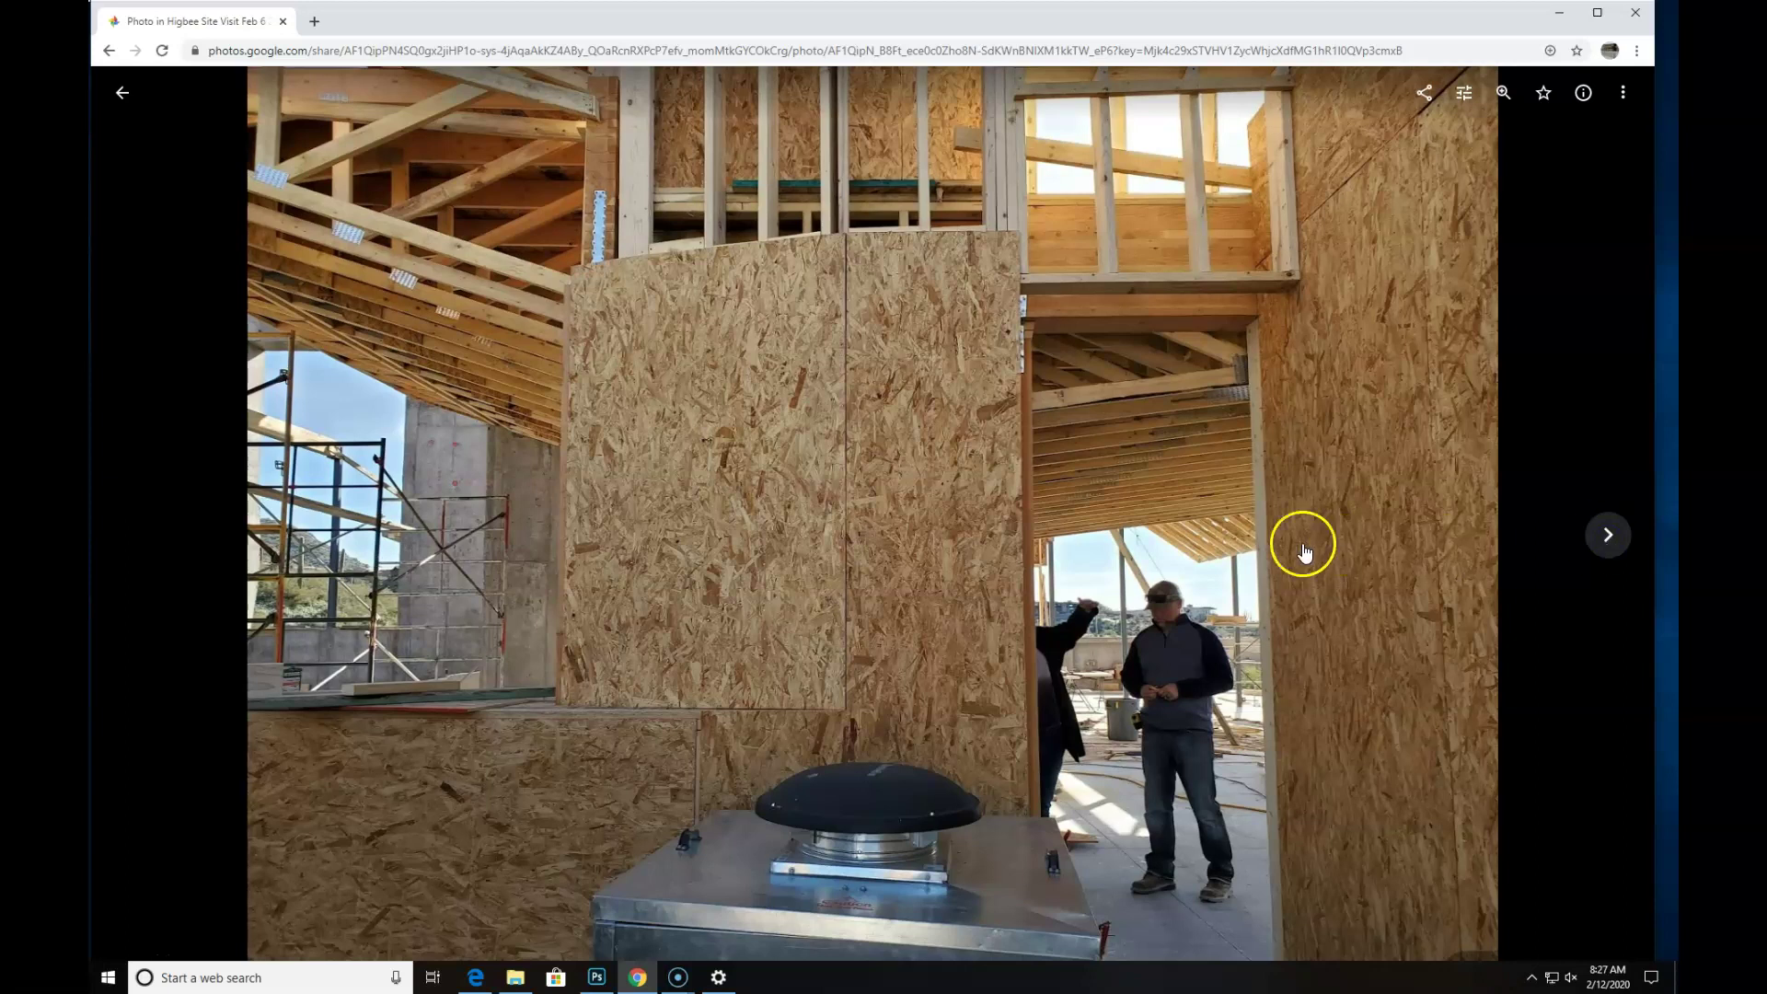
Step: Look through the construction-site photos in the shared Google Photos album to examine the framing and roof structure
{"action": "left_click", "coordinate": [130, 524]}
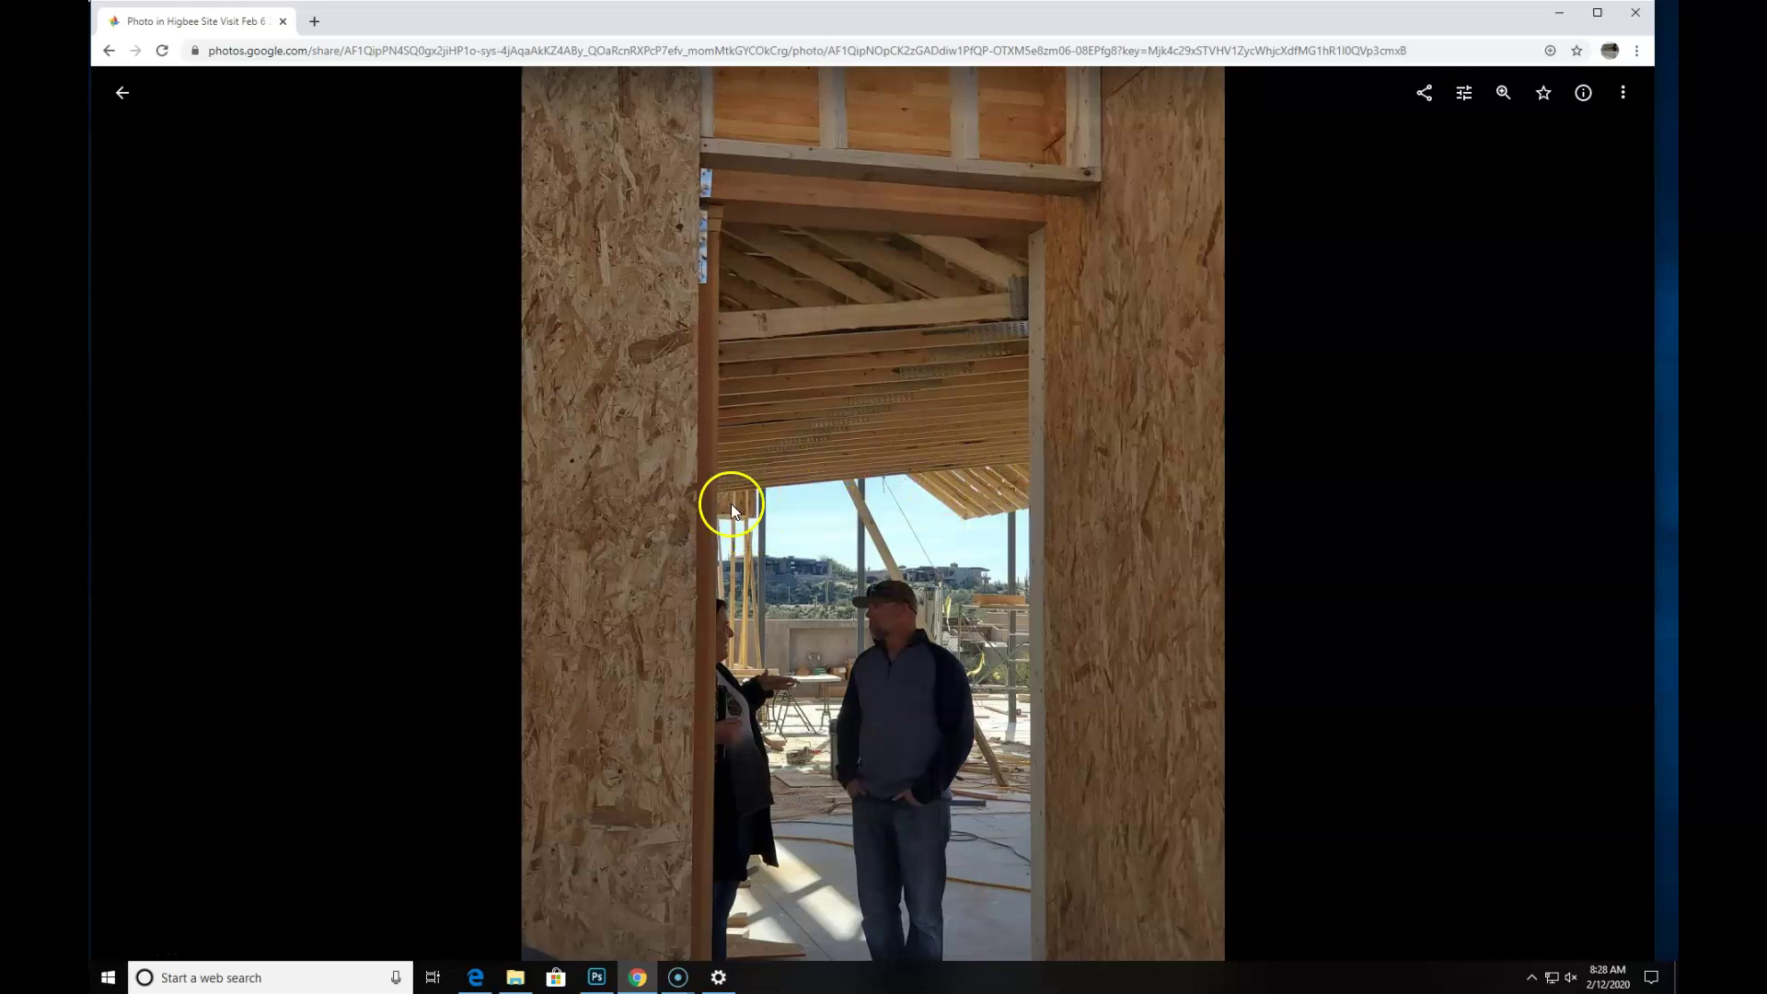
{"action": "left_click", "coordinate": [1596, 536]}
{"action": "left_click", "coordinate": [1601, 536]}
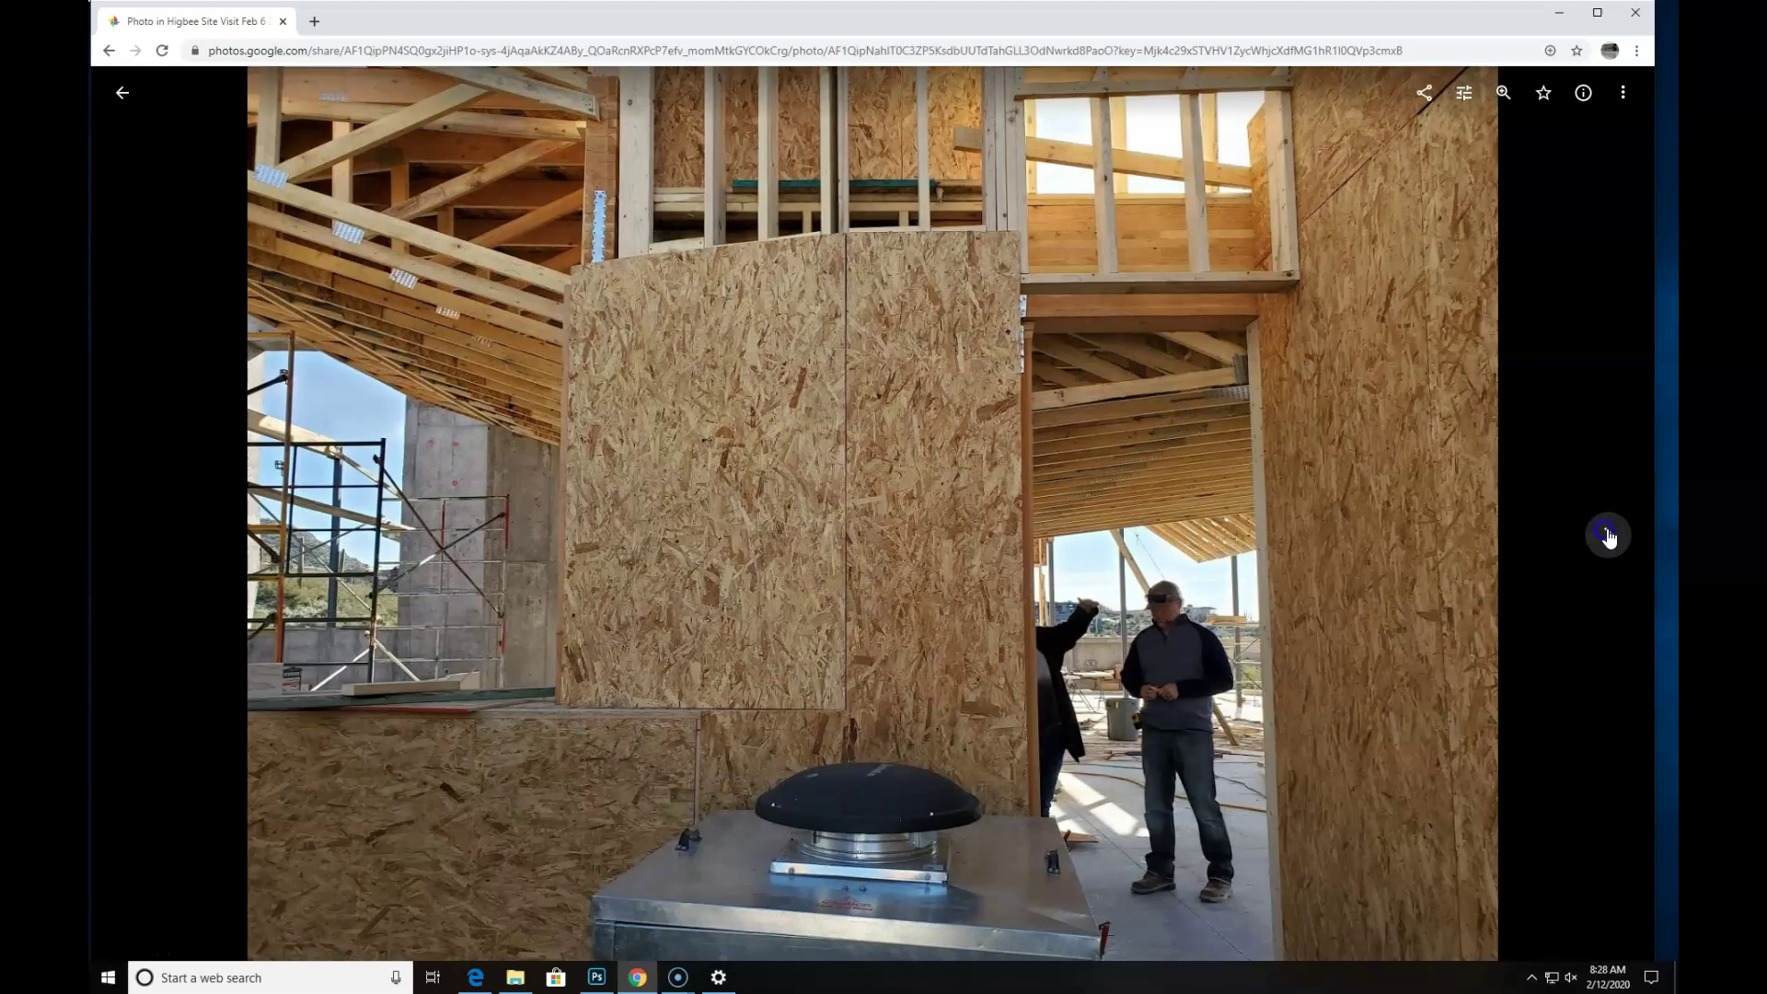
{"action": "left_click", "coordinate": [1607, 537]}
{"action": "left_click", "coordinate": [1609, 536]}
{"action": "left_click", "coordinate": [1609, 537]}
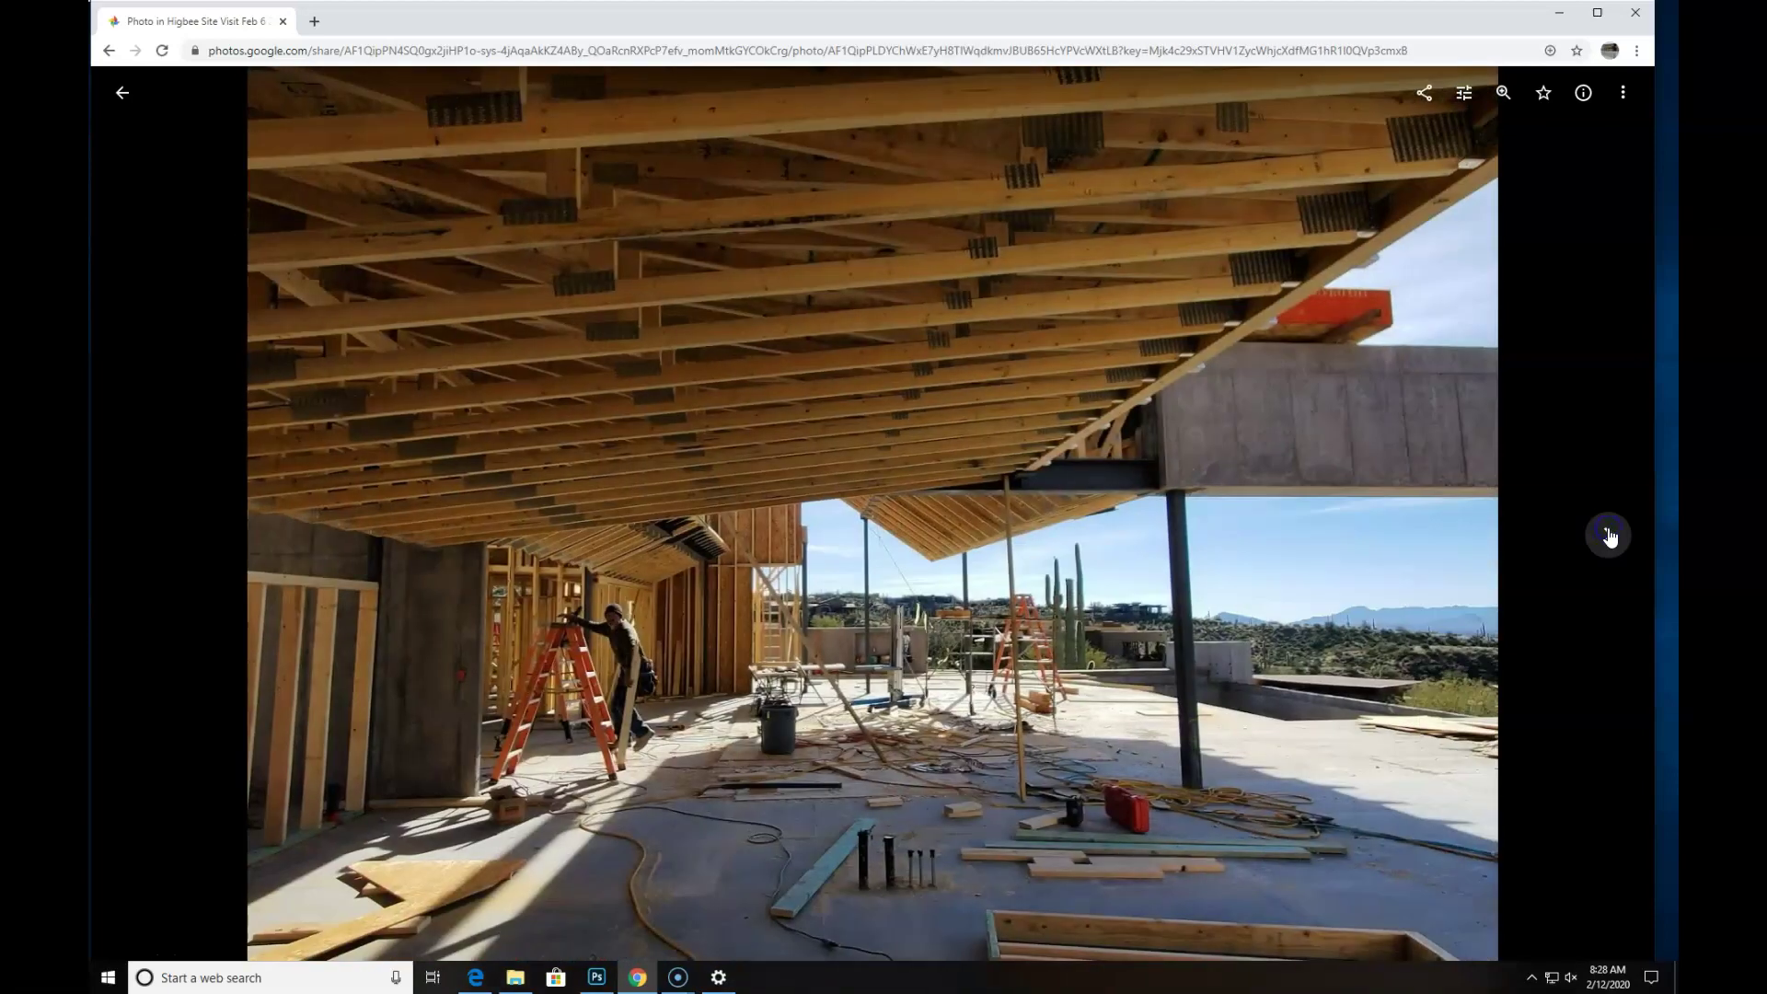
{"action": "left_click", "coordinate": [1609, 537]}
{"action": "left_click", "coordinate": [1609, 537]}
{"action": "left_click", "coordinate": [1609, 537]}
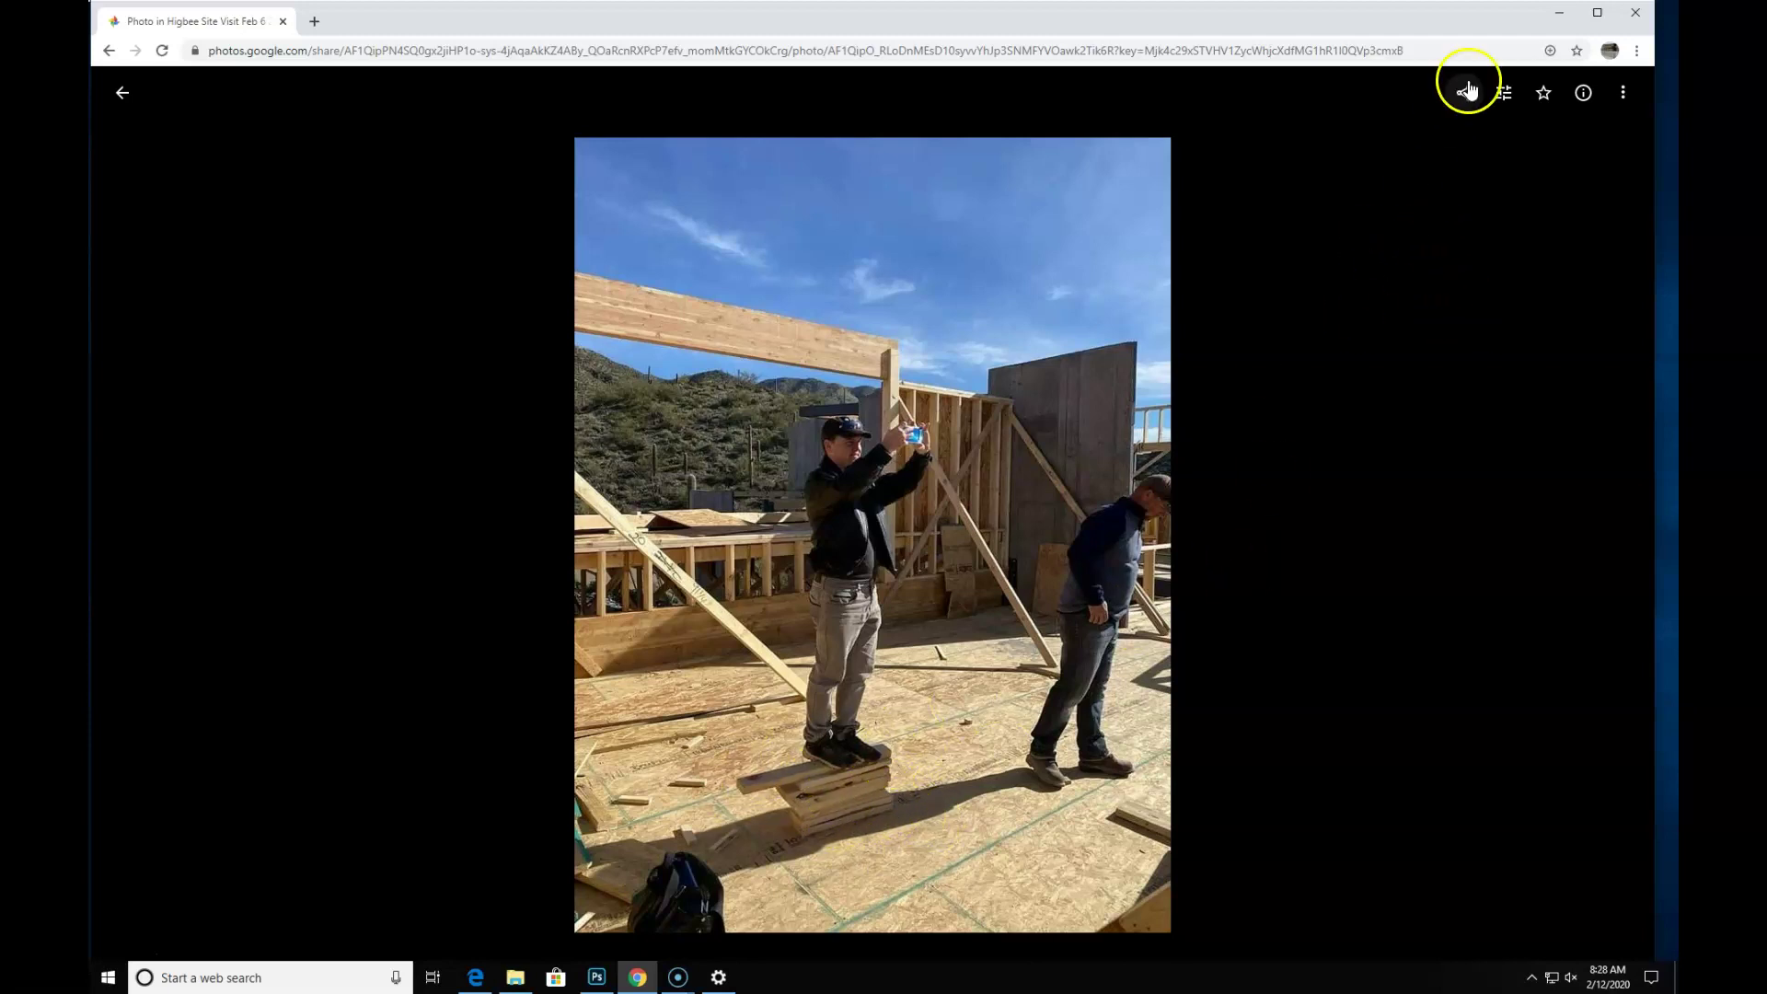
Step: Clear the desktop by closing both browser windows with all their tabs and minimizing Photoshop
{"action": "left_click", "coordinate": [1635, 13]}
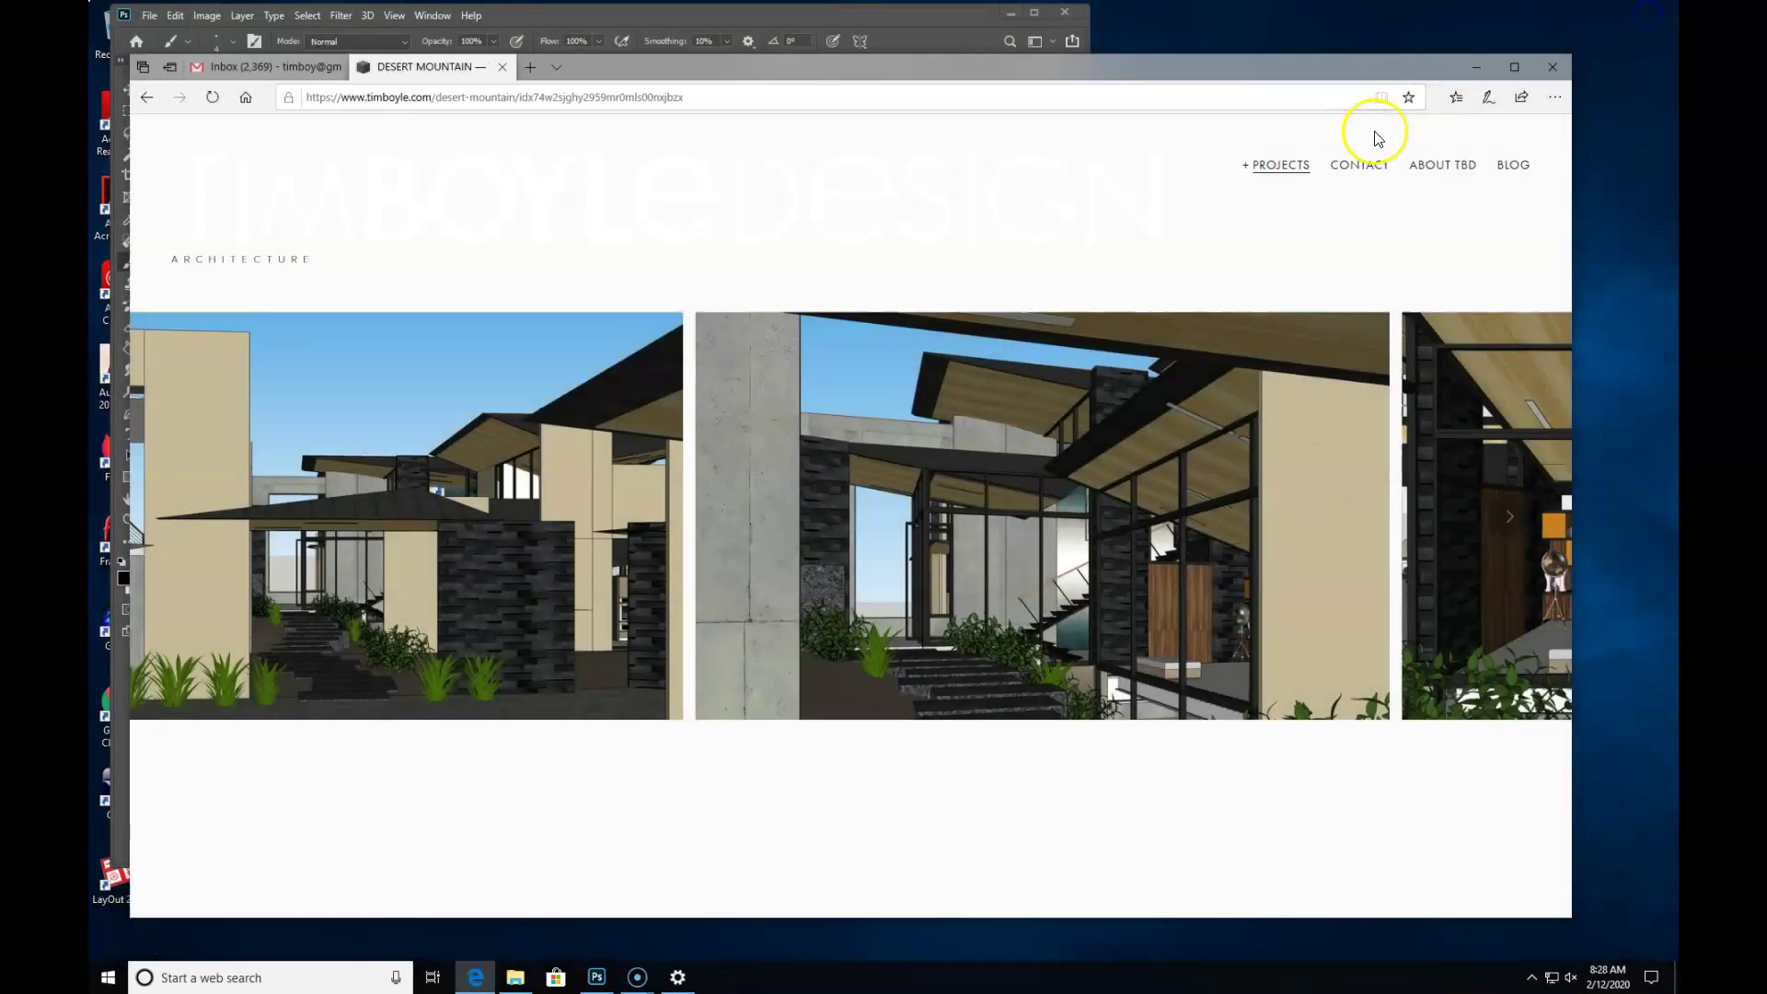
{"action": "left_click_drag", "start_coordinate": [1264, 85], "coordinate": [1300, 101]}
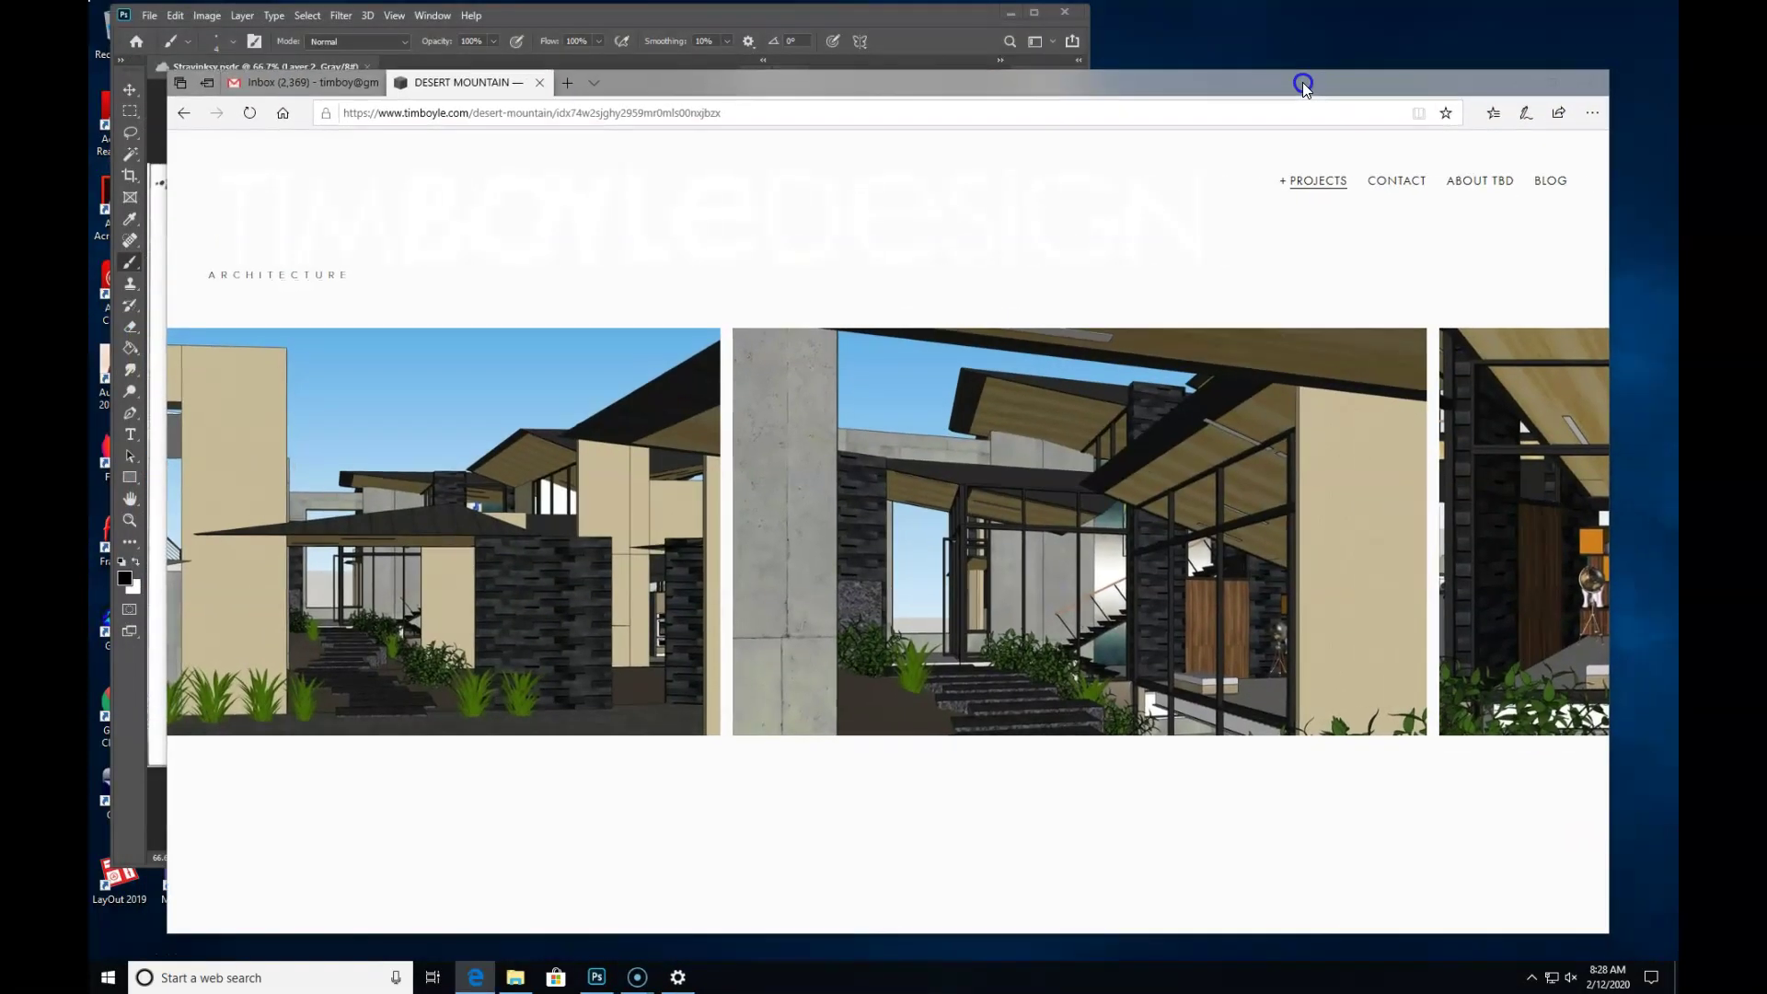
{"action": "left_click", "coordinate": [1590, 82]}
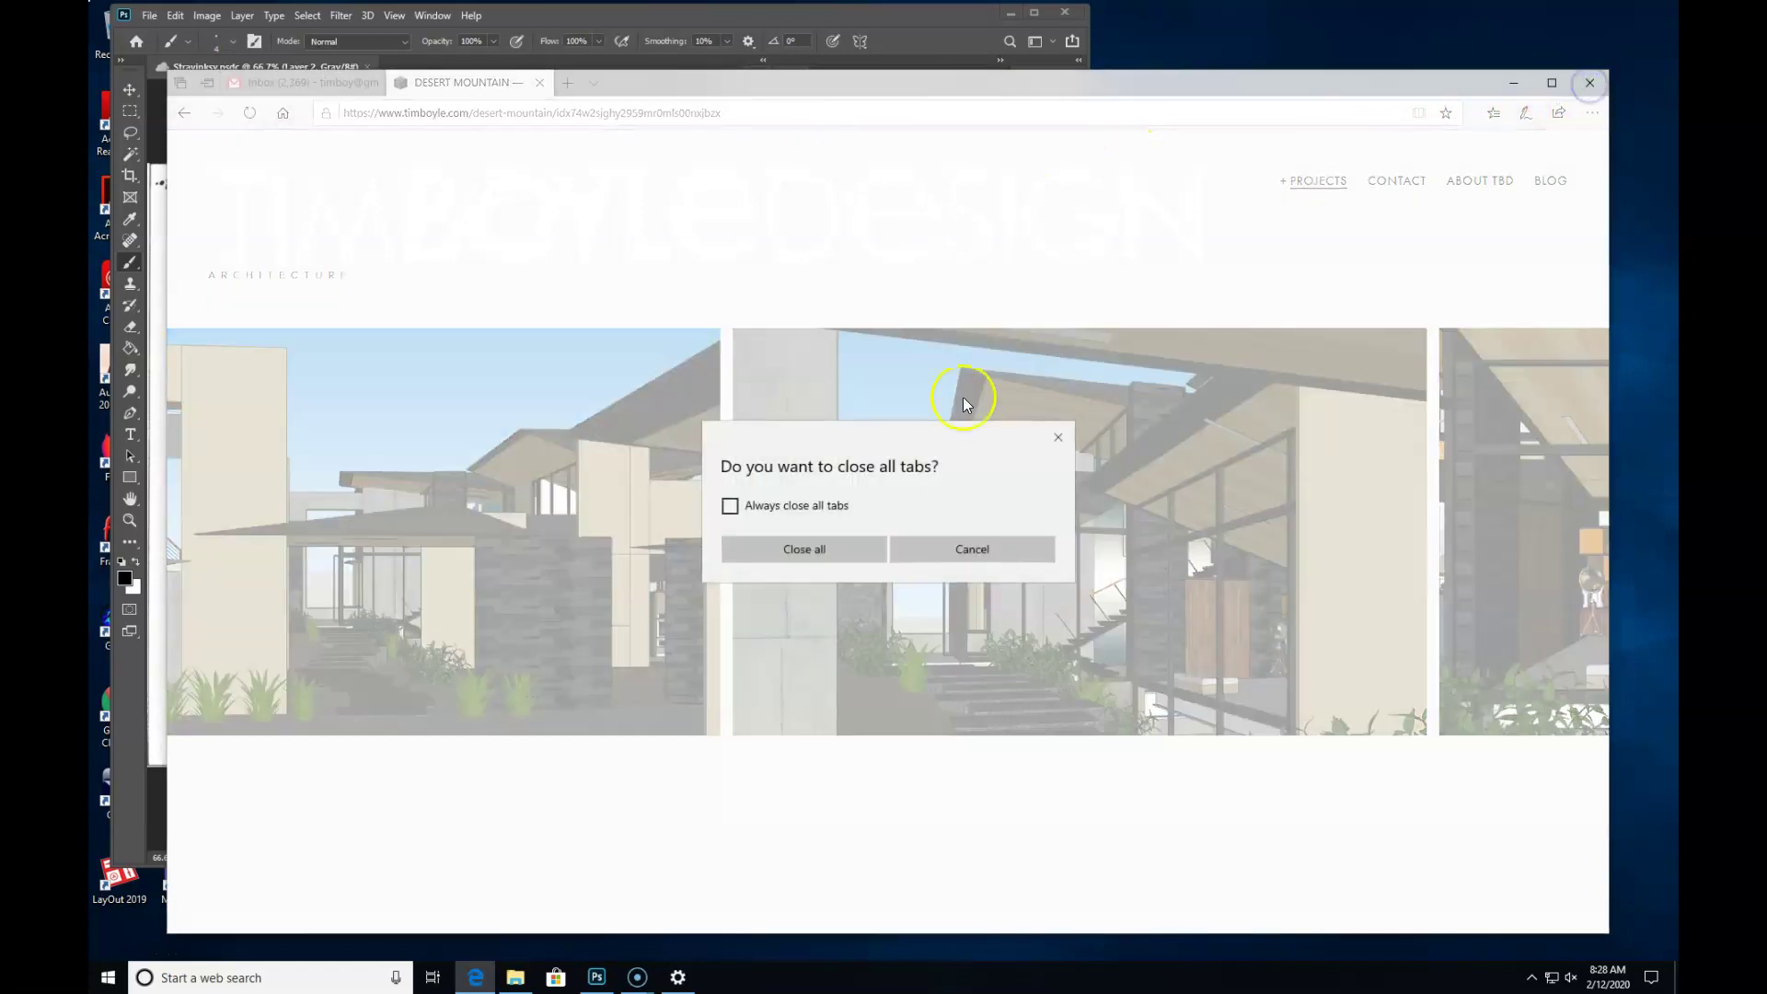
{"action": "left_click", "coordinate": [787, 552]}
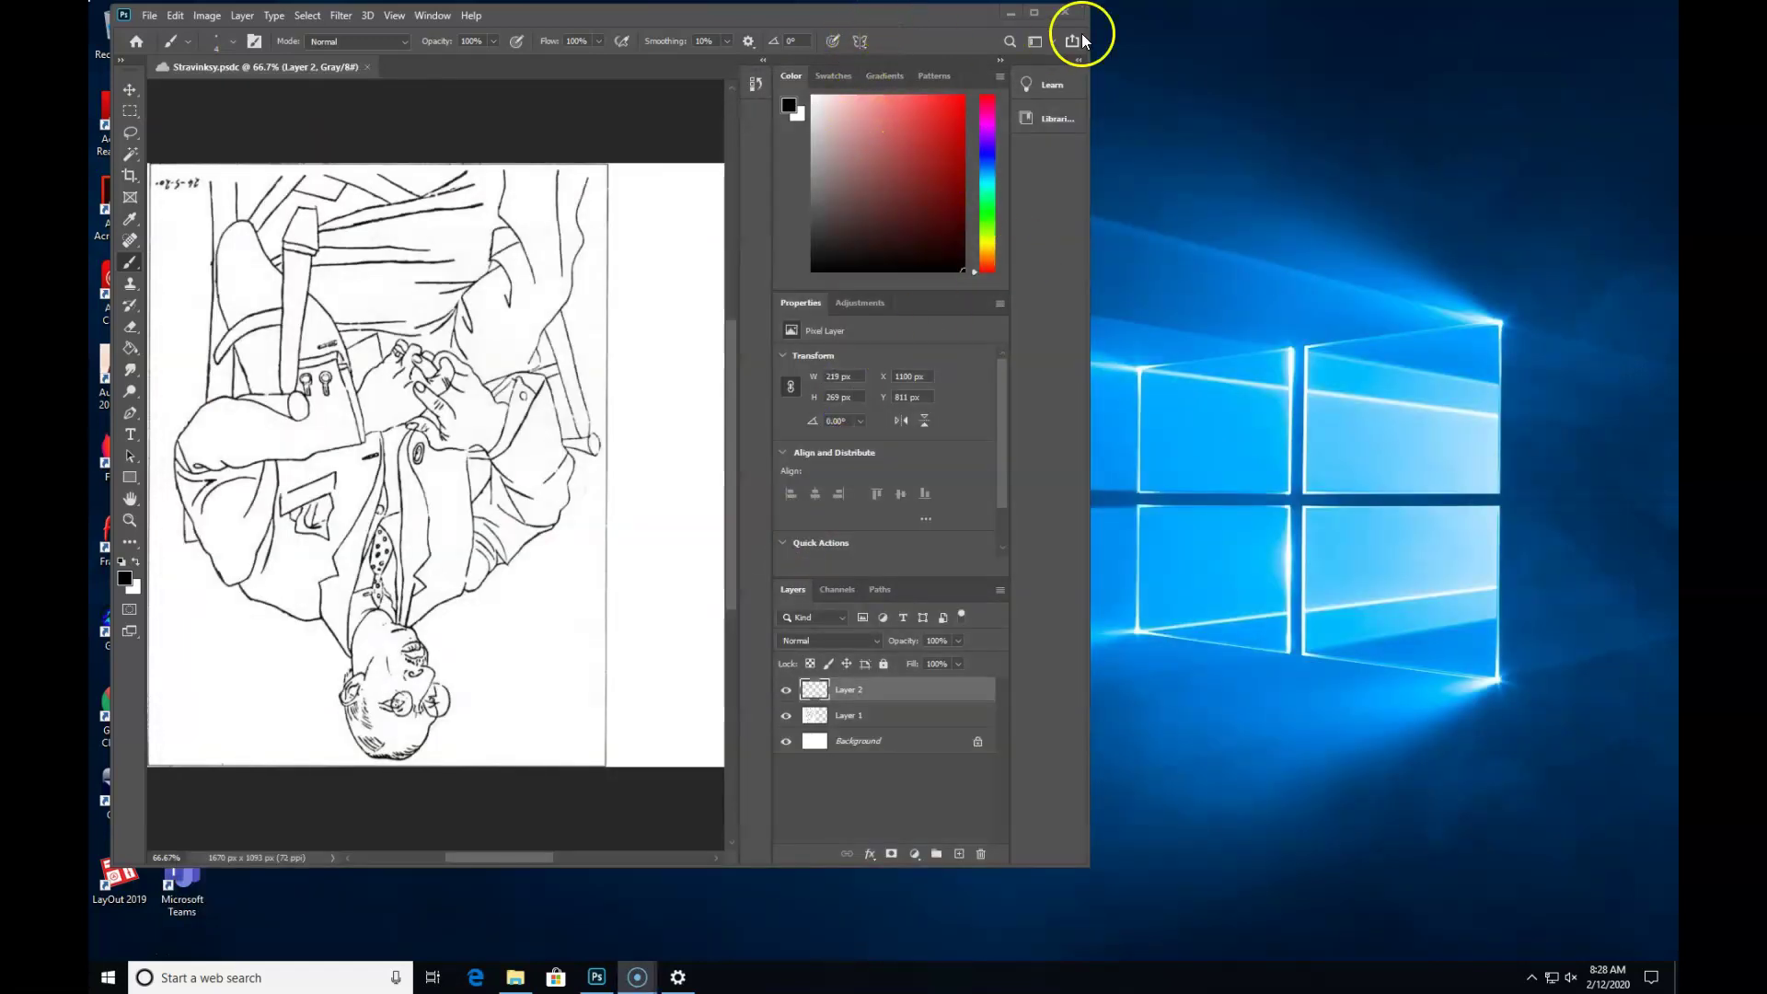
{"action": "left_click", "coordinate": [1010, 12]}
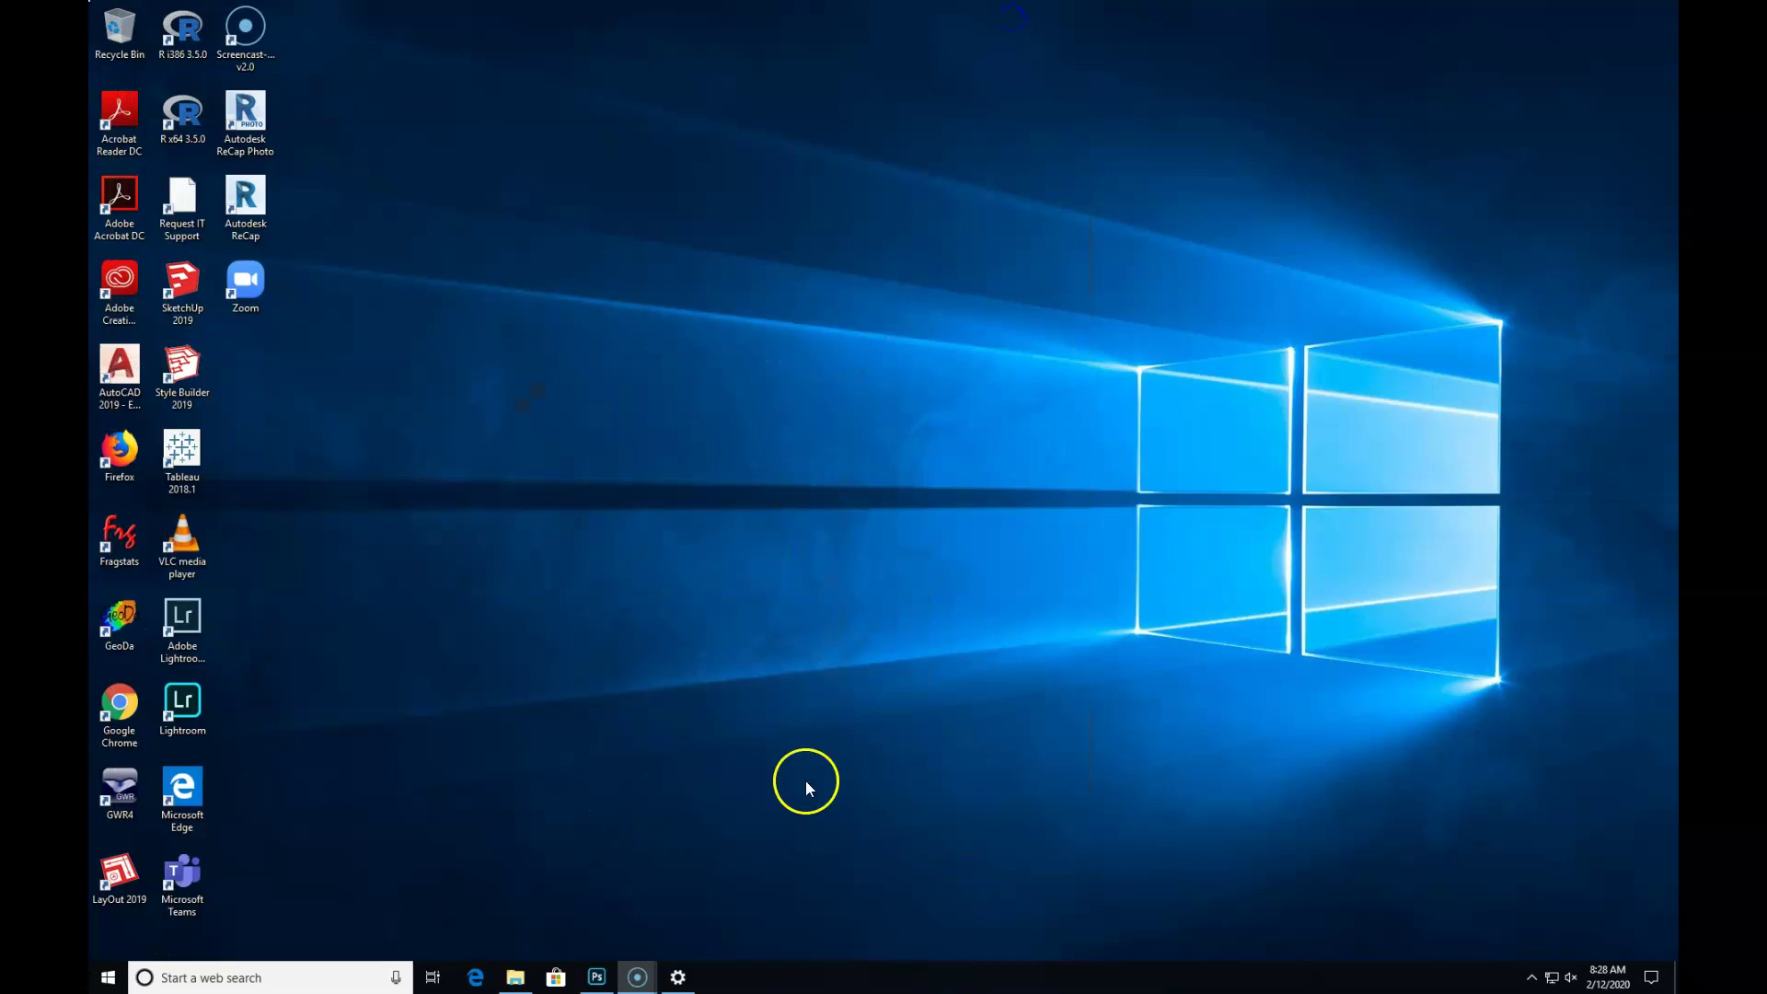
Step: Search the computer for "illustrator" and launch Adobe Illustrator 2020
{"action": "left_click", "coordinate": [266, 979]}
{"action": "type", "text": "illustrator"}
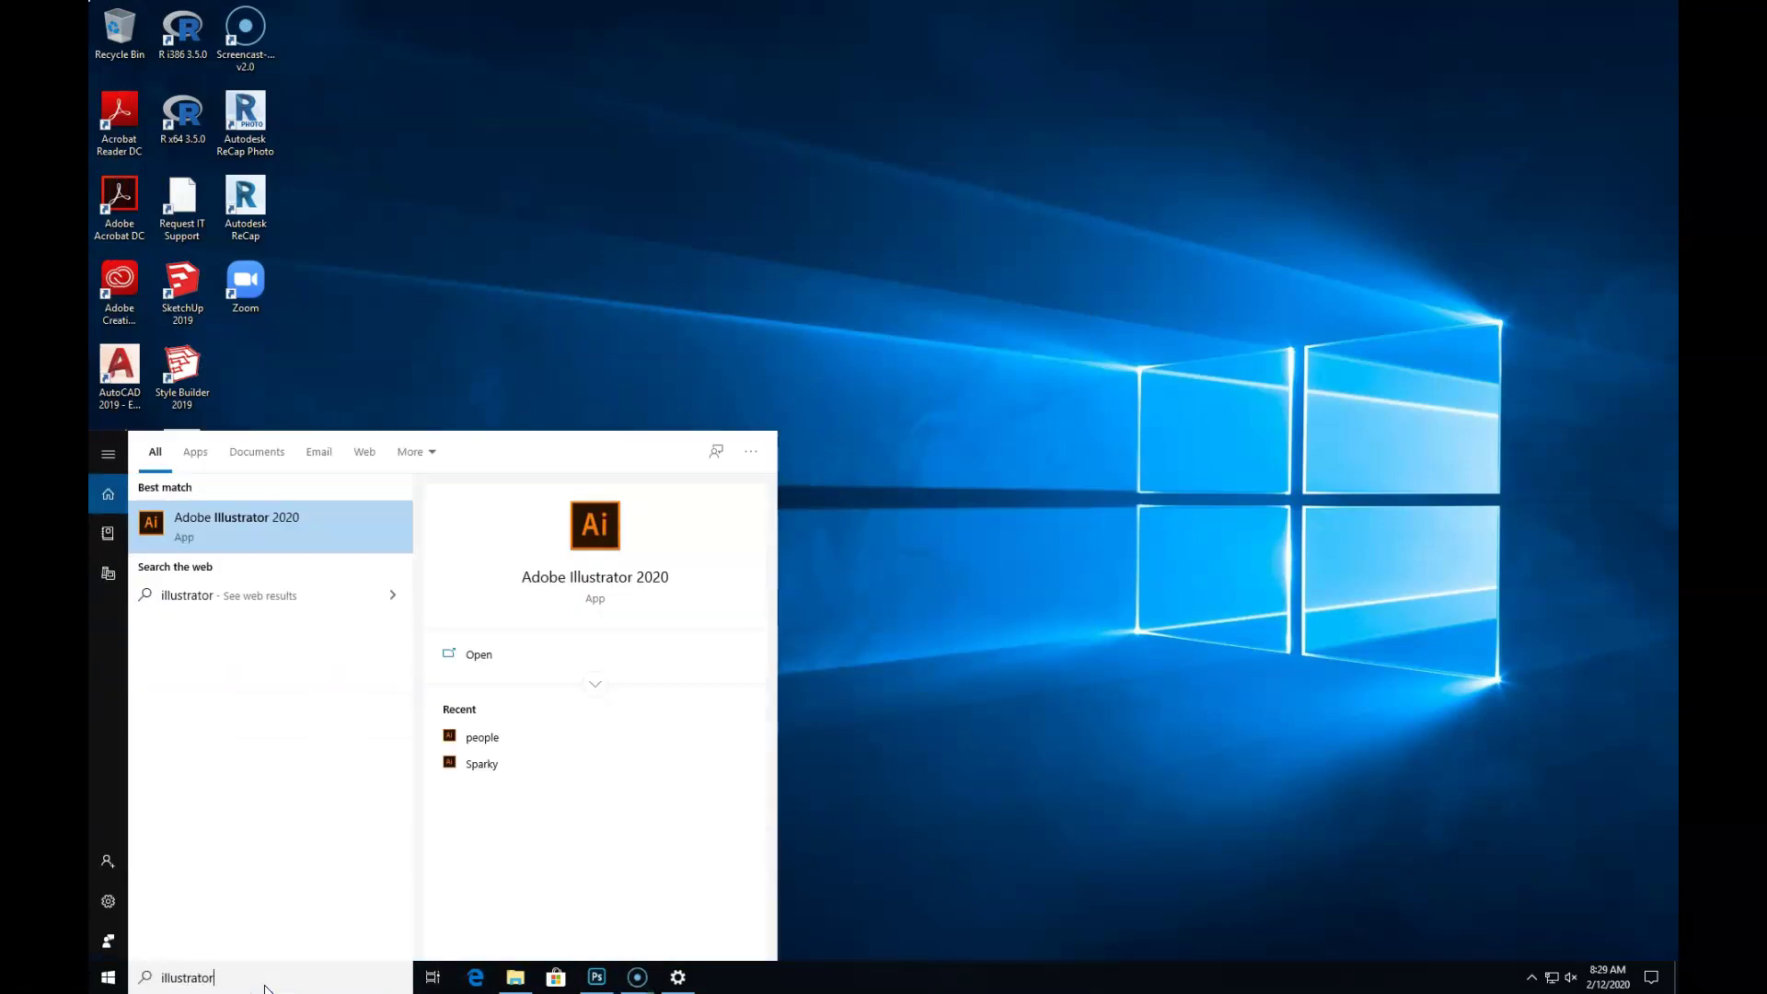
{"action": "key", "text": "Return"}
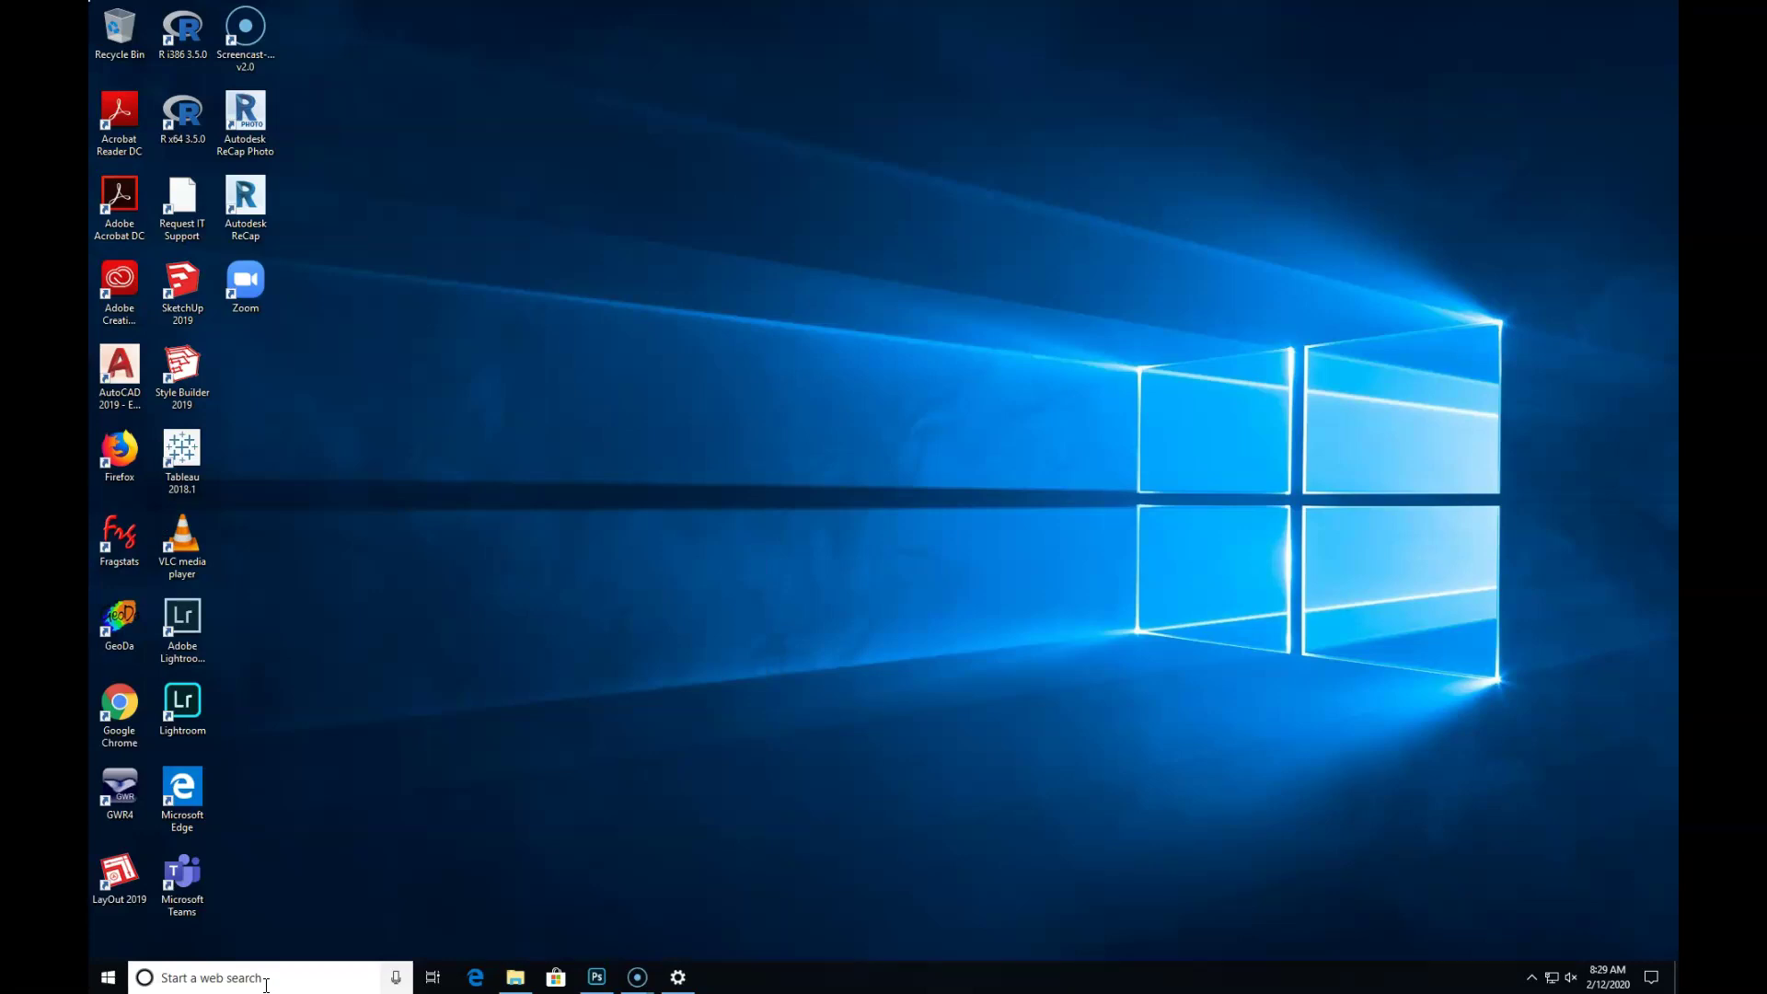
{"action": "left_click", "coordinate": [268, 976]}
{"action": "left_click", "coordinate": [323, 938]}
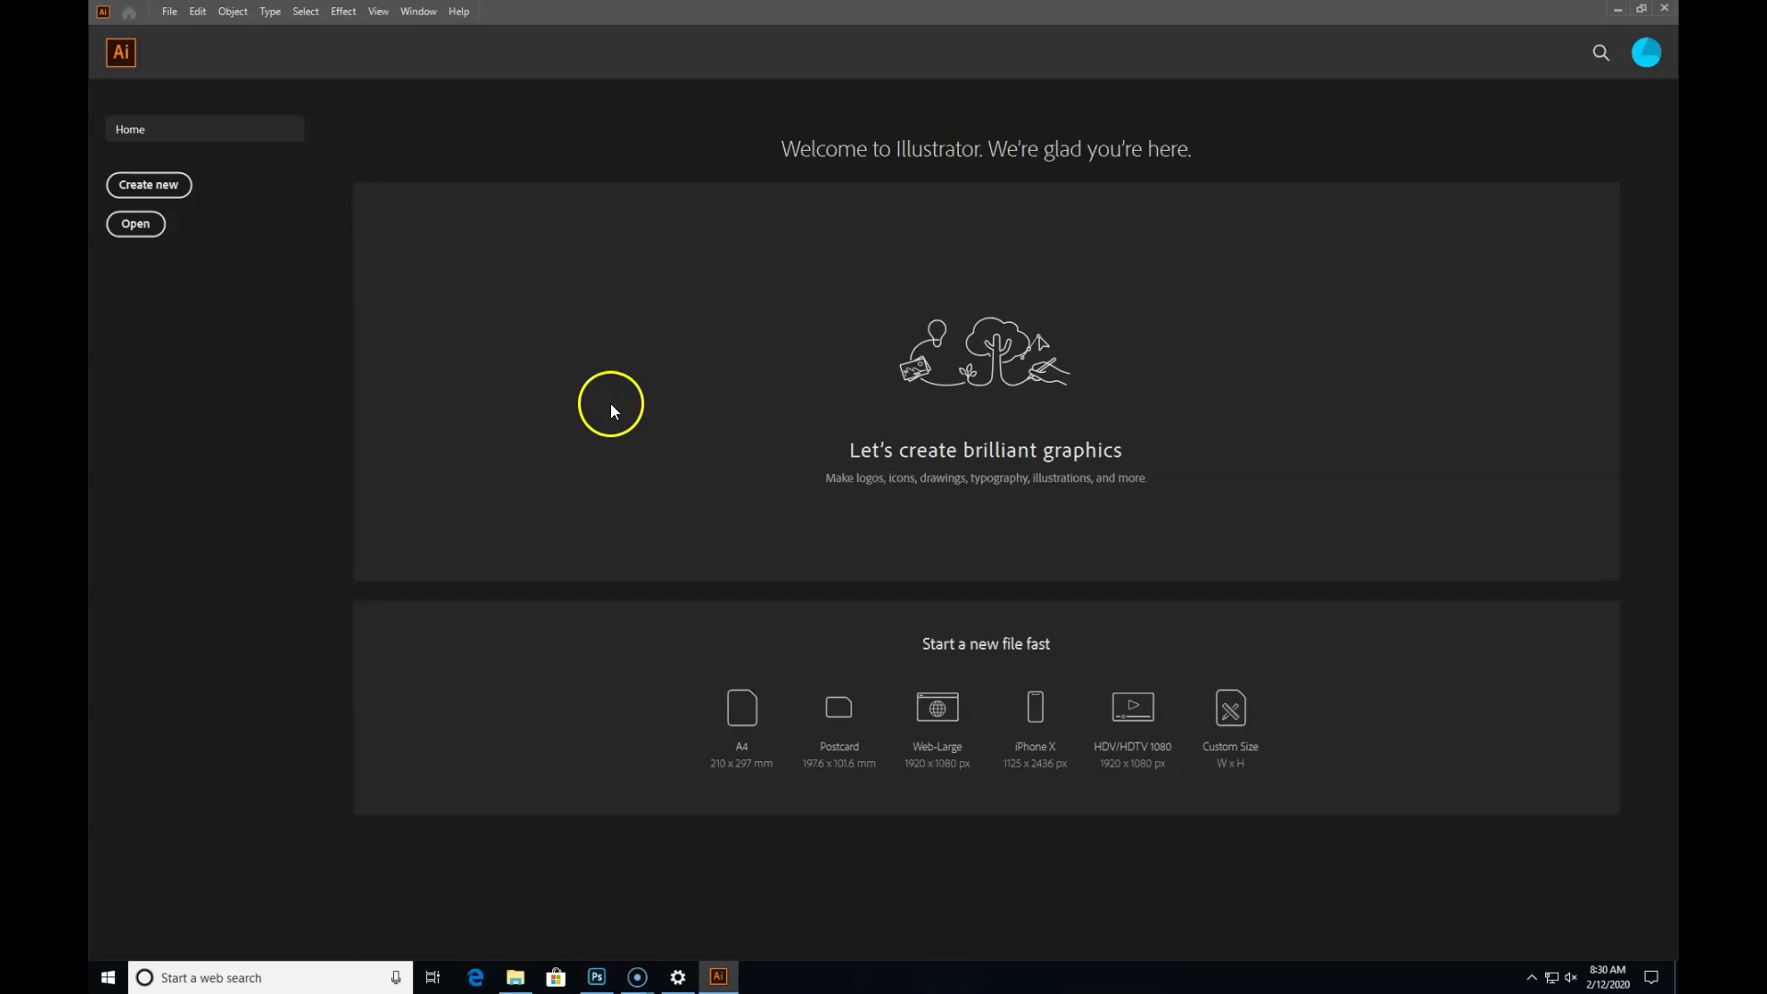
Step: Create a new Letter document in landscape orientation, 11 in wide by 8.5 in high
{"action": "left_click", "coordinate": [151, 186]}
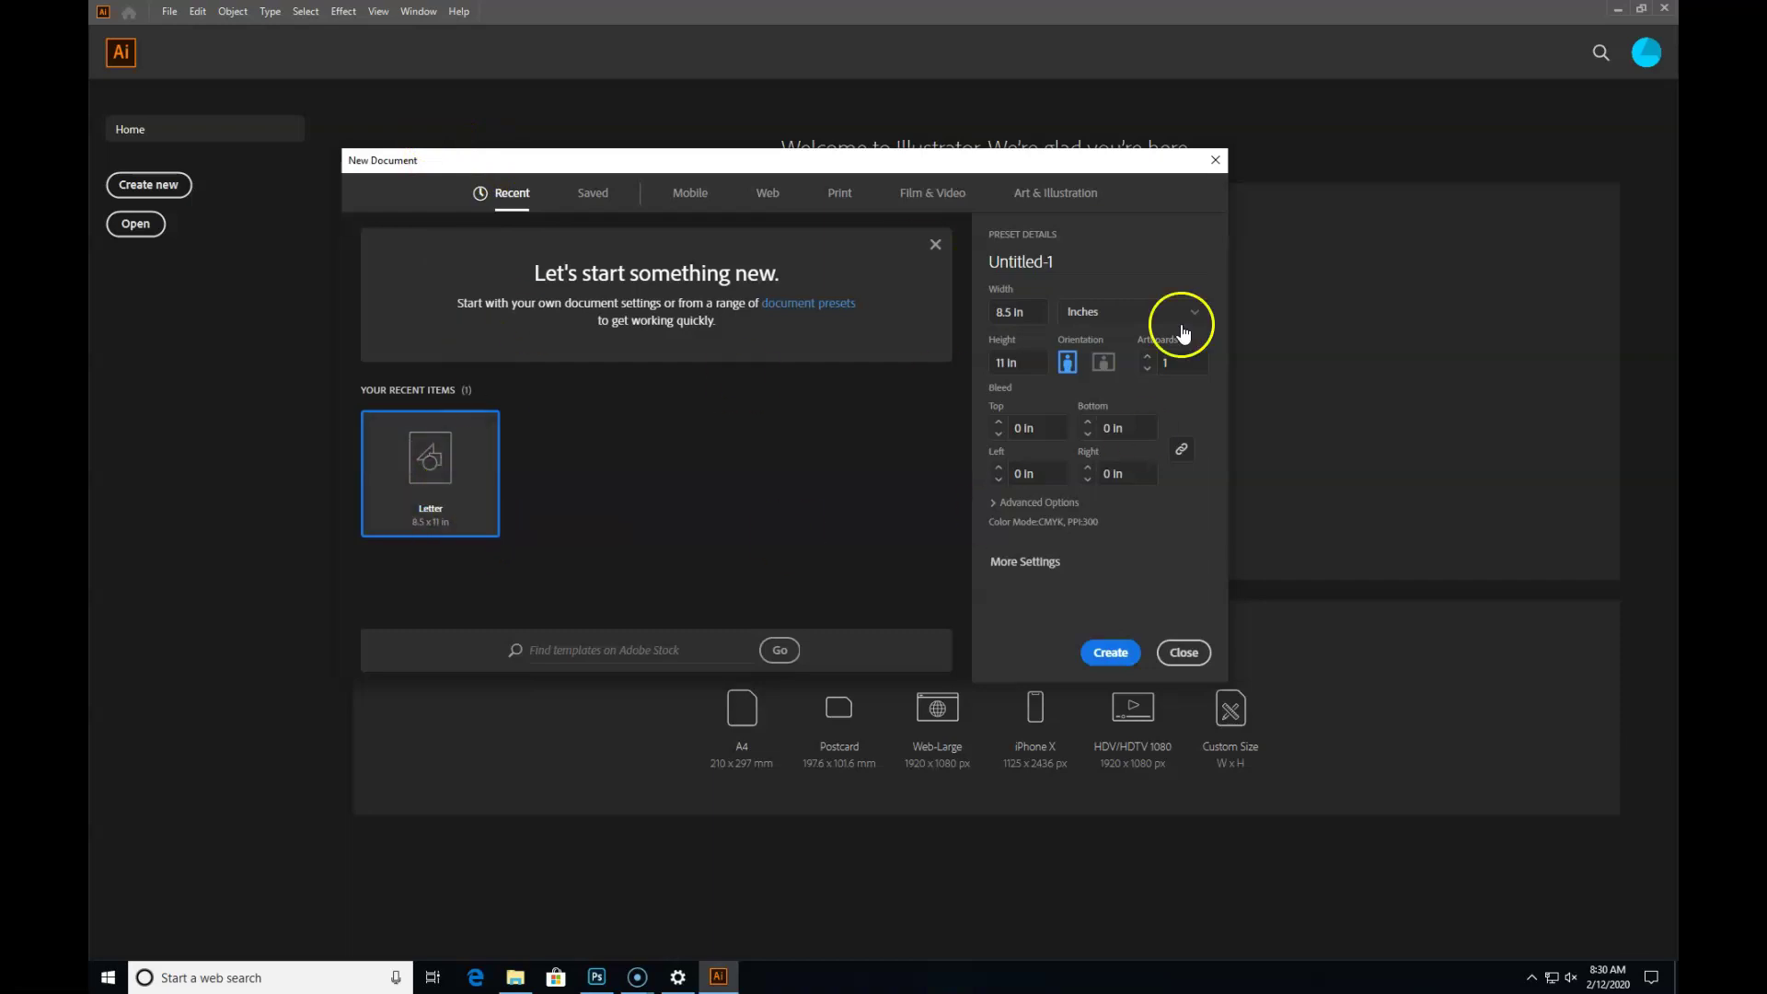
{"action": "left_click", "coordinate": [1104, 362]}
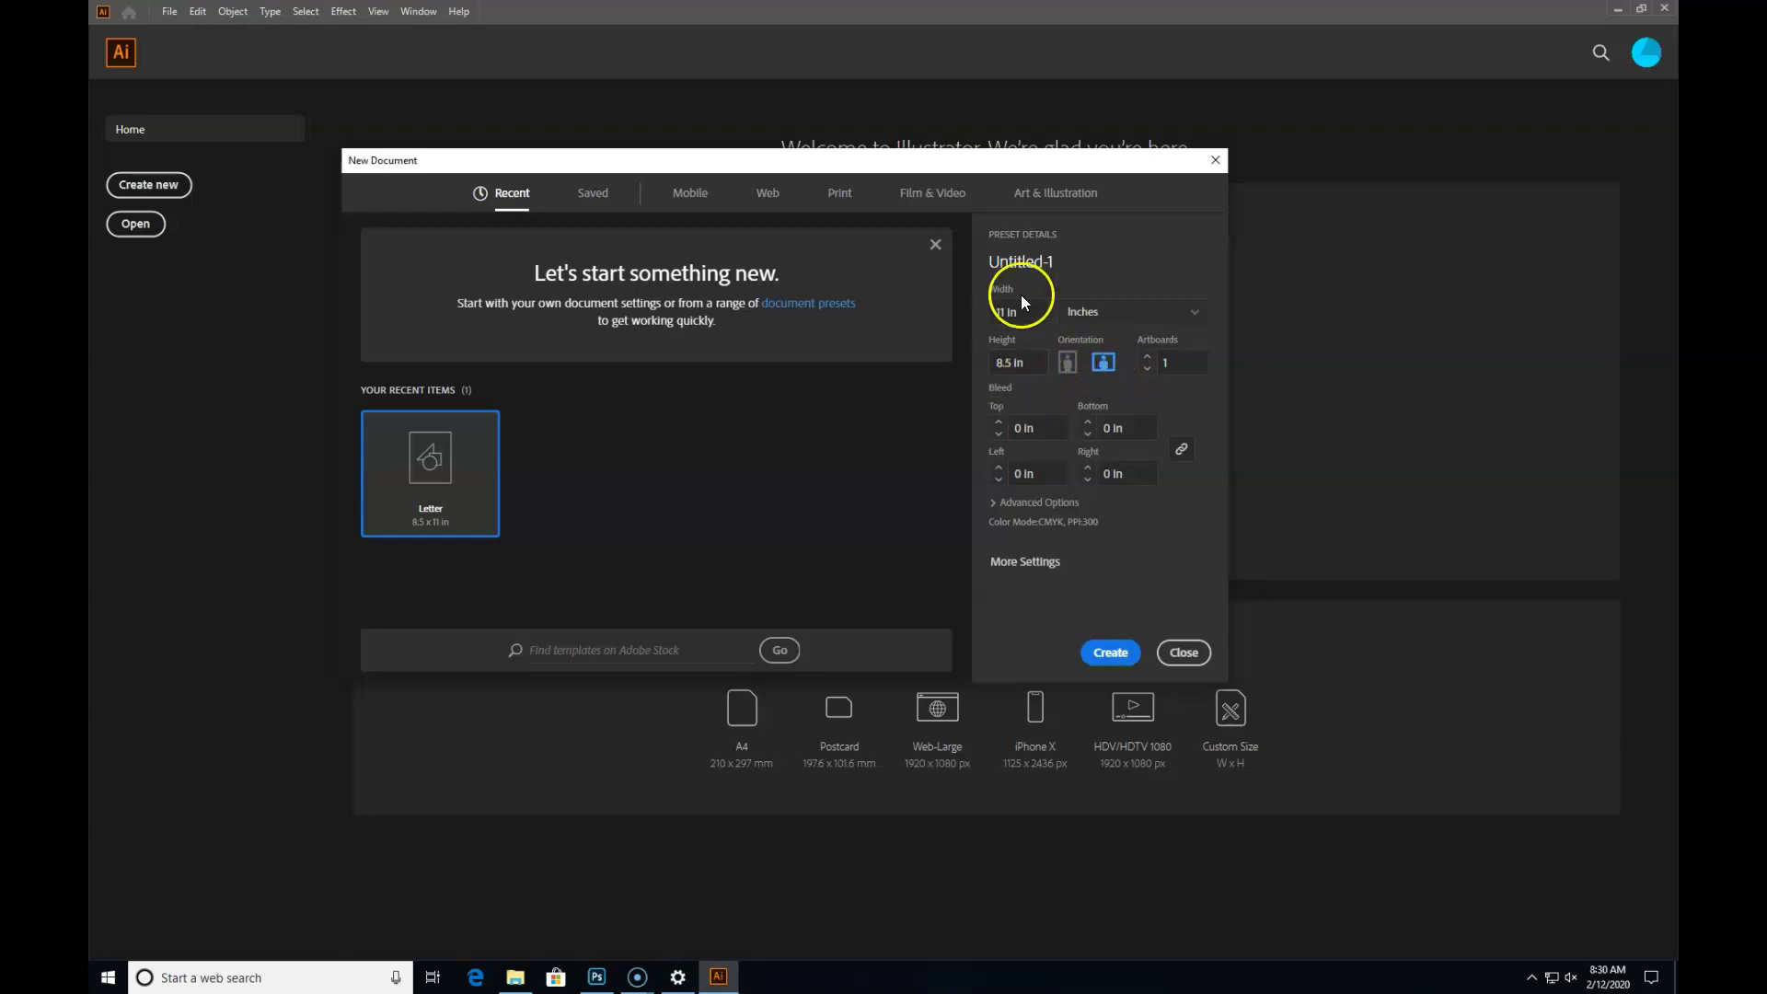
{"action": "left_click", "coordinate": [1116, 655]}
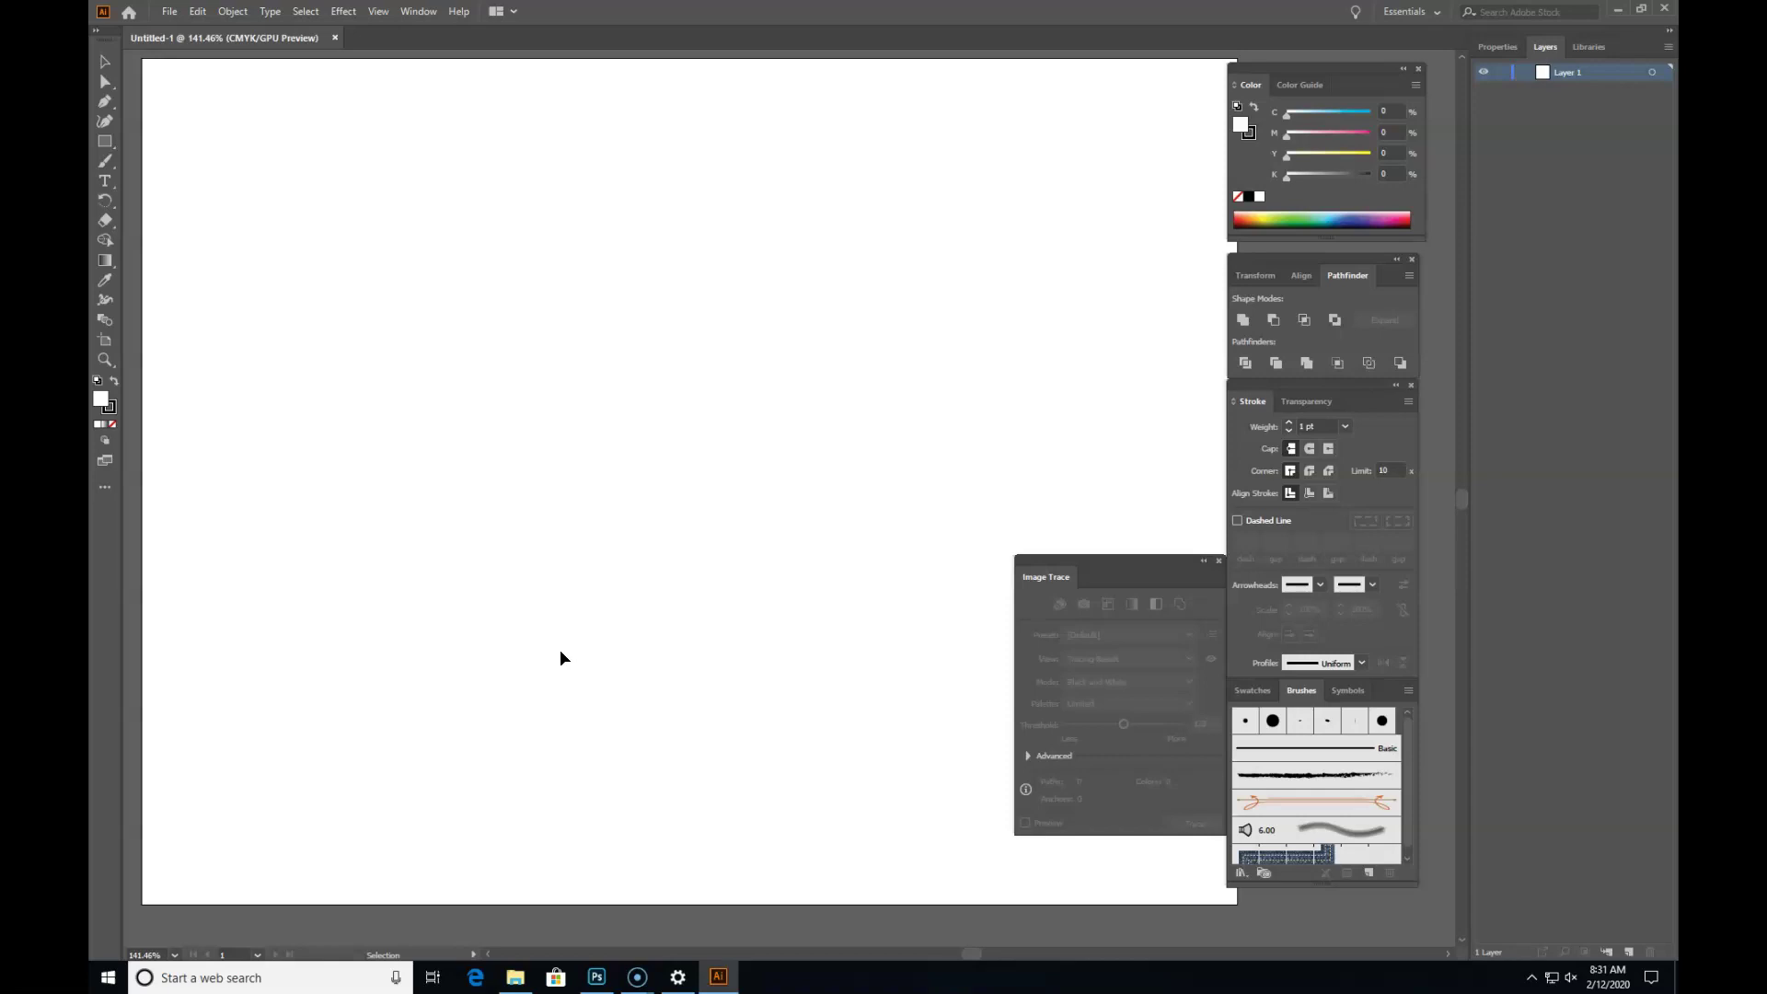
Step: Switch from the Rectangle tool to the Ellipse tool
{"action": "left_click", "coordinate": [107, 146]}
{"action": "left_click", "coordinate": [105, 145]}
{"action": "left_click_drag", "start_coordinate": [105, 142], "coordinate": [147, 157]}
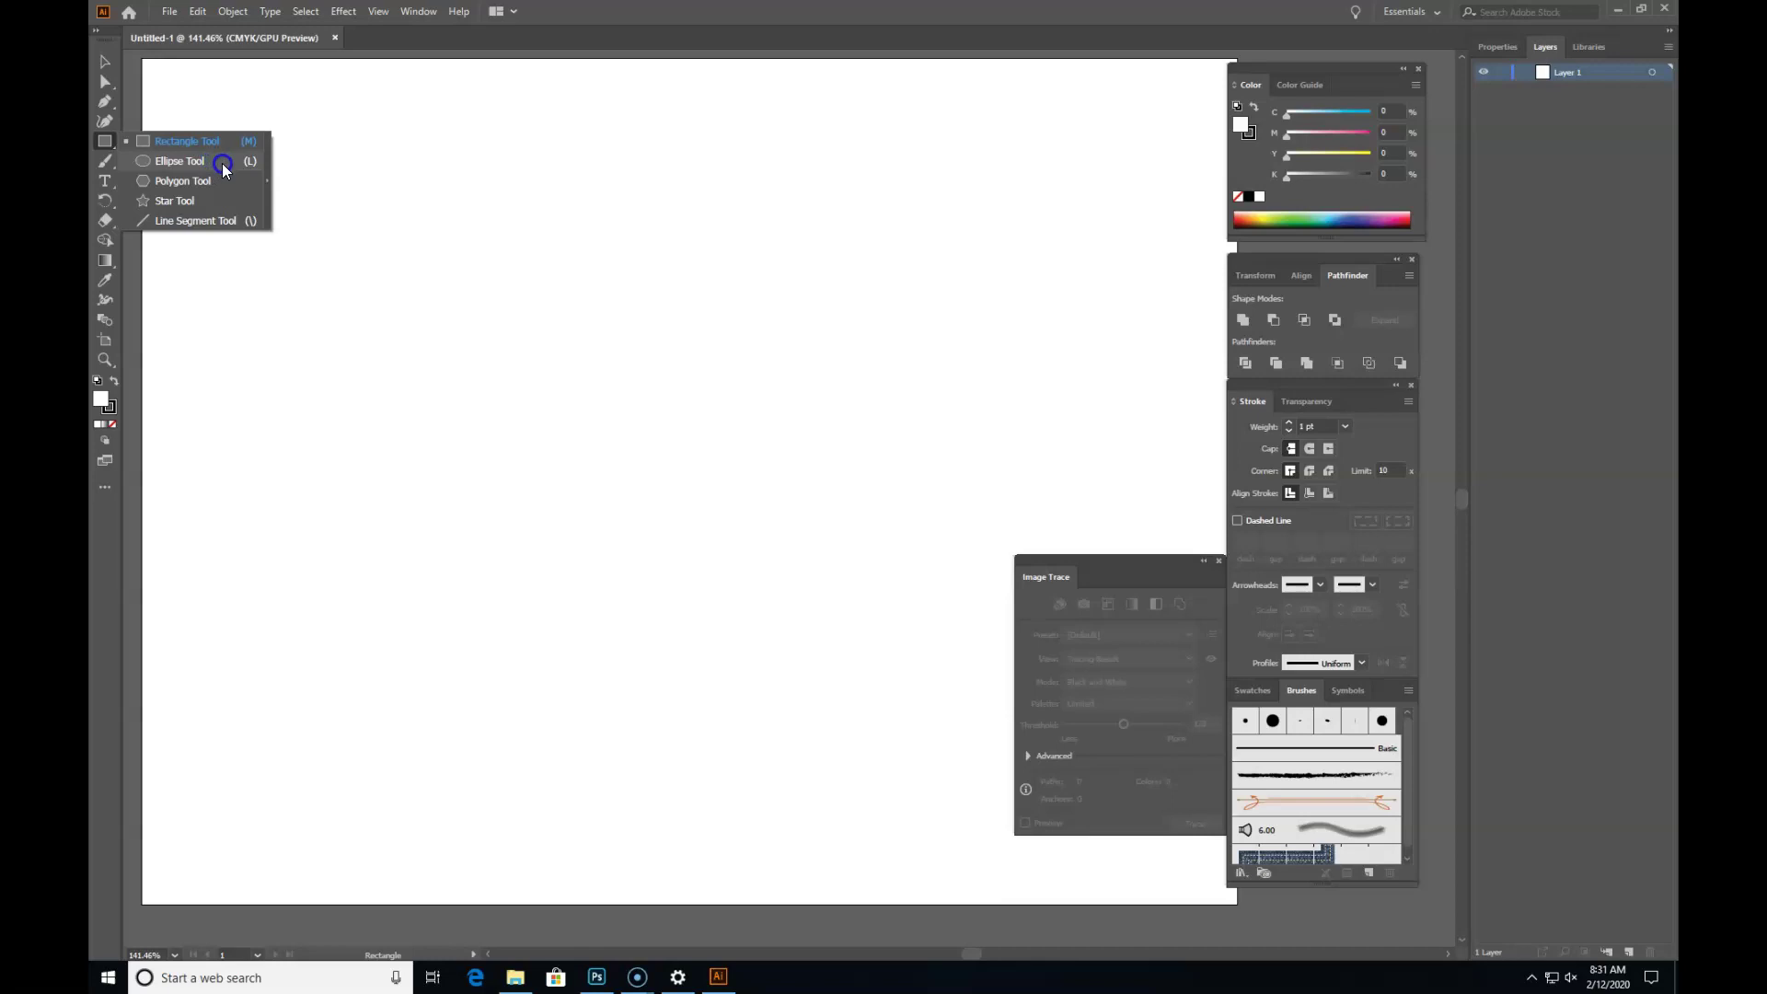
{"action": "left_click_drag", "start_coordinate": [222, 166], "coordinate": [223, 165]}
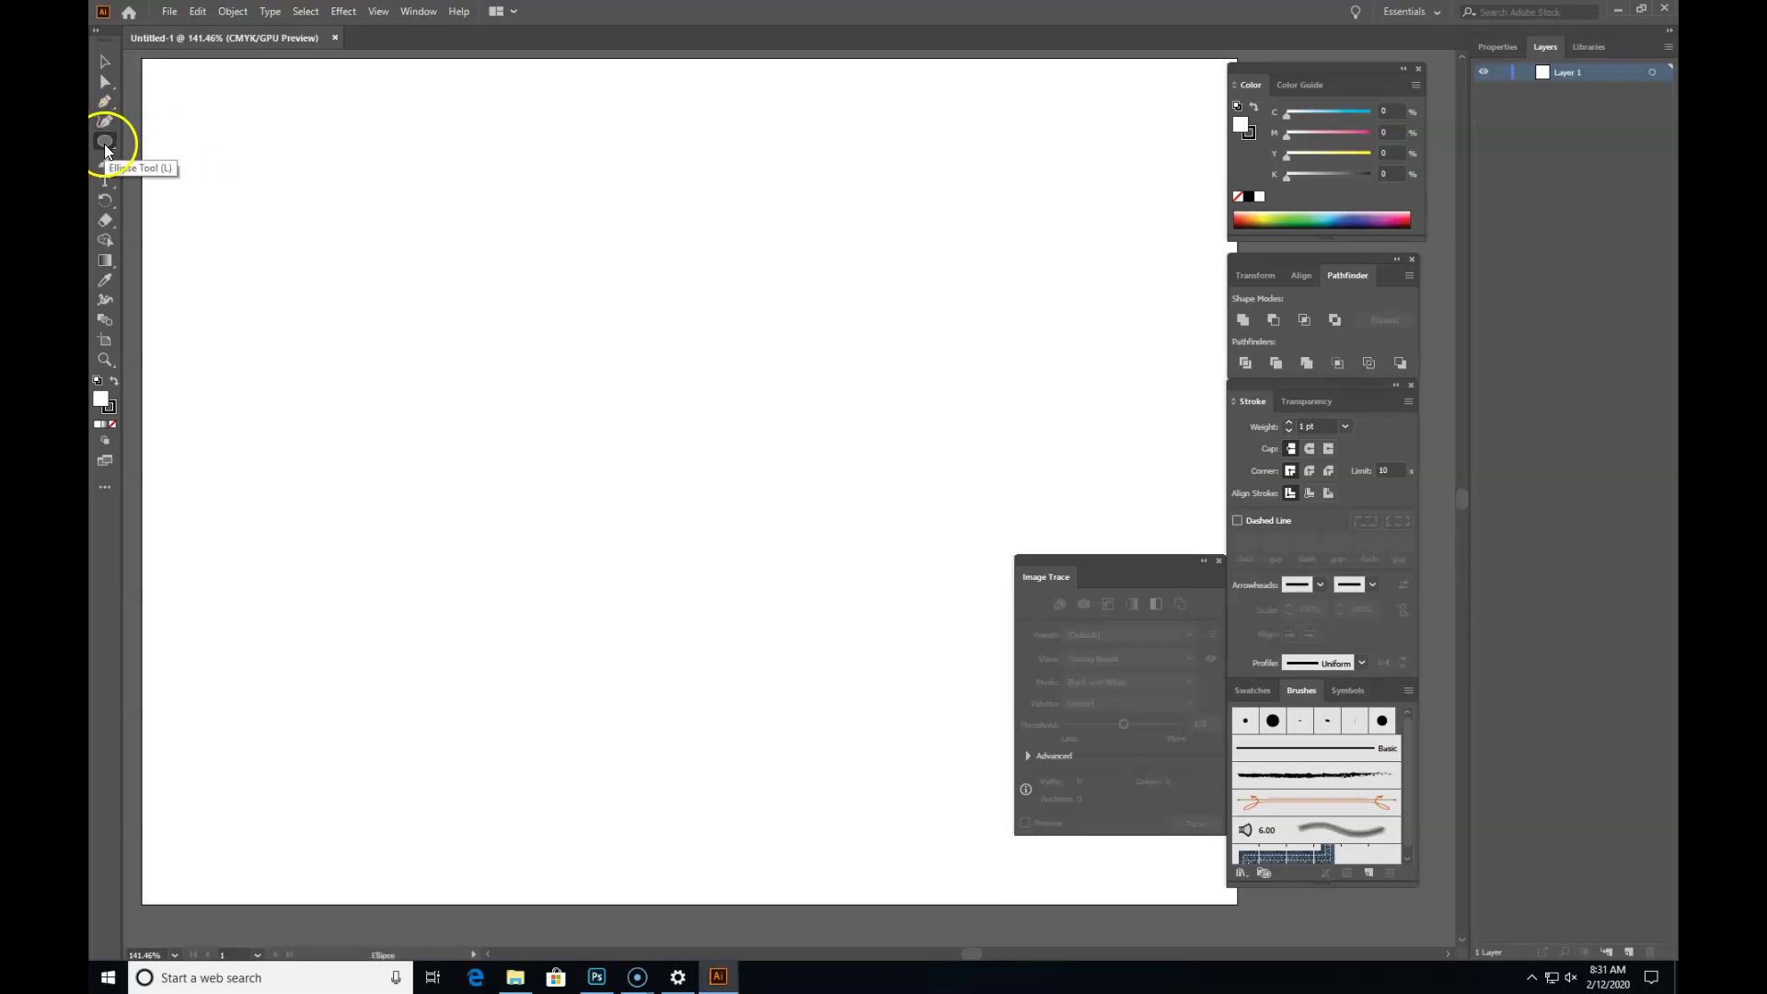
{"action": "left_click_drag", "start_coordinate": [103, 144], "coordinate": [193, 164]}
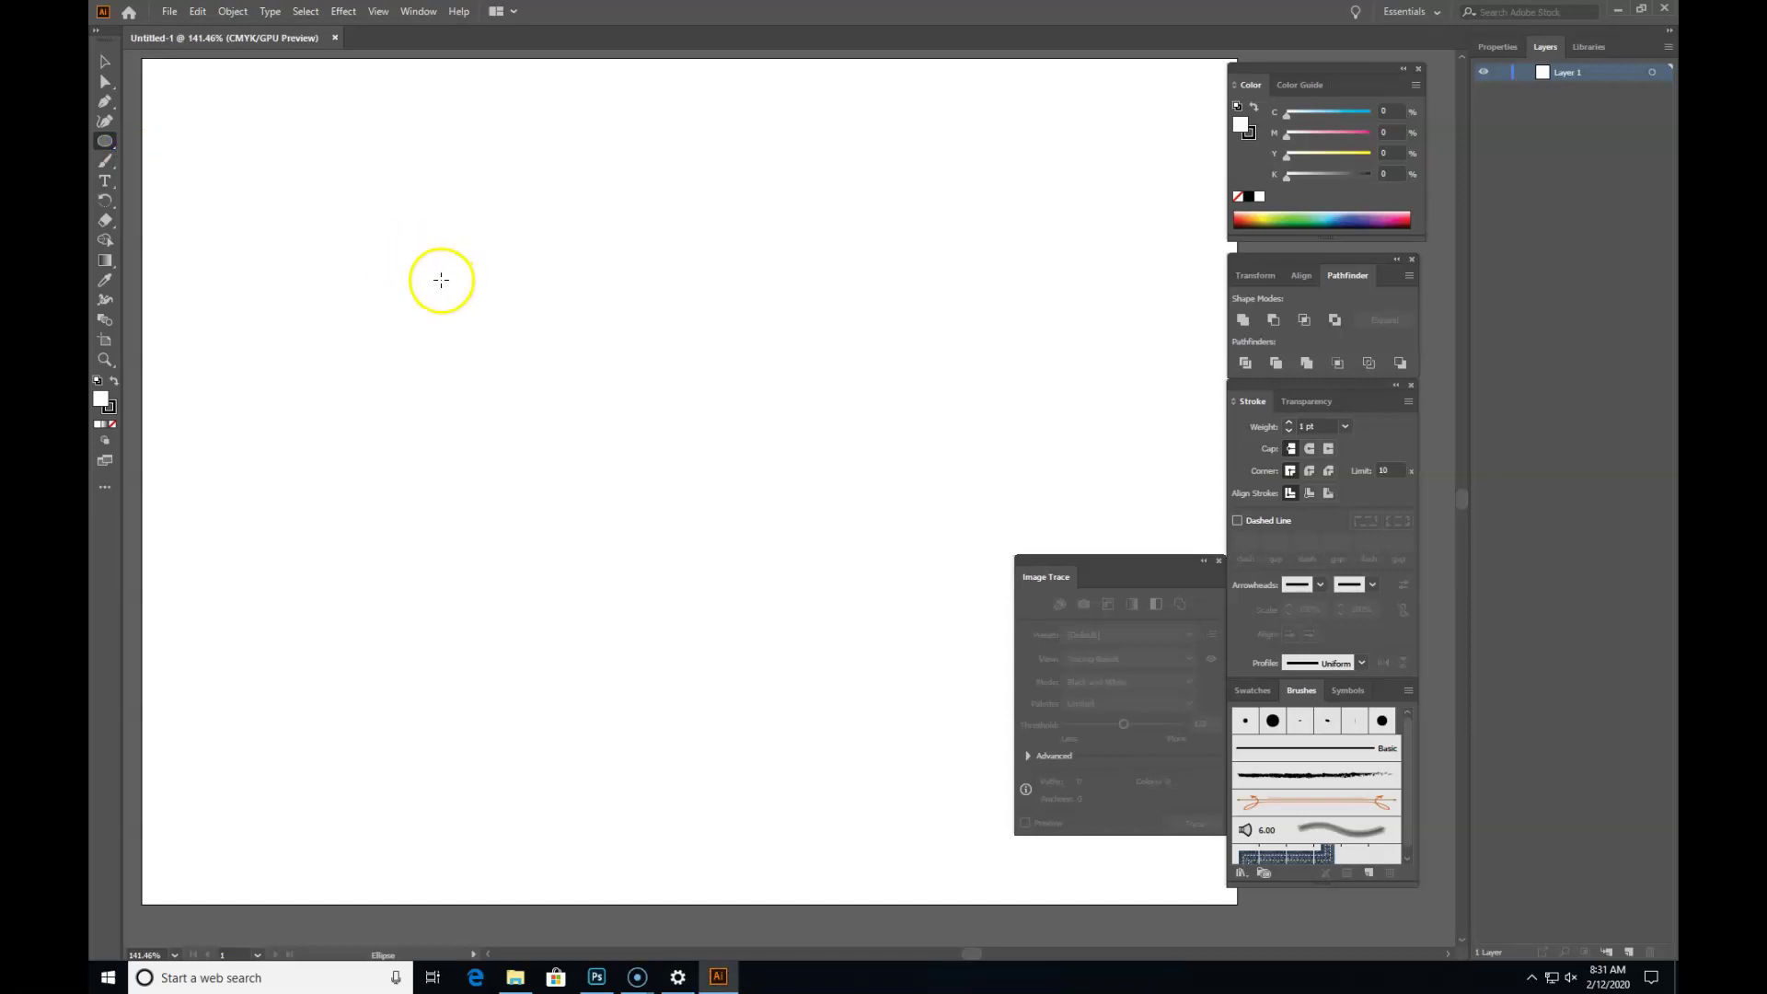
{"action": "mouse_move", "coordinate": [398, 293]}
{"action": "left_mouse_down"}
{"action": "mouse_move", "coordinate": [481, 390]}
{"action": "mouse_move", "coordinate": [529, 347]}
{"action": "mouse_move", "coordinate": [469, 387]}
{"action": "mouse_move", "coordinate": [501, 454]}
{"action": "mouse_move", "coordinate": [470, 426]}
{"action": "mouse_move", "coordinate": [516, 469]}
{"action": "mouse_move", "coordinate": [399, 359]}
{"action": "mouse_move", "coordinate": [497, 452]}
{"action": "mouse_move", "coordinate": [560, 571]}
{"action": "mouse_move", "coordinate": [276, 245]}
{"action": "mouse_move", "coordinate": [367, 370]}
{"action": "left_mouse_up"}
{"action": "key", "text": "ctrl+z"}
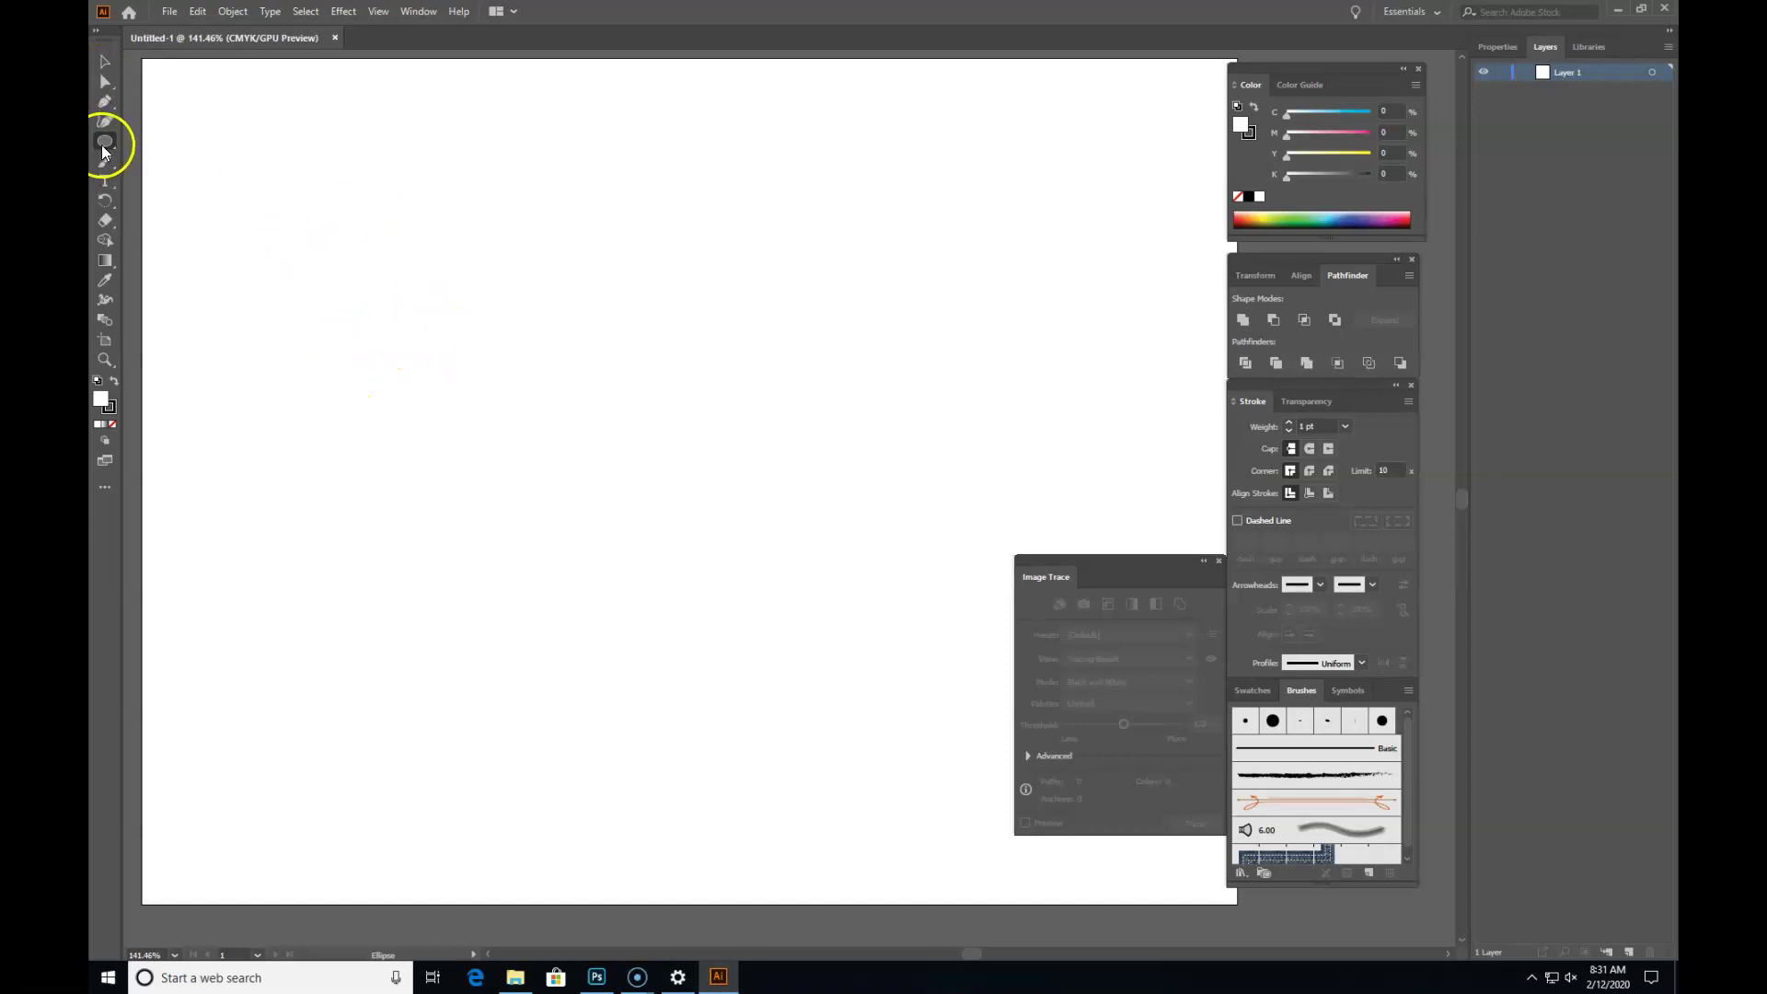
{"action": "left_click", "coordinate": [428, 344]}
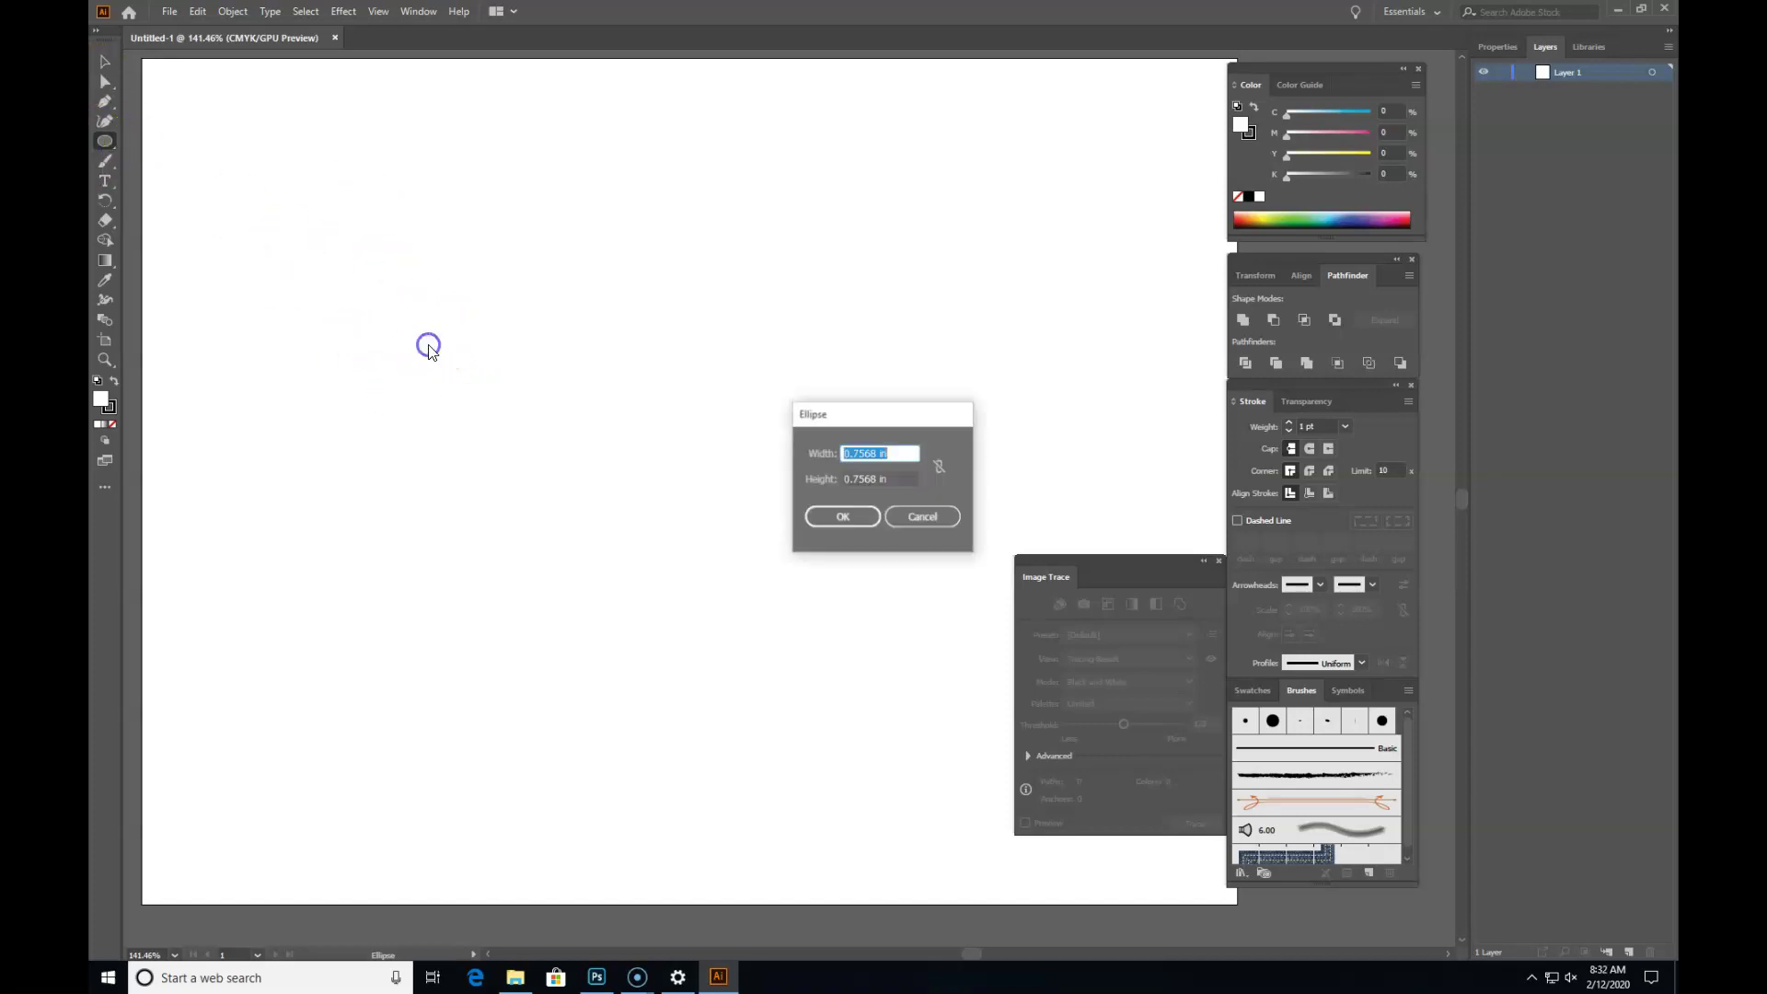
{"action": "left_click_drag", "start_coordinate": [893, 424], "coordinate": [789, 421]}
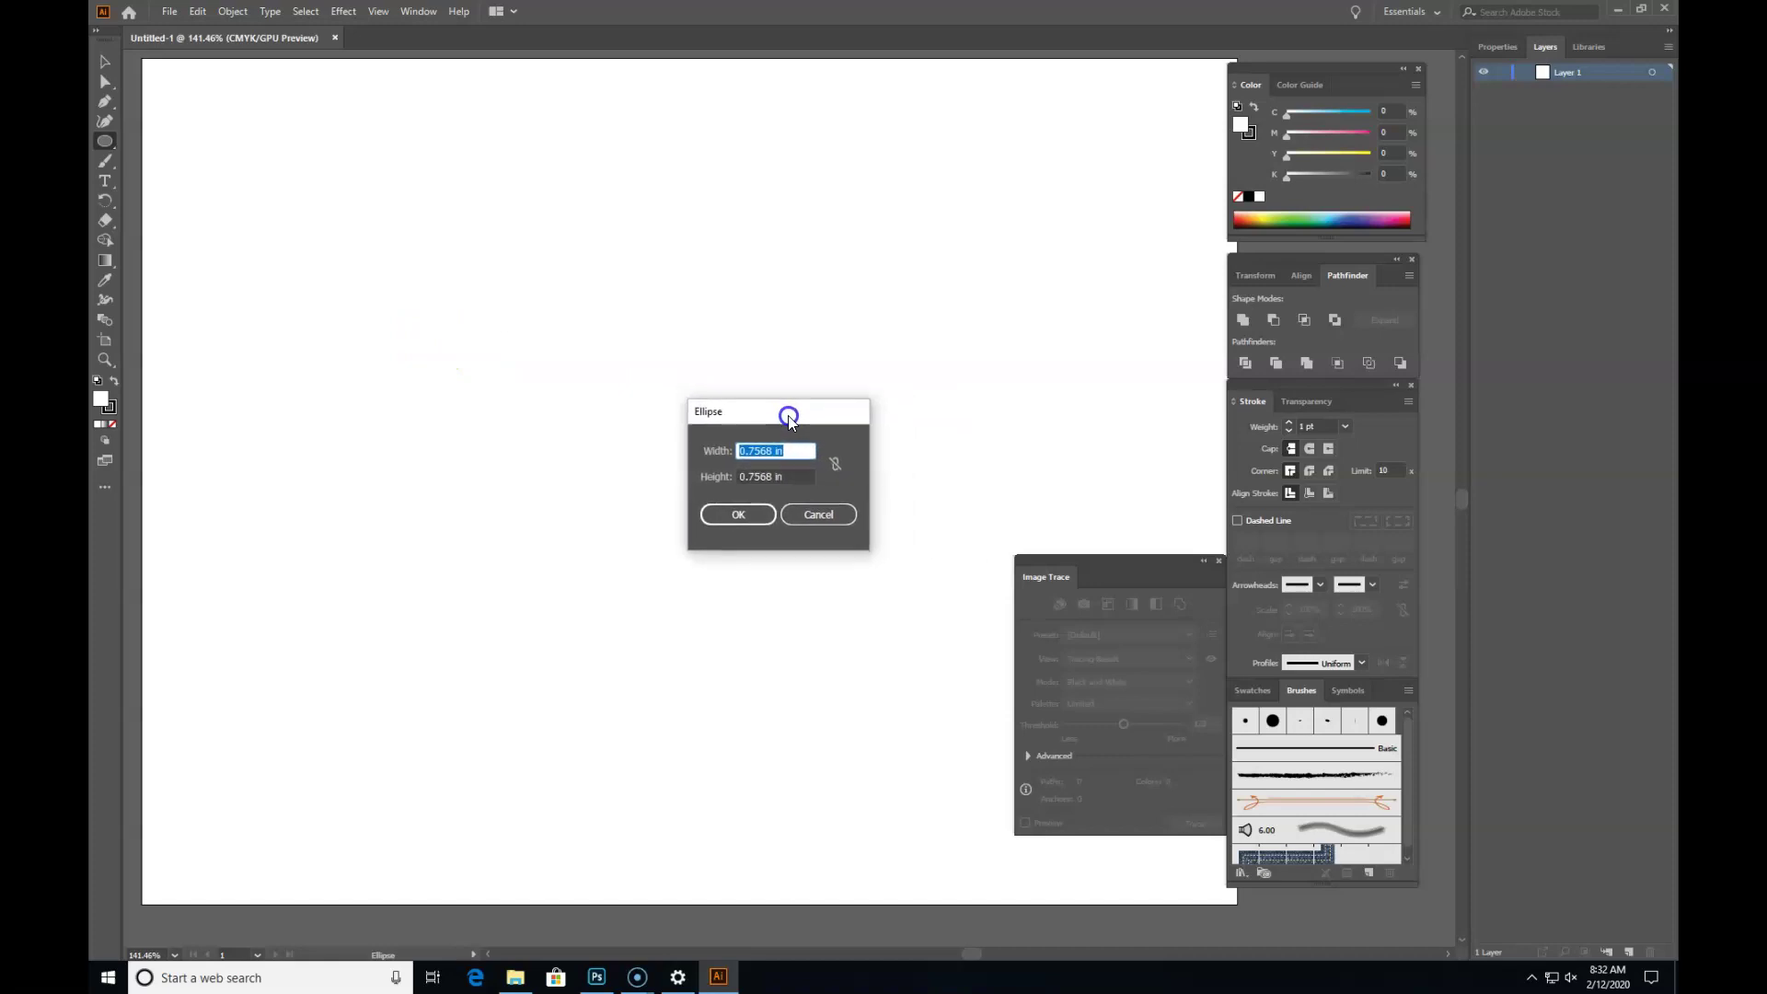
{"action": "type", "text": "1"}
{"action": "key", "text": "Tab"}
{"action": "type", "text": "1"}
{"action": "left_click", "coordinate": [761, 450]}
{"action": "left_click", "coordinate": [774, 451]}
{"action": "left_click", "coordinate": [770, 522]}
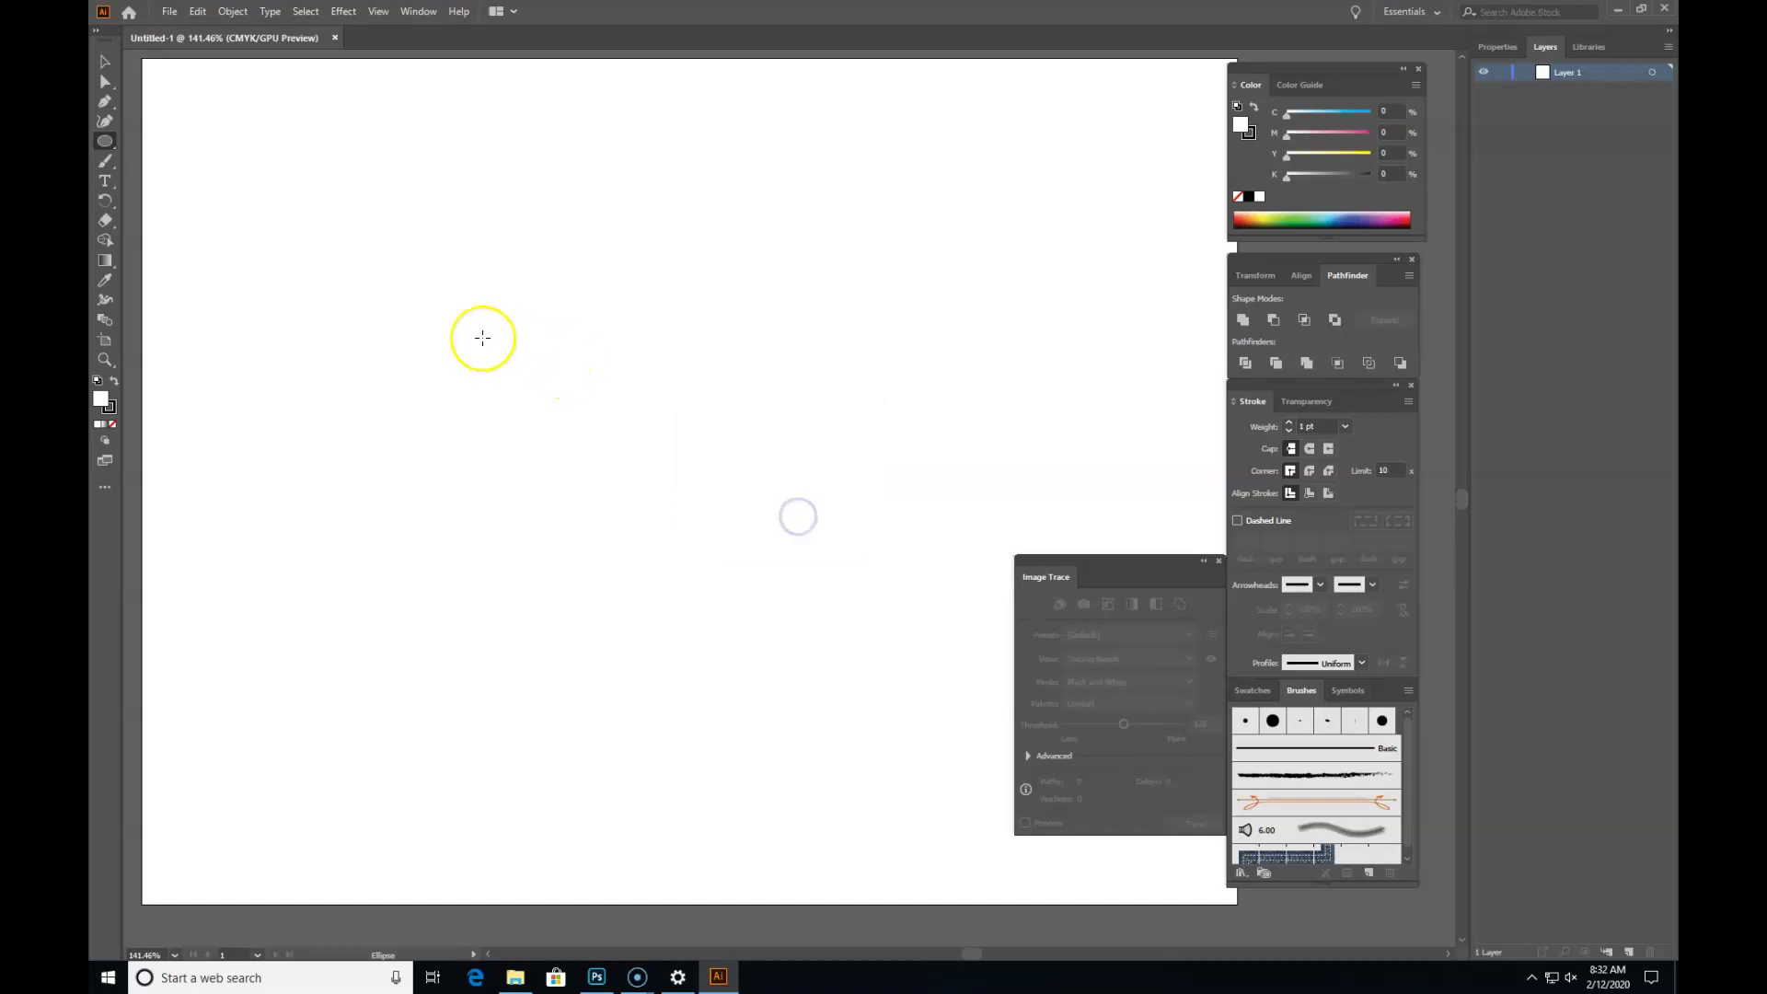
{"action": "left_click_drag", "start_coordinate": [483, 339], "coordinate": [687, 513]}
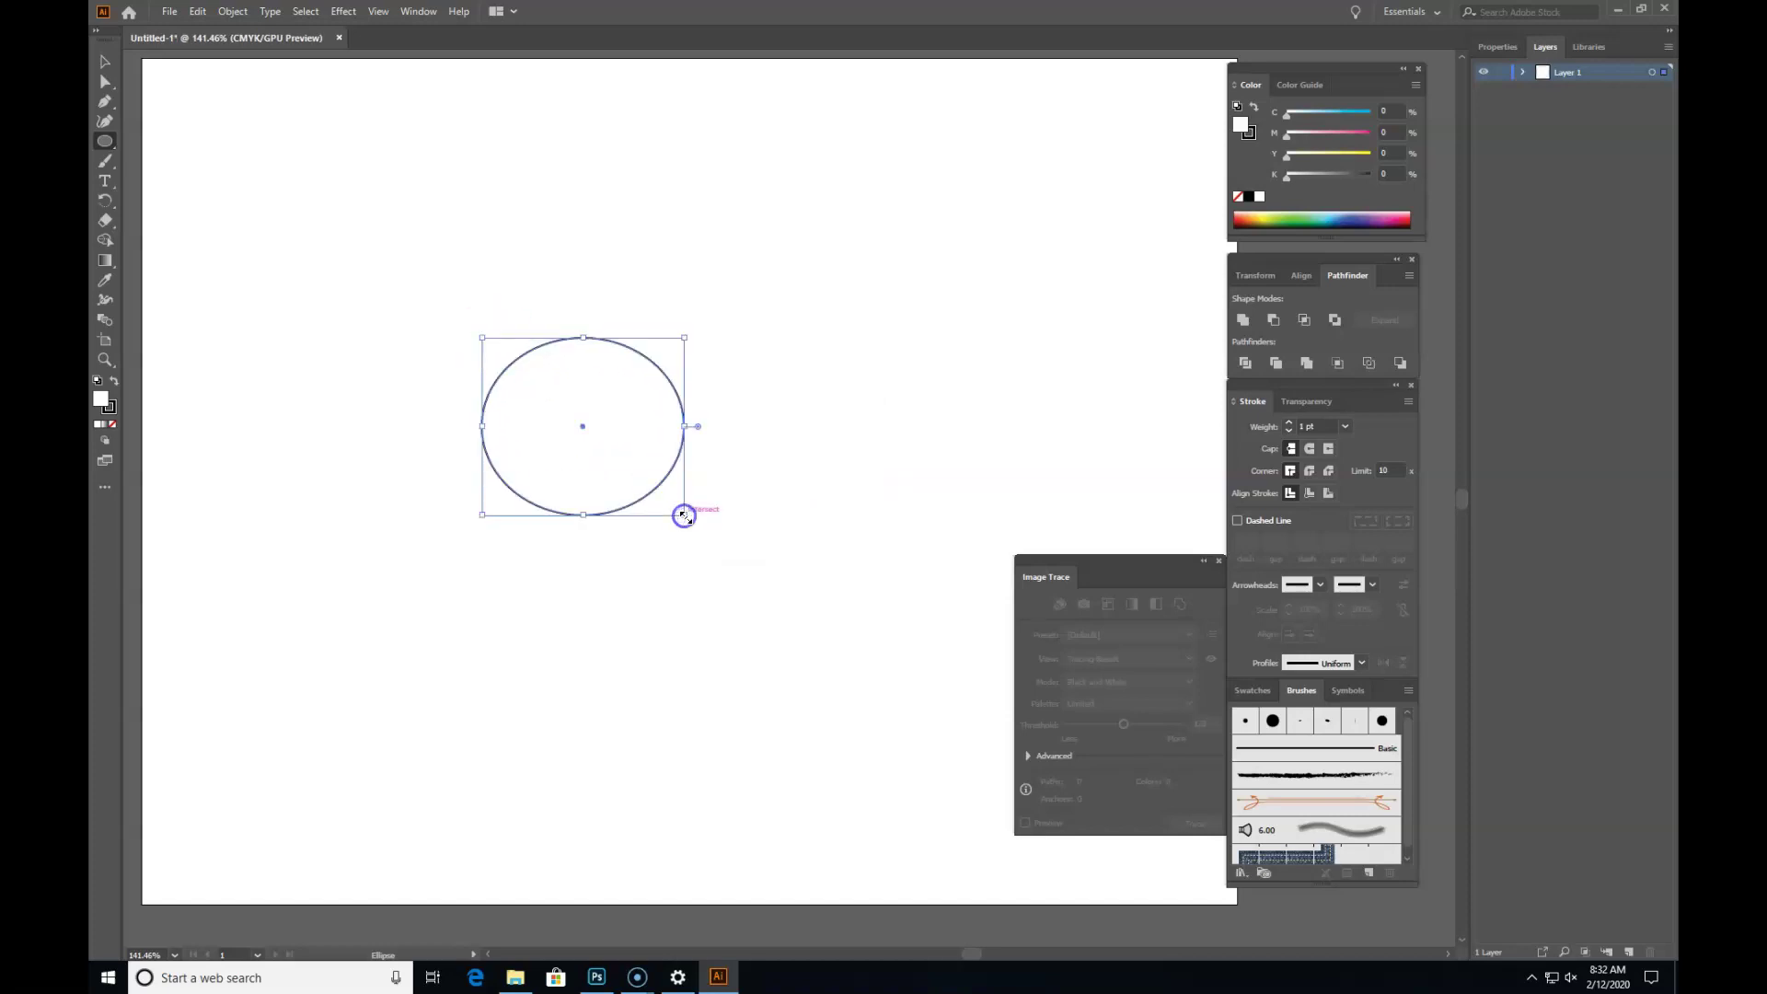
{"action": "key", "text": "ctrl+z"}
Step: Create a circle with a width and height of exactly 1 in on the left half of the artboard
{"action": "left_click", "coordinate": [446, 347]}
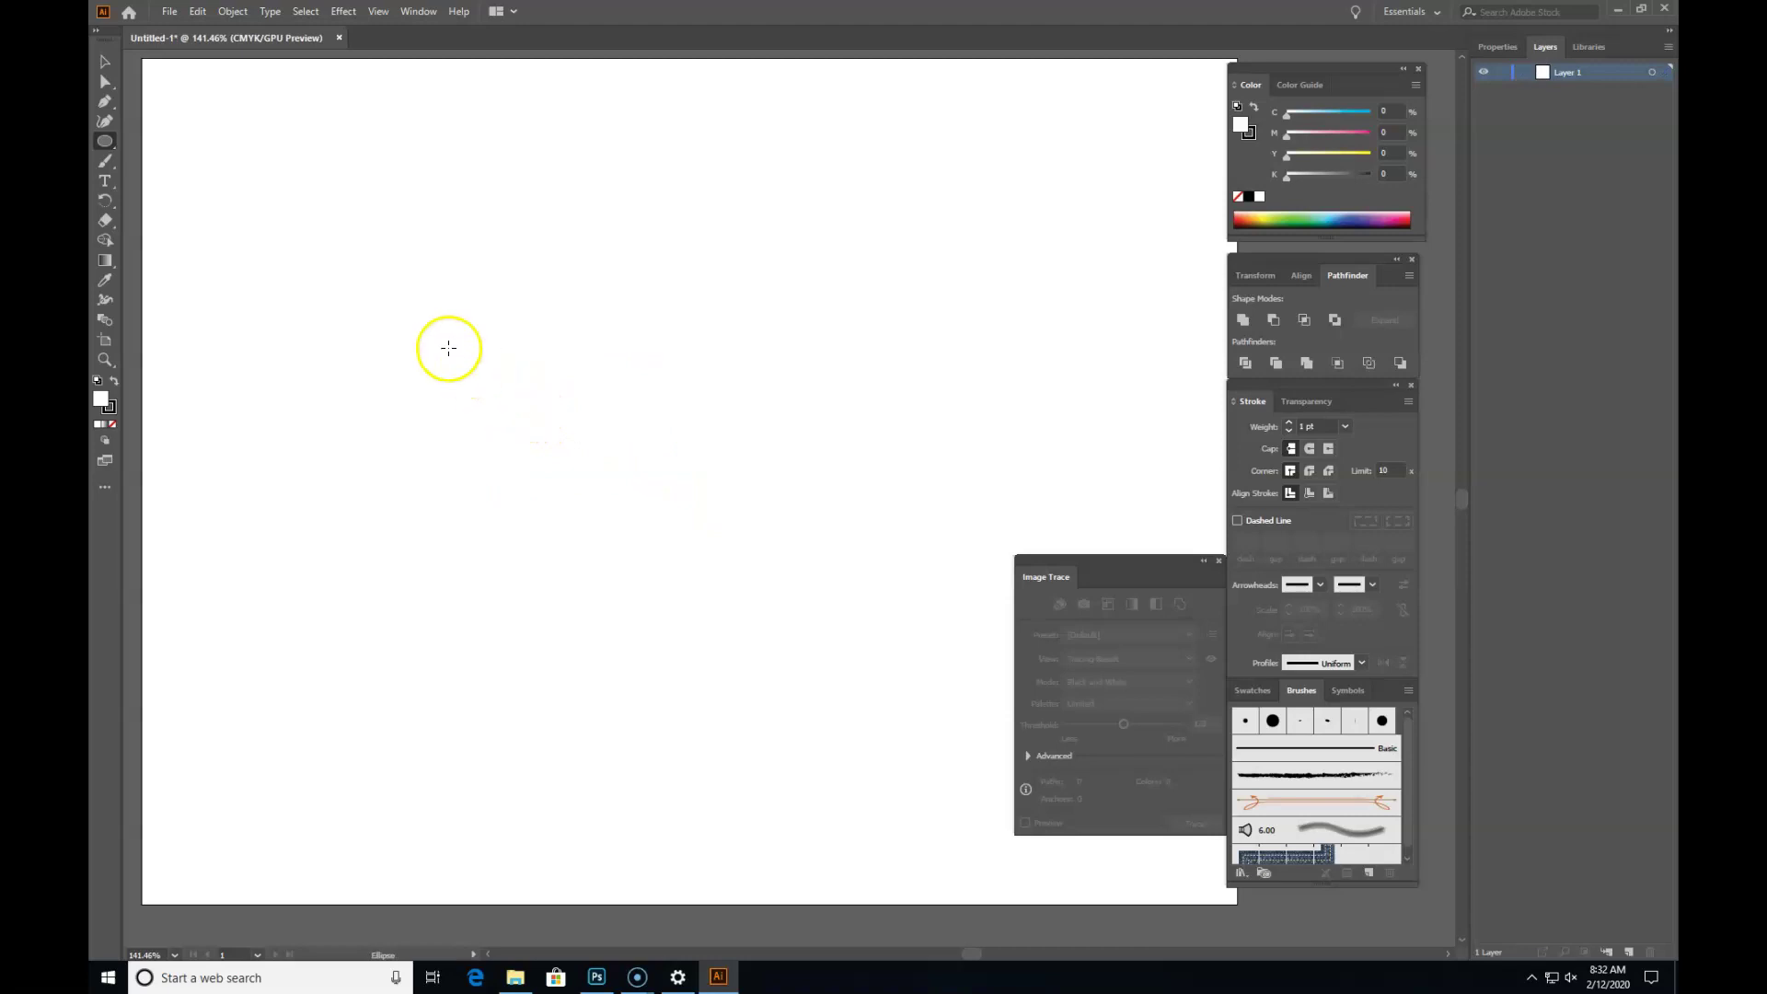
{"action": "type", "text": "1"}
{"action": "key", "text": "Tab"}
{"action": "type", "text": "1"}
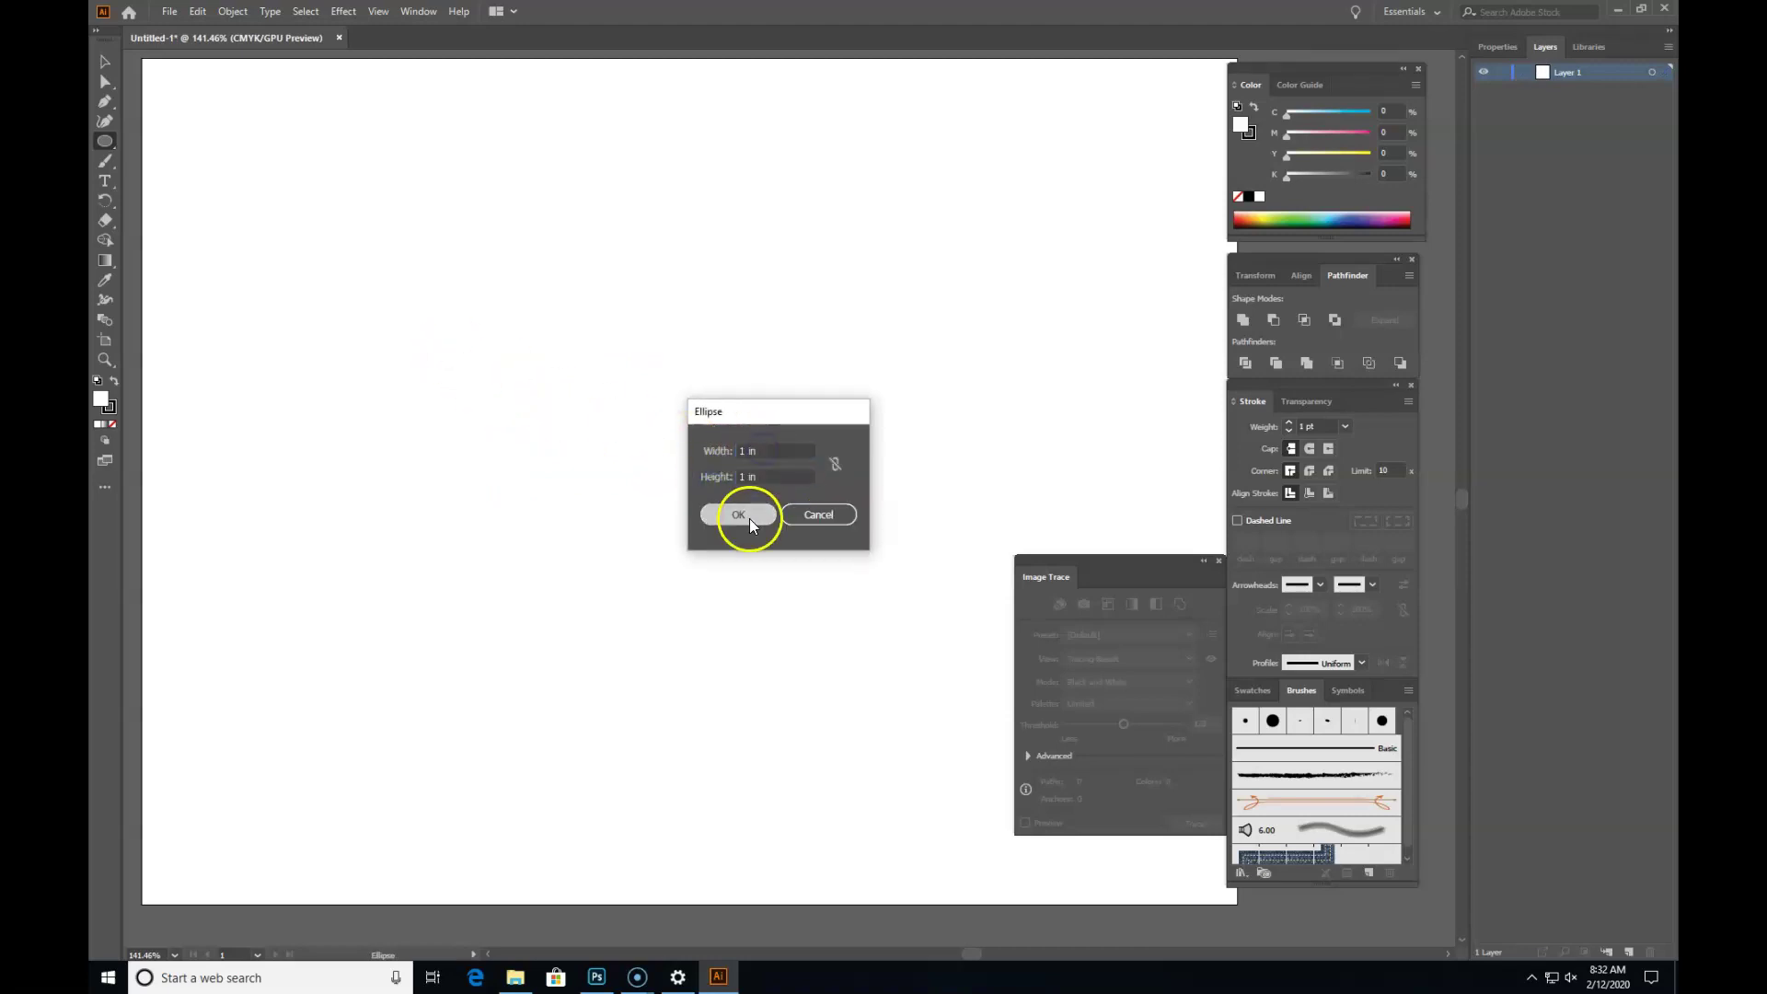
{"action": "left_click", "coordinate": [747, 516]}
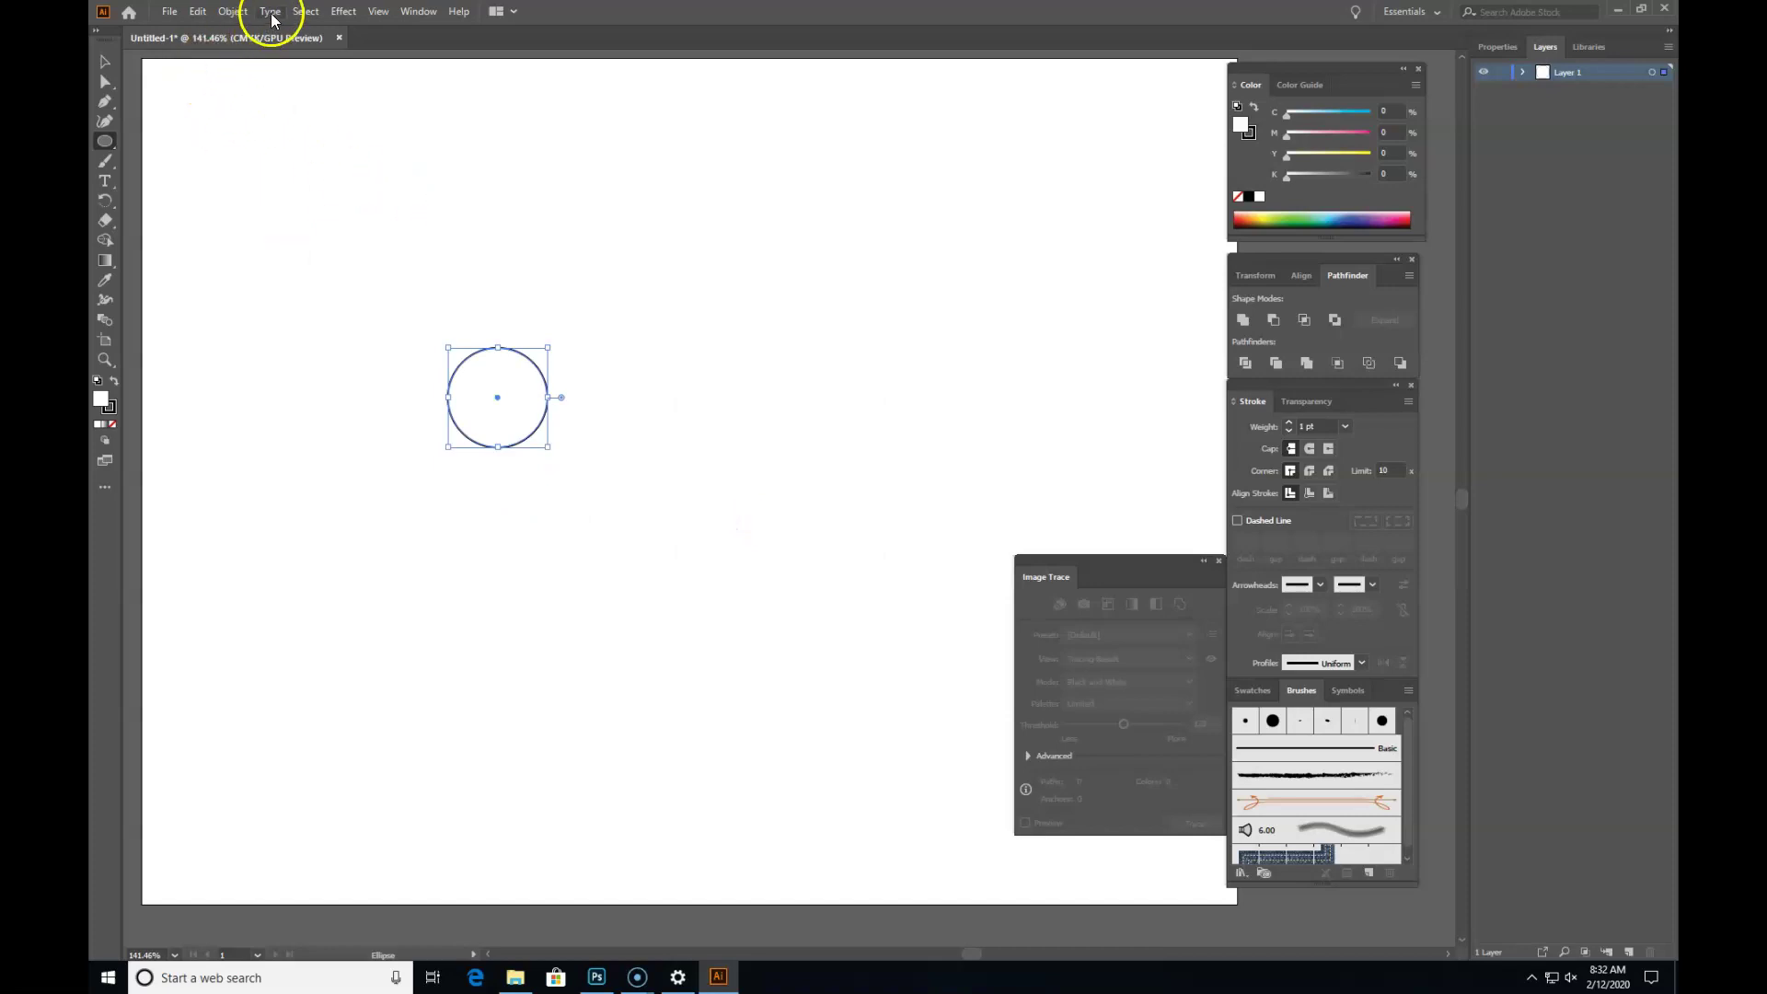
Step: Open the Roughen distortion effect for the selected circle
{"action": "left_click", "coordinate": [343, 11]}
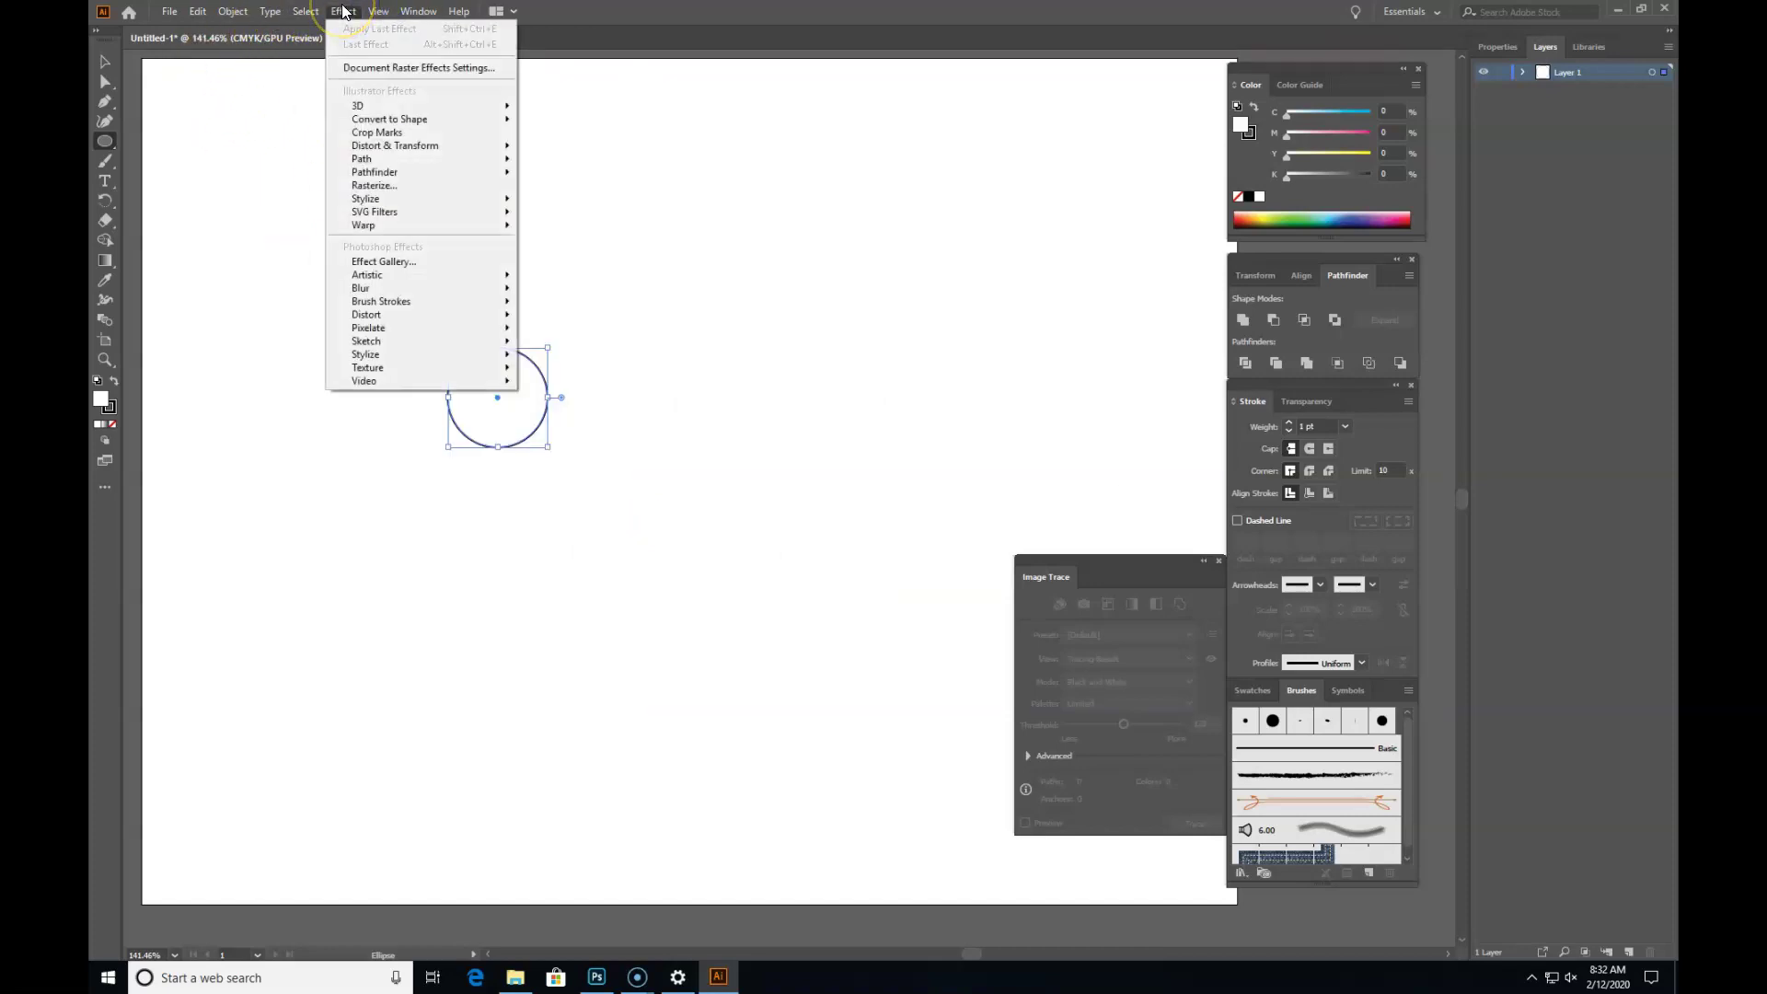
{"action": "left_click", "coordinate": [380, 198]}
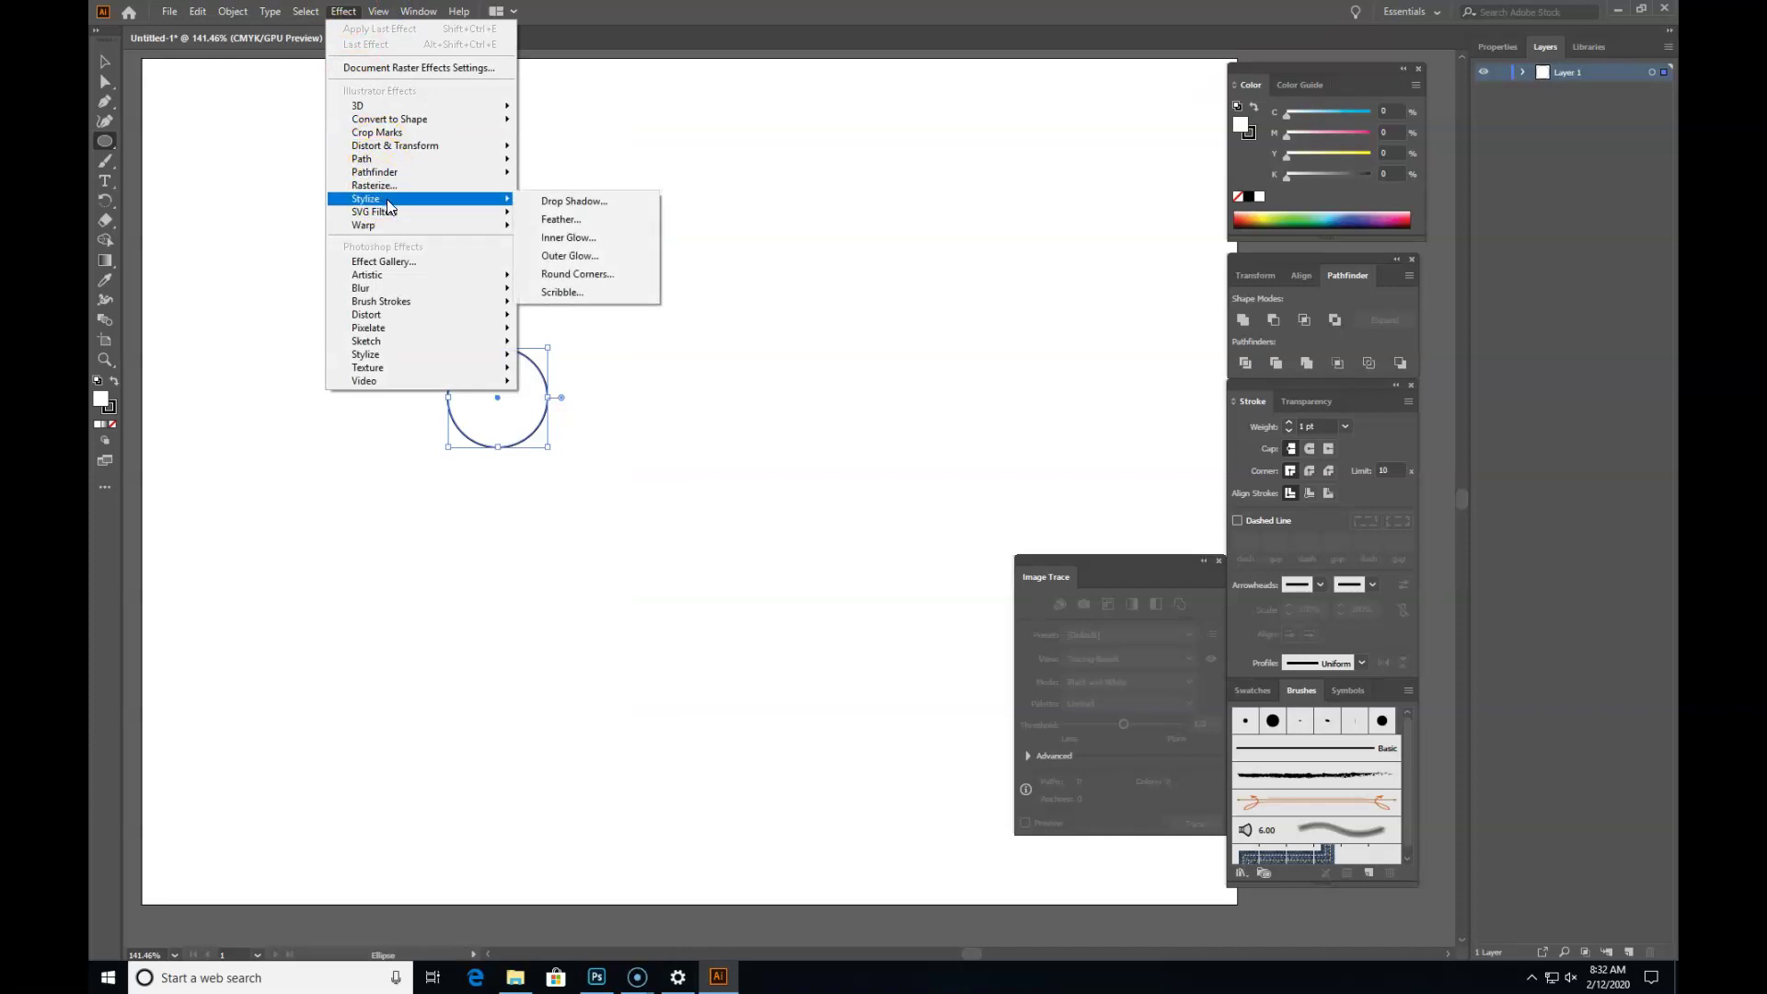
{"action": "left_click", "coordinate": [393, 226]}
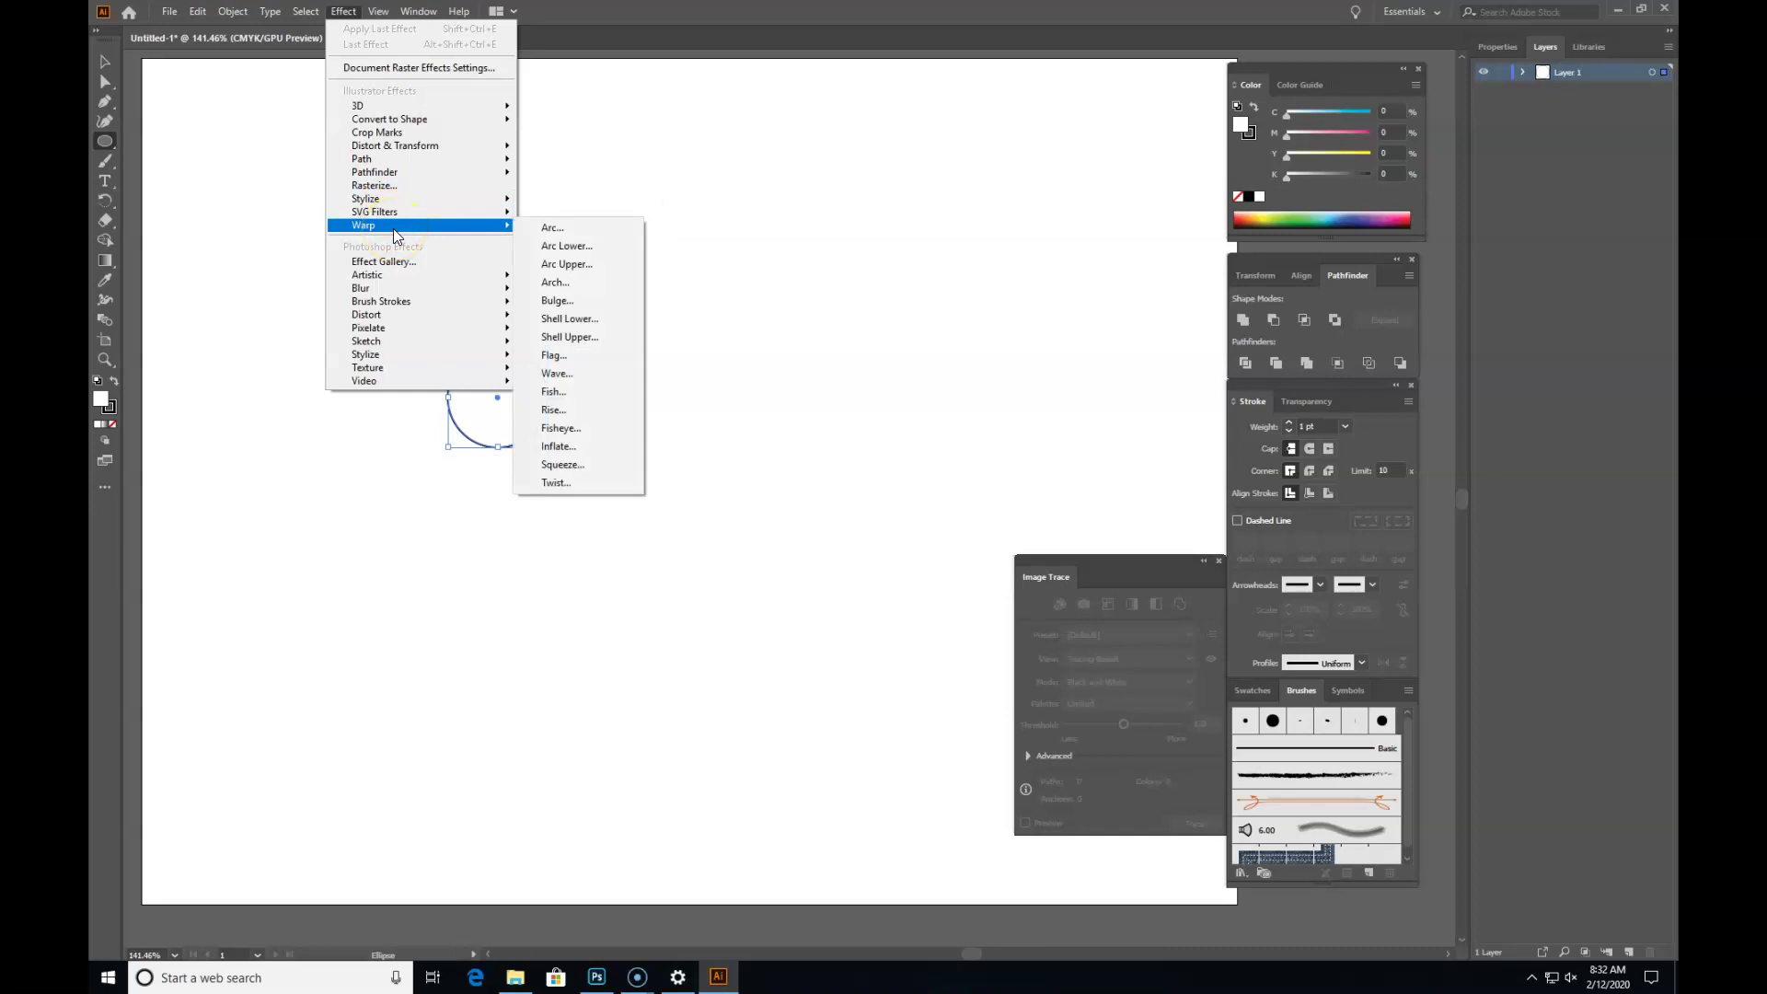
{"action": "left_click", "coordinate": [375, 172]}
{"action": "left_click", "coordinate": [398, 150]}
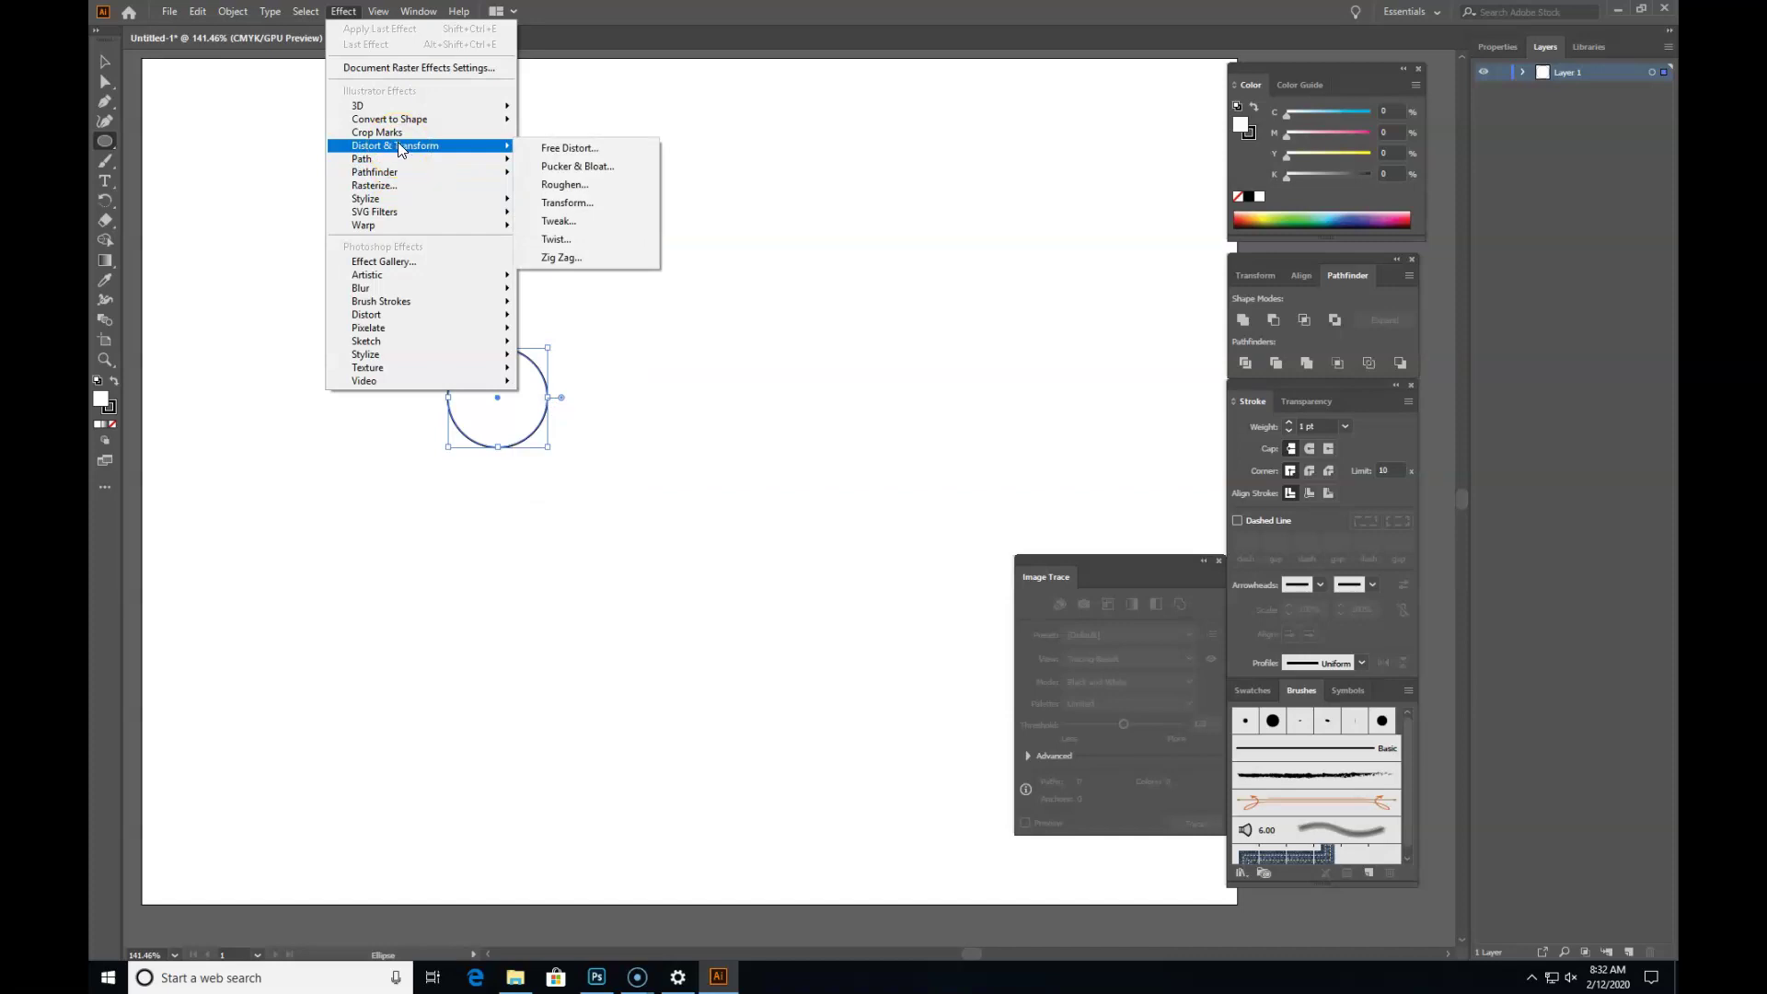
{"action": "left_click", "coordinate": [583, 184]}
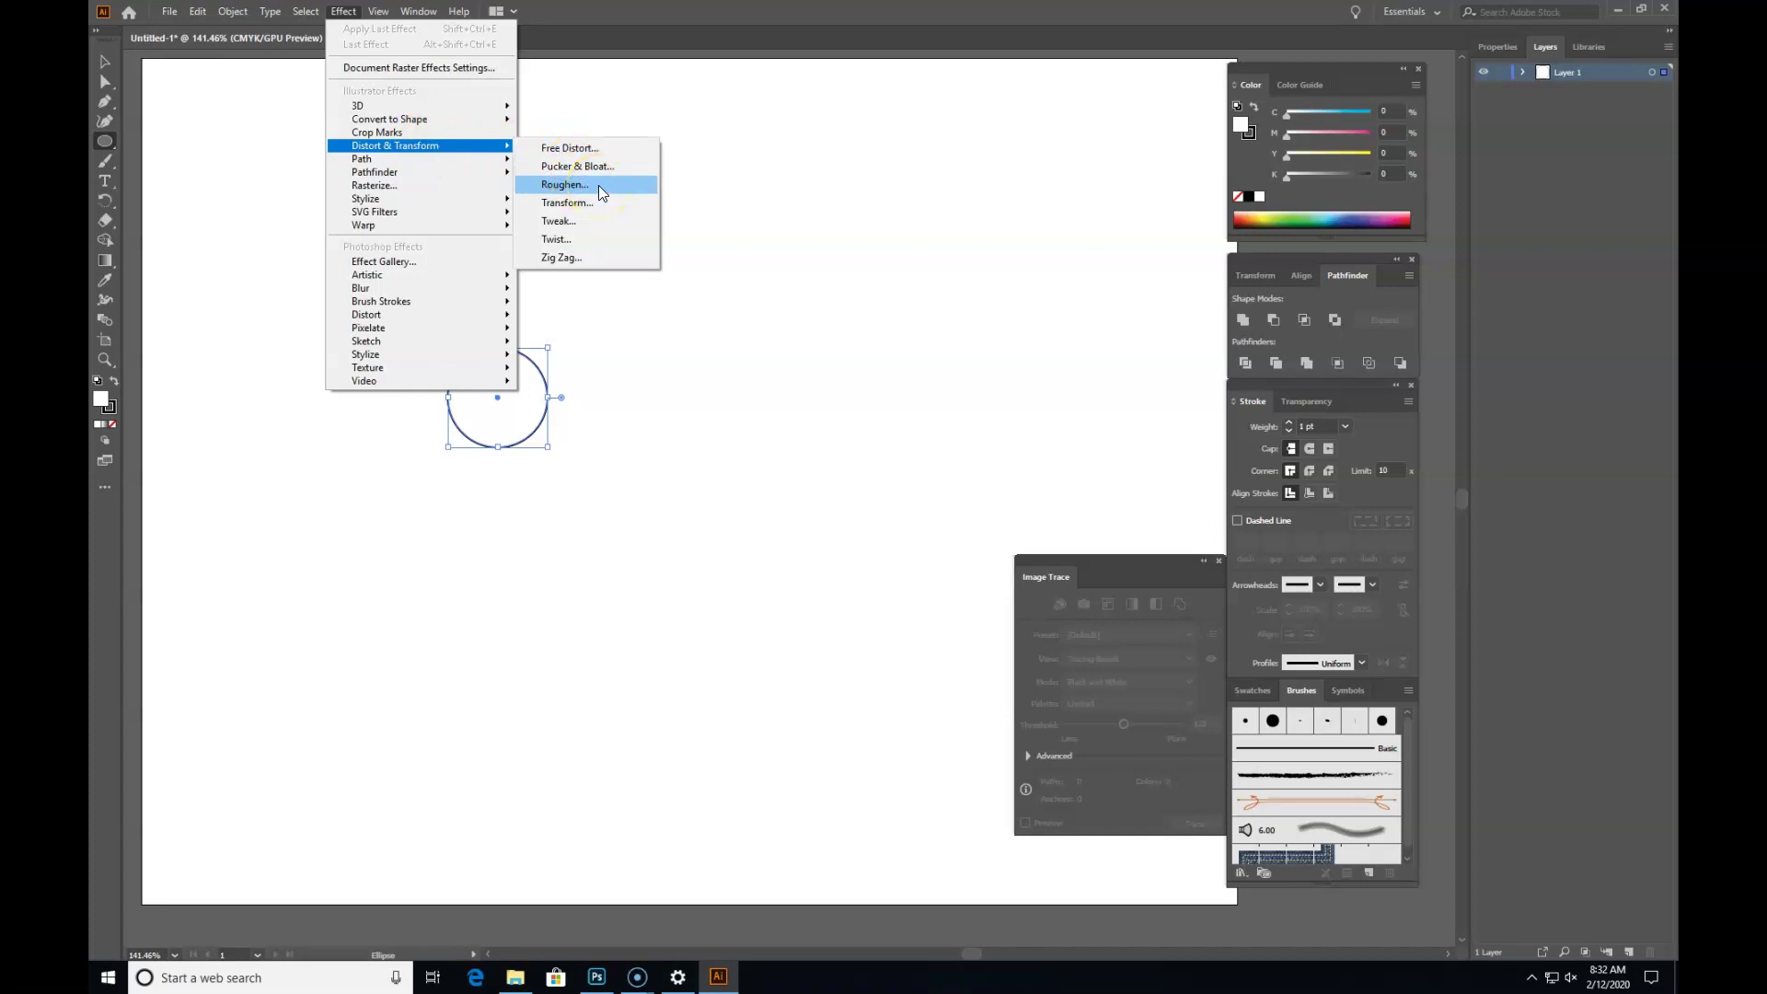
{"action": "left_click", "coordinate": [598, 185]}
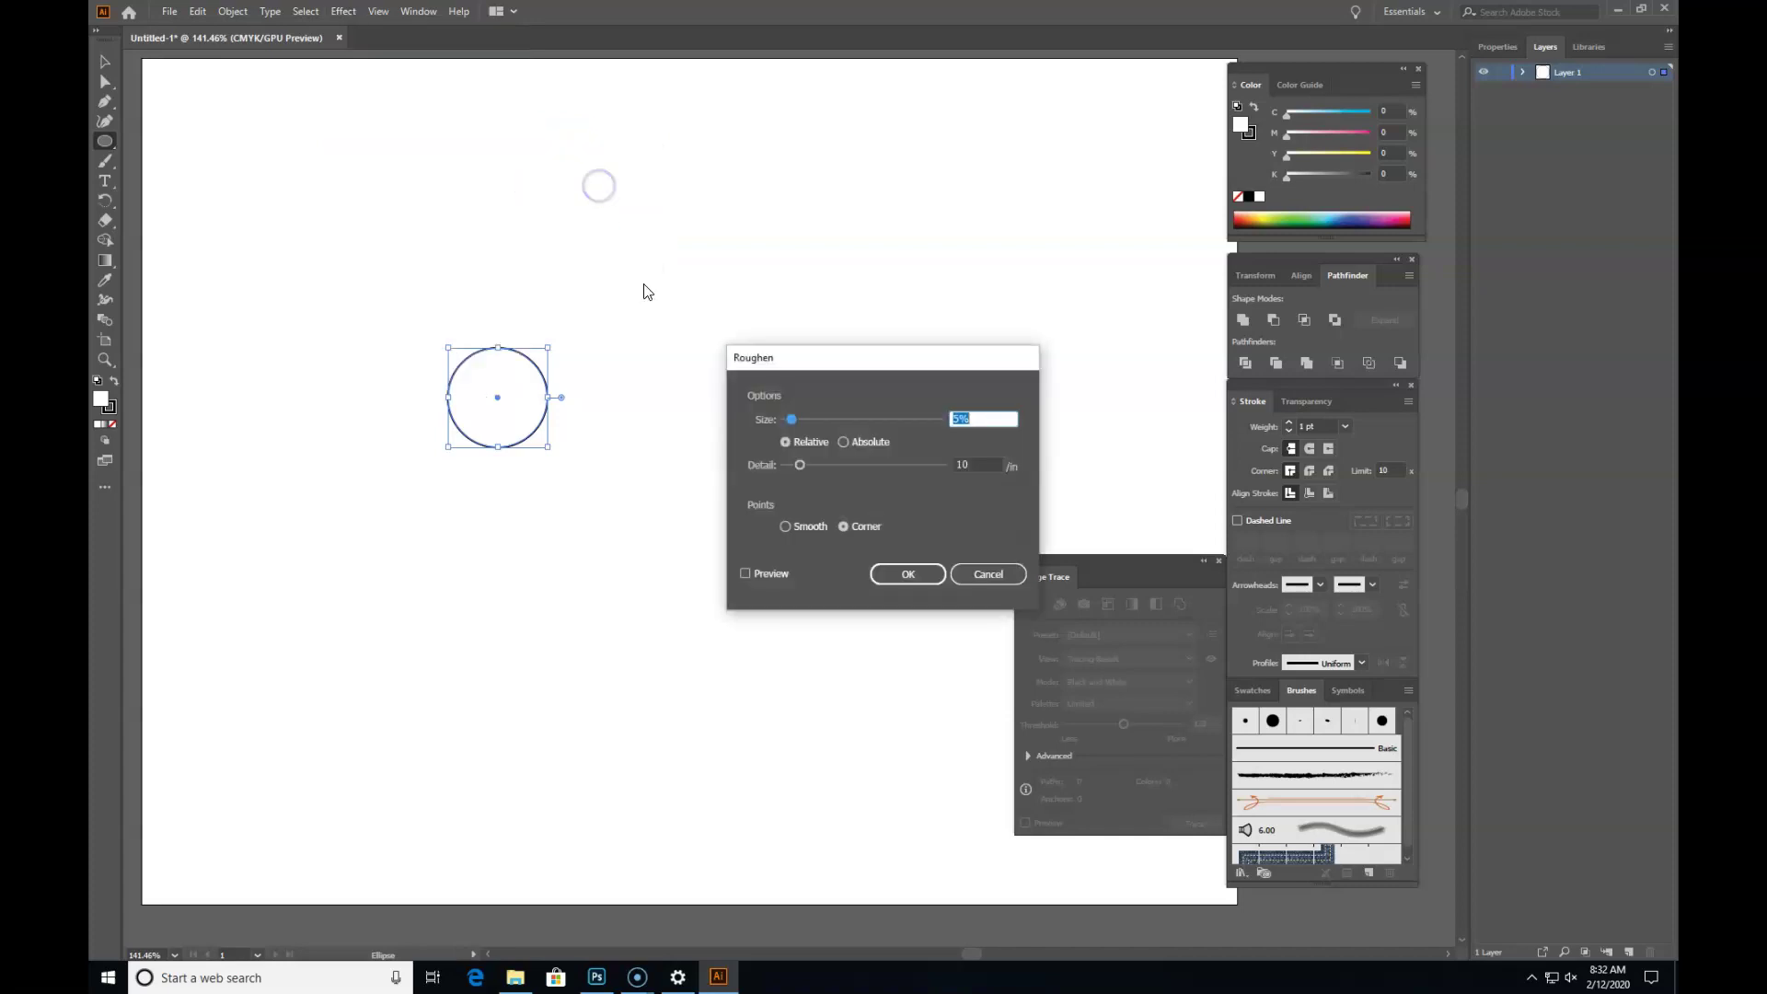
Step: Turn on the Roughen preview and increase the effect's size to 19%, keeping the circle in view beside the dialog
{"action": "left_click_drag", "start_coordinate": [811, 366], "coordinate": [723, 260]}
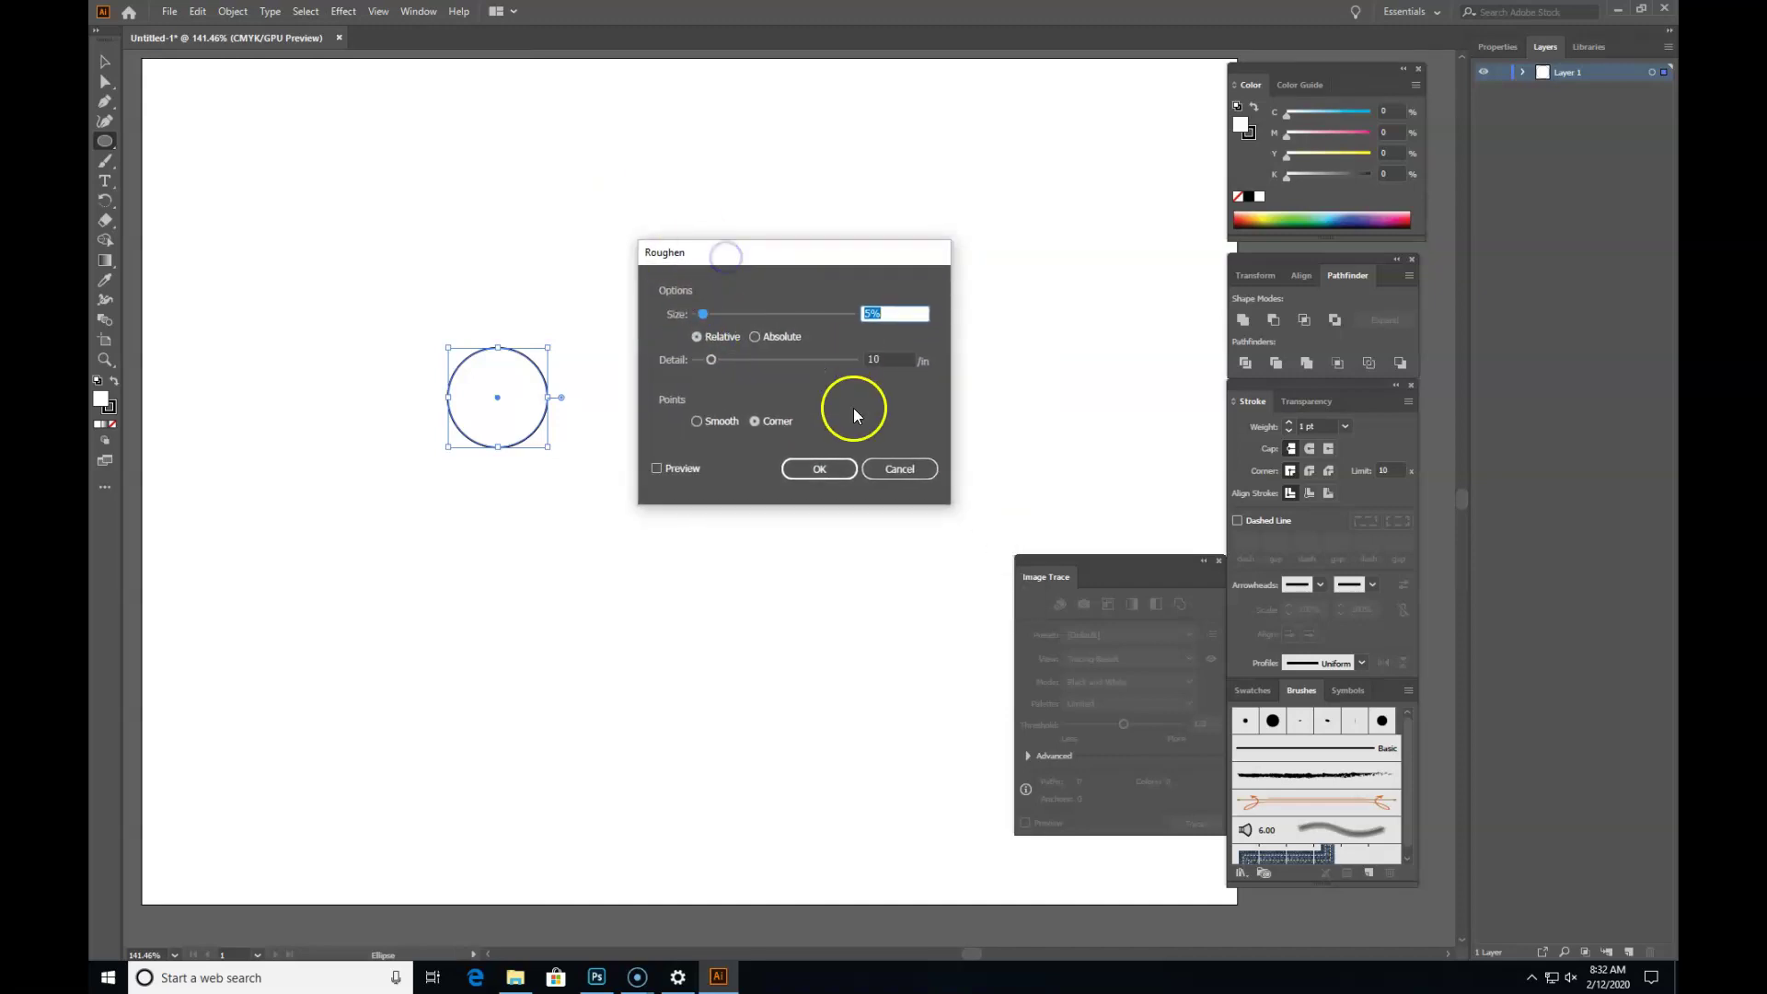
{"action": "left_click", "coordinate": [656, 469]}
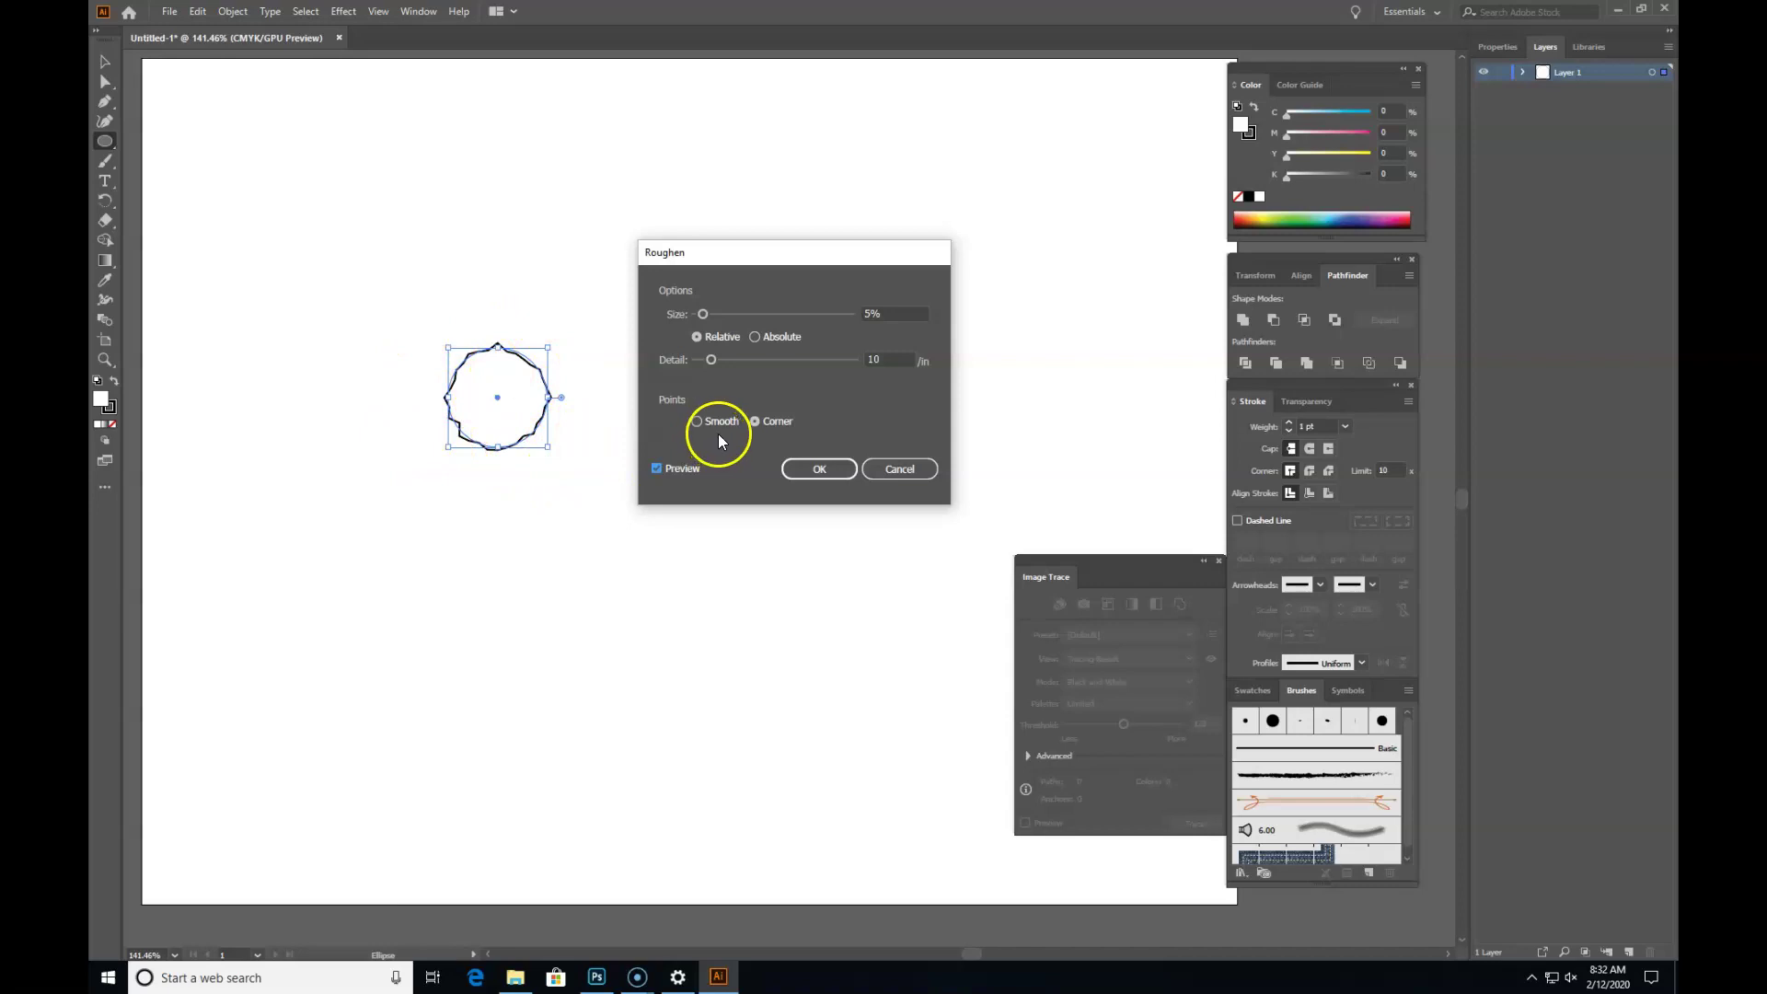
{"action": "left_click_drag", "start_coordinate": [699, 313], "coordinate": [726, 322]}
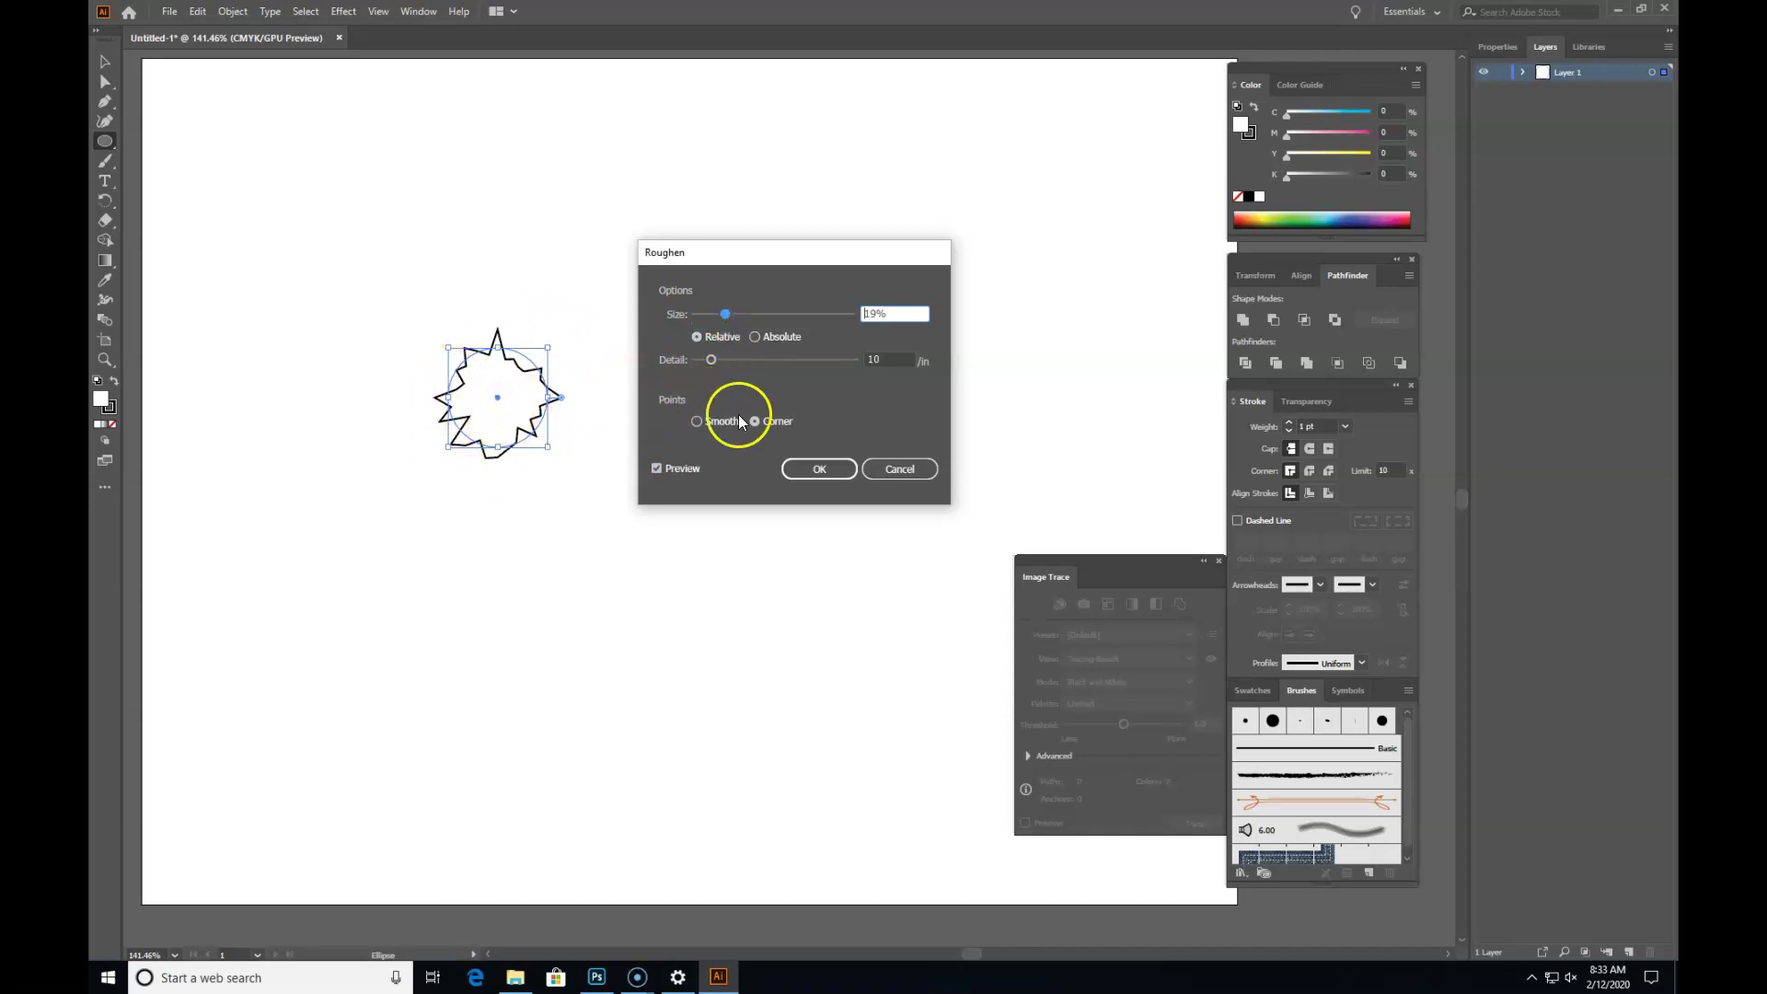
Step: Switch the Roughen points to Smooth and set the size to 18% and the detail to 16 per inch
{"action": "mouse_move", "coordinate": [715, 366]}
{"action": "left_mouse_down"}
{"action": "mouse_move", "coordinate": [752, 369]}
{"action": "mouse_move", "coordinate": [697, 366]}
{"action": "left_mouse_up"}
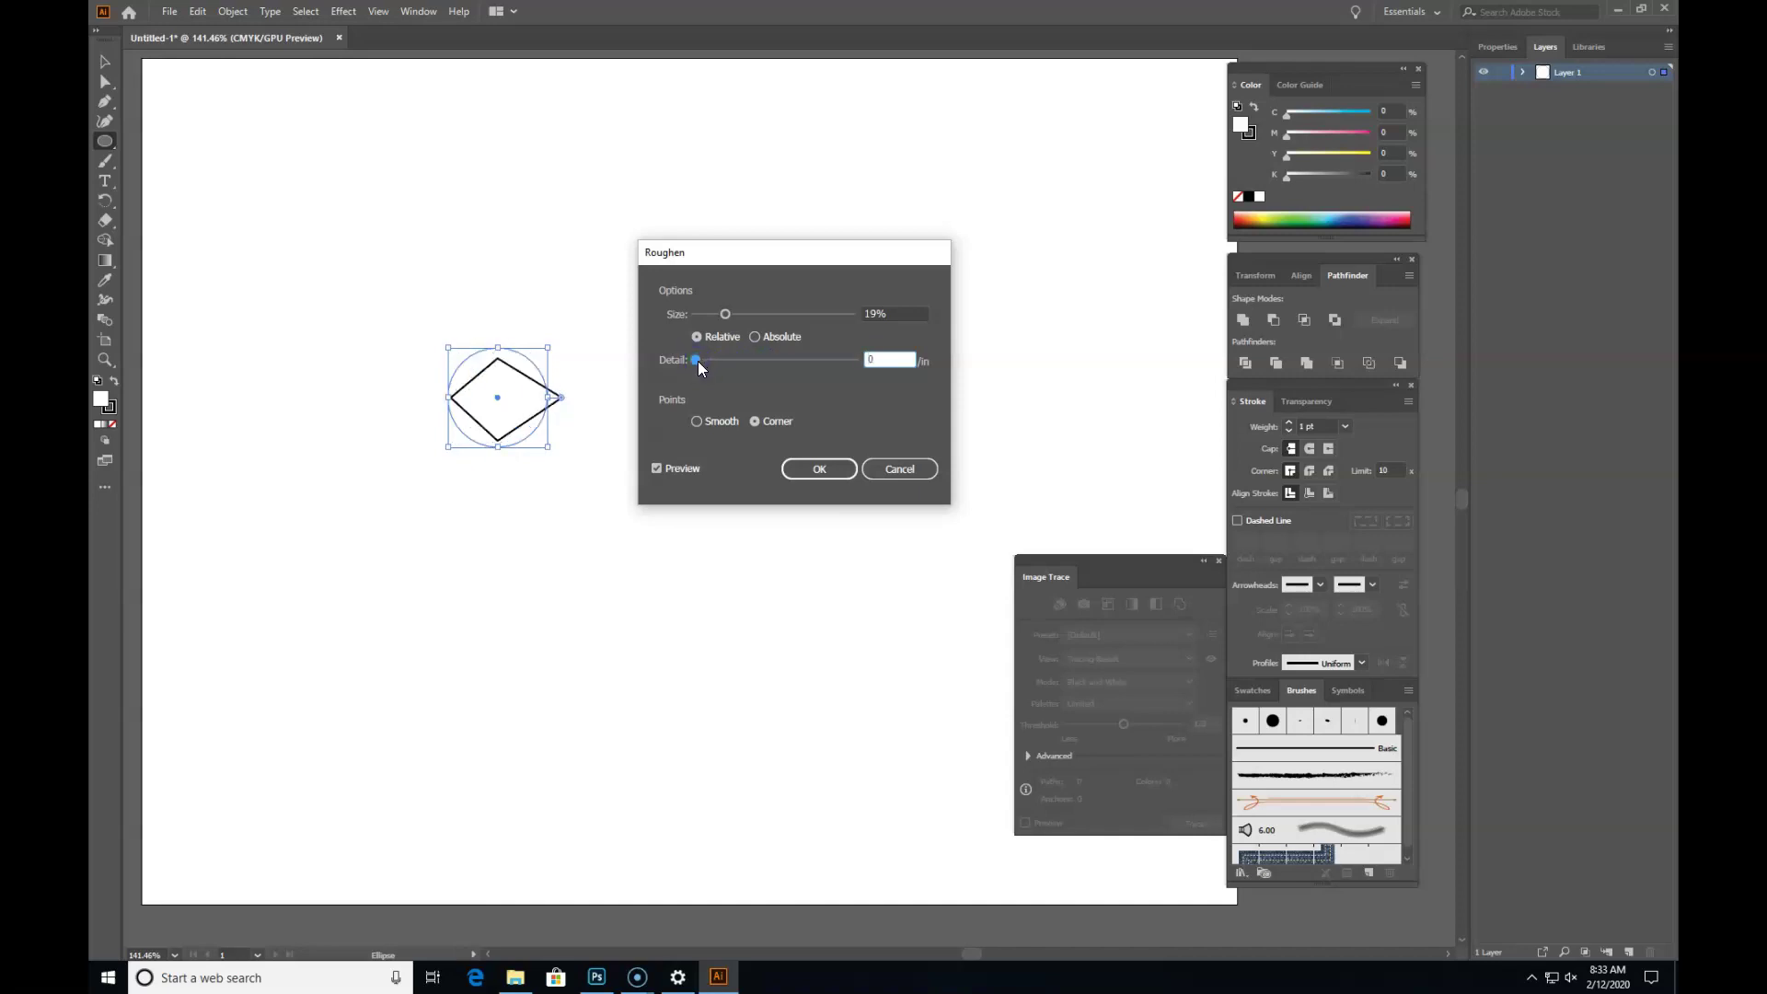
{"action": "left_click_drag", "start_coordinate": [698, 360], "coordinate": [728, 320]}
{"action": "left_click", "coordinate": [696, 421]}
{"action": "left_click_drag", "start_coordinate": [724, 360], "coordinate": [718, 362]}
Step: Make the Roughen size absolute at 0.32 in, set the detail to 19 per inch, and apply the effect to the circle
{"action": "left_click", "coordinate": [757, 337]}
{"action": "left_click", "coordinate": [701, 338]}
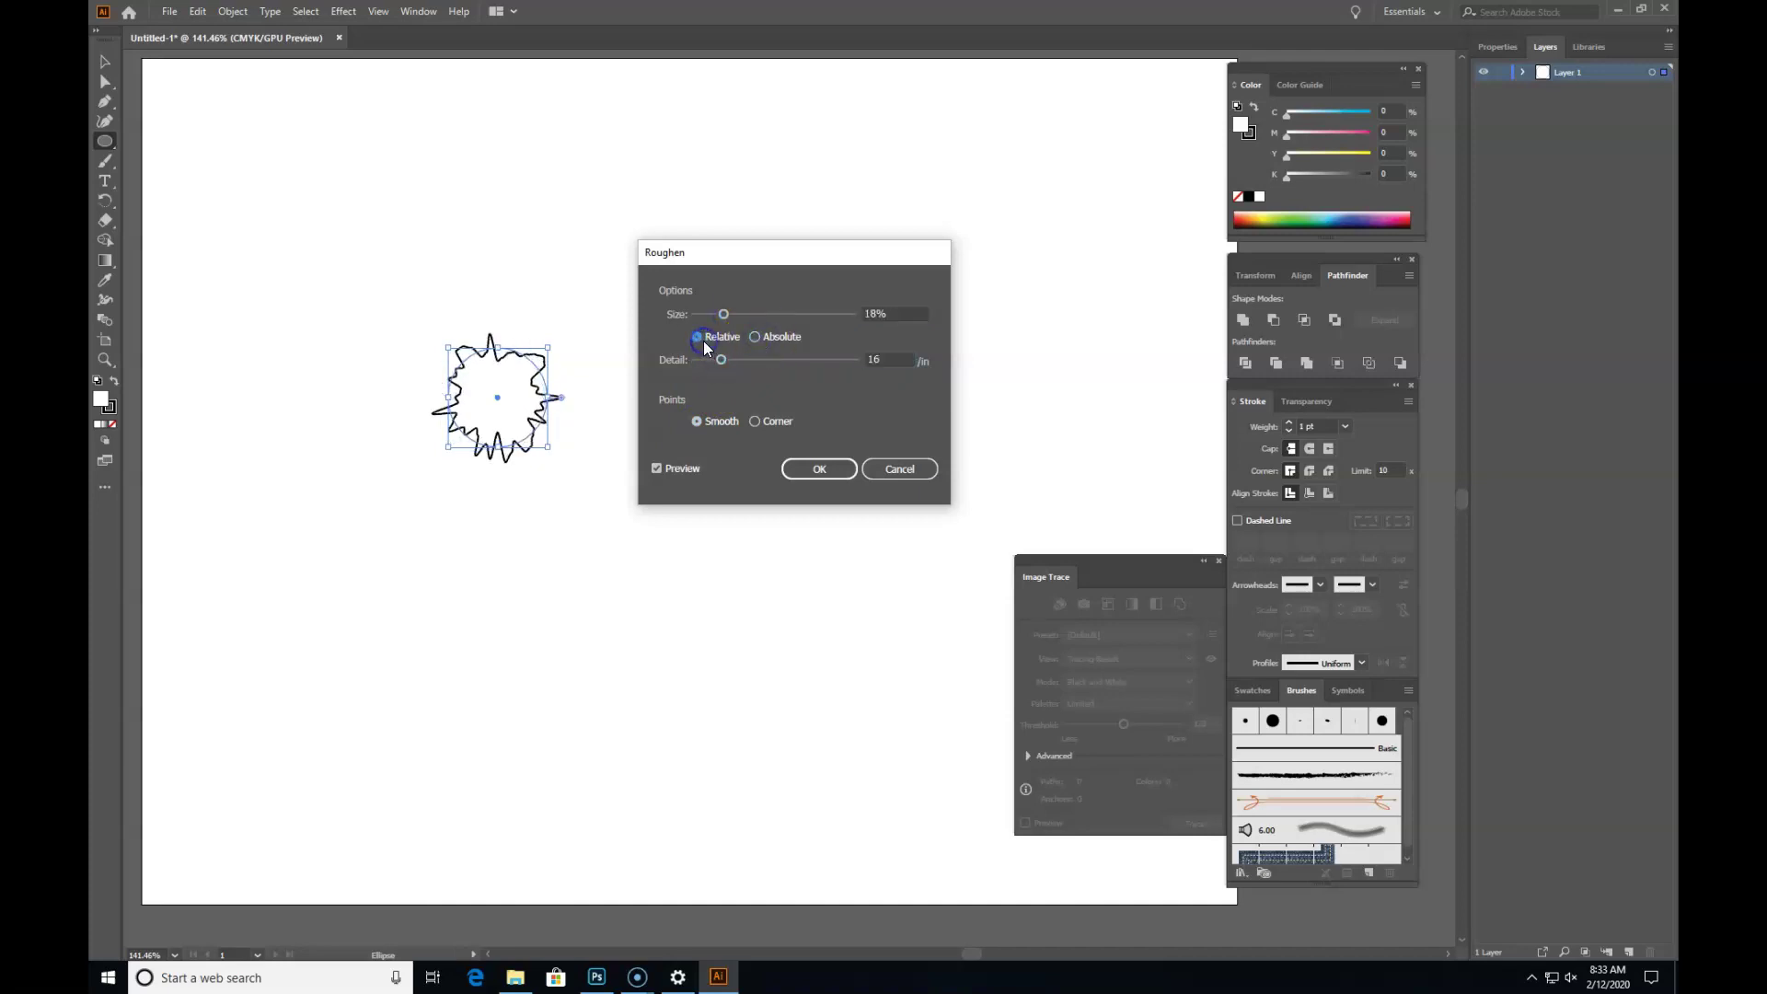
{"action": "left_click", "coordinate": [757, 338]}
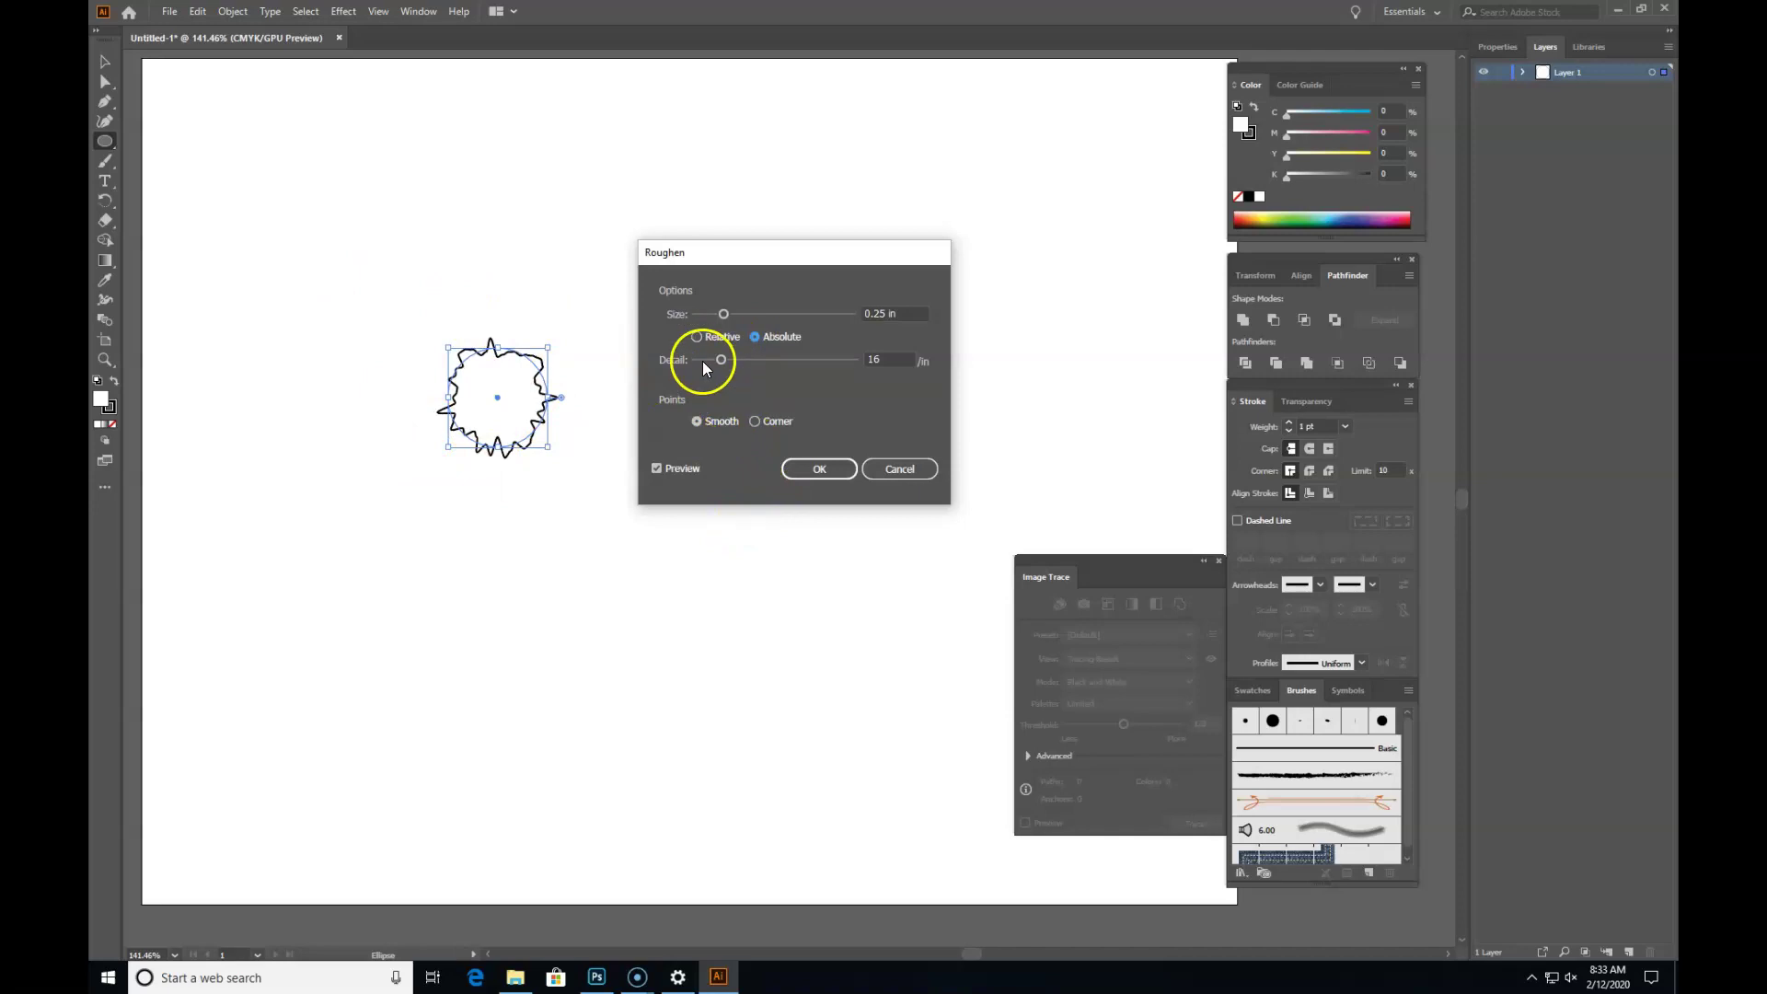
{"action": "mouse_move", "coordinate": [722, 360]}
{"action": "left_mouse_down"}
{"action": "mouse_move", "coordinate": [731, 315]}
{"action": "mouse_move", "coordinate": [727, 363]}
{"action": "left_mouse_up"}
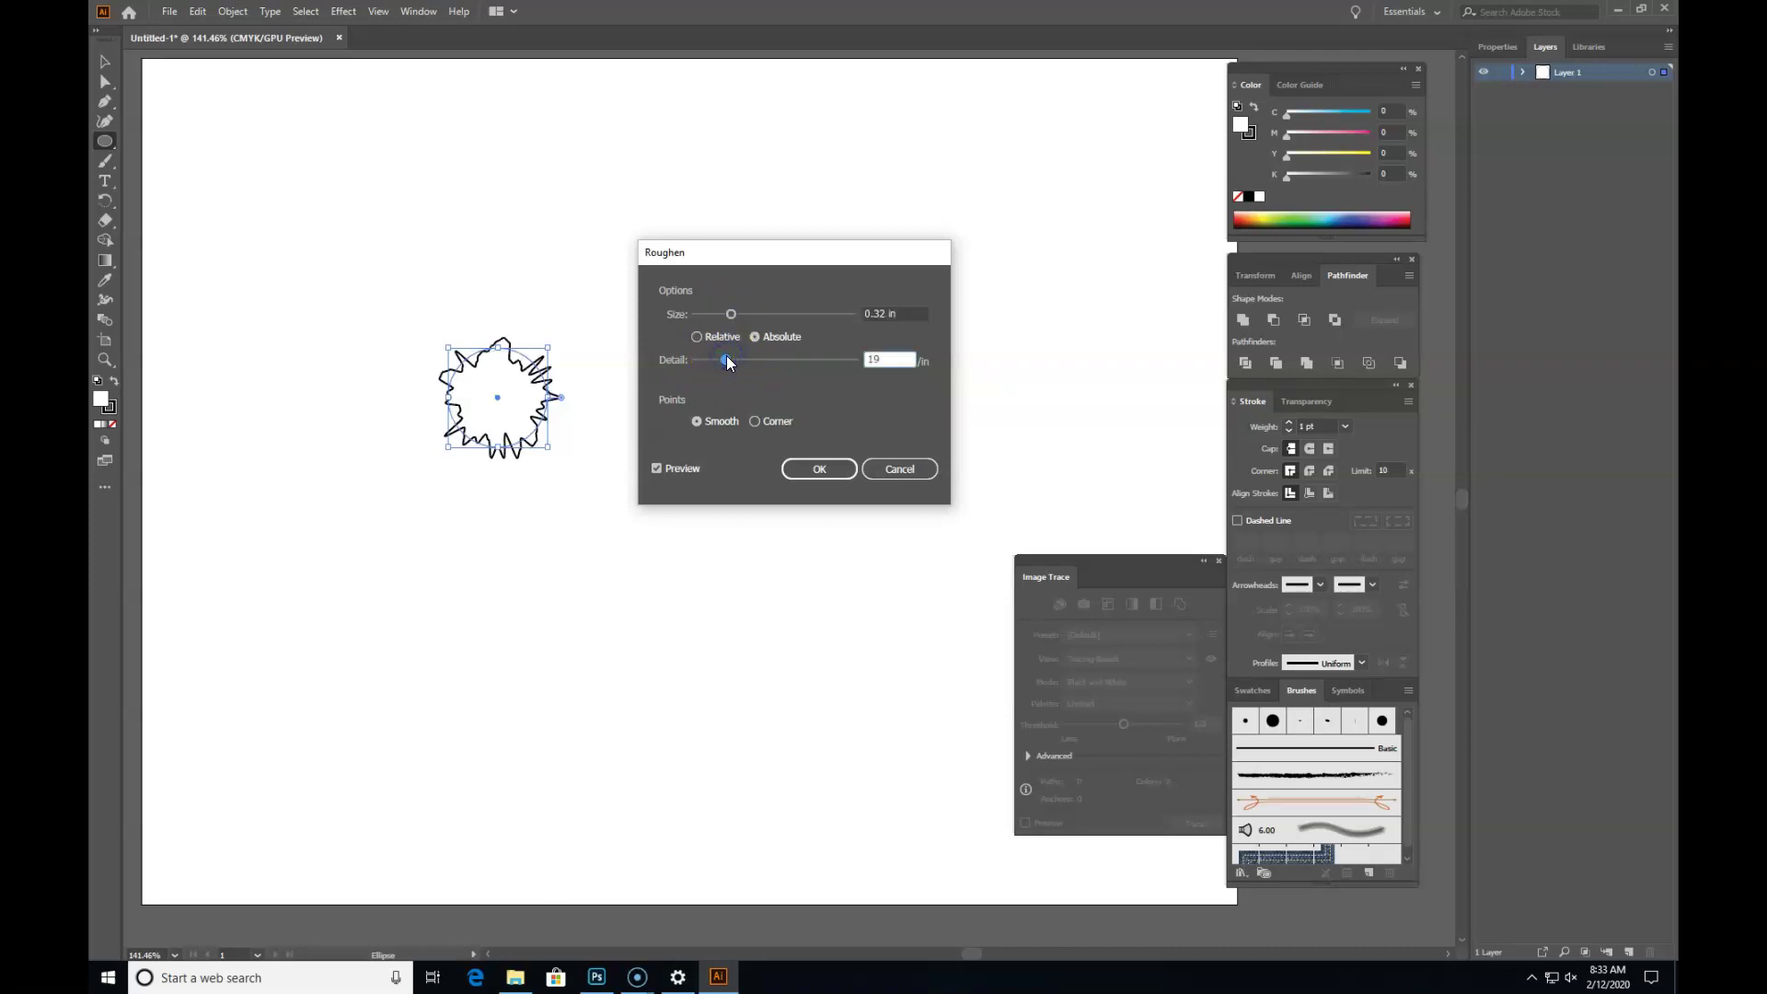
{"action": "left_click", "coordinate": [836, 472]}
{"action": "left_click", "coordinate": [341, 11]}
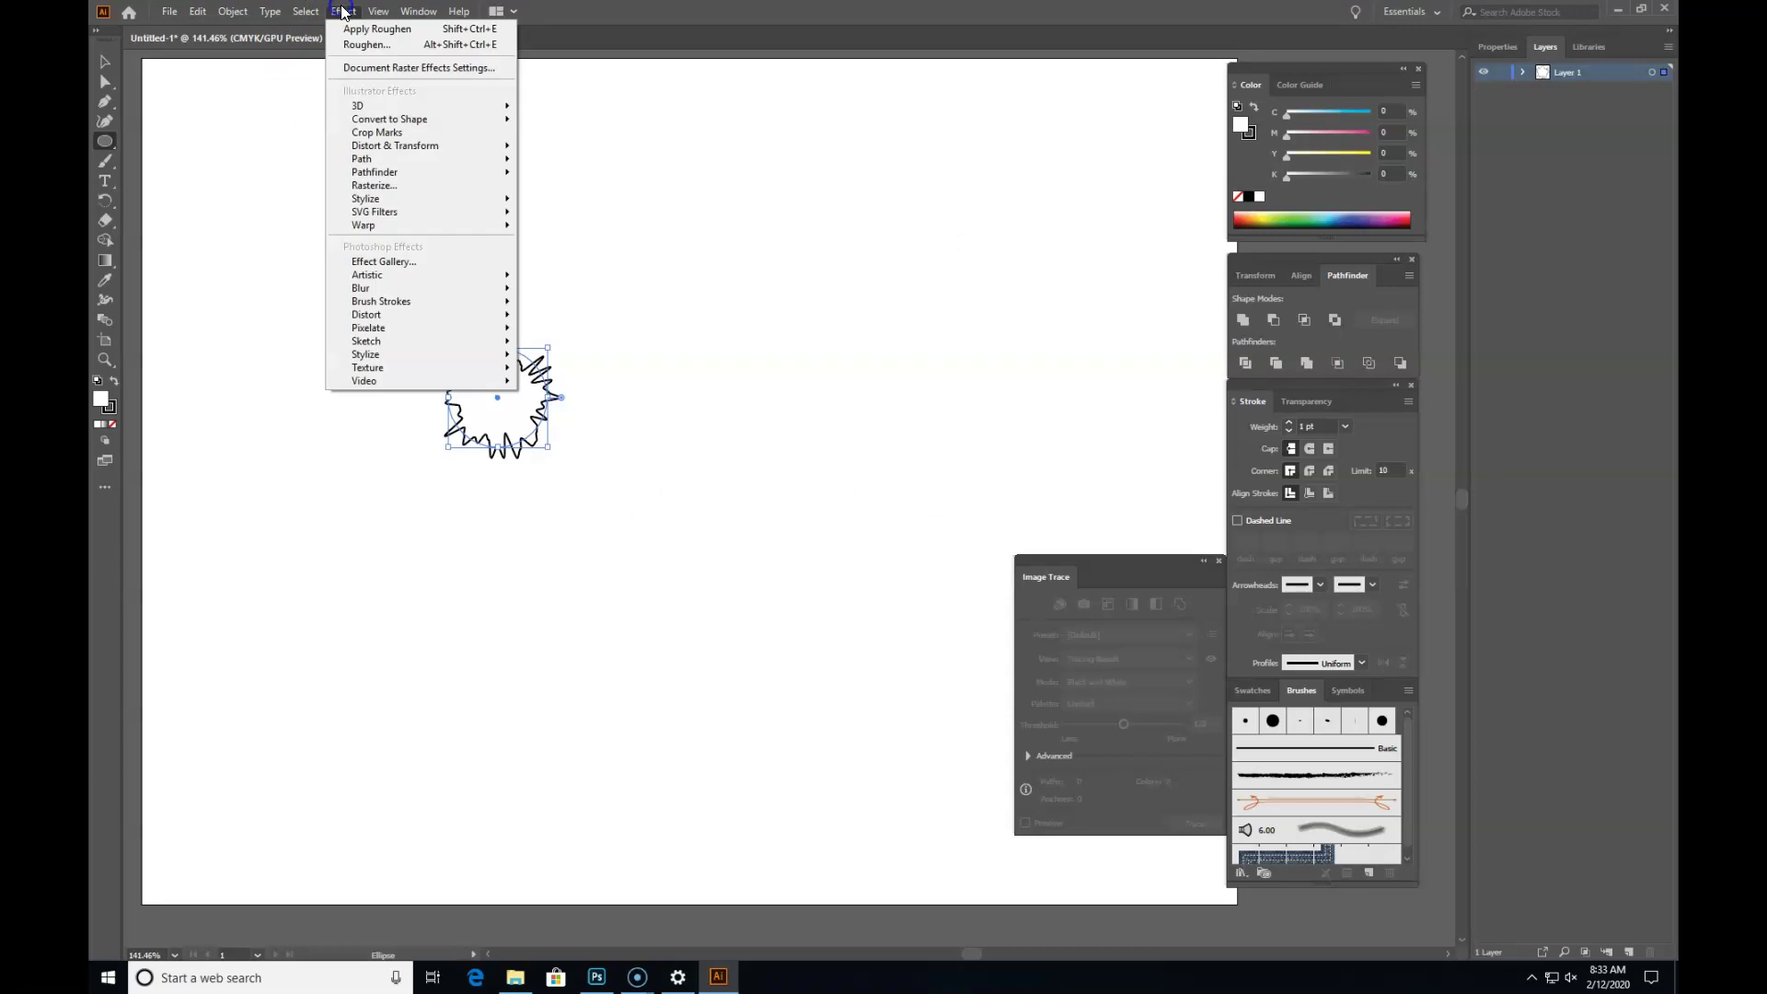
{"action": "mouse_move", "coordinate": [402, 151]}
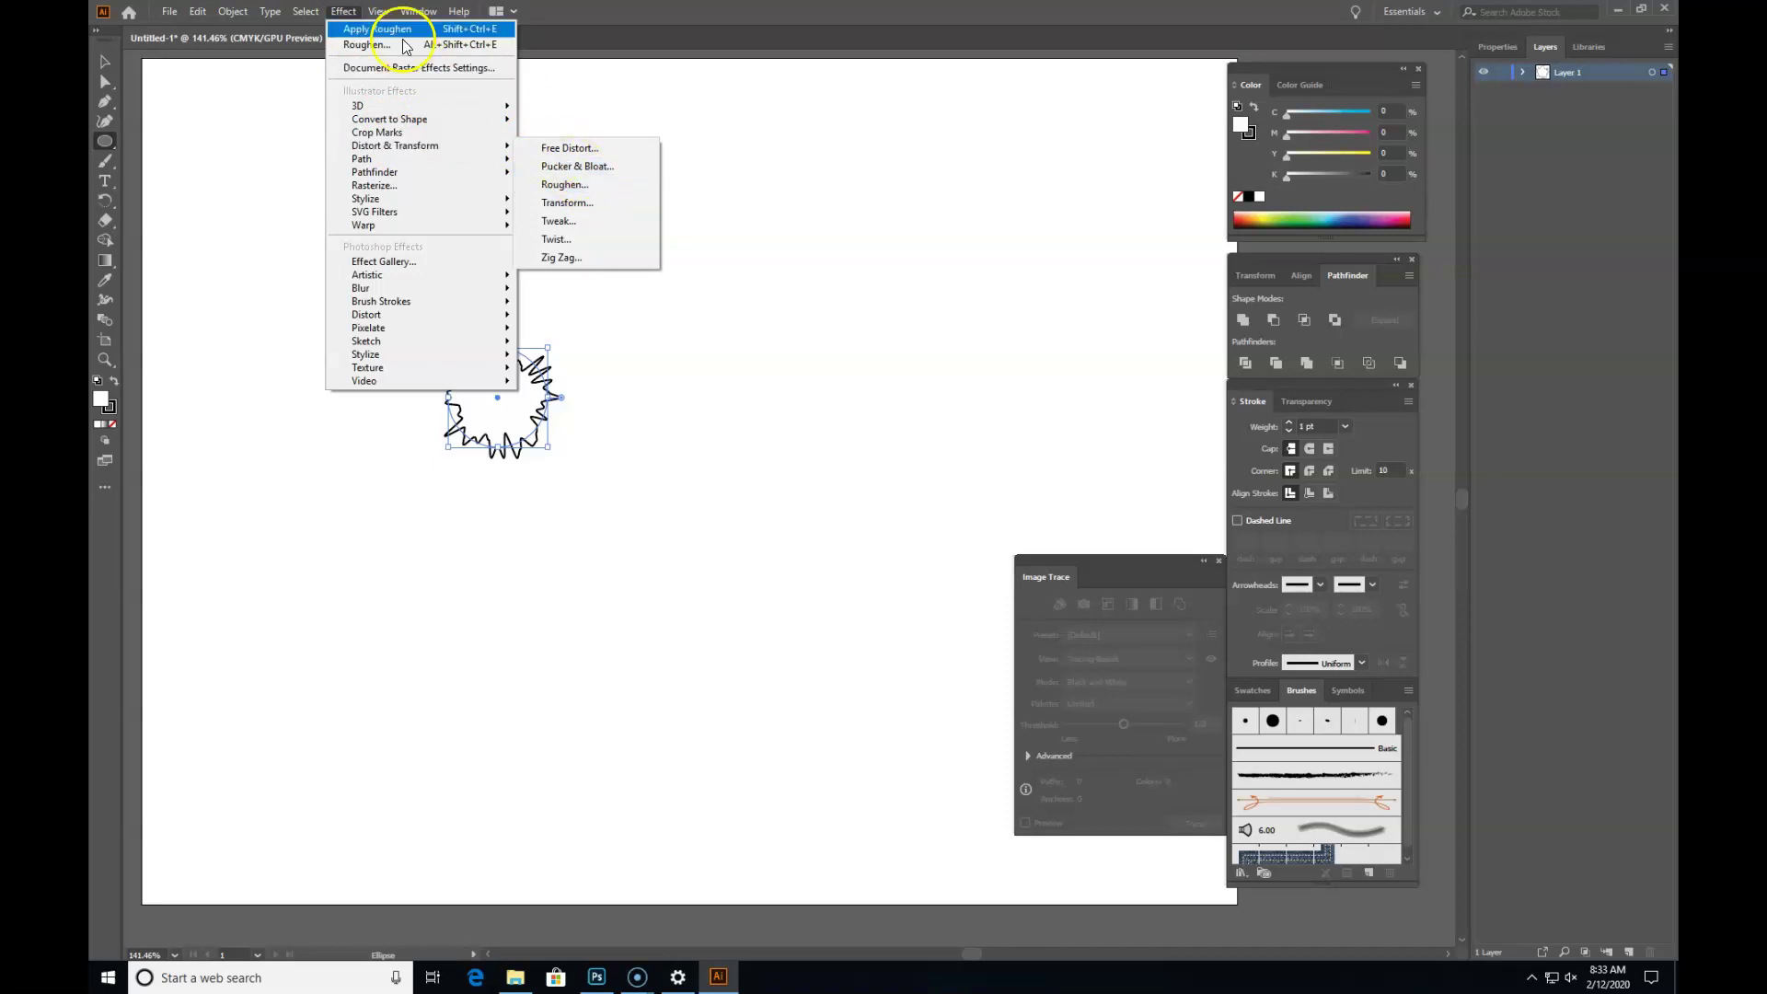
{"action": "left_click", "coordinate": [344, 11]}
Step: Move the roughened circle up toward the upper-left area of the artboard, leaving it selected
{"action": "left_click", "coordinate": [104, 62]}
{"action": "left_click_drag", "start_coordinate": [504, 442], "coordinate": [419, 337]}
{"action": "left_click", "coordinate": [374, 433]}
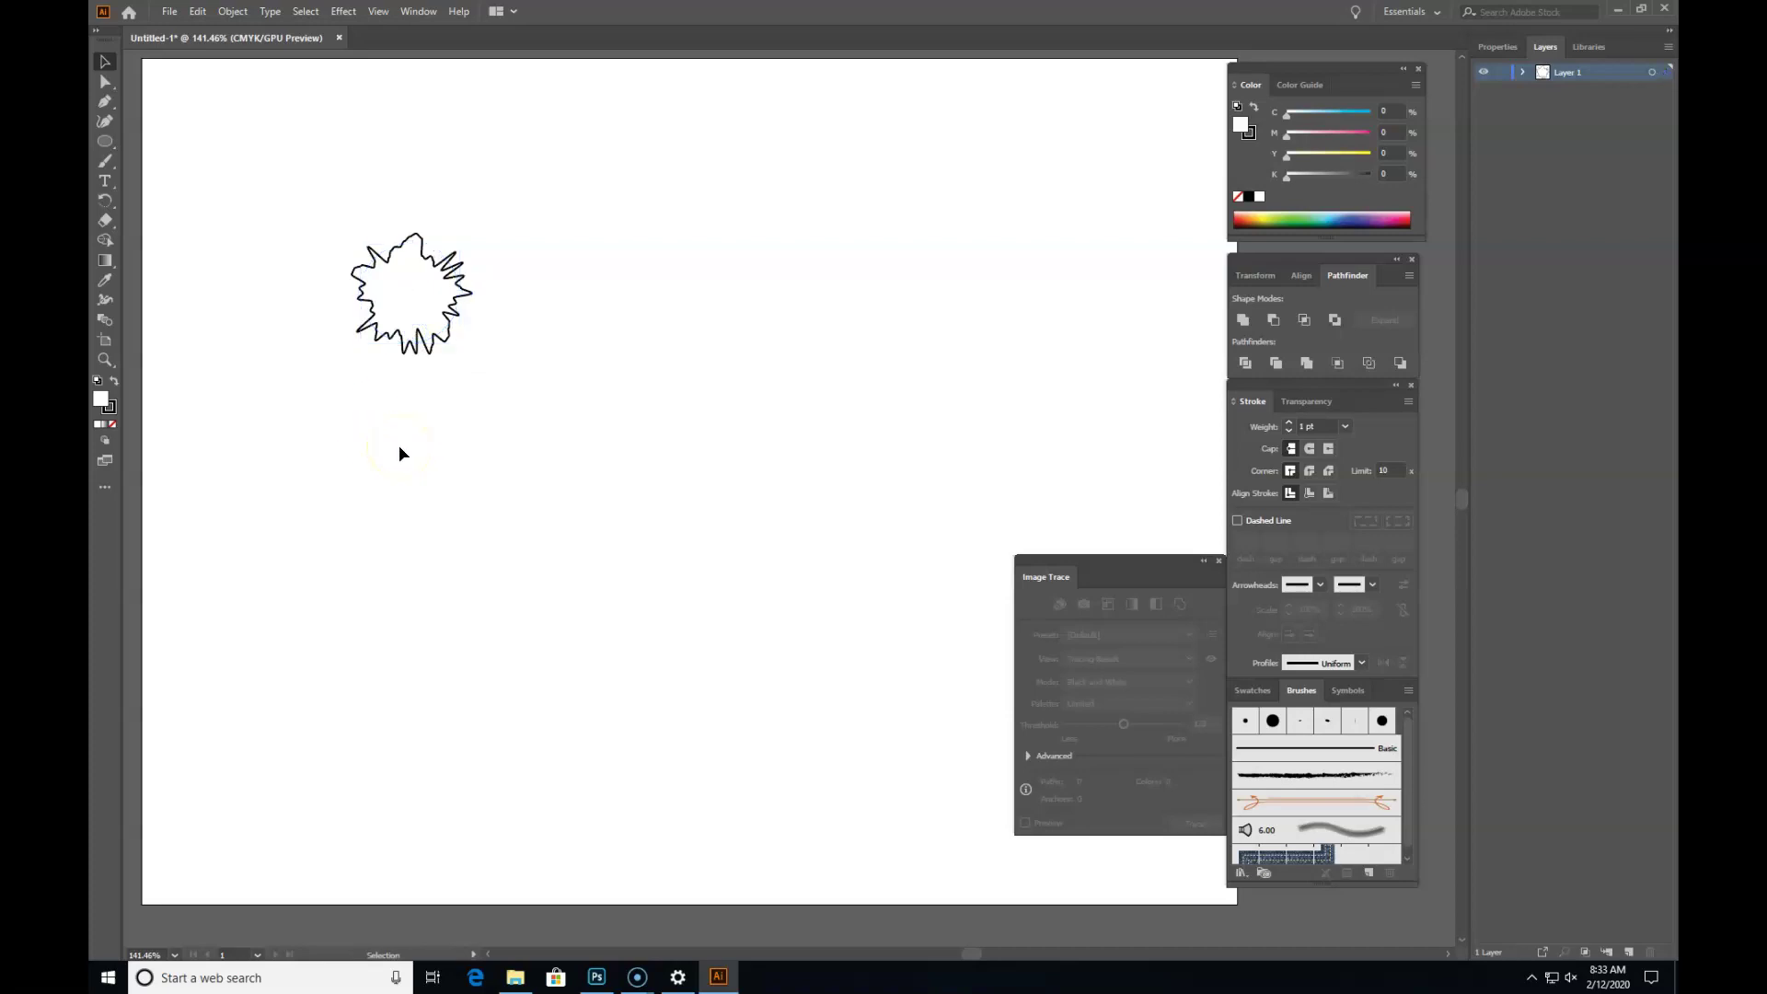
{"action": "left_click_drag", "start_coordinate": [422, 347], "coordinate": [398, 322]}
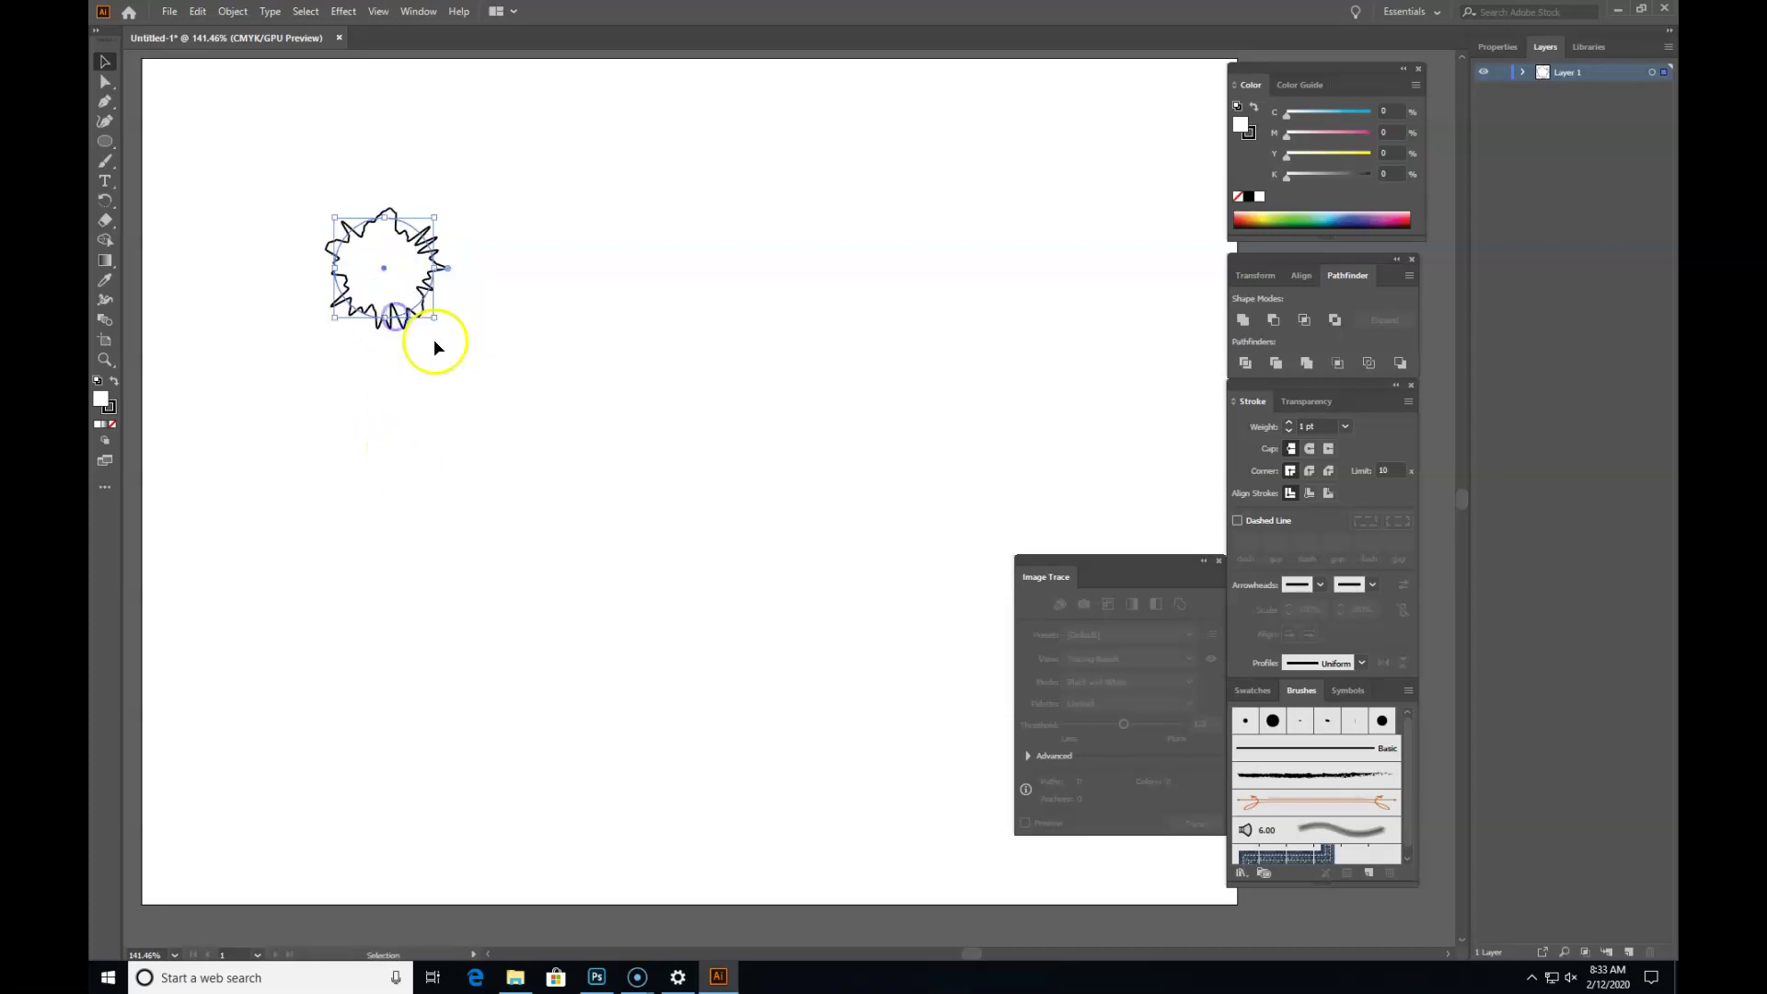
Step: Try a second Roughen effect on the selected shape with the preview on and Smooth points, and cancel it
{"action": "left_click", "coordinate": [345, 13]}
{"action": "mouse_move", "coordinate": [396, 145]}
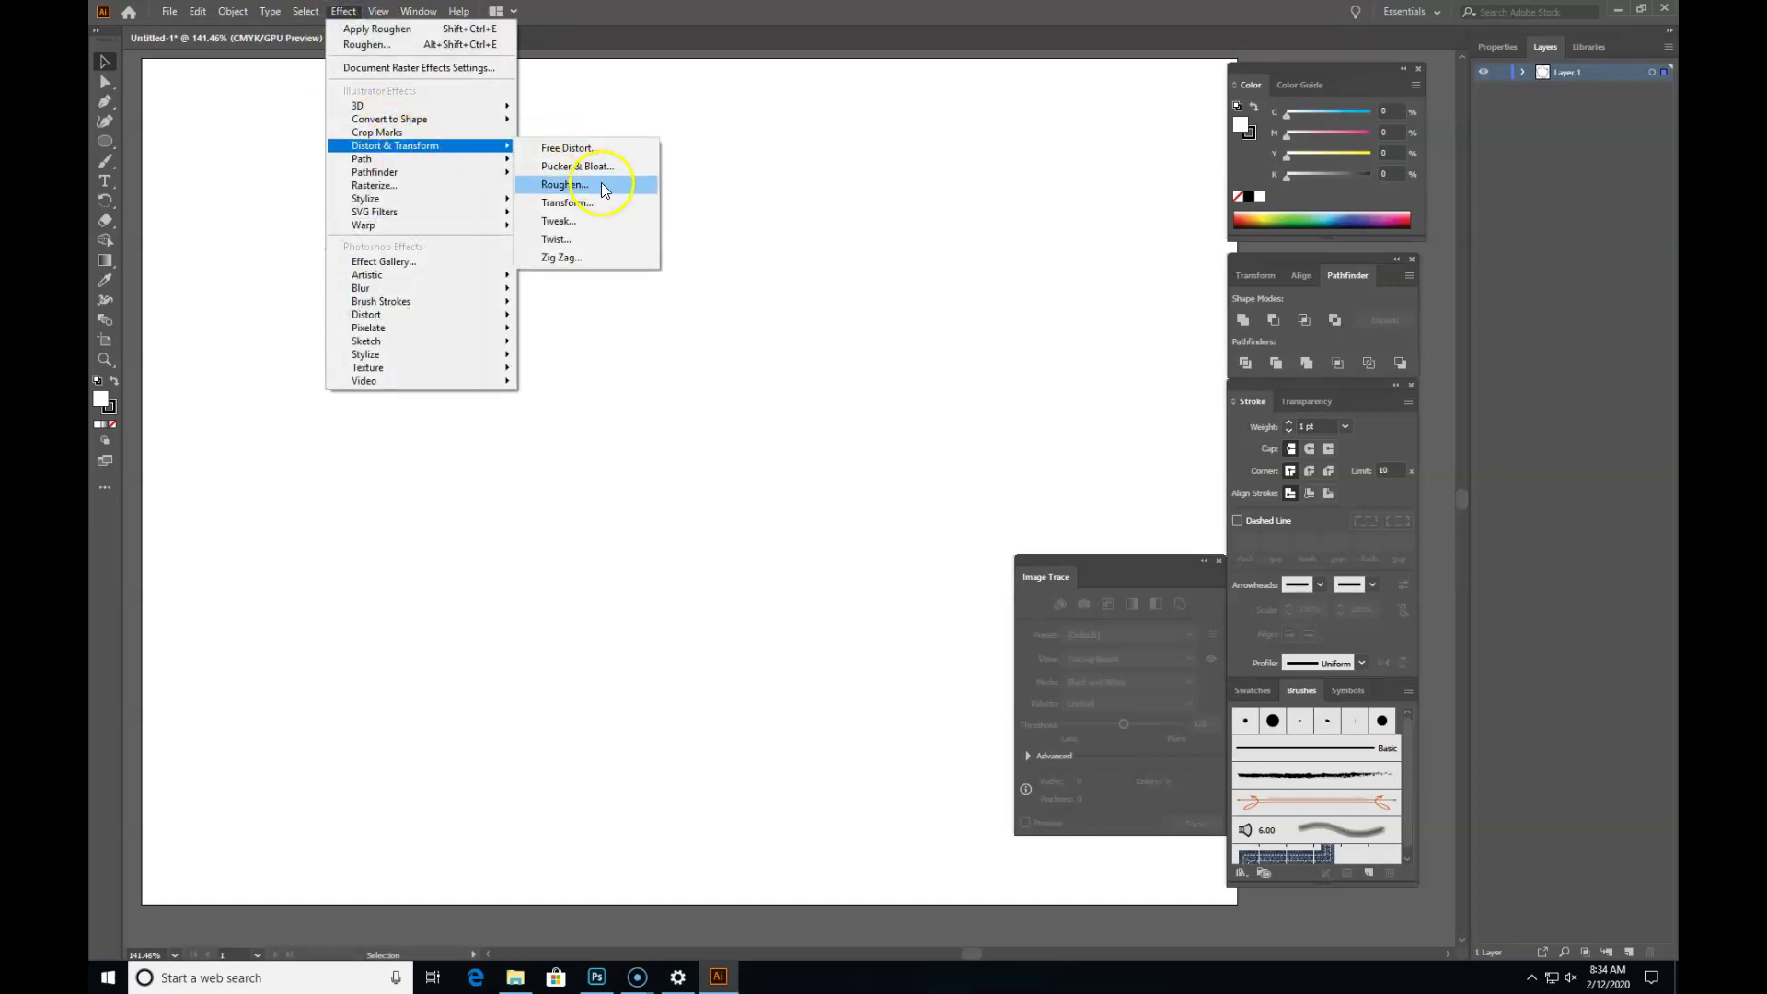
{"action": "left_click", "coordinate": [591, 184]}
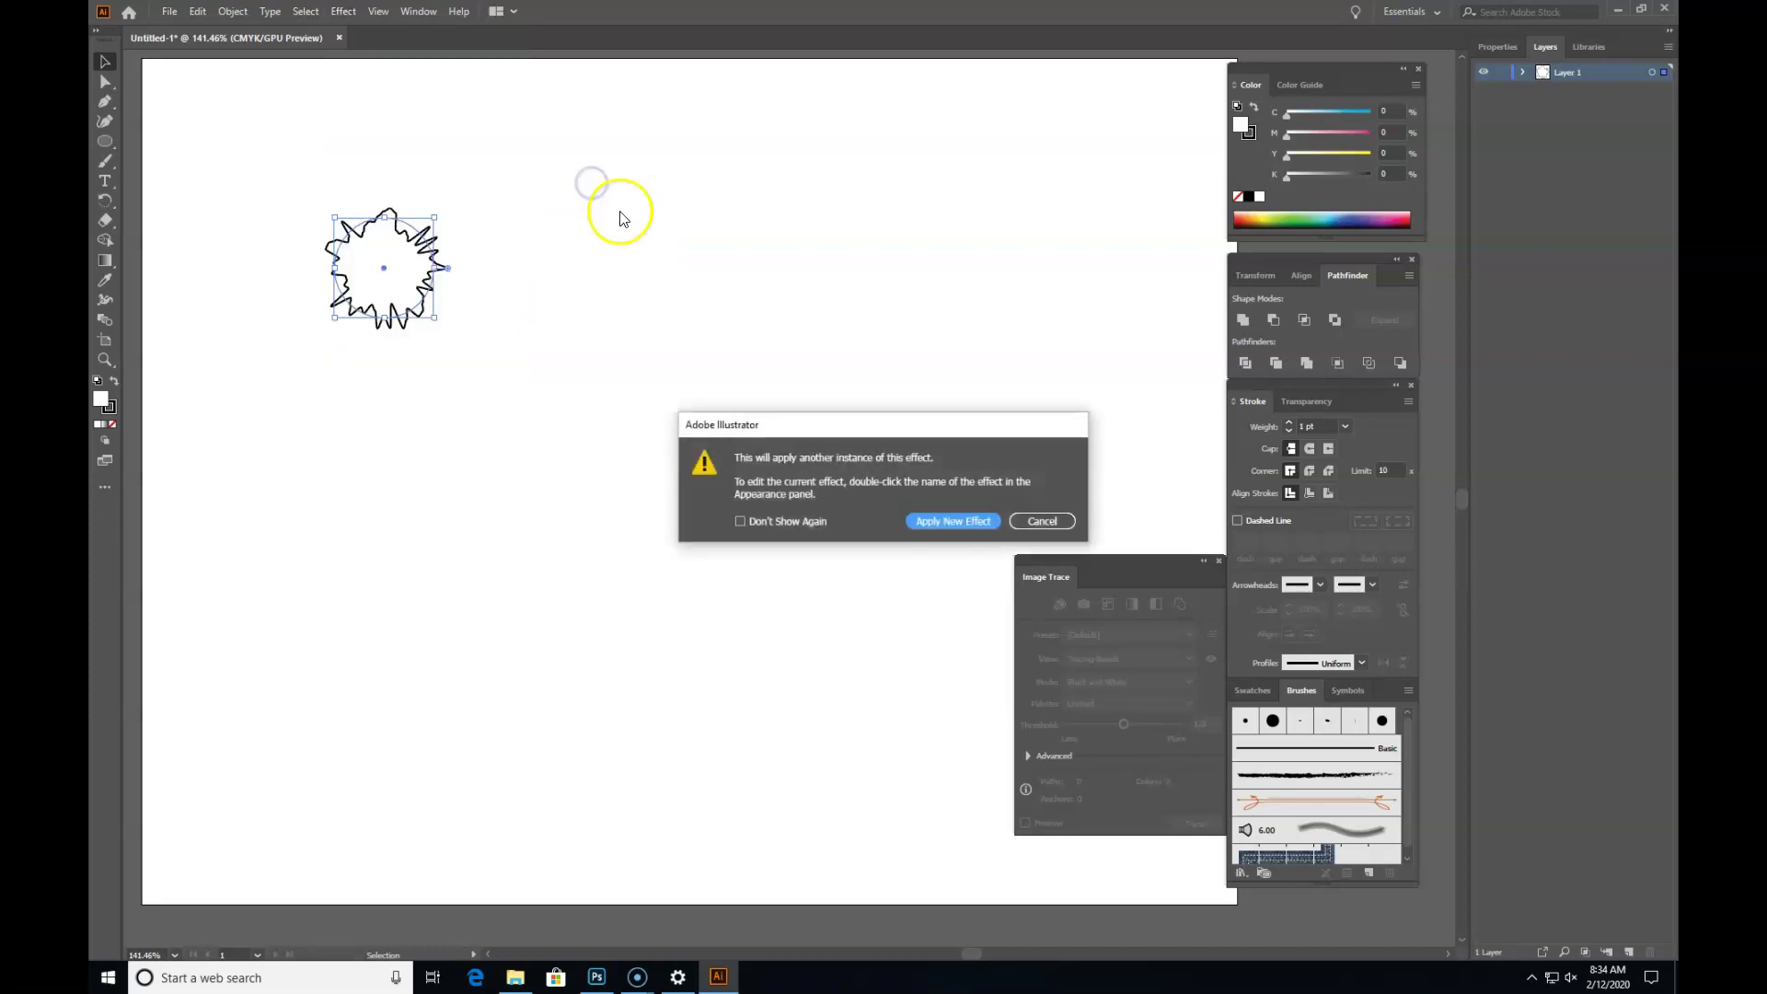
{"action": "left_click", "coordinate": [950, 519]}
{"action": "left_click_drag", "start_coordinate": [706, 316], "coordinate": [721, 357]}
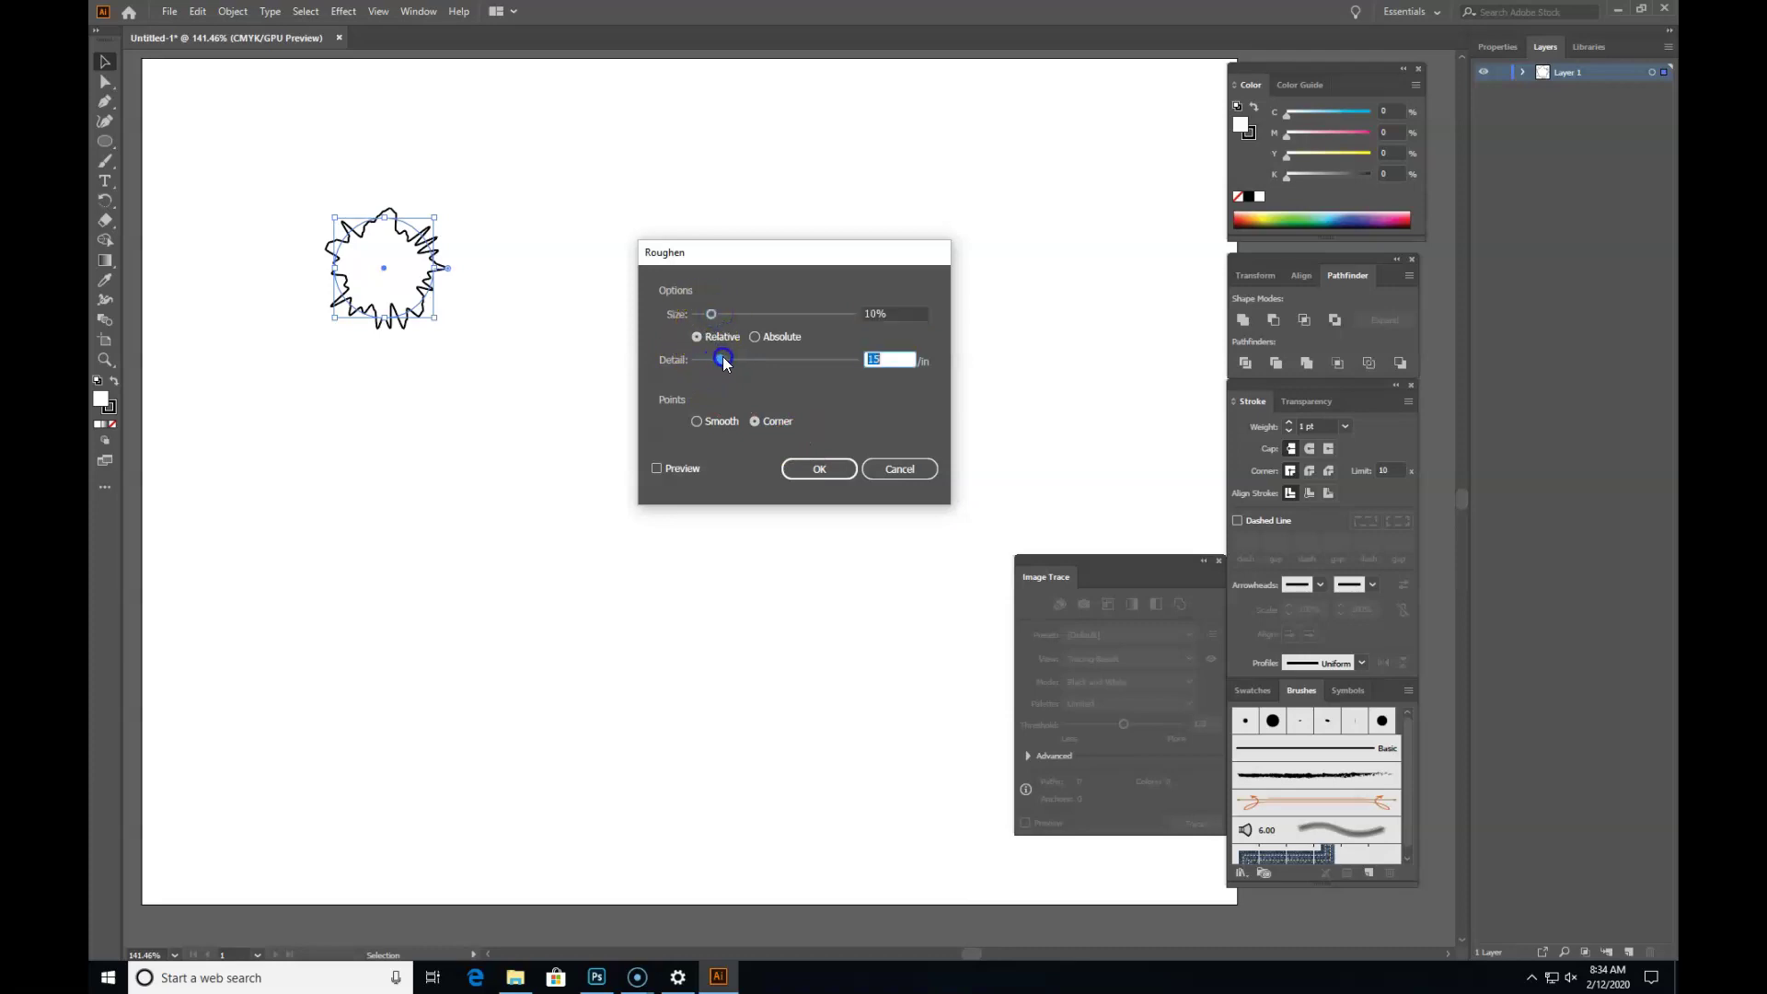
{"action": "left_click", "coordinate": [657, 468]}
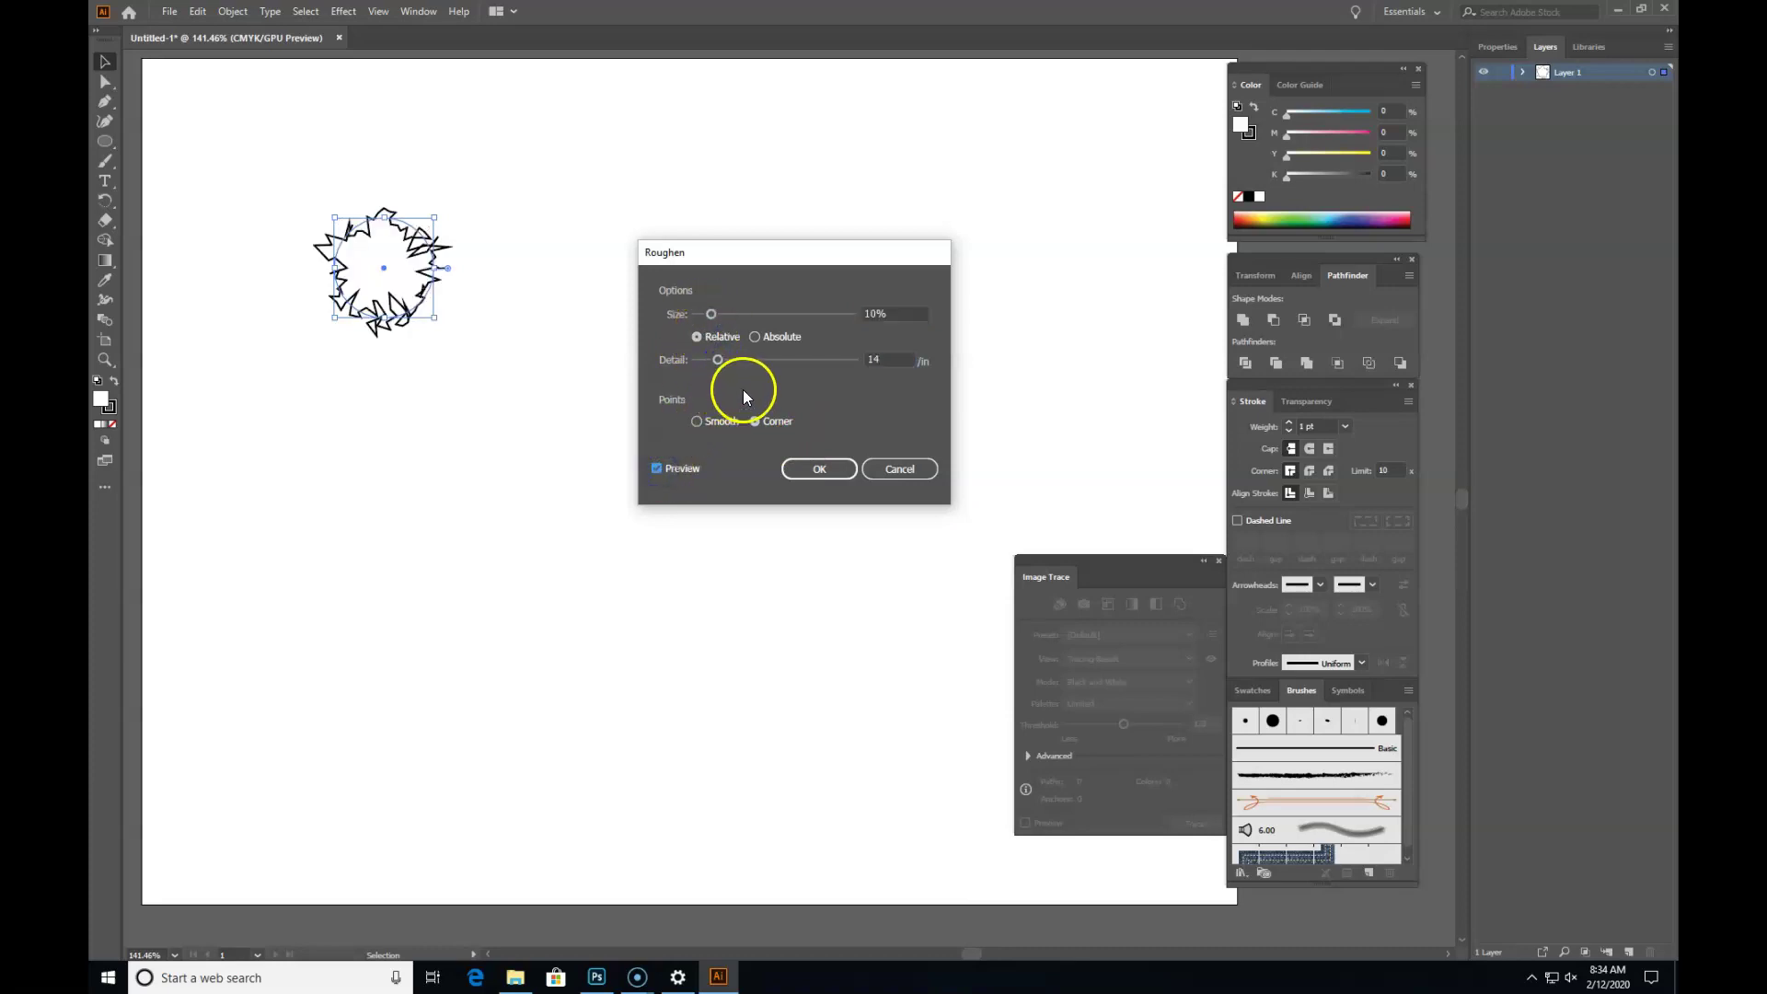
{"action": "mouse_move", "coordinate": [717, 362]}
{"action": "left_mouse_down"}
{"action": "mouse_move", "coordinate": [721, 312]}
{"action": "mouse_move", "coordinate": [702, 360]}
{"action": "mouse_move", "coordinate": [748, 318]}
{"action": "mouse_move", "coordinate": [719, 360]}
{"action": "left_mouse_up"}
{"action": "left_click", "coordinate": [697, 423]}
{"action": "left_click", "coordinate": [898, 470]}
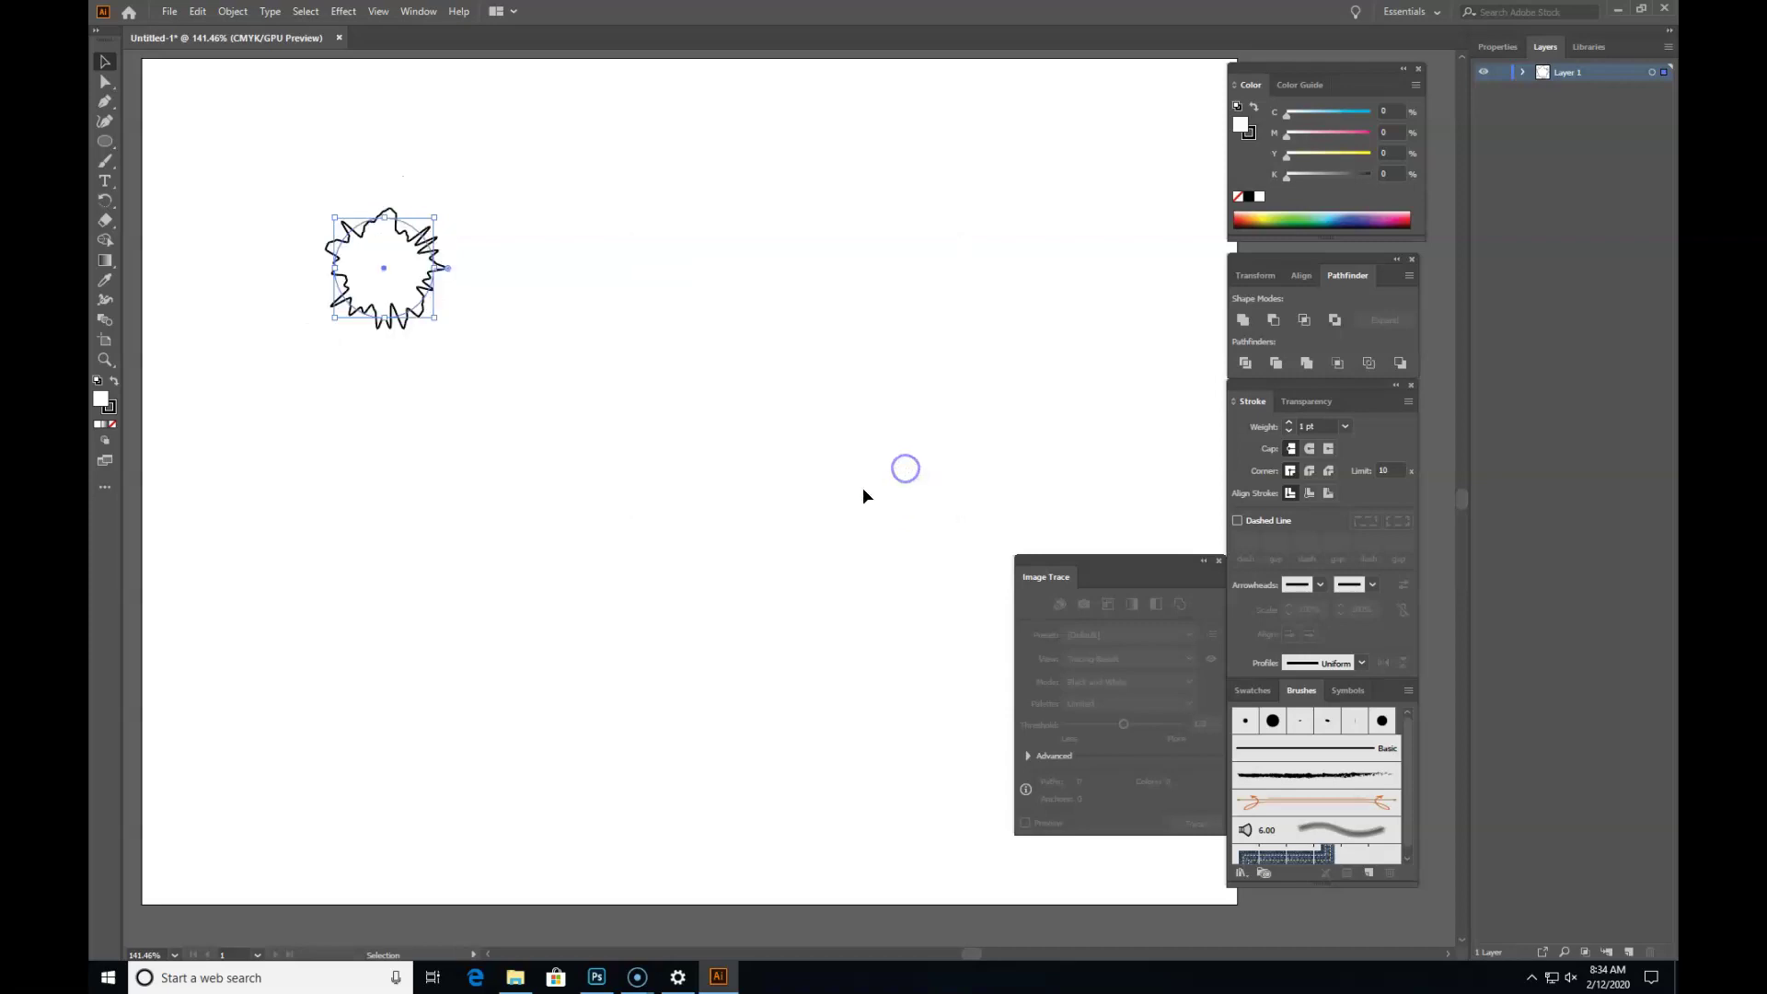
Step: Reselect the roughened shape with a selection marquee drawn around it
{"action": "left_click", "coordinate": [110, 70]}
{"action": "left_click", "coordinate": [166, 76]}
{"action": "left_click_drag", "start_coordinate": [462, 218], "coordinate": [299, 406]}
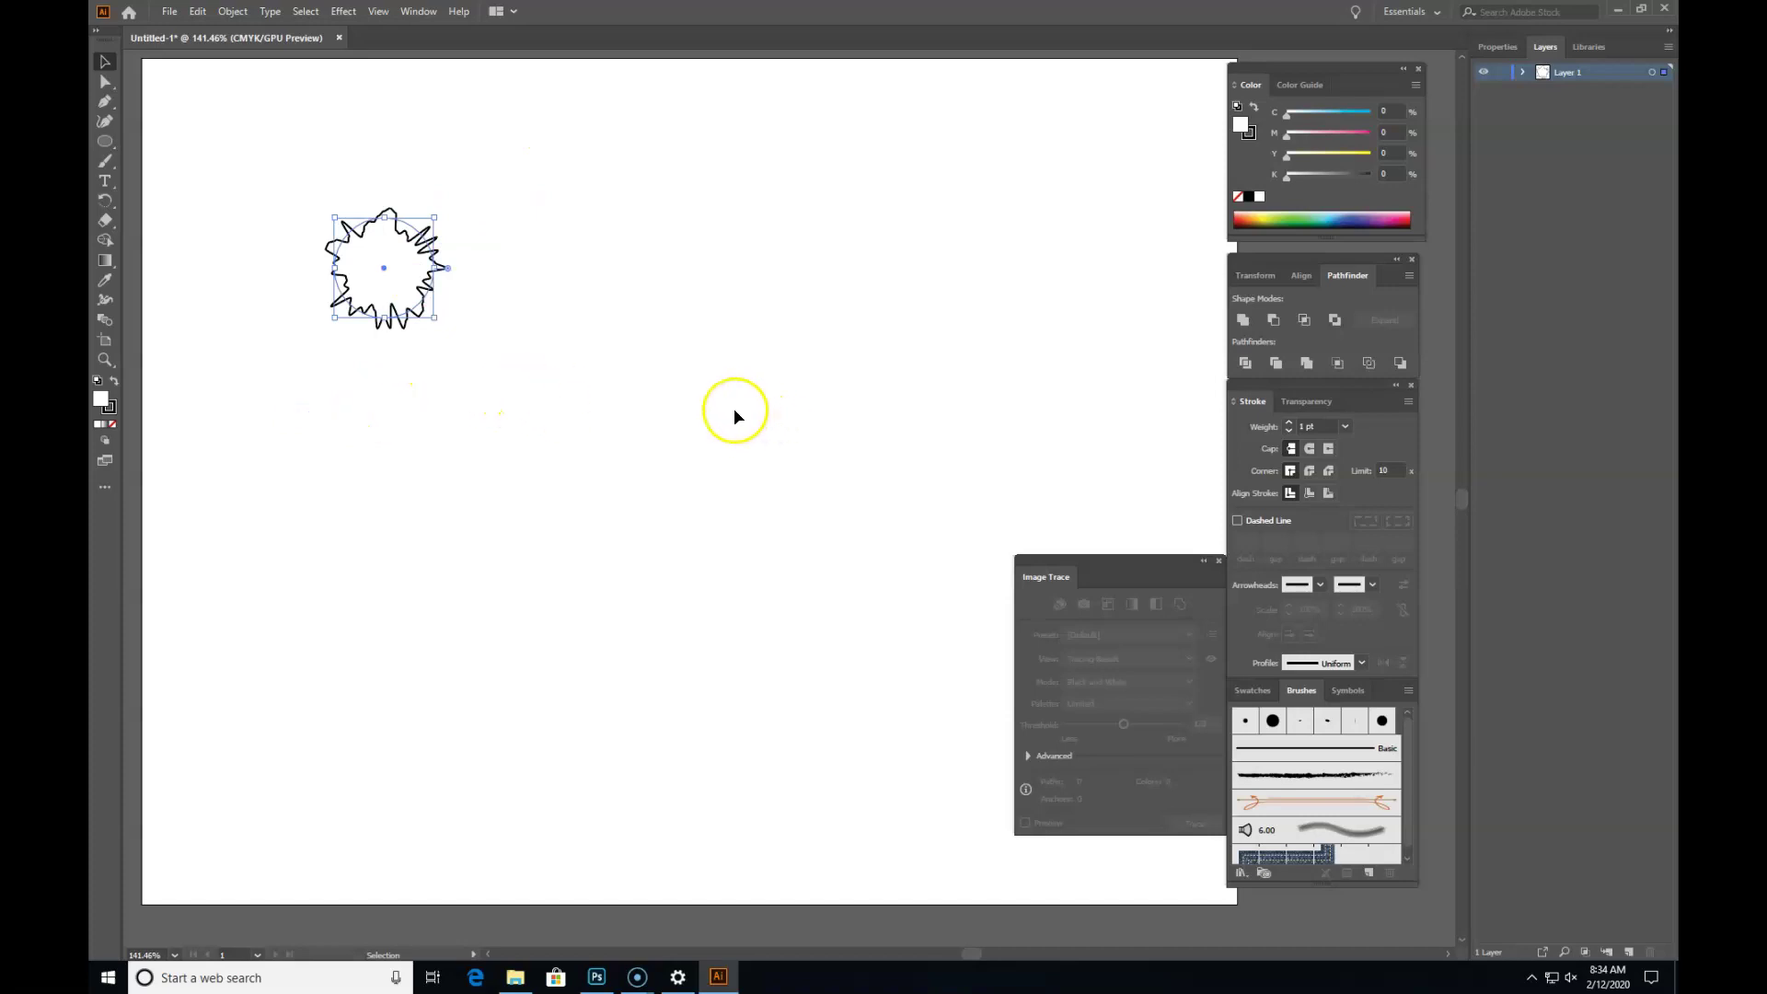
{"action": "left_click", "coordinate": [651, 416]}
{"action": "left_click_drag", "start_coordinate": [576, 399], "coordinate": [227, 148]}
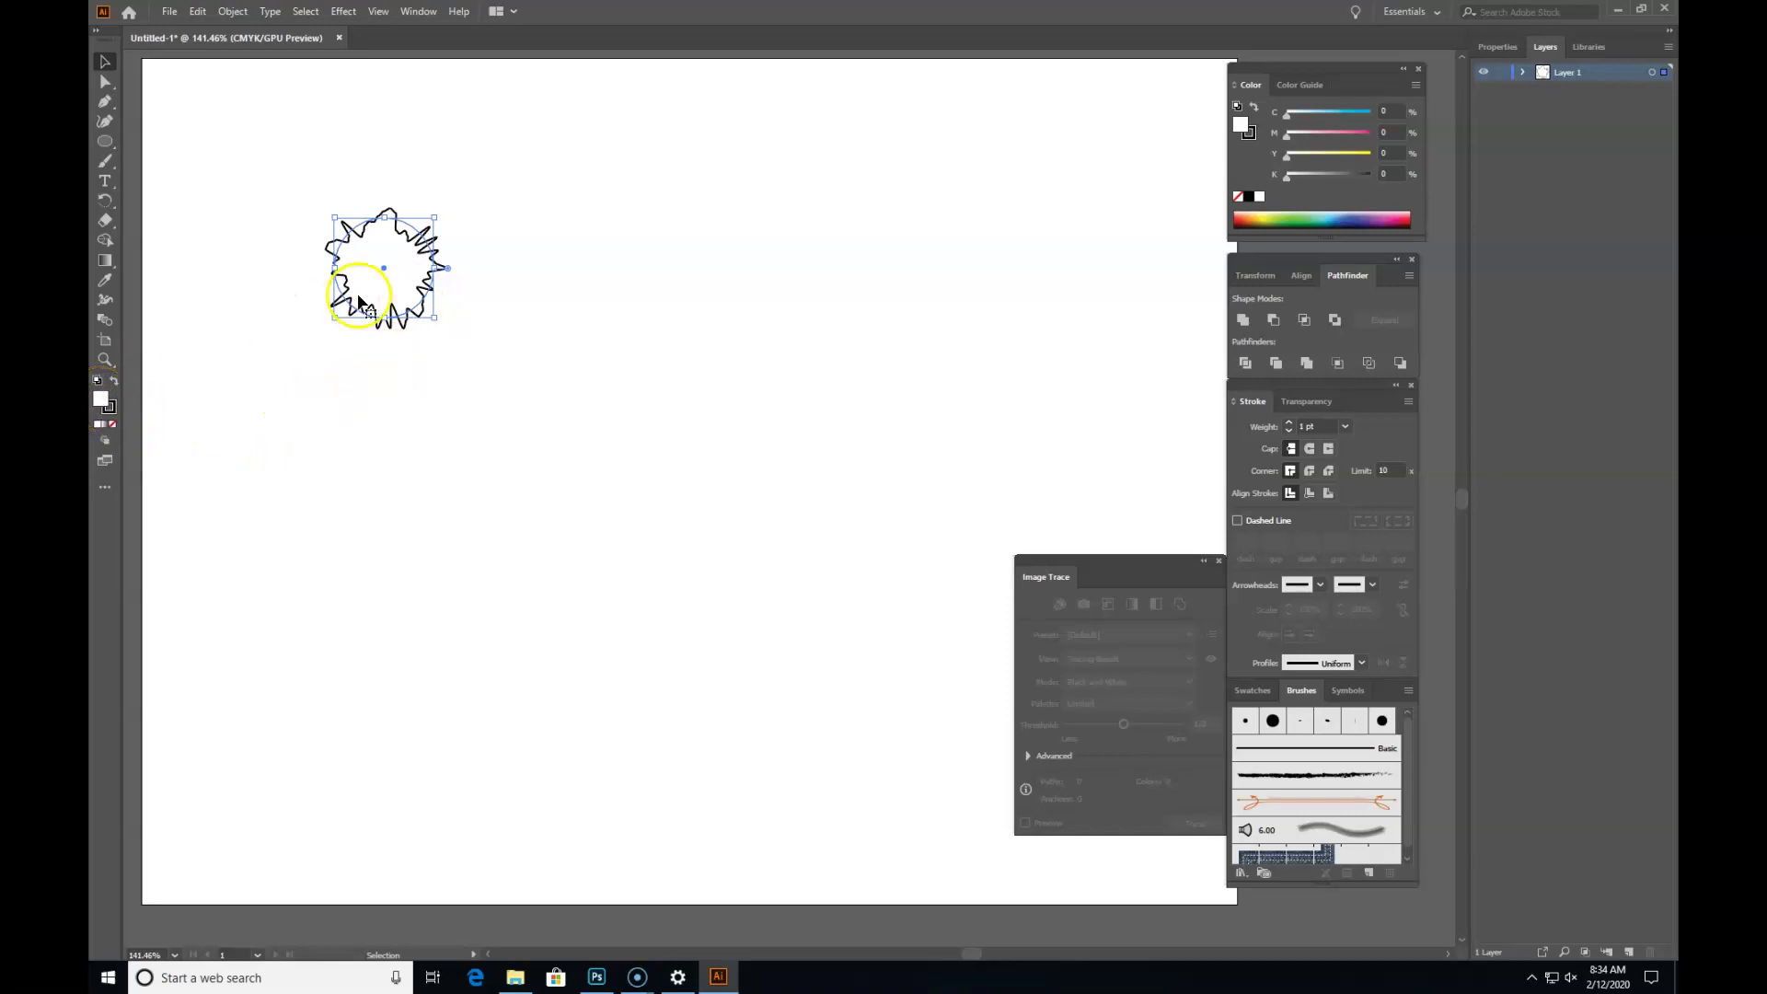
{"action": "left_click", "coordinate": [104, 406]}
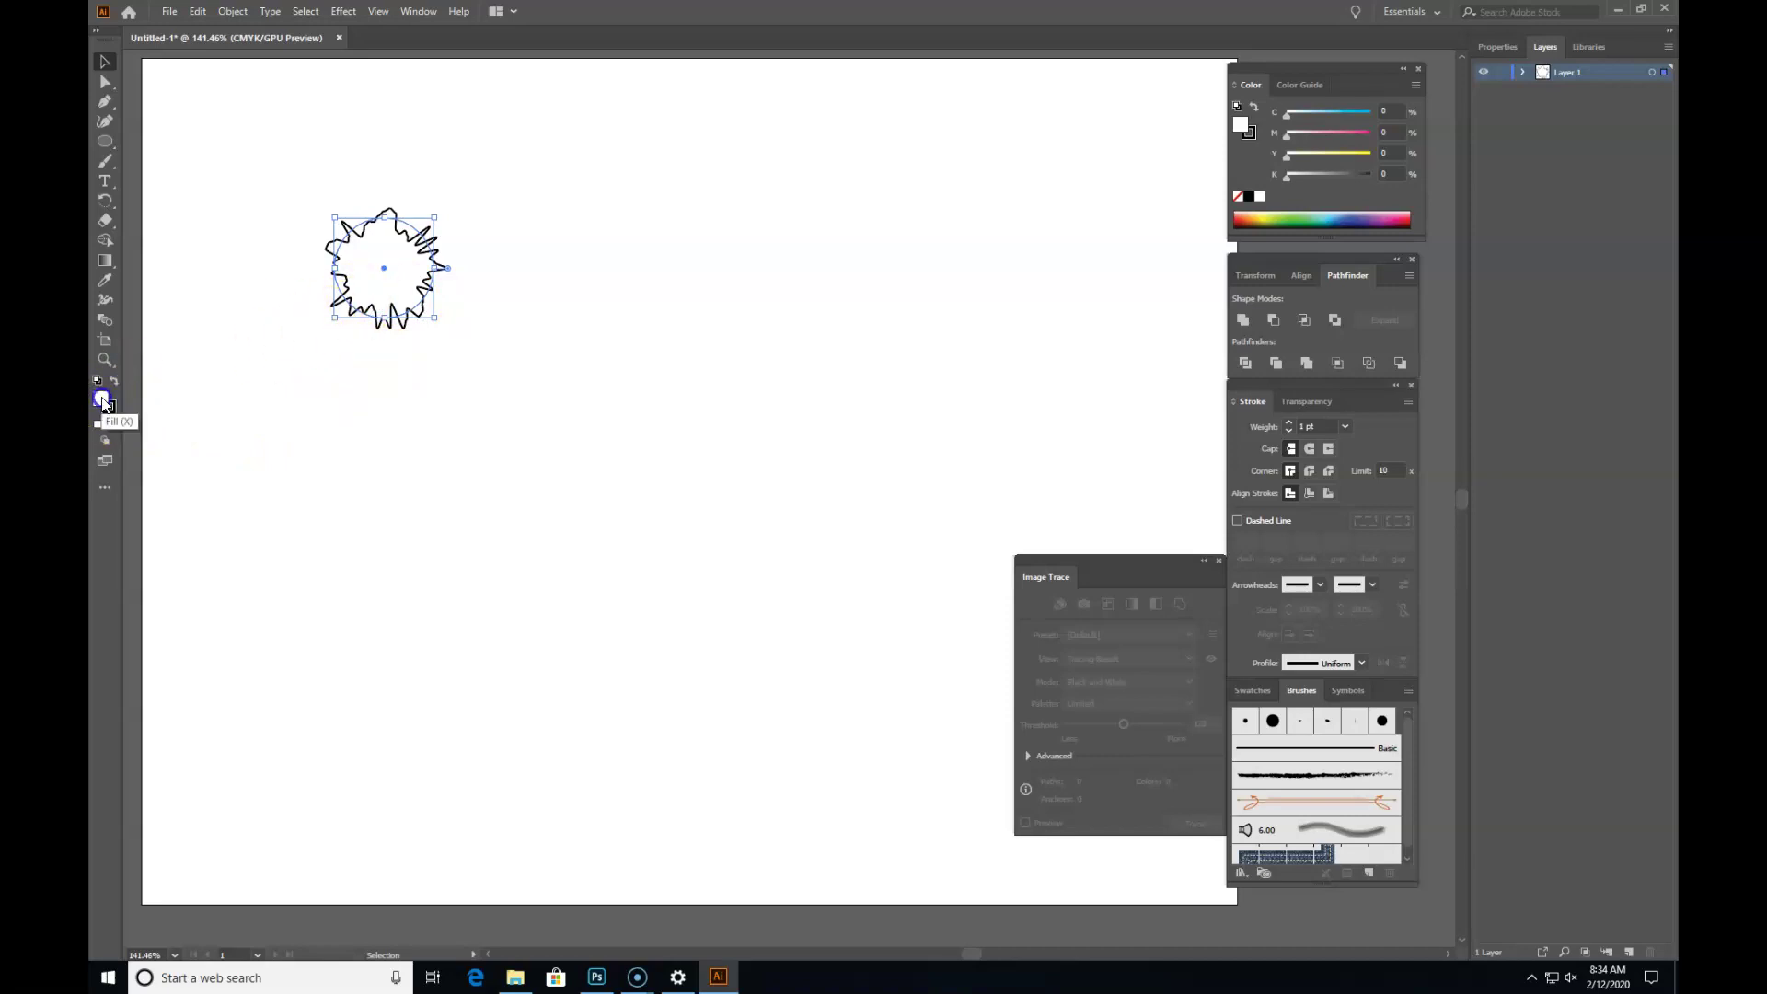
{"action": "left_click_drag", "start_coordinate": [684, 466], "coordinate": [652, 483]}
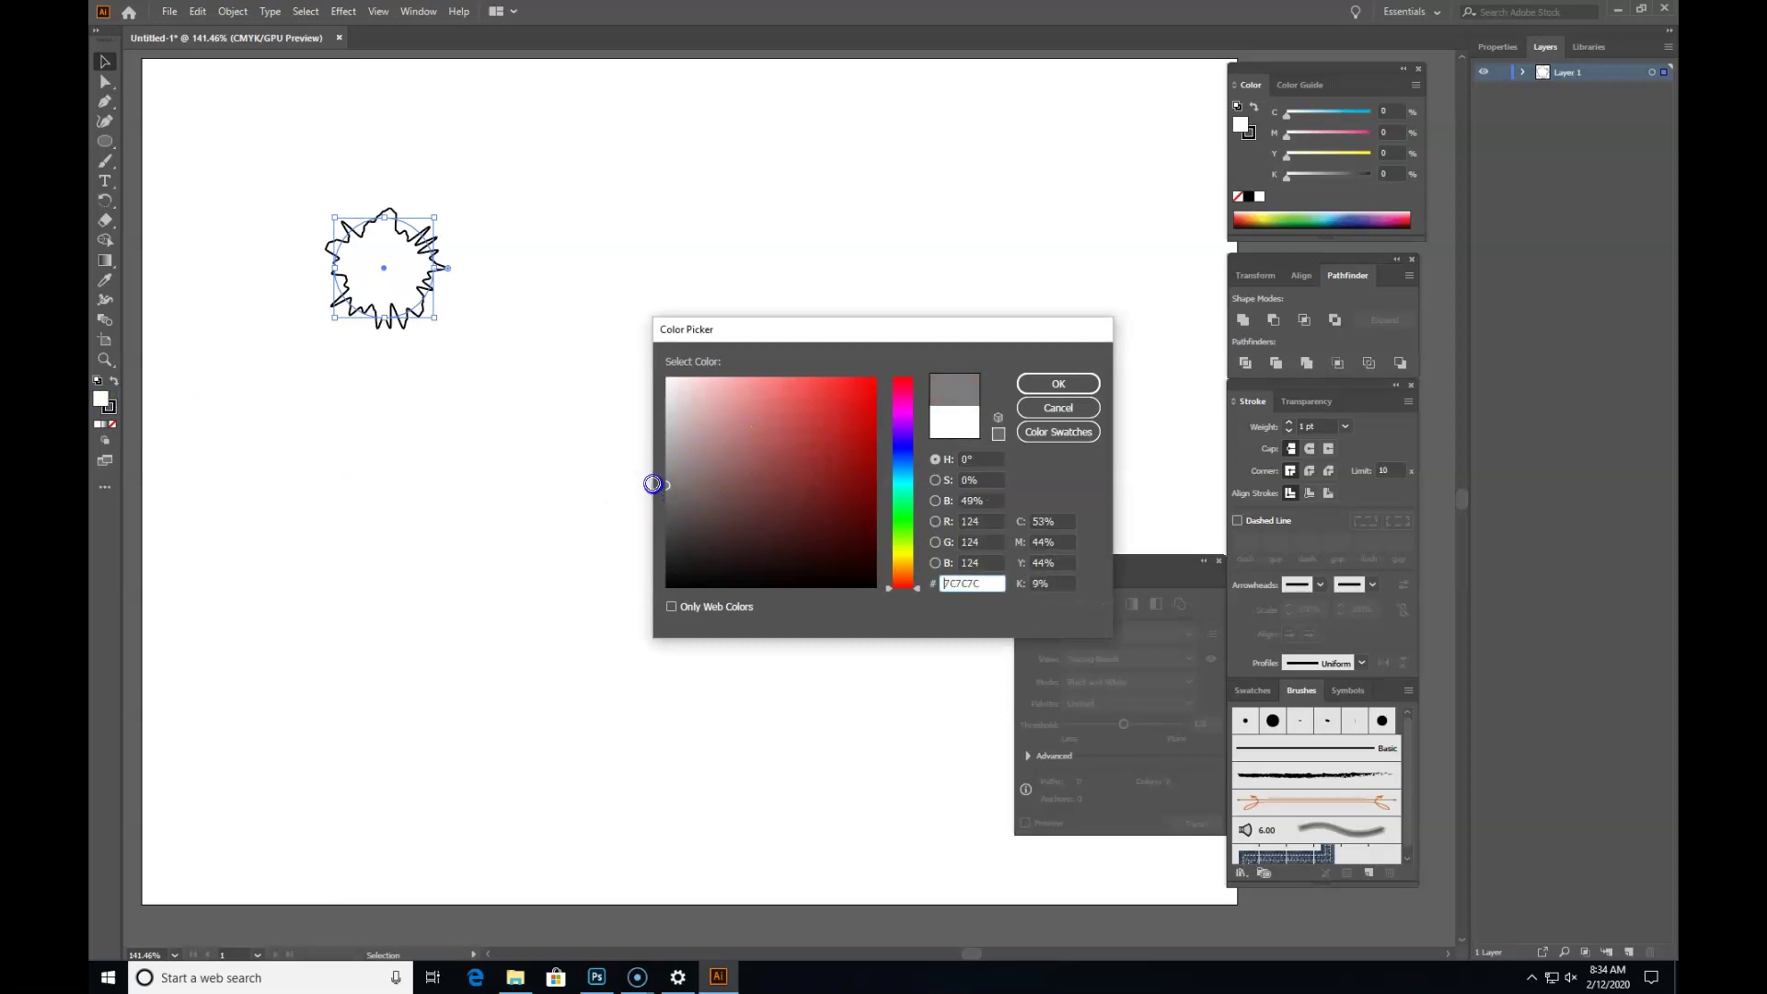
{"action": "left_click", "coordinate": [1058, 406]}
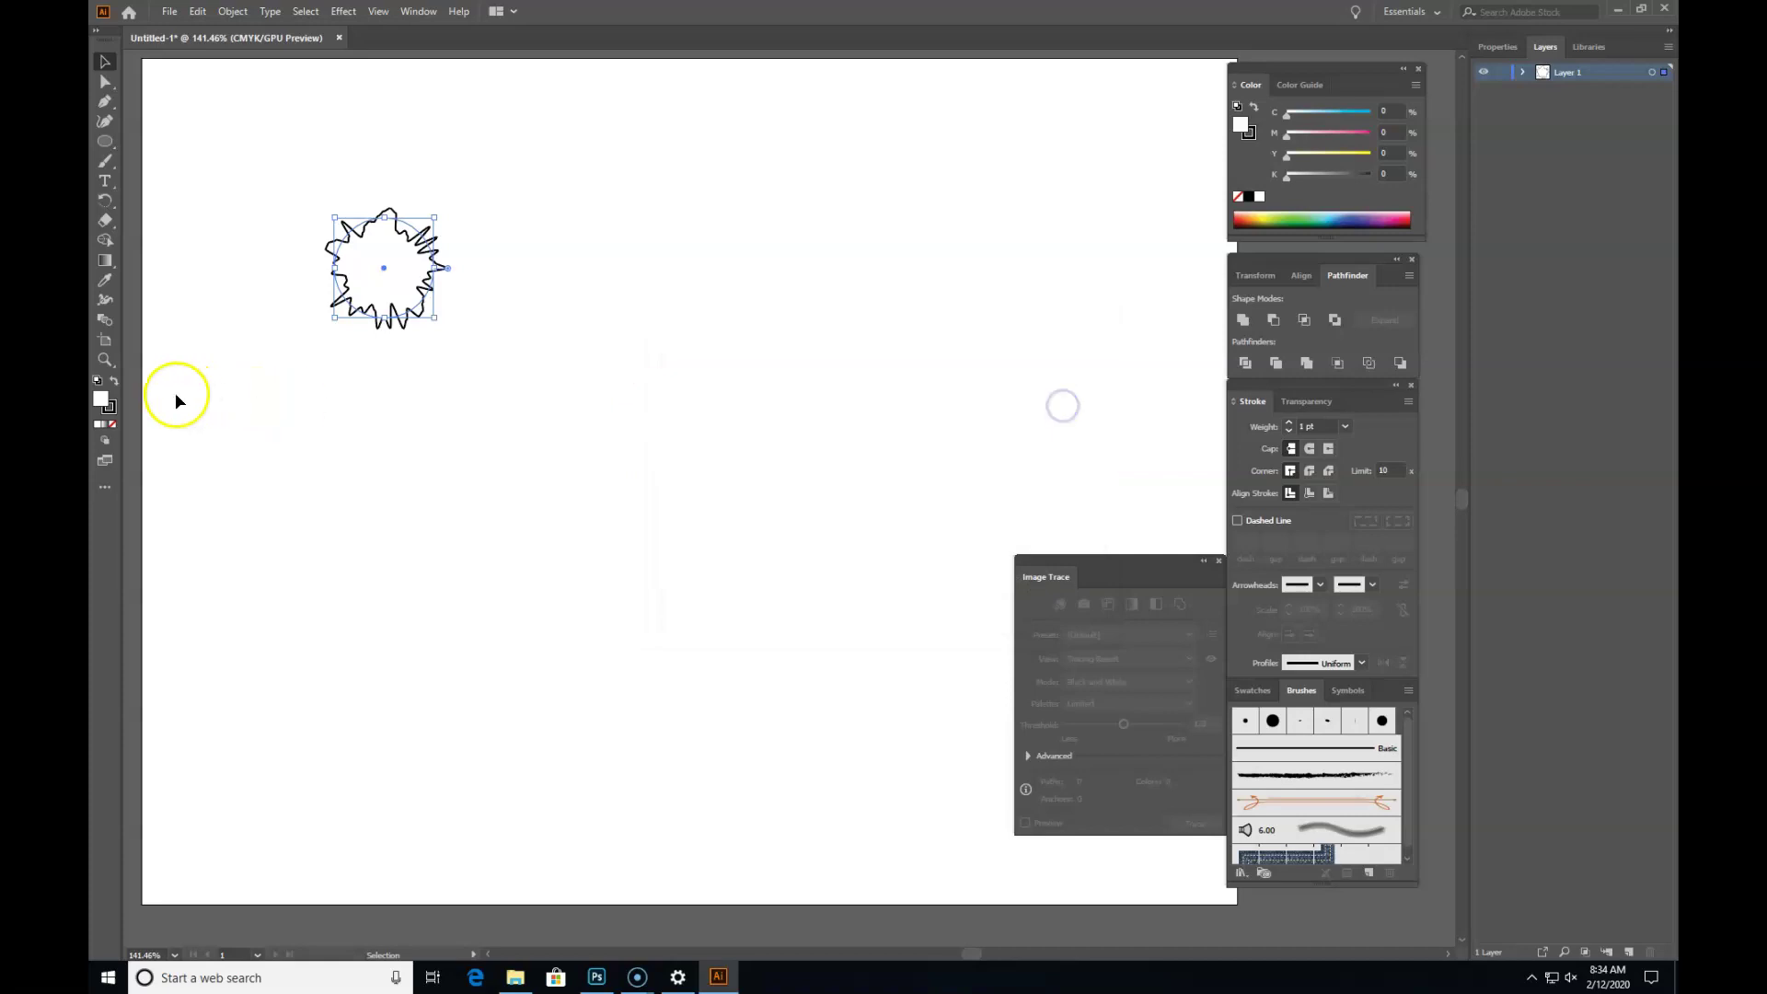
Step: Fill the roughened shape with the 50% gray 7F7F7F and deselect it
{"action": "double_click", "coordinate": [101, 403]}
{"action": "left_click_drag", "start_coordinate": [686, 473], "coordinate": [648, 482]}
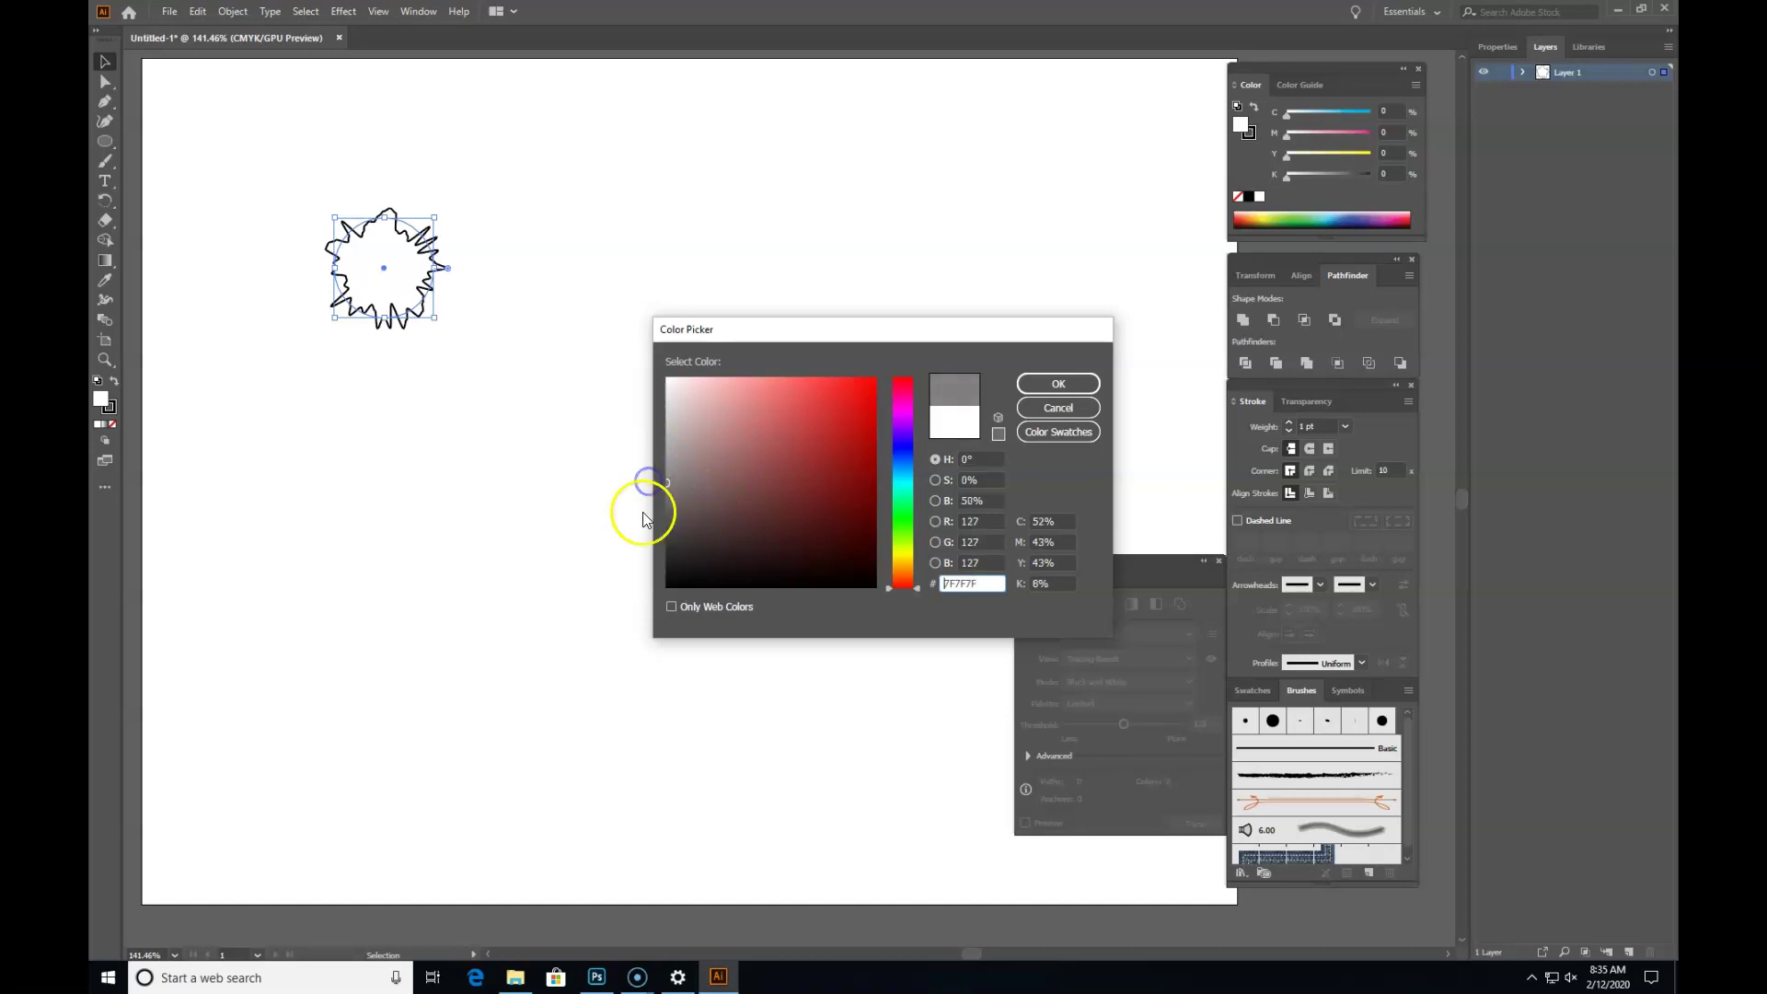
{"action": "left_click", "coordinate": [1053, 383]}
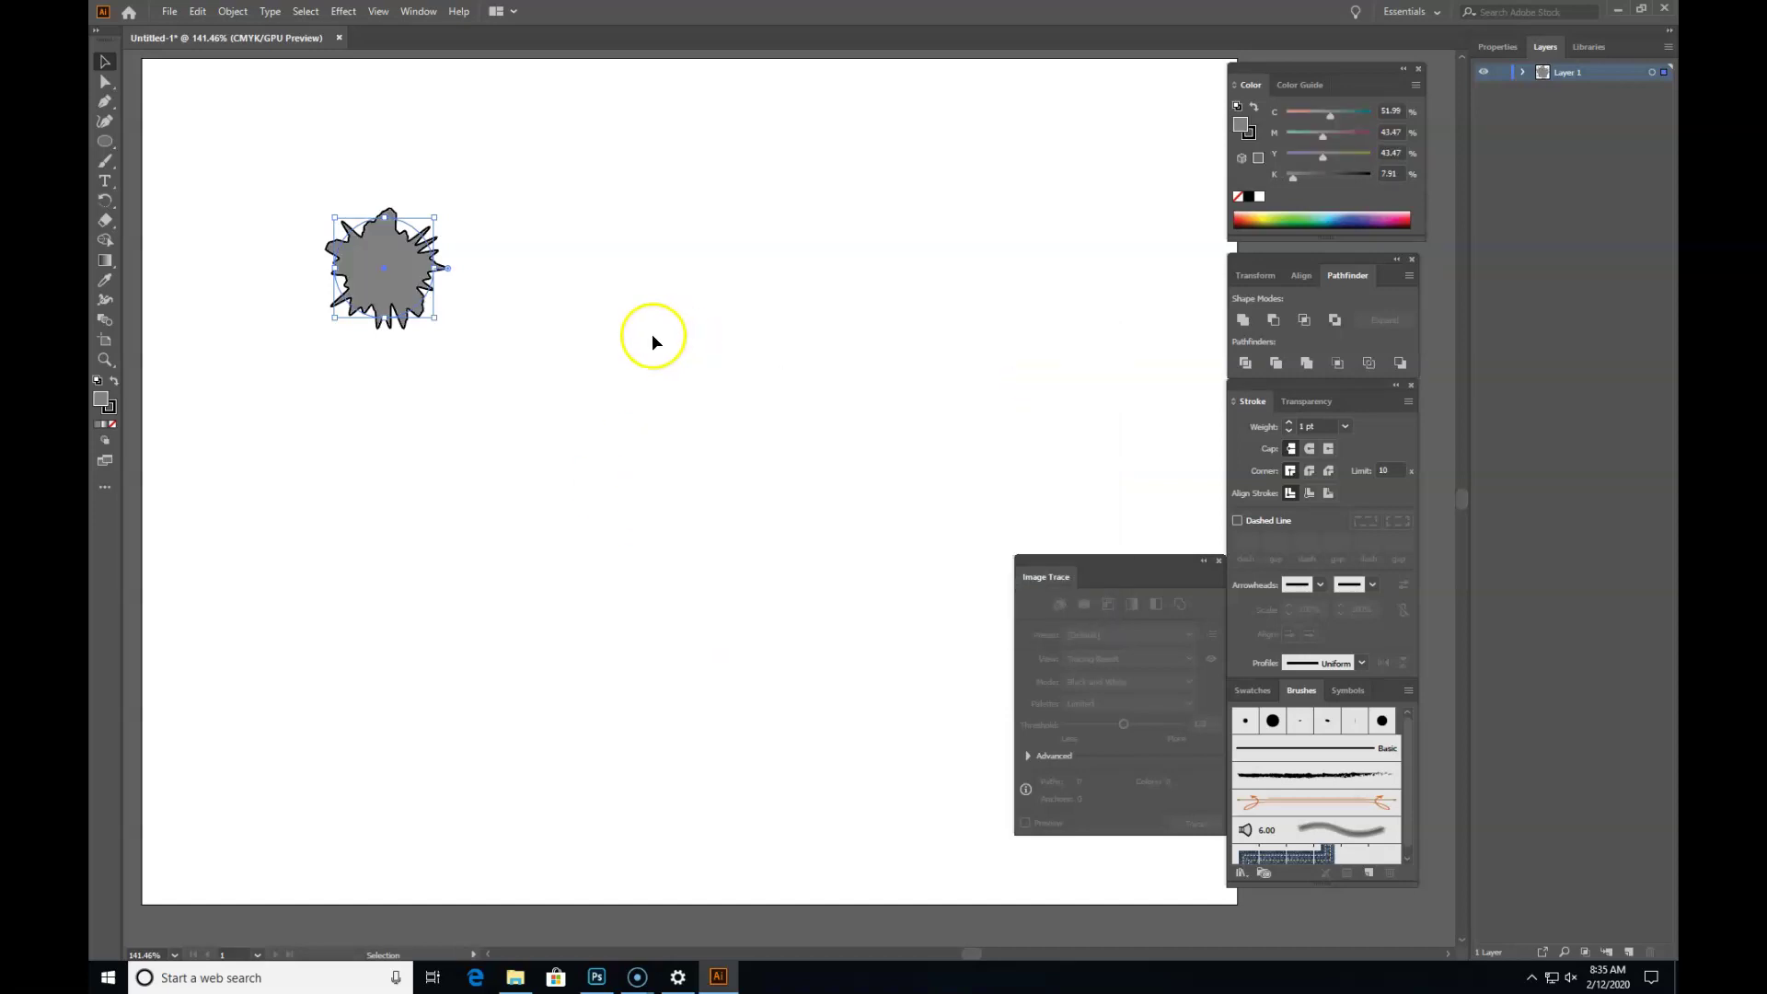
{"action": "left_click", "coordinate": [340, 150]}
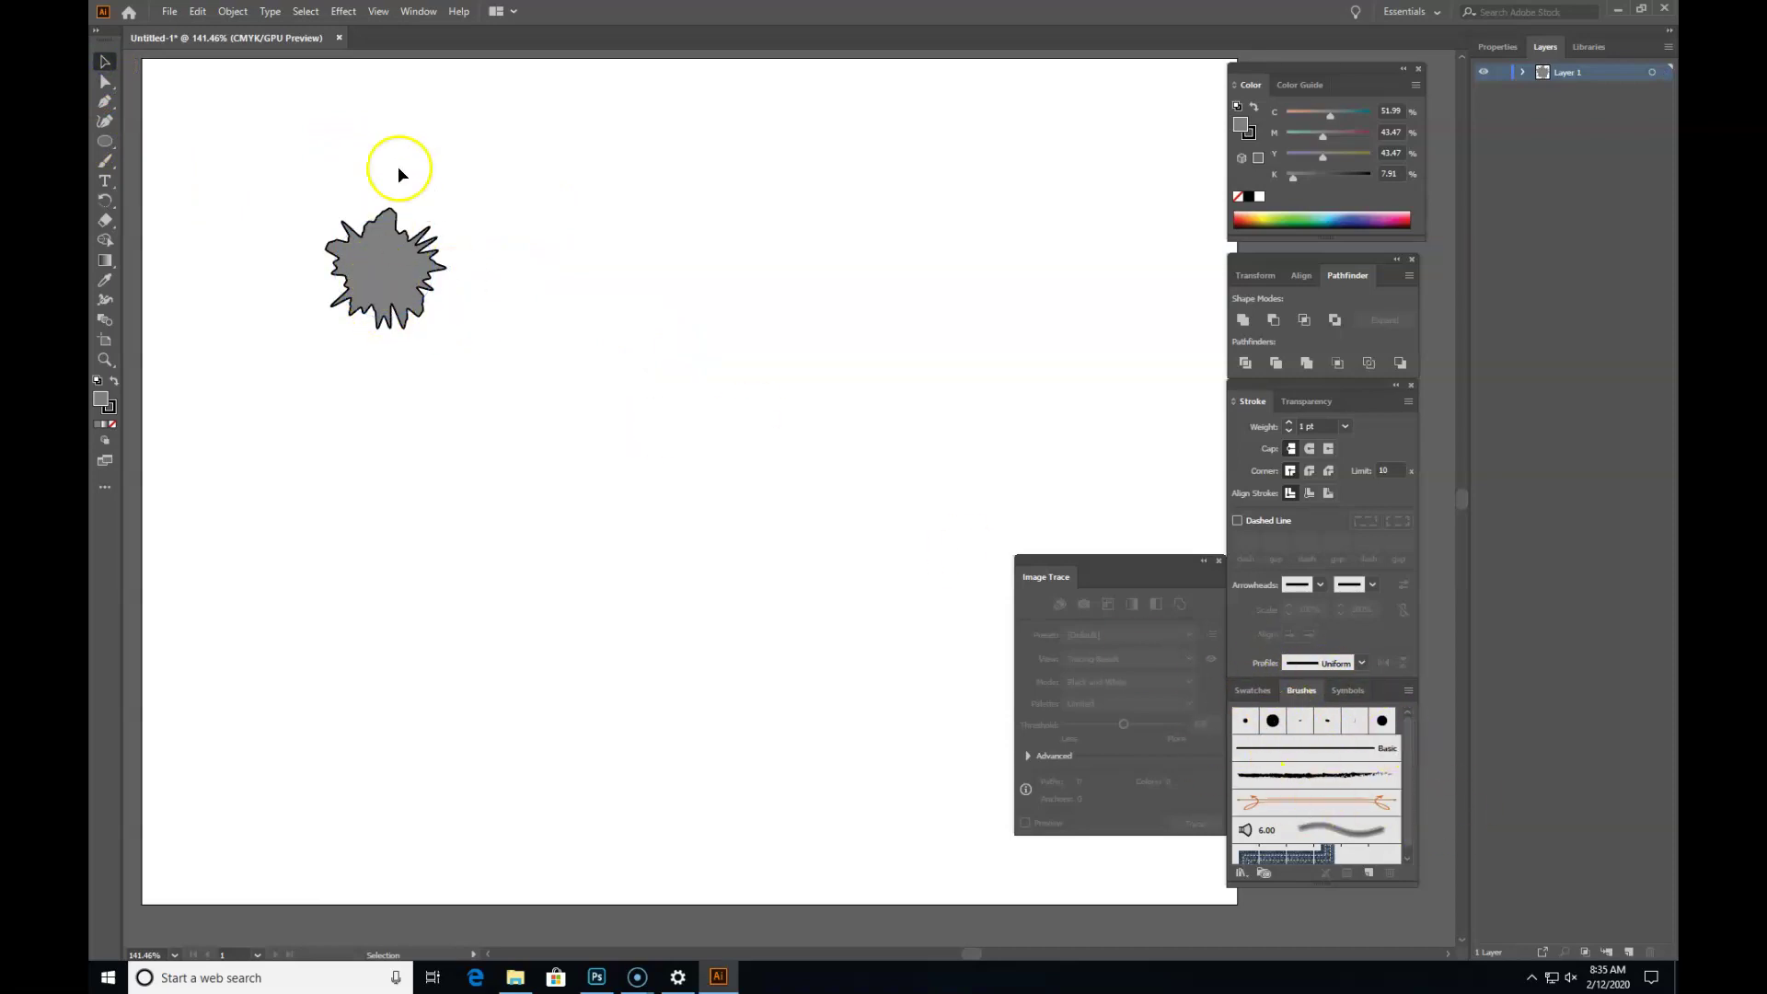
Step: Check that the brush collection is enabled, look through the neighbouring swatches and symbols, and bring the brushes back into view
{"action": "left_click", "coordinate": [411, 11]}
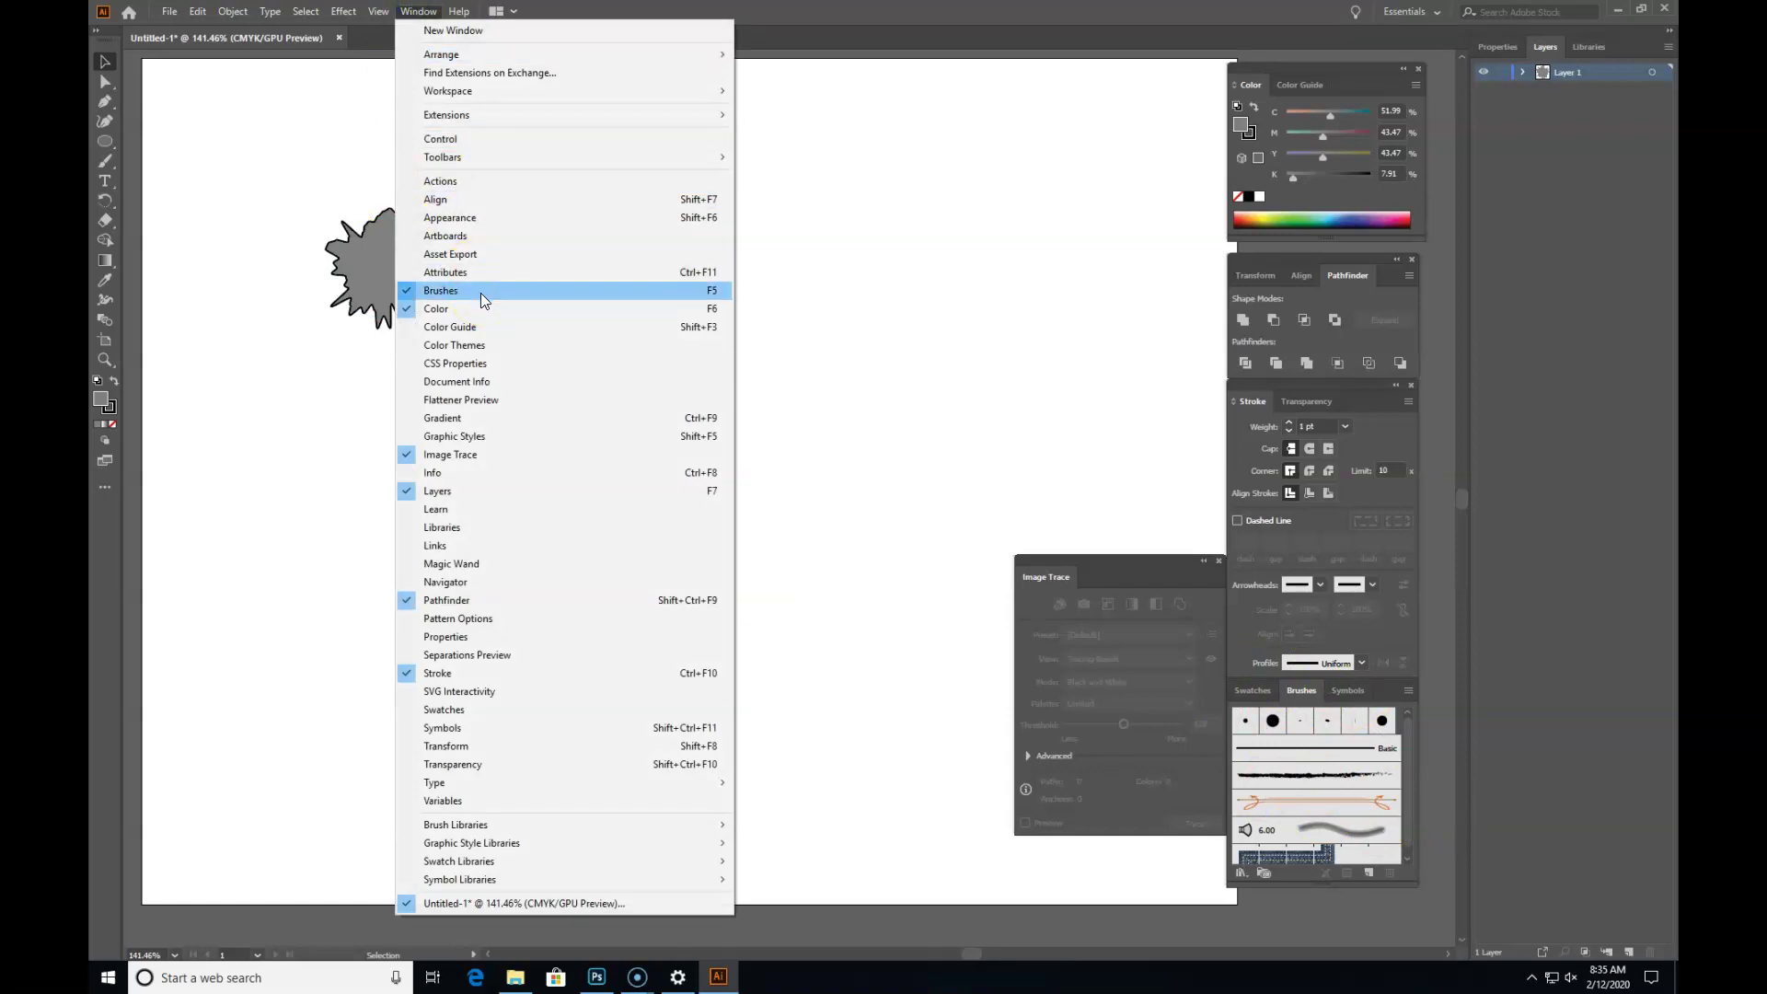
{"action": "left_click", "coordinate": [405, 11]}
{"action": "left_click", "coordinate": [1378, 664]}
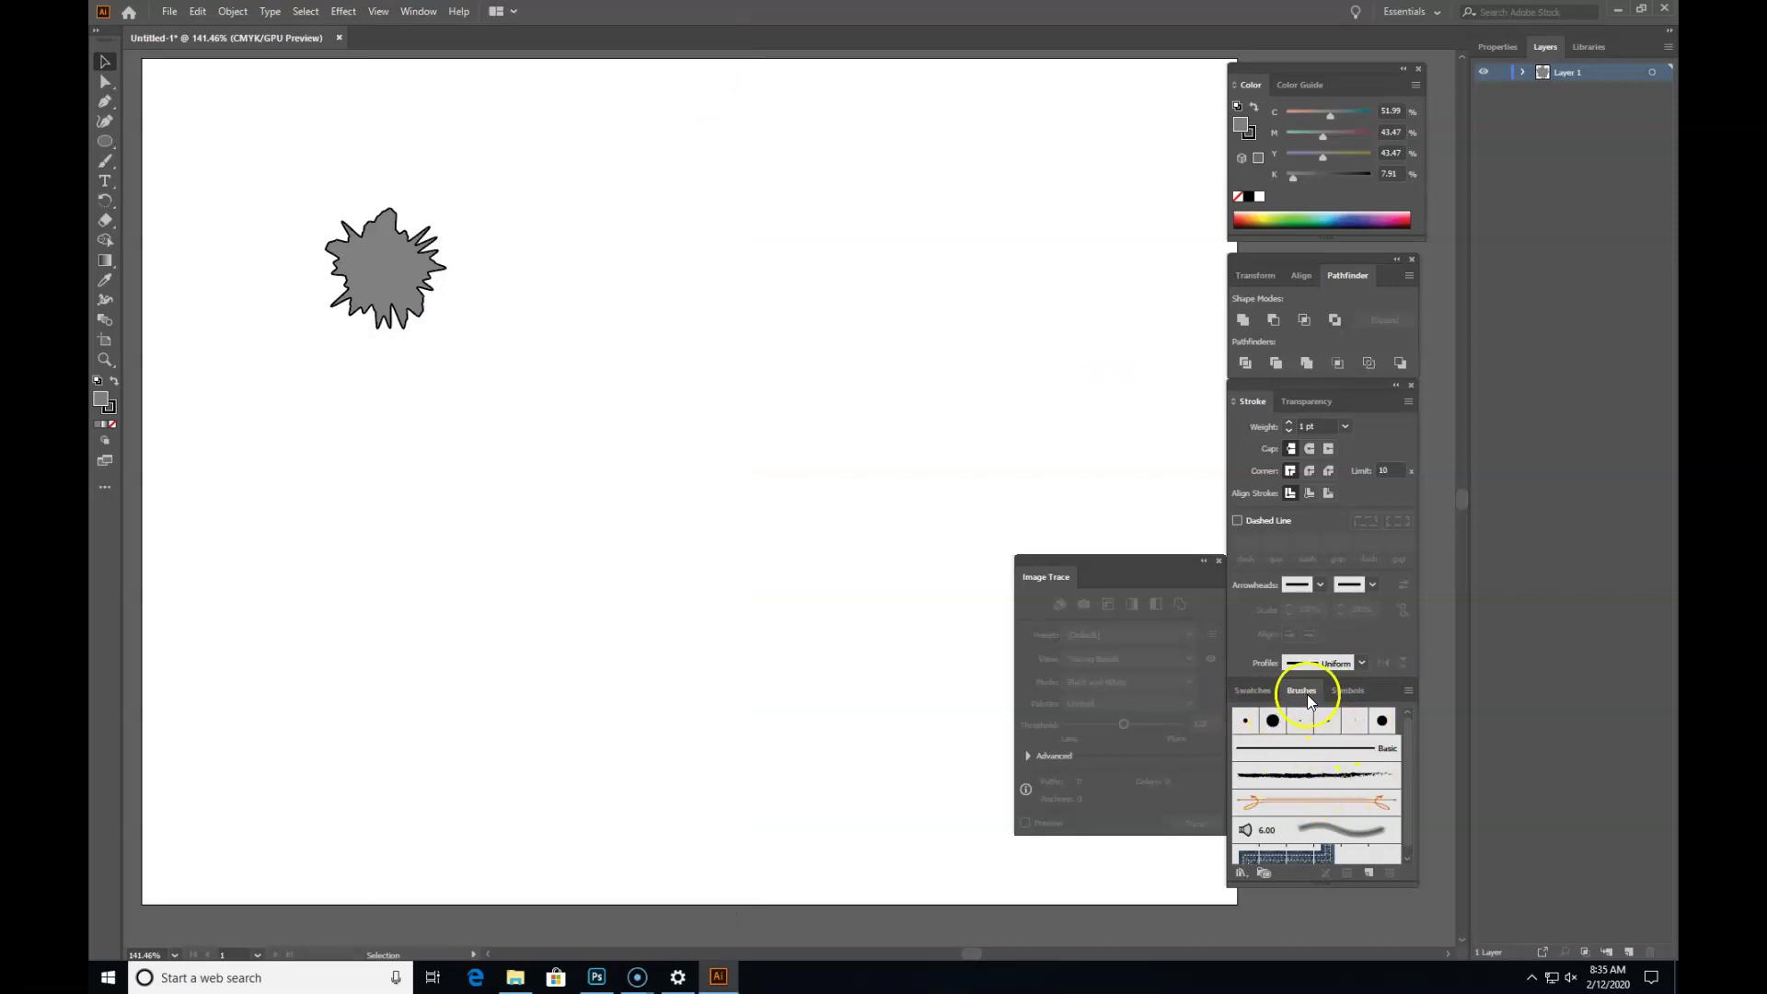
{"action": "left_click", "coordinate": [1252, 692]}
{"action": "left_click", "coordinate": [1300, 692]}
{"action": "left_click", "coordinate": [1348, 690]}
{"action": "left_click", "coordinate": [1300, 692]}
Step: Create a scatter brush named Tree 1 from the gray shape, keeping the default size, spacing, scatter and rotation
{"action": "left_click", "coordinate": [377, 278]}
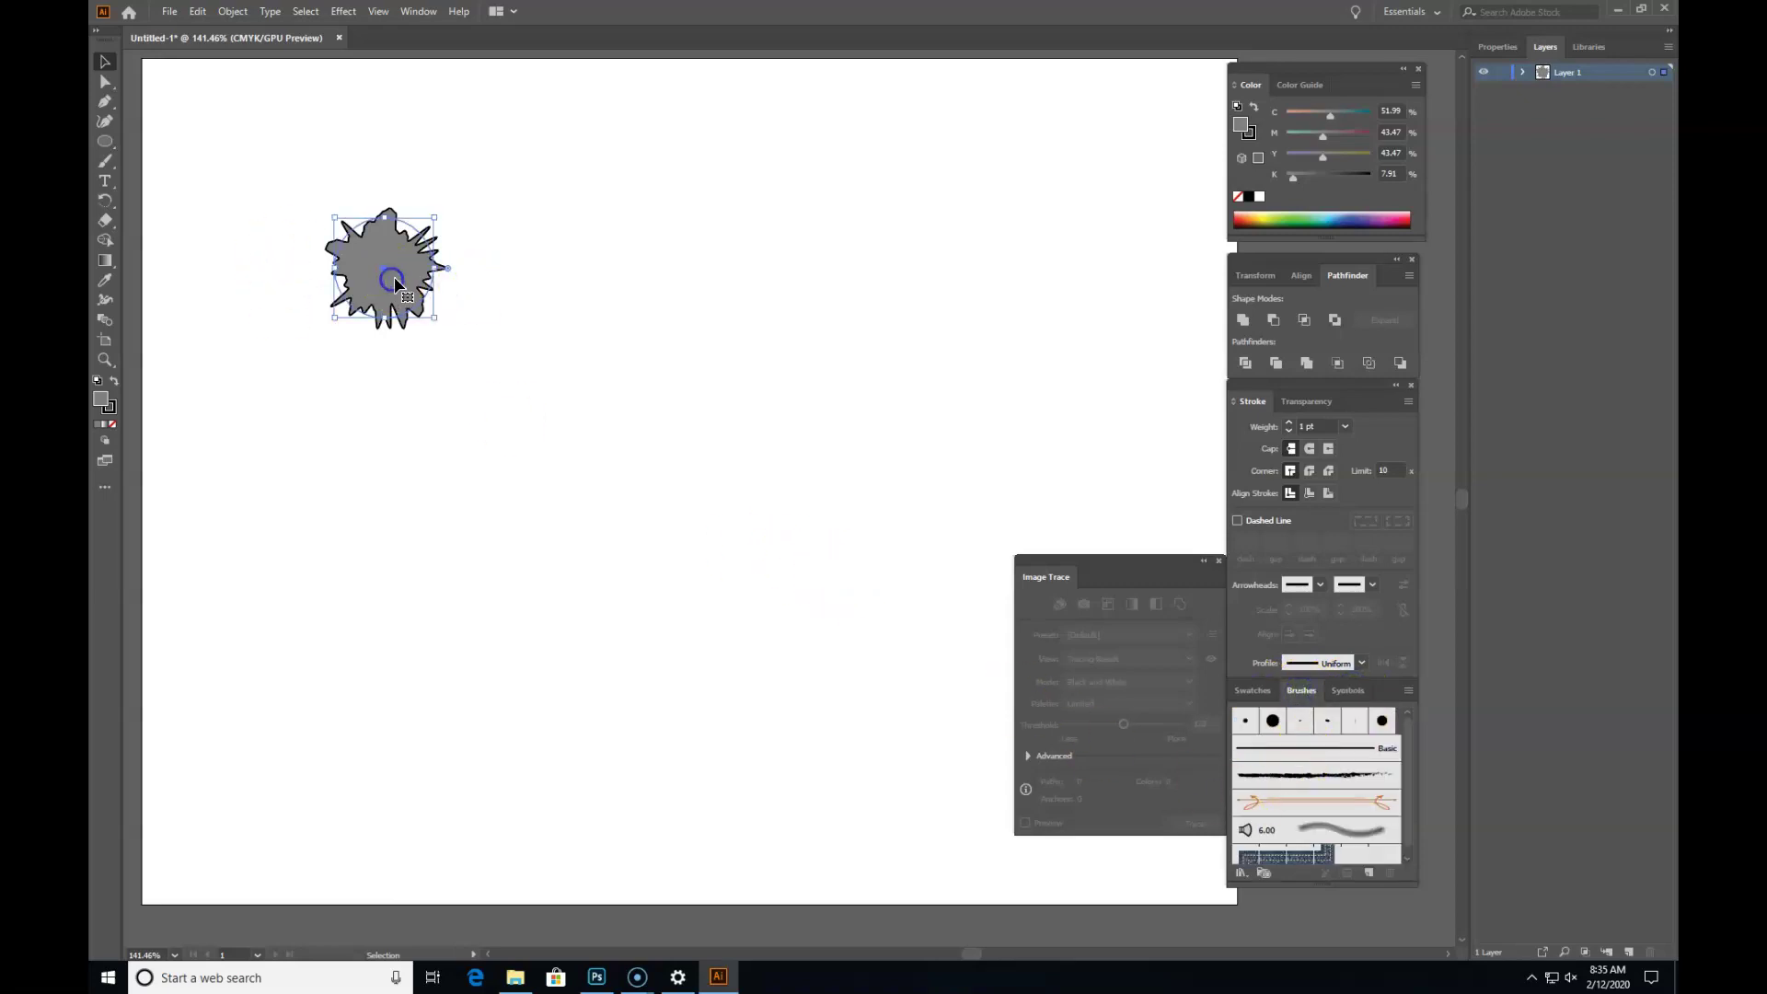
{"action": "mouse_move", "coordinate": [377, 278]}
{"action": "left_mouse_down"}
{"action": "mouse_move", "coordinate": [1236, 674]}
{"action": "mouse_move", "coordinate": [1275, 727]}
{"action": "mouse_move", "coordinate": [1340, 727]}
{"action": "mouse_move", "coordinate": [1311, 757]}
{"action": "mouse_move", "coordinate": [1279, 727]}
{"action": "left_mouse_up"}
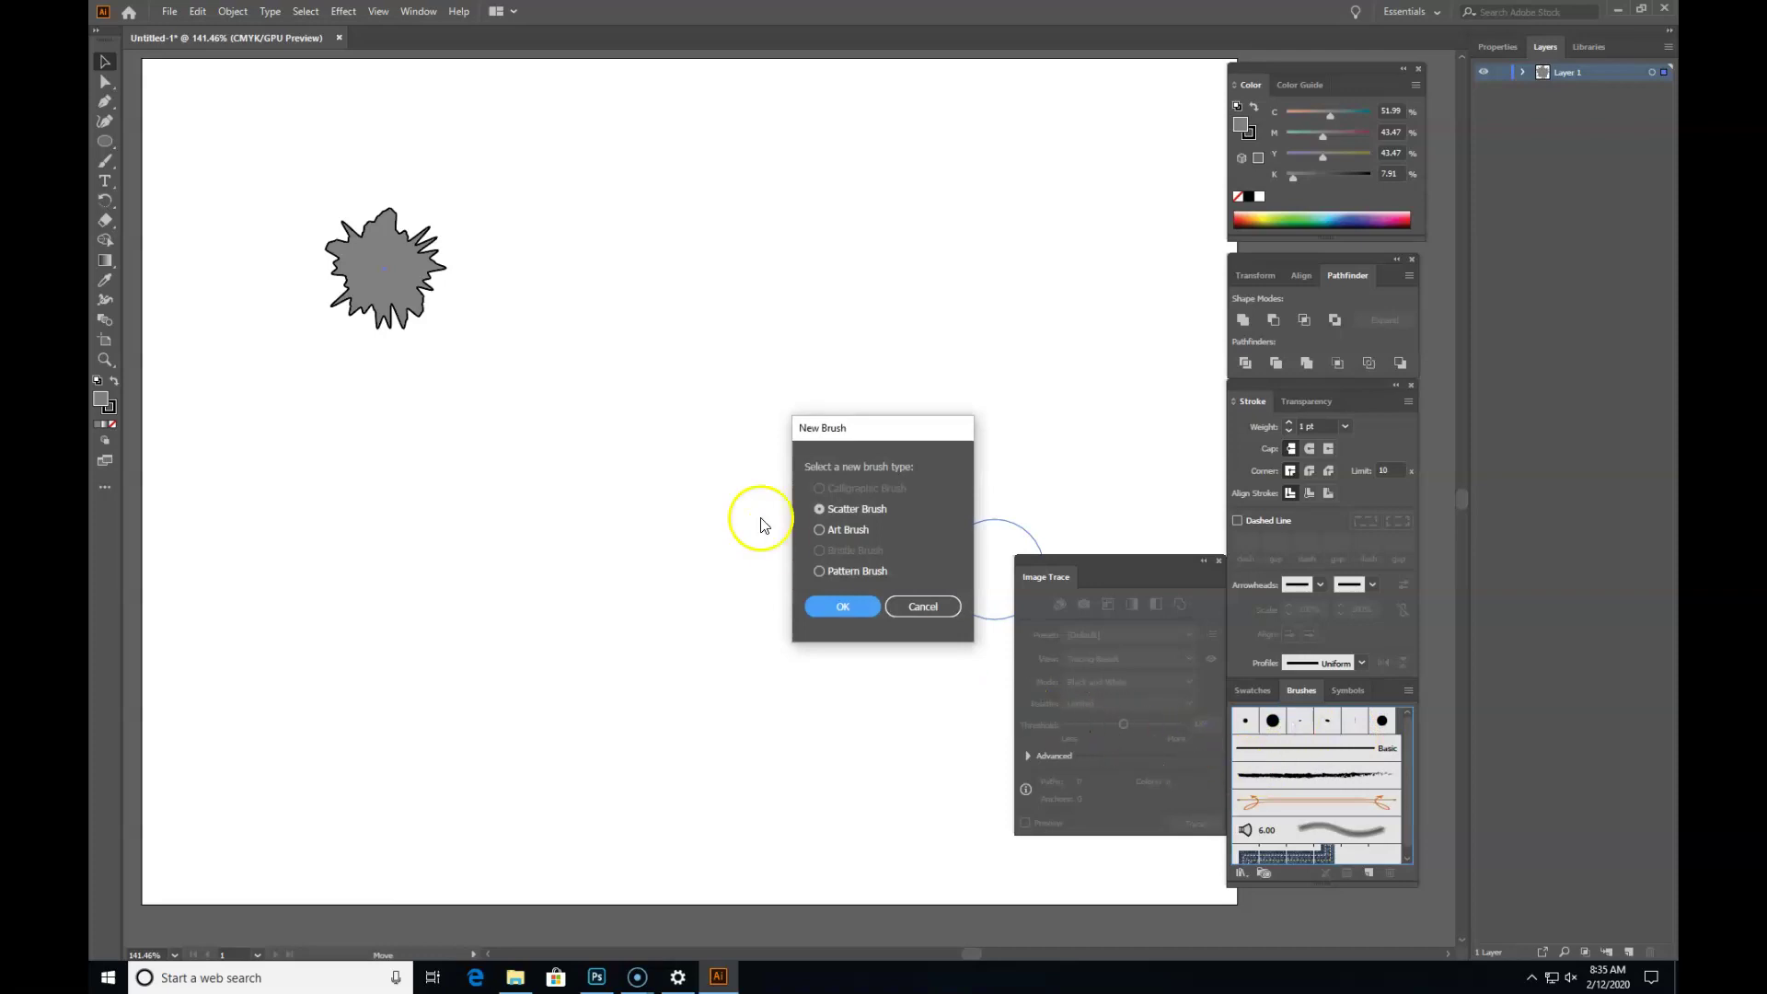
{"action": "left_click", "coordinate": [837, 608]}
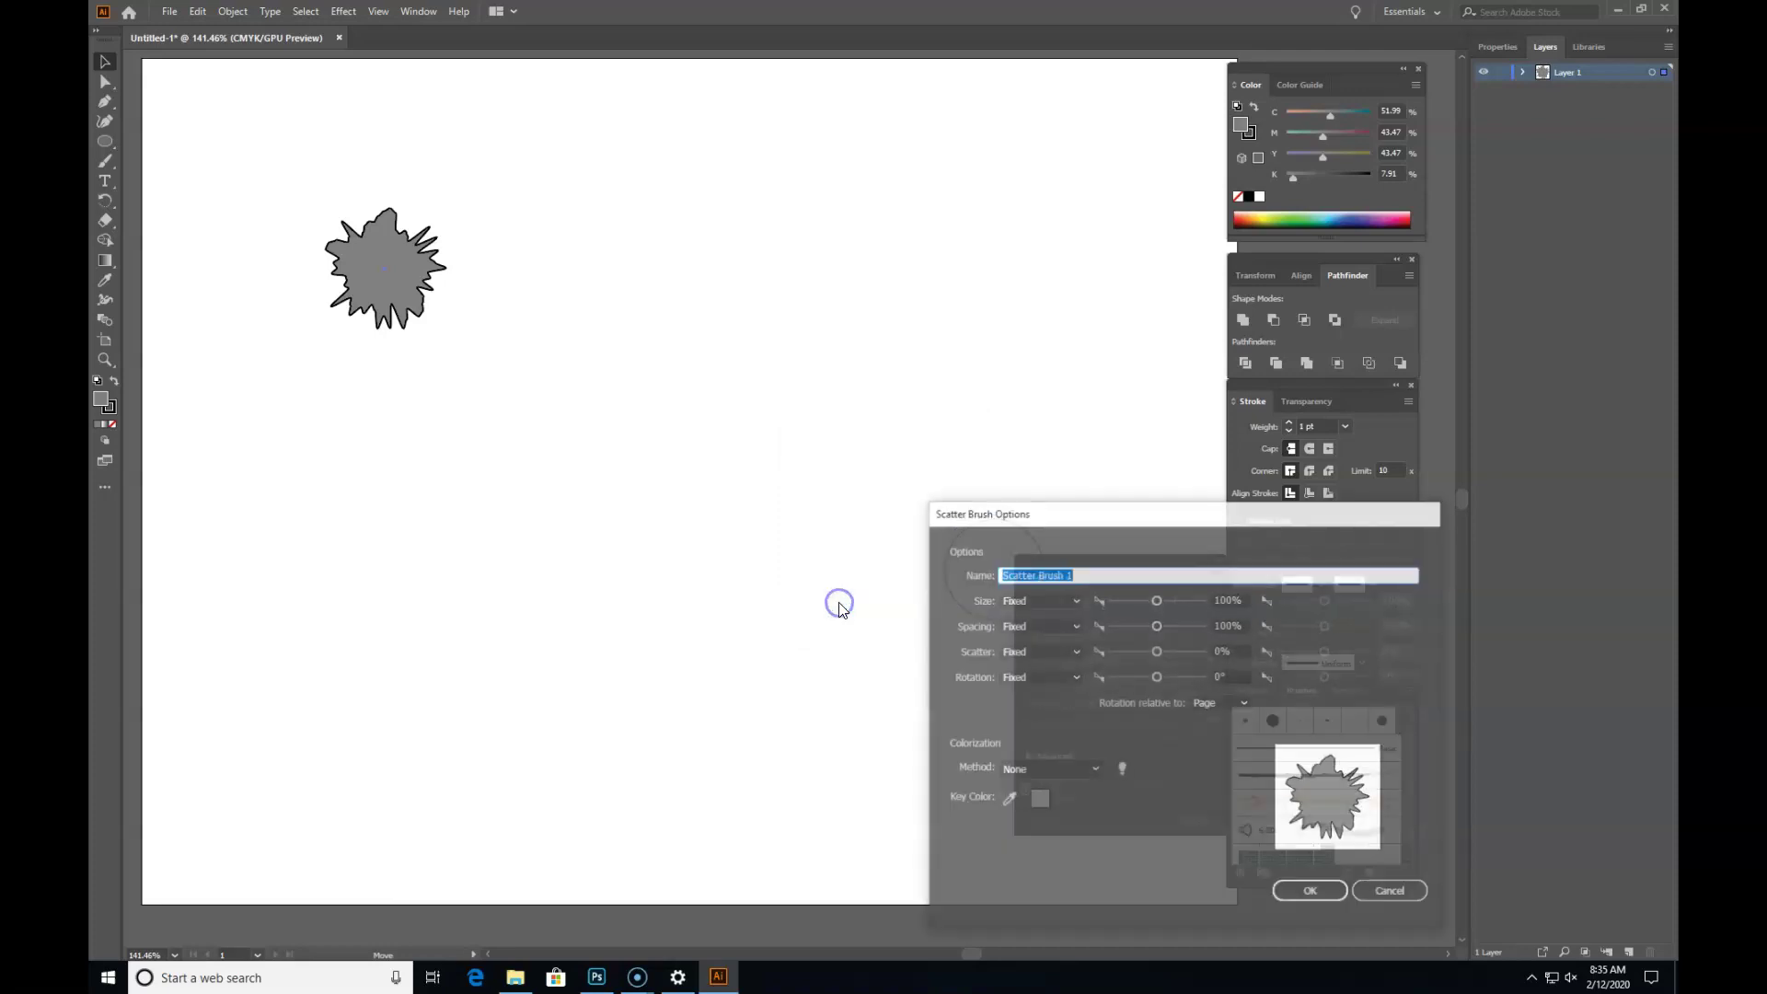
{"action": "mouse_move", "coordinate": [1086, 521]}
{"action": "left_mouse_down"}
{"action": "mouse_move", "coordinate": [860, 460]}
{"action": "mouse_move", "coordinate": [673, 341]}
{"action": "mouse_move", "coordinate": [652, 296]}
{"action": "mouse_move", "coordinate": [607, 288]}
{"action": "left_mouse_up"}
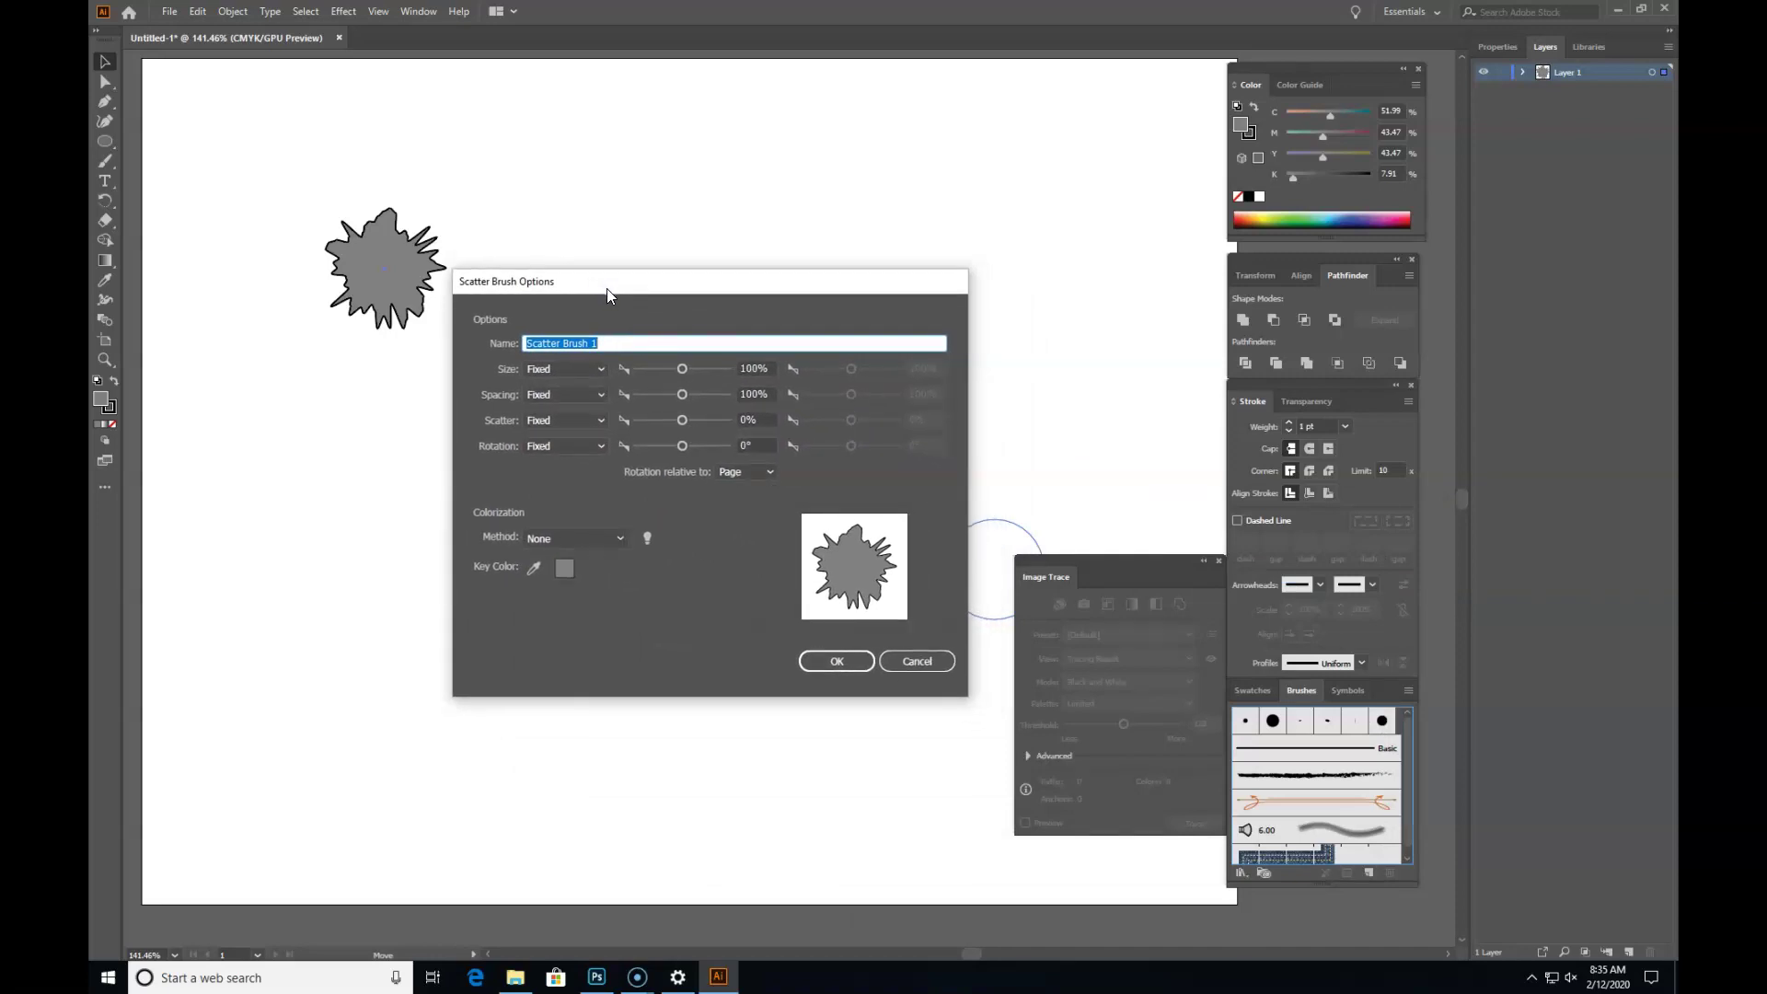
{"action": "left_click", "coordinate": [652, 286]}
{"action": "type", "text": "Tree"}
{"action": "mouse_move", "coordinate": [643, 290]}
{"action": "left_mouse_down"}
{"action": "mouse_move", "coordinate": [722, 267]}
{"action": "mouse_move", "coordinate": [761, 153]}
{"action": "left_mouse_up"}
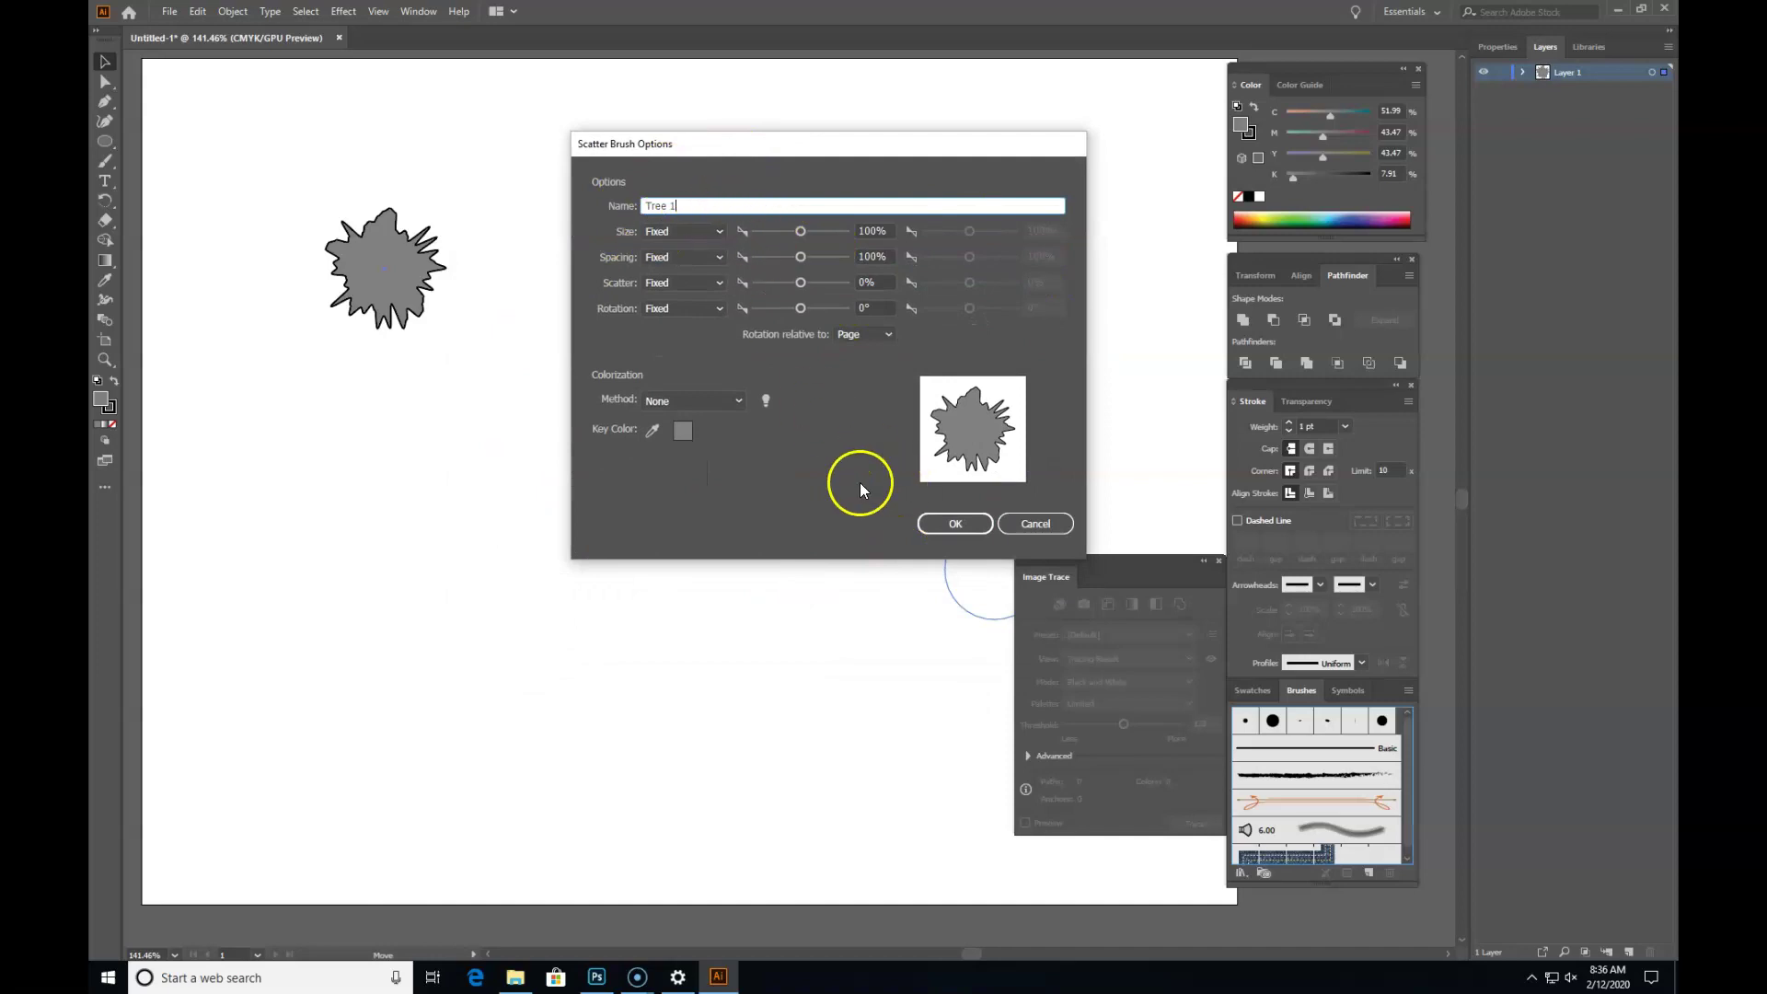
{"action": "left_click", "coordinate": [958, 523]}
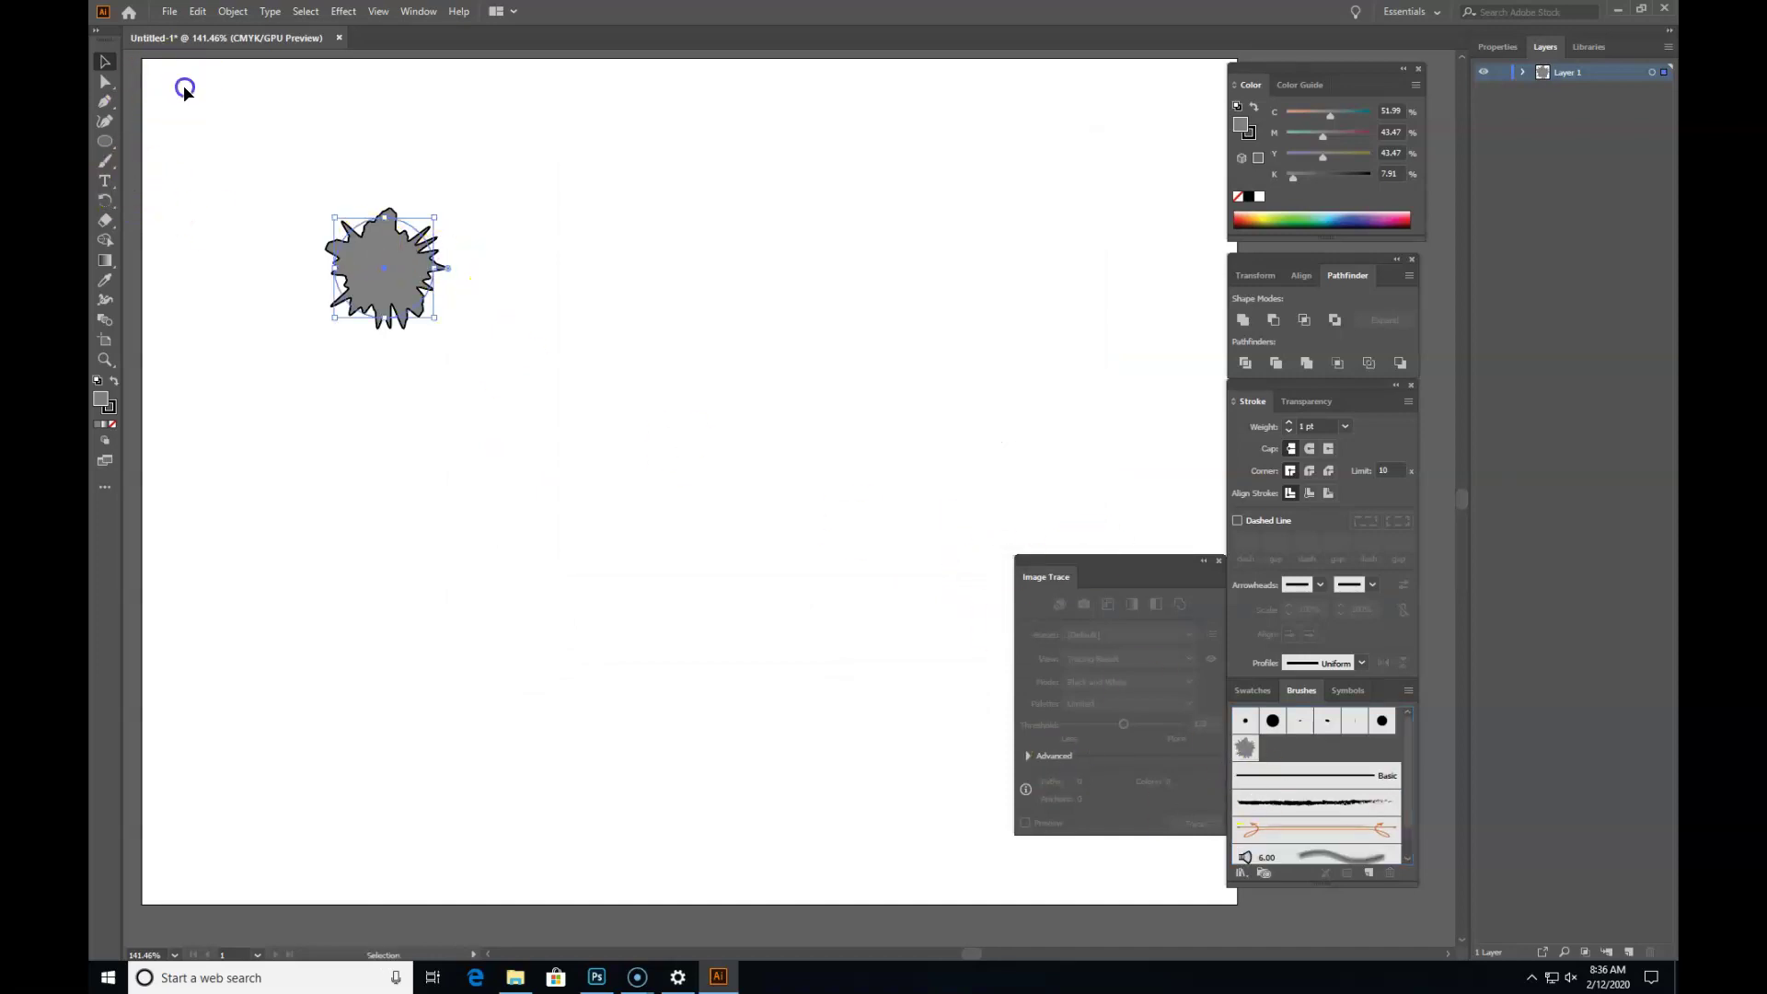
Step: Move the gray shape into the artboard's upper-left corner and draw an open, C-shaped curve across the artboard with the Pen tool
{"action": "left_click_drag", "start_coordinate": [414, 217], "coordinate": [304, 111]}
{"action": "left_click", "coordinate": [317, 257]}
{"action": "left_click", "coordinate": [105, 108]}
{"action": "left_click", "coordinate": [1085, 162]}
{"action": "left_click_drag", "start_coordinate": [571, 276], "coordinate": [473, 416]}
{"action": "left_click_drag", "start_coordinate": [353, 727], "coordinate": [555, 840]}
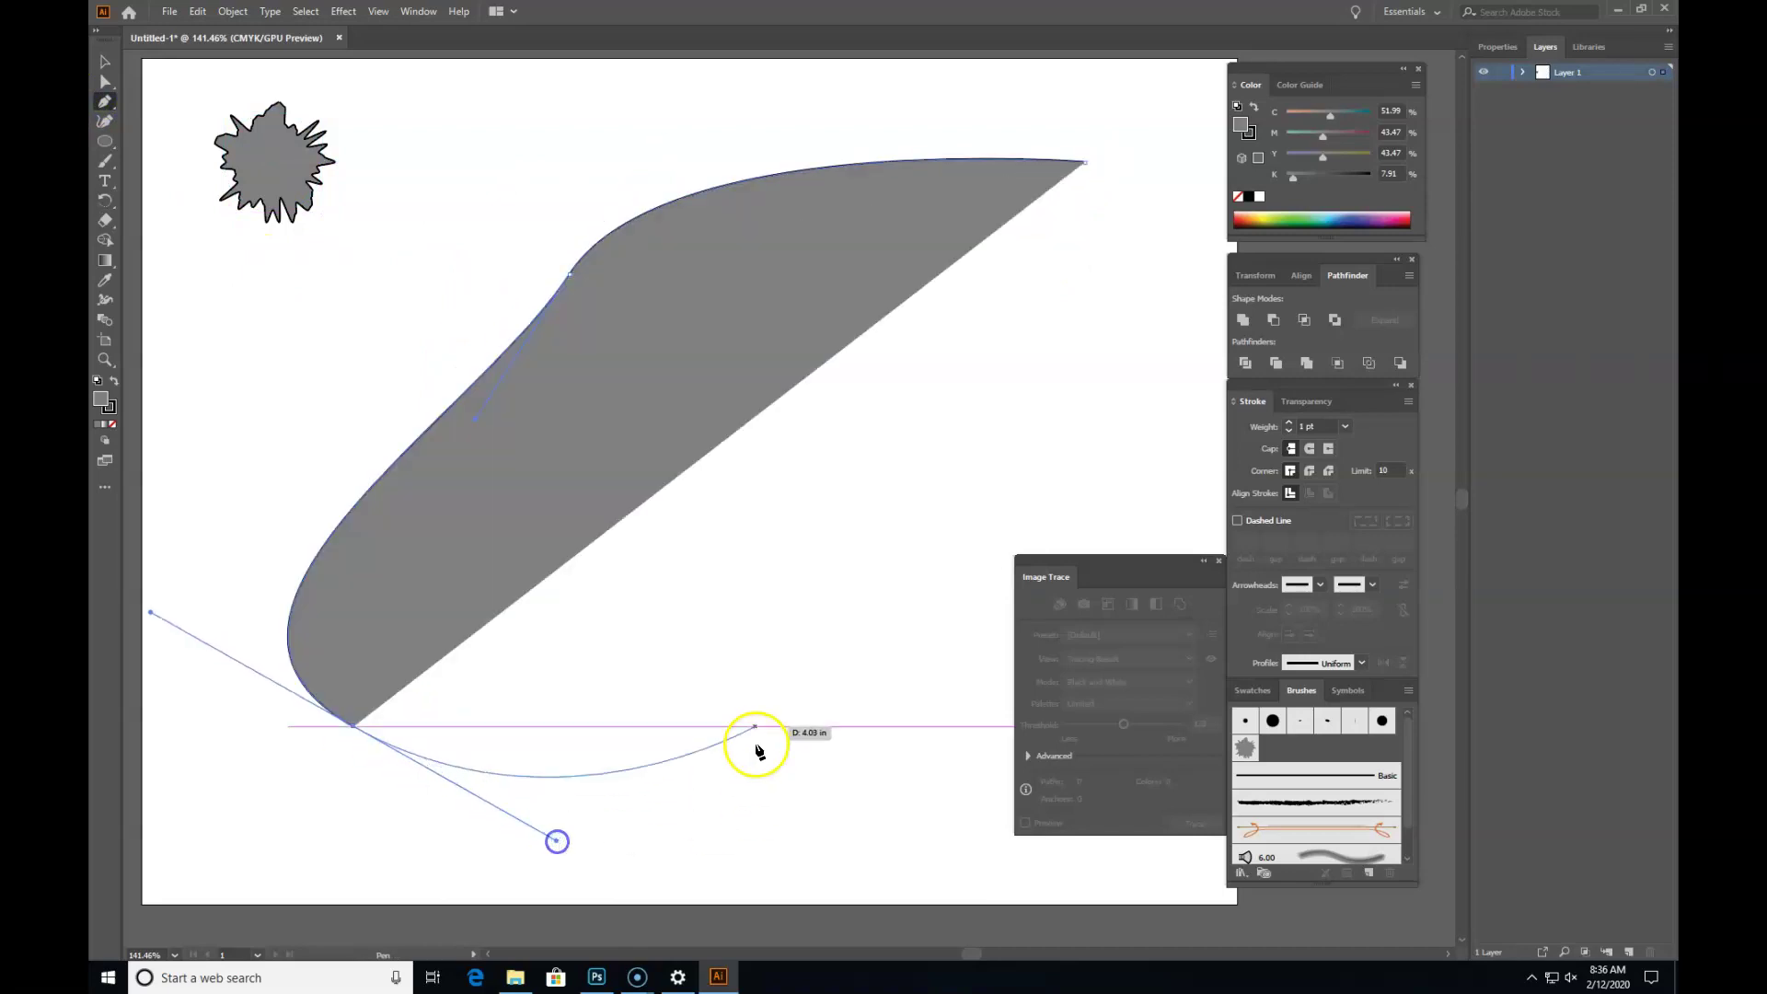
{"action": "left_click", "coordinate": [854, 558]}
{"action": "left_click_drag", "start_coordinate": [854, 558], "coordinate": [99, 53]}
{"action": "left_click", "coordinate": [101, 63]}
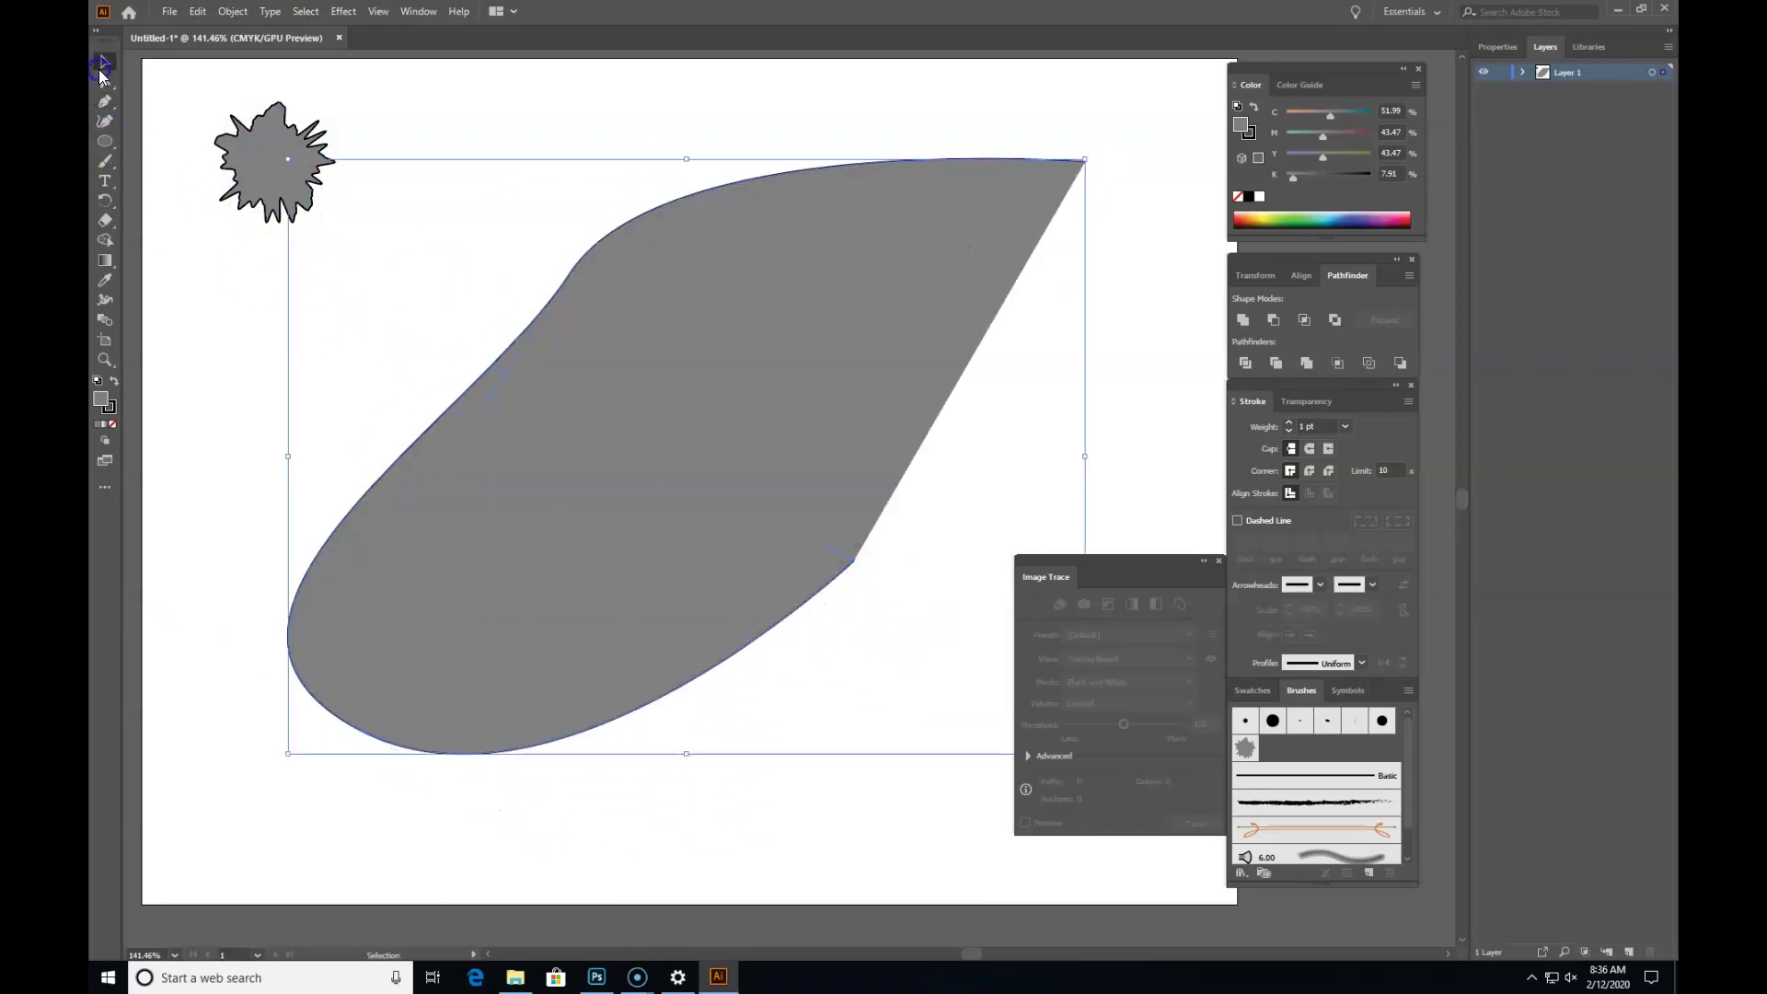
Step: Apply the Tree 1 scatter brush to the curved path and remove the path's fill, leaving the path deselected
{"action": "left_click", "coordinate": [1245, 748]}
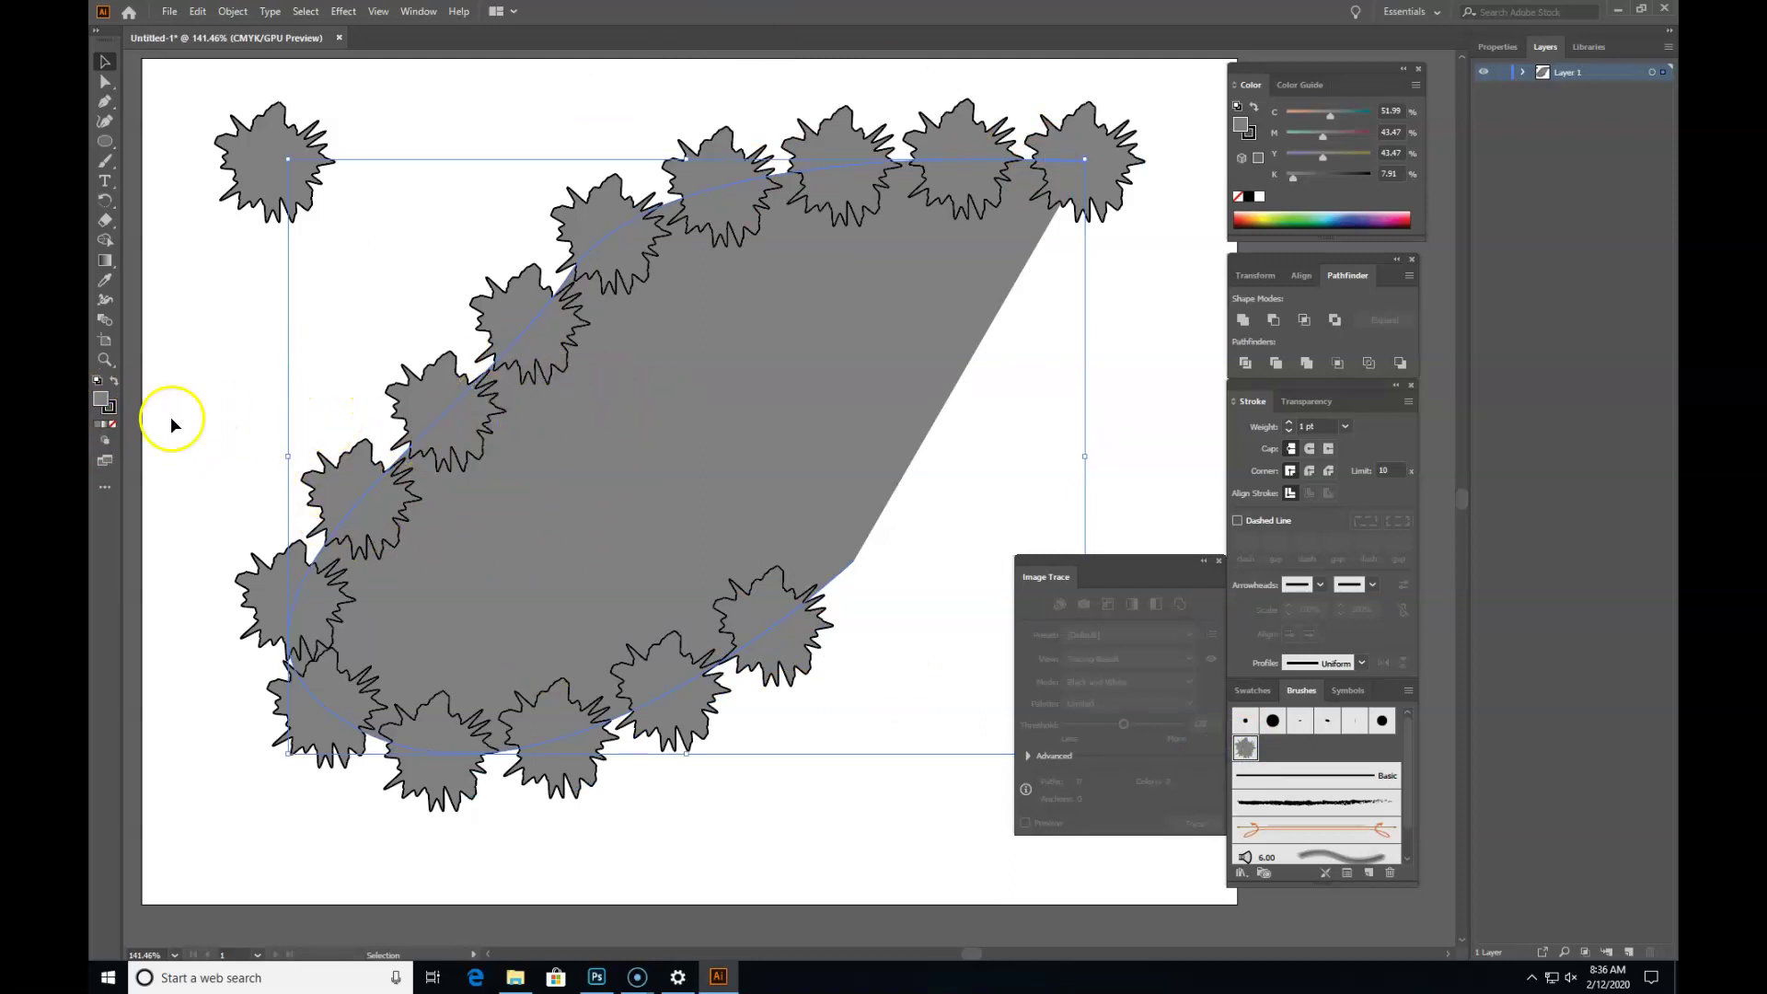
{"action": "left_click", "coordinate": [109, 408]}
{"action": "left_click", "coordinate": [112, 423]}
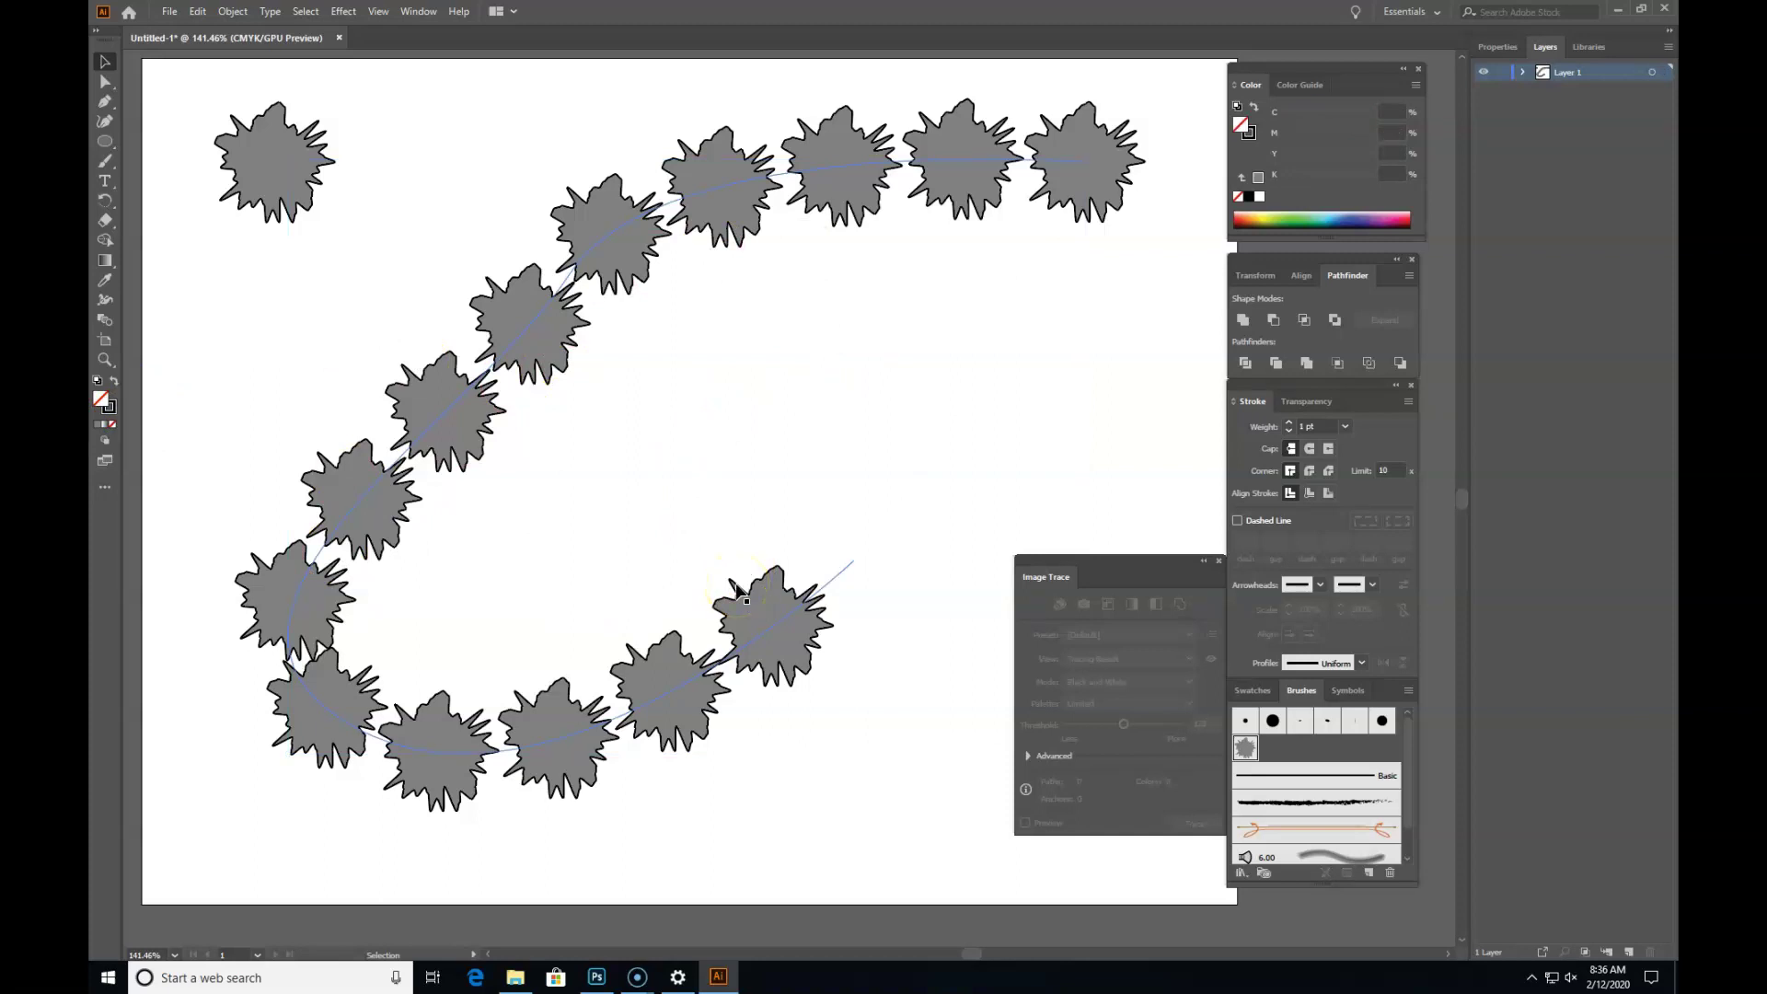
{"action": "left_click", "coordinate": [421, 429]}
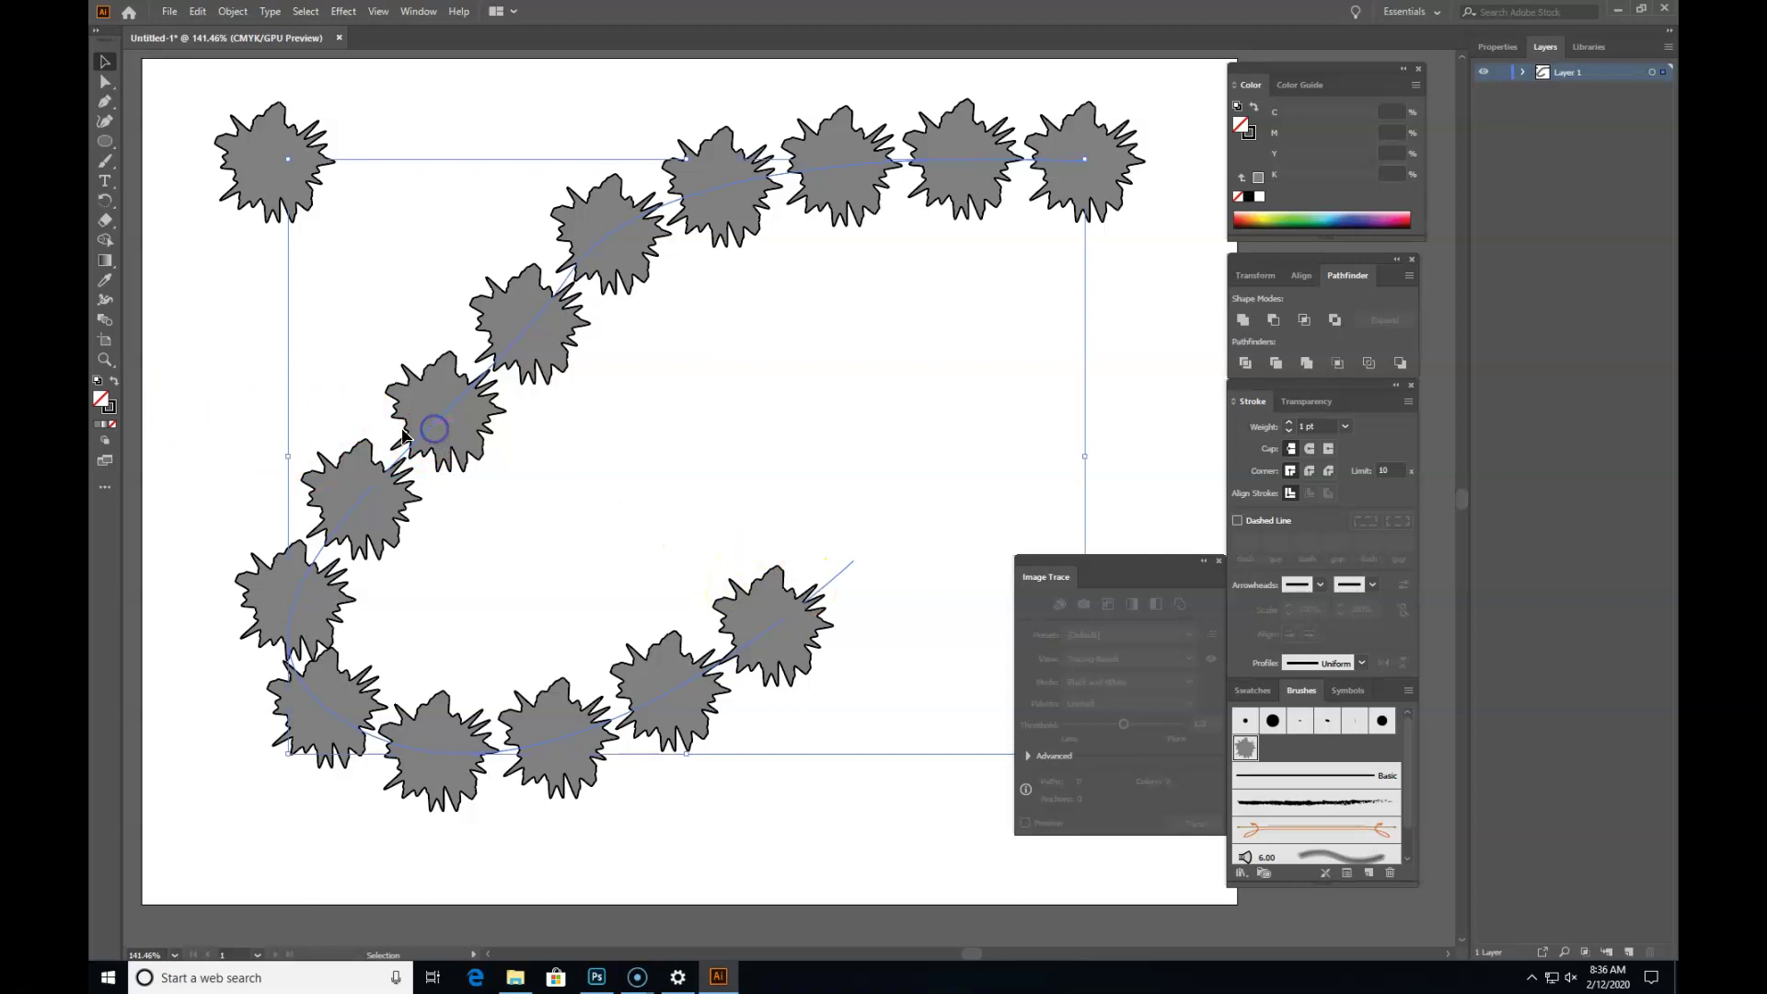
{"action": "left_click", "coordinate": [107, 405]}
{"action": "left_click", "coordinate": [858, 407]}
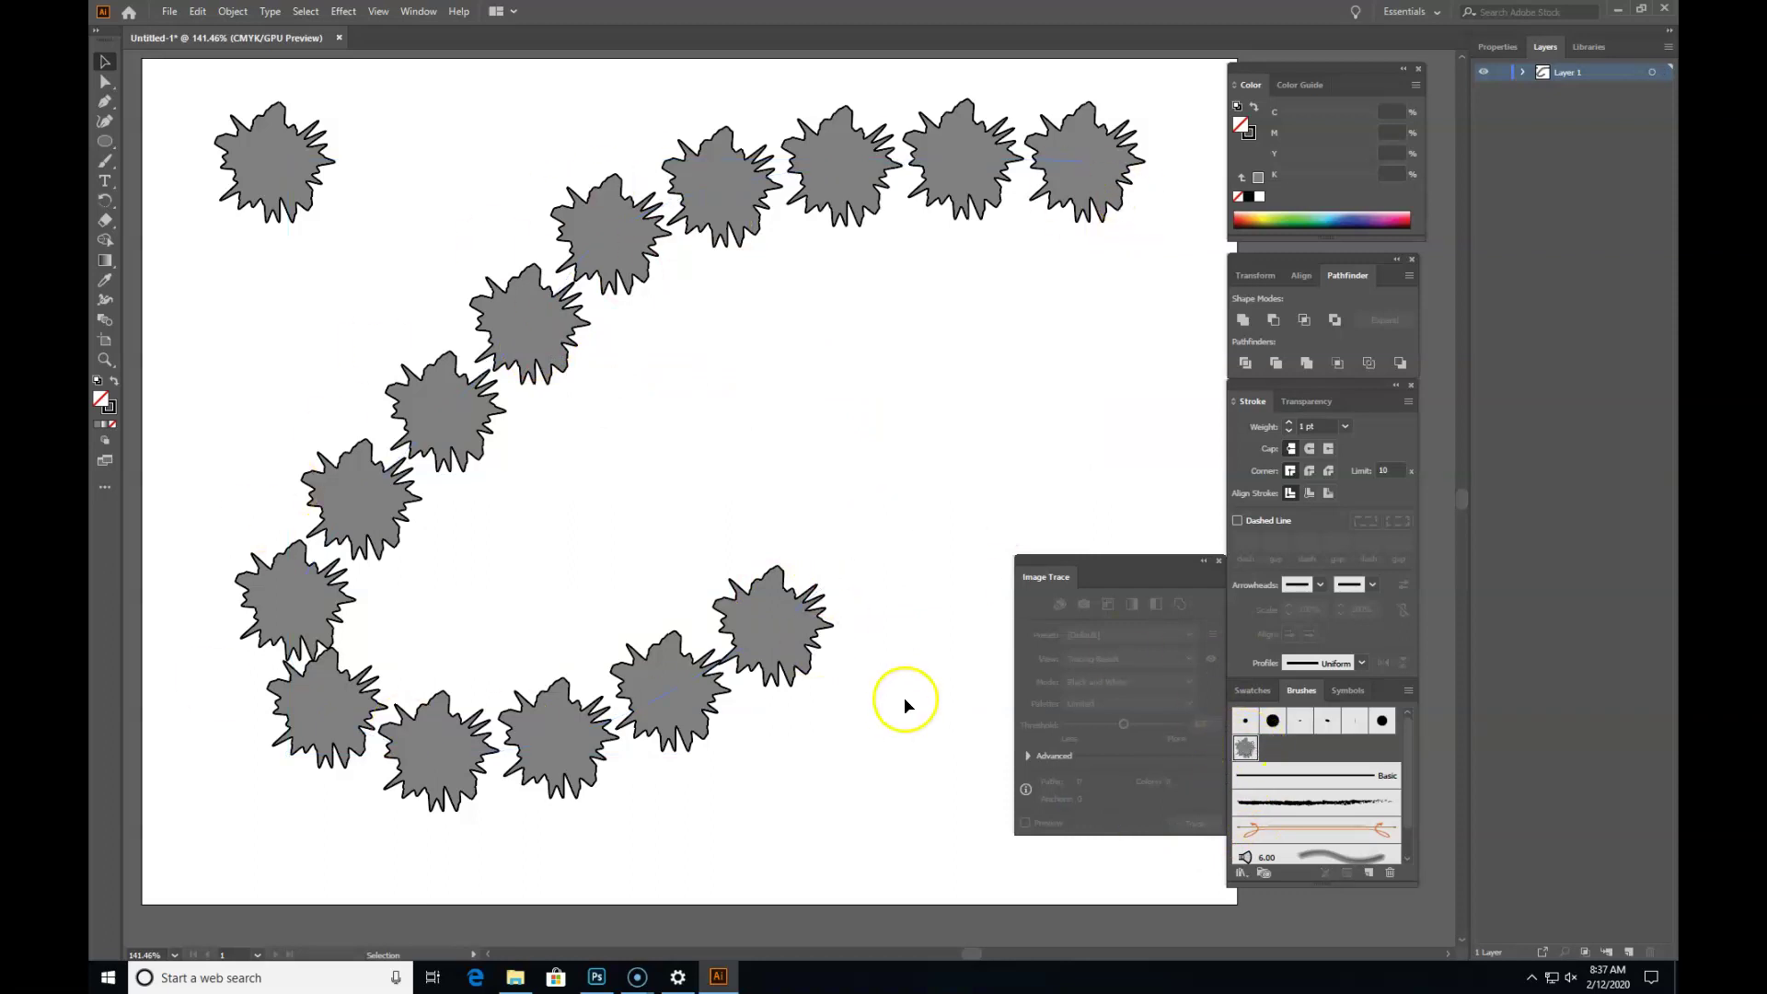
Step: Edit the Tree 1 scatter brush so its size is Random from 83% to 116% and its spacing mode is Random
{"action": "double_click", "coordinate": [1244, 748]}
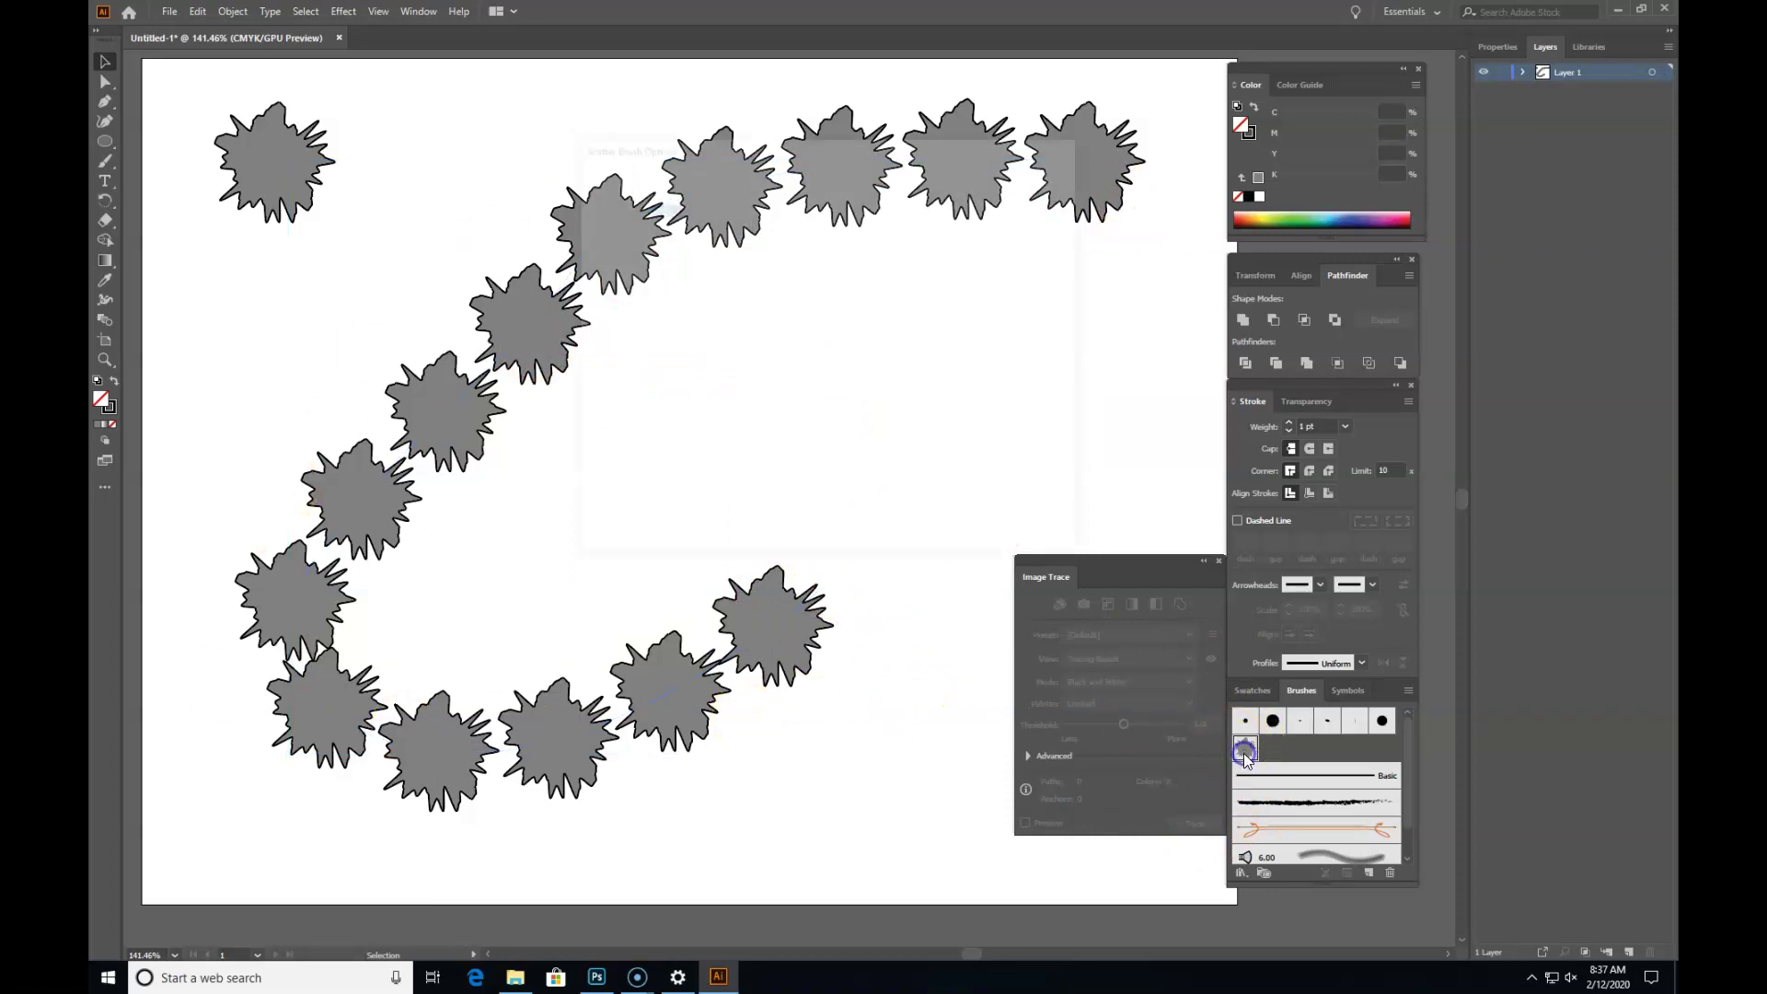
{"action": "mouse_move", "coordinate": [736, 146]}
{"action": "left_mouse_down"}
{"action": "mouse_move", "coordinate": [792, 181]}
{"action": "mouse_move", "coordinate": [1081, 267]}
{"action": "mouse_move", "coordinate": [1029, 292]}
{"action": "left_mouse_up"}
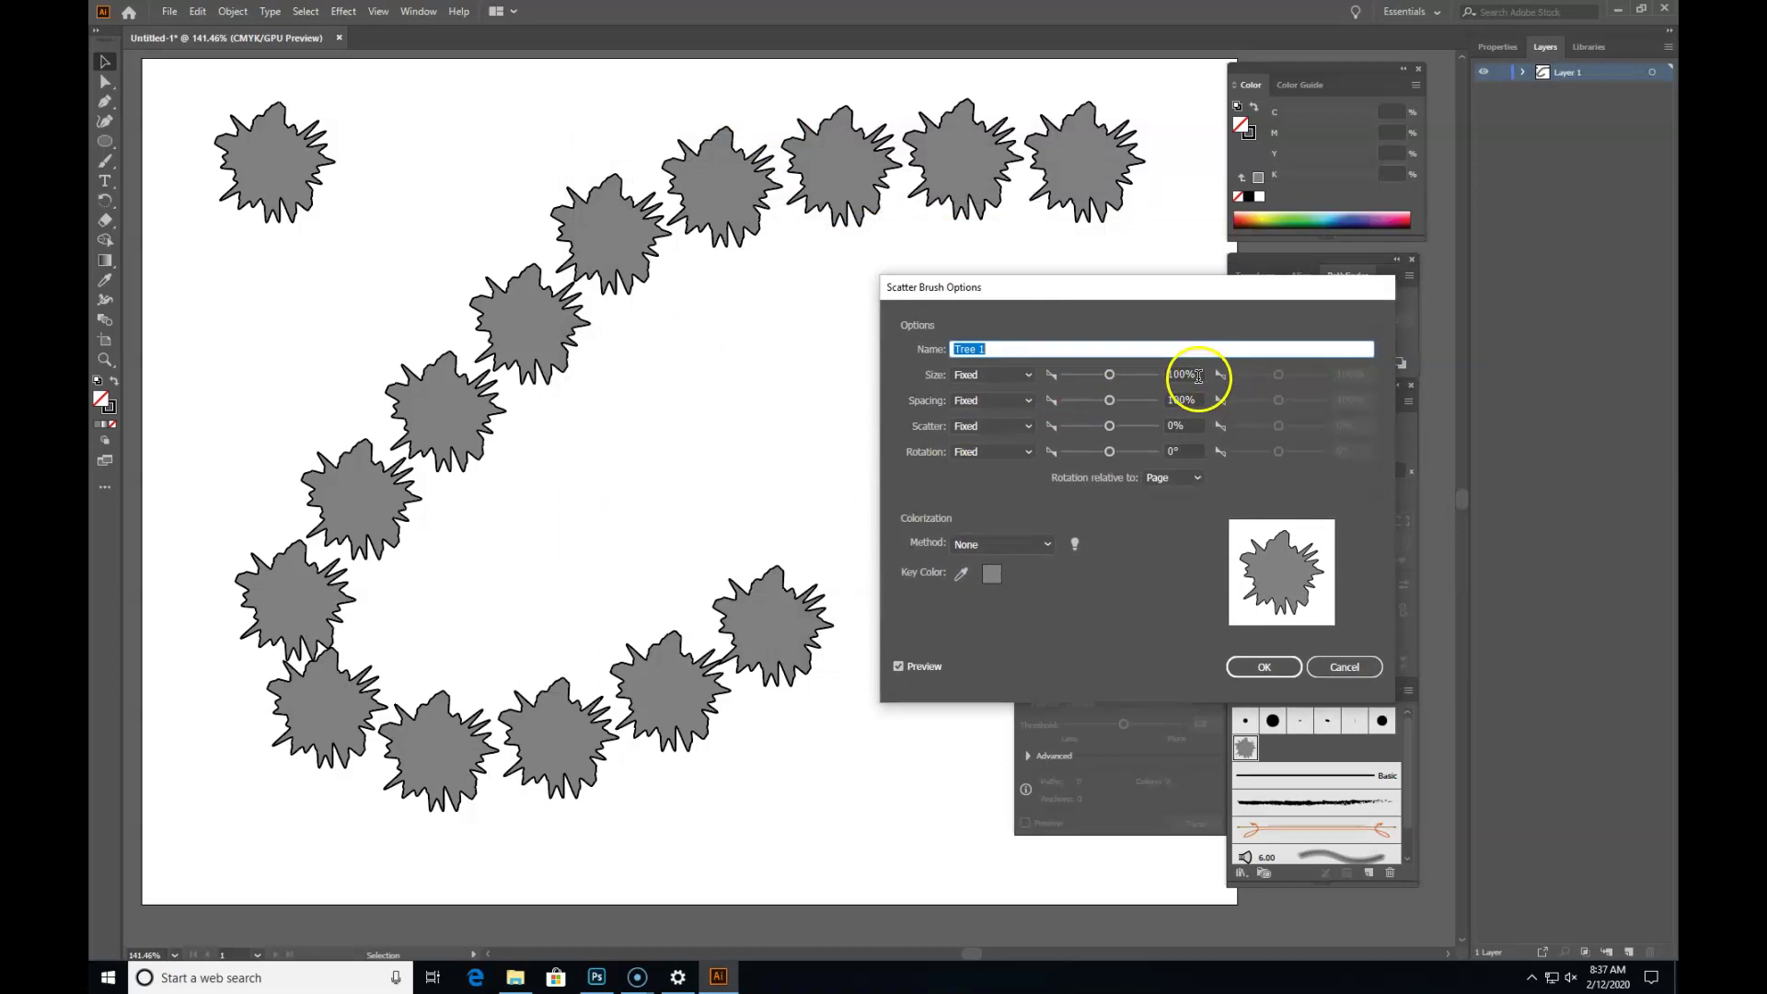
{"action": "left_click", "coordinate": [999, 375]}
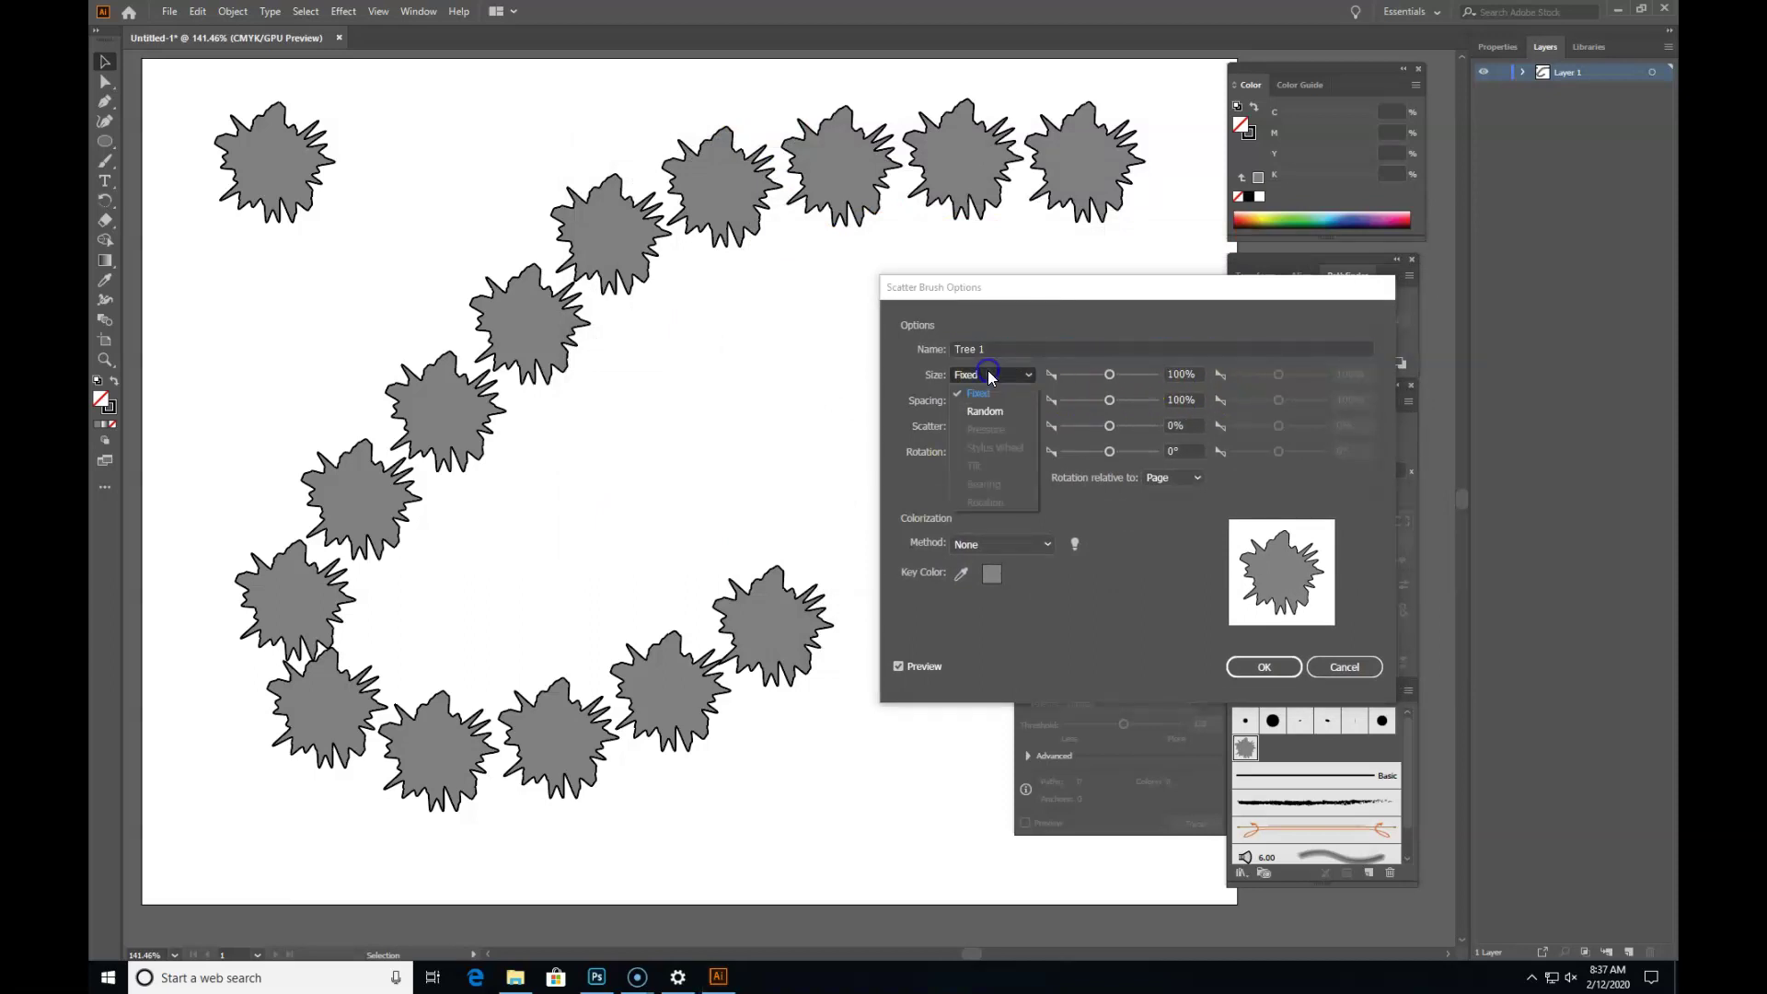
{"action": "left_click", "coordinate": [989, 410]}
{"action": "left_click", "coordinate": [990, 401]}
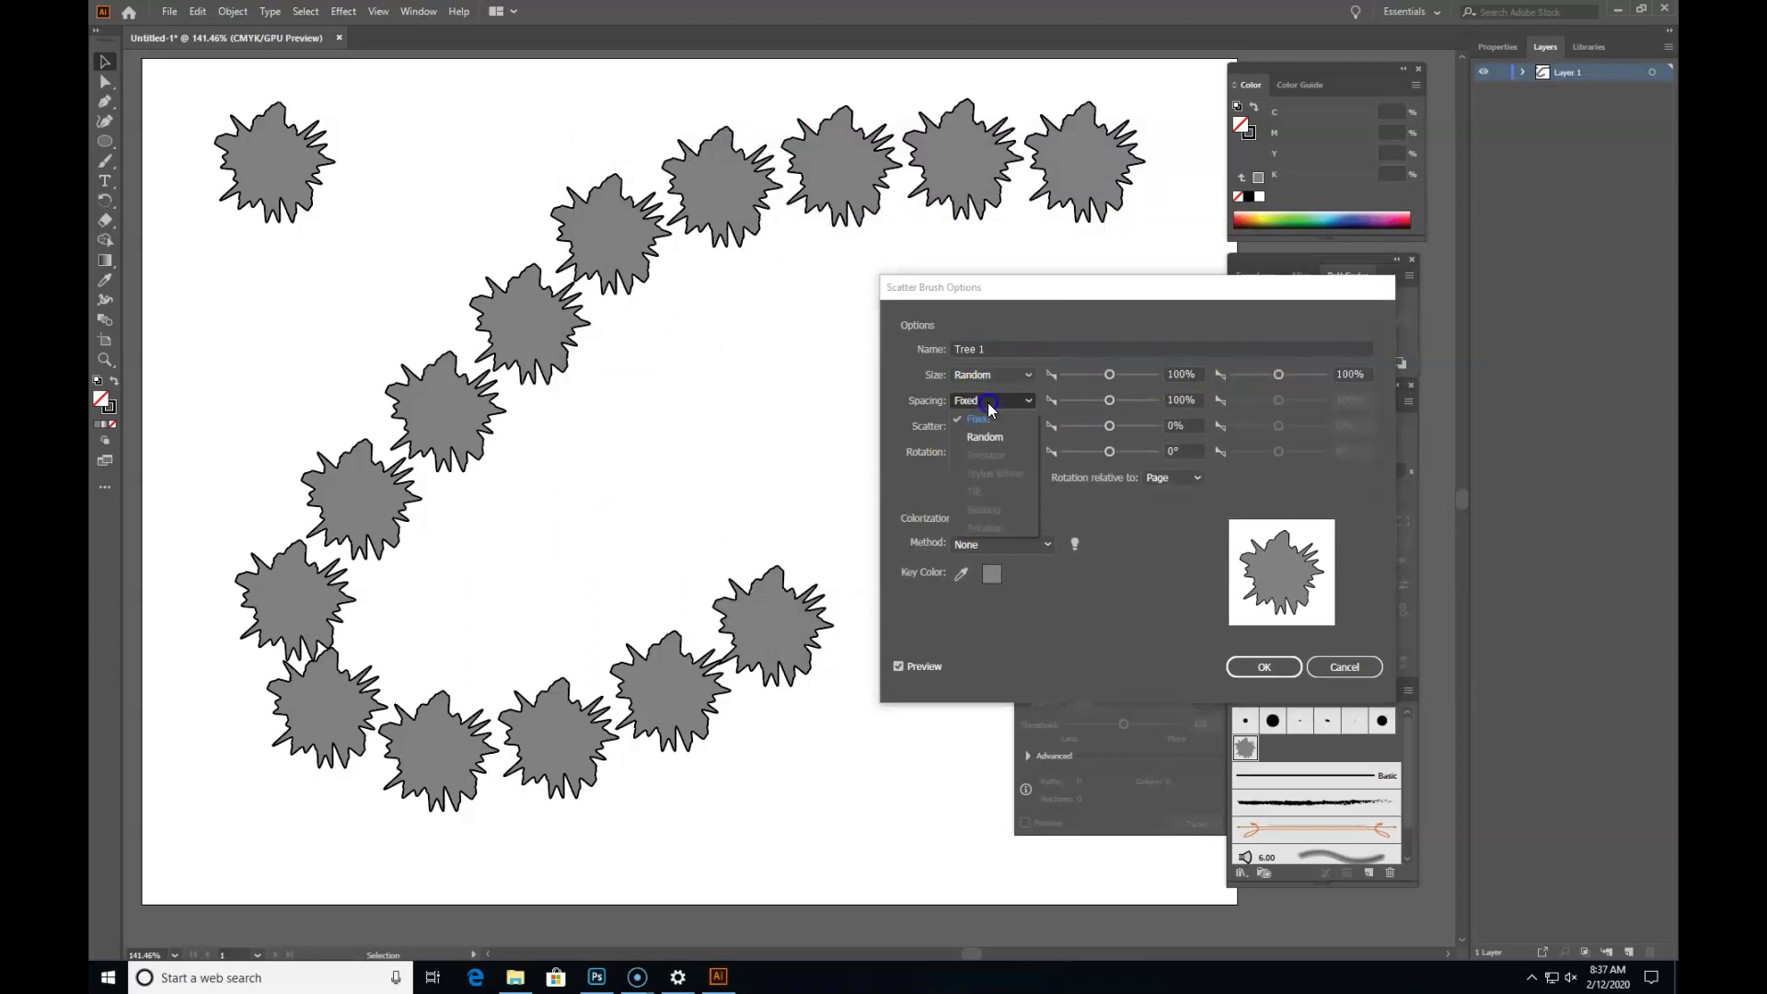
{"action": "left_click", "coordinate": [984, 437]}
{"action": "left_click_drag", "start_coordinate": [1108, 378], "coordinate": [1101, 379]}
{"action": "left_click_drag", "start_coordinate": [1290, 373], "coordinate": [1283, 380]}
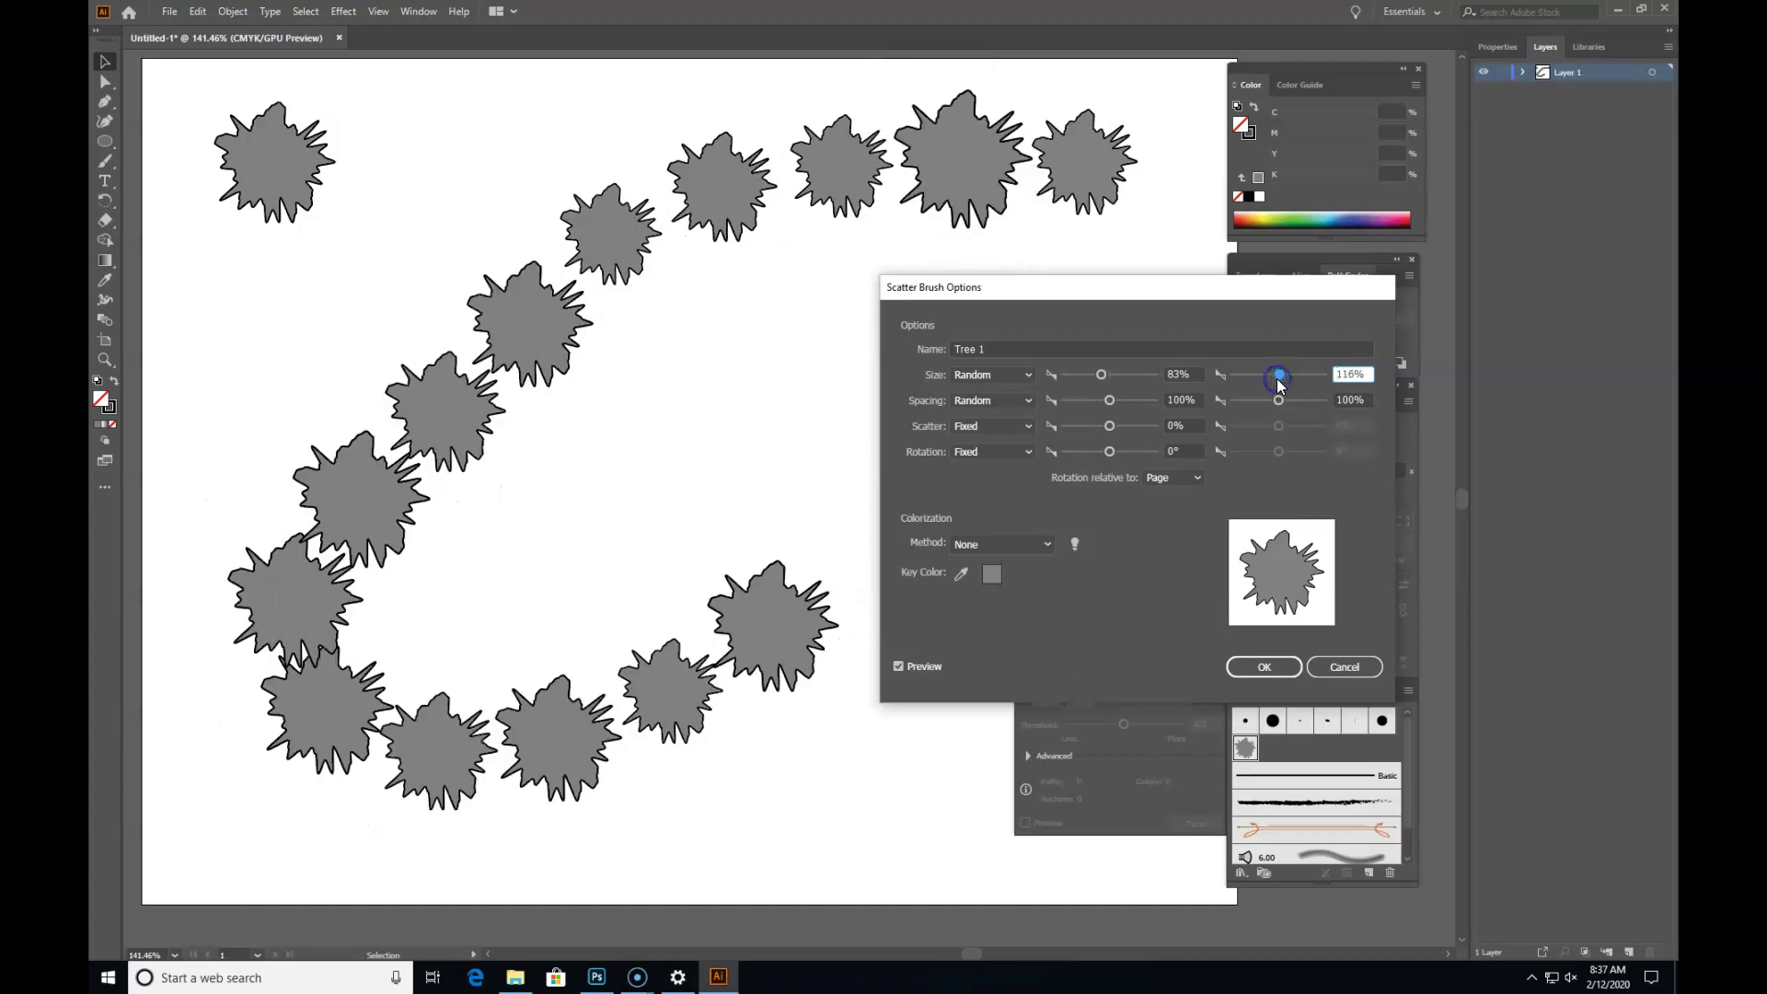
{"action": "left_click", "coordinate": [1279, 376]}
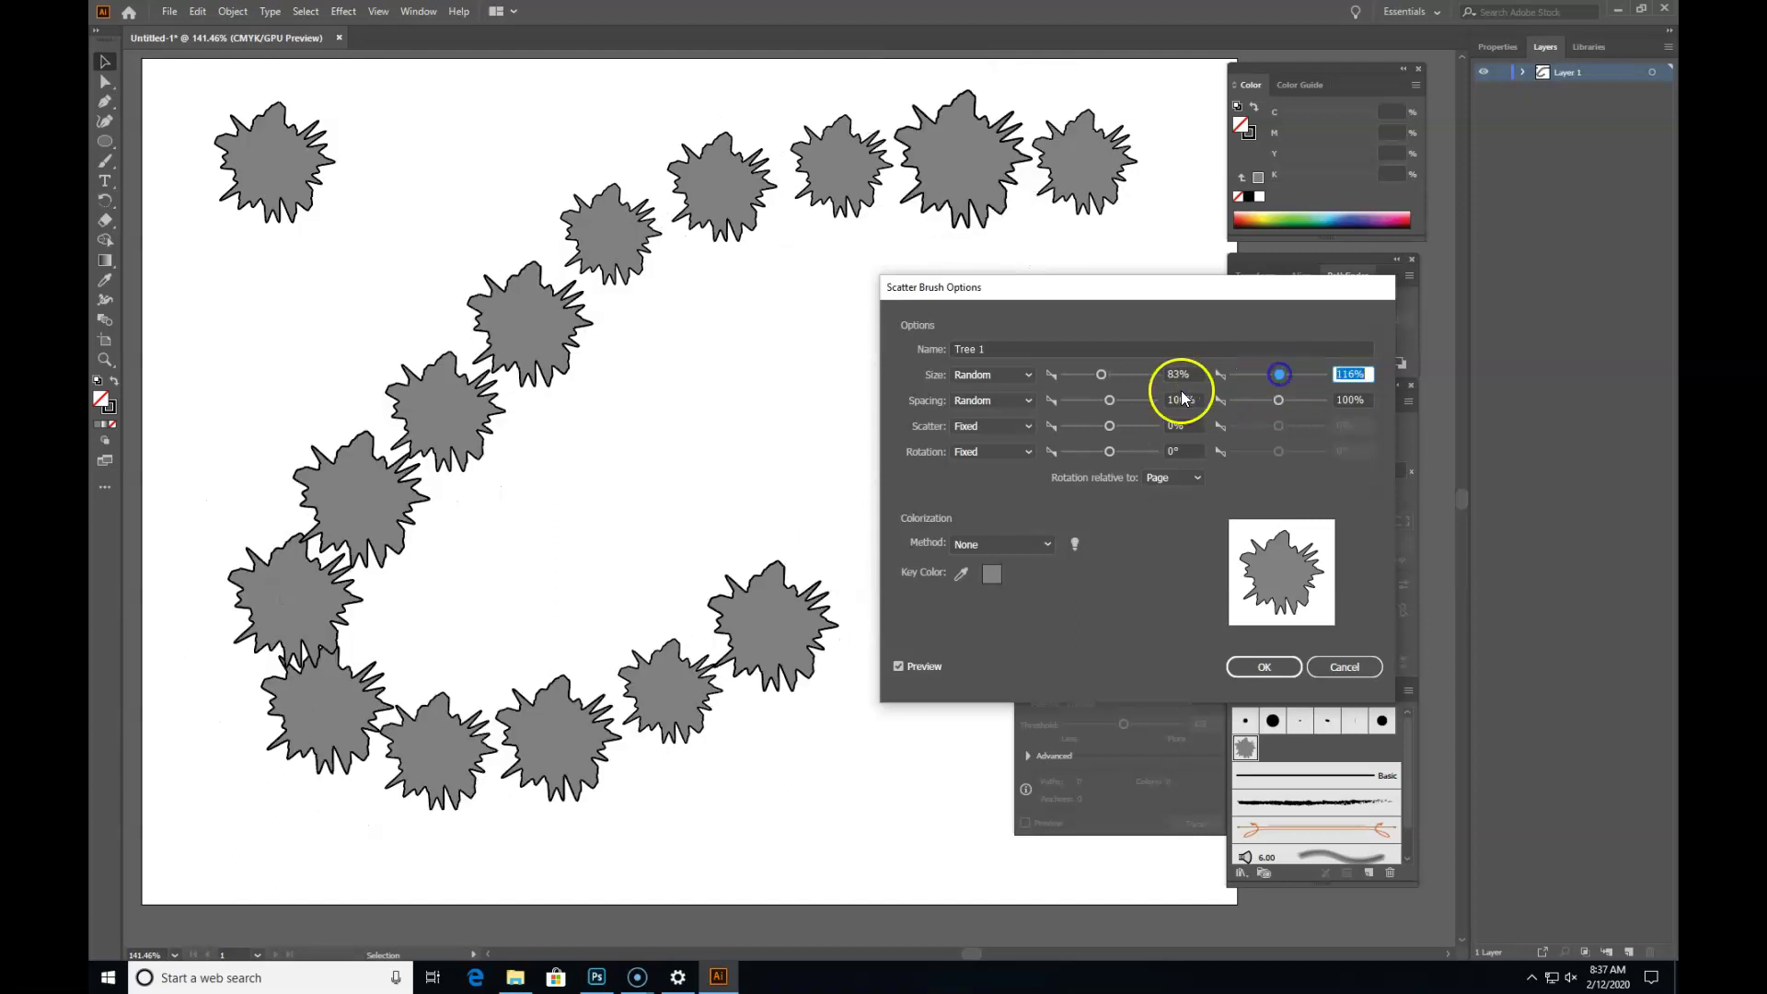
Step: Set the brush's spacing range to 79%–97% and its scatter to Random from -56% to 242%
{"action": "left_click_drag", "start_coordinate": [1125, 403], "coordinate": [1100, 407]}
{"action": "left_click_drag", "start_coordinate": [1279, 404], "coordinate": [1287, 408]}
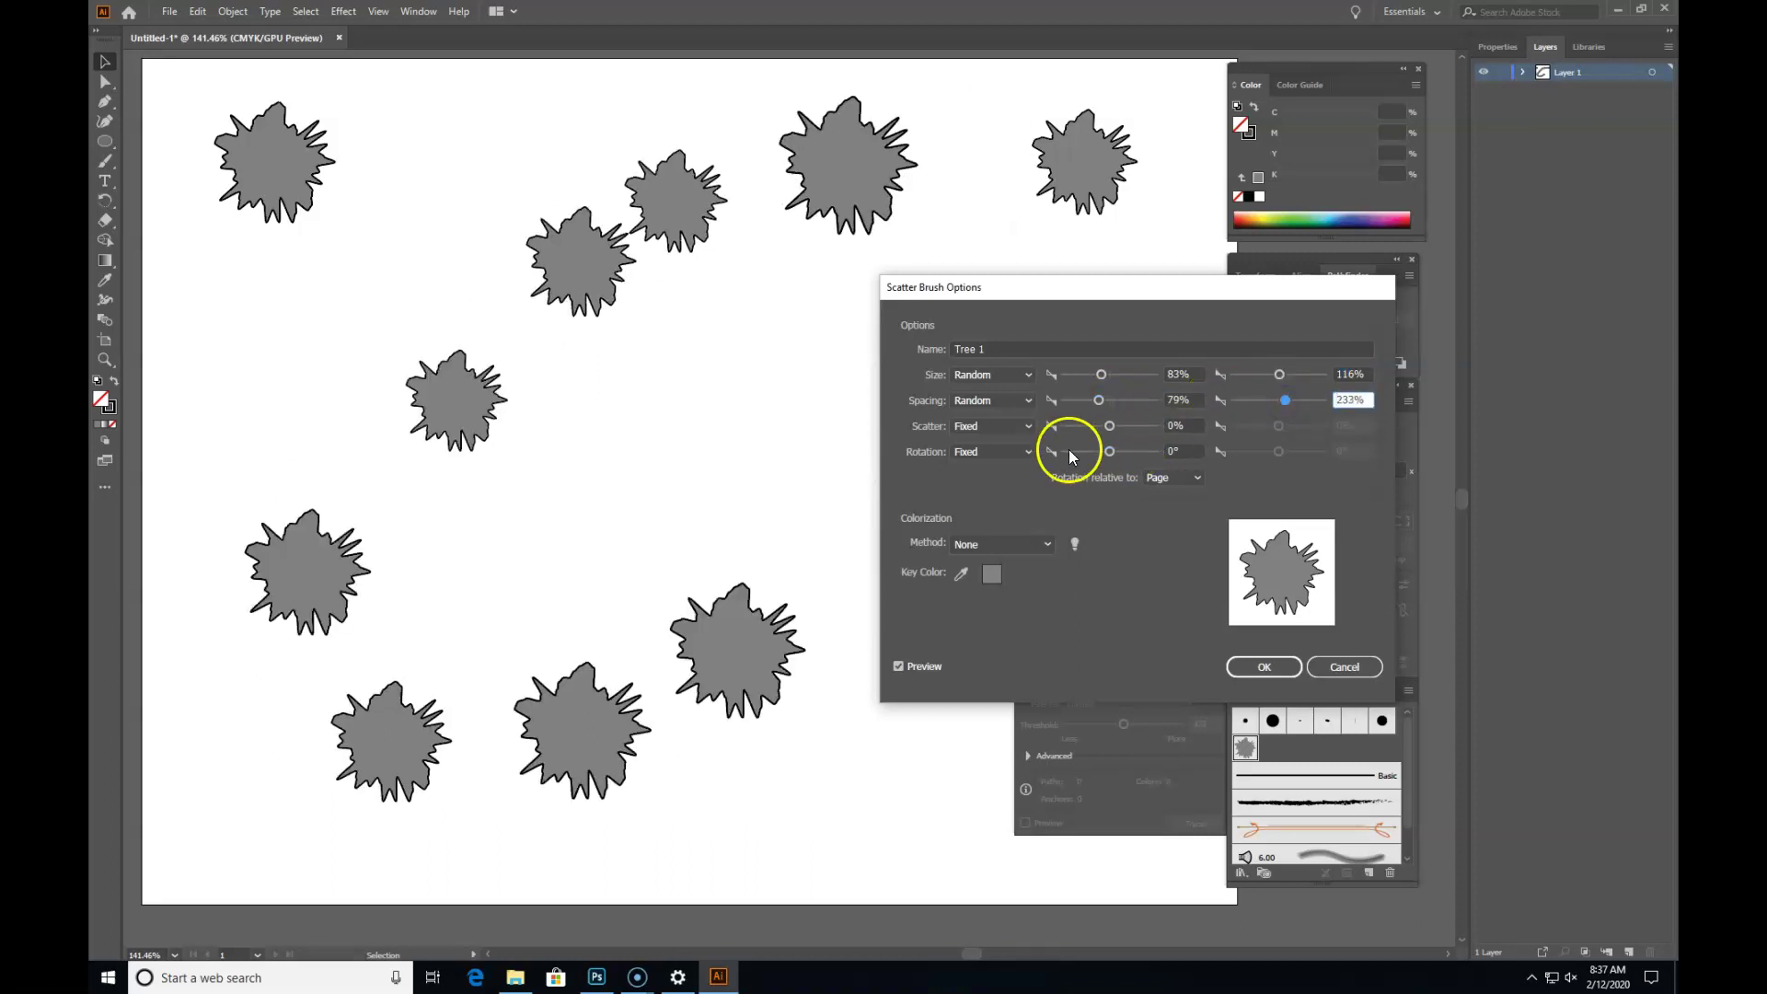
{"action": "left_click", "coordinate": [1029, 429]}
{"action": "left_click", "coordinate": [985, 457]}
{"action": "left_click_drag", "start_coordinate": [1109, 426], "coordinate": [1110, 435]}
{"action": "left_click_drag", "start_coordinate": [1278, 426], "coordinate": [1291, 430]}
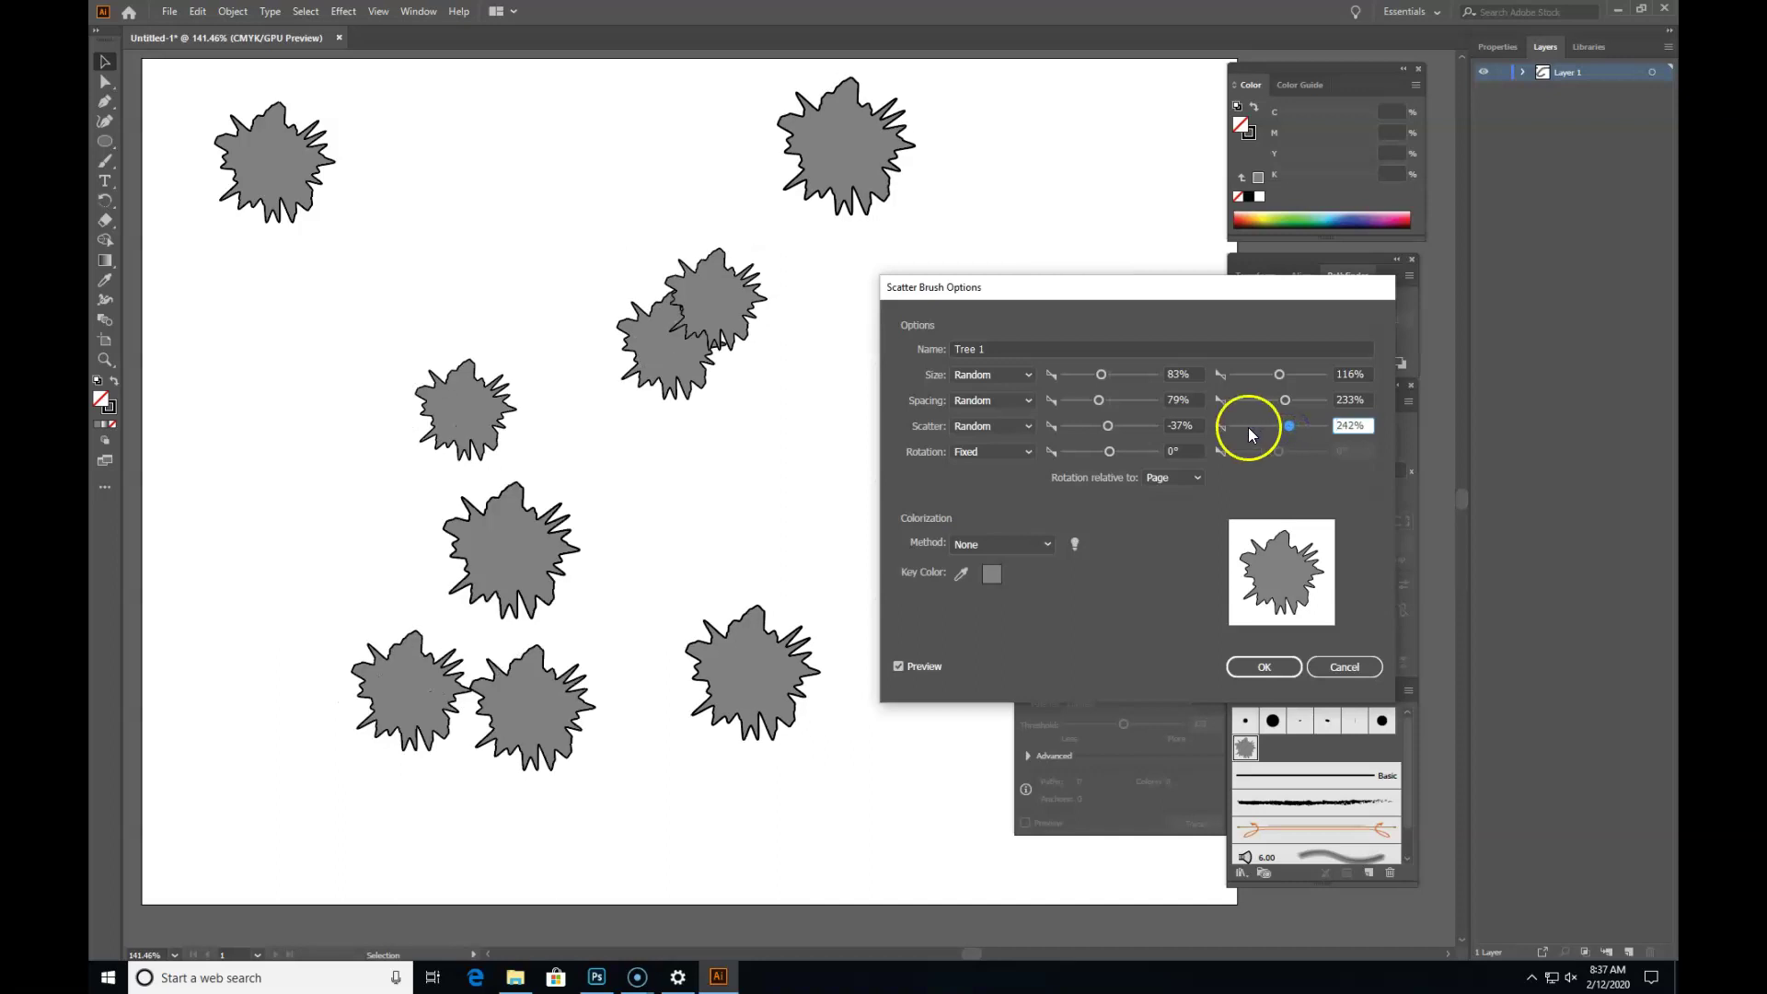
{"action": "left_click_drag", "start_coordinate": [1109, 429], "coordinate": [1111, 435]}
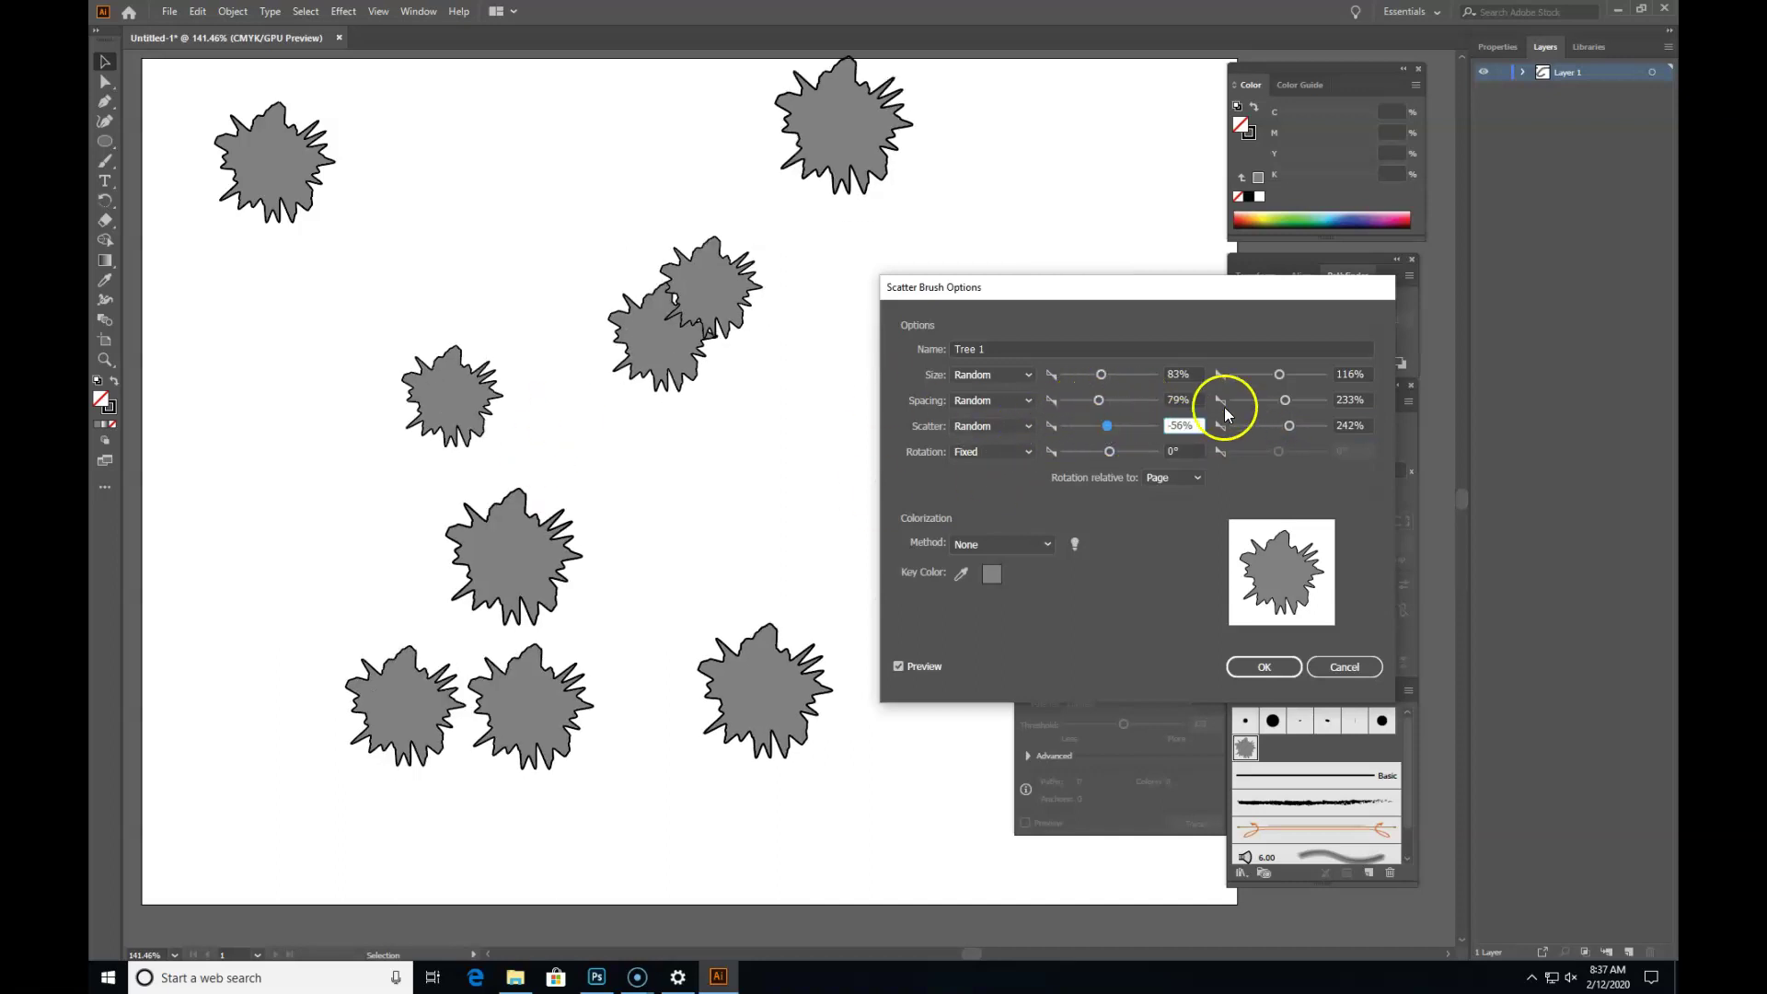
{"action": "left_click_drag", "start_coordinate": [1284, 407], "coordinate": [1276, 401]}
Step: Set the brush's rotation to Random, ranging from -96° to 87°
{"action": "left_click", "coordinate": [1012, 452]}
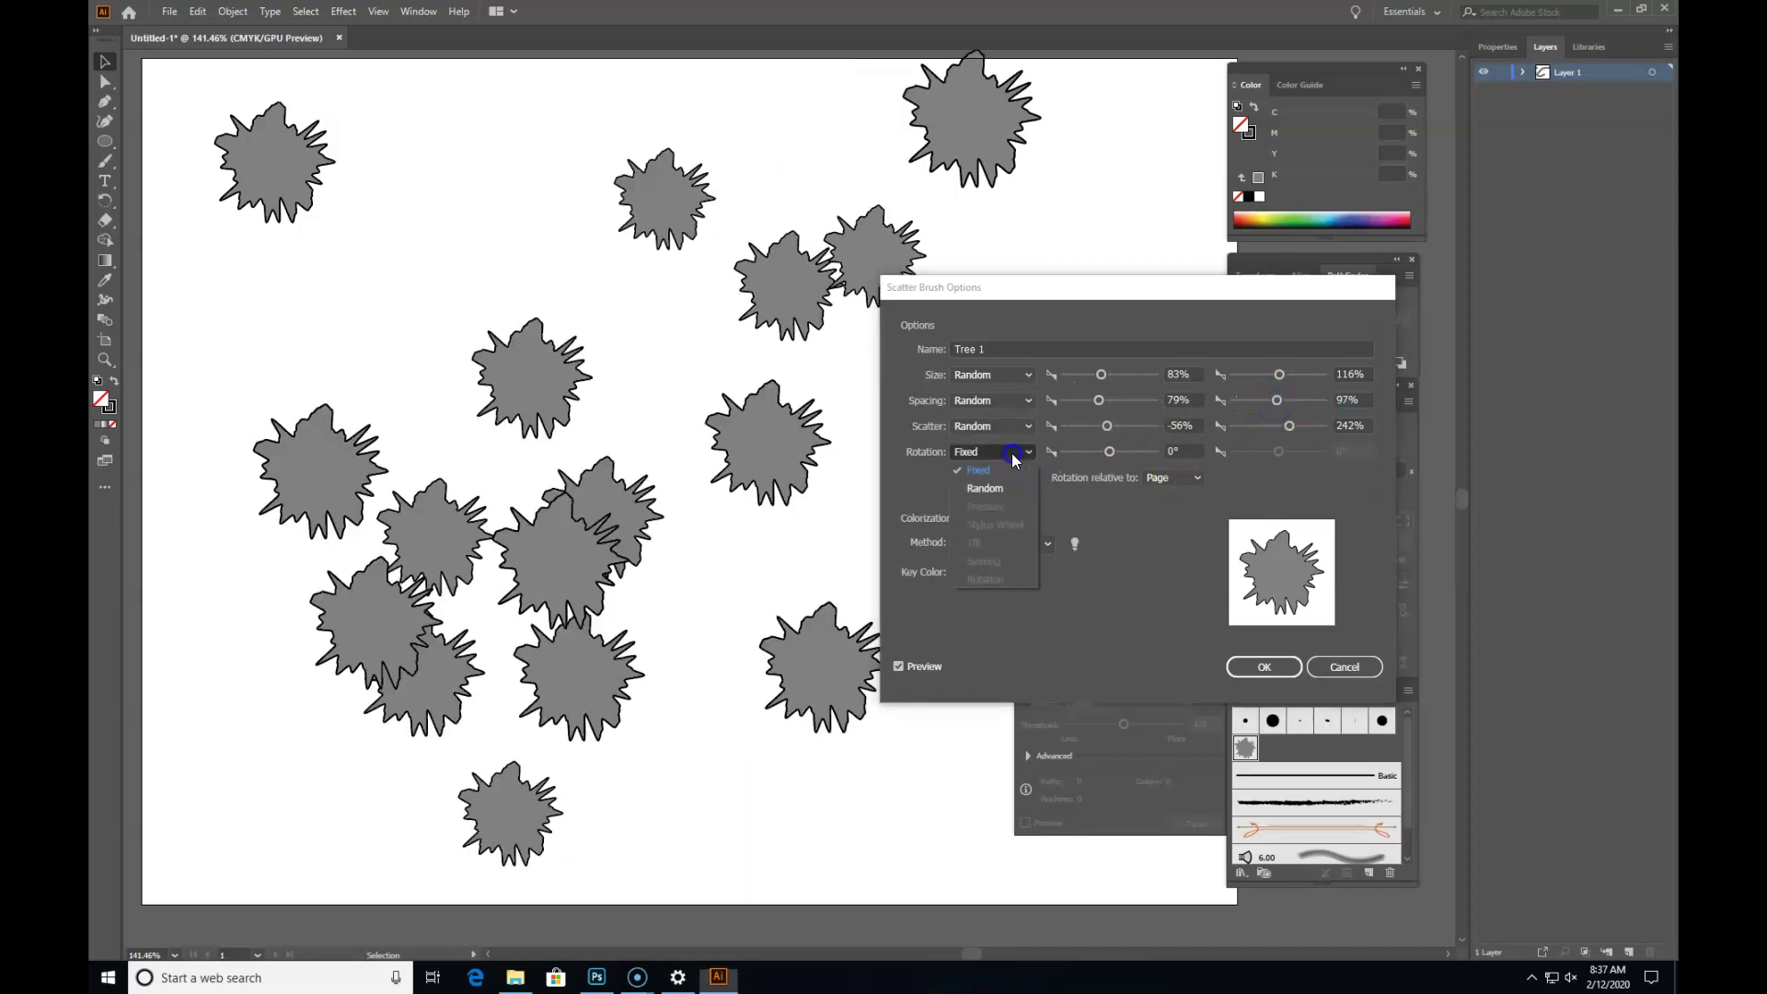
{"action": "left_click", "coordinate": [1009, 492]}
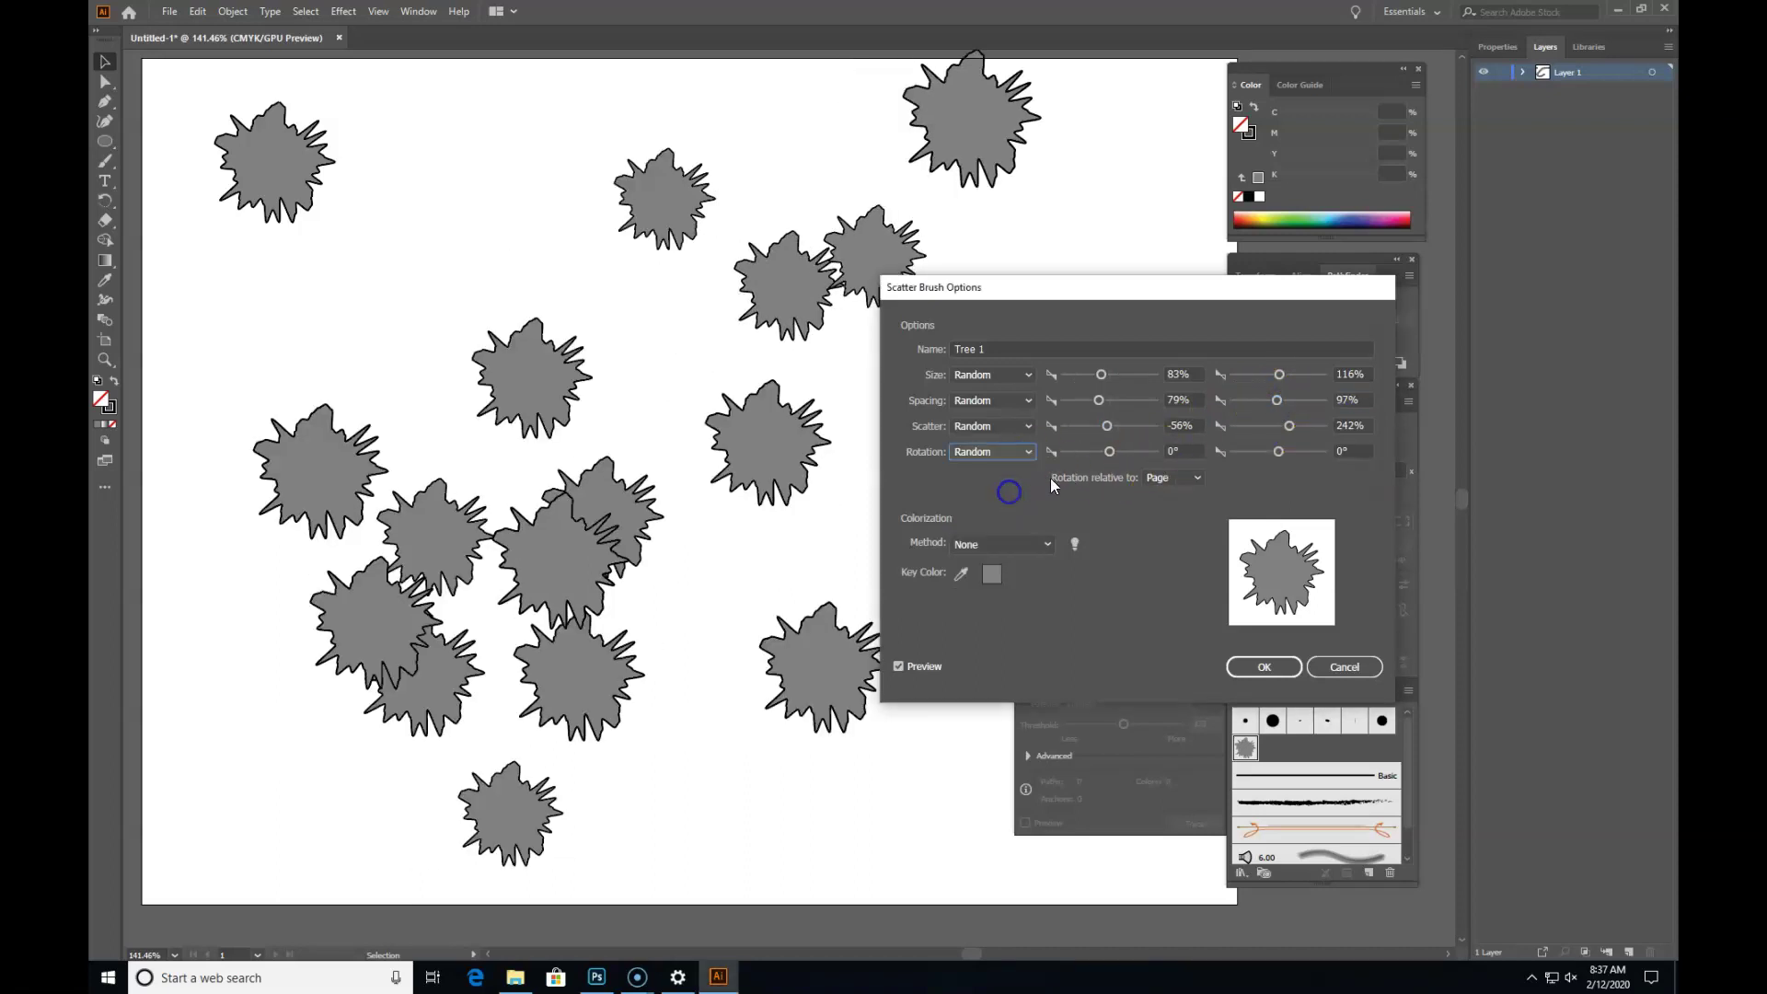
{"action": "left_click", "coordinate": [1280, 451]}
{"action": "left_click_drag", "start_coordinate": [1289, 457], "coordinate": [1302, 455]}
{"action": "left_click_drag", "start_coordinate": [1120, 451], "coordinate": [1093, 454]}
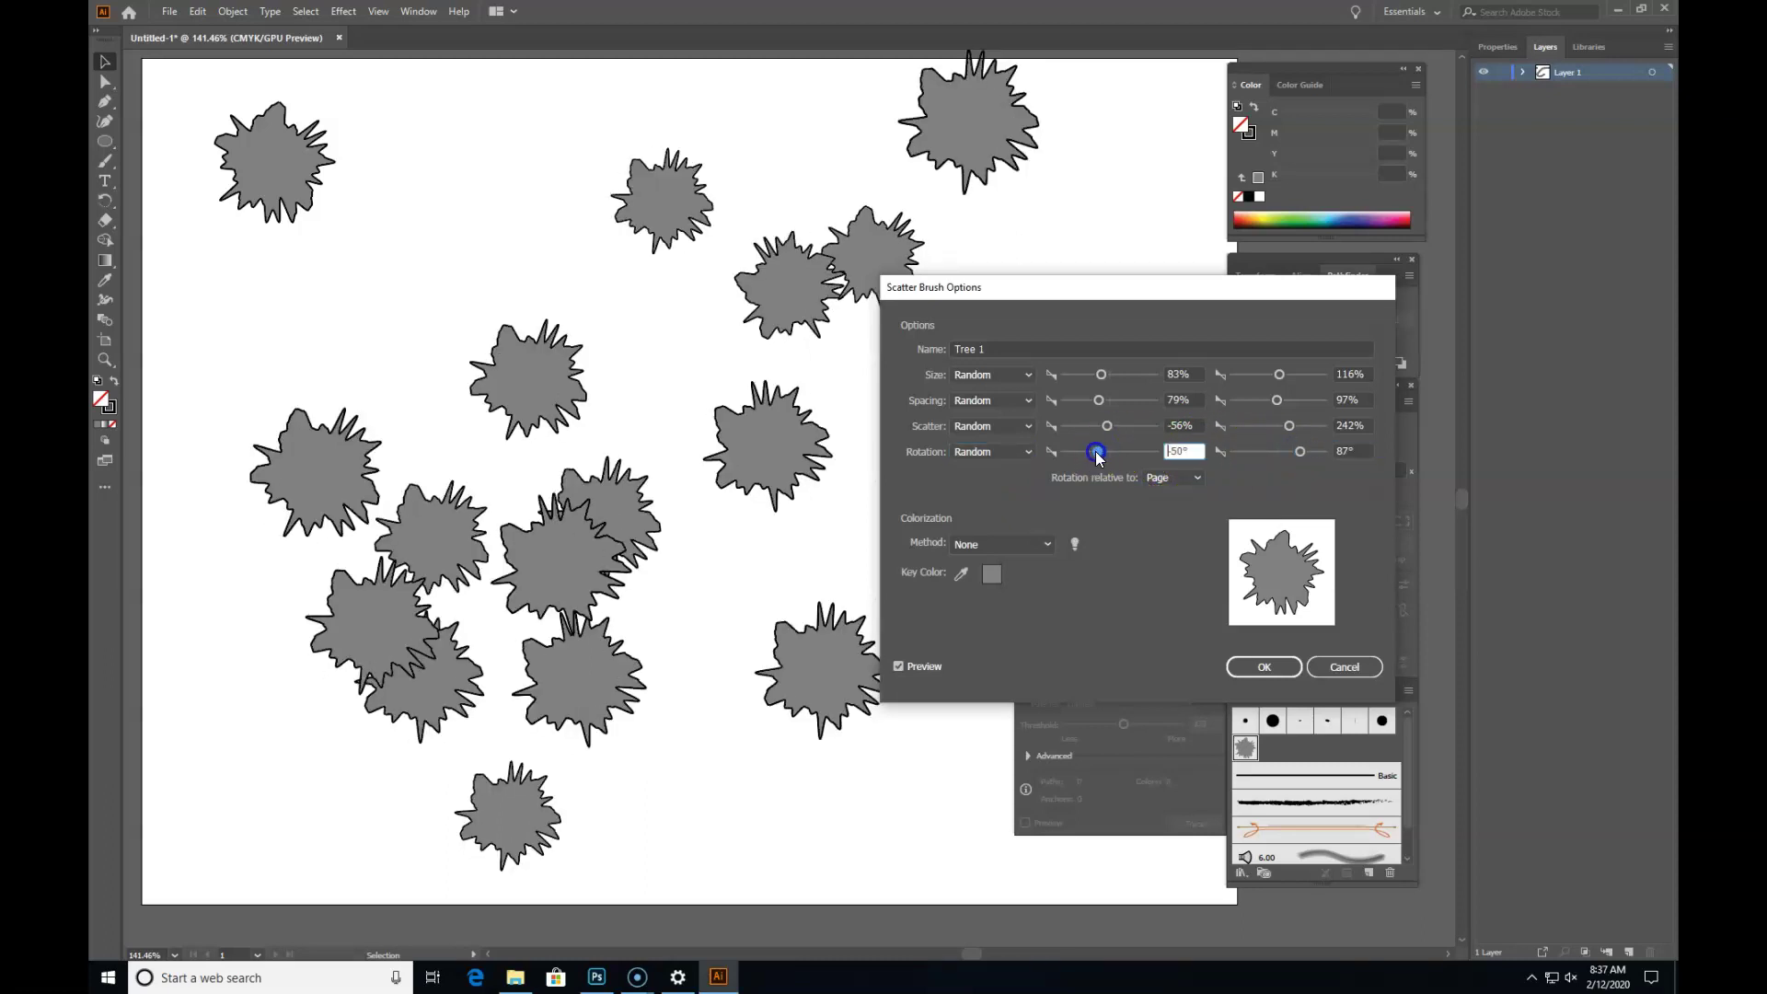
{"action": "left_click_drag", "start_coordinate": [1087, 455], "coordinate": [1091, 457]}
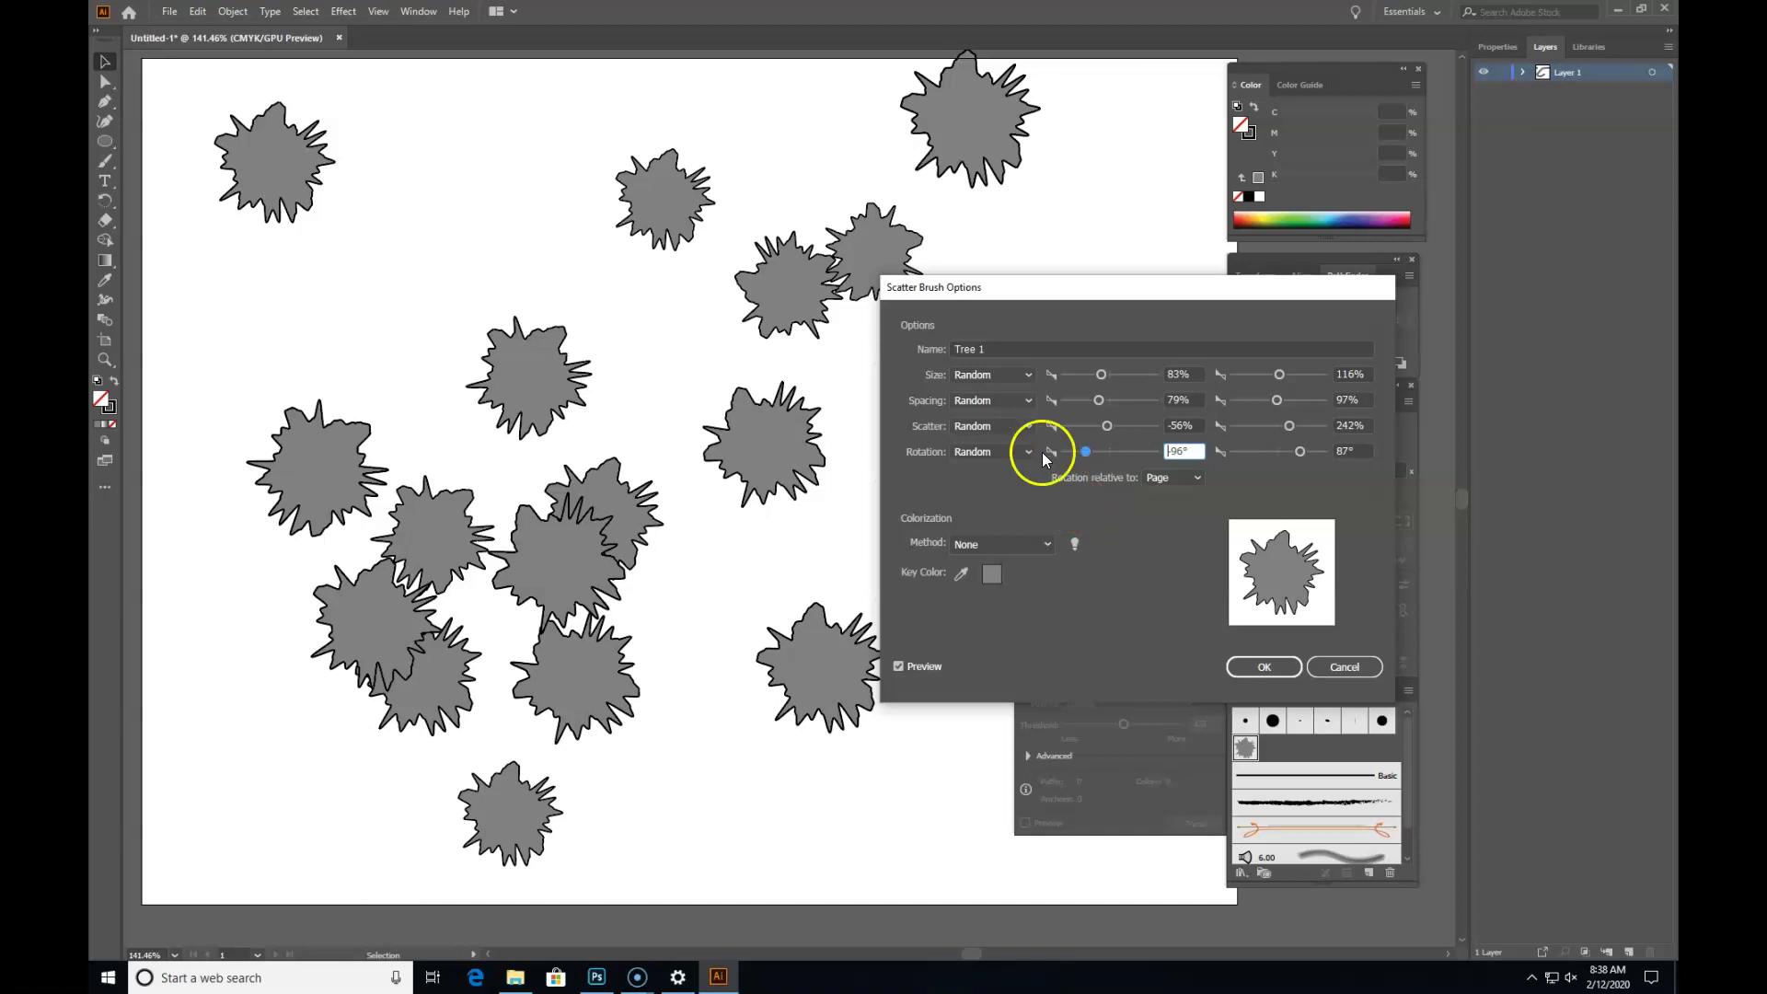
Step: Try rotation relative to Path, return it to Page, and keep spacing and scatter on Random
{"action": "left_click", "coordinate": [1012, 400]}
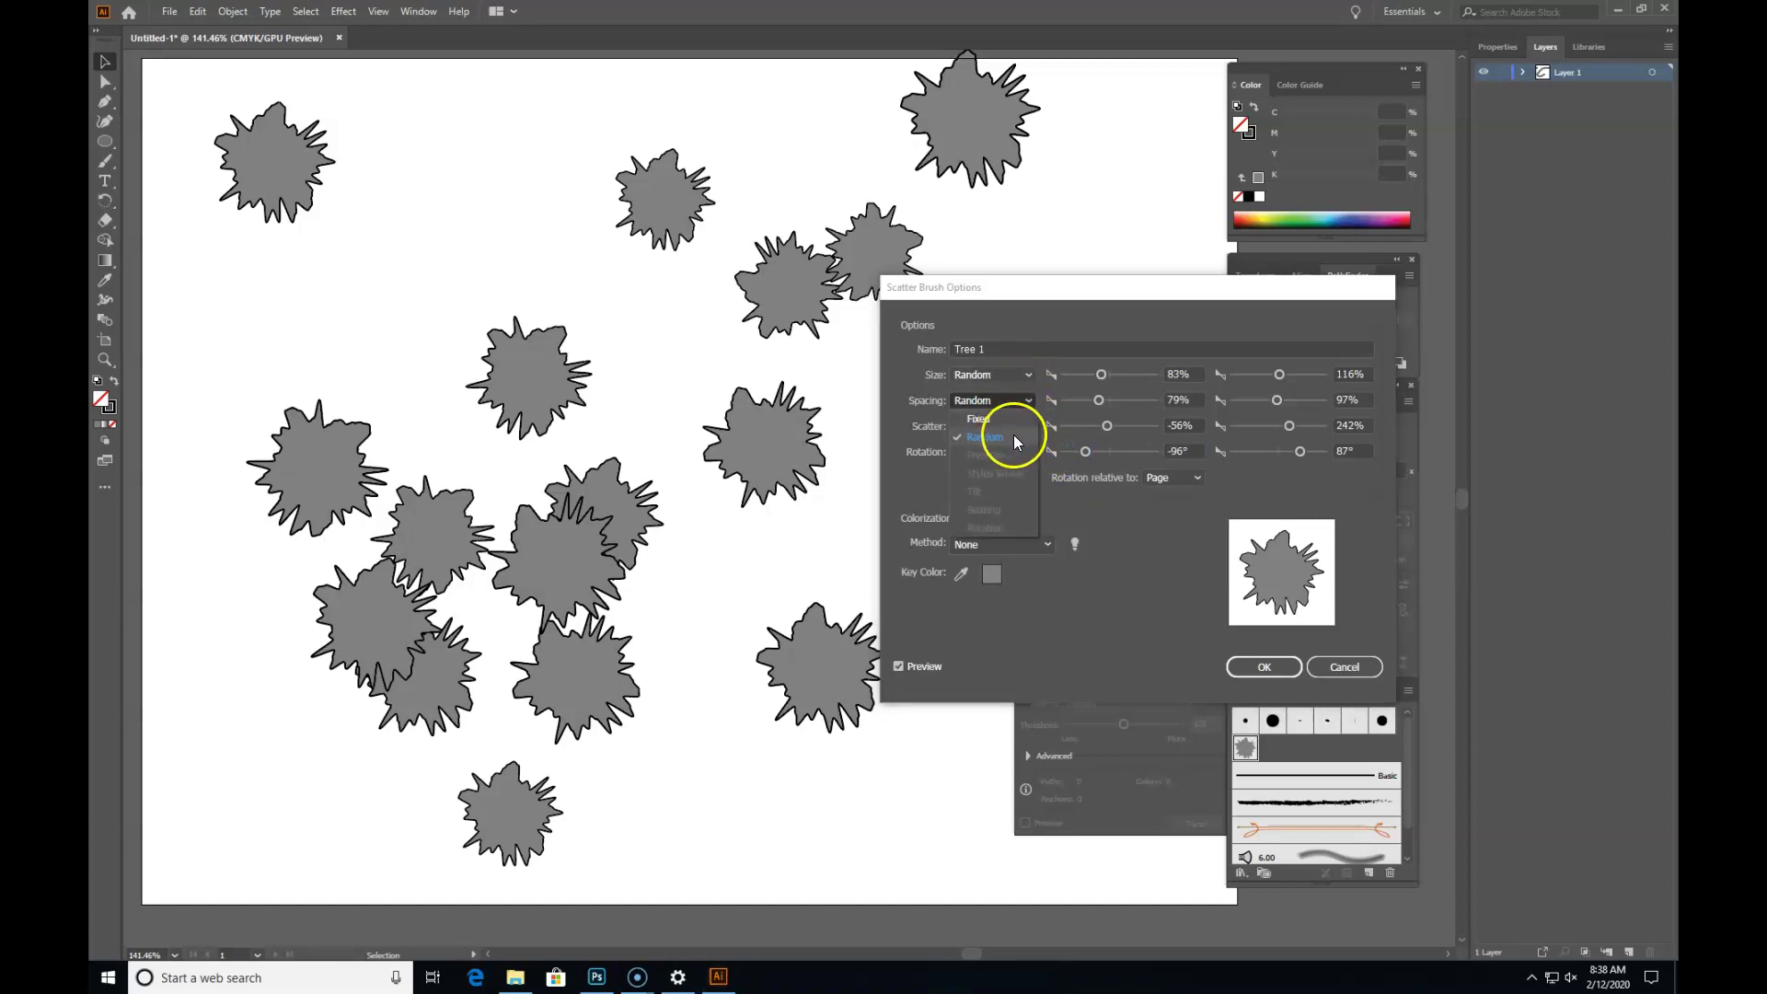
{"action": "left_click", "coordinate": [1002, 402]}
{"action": "left_click", "coordinate": [1013, 427]}
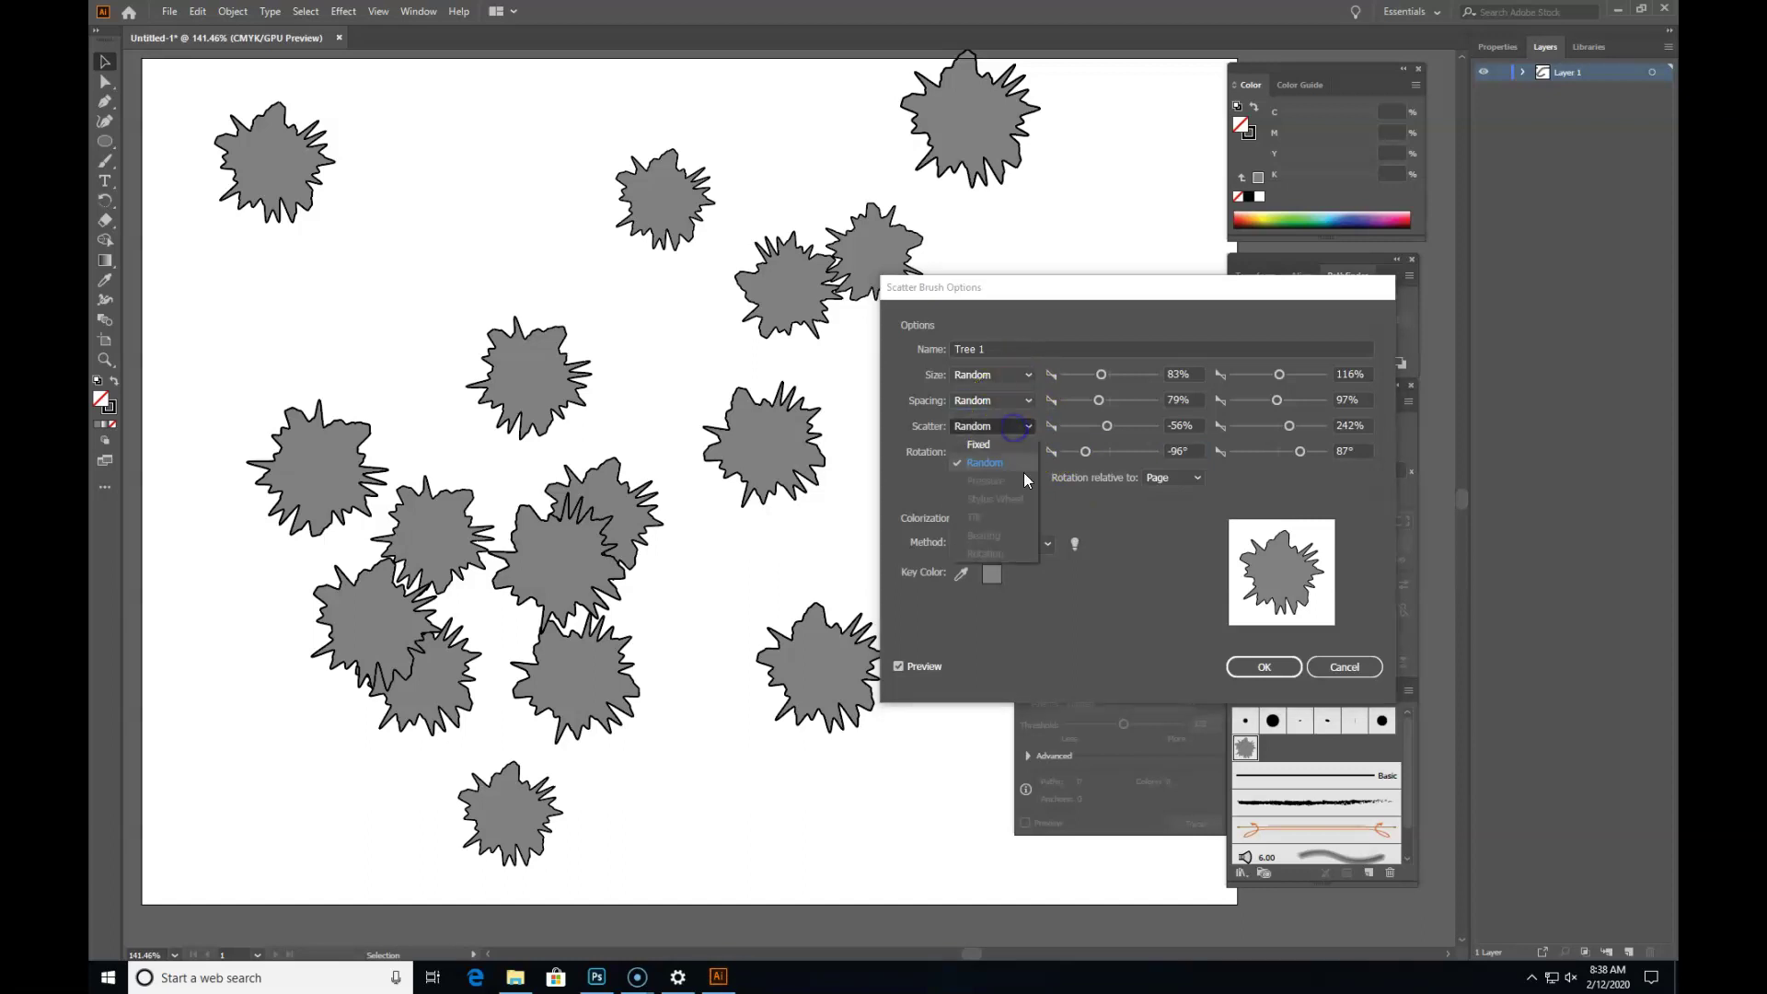
{"action": "left_click", "coordinate": [1016, 470]}
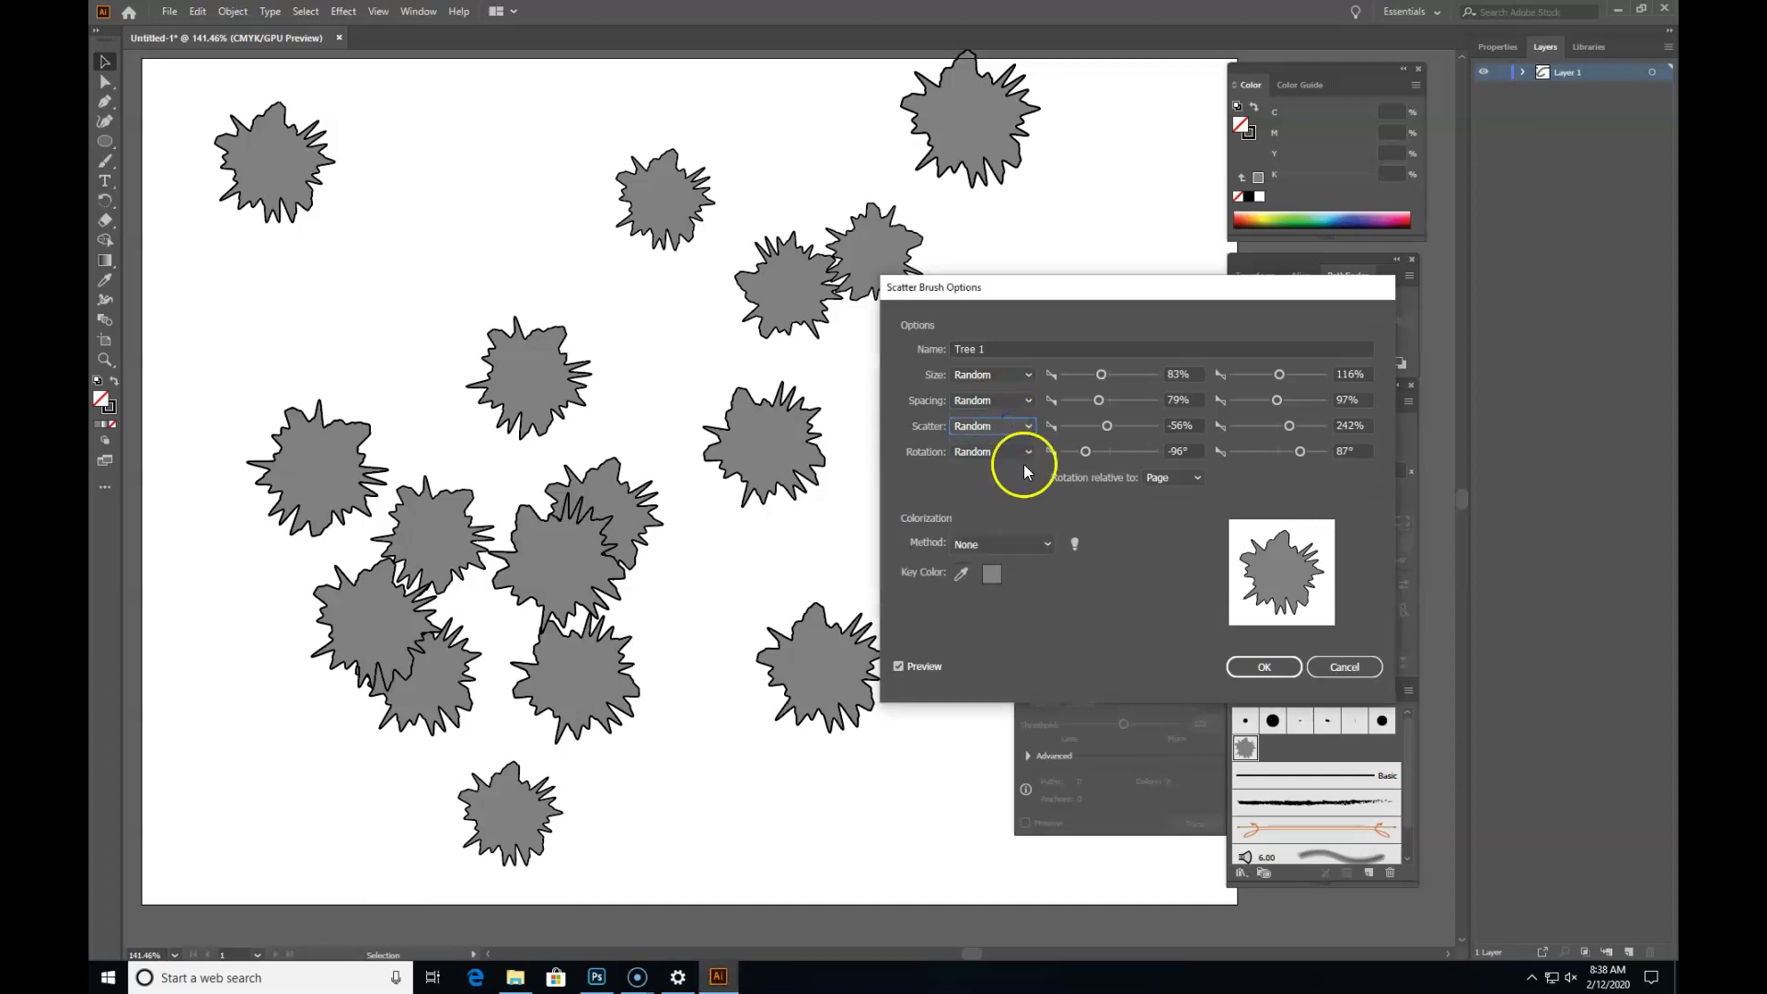
{"action": "left_click", "coordinate": [1167, 481]}
{"action": "left_click", "coordinate": [1180, 507]}
{"action": "left_click", "coordinate": [1169, 477]}
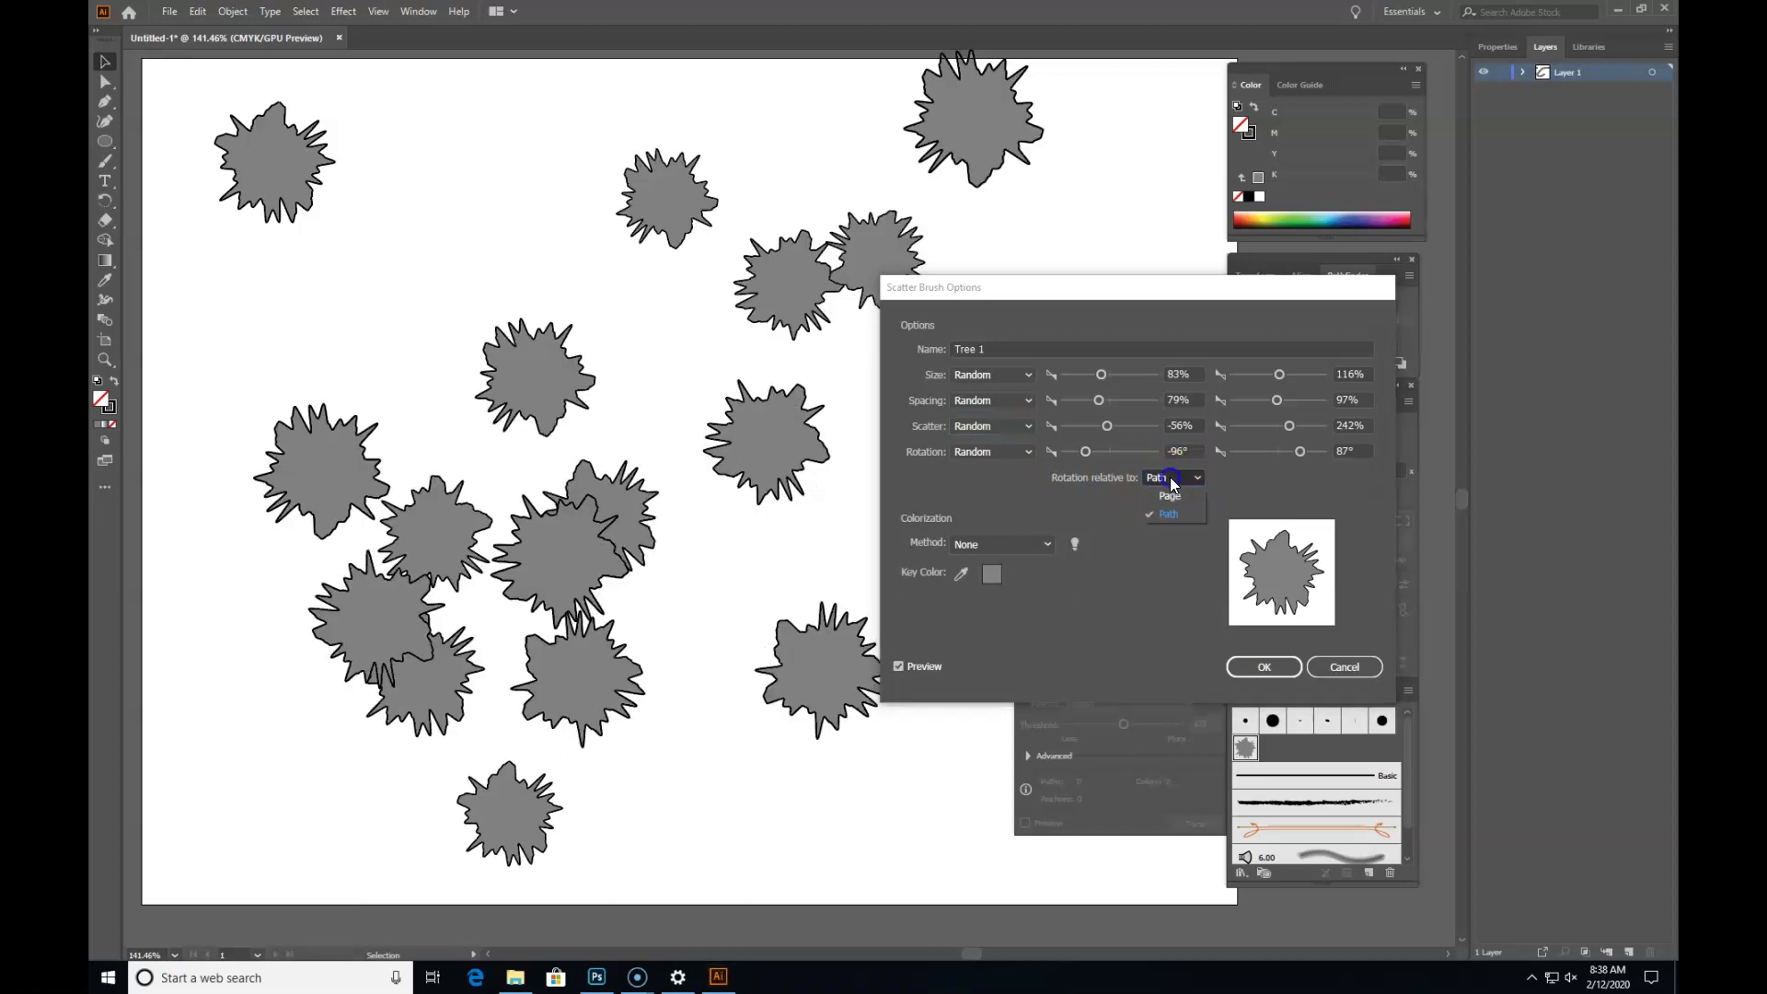
{"action": "left_click", "coordinate": [1171, 496]}
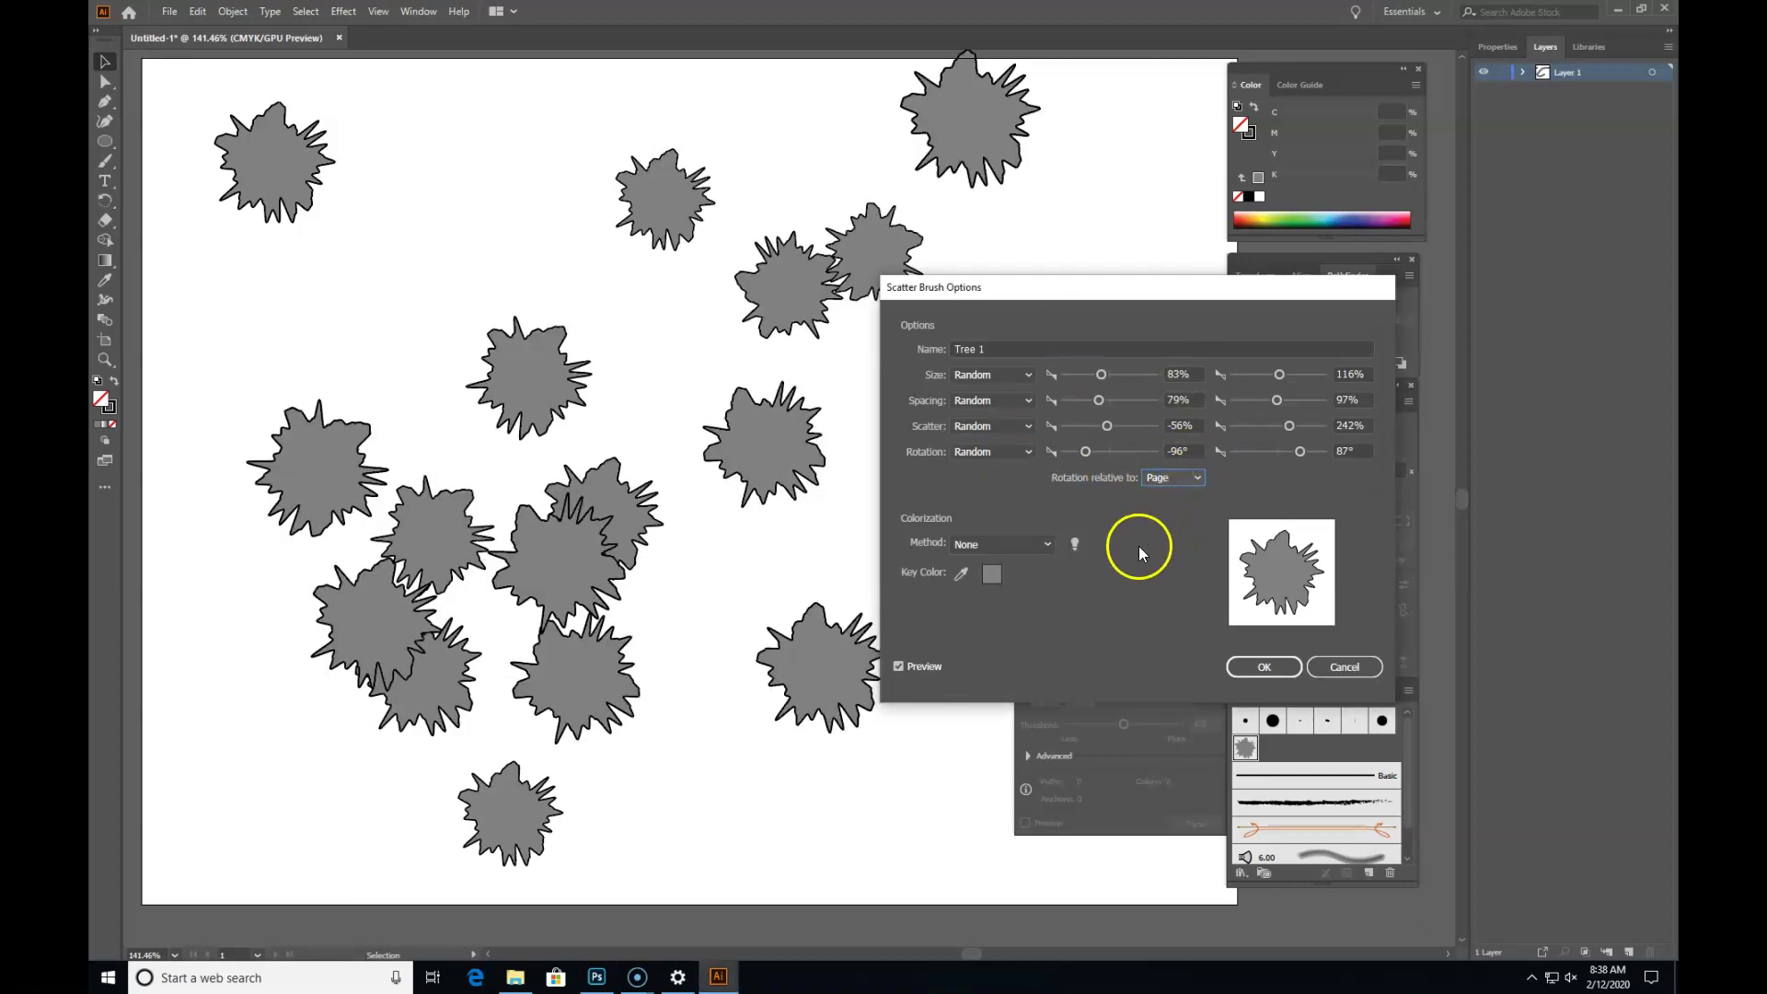
Step: Set the brush's colorization method to Hue Shift and apply the edited brush options to the existing strokes
{"action": "left_click", "coordinate": [1039, 543]}
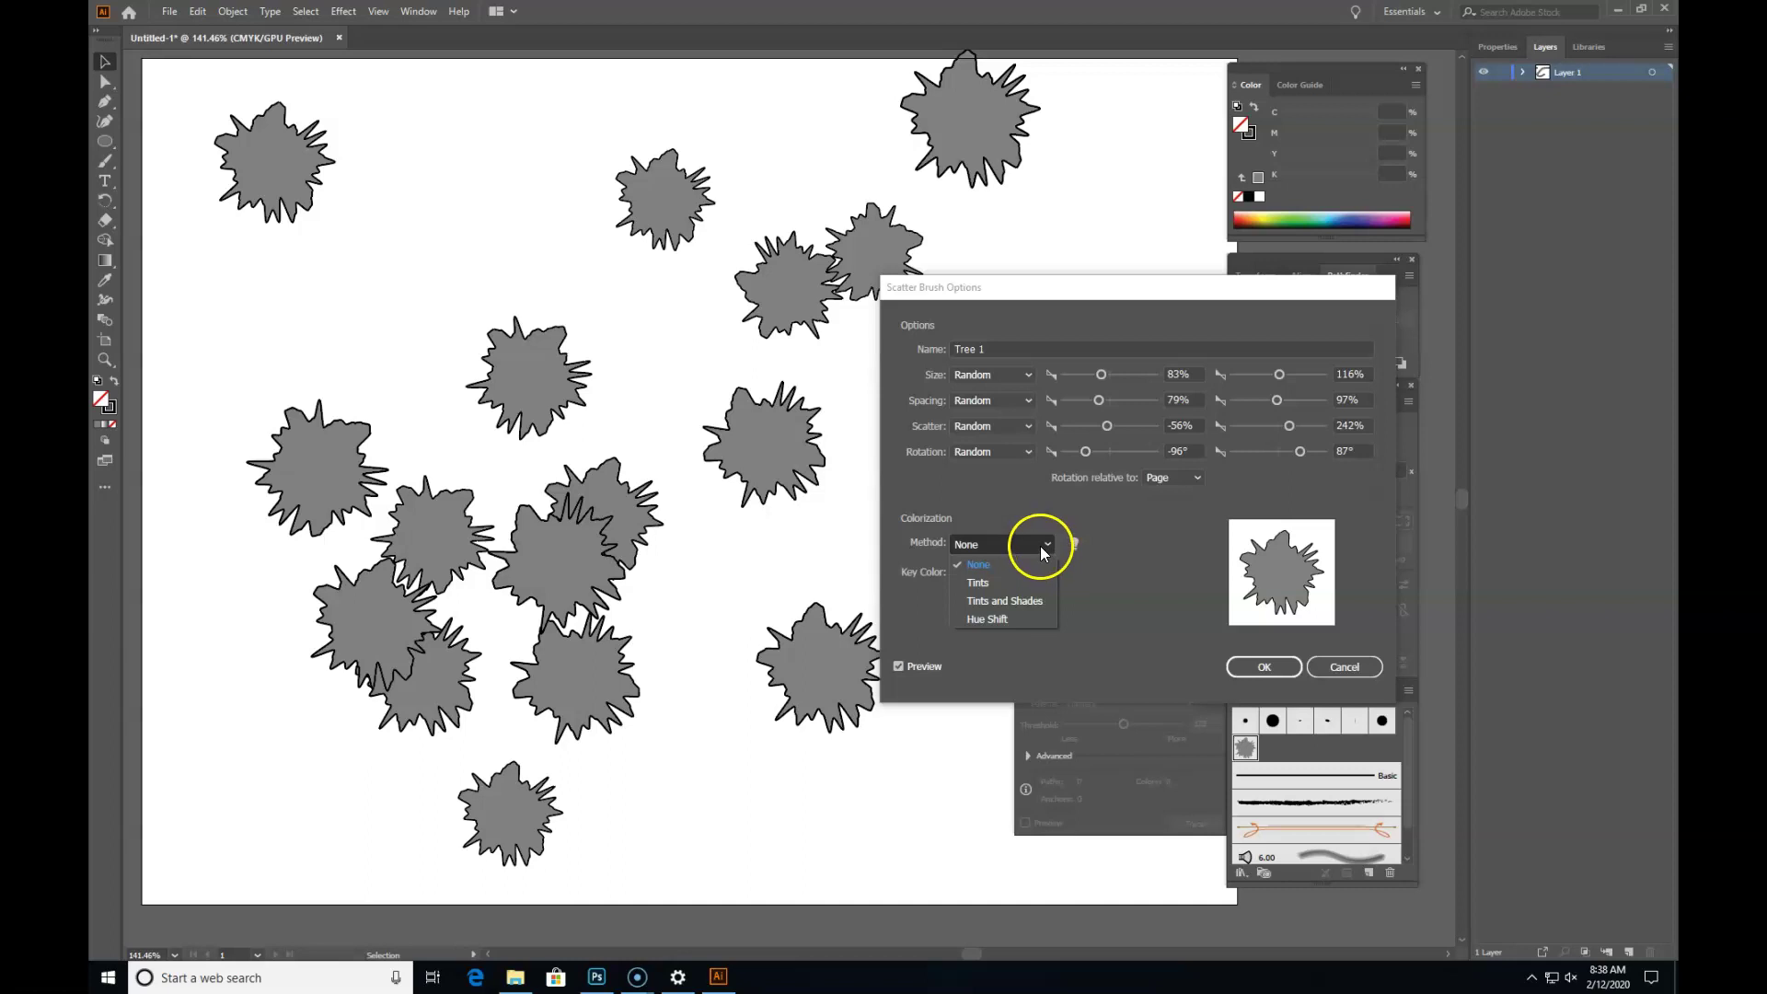
{"action": "left_click", "coordinate": [1033, 620]}
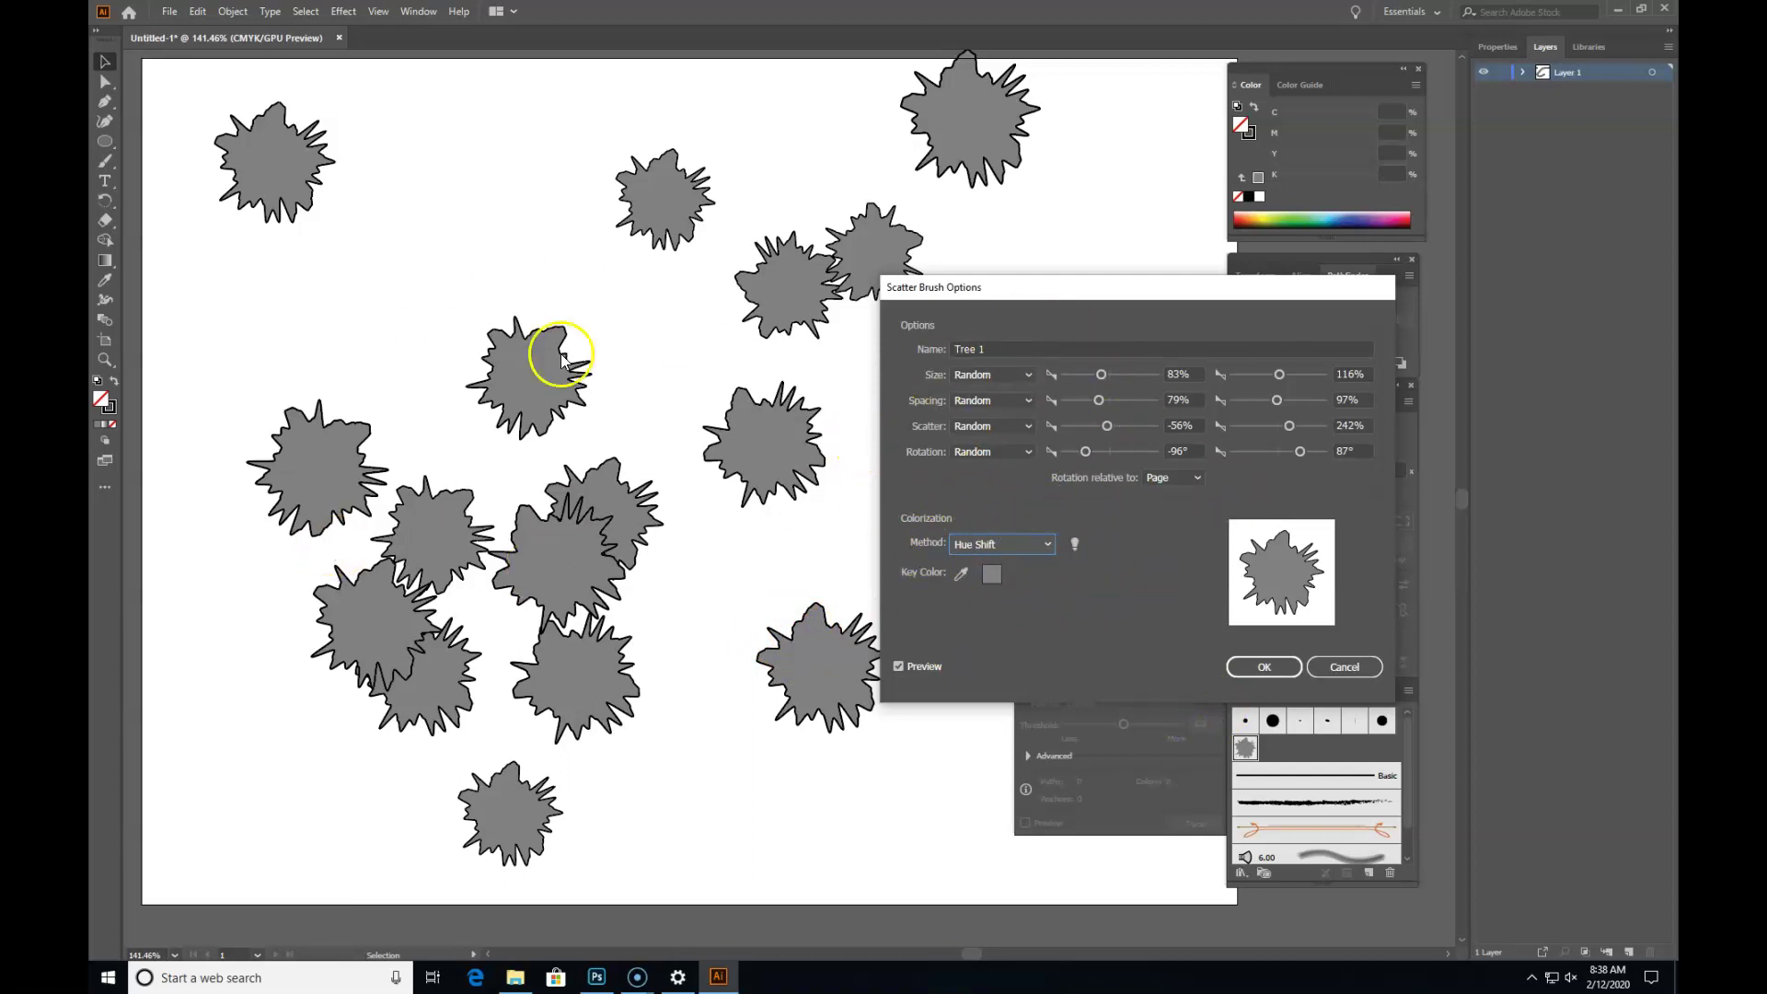
{"action": "left_click", "coordinate": [1272, 668]}
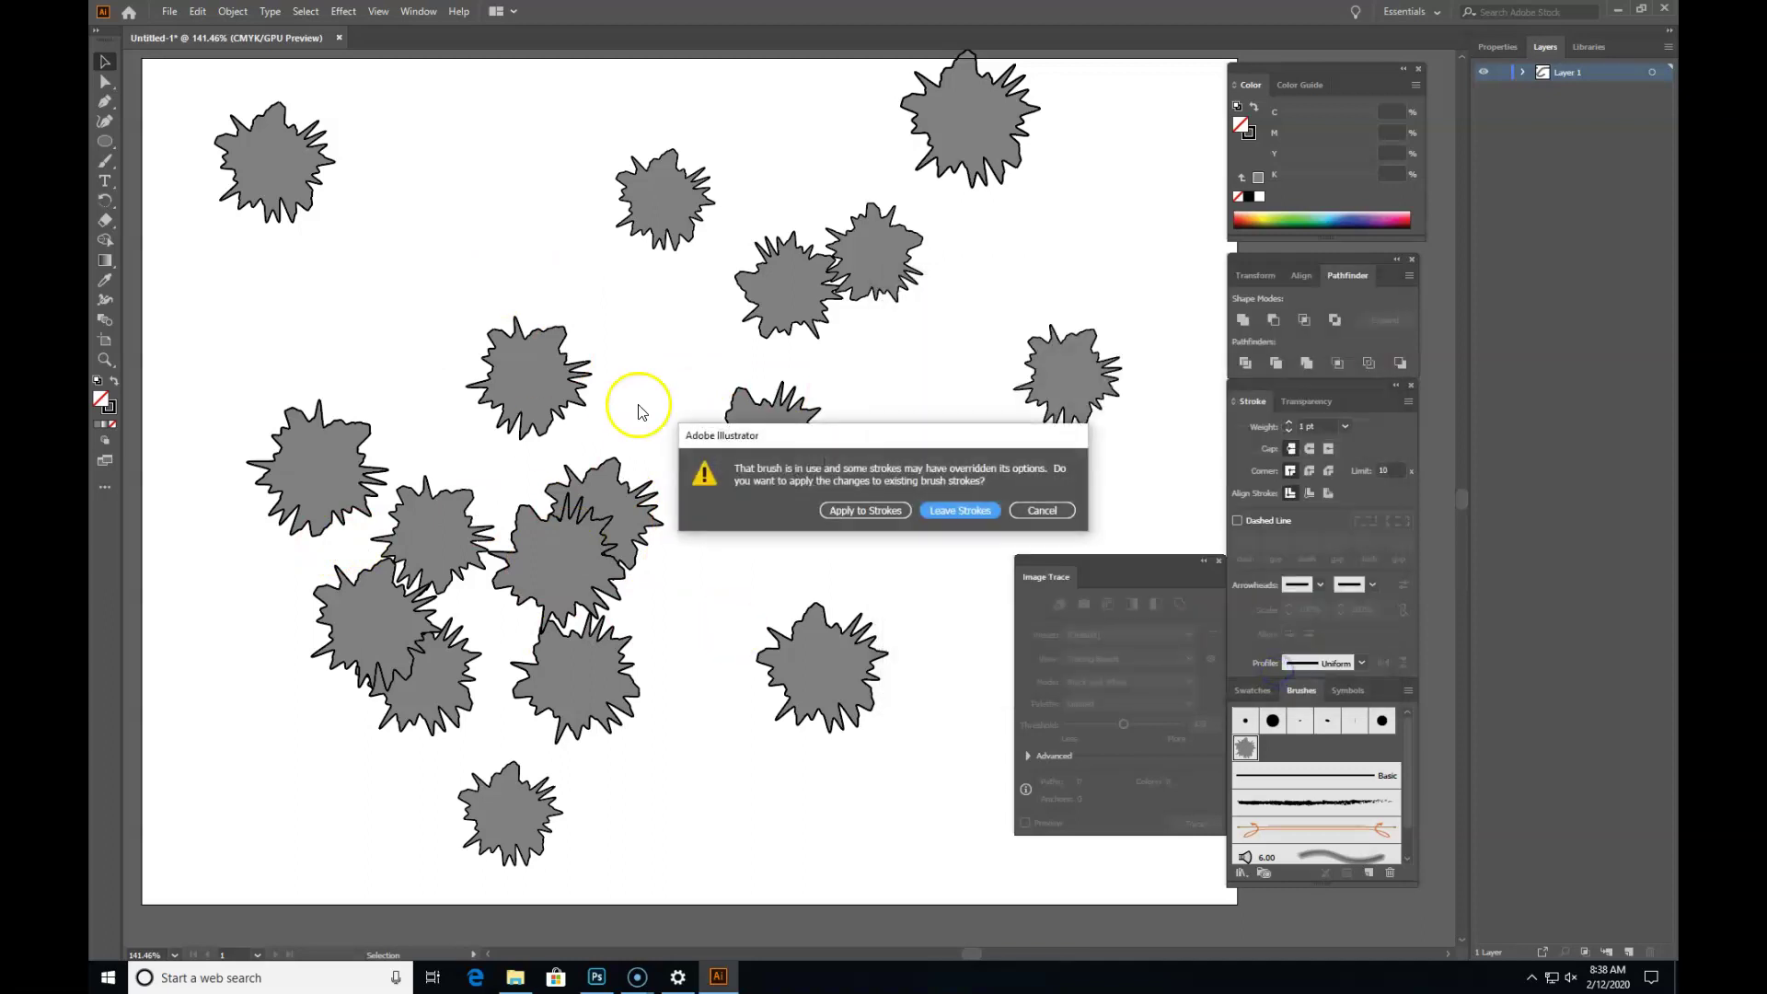
{"action": "left_click_drag", "start_coordinate": [781, 445], "coordinate": [711, 400]}
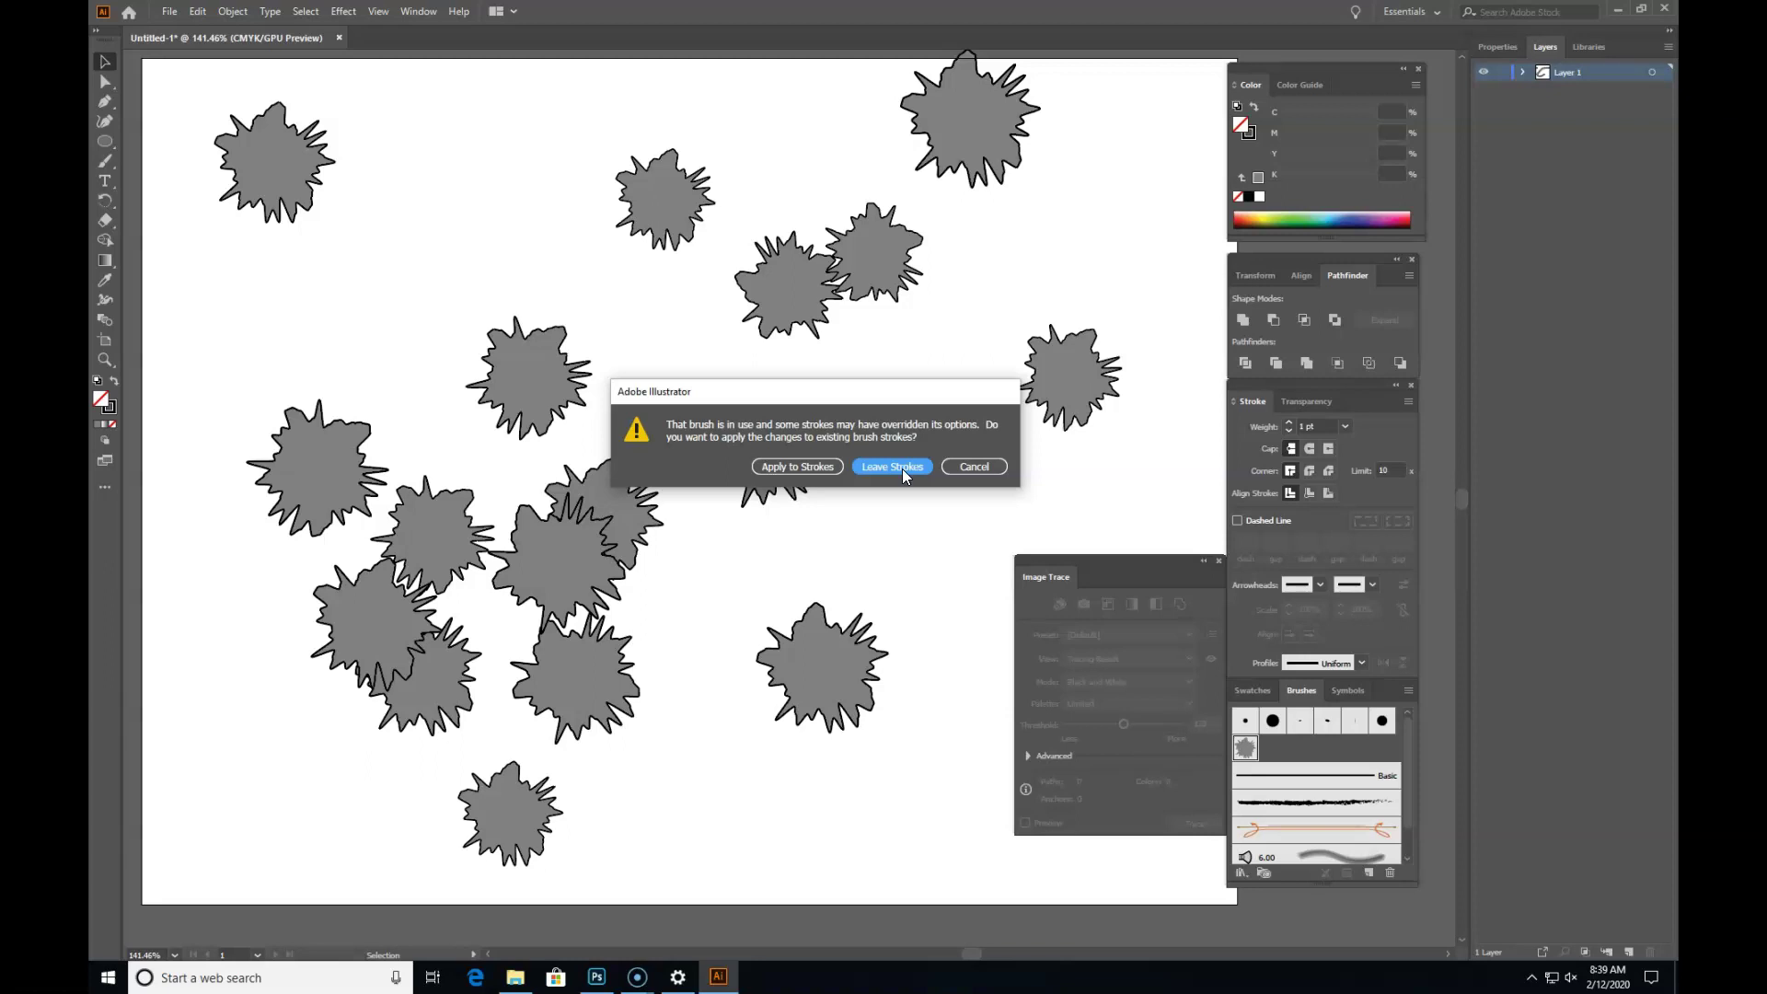
{"action": "left_click", "coordinate": [836, 473]}
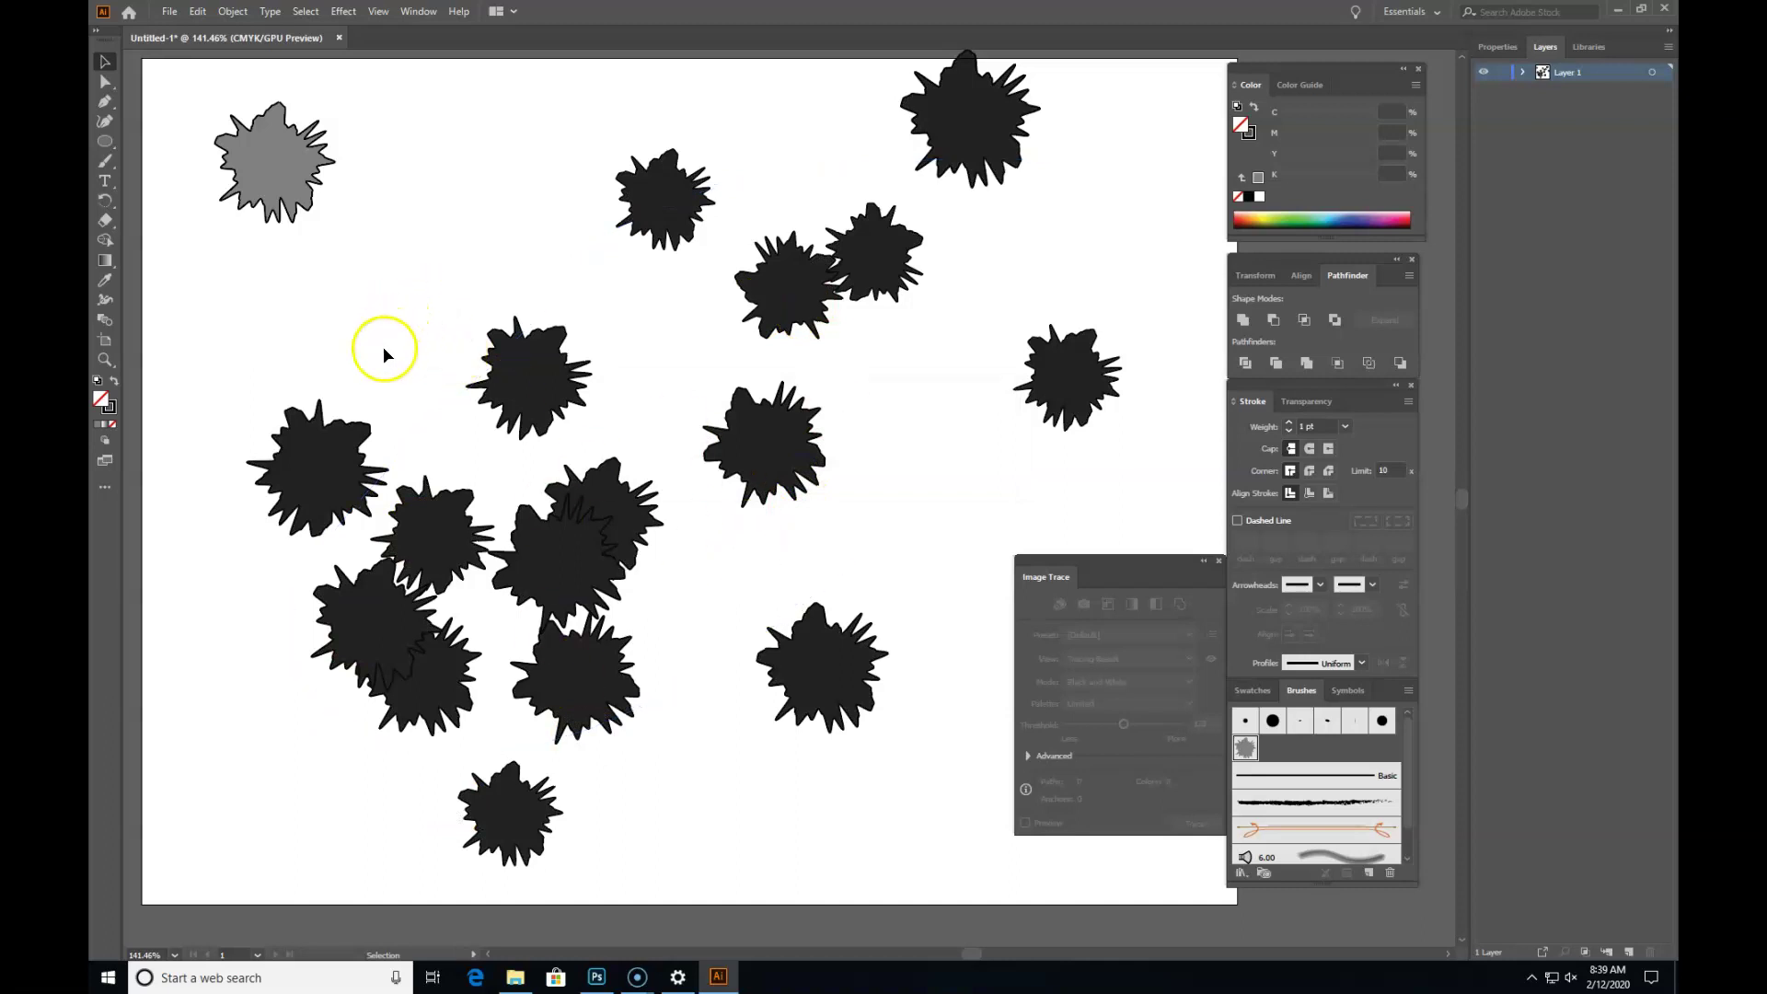
Step: Try adding cyan, magenta and yellow to the black stroke color while no artwork is selected
{"action": "left_click", "coordinate": [109, 409]}
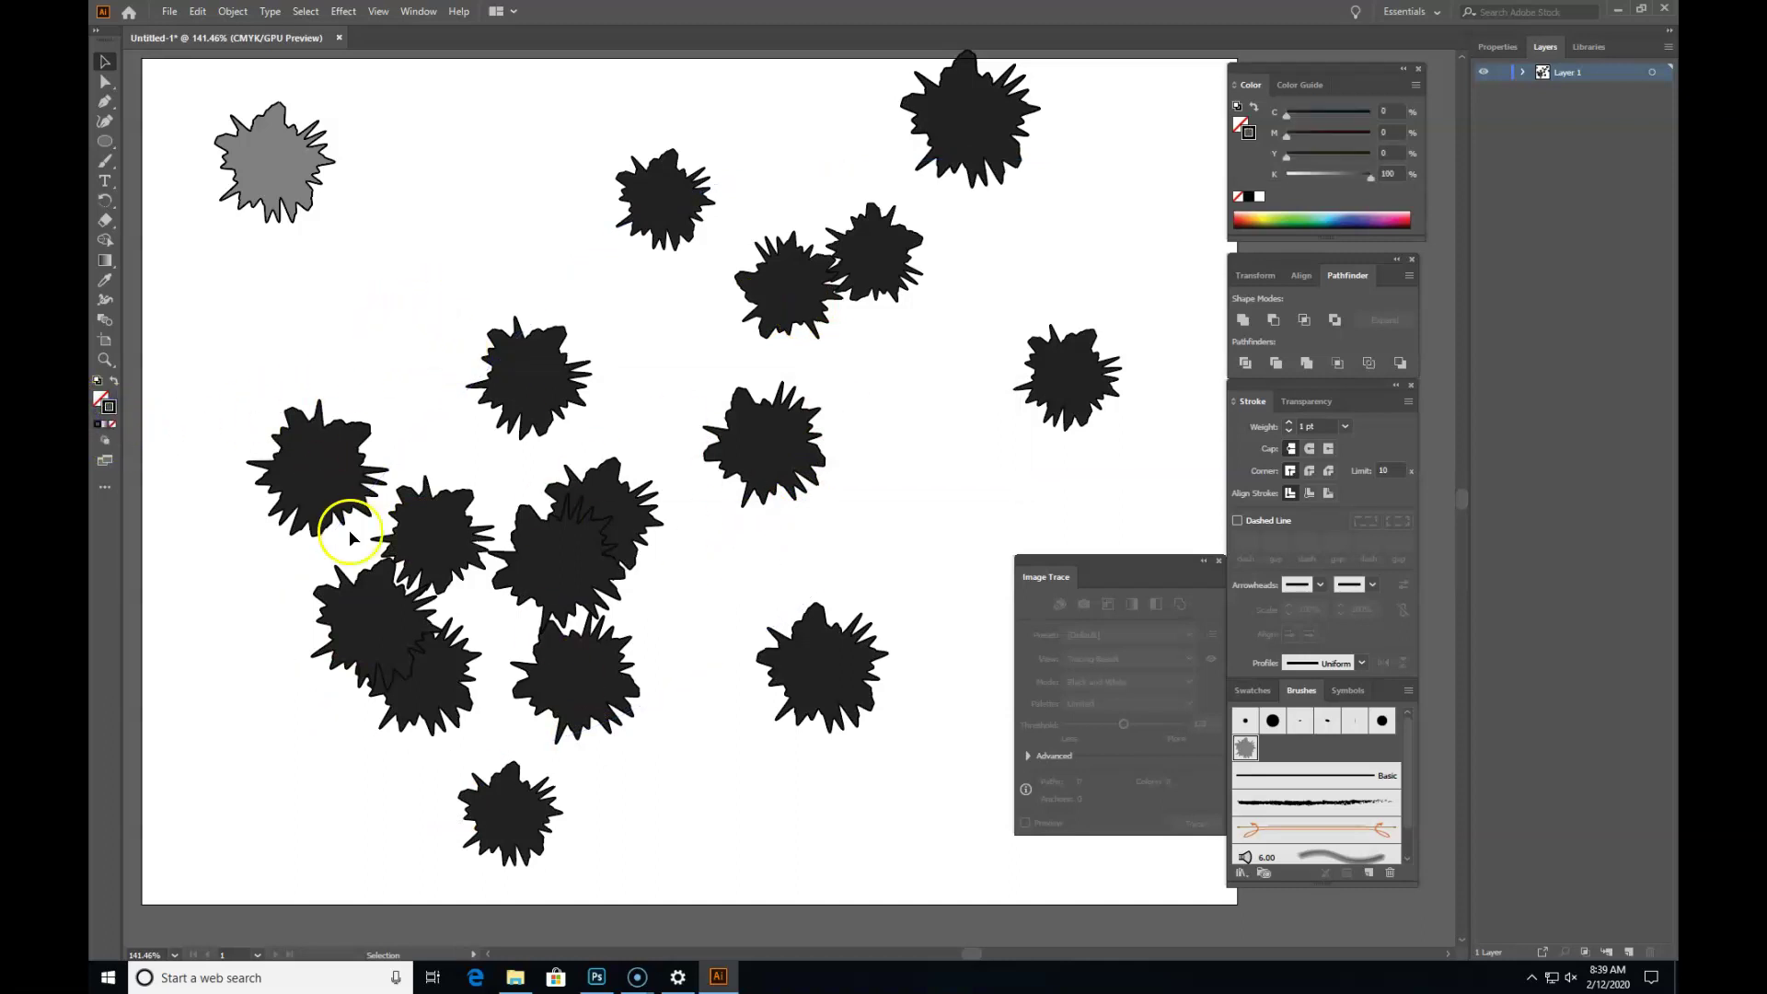
{"action": "left_click_drag", "start_coordinate": [1309, 155], "coordinate": [1333, 153]}
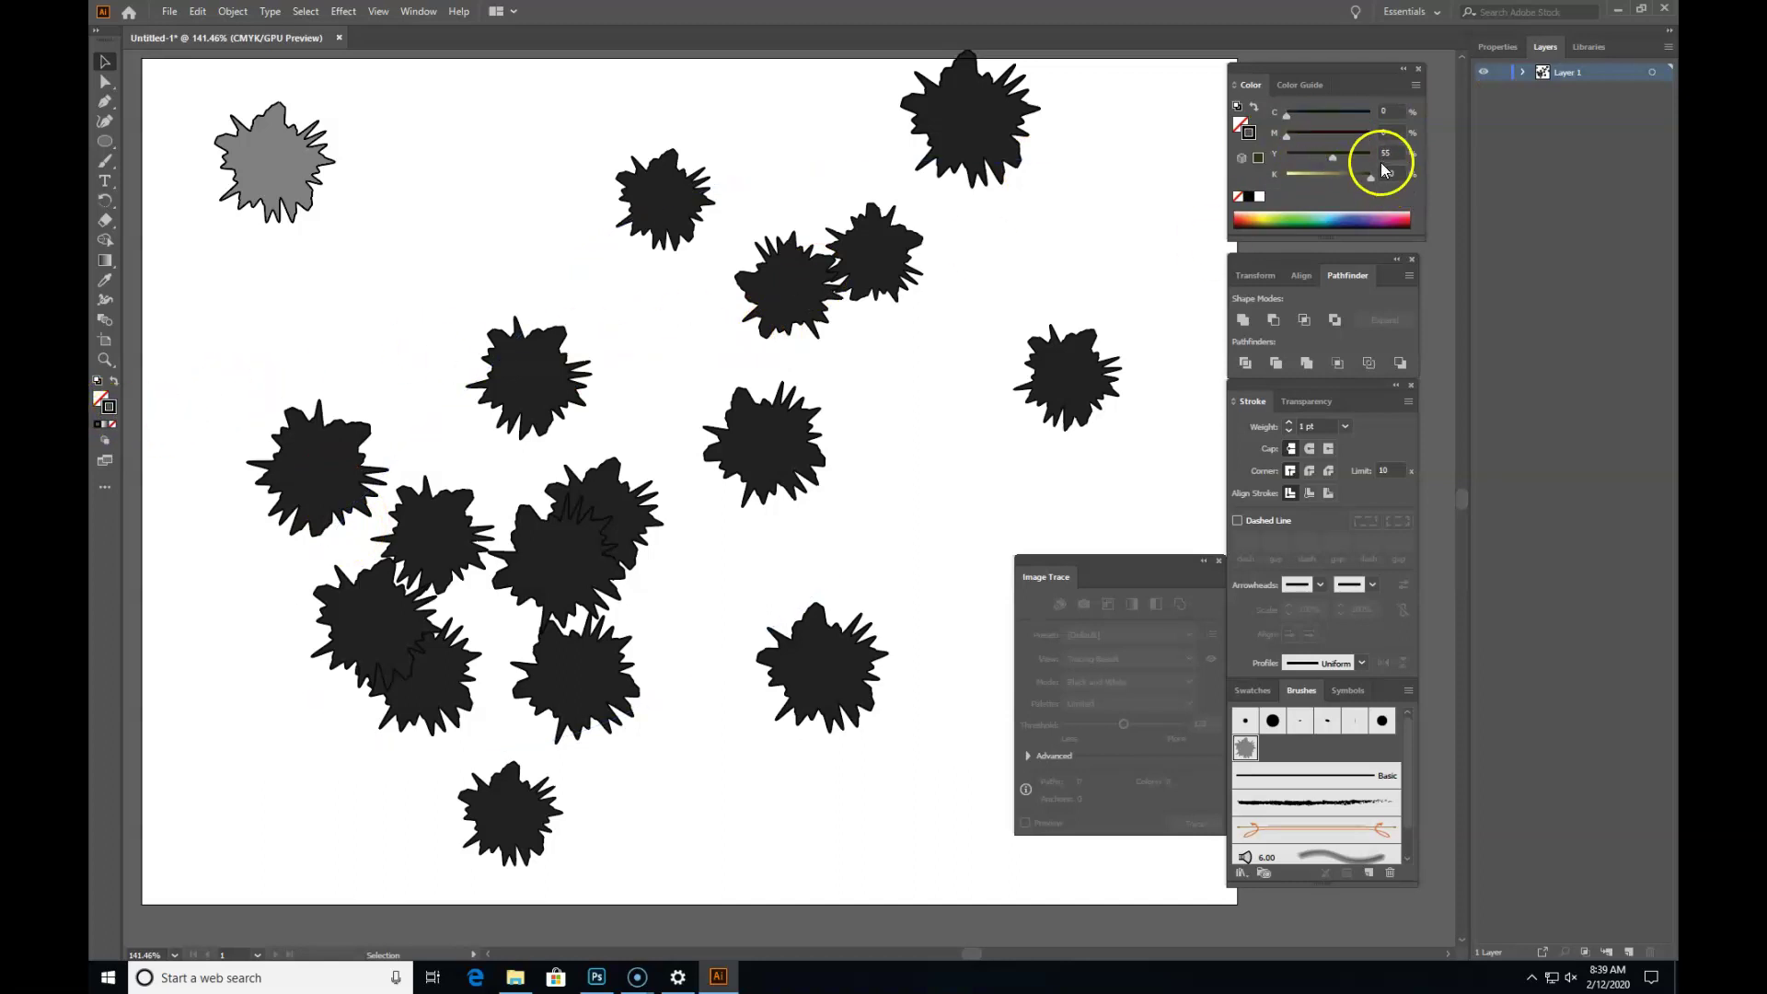
{"action": "left_click_drag", "start_coordinate": [1322, 136], "coordinate": [1323, 113]}
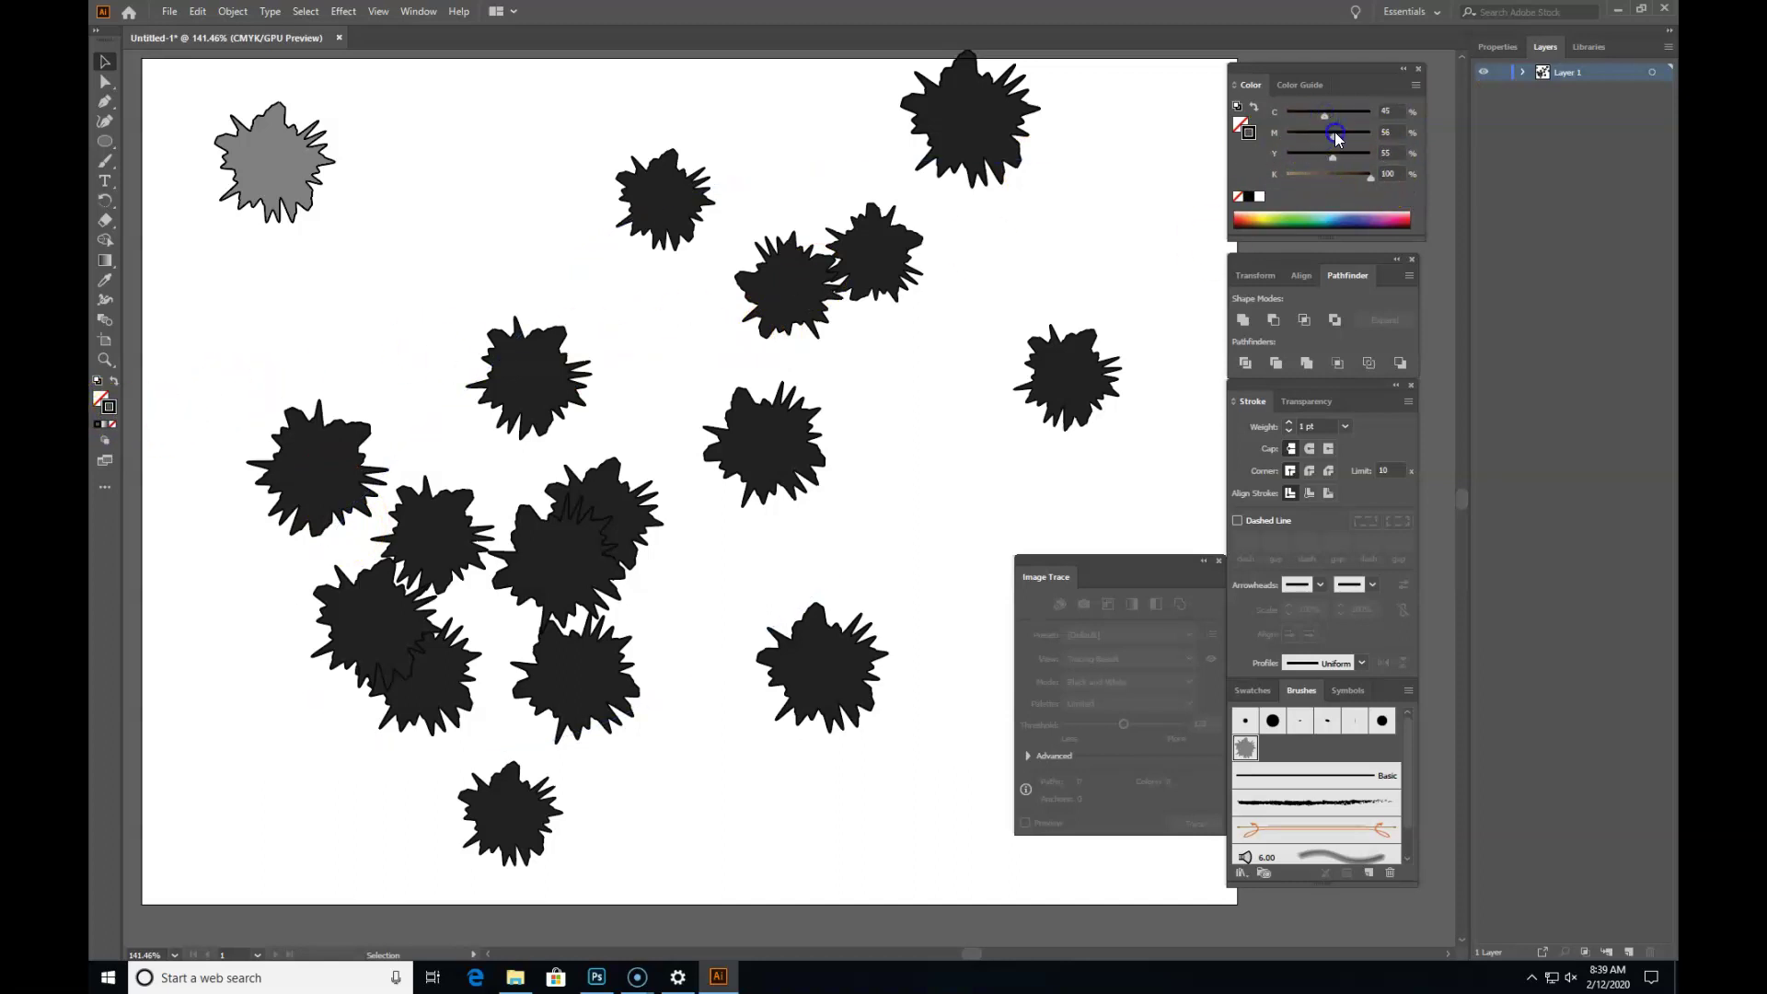
Step: Select the curved tree path and set its stroke color to C 51, M 63, Y 19, K 20
{"action": "left_click", "coordinate": [366, 491]}
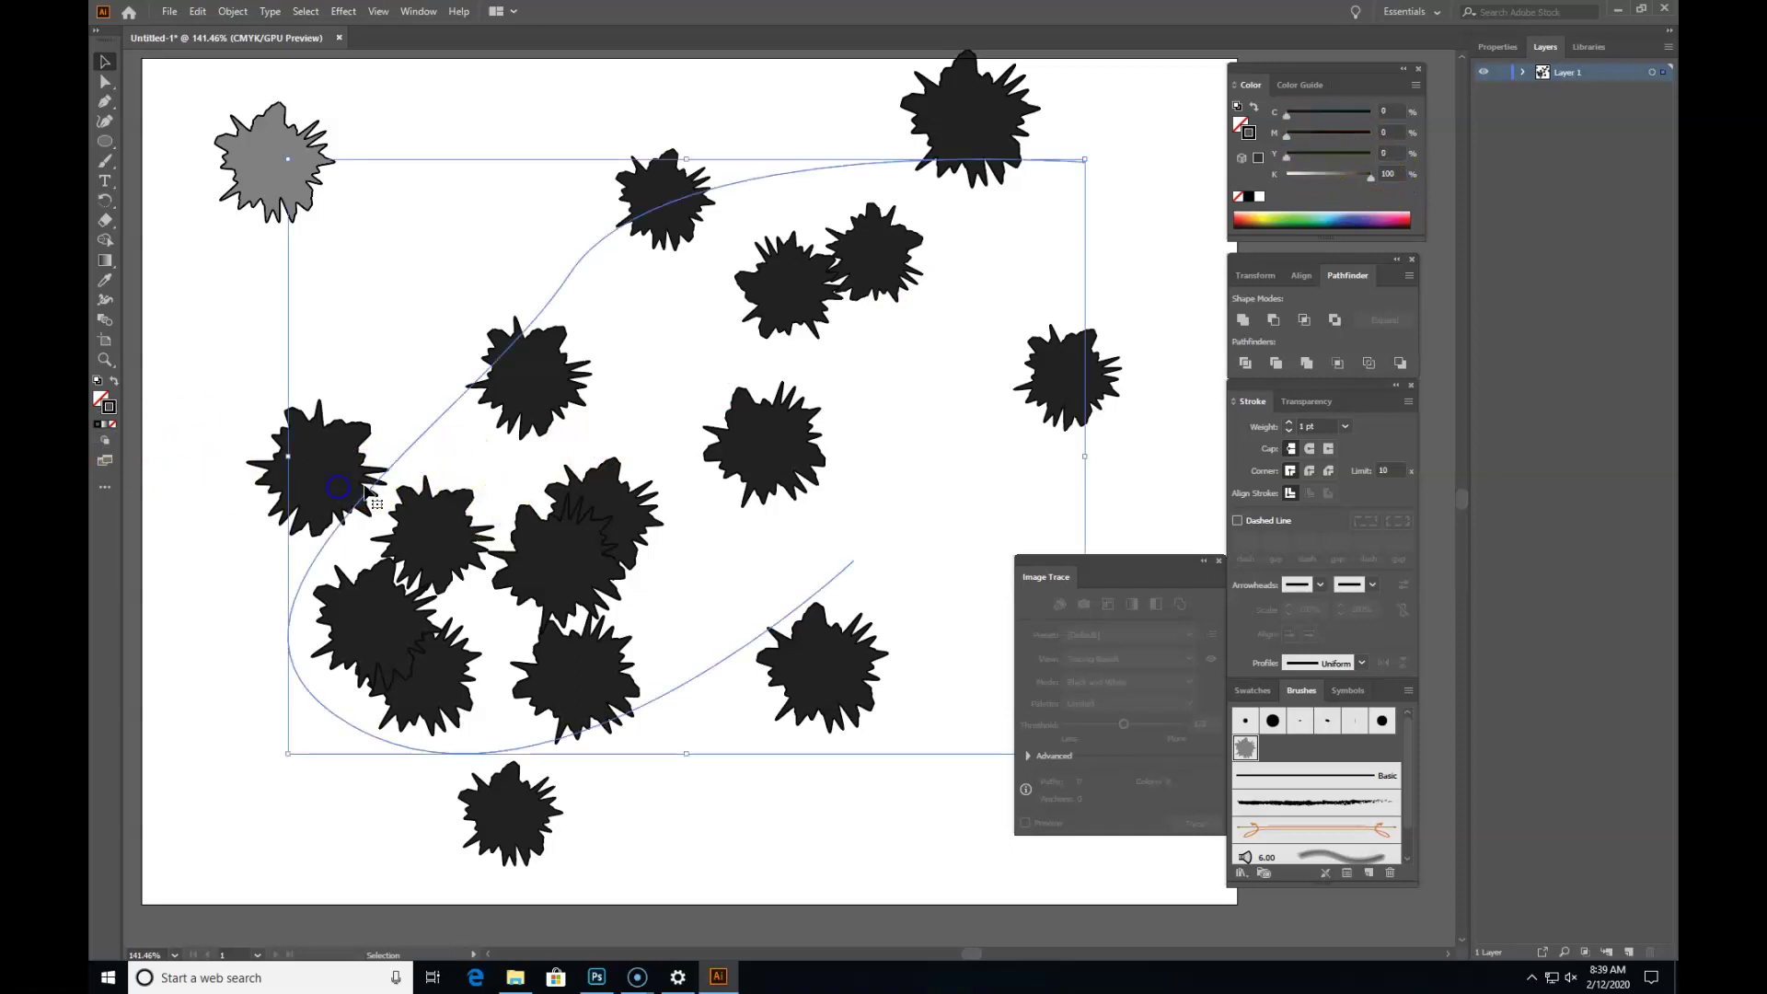
{"action": "left_click", "coordinate": [1311, 175]}
{"action": "left_click_drag", "start_coordinate": [1344, 161], "coordinate": [1320, 112]}
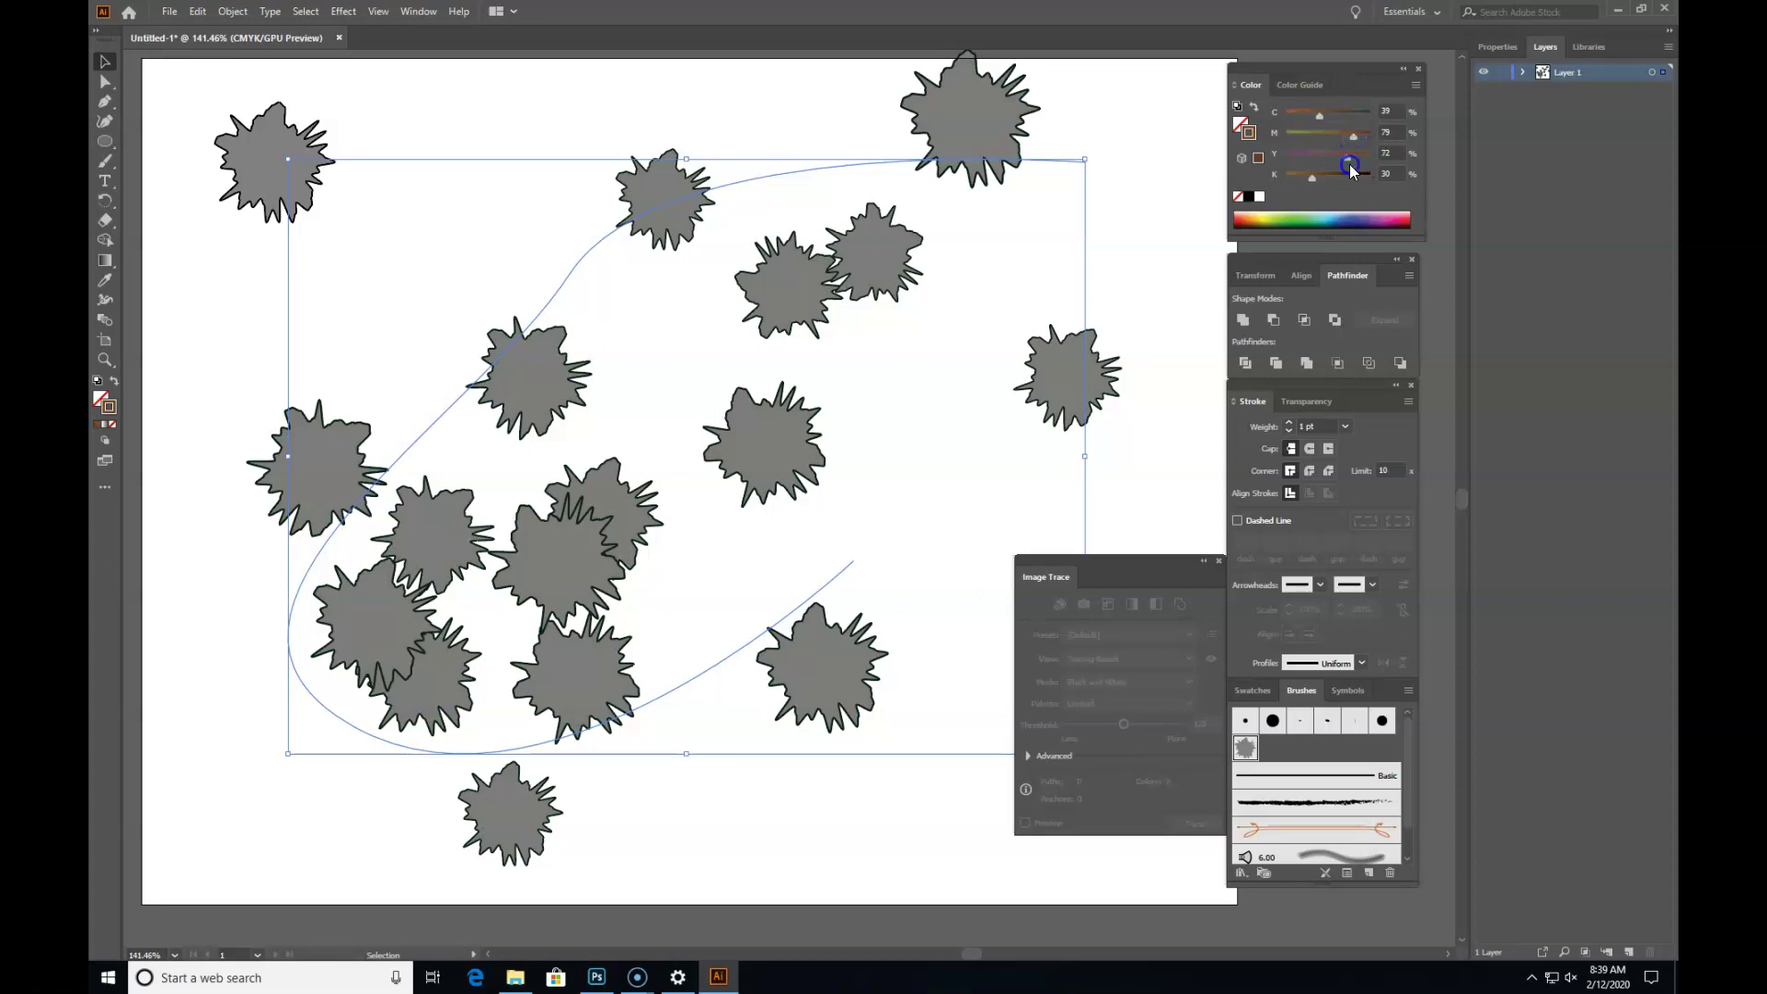
{"action": "mouse_move", "coordinate": [1344, 158]}
{"action": "left_mouse_down"}
{"action": "mouse_move", "coordinate": [1326, 138]}
{"action": "mouse_move", "coordinate": [1303, 176]}
{"action": "mouse_move", "coordinate": [1357, 116]}
{"action": "mouse_move", "coordinate": [1318, 136]}
{"action": "mouse_move", "coordinate": [1349, 119]}
{"action": "mouse_move", "coordinate": [1330, 118]}
{"action": "mouse_move", "coordinate": [1329, 157]}
{"action": "mouse_move", "coordinate": [1301, 159]}
{"action": "mouse_move", "coordinate": [1339, 136]}
{"action": "left_mouse_up"}
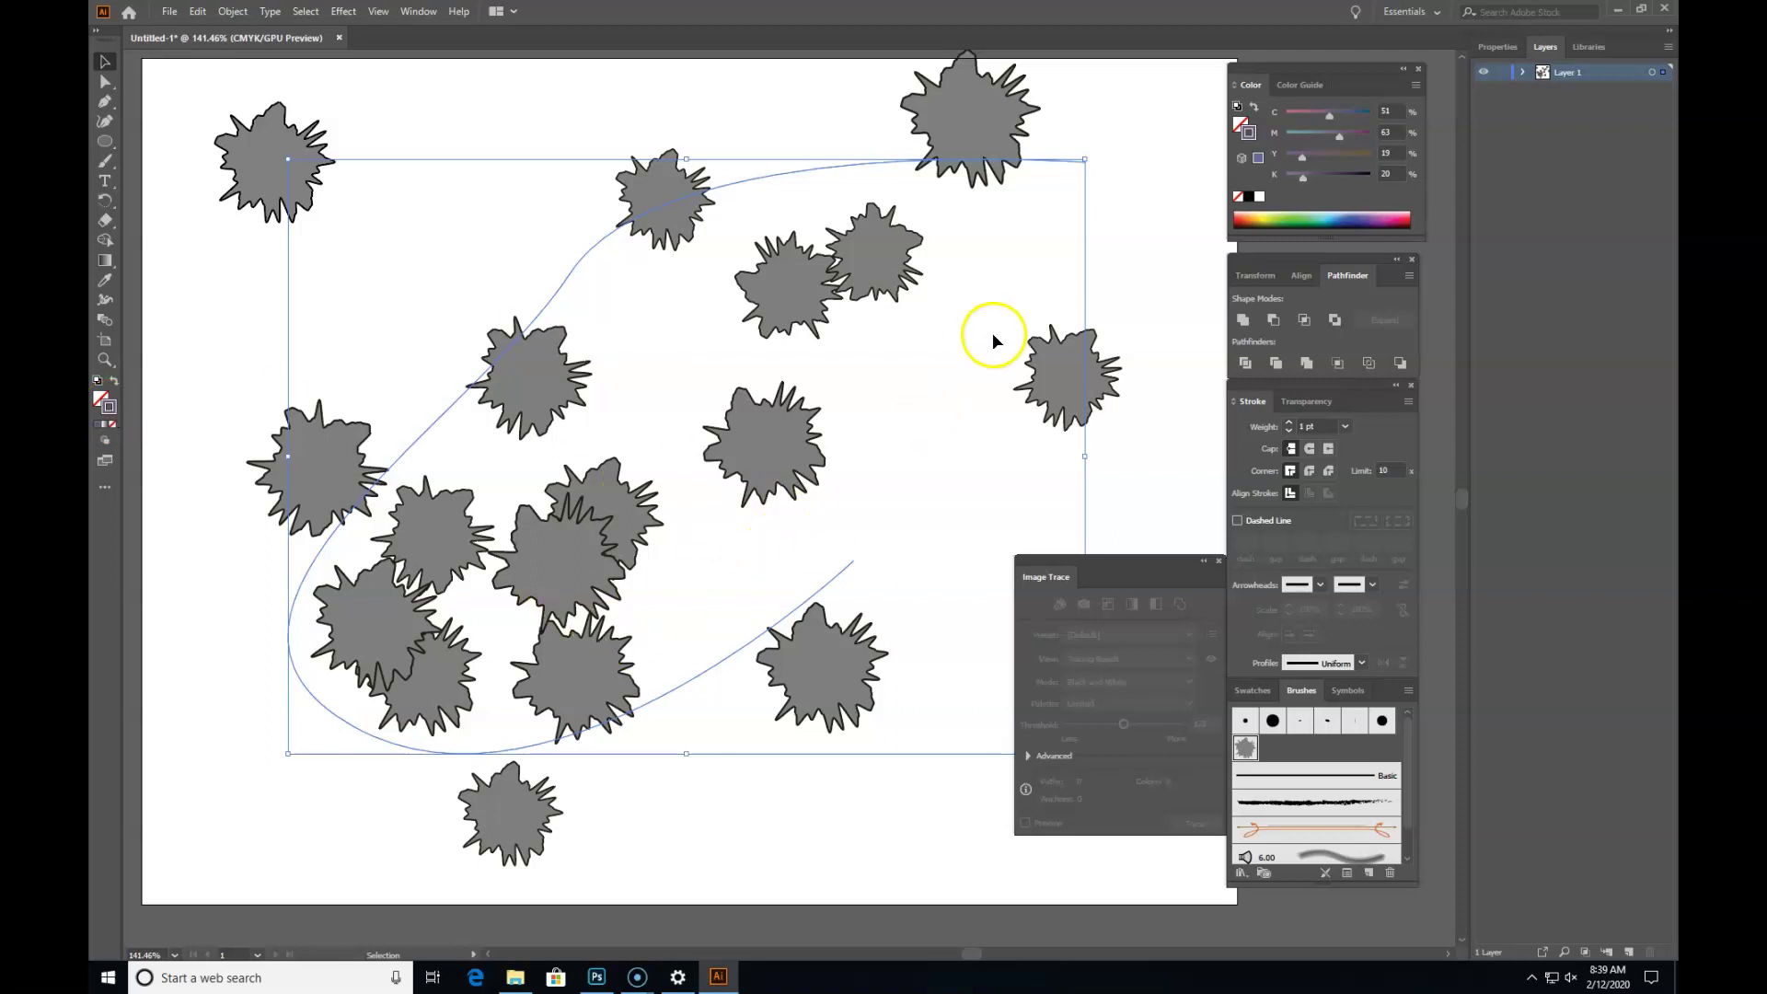
Step: Try stroke weights of 2 pt, 0.5 pt and 0.25 pt on the tree path, return it to 1 pt, and deselect it
{"action": "left_click", "coordinate": [1290, 422]}
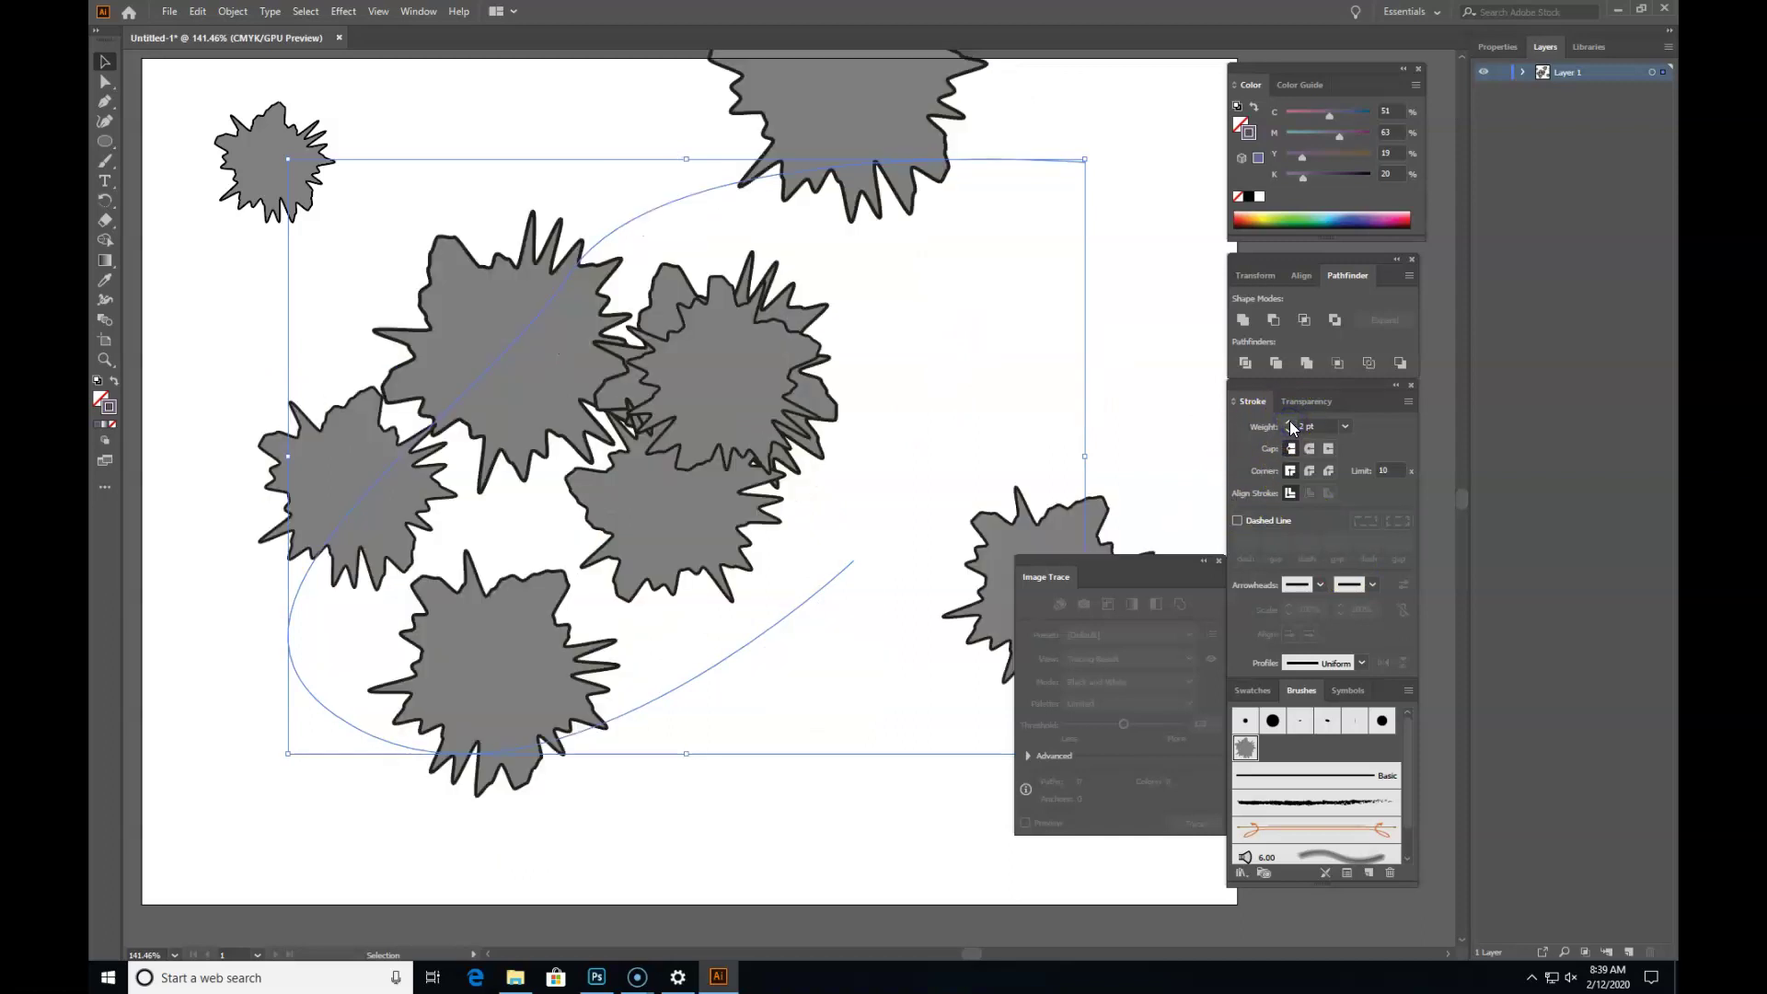
{"action": "left_click", "coordinate": [1289, 432]}
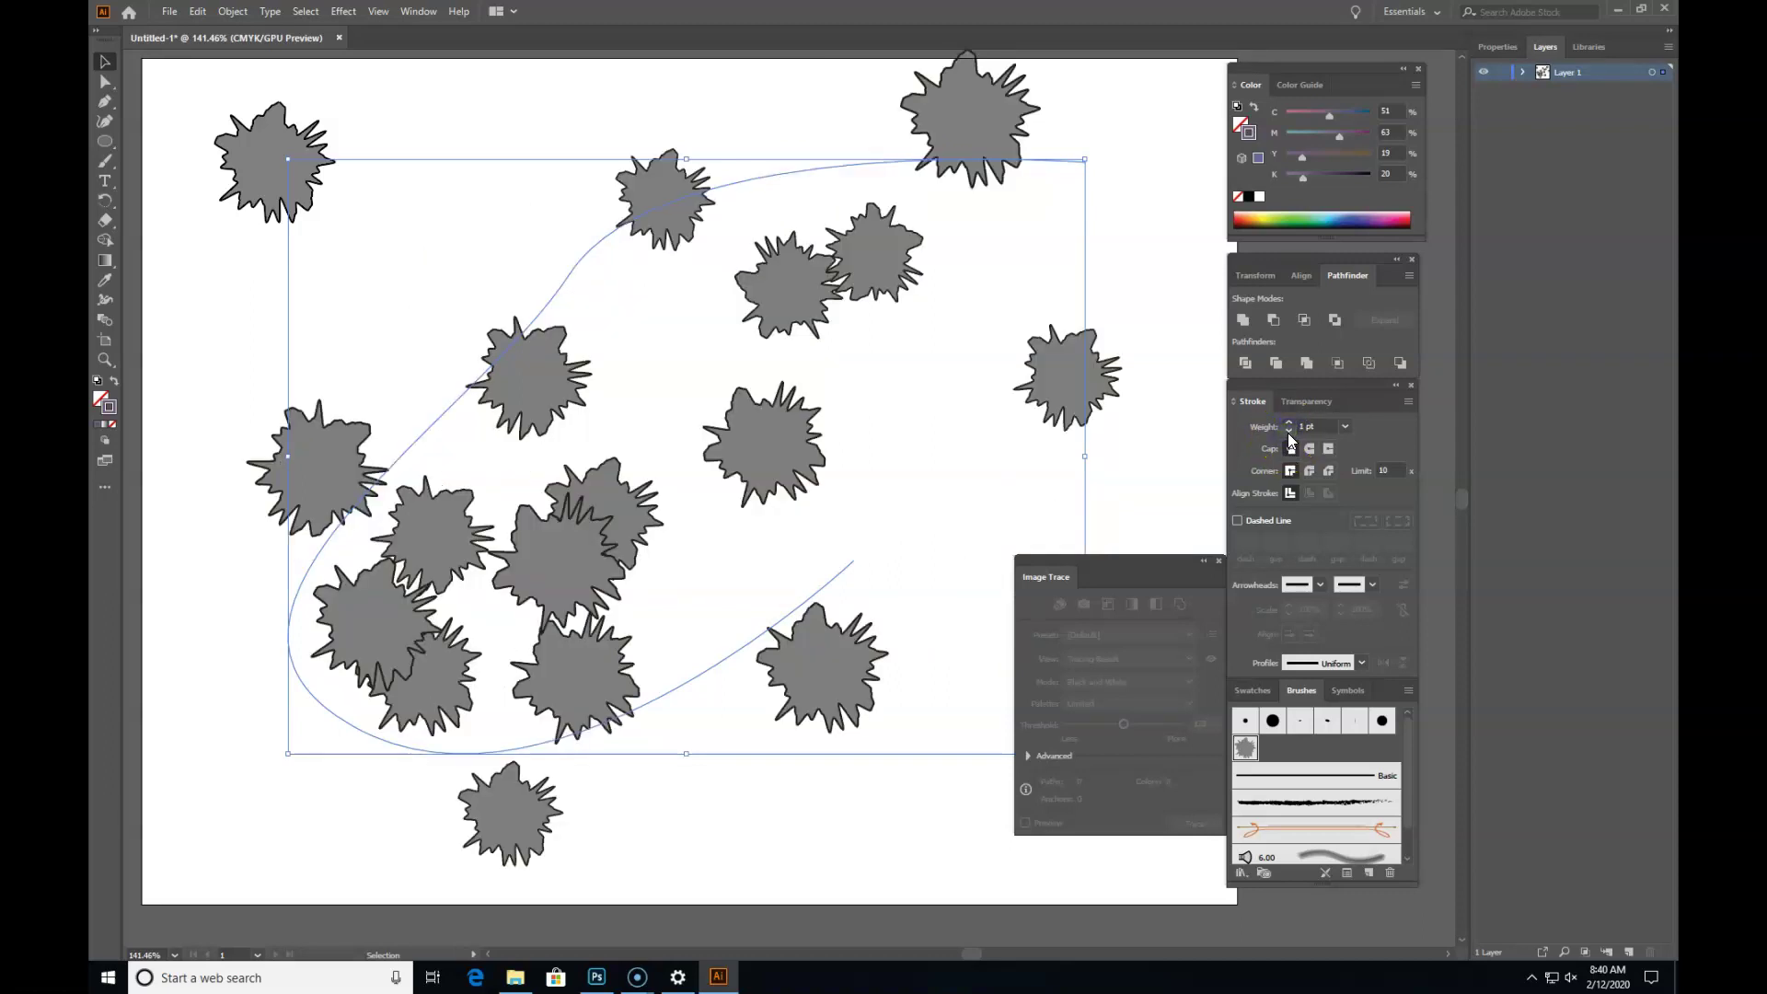
{"action": "left_click", "coordinate": [1346, 426]}
{"action": "left_click", "coordinate": [1366, 461]}
{"action": "left_click", "coordinate": [1343, 426]}
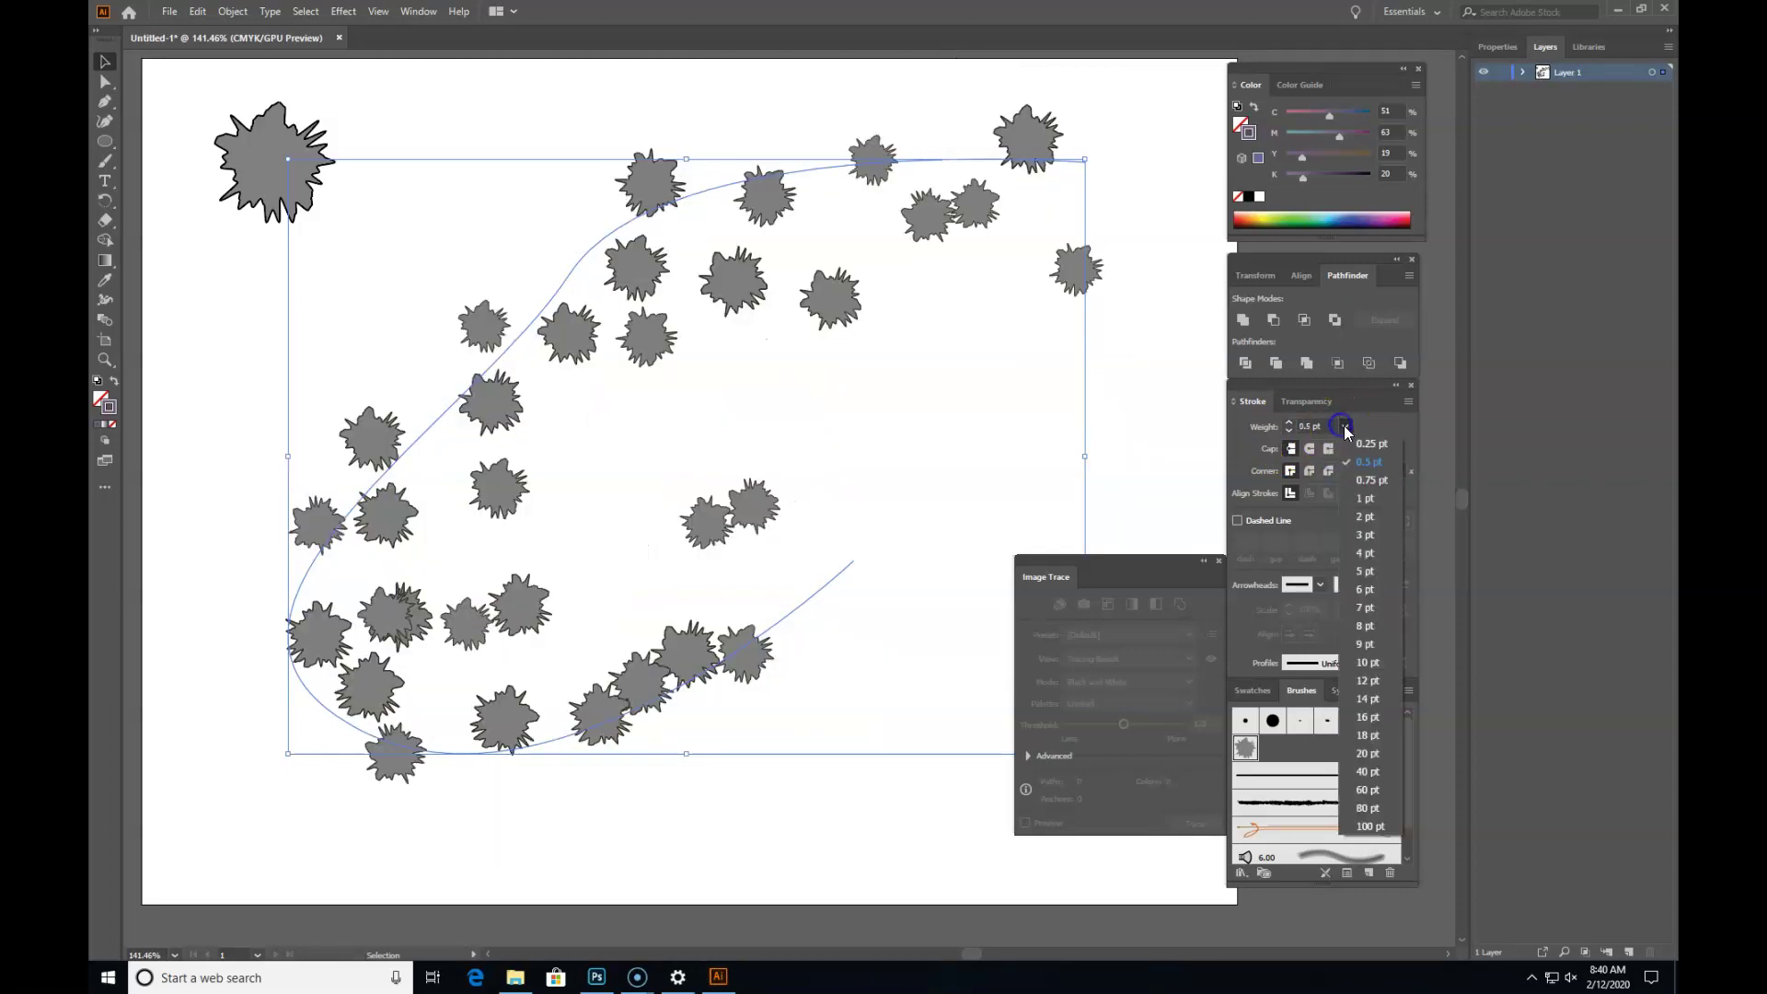
{"action": "left_click", "coordinate": [1370, 443]}
{"action": "left_click", "coordinate": [1345, 426]}
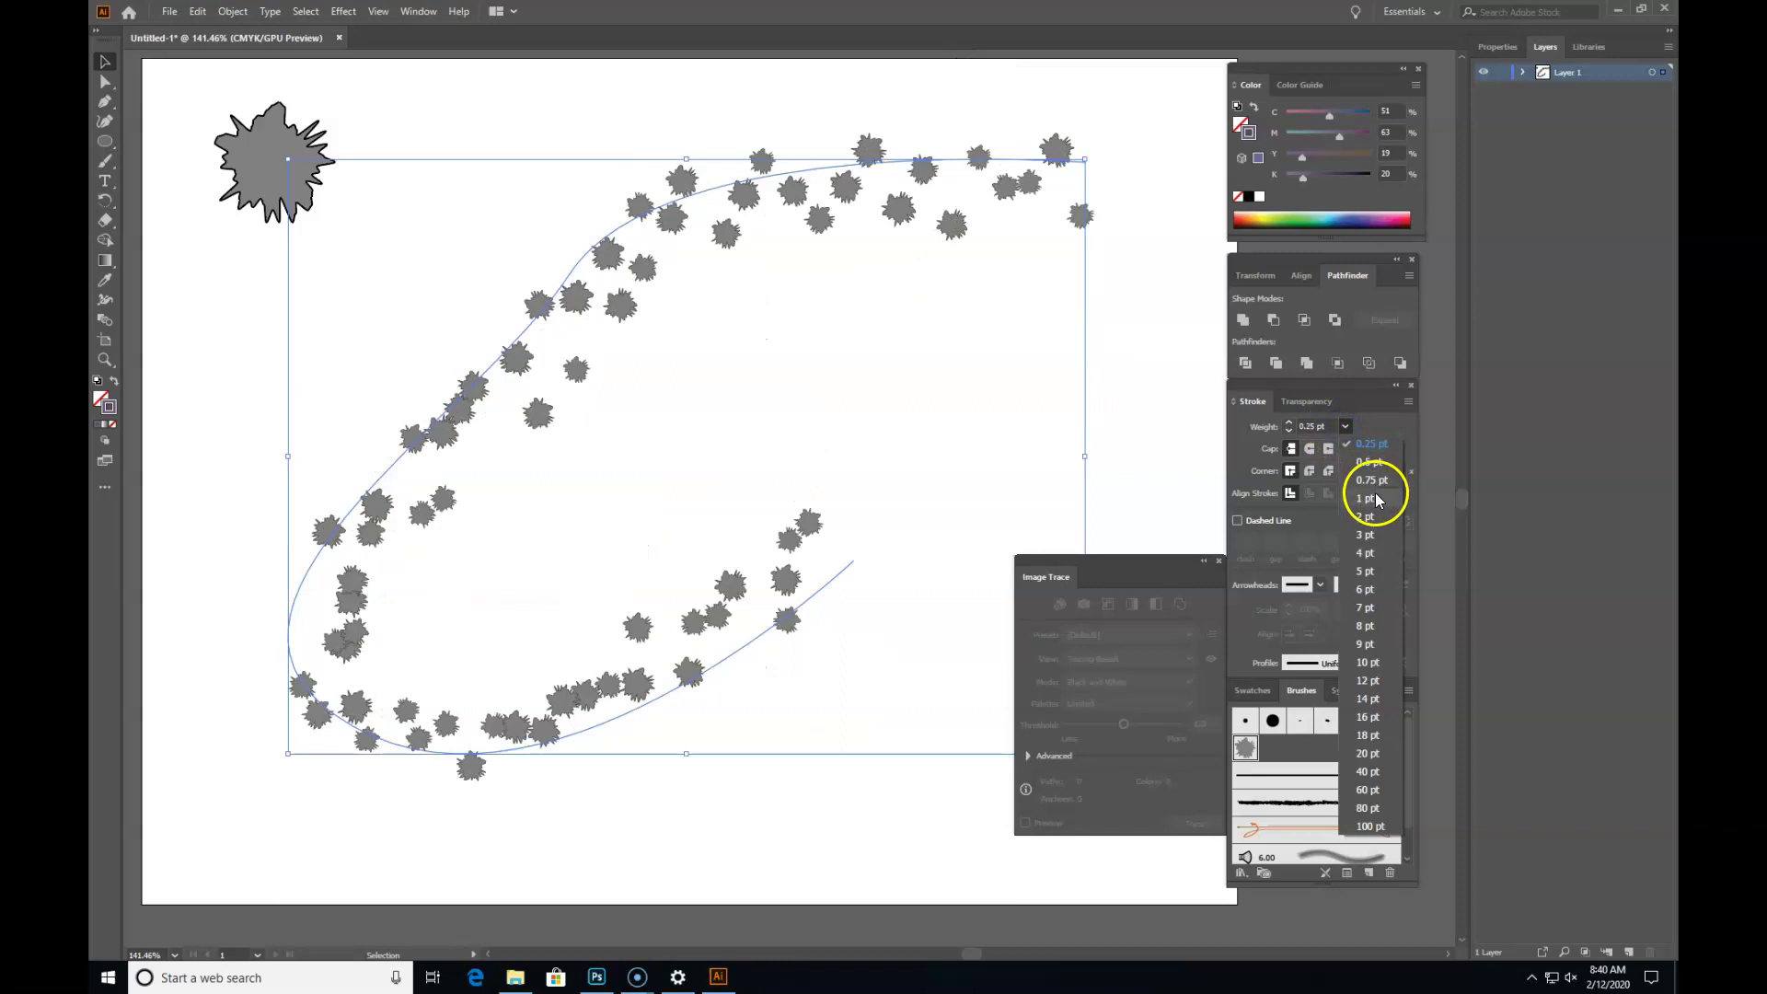
{"action": "left_click", "coordinate": [1373, 497]}
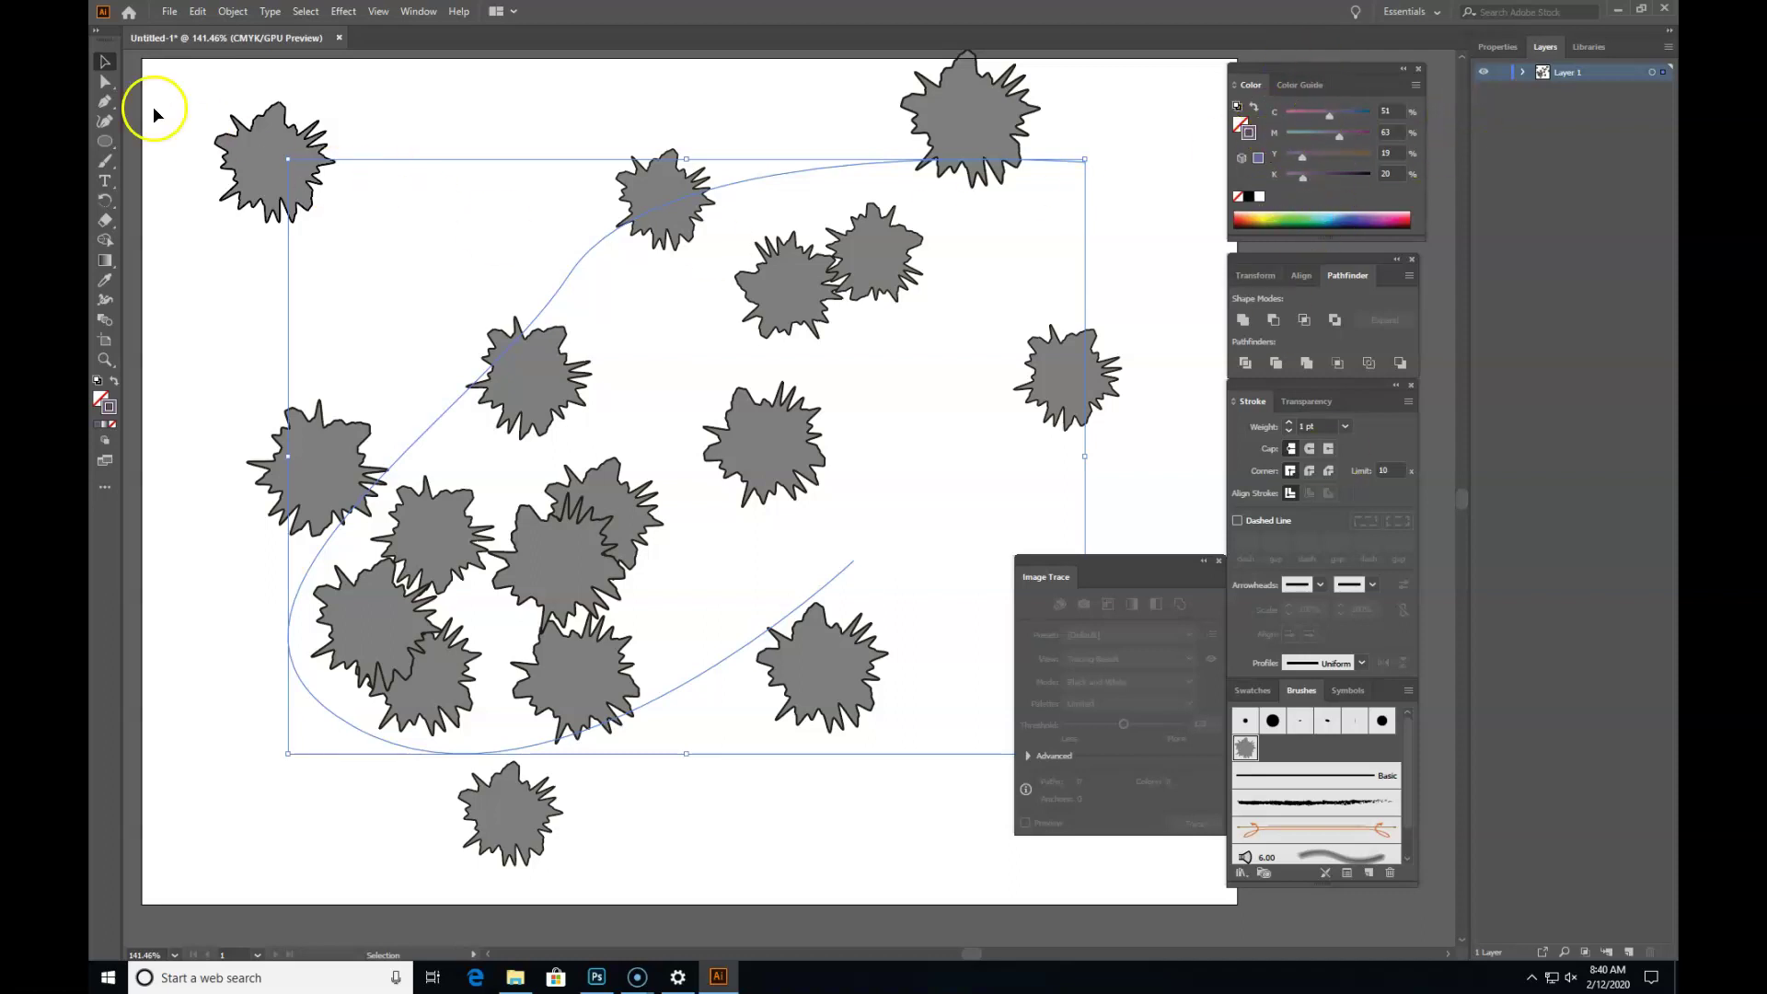
{"action": "left_click", "coordinate": [491, 116]}
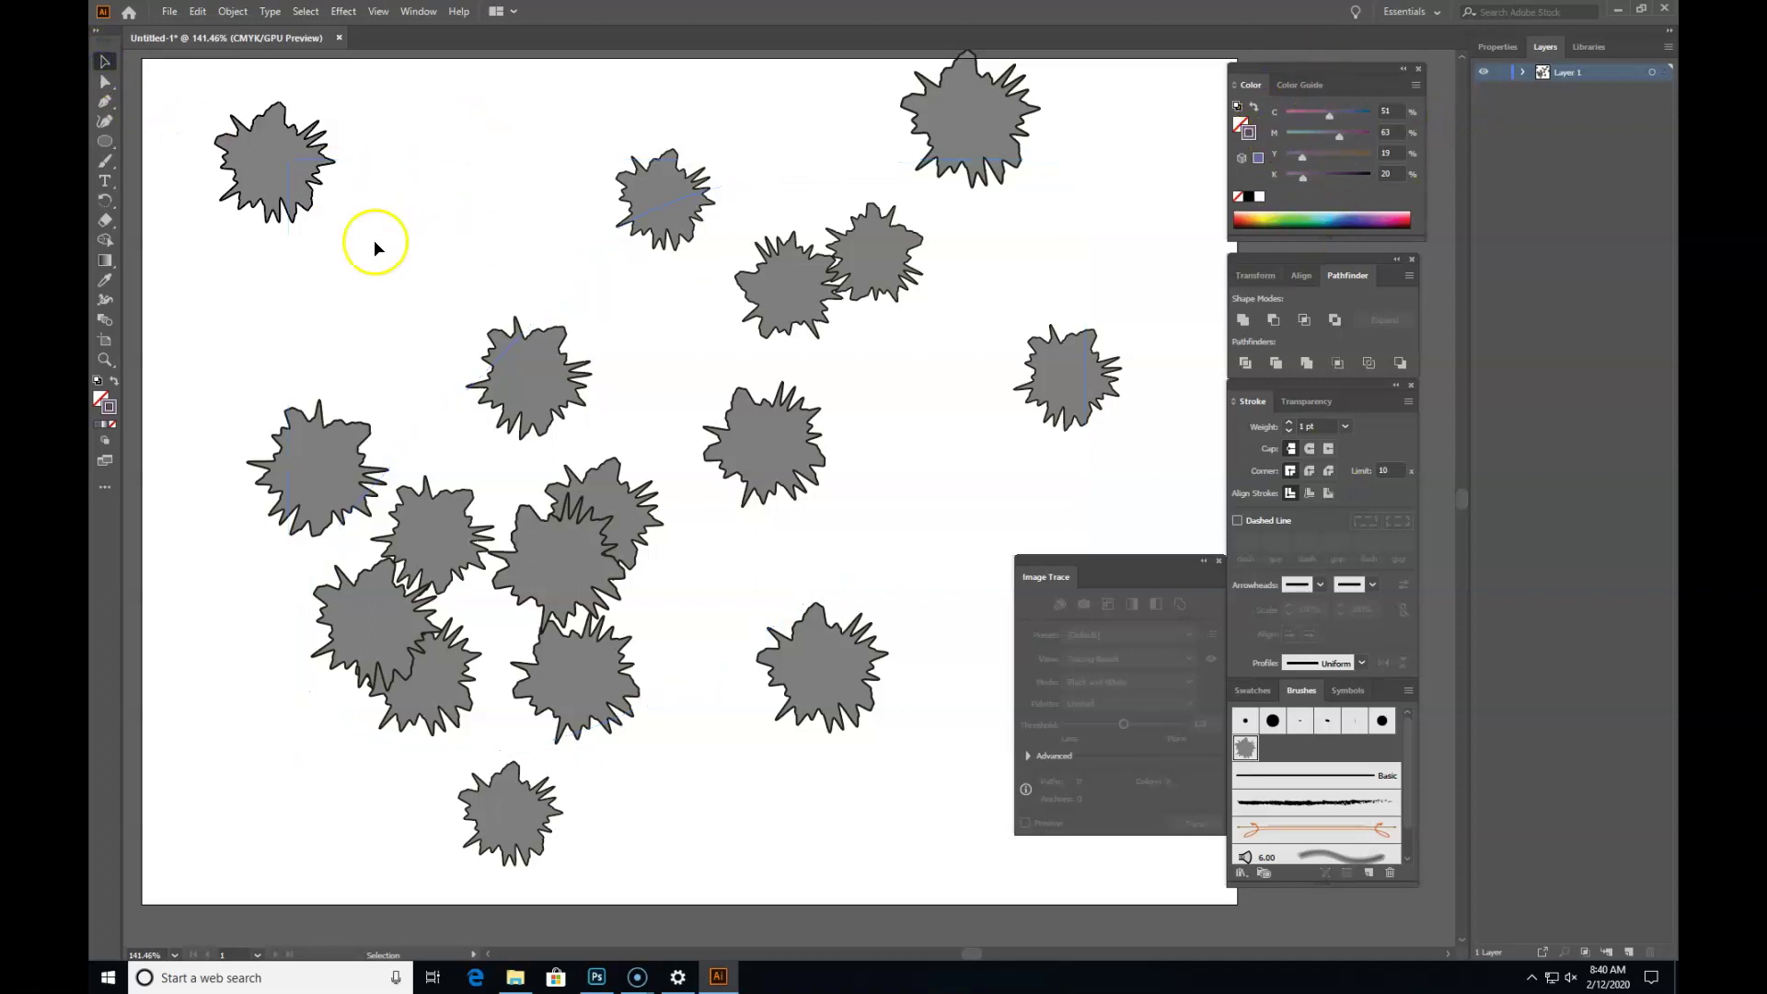
Step: Select the gray tree shape near the artboard's upper-left corner and fill it with green C 78.43, M 0, Y 100, K 0
{"action": "left_click", "coordinate": [268, 150]}
{"action": "left_click_drag", "start_coordinate": [1326, 210], "coordinate": [1301, 210]}
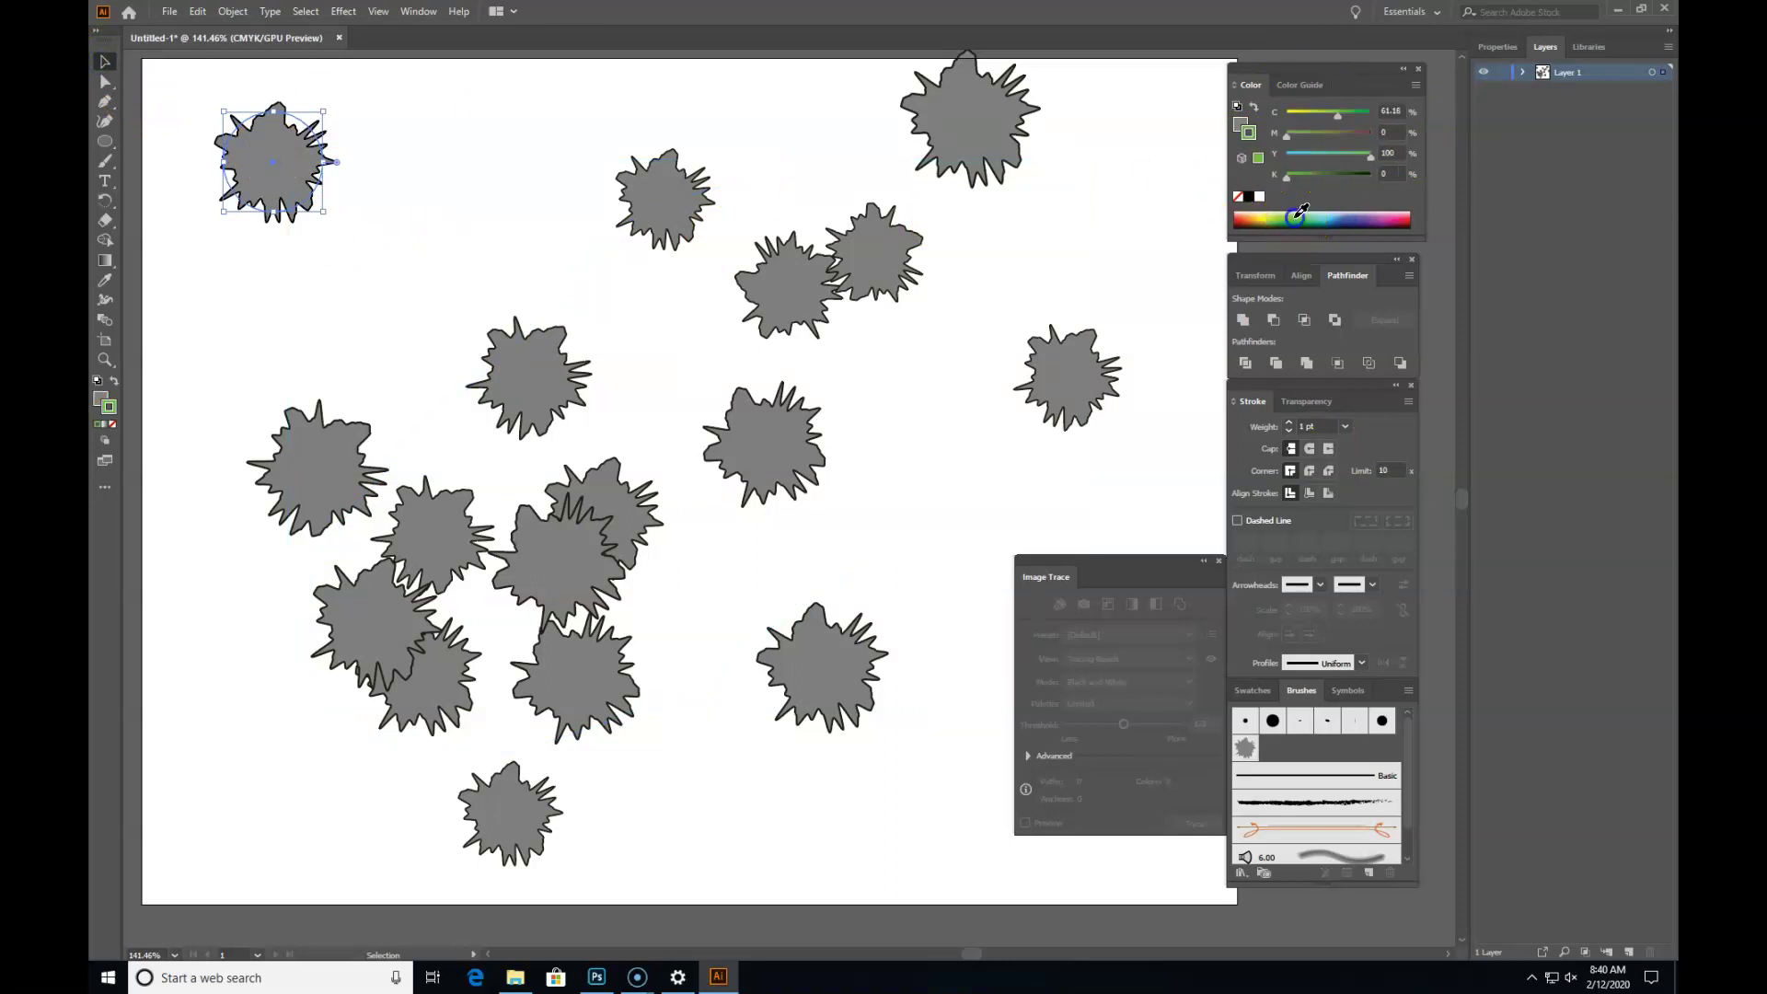
{"action": "key", "text": "ctrl+z"}
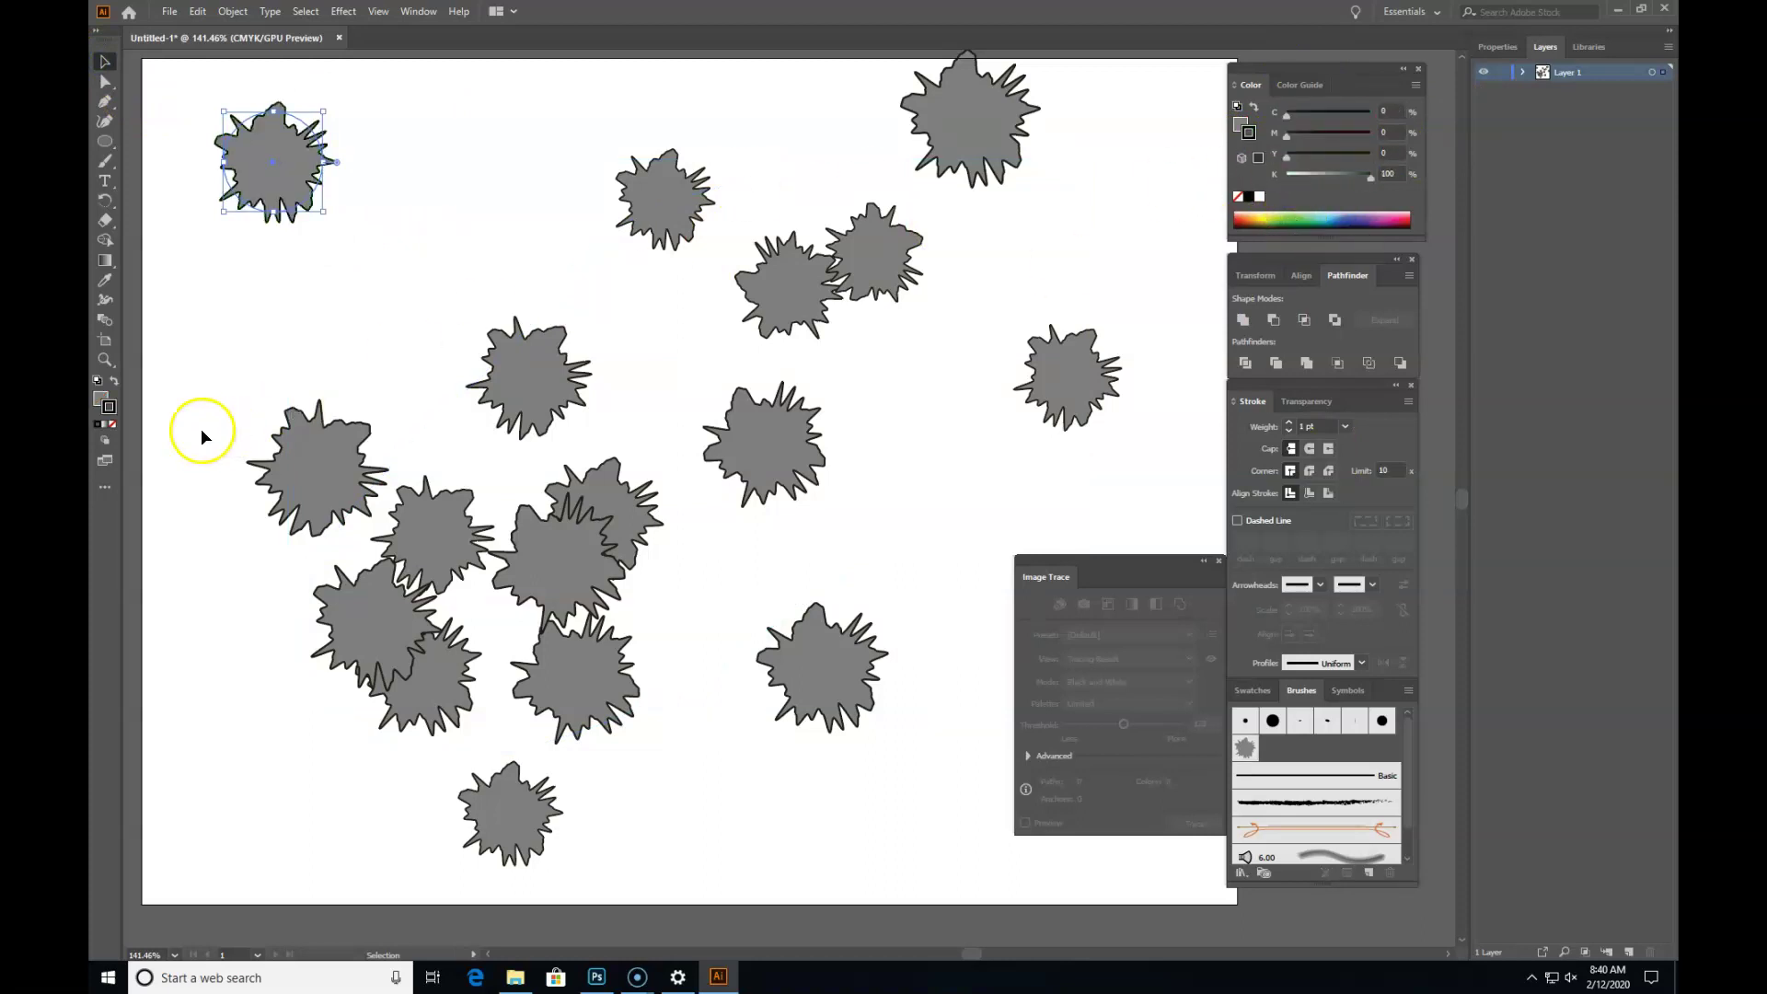
{"action": "left_click", "coordinate": [103, 396]}
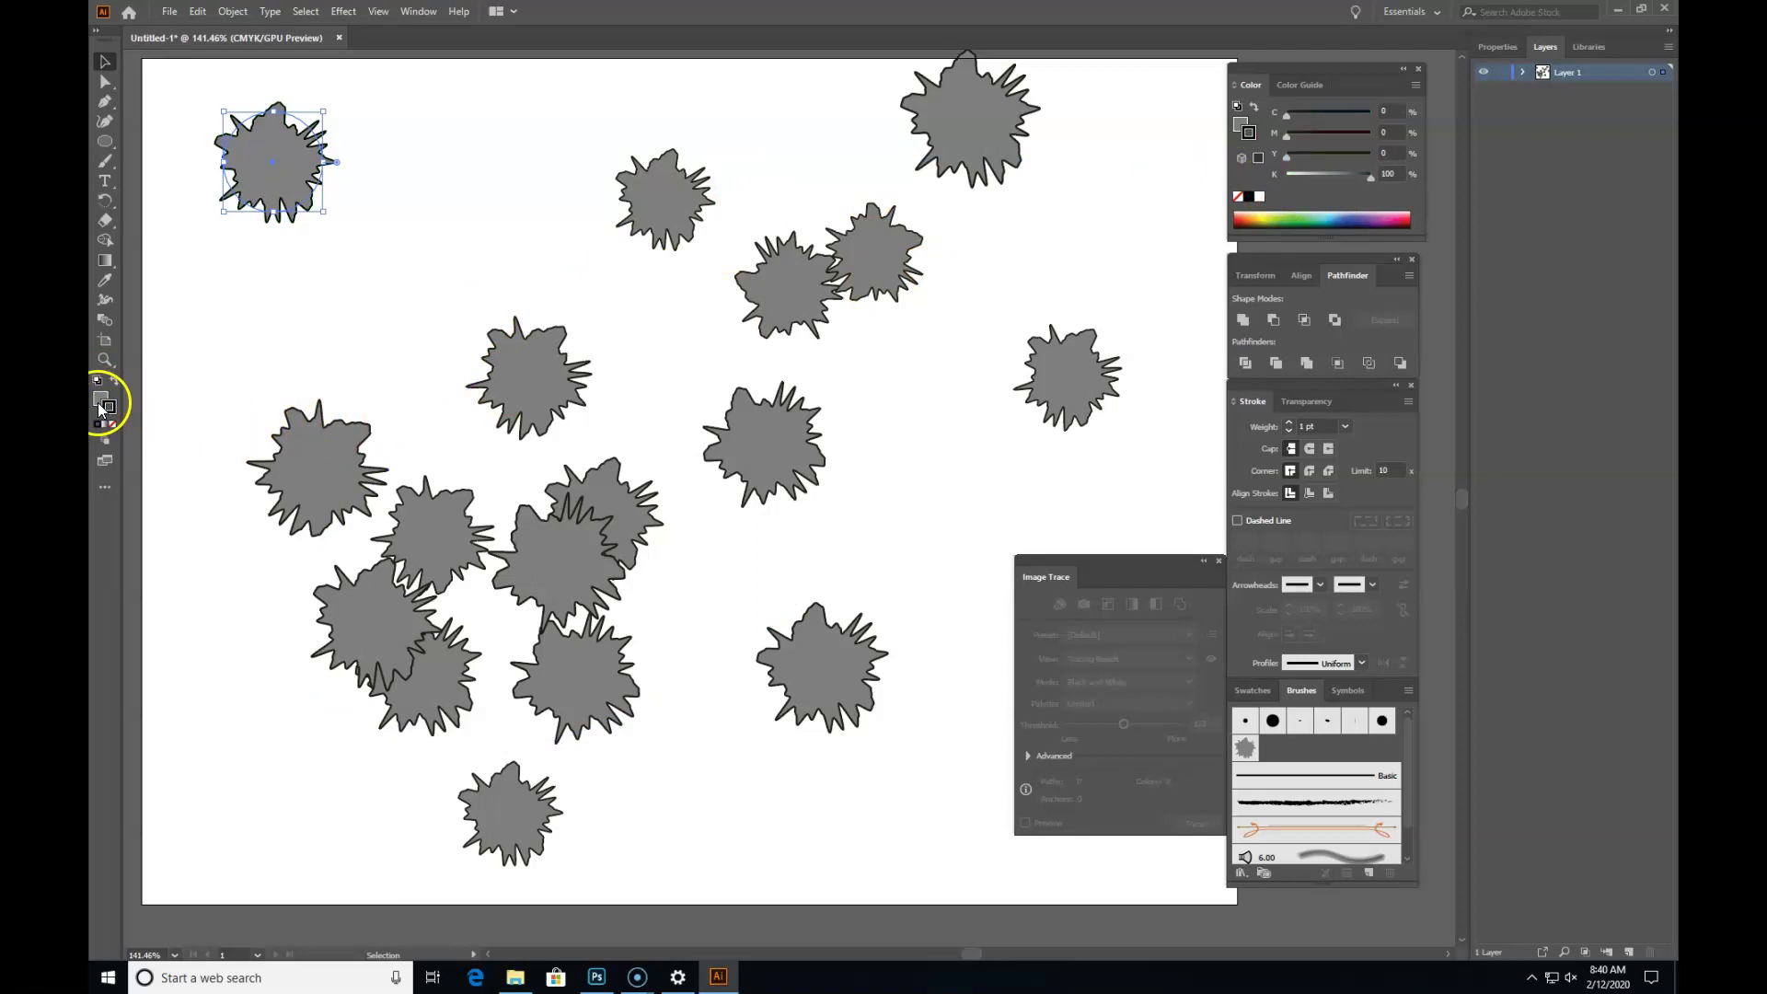
{"action": "left_click", "coordinate": [1279, 221]}
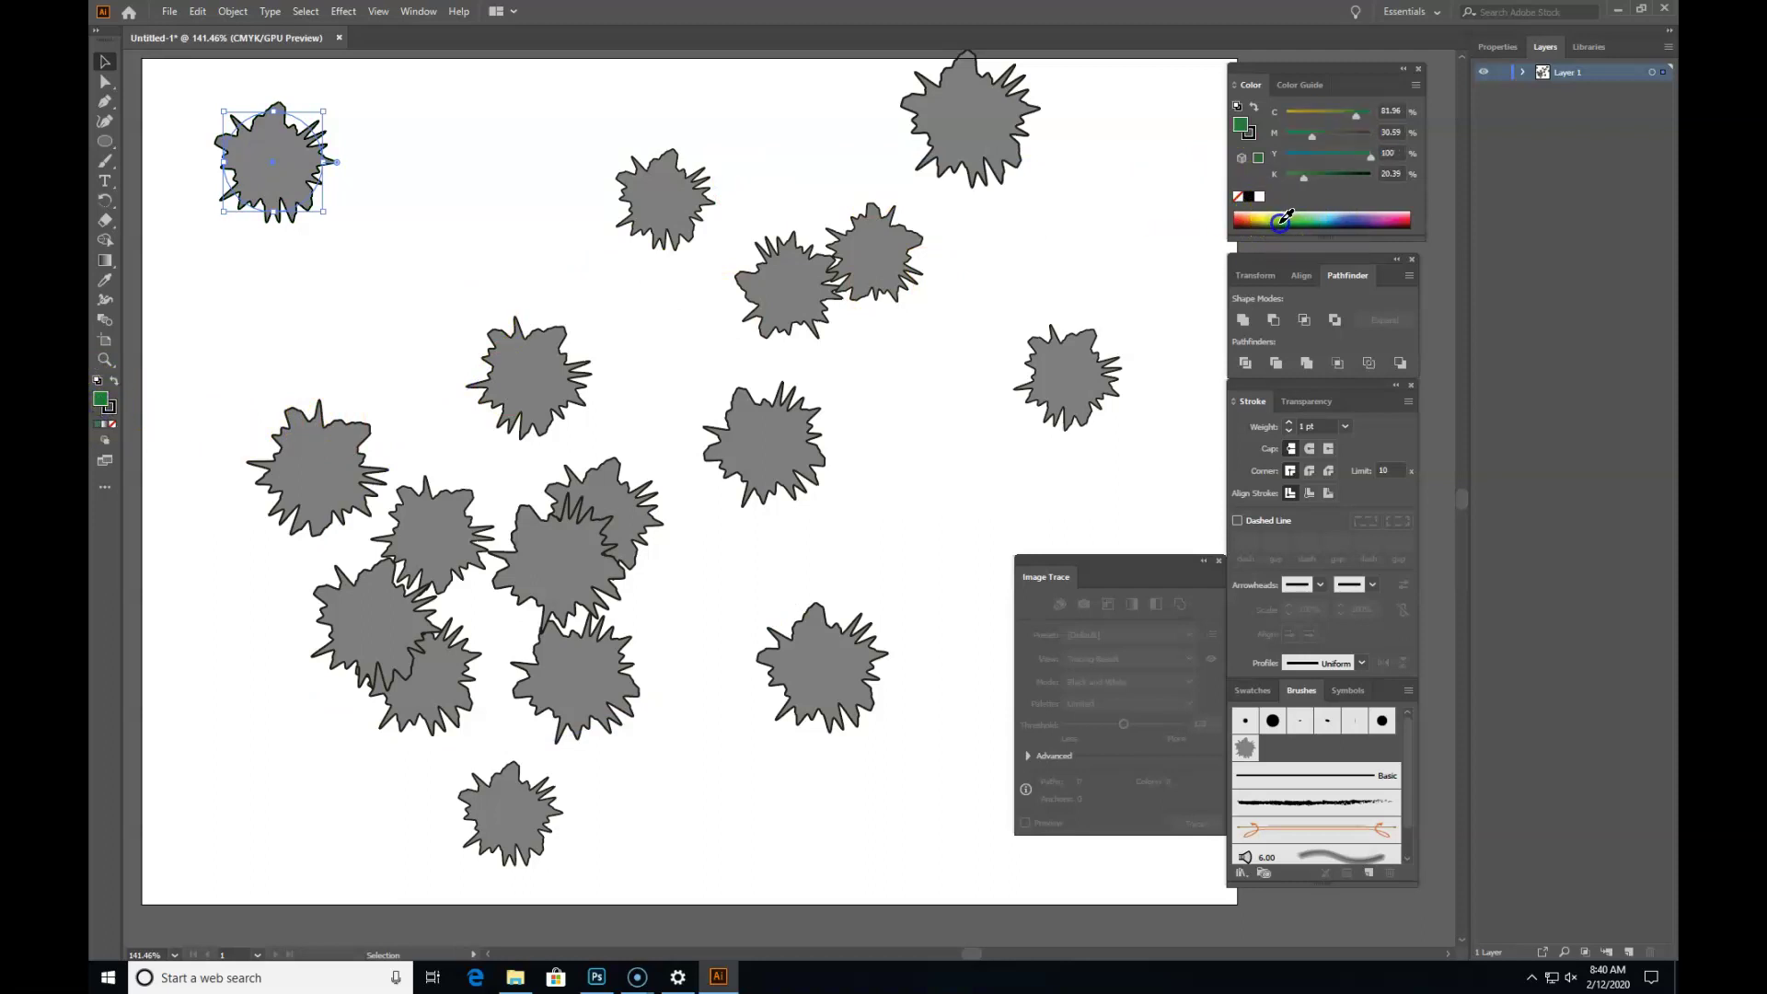
{"action": "left_click", "coordinate": [1287, 217]}
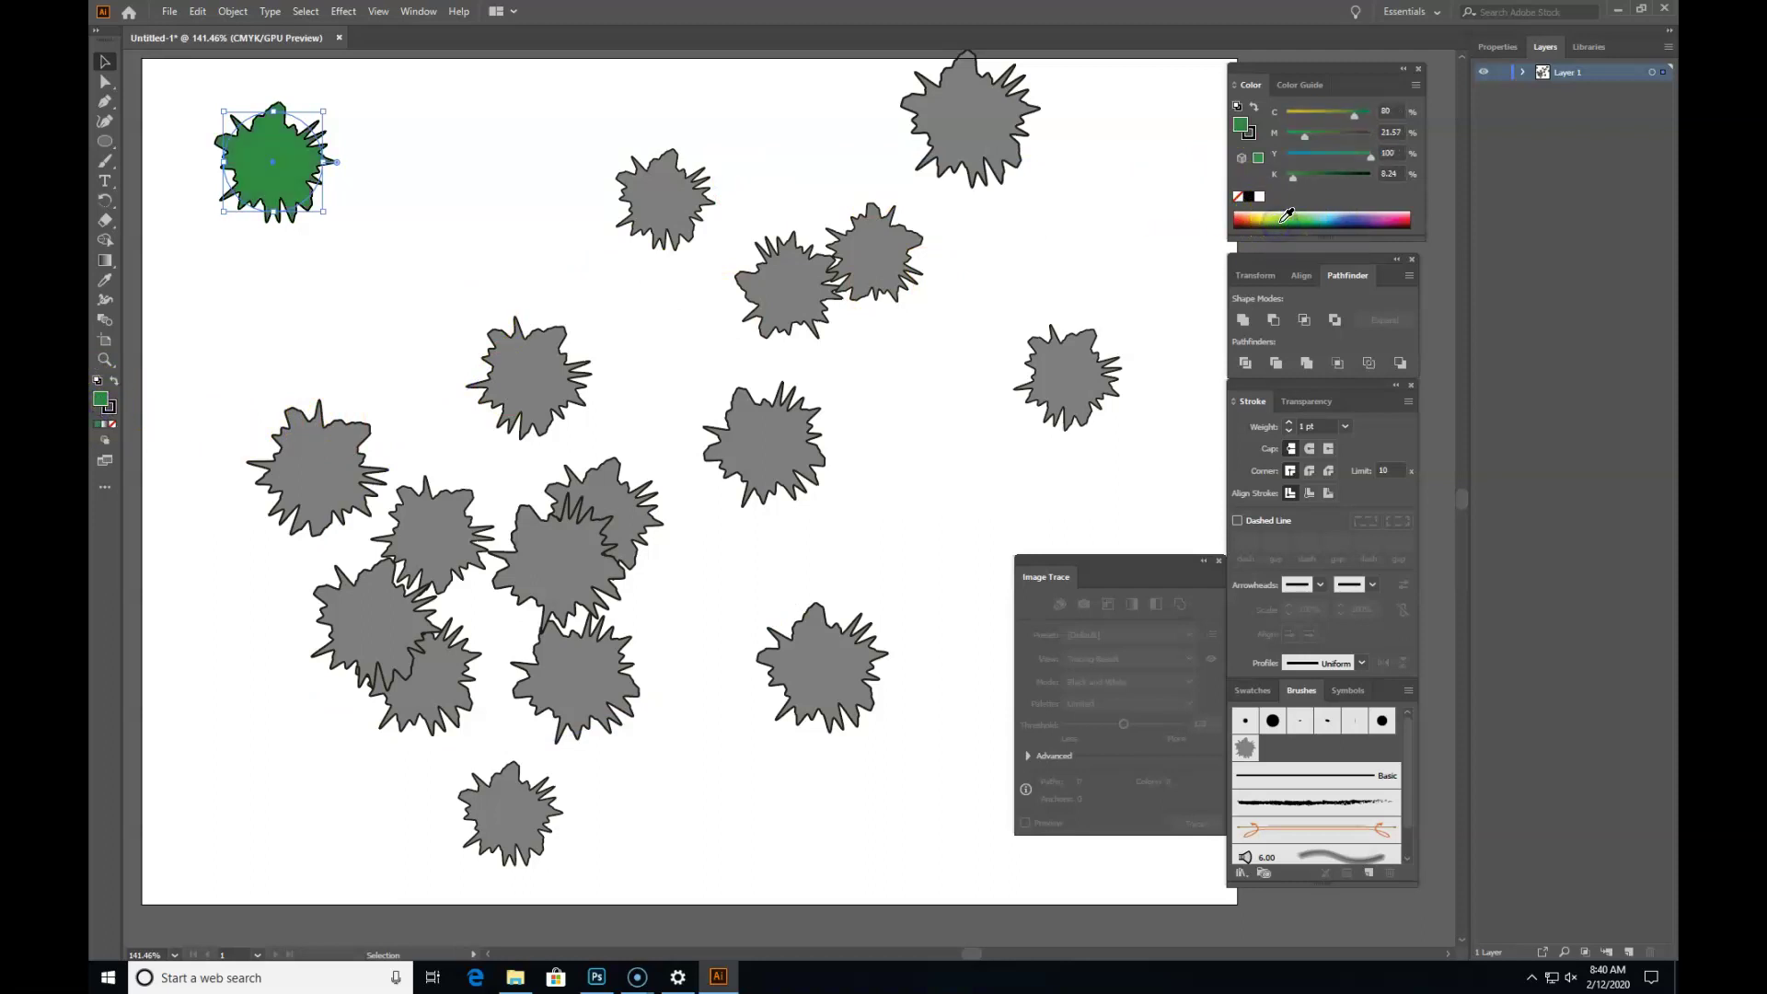
{"action": "left_click", "coordinate": [1293, 218]}
{"action": "left_click", "coordinate": [1291, 219]}
{"action": "left_click", "coordinate": [104, 63]}
Step: Create a new scatter brush from the green tree shape with the colorization method set to Tints and Shades
{"action": "mouse_move", "coordinate": [294, 170]}
{"action": "left_mouse_down"}
{"action": "mouse_move", "coordinate": [1074, 643]}
{"action": "mouse_move", "coordinate": [1305, 759]}
{"action": "left_mouse_up"}
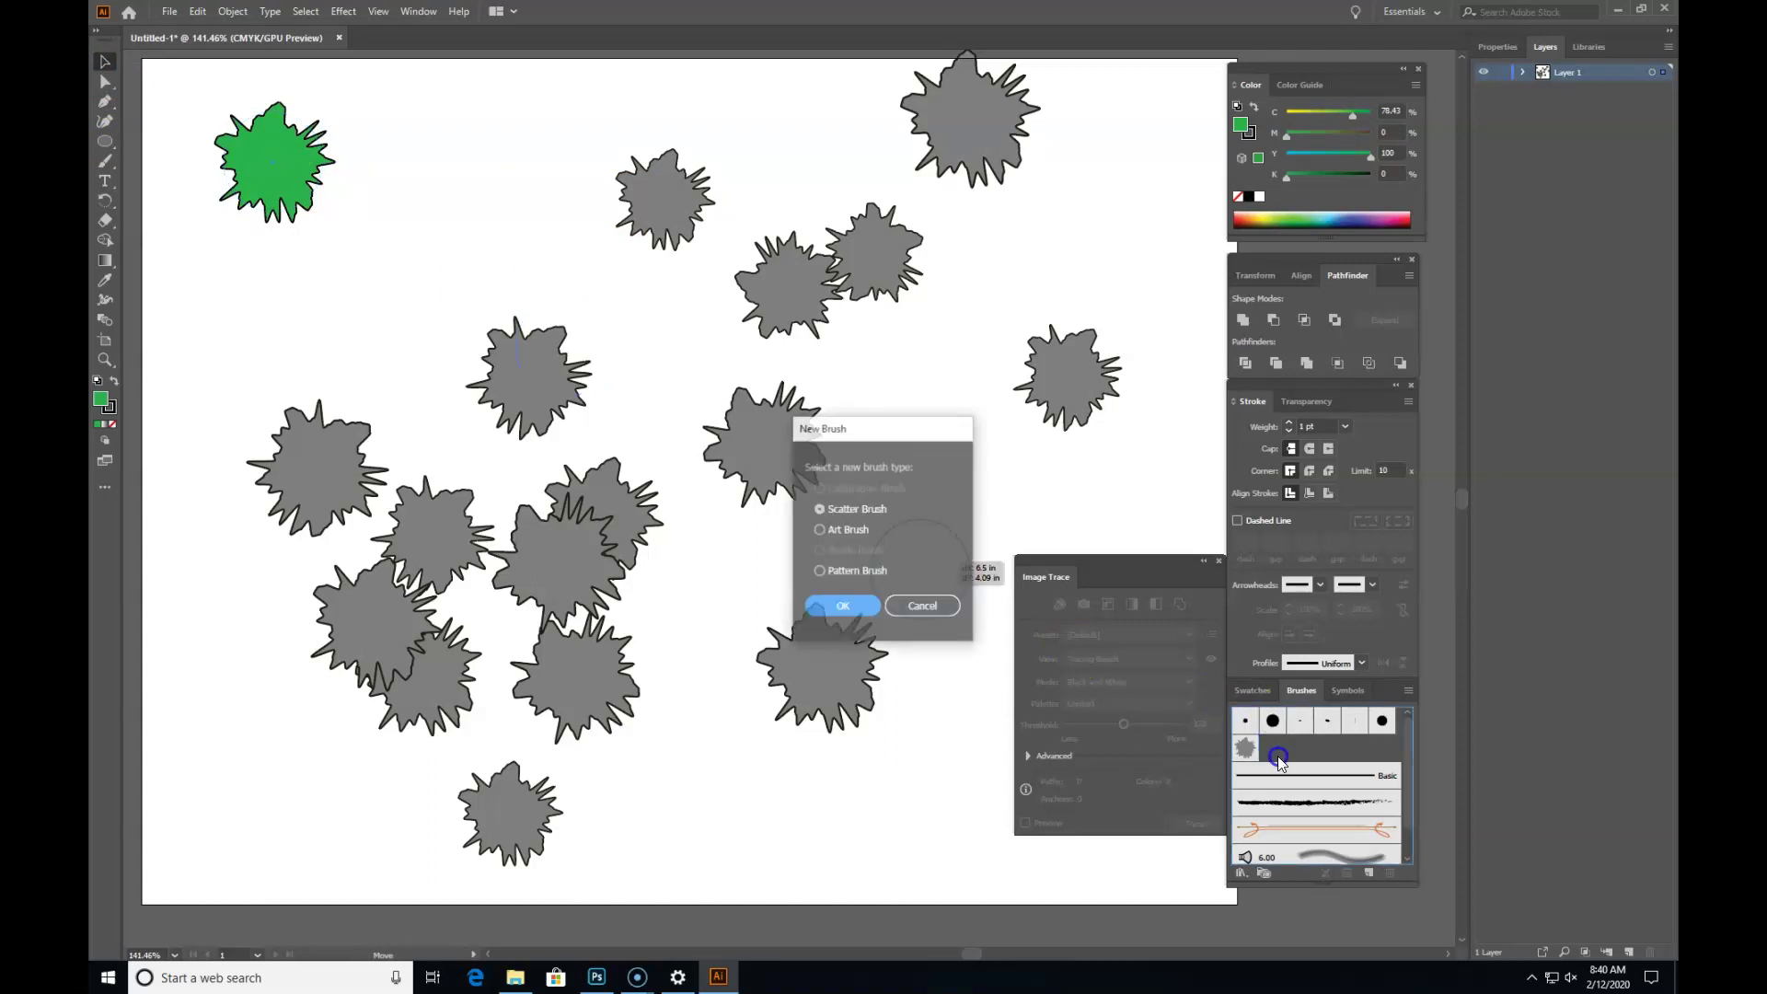
{"action": "left_click", "coordinate": [854, 606]}
{"action": "left_click", "coordinate": [1010, 543]}
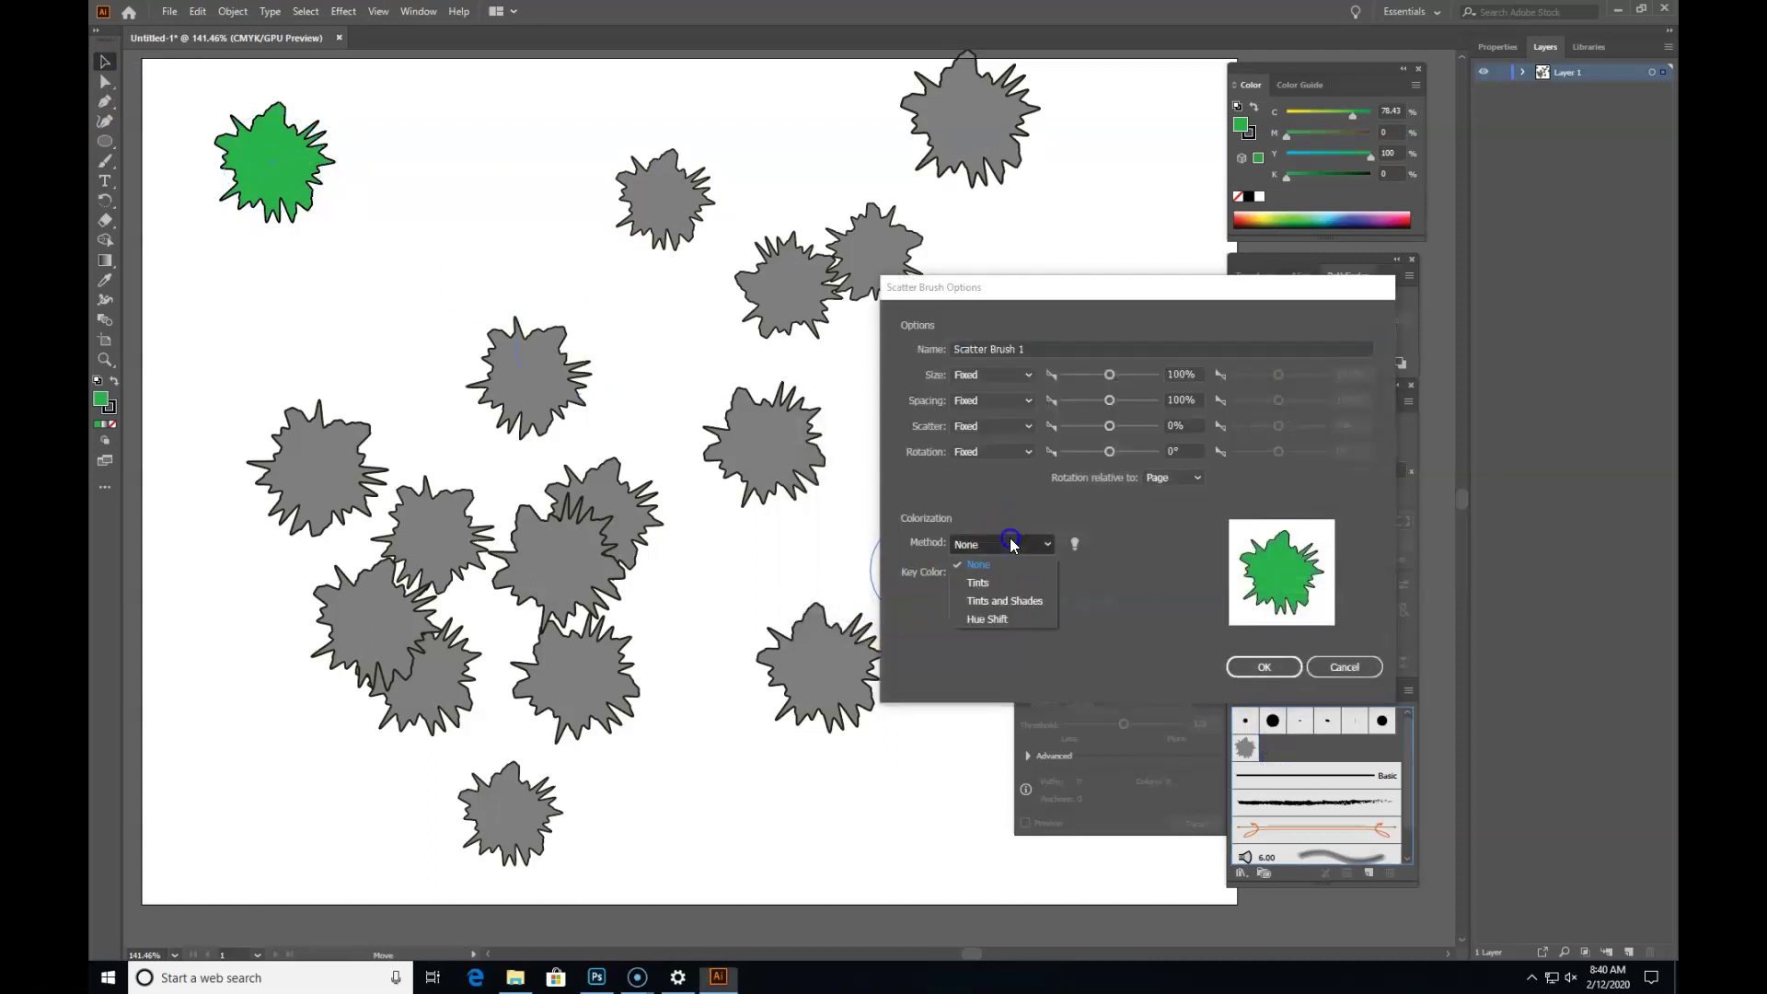
{"action": "left_click", "coordinate": [1019, 602]}
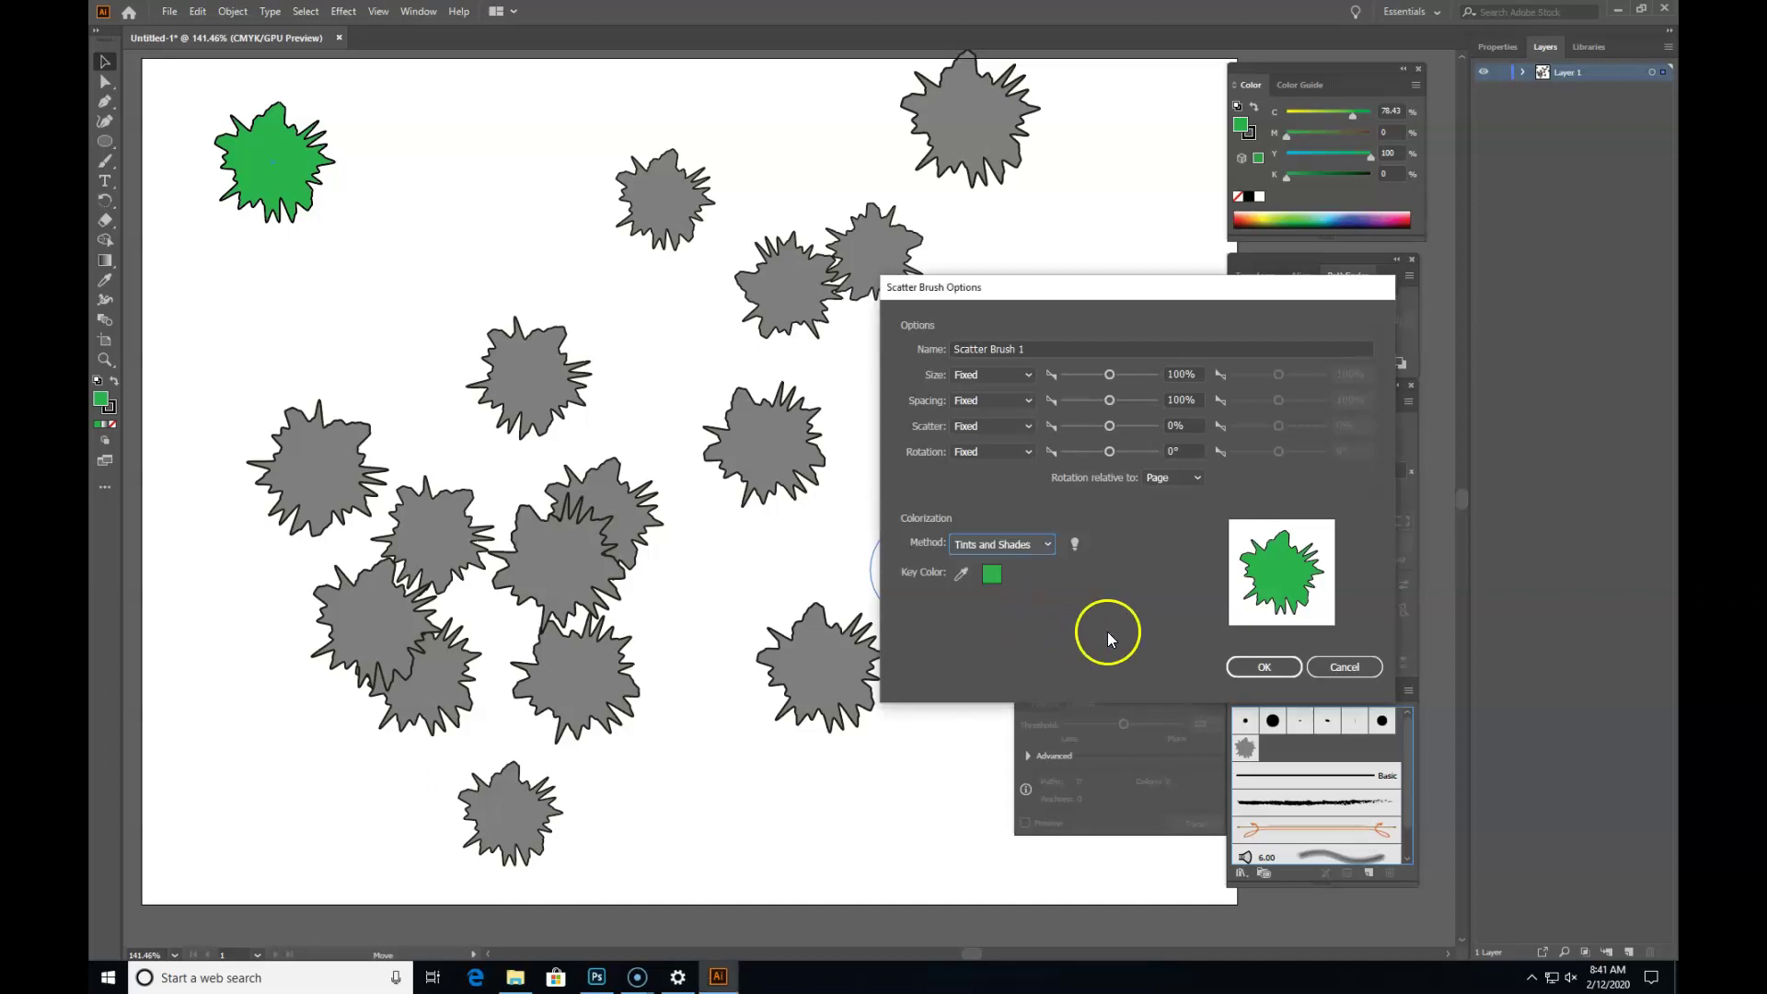
{"action": "left_click", "coordinate": [1264, 667]}
Step: Select the curved tree path, set the Tree 1 brush's colorization method to Tints and Shades, and apply the change to the existing strokes
{"action": "left_click_drag", "start_coordinate": [854, 559], "coordinate": [1084, 159]}
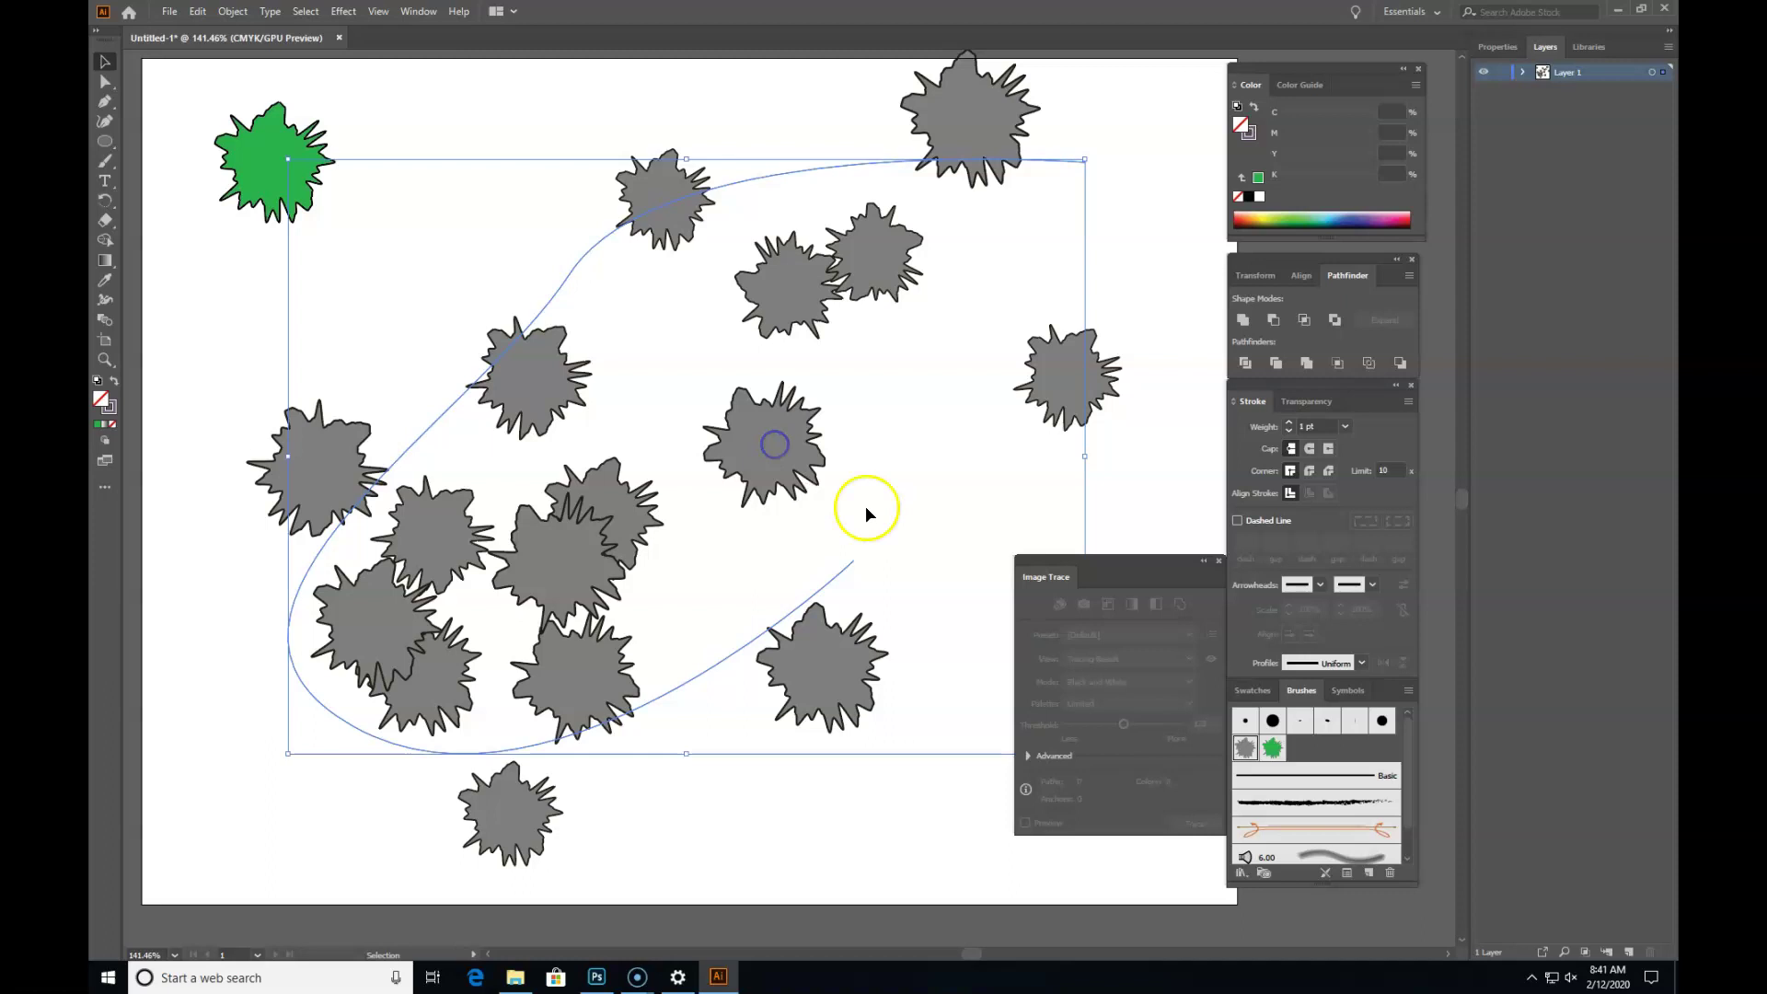
{"action": "double_click", "coordinate": [1245, 747]}
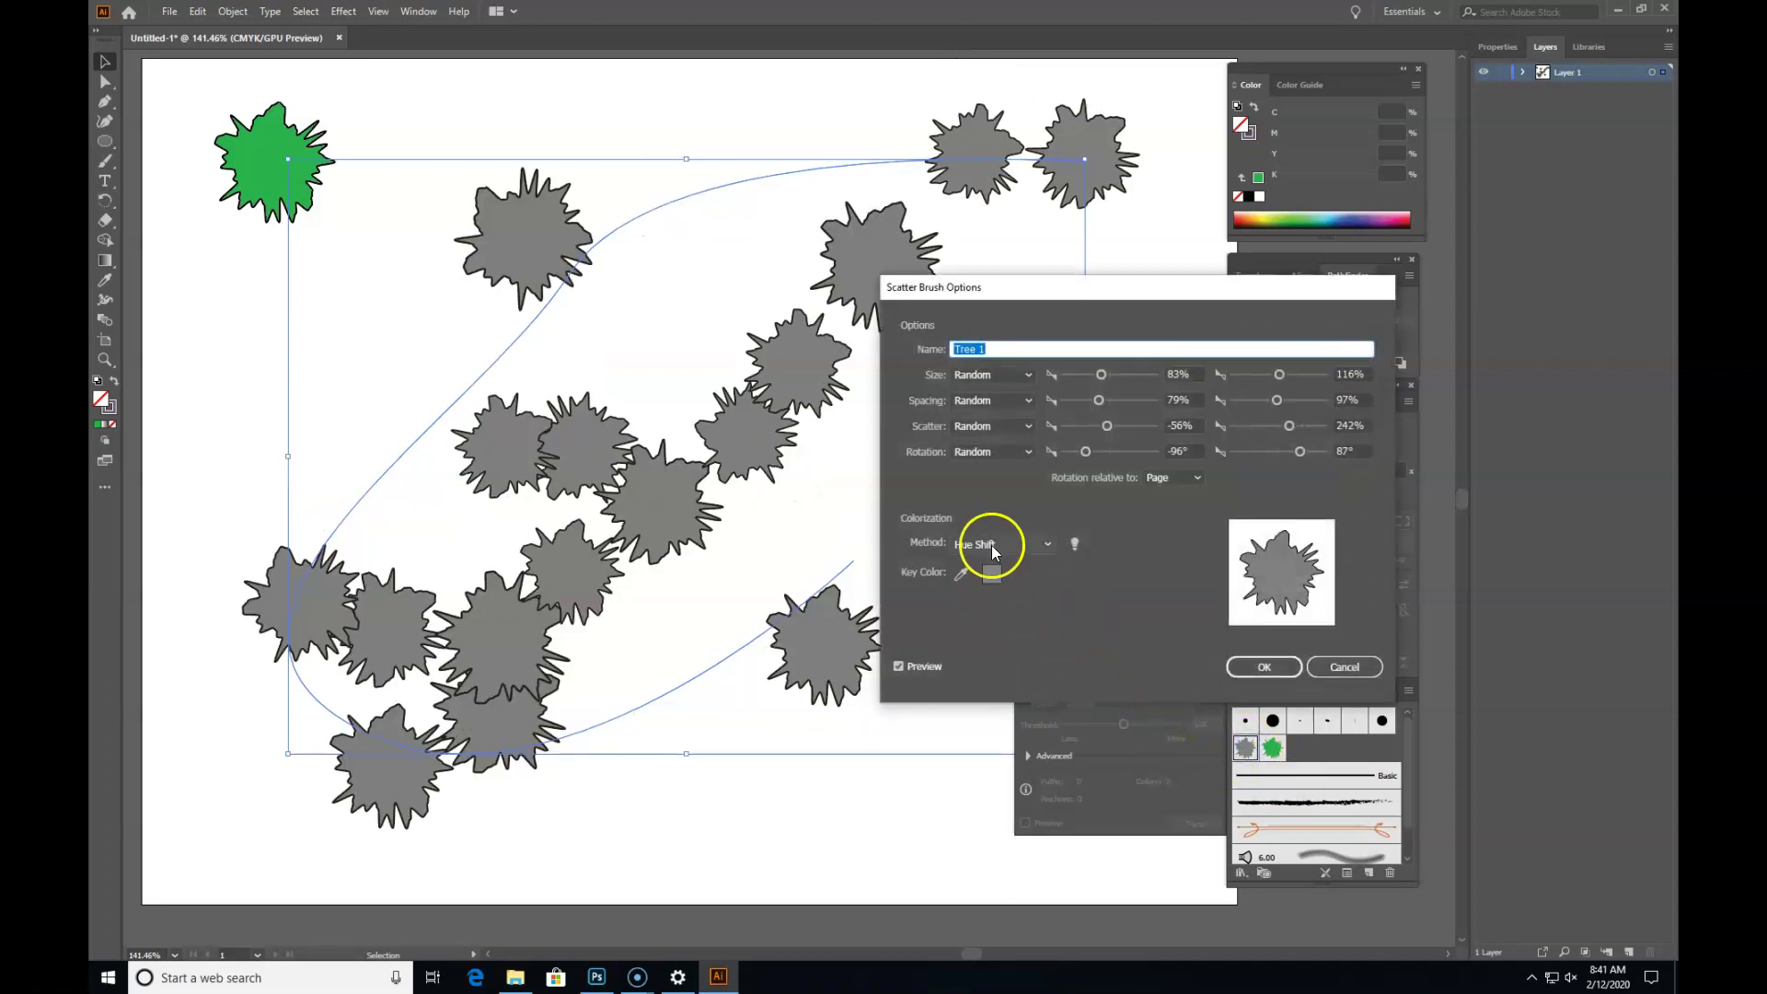
{"action": "left_click", "coordinate": [998, 544]}
{"action": "left_click", "coordinate": [1018, 602]}
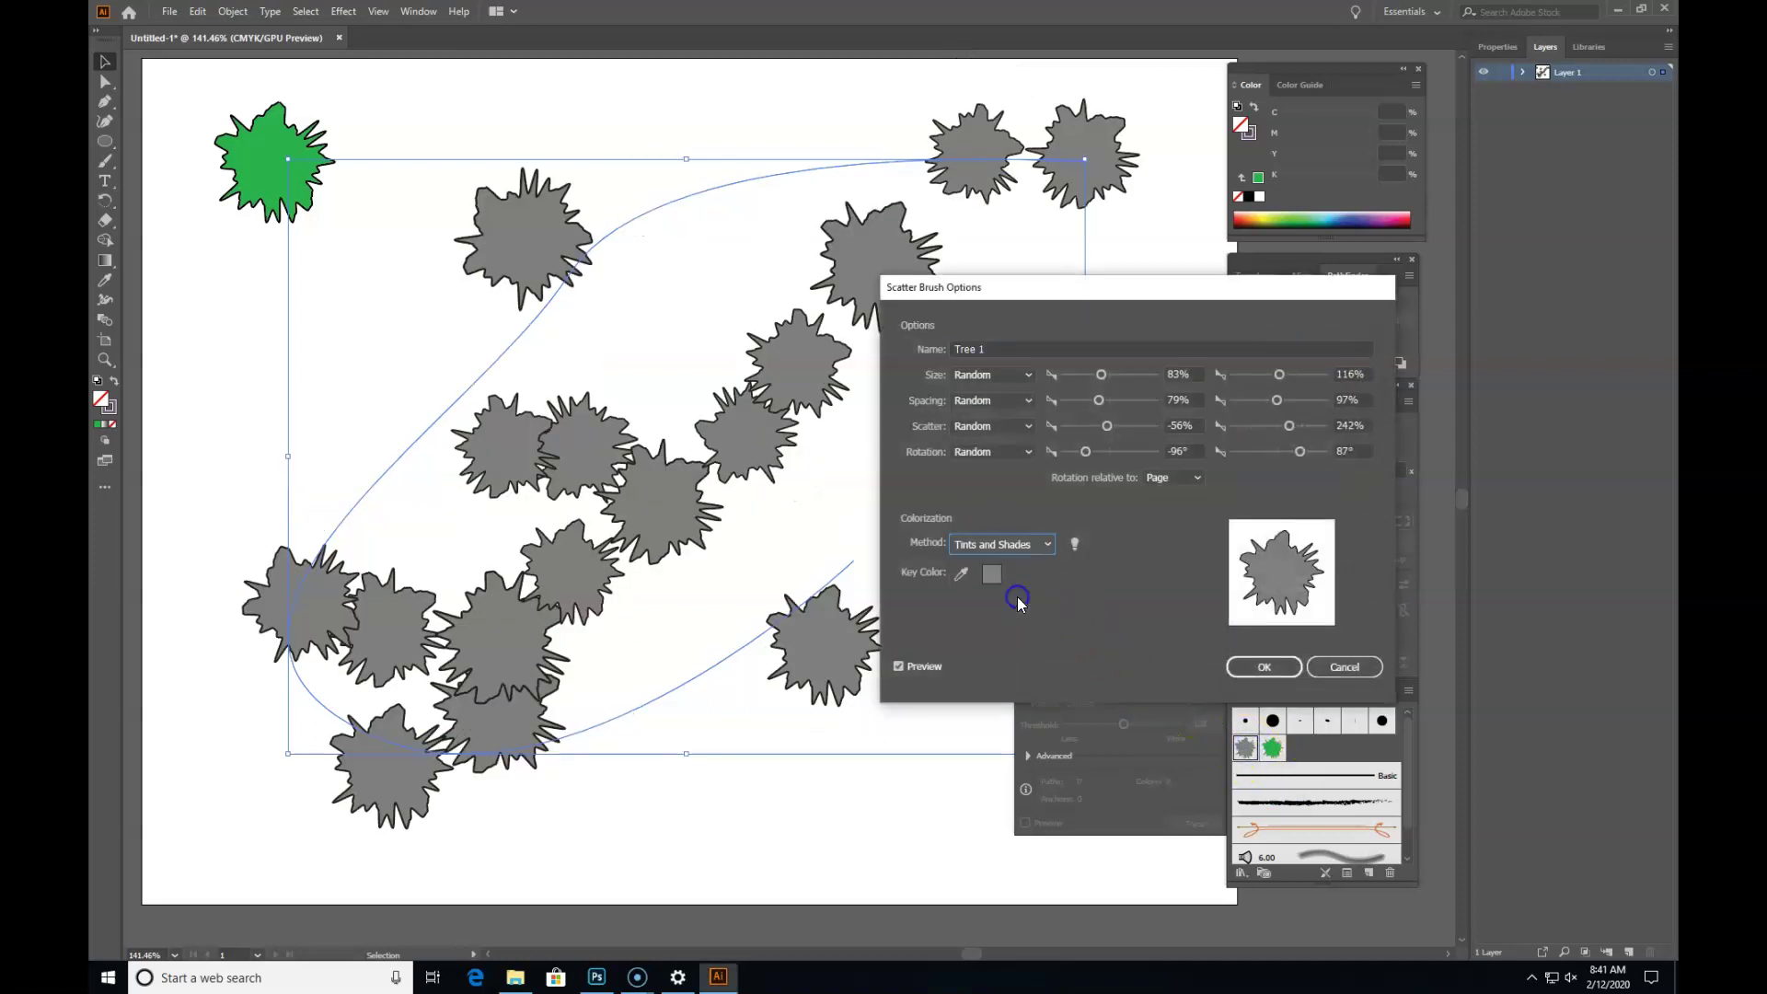
{"action": "left_click", "coordinate": [1267, 669]}
{"action": "left_click", "coordinate": [866, 512]}
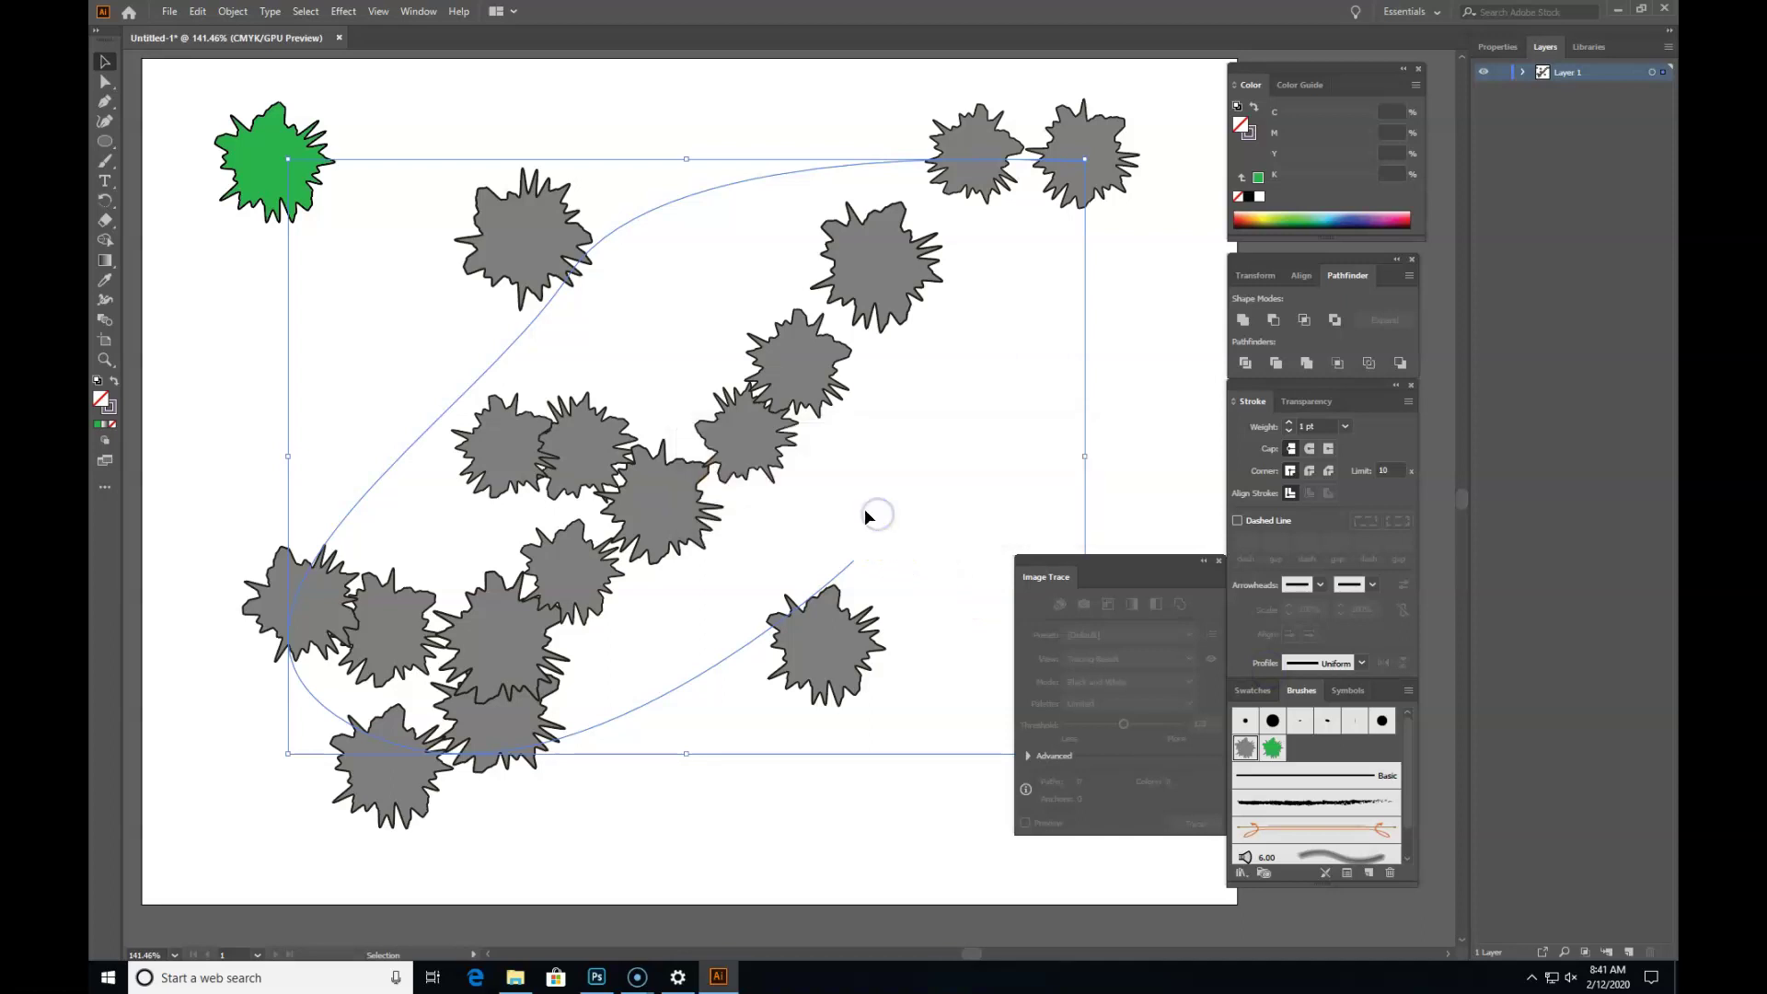
Step: Reselect the curved tree path and set its stroke color to green #27A839
{"action": "left_click", "coordinate": [410, 439]}
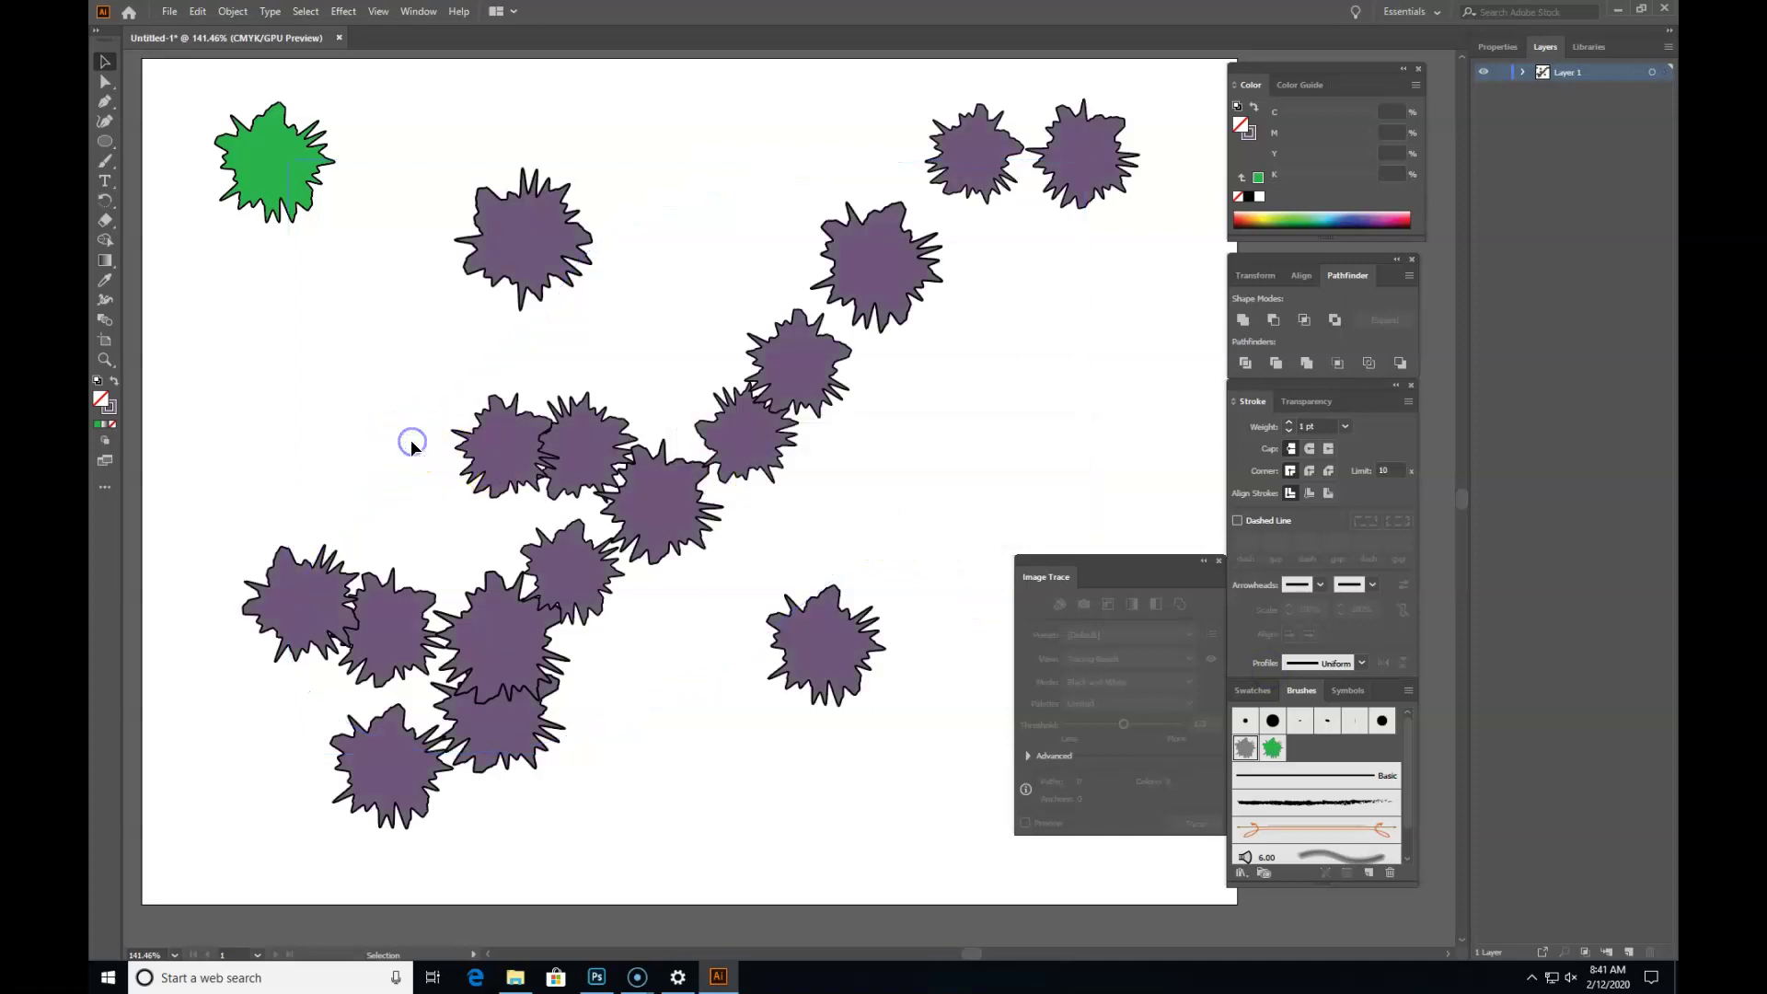
{"action": "left_click", "coordinate": [421, 441]}
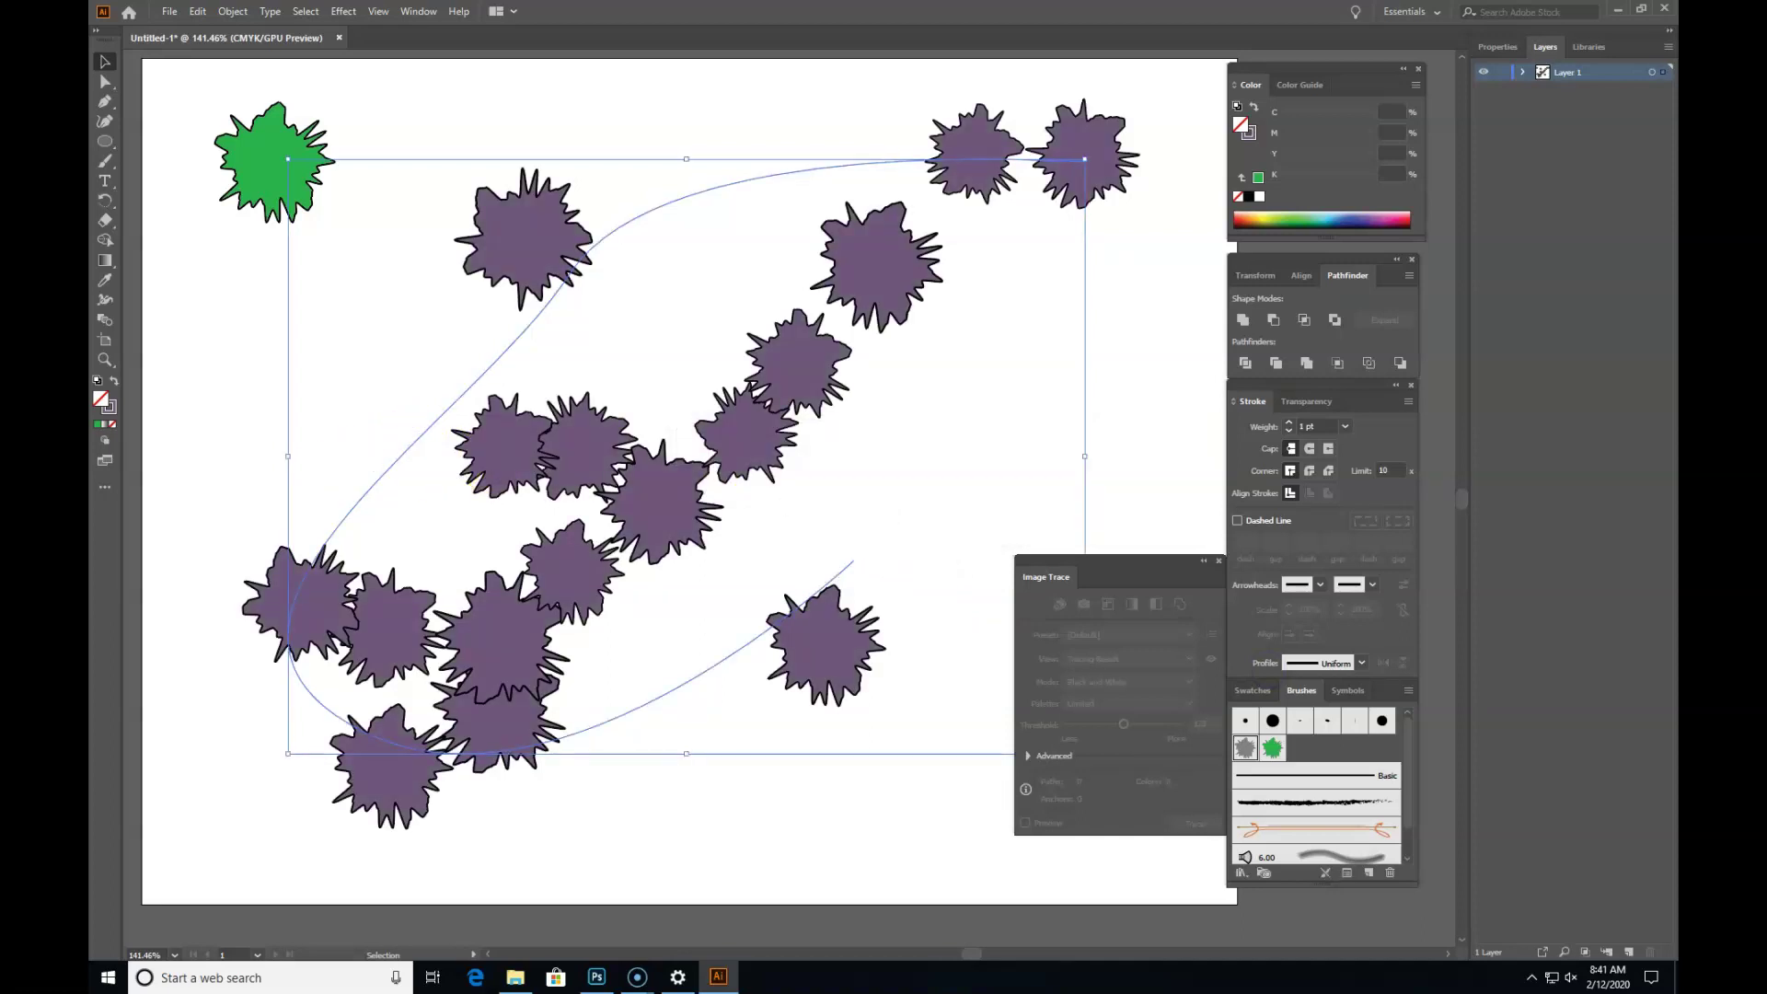
{"action": "left_click", "coordinate": [111, 411]}
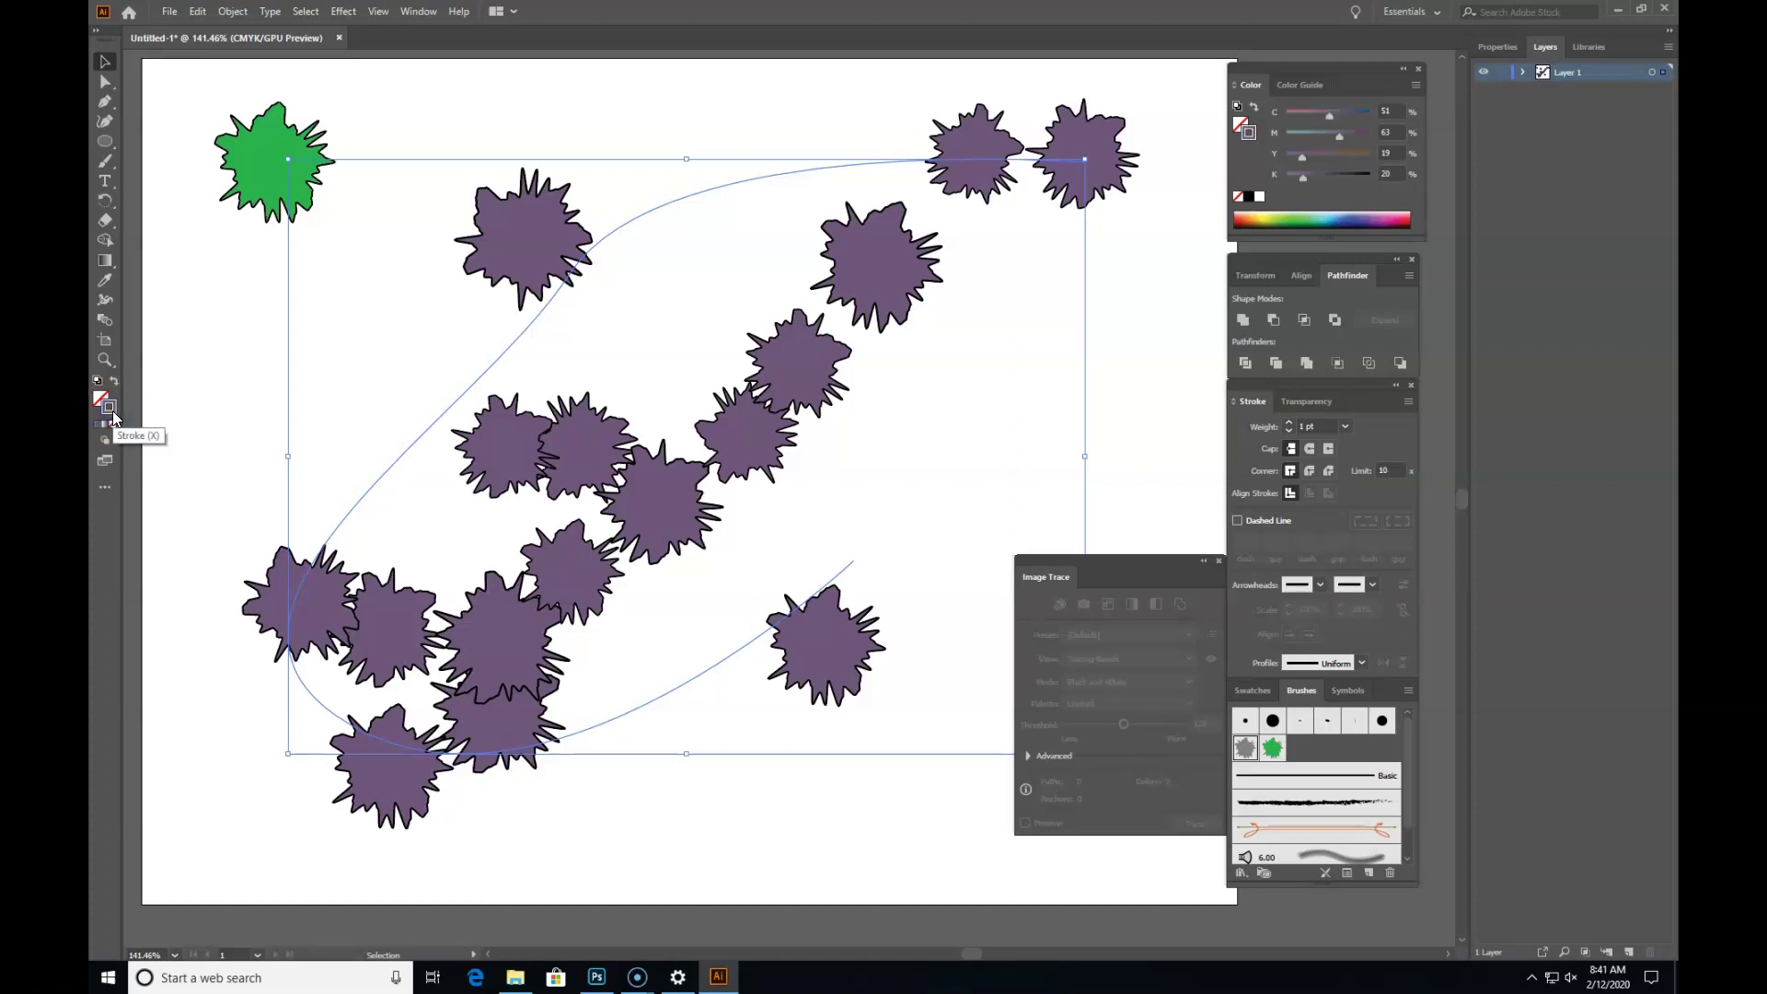
{"action": "double_click", "coordinate": [111, 411]}
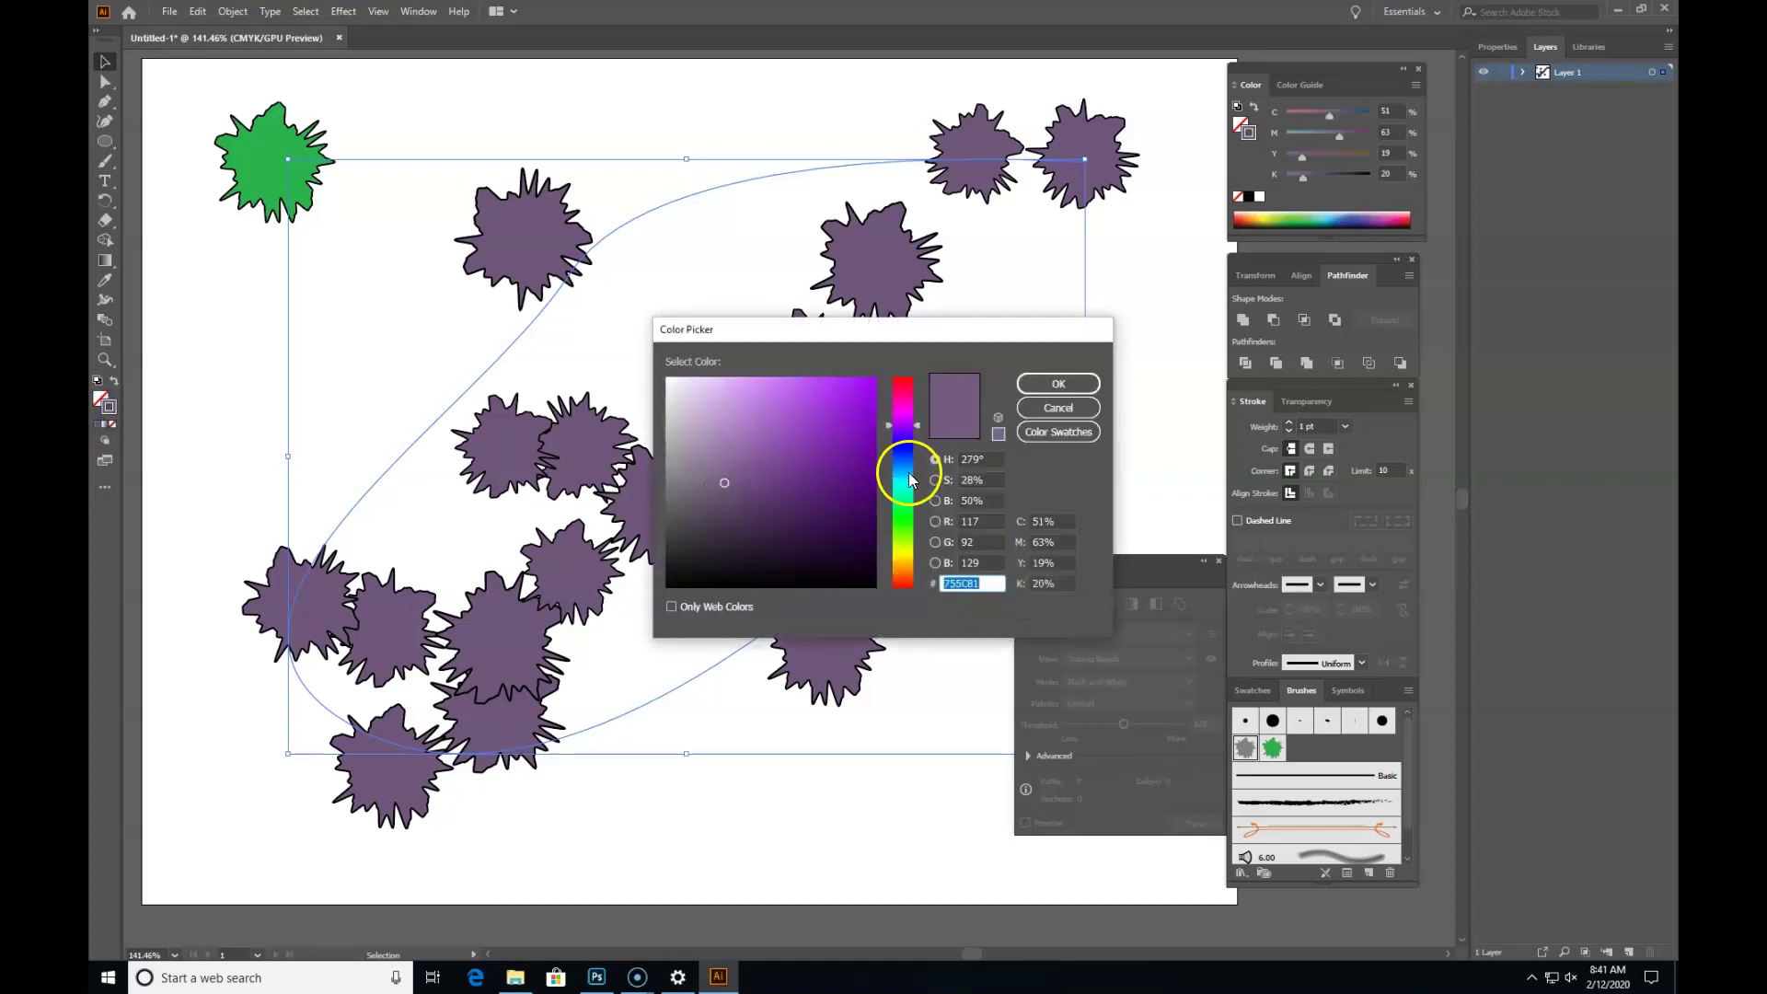
{"action": "left_click", "coordinate": [902, 513]}
{"action": "left_click_drag", "start_coordinate": [824, 460], "coordinate": [829, 448]}
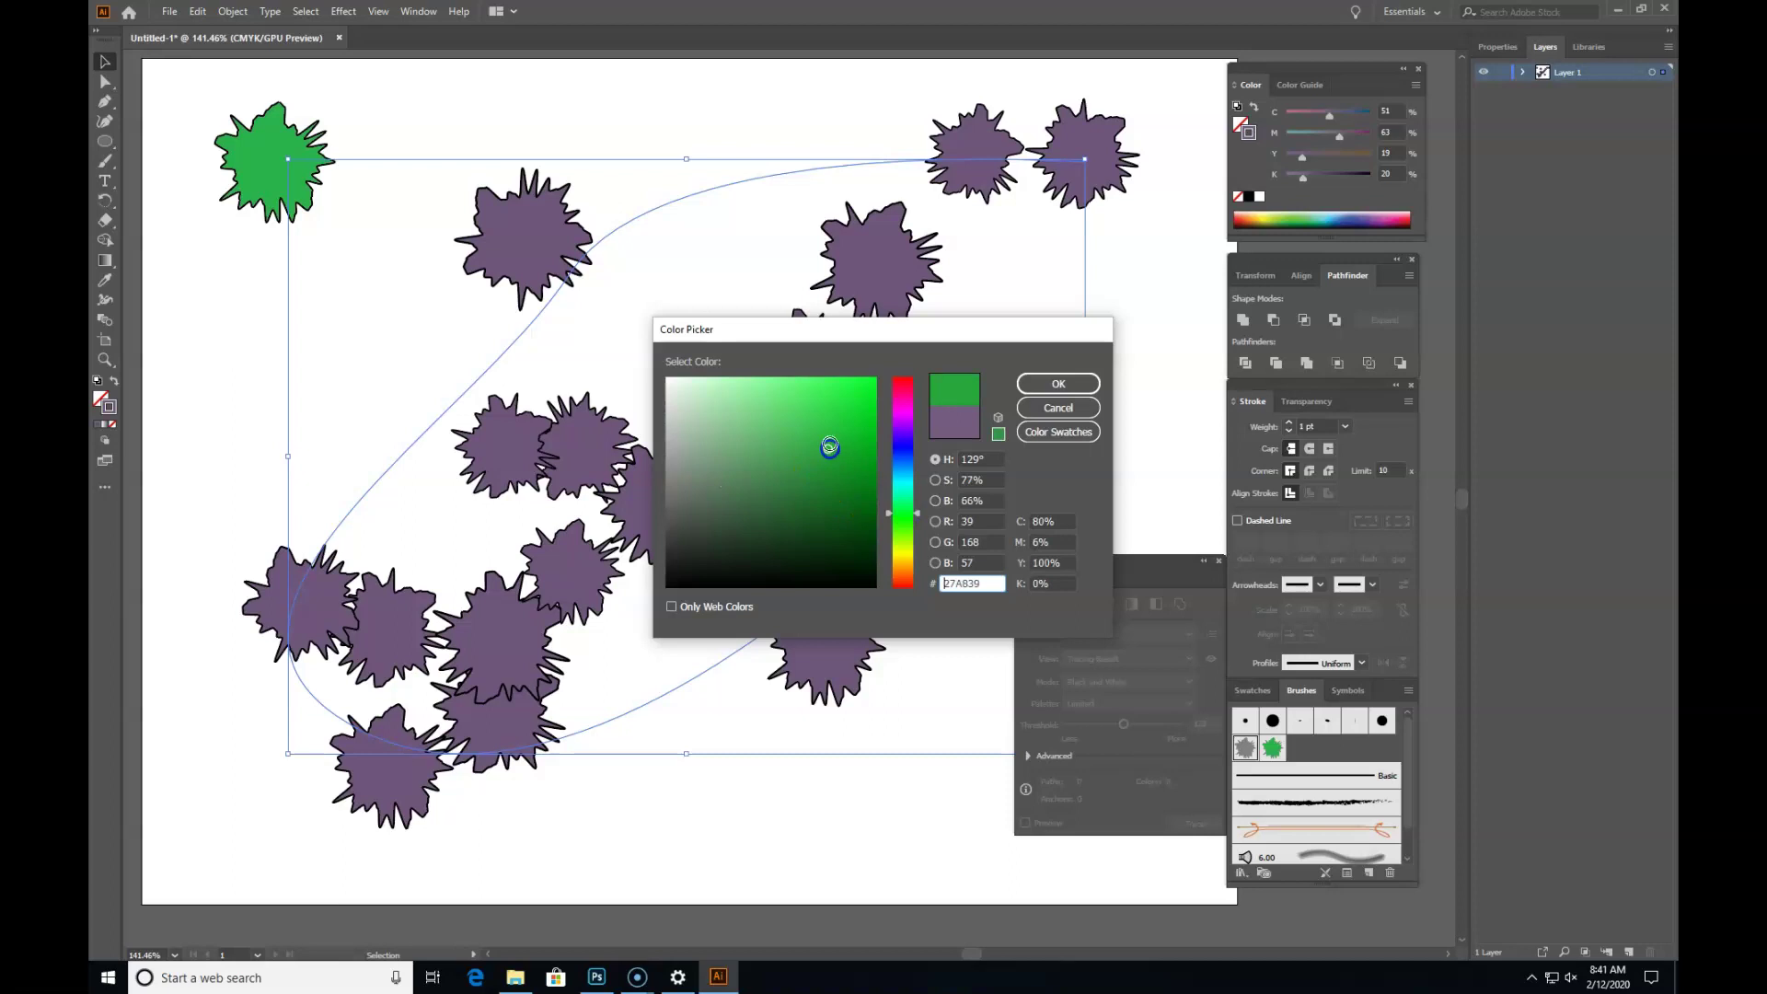
{"action": "left_click", "coordinate": [1049, 386]}
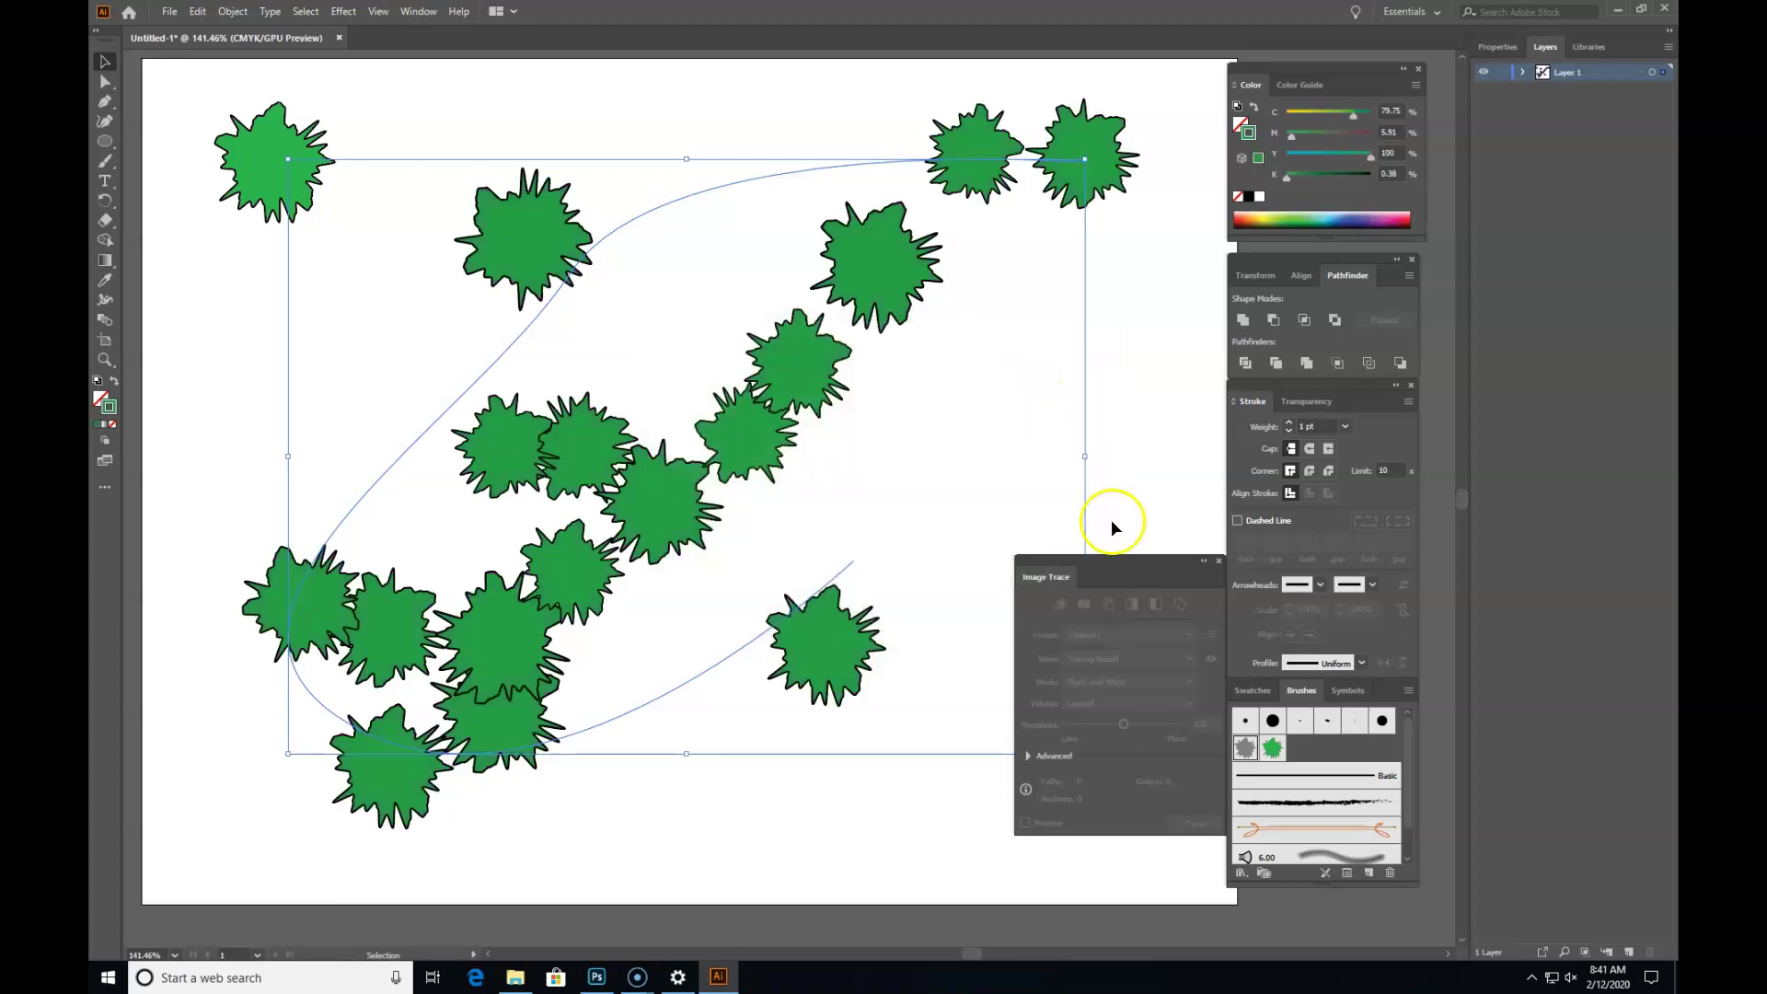
Step: Reopen the Tree 1 brush options, keep Tints and Shades as the colorization method, and apply the options to the existing strokes
{"action": "double_click", "coordinate": [1246, 750]}
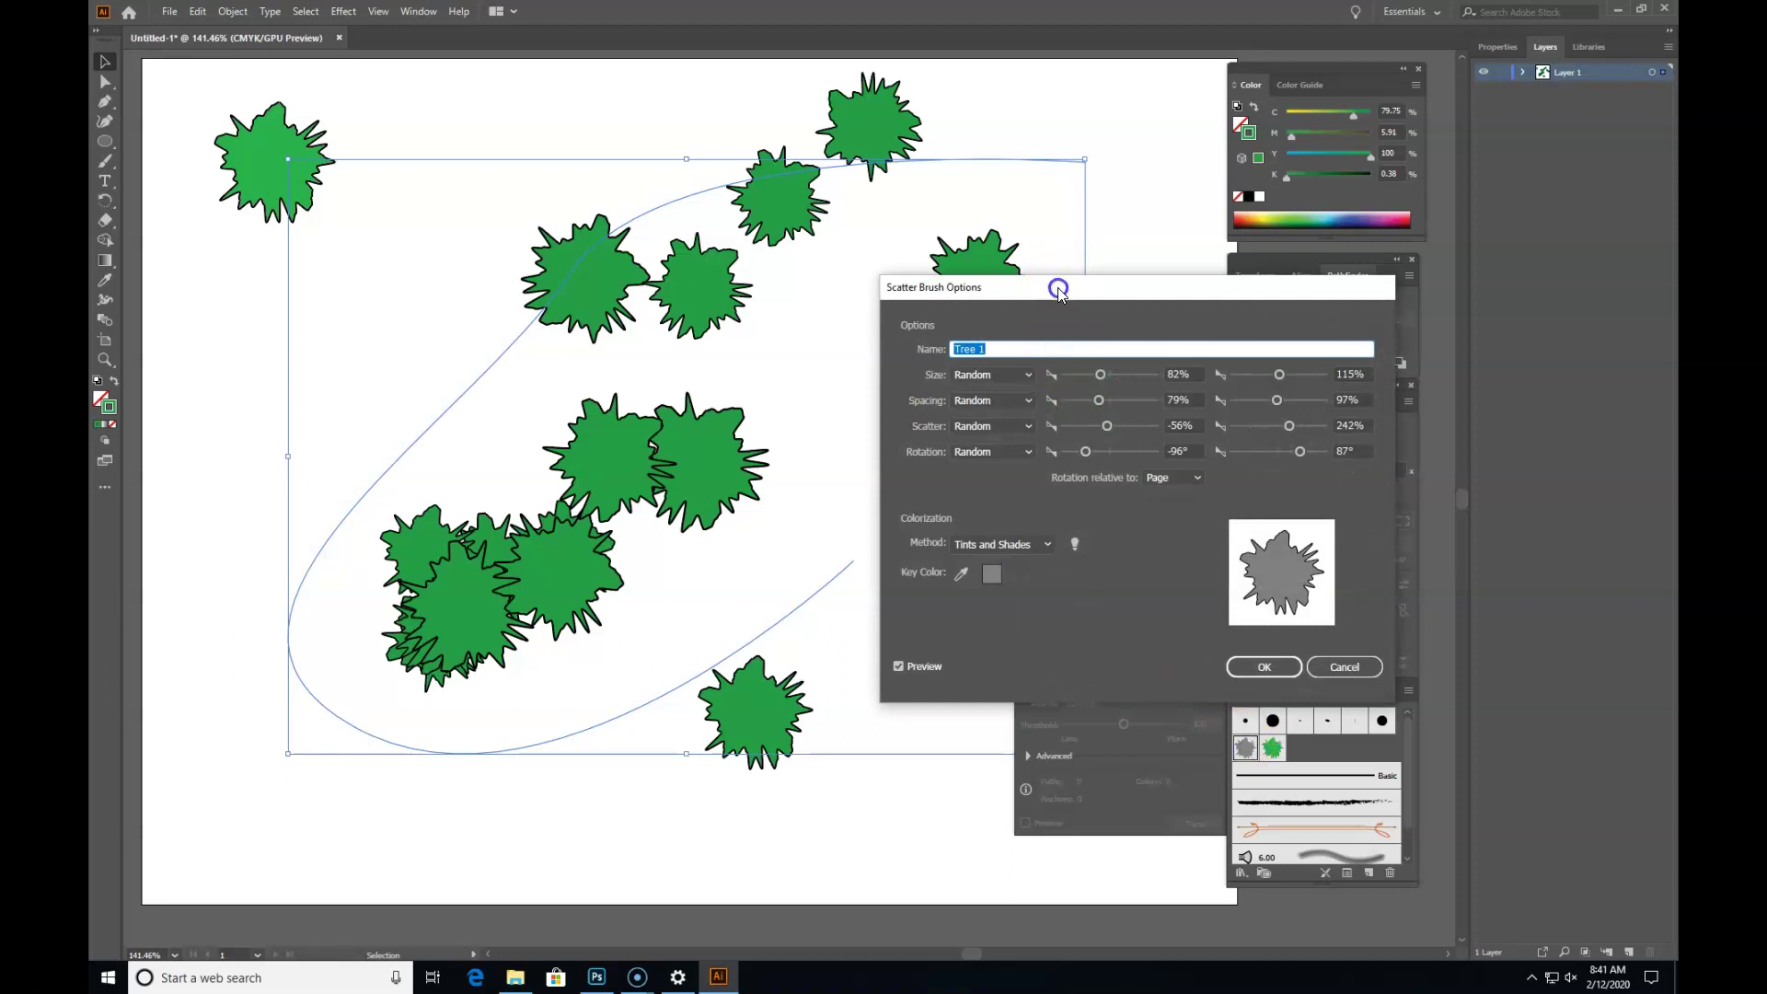
{"action": "left_click_drag", "start_coordinate": [1059, 291], "coordinate": [804, 299]}
{"action": "left_click", "coordinate": [785, 552]}
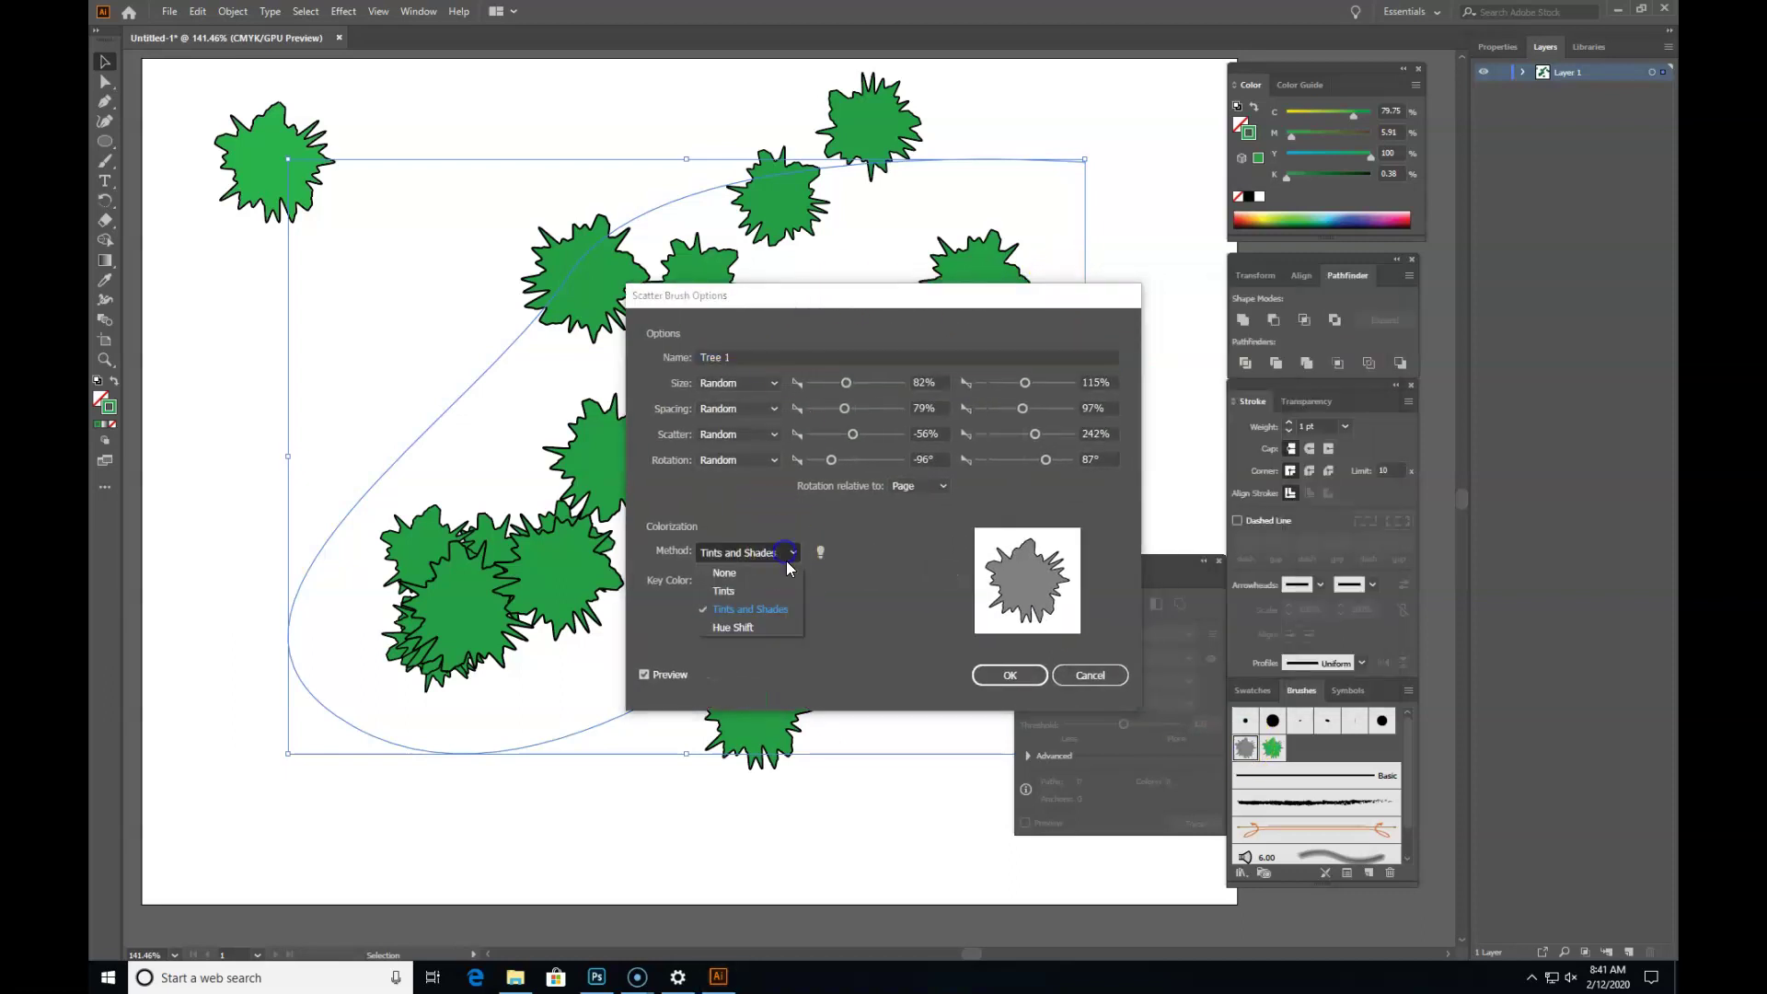
{"action": "left_click", "coordinate": [788, 613]}
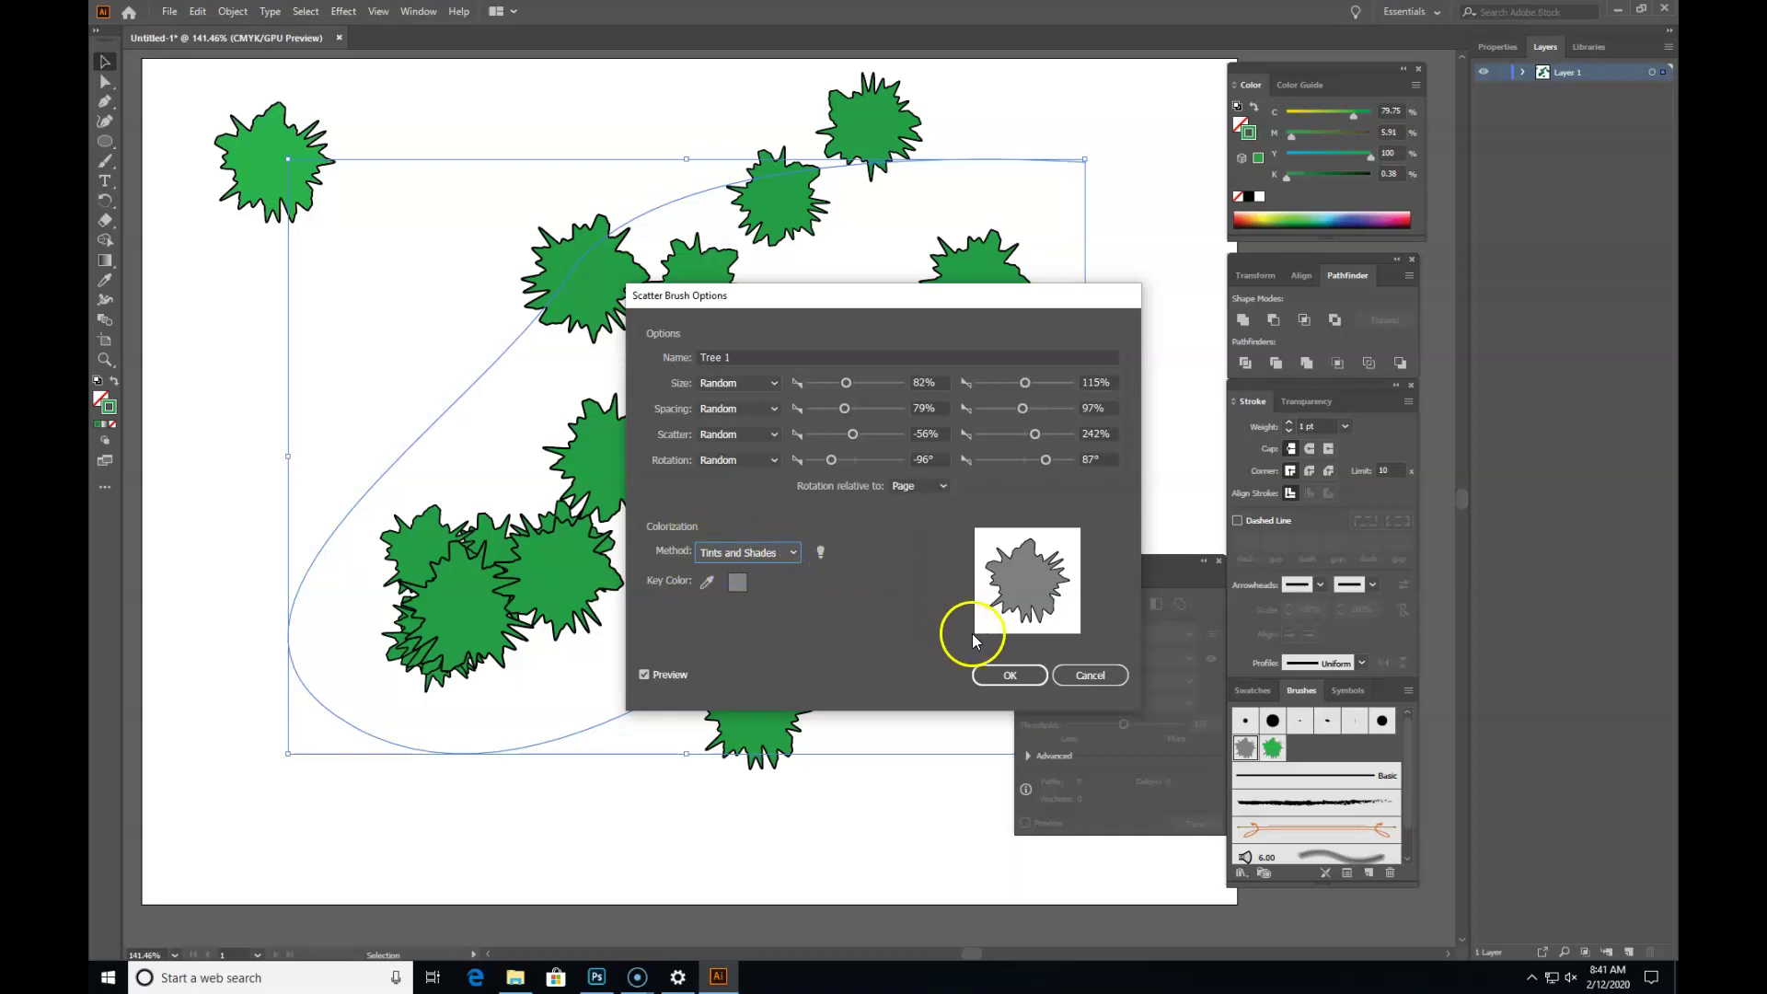
{"action": "left_click", "coordinate": [1008, 680]}
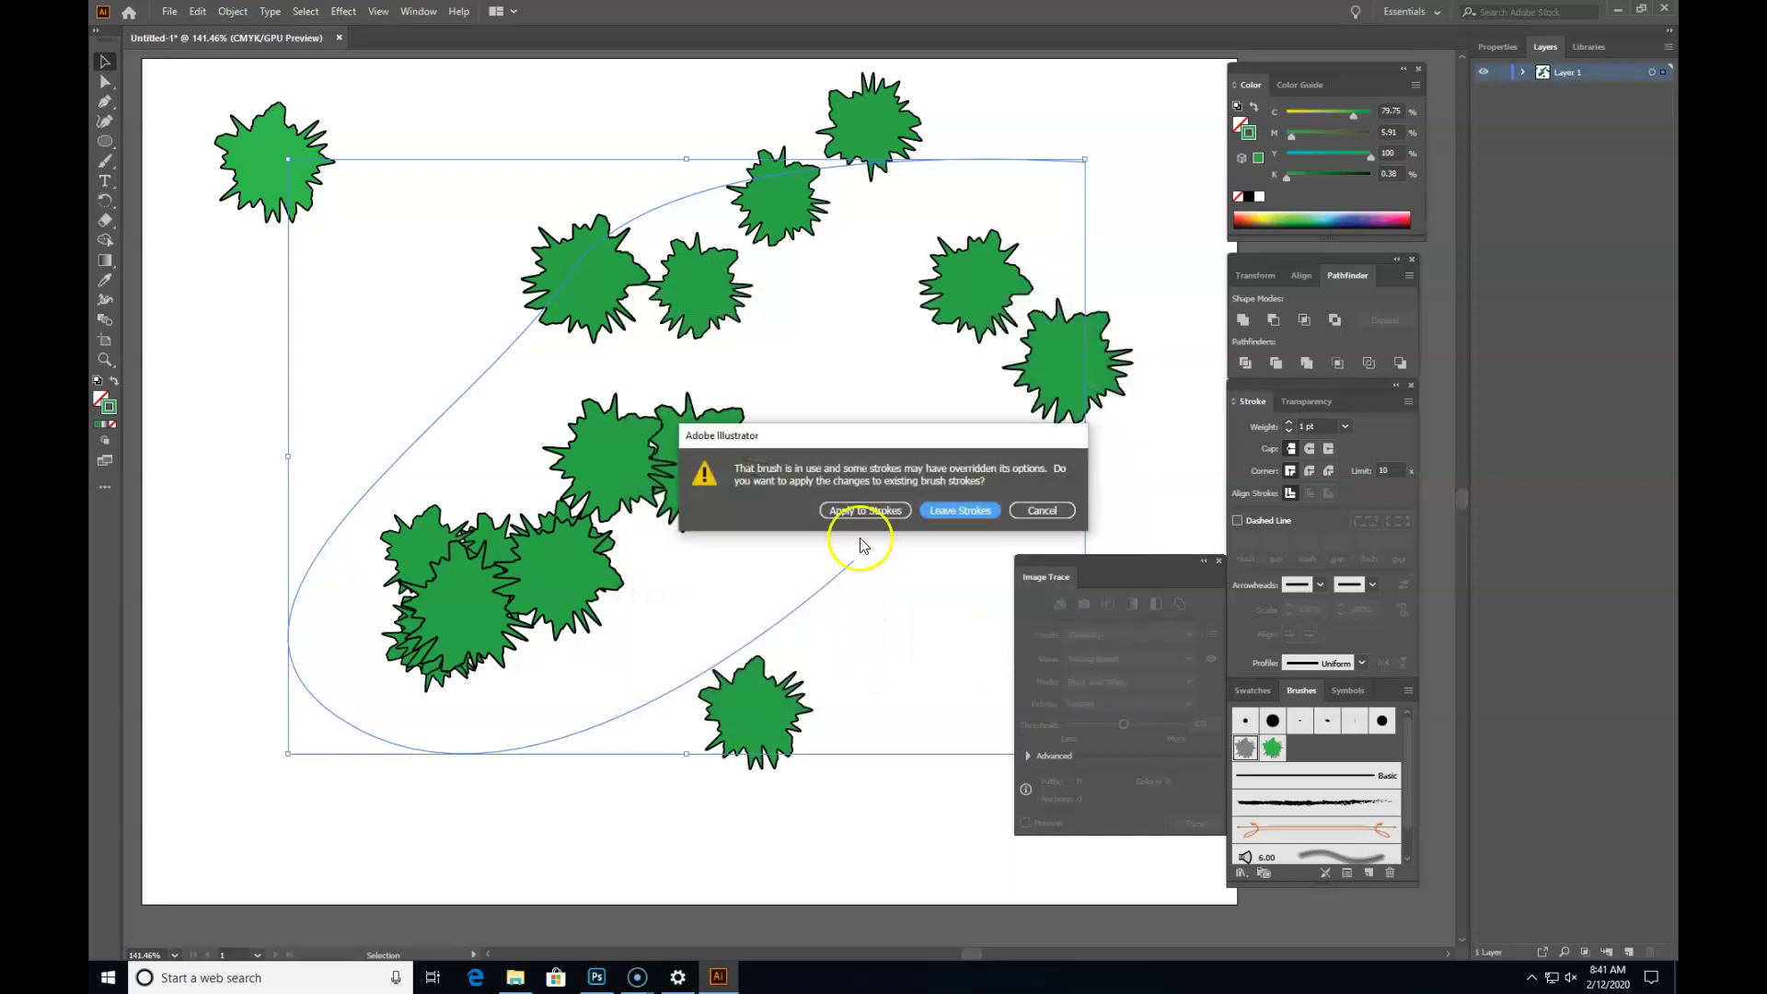
{"action": "left_click", "coordinate": [861, 509]}
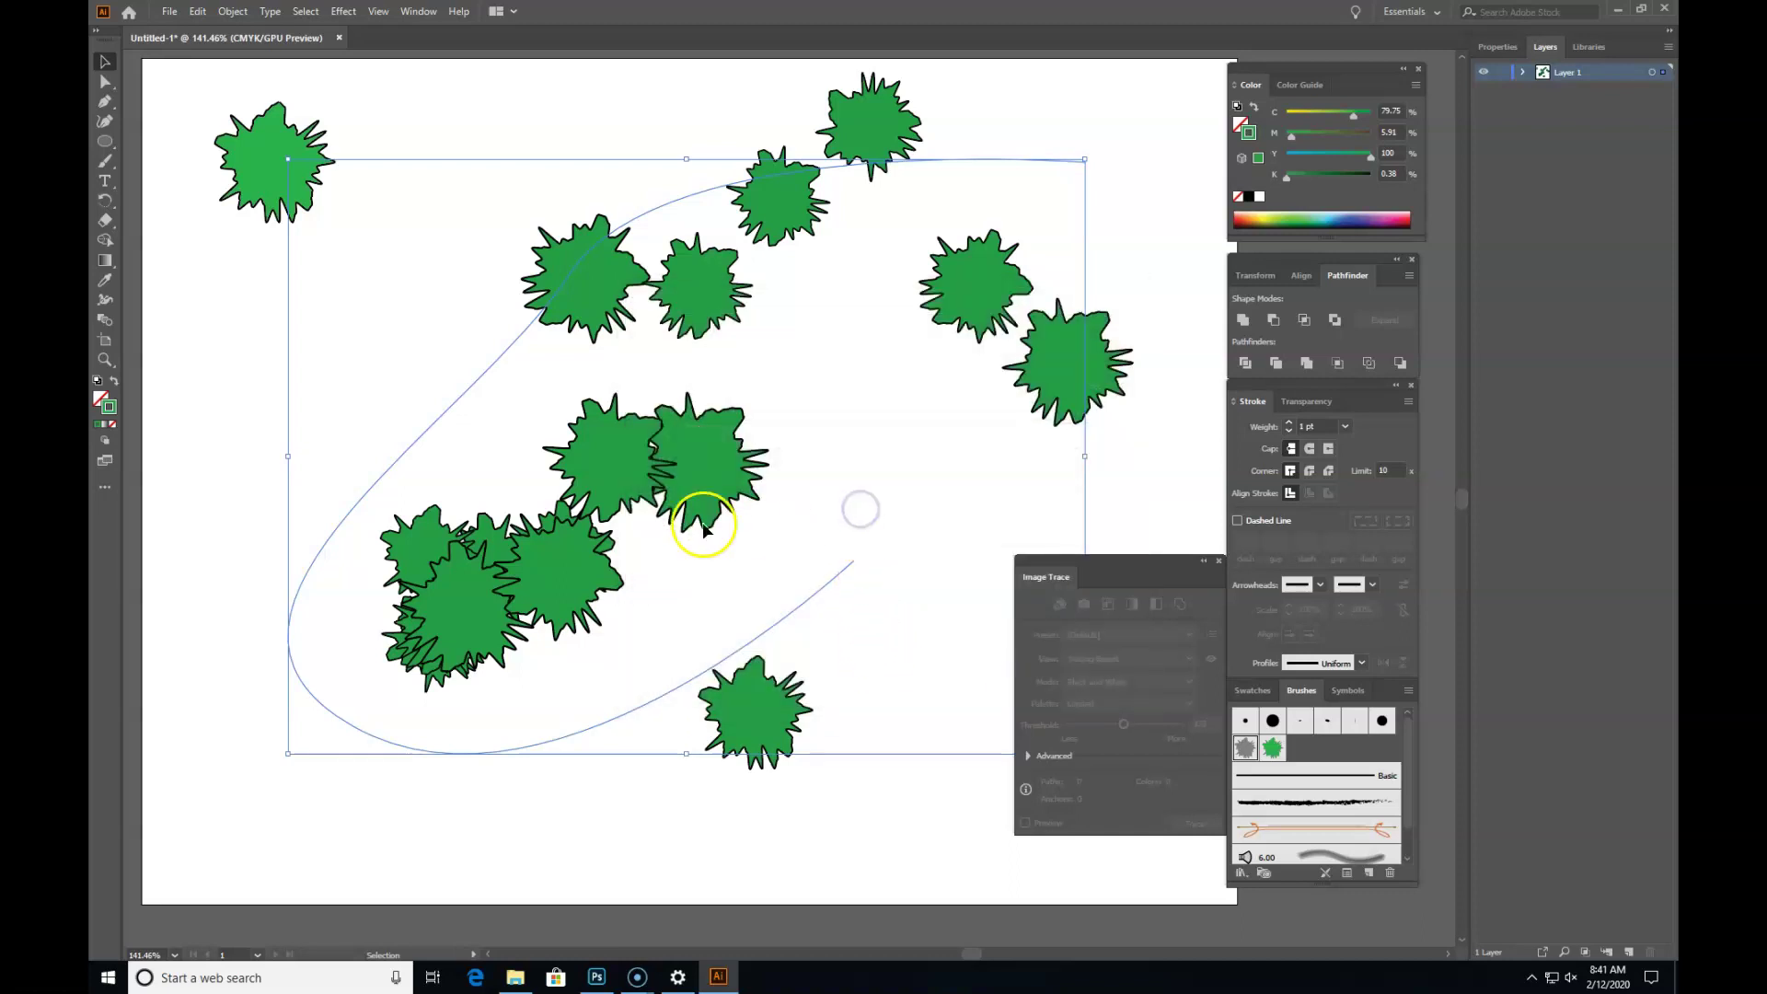
Step: Change the curved tree path's stroke color to light green #5DC667 and deselect the path
{"action": "double_click", "coordinate": [111, 413]}
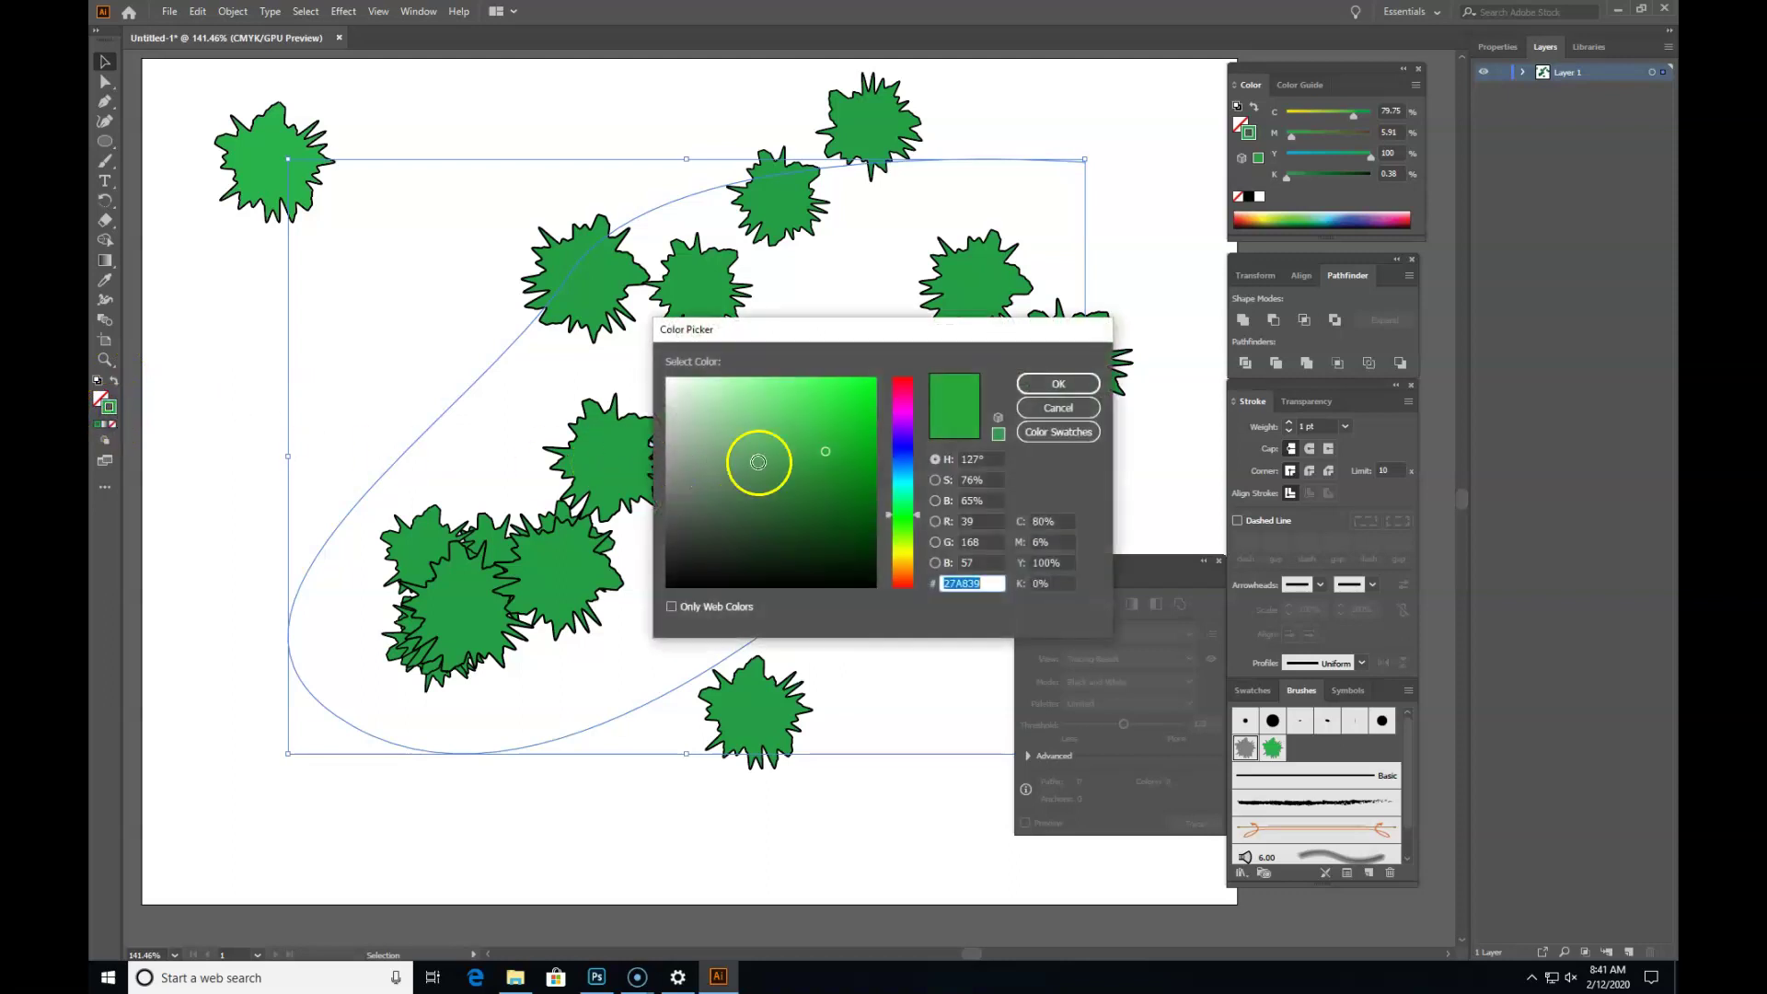
{"action": "left_click", "coordinate": [778, 421]}
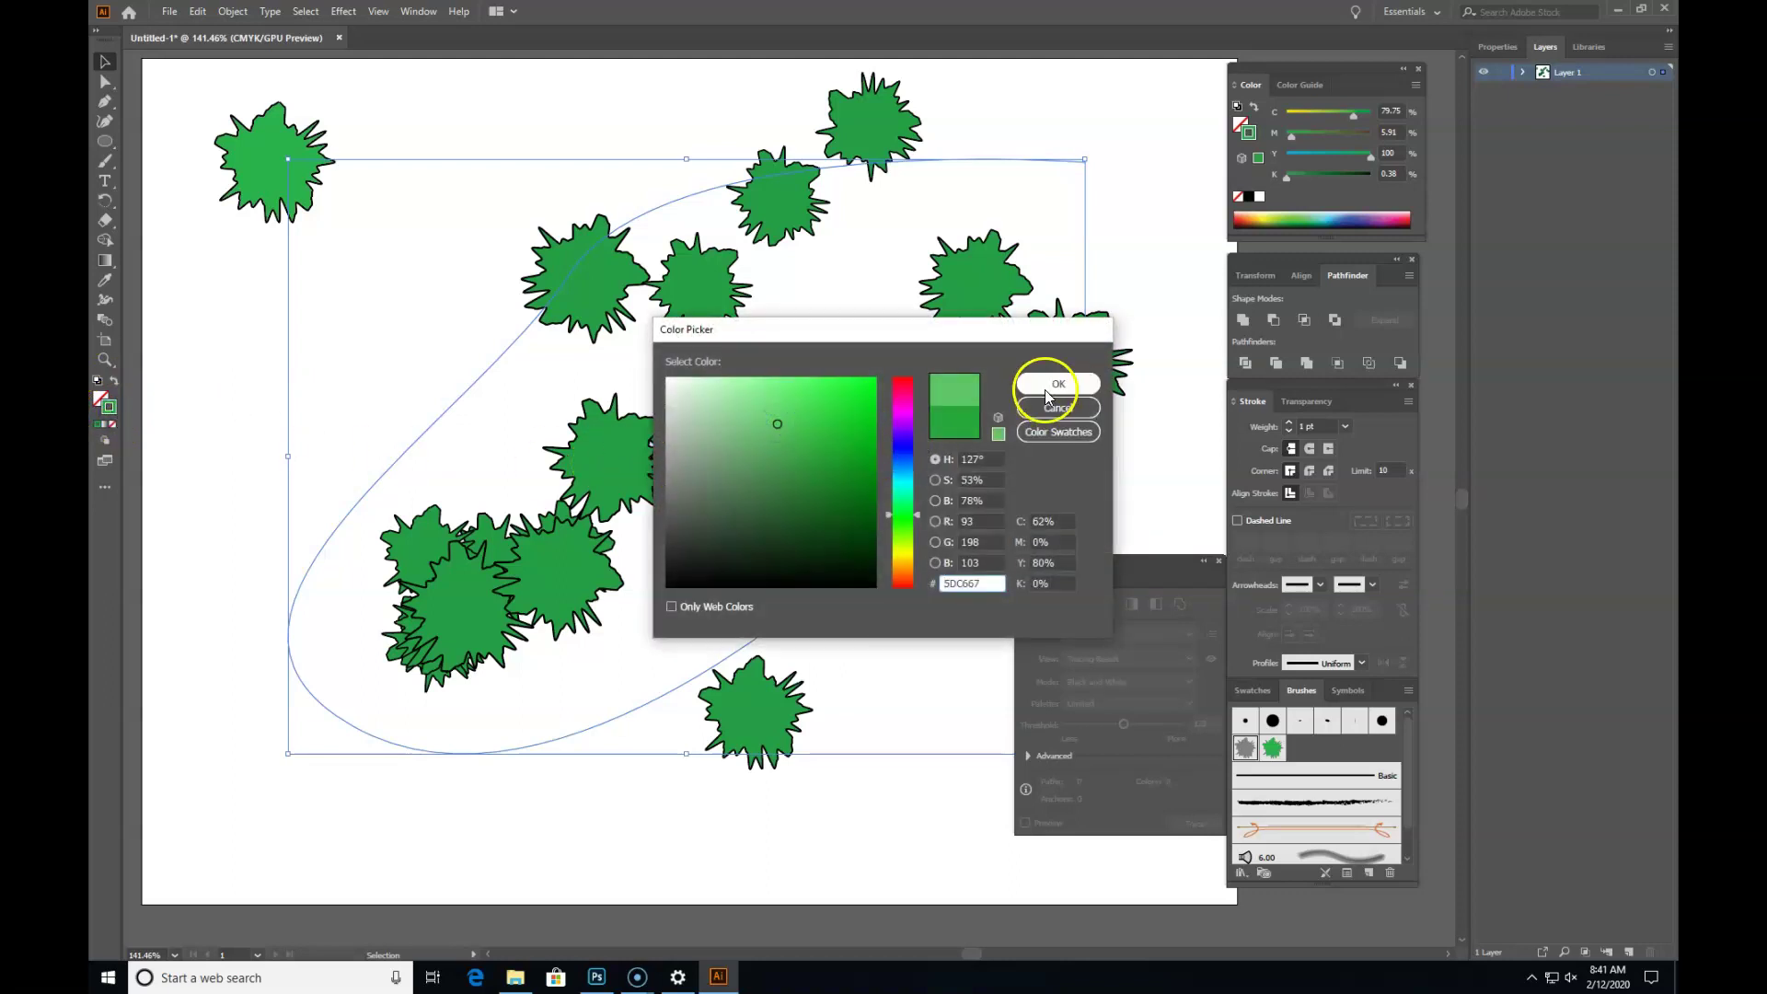
{"action": "left_click", "coordinate": [1050, 384]}
{"action": "left_click", "coordinate": [104, 60]}
{"action": "left_click", "coordinate": [158, 74]}
Step: Draw an open four-point path down the artboard's left side and across its lower part, and apply the Tree 1 brush to it
{"action": "left_click", "coordinate": [105, 162]}
{"action": "left_click", "coordinate": [446, 105]}
{"action": "left_click", "coordinate": [288, 416]}
{"action": "left_click", "coordinate": [541, 773]}
{"action": "left_click_drag", "start_coordinate": [833, 806], "coordinate": [886, 757]}
{"action": "left_click", "coordinate": [1246, 748]}
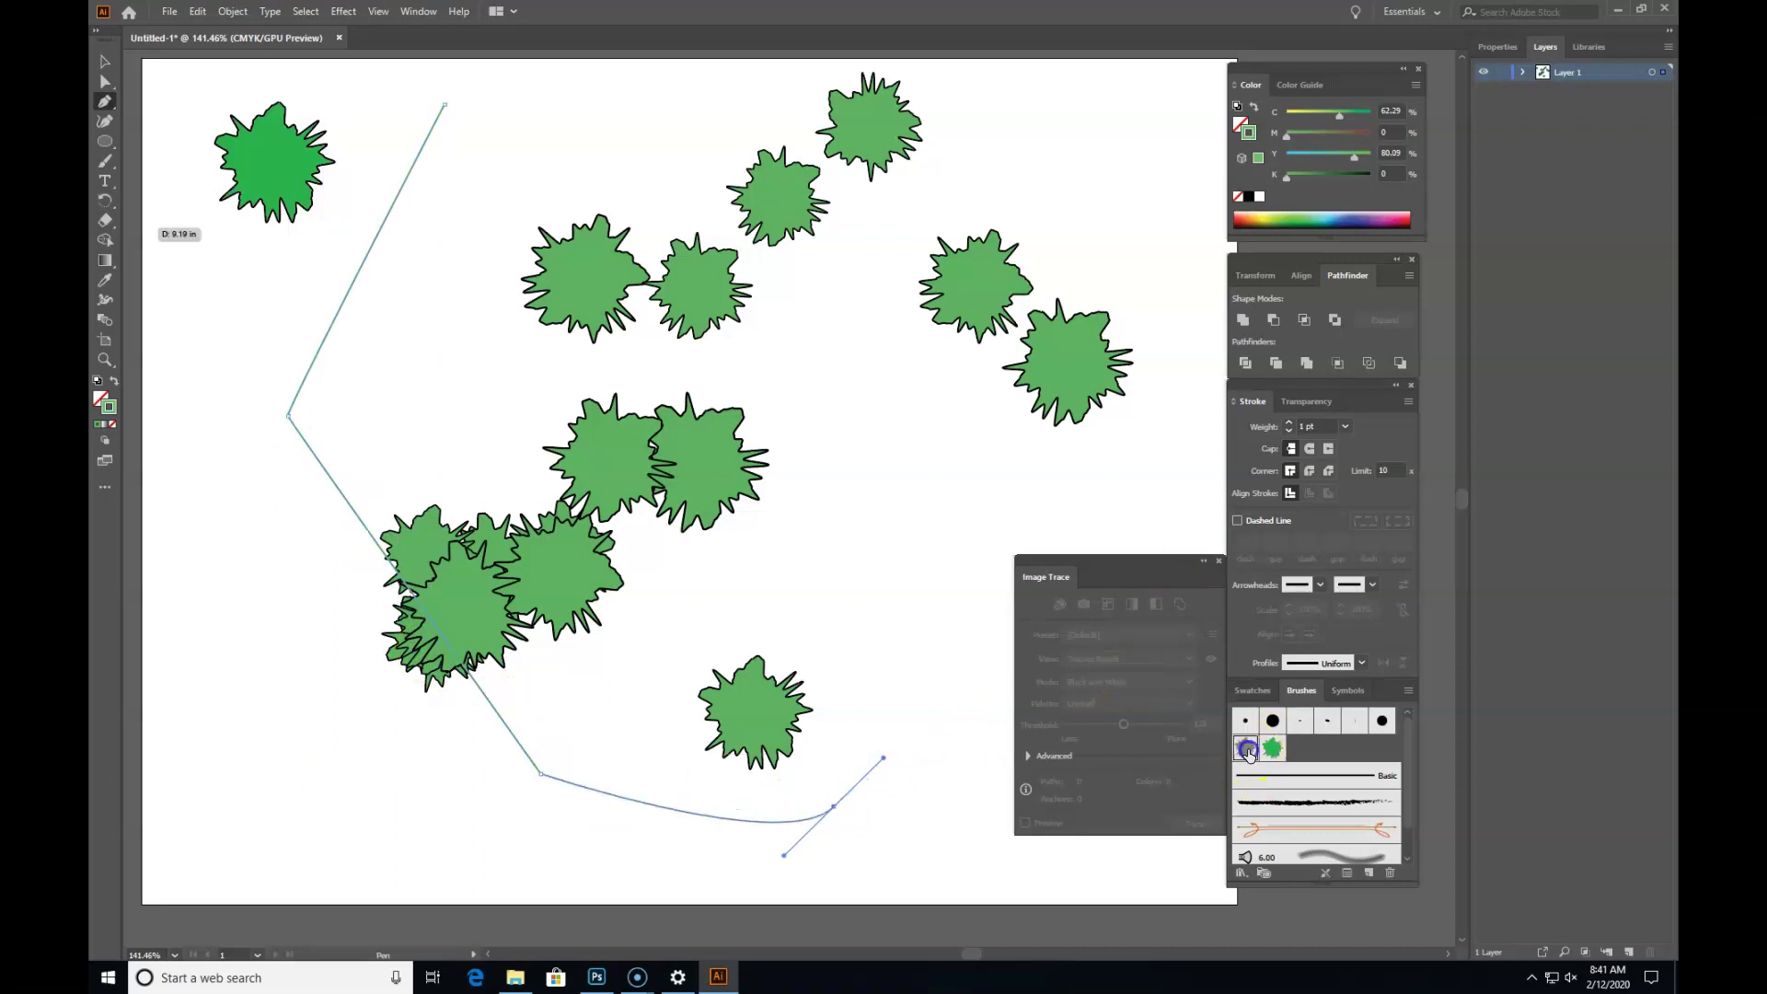
{"action": "left_click", "coordinate": [105, 62]}
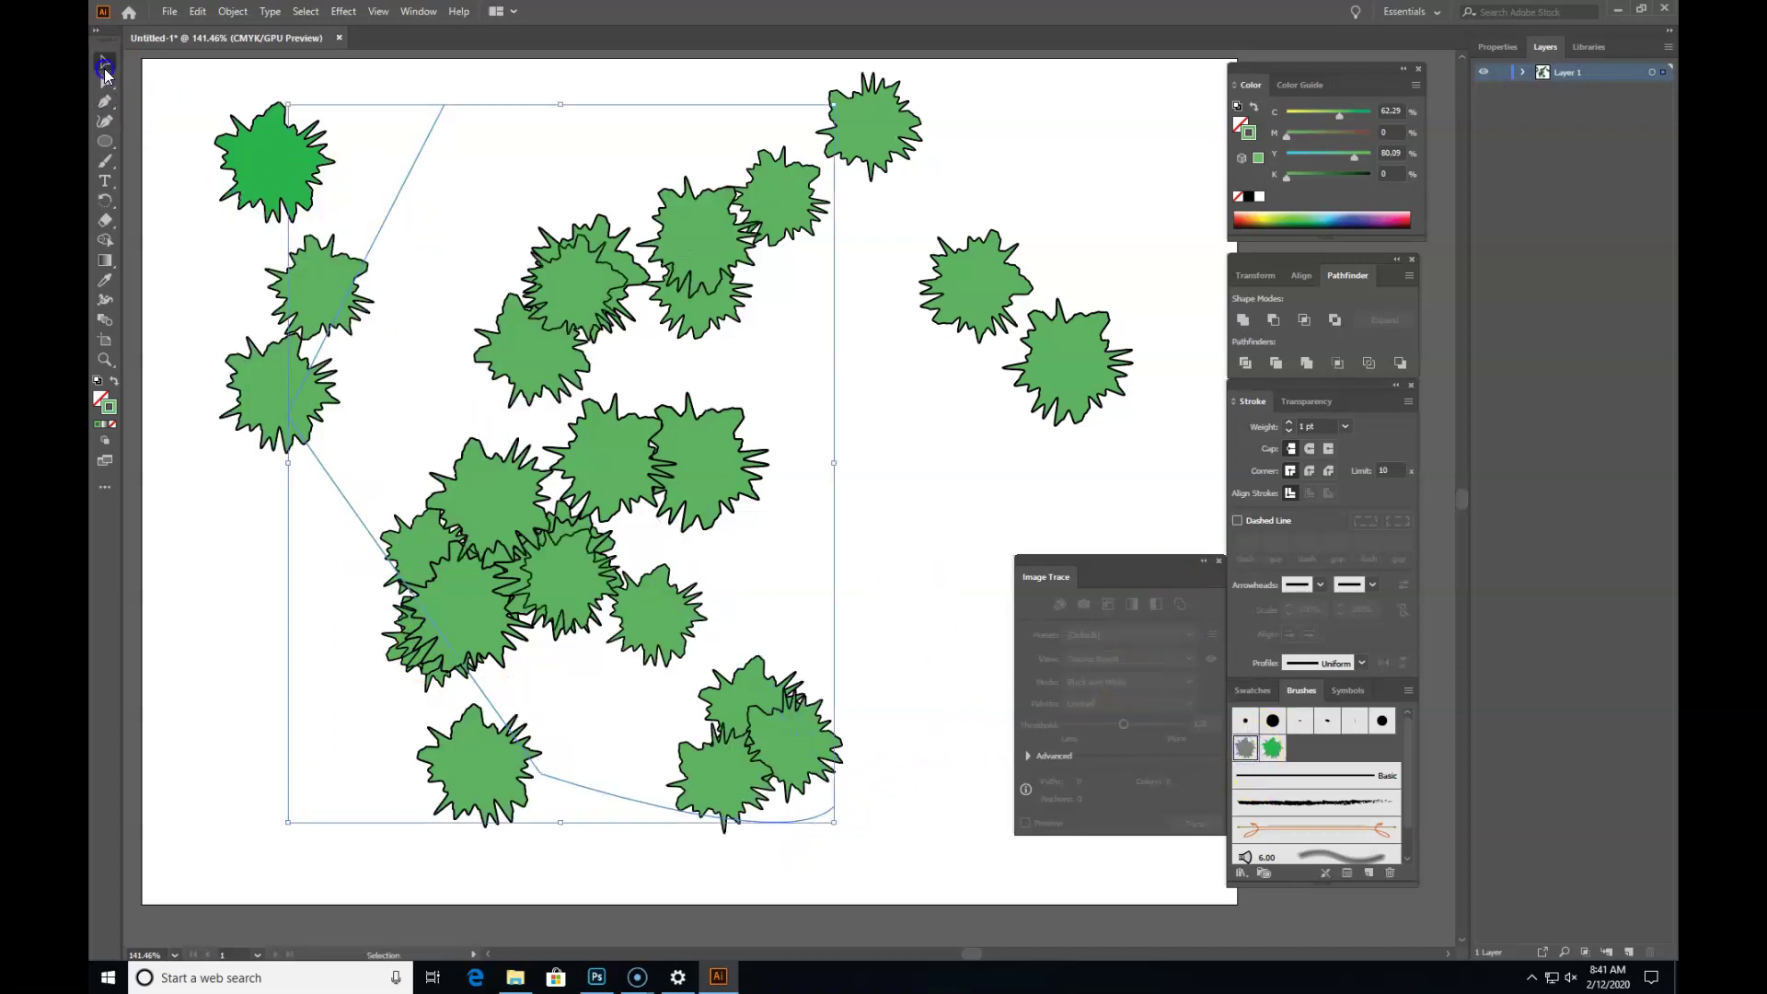
Step: Set the new four-point path's stroke color to dark green #427228 and deselect it
{"action": "double_click", "coordinate": [108, 407]}
{"action": "left_click", "coordinate": [802, 493]}
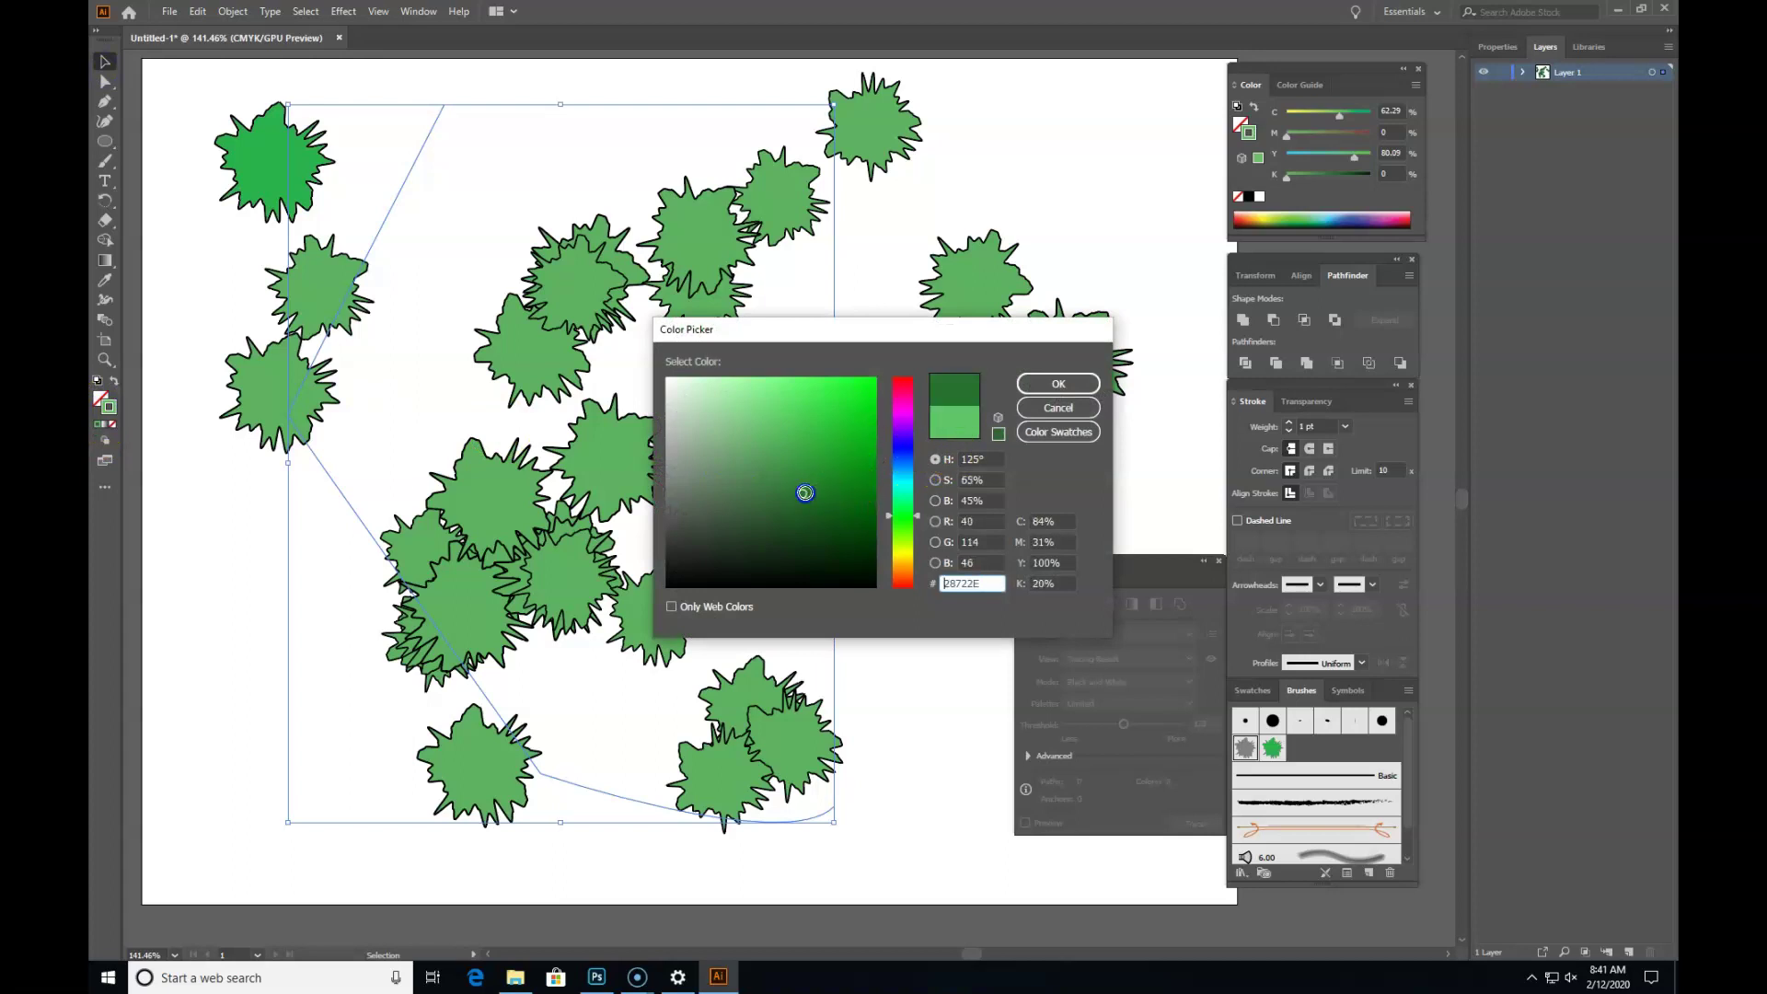
{"action": "left_click", "coordinate": [900, 530]}
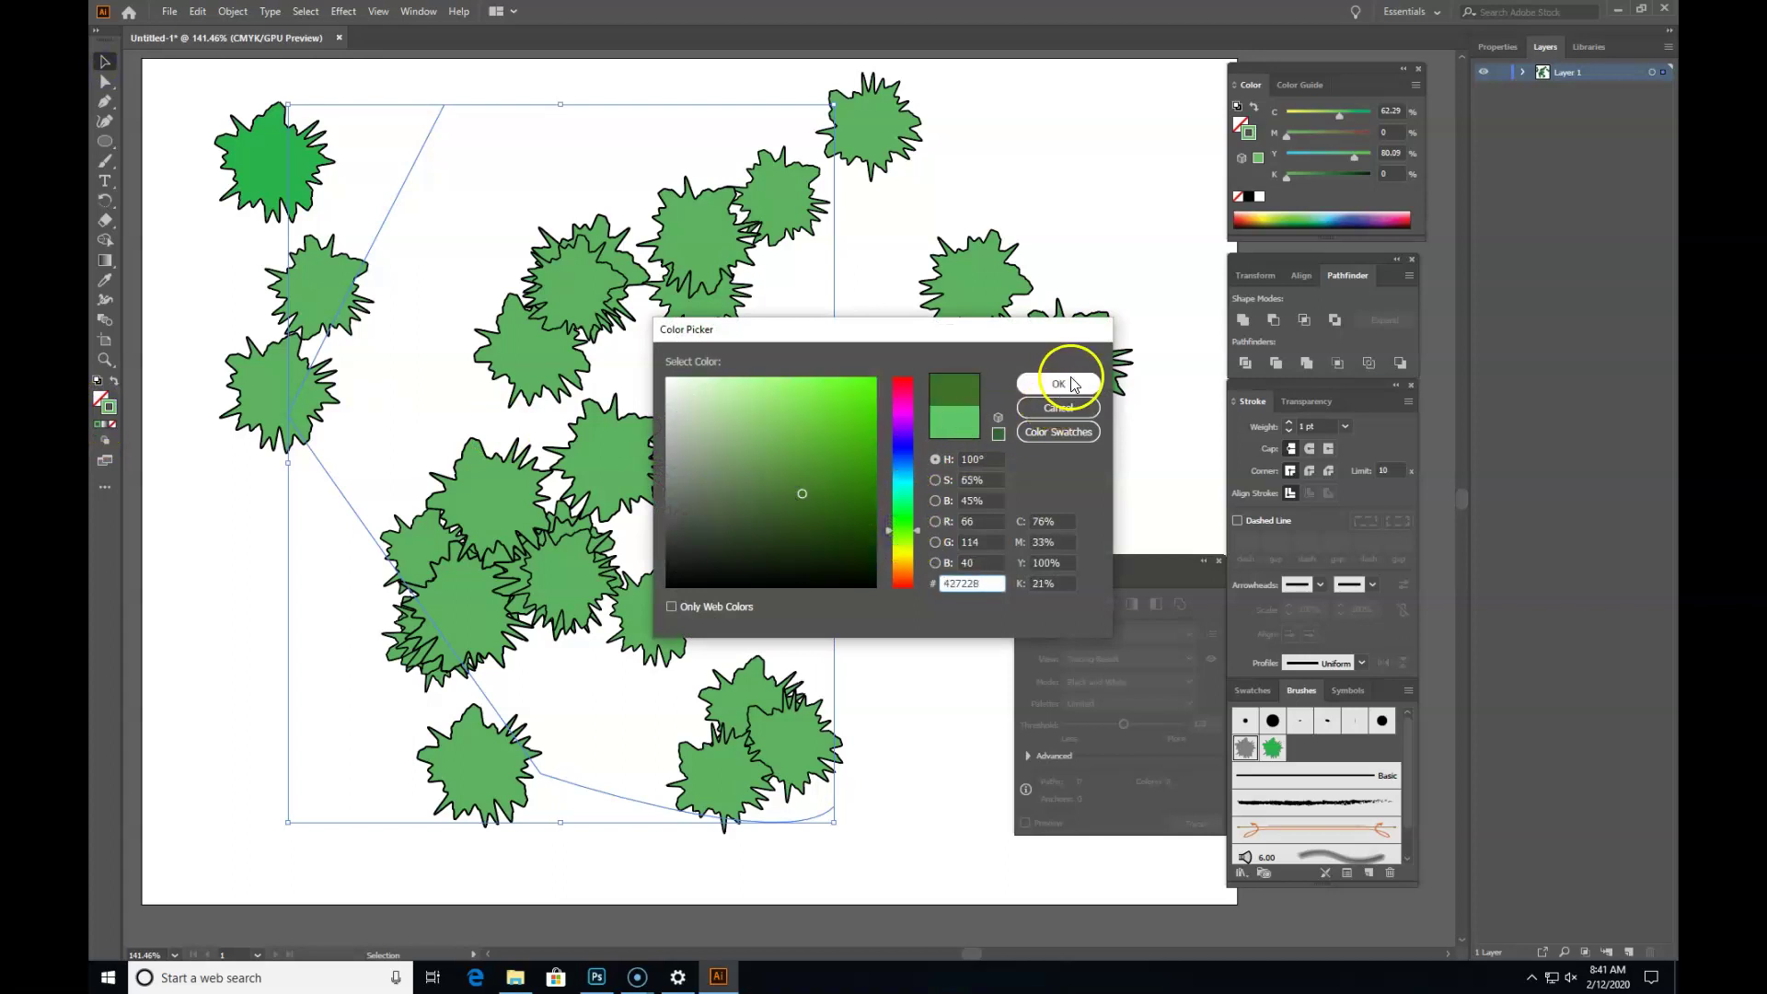
{"action": "left_click", "coordinate": [1059, 384]}
{"action": "left_click", "coordinate": [162, 77]}
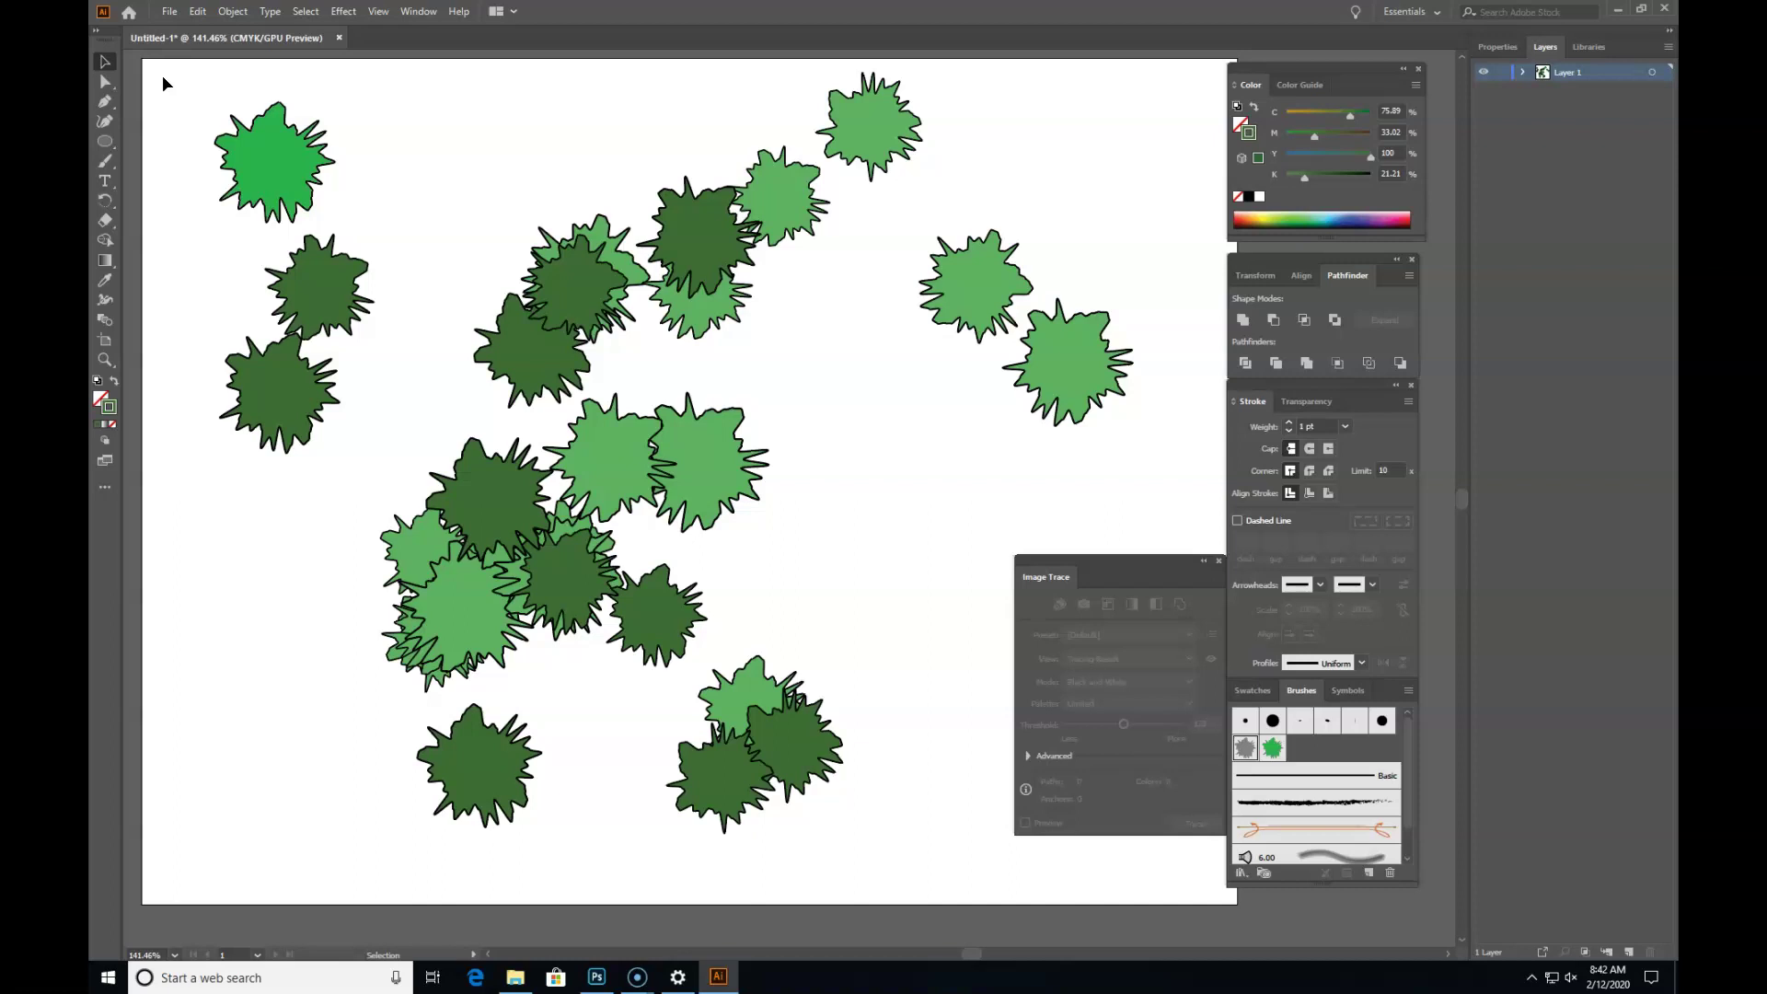
Step: Reconfirm Tints and Shades in the Tree 1 brush options with nothing selected, applying the options to all strokes that use it
{"action": "left_click", "coordinate": [1244, 749]}
{"action": "double_click", "coordinate": [1244, 749]}
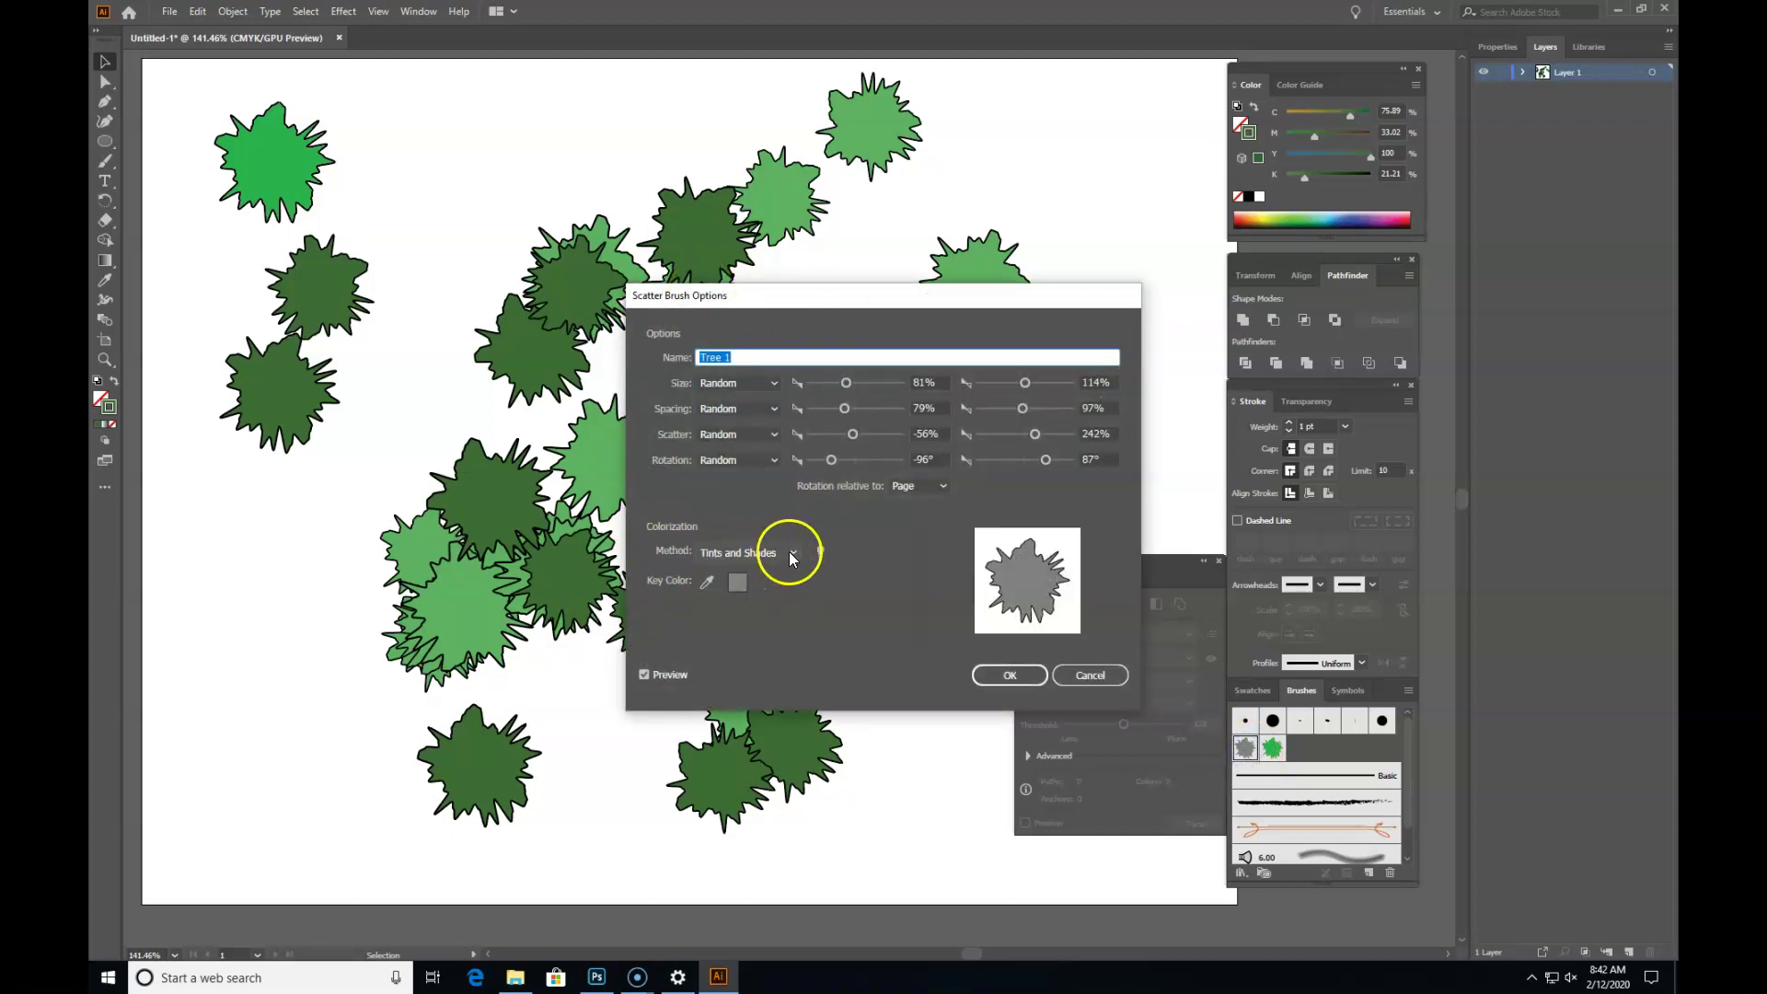
{"action": "left_click", "coordinate": [791, 558]}
{"action": "left_click", "coordinate": [783, 612]}
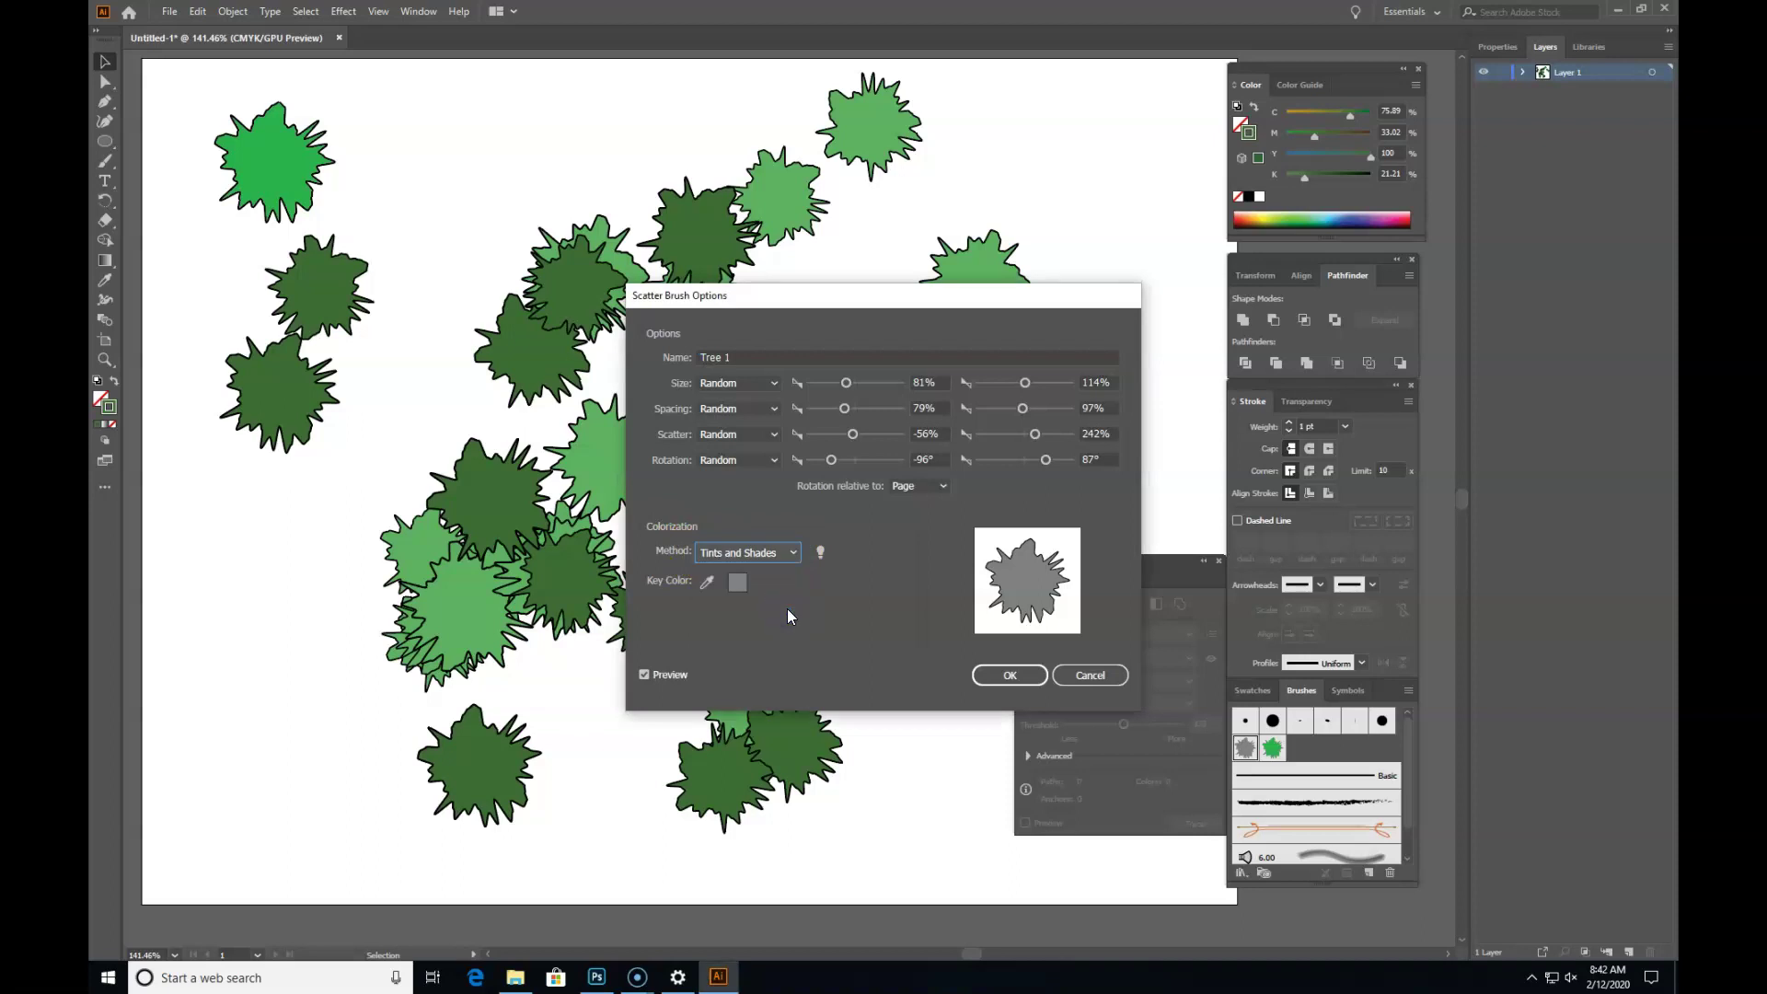
{"action": "left_click", "coordinate": [1018, 675]}
{"action": "left_click", "coordinate": [863, 510]}
Step: Draw a three-point curved path from the artboard's upper middle, bending right and back to the lower left, and apply the Tree 1 brush
{"action": "left_click", "coordinate": [105, 101]}
{"action": "left_click", "coordinate": [495, 86]}
{"action": "left_click_drag", "start_coordinate": [876, 439], "coordinate": [913, 570]}
{"action": "left_click_drag", "start_coordinate": [288, 680], "coordinate": [210, 535]}
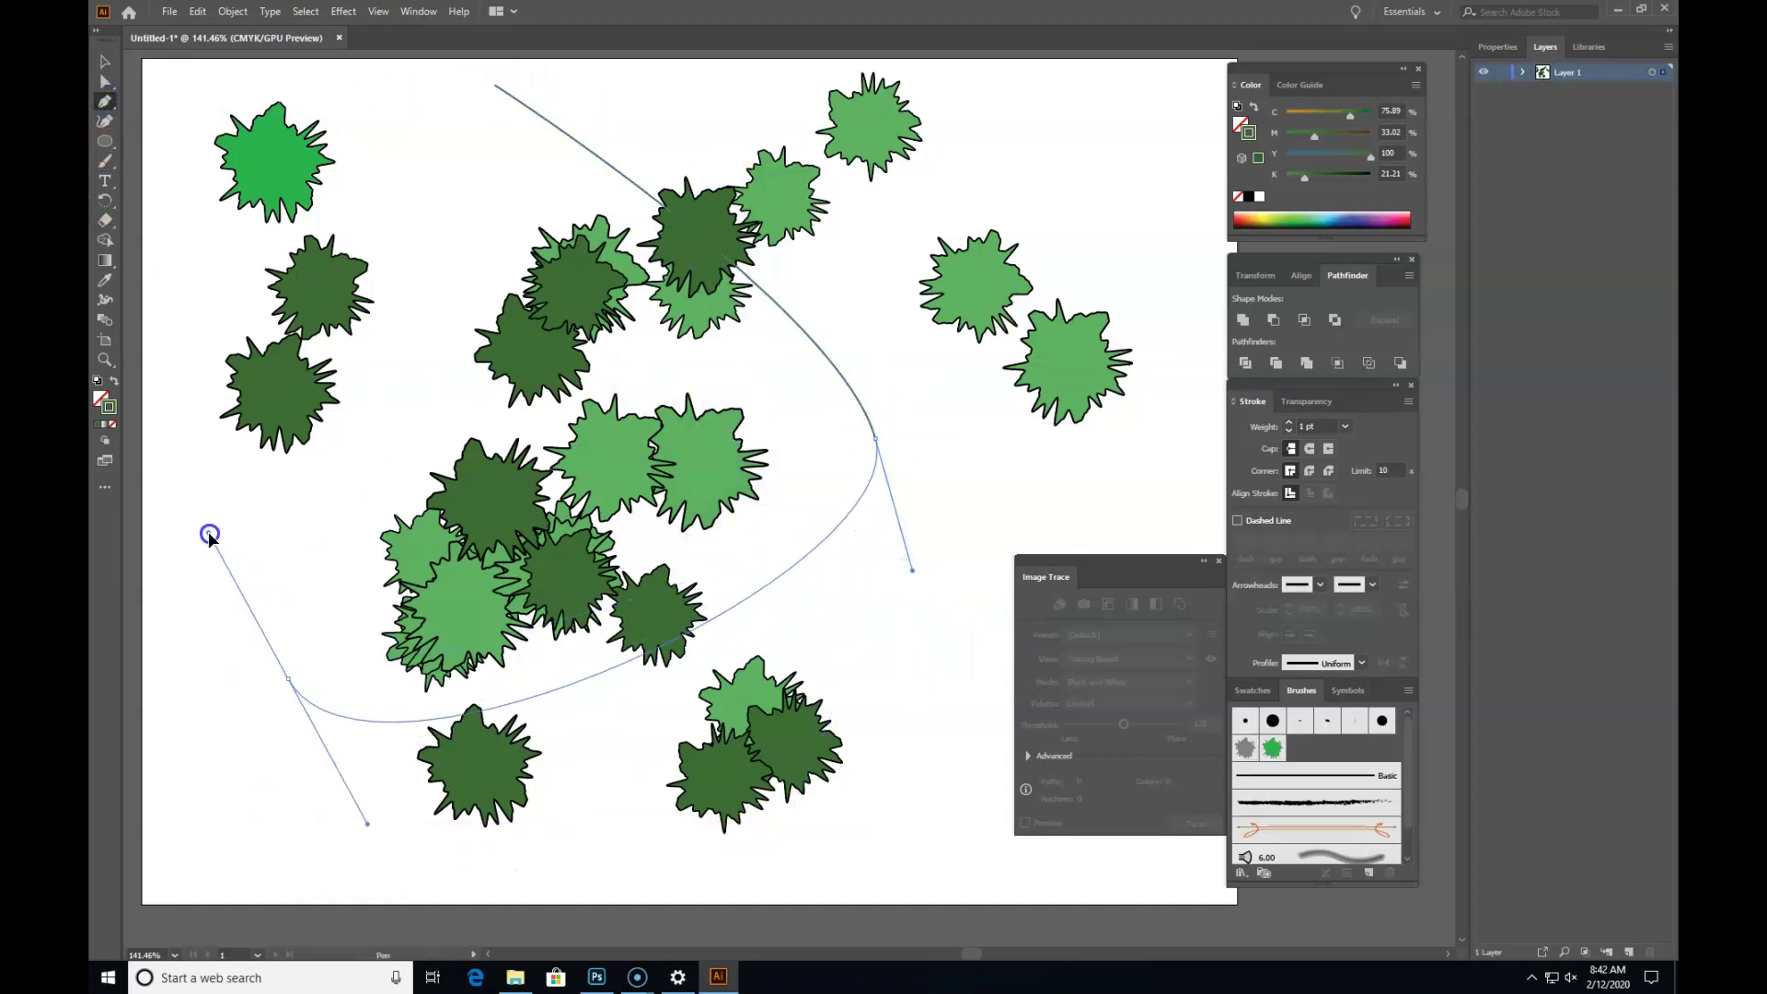
{"action": "left_click", "coordinate": [104, 63]}
{"action": "left_click", "coordinate": [1245, 747]}
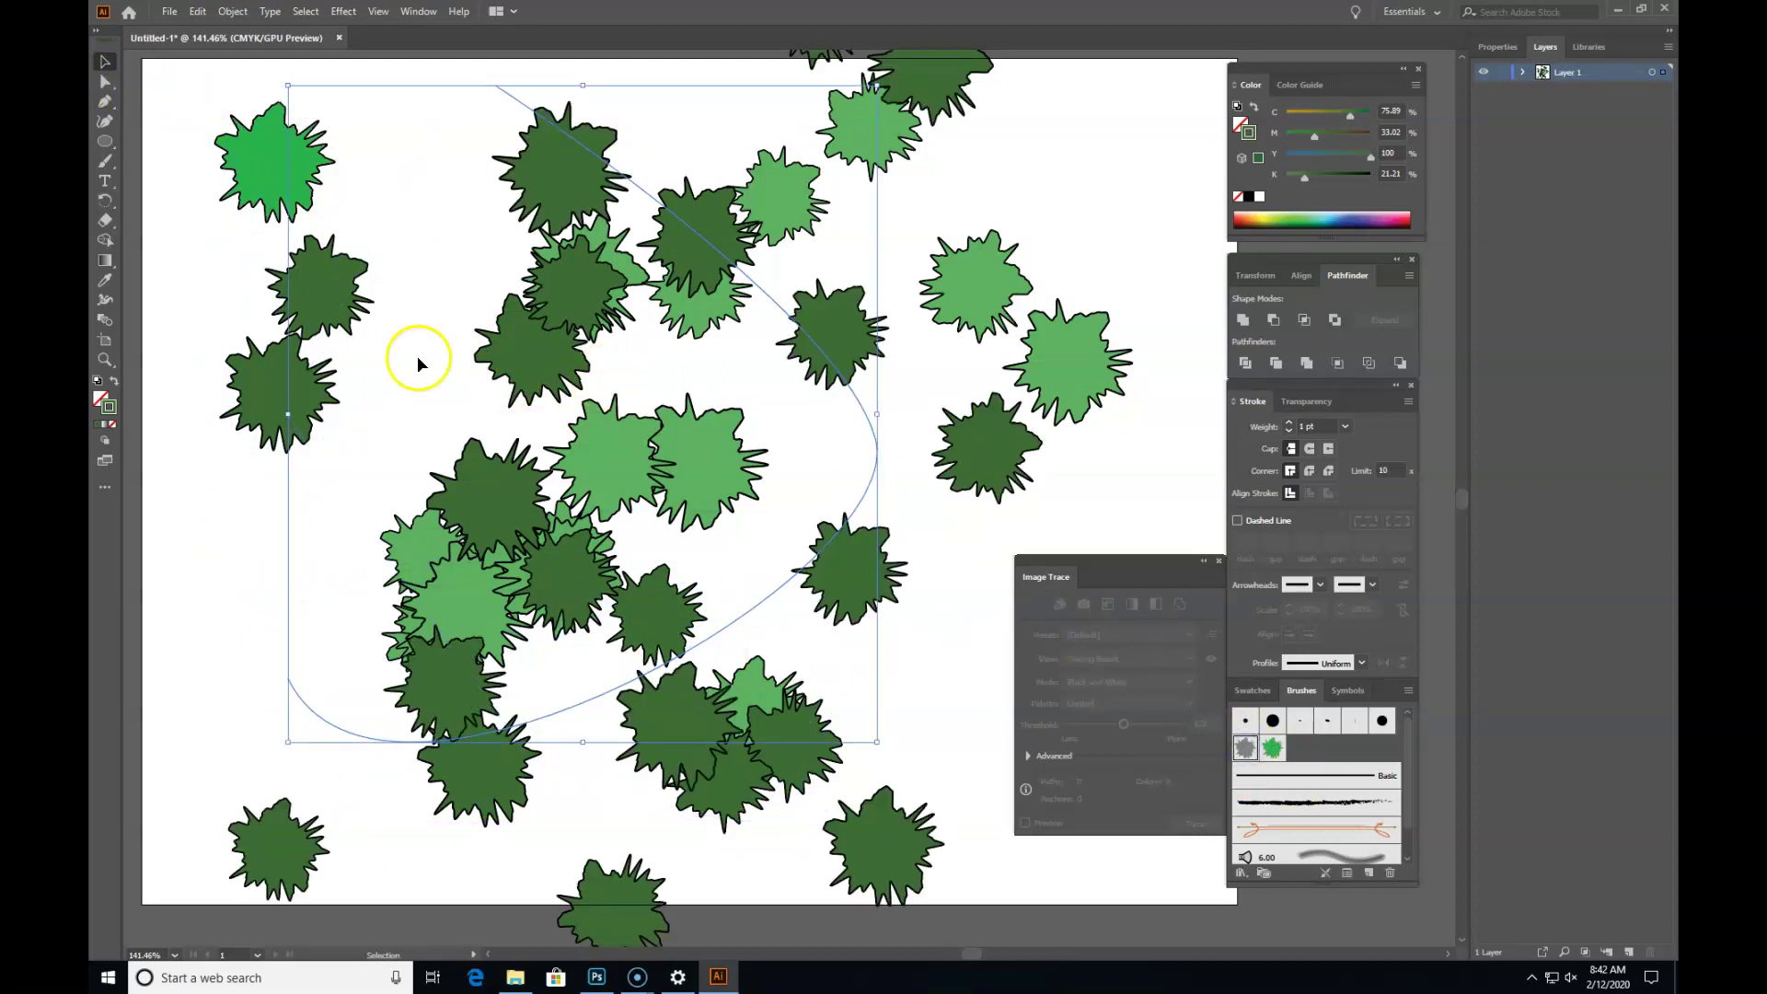
Step: Set the selected curved path's stroke color to medium green #298E4D
{"action": "double_click", "coordinate": [109, 407]}
{"action": "left_click", "coordinate": [902, 505]}
{"action": "left_click_drag", "start_coordinate": [801, 442], "coordinate": [816, 470]}
{"action": "left_click", "coordinate": [970, 409]}
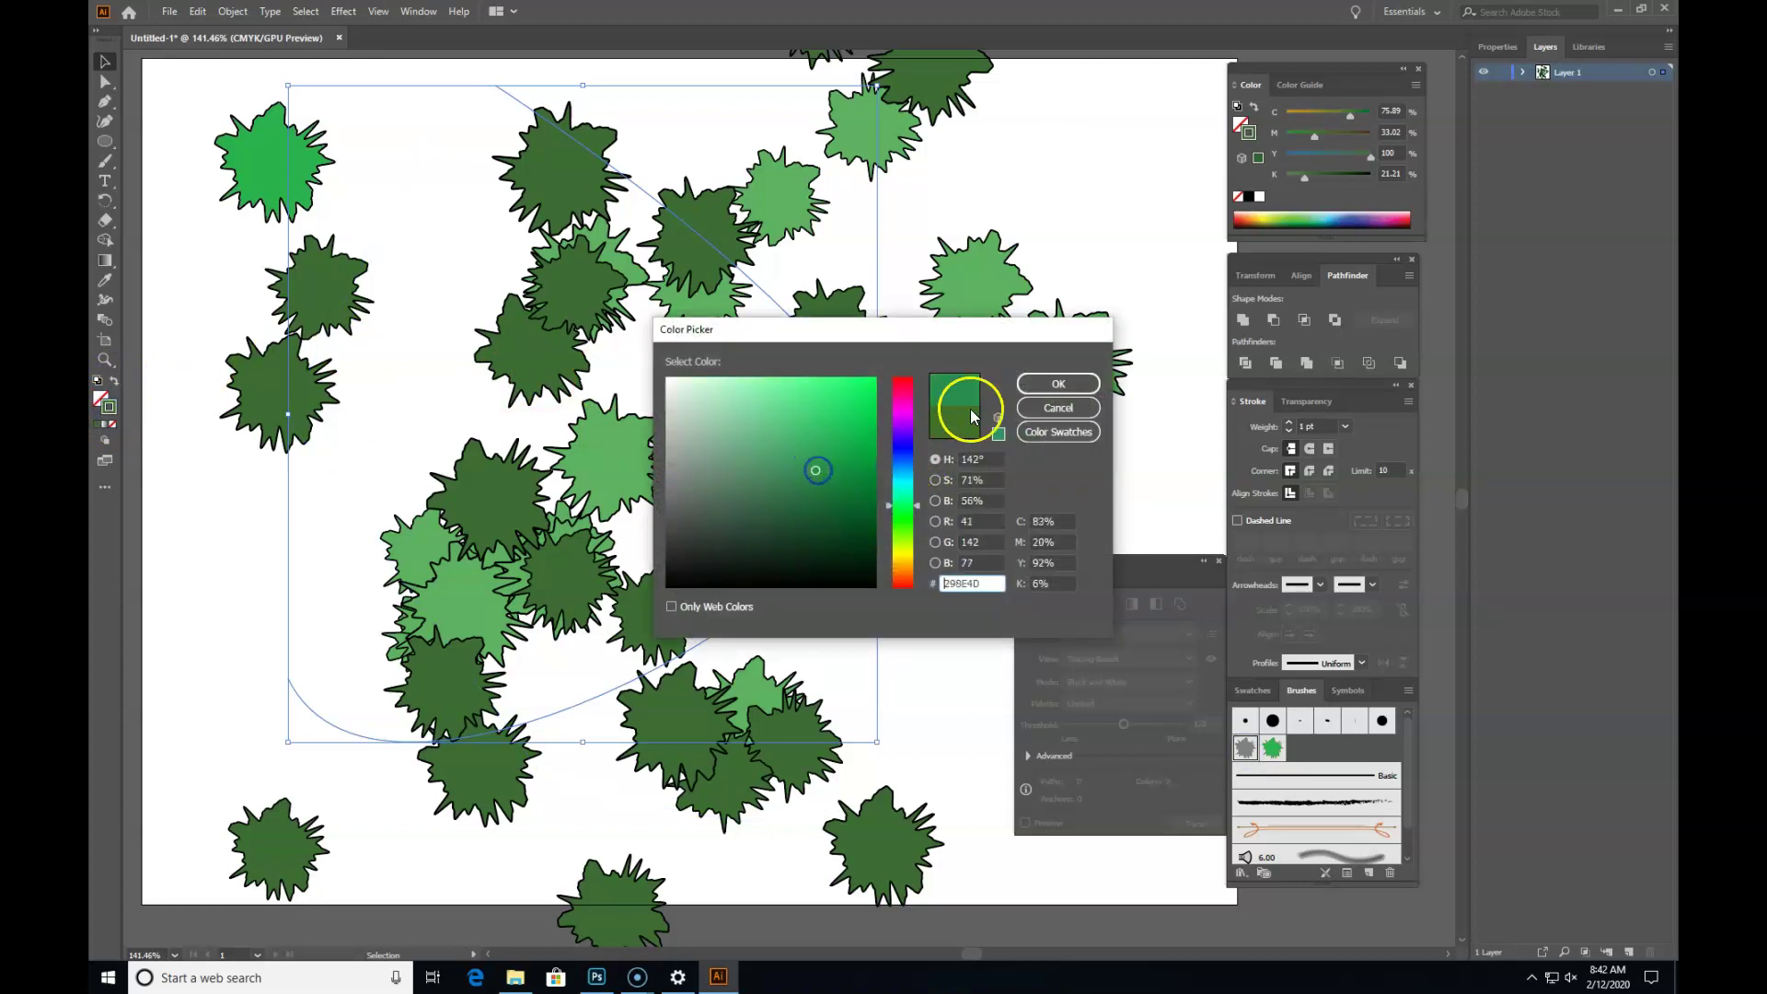
{"action": "left_click", "coordinate": [1058, 384]}
{"action": "left_click", "coordinate": [105, 61]}
{"action": "left_click", "coordinate": [181, 107]}
{"action": "left_click", "coordinate": [471, 732]}
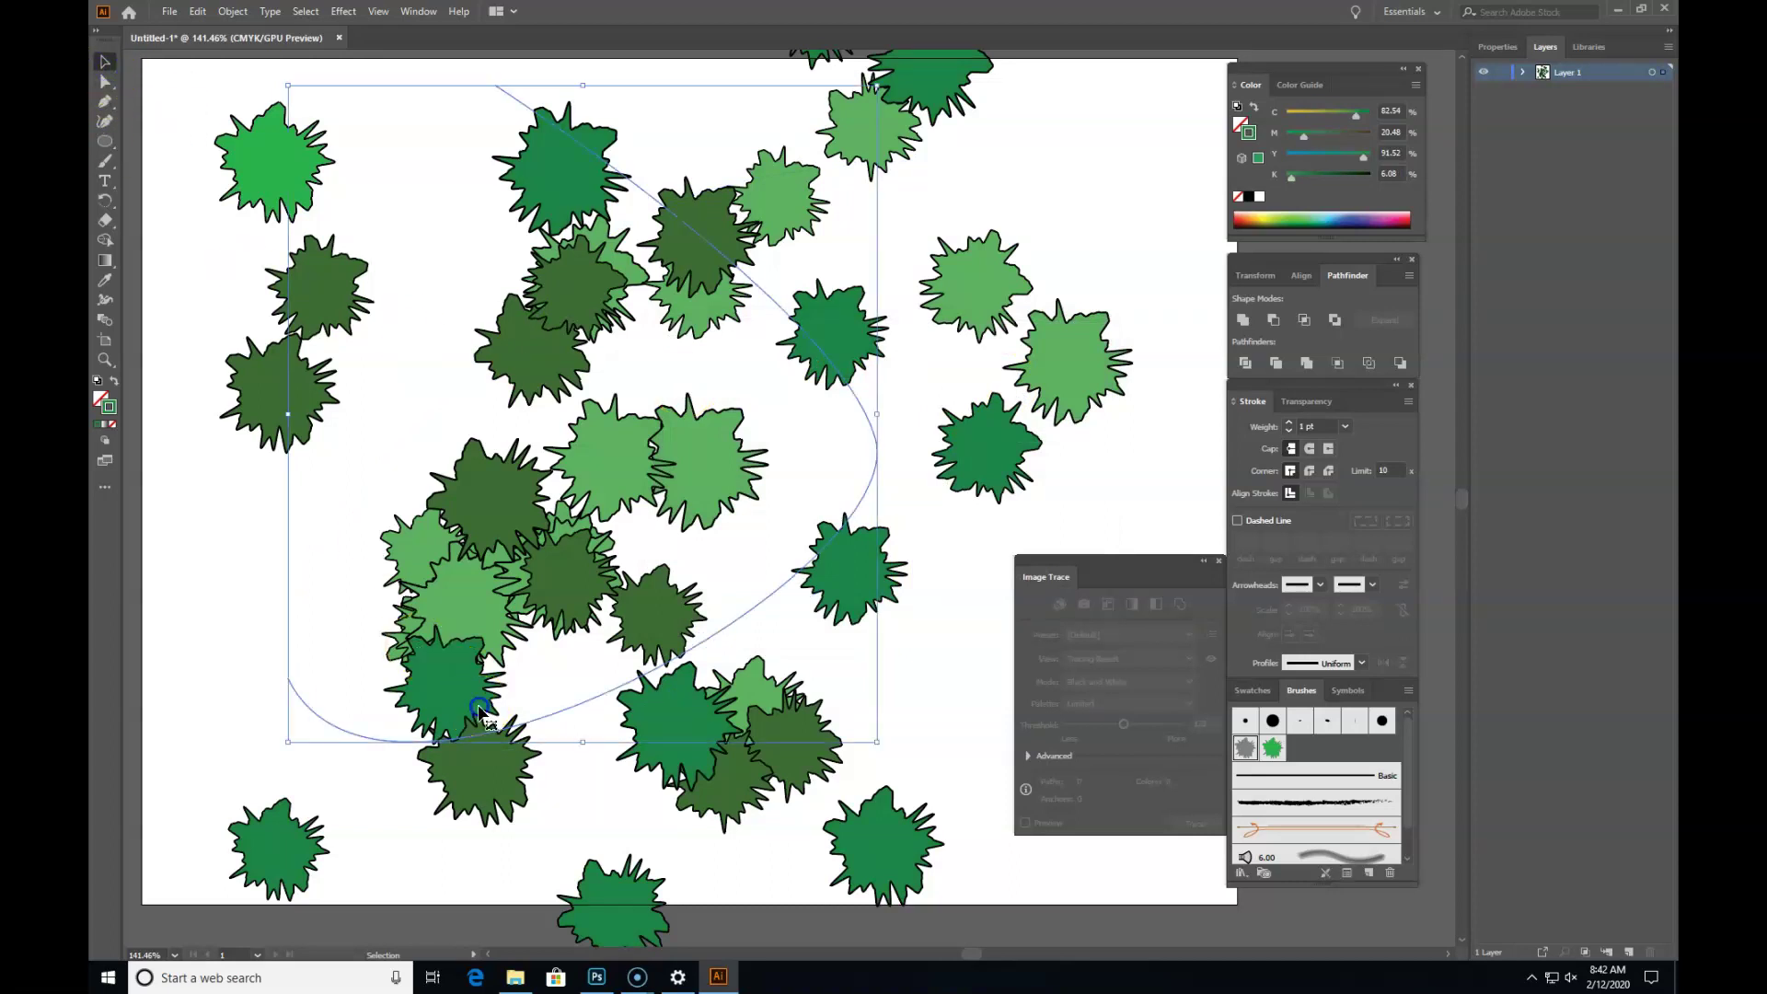
Step: Try stroke weights of 0.75 pt, 0.5 pt, 2 pt and 0.25 pt on the curved tree path
{"action": "left_click", "coordinate": [1344, 426]}
{"action": "left_click", "coordinate": [1364, 481]}
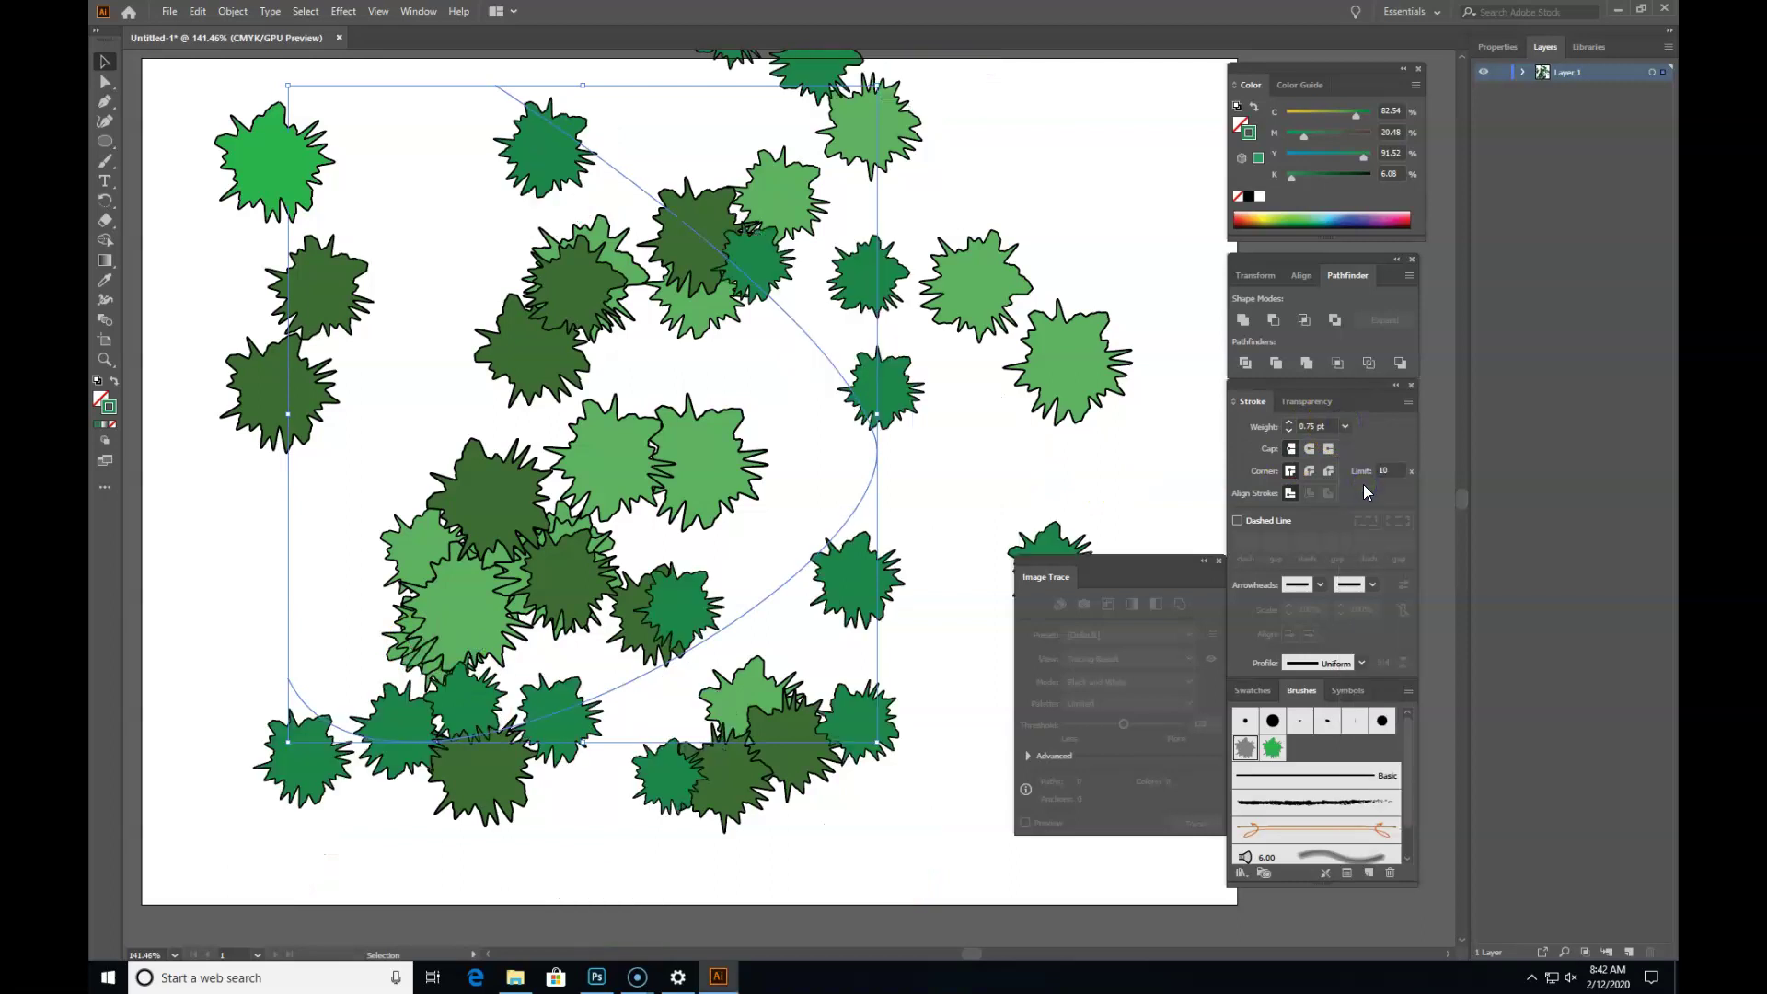
{"action": "left_click", "coordinate": [1347, 427]}
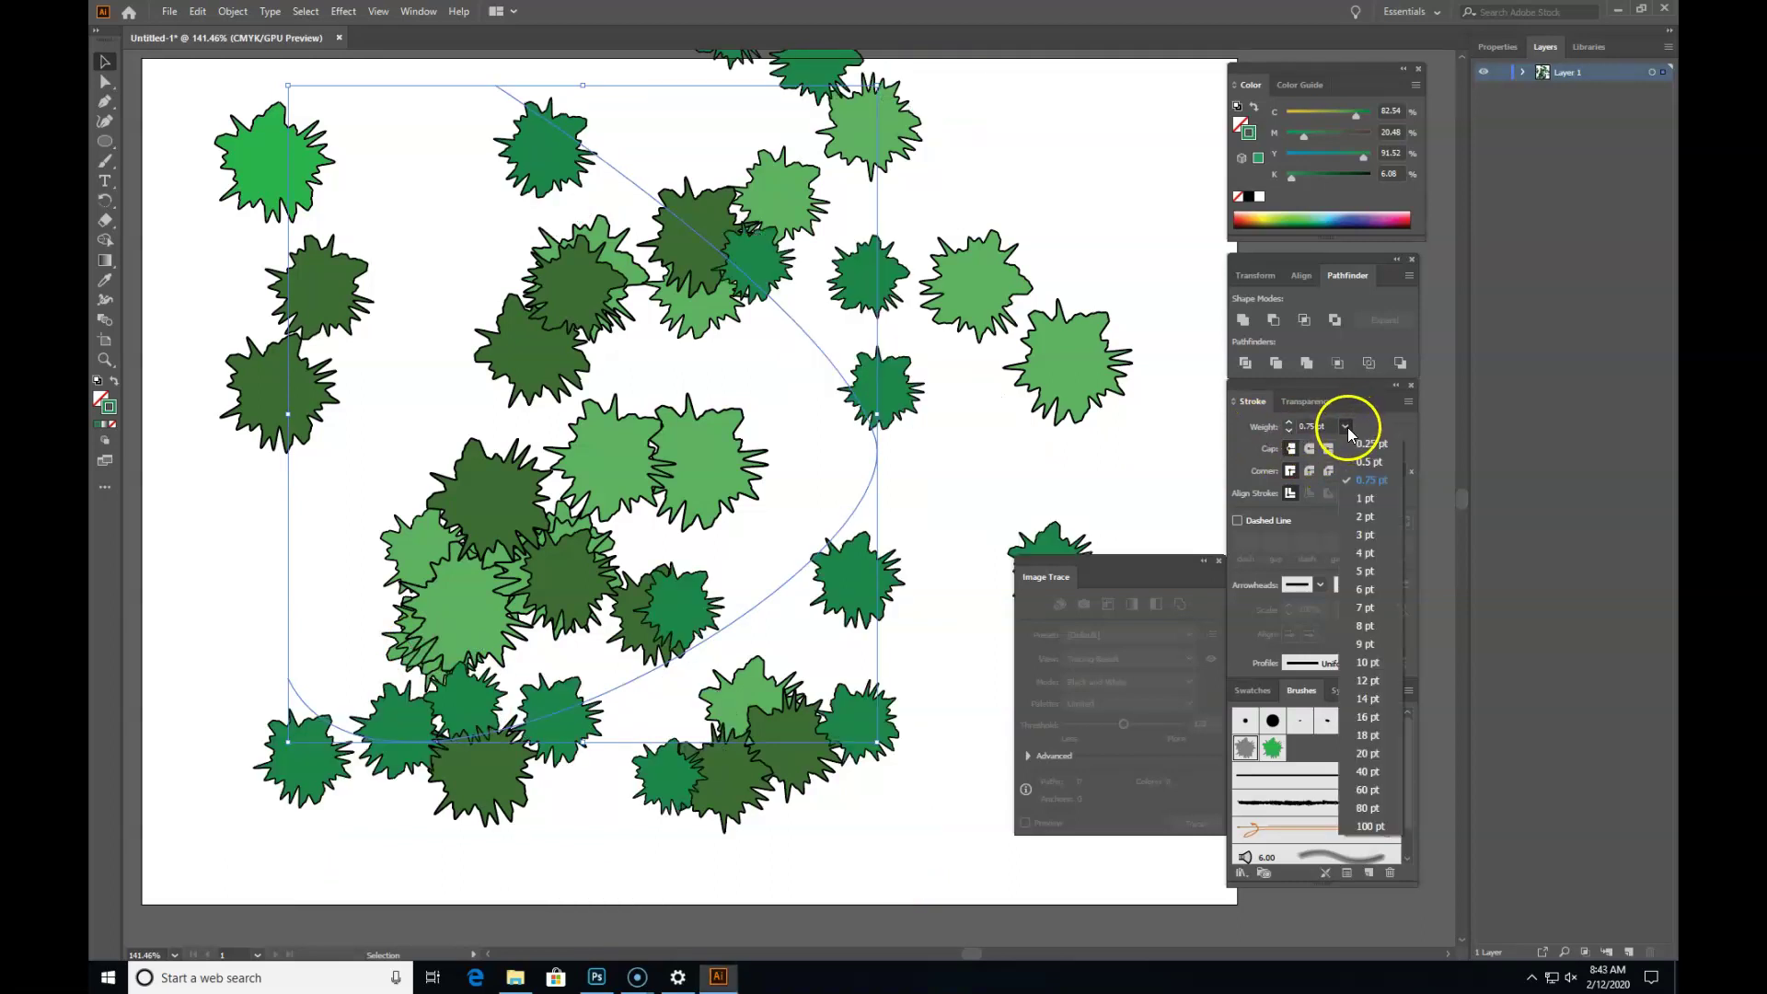
{"action": "left_click", "coordinate": [1367, 465]}
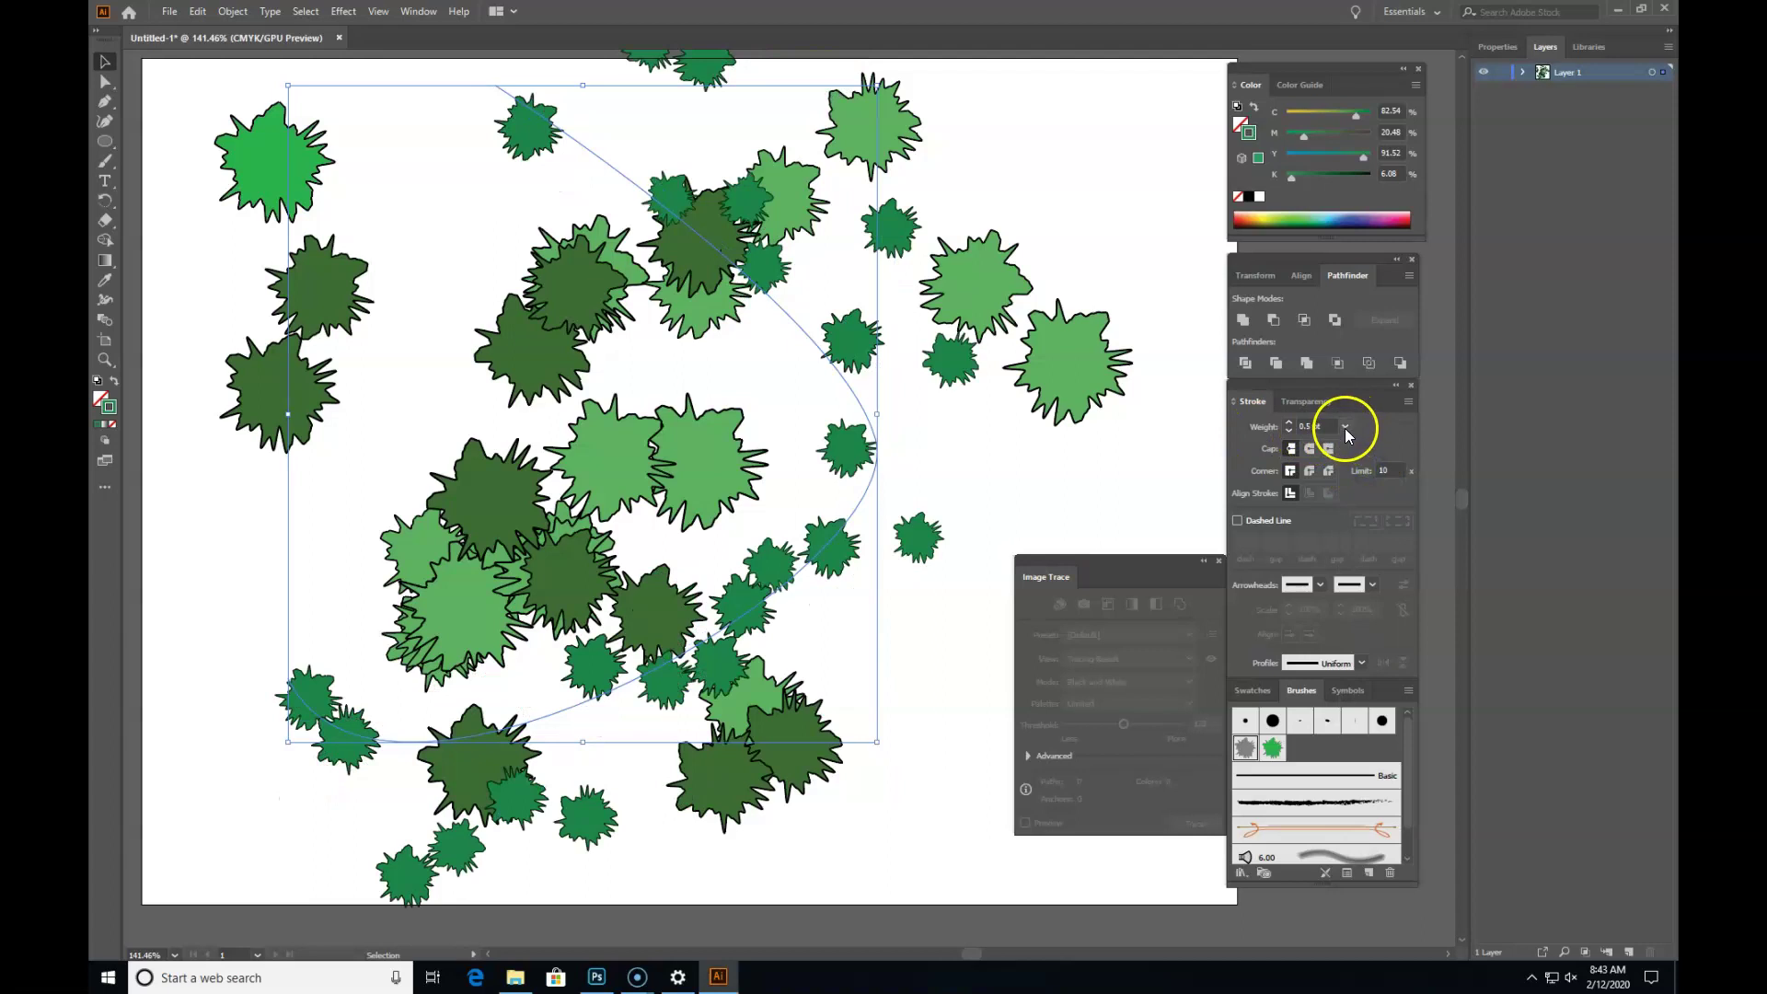
{"action": "left_click", "coordinate": [1345, 428]}
{"action": "left_click", "coordinate": [1366, 510]}
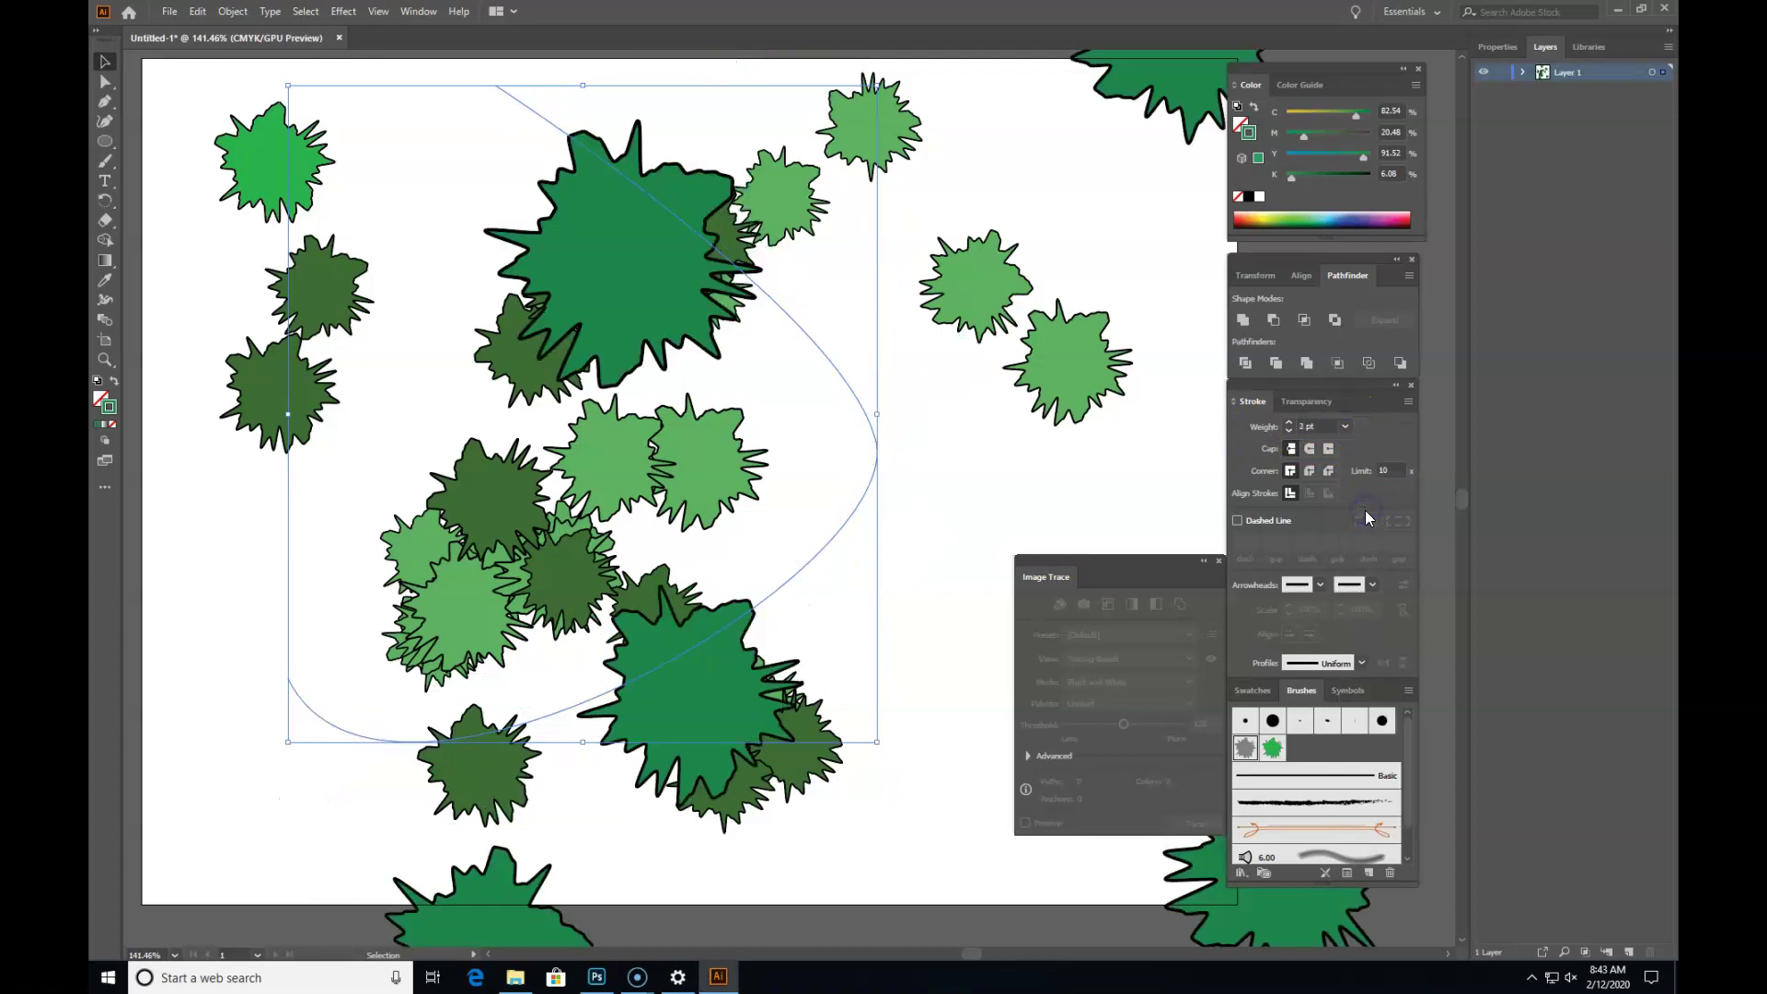
{"action": "left_click", "coordinate": [1345, 428]}
{"action": "left_click", "coordinate": [1362, 449]}
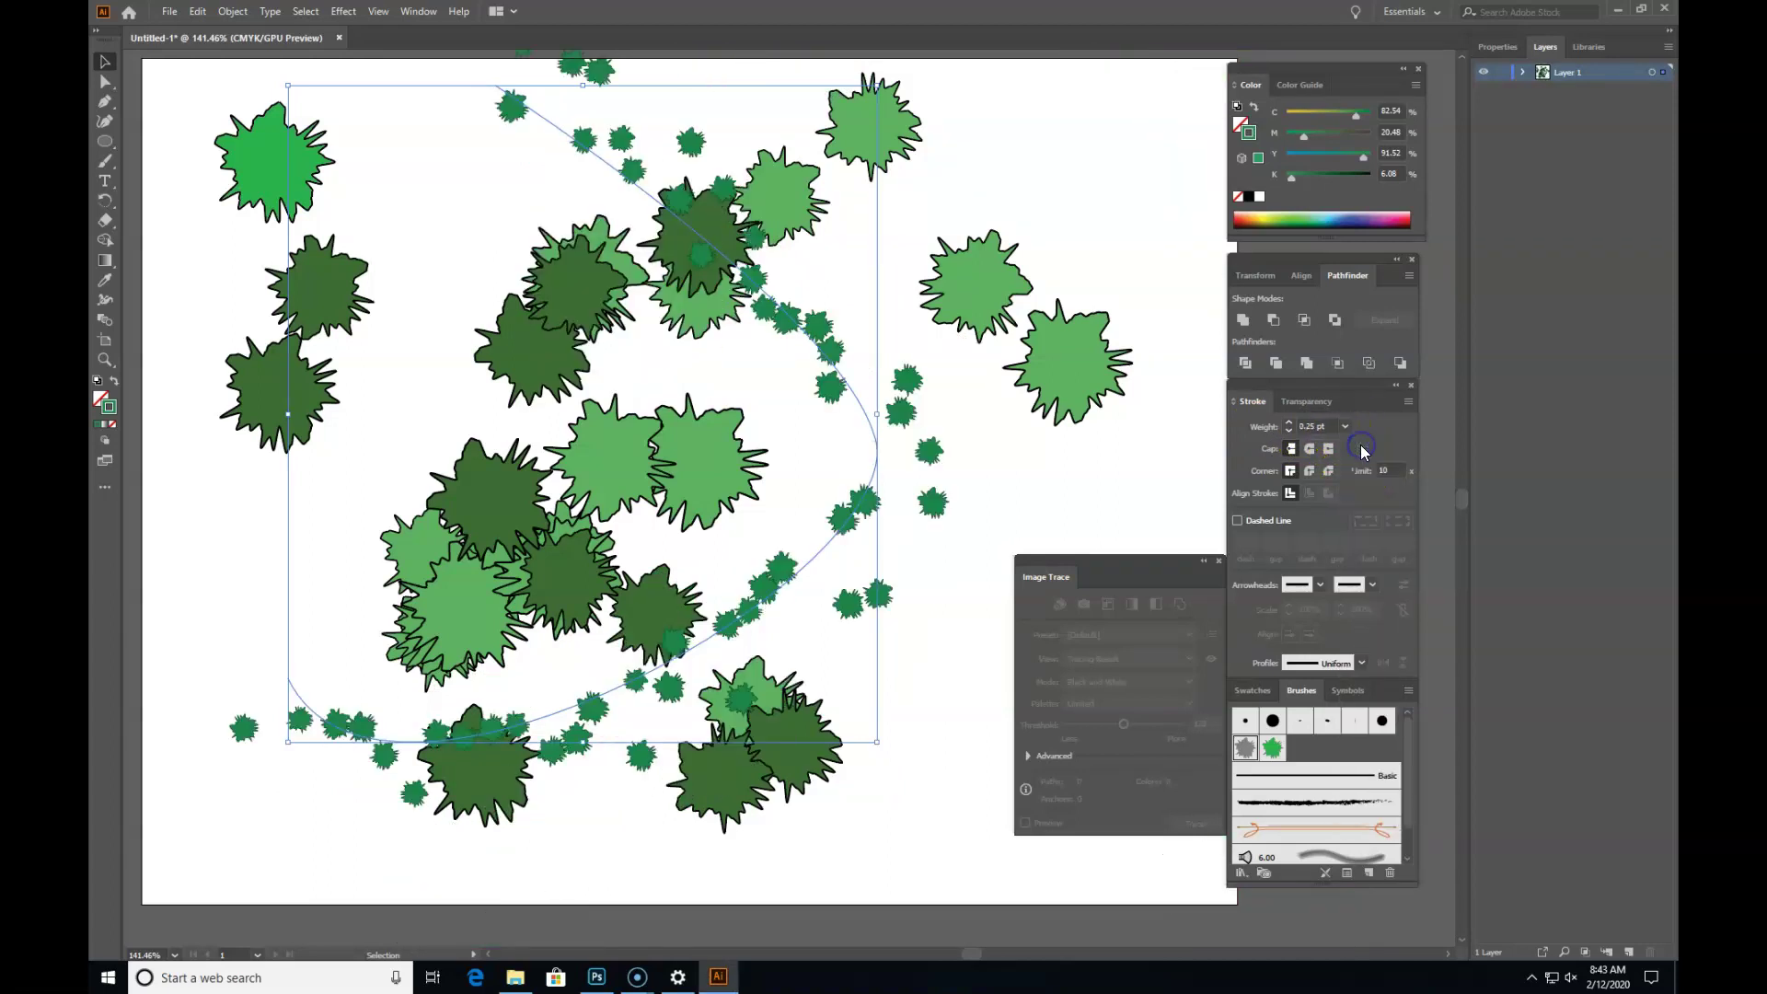
Step: Set the curved tree path's stroke weight to 0.5 pt and deselect it
{"action": "left_click", "coordinate": [1350, 427]}
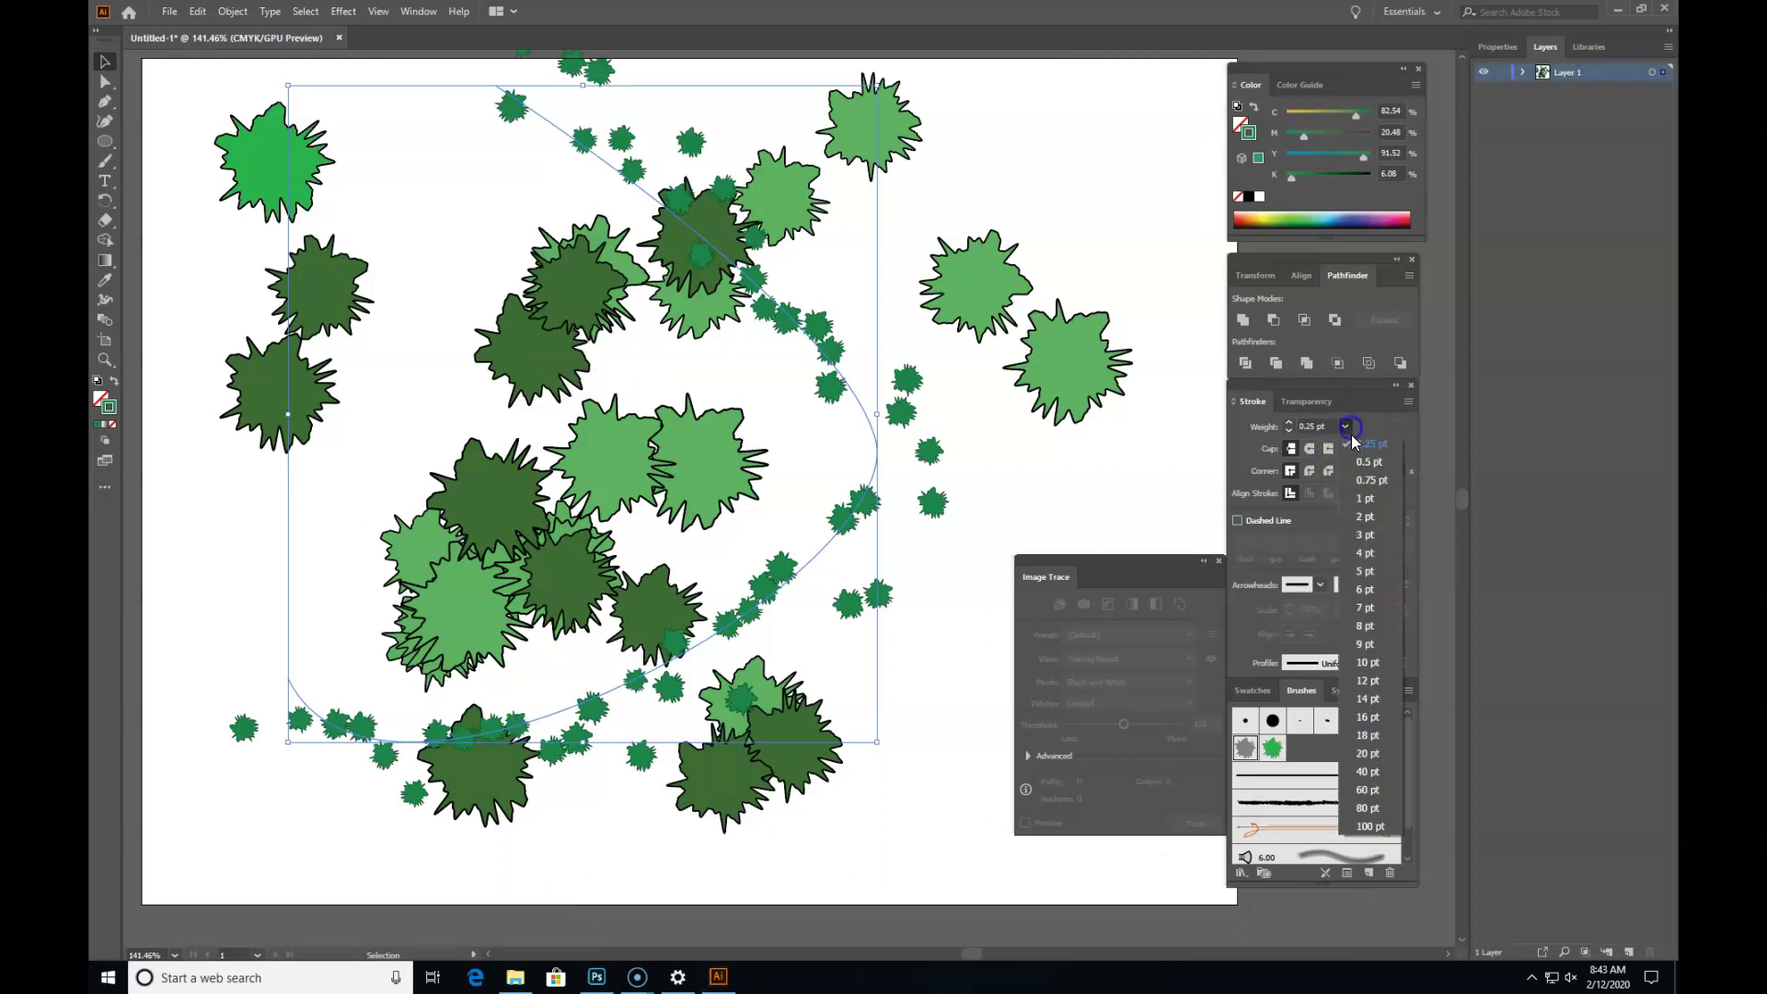
{"action": "left_click", "coordinate": [1363, 463]}
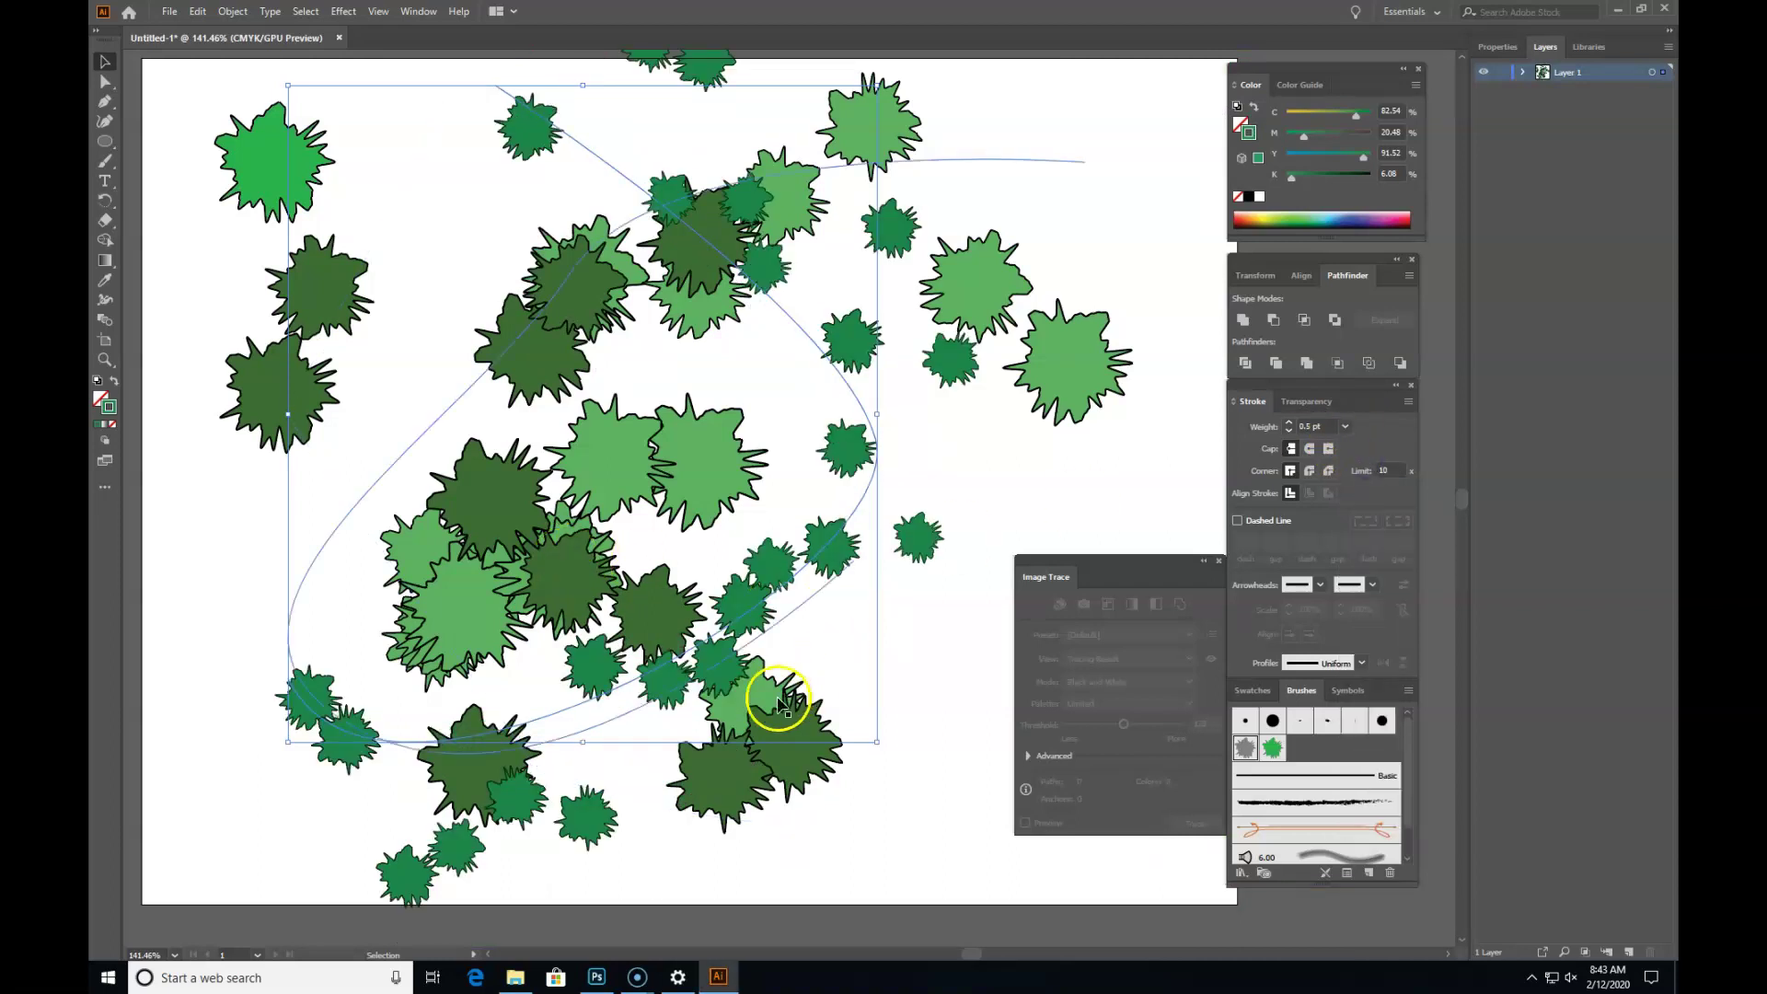
{"action": "left_click", "coordinate": [106, 61]}
{"action": "left_click", "coordinate": [174, 120]}
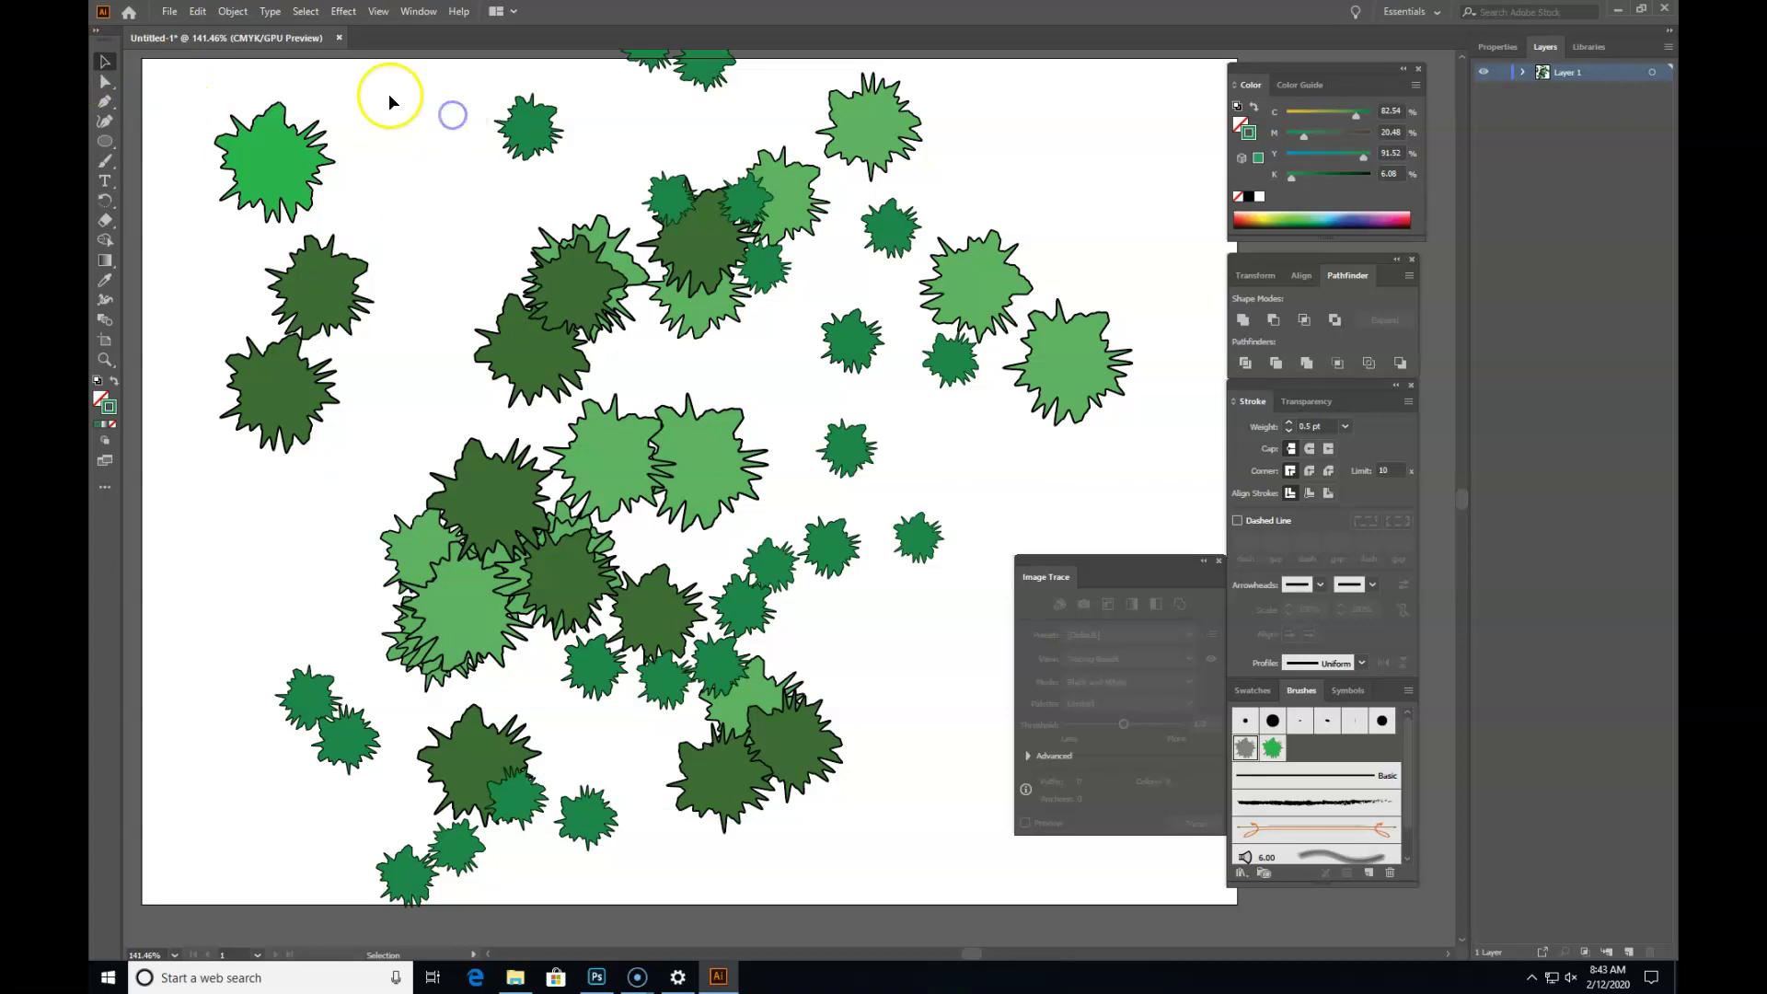
Step: Review the colorization methods in the Tree 1 brush options and close them without changes
{"action": "left_click", "coordinate": [1245, 750]}
{"action": "double_click", "coordinate": [1245, 750]}
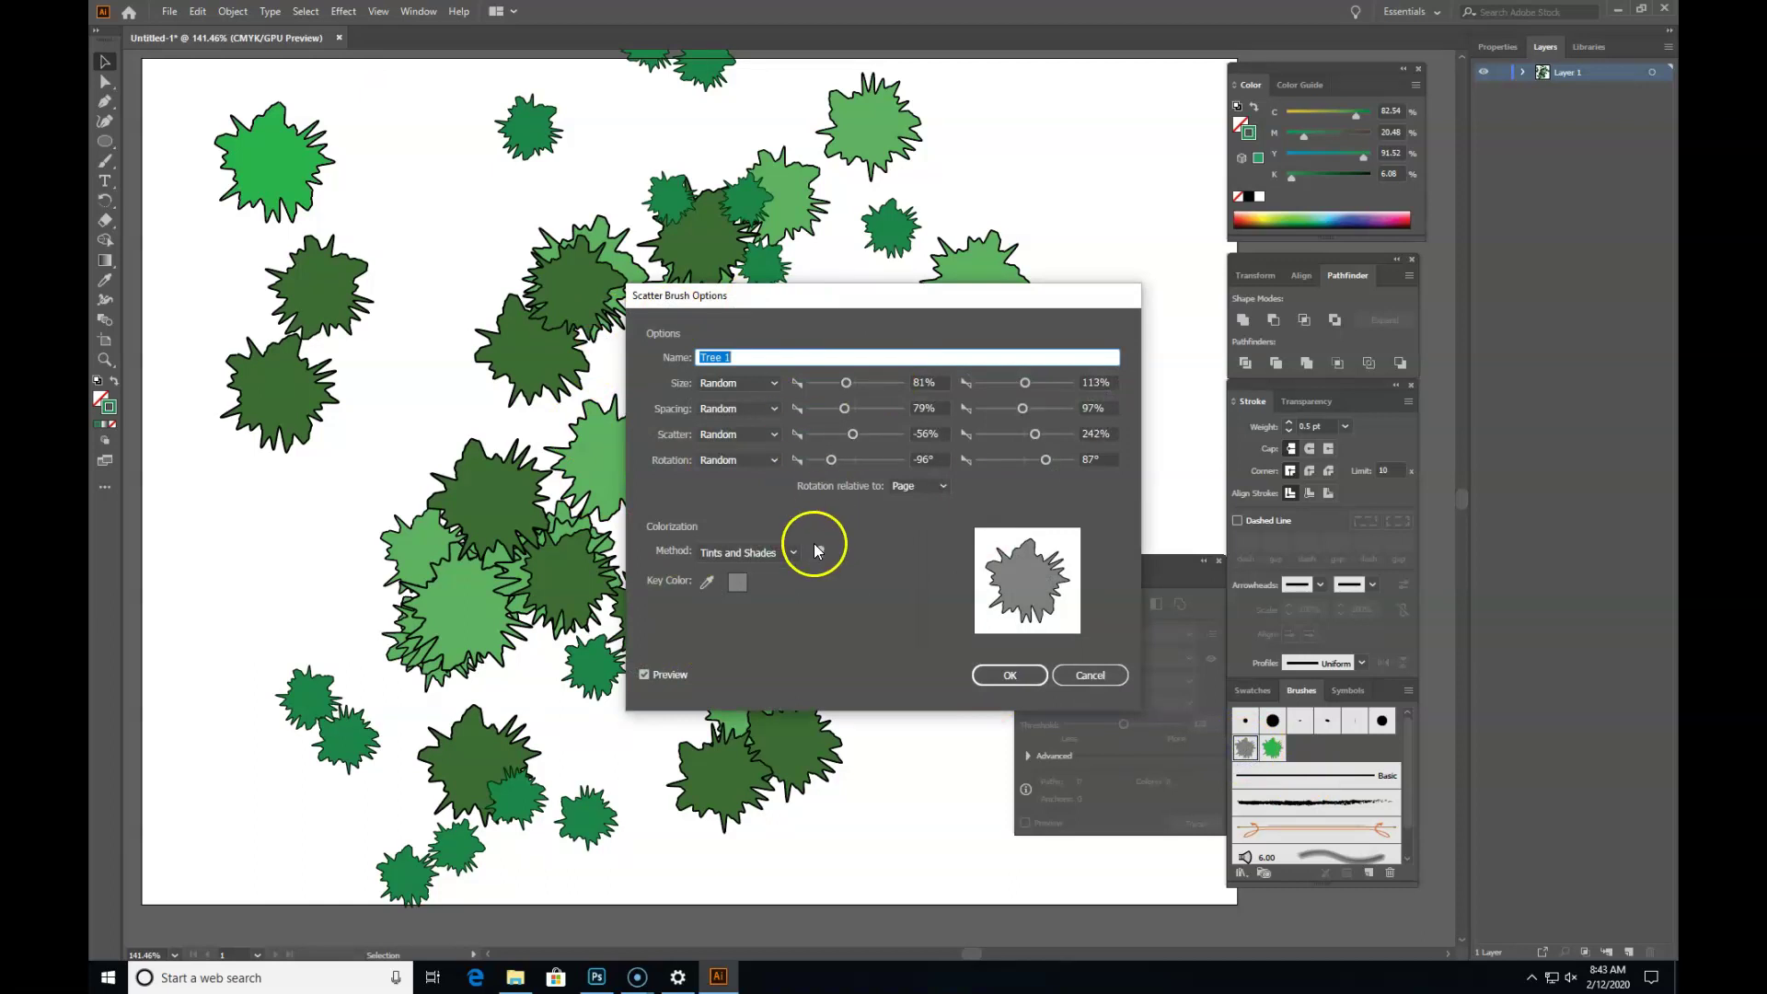
{"action": "left_click", "coordinate": [753, 550]}
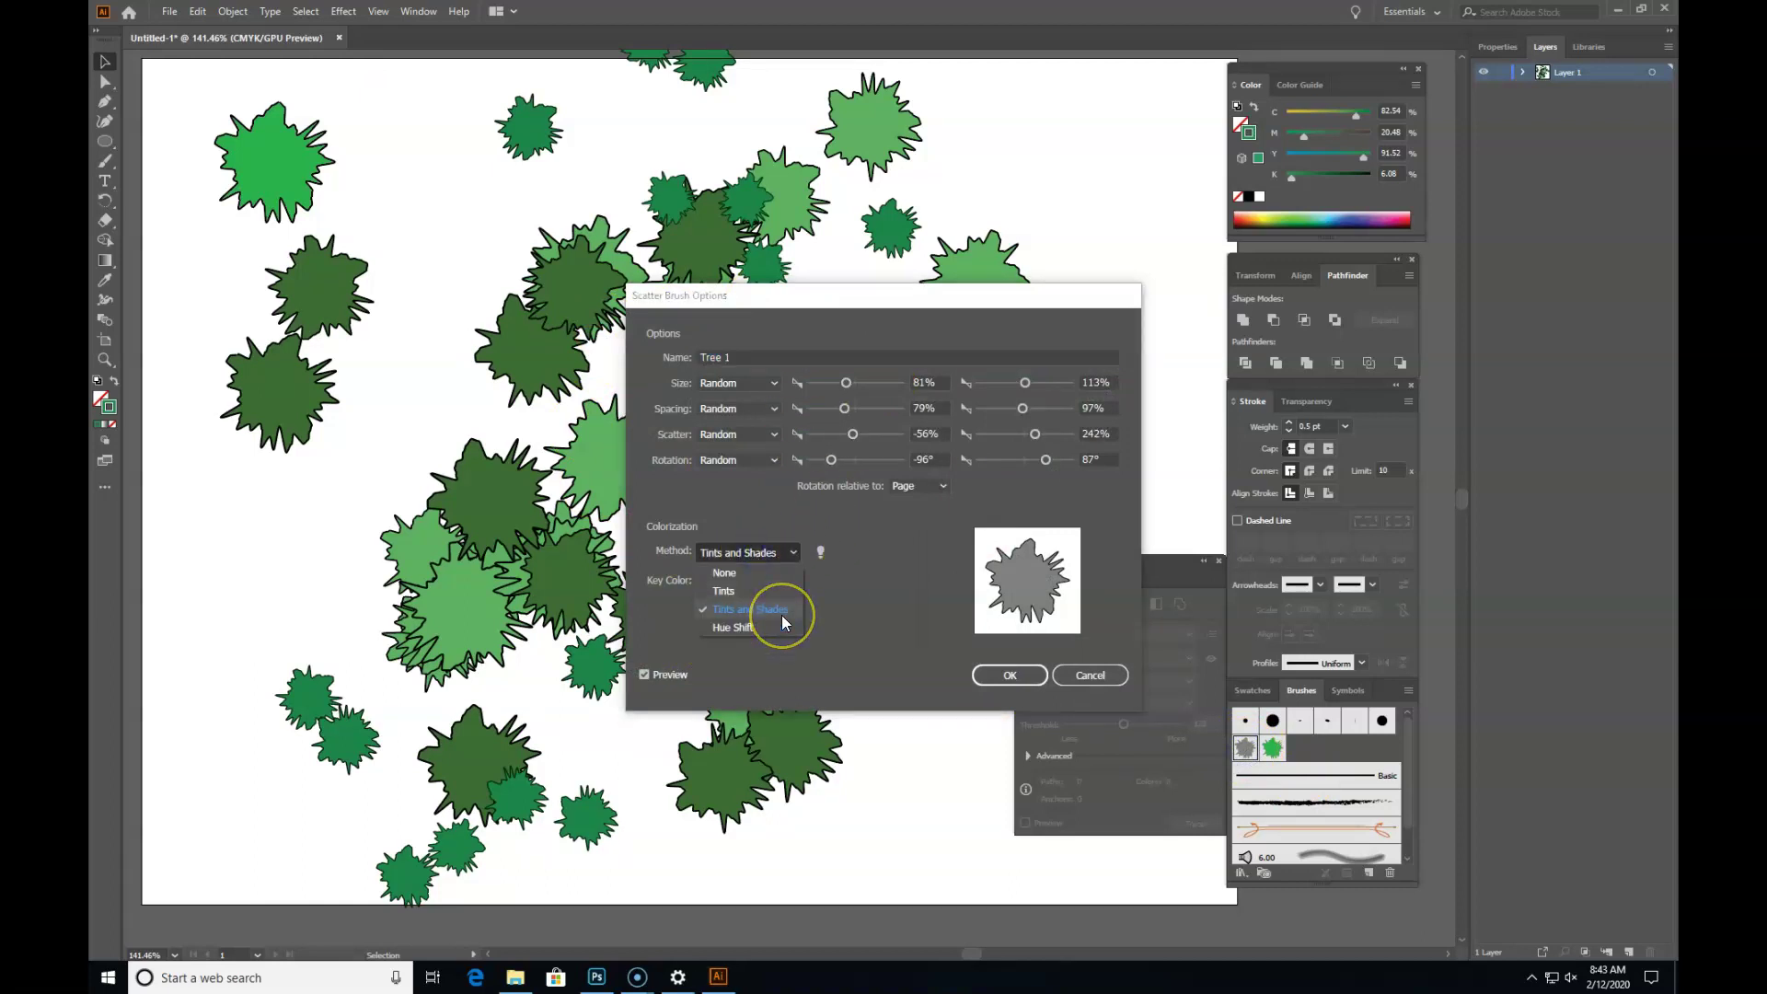
{"action": "left_click", "coordinate": [1013, 673]}
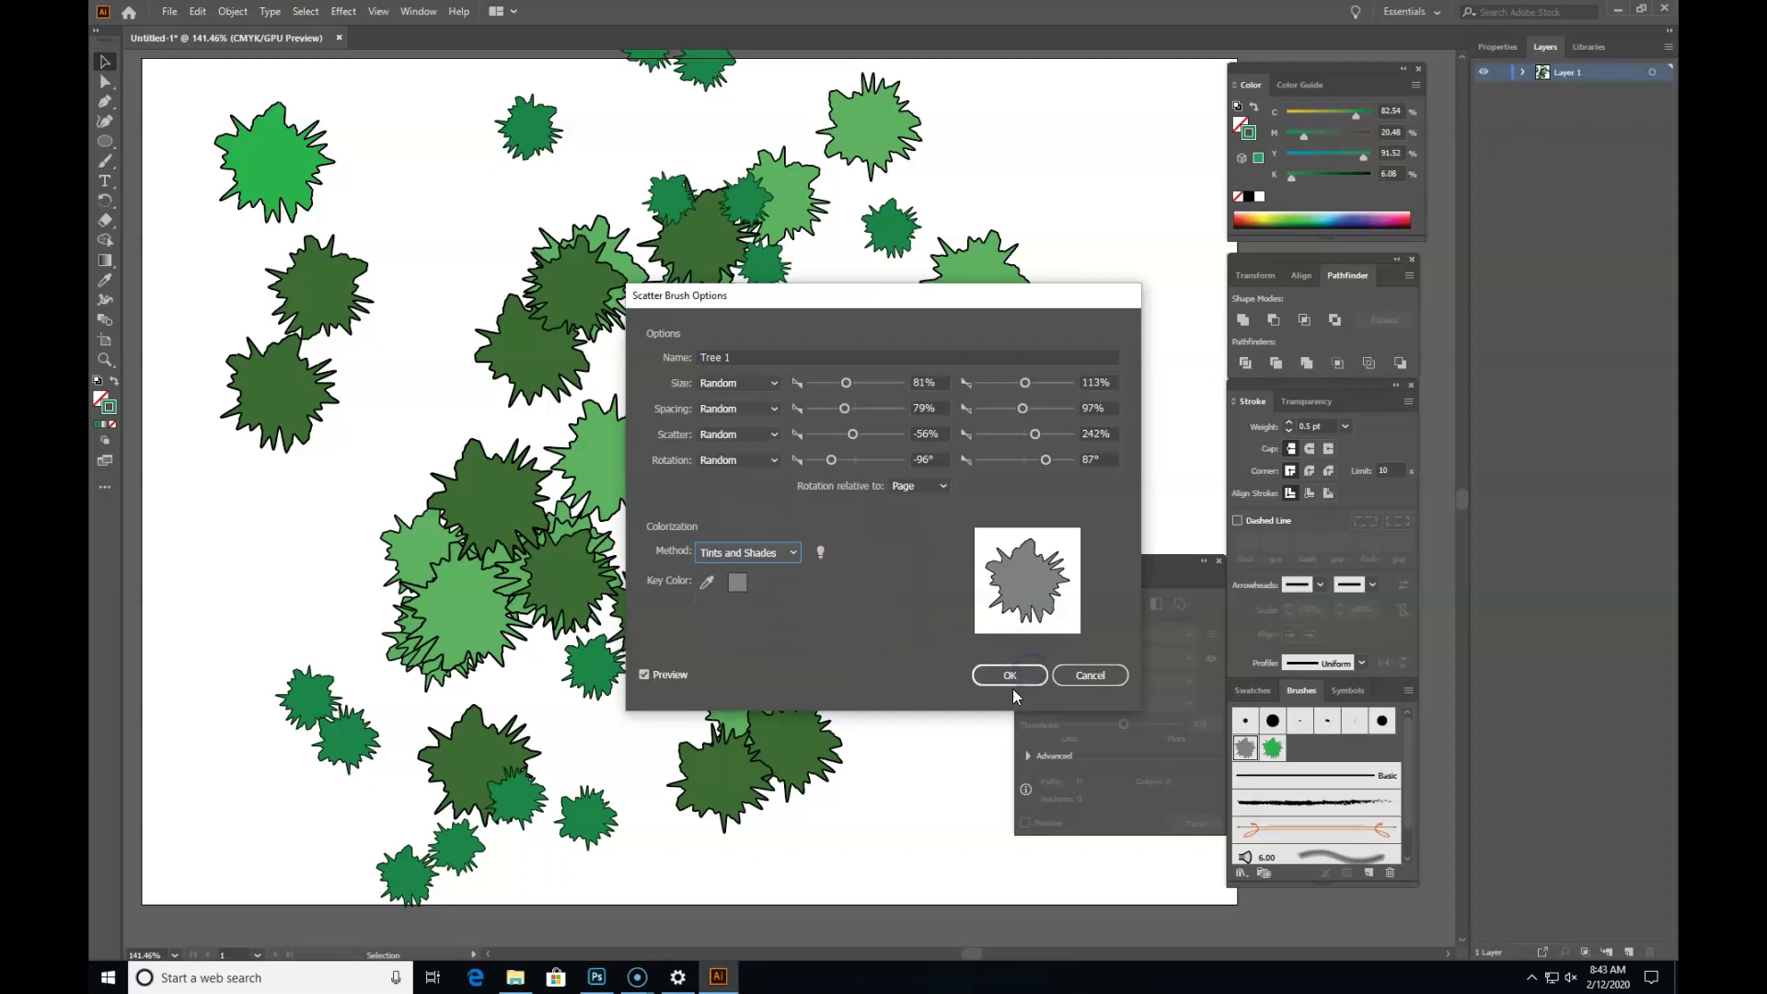
{"action": "left_click", "coordinate": [1092, 673]}
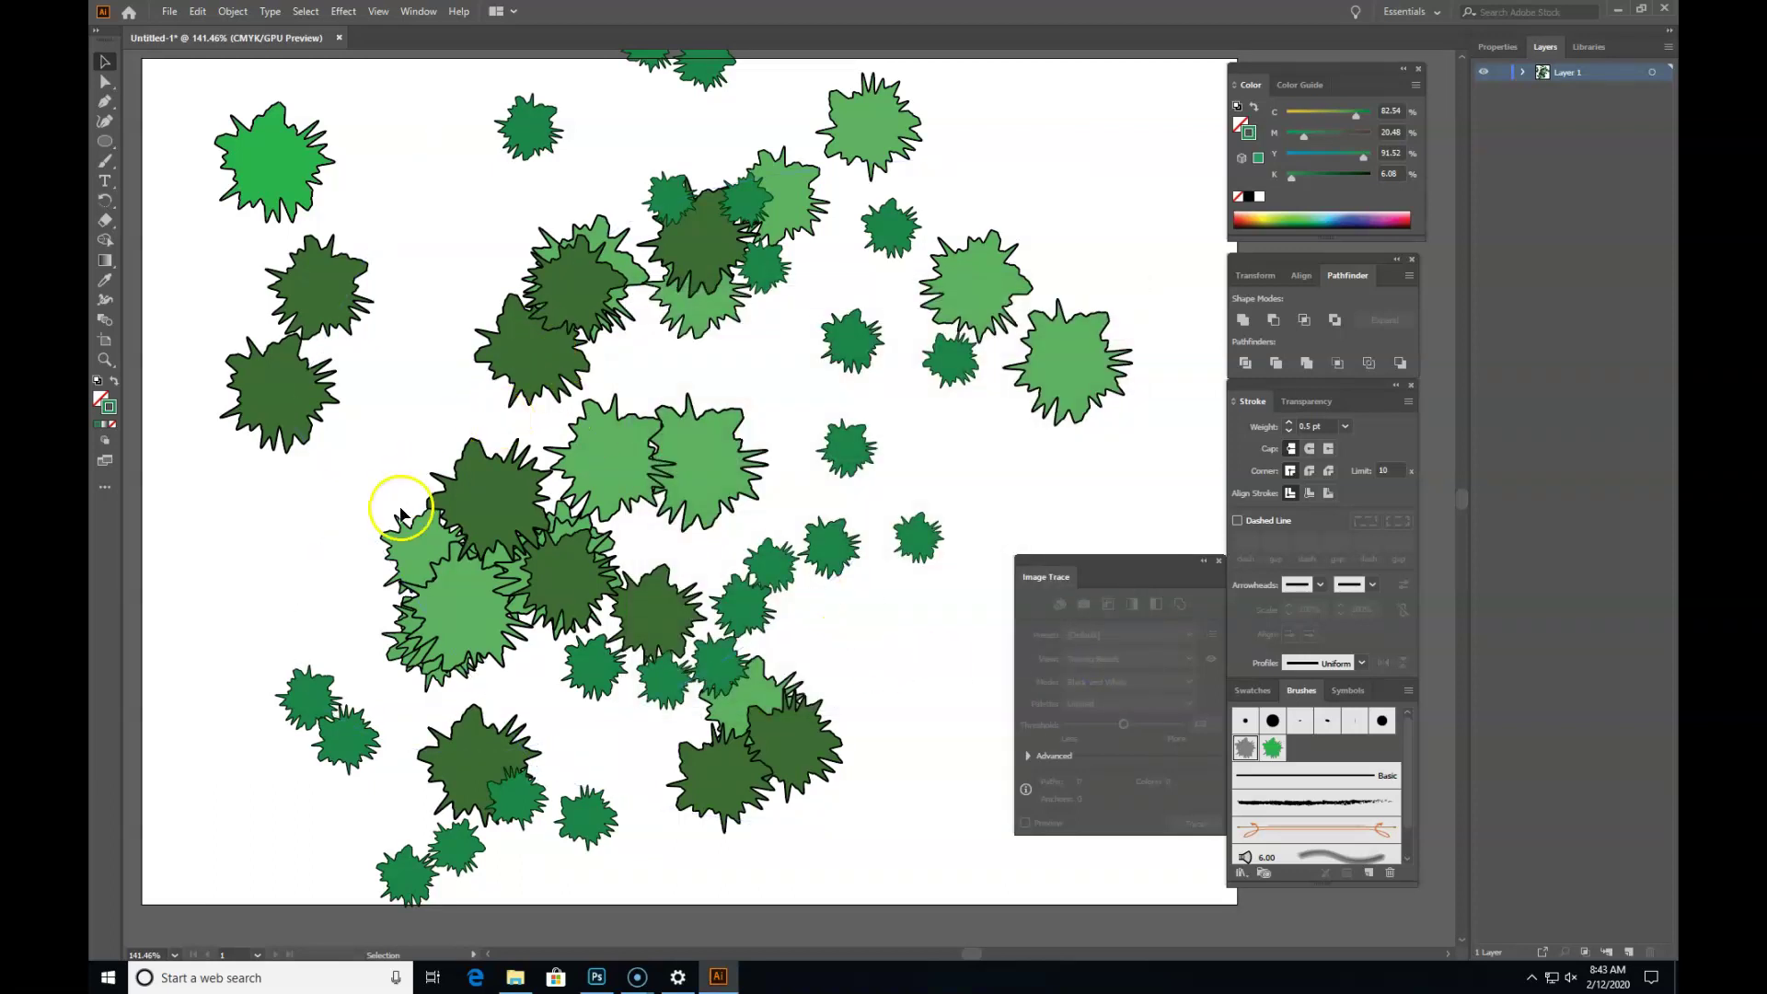
Step: Select the light-green tree path, try a more saturated green stroke on it, and recolor it green #5EB75E
{"action": "left_click", "coordinate": [373, 536]}
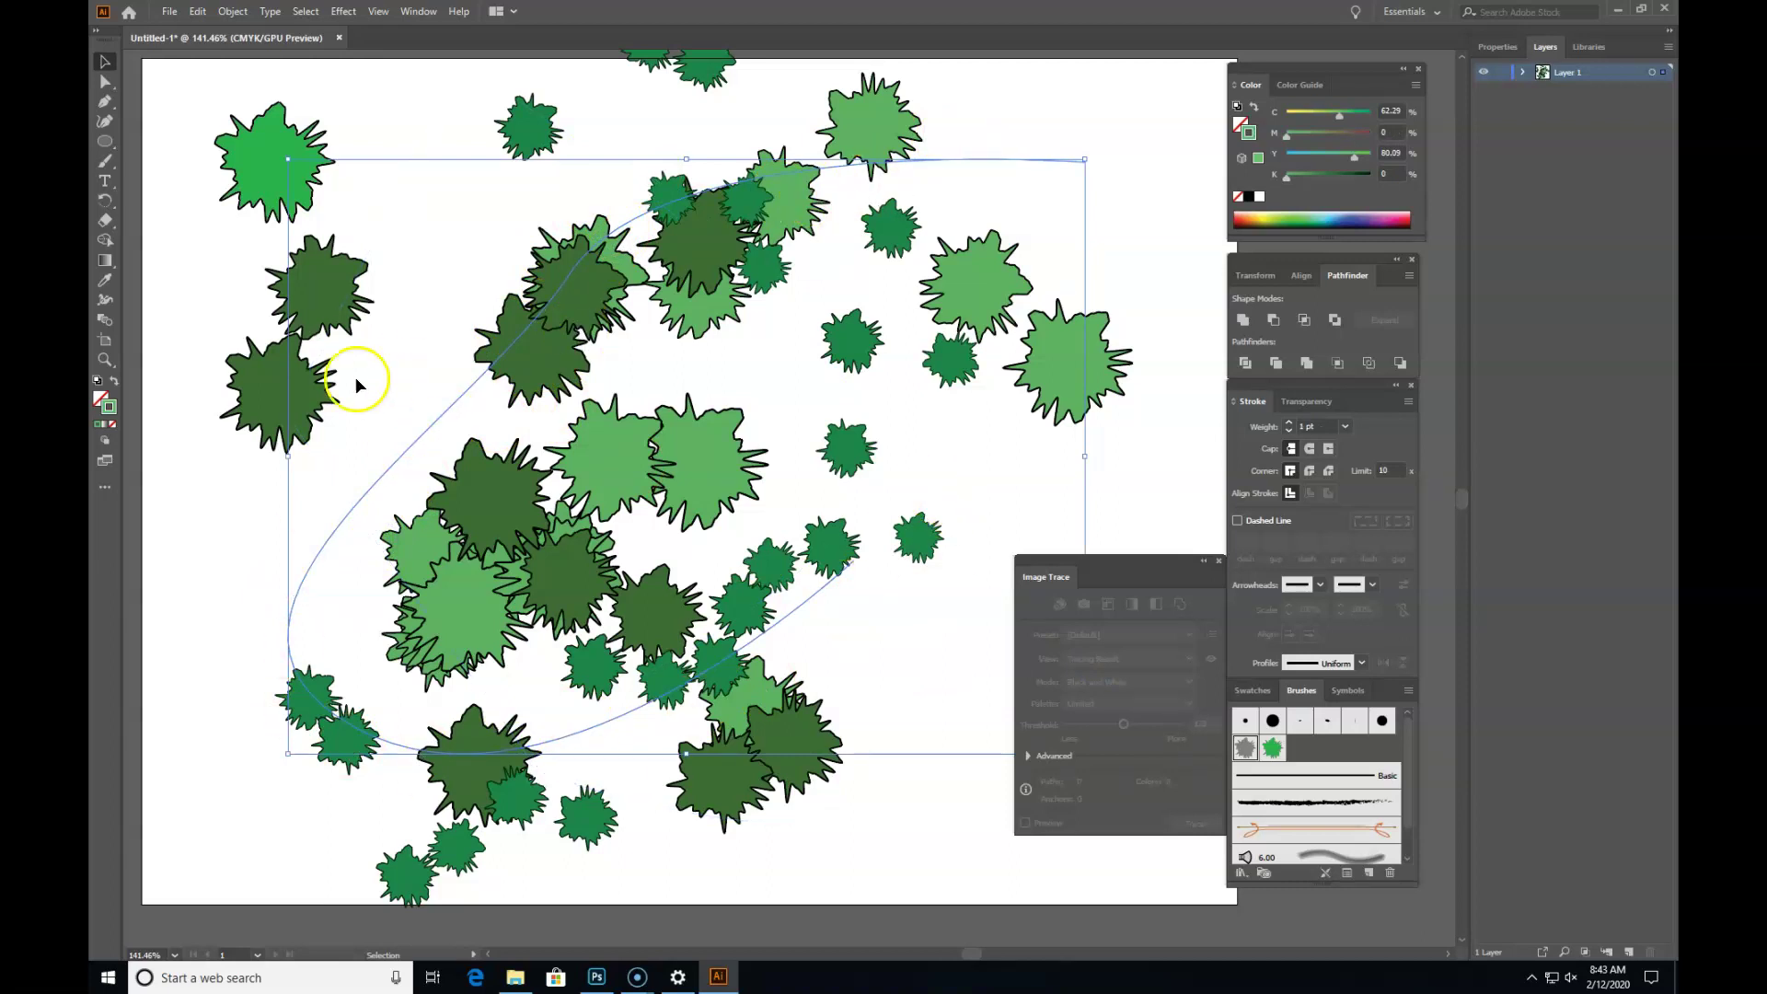
{"action": "double_click", "coordinate": [109, 417]}
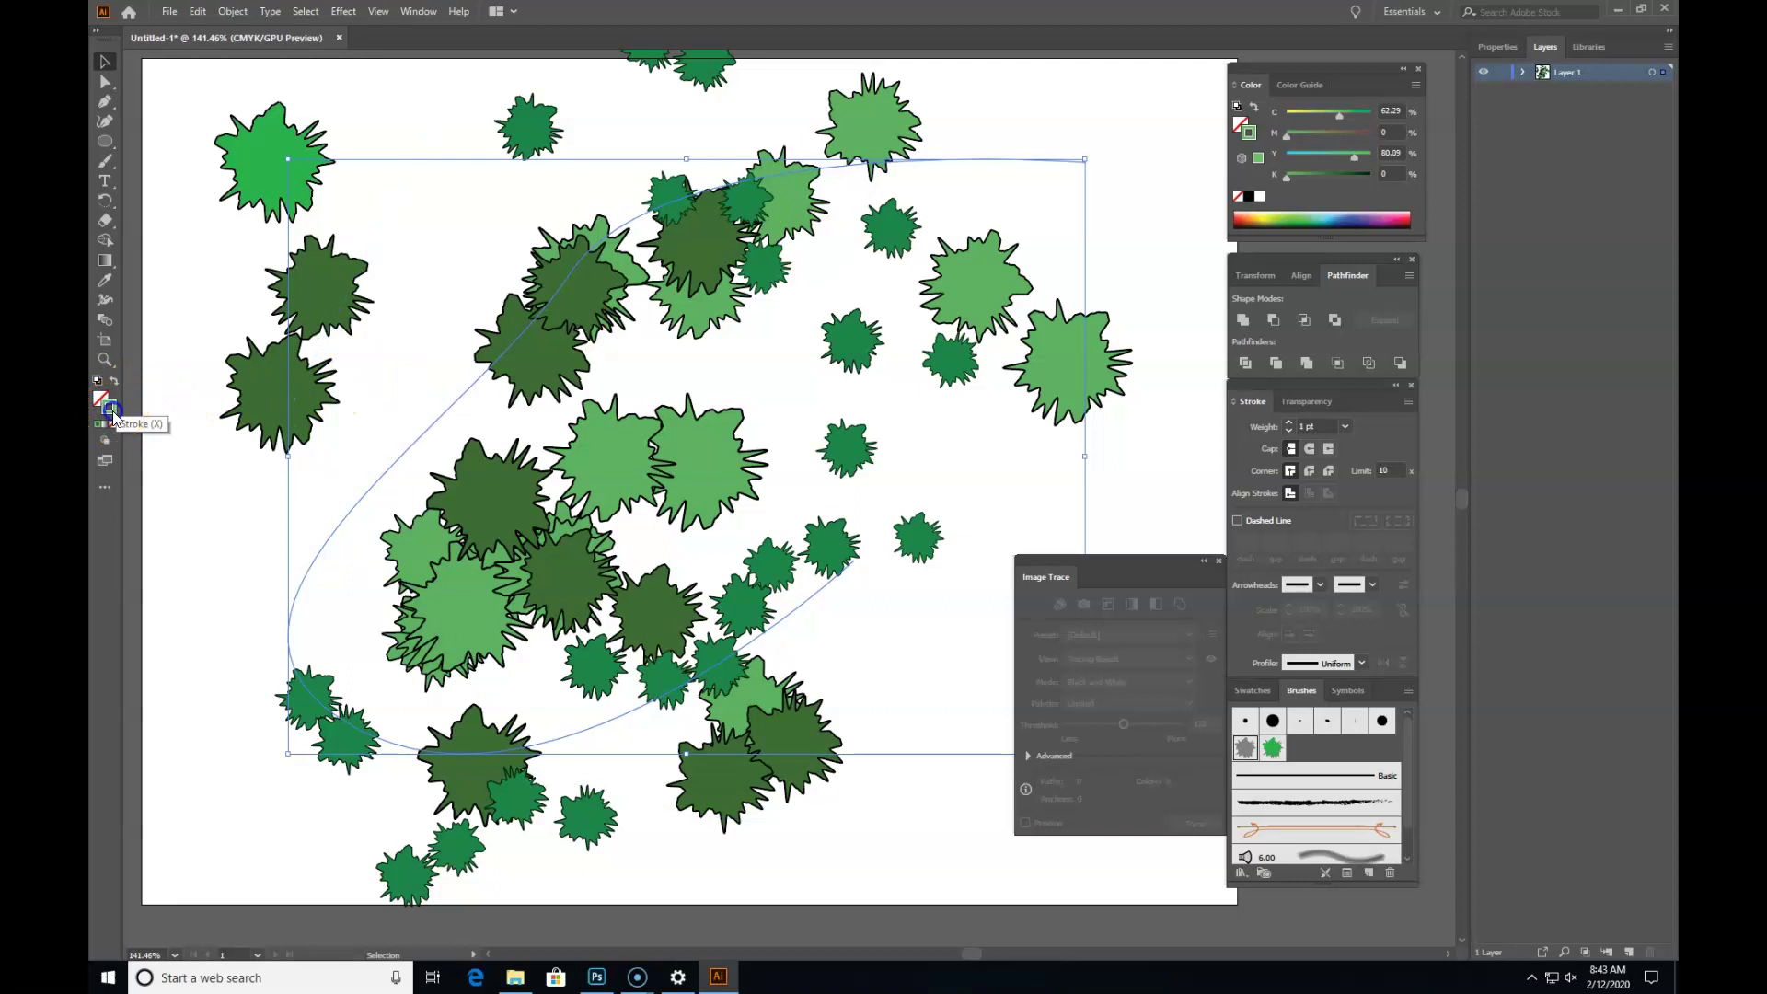
{"action": "left_click_drag", "start_coordinate": [804, 466], "coordinate": [876, 377]}
{"action": "left_click", "coordinate": [1058, 382]}
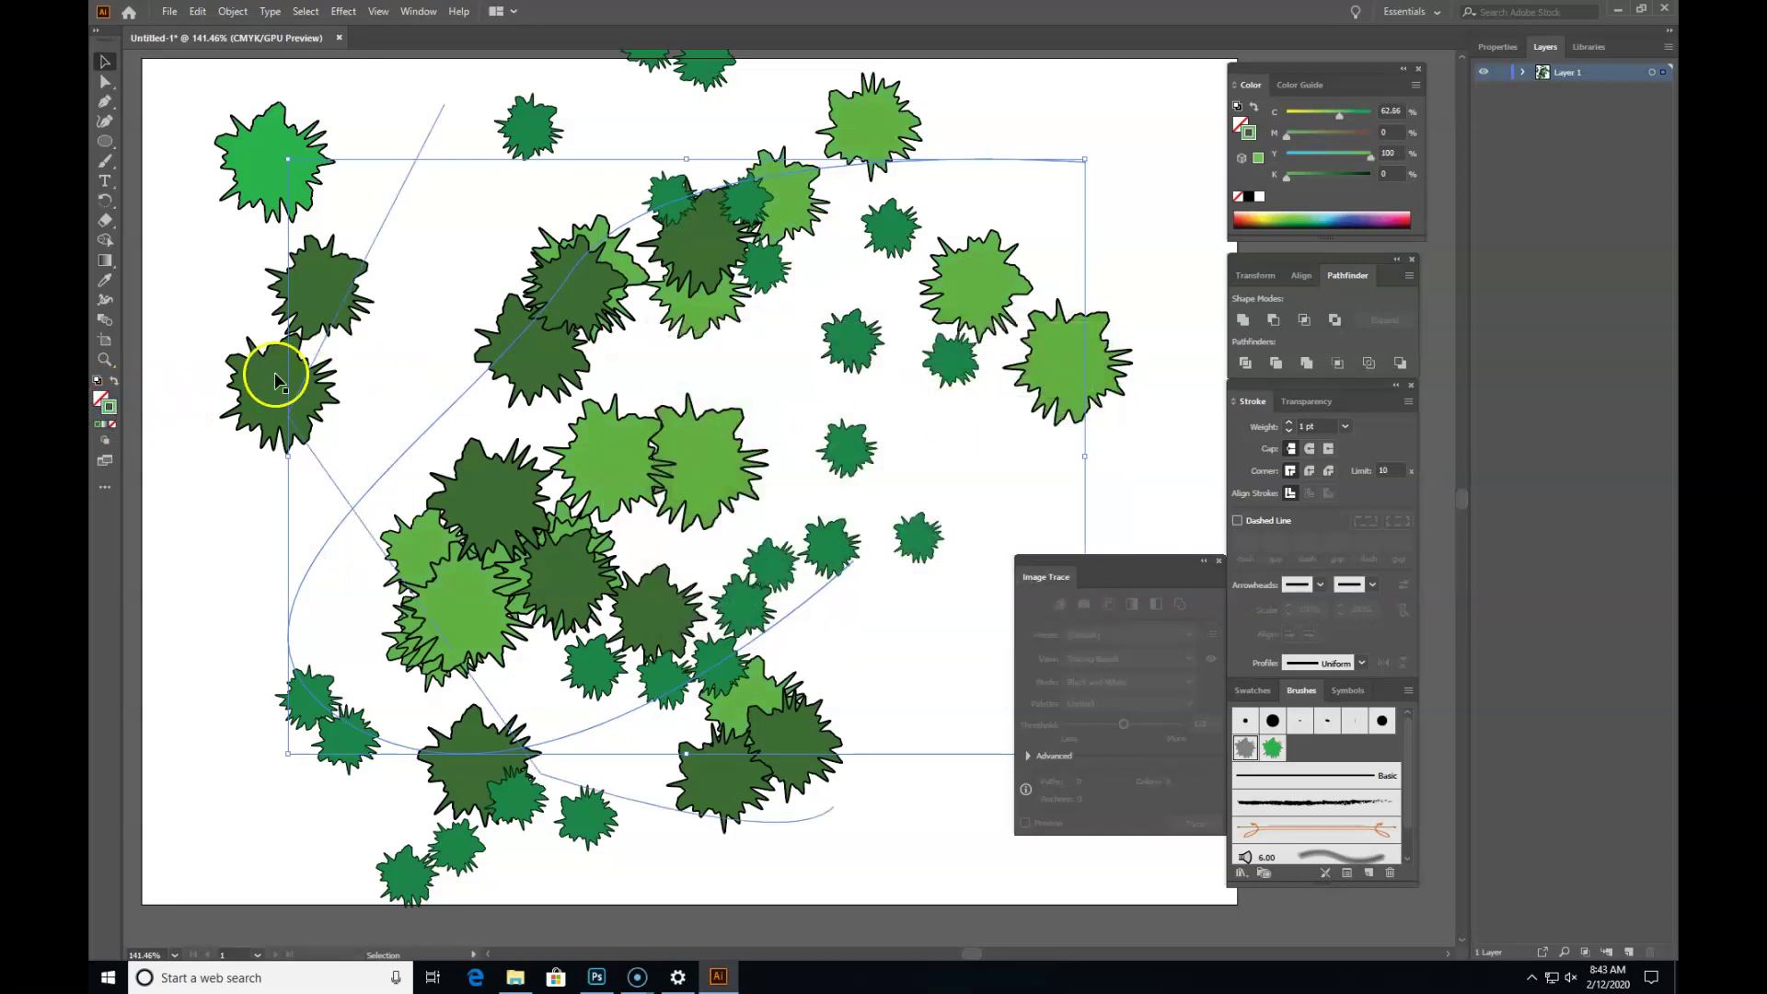
{"action": "double_click", "coordinate": [111, 410]}
{"action": "mouse_move", "coordinate": [685, 442]}
{"action": "left_mouse_down"}
{"action": "mouse_move", "coordinate": [825, 479]}
{"action": "mouse_move", "coordinate": [821, 441]}
{"action": "mouse_move", "coordinate": [768, 437]}
{"action": "left_mouse_up"}
{"action": "left_click", "coordinate": [1038, 390]}
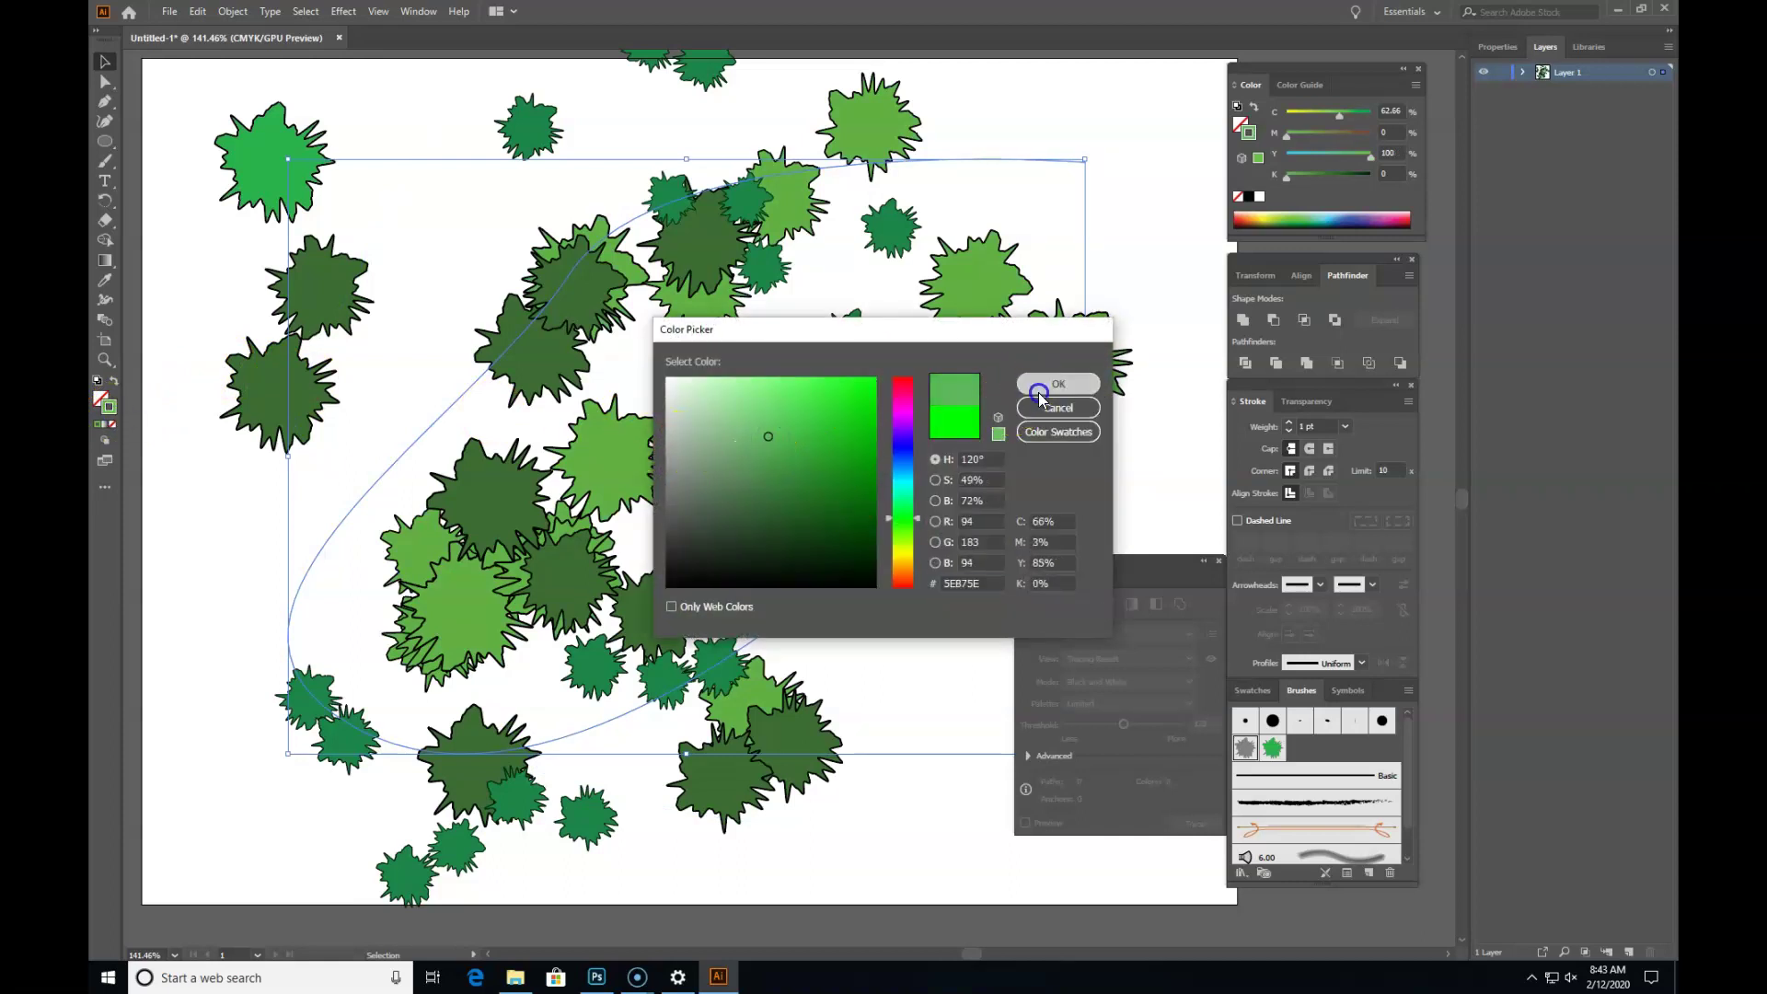
Step: Set the light-green tree path's stroke color to red #FF0000 and deselect it
{"action": "double_click", "coordinate": [110, 411]}
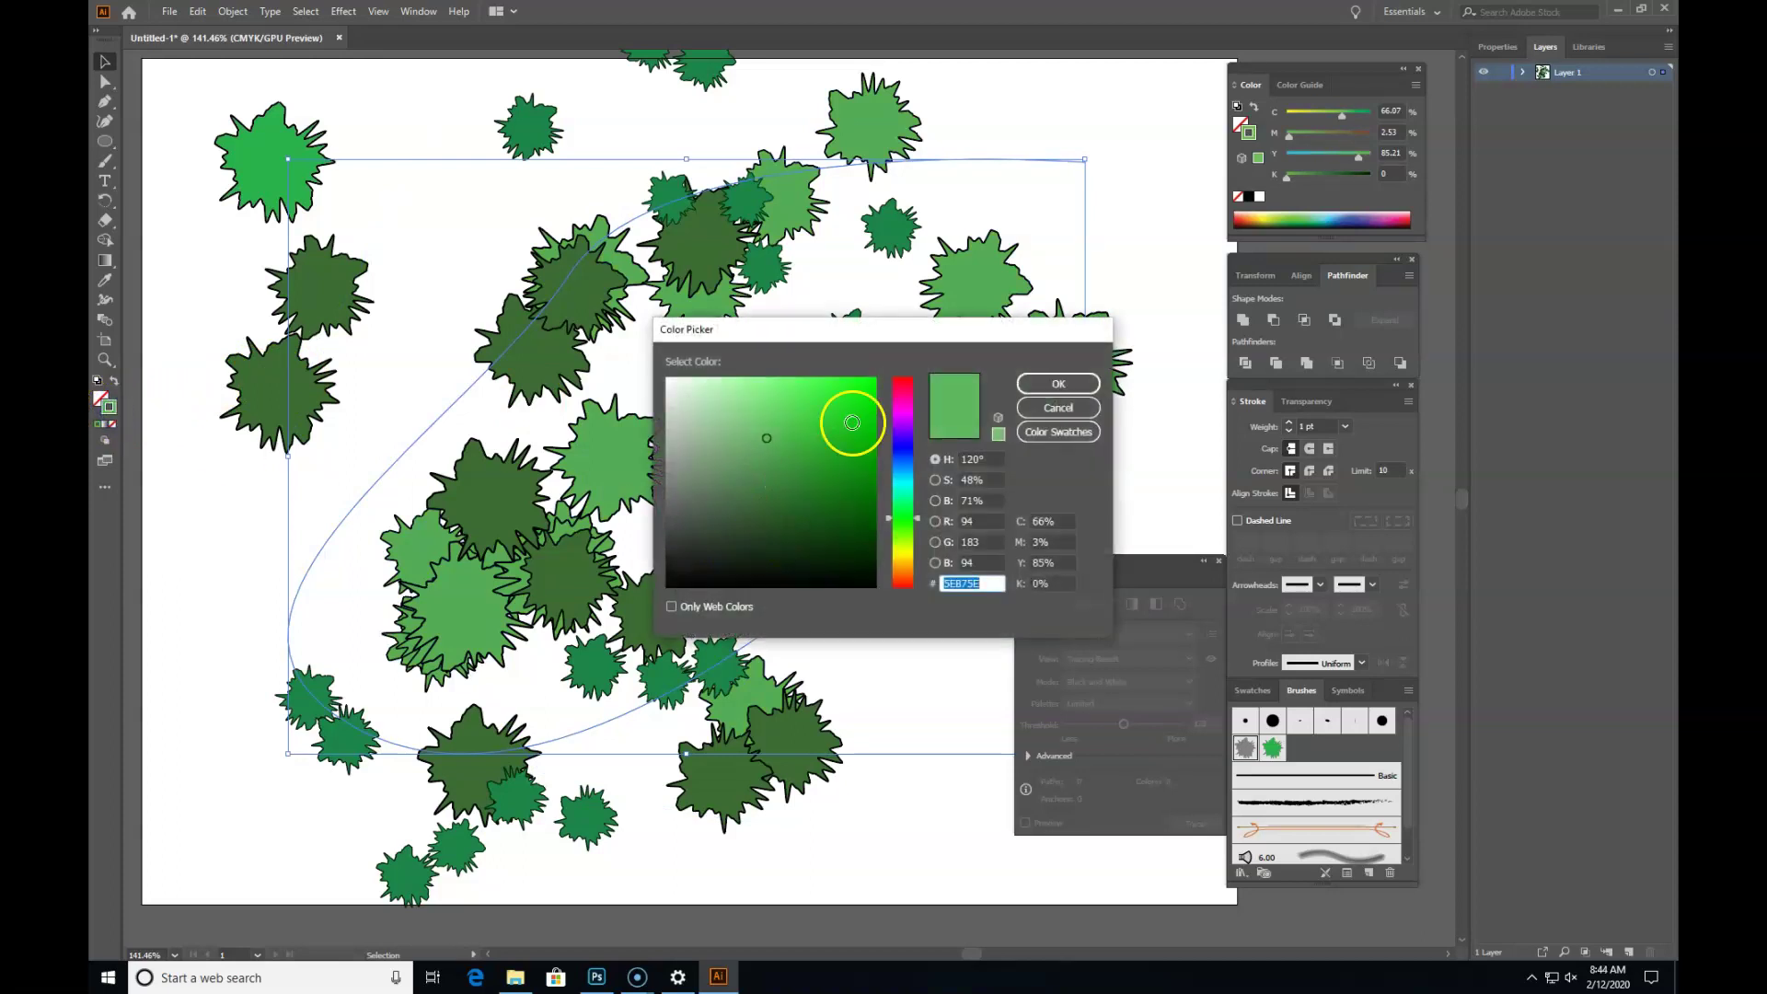
{"action": "left_click_drag", "start_coordinate": [906, 397], "coordinate": [904, 379]}
{"action": "left_click", "coordinate": [874, 379]}
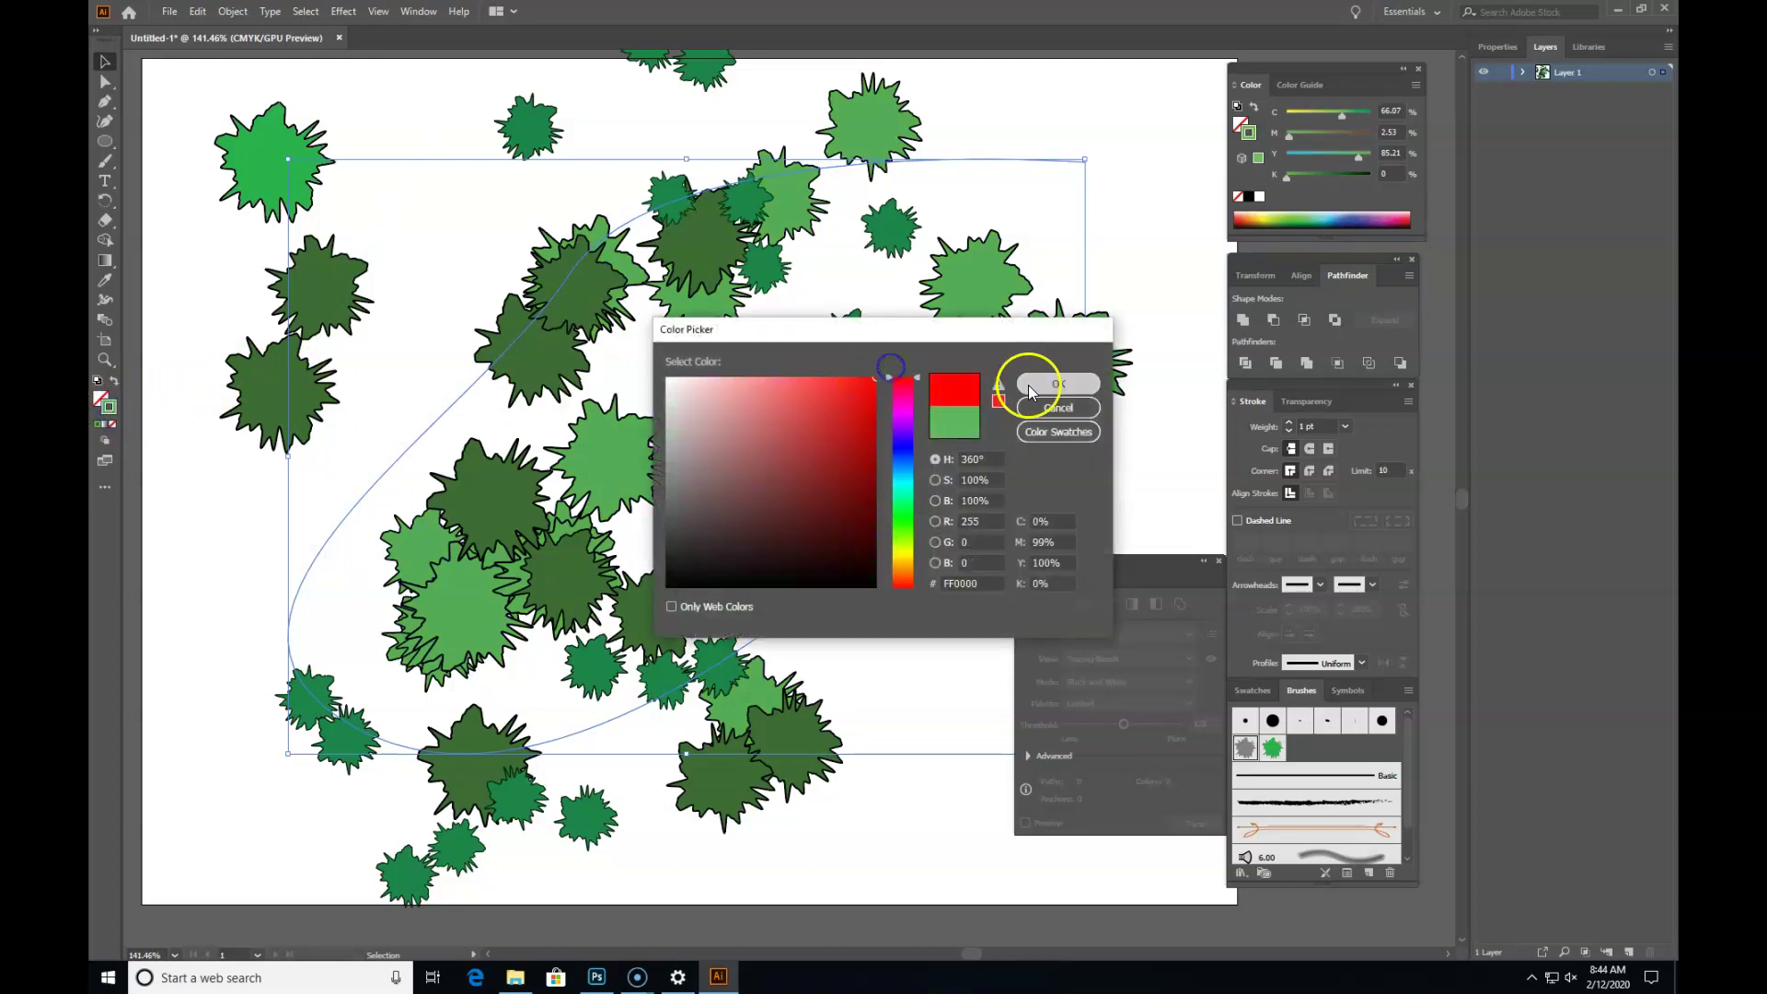
{"action": "left_click", "coordinate": [1059, 383]}
{"action": "left_click", "coordinate": [226, 497]}
Step: Select the dark-green tree path and set its stroke color to yellow #D3D346
{"action": "left_click", "coordinate": [291, 416]}
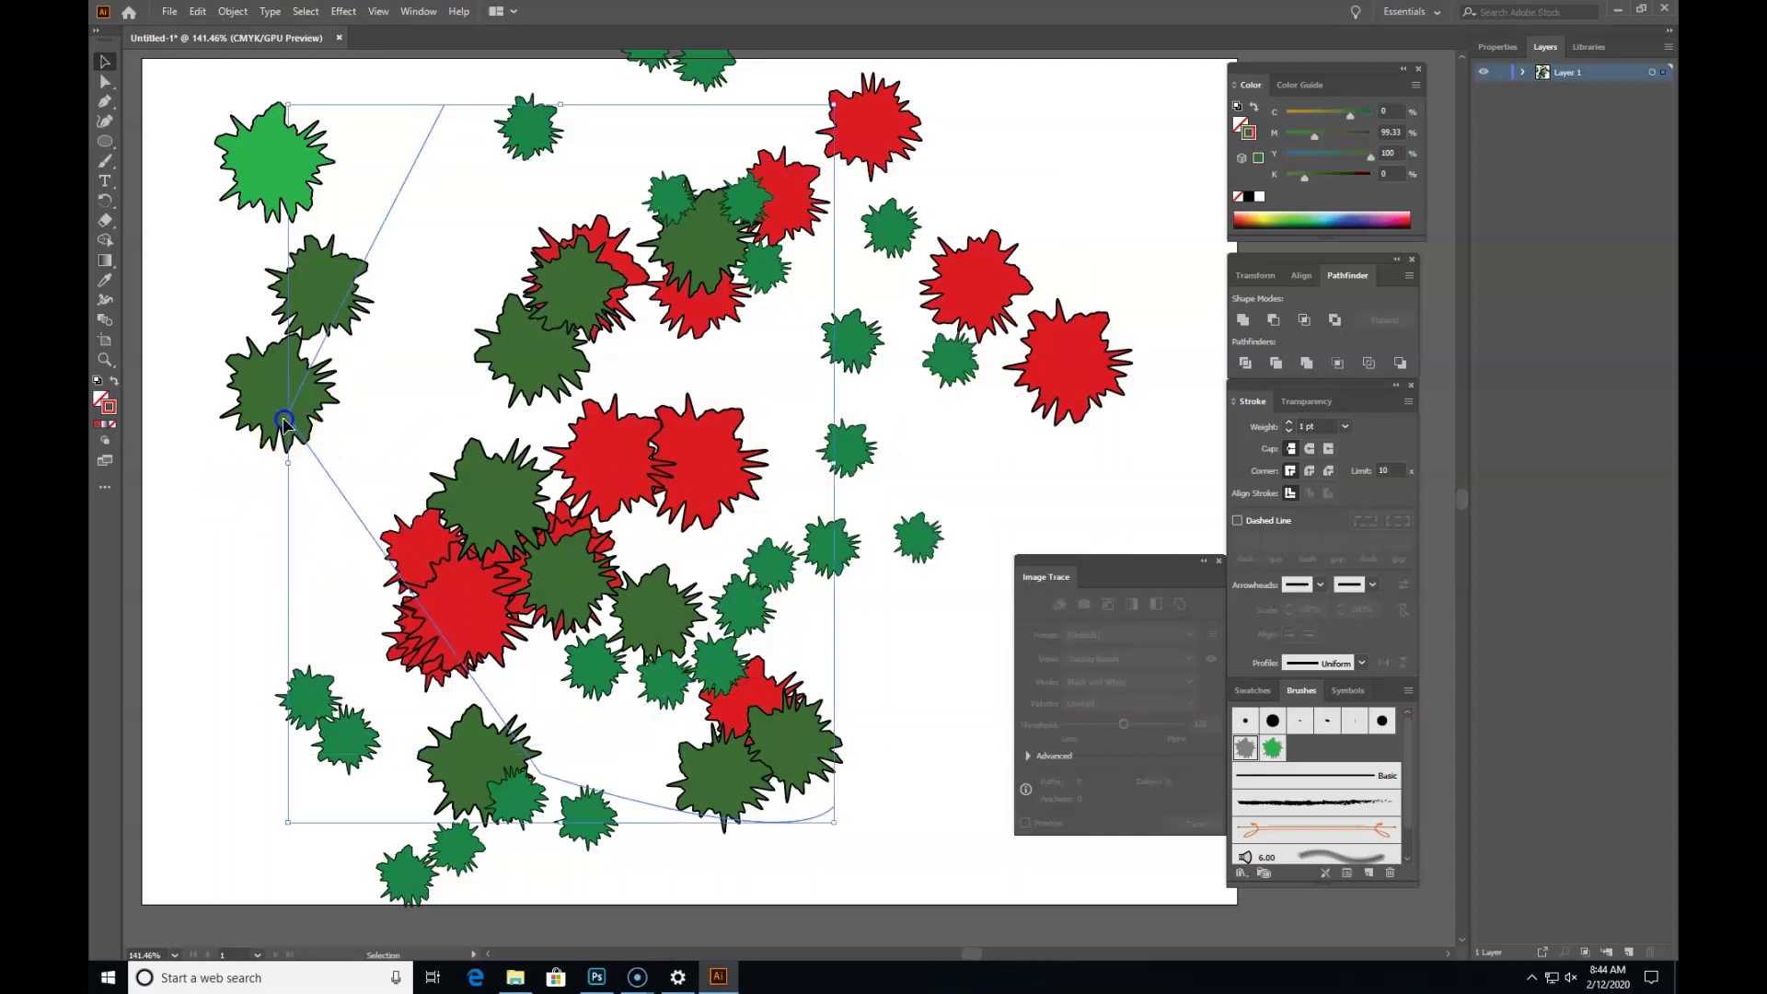
{"action": "double_click", "coordinate": [110, 408]}
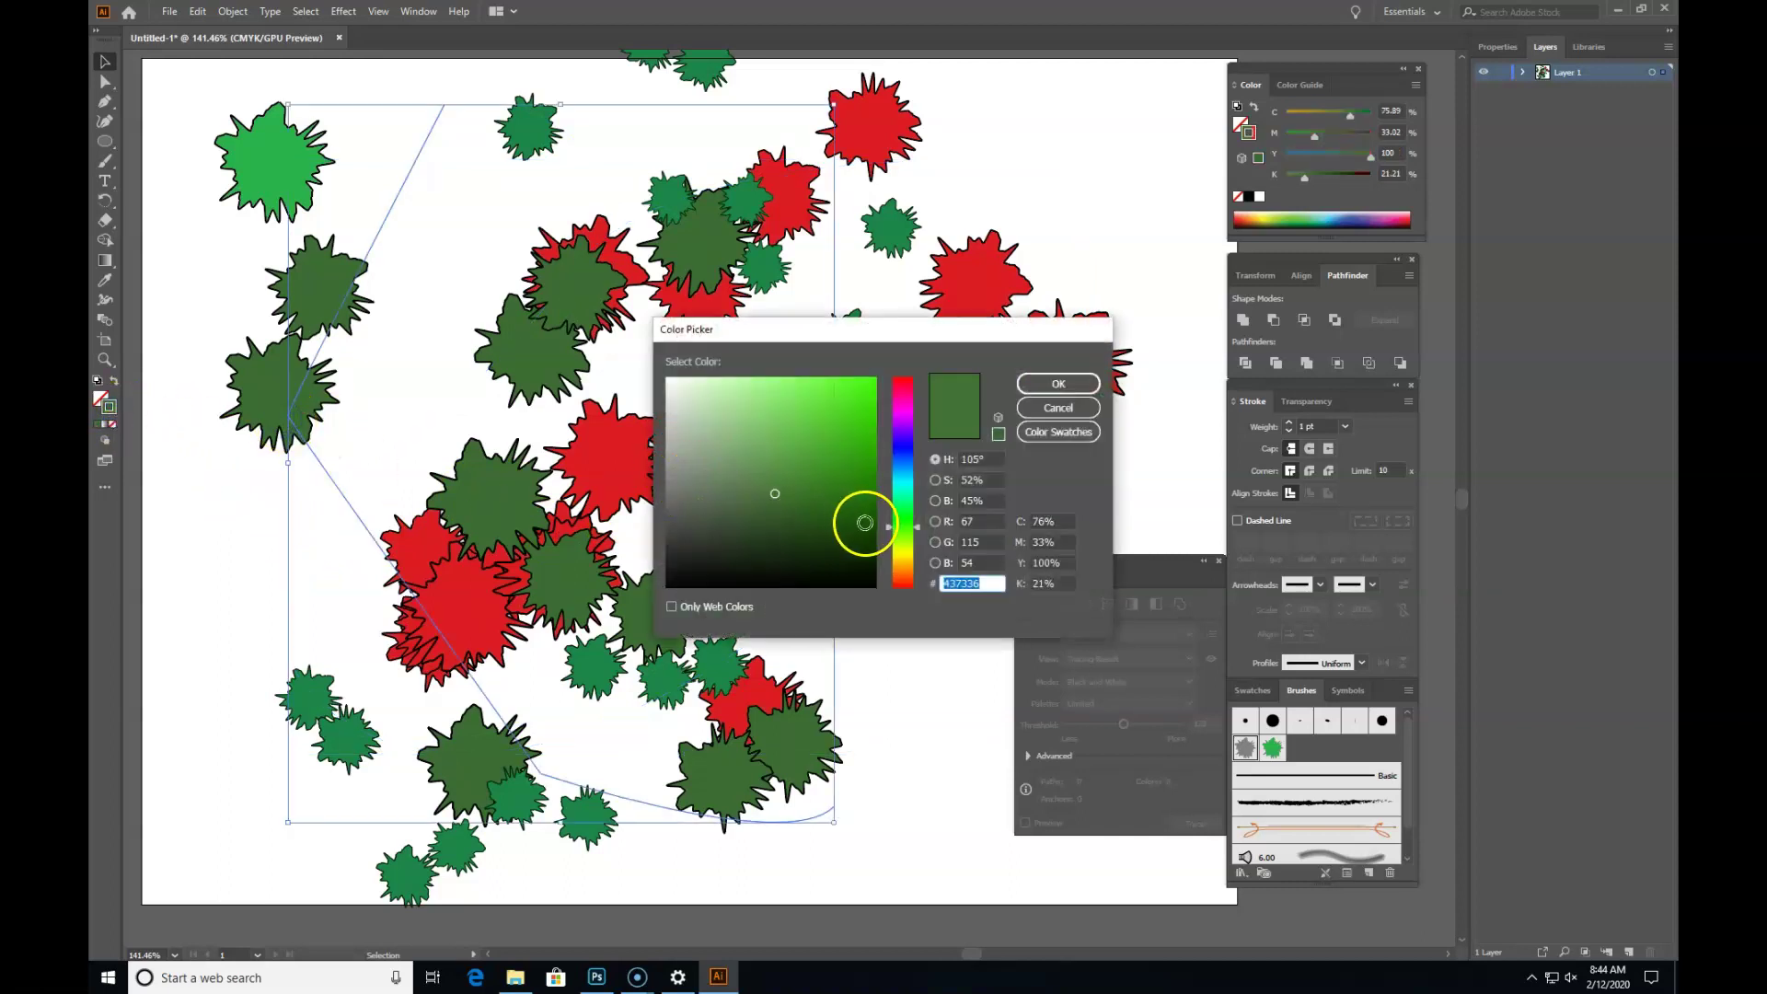
{"action": "left_click", "coordinate": [903, 552]}
{"action": "left_click_drag", "start_coordinate": [833, 465], "coordinate": [807, 413]}
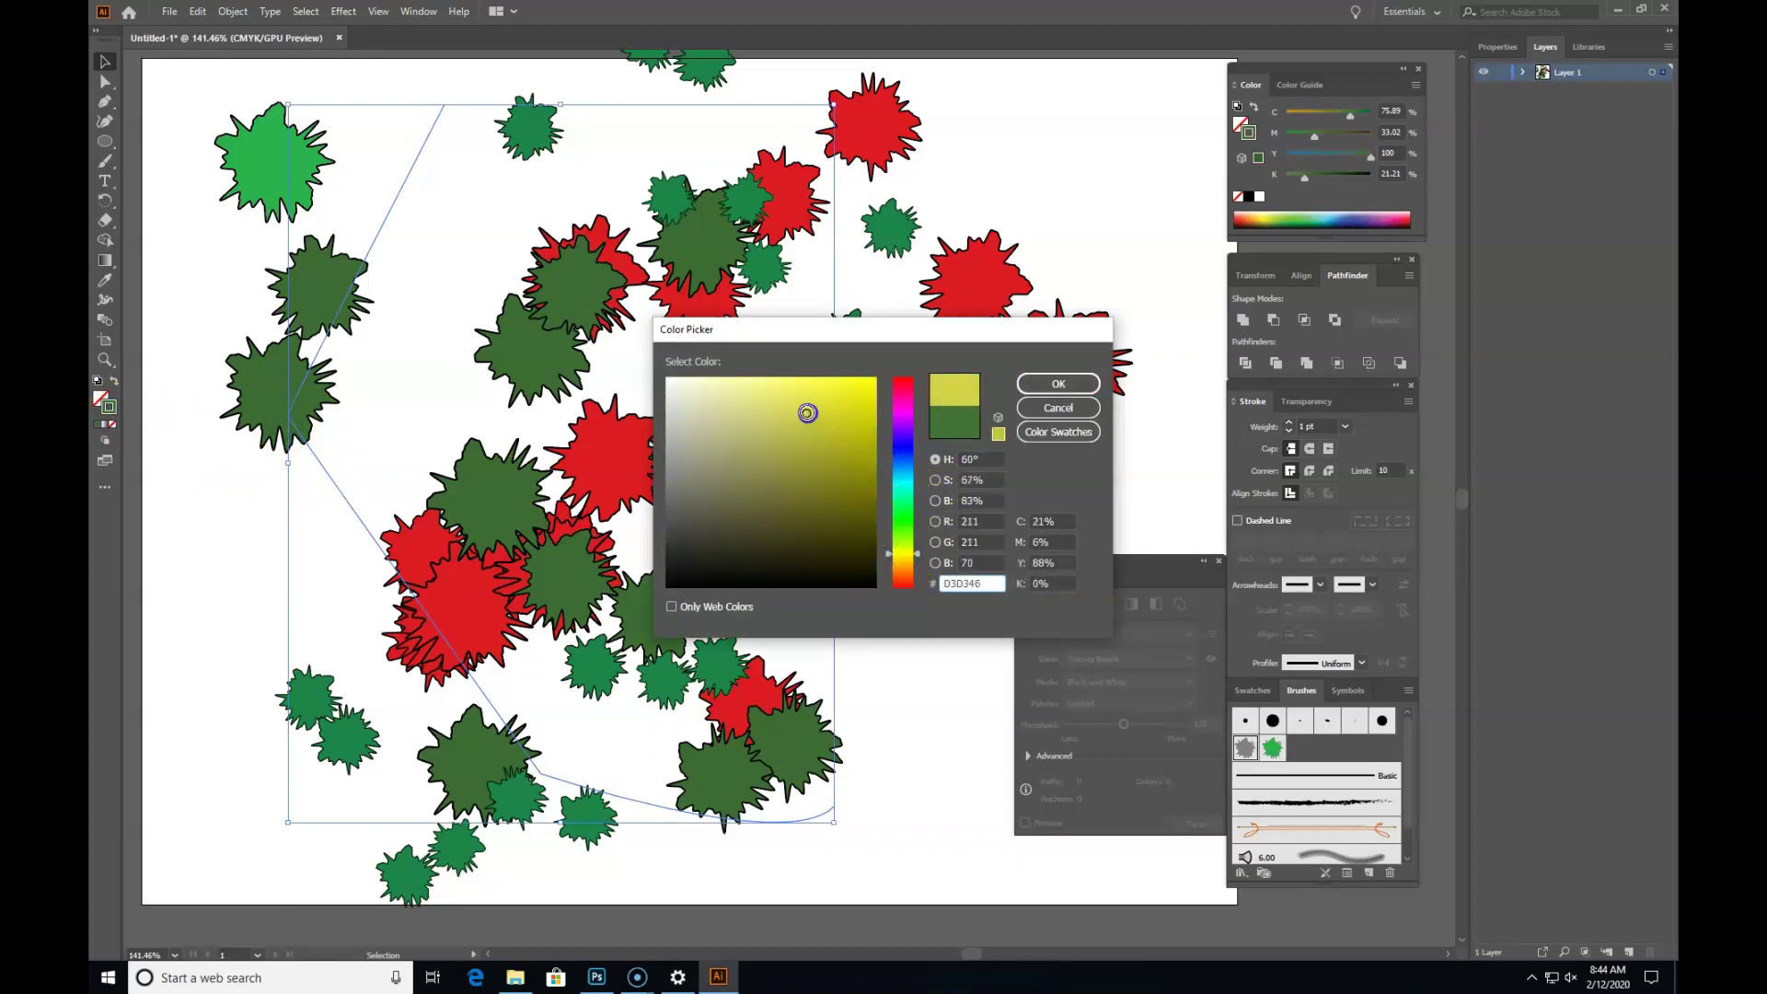
{"action": "left_click", "coordinate": [1038, 383]}
Step: Set the stroke color of the curved path with the small trees to orange and deselect it
{"action": "left_click", "coordinate": [832, 534]}
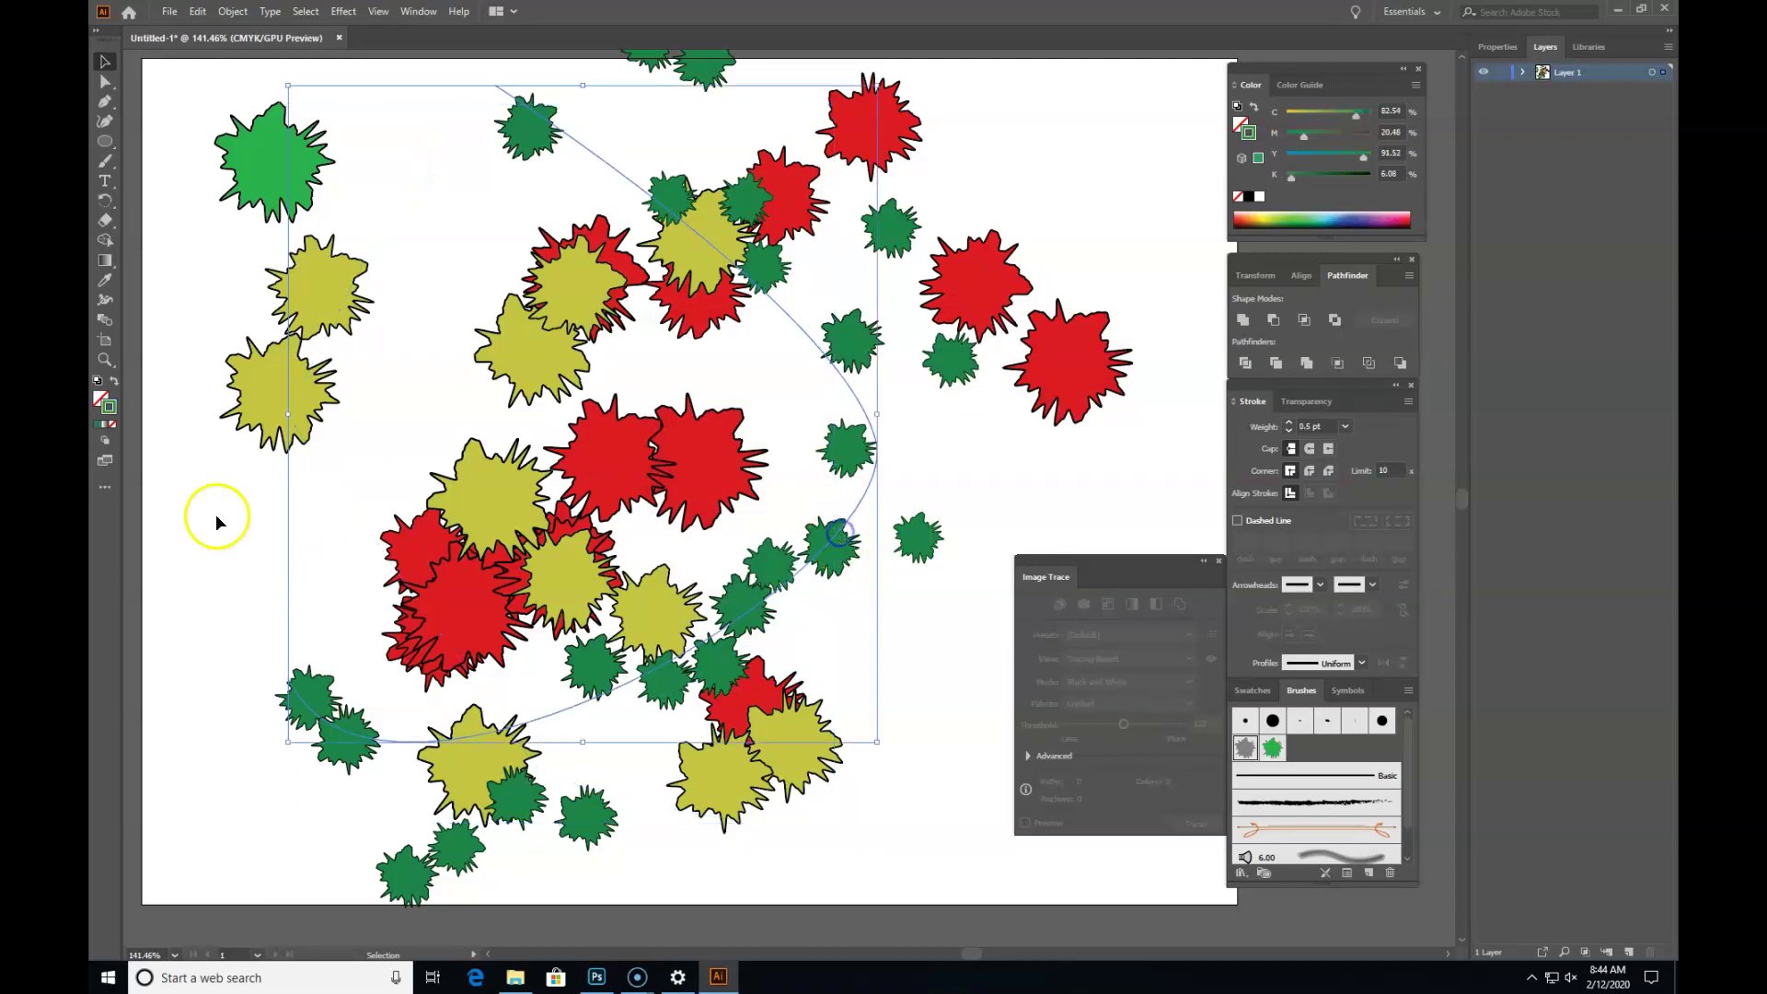
{"action": "double_click", "coordinate": [109, 409]}
{"action": "left_click", "coordinate": [906, 570]}
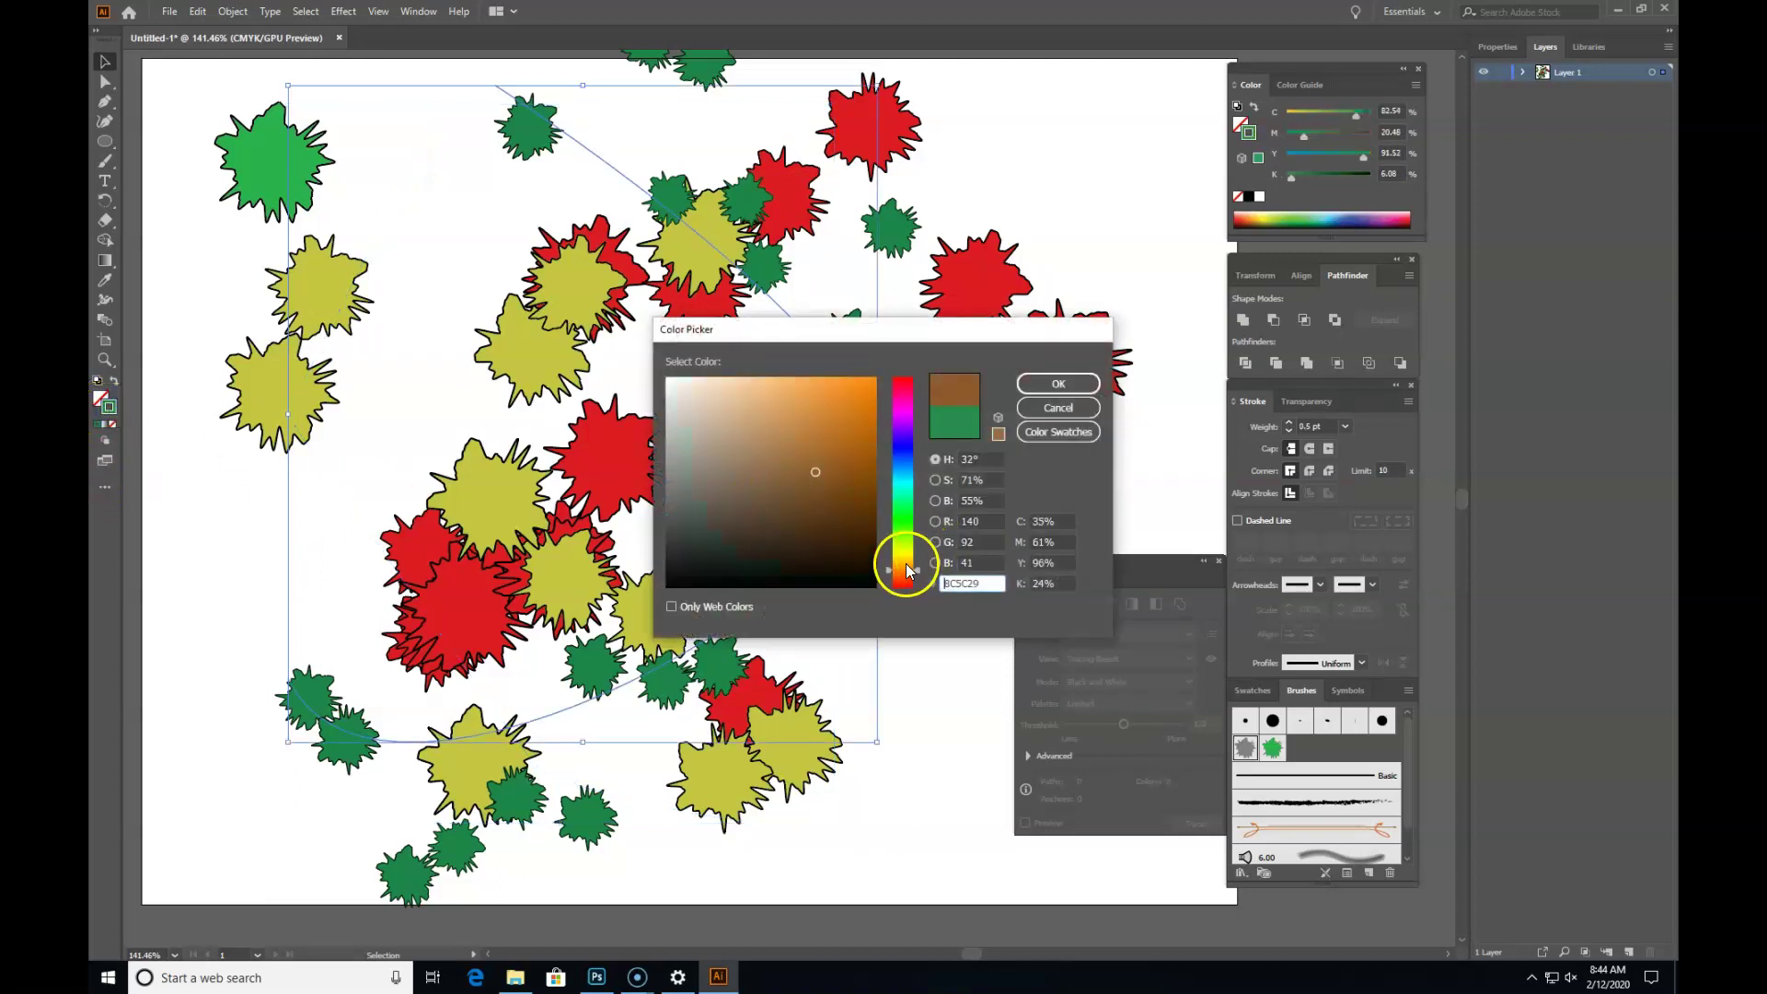
{"action": "left_click_drag", "start_coordinate": [819, 470], "coordinate": [791, 401]}
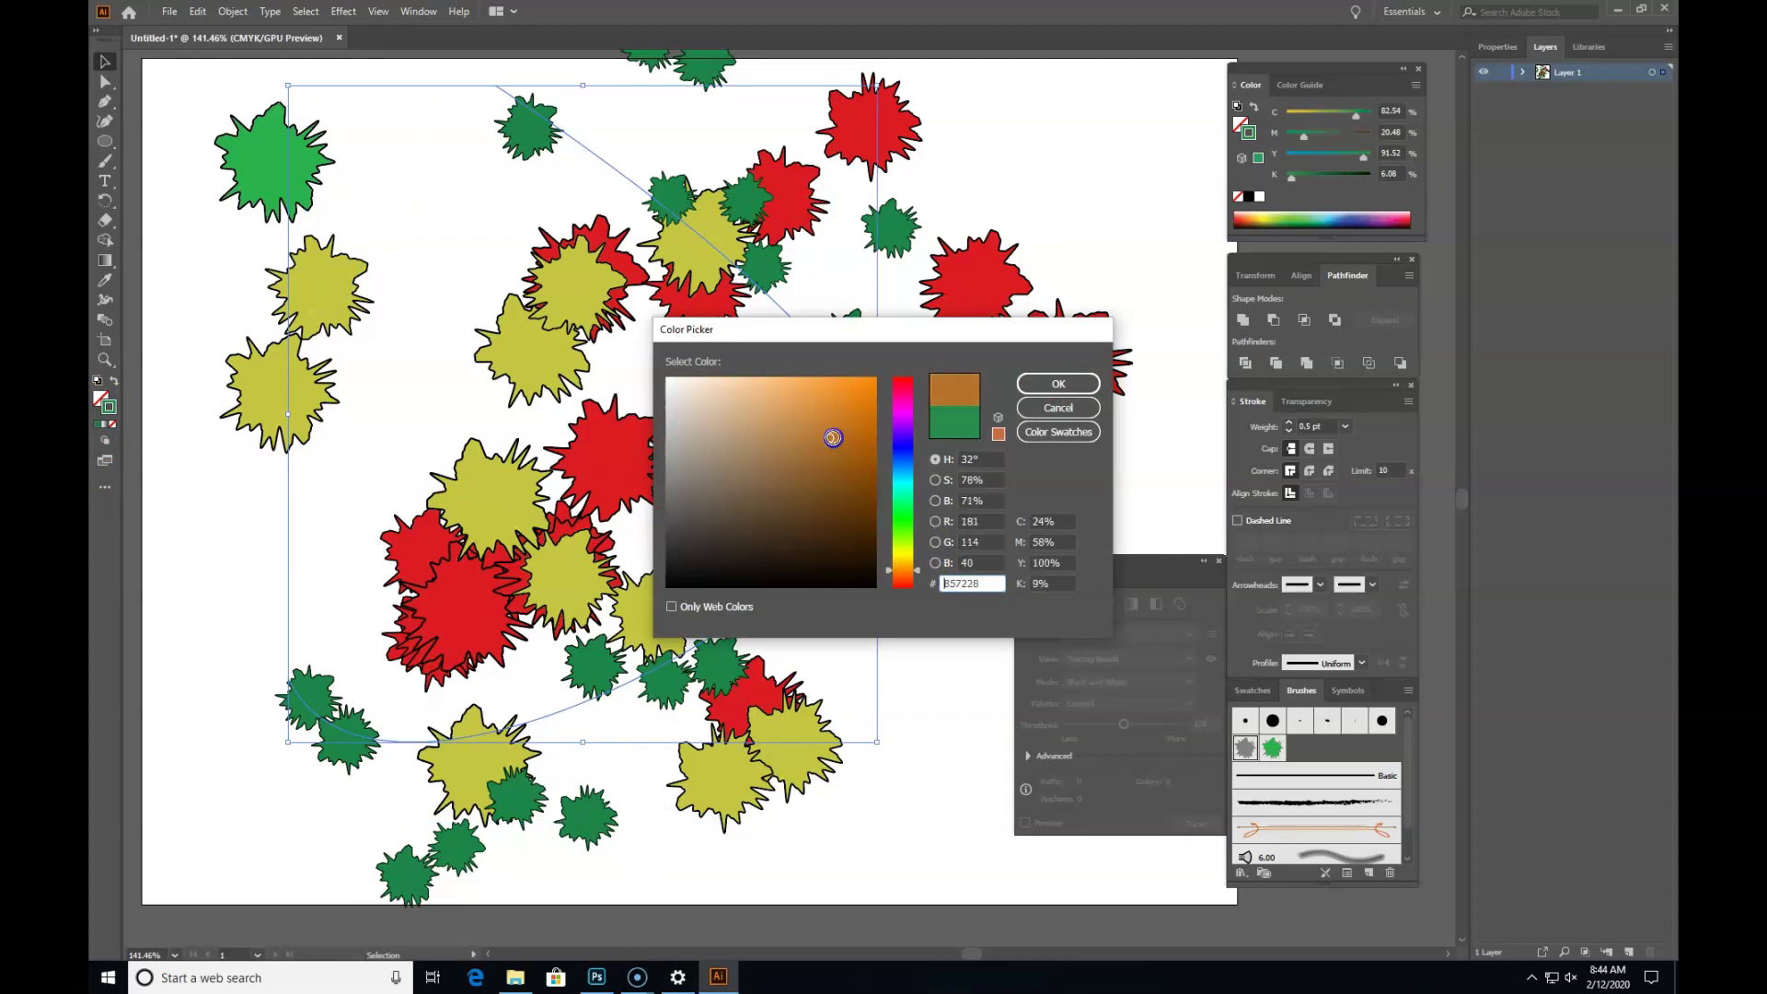
{"action": "left_click", "coordinate": [1032, 383]}
{"action": "left_click", "coordinate": [946, 615]}
{"action": "left_click", "coordinate": [941, 693]}
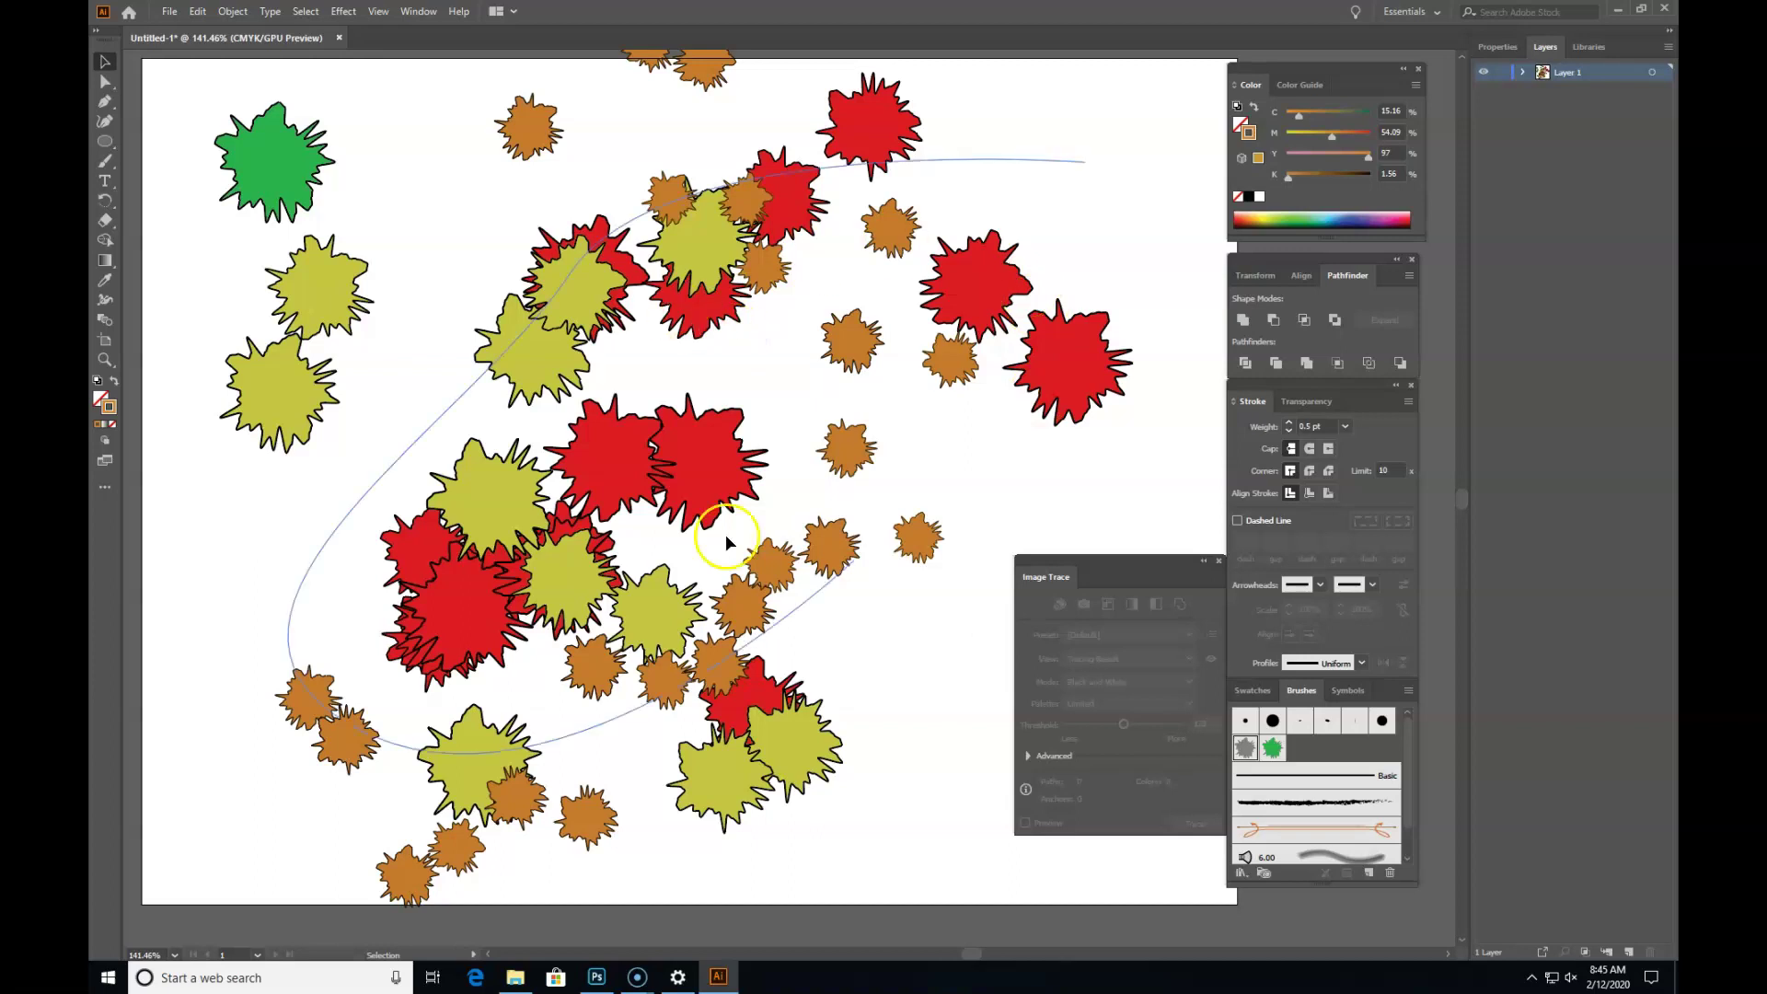
Step: Move the original green tree shape slightly toward the artboard's upper left corner and remove its black stroke
{"action": "left_click", "coordinate": [221, 425]}
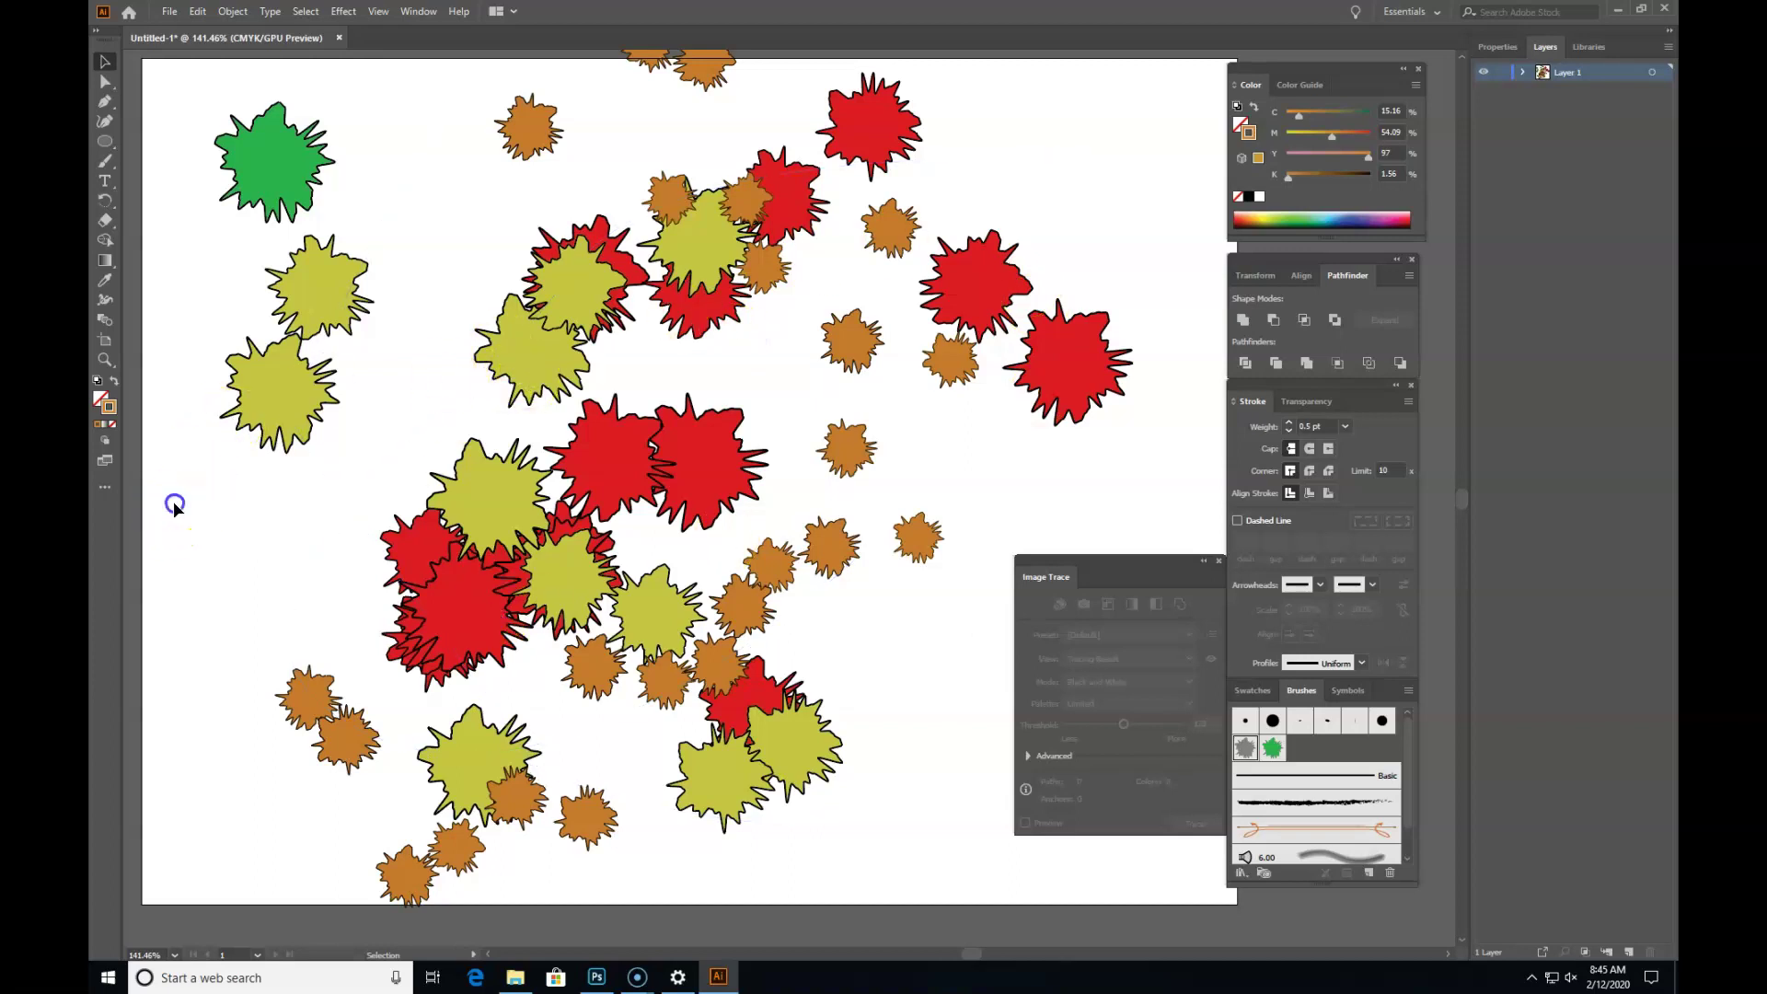
{"action": "left_click_drag", "start_coordinate": [254, 173], "coordinate": [221, 170]}
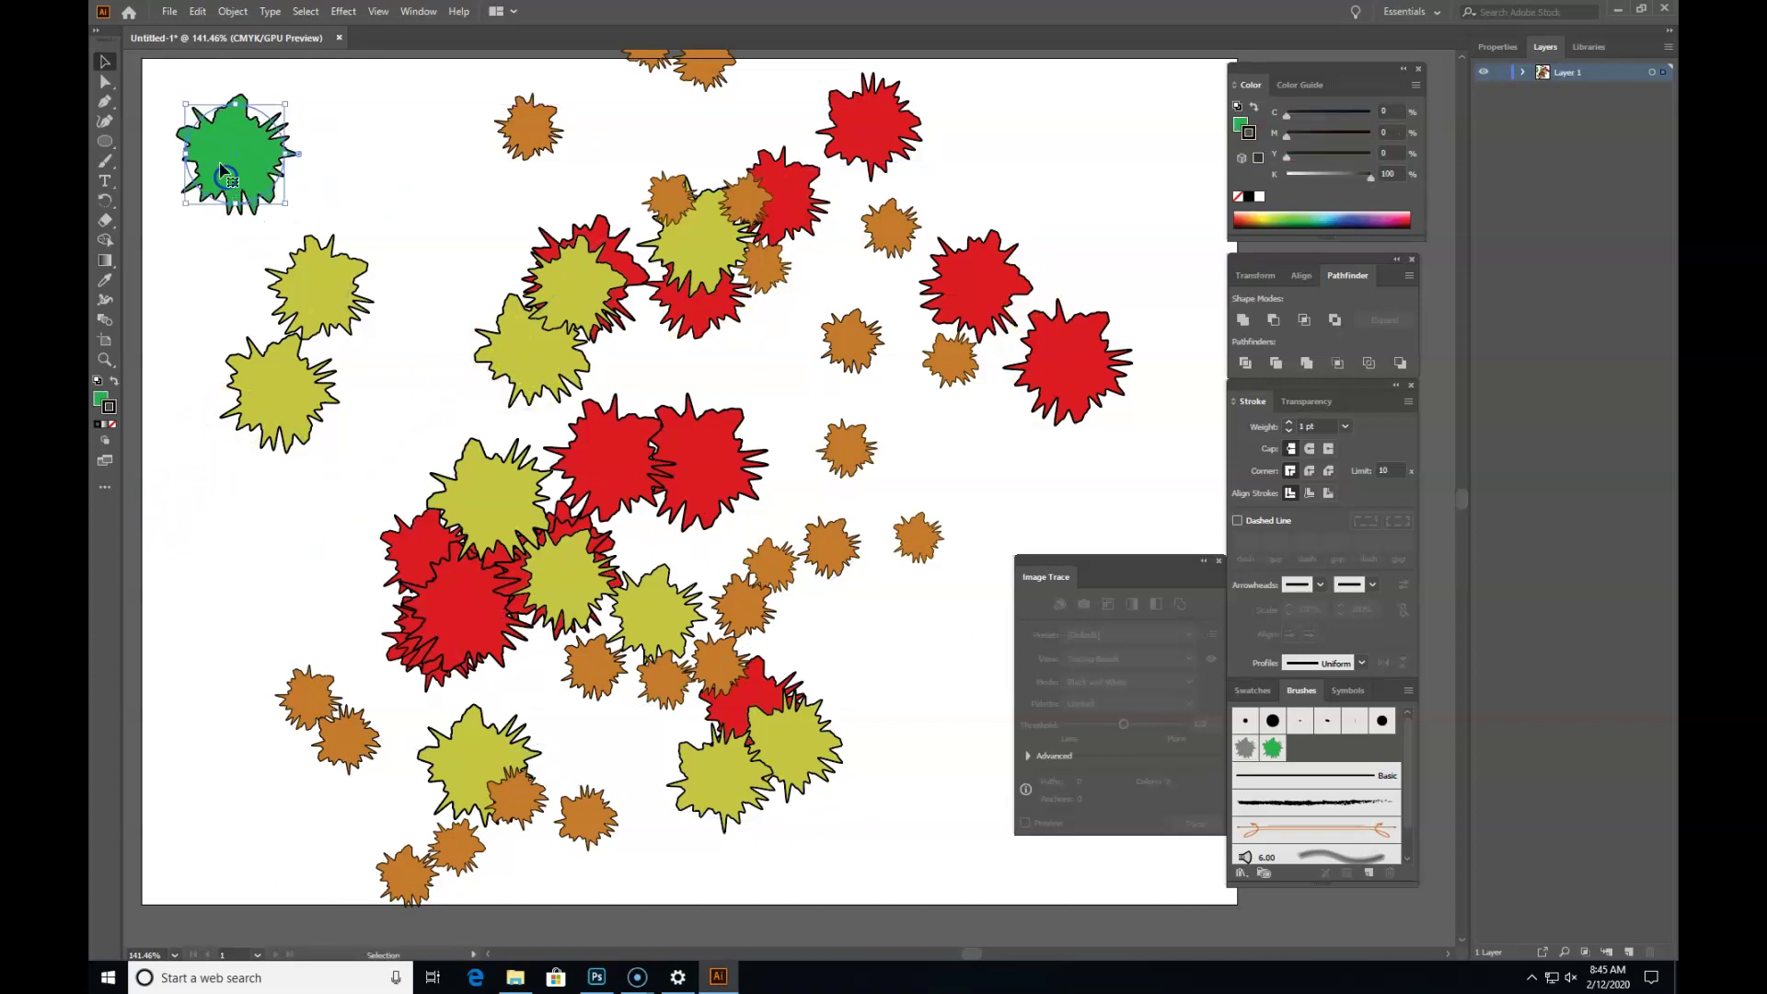
{"action": "left_click", "coordinate": [113, 423]}
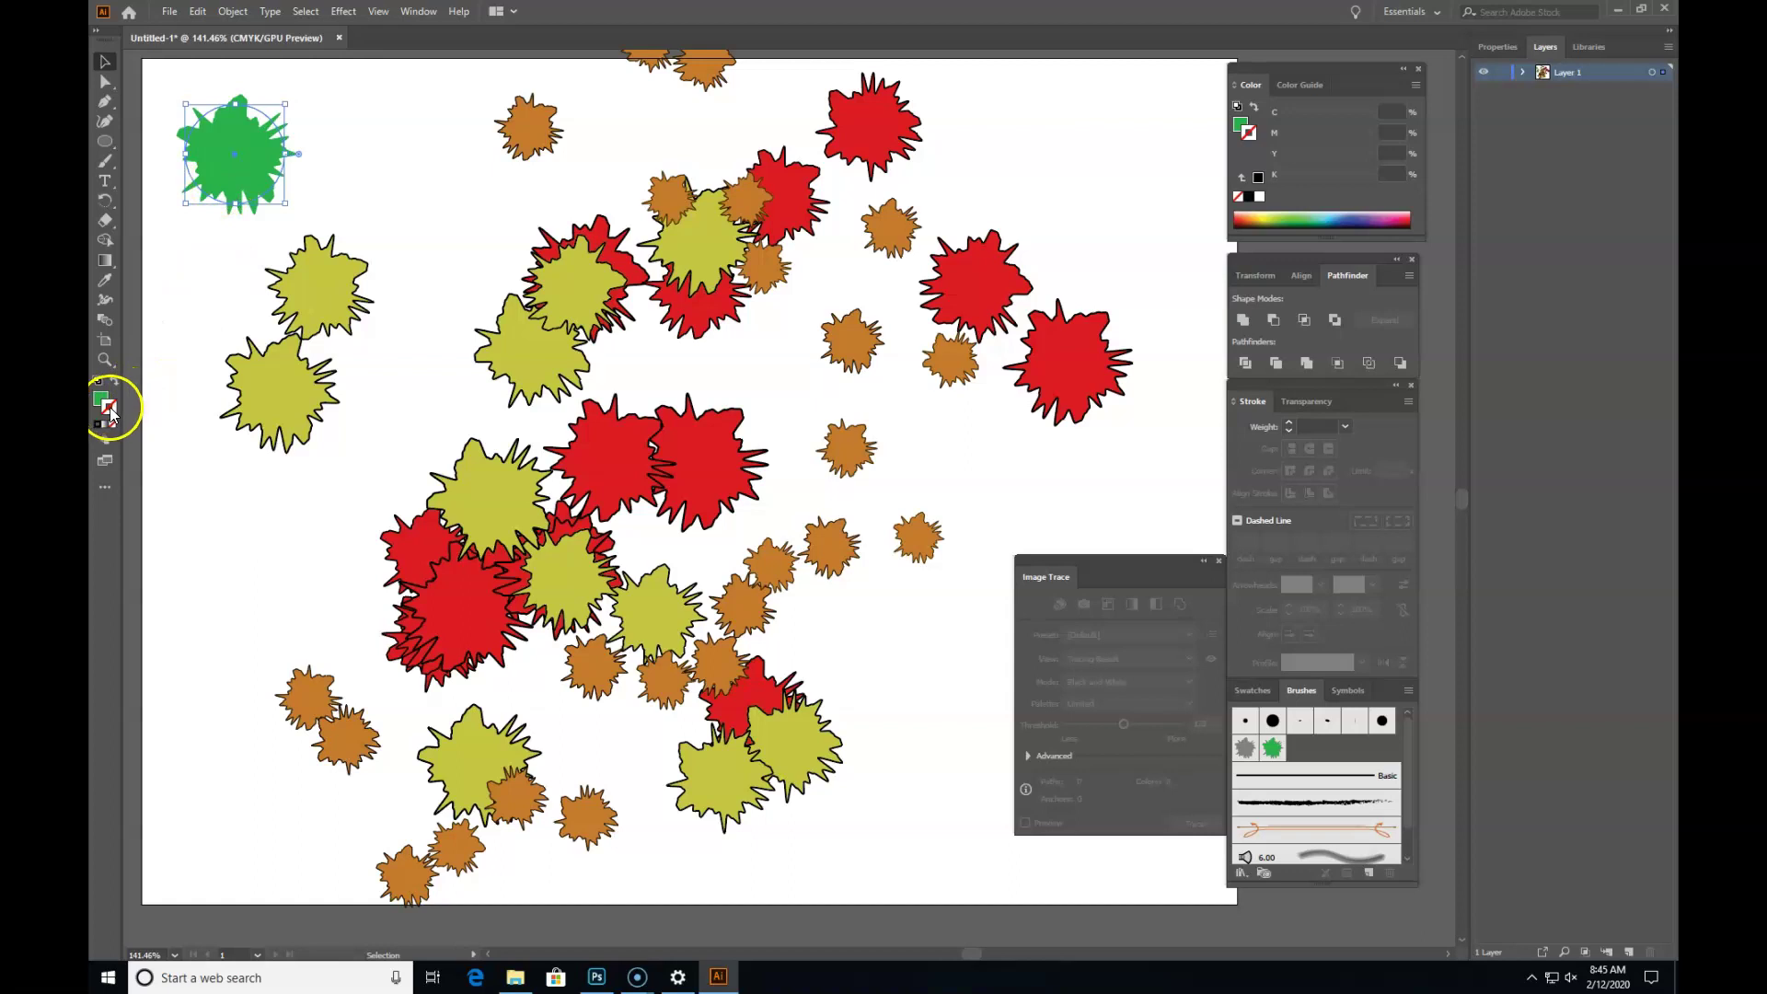
Step: Create a new scatter brush from the outline-free green tree shape
{"action": "mouse_move", "coordinate": [221, 177]}
{"action": "left_mouse_down"}
{"action": "mouse_move", "coordinate": [989, 603]}
{"action": "mouse_move", "coordinate": [1318, 754]}
{"action": "left_mouse_up"}
{"action": "left_click", "coordinate": [833, 613]}
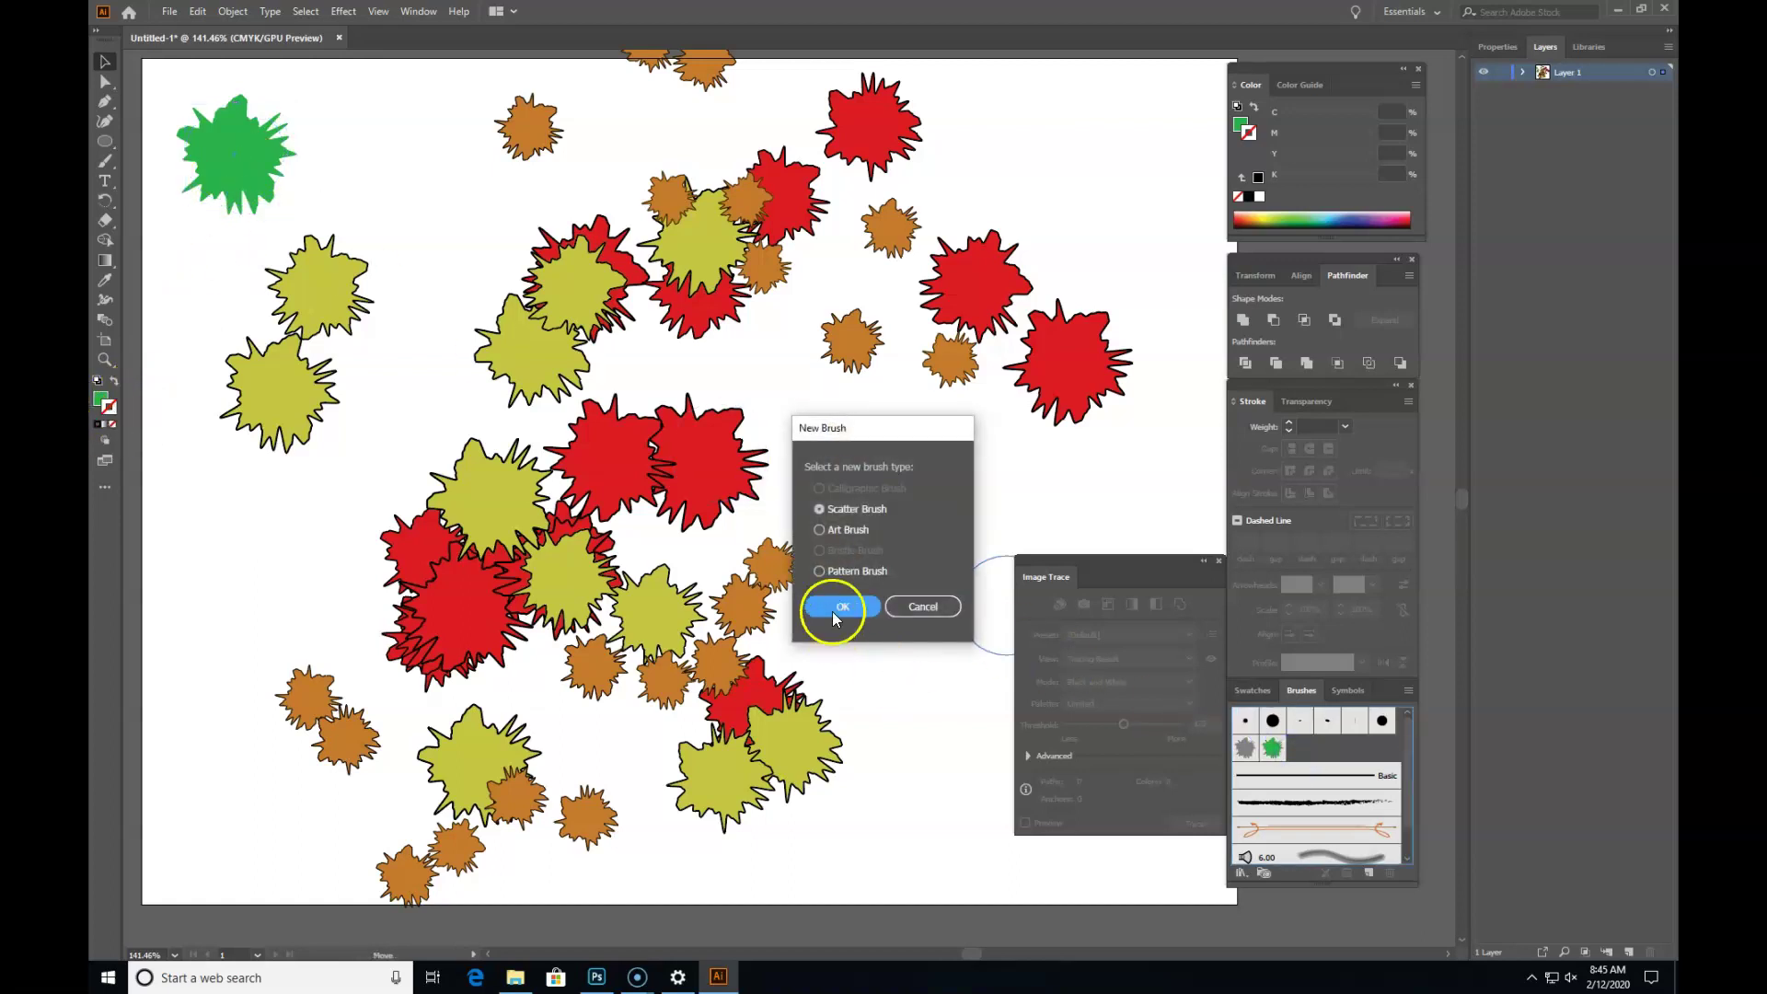
{"action": "left_click", "coordinate": [845, 604]}
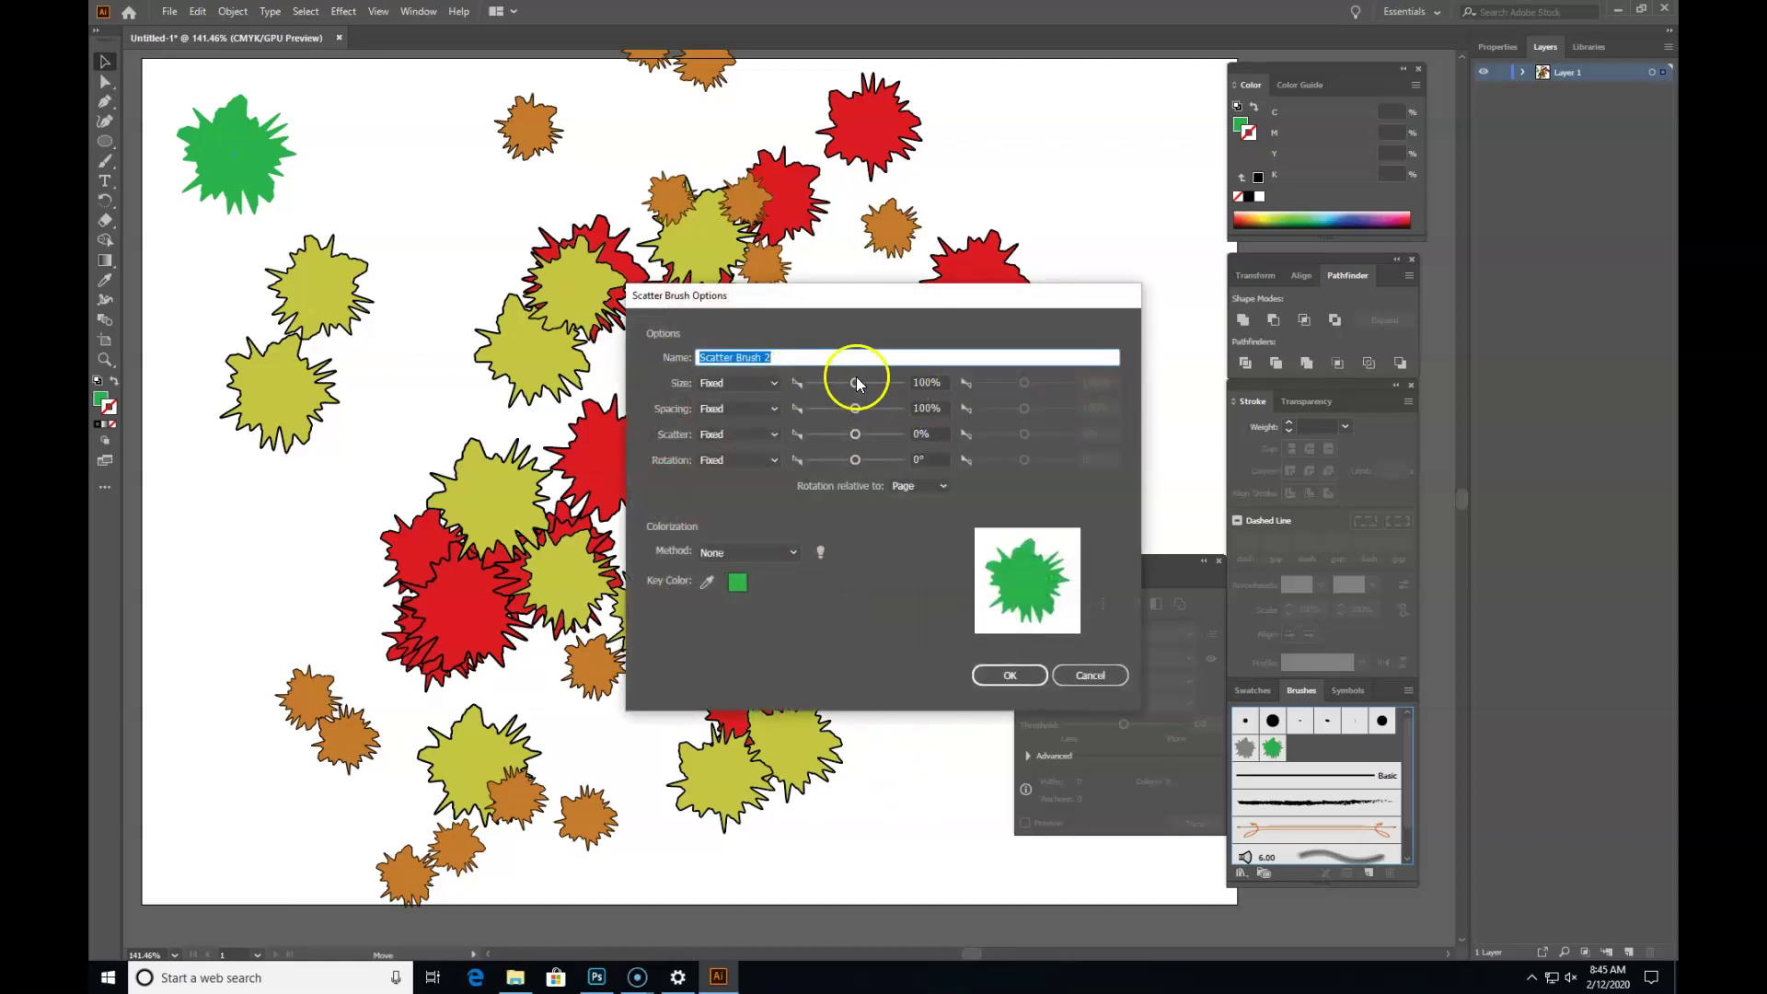
Step: Set the new scatter brush's size, spacing, scatter and rotation to Random, with rotation ranging from -180° to 180°
{"action": "left_click", "coordinate": [737, 382]}
{"action": "left_click", "coordinate": [734, 419]}
{"action": "left_click", "coordinate": [738, 408]}
{"action": "left_click", "coordinate": [736, 444]}
{"action": "left_click", "coordinate": [737, 433]}
{"action": "left_click", "coordinate": [740, 471]}
{"action": "left_click", "coordinate": [737, 460]}
{"action": "left_click", "coordinate": [738, 496]}
{"action": "left_click_drag", "start_coordinate": [855, 459], "coordinate": [810, 460]}
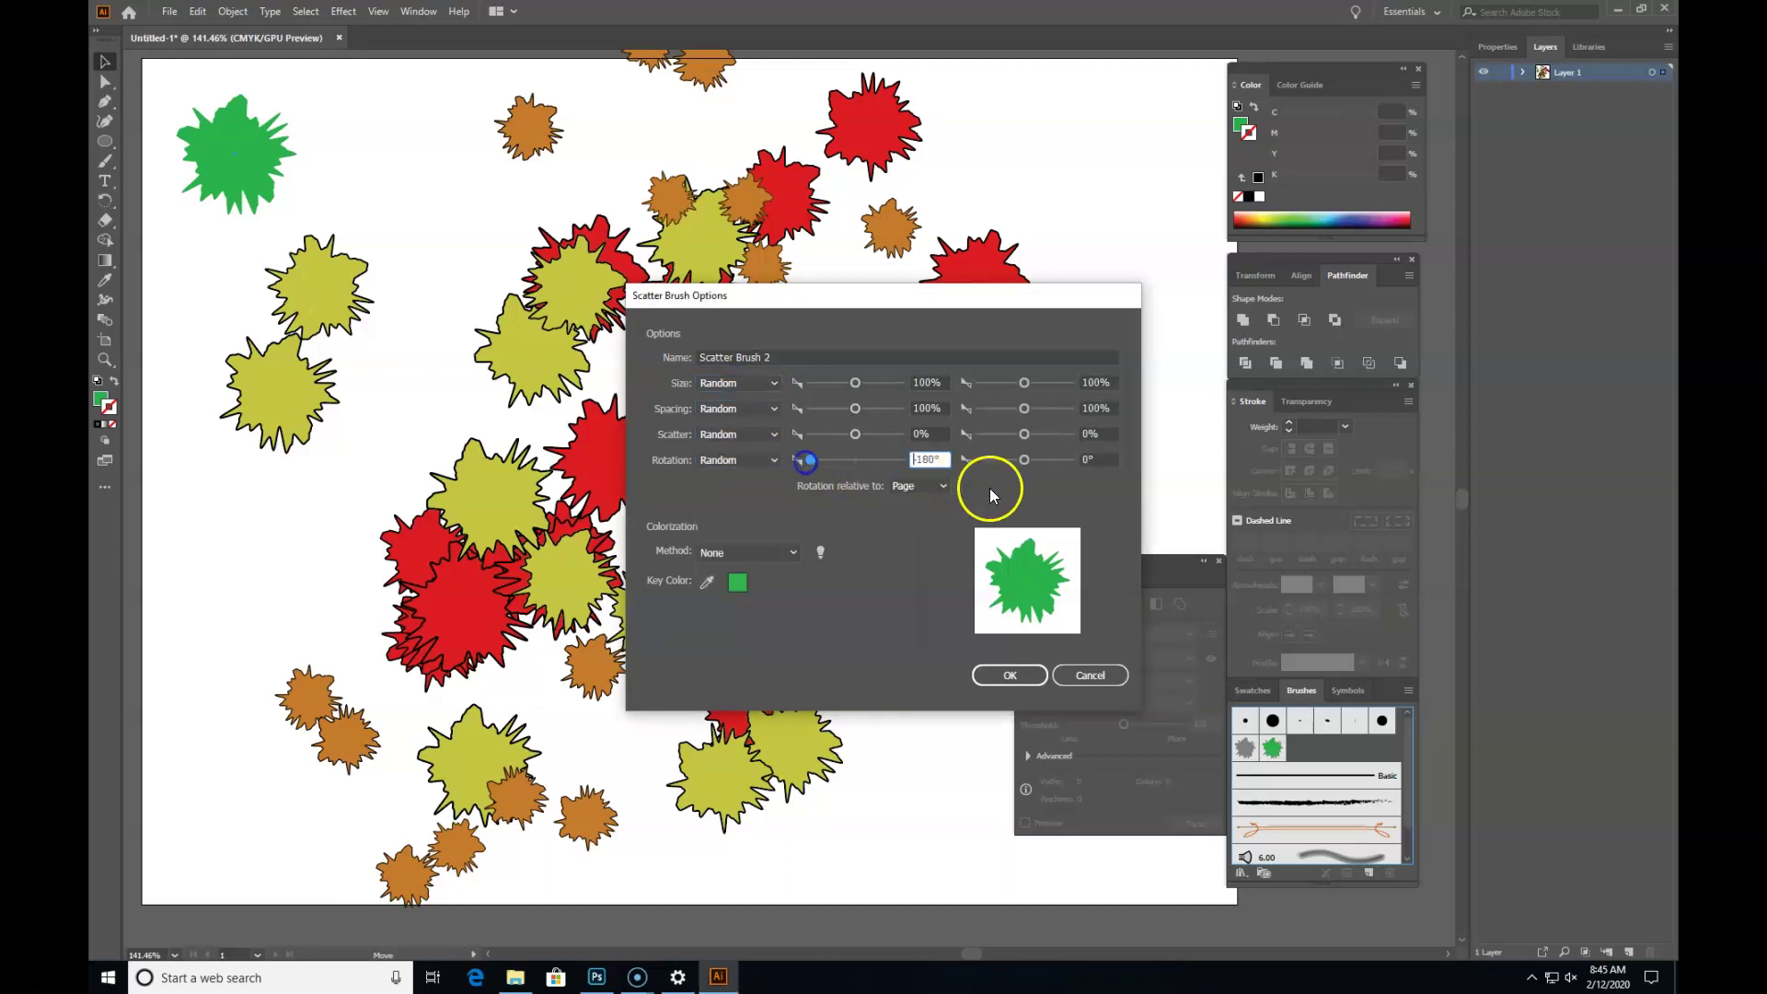
{"action": "left_click_drag", "start_coordinate": [1023, 459], "coordinate": [1068, 459]}
Step: Set the scatter brush's random ranges to scatter -185% to -19%, spacing 83% to 217%, and size 87% to 250%
{"action": "left_click_drag", "start_coordinate": [845, 434], "coordinate": [846, 435]}
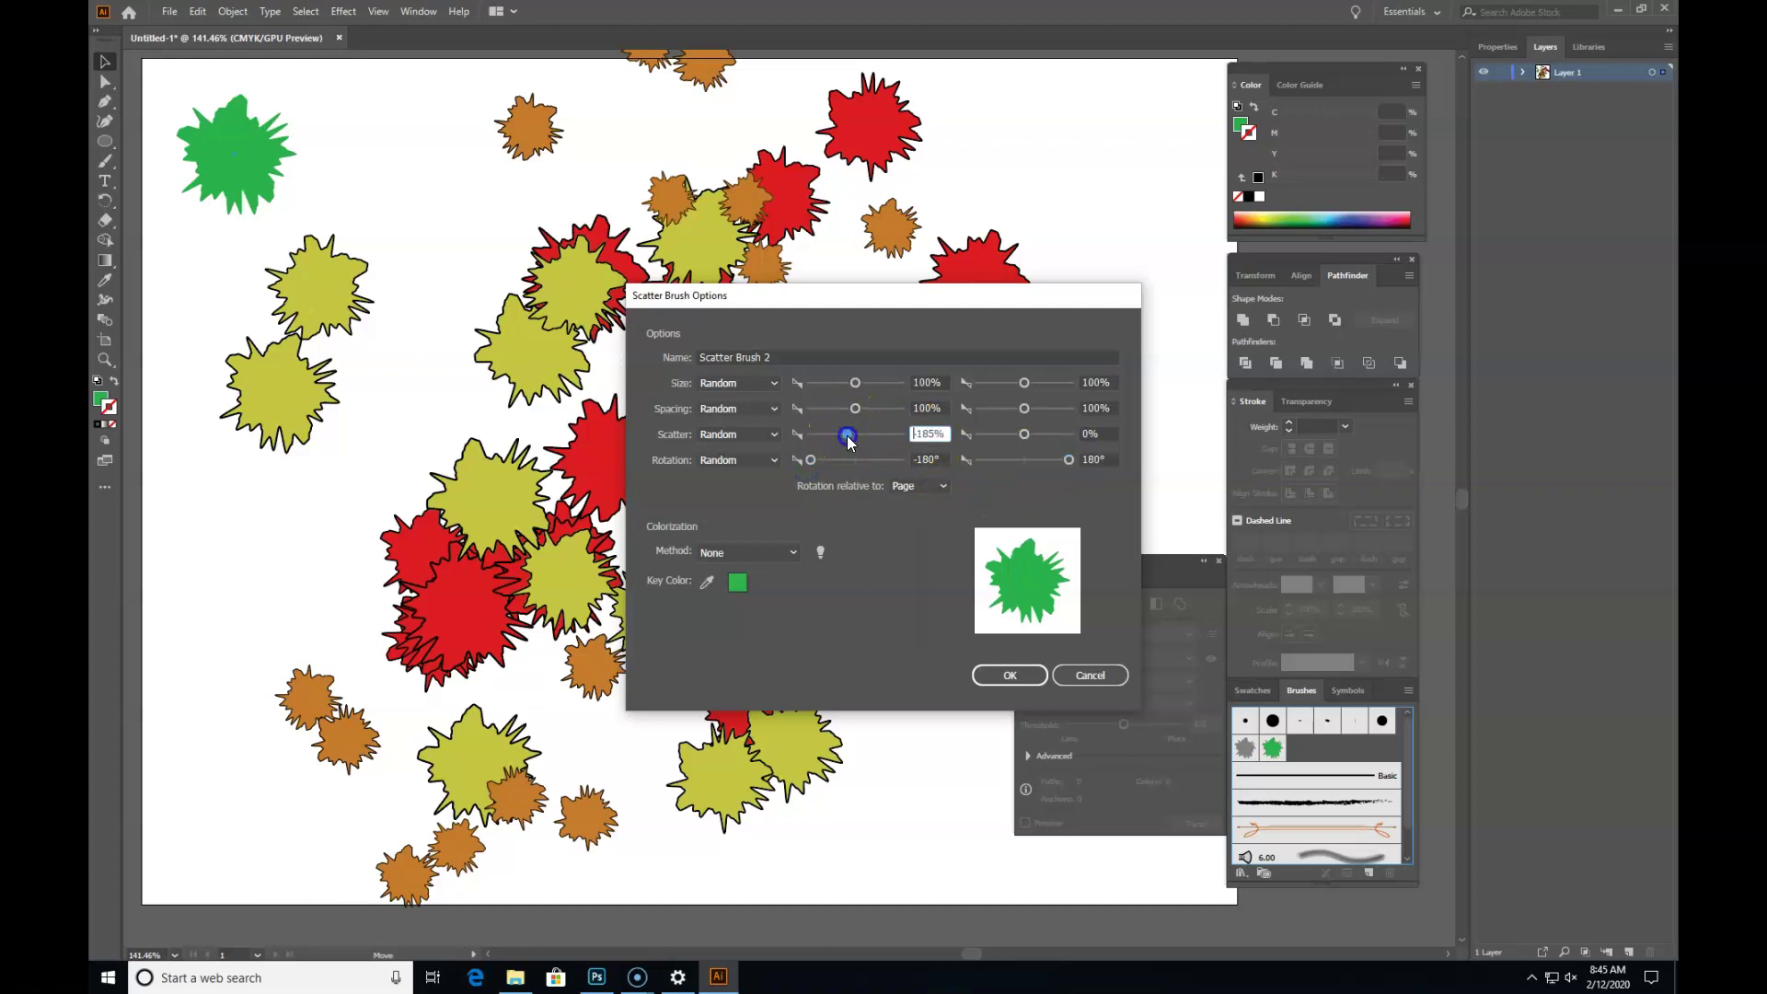
{"action": "left_click", "coordinate": [1025, 434]}
{"action": "left_click_drag", "start_coordinate": [1030, 436], "coordinate": [1023, 435]}
{"action": "left_click", "coordinate": [1030, 408]}
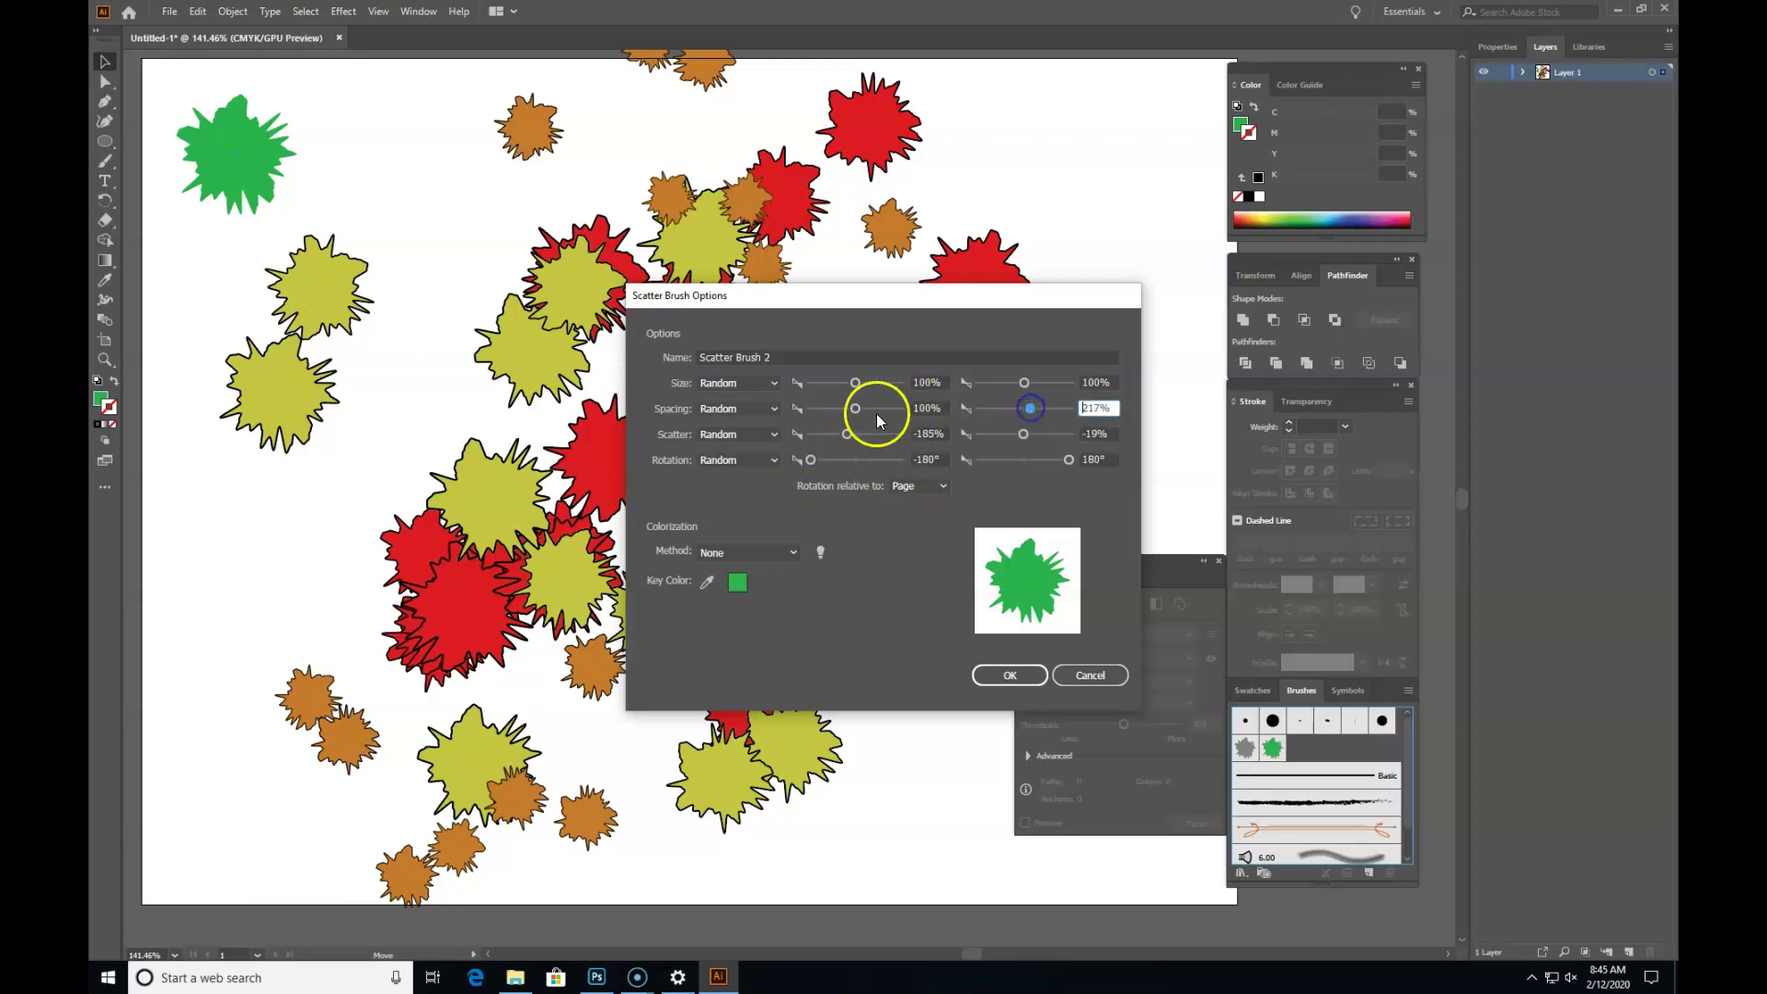
{"action": "left_click_drag", "start_coordinate": [847, 408], "coordinate": [847, 383]}
{"action": "left_click_drag", "start_coordinate": [1036, 385], "coordinate": [1033, 383]}
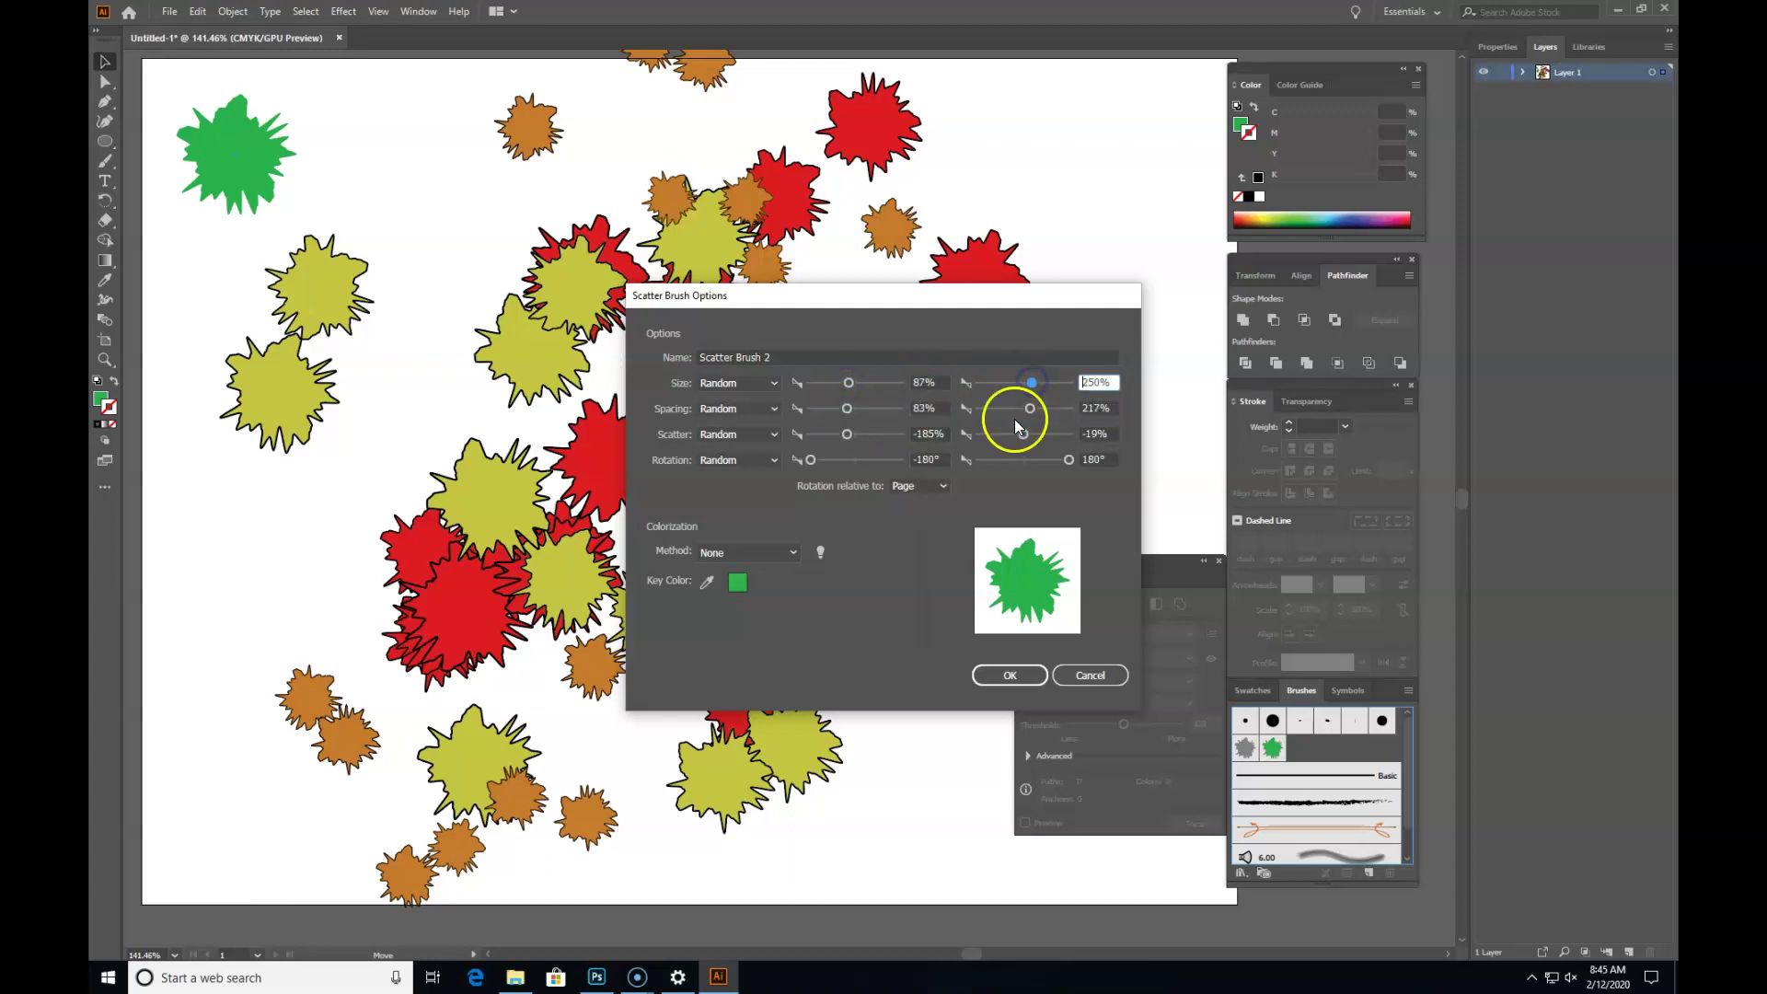
Step: Set the scatter brush's colorization method to Tints and Shades and accept the brush options
{"action": "left_click", "coordinate": [760, 551]}
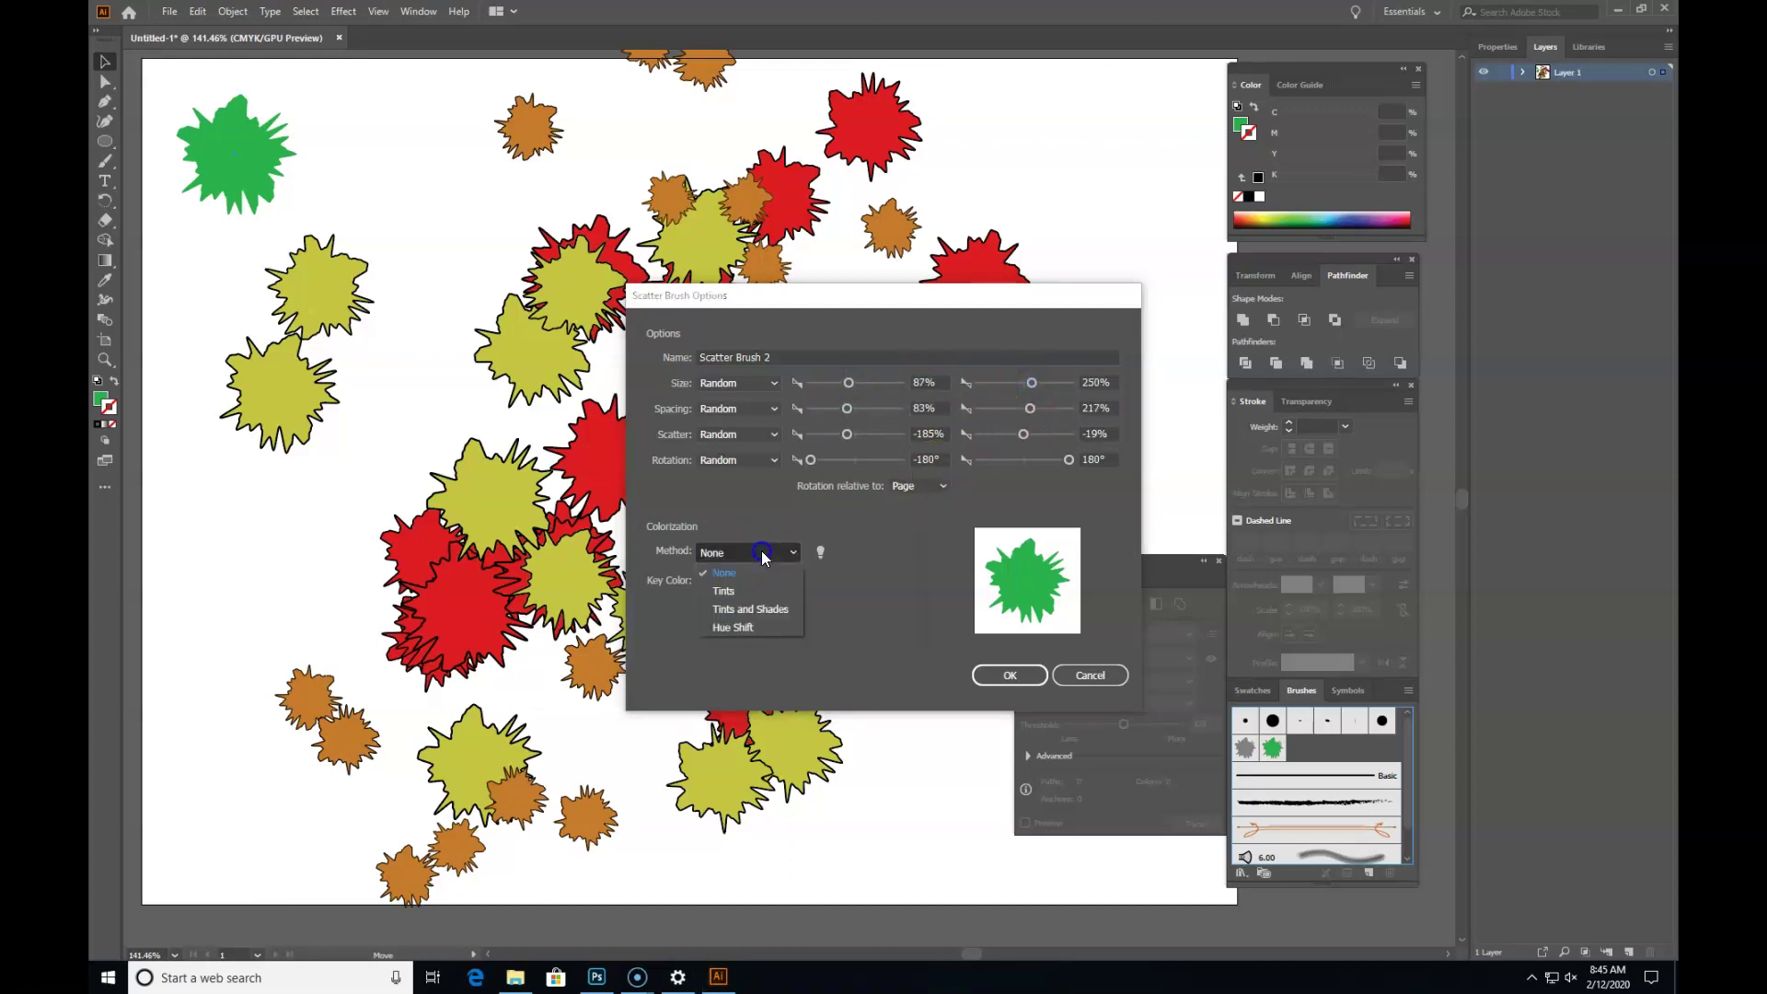
{"action": "left_click", "coordinate": [758, 609]}
{"action": "left_click", "coordinate": [987, 682]}
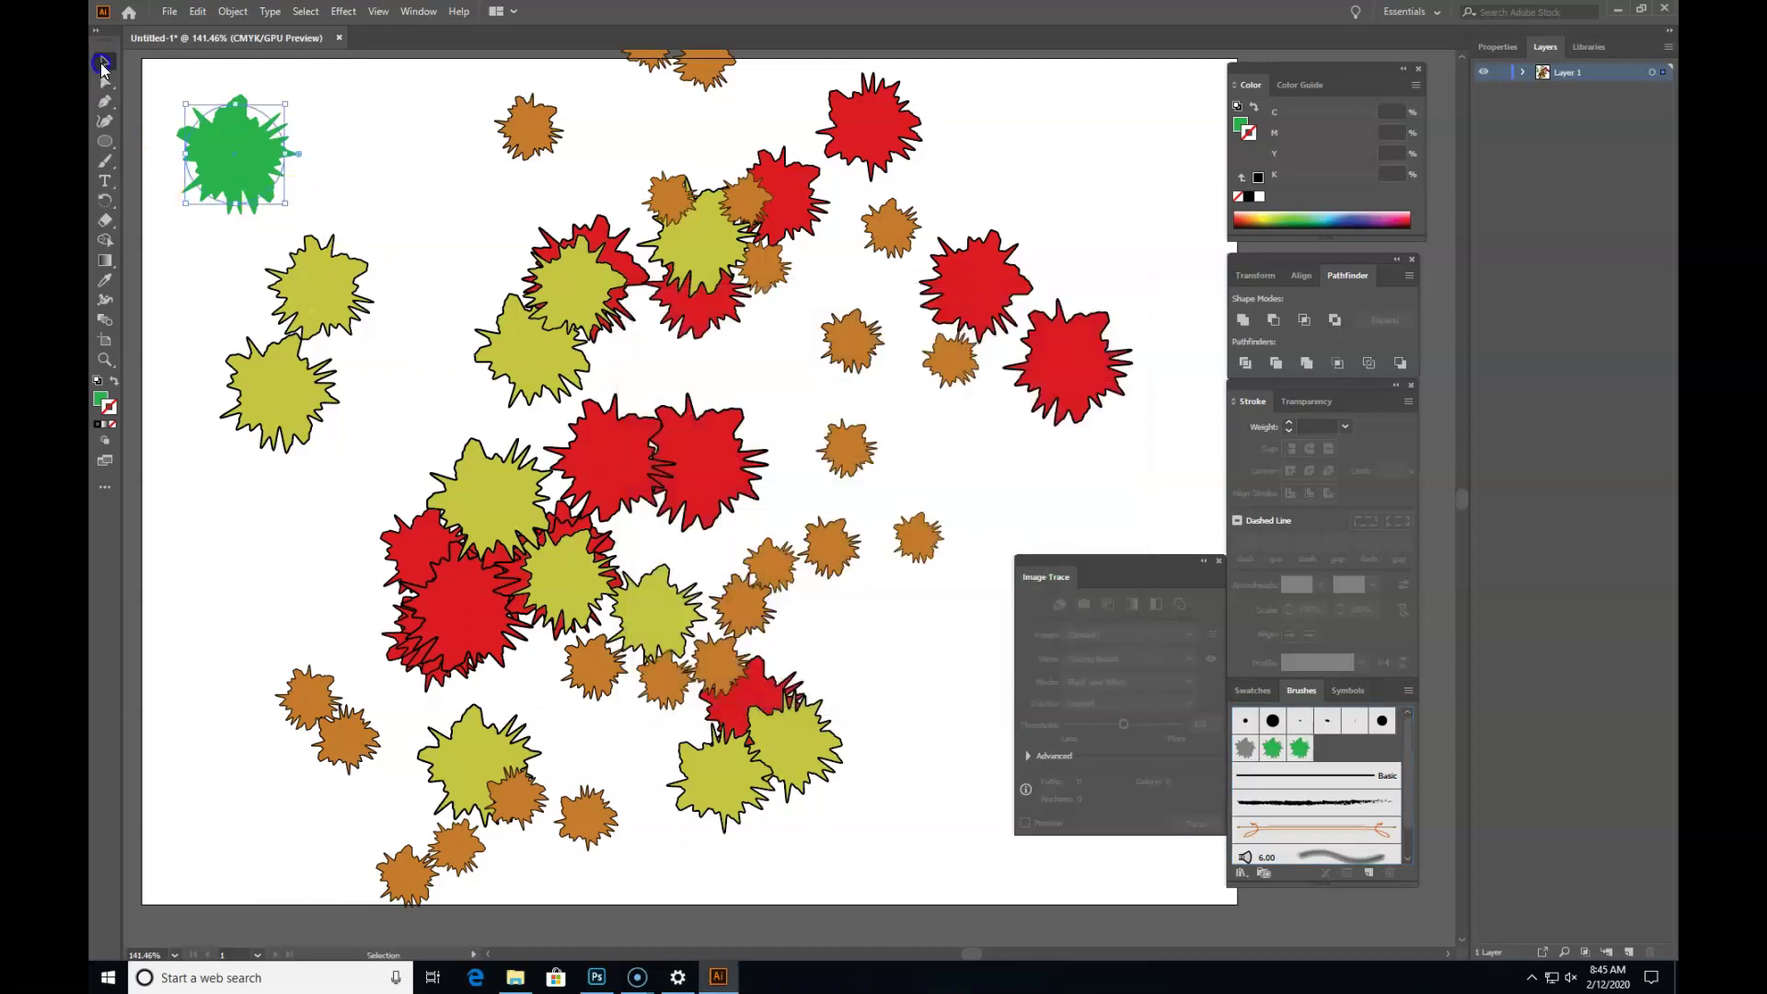
Step: Draw a large U-shaped curved path across the artboard with the Pen tool and apply the new outline-free tree scatter brush
{"action": "left_click", "coordinate": [105, 102]}
{"action": "left_click", "coordinate": [1121, 117]}
{"action": "left_click_drag", "start_coordinate": [1077, 187], "coordinate": [1075, 189]}
{"action": "left_click_drag", "start_coordinate": [939, 673], "coordinate": [732, 651]}
{"action": "left_click_drag", "start_coordinate": [403, 229], "coordinate": [445, 83]}
{"action": "left_click", "coordinate": [1300, 747]}
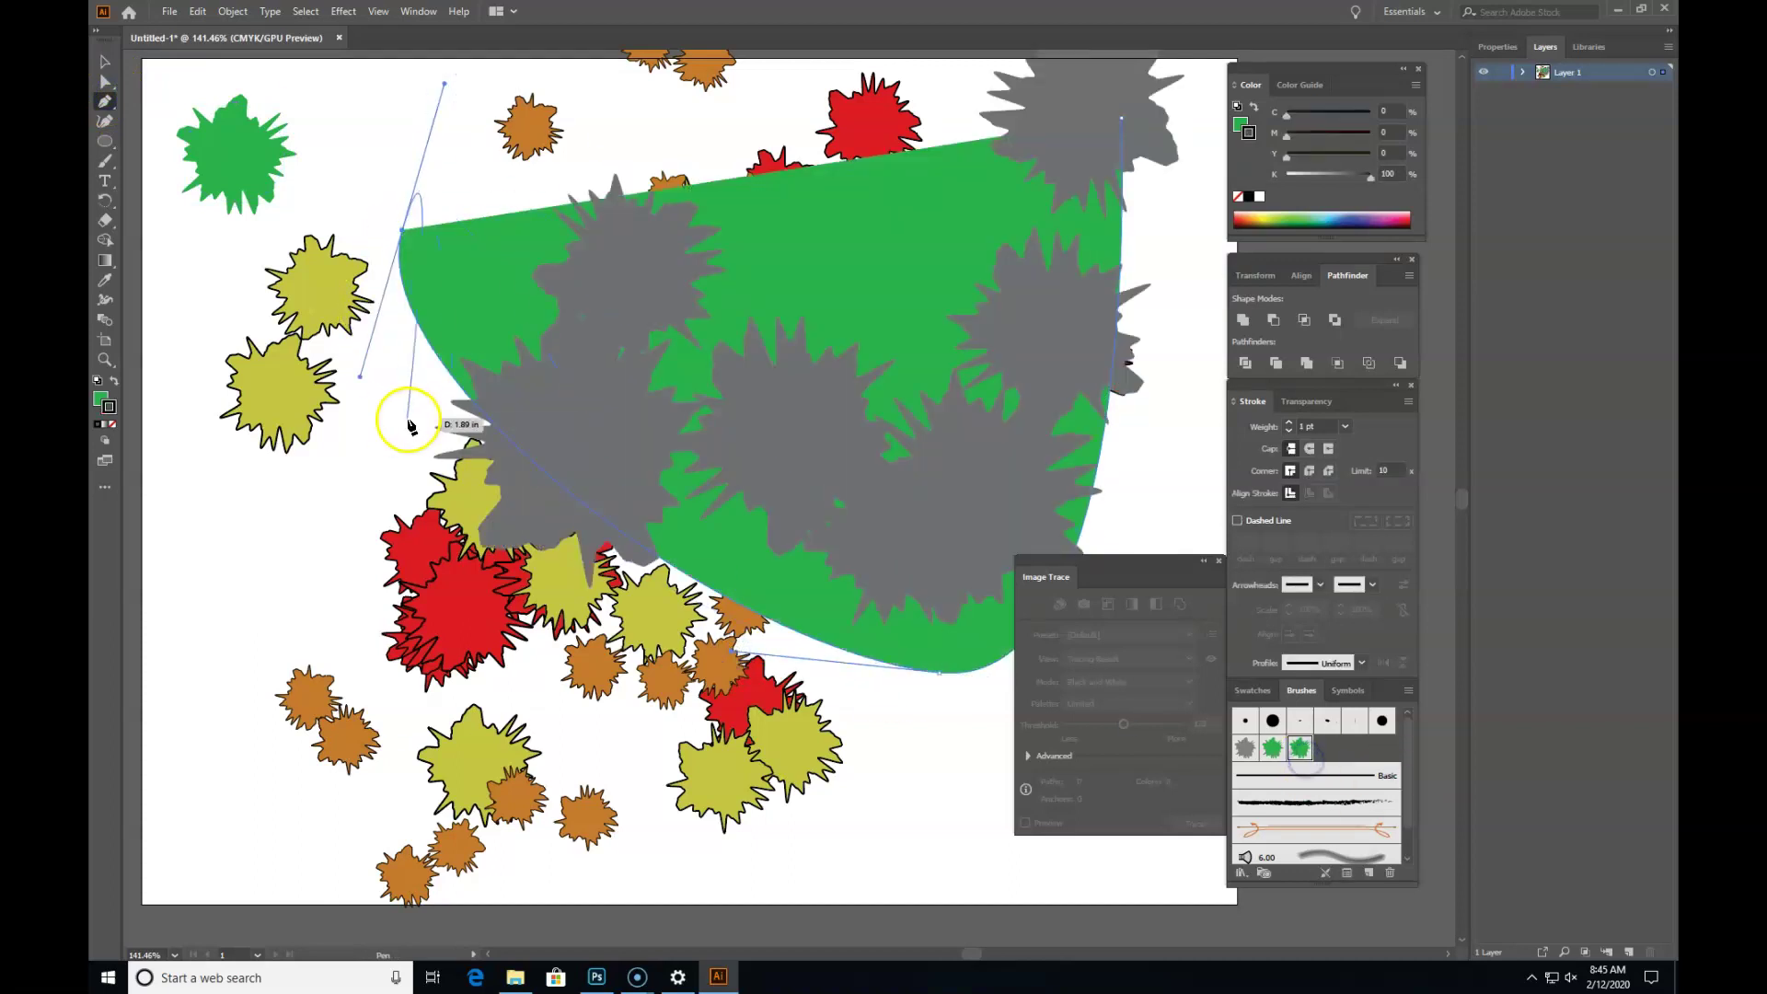
Step: Remove the U-shaped path's black stroke and turn its green fill into the stroke color, leaving no fill
{"action": "left_click", "coordinate": [105, 60]}
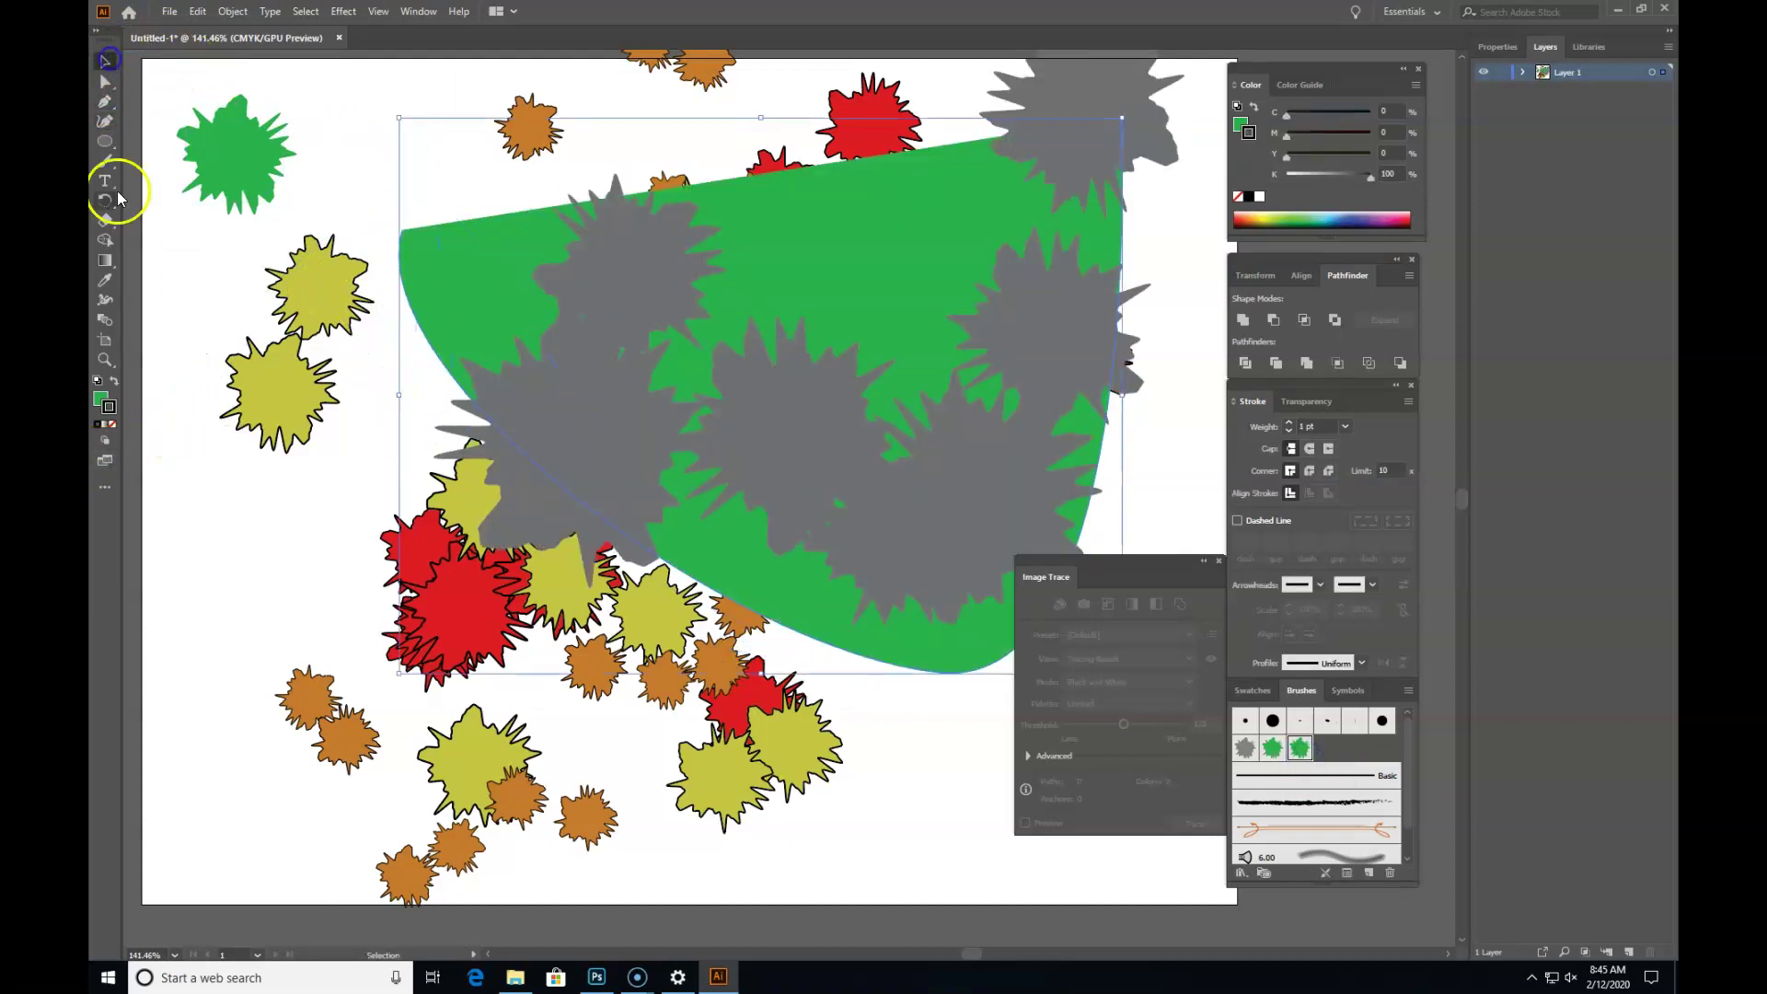
{"action": "left_click", "coordinate": [114, 425]}
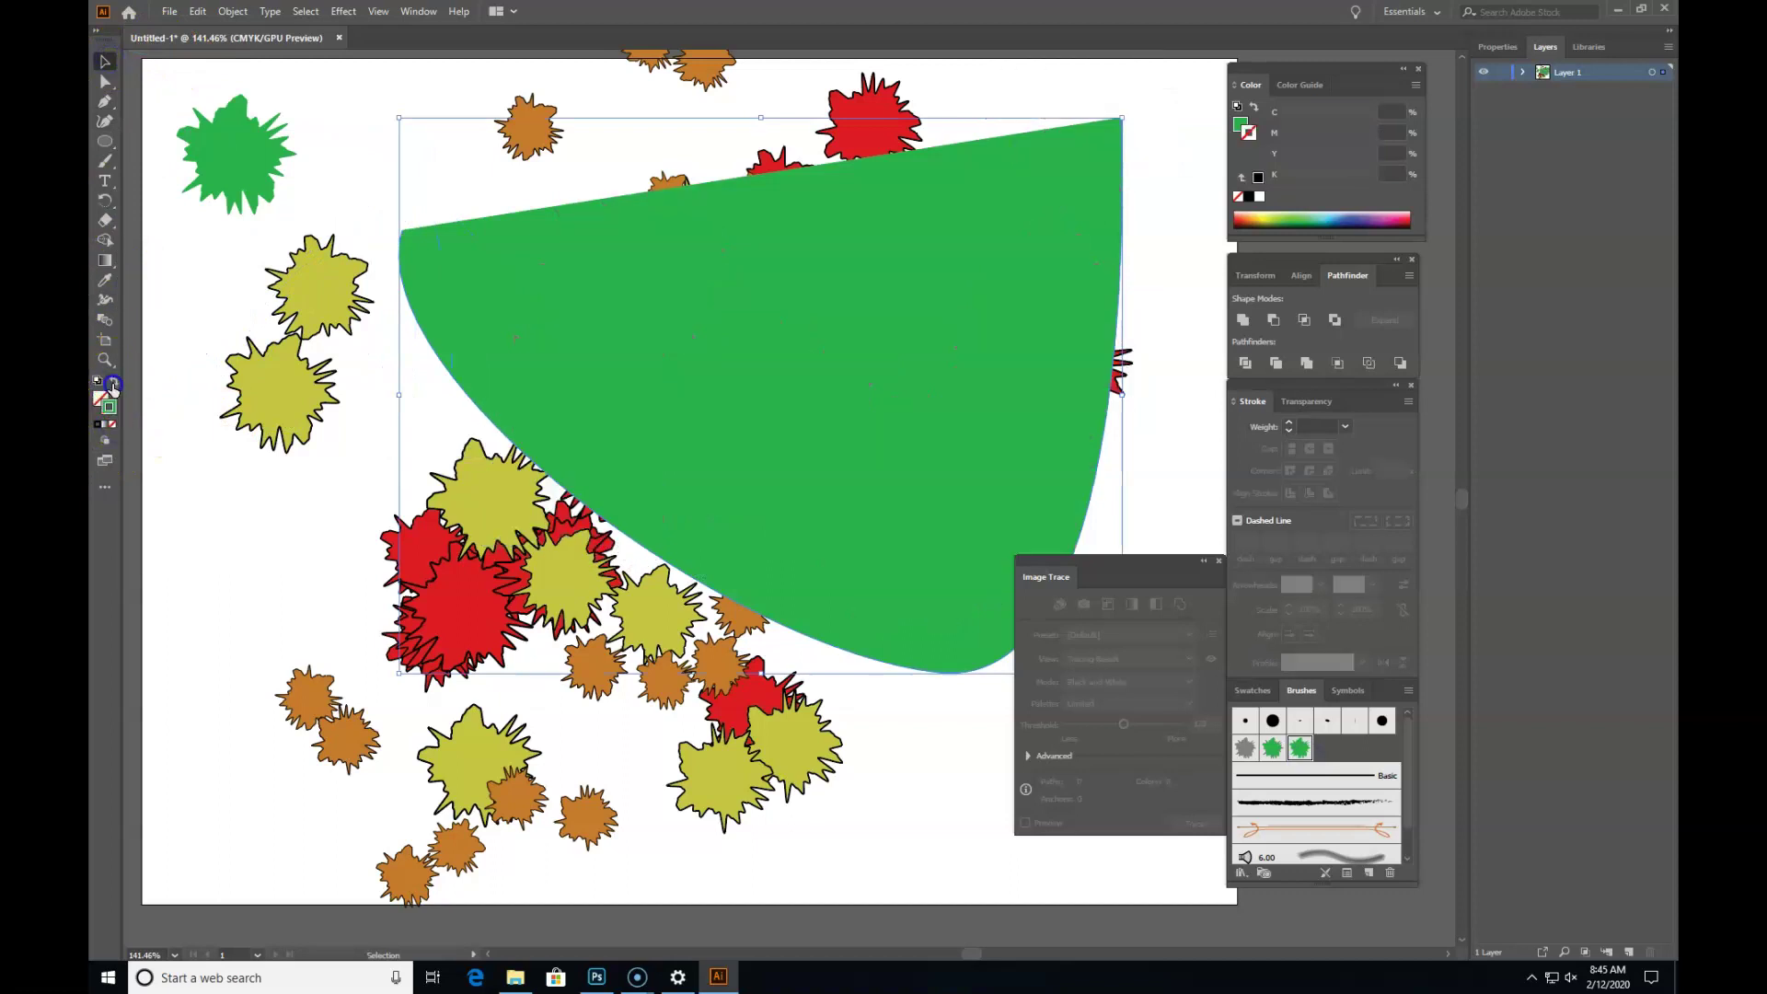
{"action": "left_click", "coordinate": [113, 381]}
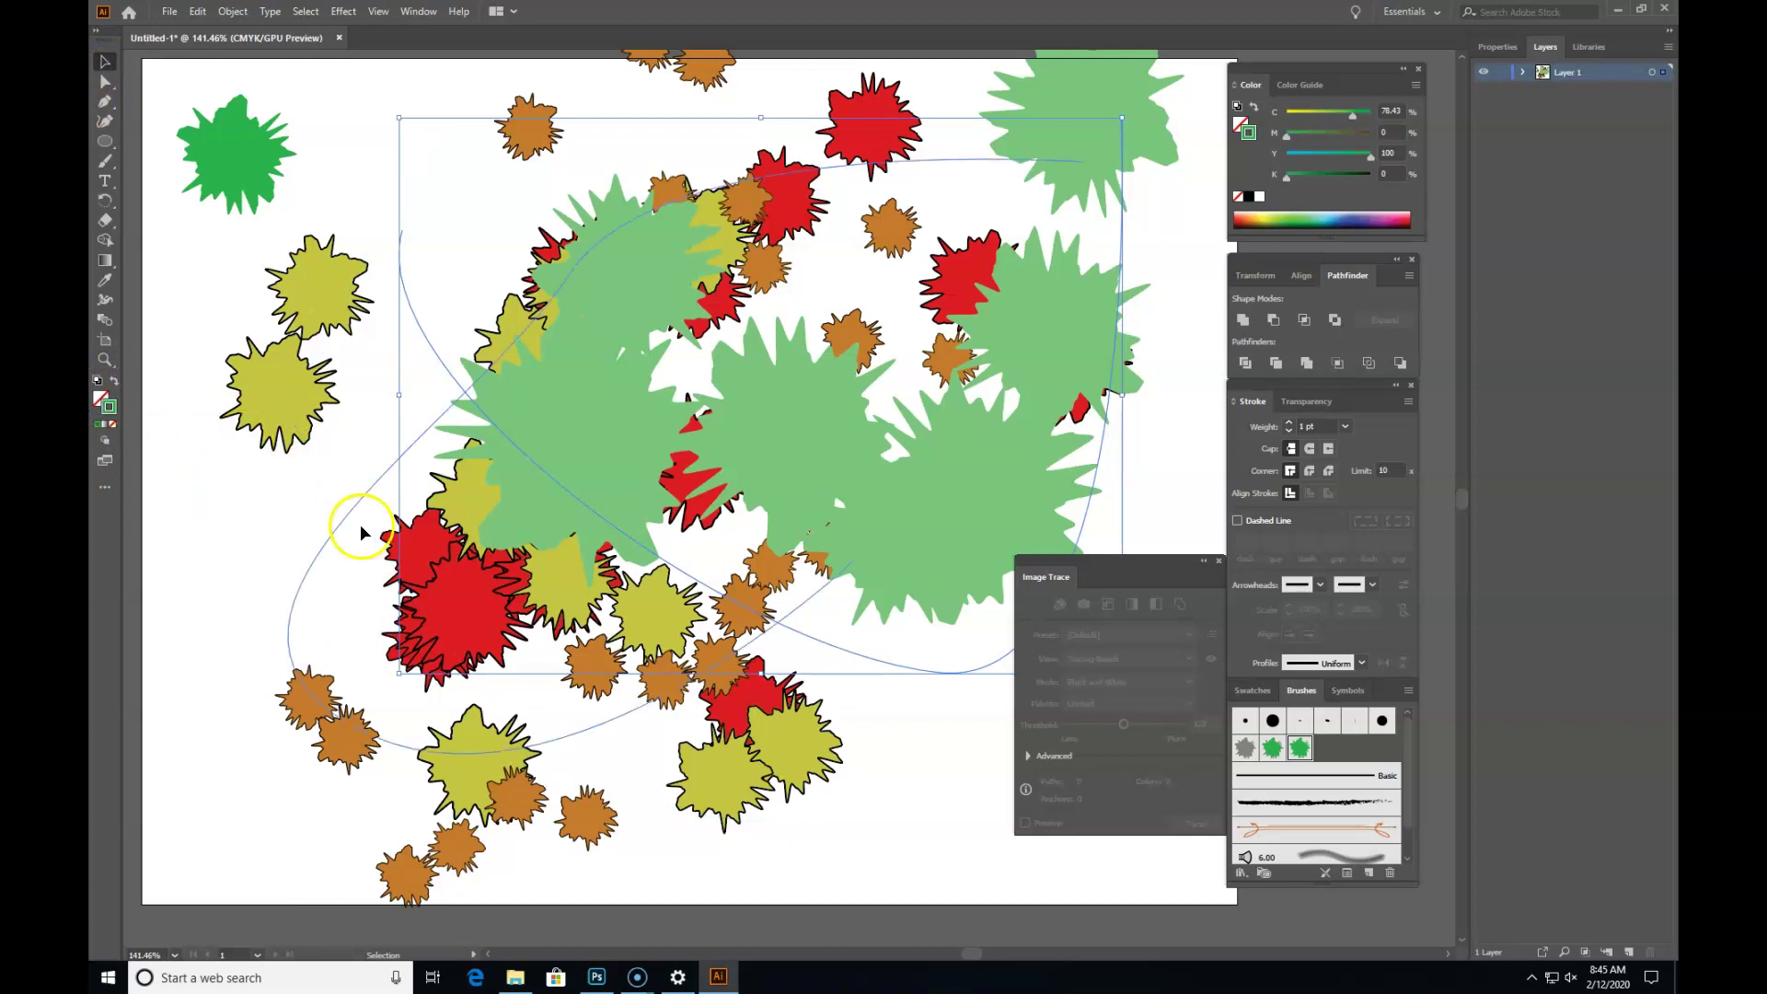
Step: Move the green tree path toward the artboard's lower left and set its stroke weight to 0.5 pt
{"action": "left_click_drag", "start_coordinate": [821, 447], "coordinate": [682, 528]}
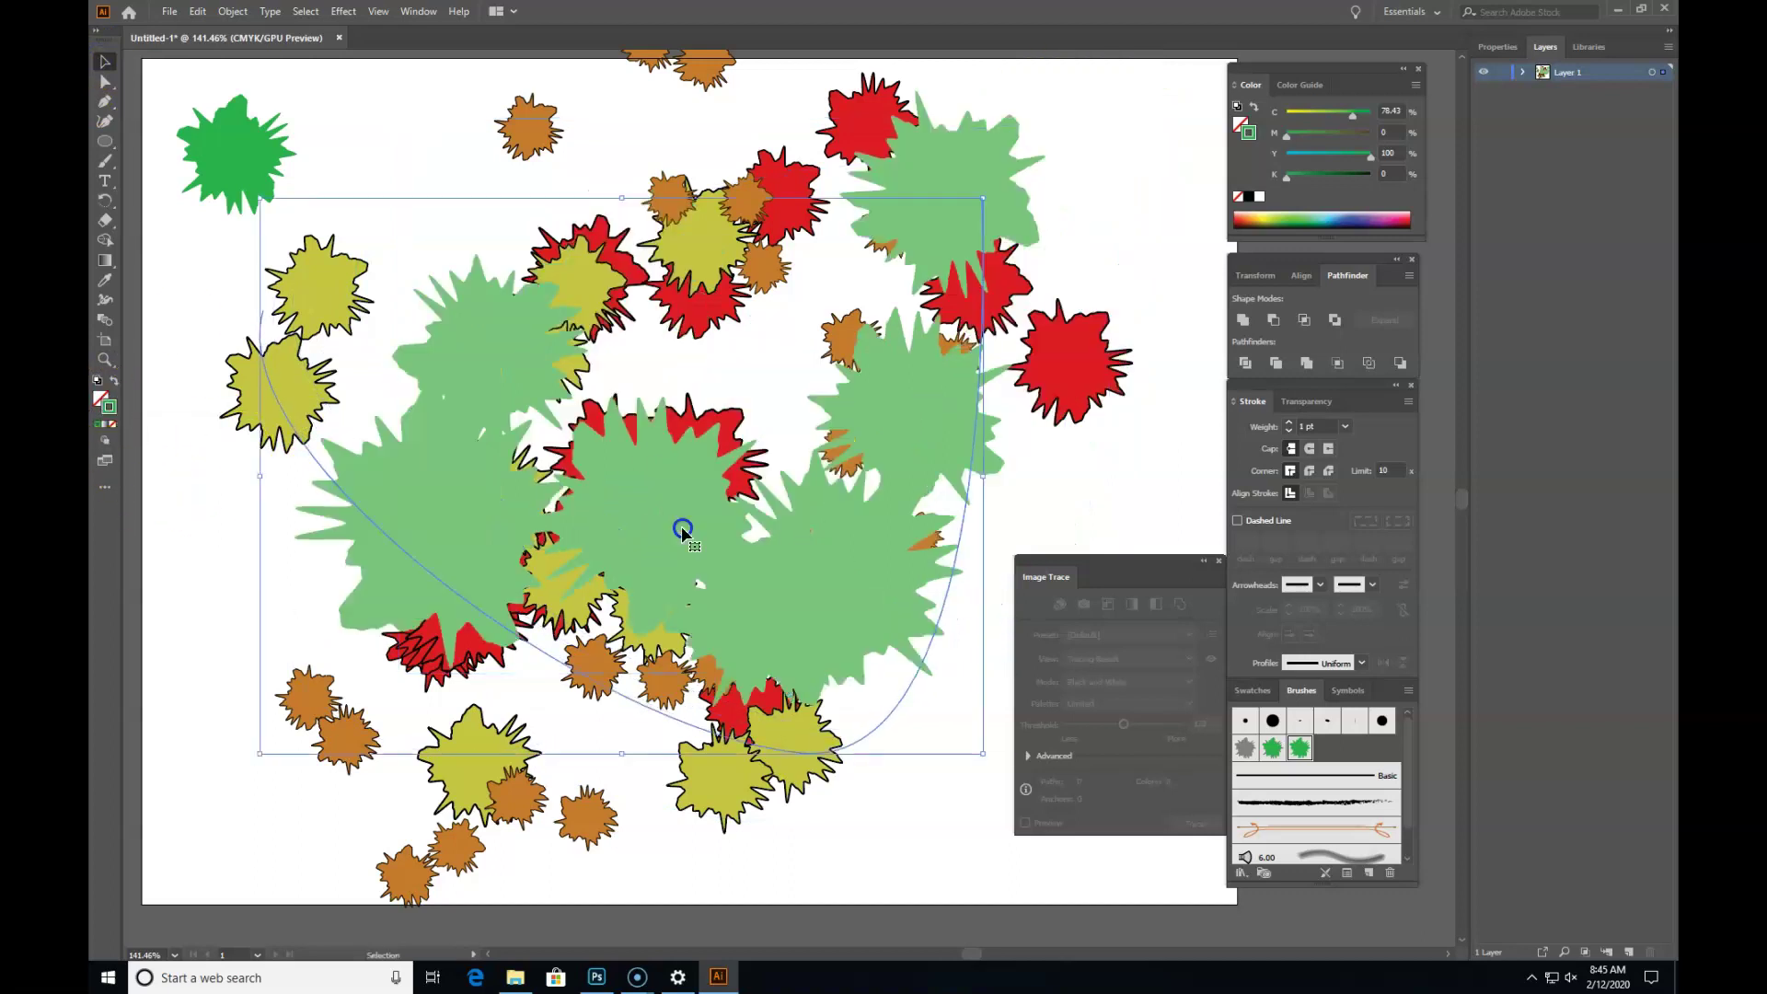
{"action": "left_click", "coordinate": [1344, 426]}
{"action": "left_click", "coordinate": [1372, 470]}
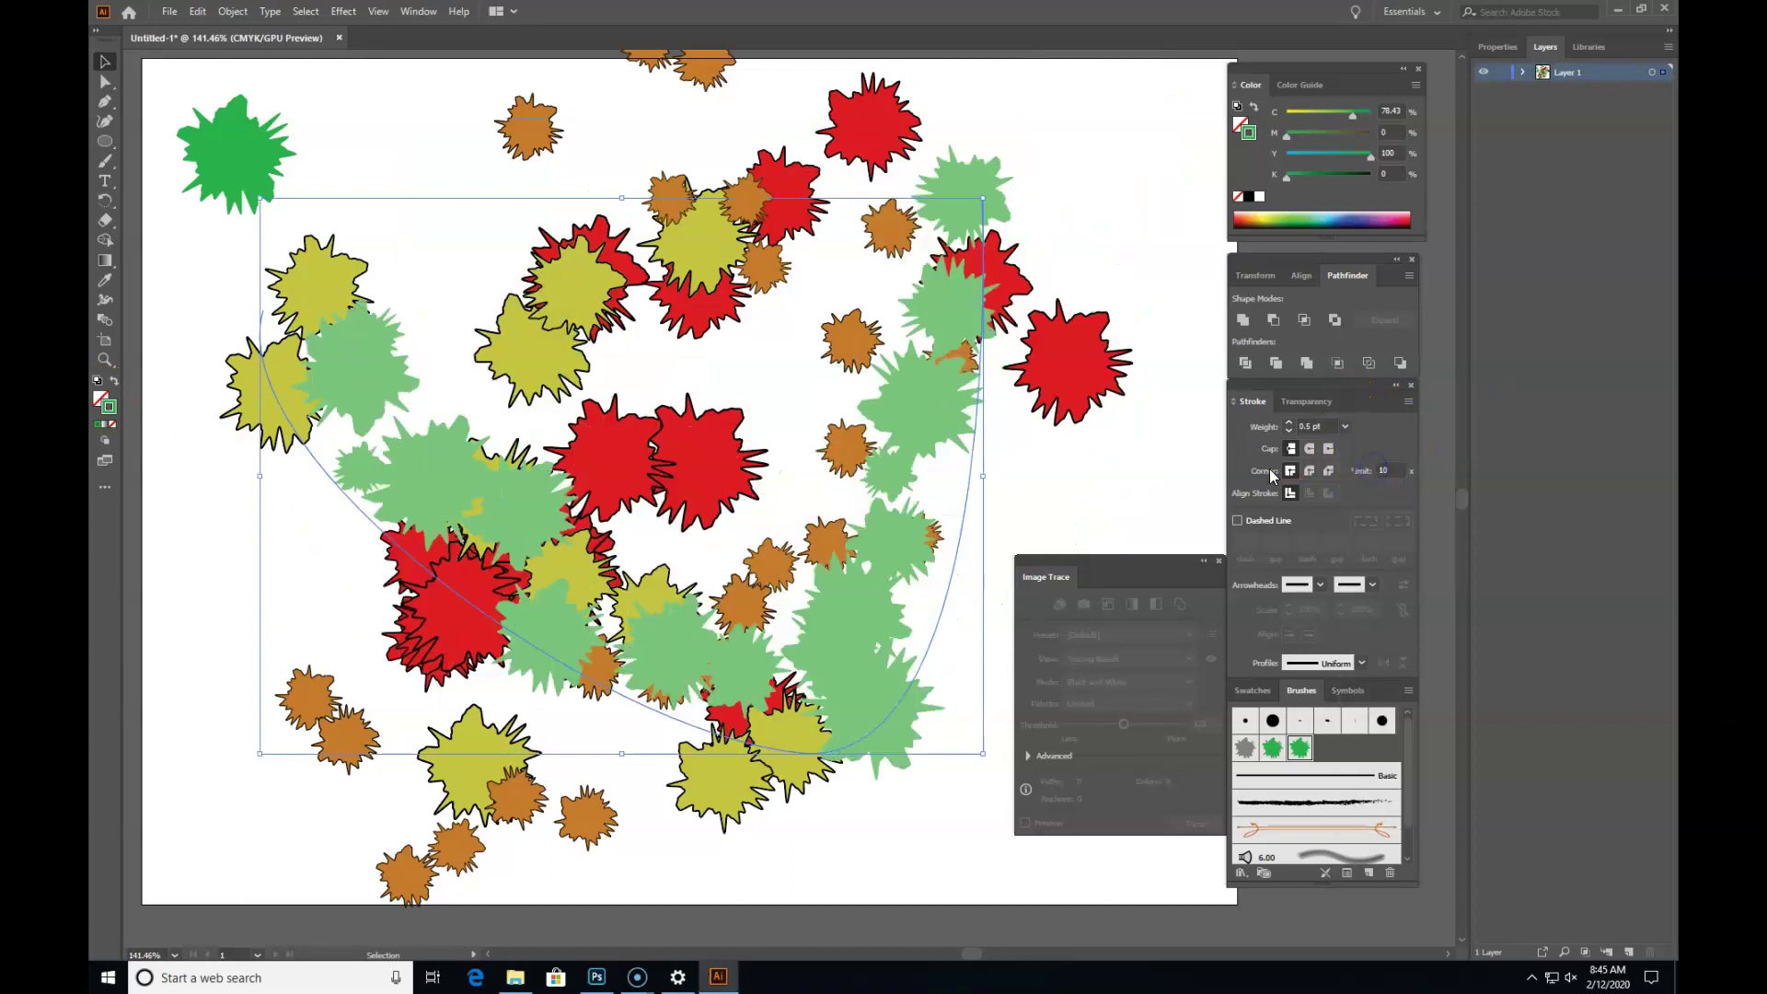
{"action": "left_click_drag", "start_coordinate": [411, 481], "coordinate": [410, 451]}
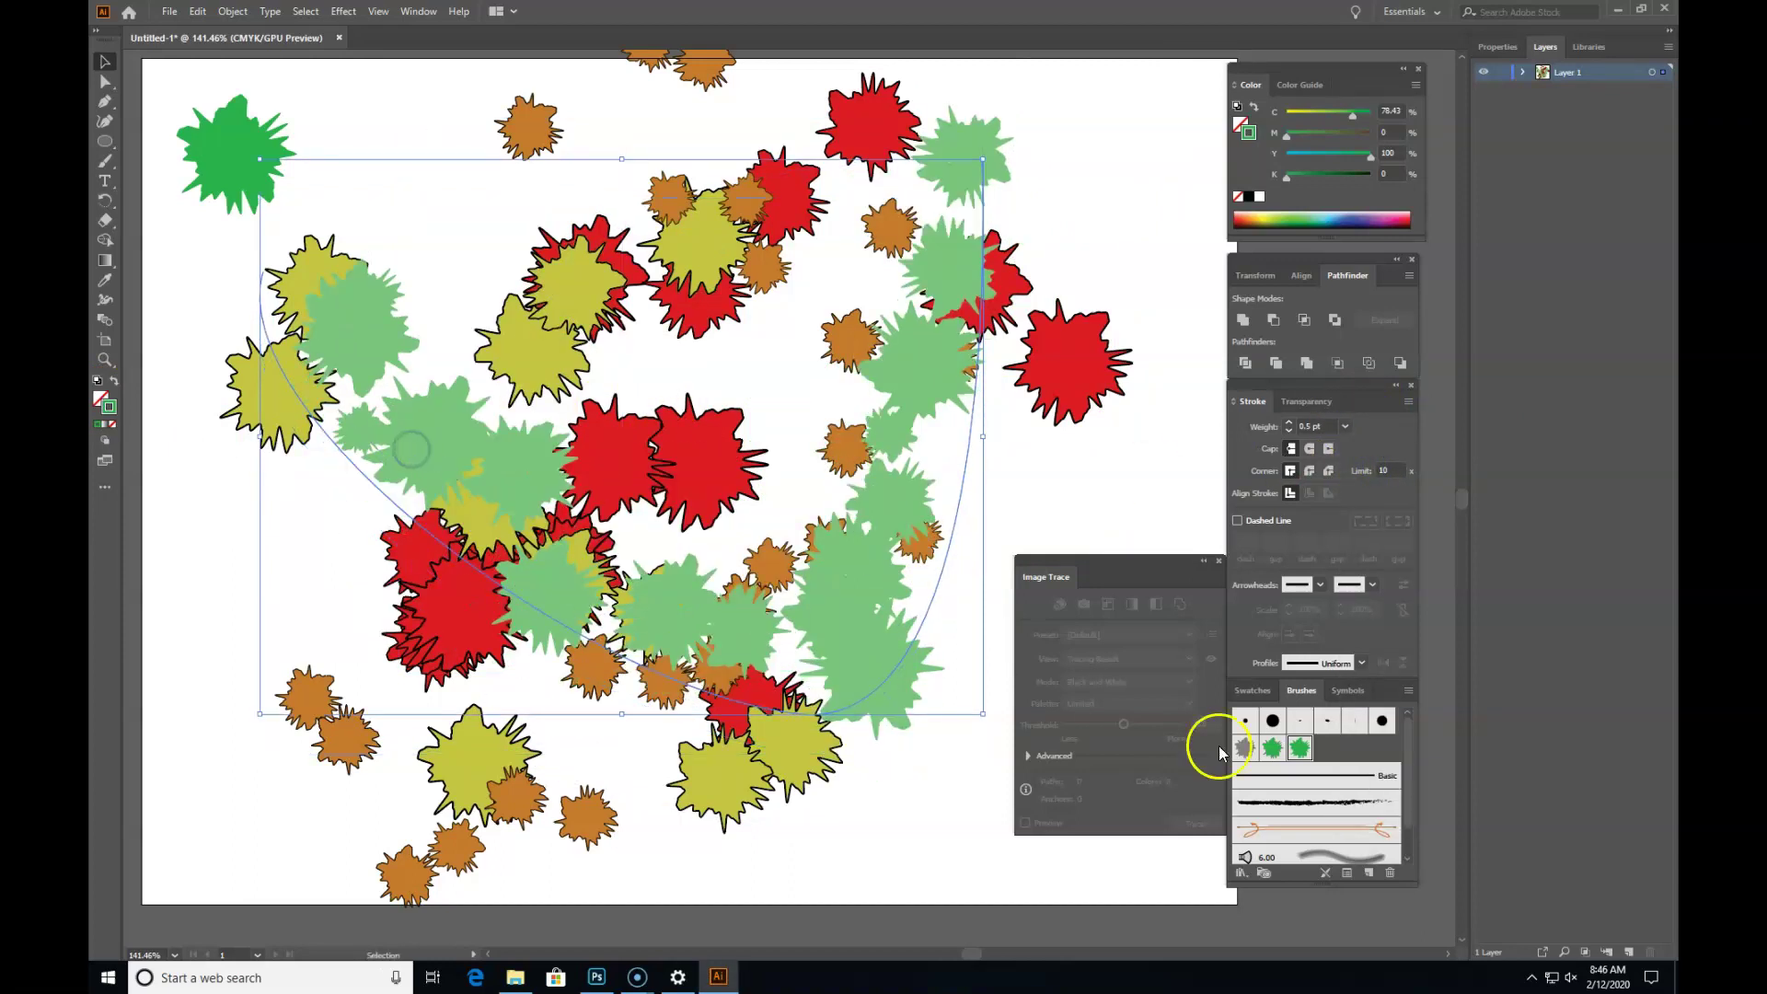
Step: Delete the yellow-green, red and orange outlined tree paths from the artboard
{"action": "left_click", "coordinate": [772, 764]}
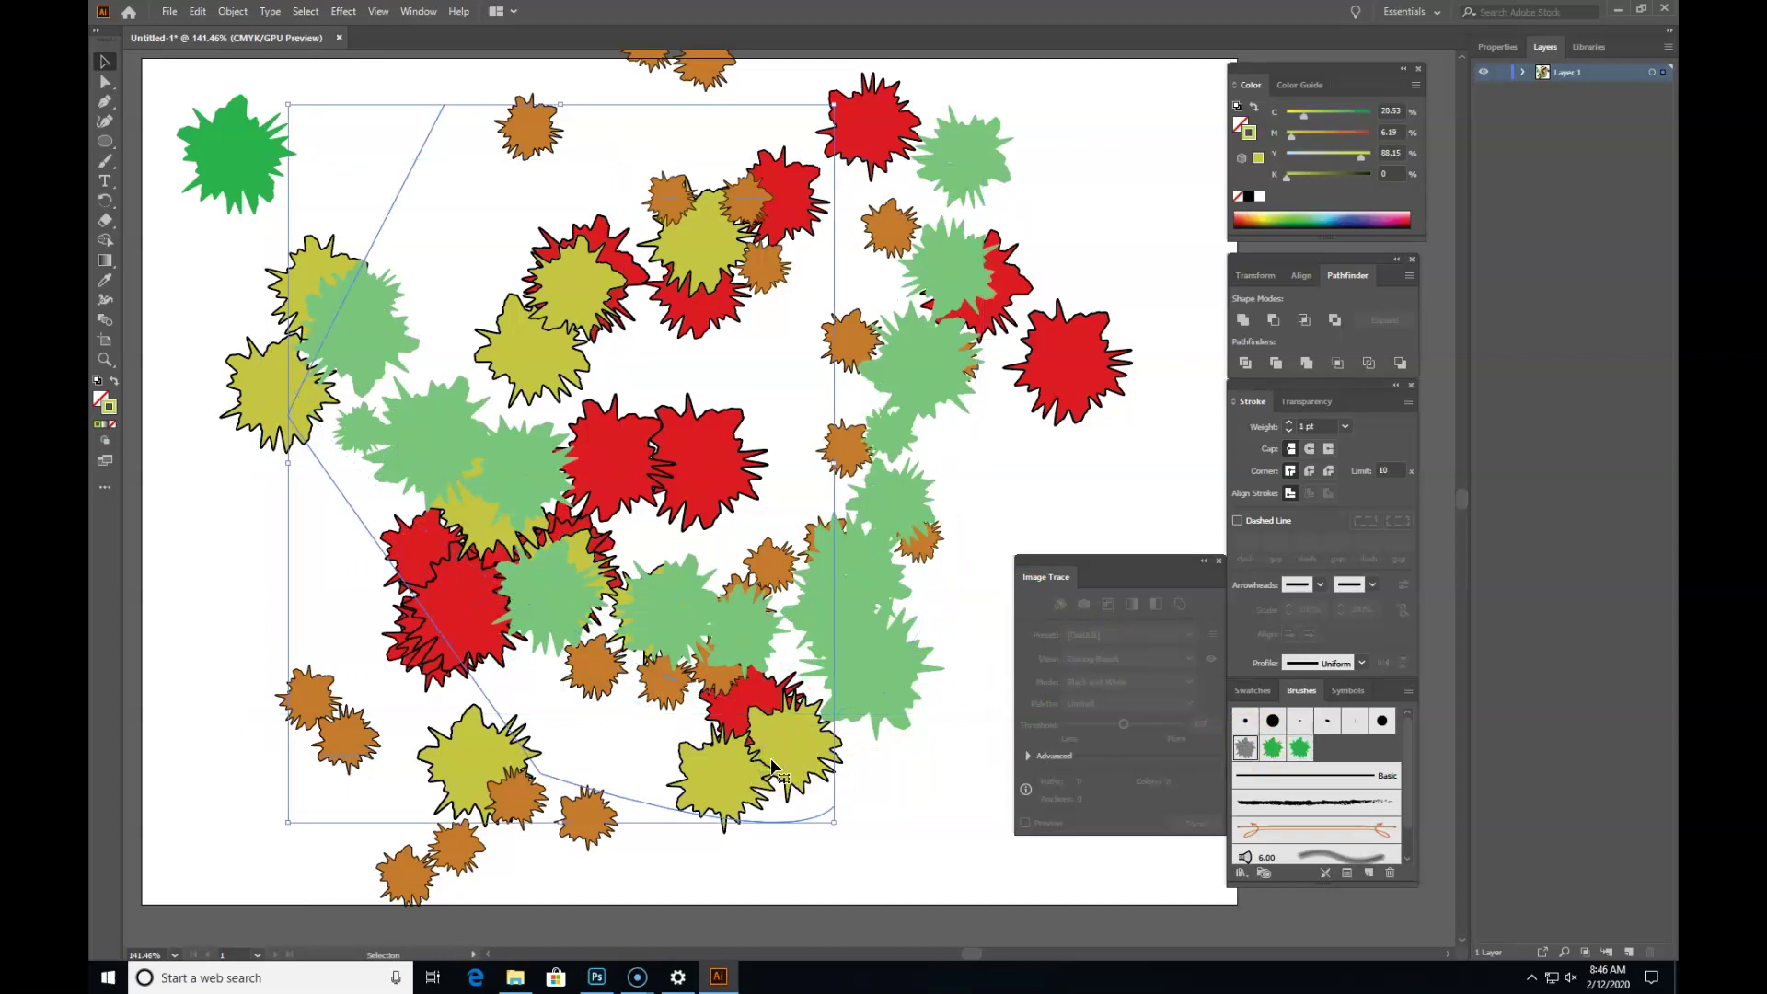
{"action": "key", "text": "Delete"}
{"action": "left_click", "coordinate": [710, 473]}
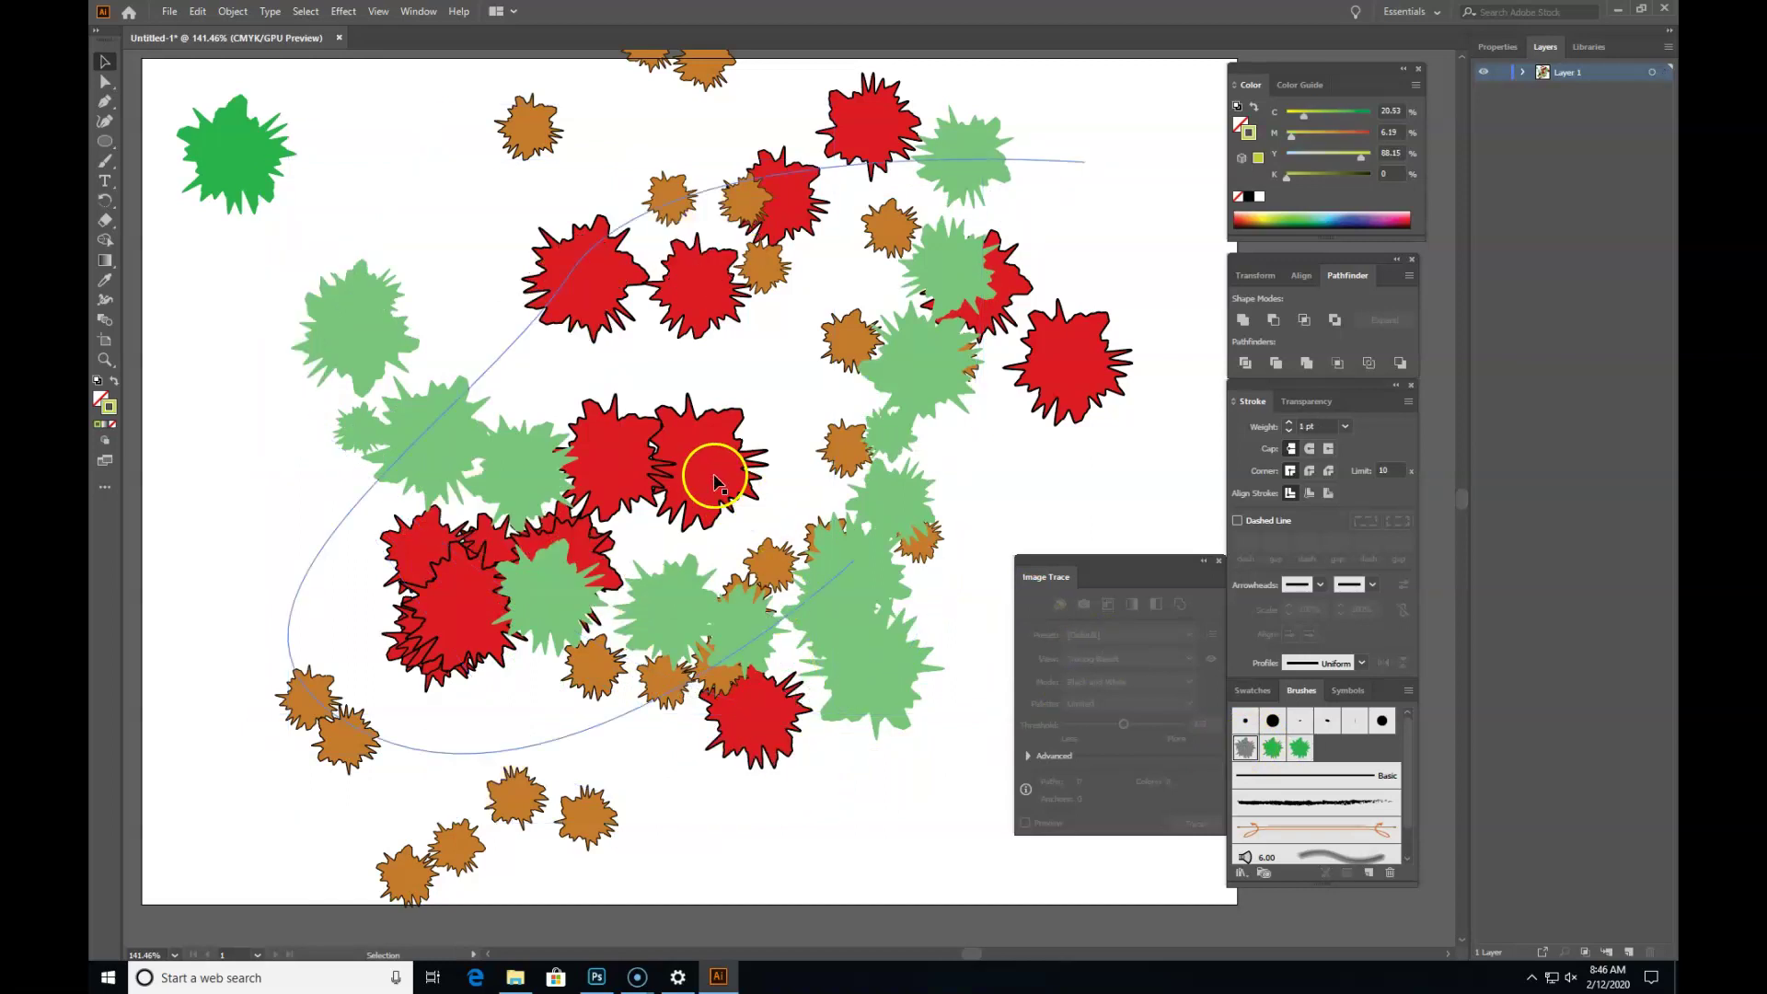
{"action": "key", "text": "Delete"}
{"action": "left_click", "coordinate": [582, 837]}
{"action": "key", "text": "Delete"}
Step: Reposition the remaining light green tree path slightly lower on the artboard and deselect it
{"action": "left_click", "coordinate": [633, 723]}
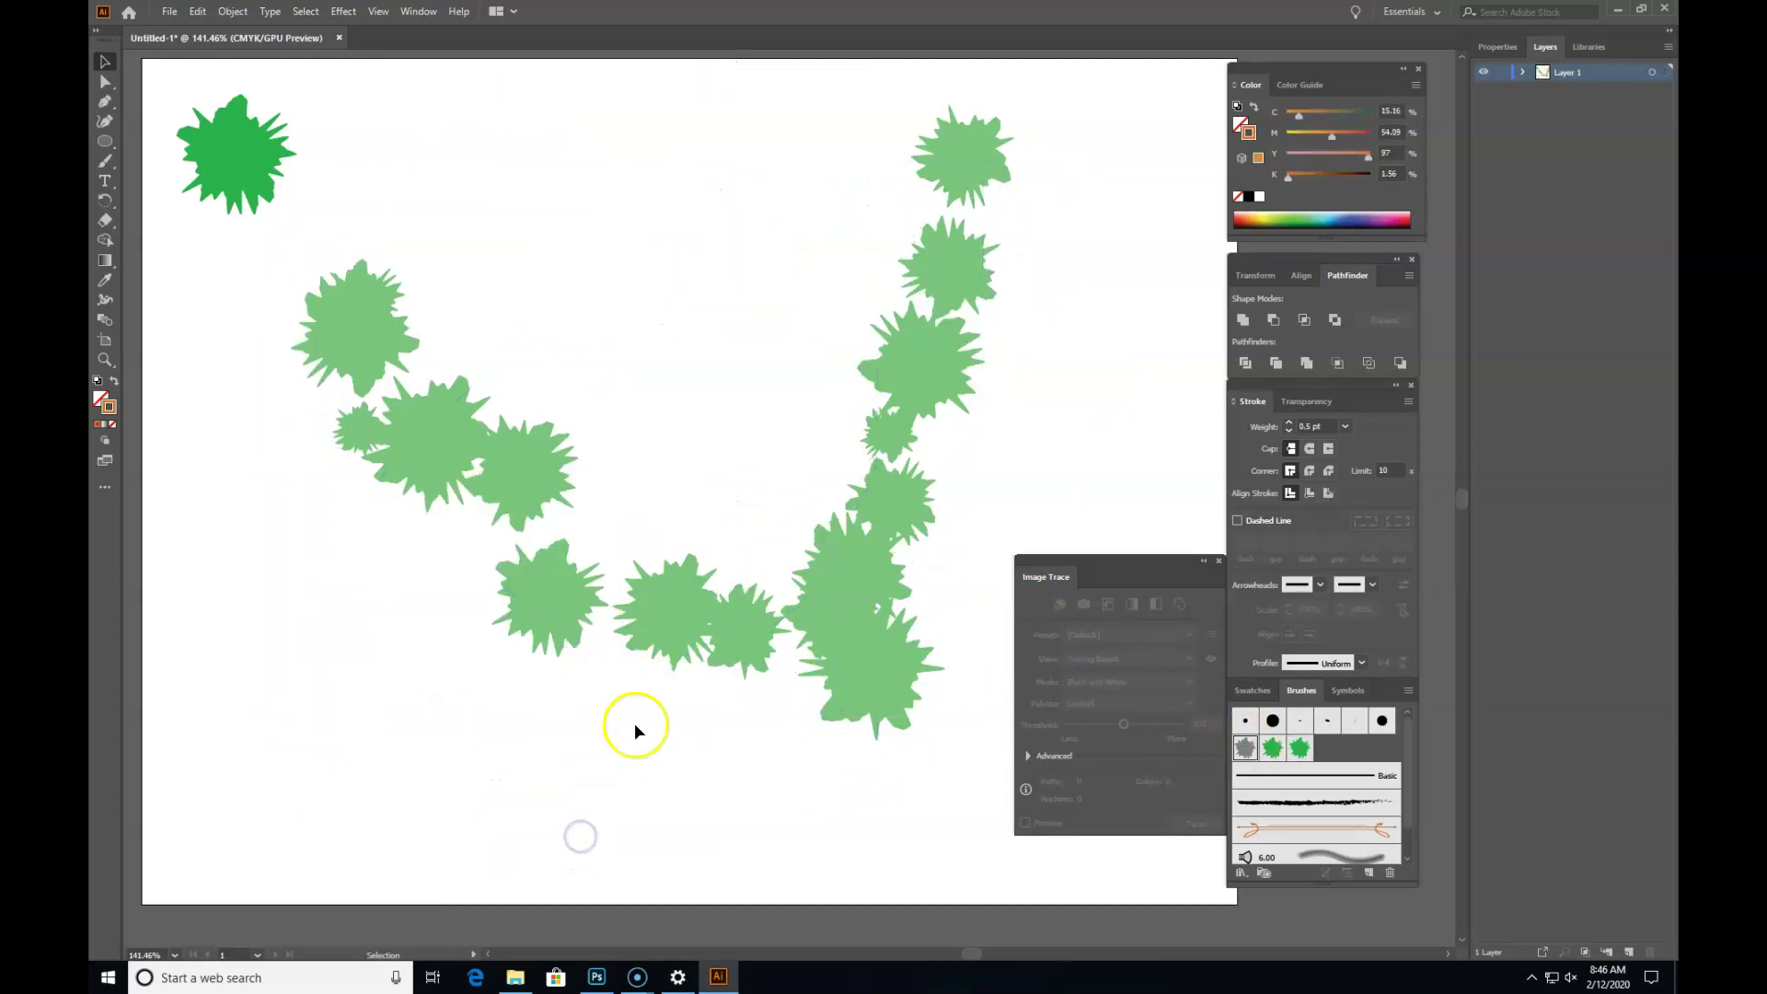
{"action": "left_click", "coordinate": [690, 670]}
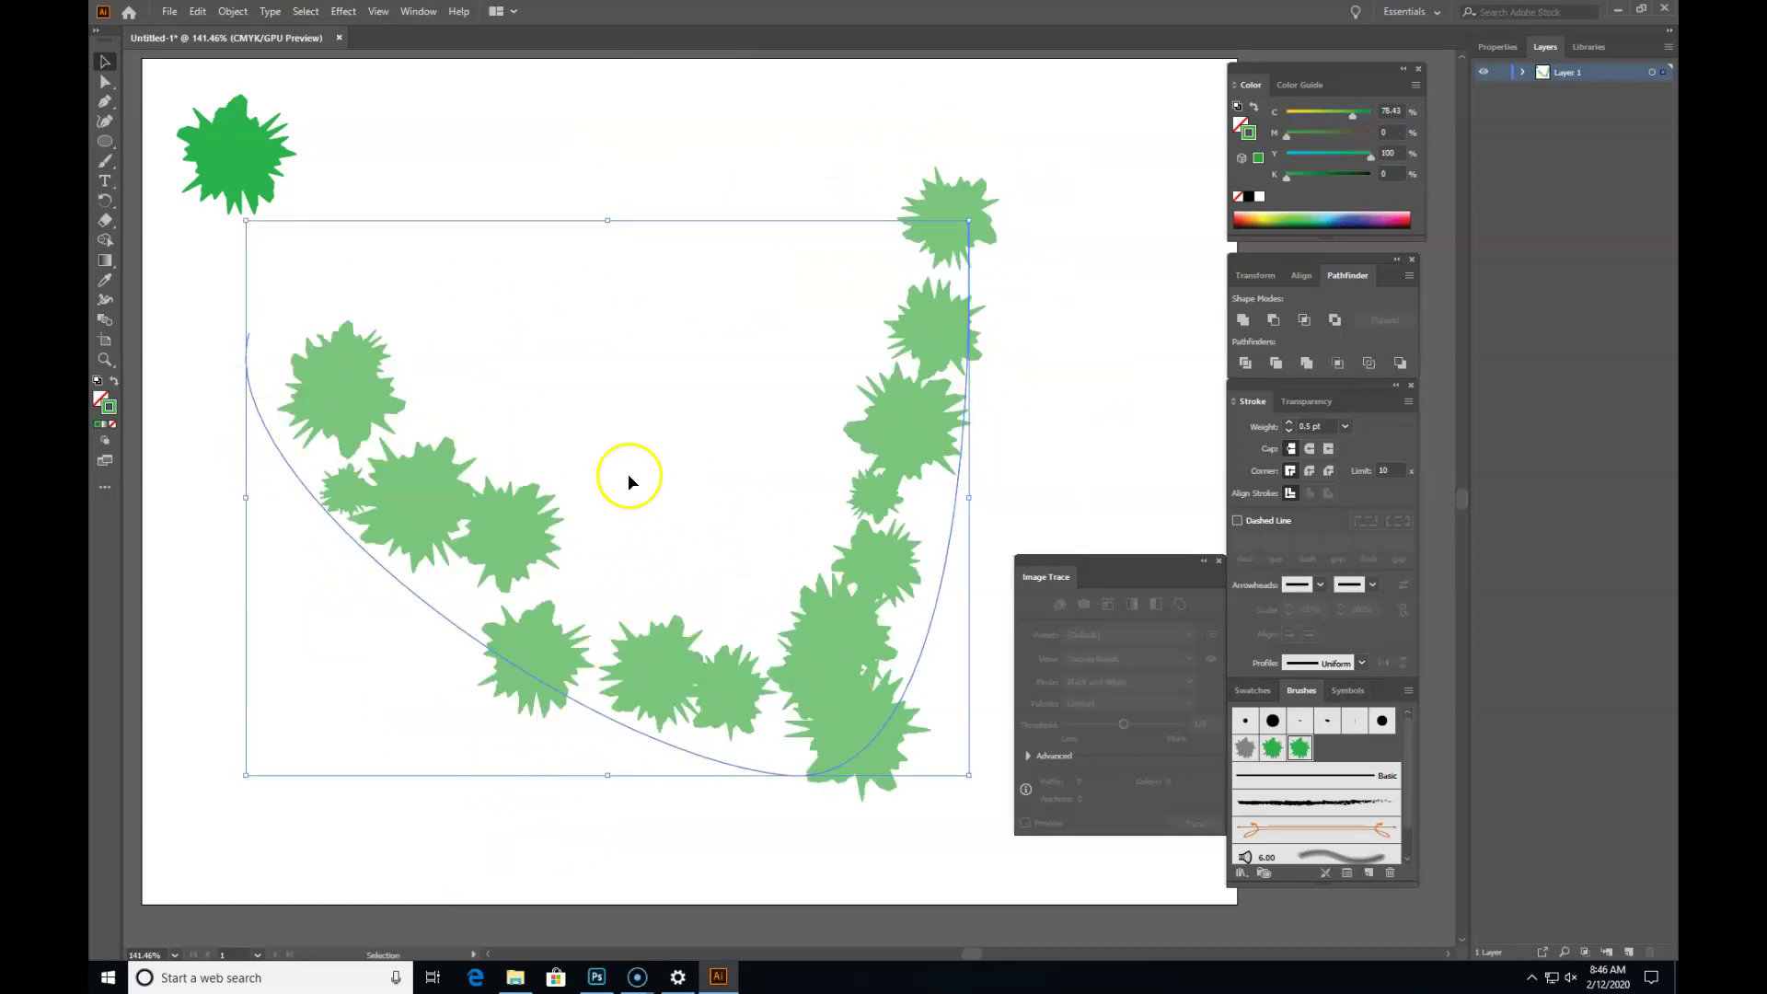
{"action": "left_click_drag", "start_coordinate": [557, 647], "coordinate": [543, 614]}
{"action": "left_click", "coordinate": [633, 130]}
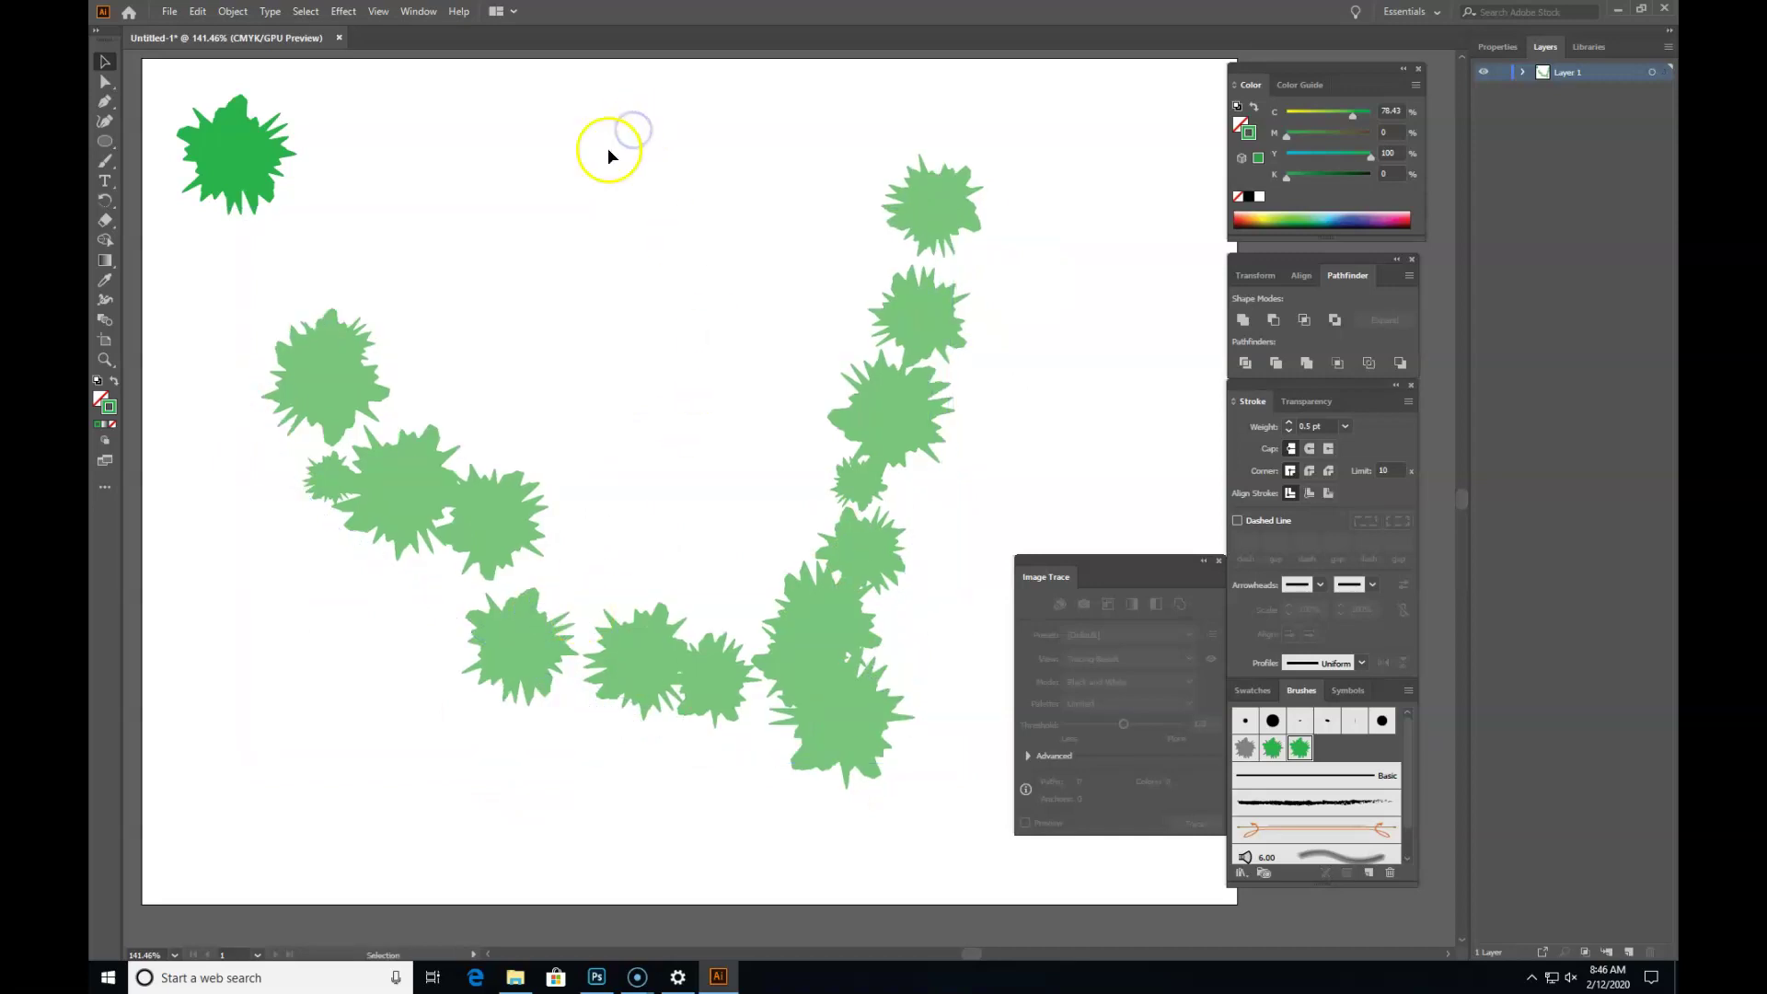
Step: Draw a second large curved path around the green trees with the Pen tool and apply the outline-free tree scatter brush
{"action": "left_click", "coordinate": [105, 101]}
{"action": "left_click_drag", "start_coordinate": [632, 209], "coordinate": [465, 310]}
{"action": "left_click_drag", "start_coordinate": [235, 839], "coordinate": [325, 880]}
{"action": "mouse_move", "coordinate": [943, 783]}
{"action": "left_mouse_down"}
{"action": "mouse_move", "coordinate": [948, 844]}
{"action": "mouse_move", "coordinate": [1146, 923]}
{"action": "mouse_move", "coordinate": [1173, 902]}
{"action": "left_mouse_up"}
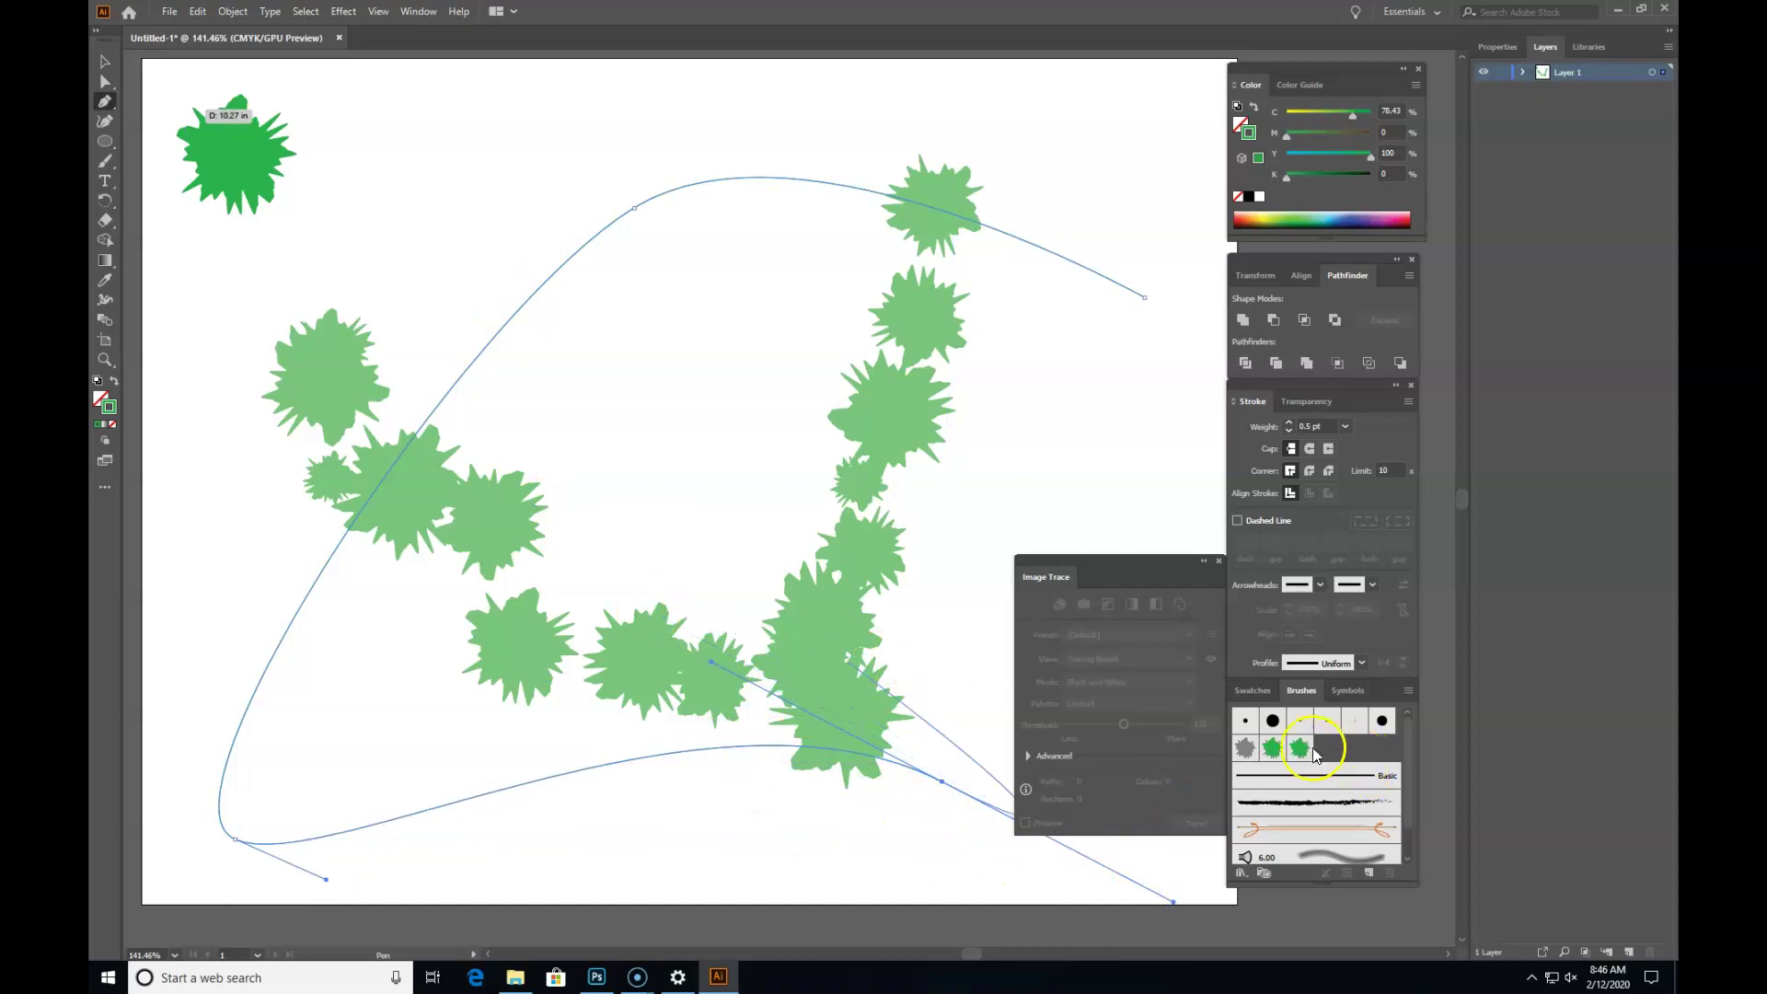
{"action": "left_click", "coordinate": [1312, 752]}
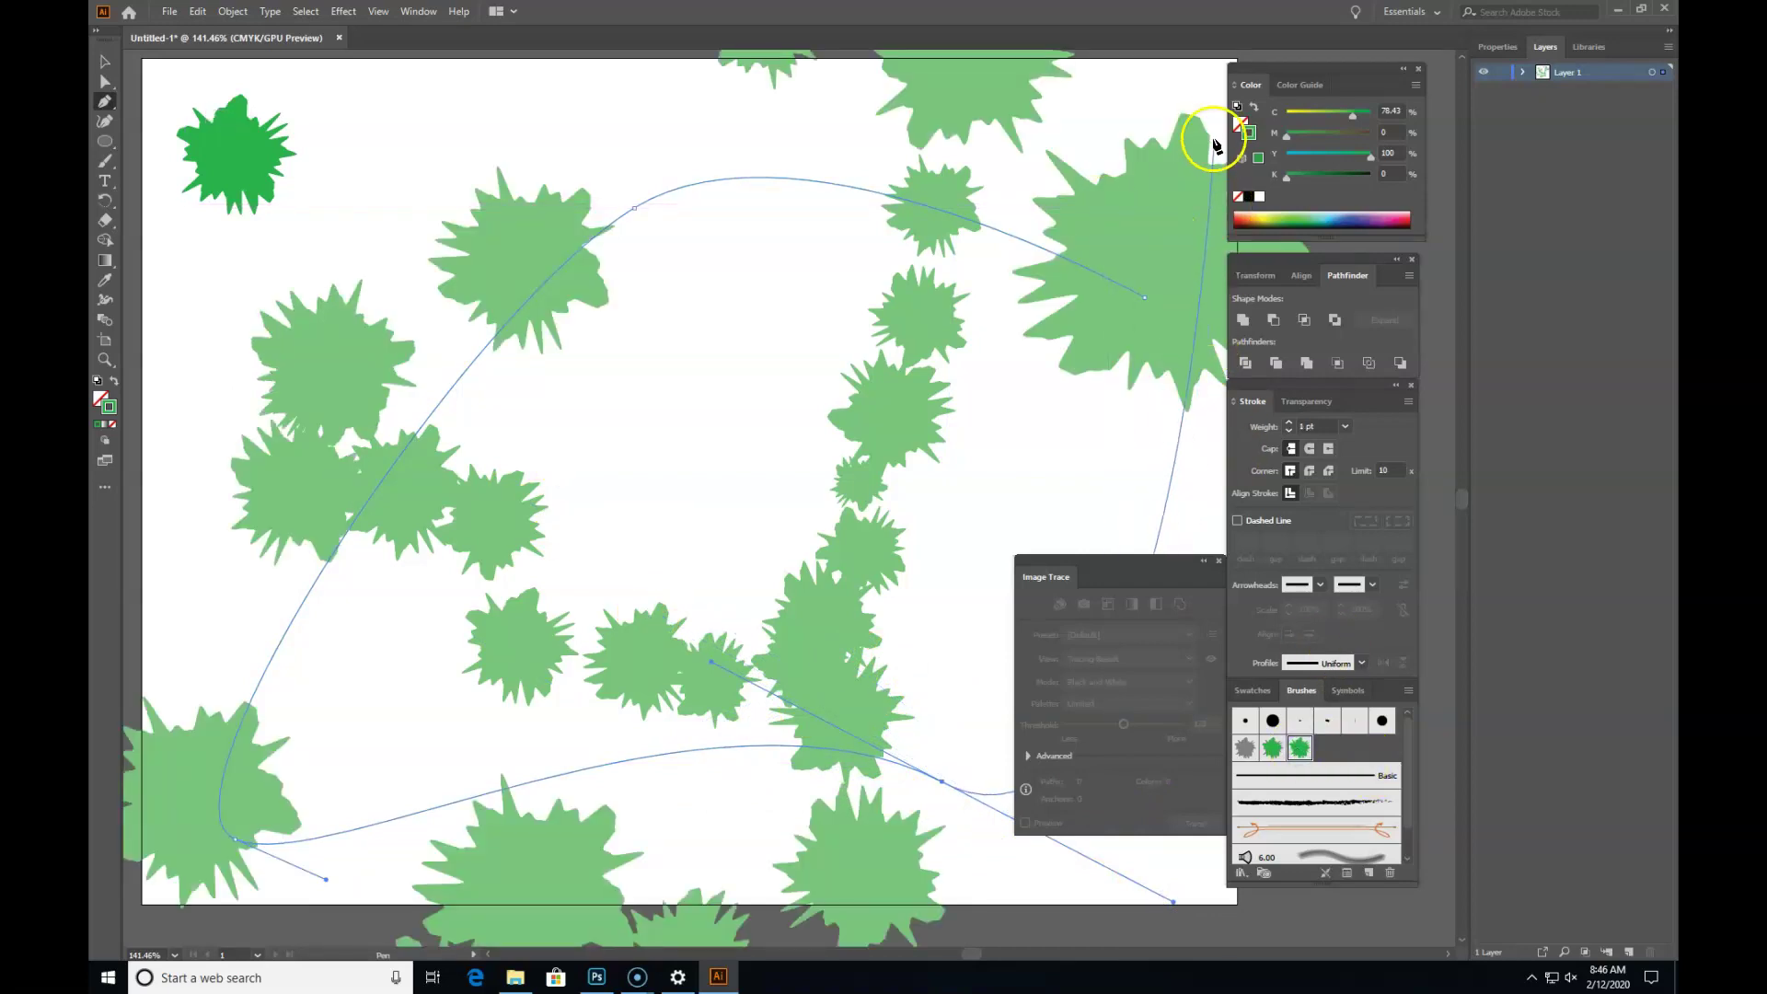
Step: Change the new path's stroke color to an olive tone with 35% black and deselect it
{"action": "left_click", "coordinate": [1278, 221]}
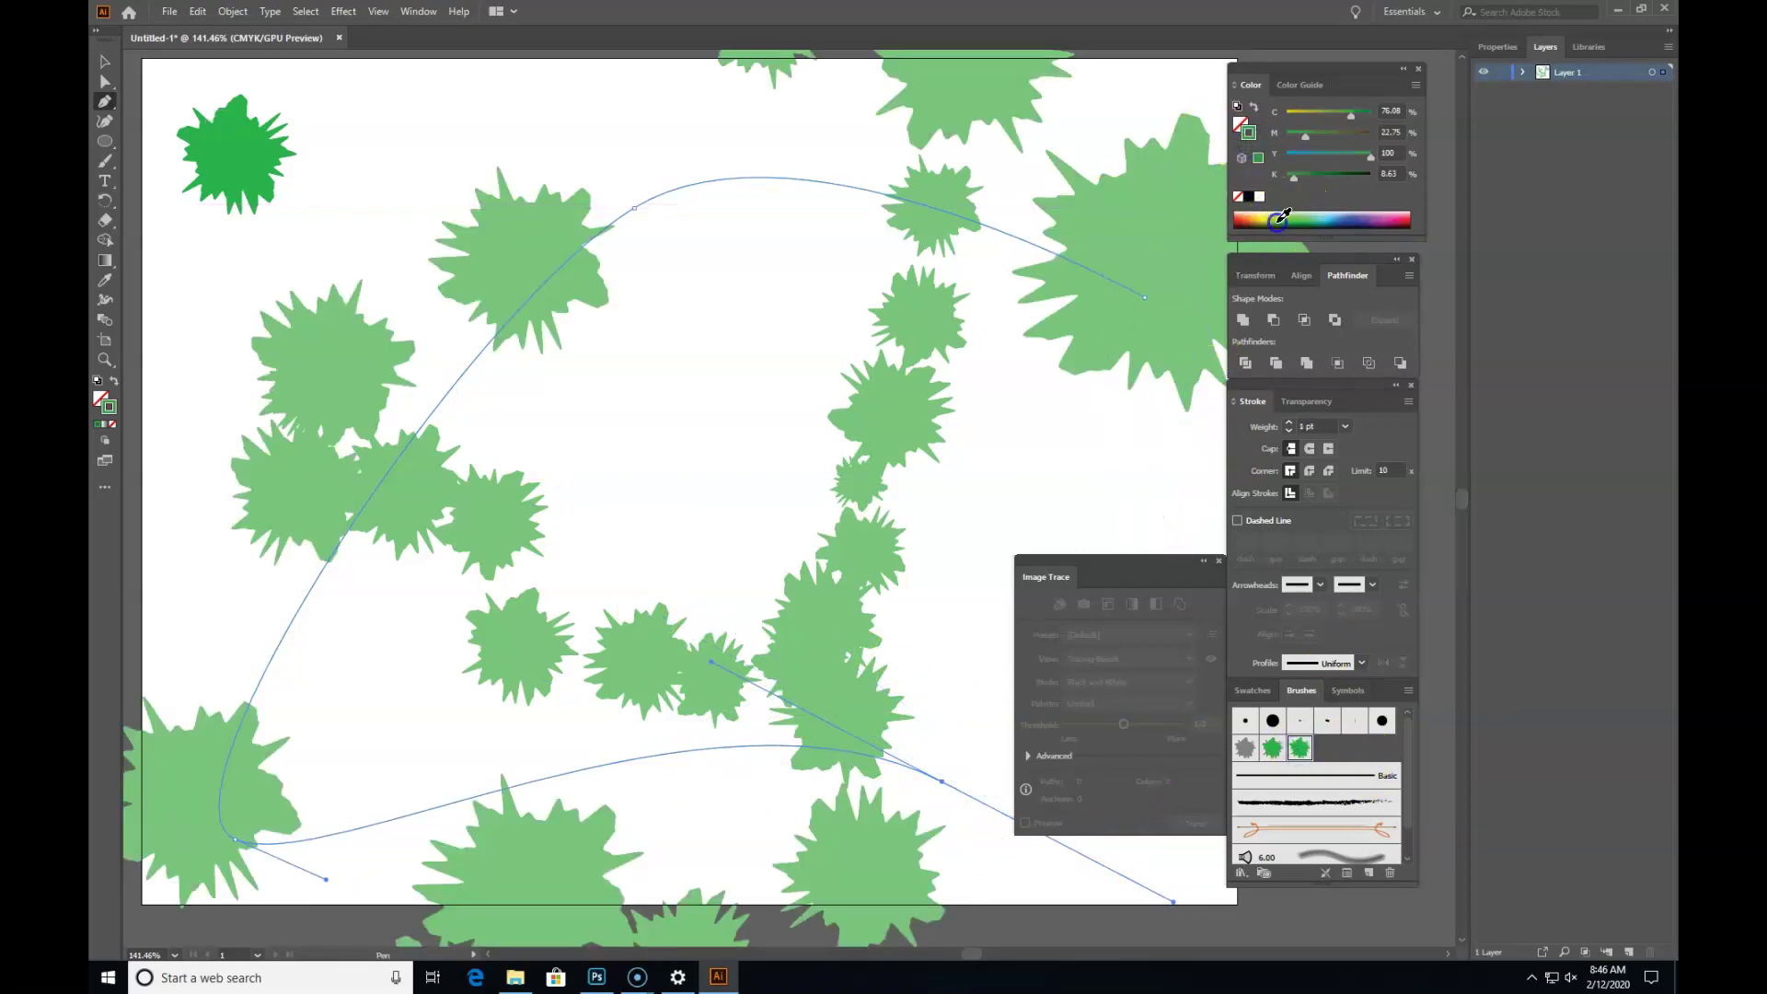
{"action": "left_click", "coordinate": [1268, 217]}
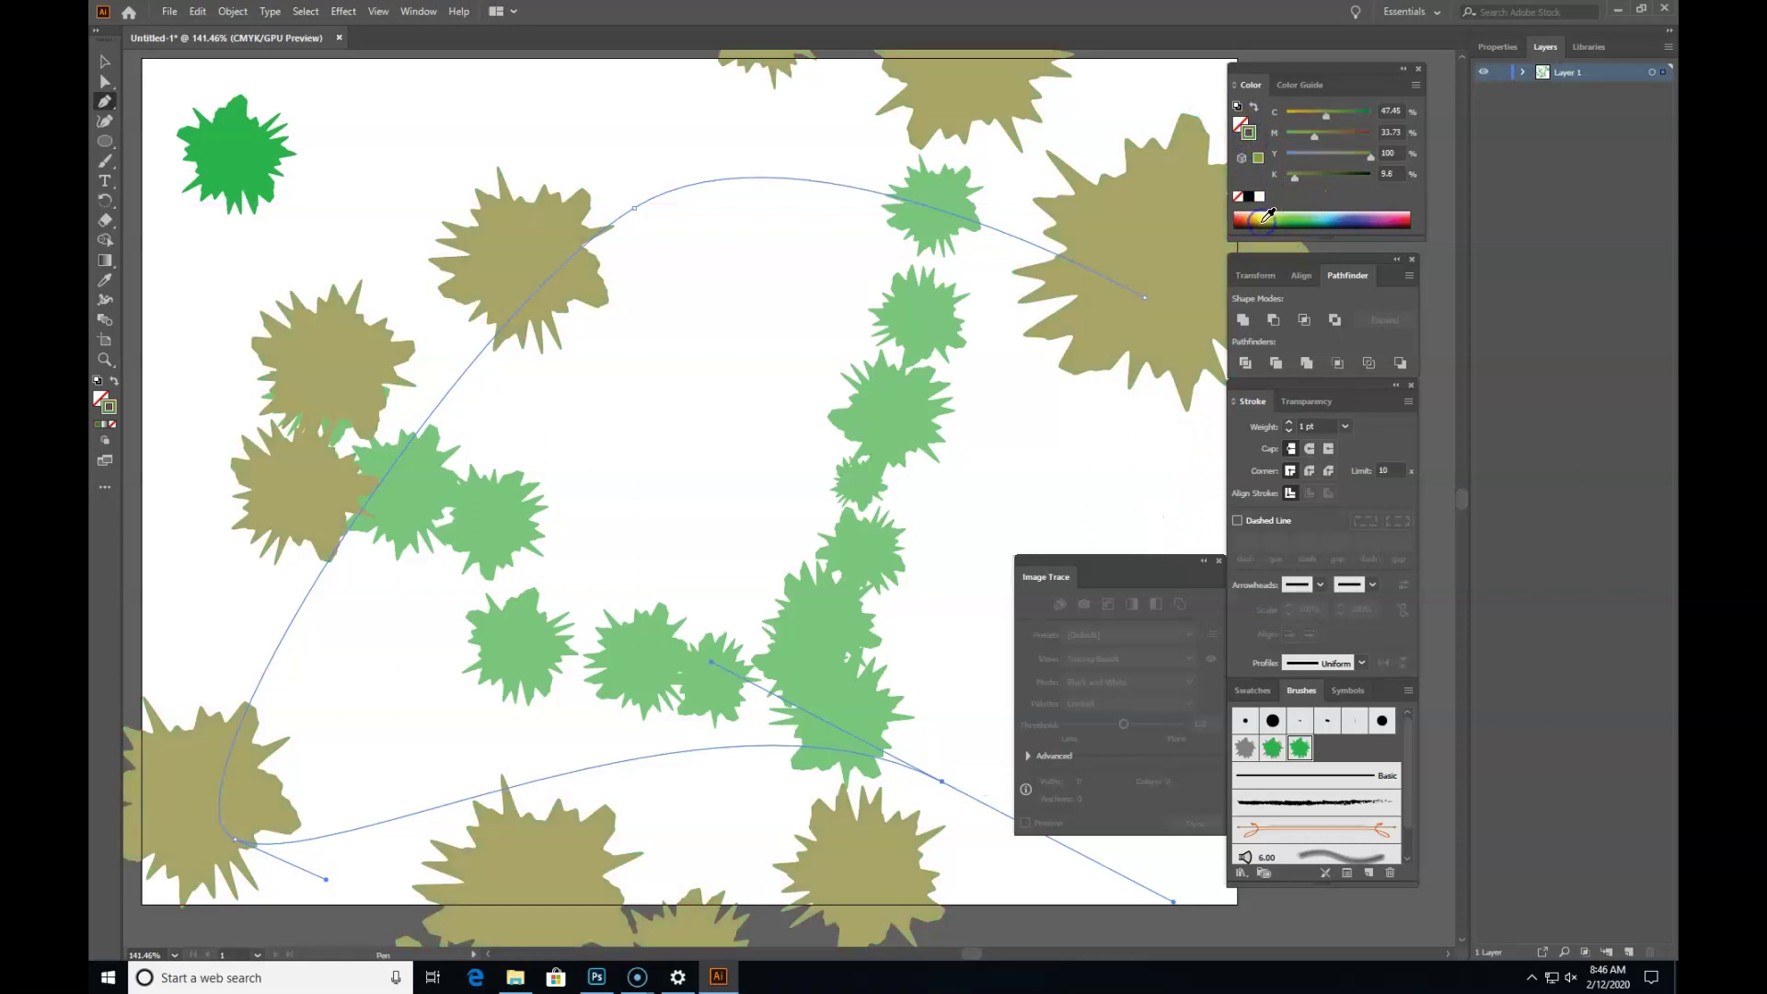
{"action": "left_click_drag", "start_coordinate": [1308, 177], "coordinate": [1316, 176]}
{"action": "key", "text": "v"}
{"action": "left_click", "coordinate": [352, 127]}
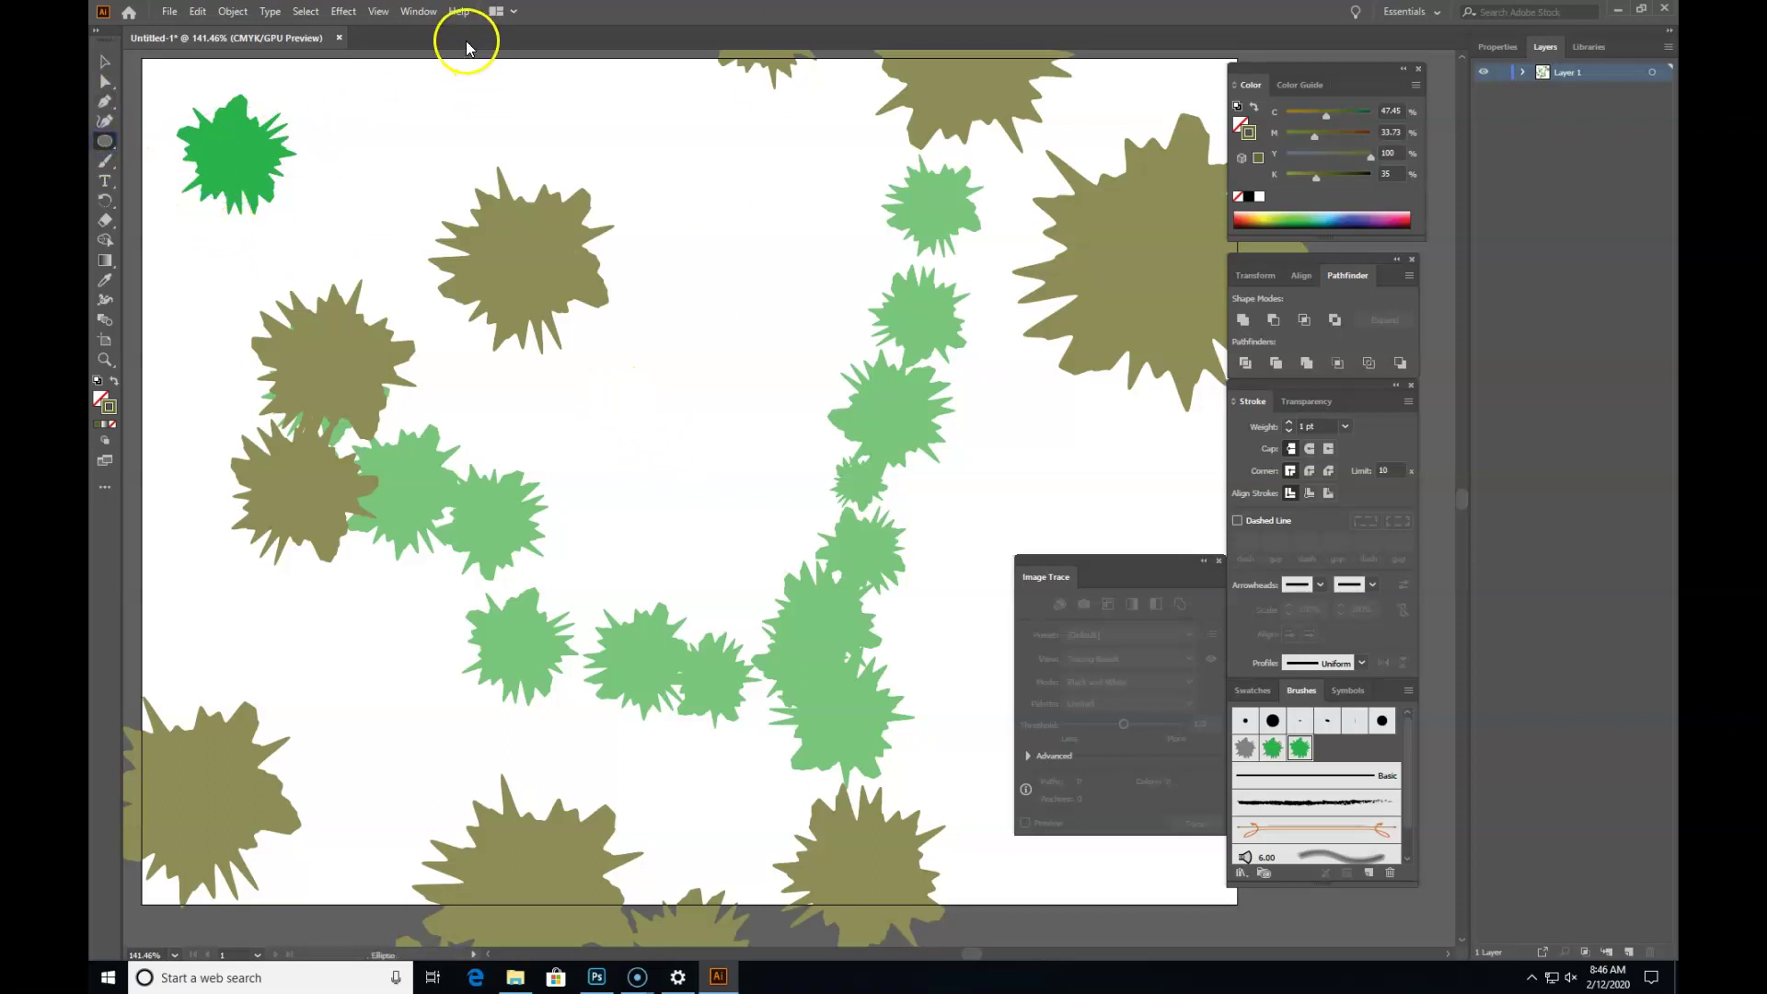
Step: Draw a small circle beside the original green tree and preview a Roughen effect on it with size 45%
{"action": "left_click_drag", "start_coordinate": [371, 87], "coordinate": [458, 177]}
{"action": "left_click", "coordinate": [343, 11]}
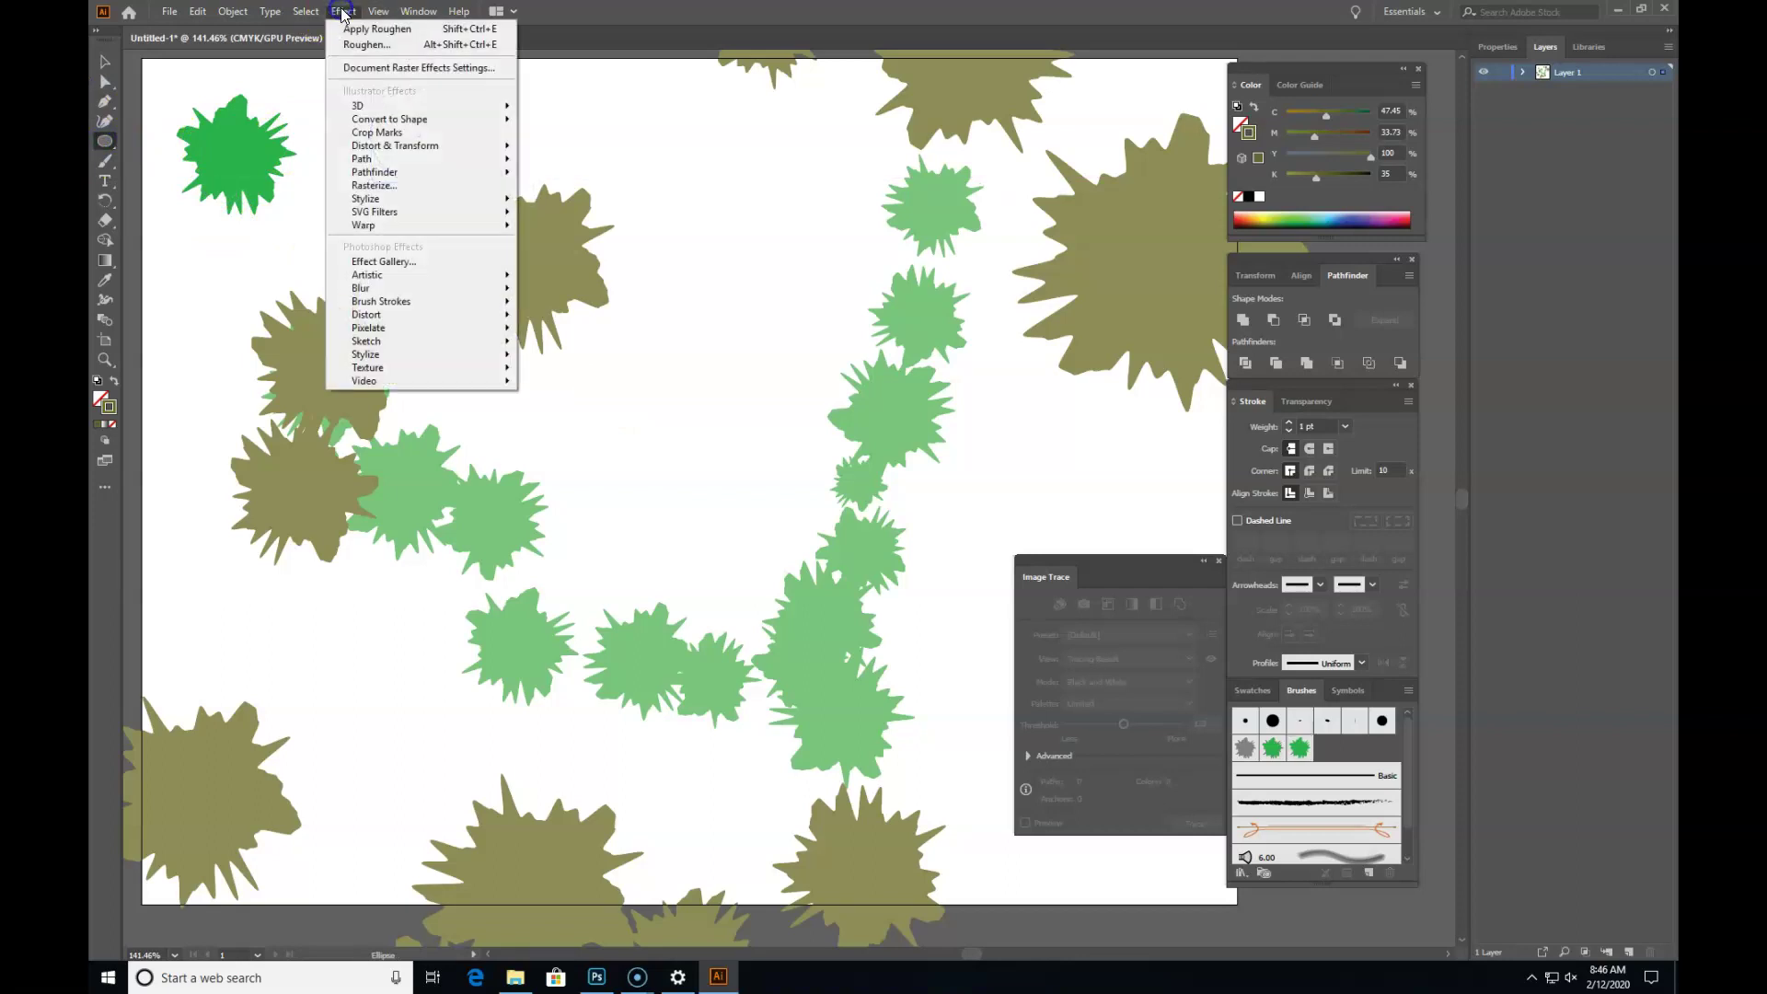
{"action": "mouse_move", "coordinate": [400, 149]}
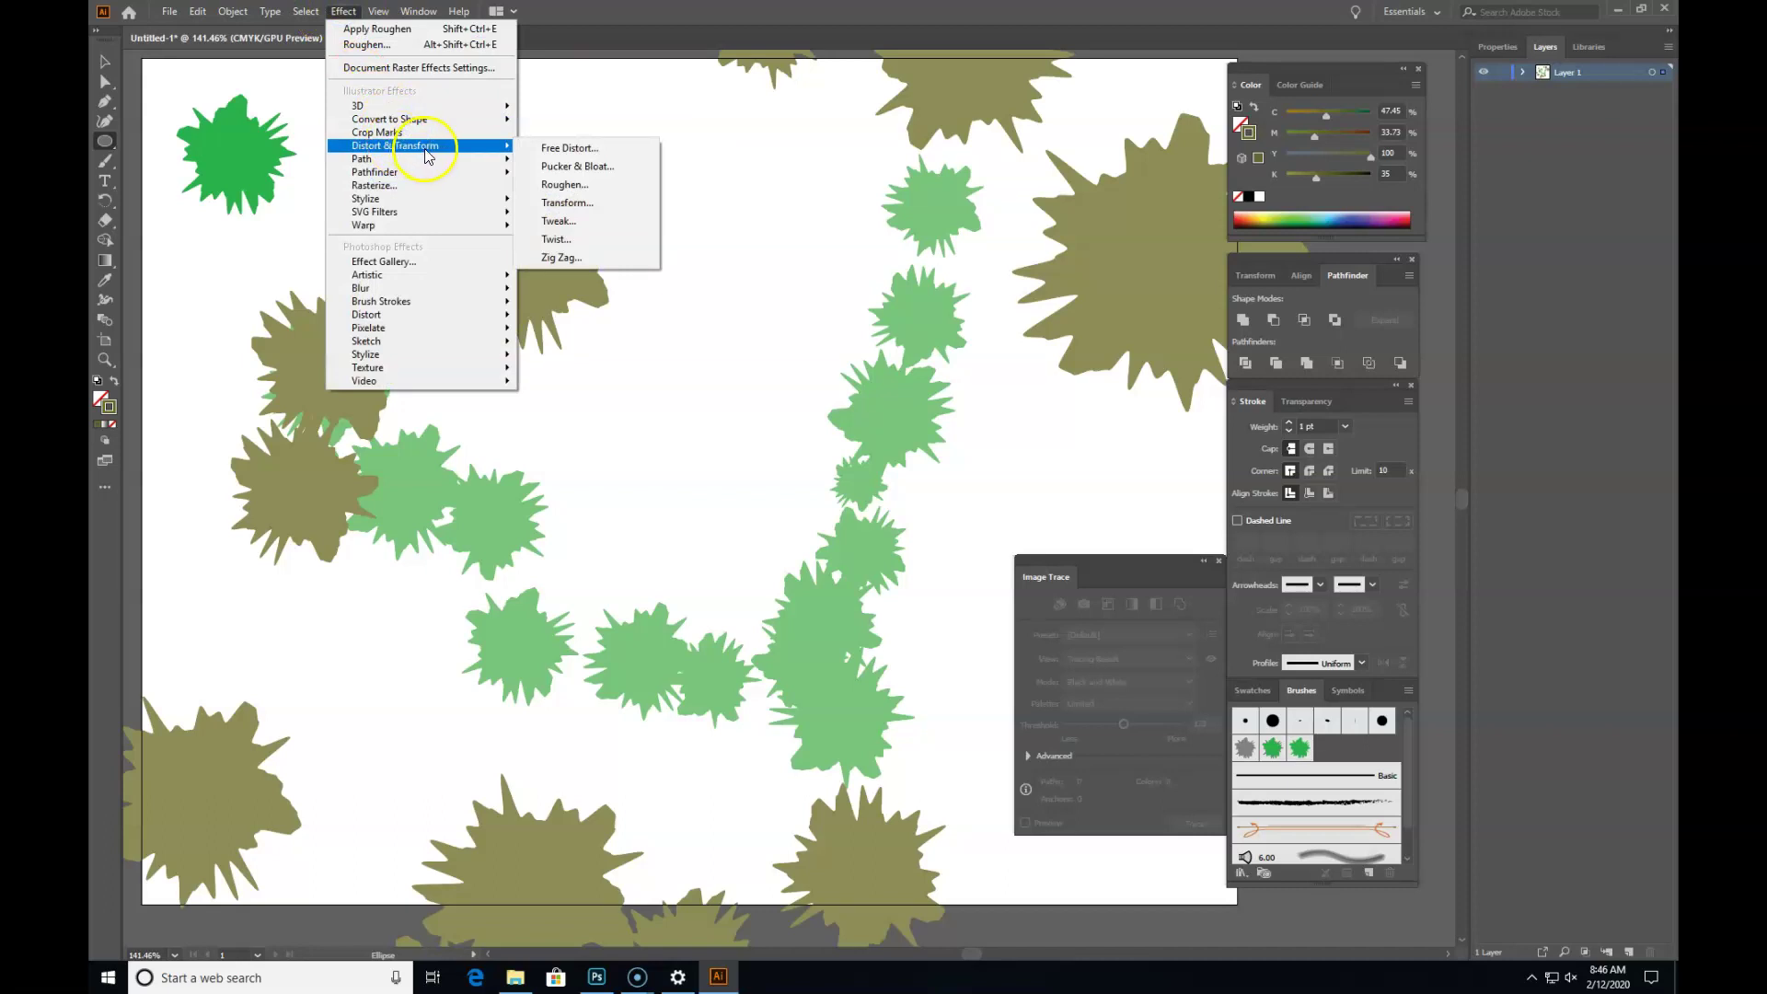
{"action": "left_click", "coordinate": [578, 184]}
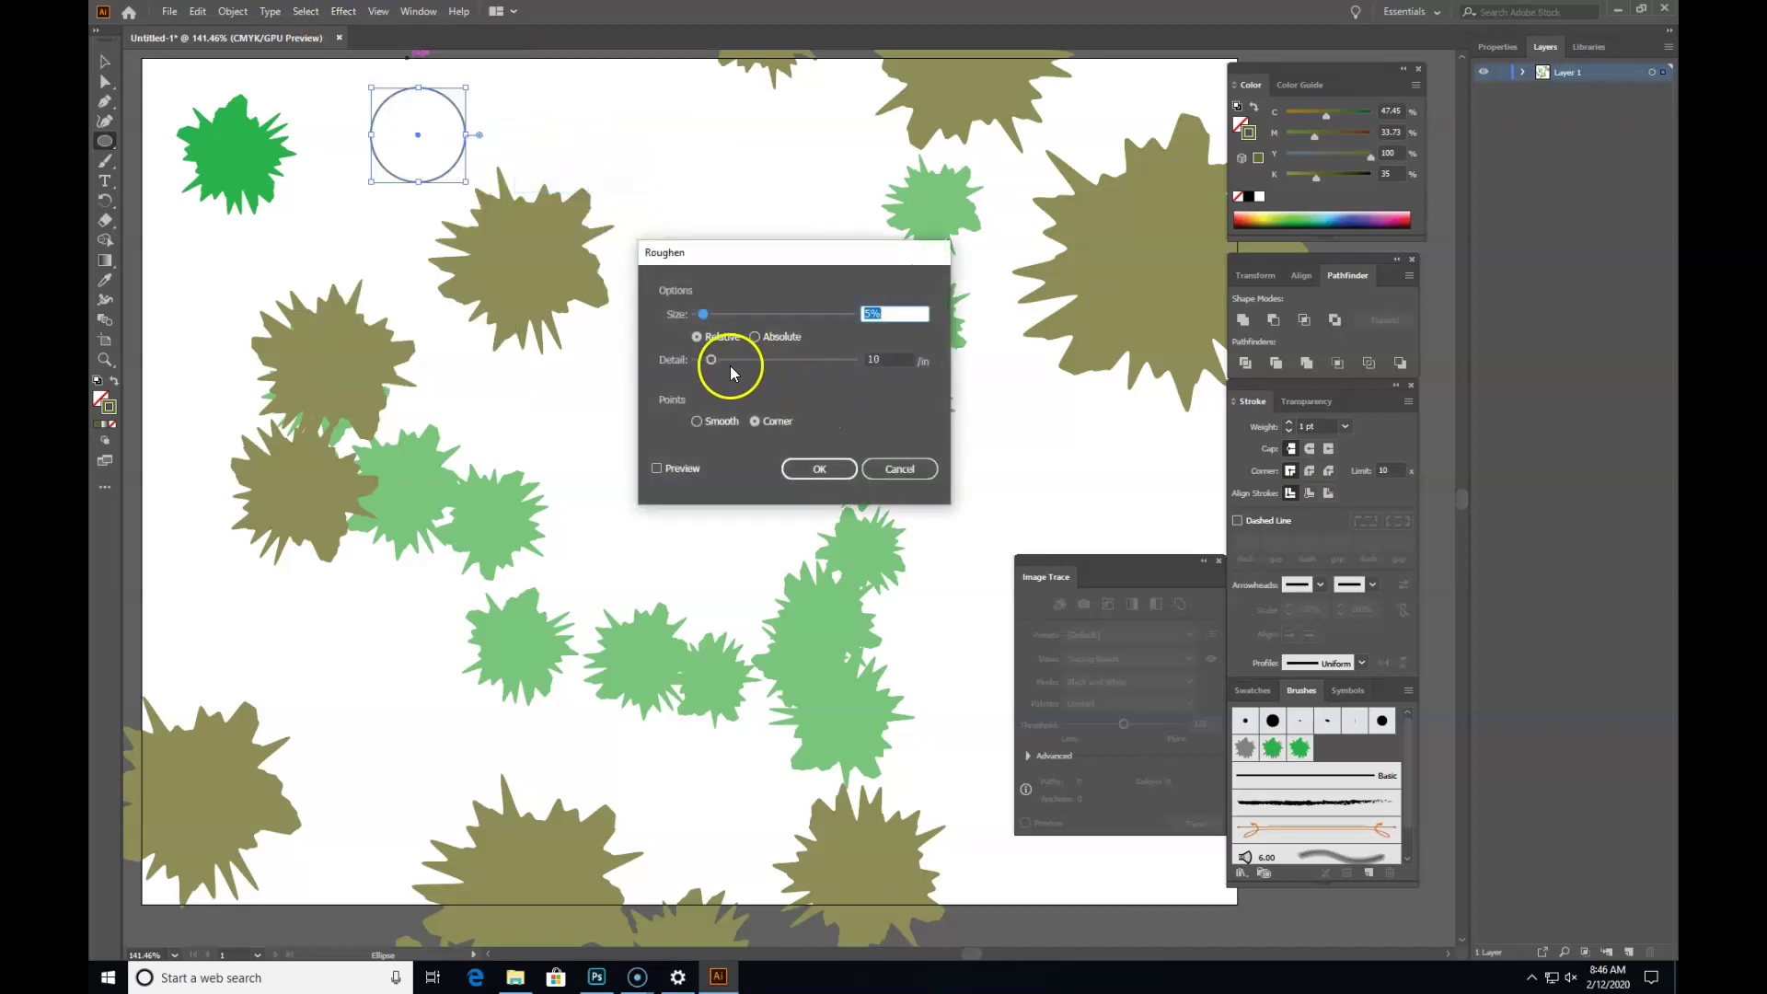
{"action": "left_click", "coordinate": [658, 475]}
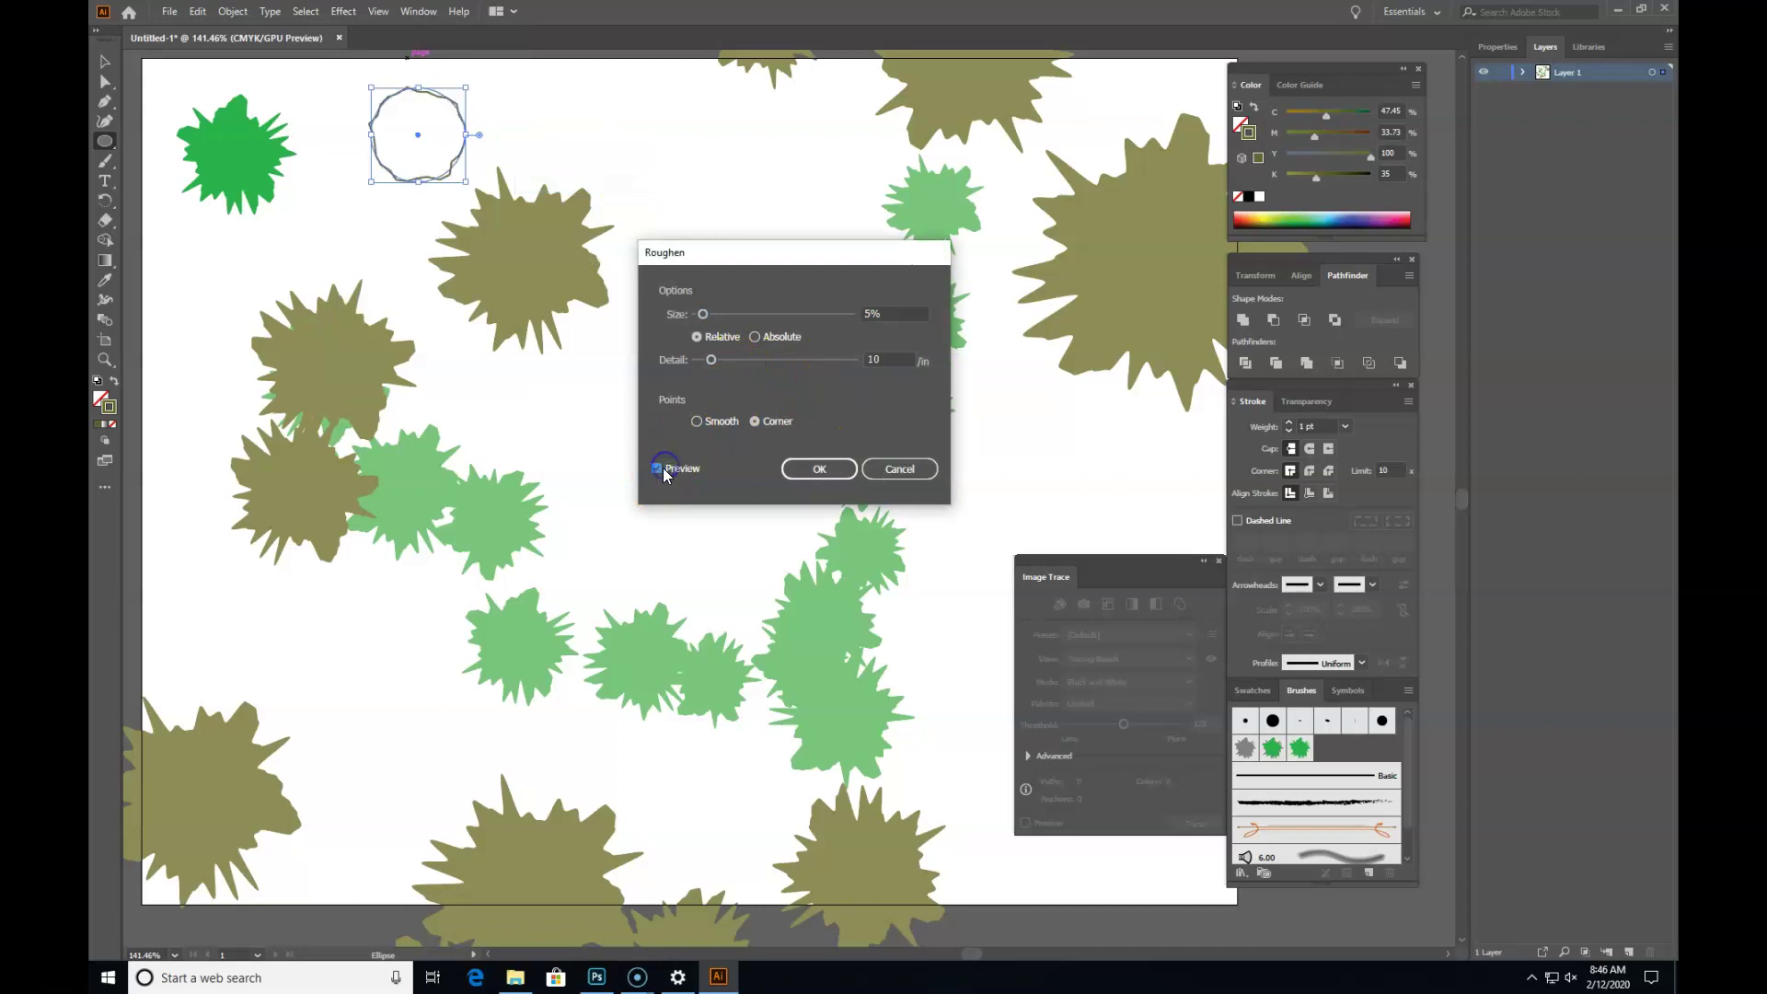
{"action": "left_click_drag", "start_coordinate": [723, 319], "coordinate": [770, 317]}
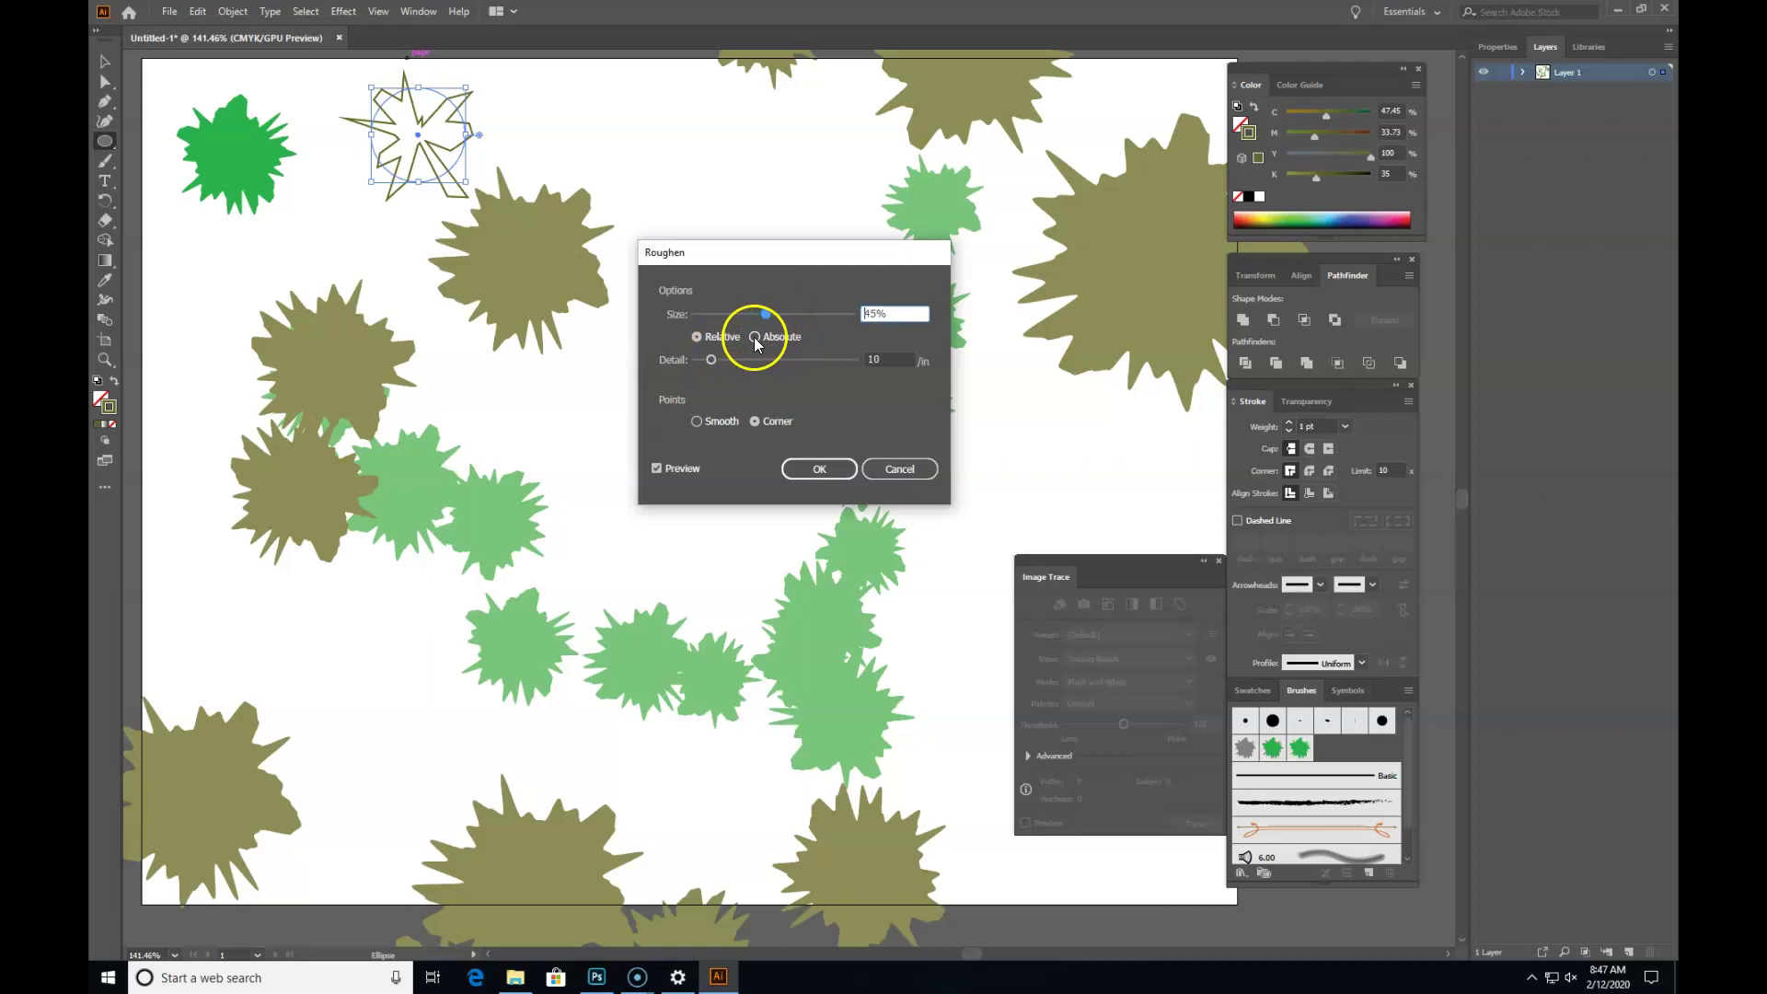
Step: Compare the Roughen options, choose Relative size and Smooth points, and apply the effect to the circle
{"action": "left_click", "coordinate": [754, 337]}
{"action": "left_click", "coordinate": [709, 335]}
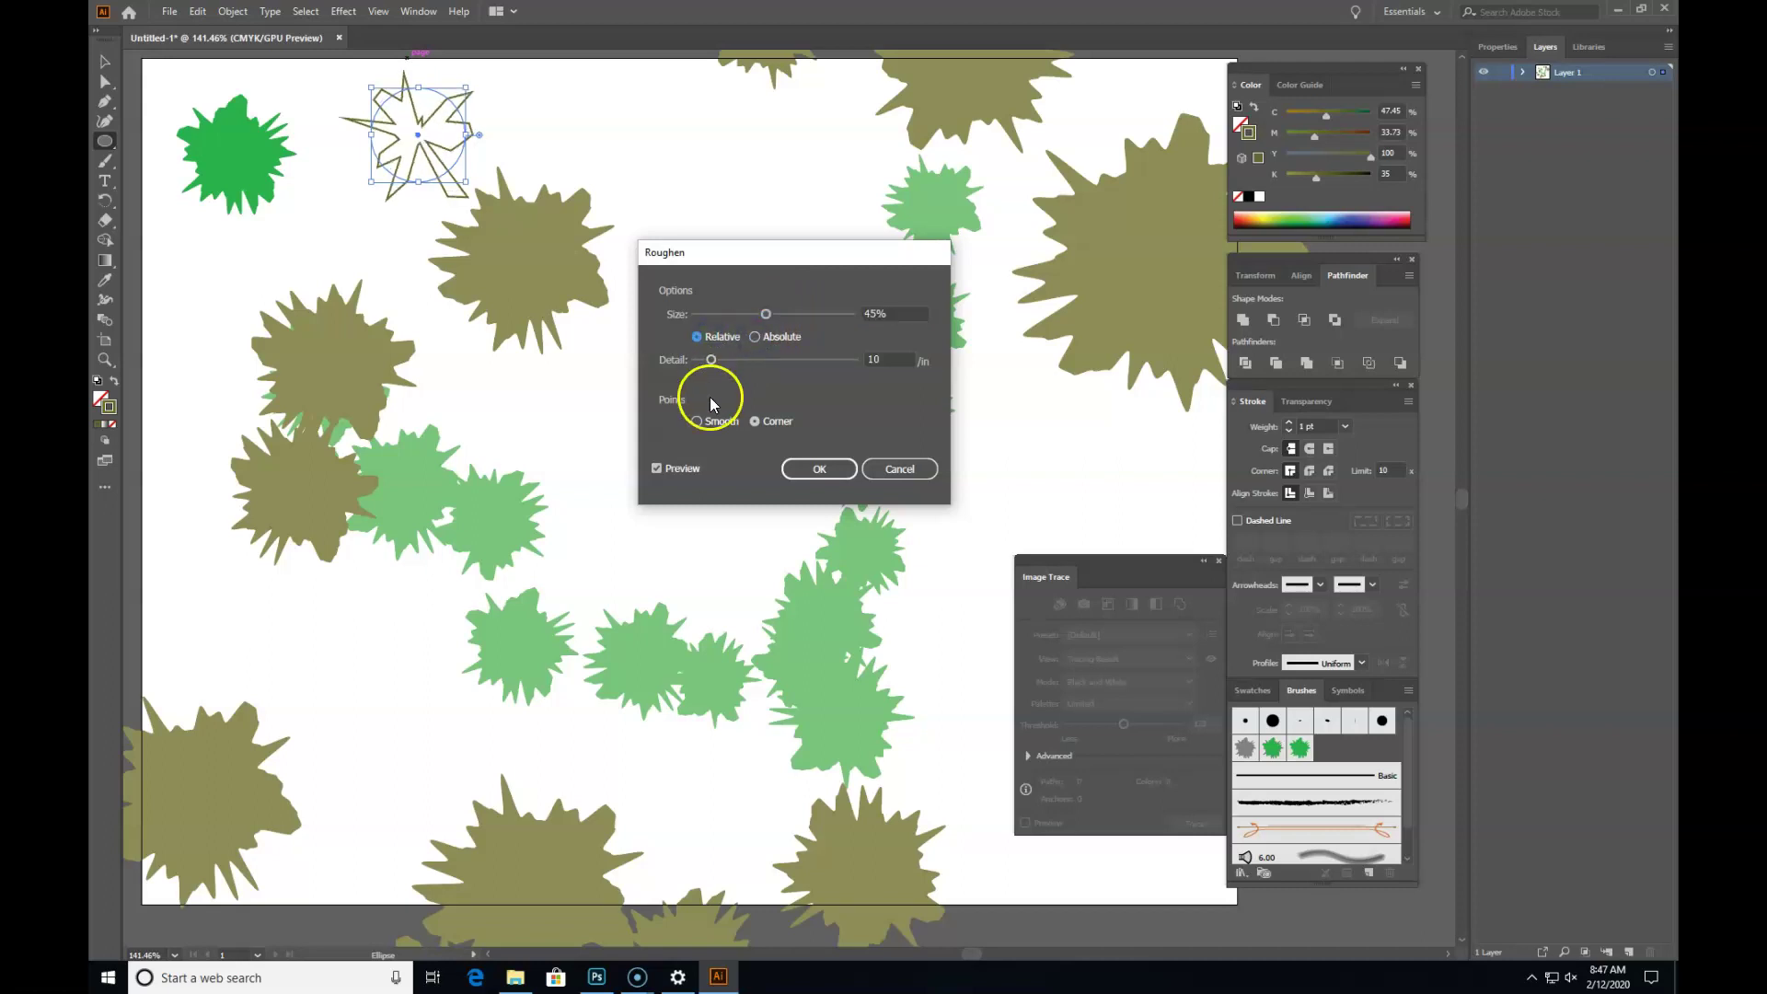
{"action": "left_click", "coordinate": [698, 425]}
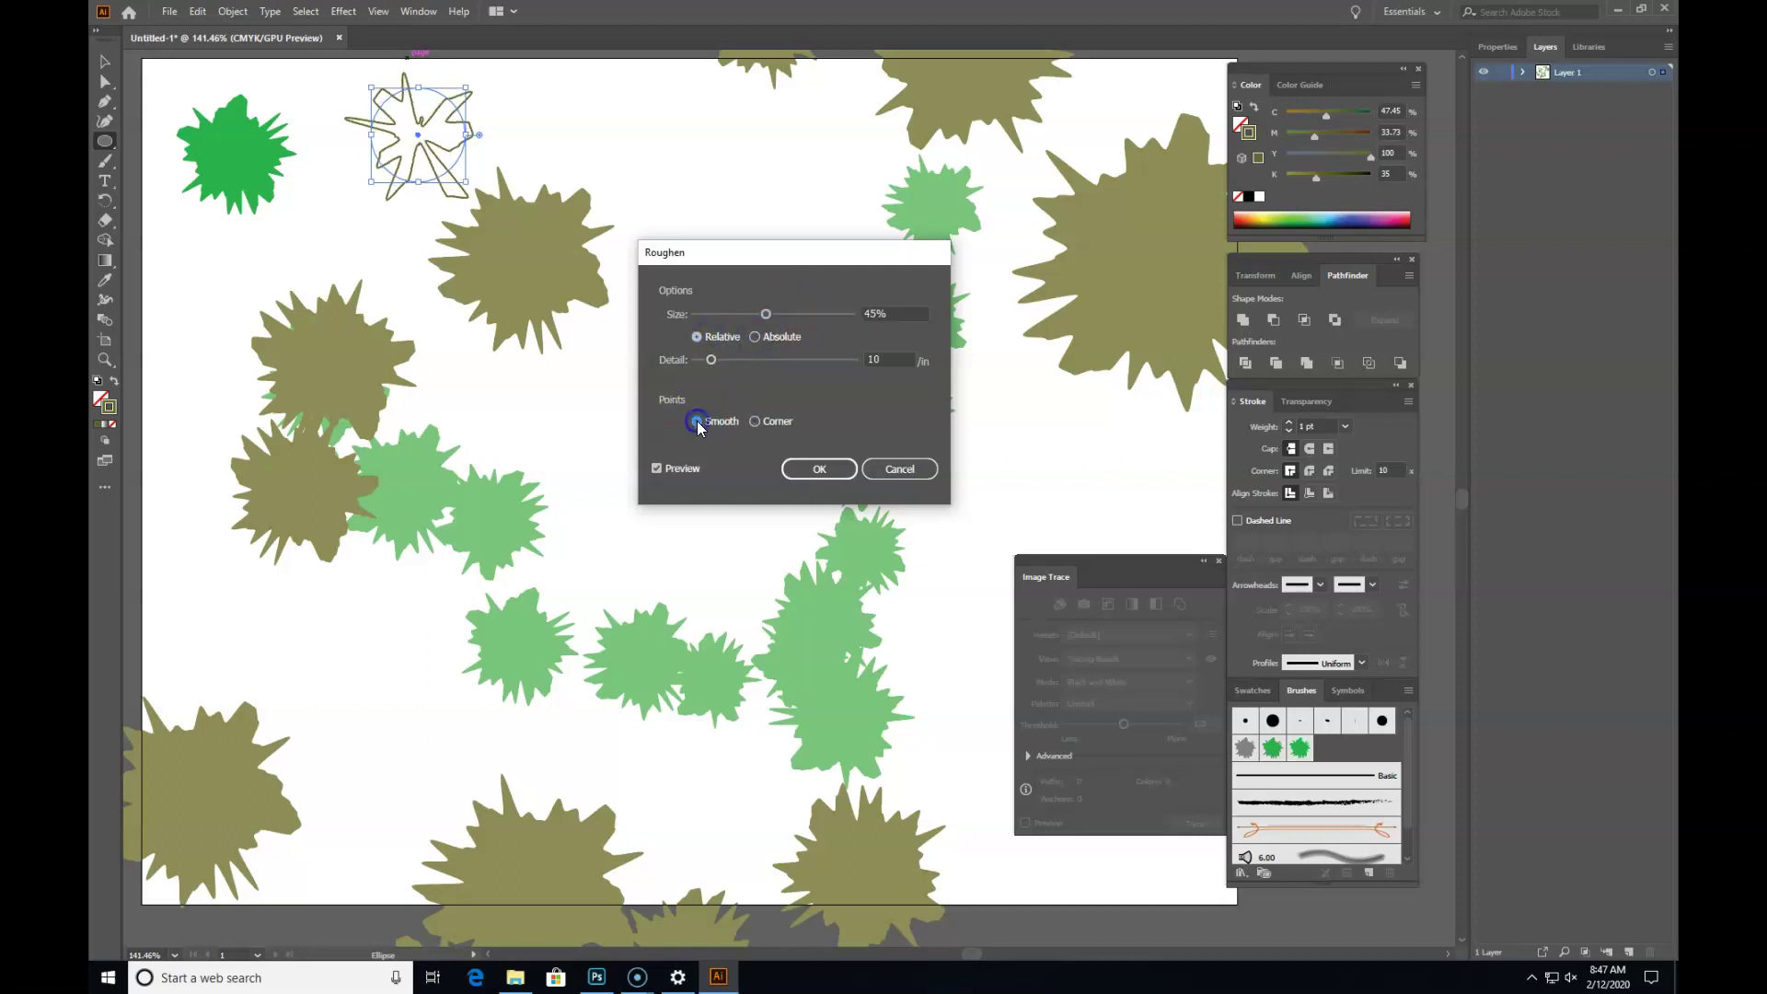
{"action": "left_click", "coordinate": [755, 421]}
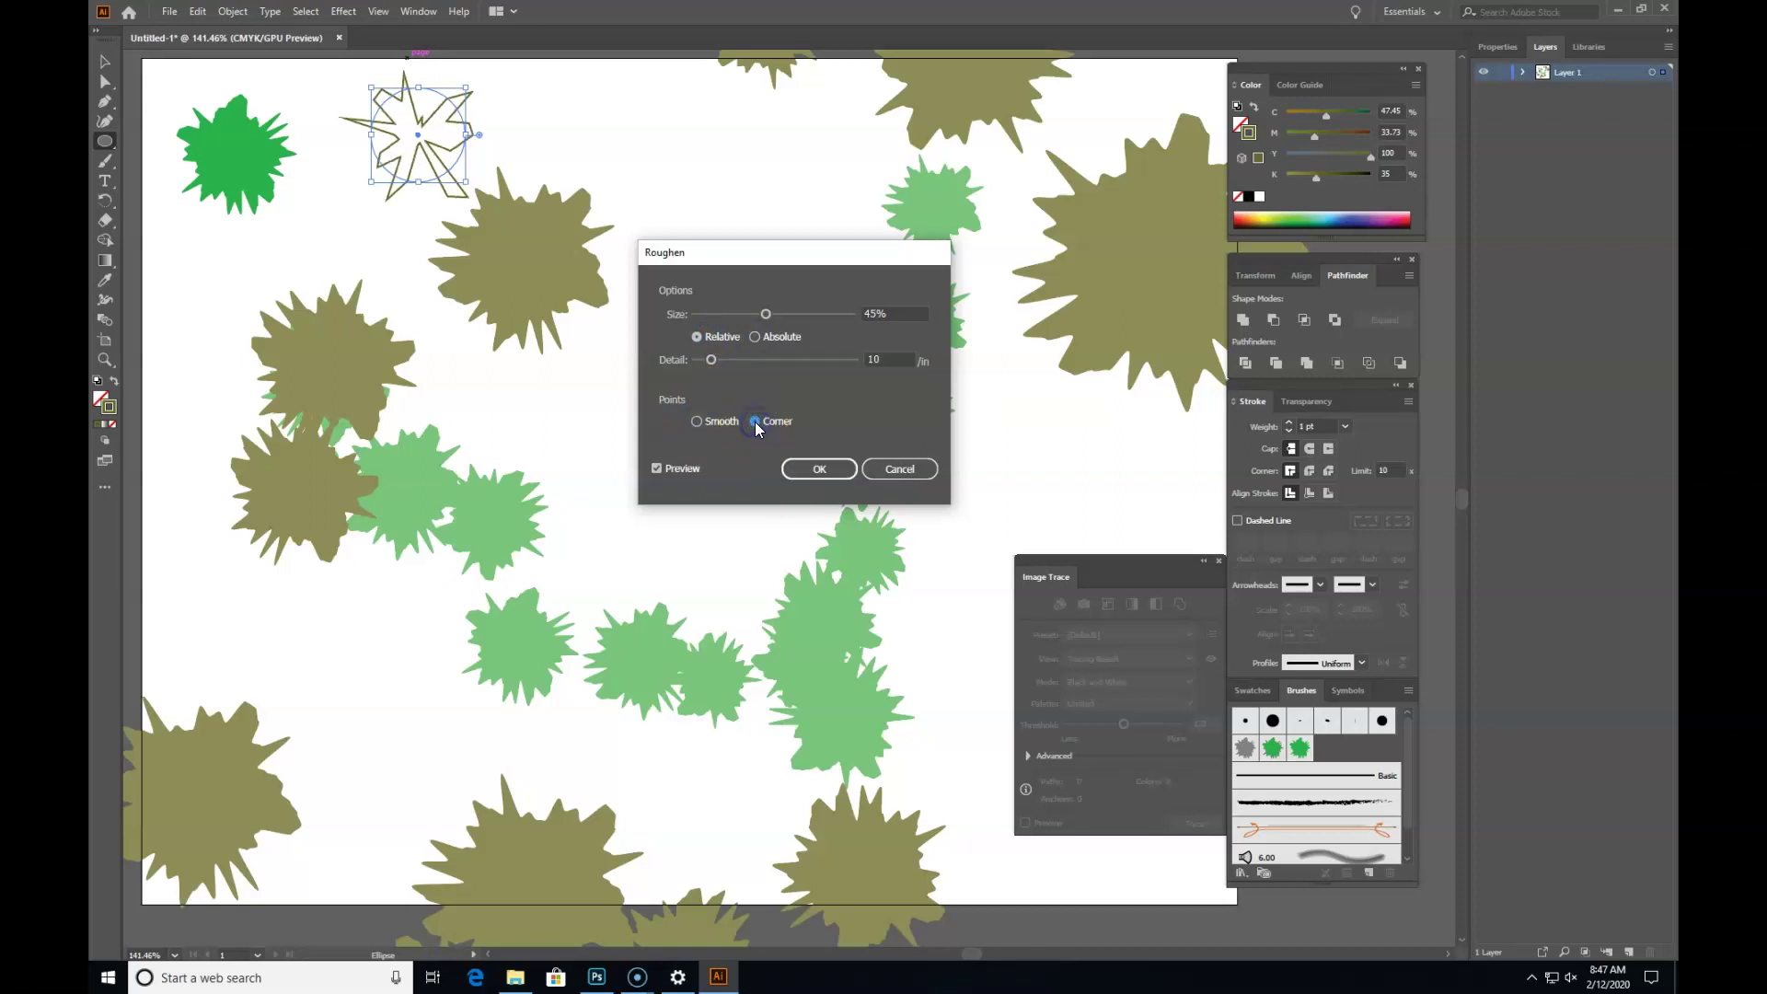
{"action": "left_click", "coordinate": [696, 422]}
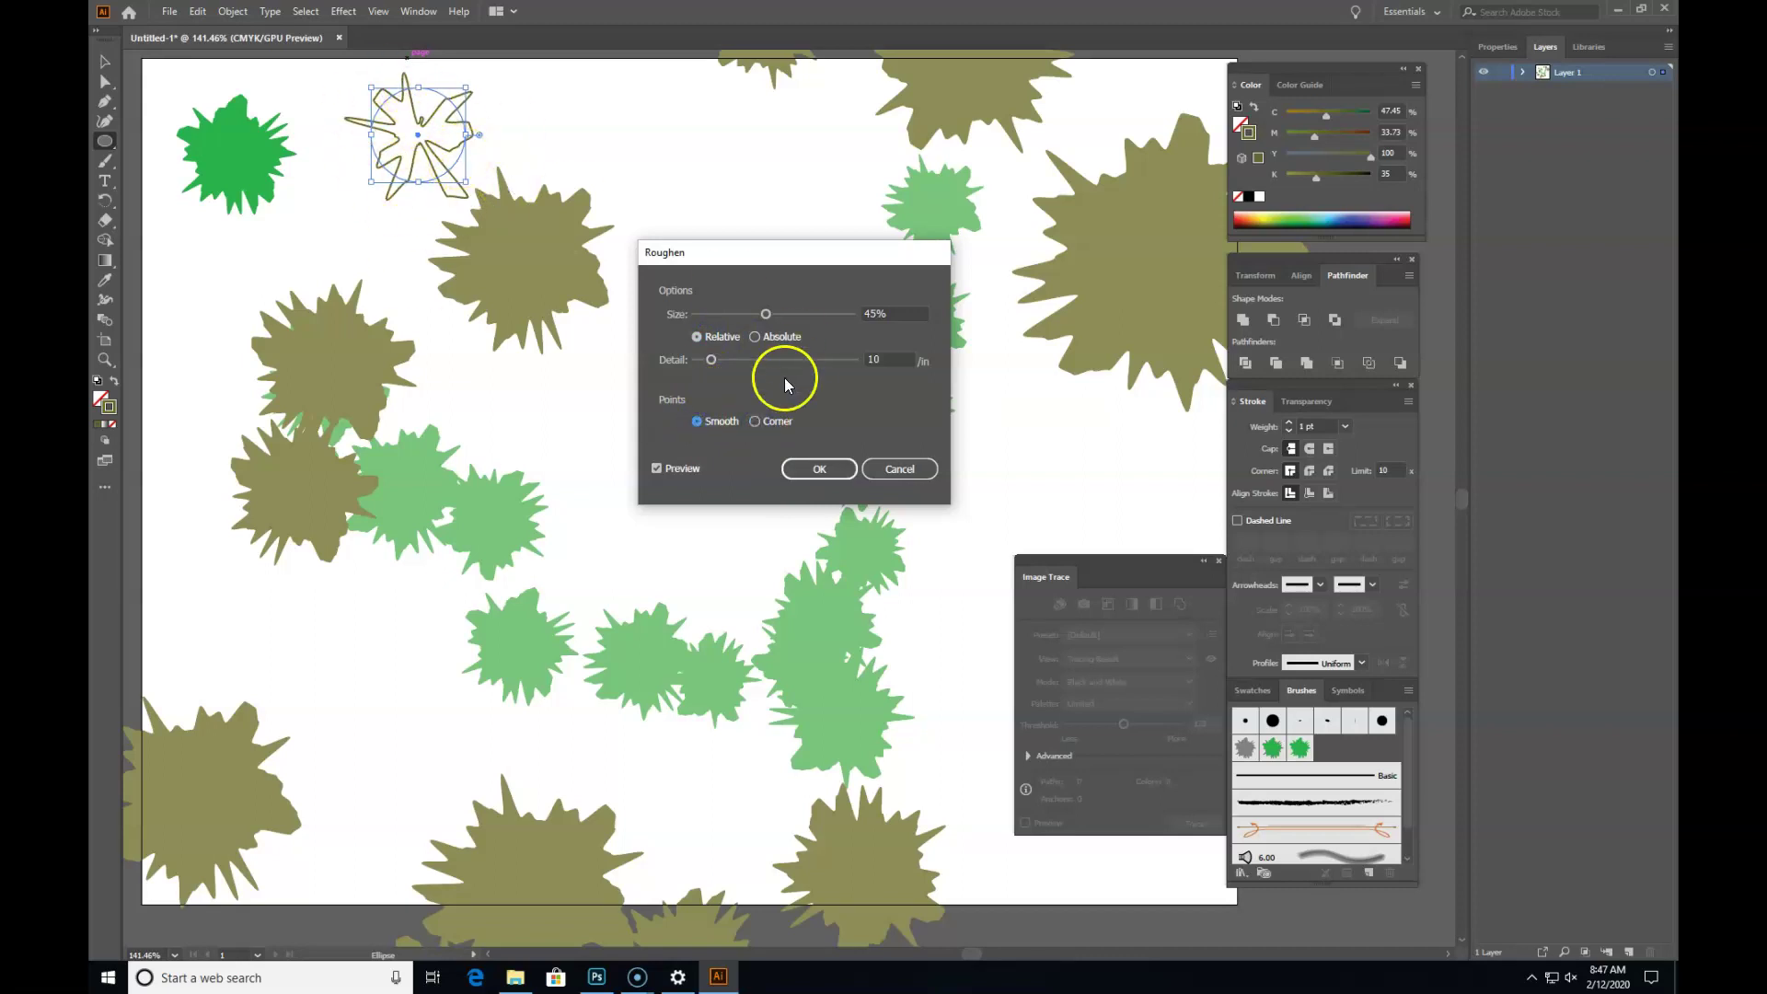
{"action": "left_click", "coordinate": [821, 469]}
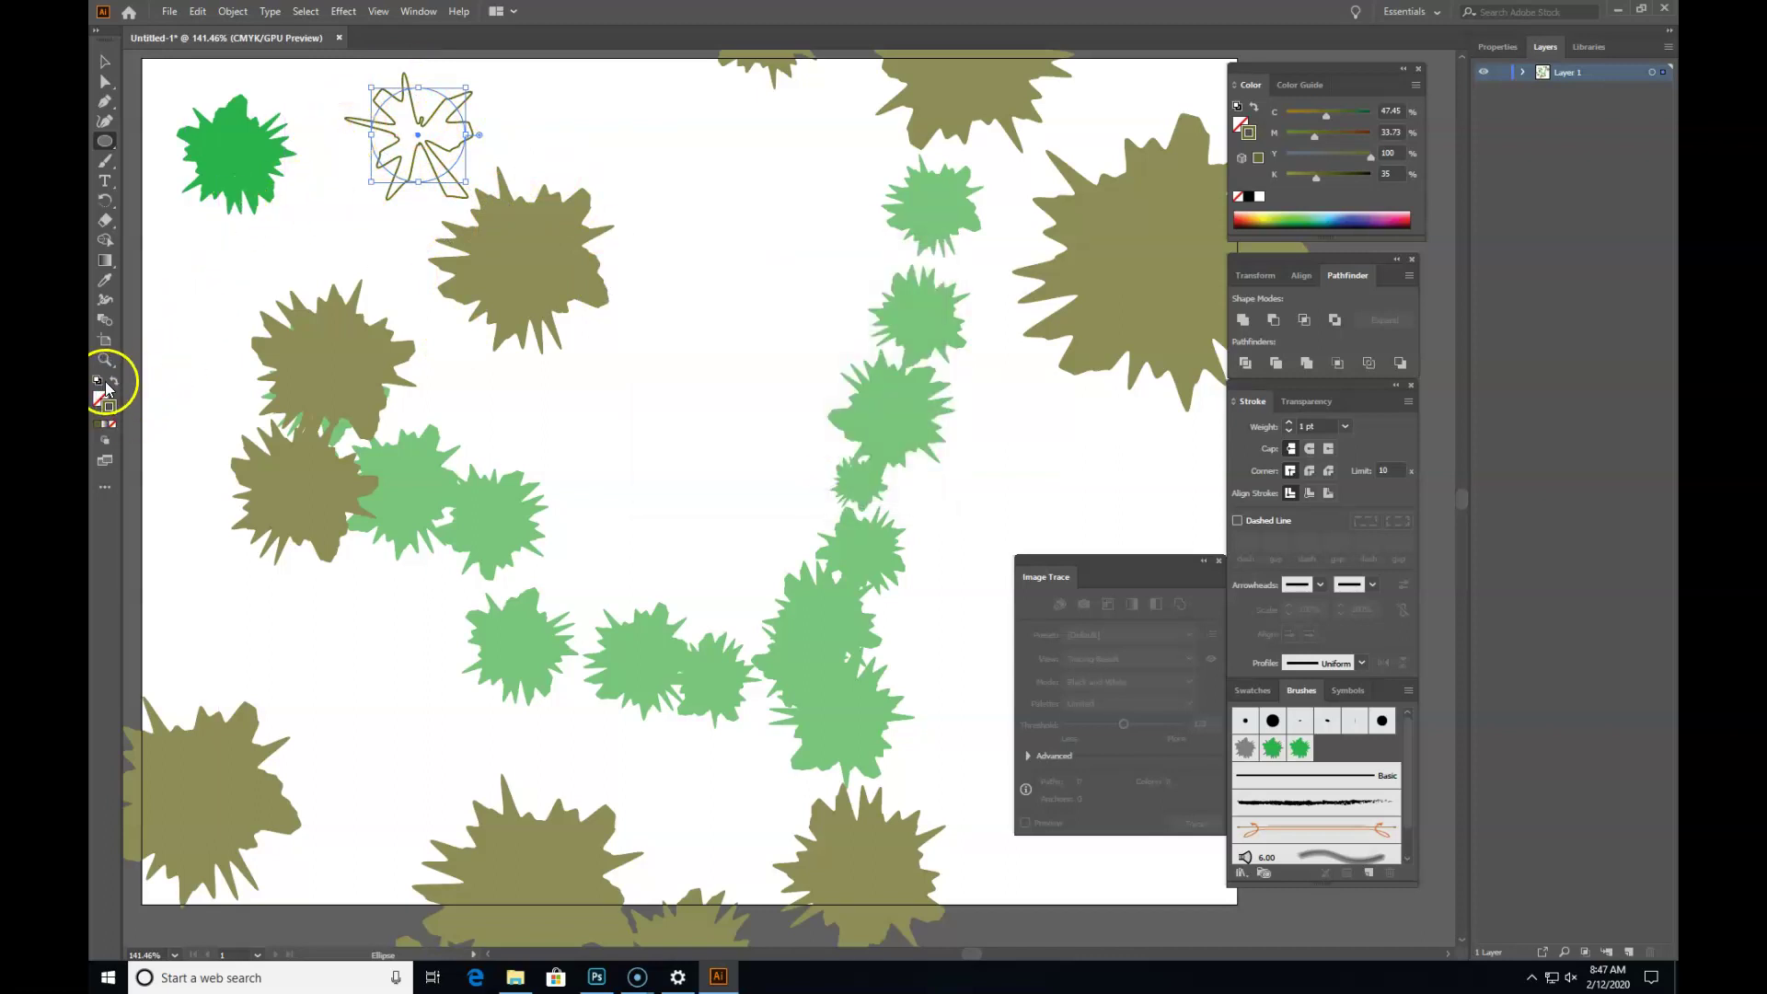
Step: Swap the roughened shape's fill and stroke so it has an olive fill and no stroke
{"action": "left_click", "coordinate": [113, 382]}
{"action": "left_click", "coordinate": [105, 61]}
{"action": "left_click", "coordinate": [187, 260]}
{"action": "left_click", "coordinate": [402, 135]}
Step: Make a scatter brush from the olive roughened shape, with Random size, spacing, scatter and rotation, rotating from -180° to 180°
{"action": "mouse_move", "coordinate": [399, 127]}
{"action": "left_mouse_down"}
{"action": "mouse_move", "coordinate": [889, 582]}
{"action": "mouse_move", "coordinate": [1316, 757]}
{"action": "left_mouse_up"}
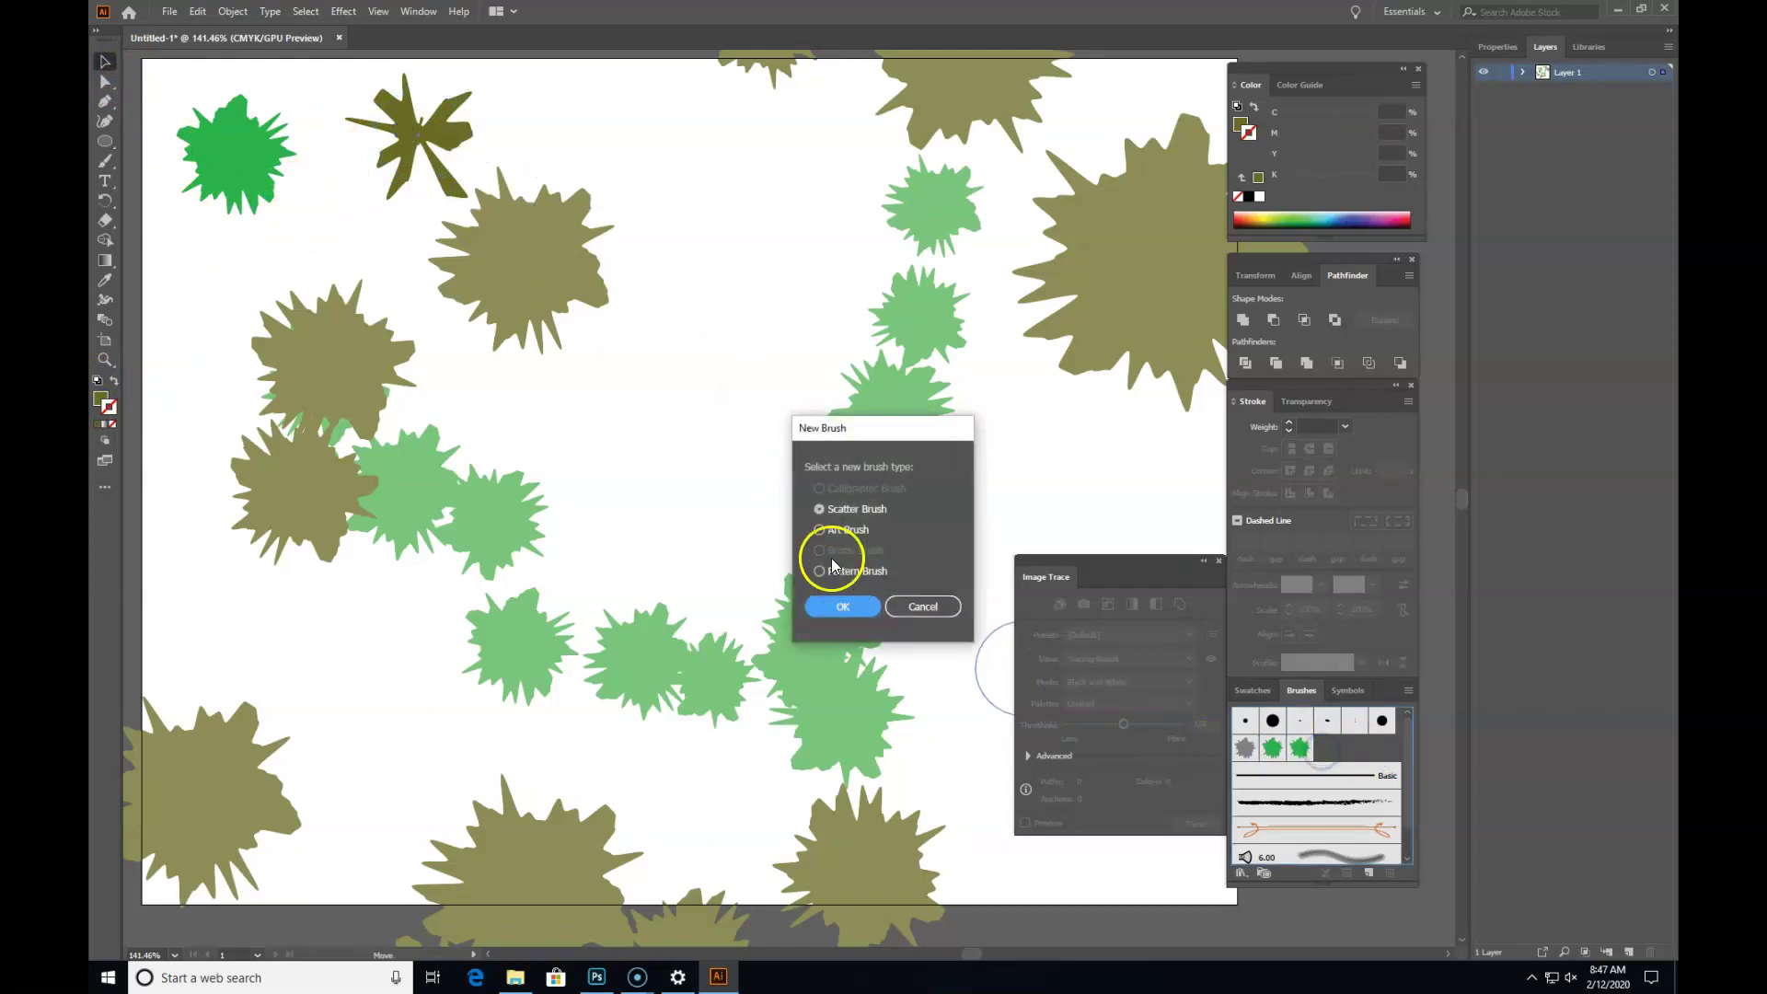
{"action": "left_click", "coordinate": [845, 606]}
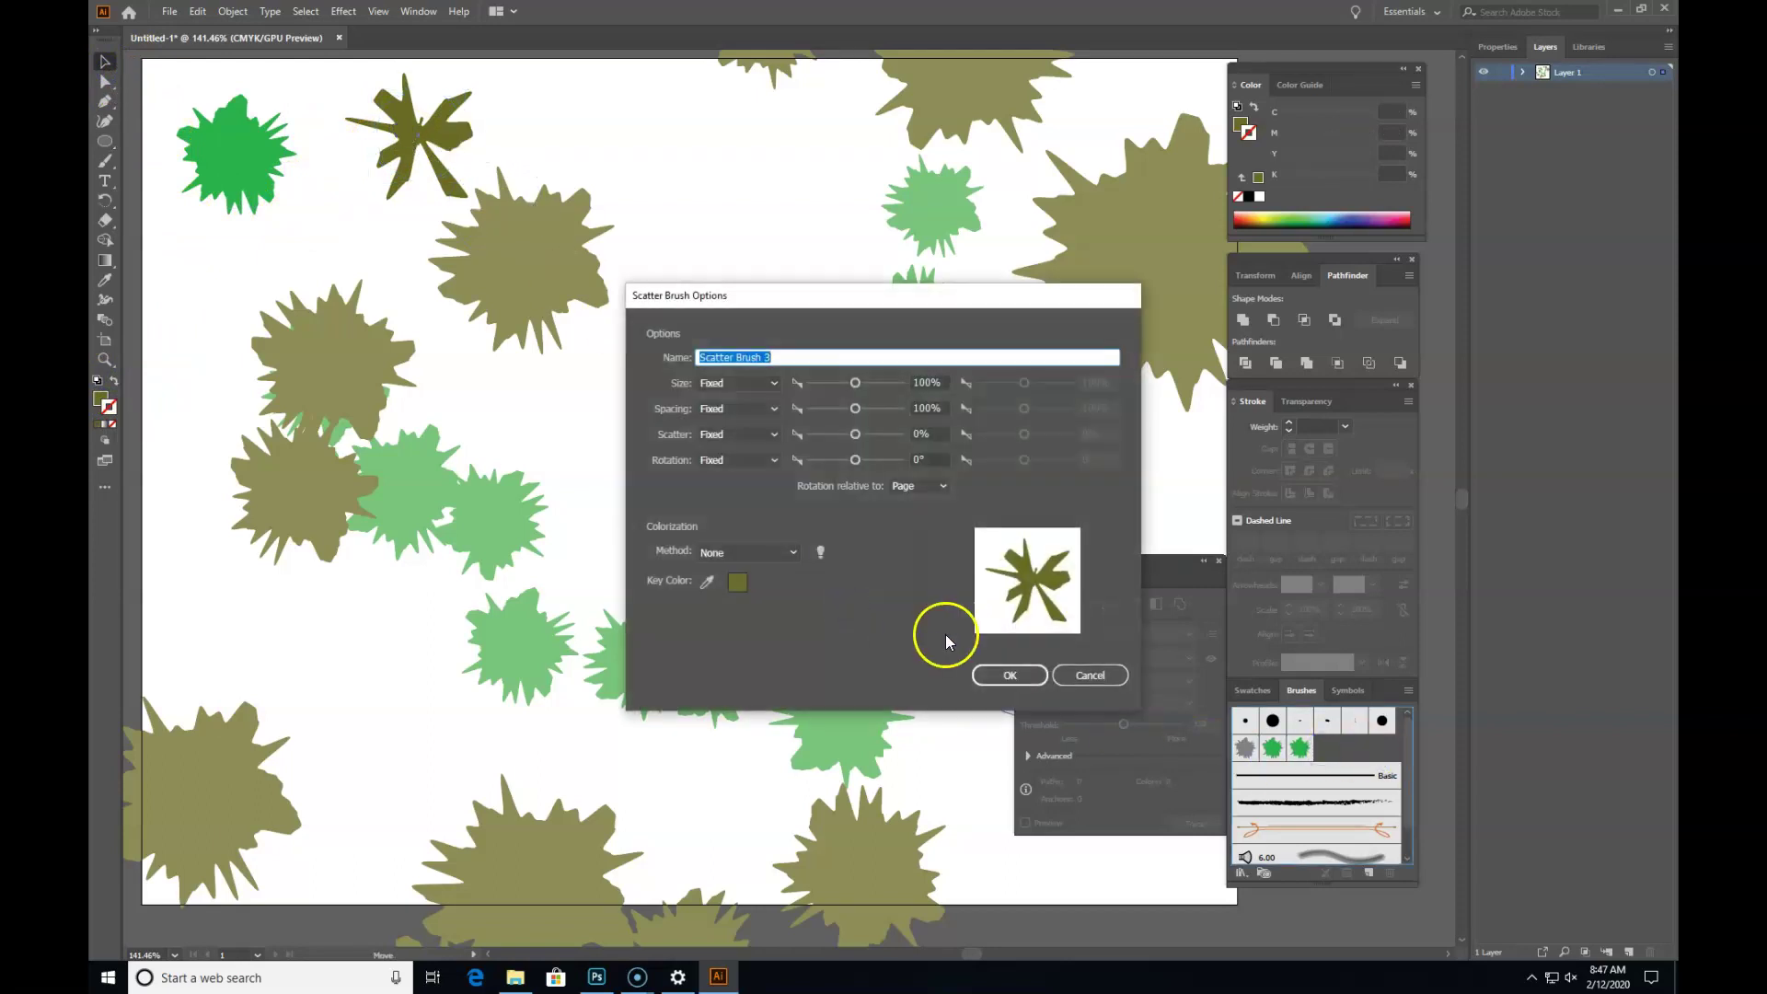
{"action": "left_click", "coordinate": [736, 383]}
{"action": "left_click", "coordinate": [731, 419]}
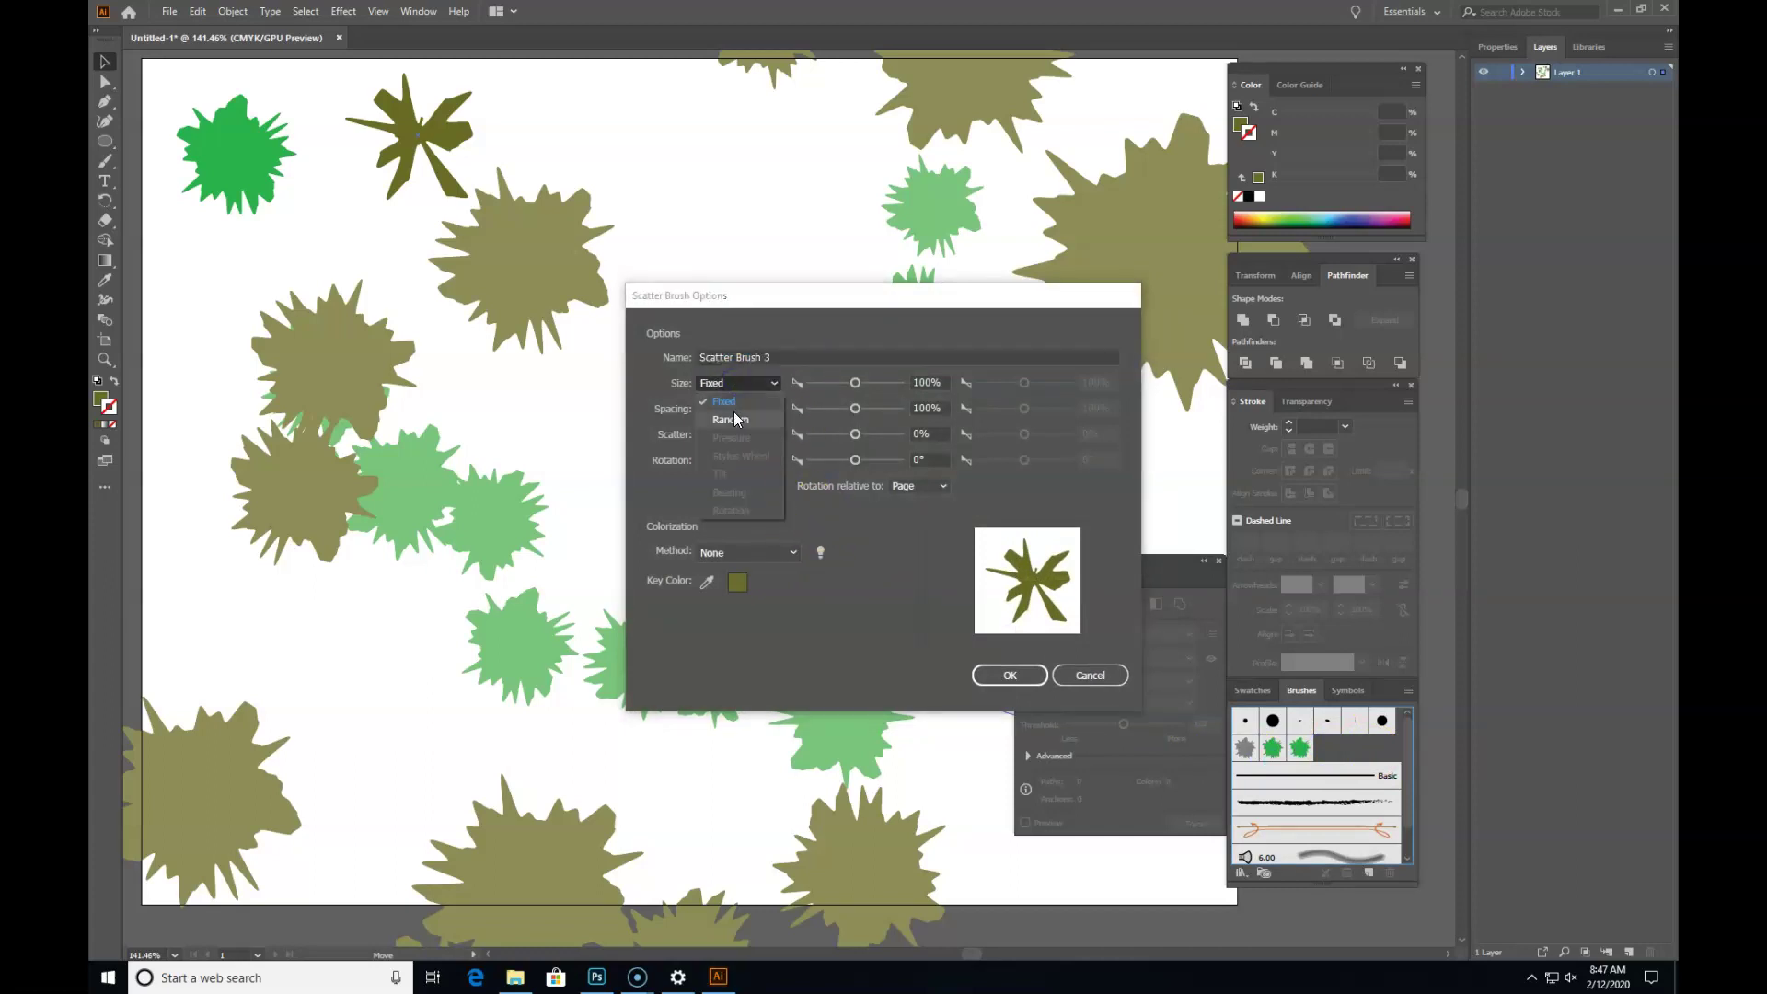
{"action": "left_click", "coordinate": [737, 408]}
{"action": "left_click", "coordinate": [731, 444]}
{"action": "left_click", "coordinate": [736, 434]}
{"action": "left_click", "coordinate": [740, 467]}
{"action": "left_click", "coordinate": [751, 490]}
{"action": "left_click", "coordinate": [1101, 460]}
Step: Set the brush's size to 92–200%, spacing to 98–150% and scatter to -37–37%, choose Tints and Shades colorization, and accept
{"action": "left_click", "coordinate": [855, 435]}
{"action": "left_click_drag", "start_coordinate": [856, 440], "coordinate": [854, 434]}
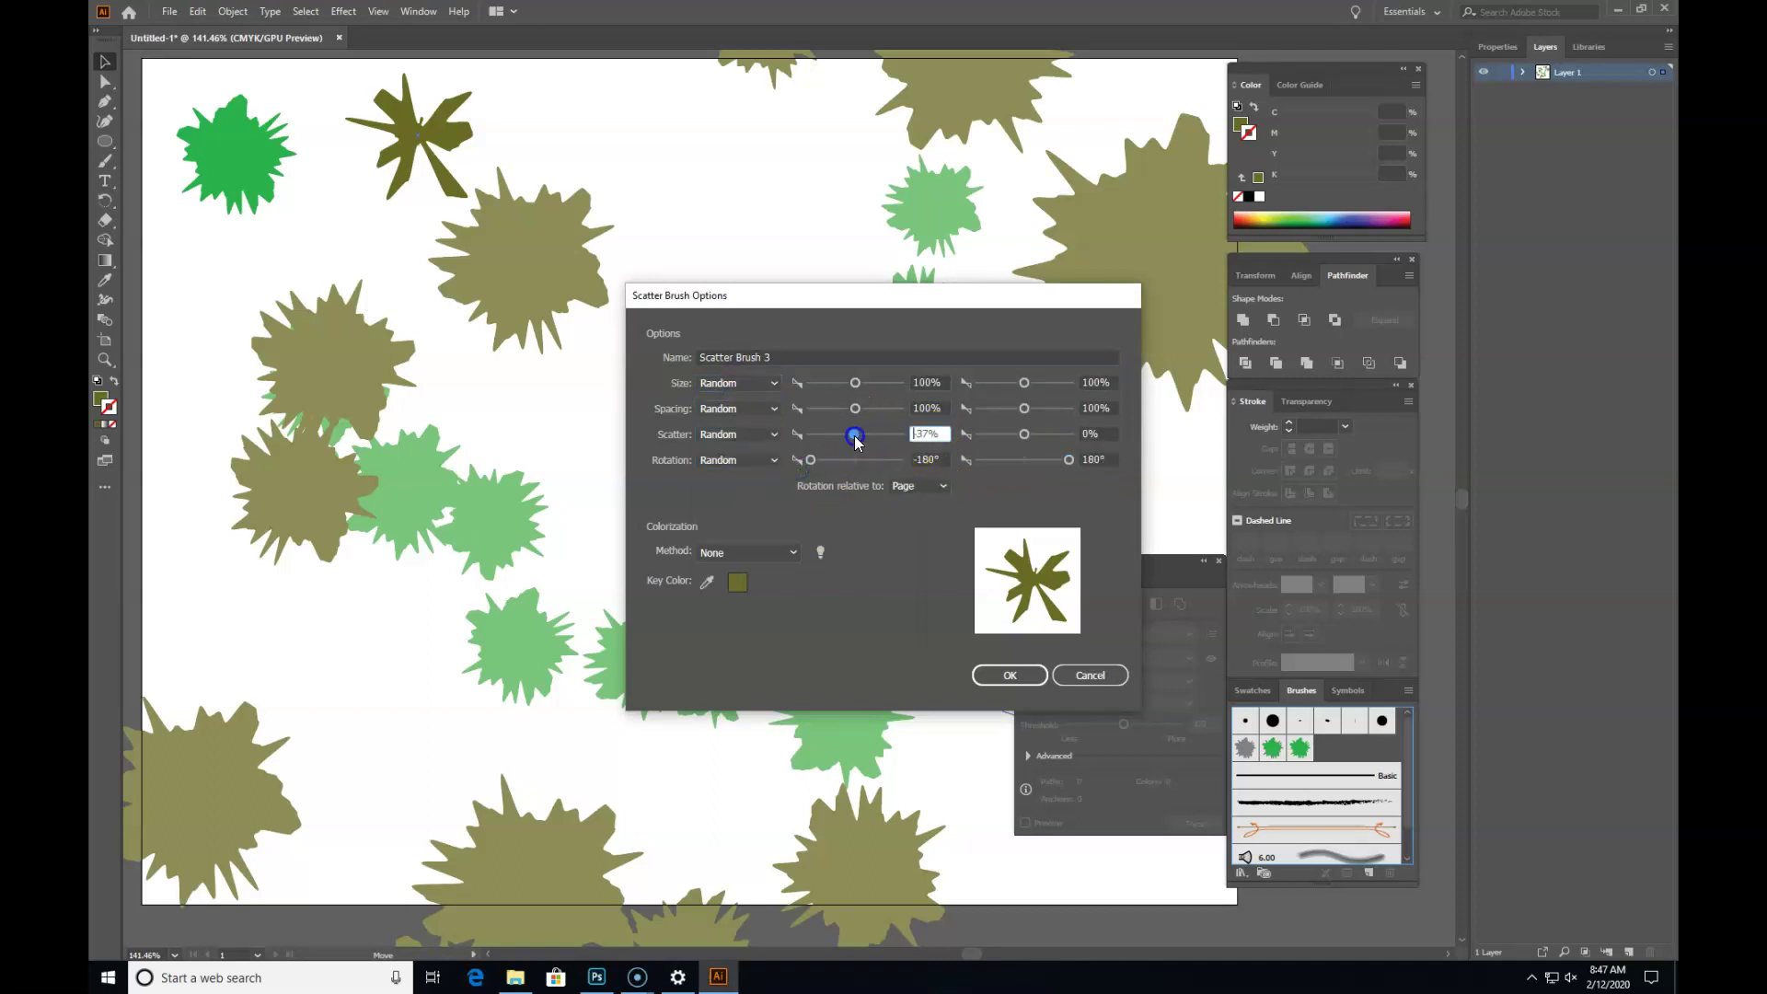
{"action": "left_click_drag", "start_coordinate": [1025, 437], "coordinate": [1027, 435]}
{"action": "left_click", "coordinate": [1022, 408]}
{"action": "left_click_drag", "start_coordinate": [855, 408], "coordinate": [851, 383]}
{"action": "left_click_drag", "start_coordinate": [1022, 383], "coordinate": [1029, 383]}
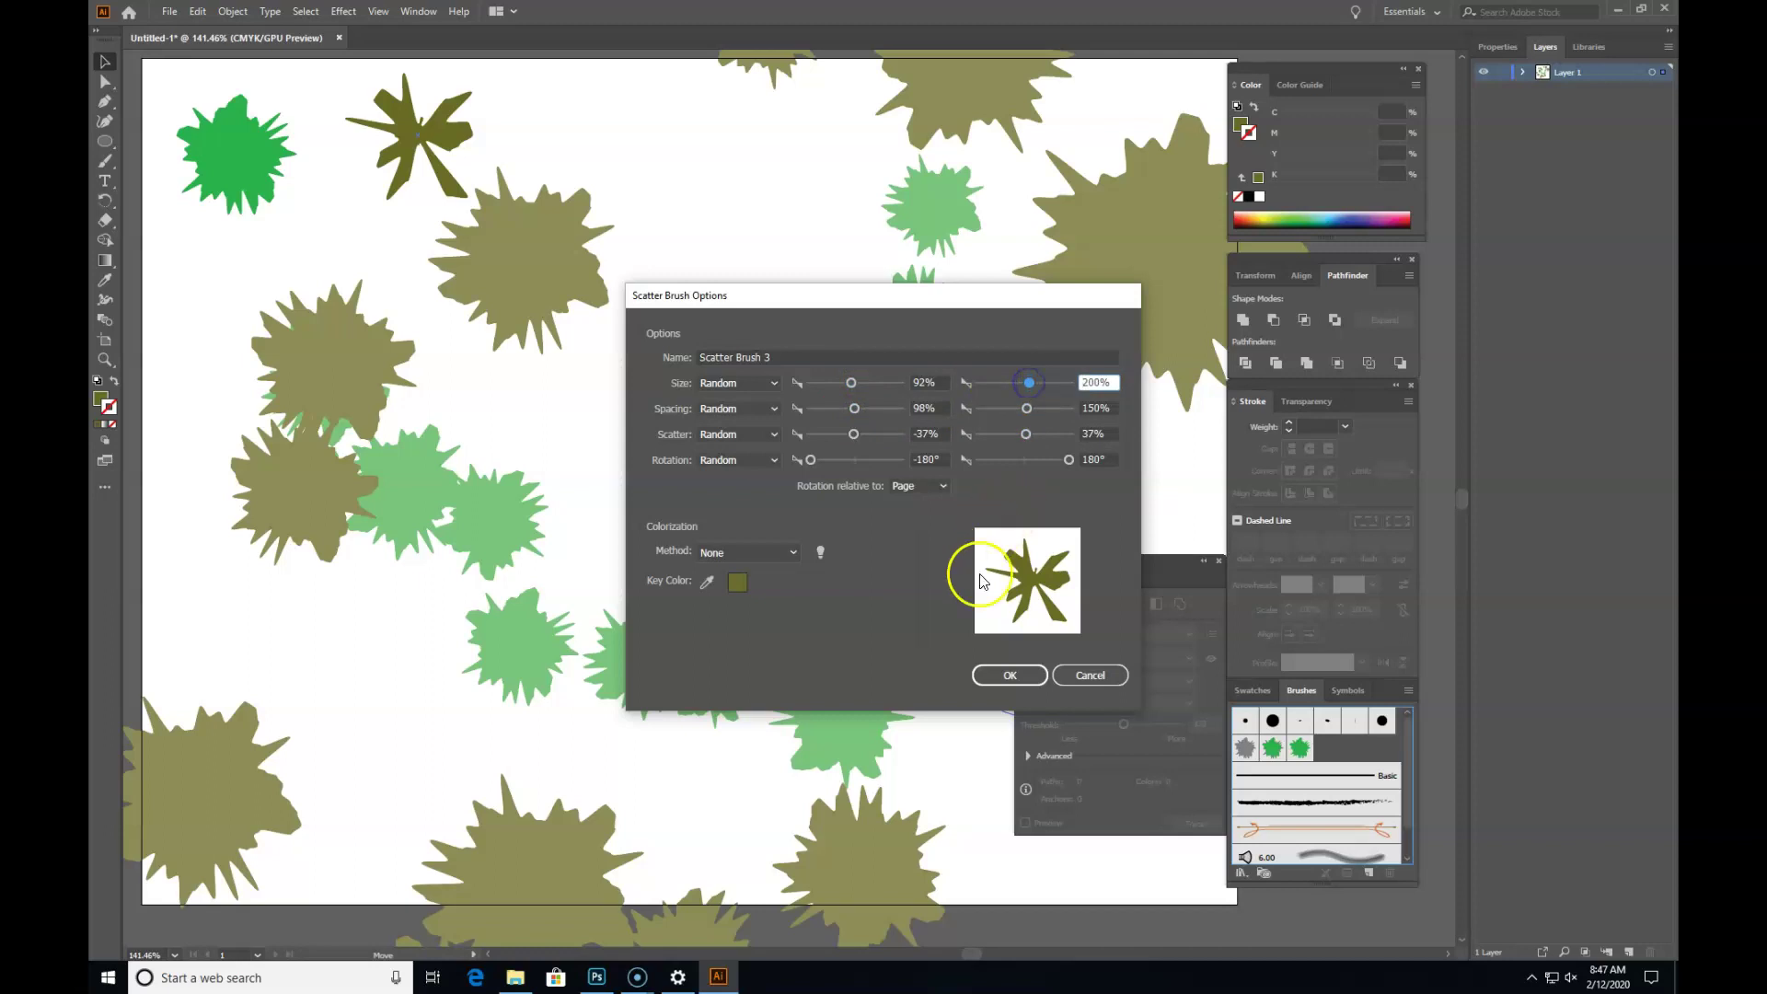
{"action": "left_click", "coordinate": [705, 553]}
{"action": "left_click", "coordinate": [750, 608]}
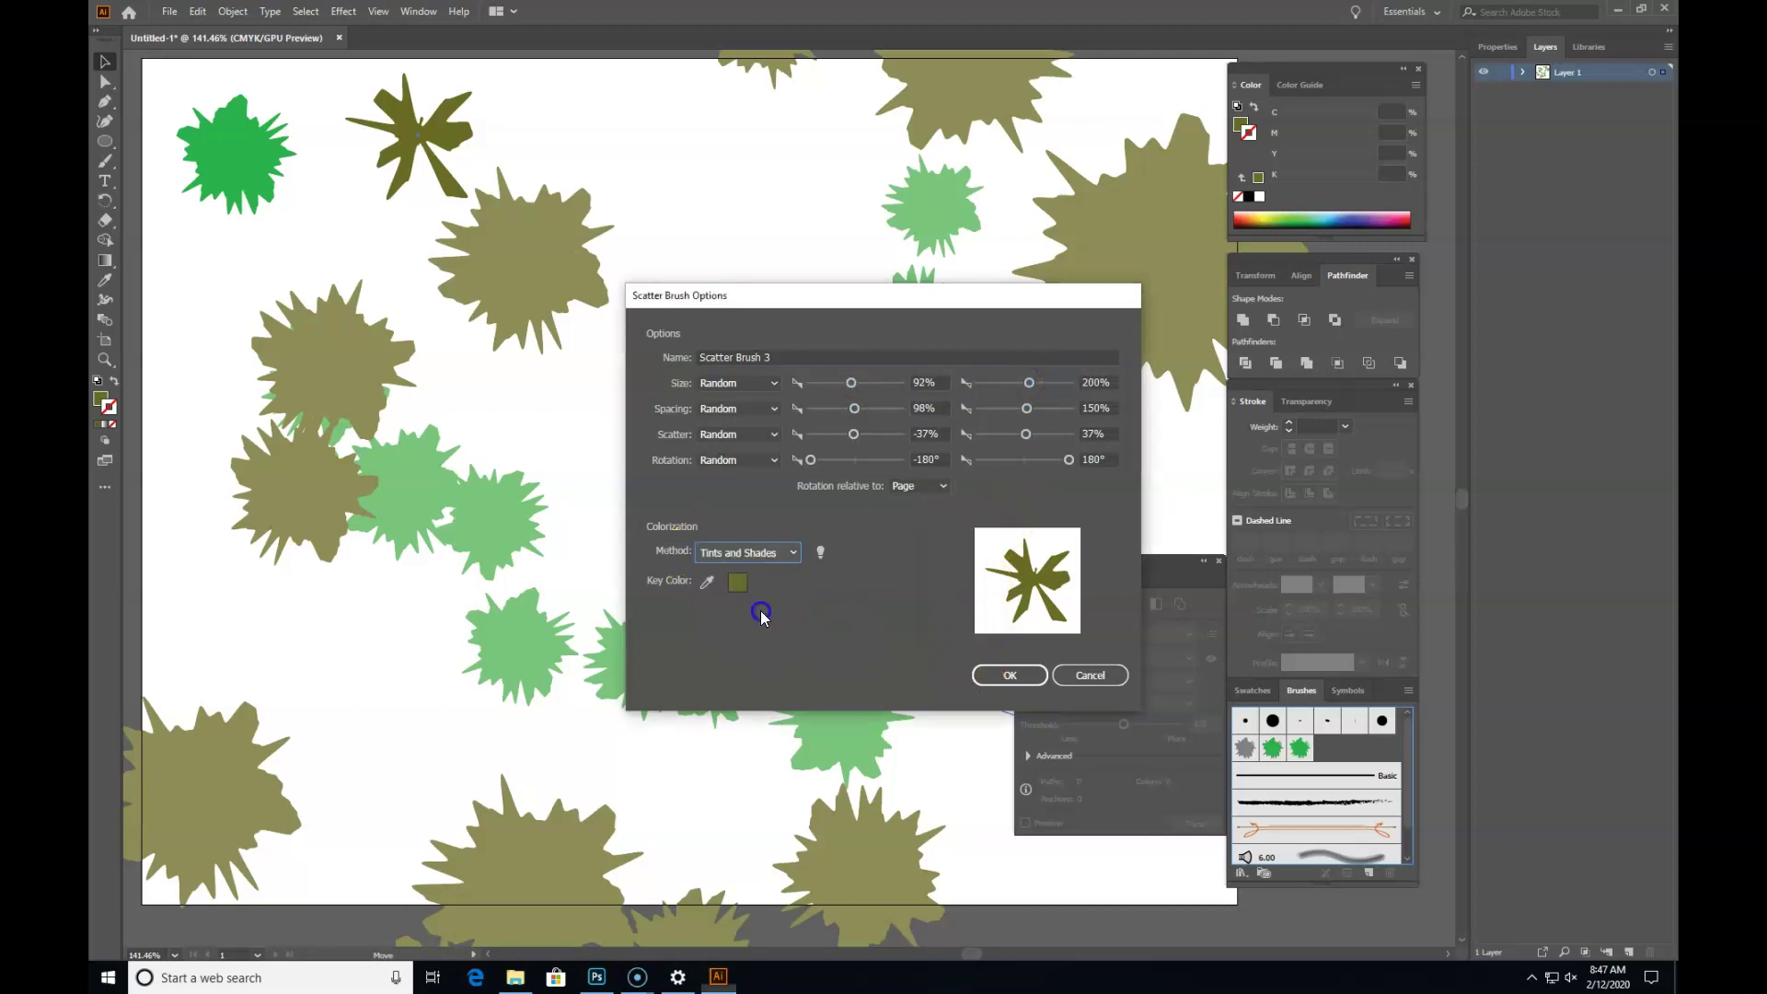
{"action": "left_click", "coordinate": [1017, 676]}
Step: Draw a large open curved path through the tree rows with no fill and an olive stroke, and apply the new scatter brush
{"action": "left_click", "coordinate": [105, 101]}
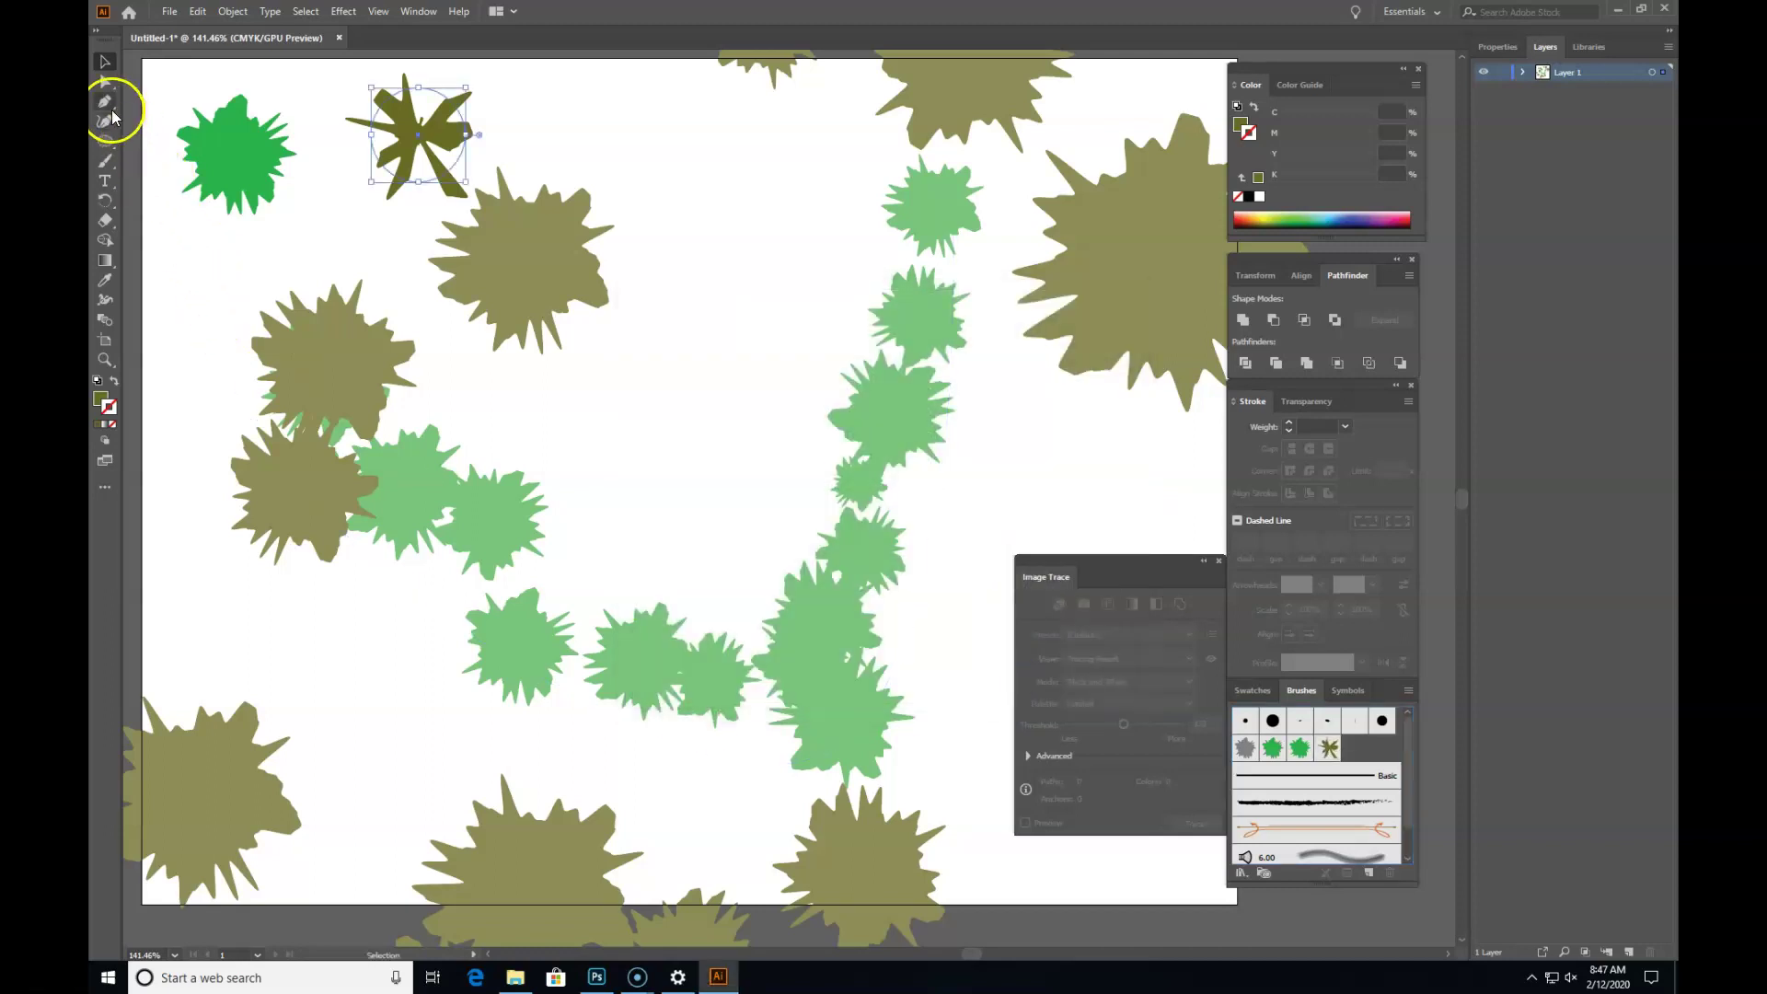
{"action": "left_click", "coordinate": [1096, 429]}
{"action": "left_click_drag", "start_coordinate": [740, 259], "coordinate": [659, 348]}
{"action": "left_click_drag", "start_coordinate": [411, 655], "coordinate": [590, 753]}
{"action": "left_click_drag", "start_coordinate": [925, 728], "coordinate": [140, 214]}
{"action": "left_click", "coordinate": [104, 61]}
{"action": "left_click", "coordinate": [115, 381]}
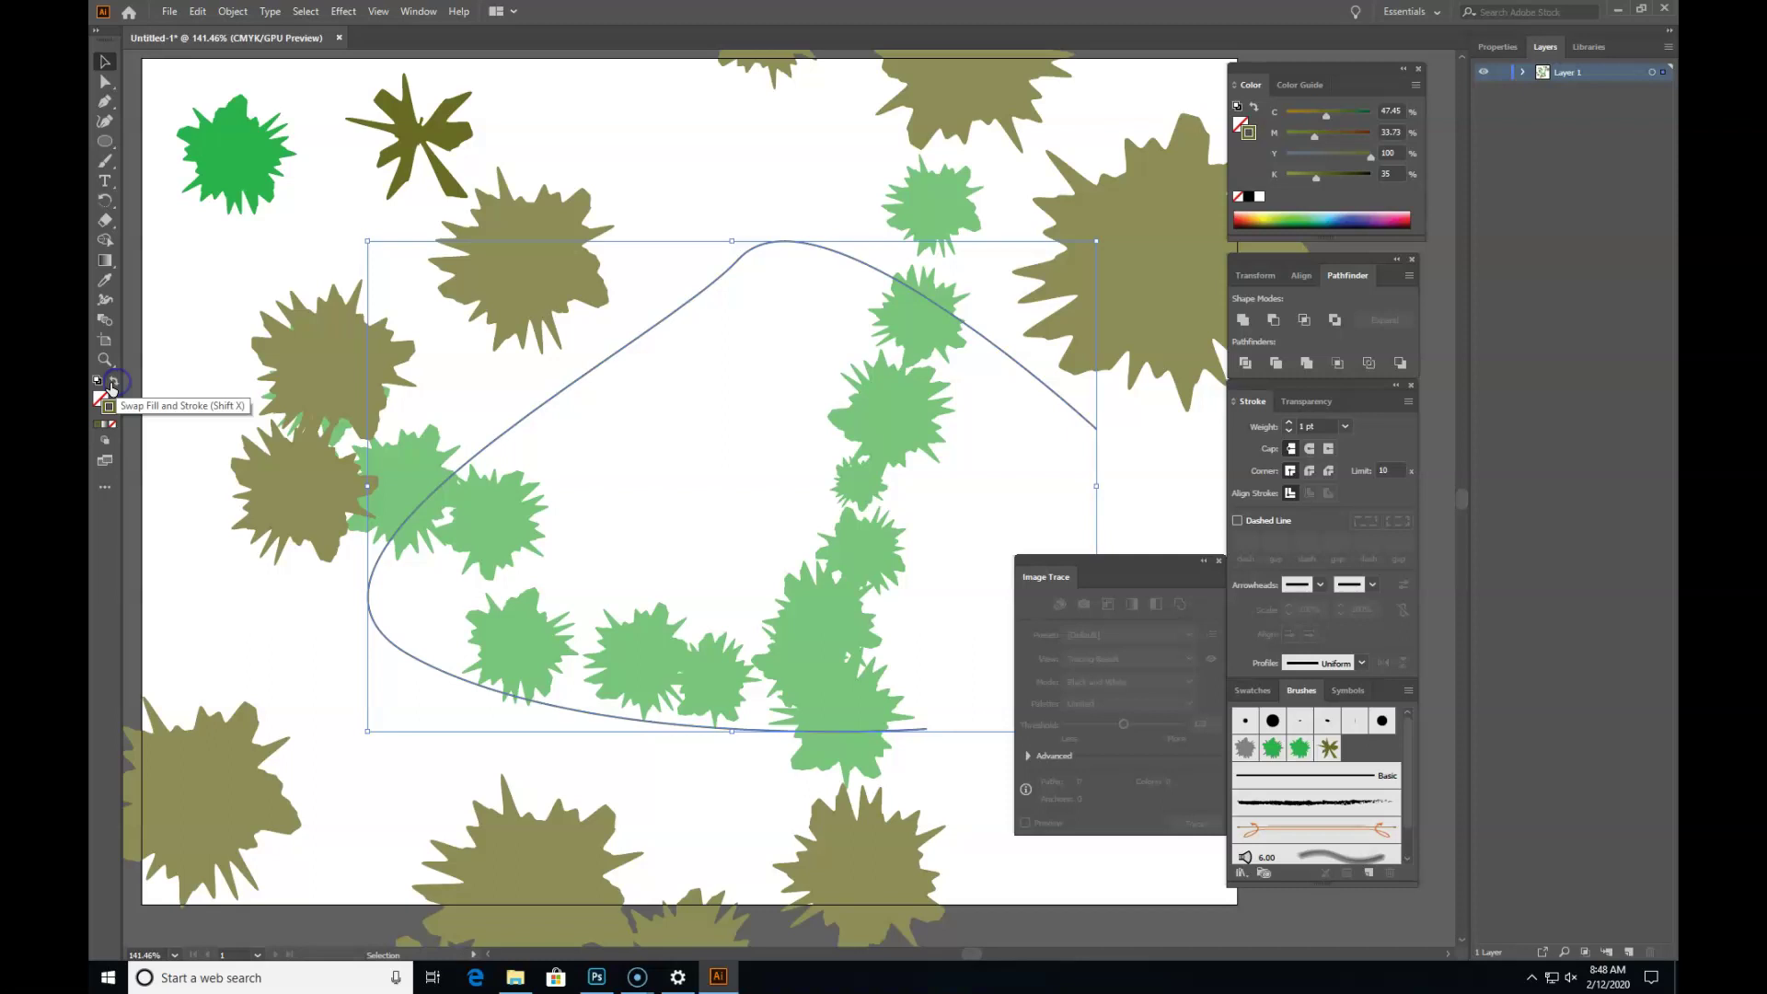
{"action": "left_click", "coordinate": [1329, 748]}
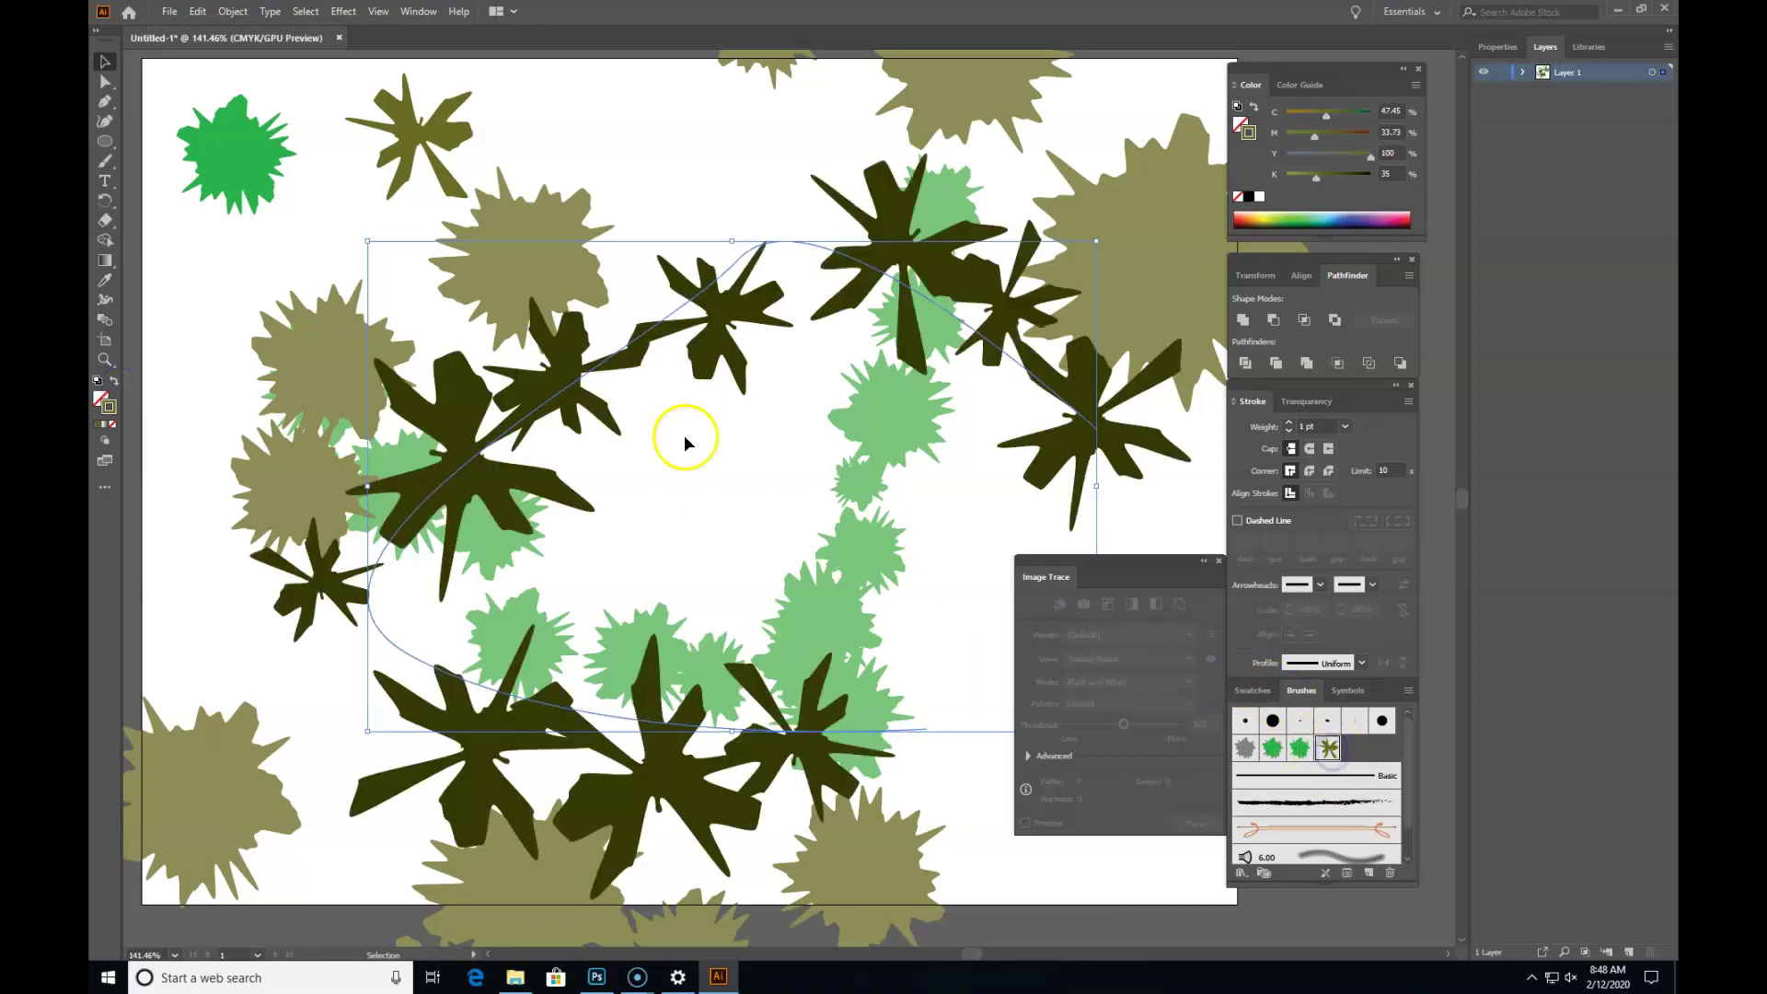
Step: Reapply the olive scatter brush to the curved path and set its stroke weight to 0.5 pt
{"action": "left_click", "coordinate": [105, 61]}
{"action": "key", "text": "z"}
{"action": "left_click", "coordinate": [868, 544], "text": "alt"}
{"action": "key", "text": "v"}
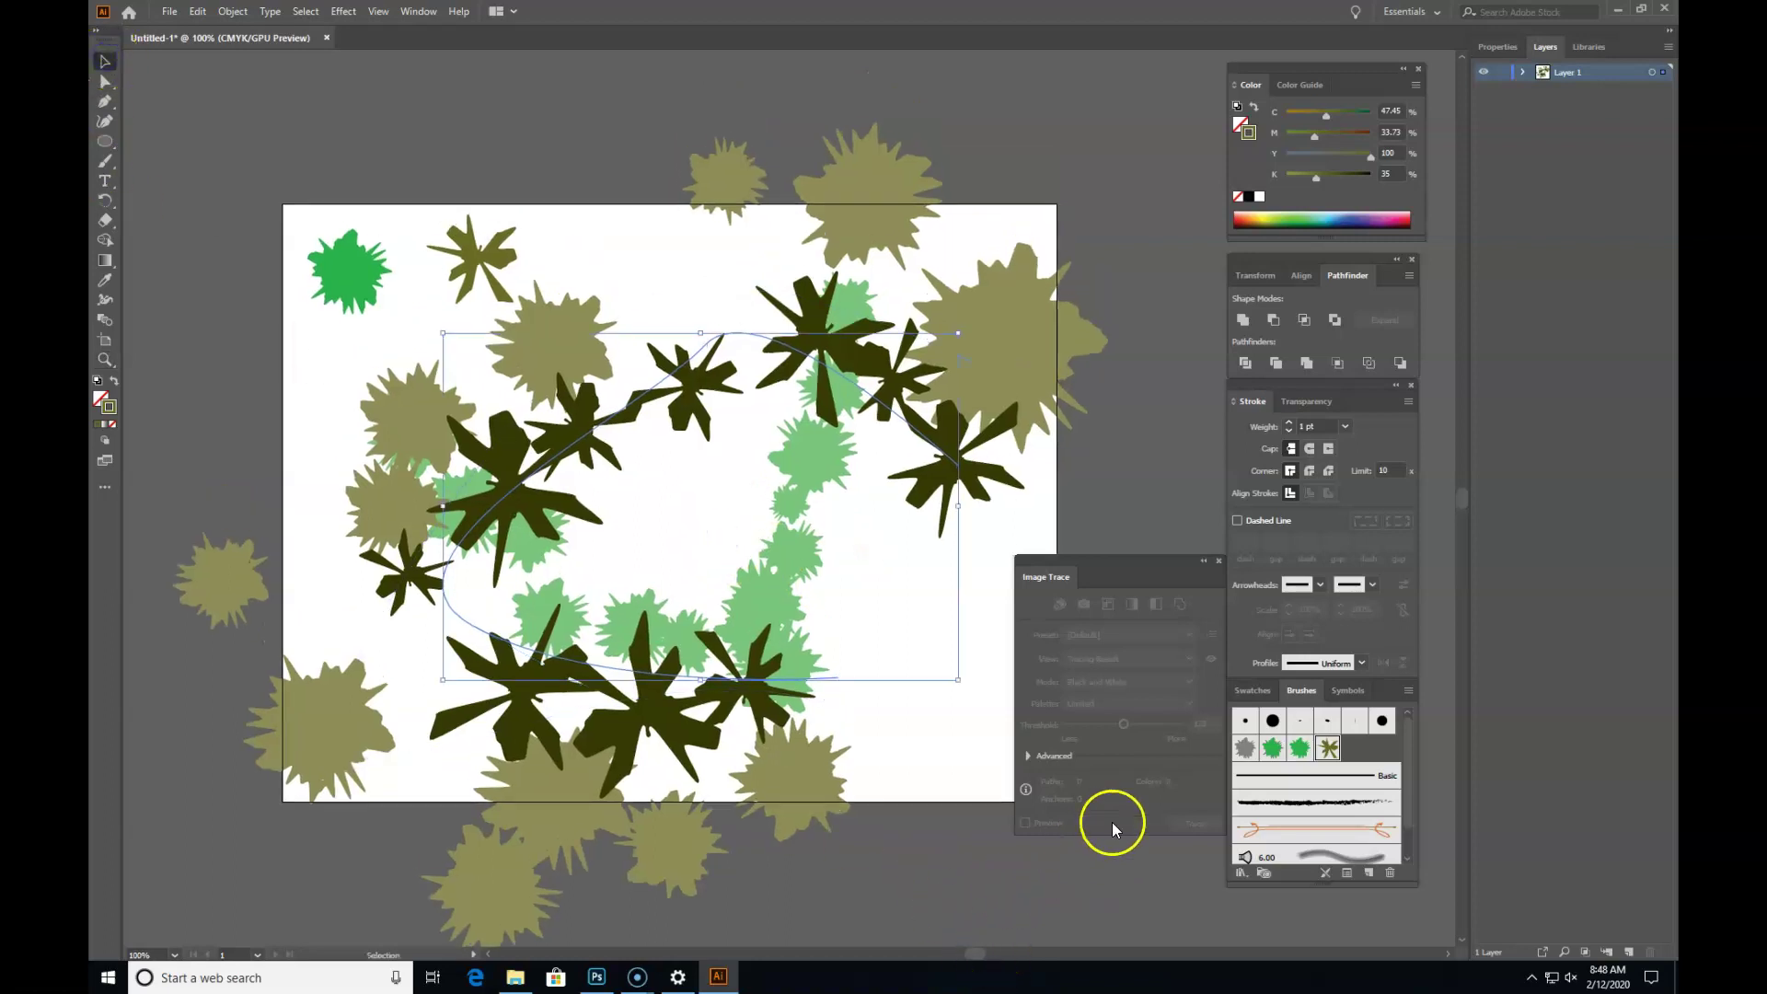
{"action": "left_click", "coordinate": [1328, 749]}
{"action": "left_click", "coordinate": [1328, 748]}
{"action": "double_click", "coordinate": [1329, 748]}
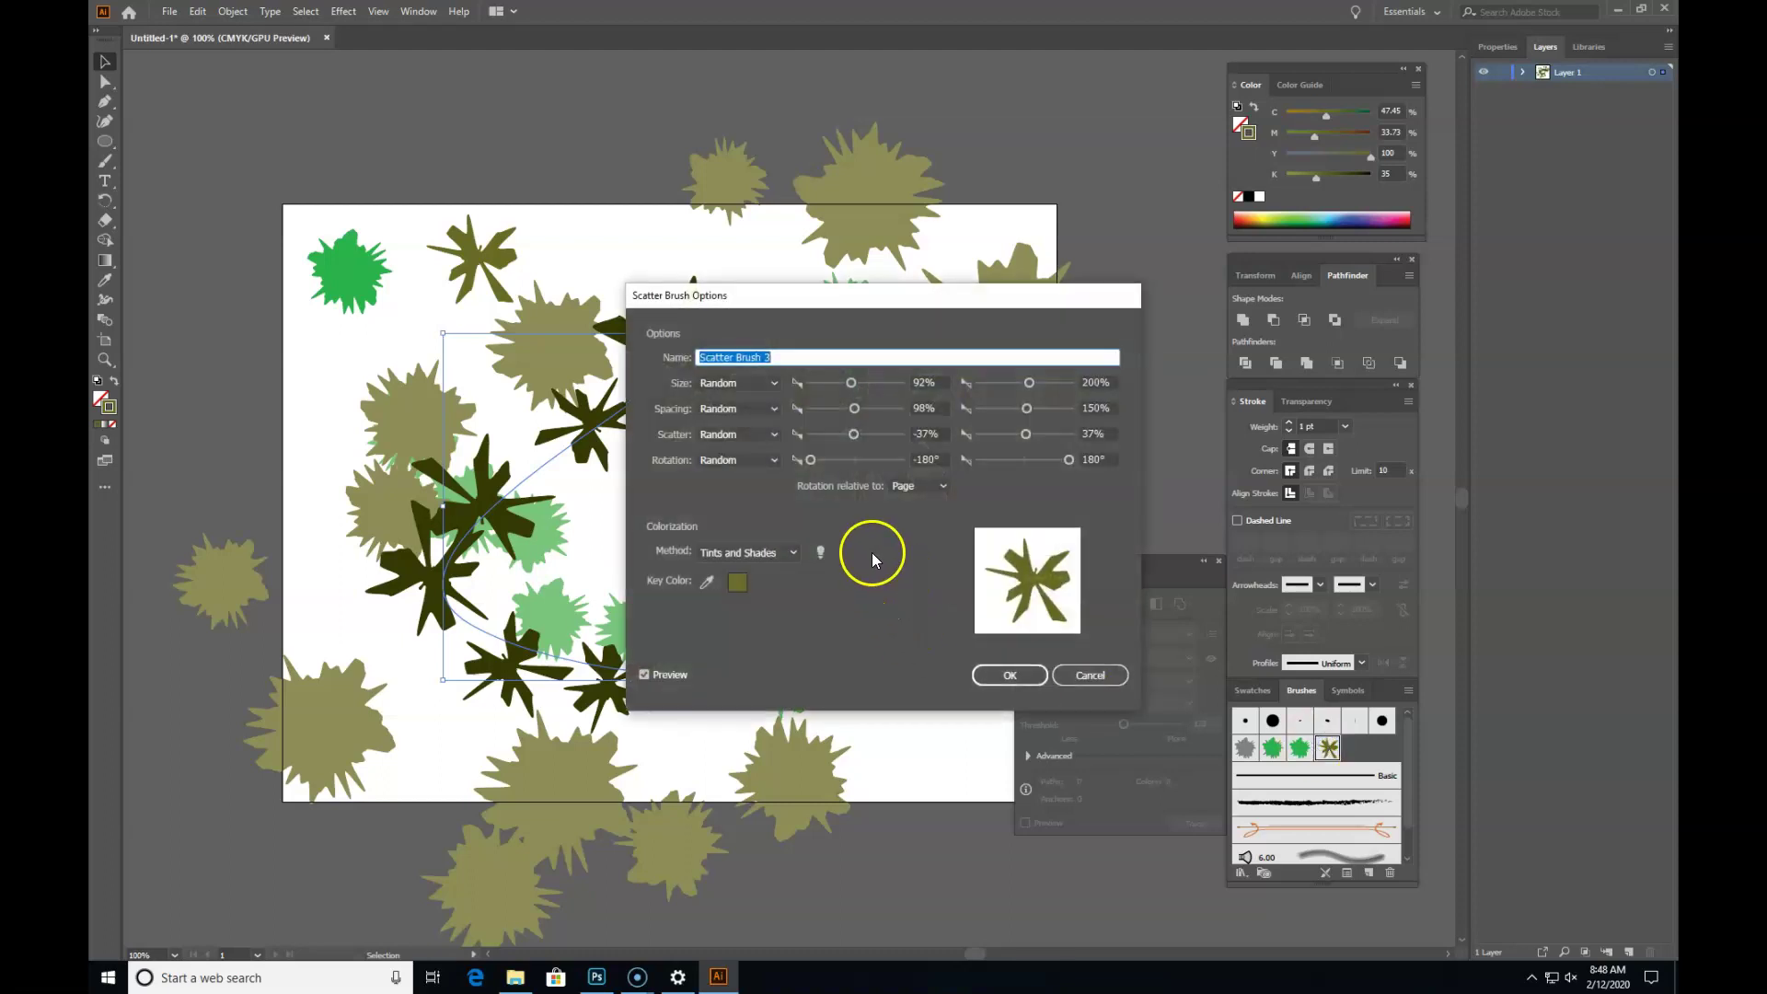
{"action": "left_click", "coordinate": [1090, 674]}
{"action": "left_click", "coordinate": [1345, 426]}
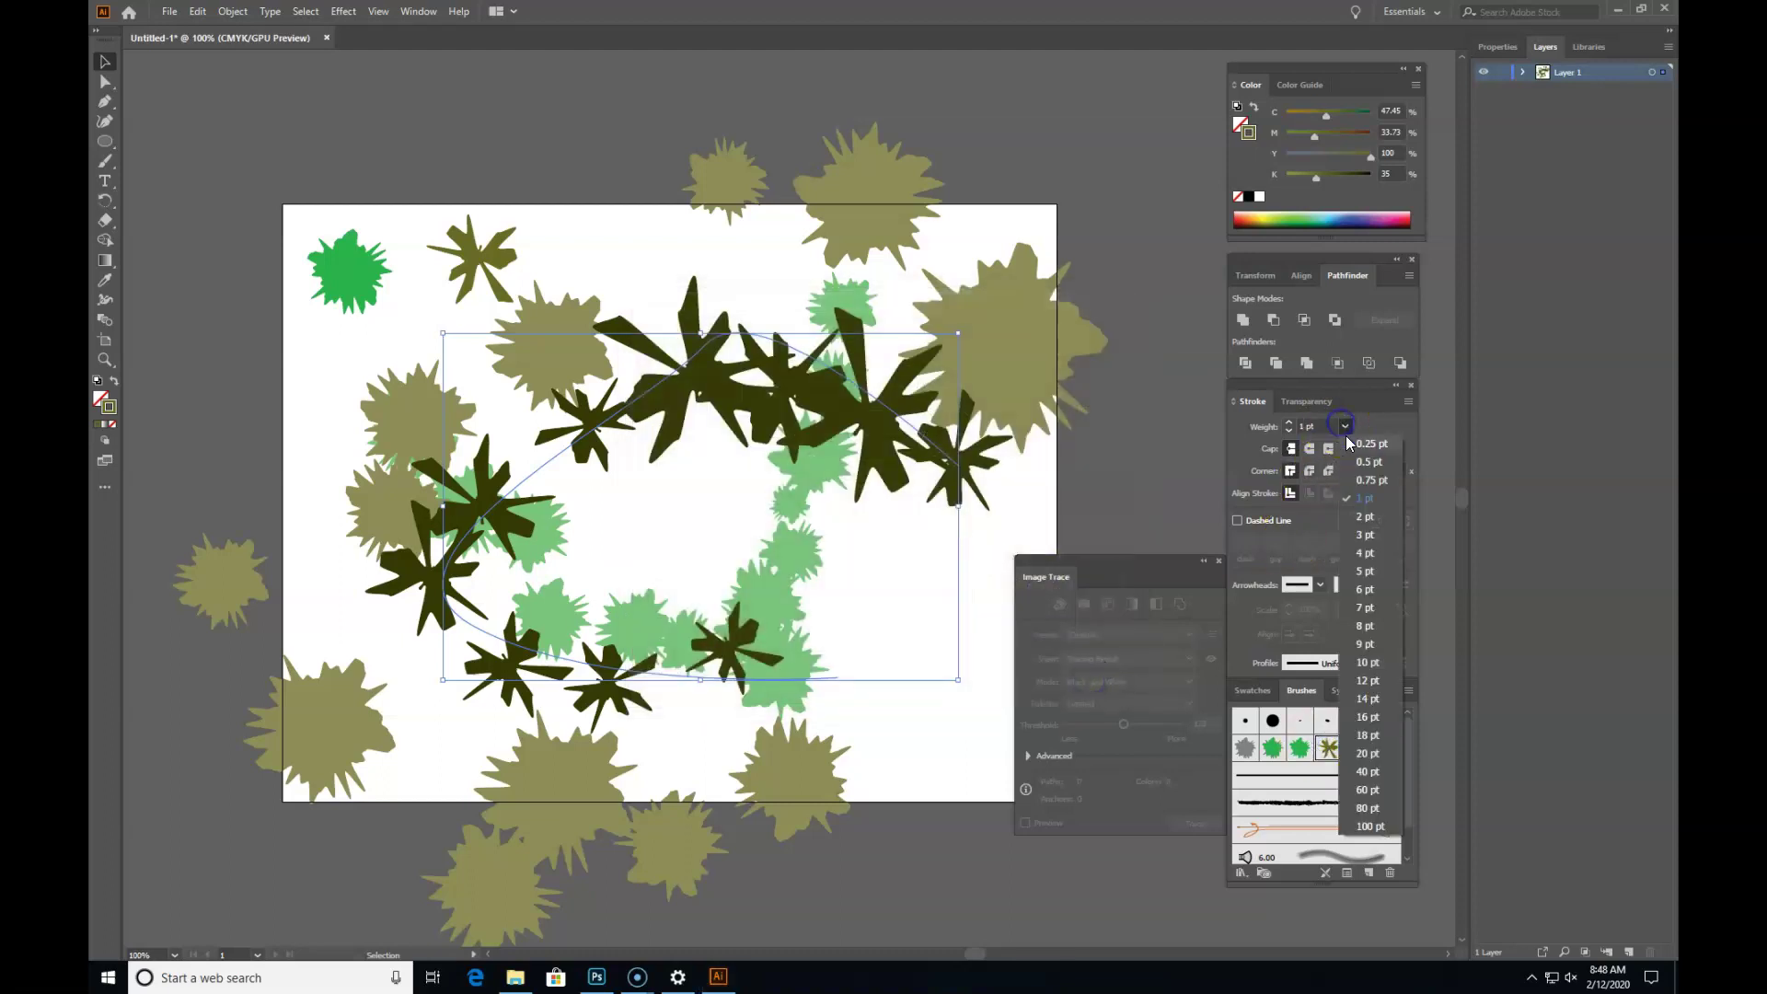
{"action": "left_click", "coordinate": [1368, 462]}
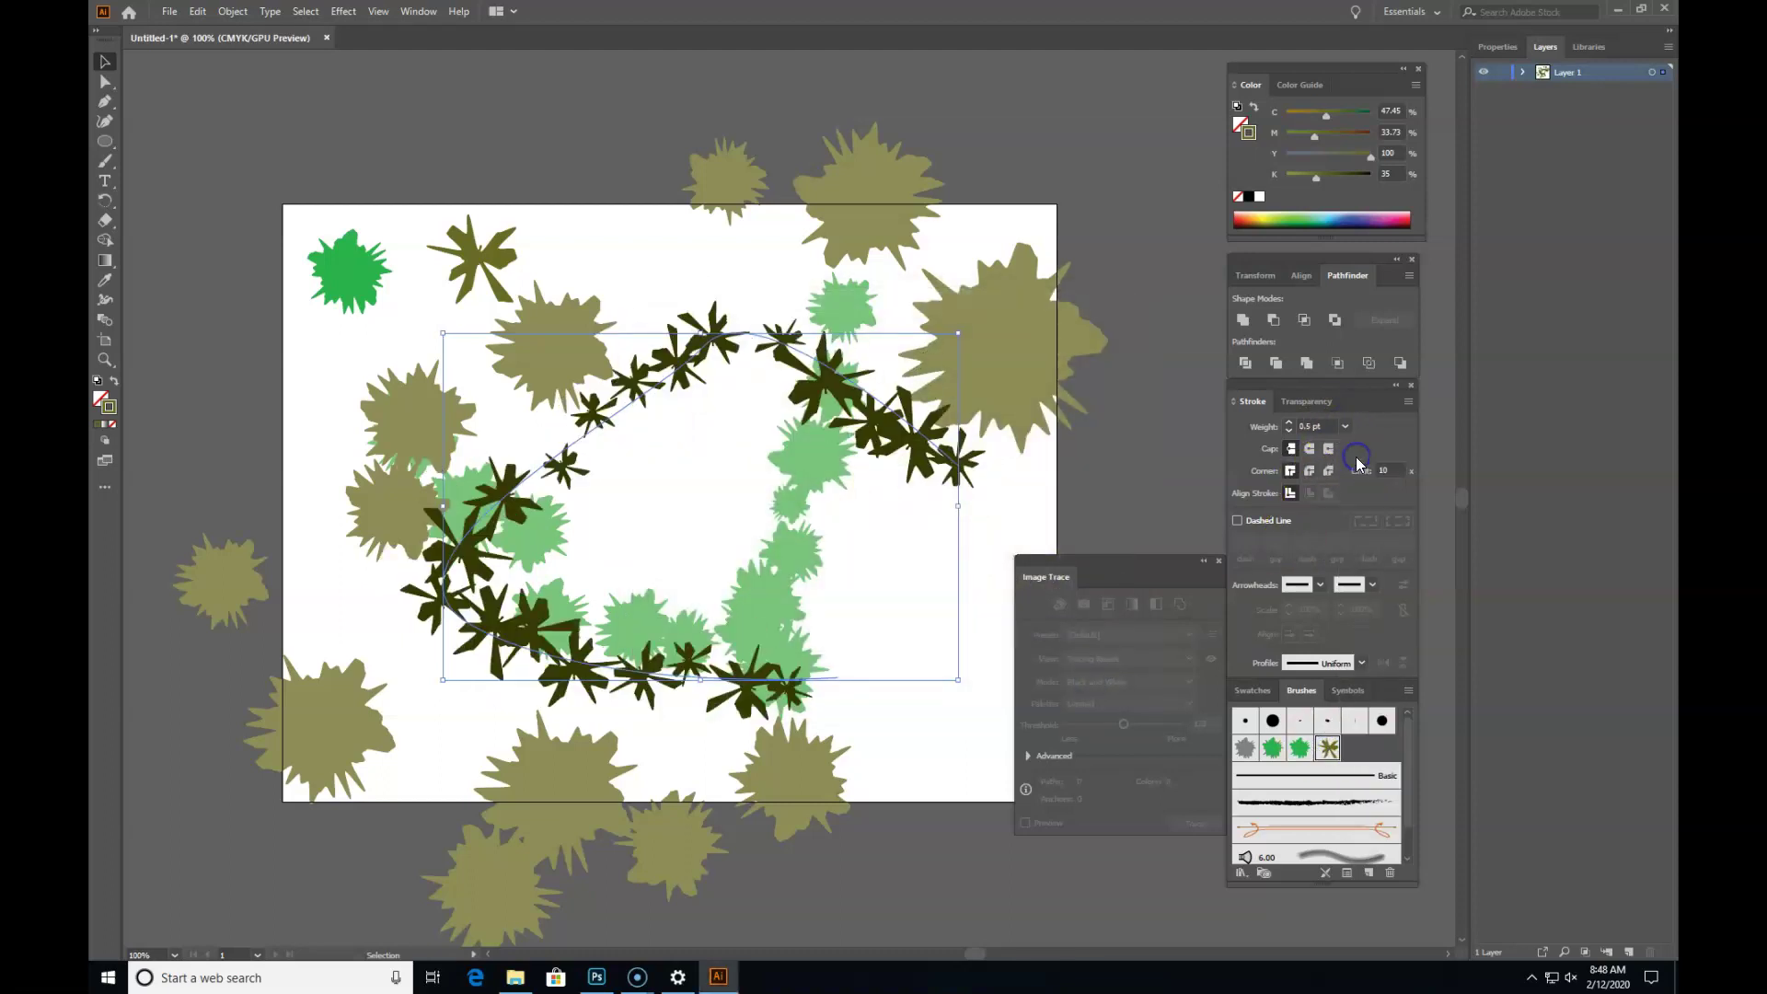
Step: Raise the olive scatter brush's maximum spacing to 367%, accept the change and deselect the path
{"action": "double_click", "coordinate": [1329, 749]}
{"action": "left_click_drag", "start_coordinate": [775, 308], "coordinate": [1011, 157]}
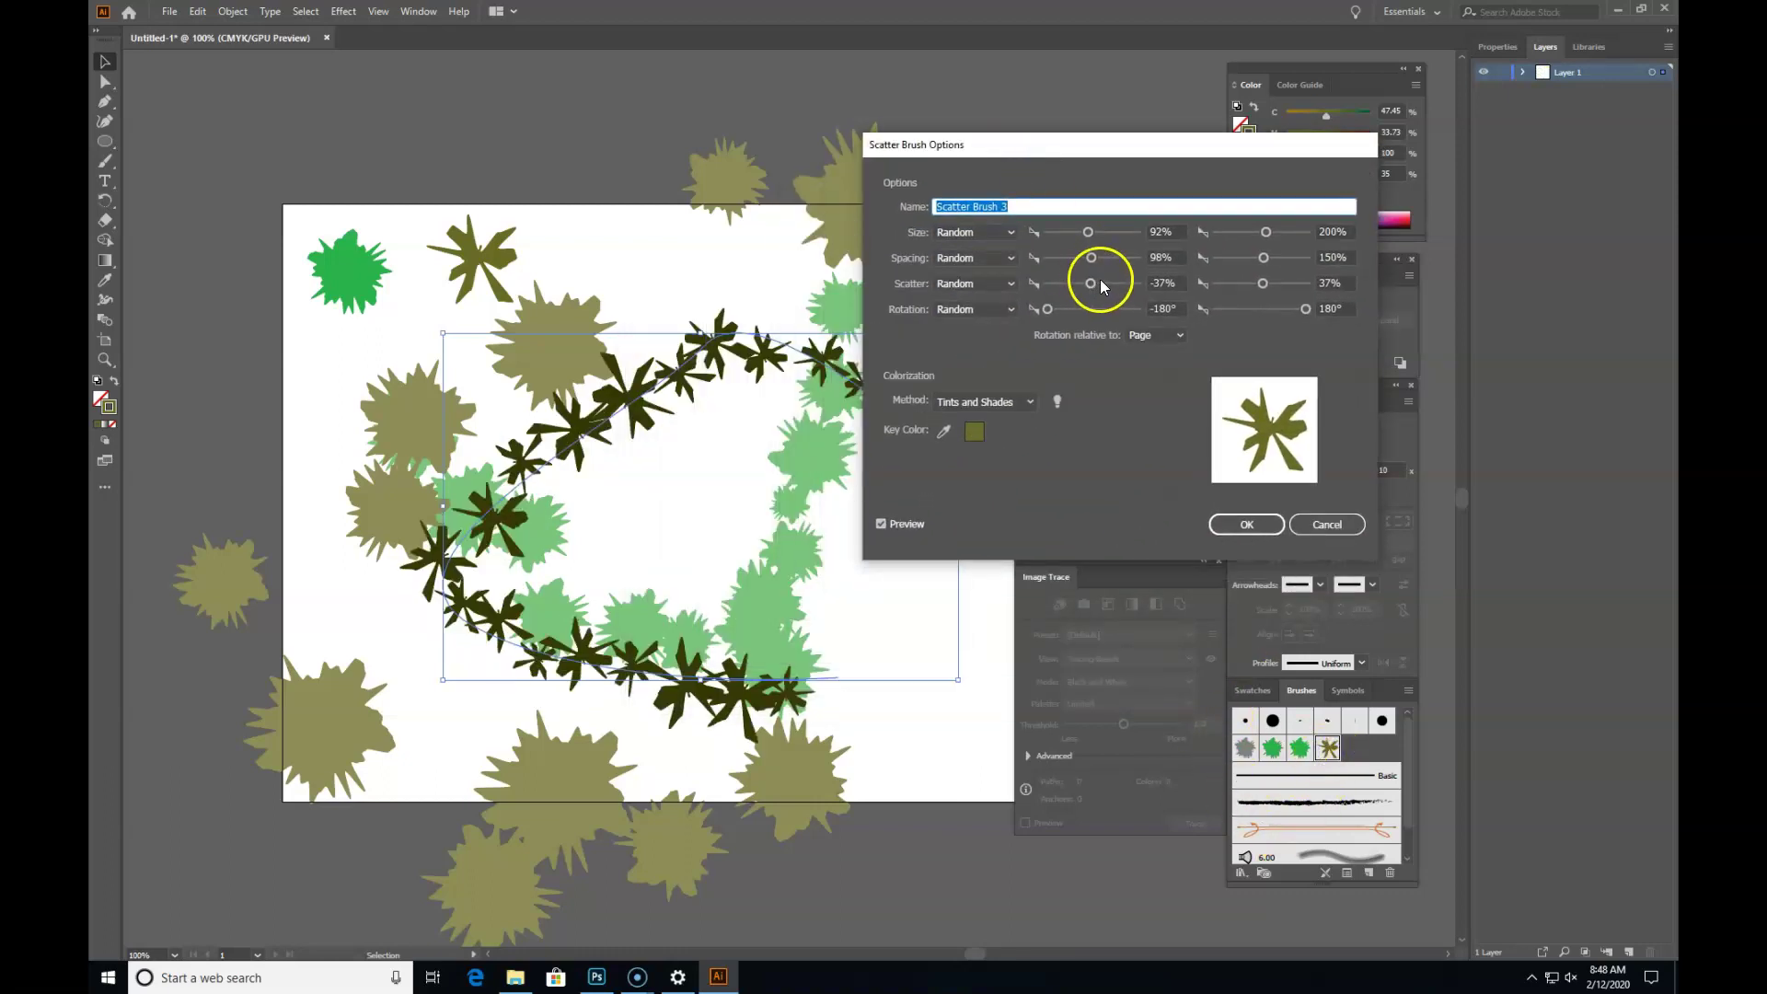
{"action": "left_click_drag", "start_coordinate": [1278, 262], "coordinate": [1275, 262]}
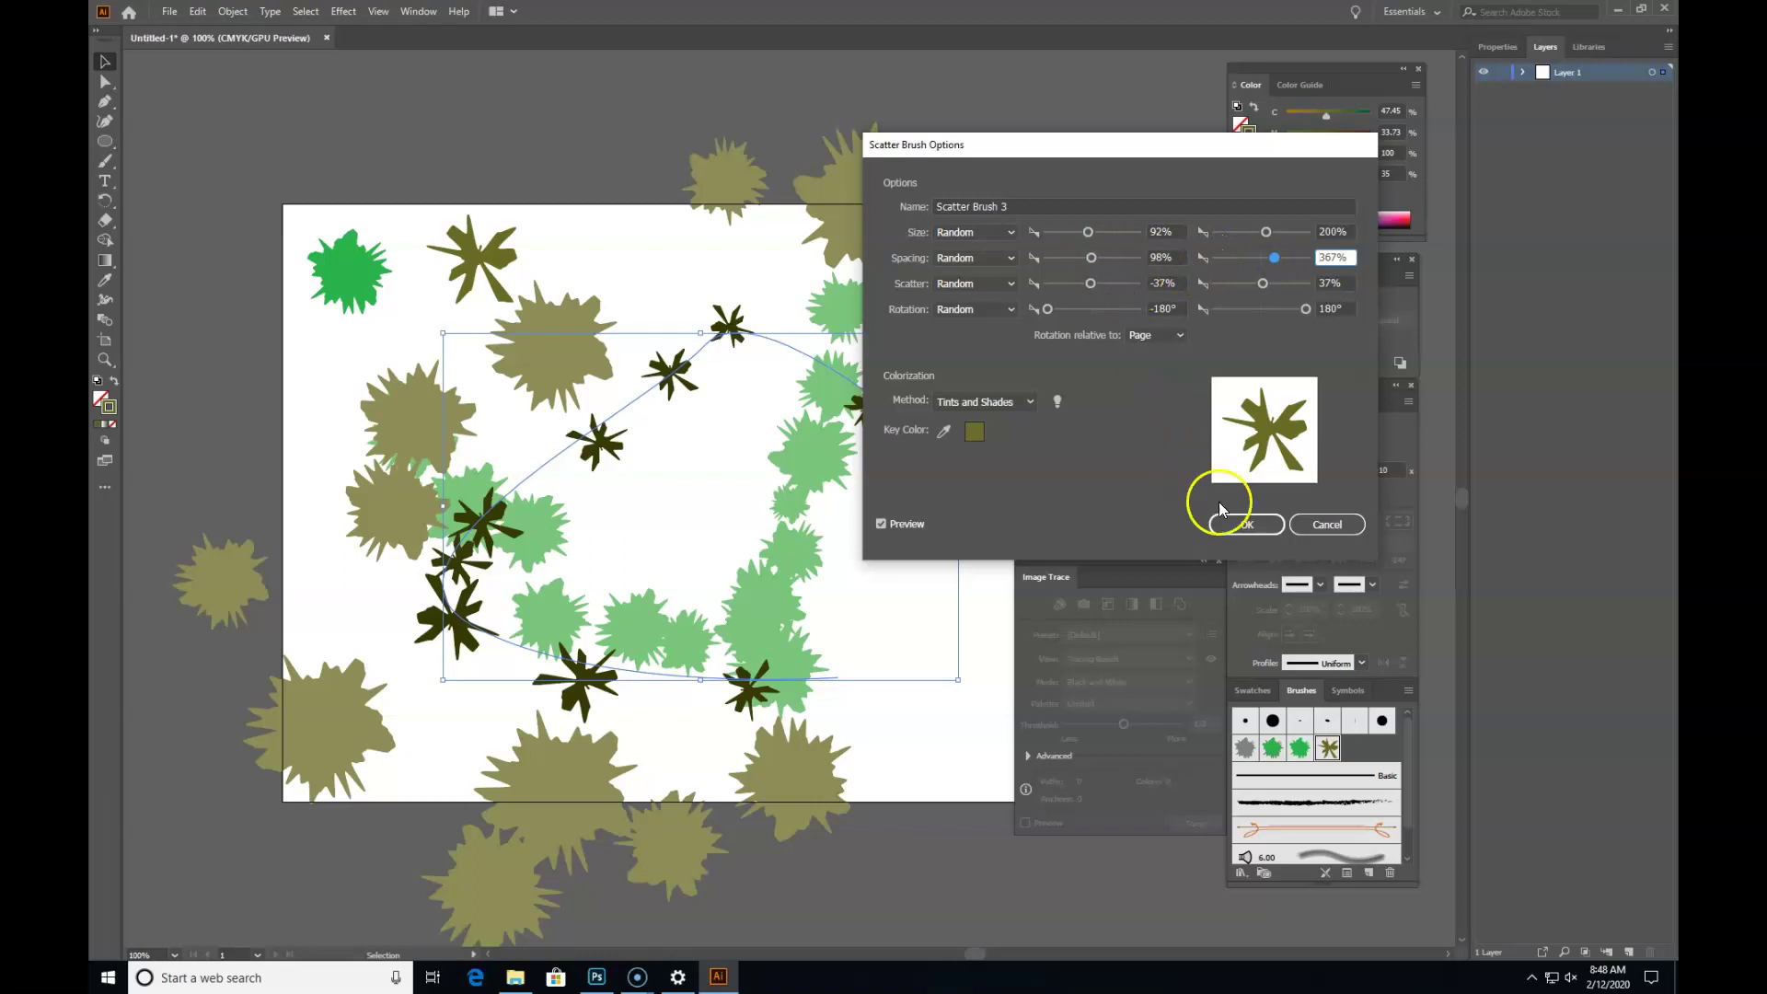
{"action": "left_click", "coordinate": [1246, 523]}
{"action": "left_click", "coordinate": [865, 510]}
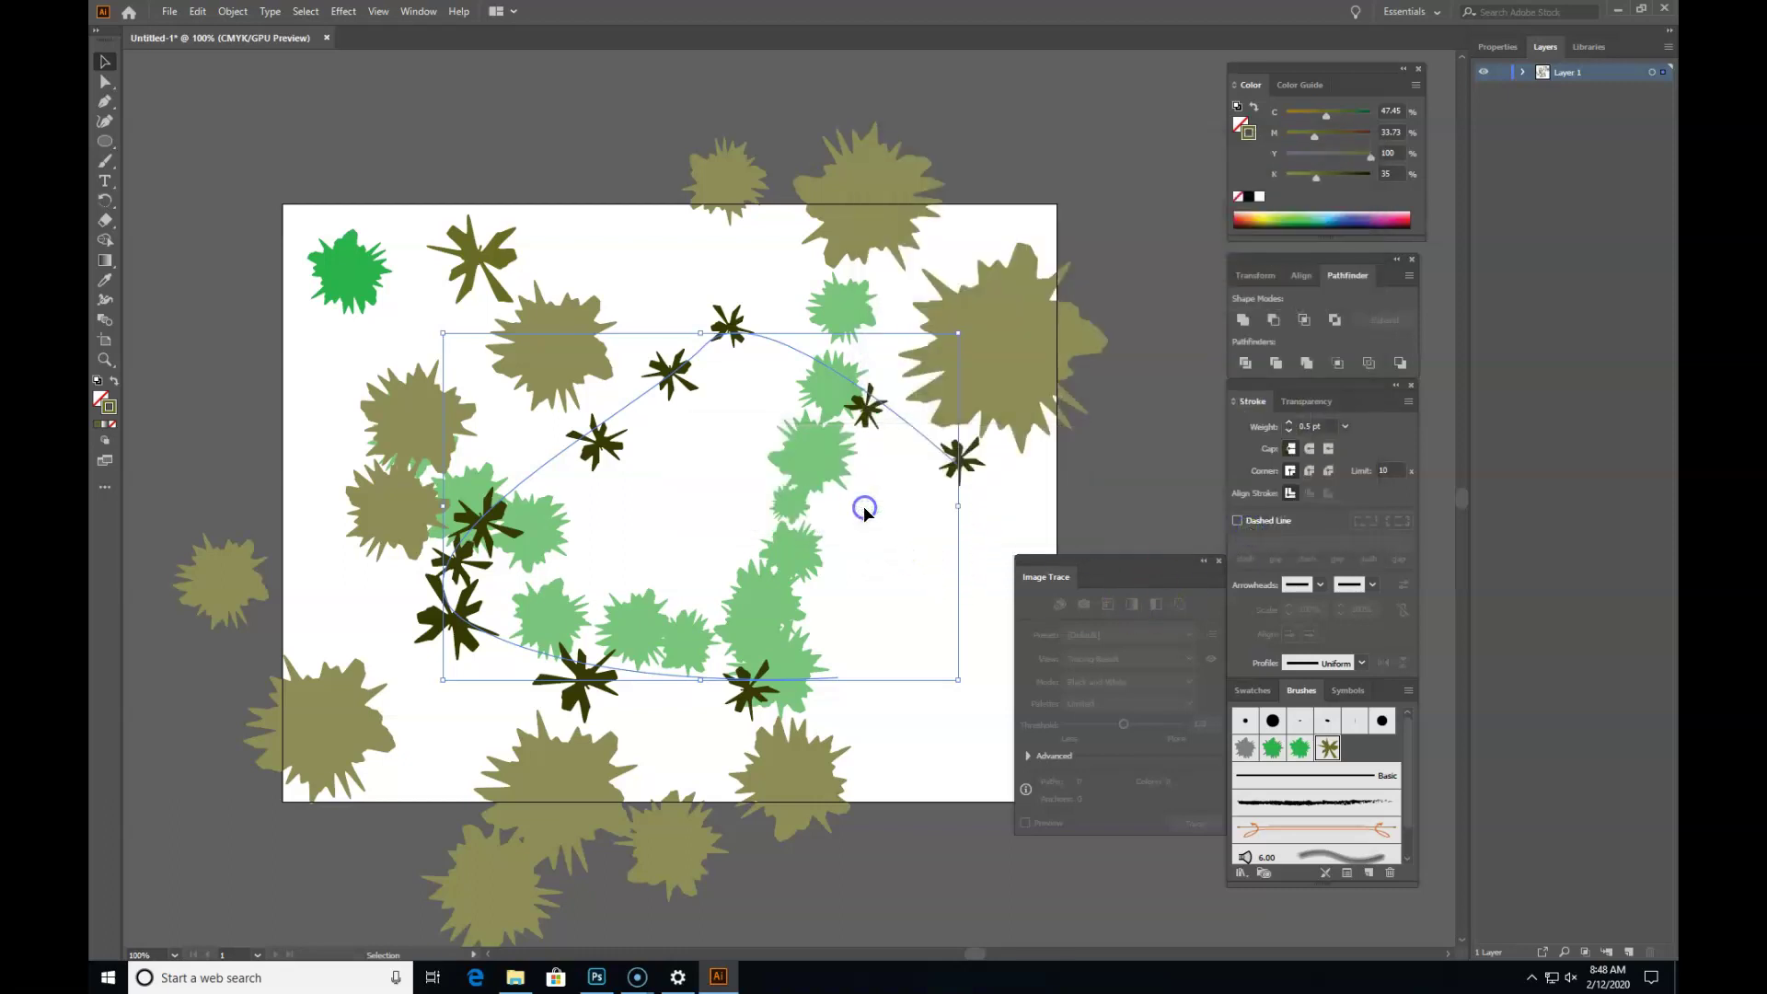
{"action": "left_click", "coordinate": [311, 107]}
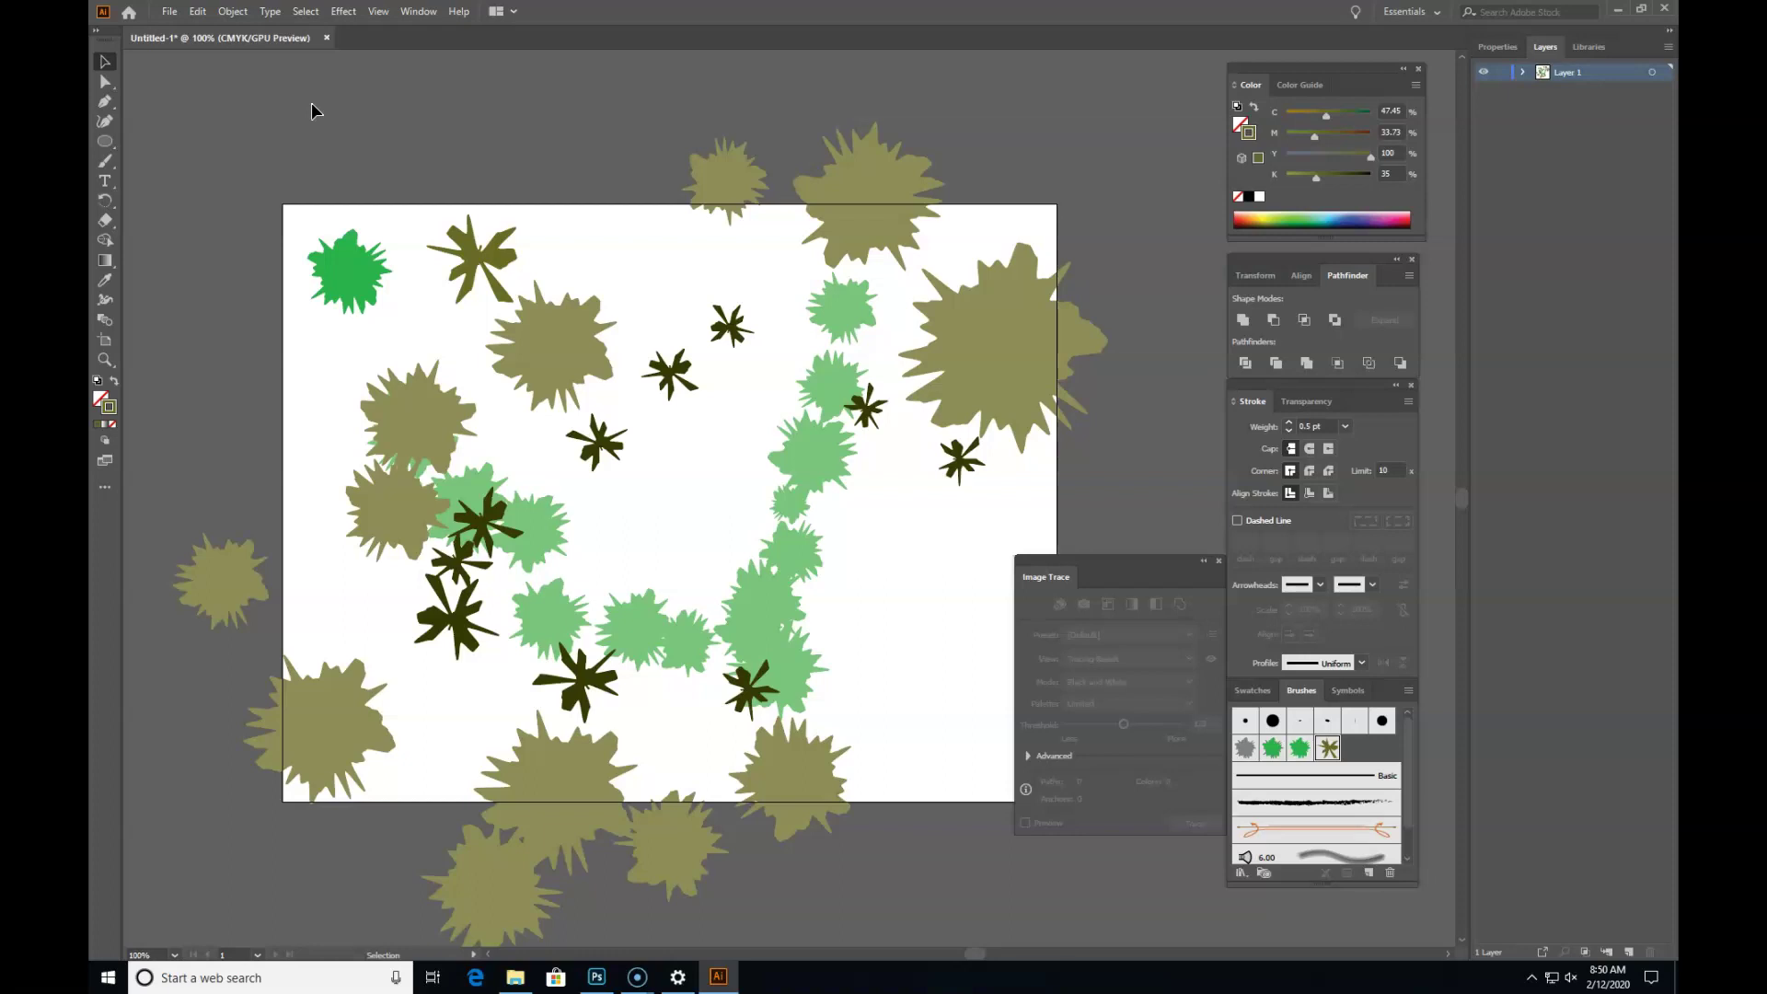
Step: Delete the path with the large light olive trees and the path with the light green trees
{"action": "left_click", "coordinate": [780, 751]}
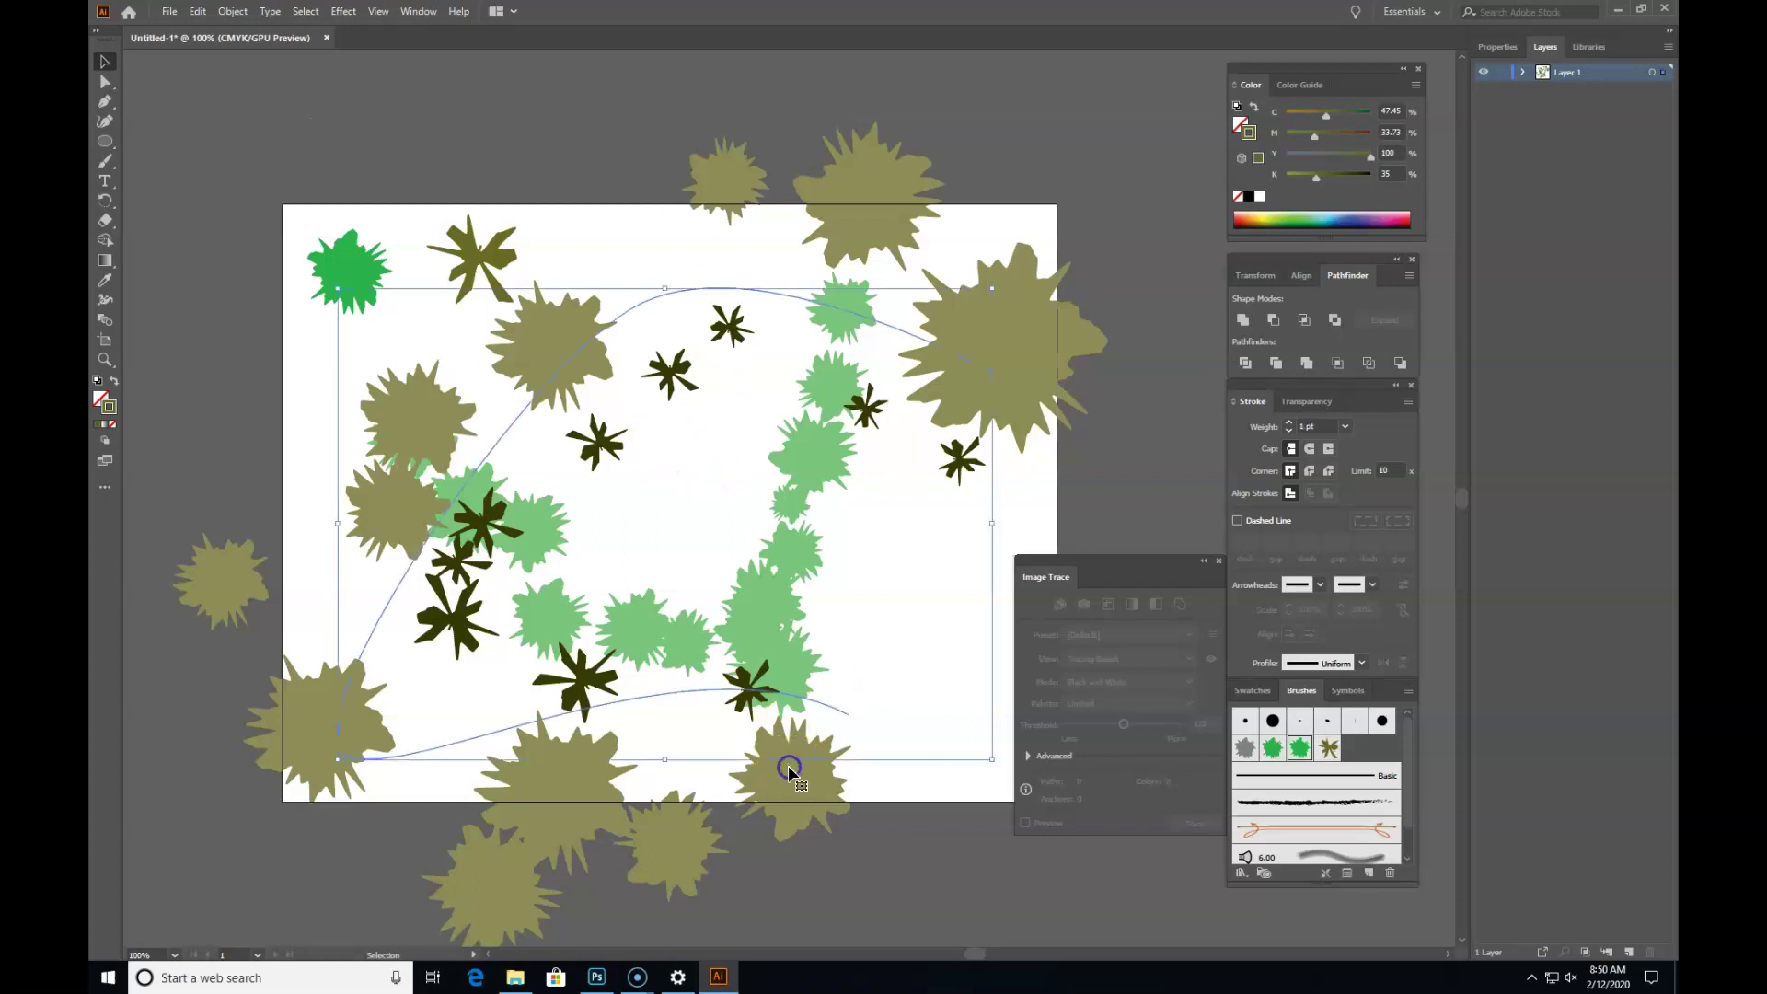
{"action": "key", "text": "Delete"}
{"action": "left_click", "coordinate": [785, 548]}
{"action": "key", "text": "Delete"}
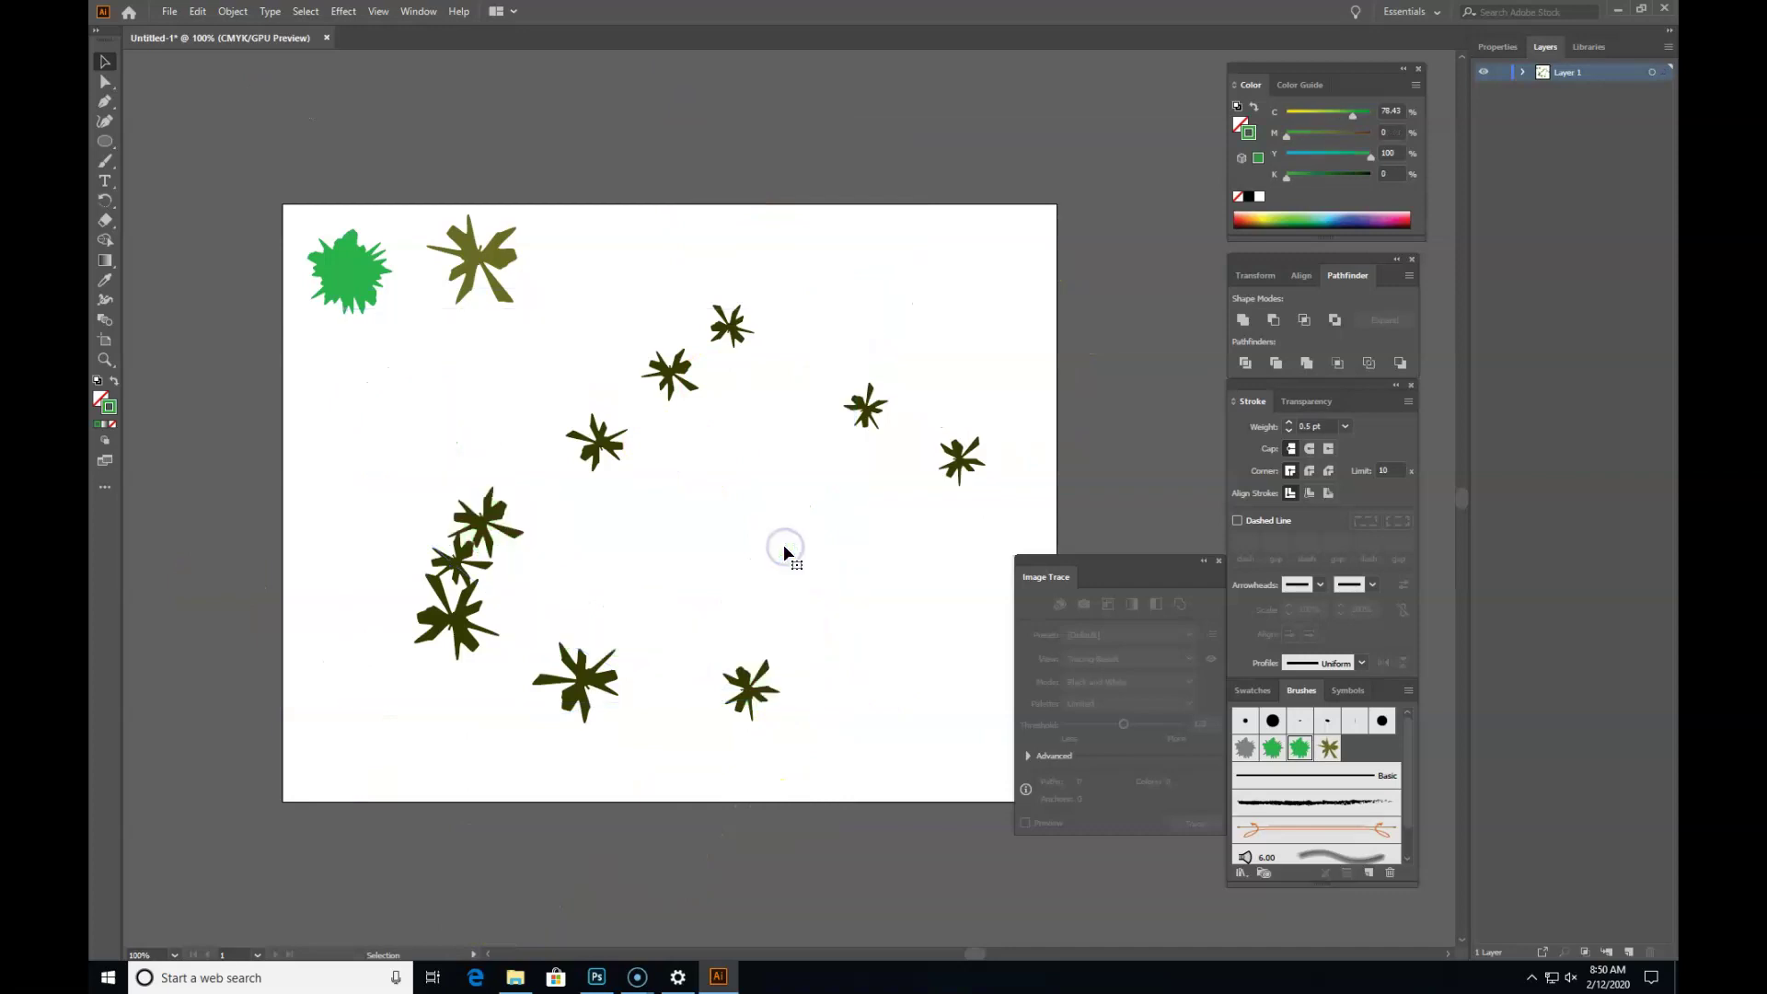
Step: Move the remaining dark olive tree path up and to the left, mostly off the artboard, and deselect it
{"action": "left_click", "coordinate": [589, 440]}
{"action": "mouse_move", "coordinate": [589, 439]}
{"action": "left_mouse_down"}
{"action": "mouse_move", "coordinate": [277, 178]}
{"action": "mouse_move", "coordinate": [291, 166]}
{"action": "left_mouse_up"}
{"action": "left_click", "coordinate": [891, 126]}
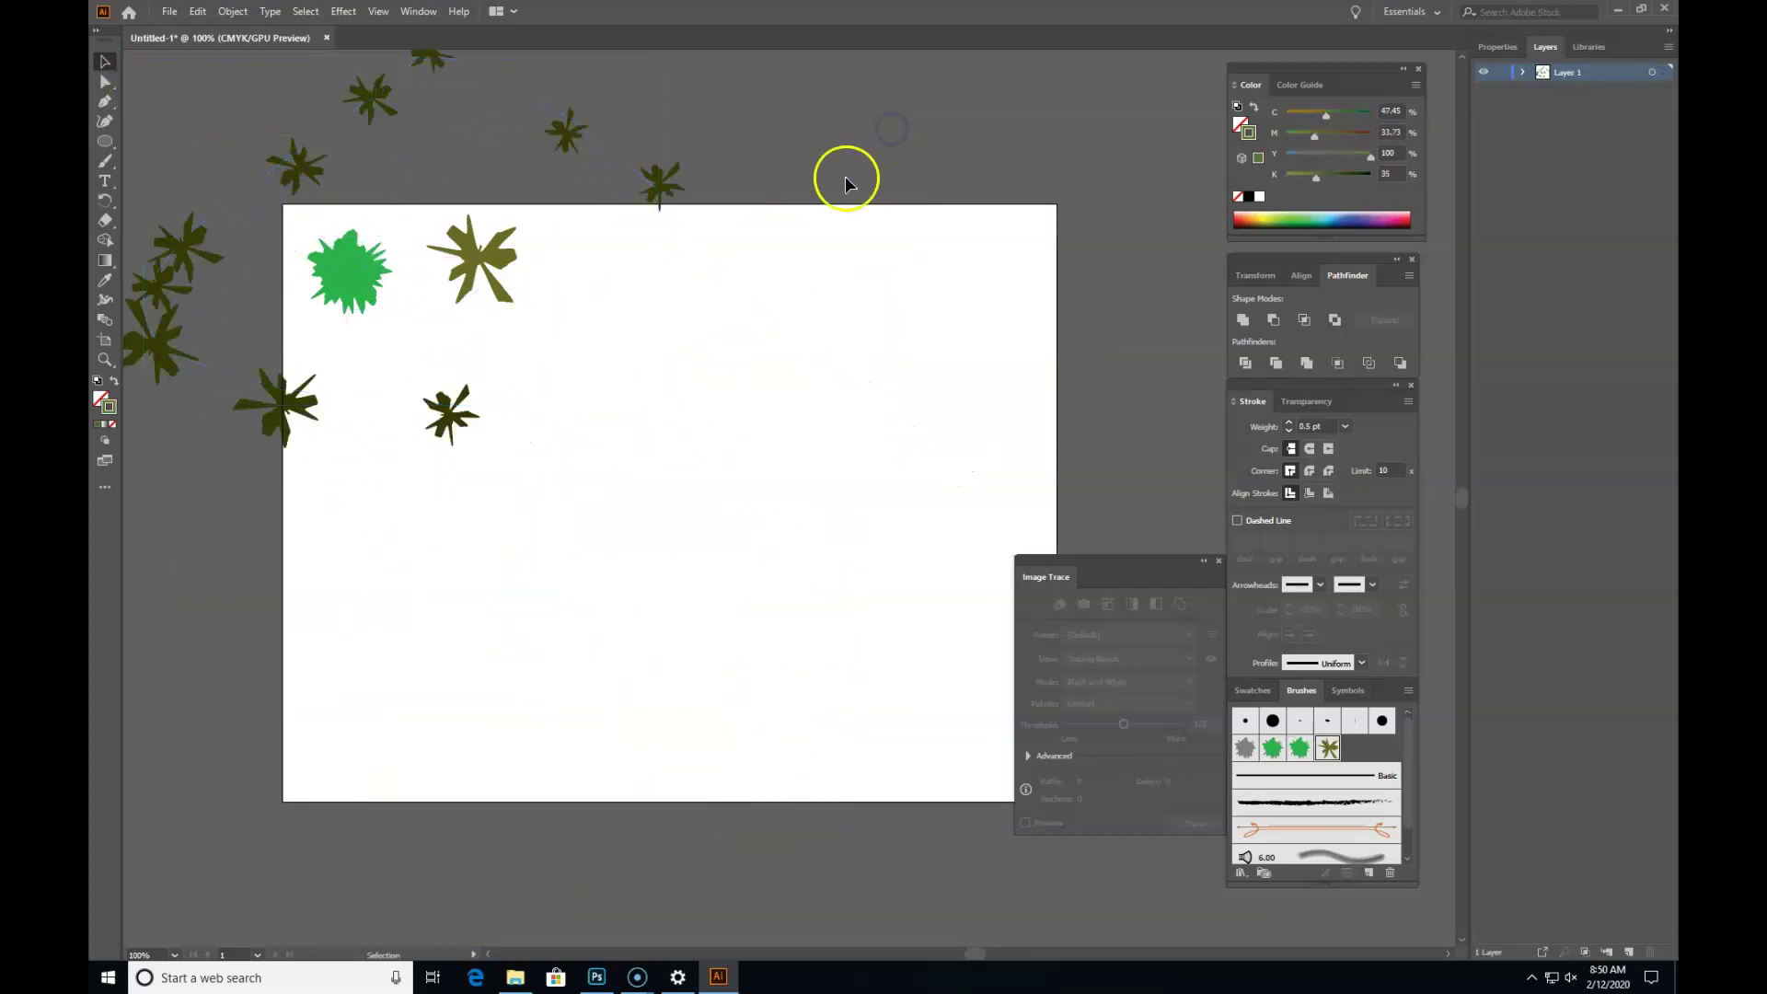
{"action": "left_click_drag", "start_coordinate": [714, 474], "coordinate": [645, 544]}
Step: Draw an upright rectangle about 0.48 by 1.21 in near the artboard's center, with a green fill and black stroke
{"action": "left_click_drag", "start_coordinate": [105, 140], "coordinate": [140, 143]}
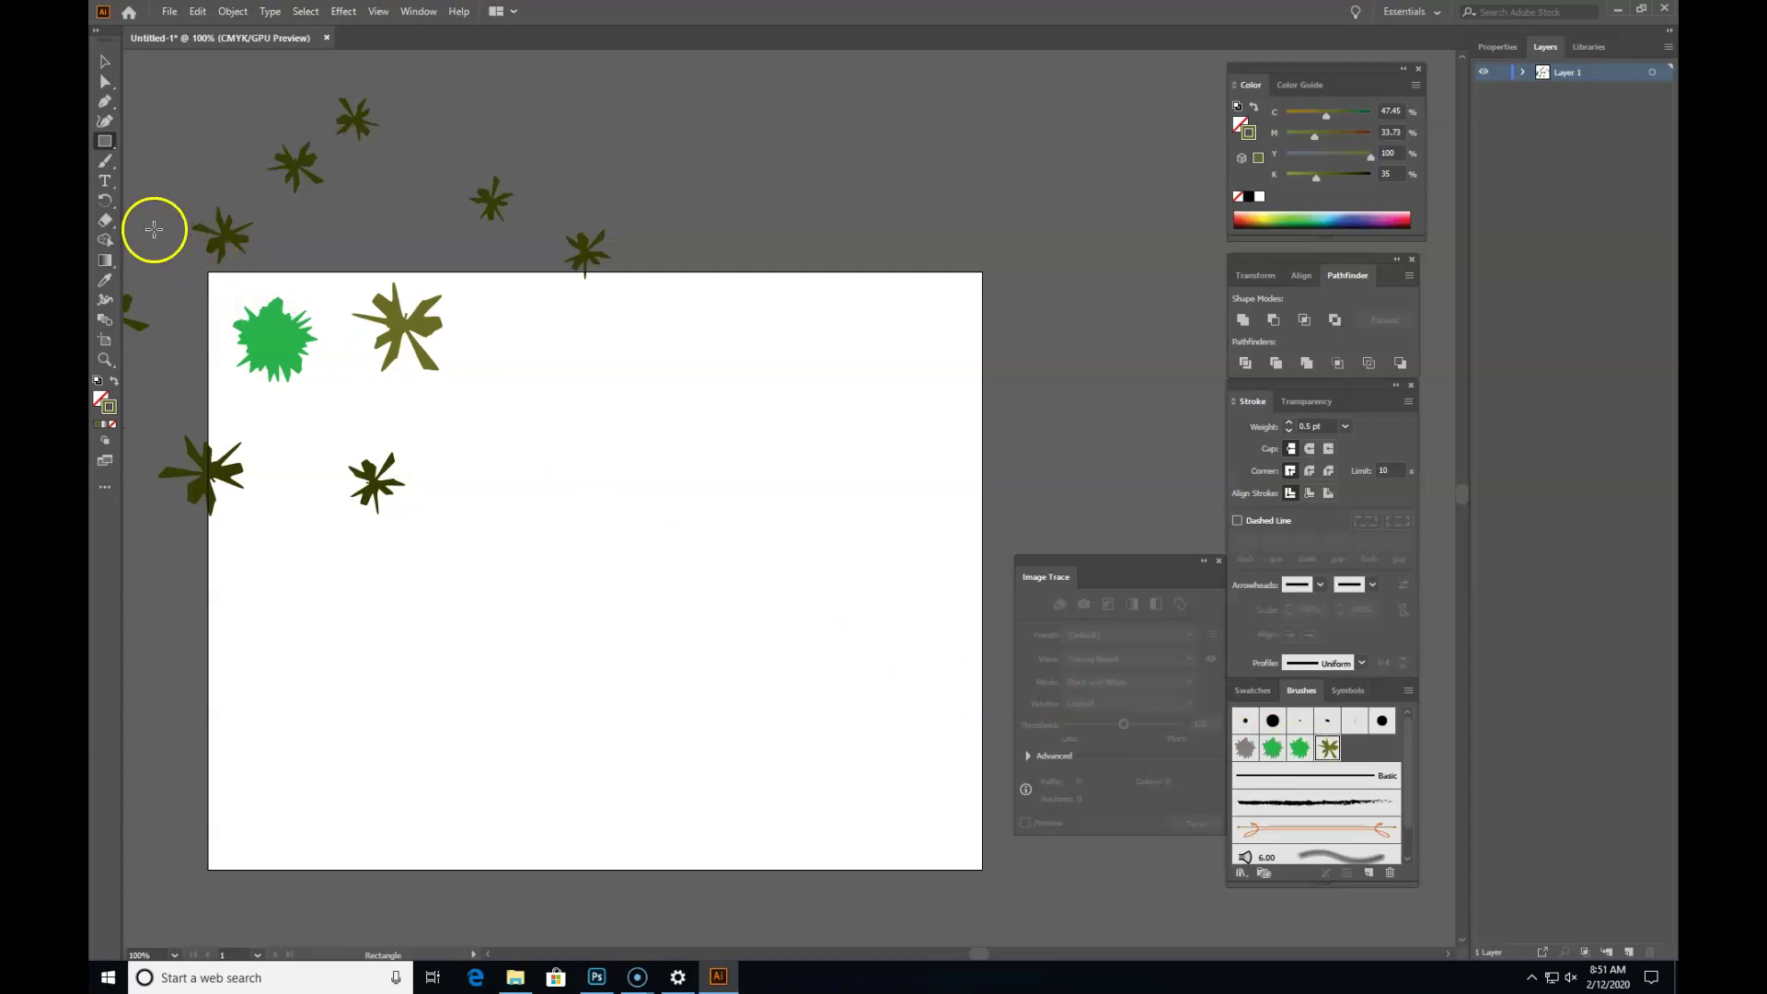
{"action": "left_click_drag", "start_coordinate": [538, 542], "coordinate": [574, 626]}
{"action": "left_click", "coordinate": [104, 62]}
{"action": "left_click", "coordinate": [576, 497]}
{"action": "left_click", "coordinate": [97, 381]}
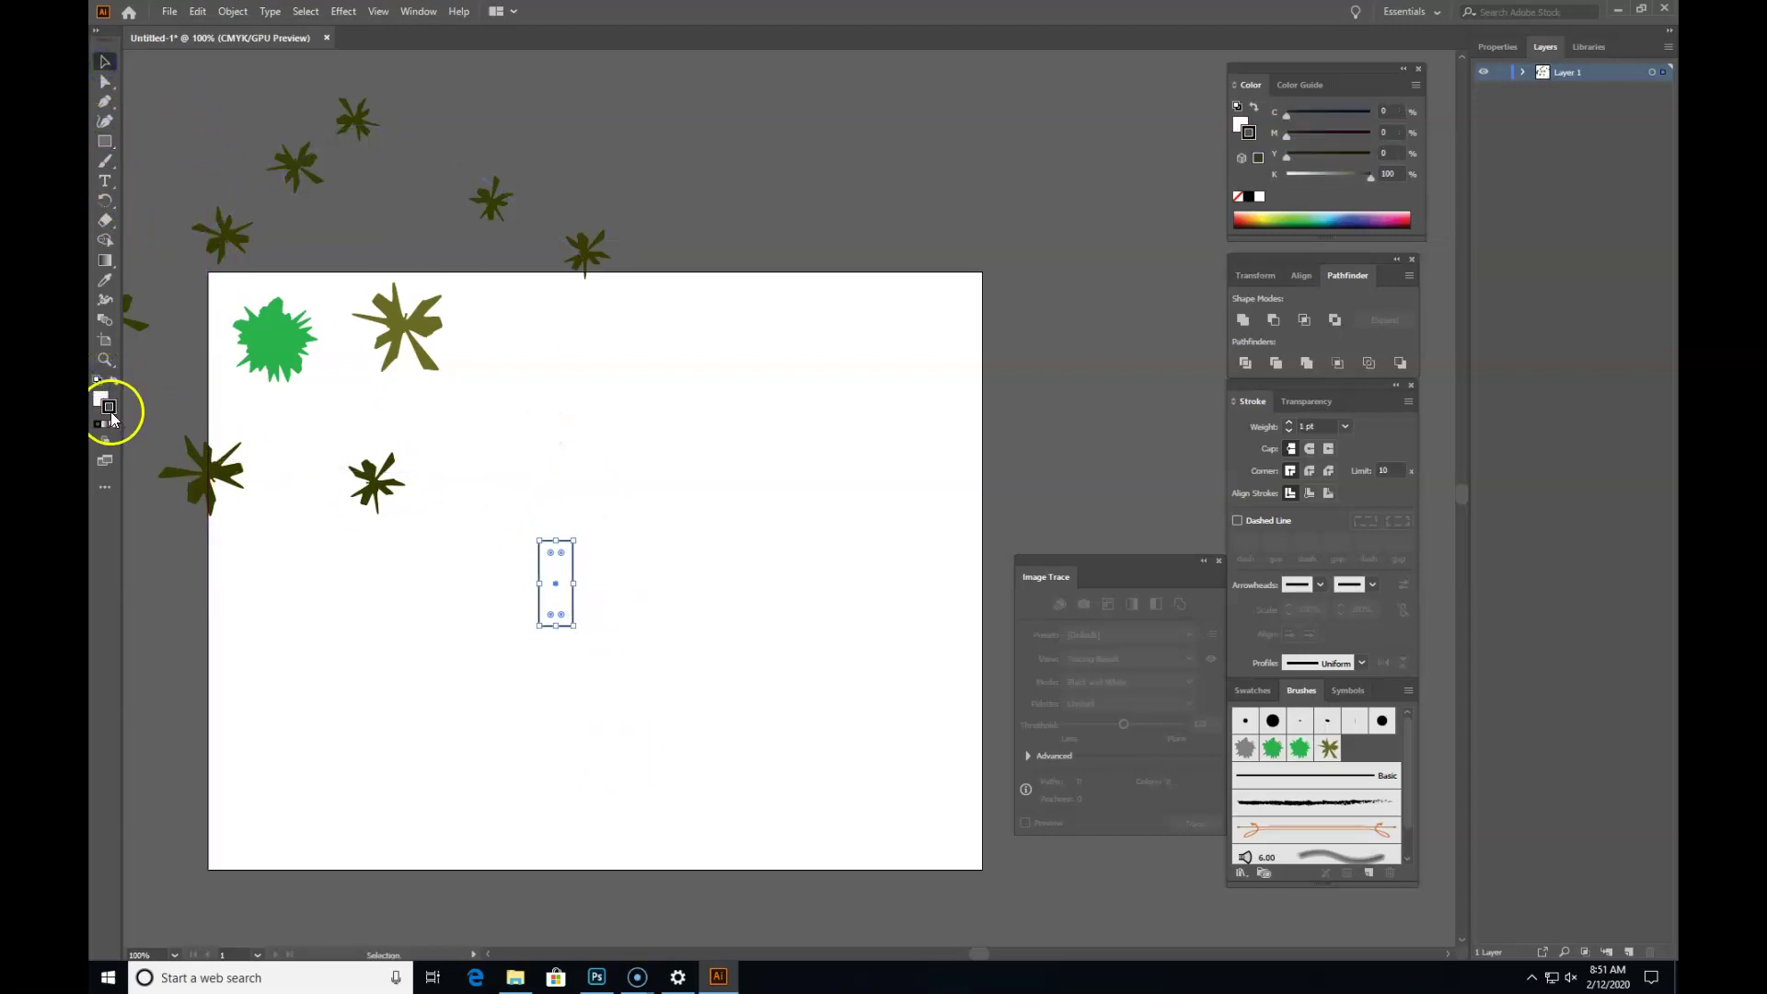
{"action": "left_click", "coordinate": [102, 398]}
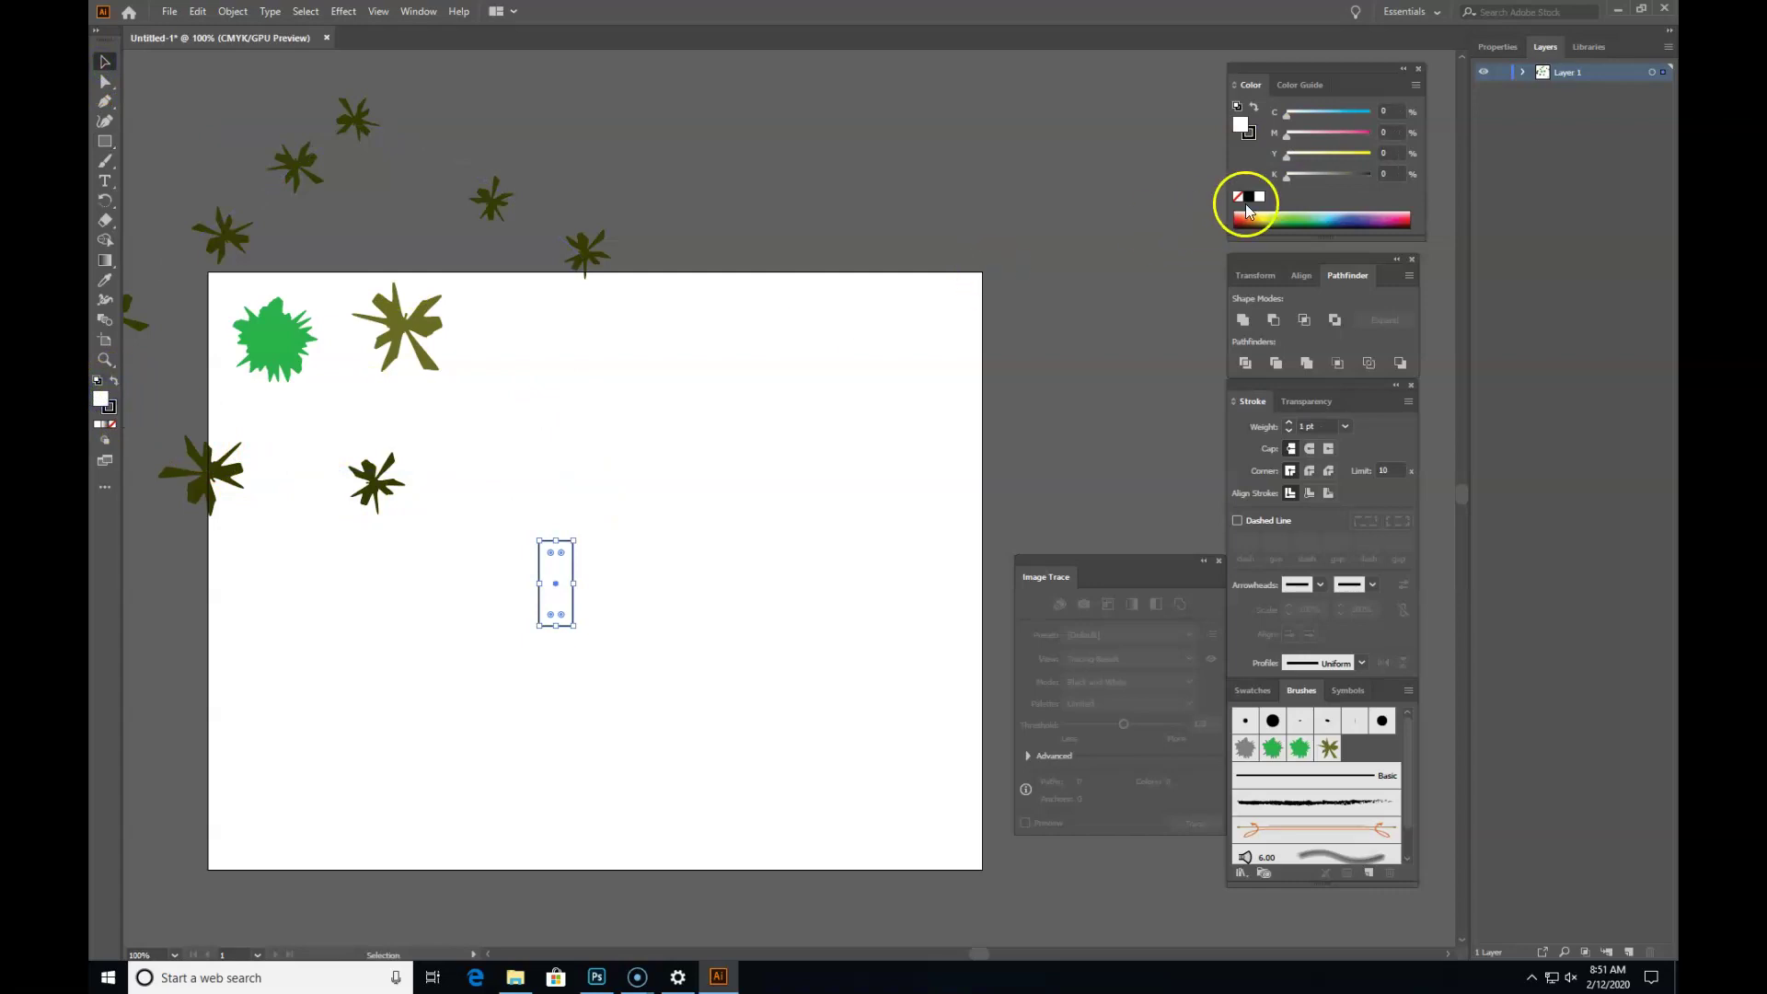
{"action": "left_click", "coordinate": [1286, 219]}
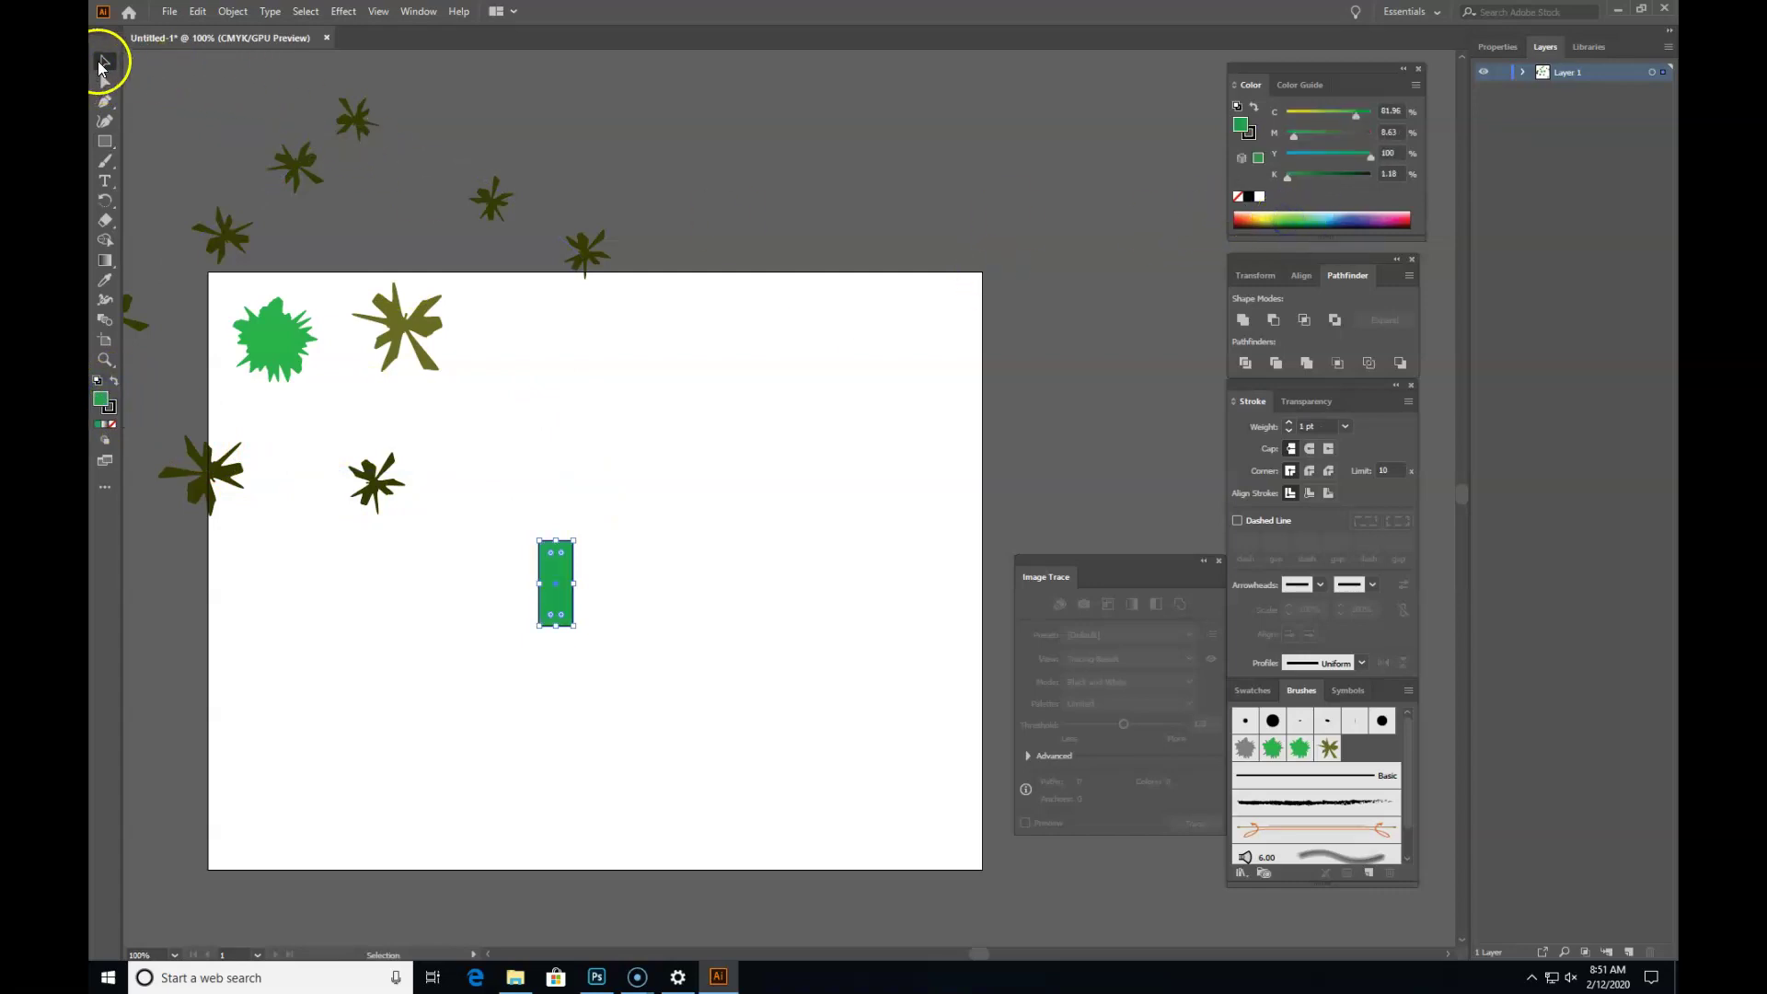
{"action": "left_click", "coordinate": [253, 106]}
Step: Draw two black-filled horizontal bars across the green rectangle, one near its upper end and one near its lower end
{"action": "left_click", "coordinate": [556, 589]}
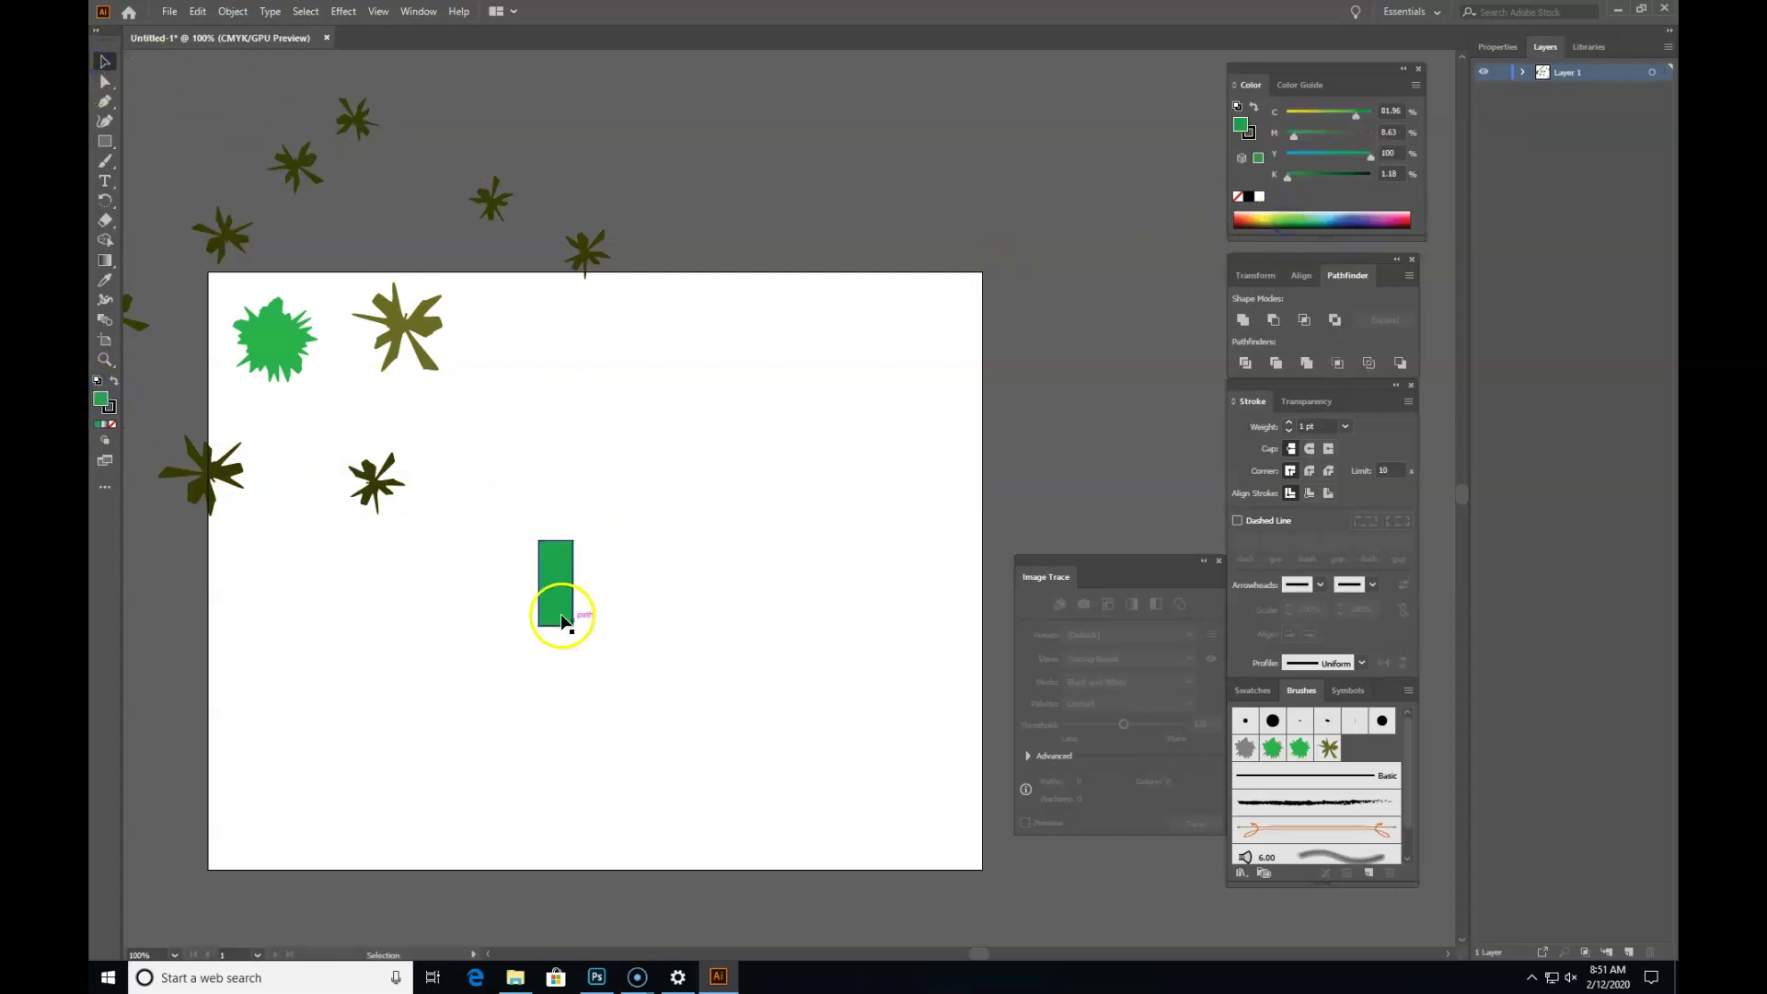
{"action": "key", "text": "z"}
{"action": "left_click", "coordinate": [582, 592]}
{"action": "left_click", "coordinate": [722, 483]}
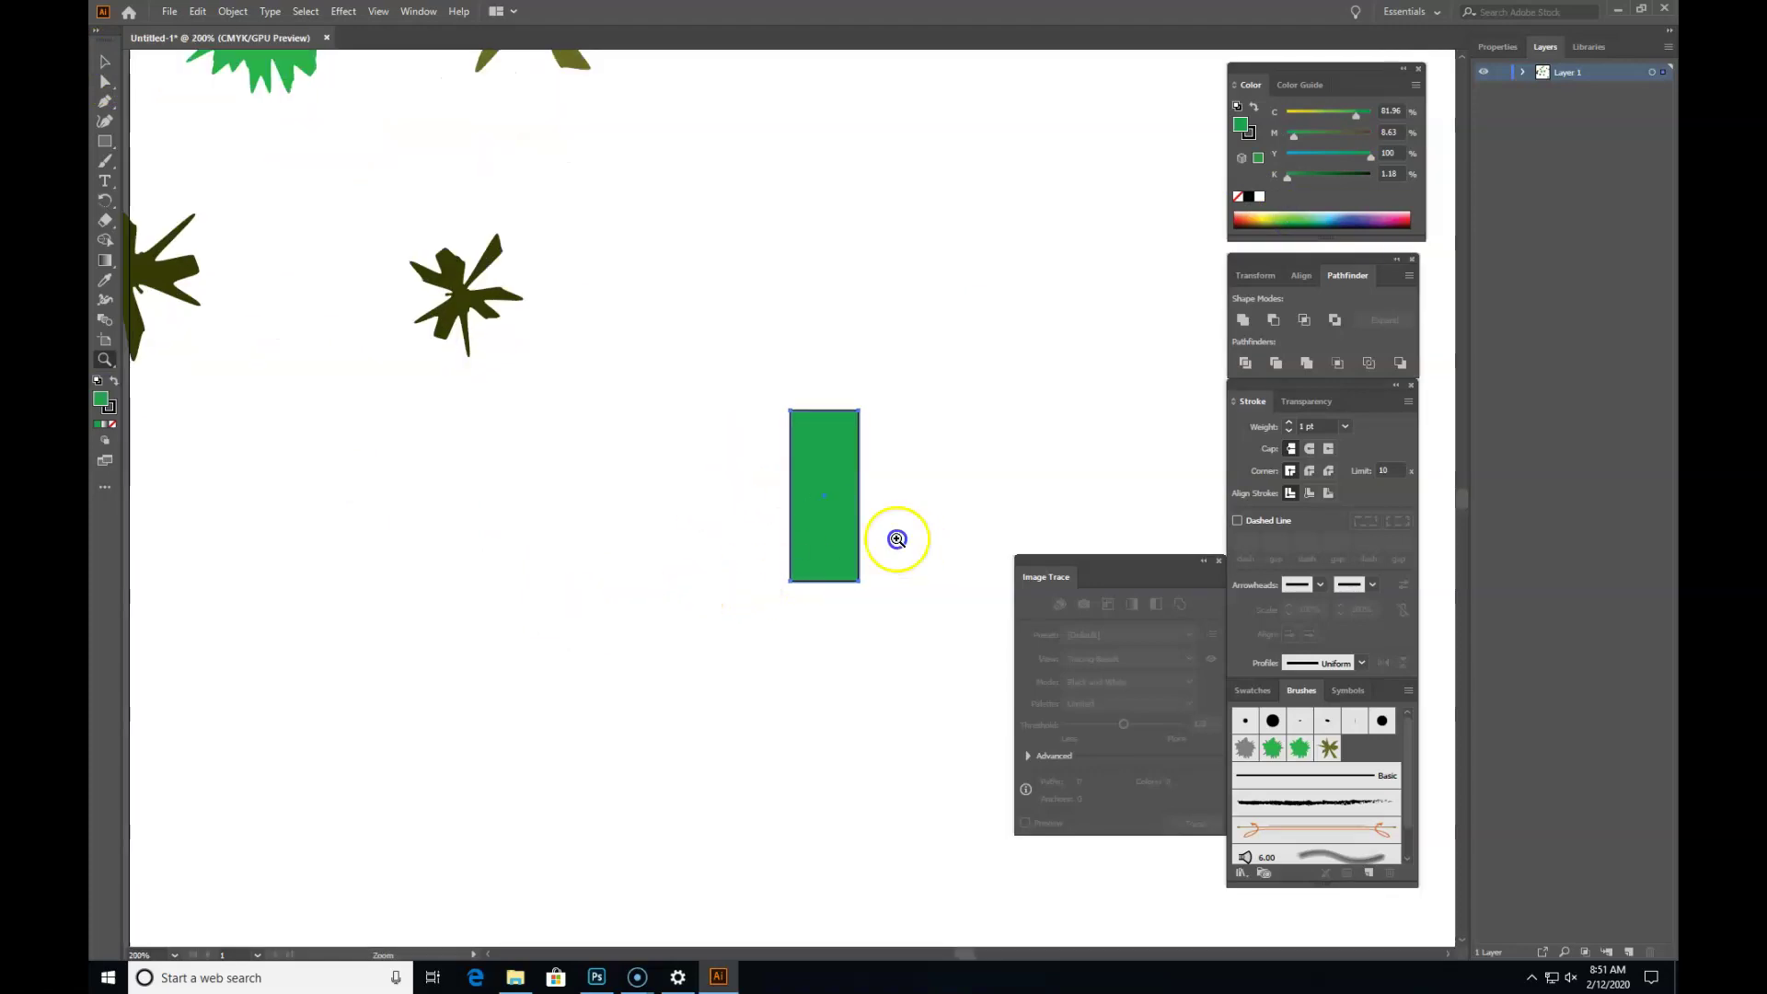
{"action": "left_click_drag", "start_coordinate": [900, 536], "coordinate": [594, 607]}
{"action": "left_click", "coordinate": [107, 141]}
{"action": "left_click", "coordinate": [276, 242]}
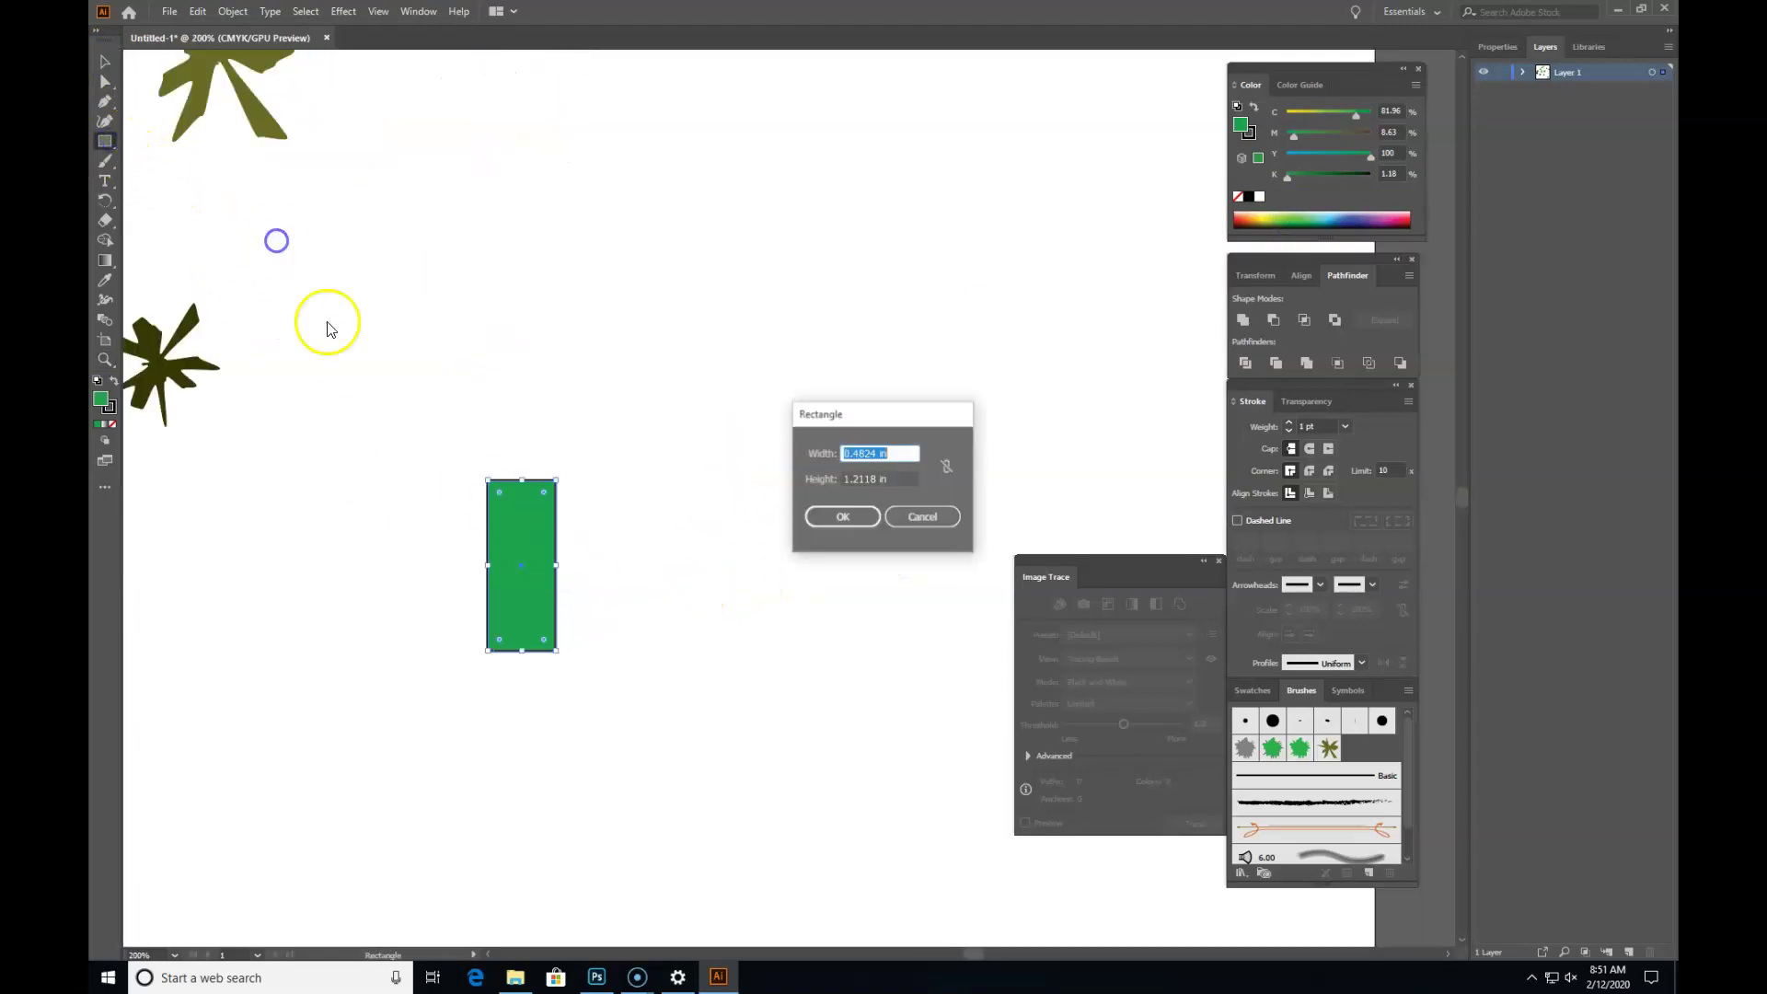
{"action": "key", "text": "Escape"}
{"action": "left_click_drag", "start_coordinate": [495, 518], "coordinate": [552, 549]}
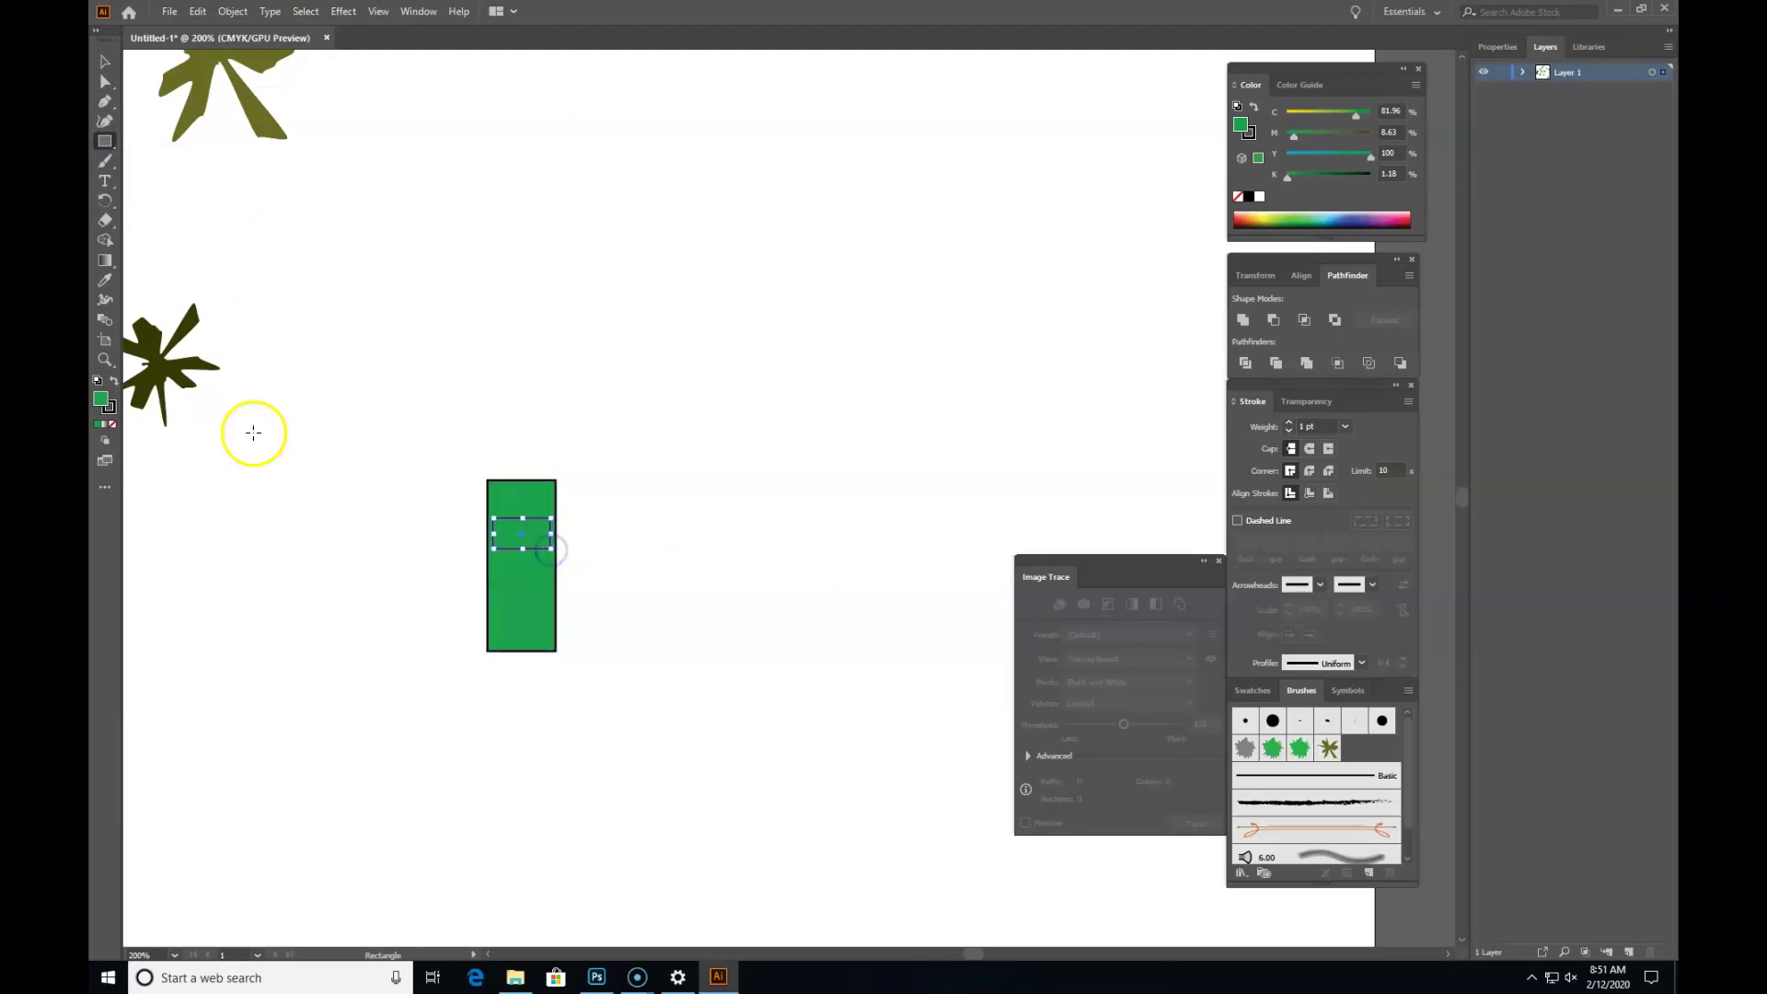
{"action": "left_click", "coordinate": [111, 380]}
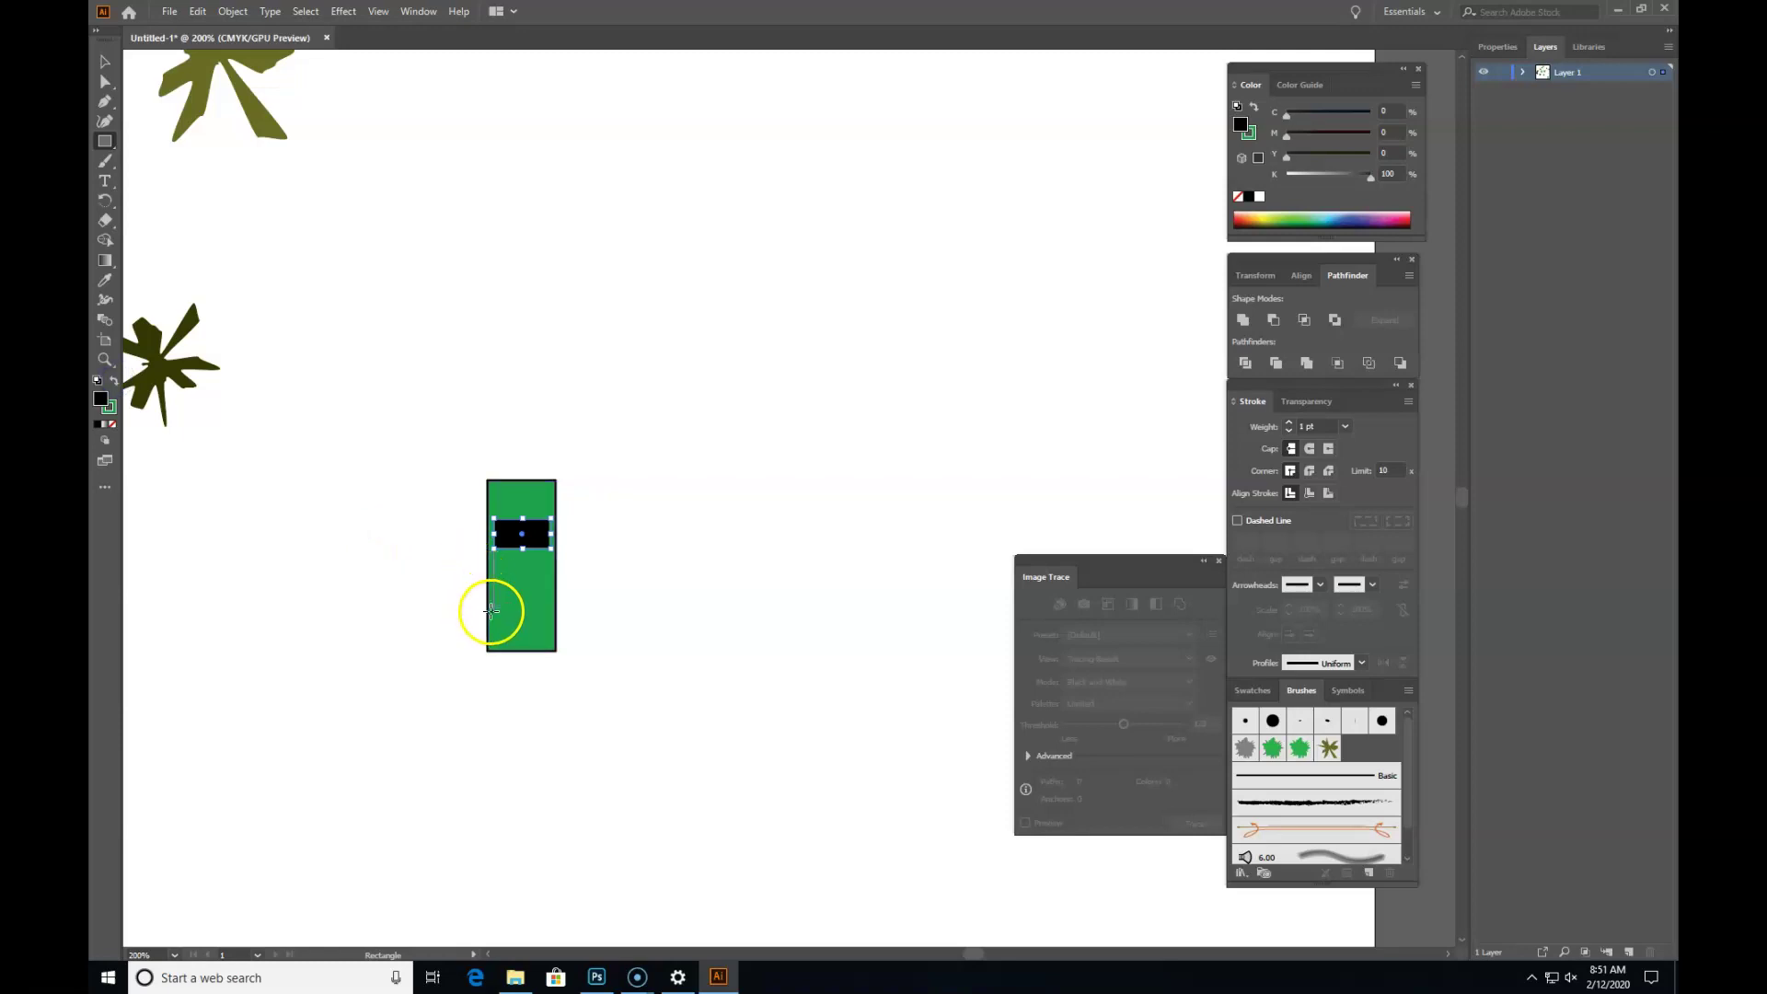
{"action": "left_click_drag", "start_coordinate": [493, 605], "coordinate": [551, 632]}
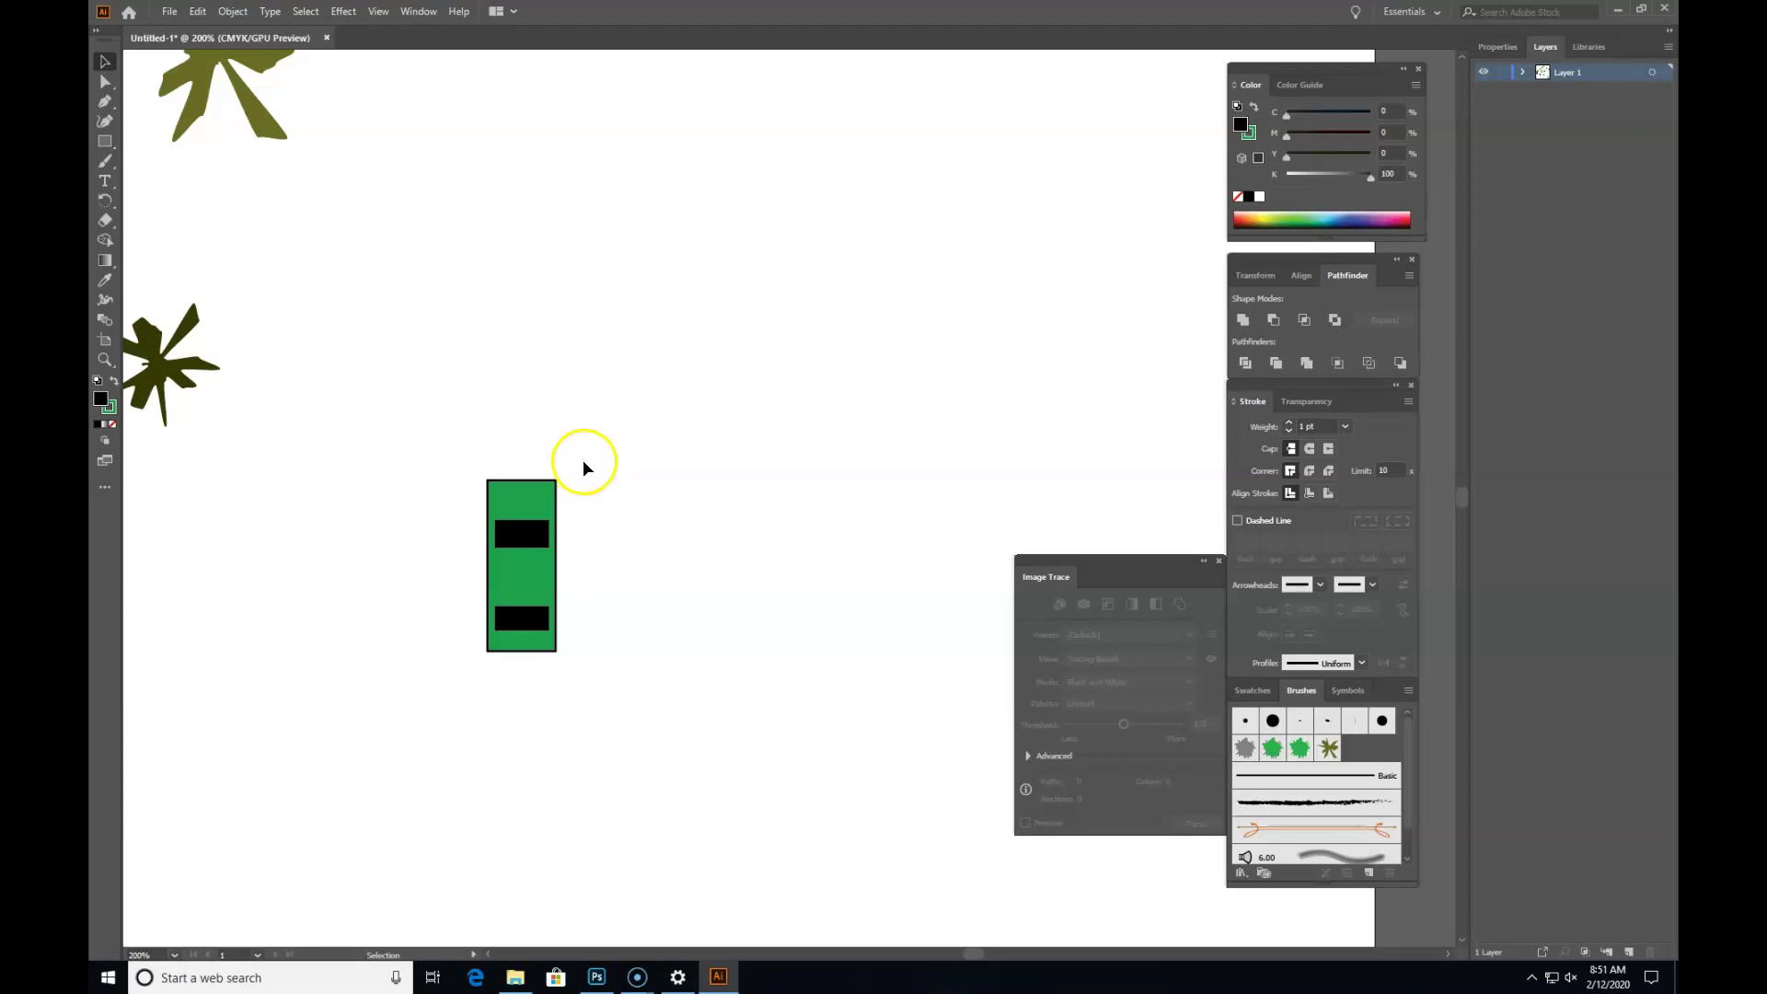
Step: Select the green rectangle together with both black bars, move them slightly to the right and deselect them
{"action": "left_click_drag", "start_coordinate": [580, 458], "coordinate": [460, 711]}
{"action": "left_click", "coordinate": [430, 548]}
{"action": "left_click_drag", "start_coordinate": [604, 422], "coordinate": [433, 714]}
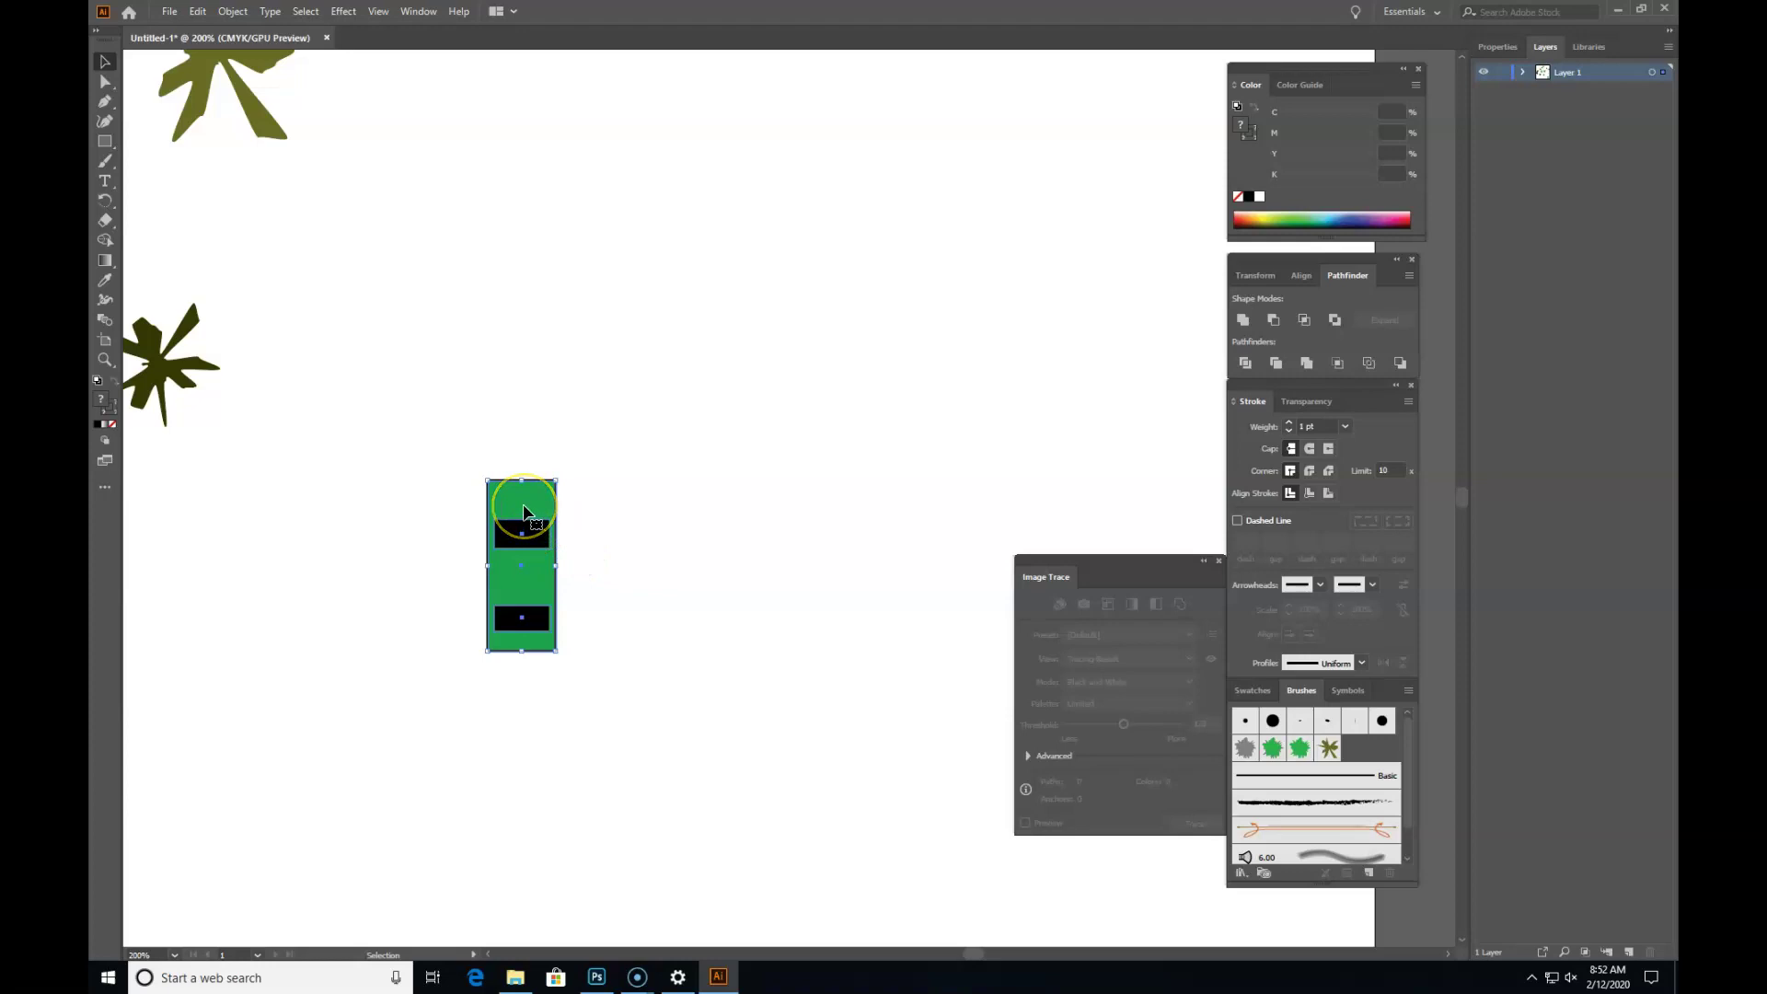
{"action": "left_click_drag", "start_coordinate": [524, 509], "coordinate": [614, 505]}
{"action": "left_click", "coordinate": [713, 435]}
Step: Make a scatter brush from the green rectangle and its two black bars, keeping the default Fixed settings and no colorization
{"action": "left_click_drag", "start_coordinate": [534, 383], "coordinate": [693, 701]}
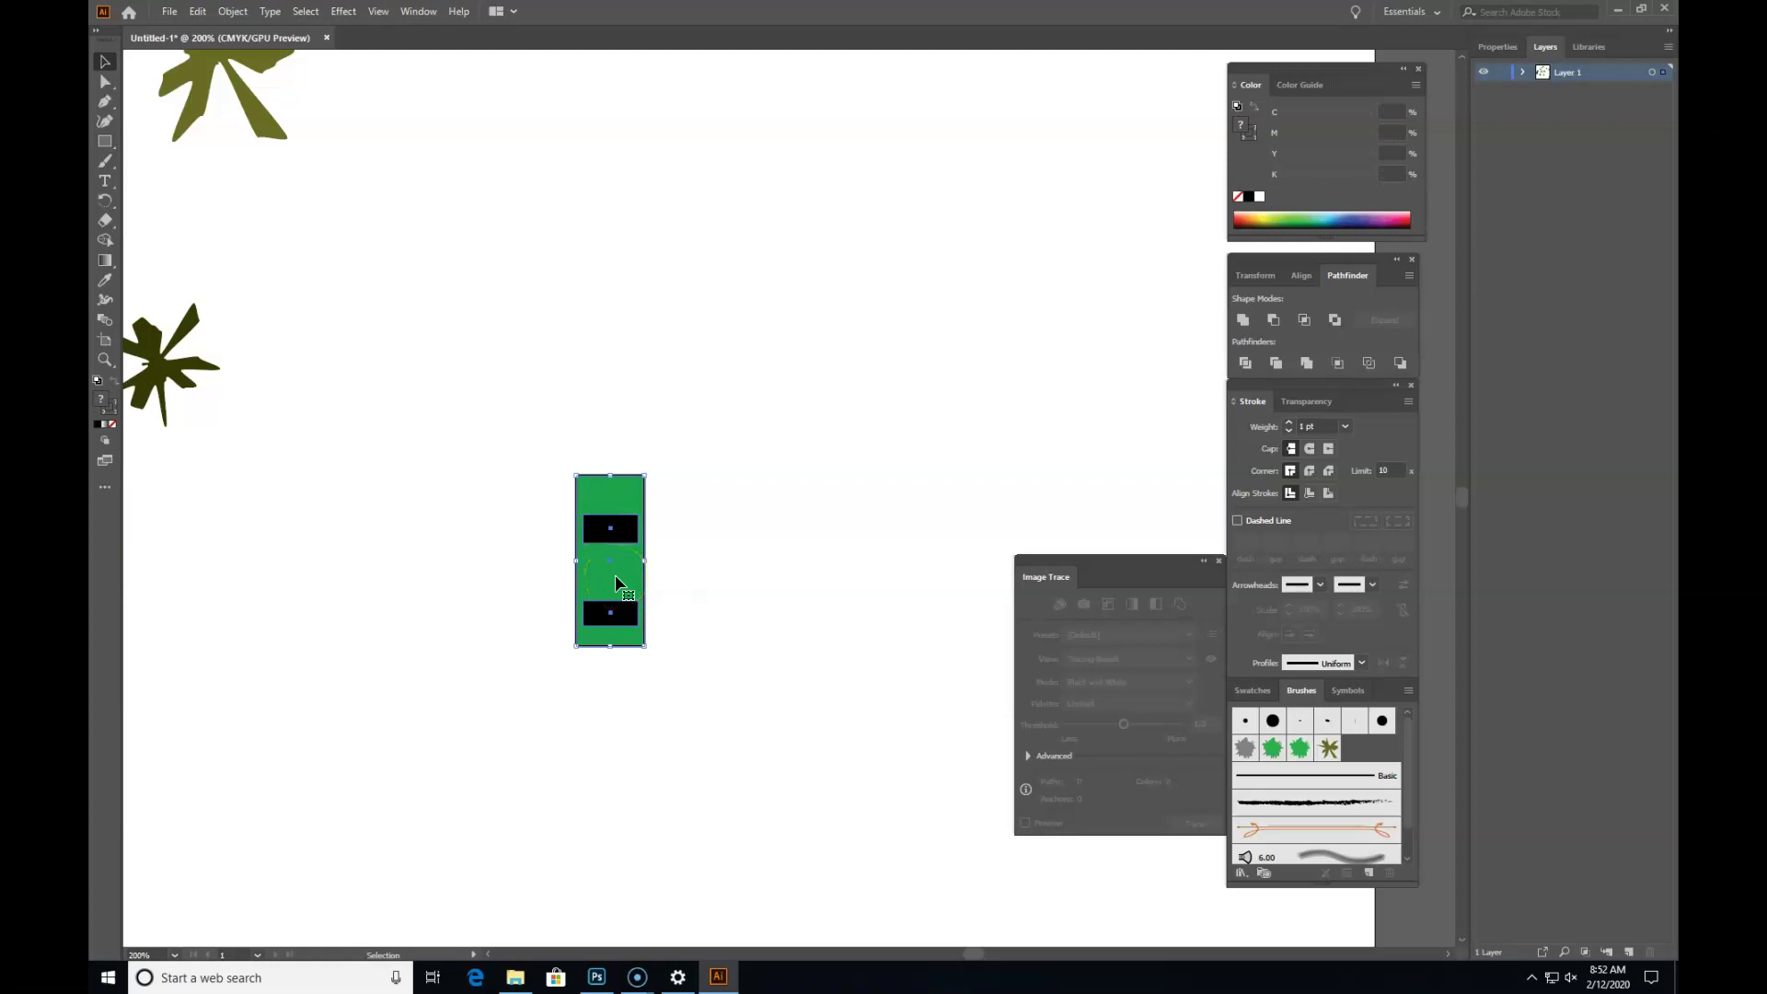
{"action": "mouse_move", "coordinate": [615, 574]}
{"action": "left_mouse_down"}
{"action": "mouse_move", "coordinate": [1132, 644]}
{"action": "mouse_move", "coordinate": [1350, 755]}
{"action": "left_mouse_up"}
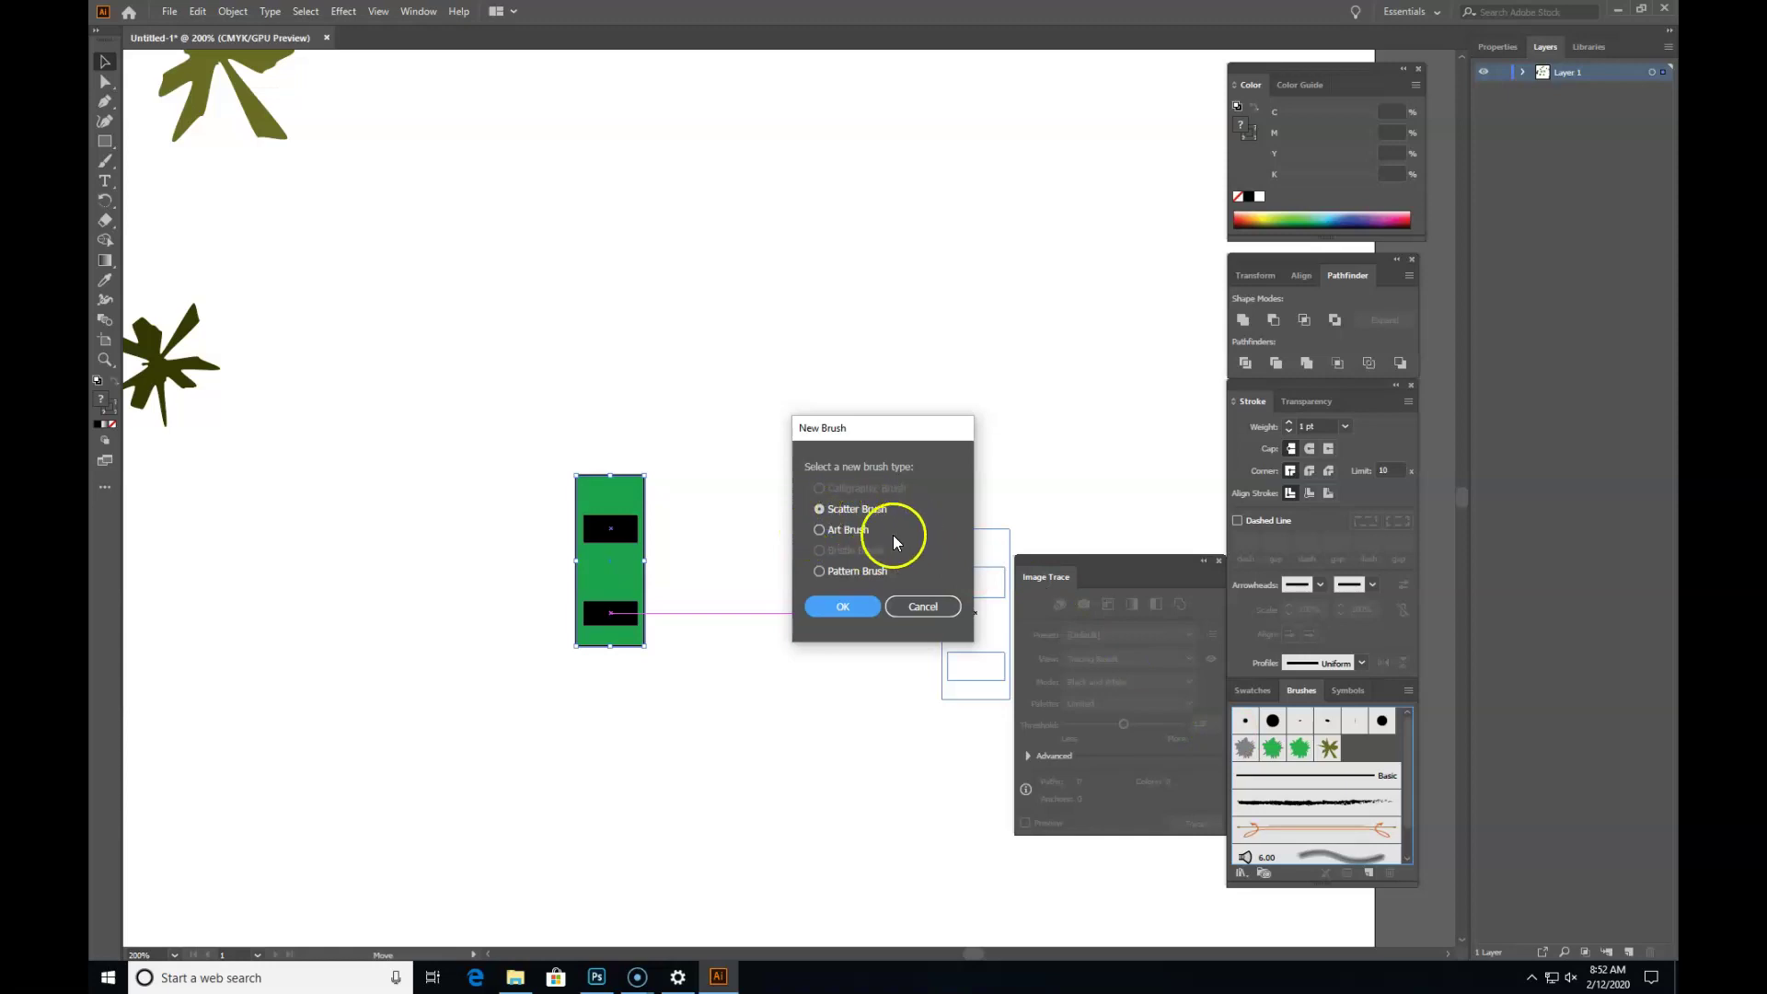
{"action": "left_click", "coordinate": [860, 607]}
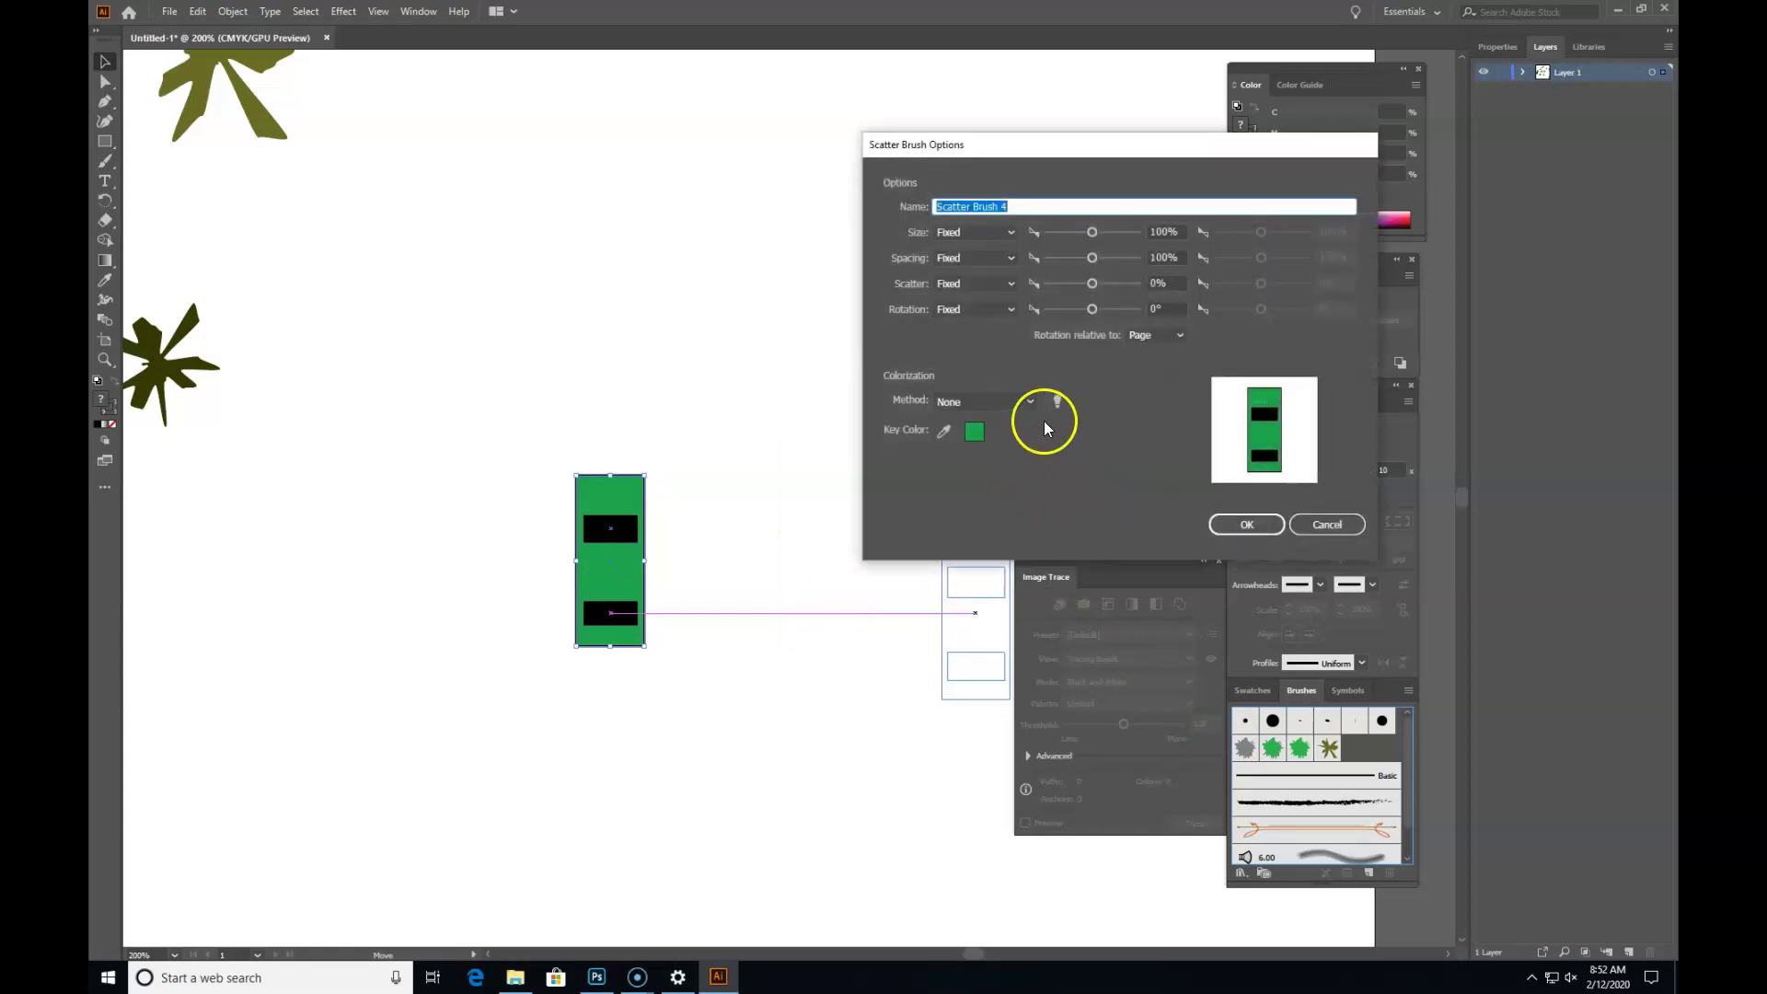
{"action": "left_click", "coordinate": [1247, 523]}
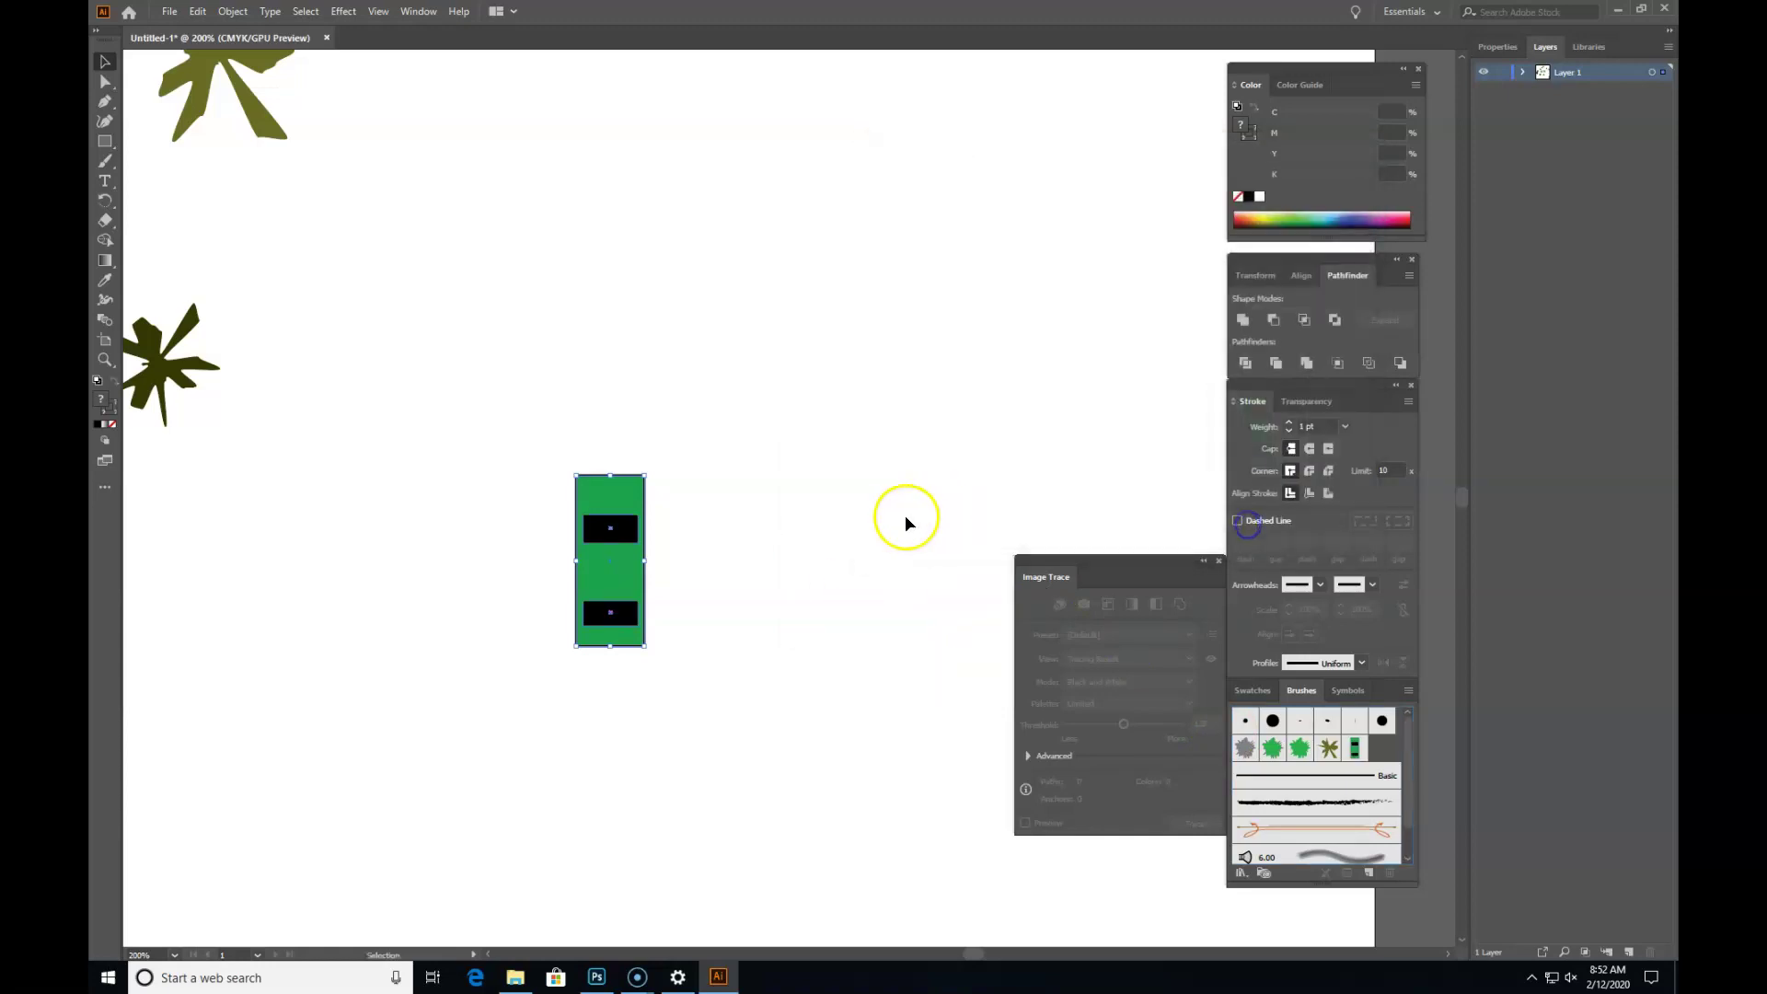
Step: Draw an open Pen path straight up from the artboard's lower edge, curving through a rounded corner and running horizontally left to the green tree
{"action": "key", "text": "z"}
{"action": "left_click", "coordinate": [880, 538], "text": "alt"}
{"action": "left_click", "coordinate": [699, 540]}
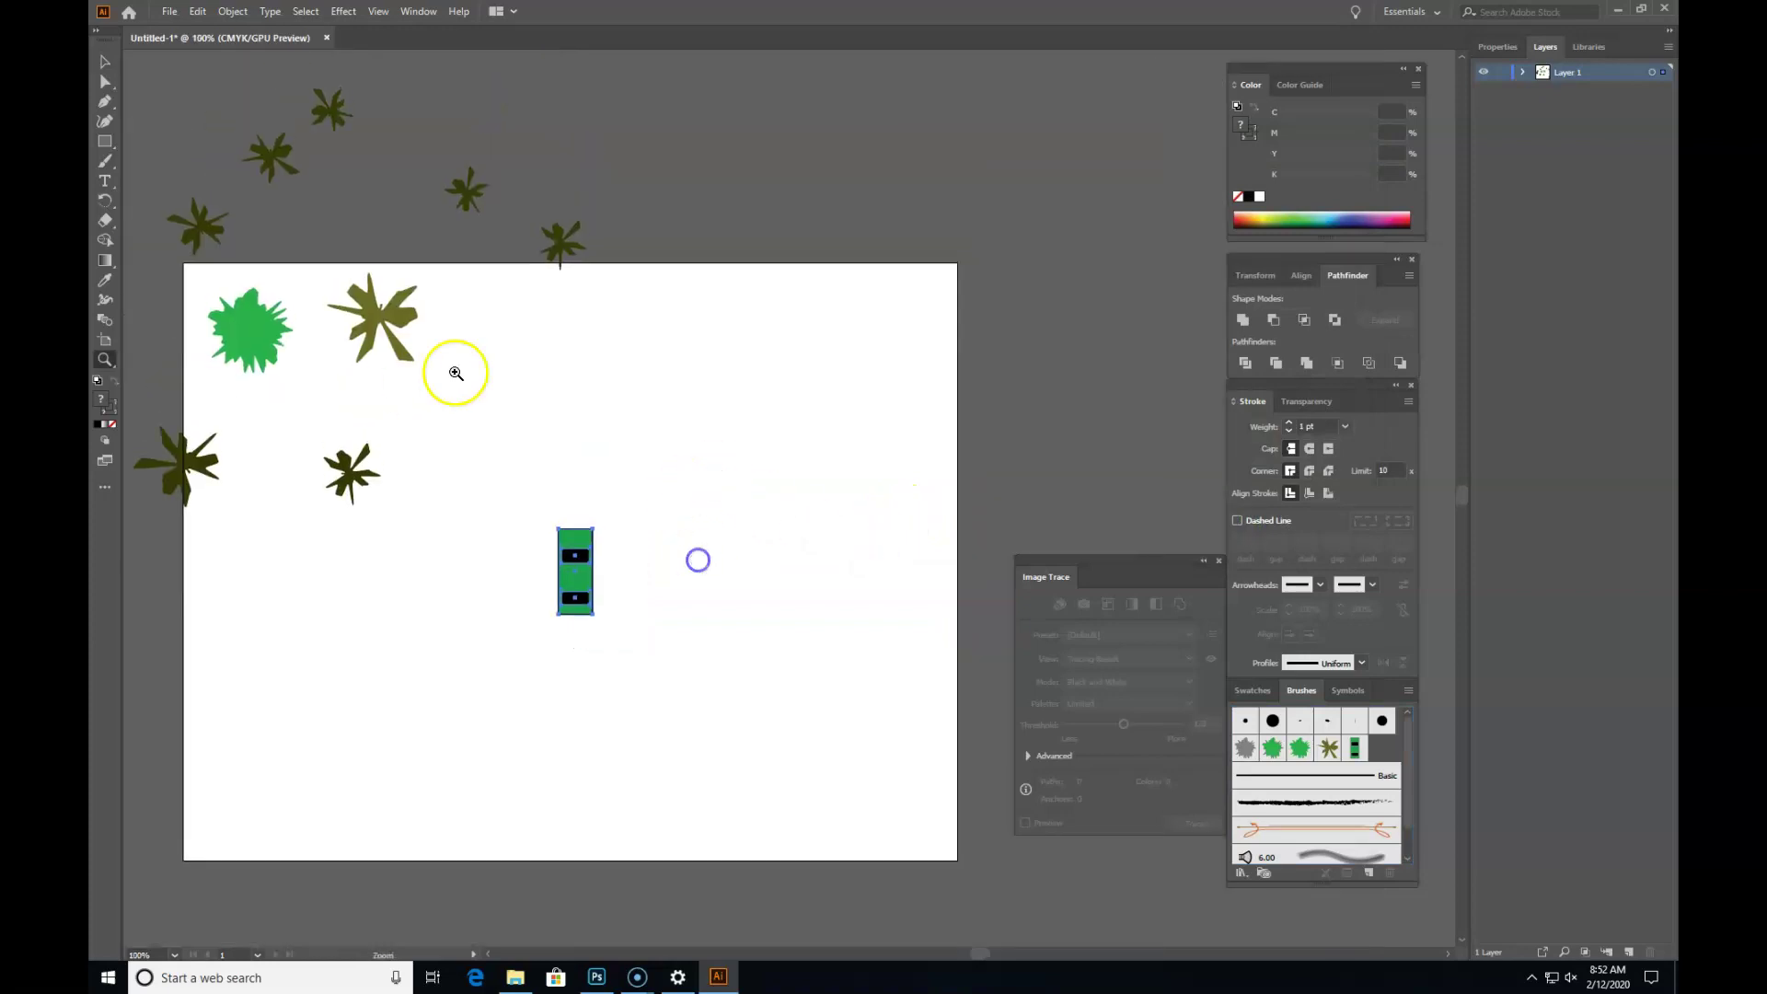
{"action": "left_click", "coordinate": [108, 97]}
{"action": "left_click", "coordinate": [697, 803]}
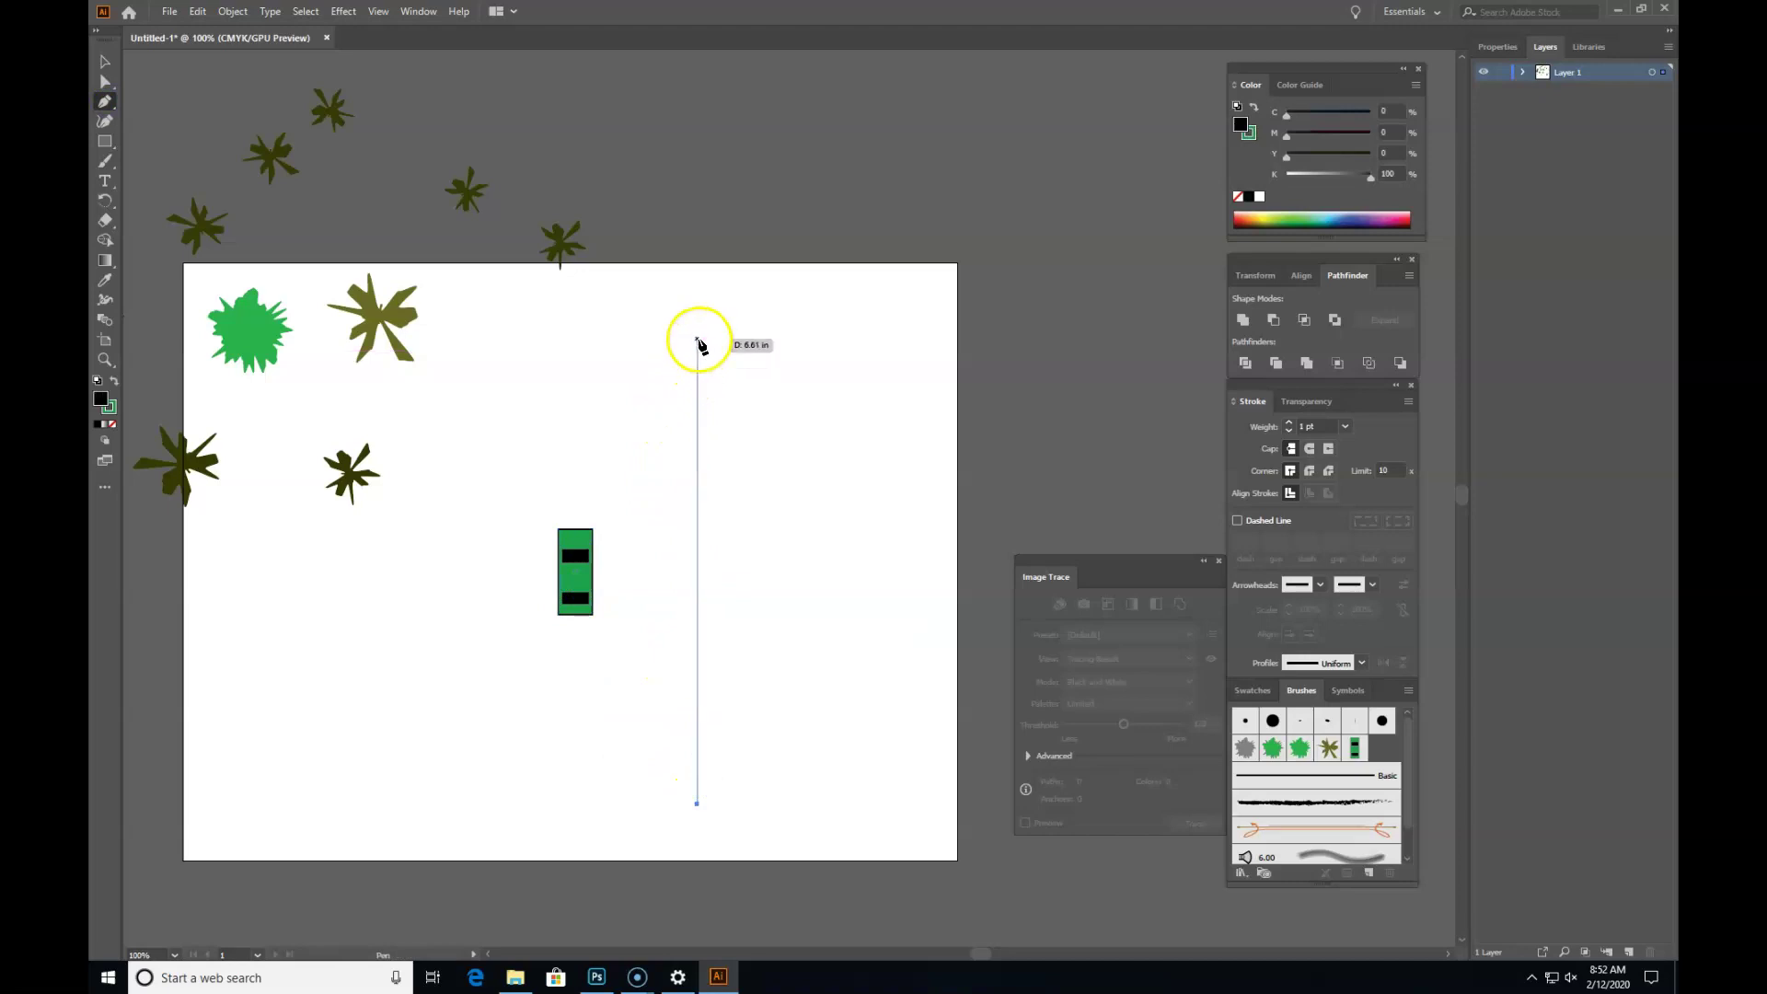
{"action": "left_click", "coordinate": [699, 440]}
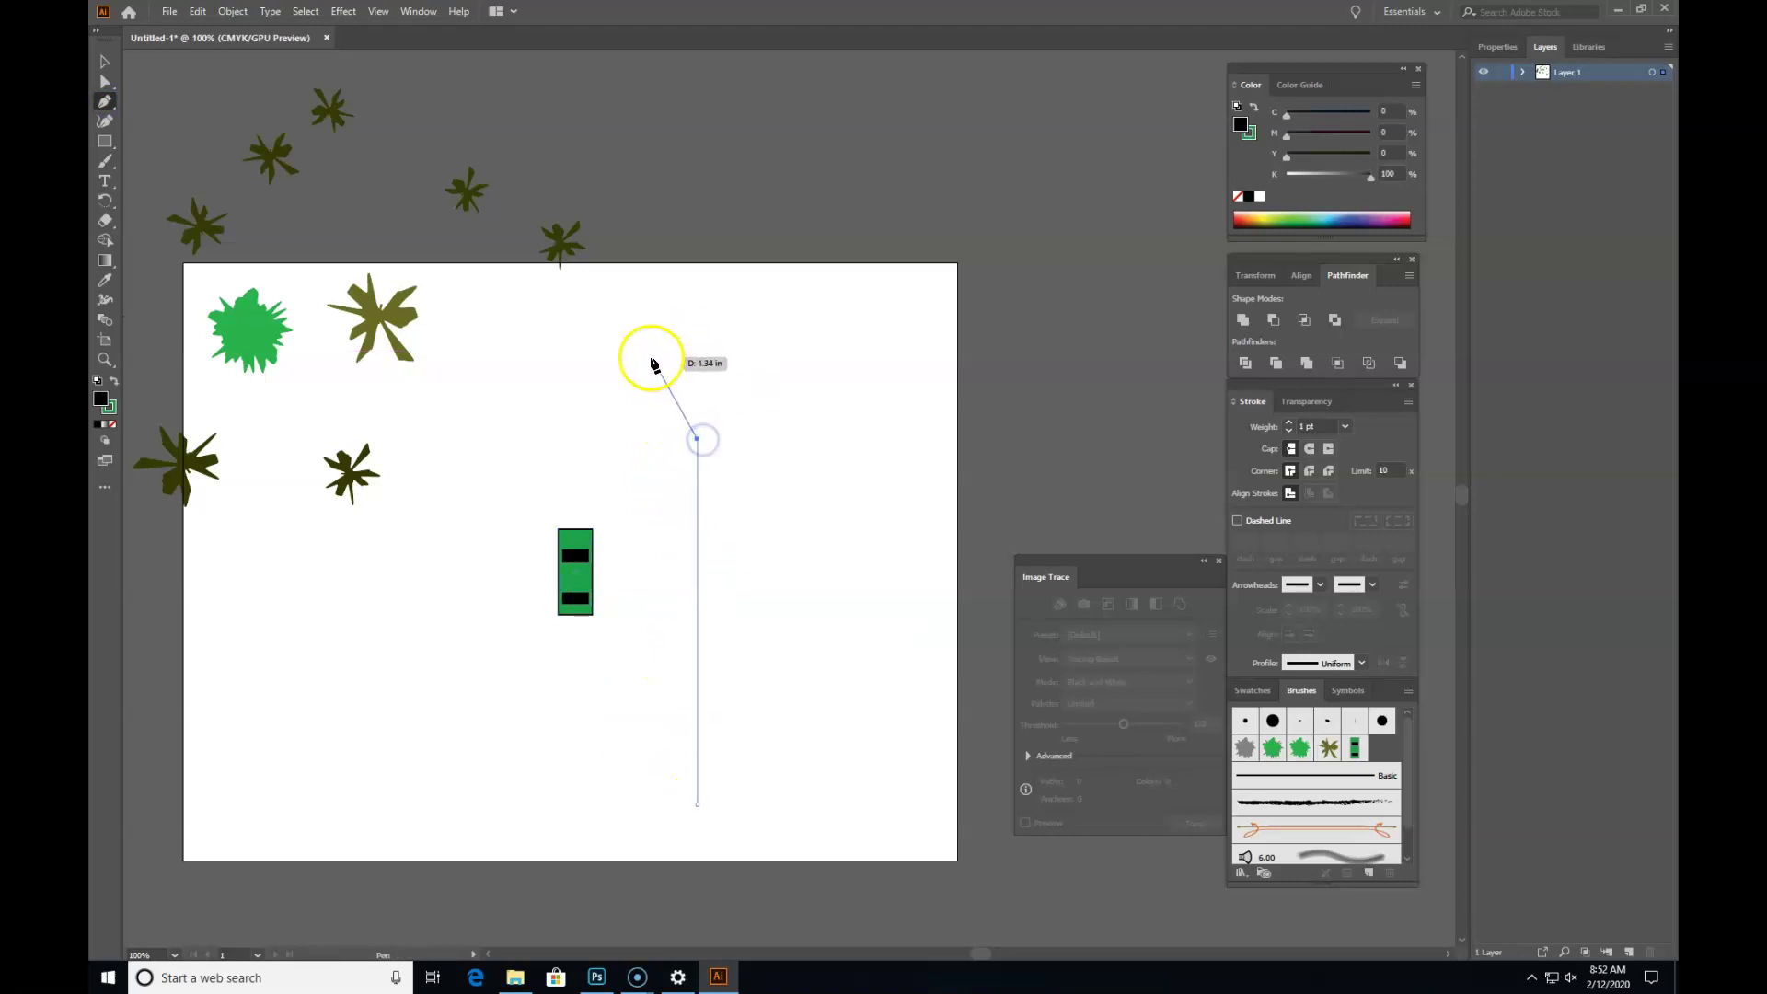
{"action": "left_click_drag", "start_coordinate": [633, 350], "coordinate": [559, 350]}
{"action": "left_click", "coordinate": [301, 350]}
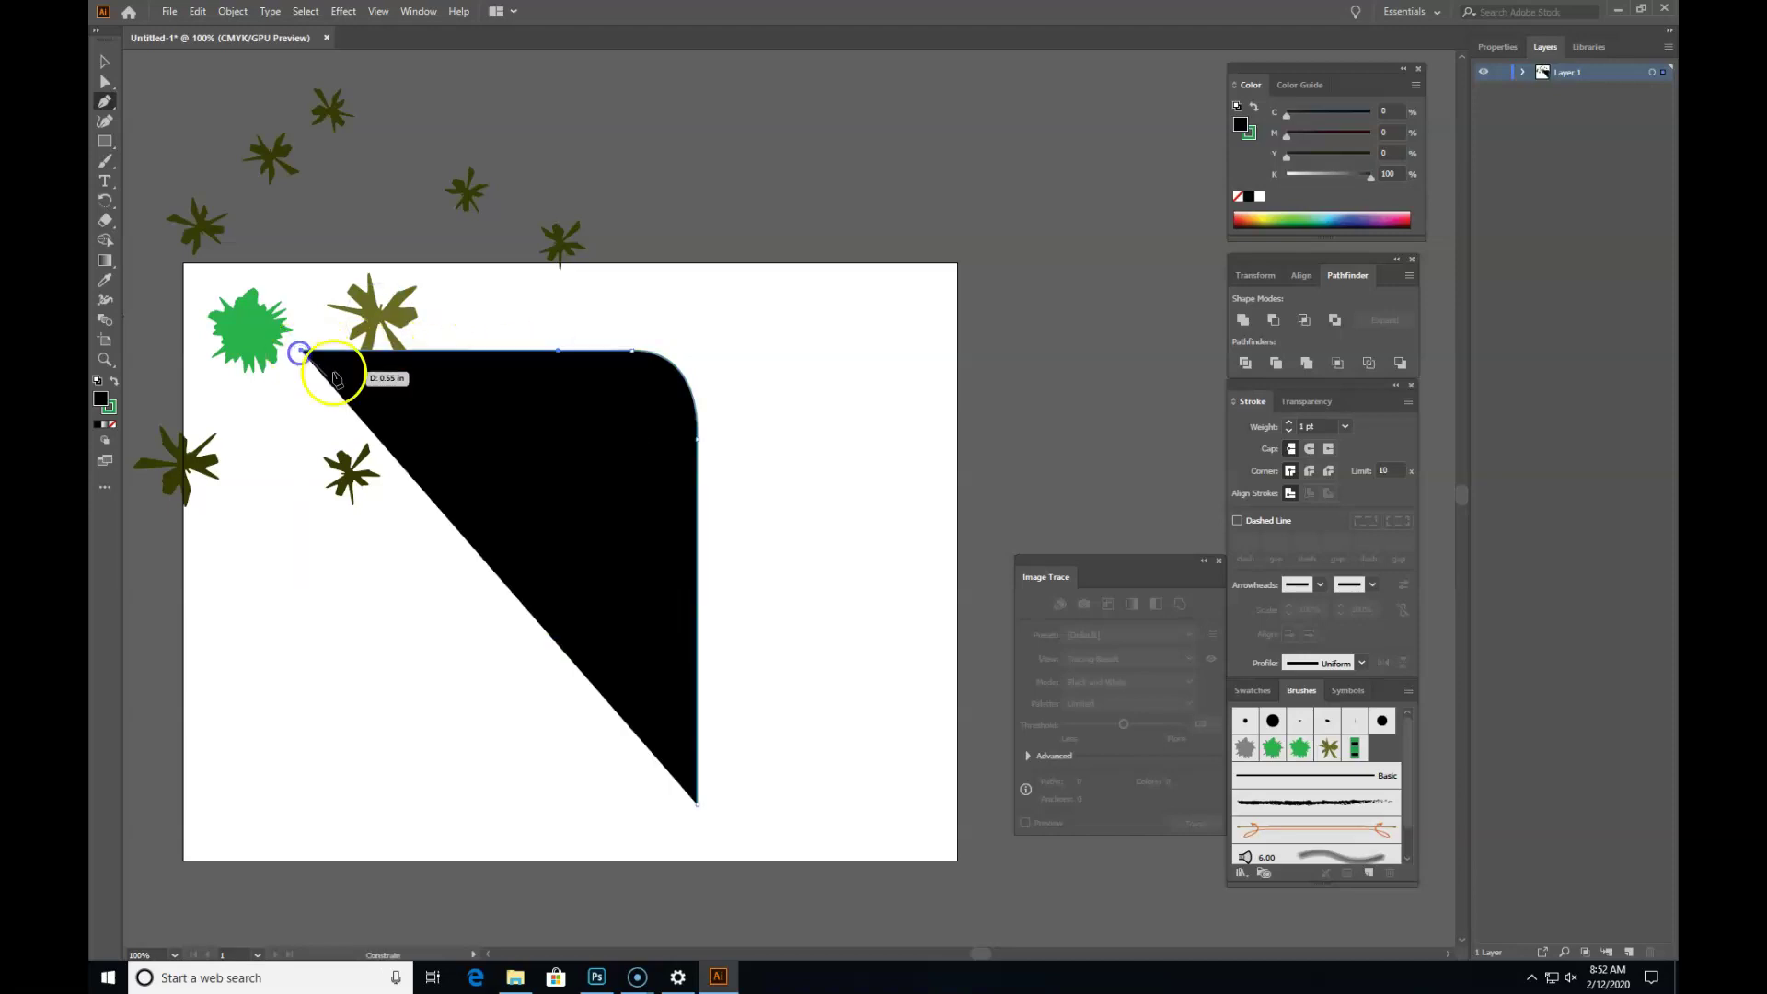
Step: Give the new path a black stroke with no fill and apply the green car scatter brush to it
{"action": "left_click", "coordinate": [103, 66]}
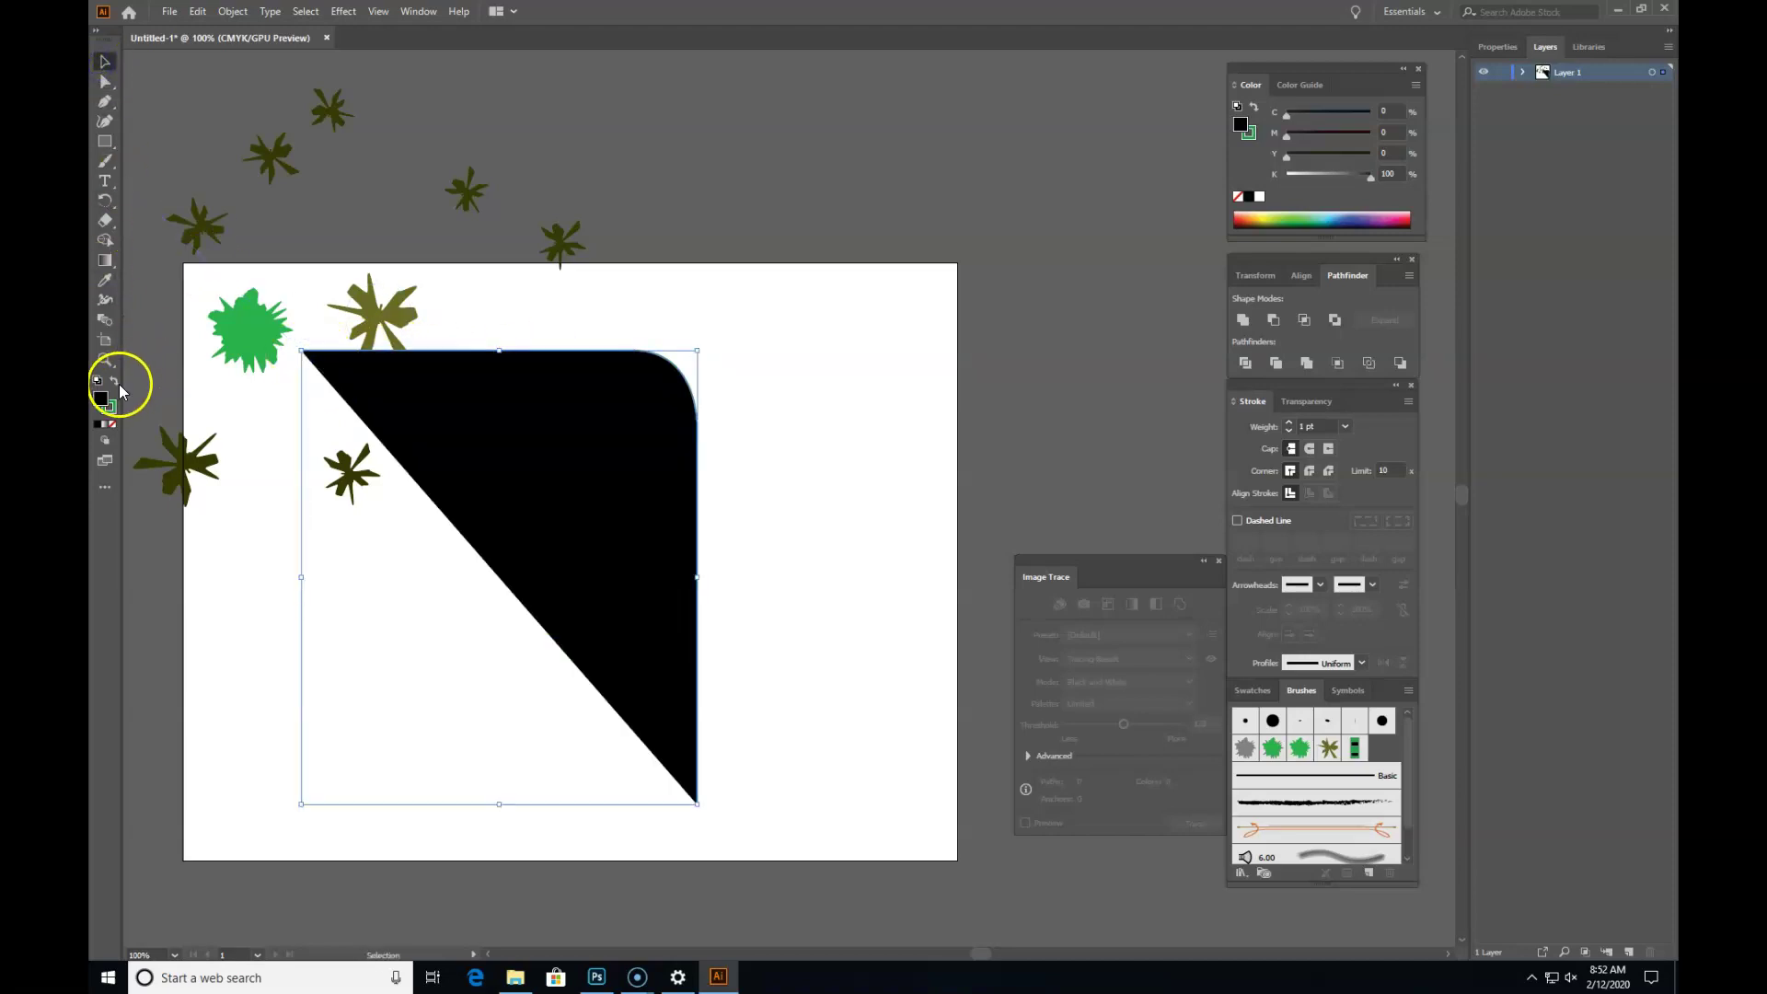
{"action": "left_click", "coordinate": [115, 382]}
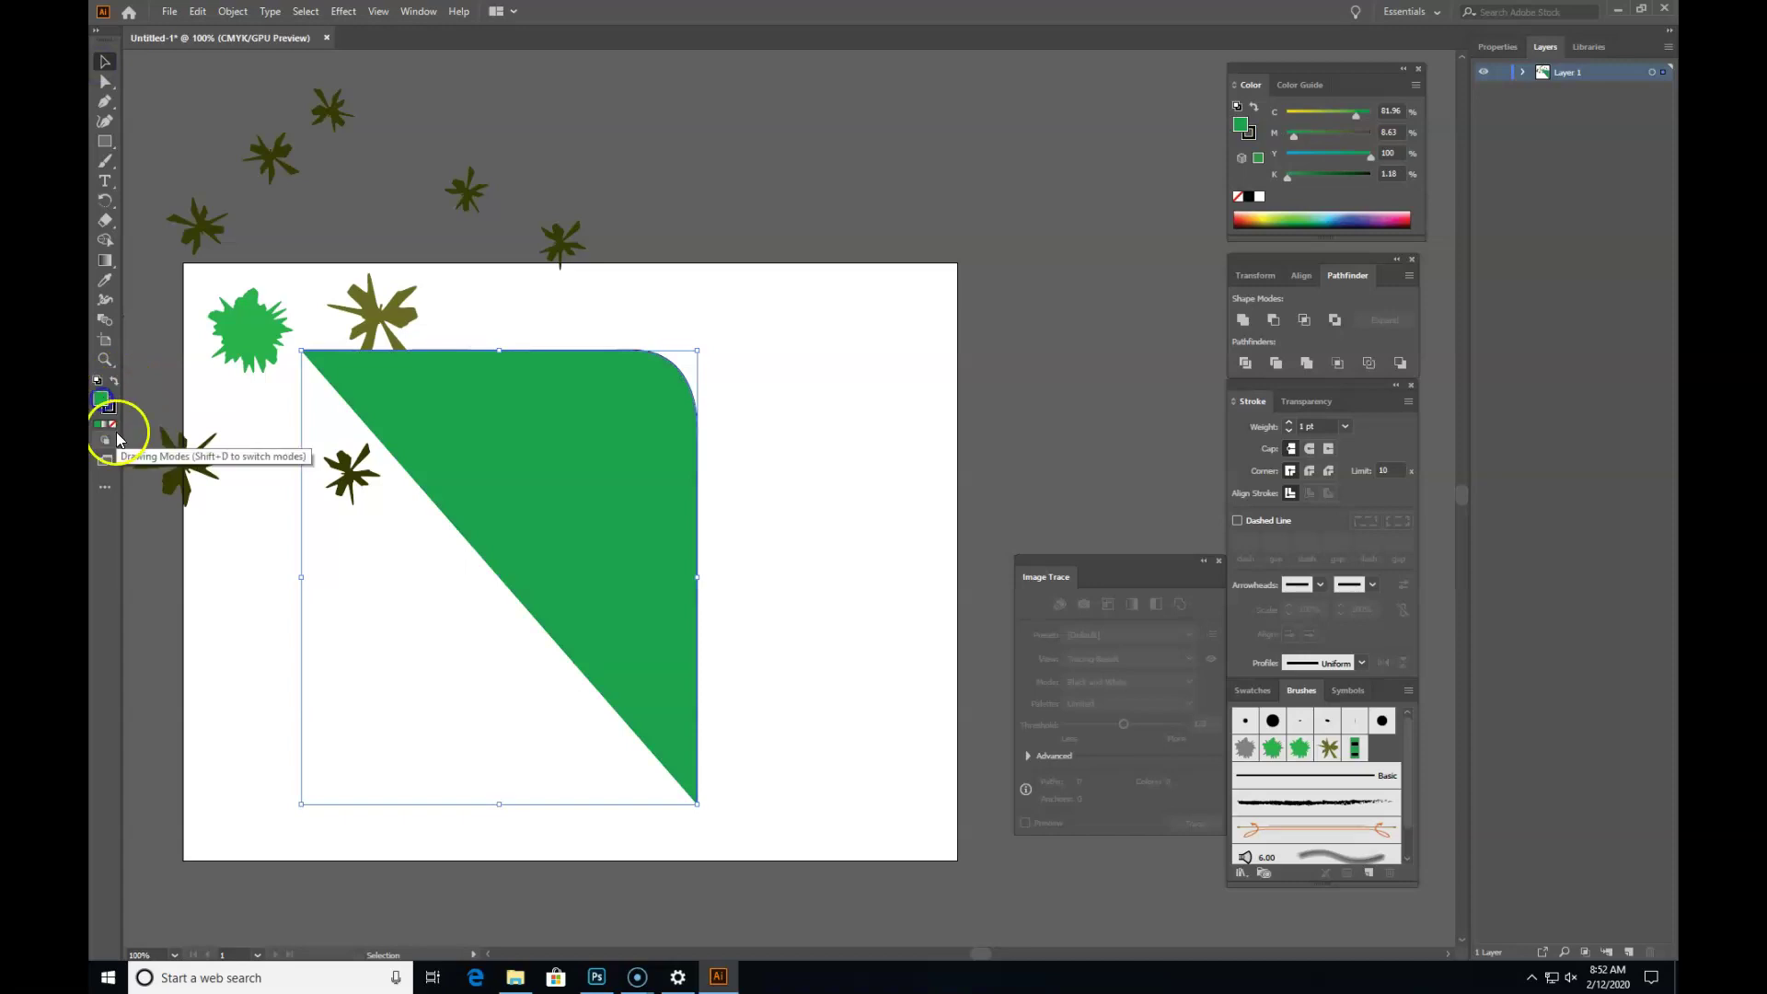
{"action": "left_click", "coordinate": [112, 425]}
{"action": "left_click", "coordinate": [790, 545]}
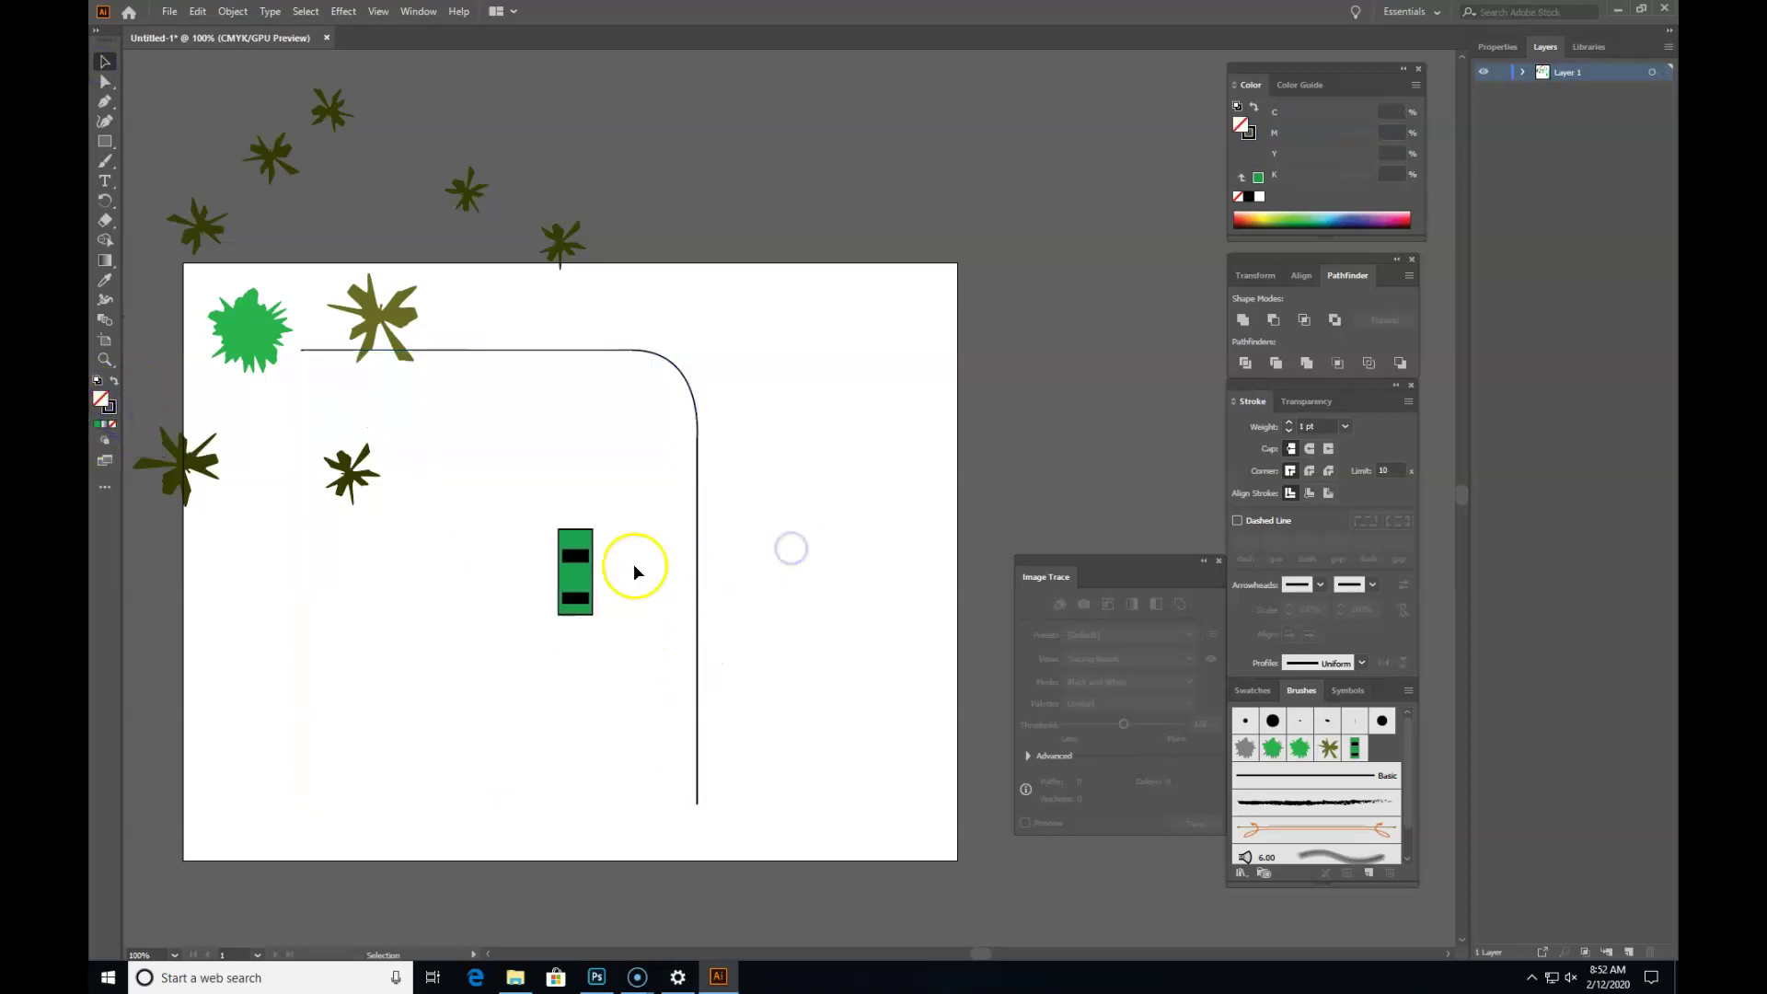
{"action": "left_click", "coordinate": [697, 527]}
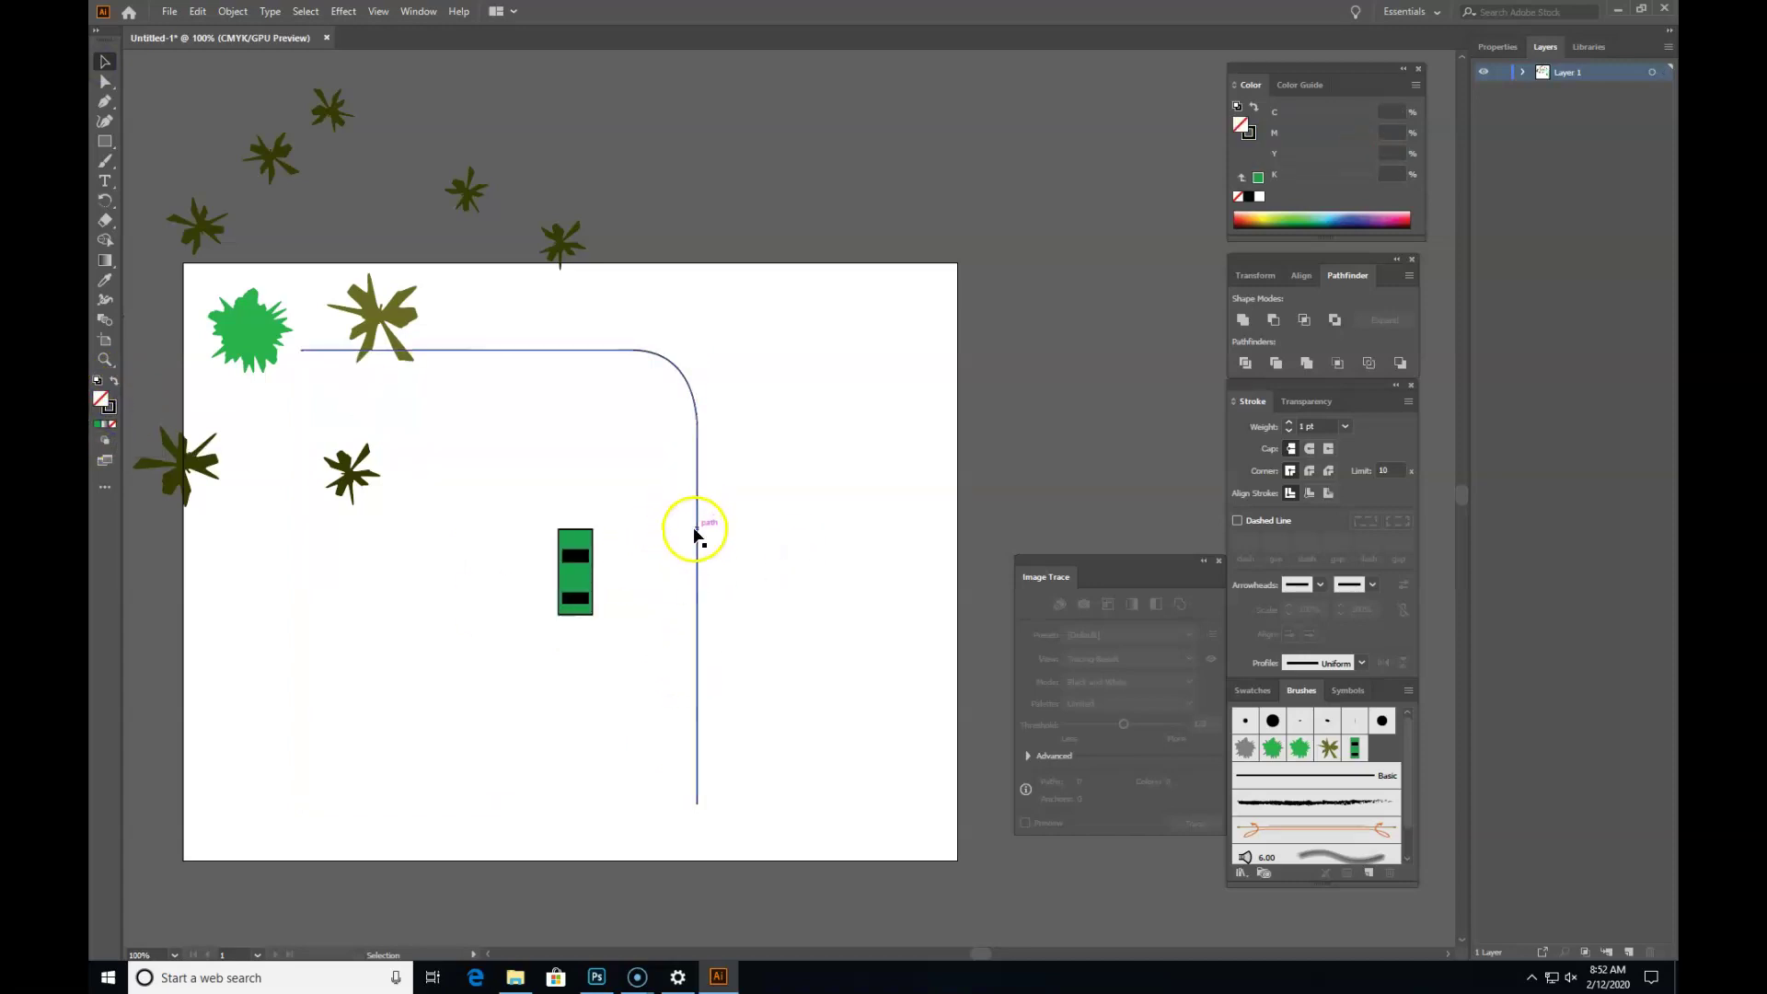
{"action": "left_click", "coordinate": [1354, 748]}
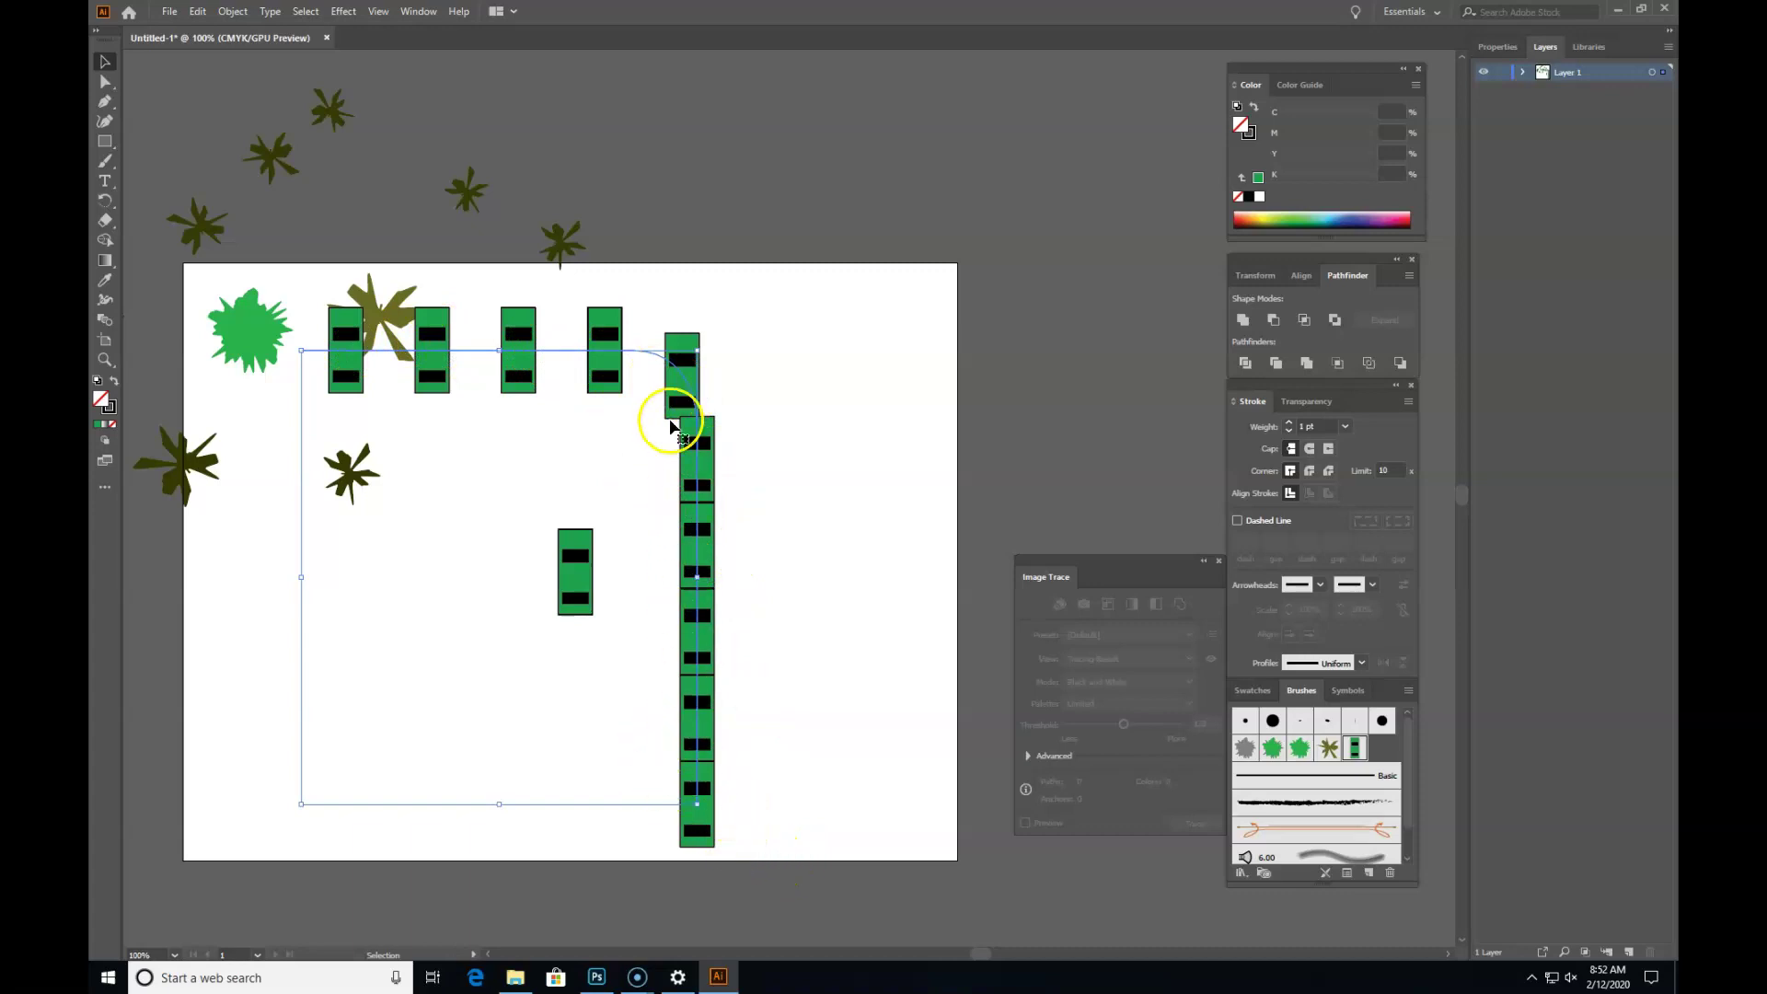
Step: Set the car brush's rotation to -90° relative to Path and apply the change to existing strokes
{"action": "double_click", "coordinate": [1358, 752]}
{"action": "left_click_drag", "start_coordinate": [1006, 147], "coordinate": [986, 73]}
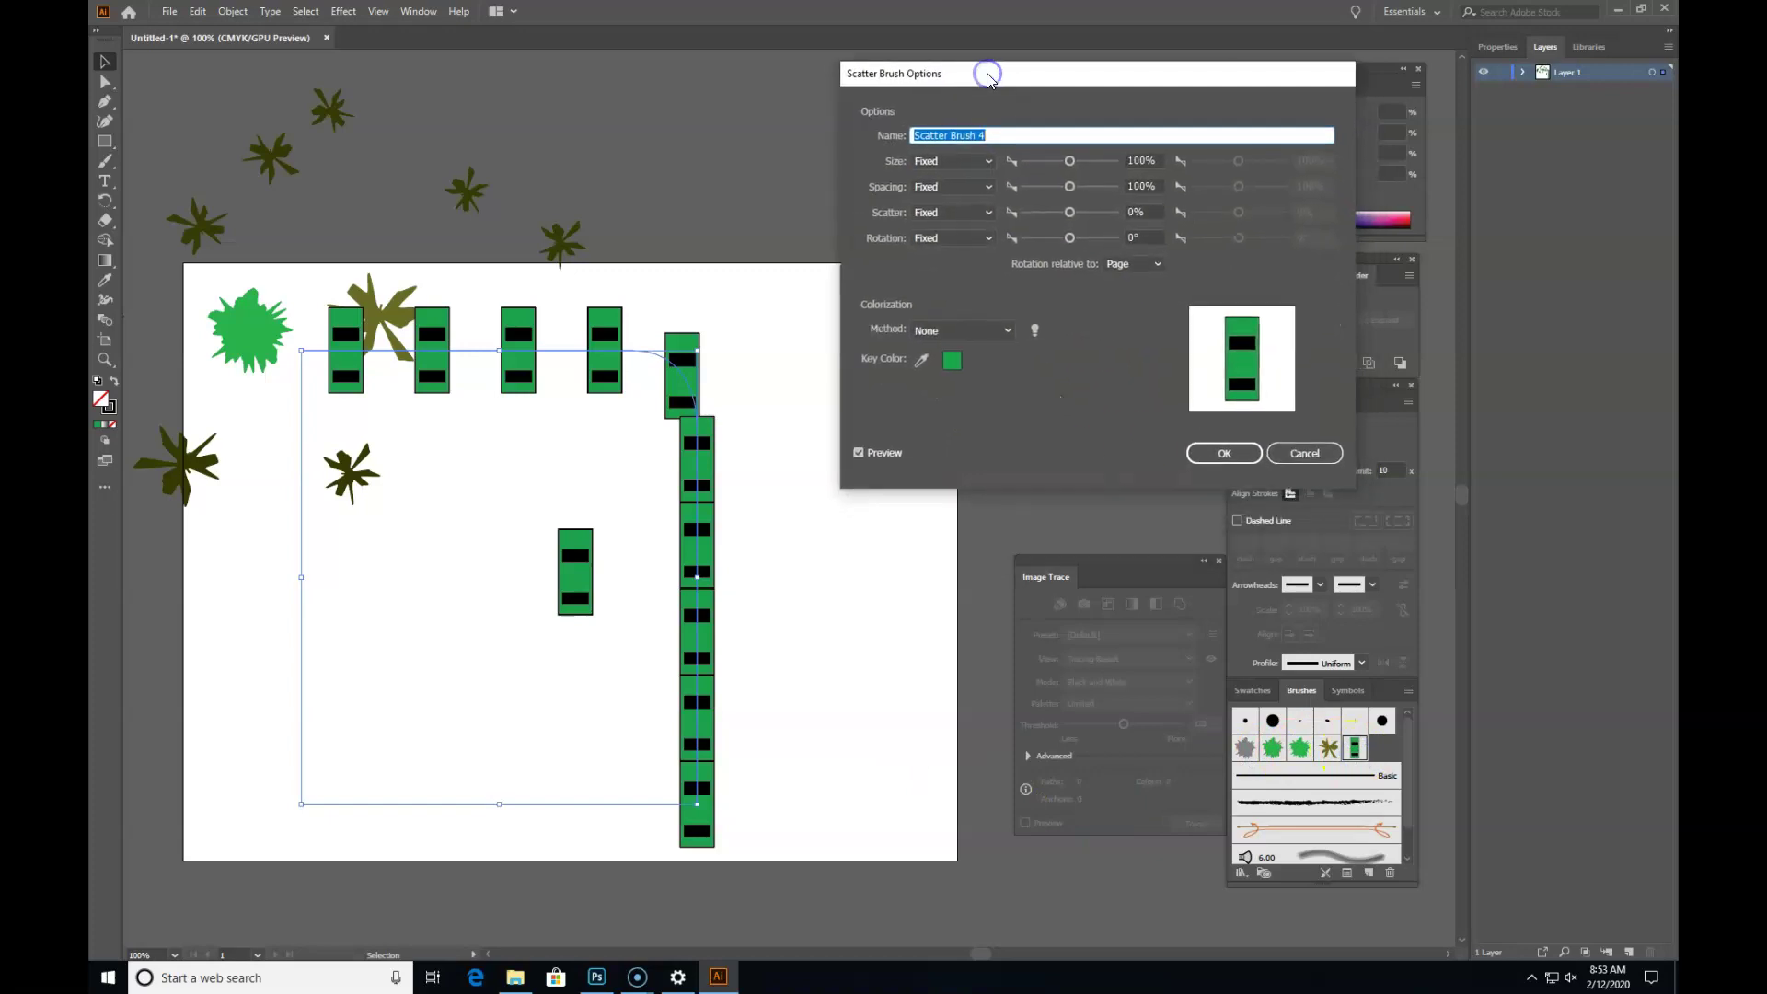
{"action": "left_click", "coordinate": [1132, 276]}
{"action": "left_click", "coordinate": [1136, 306]}
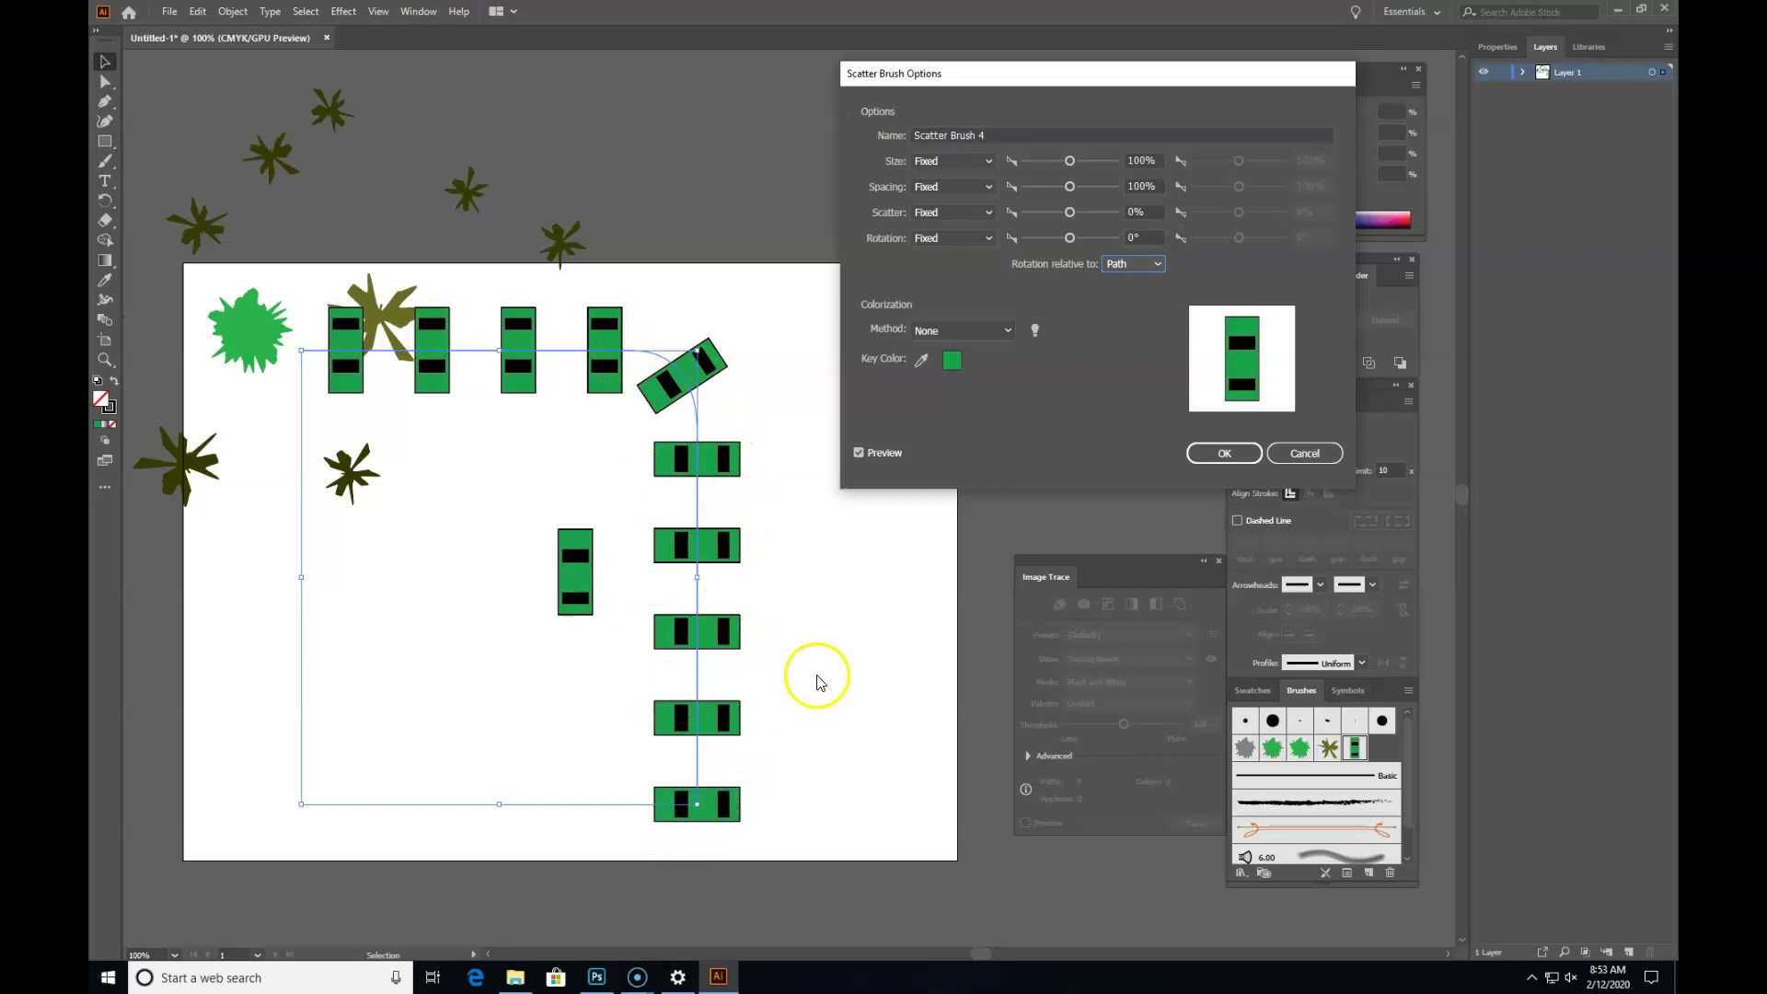
{"action": "left_click_drag", "start_coordinate": [1069, 237], "coordinate": [1062, 241]}
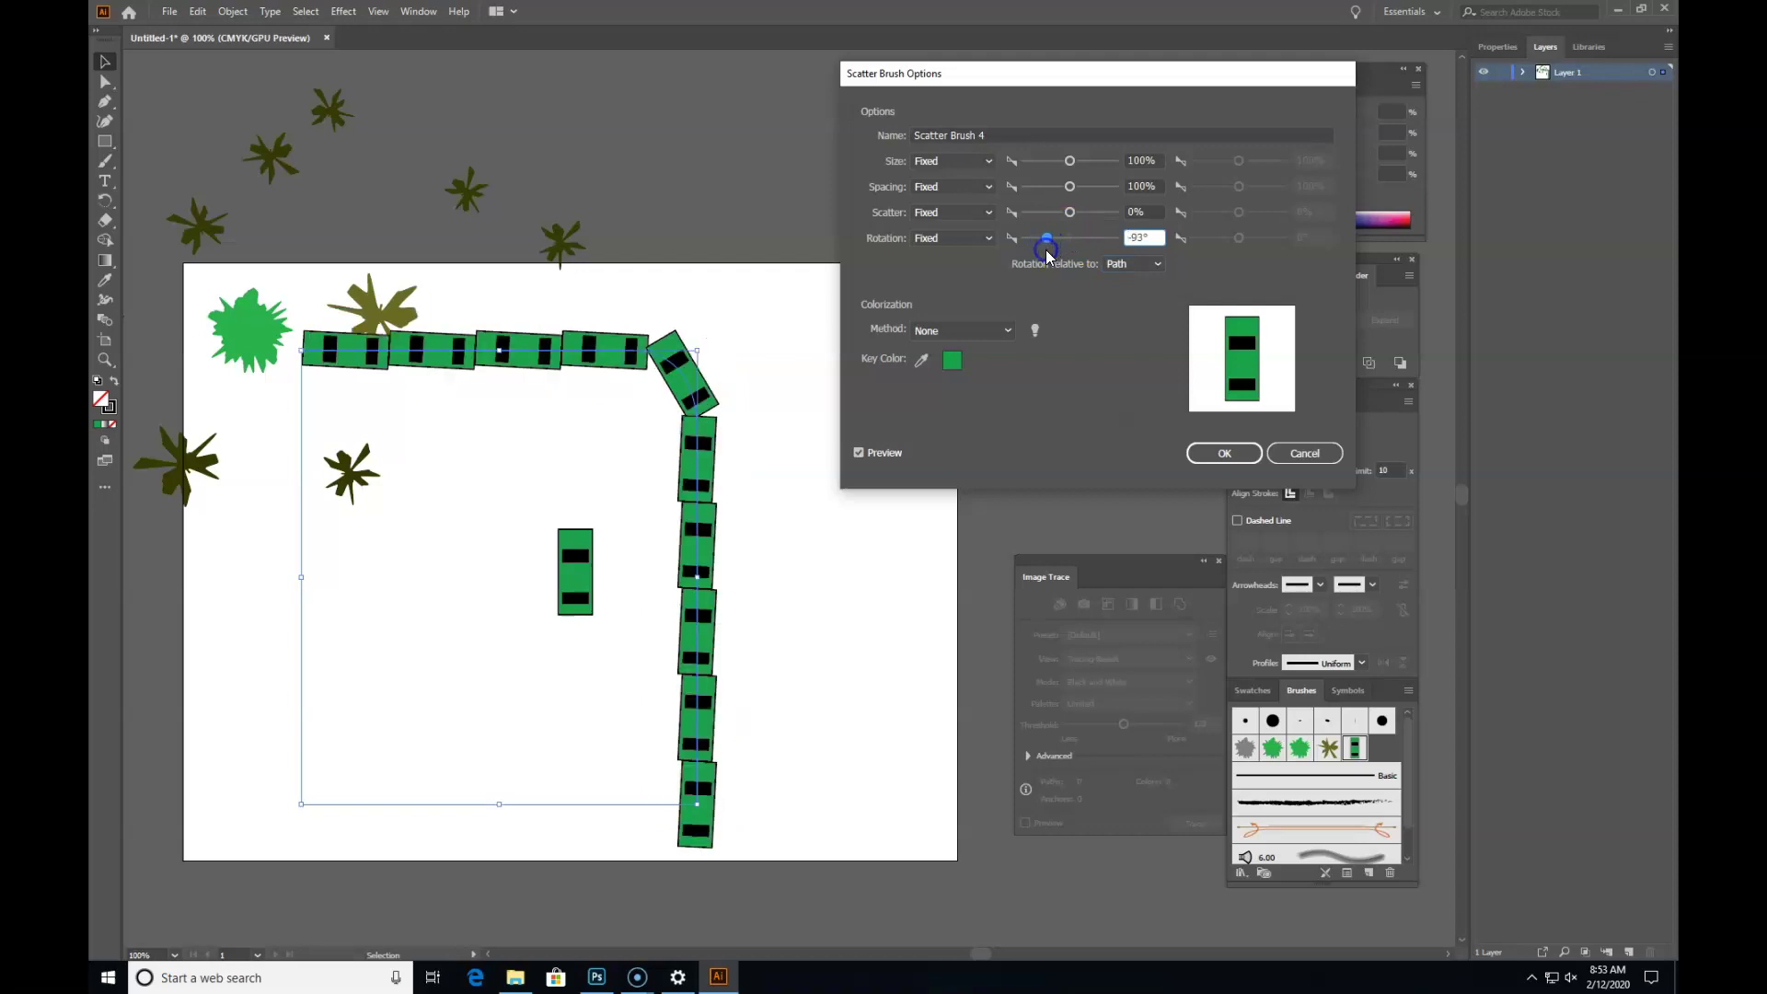
{"action": "double_click", "coordinate": [1141, 238]}
{"action": "type", "text": "-9"}
{"action": "key", "text": "Return"}
{"action": "left_click", "coordinate": [840, 510]}
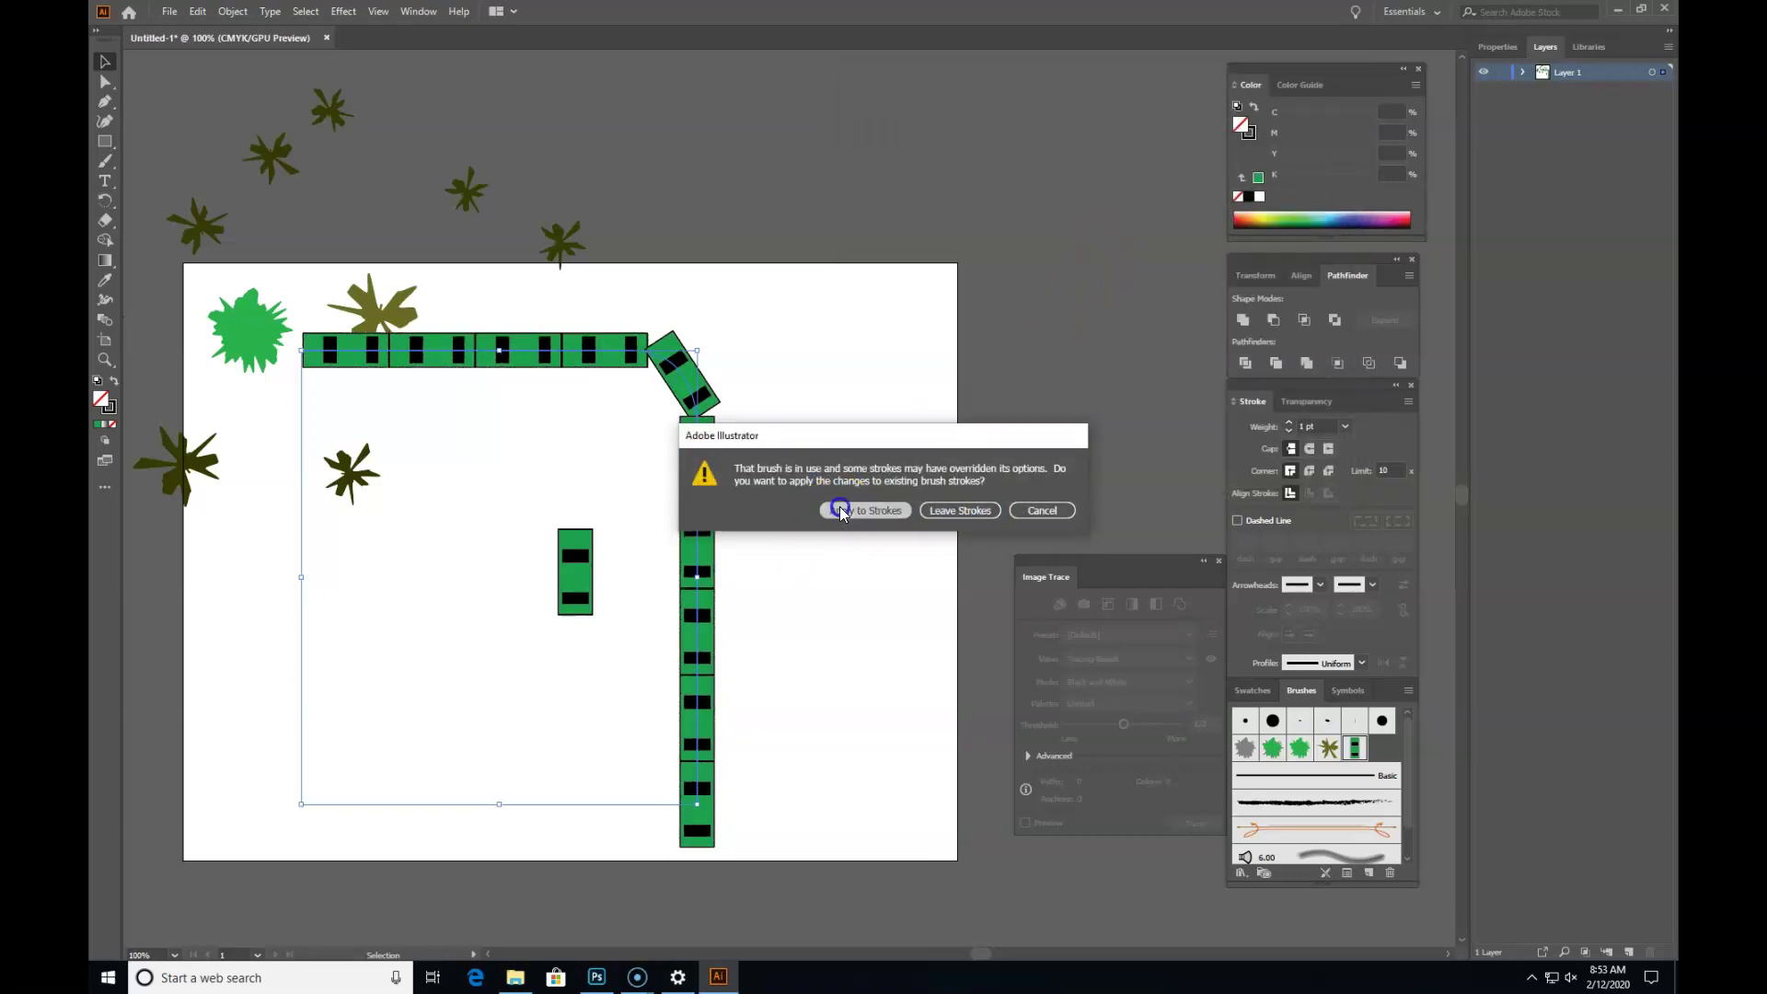
Step: Set the car brush's spacing to Random from 95% to 183% and its colorization method to Tints and Shades
{"action": "double_click", "coordinate": [1352, 748]}
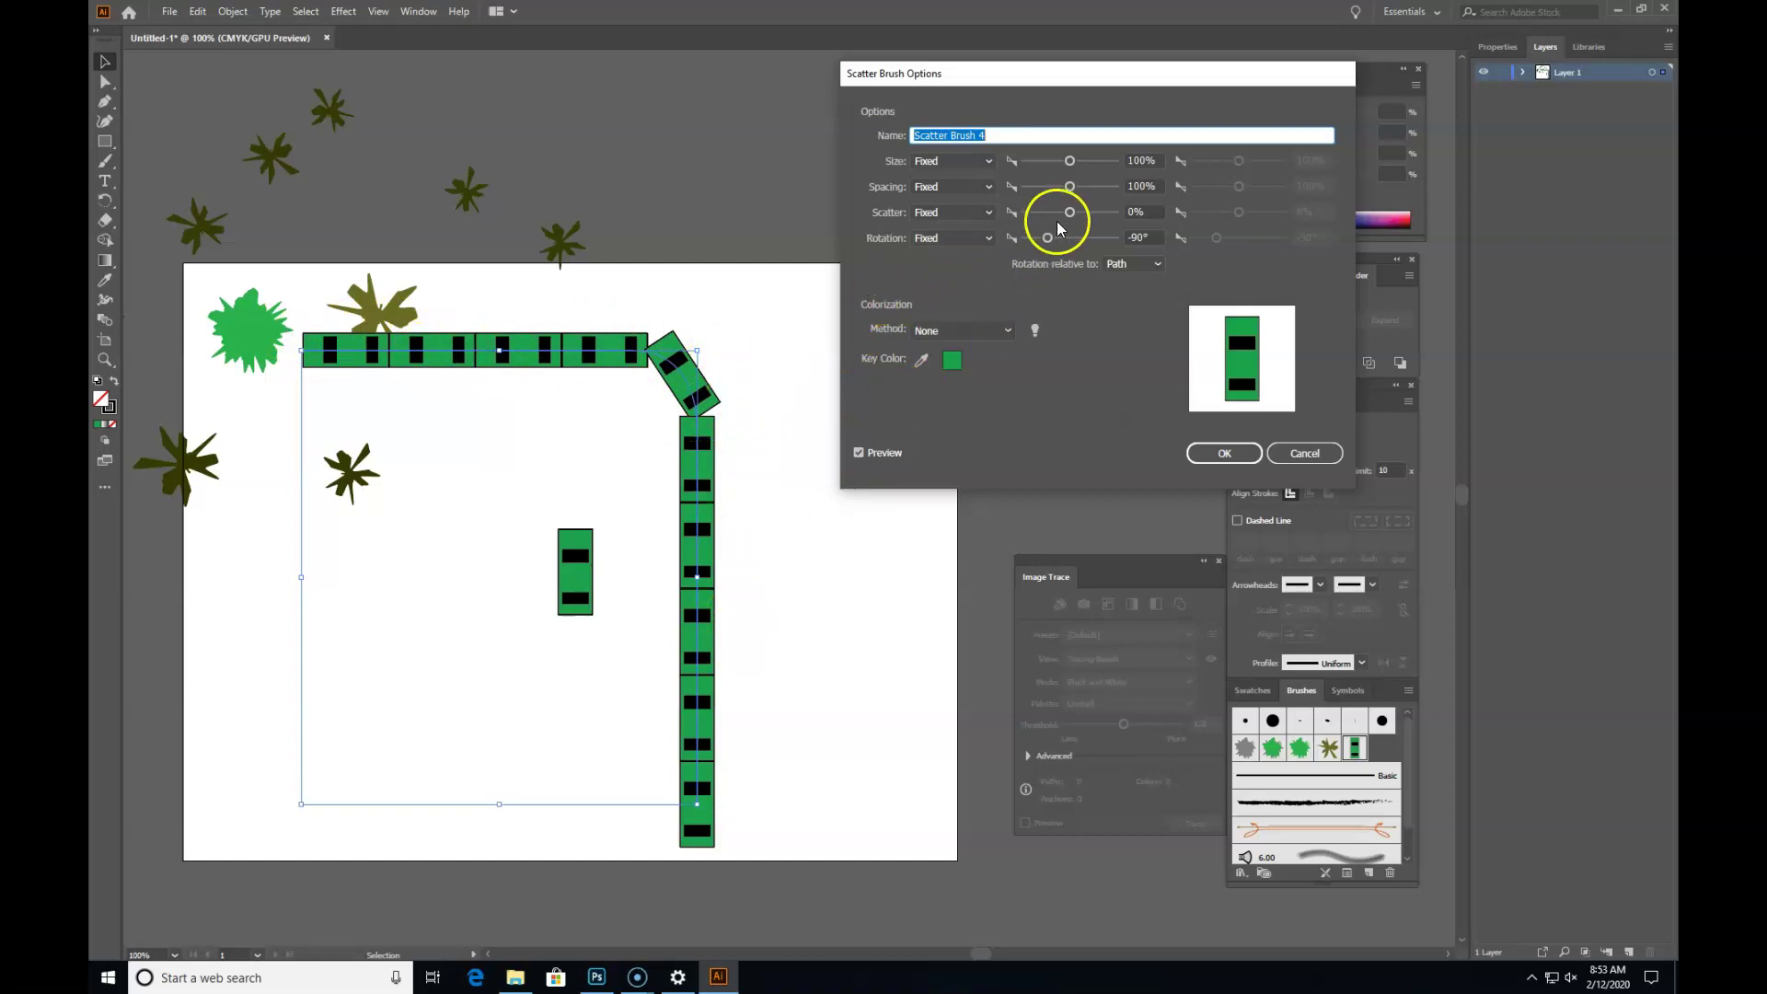
{"action": "left_click_drag", "start_coordinate": [1069, 186], "coordinate": [1073, 190]}
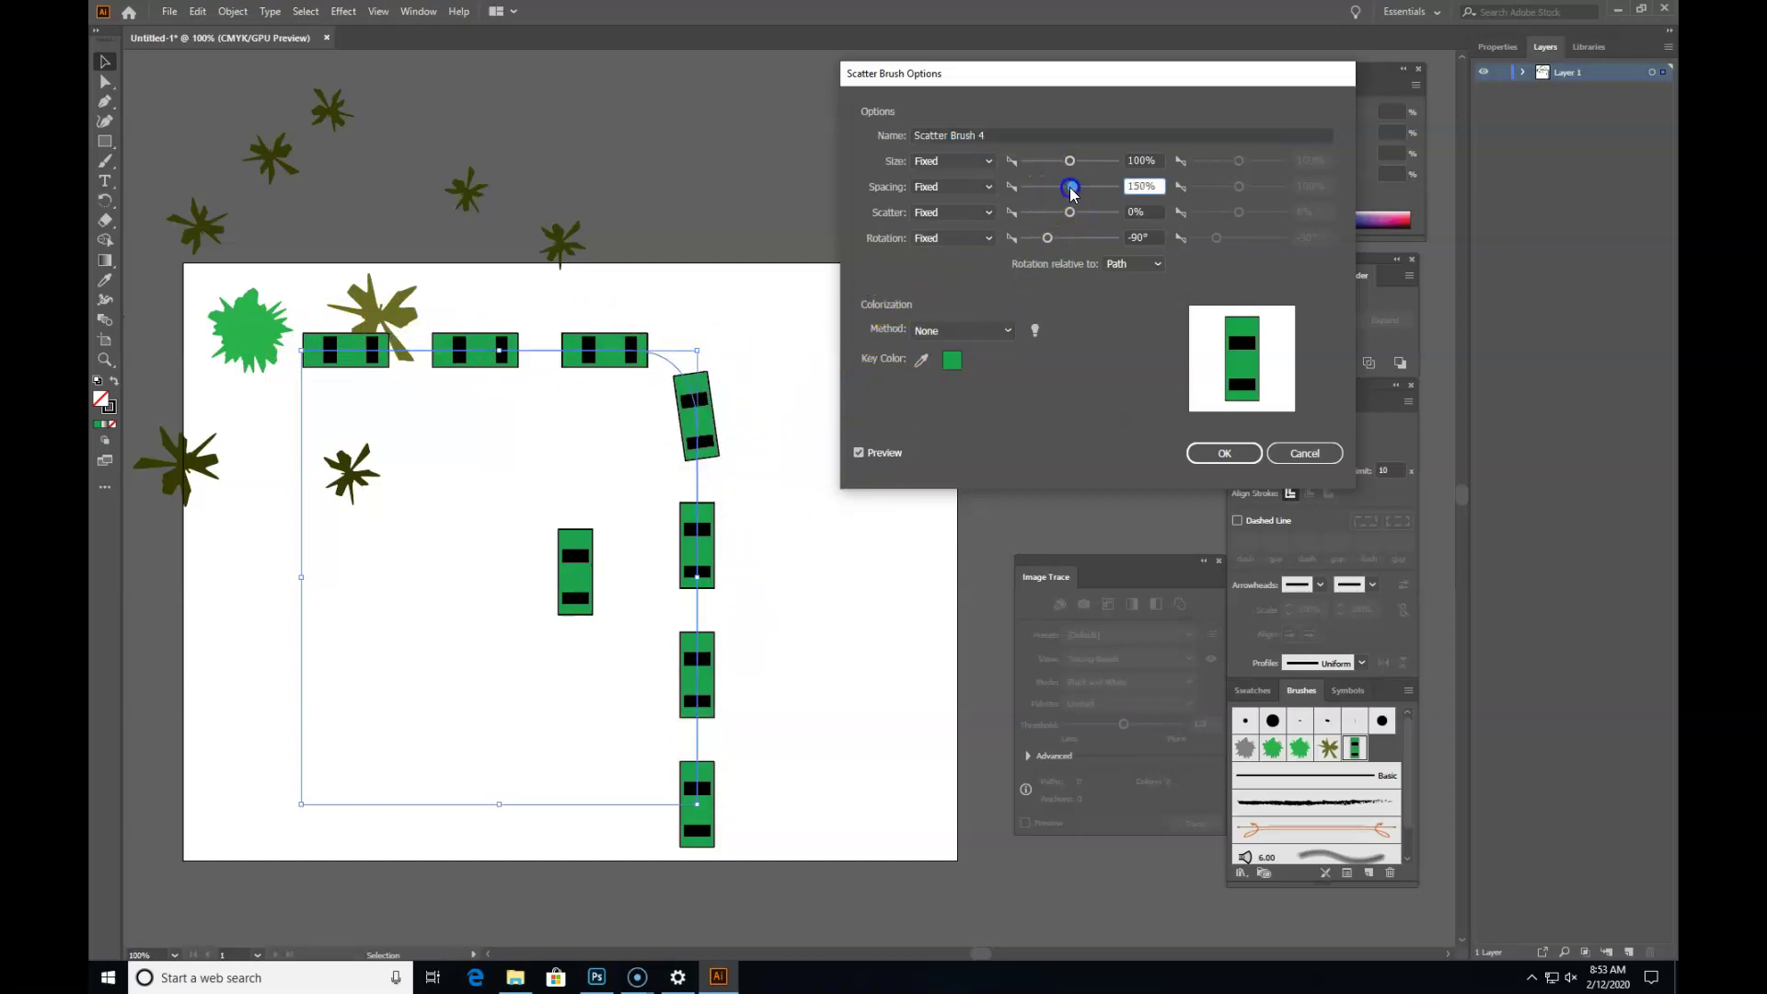
{"action": "left_click", "coordinate": [952, 187]}
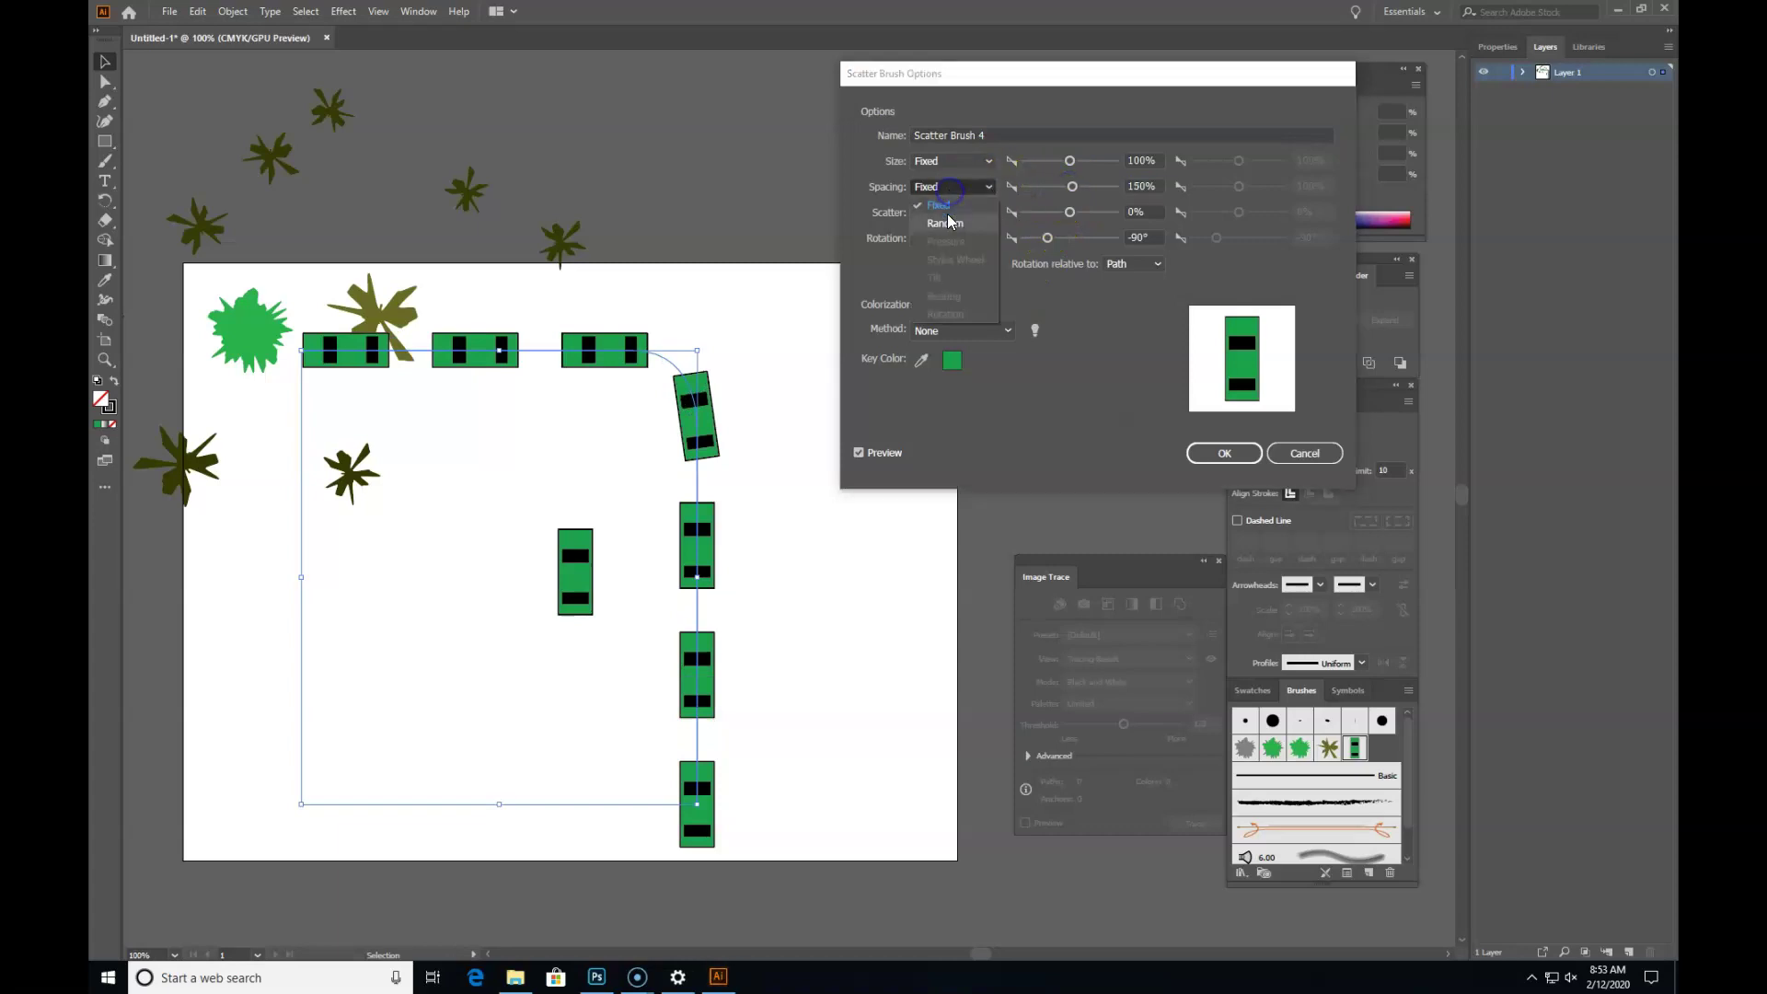
{"action": "left_click", "coordinate": [939, 223]}
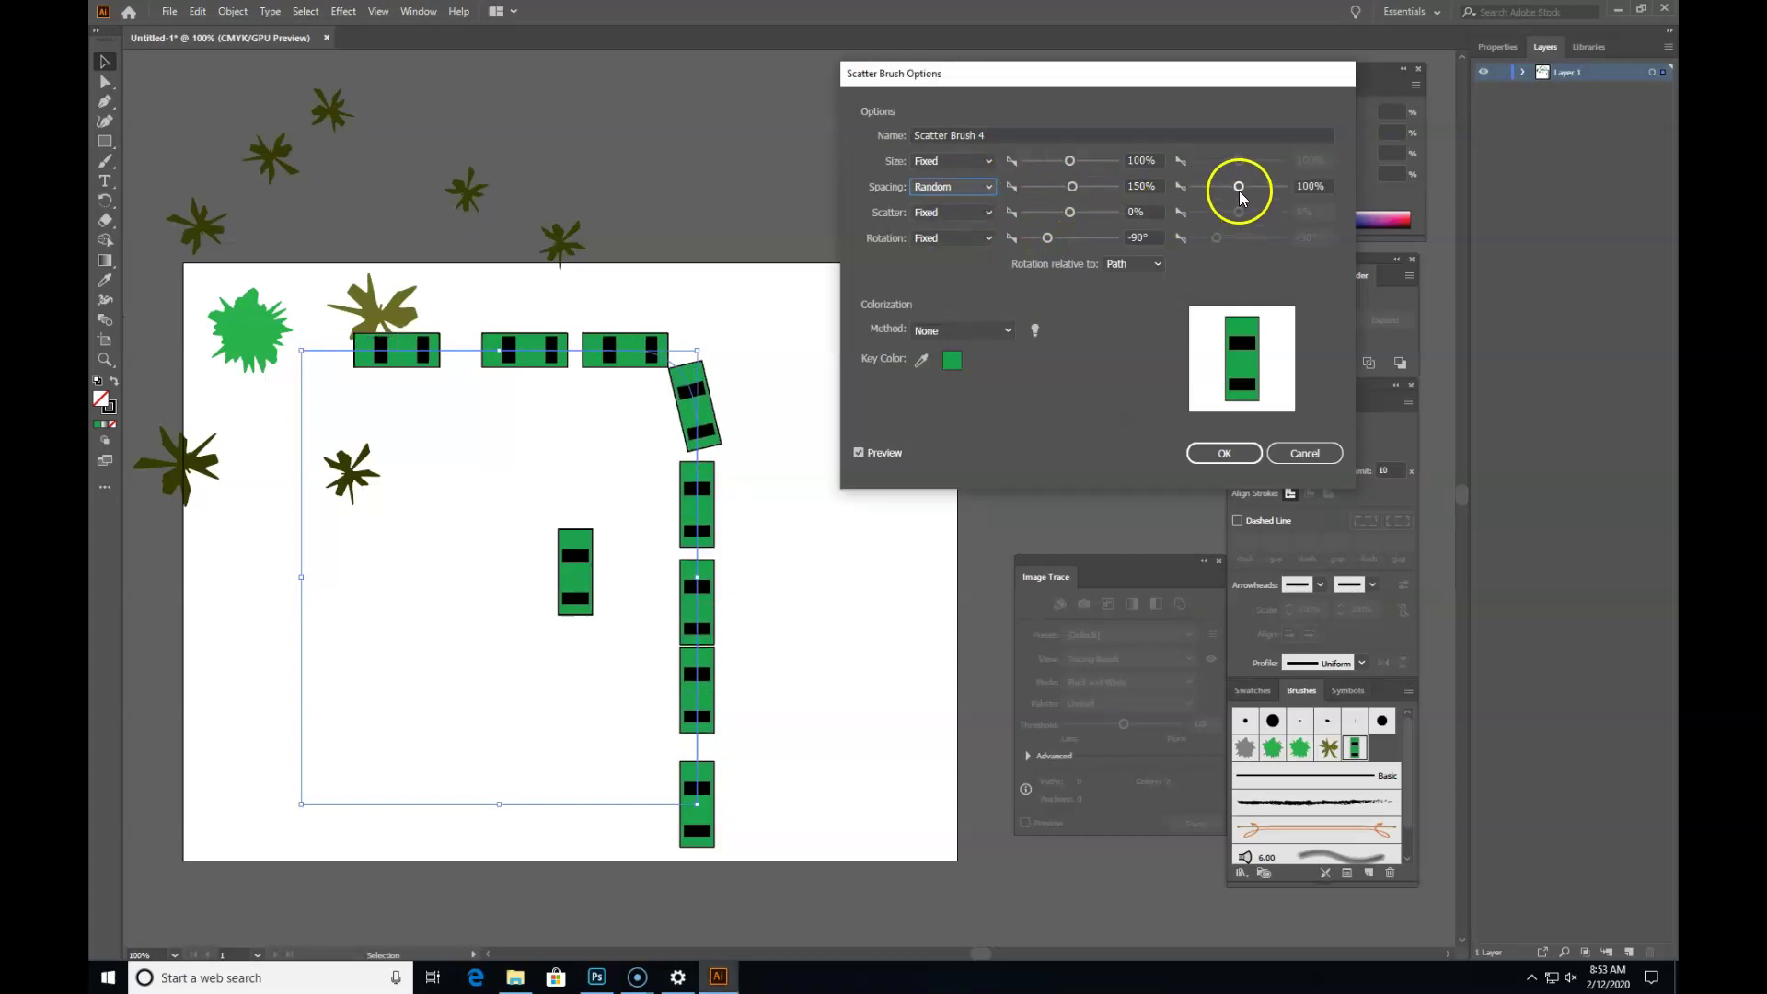
{"action": "left_click_drag", "start_coordinate": [1239, 187], "coordinate": [1245, 194]}
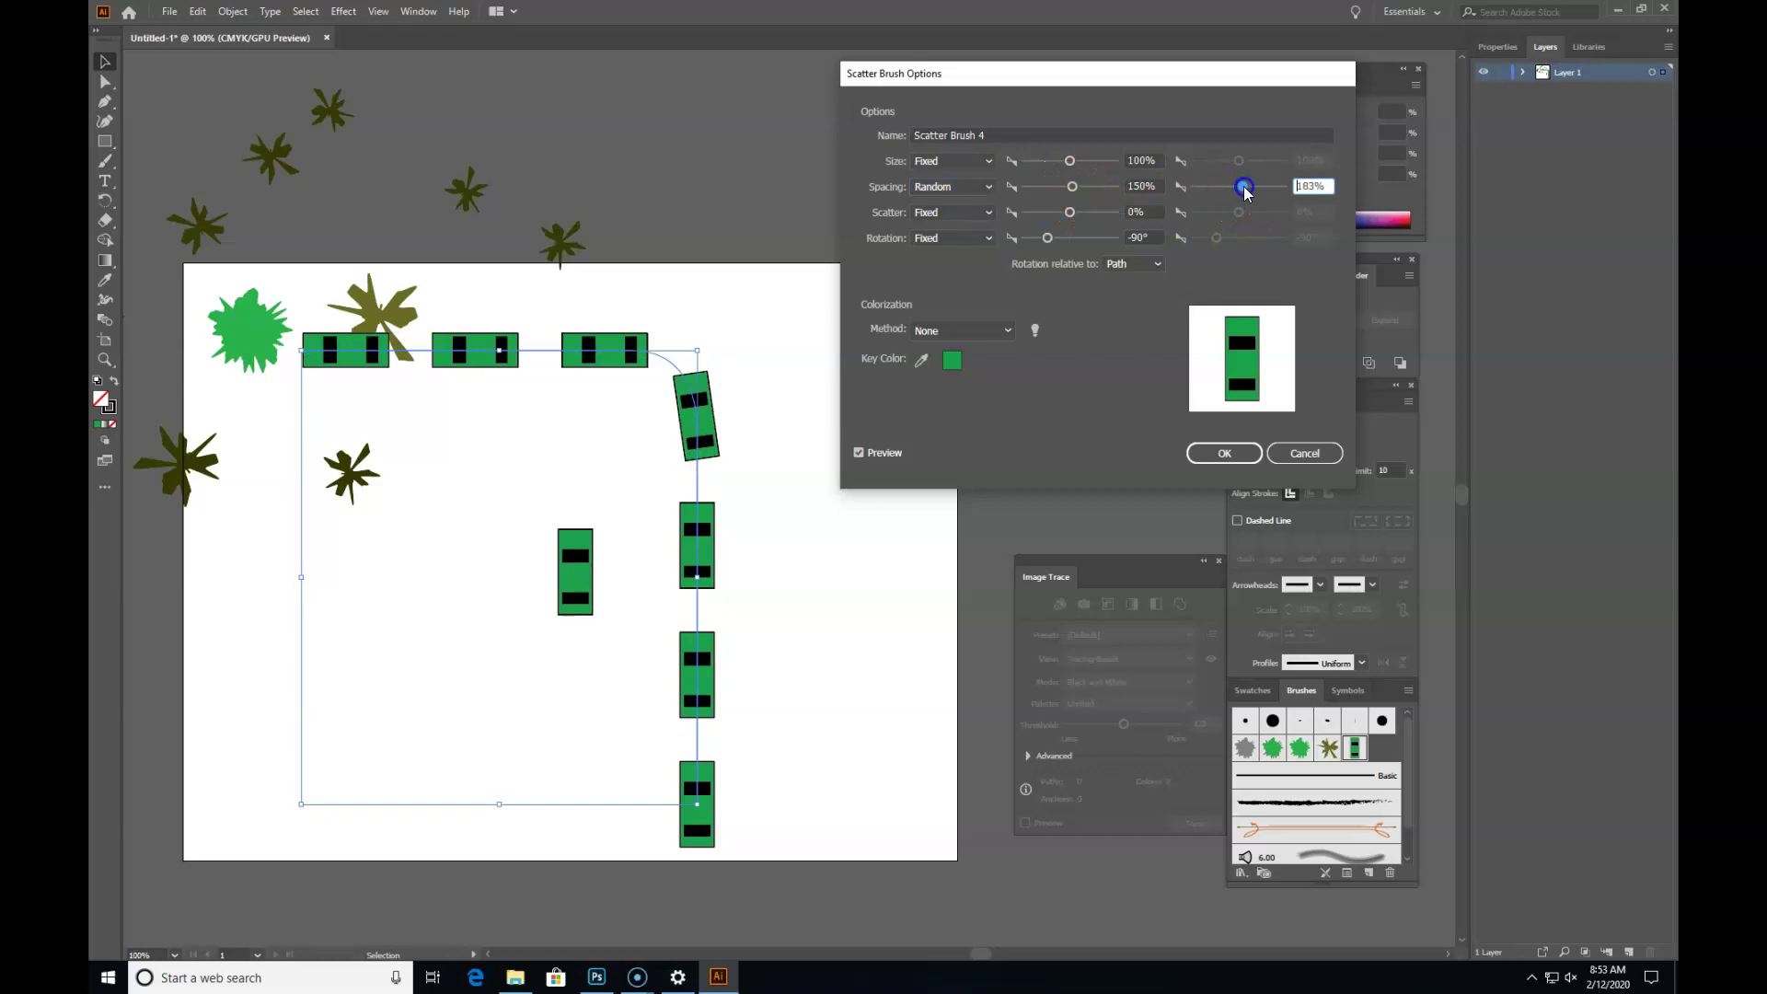
{"action": "left_click_drag", "start_coordinate": [1079, 186], "coordinate": [1068, 187]}
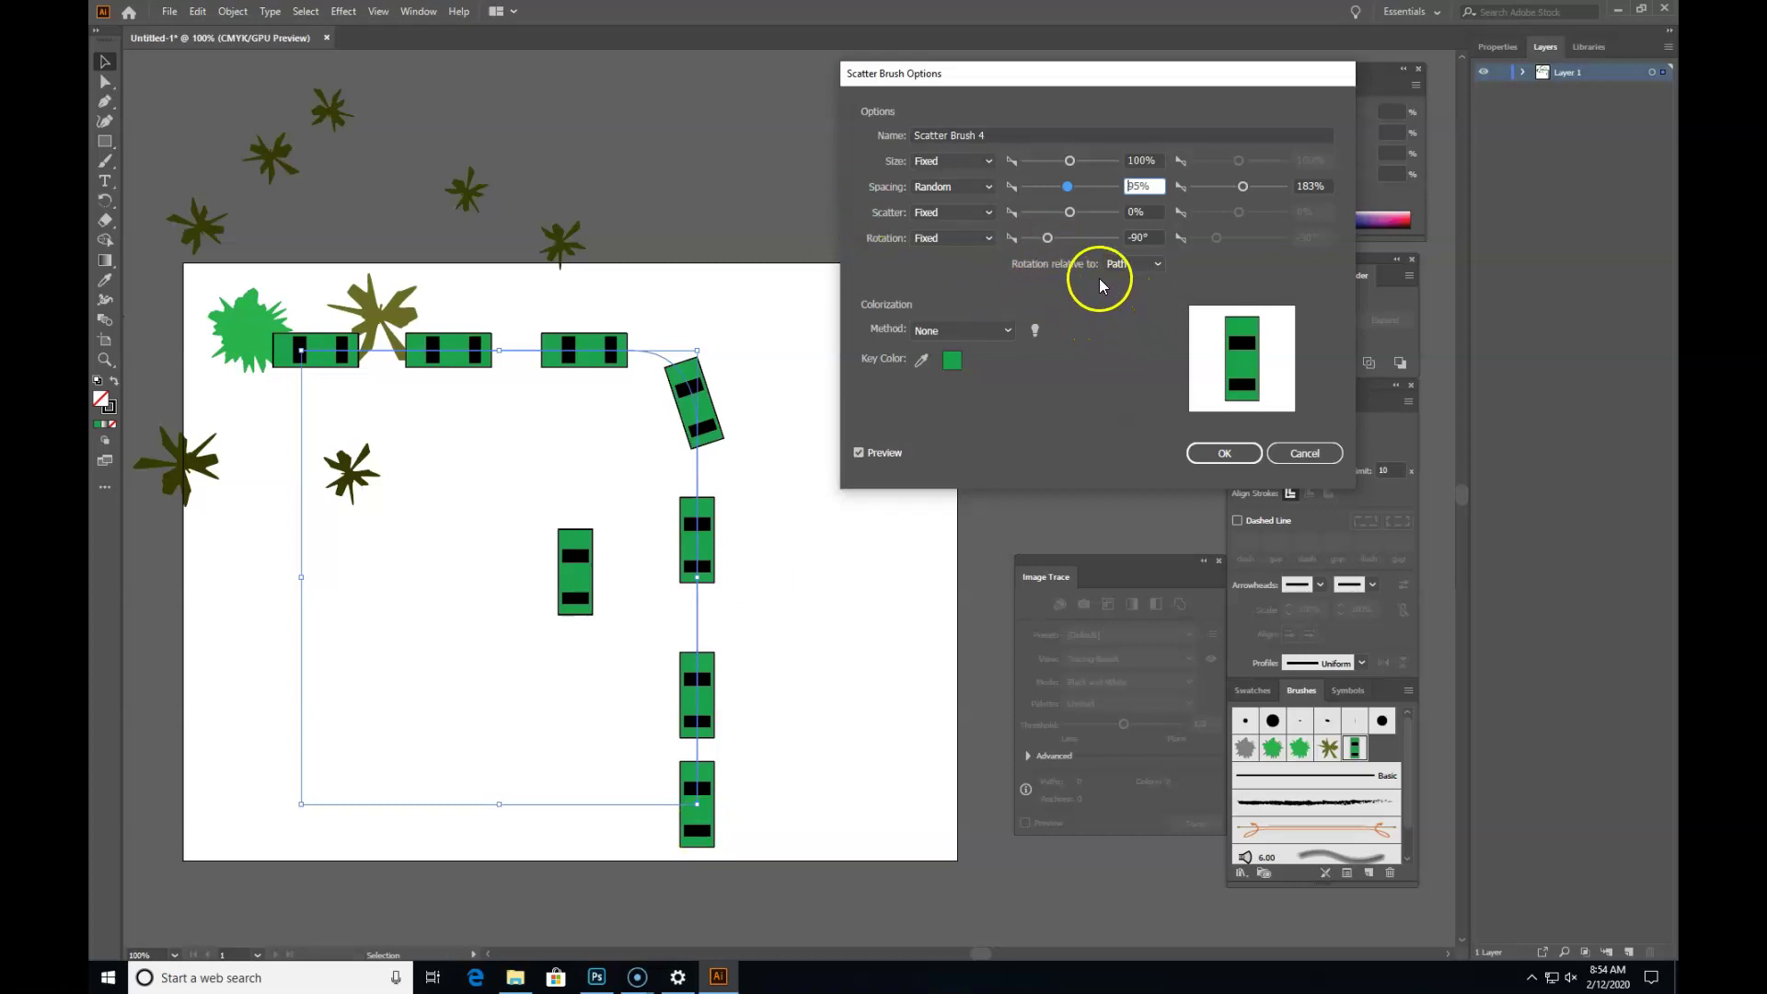
{"action": "left_click", "coordinate": [1002, 327]}
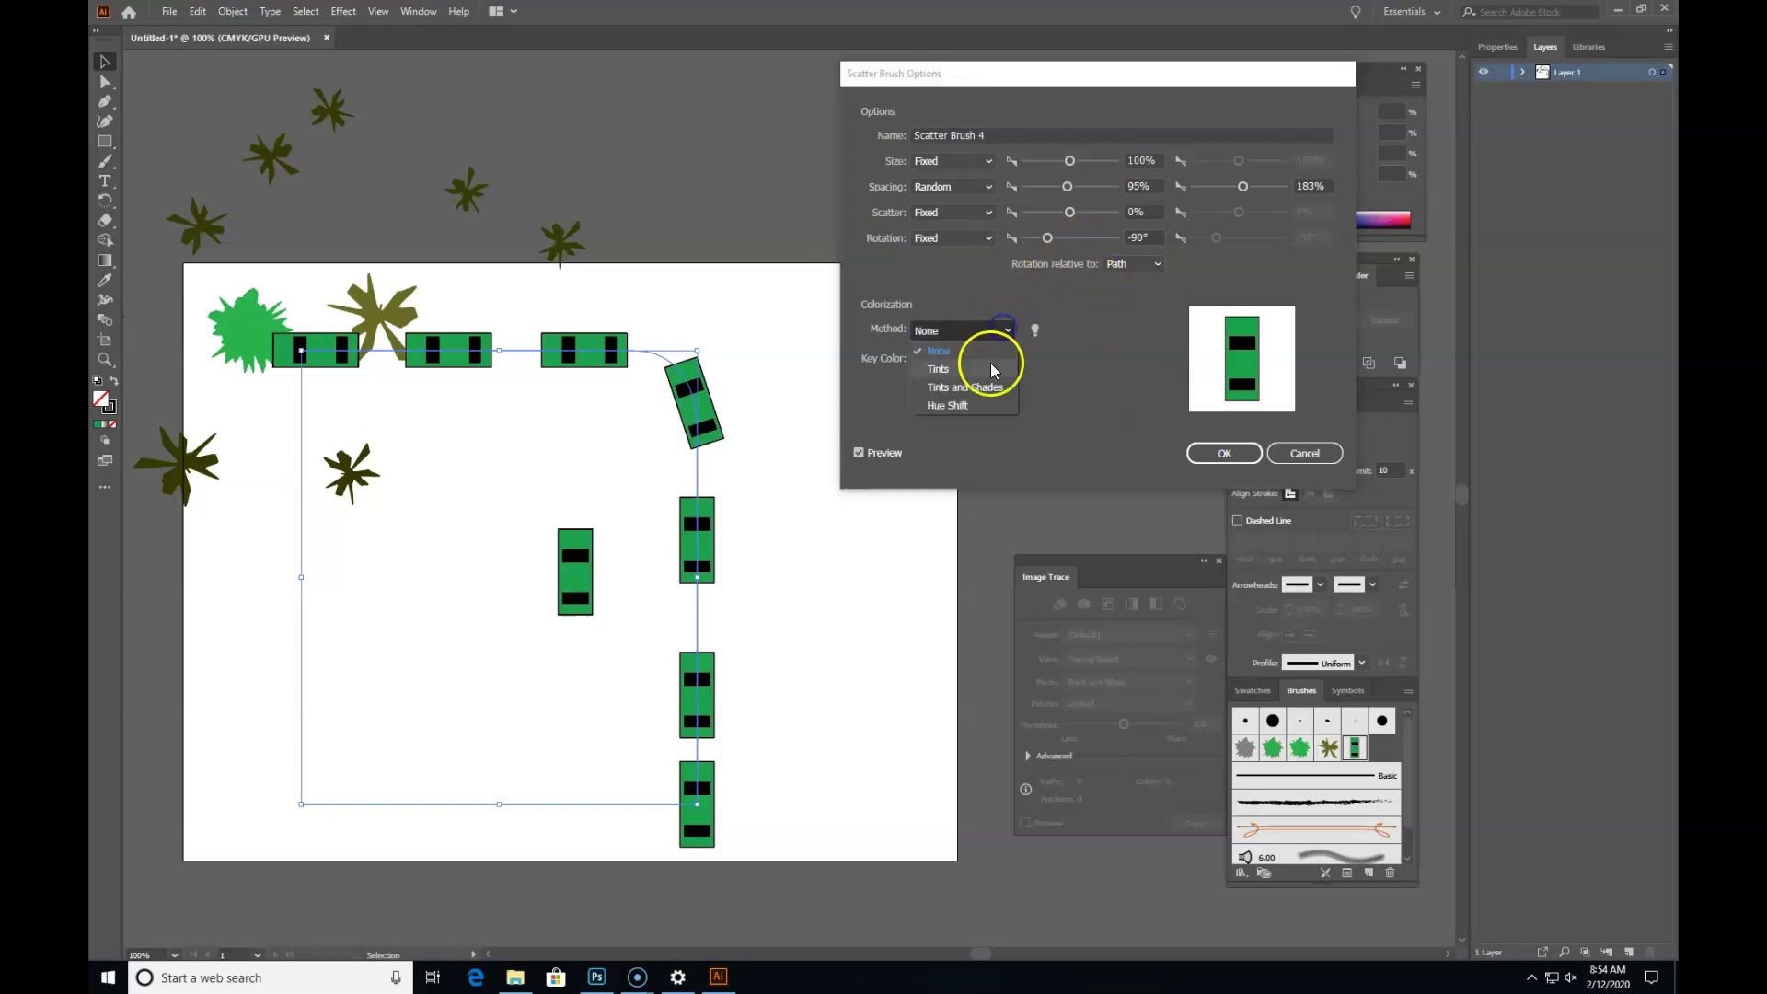
{"action": "left_click", "coordinate": [981, 388]}
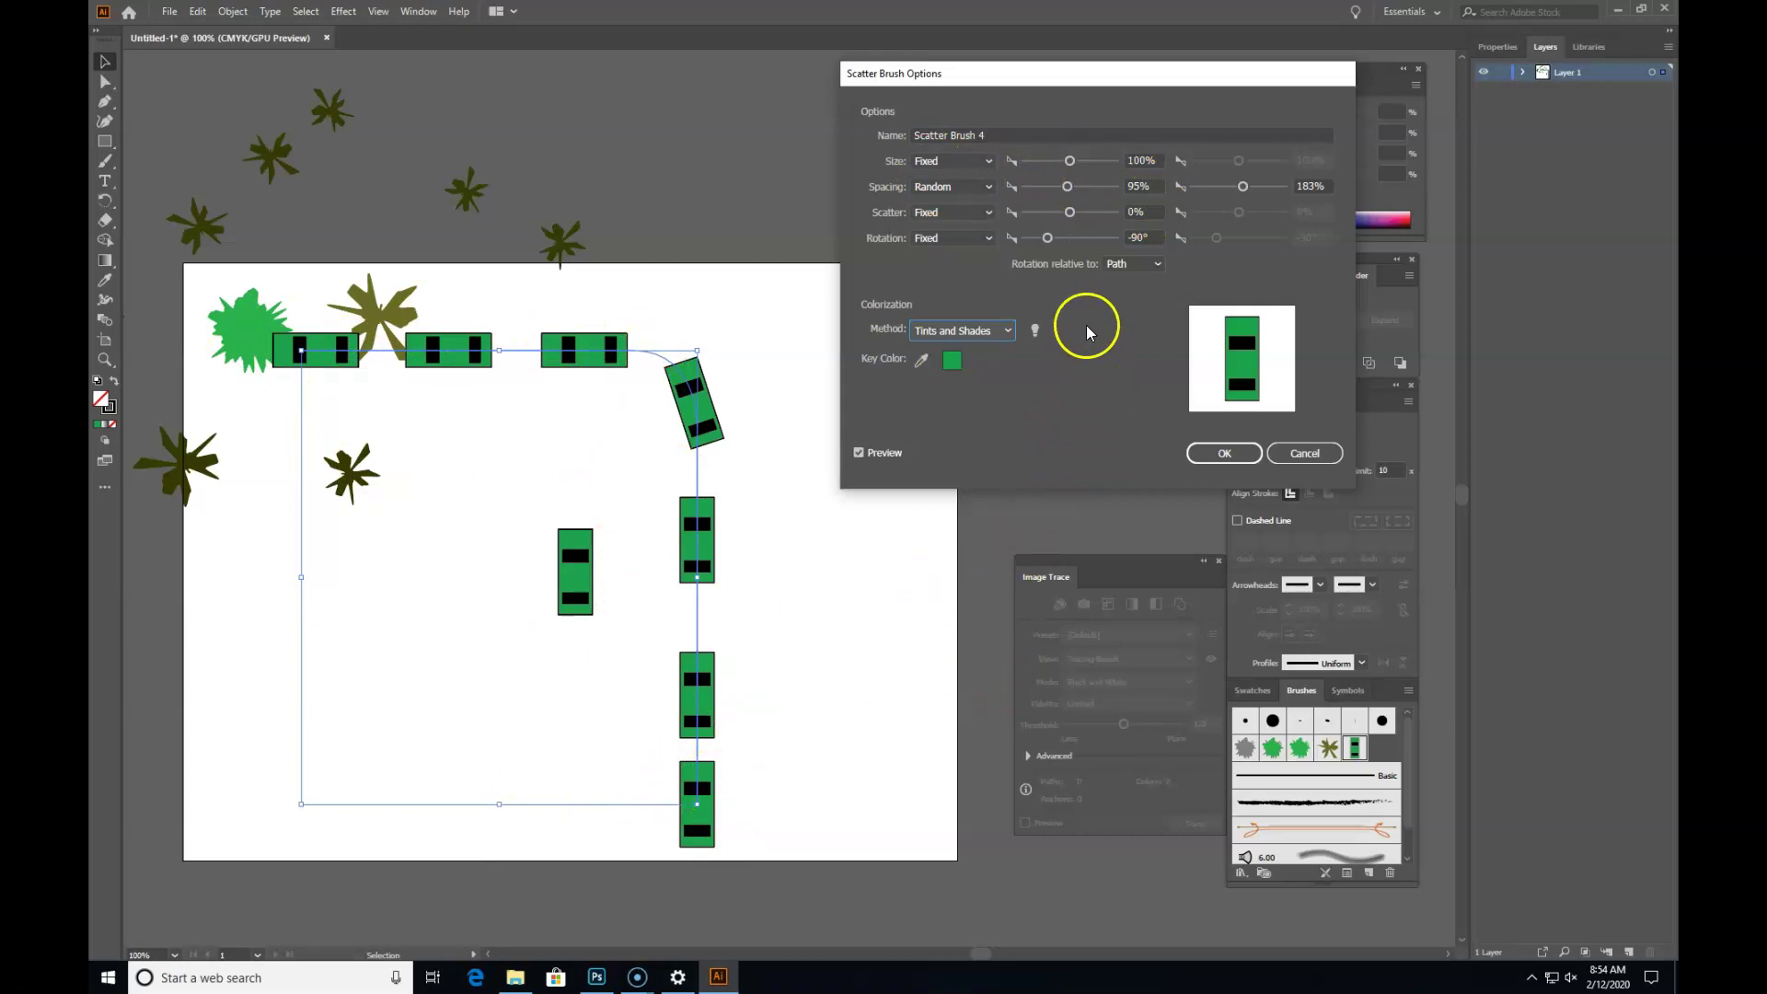
Step: Set the car brush's scatter to Random between -5% and 5%, and apply the changed options to existing strokes
{"action": "left_click", "coordinate": [976, 212]}
{"action": "left_click", "coordinate": [981, 237]}
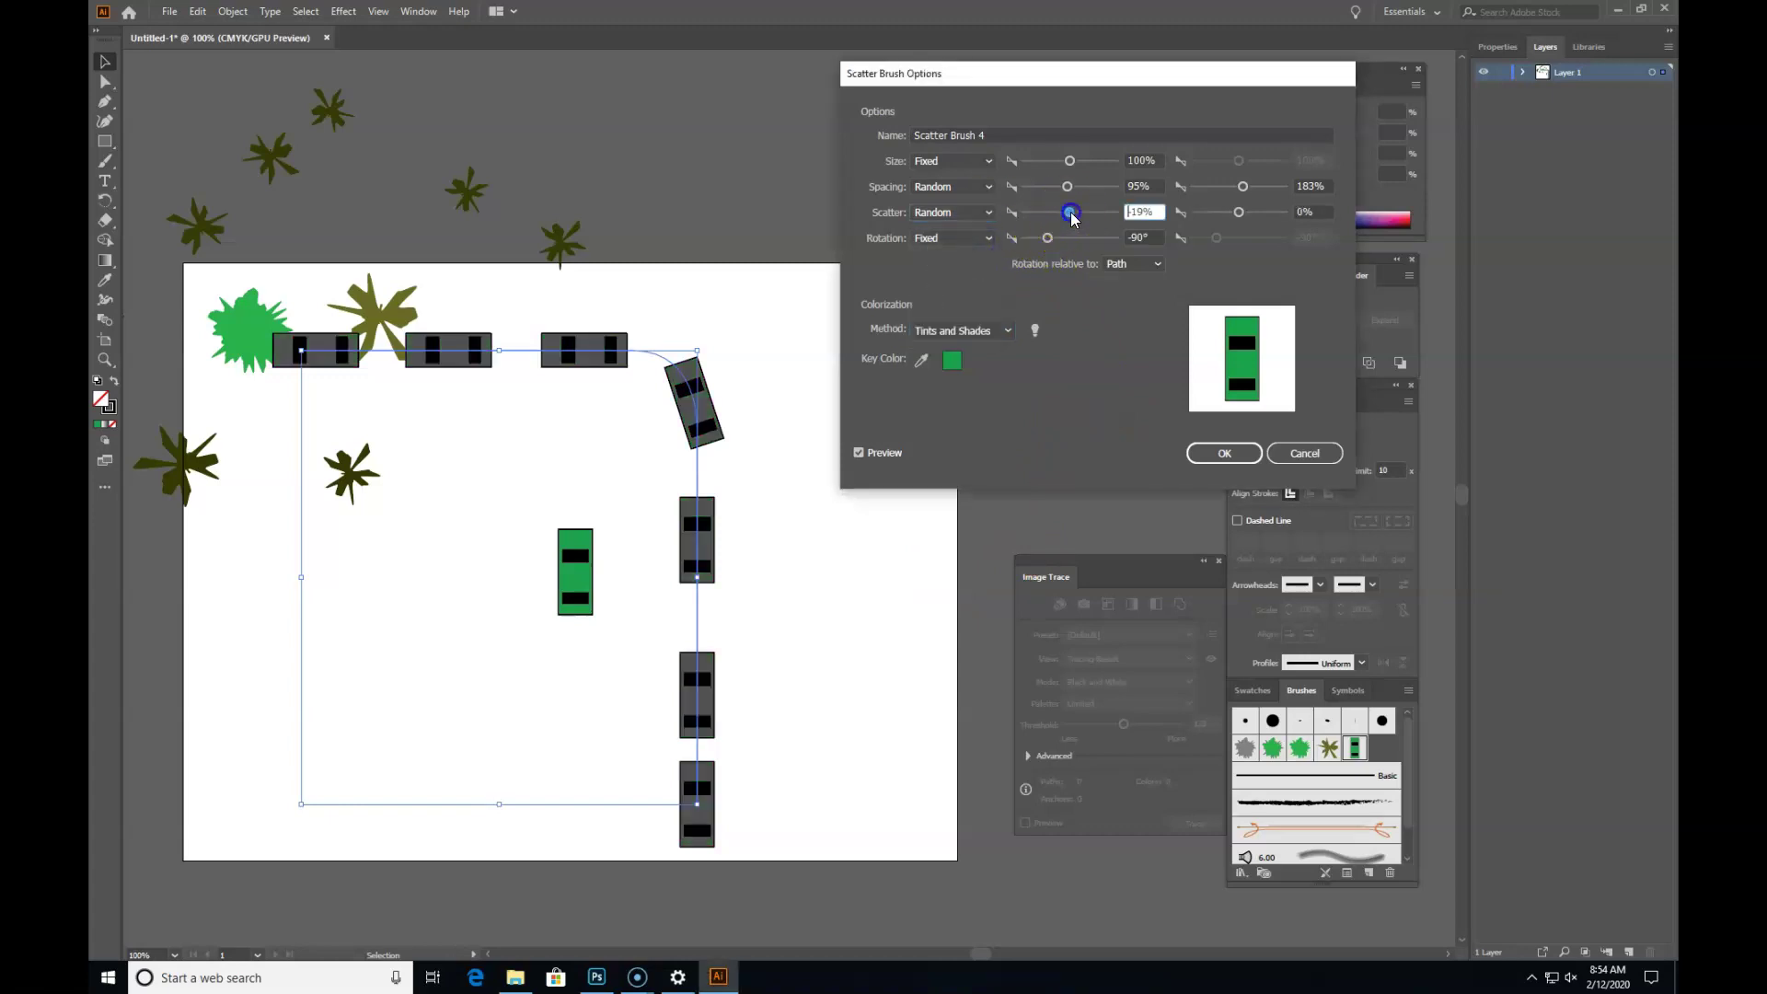
{"action": "left_click", "coordinate": [1239, 212]}
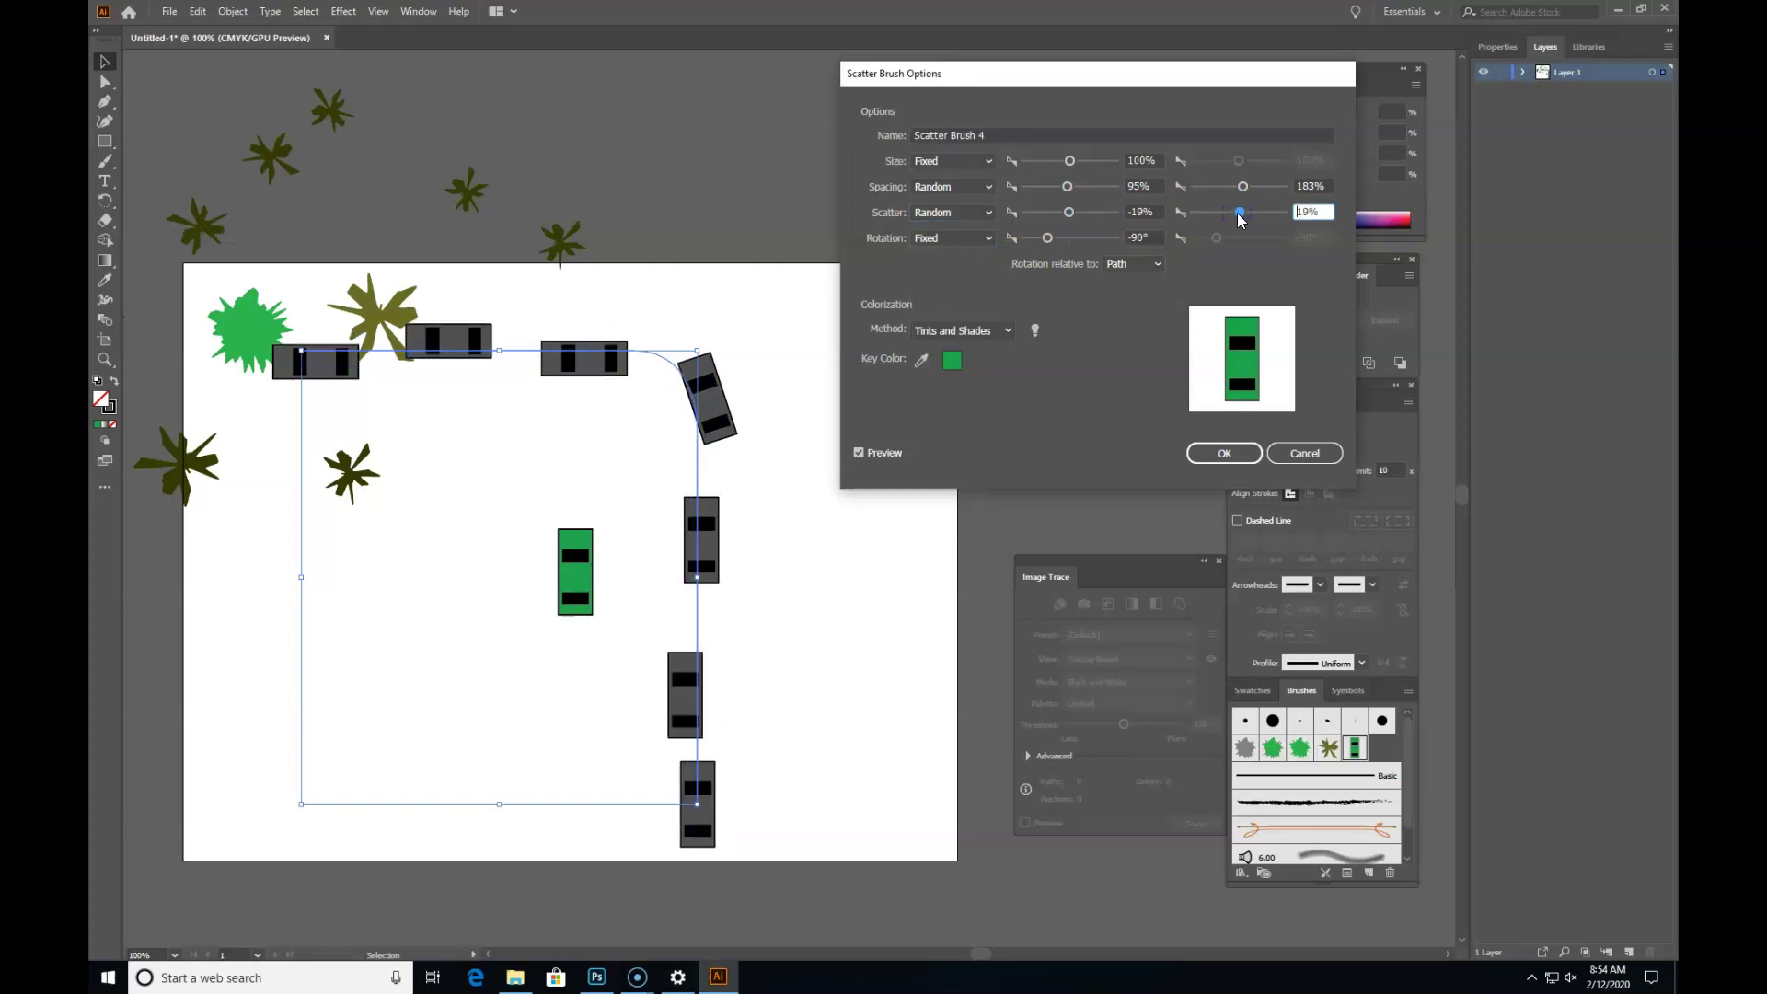
{"action": "double_click", "coordinate": [1307, 212]}
{"action": "type", "text": "5"}
{"action": "double_click", "coordinate": [1142, 212]}
{"action": "key", "text": "BackSpace"}
{"action": "type", "text": "5"}
{"action": "double_click", "coordinate": [1141, 161]}
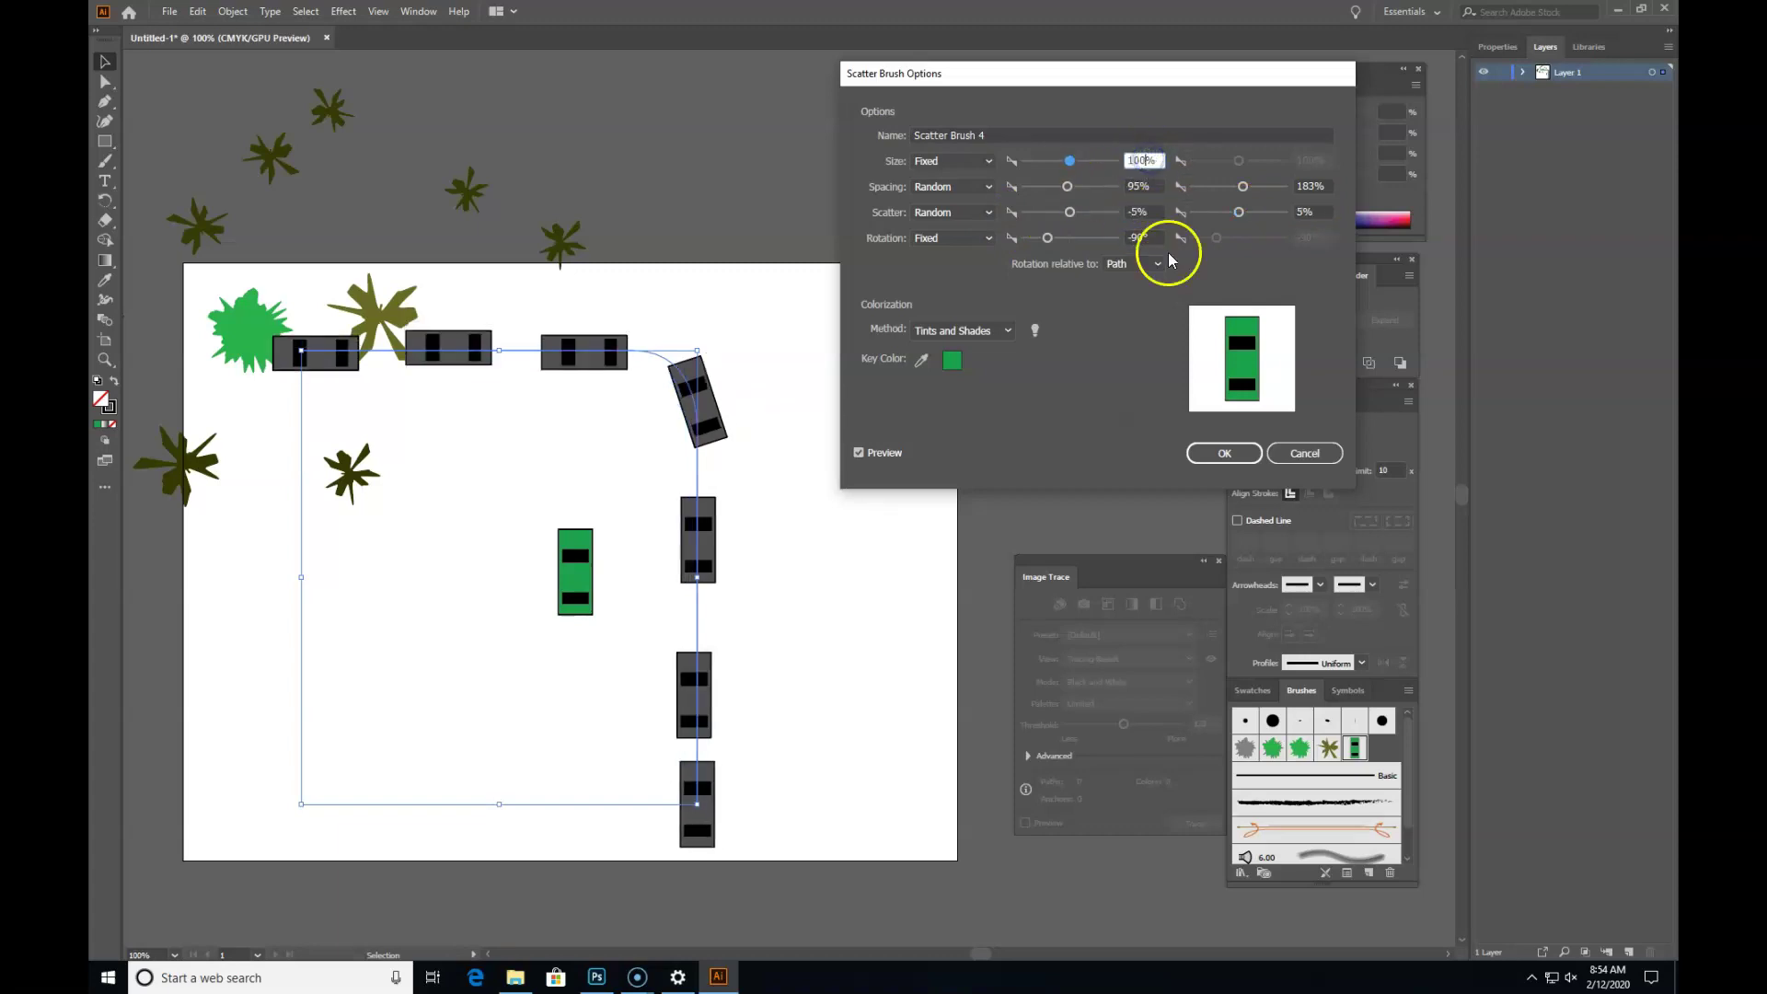
{"action": "left_click", "coordinate": [1215, 454]}
{"action": "left_click", "coordinate": [880, 514]}
{"action": "left_click", "coordinate": [830, 514]}
Step: Reduce the cars along the path by setting its stroke weight to 0.5 pt, and deselect it
{"action": "left_click", "coordinate": [729, 436]}
{"action": "left_click", "coordinate": [1344, 426]}
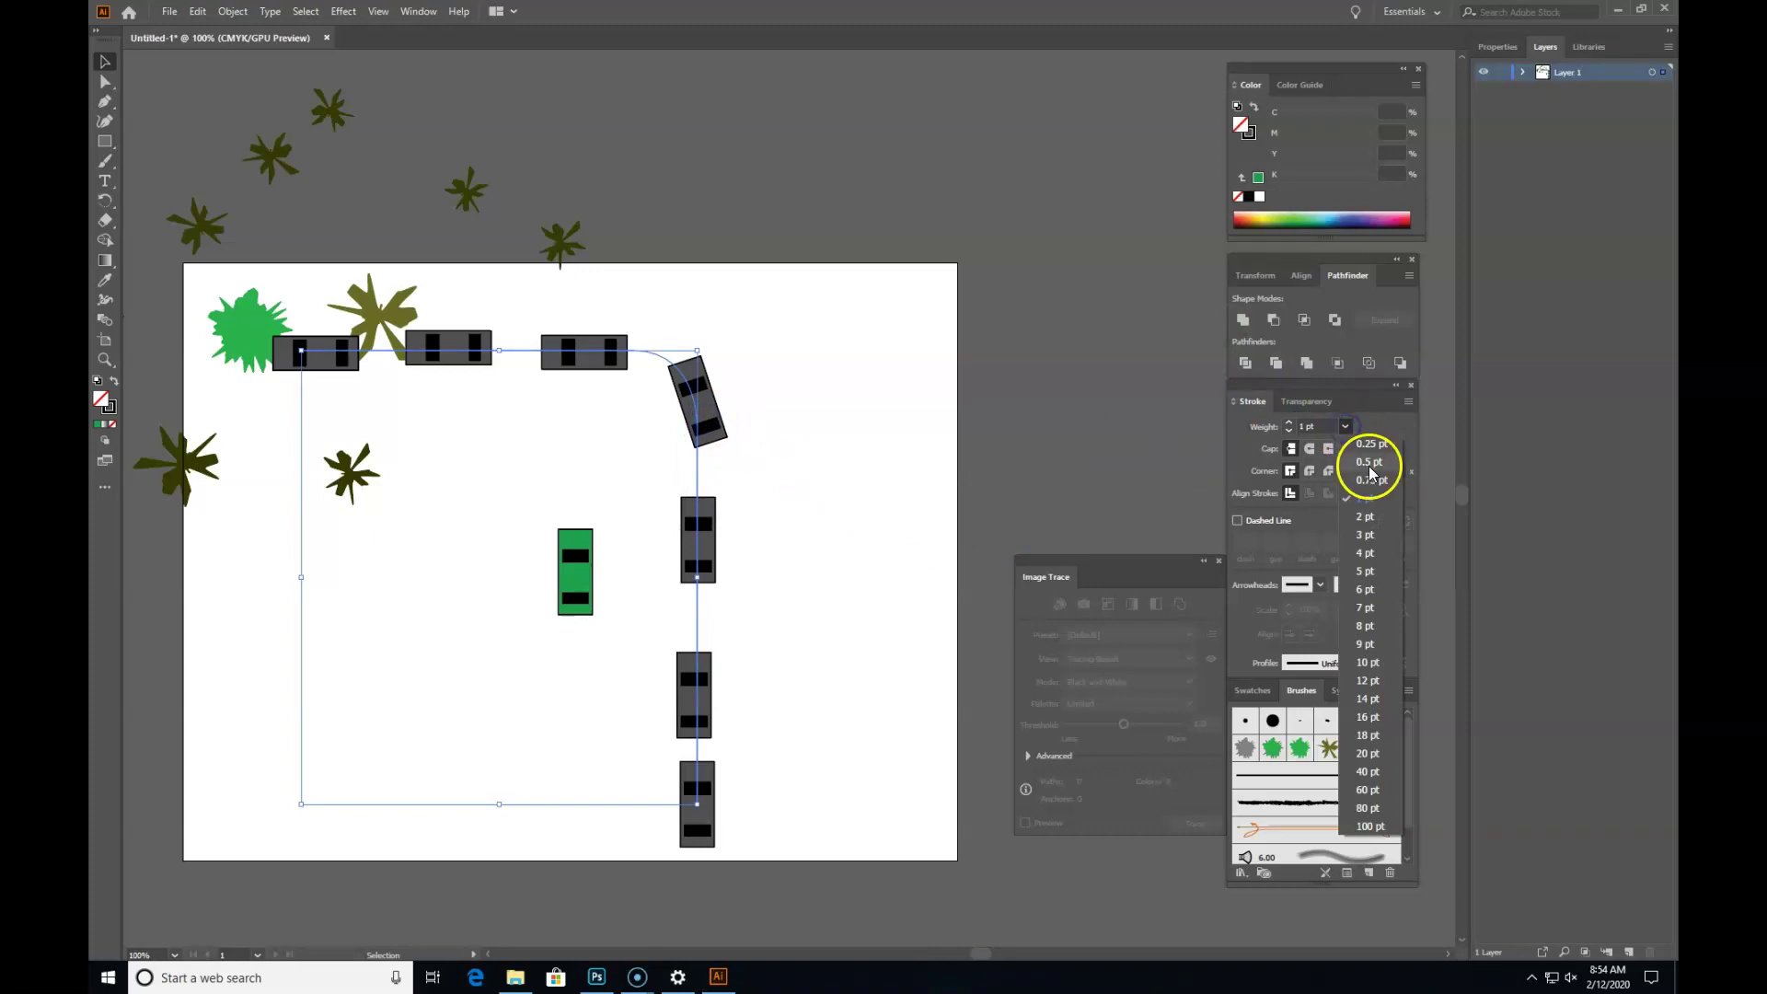
{"action": "left_click", "coordinate": [1369, 462]}
{"action": "left_click", "coordinate": [781, 426]}
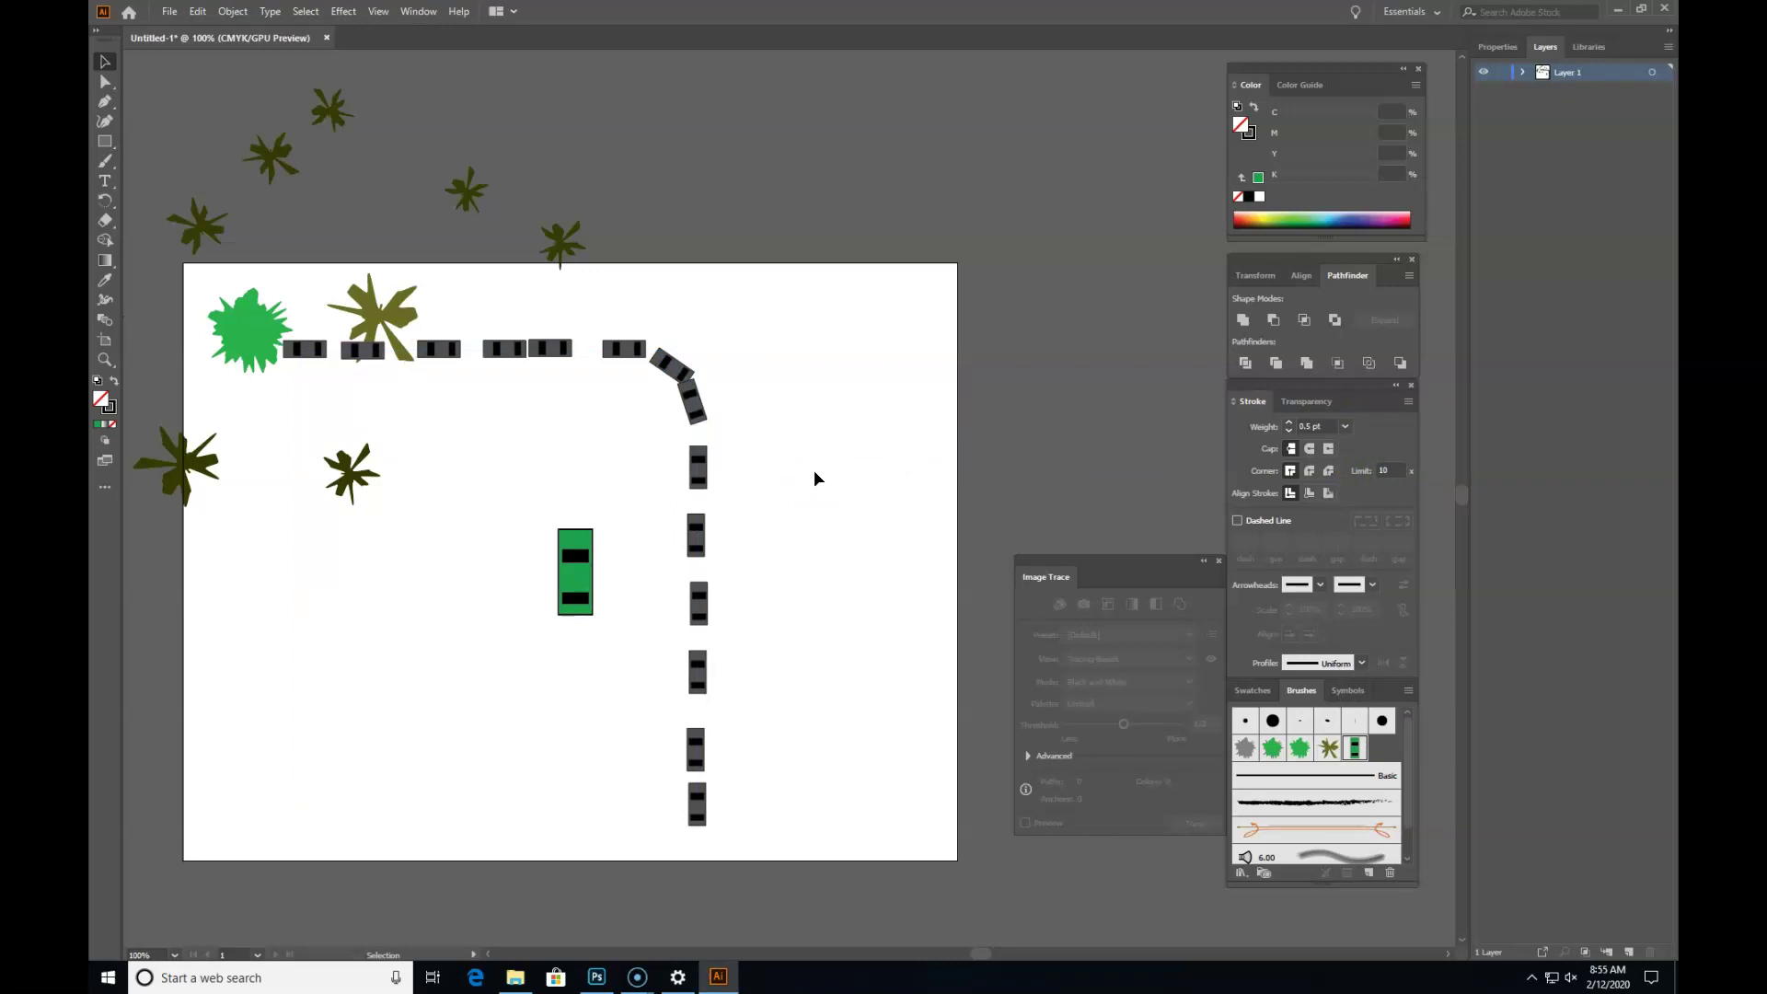
{"action": "left_click", "coordinate": [640, 388]}
{"action": "mouse_move", "coordinate": [695, 362]}
{"action": "left_mouse_down"}
{"action": "mouse_move", "coordinate": [663, 363]}
{"action": "mouse_move", "coordinate": [686, 397]}
{"action": "left_mouse_up"}
Step: Widen the car brush's random spacing to 266% and 233%, and apply the change to existing strokes
{"action": "double_click", "coordinate": [1355, 750]}
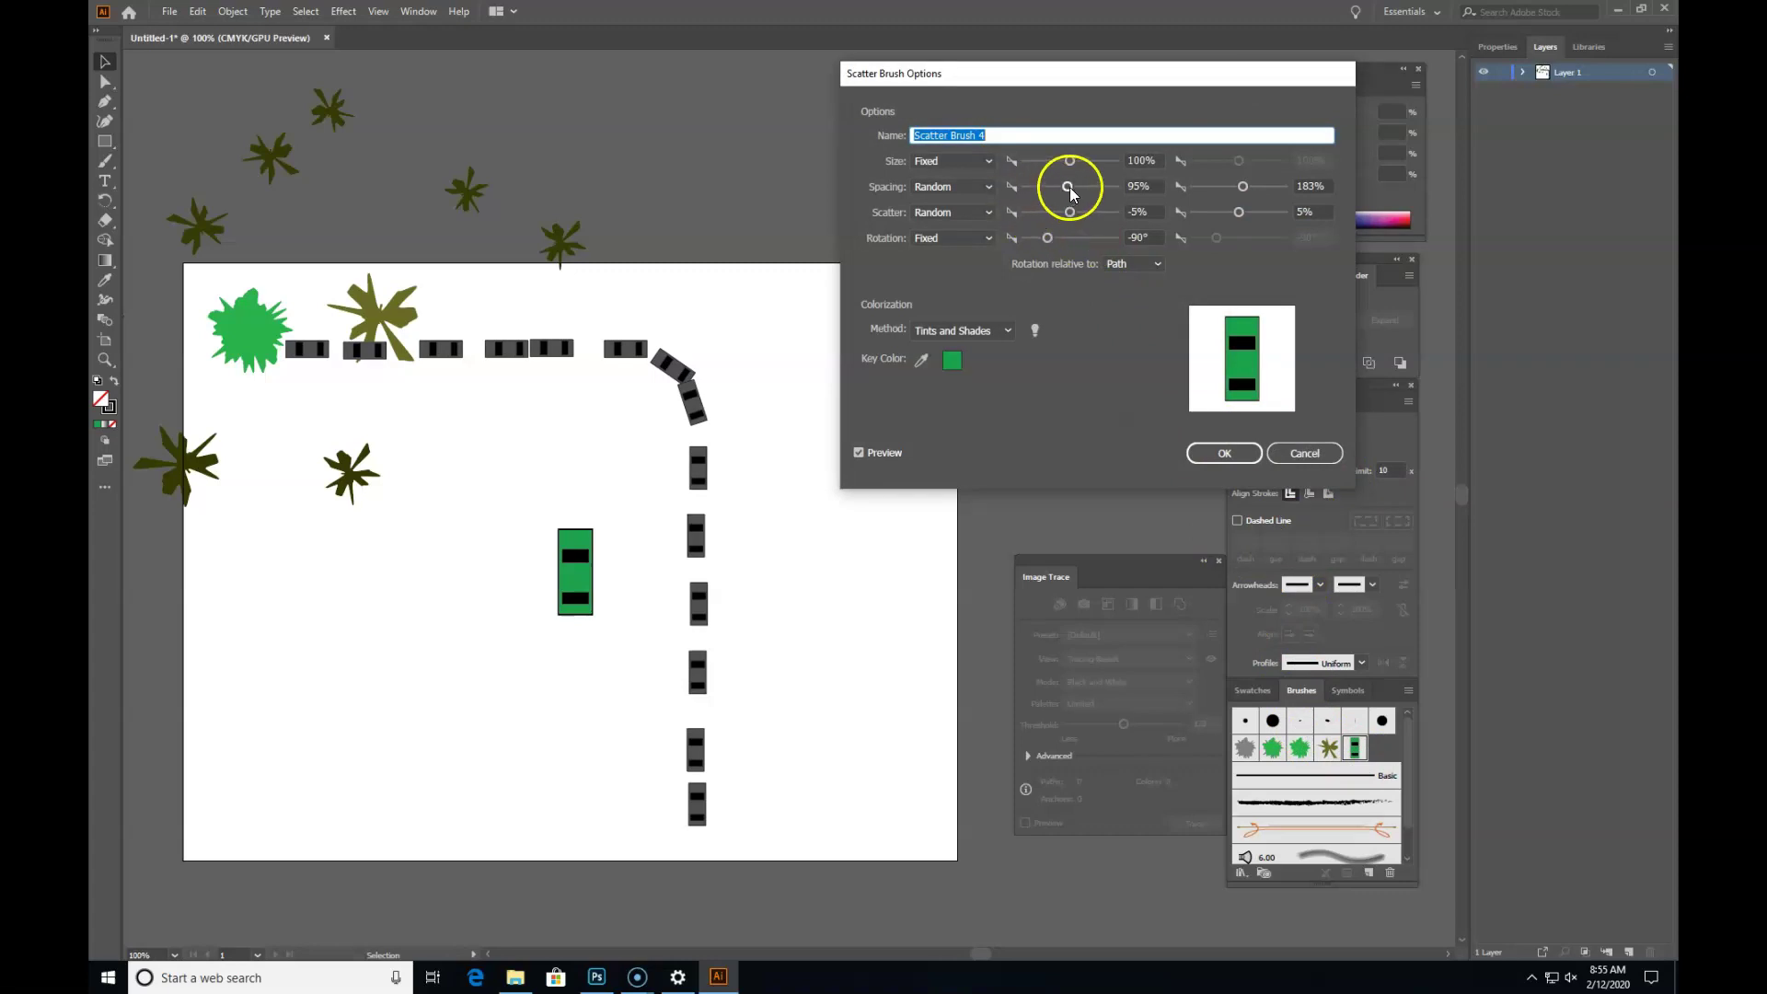
{"action": "left_click_drag", "start_coordinate": [1071, 186], "coordinate": [1074, 188]}
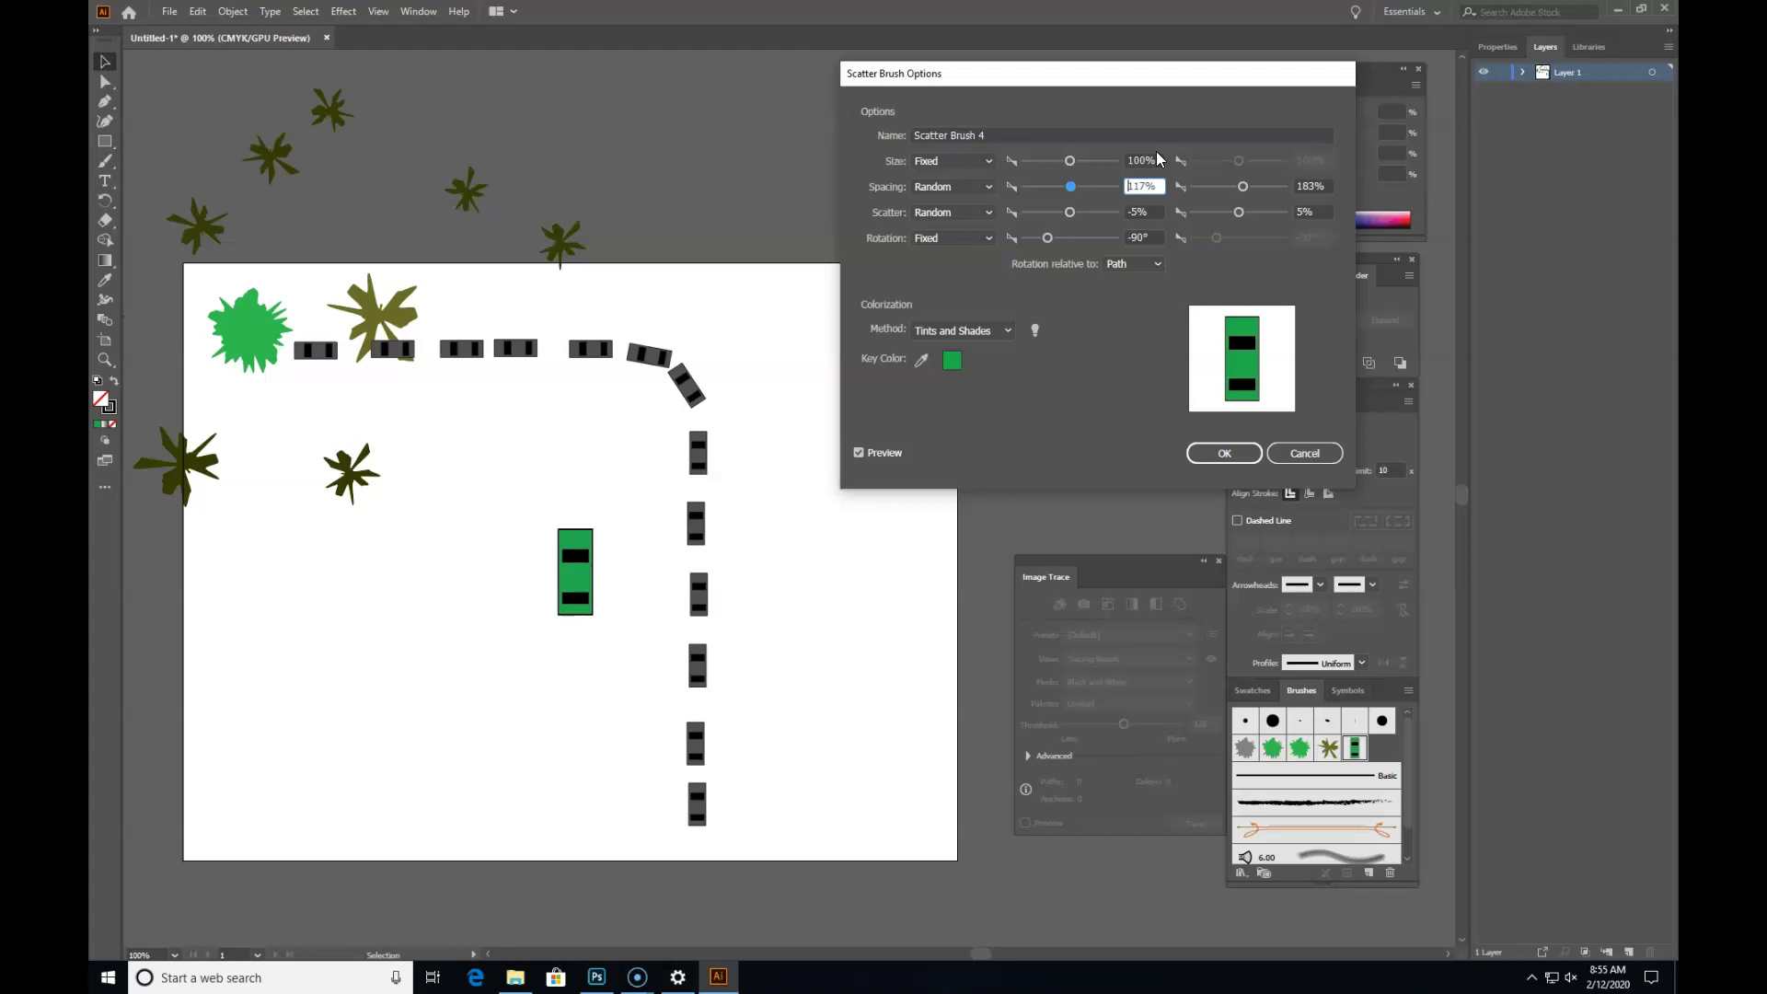
{"action": "left_click_drag", "start_coordinate": [1070, 195], "coordinate": [1073, 188]}
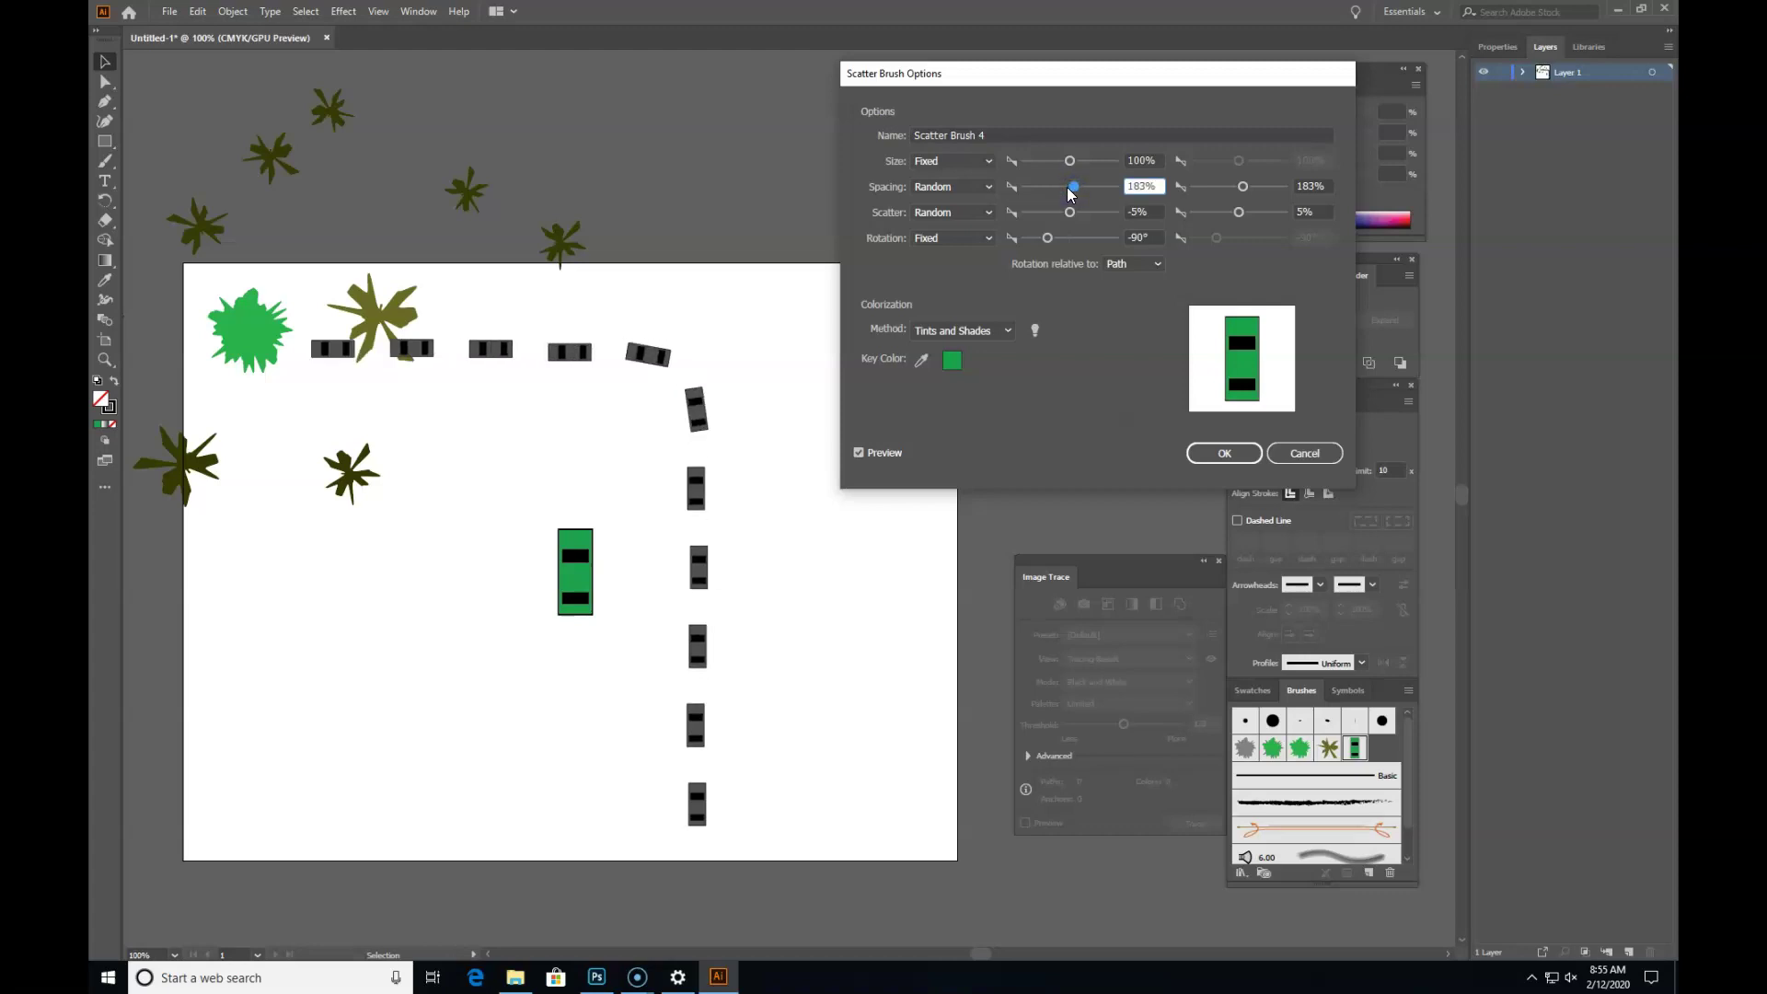
{"action": "left_click_drag", "start_coordinate": [1069, 187], "coordinate": [1080, 188]}
{"action": "left_click_drag", "start_coordinate": [1240, 187], "coordinate": [1247, 191]}
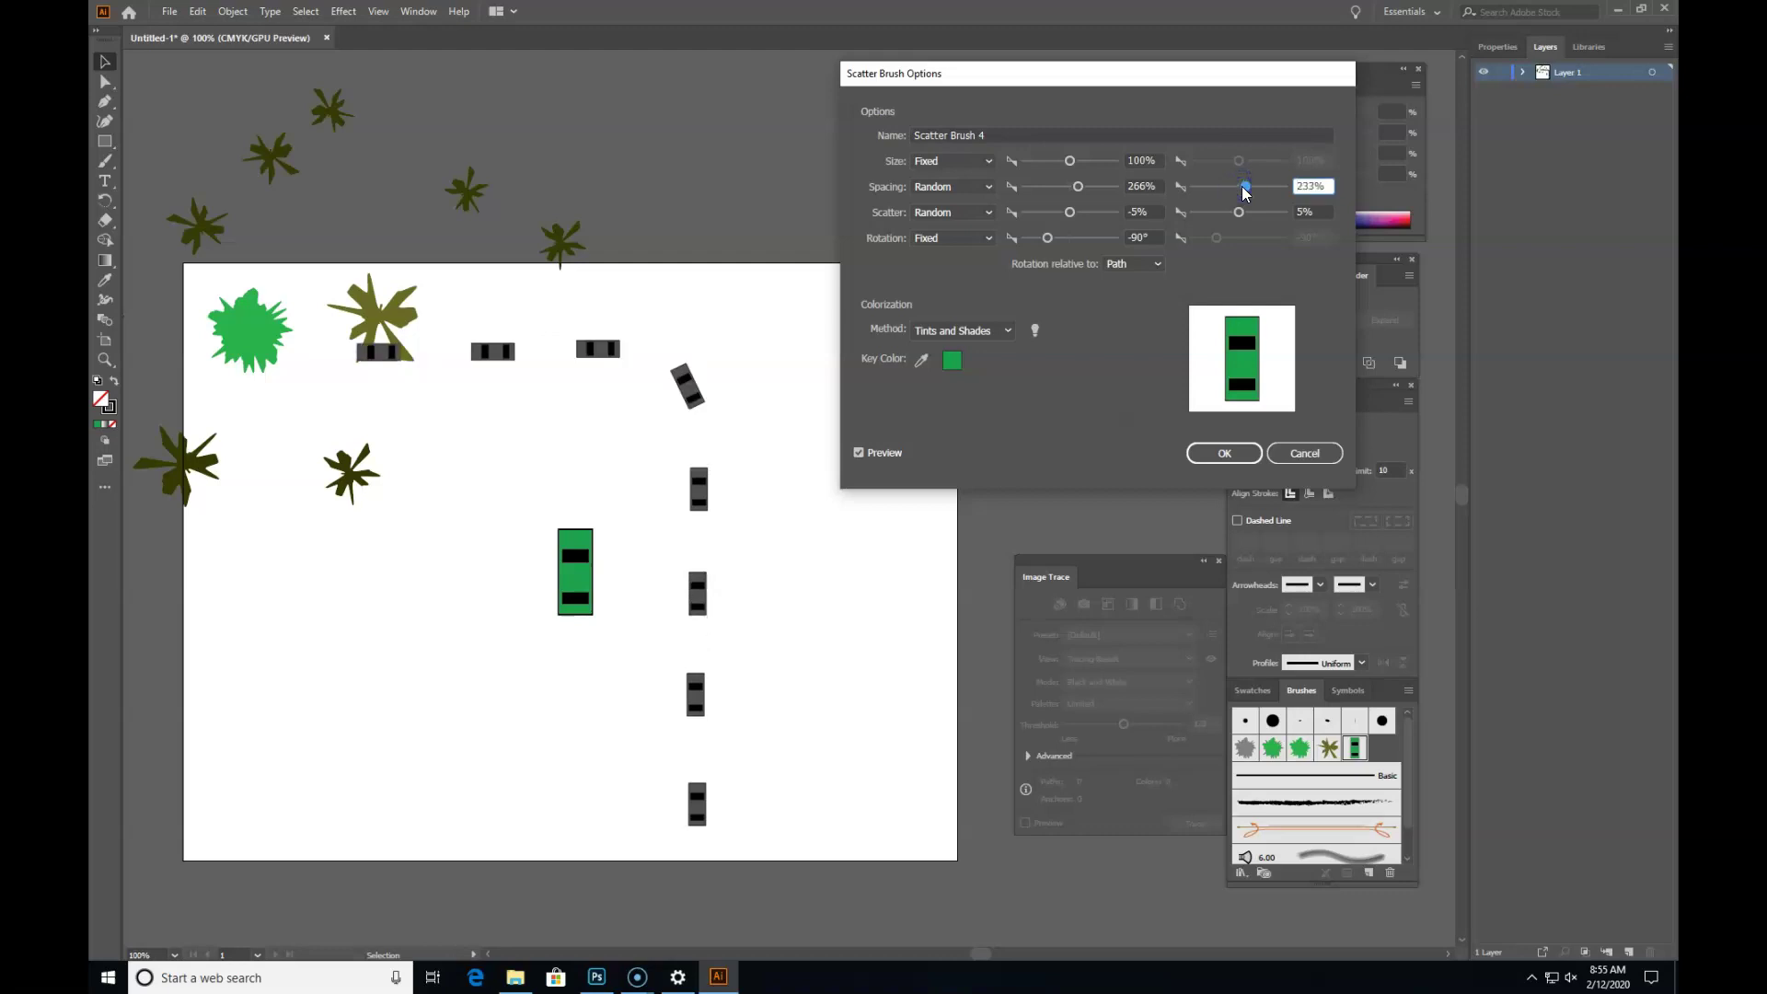
{"action": "left_click", "coordinate": [1224, 452]}
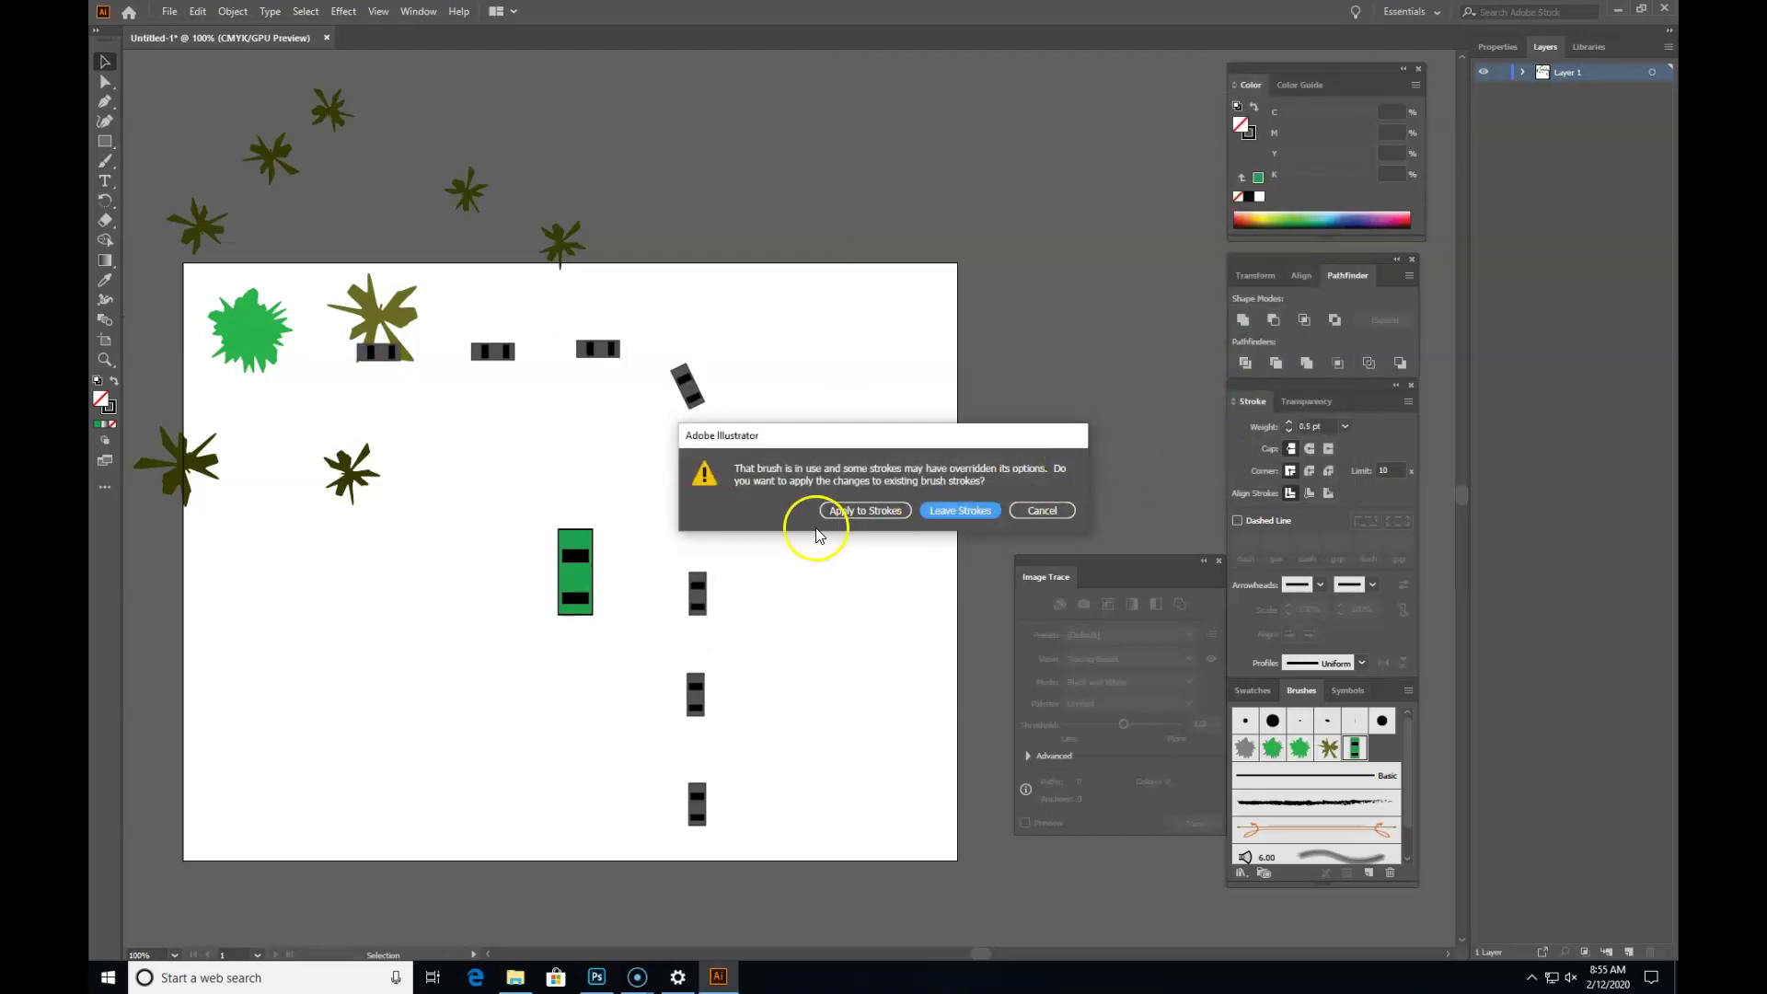
{"action": "left_click", "coordinate": [848, 511]}
Step: Move the path of cars up and to the left beside the large green car, and open the path in isolation mode
{"action": "mouse_move", "coordinate": [697, 500]}
{"action": "left_mouse_down"}
{"action": "mouse_move", "coordinate": [641, 489]}
{"action": "mouse_move", "coordinate": [610, 435]}
{"action": "left_mouse_up"}
{"action": "left_click", "coordinate": [726, 434]}
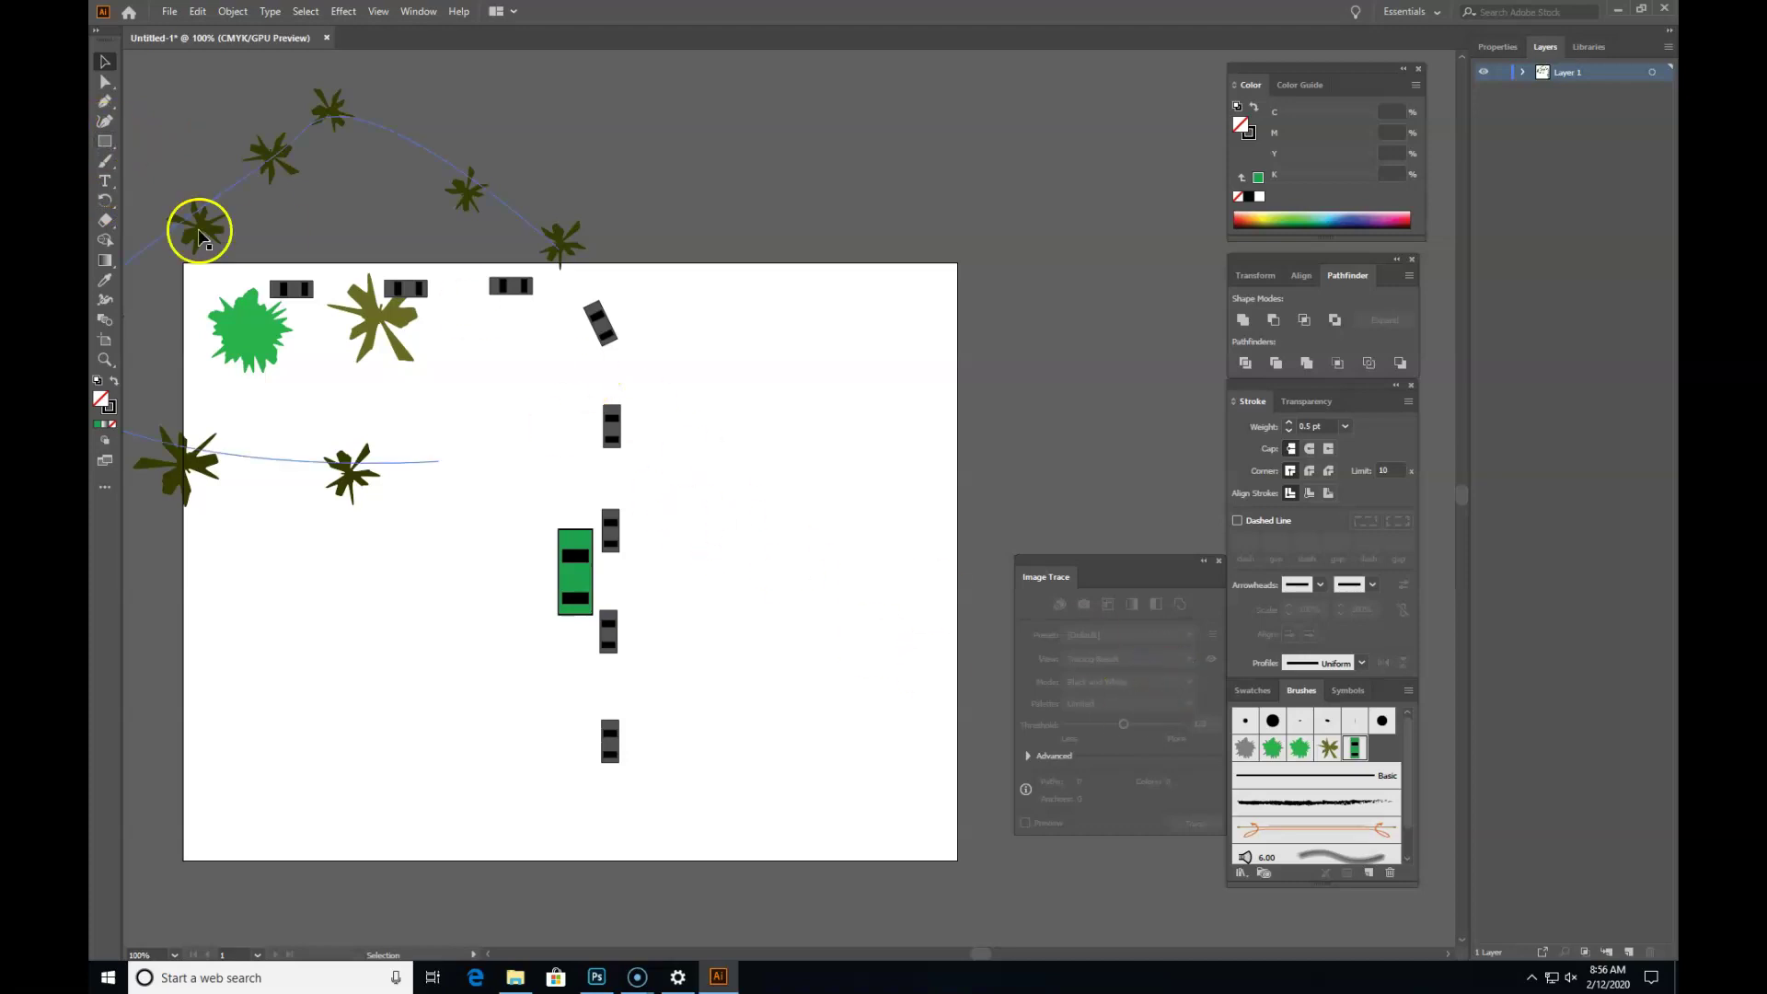
{"action": "left_click", "coordinate": [105, 140]}
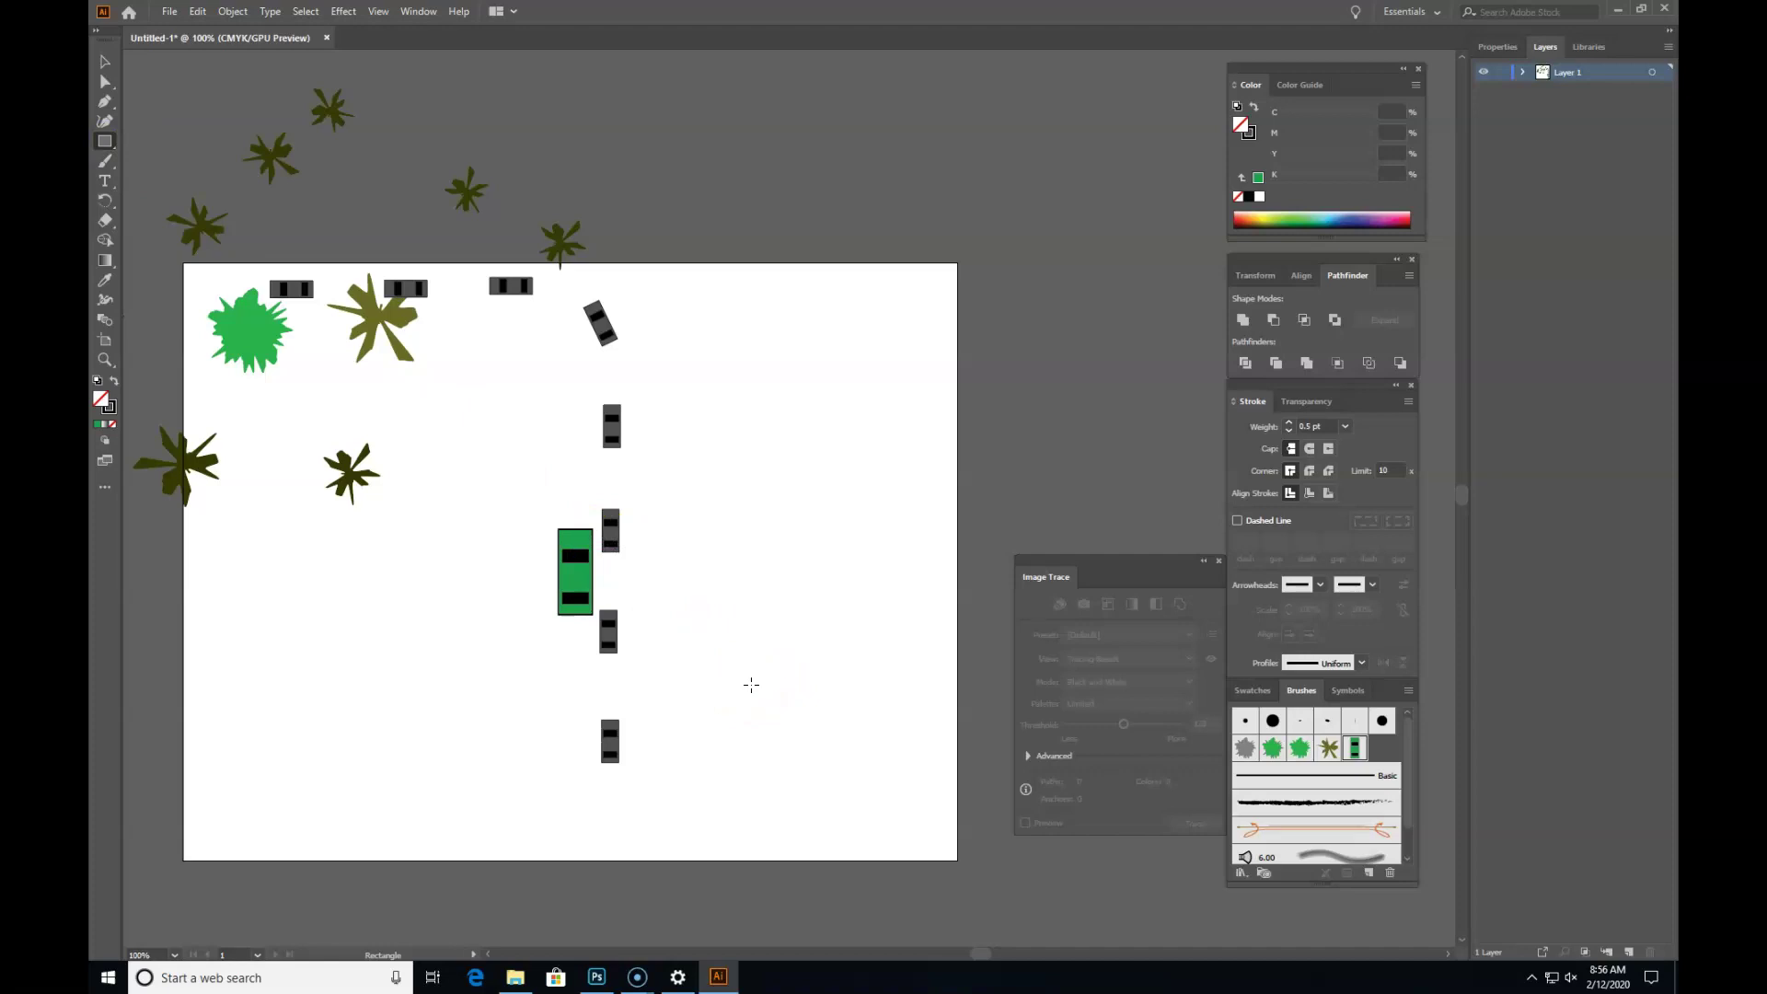
{"action": "left_click", "coordinate": [105, 62]}
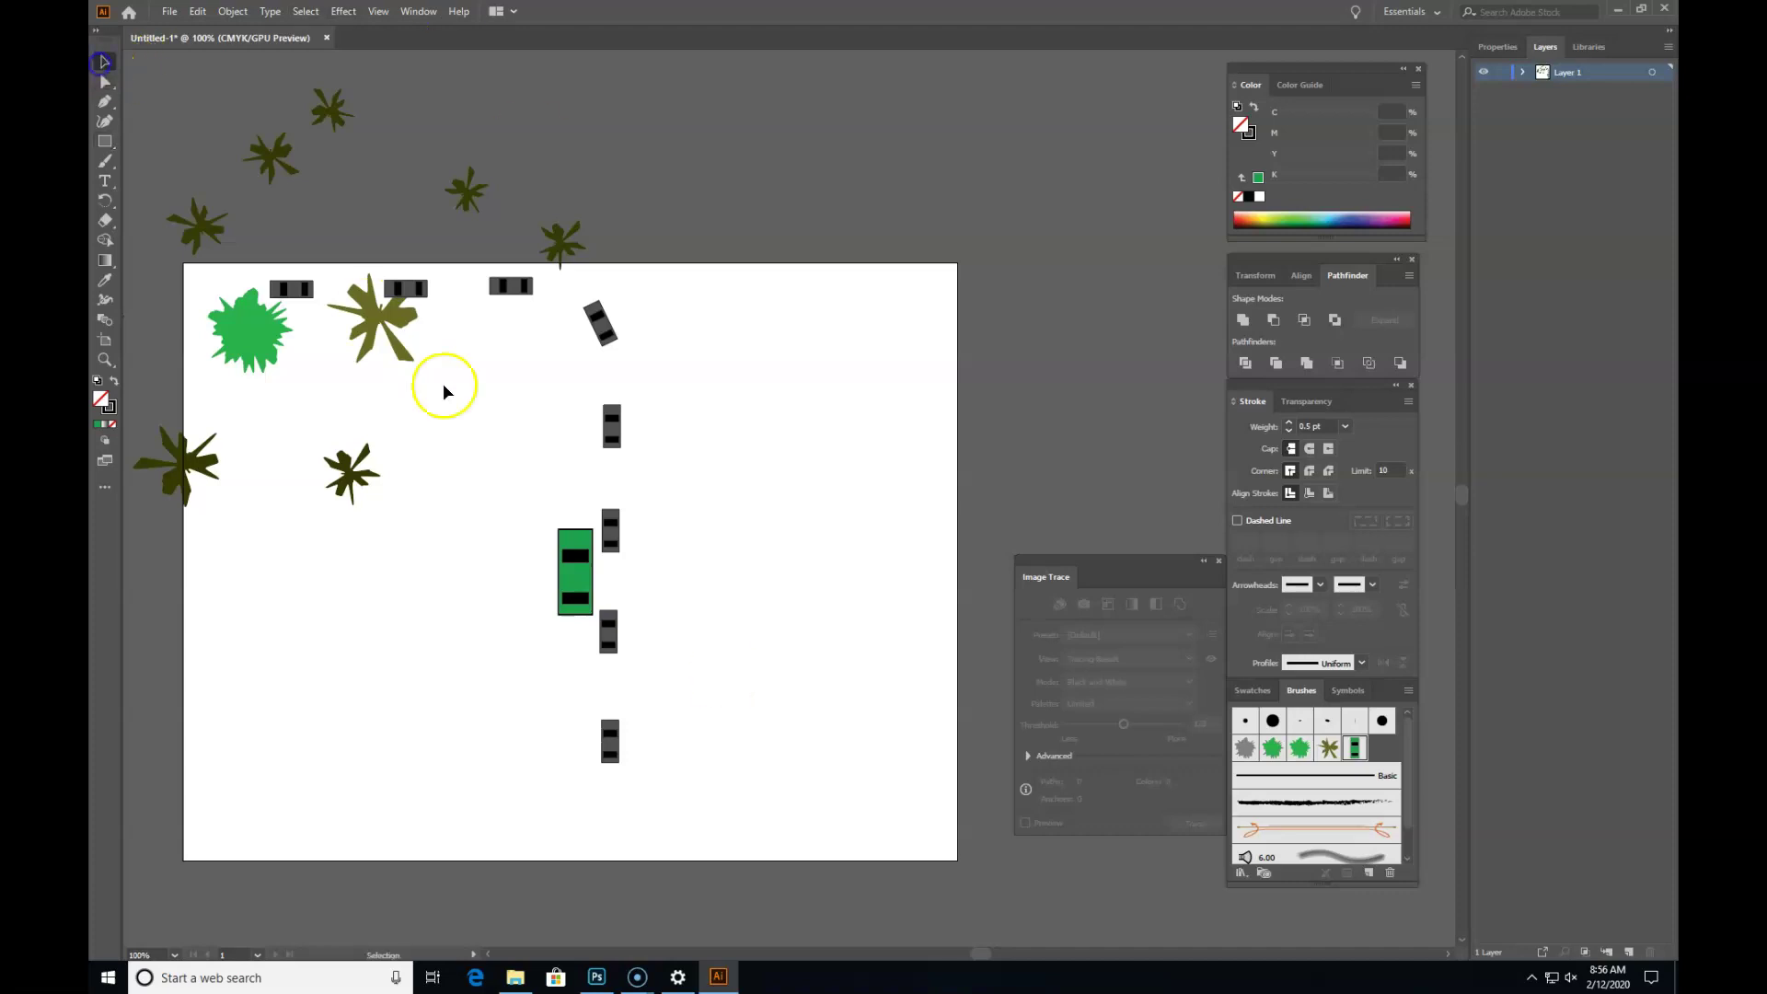
{"action": "double_click", "coordinate": [611, 438]}
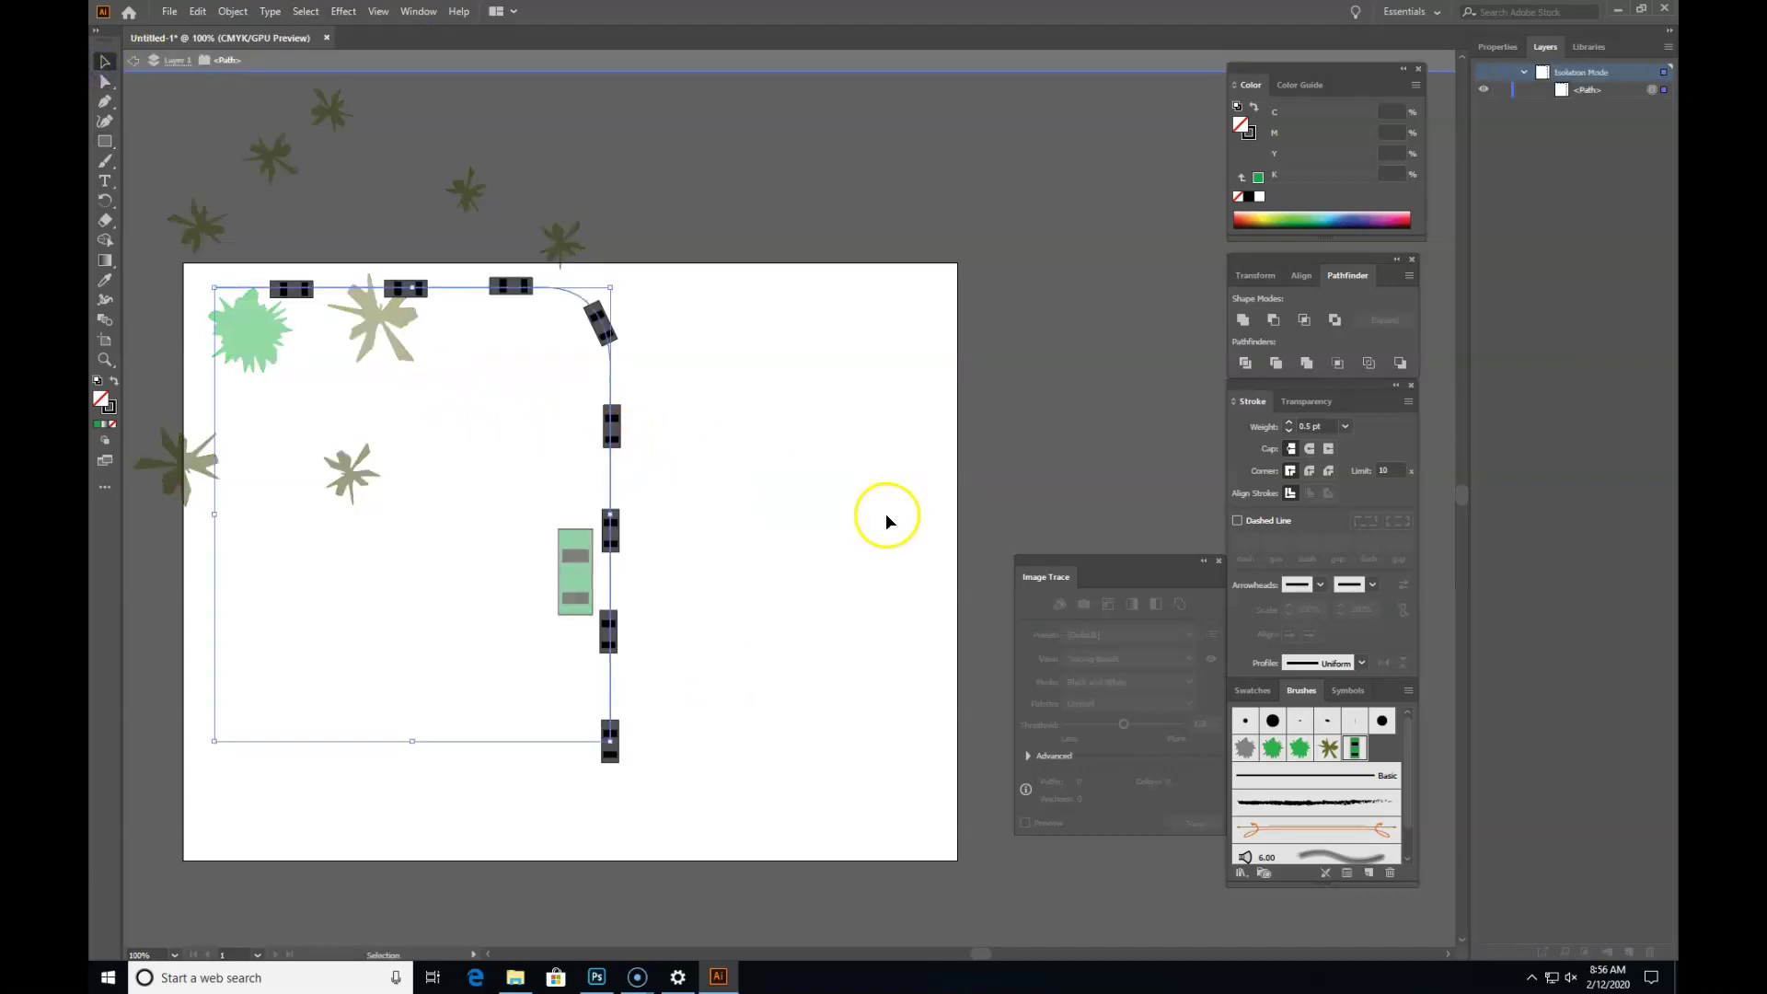
Step: Leave isolation mode, tighten the car brush's random spacing, apply the change to existing strokes, and deselect the path
{"action": "key", "text": "Escape"}
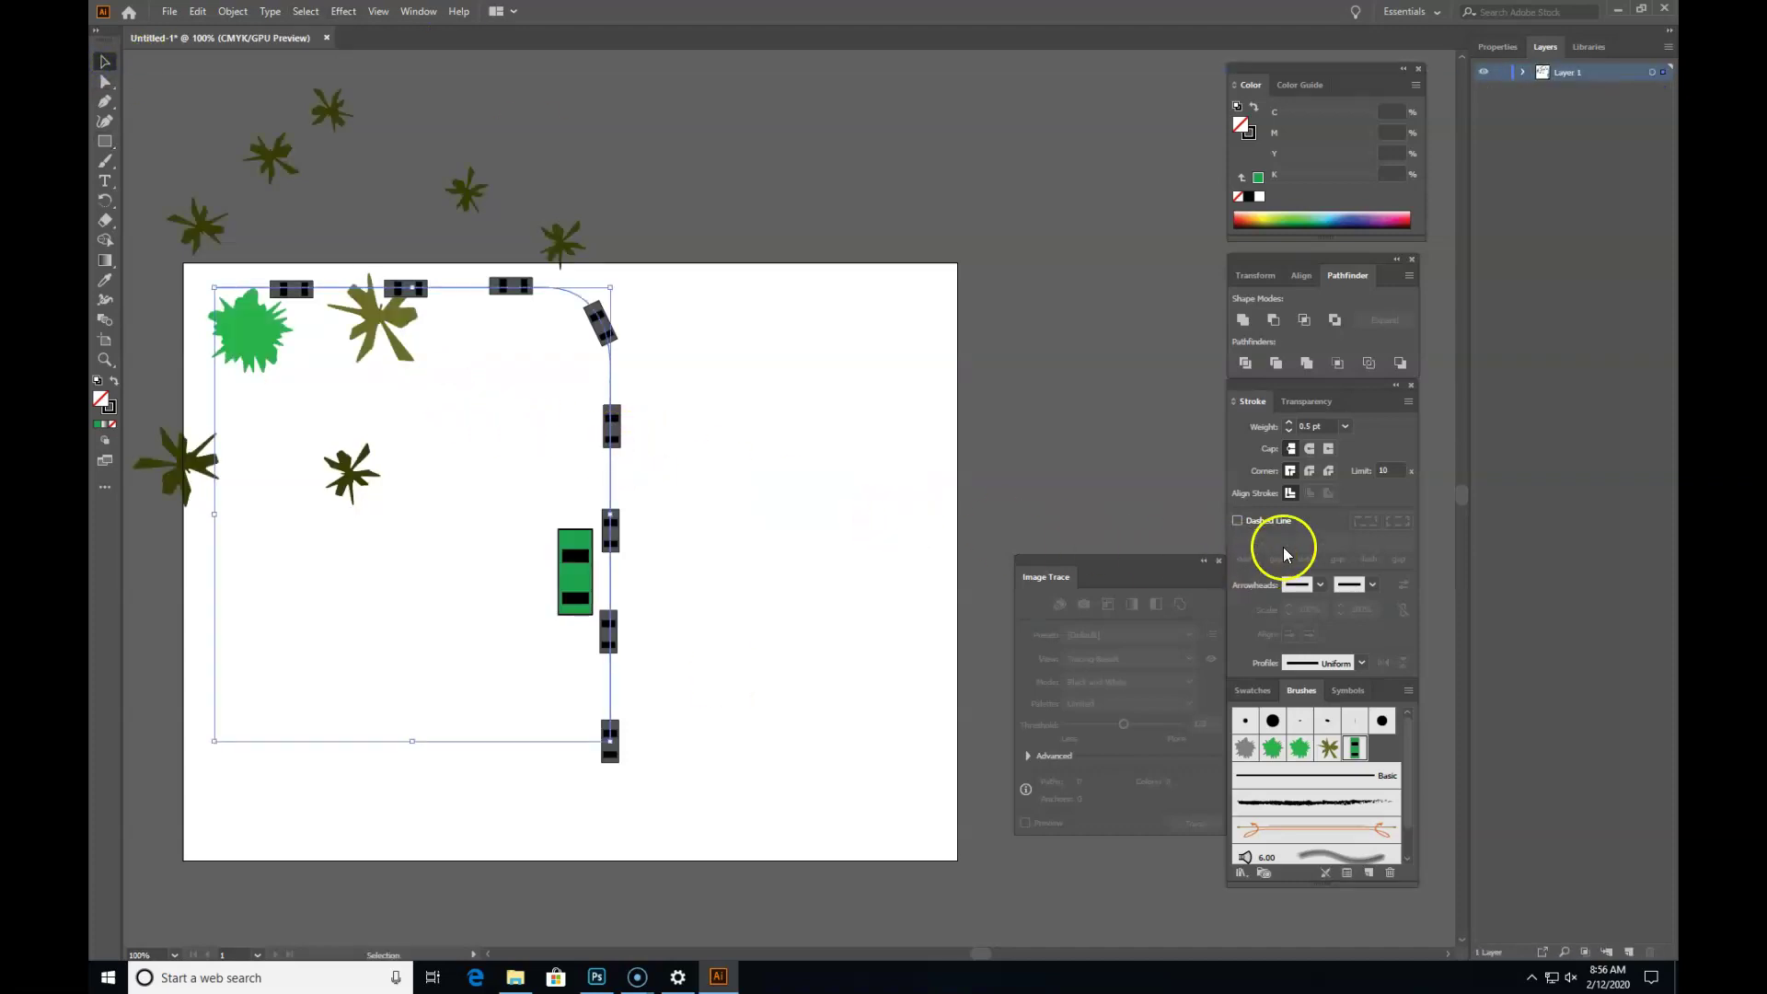
{"action": "double_click", "coordinate": [1354, 750]}
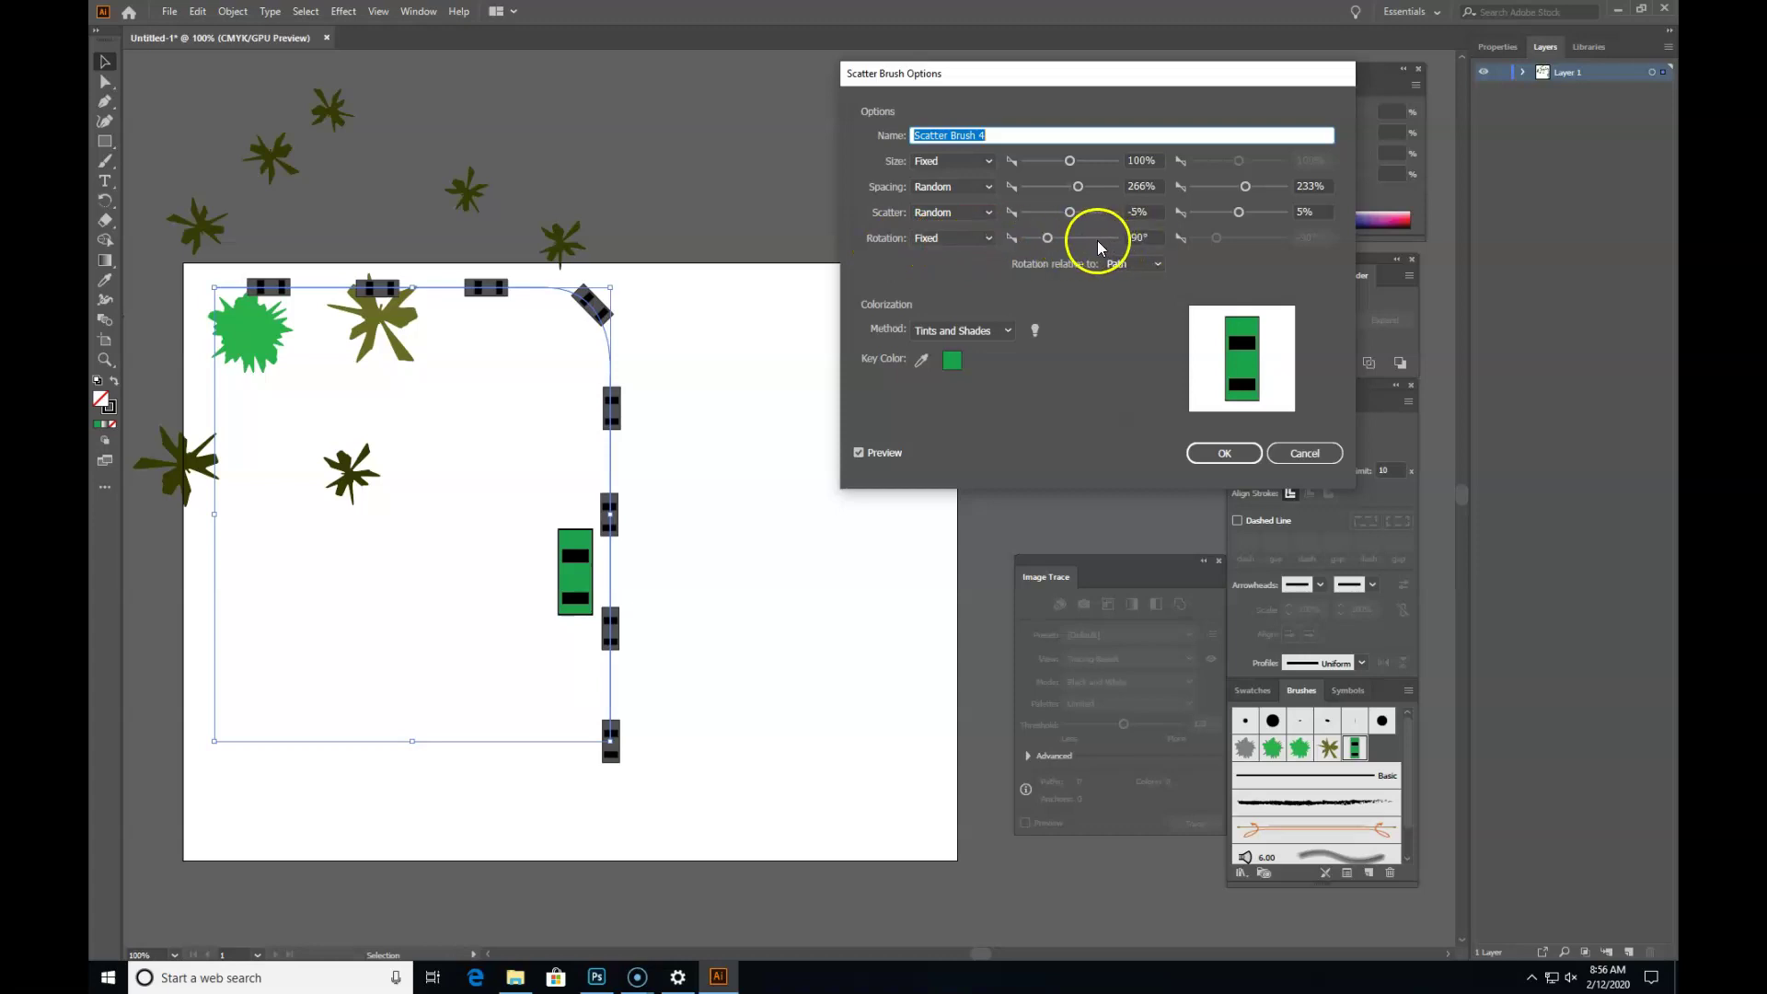
{"action": "mouse_move", "coordinate": [1048, 237]}
{"action": "left_mouse_down"}
{"action": "mouse_move", "coordinate": [1097, 244]}
{"action": "mouse_move", "coordinate": [1074, 190]}
{"action": "left_mouse_up"}
{"action": "left_click", "coordinate": [1224, 453]}
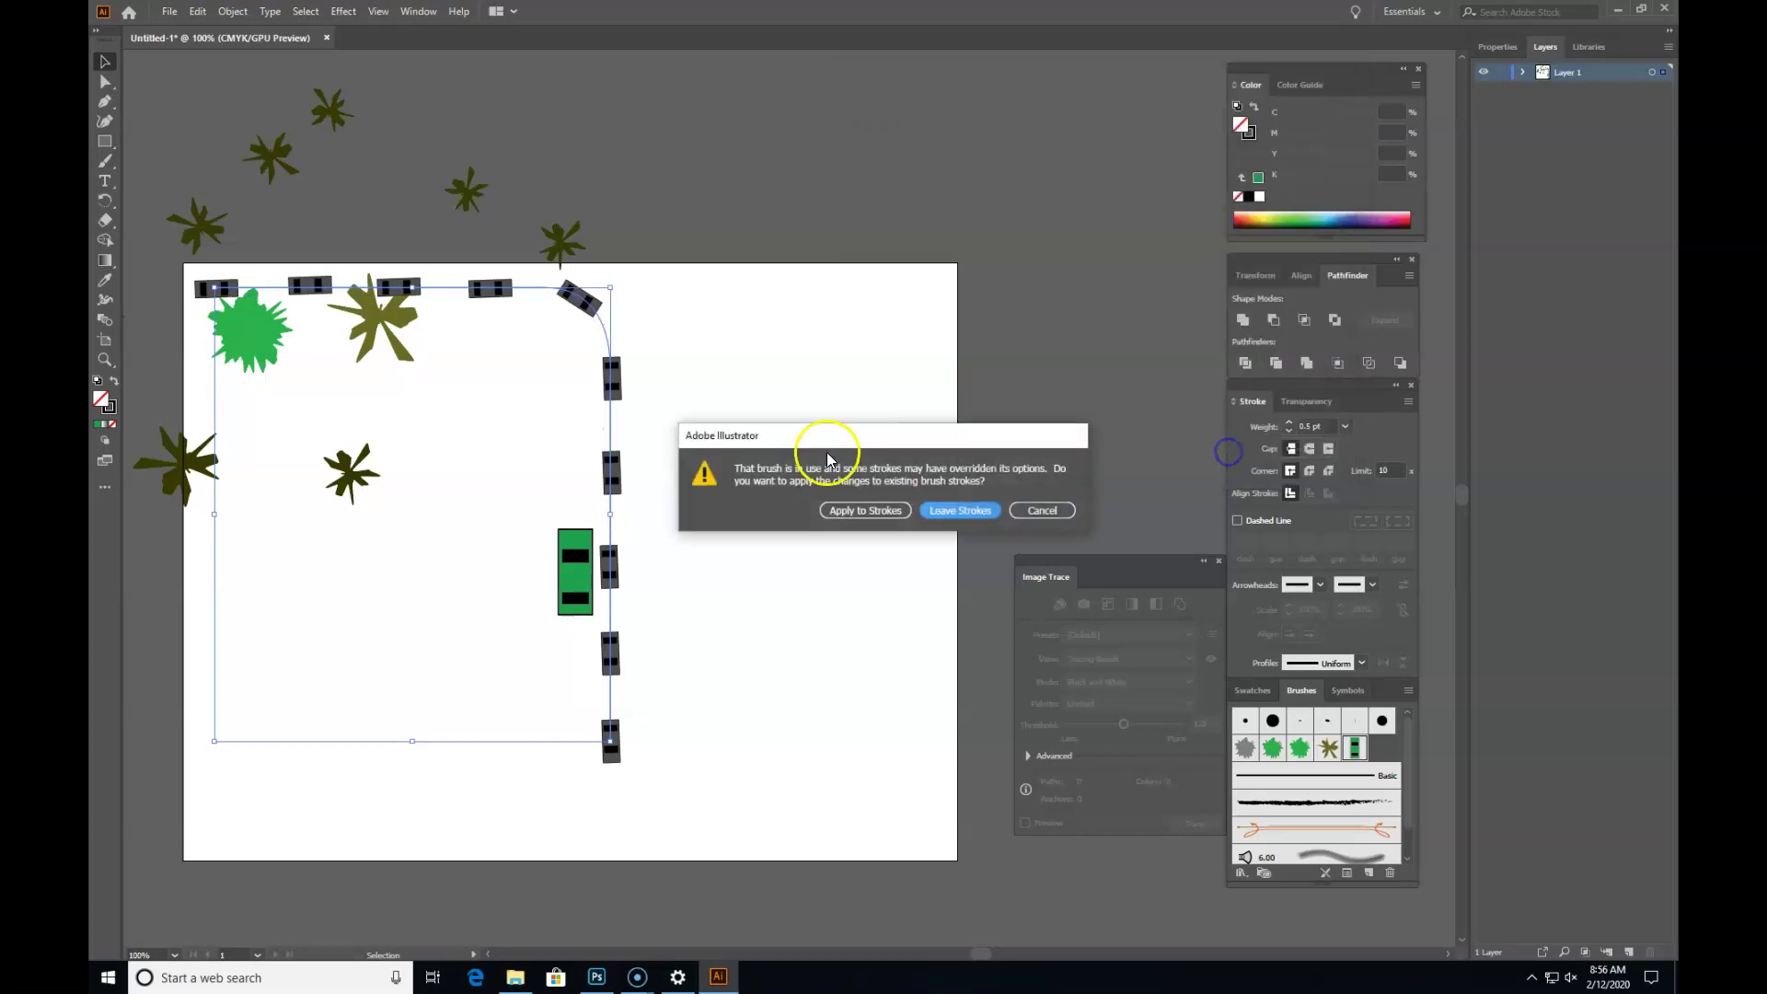
{"action": "left_click", "coordinate": [890, 514]}
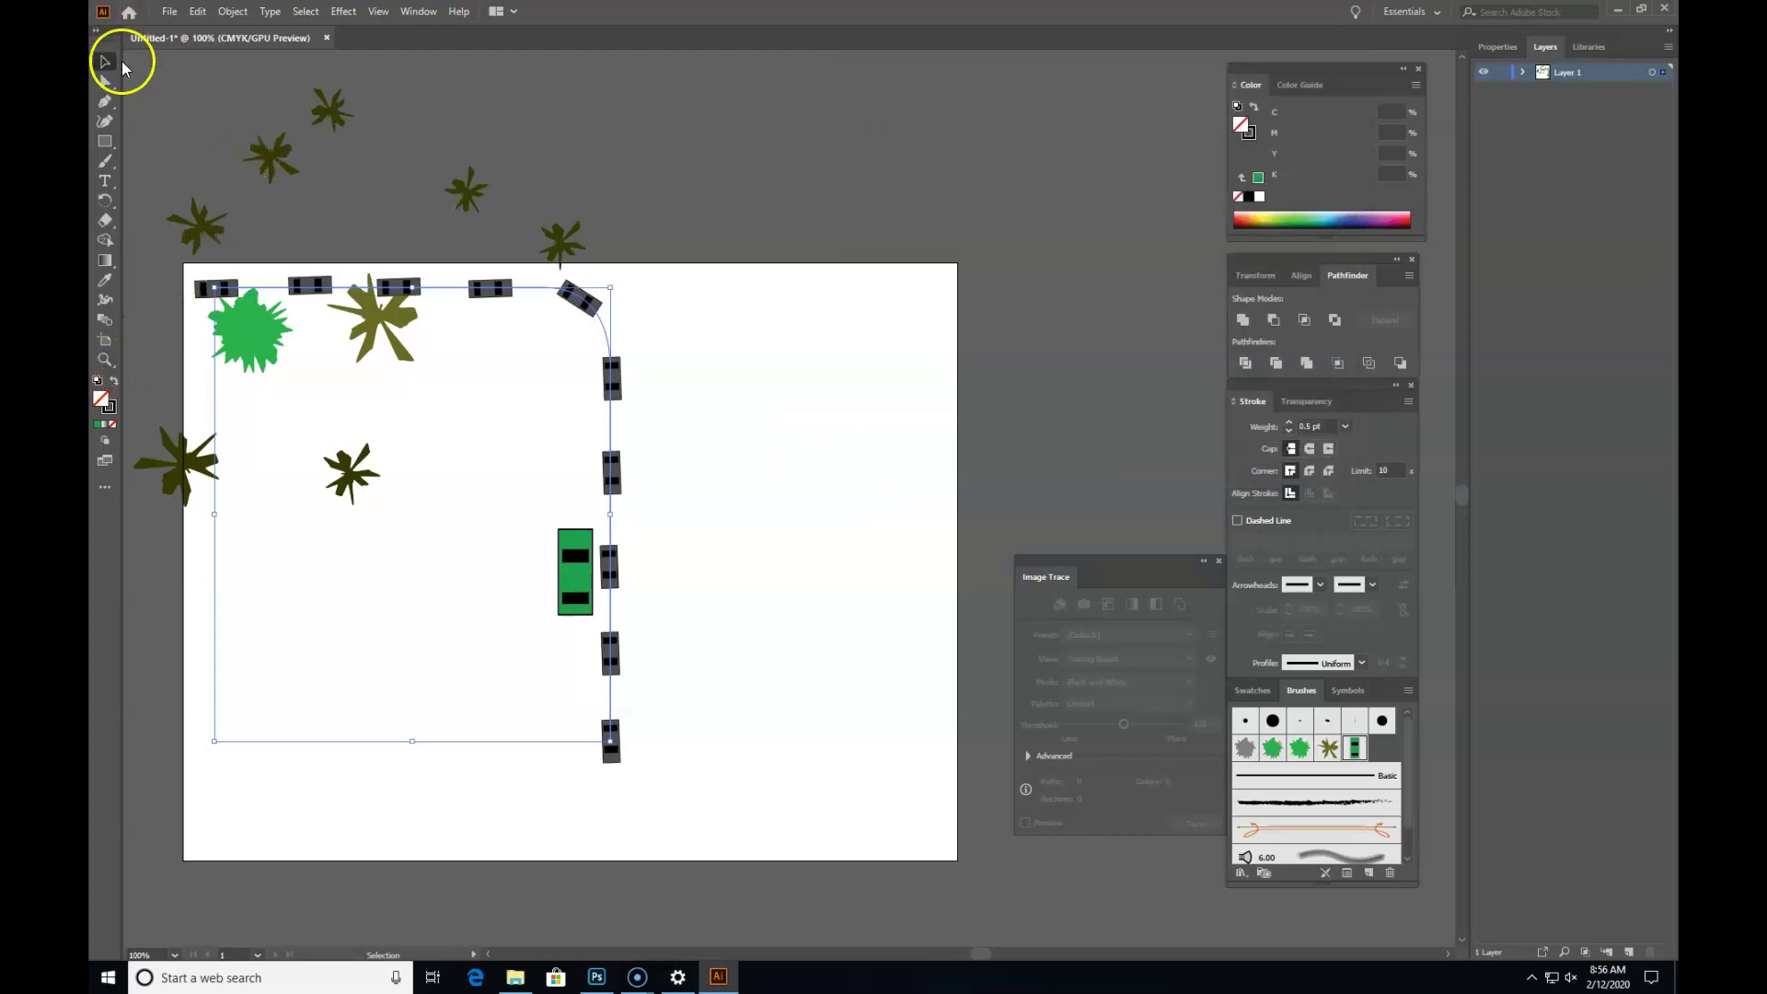
{"action": "left_click", "coordinate": [1020, 246]}
Step: Draw a roughly square rectangle in the artboard's lower-right area with a black fill and no stroke
{"action": "left_click", "coordinate": [106, 142]}
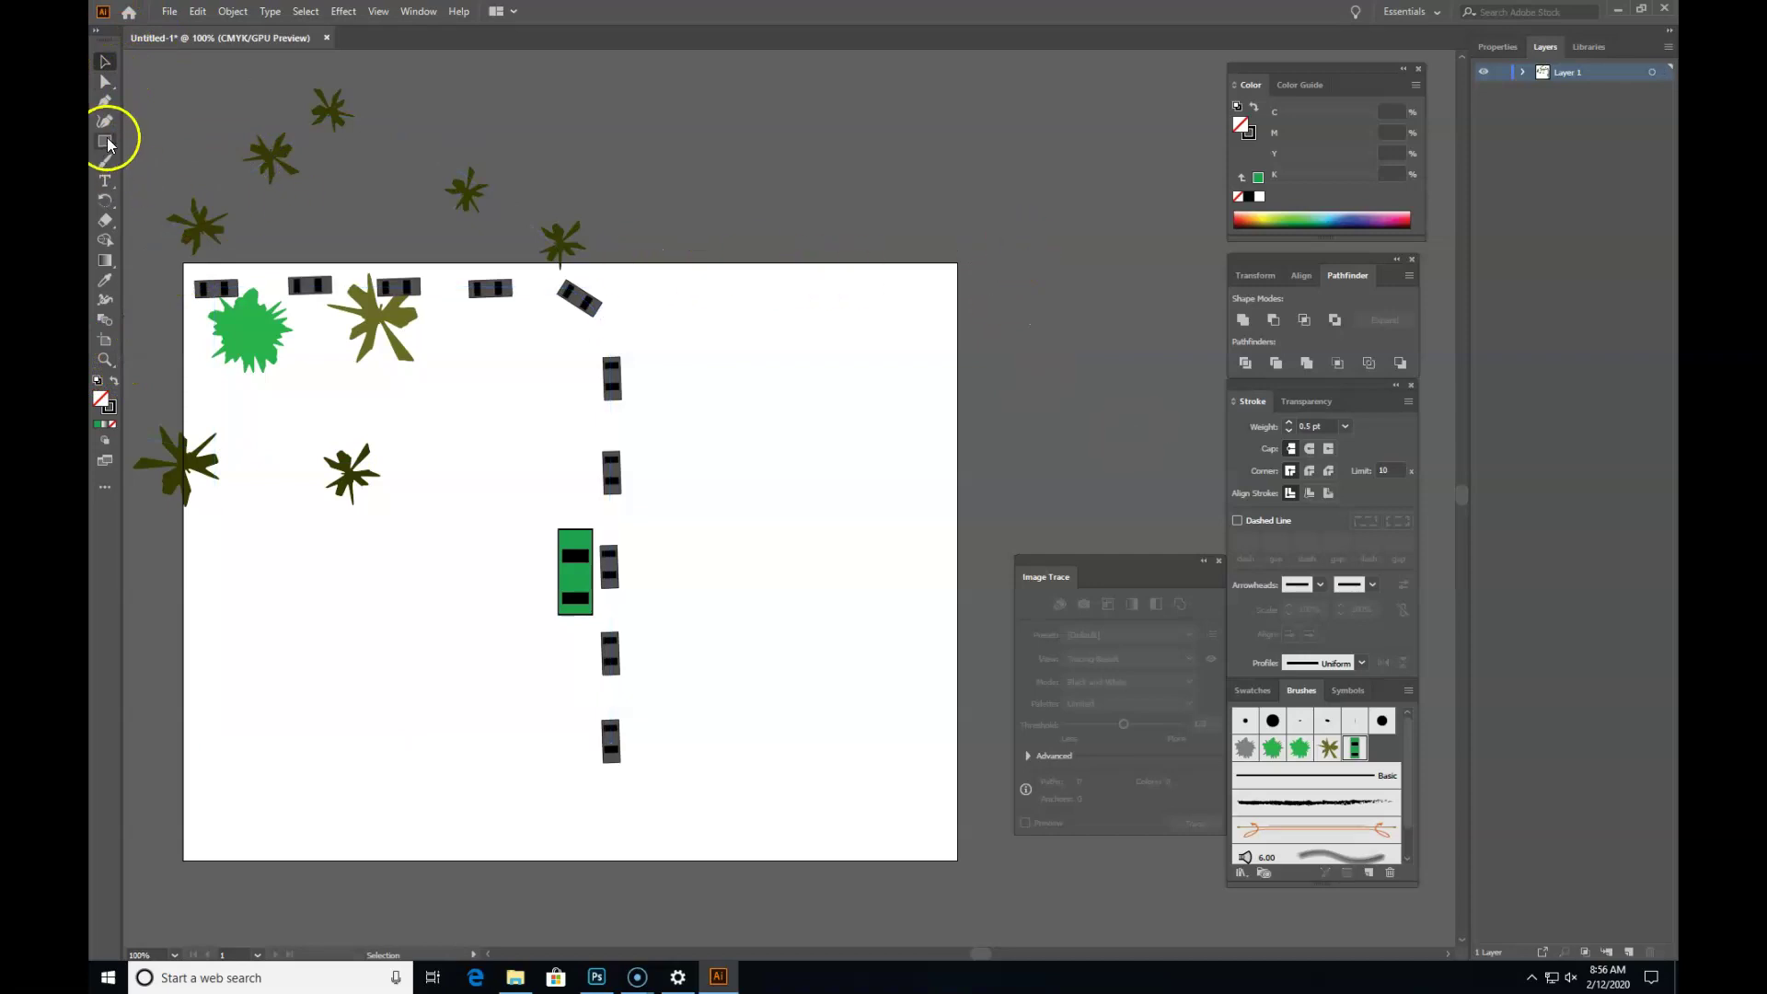
{"action": "left_click", "coordinate": [158, 143]}
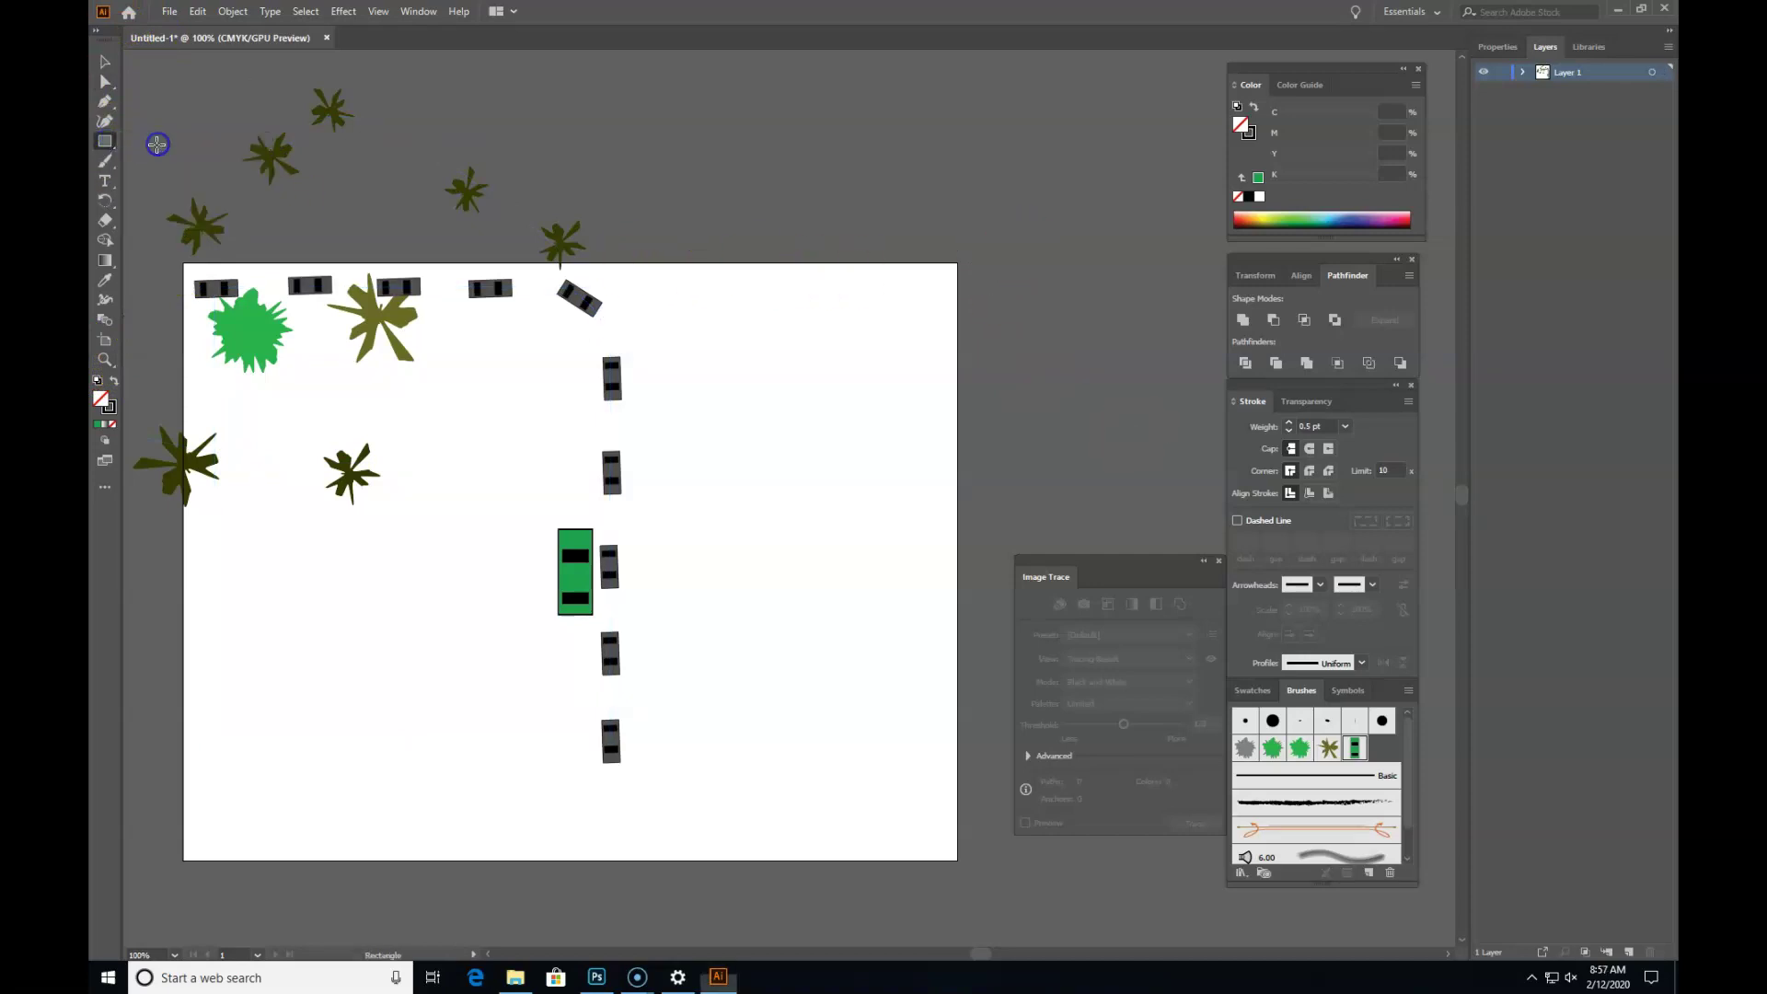
{"action": "left_click_drag", "start_coordinate": [731, 572], "coordinate": [900, 735]}
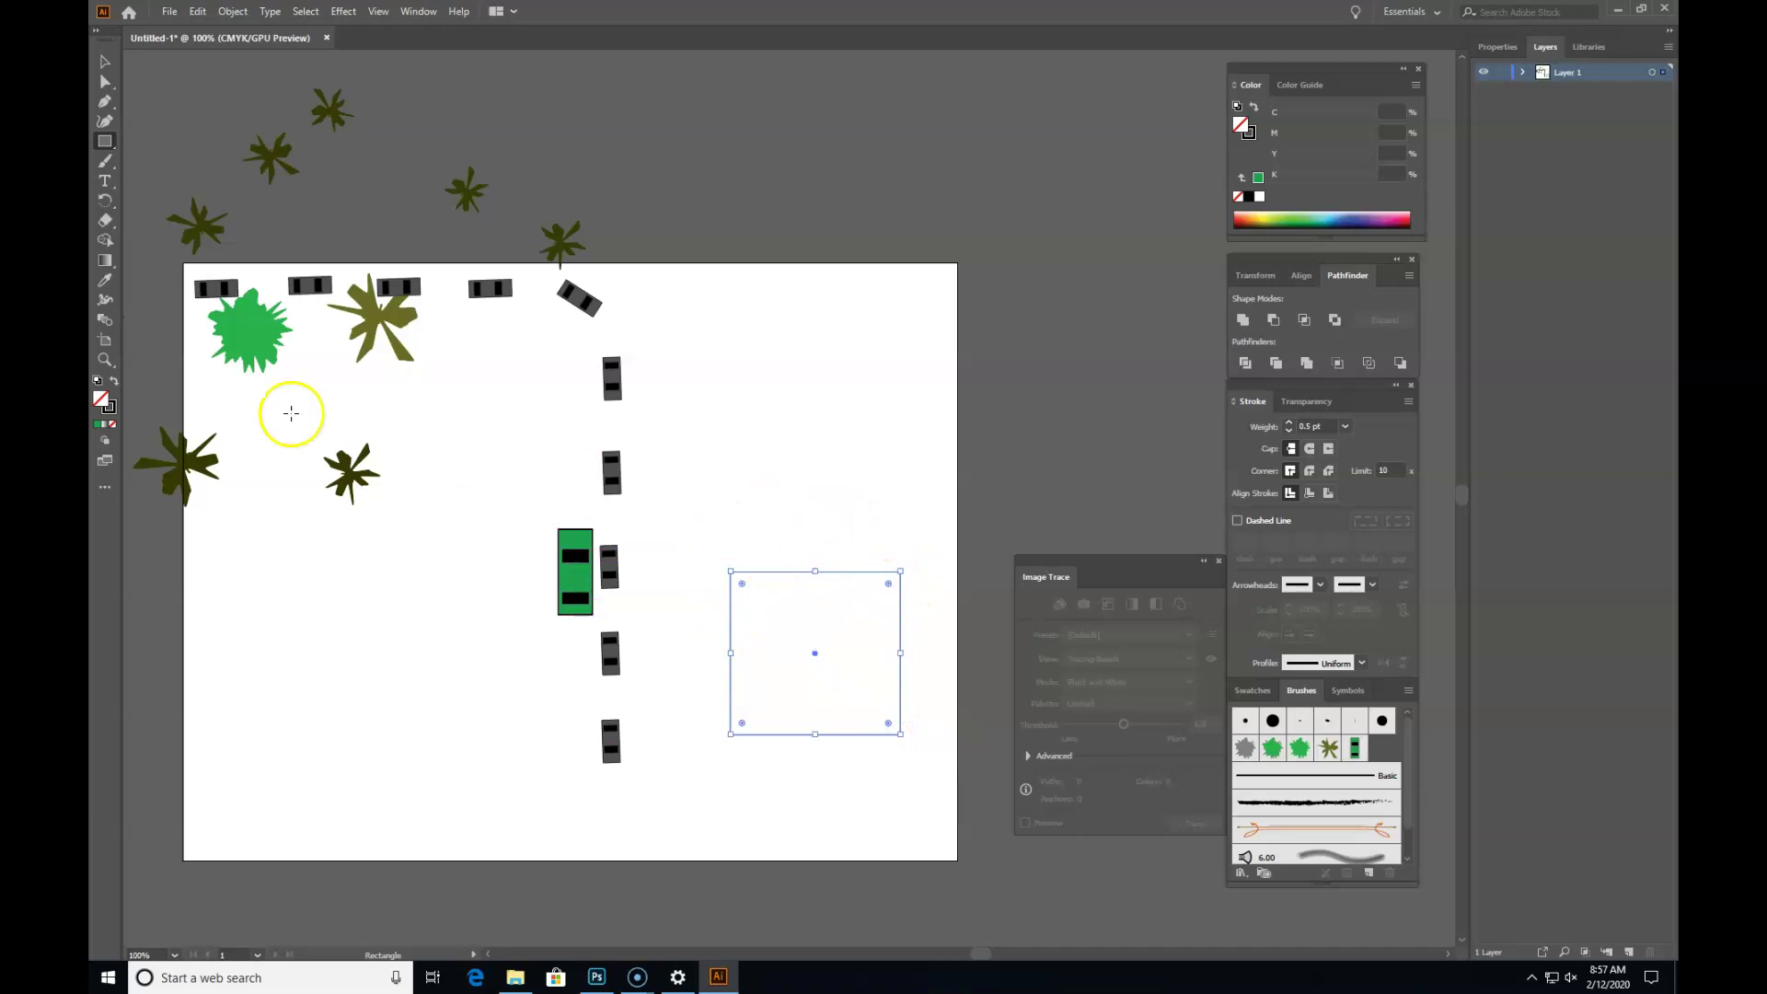
{"action": "left_click", "coordinate": [113, 381]}
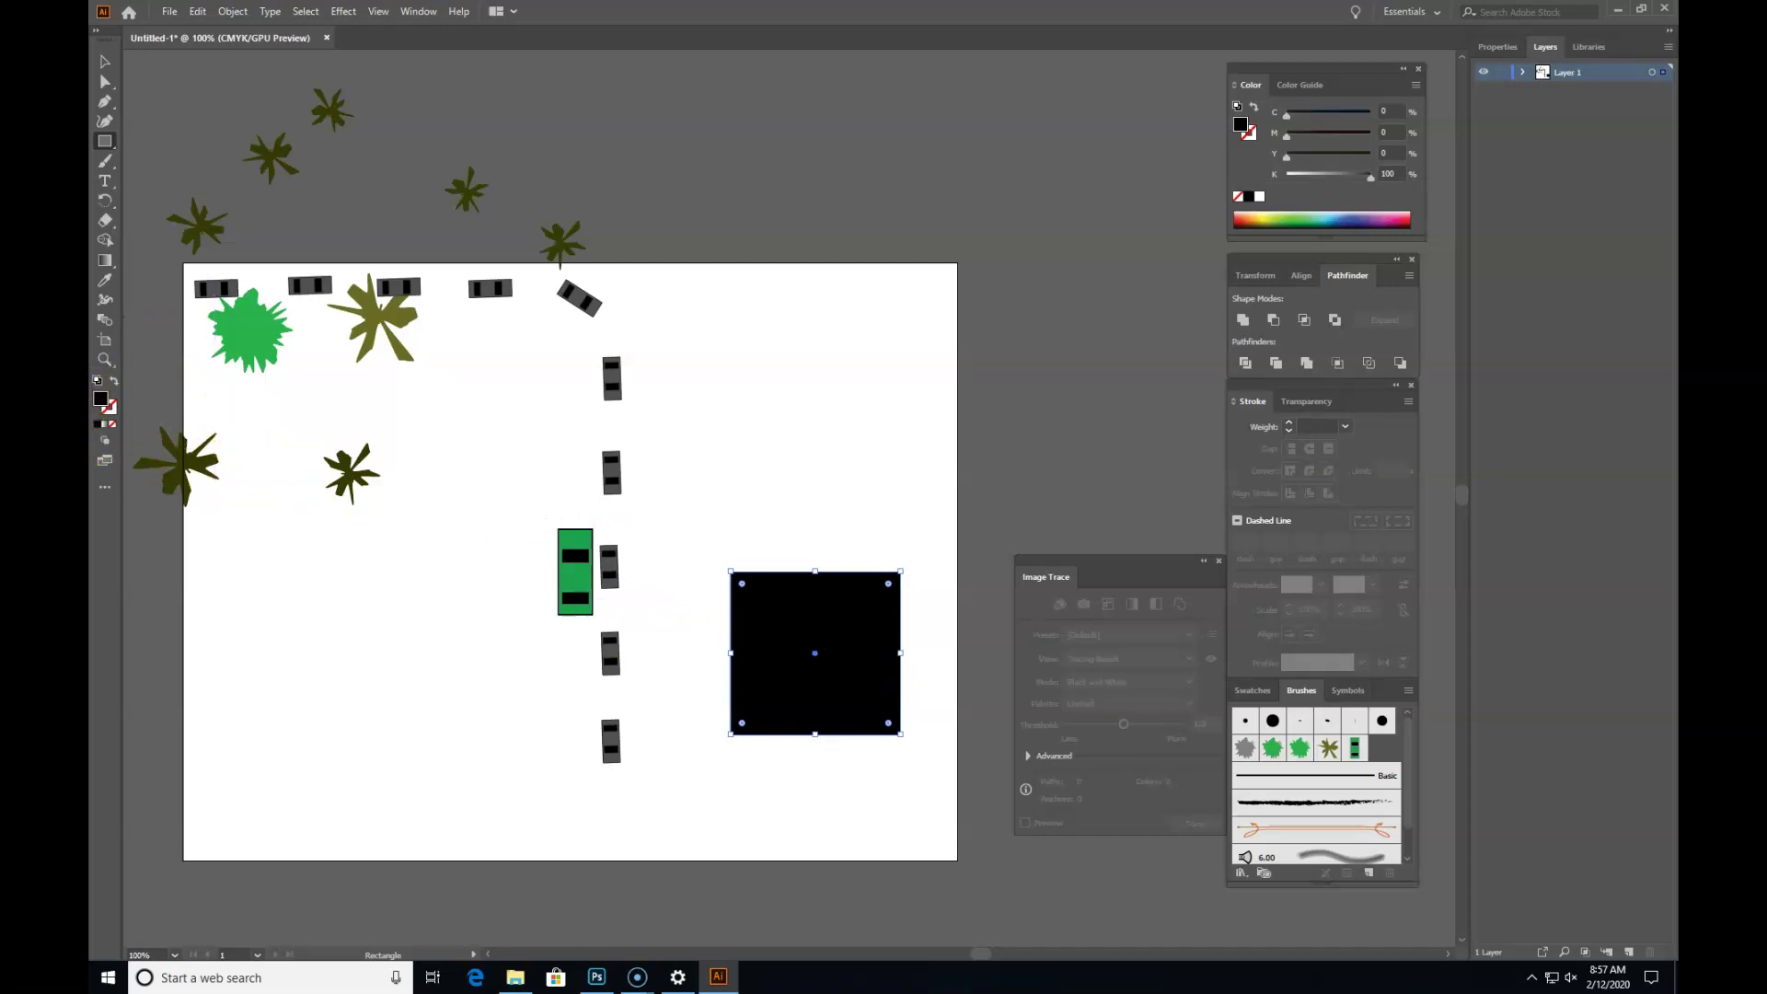
Step: Move the black square up and slightly left, closer to the vertical row of cars, and deselect it
{"action": "left_click", "coordinate": [104, 58]}
{"action": "left_click_drag", "start_coordinate": [801, 619], "coordinate": [753, 512]}
{"action": "left_click_drag", "start_coordinate": [810, 578], "coordinate": [818, 556]}
{"action": "left_click", "coordinate": [844, 677]}
{"action": "left_click", "coordinate": [810, 394]}
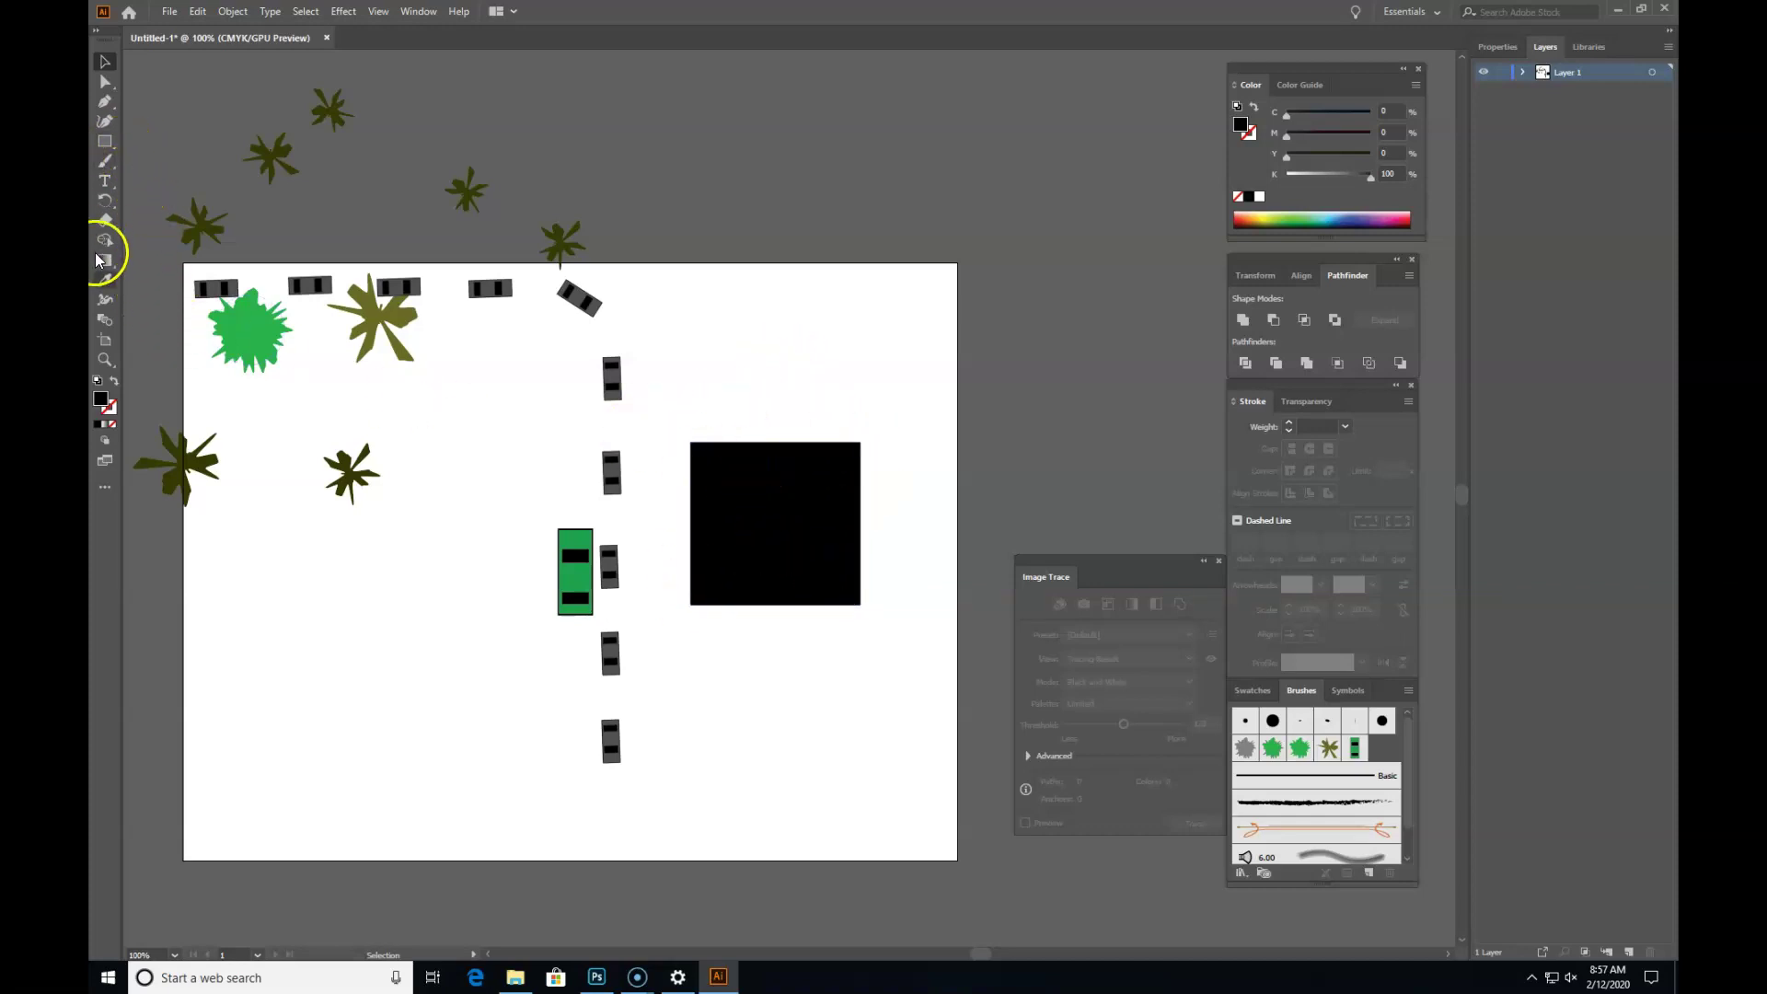
Step: Draw a narrow vertical rectangle upward from the middle of the black square's bottom edge, and open its fill color for editing
{"action": "left_click", "coordinate": [105, 144]}
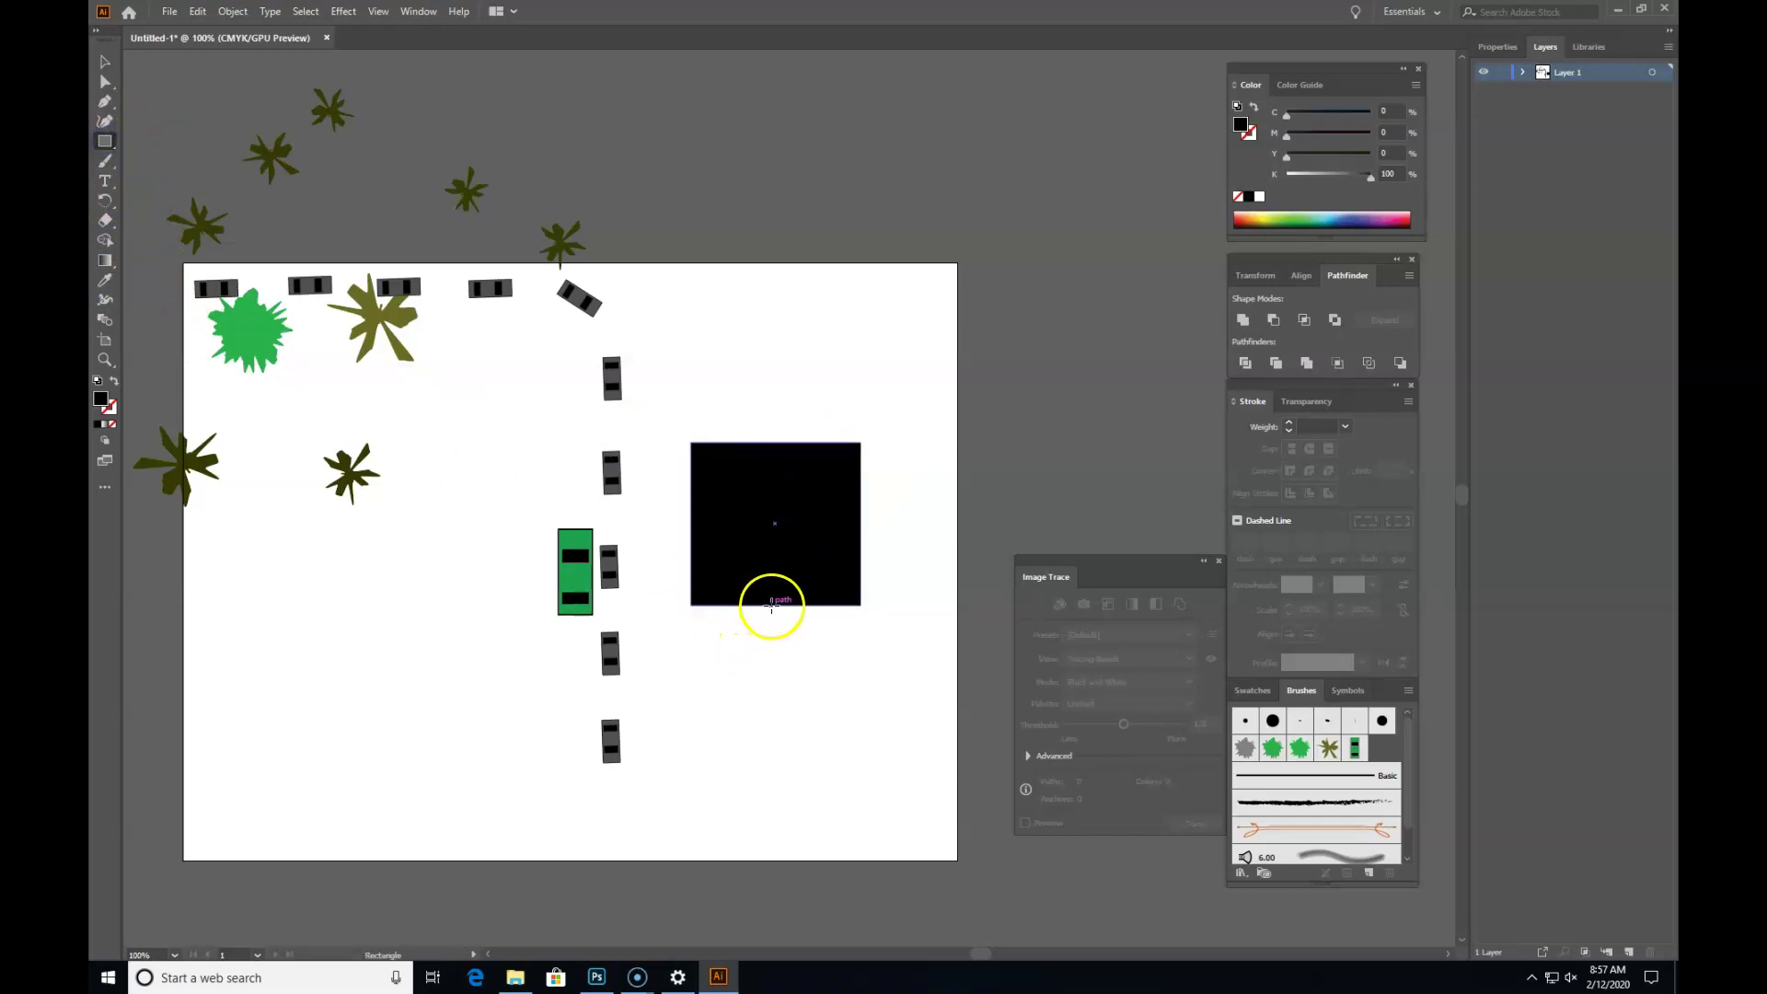
{"action": "left_click_drag", "start_coordinate": [774, 604], "coordinate": [779, 543]}
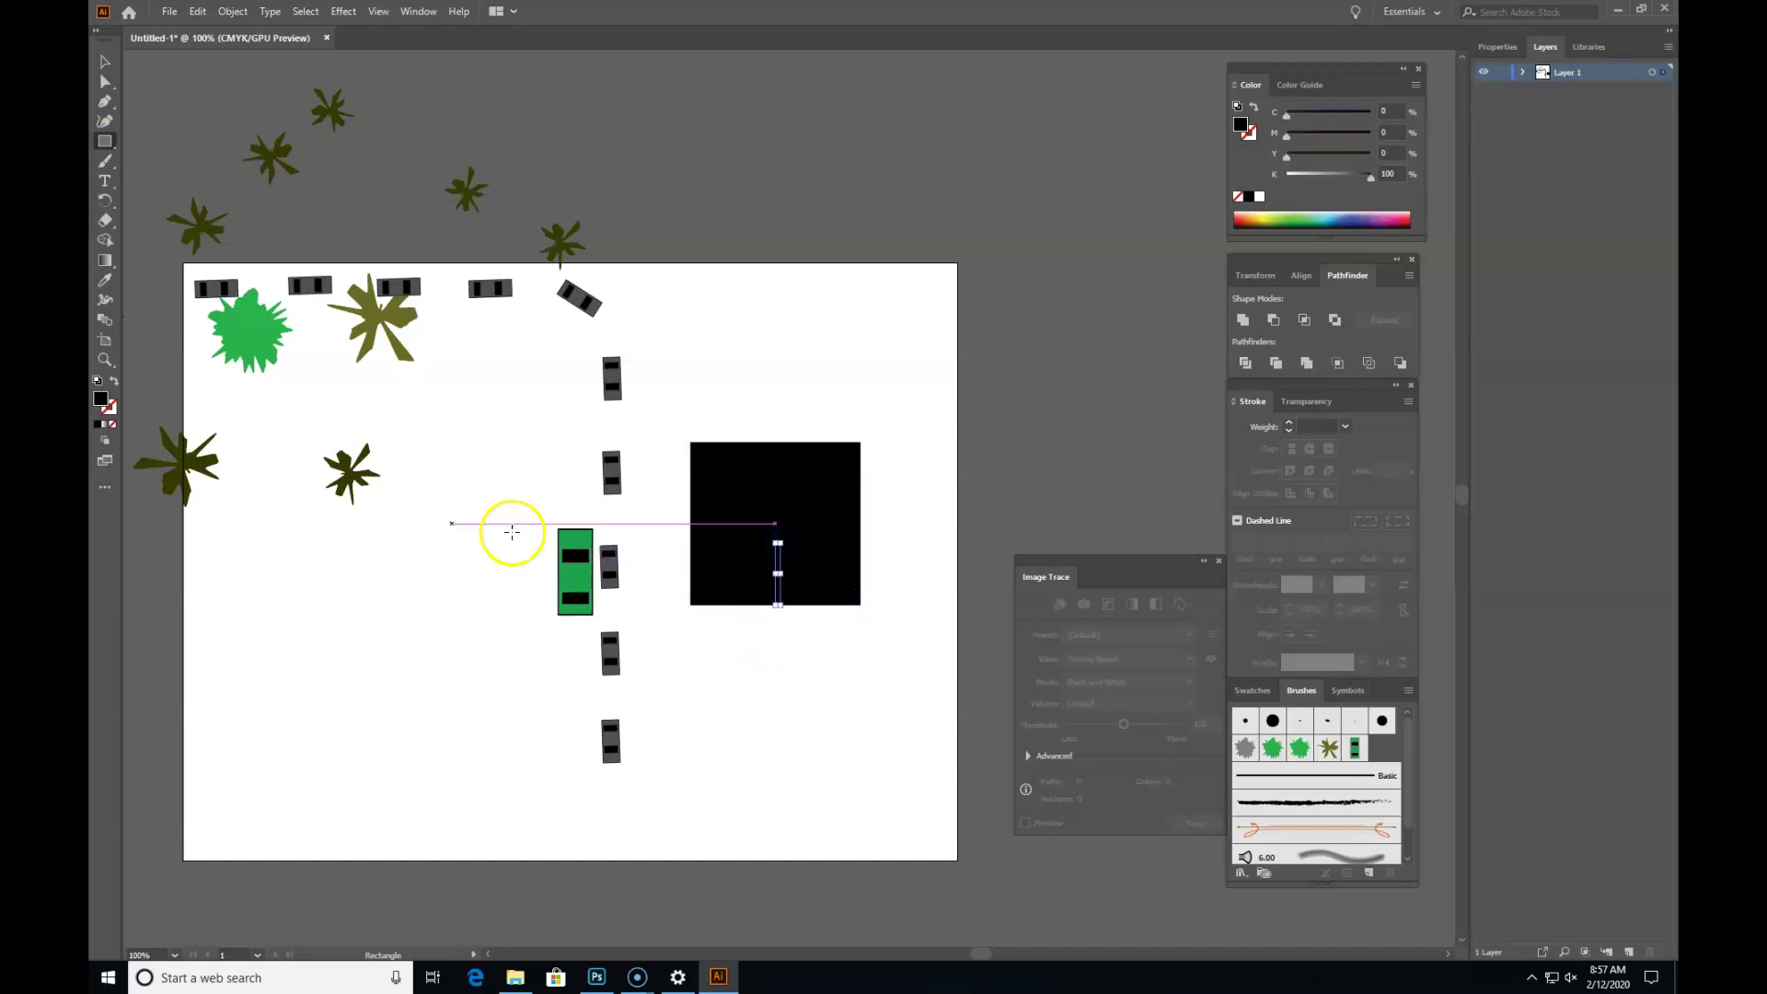
{"action": "double_click", "coordinate": [101, 401]}
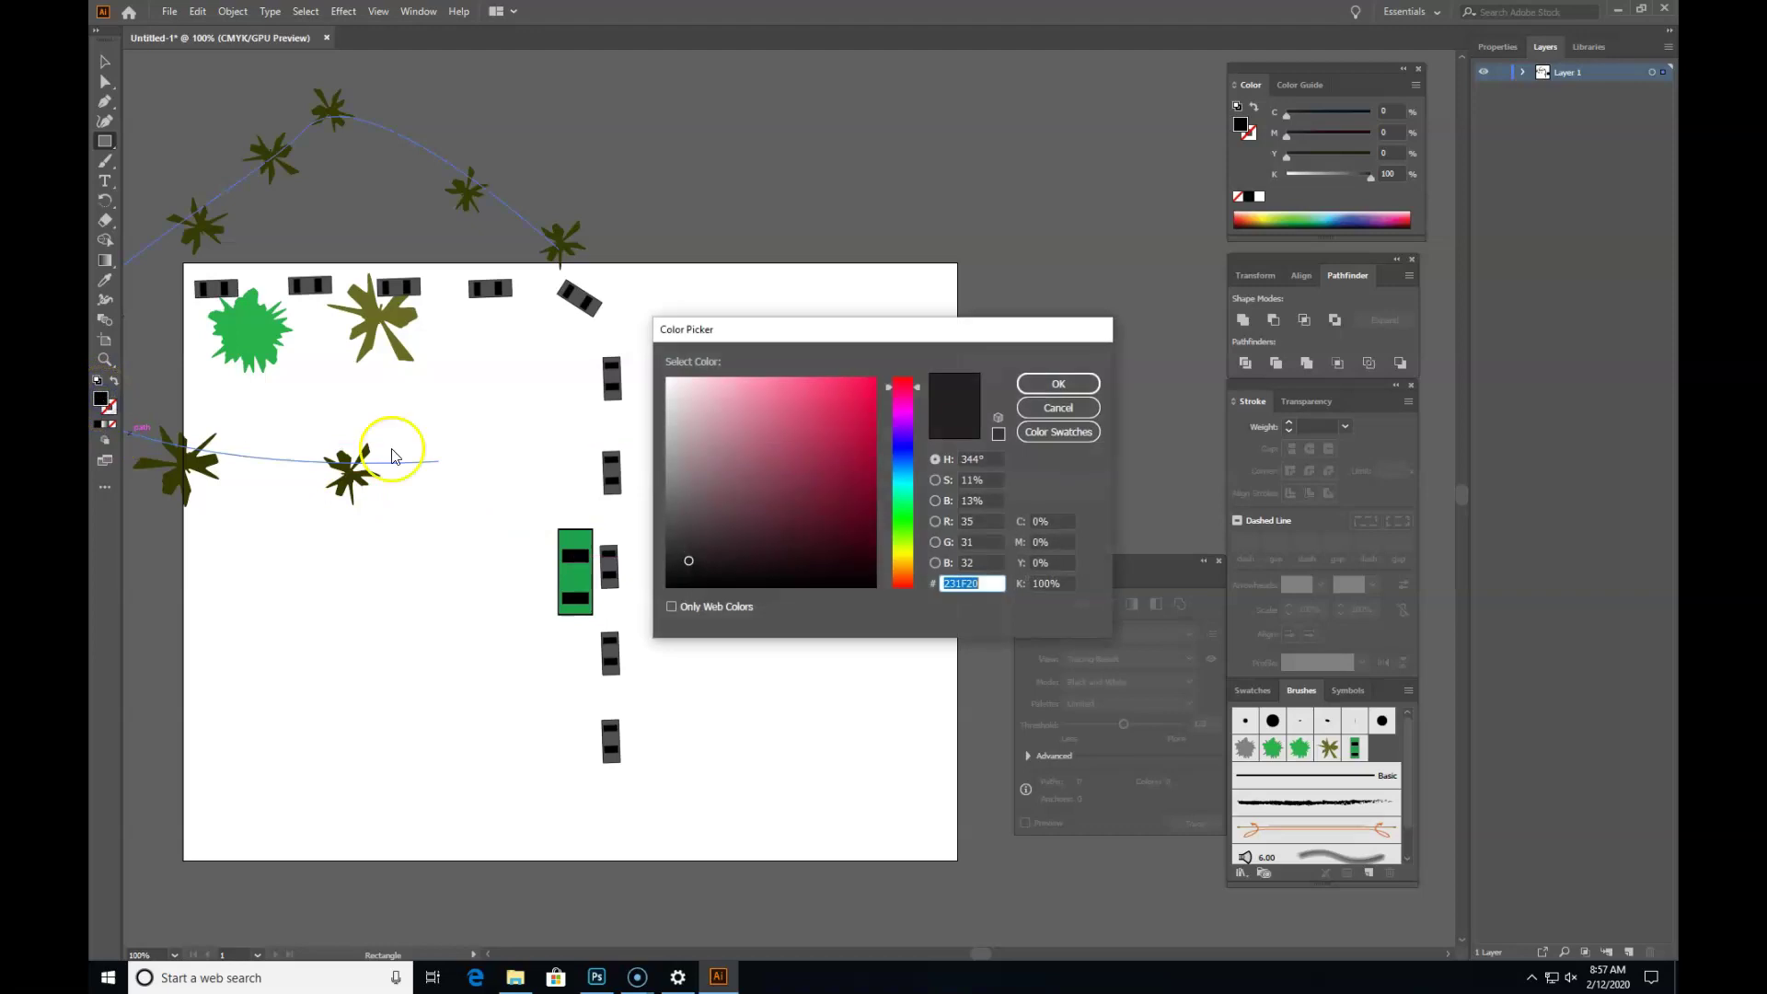
Step: Fill the thin stripe on the black square with bright yellow FFF200 and deselect it
{"action": "left_click", "coordinate": [905, 555]}
{"action": "left_click_drag", "start_coordinate": [863, 420], "coordinate": [908, 347]}
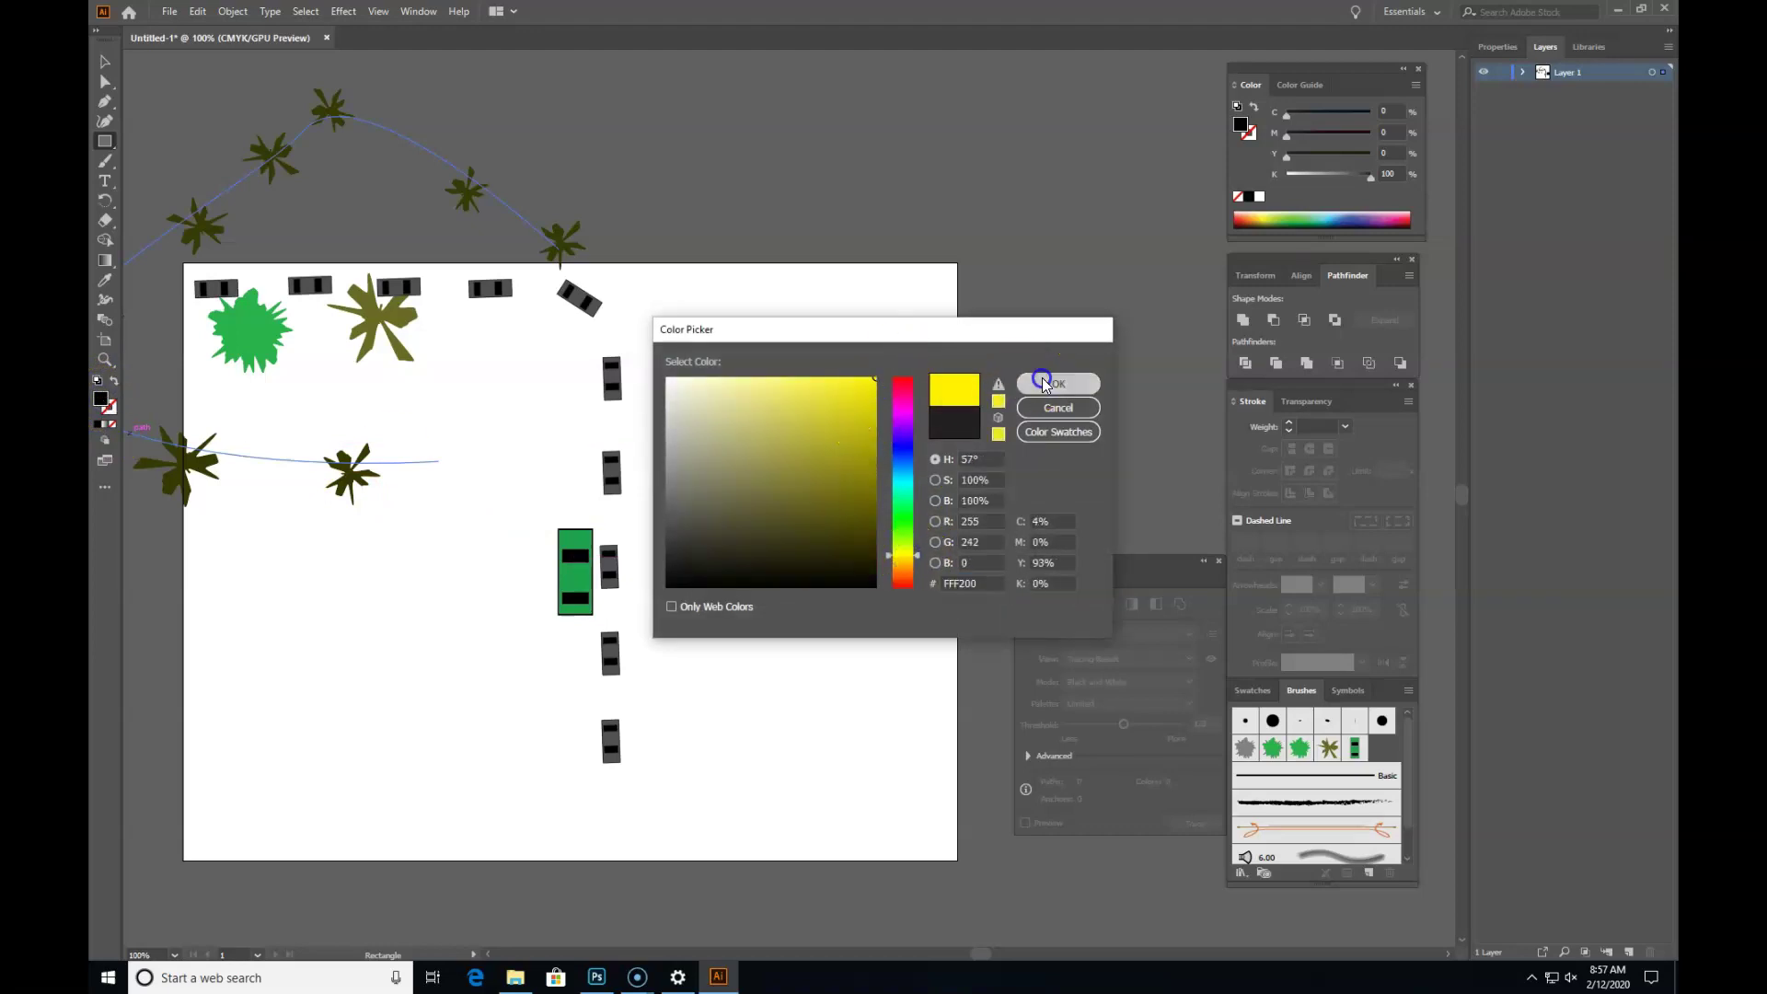
{"action": "left_click", "coordinate": [1036, 383]}
{"action": "left_click", "coordinate": [104, 61]}
{"action": "left_click", "coordinate": [732, 138]}
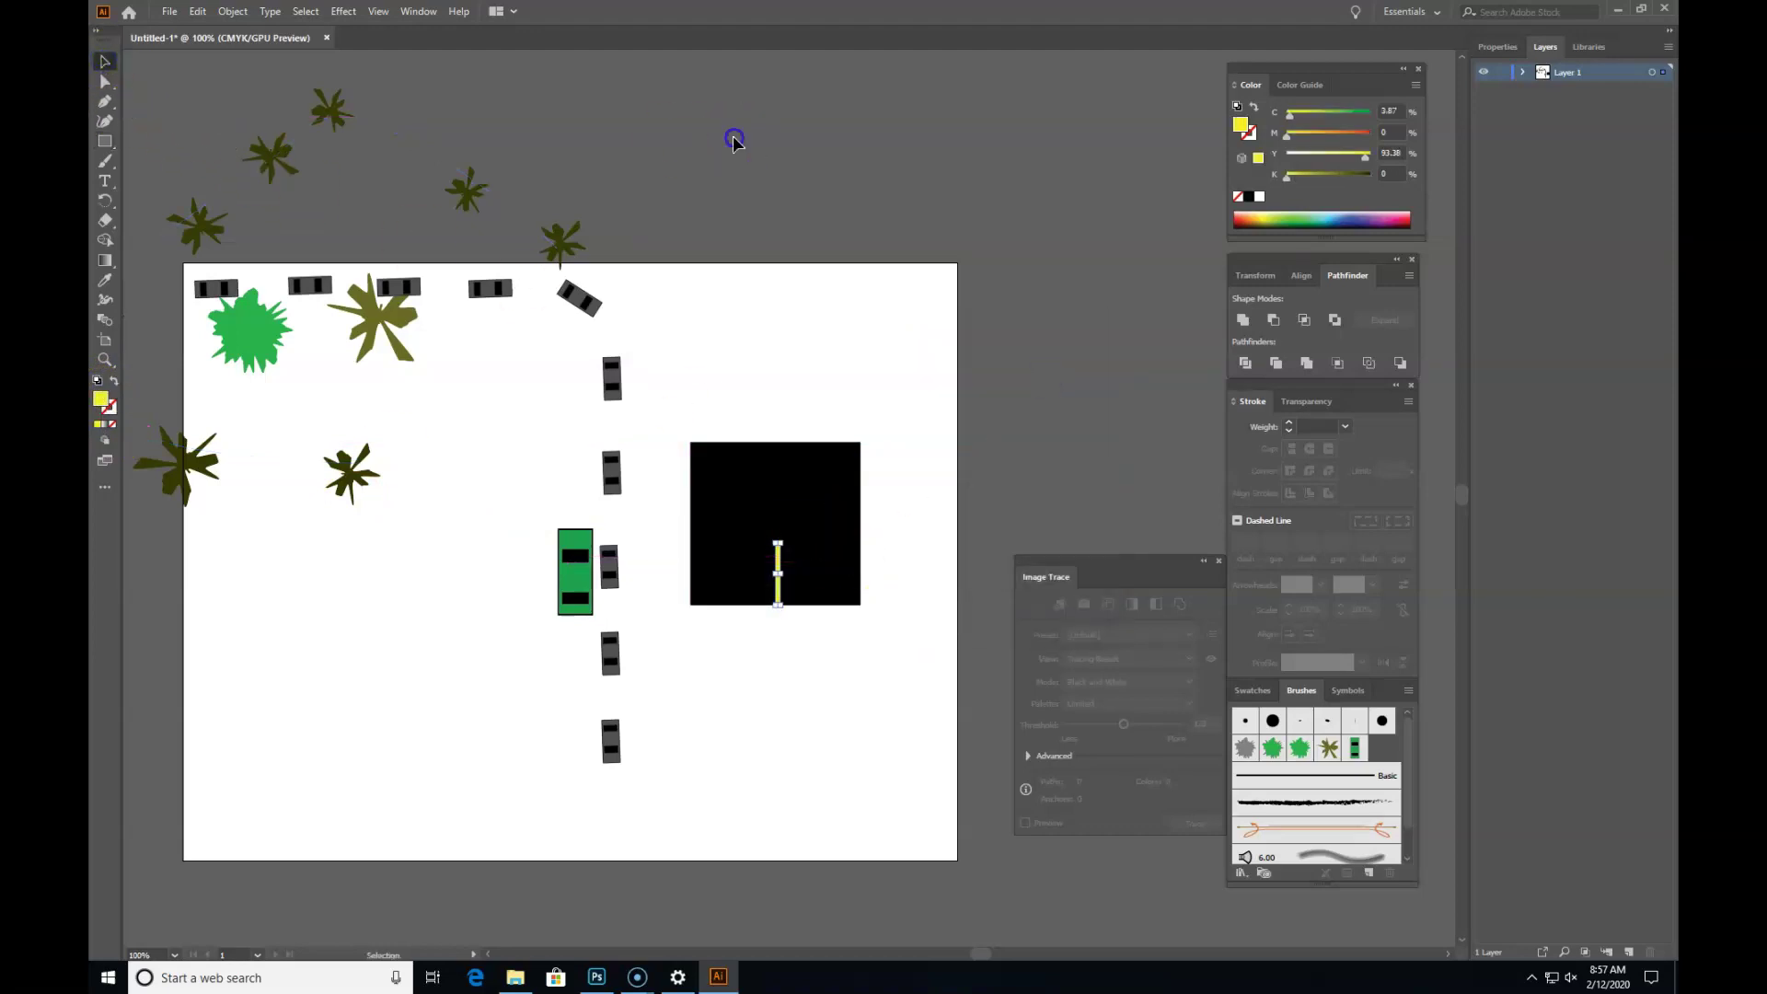
Step: Select the black square together with its yellow stripe and align their horizontal centers
{"action": "left_click_drag", "start_coordinate": [880, 643], "coordinate": [674, 423]}
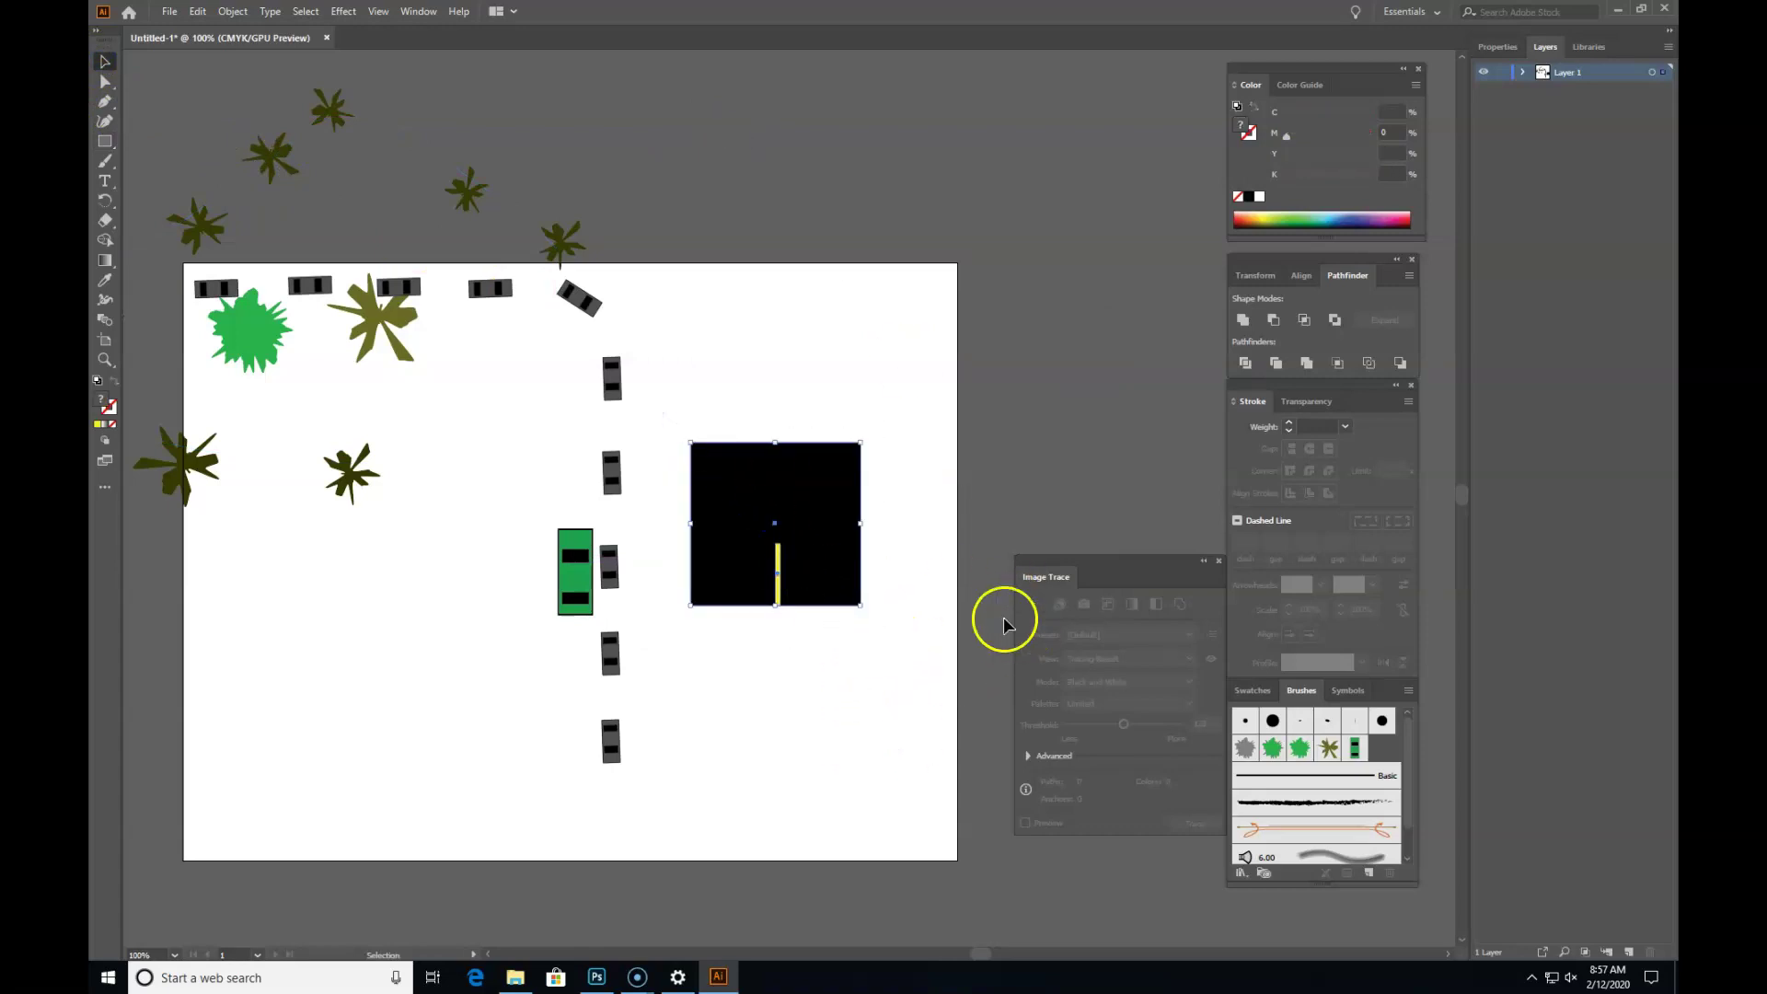
{"action": "left_click", "coordinate": [906, 621]}
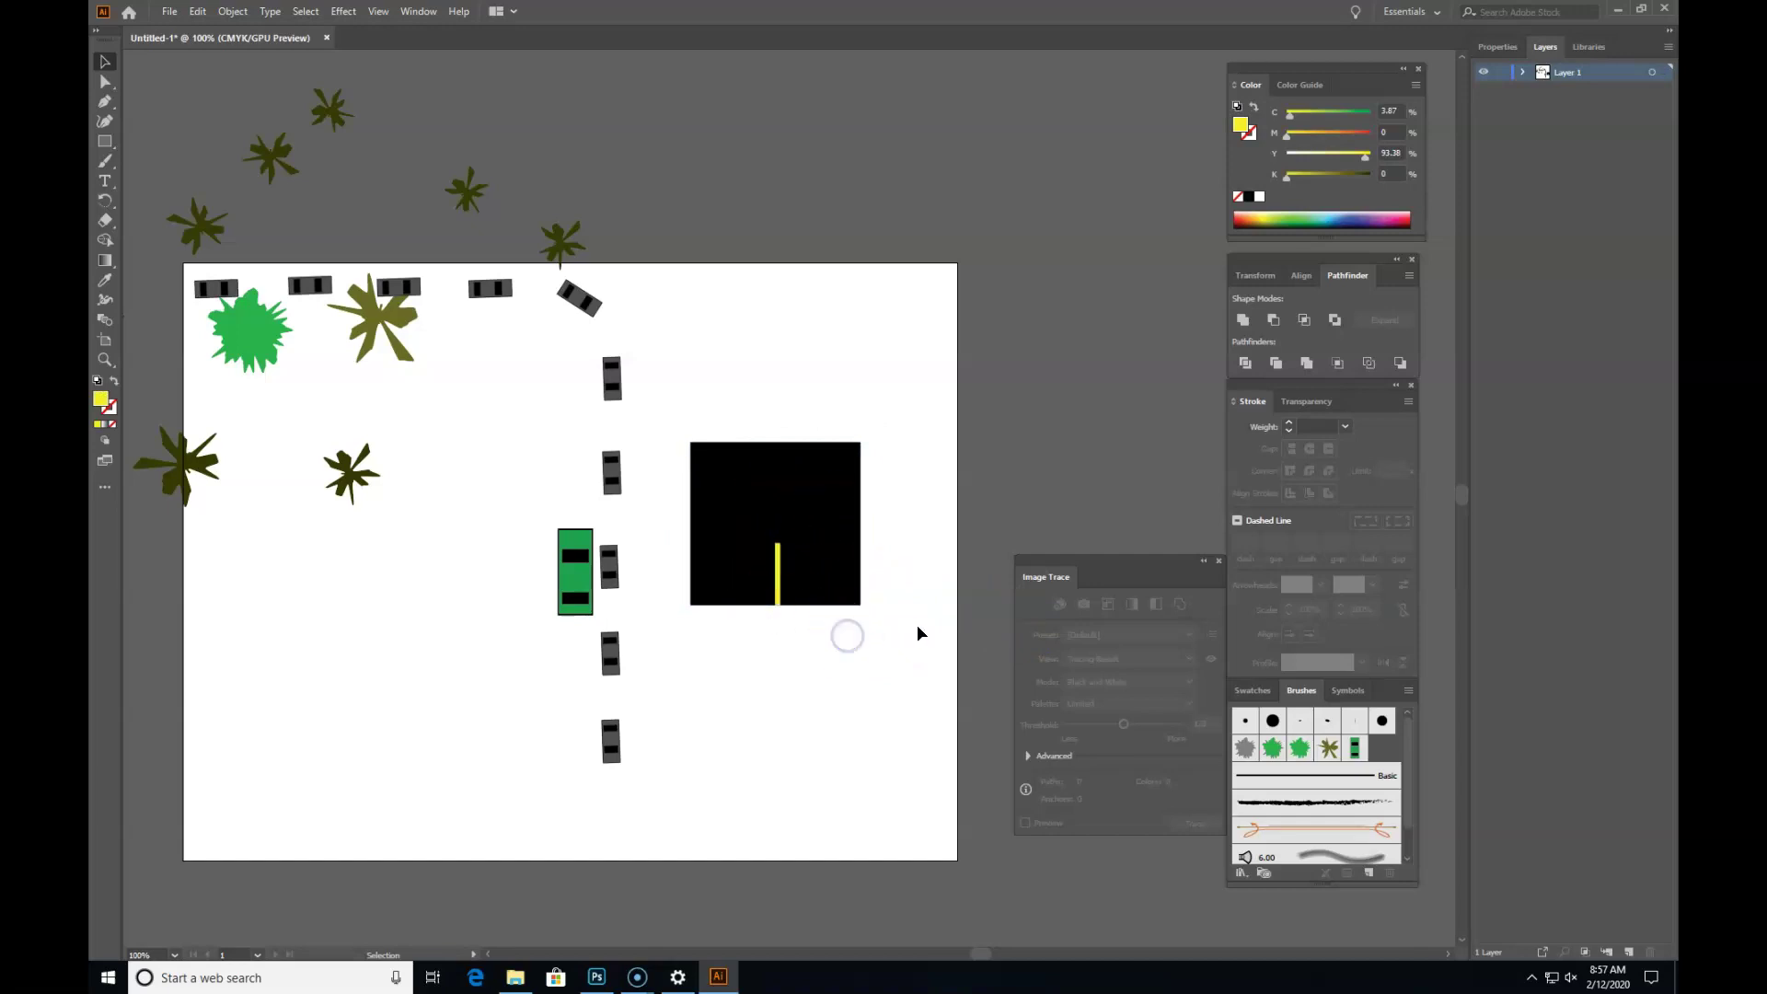
{"action": "left_click", "coordinate": [791, 531]}
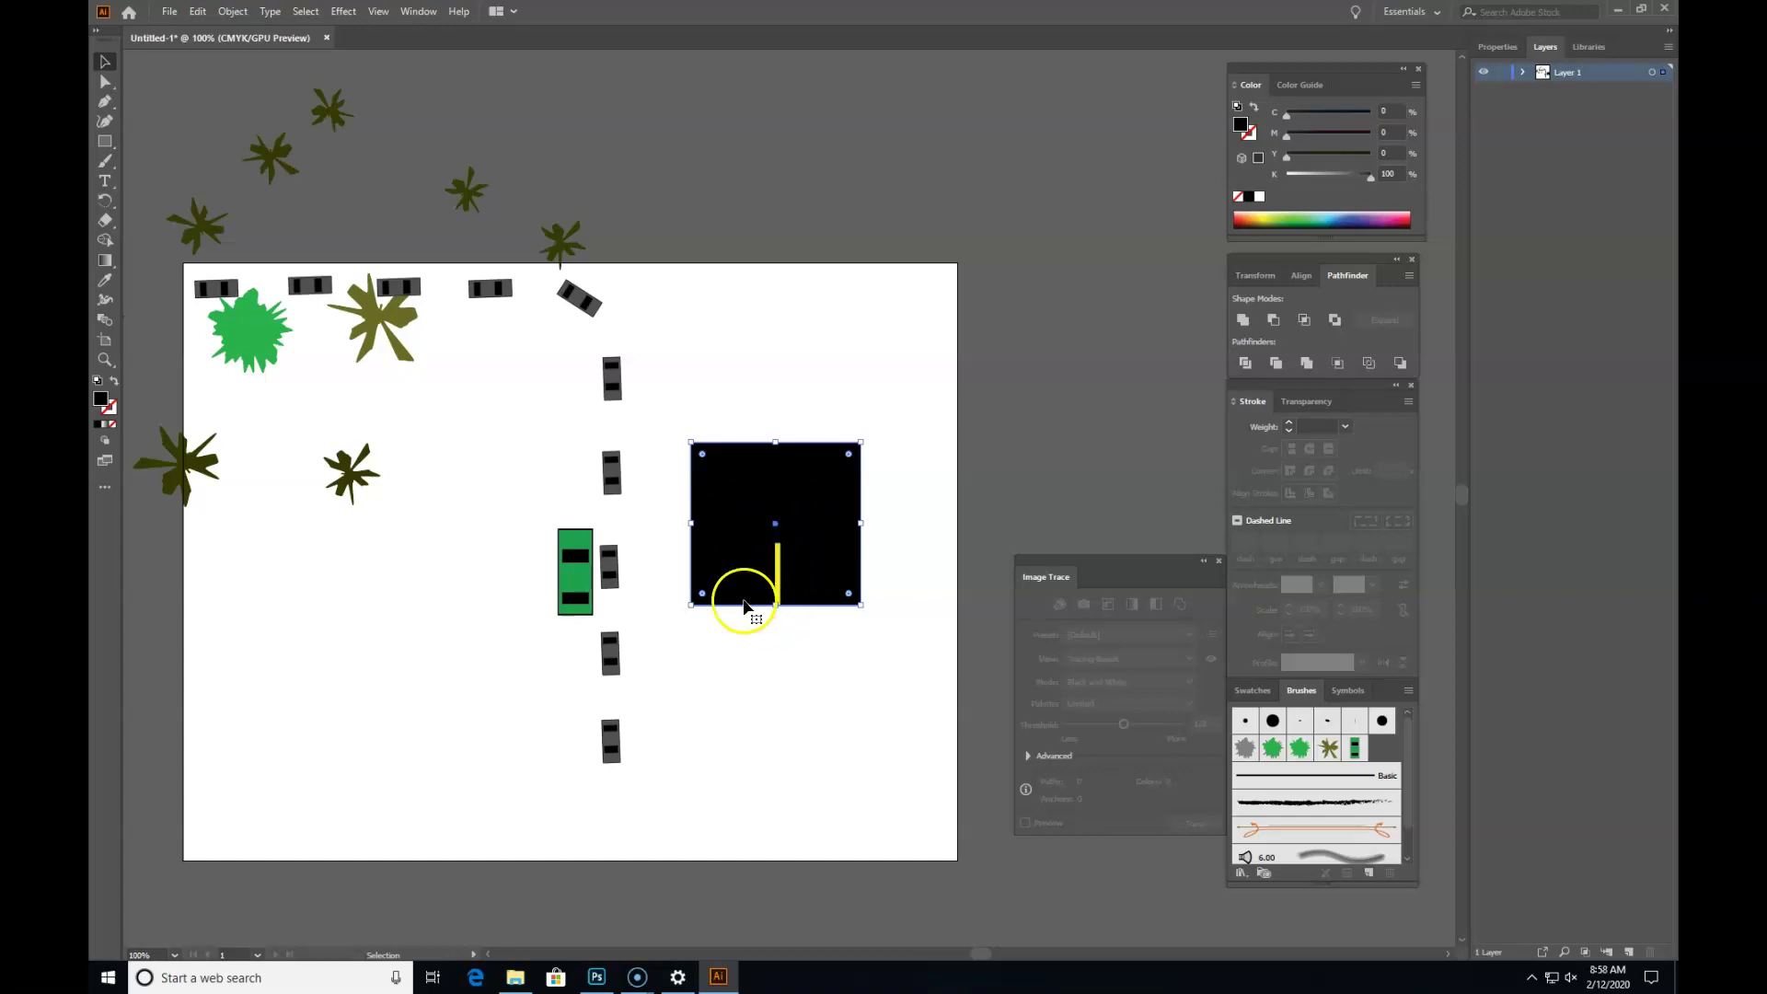
{"action": "left_click", "coordinate": [790, 639]}
{"action": "left_click_drag", "start_coordinate": [895, 649], "coordinate": [678, 411]}
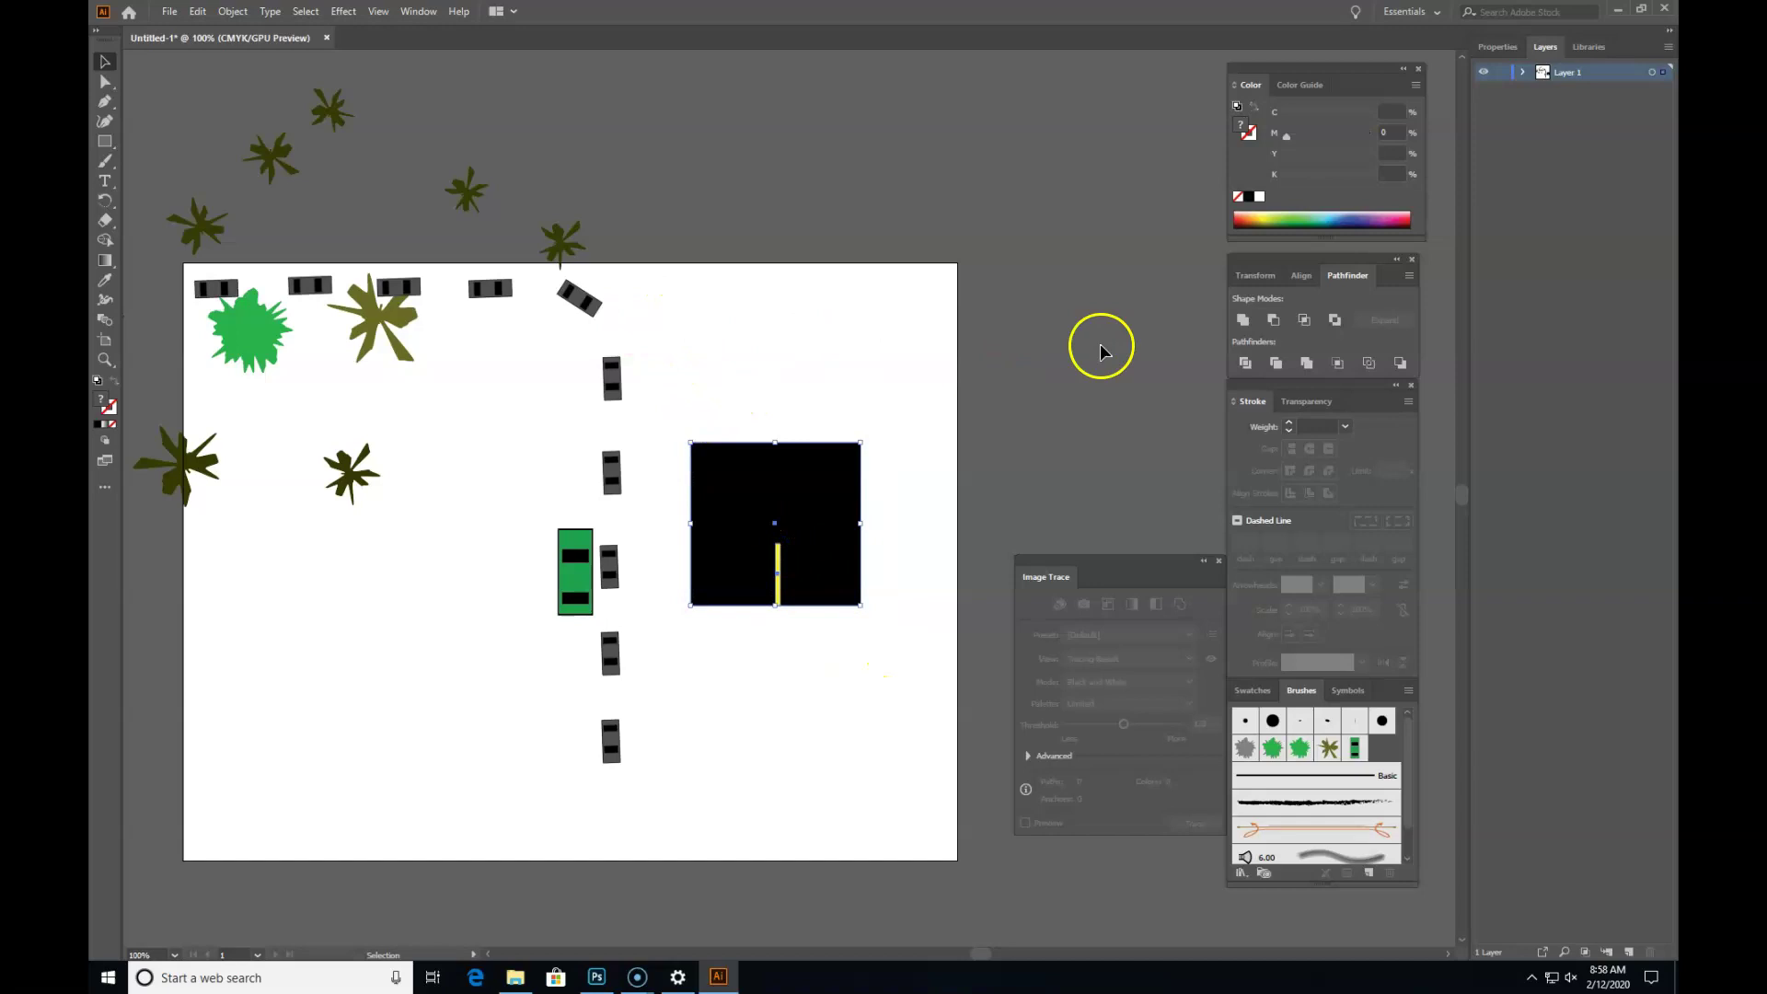
{"action": "left_click", "coordinate": [1298, 277]}
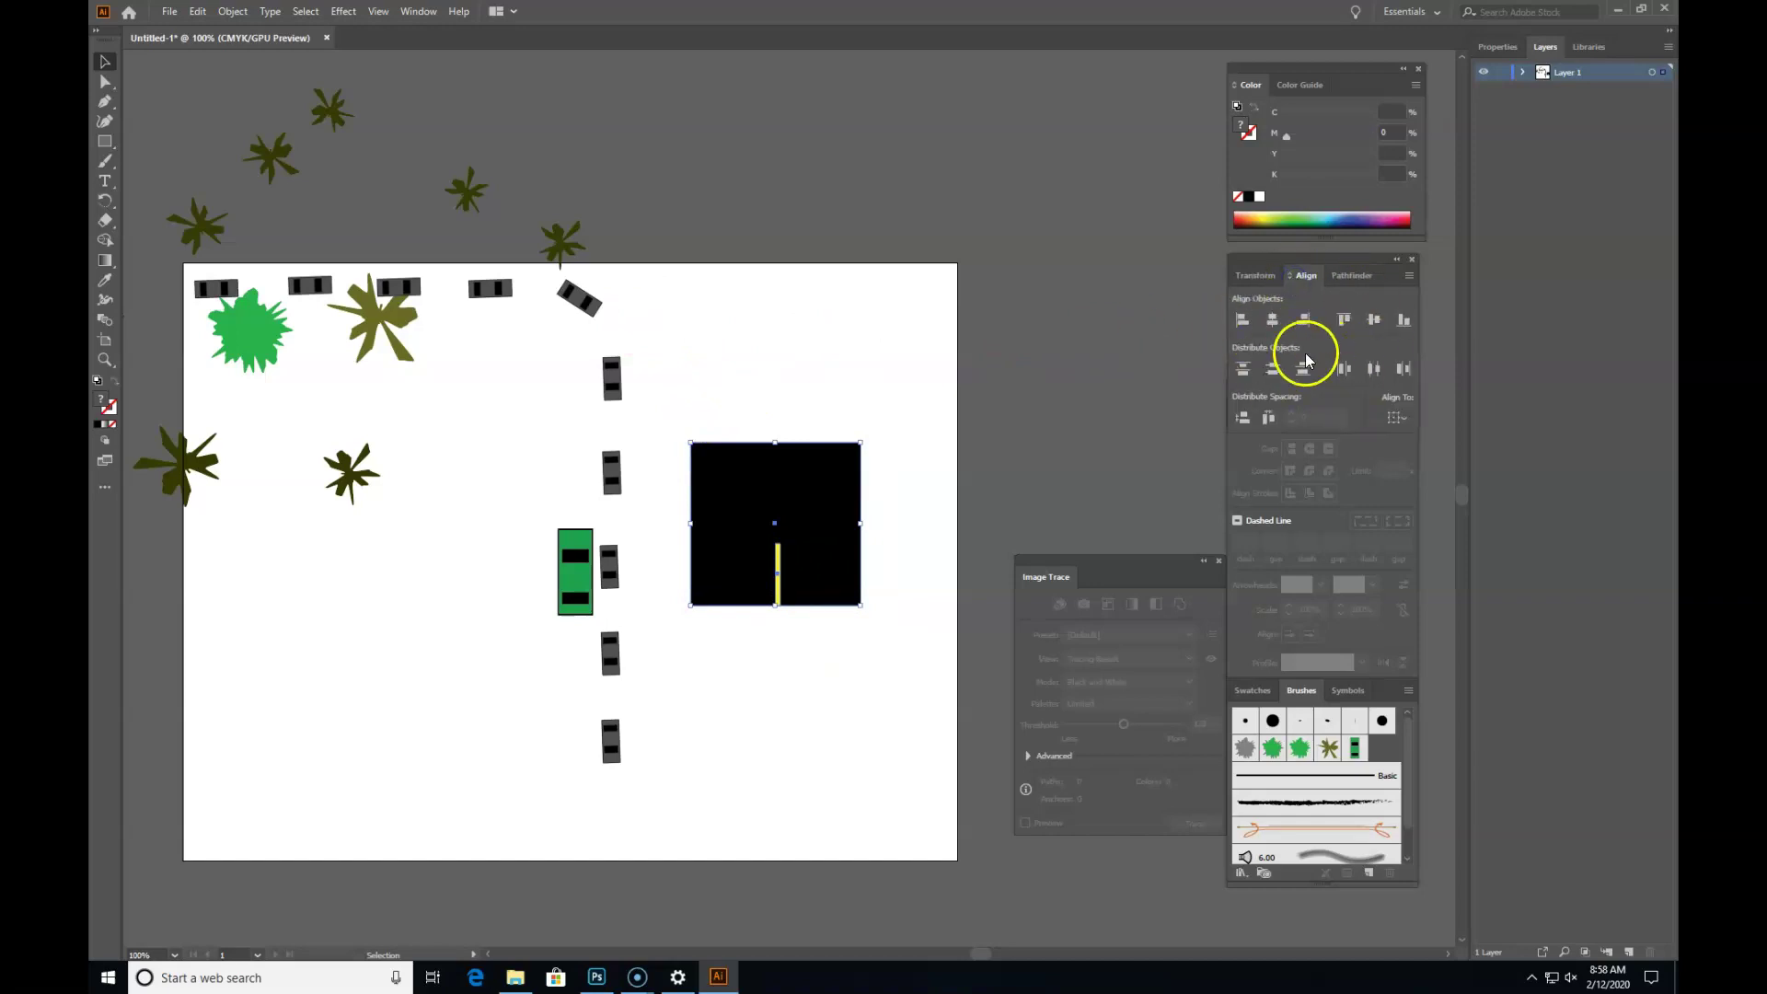
{"action": "left_click", "coordinate": [421, 12]}
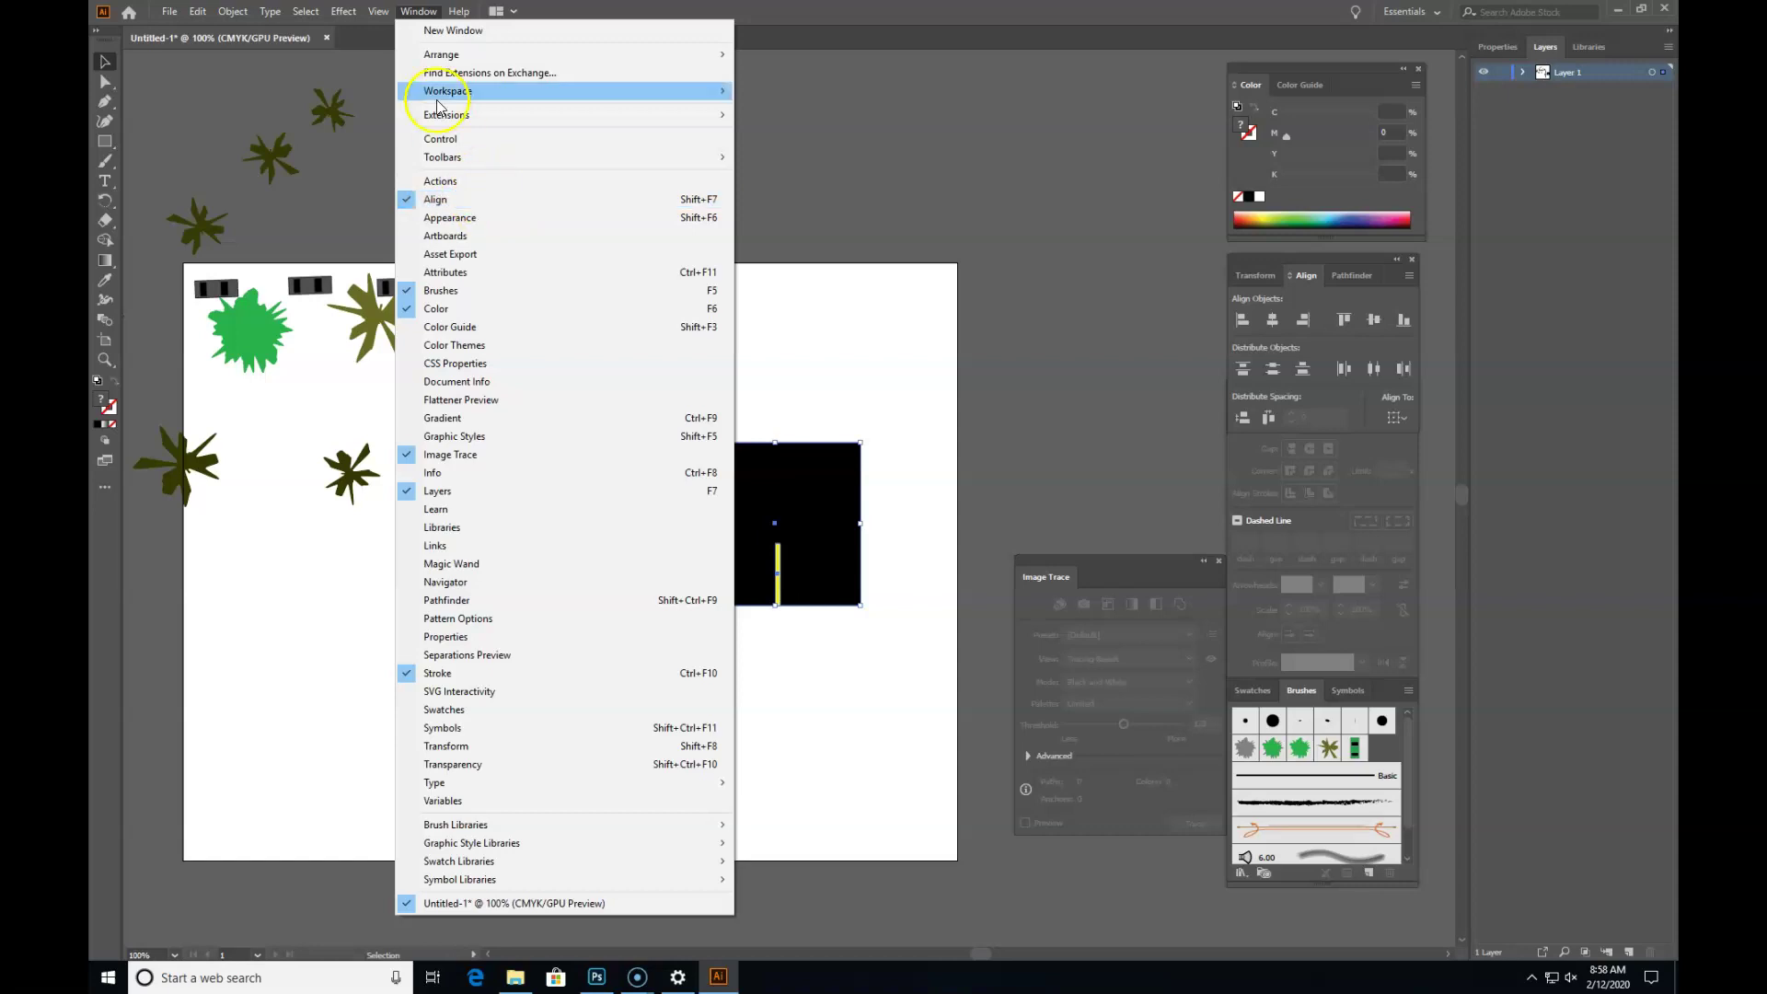
{"action": "left_click", "coordinate": [417, 14]}
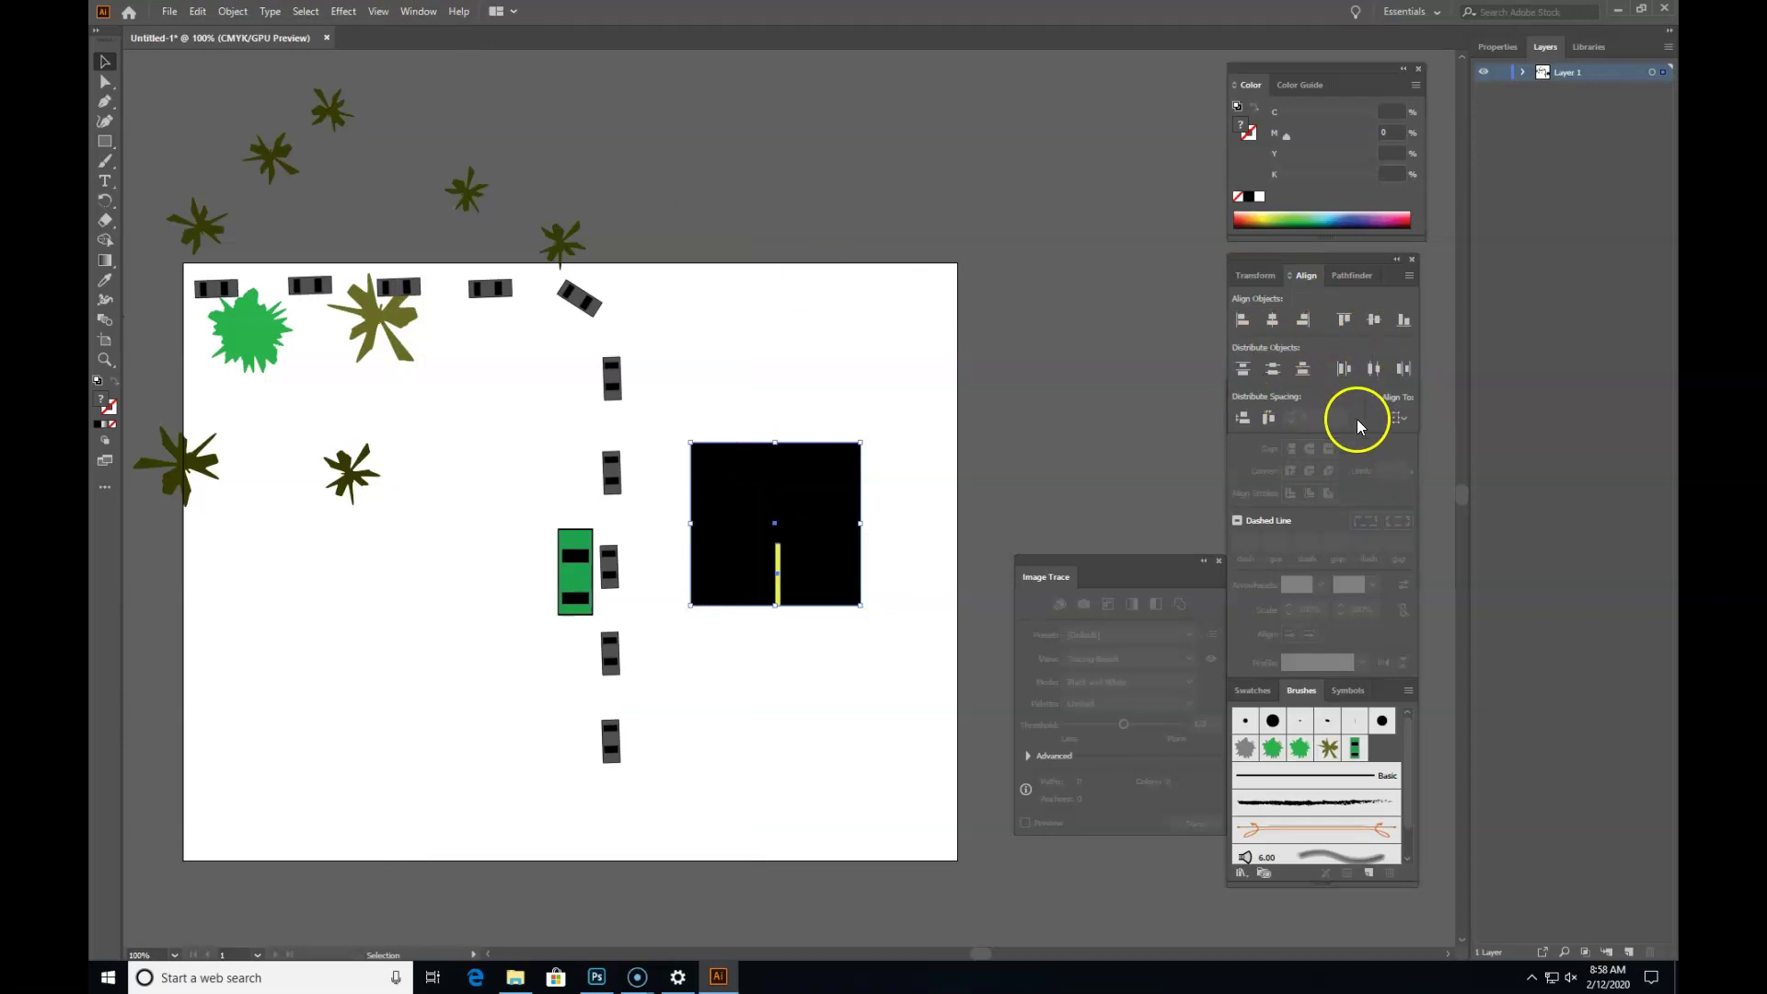
{"action": "left_click", "coordinate": [1273, 319]}
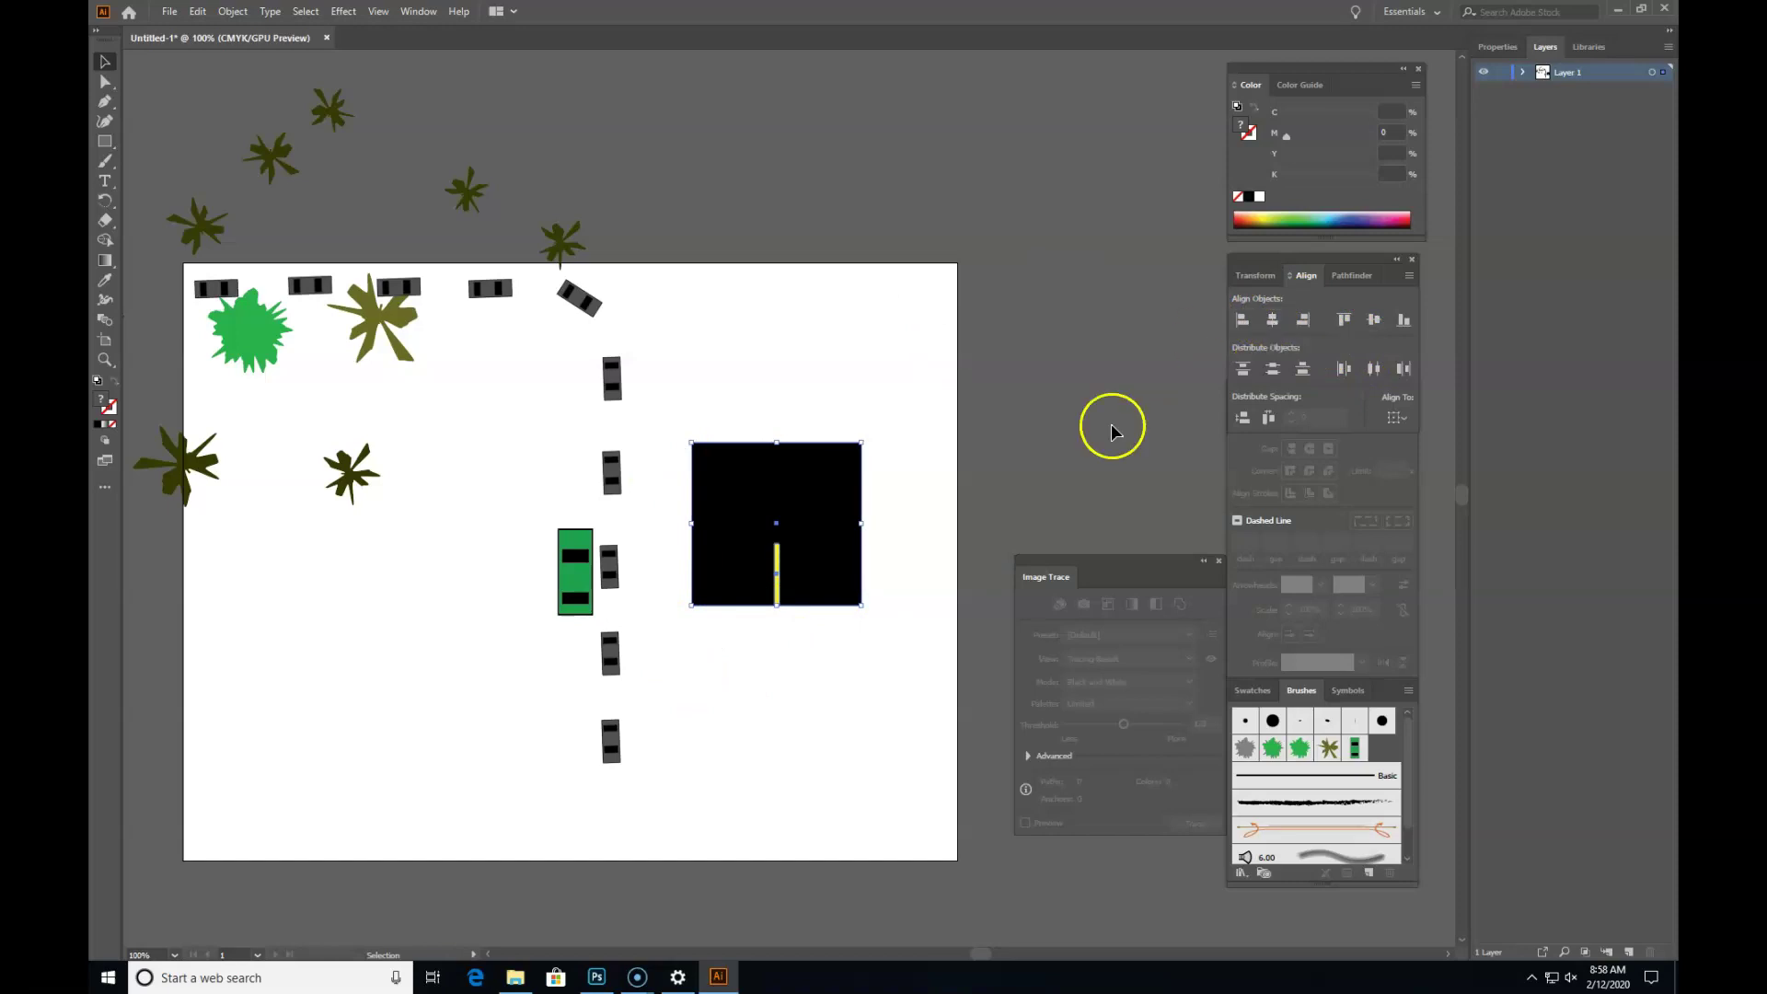
Step: Shift the yellow stripe off-center, align it with the square's horizontal center again, and move both slightly left
{"action": "left_click", "coordinate": [825, 660]}
{"action": "left_click_drag", "start_coordinate": [776, 582], "coordinate": [665, 388]}
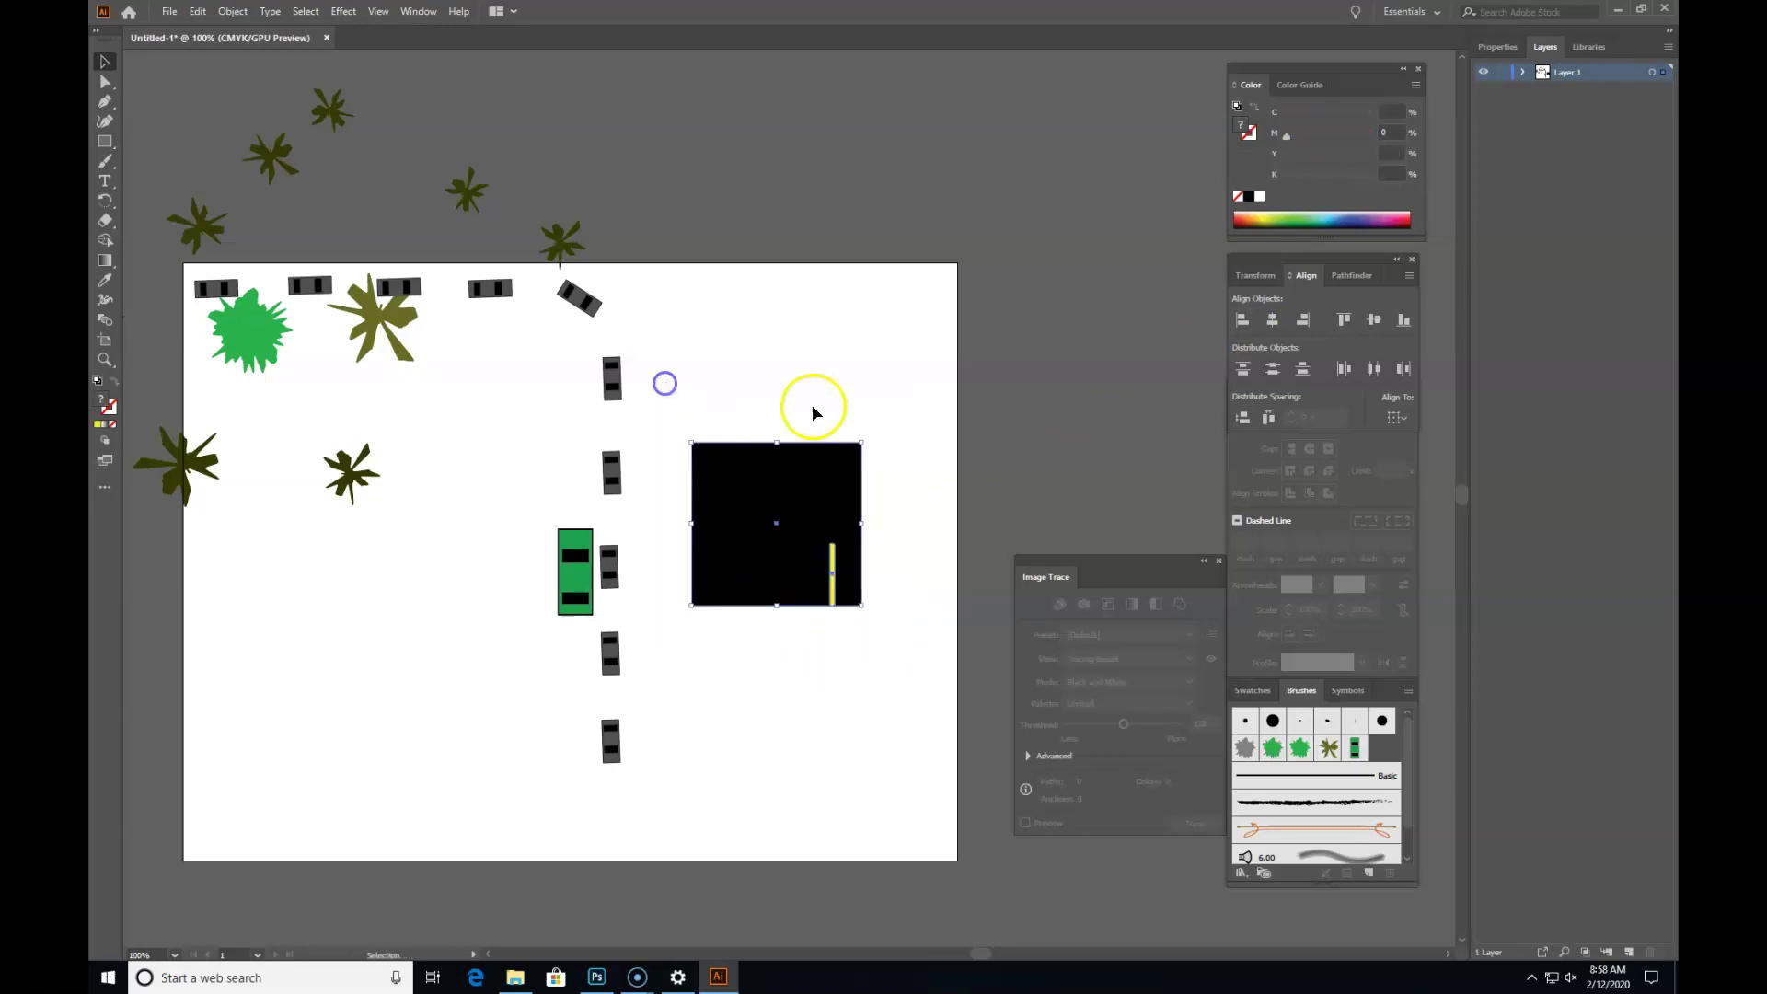
{"action": "left_click", "coordinate": [1274, 320]}
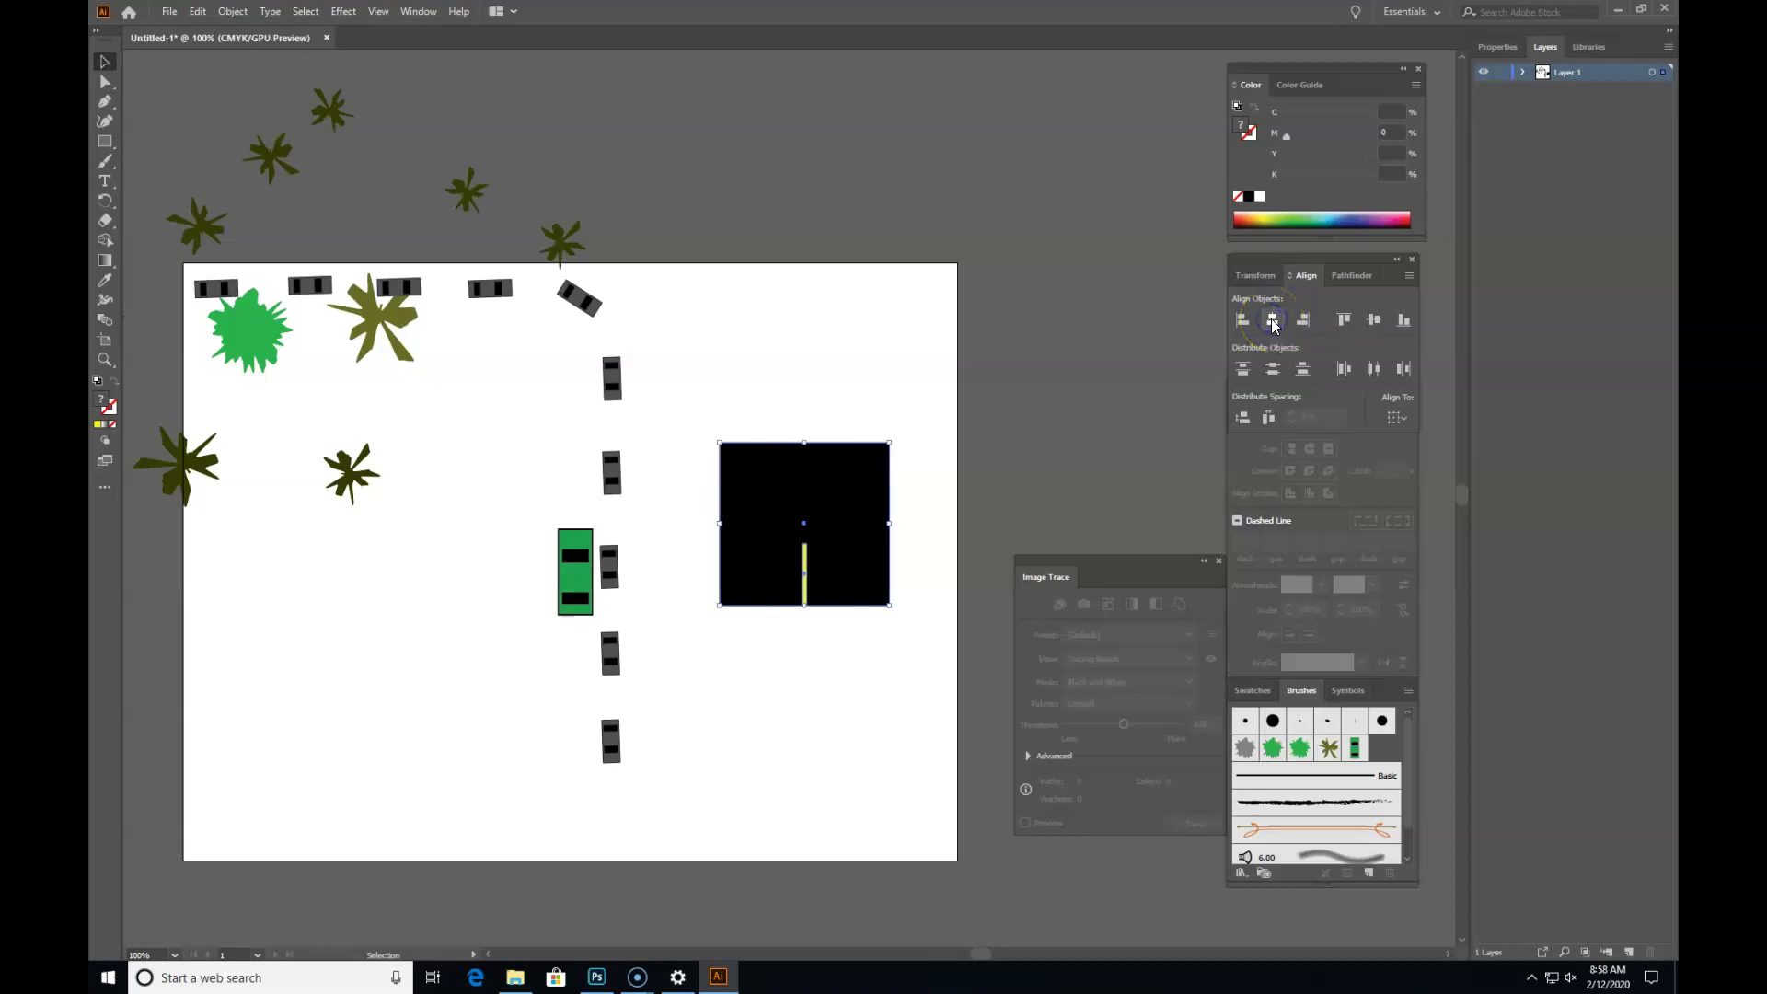
{"action": "left_click", "coordinate": [900, 461]}
{"action": "left_click", "coordinate": [868, 512]}
{"action": "left_click", "coordinate": [869, 599]}
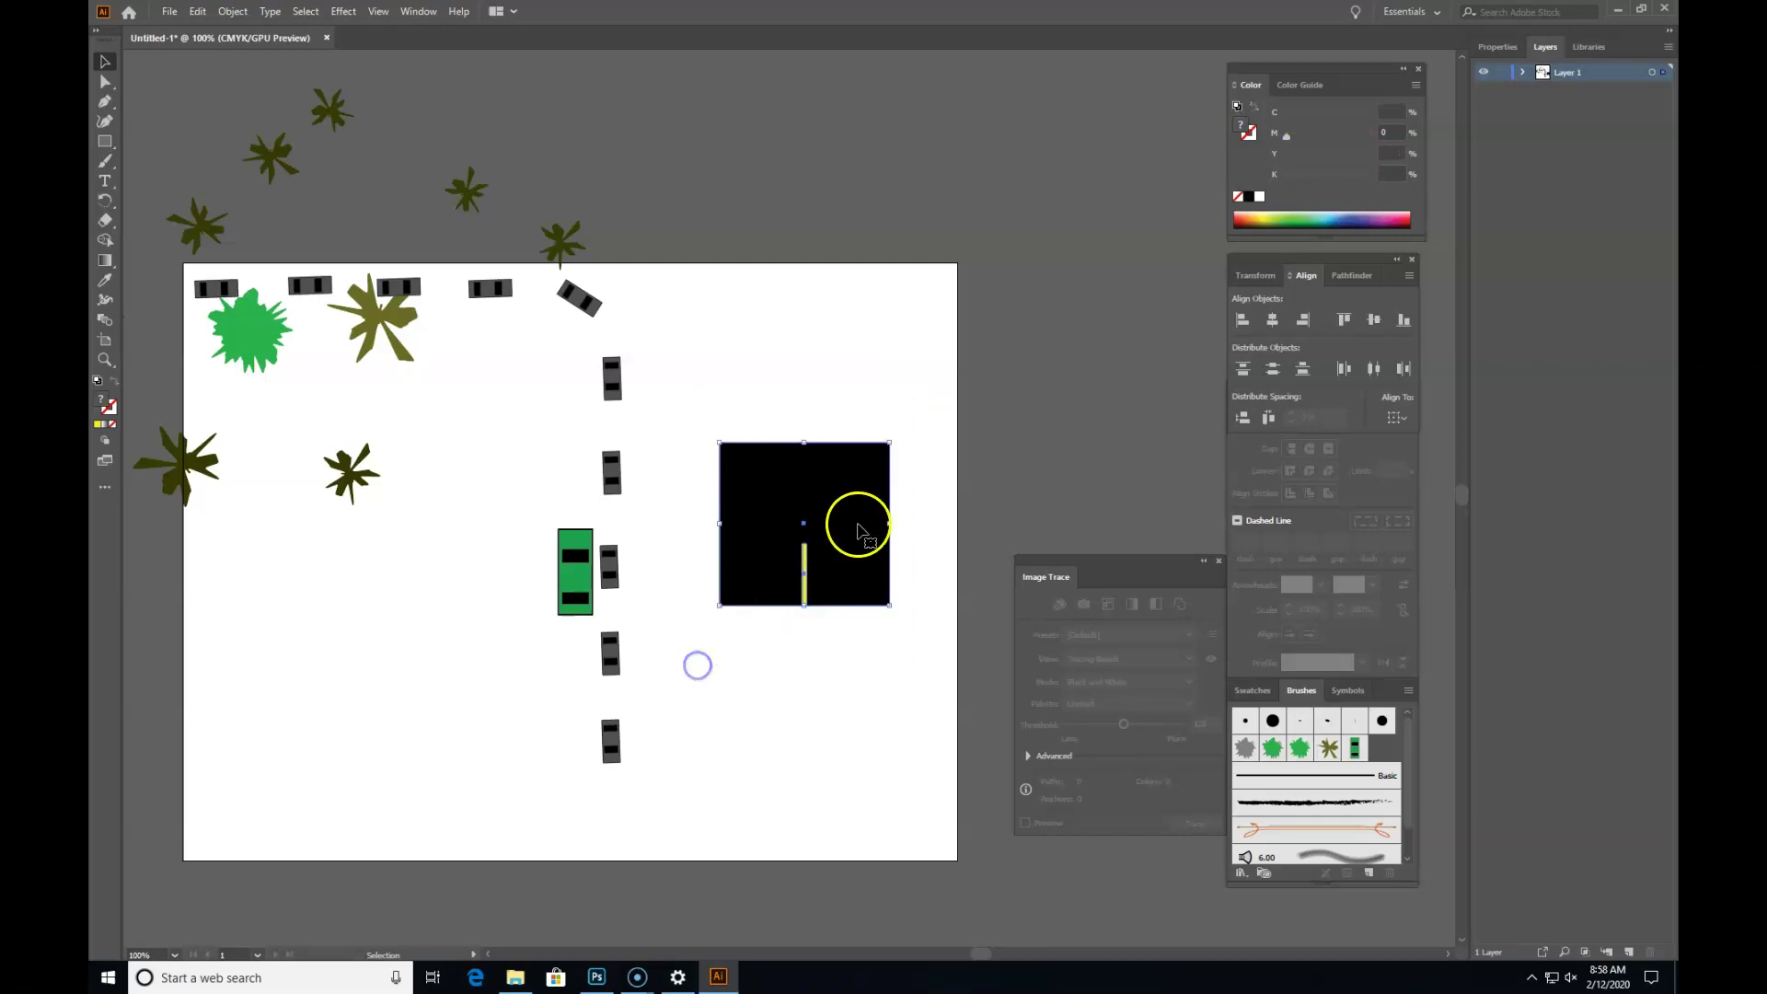
{"action": "left_click_drag", "start_coordinate": [856, 521], "coordinate": [830, 520]}
{"action": "left_click_drag", "start_coordinate": [911, 378], "coordinate": [659, 641]}
{"action": "left_click_drag", "start_coordinate": [895, 367], "coordinate": [653, 649]}
{"action": "mouse_move", "coordinate": [722, 549]}
{"action": "left_mouse_down"}
{"action": "mouse_move", "coordinate": [729, 494]}
{"action": "mouse_move", "coordinate": [1206, 654]}
{"action": "mouse_move", "coordinate": [1372, 749]}
{"action": "left_mouse_up"}
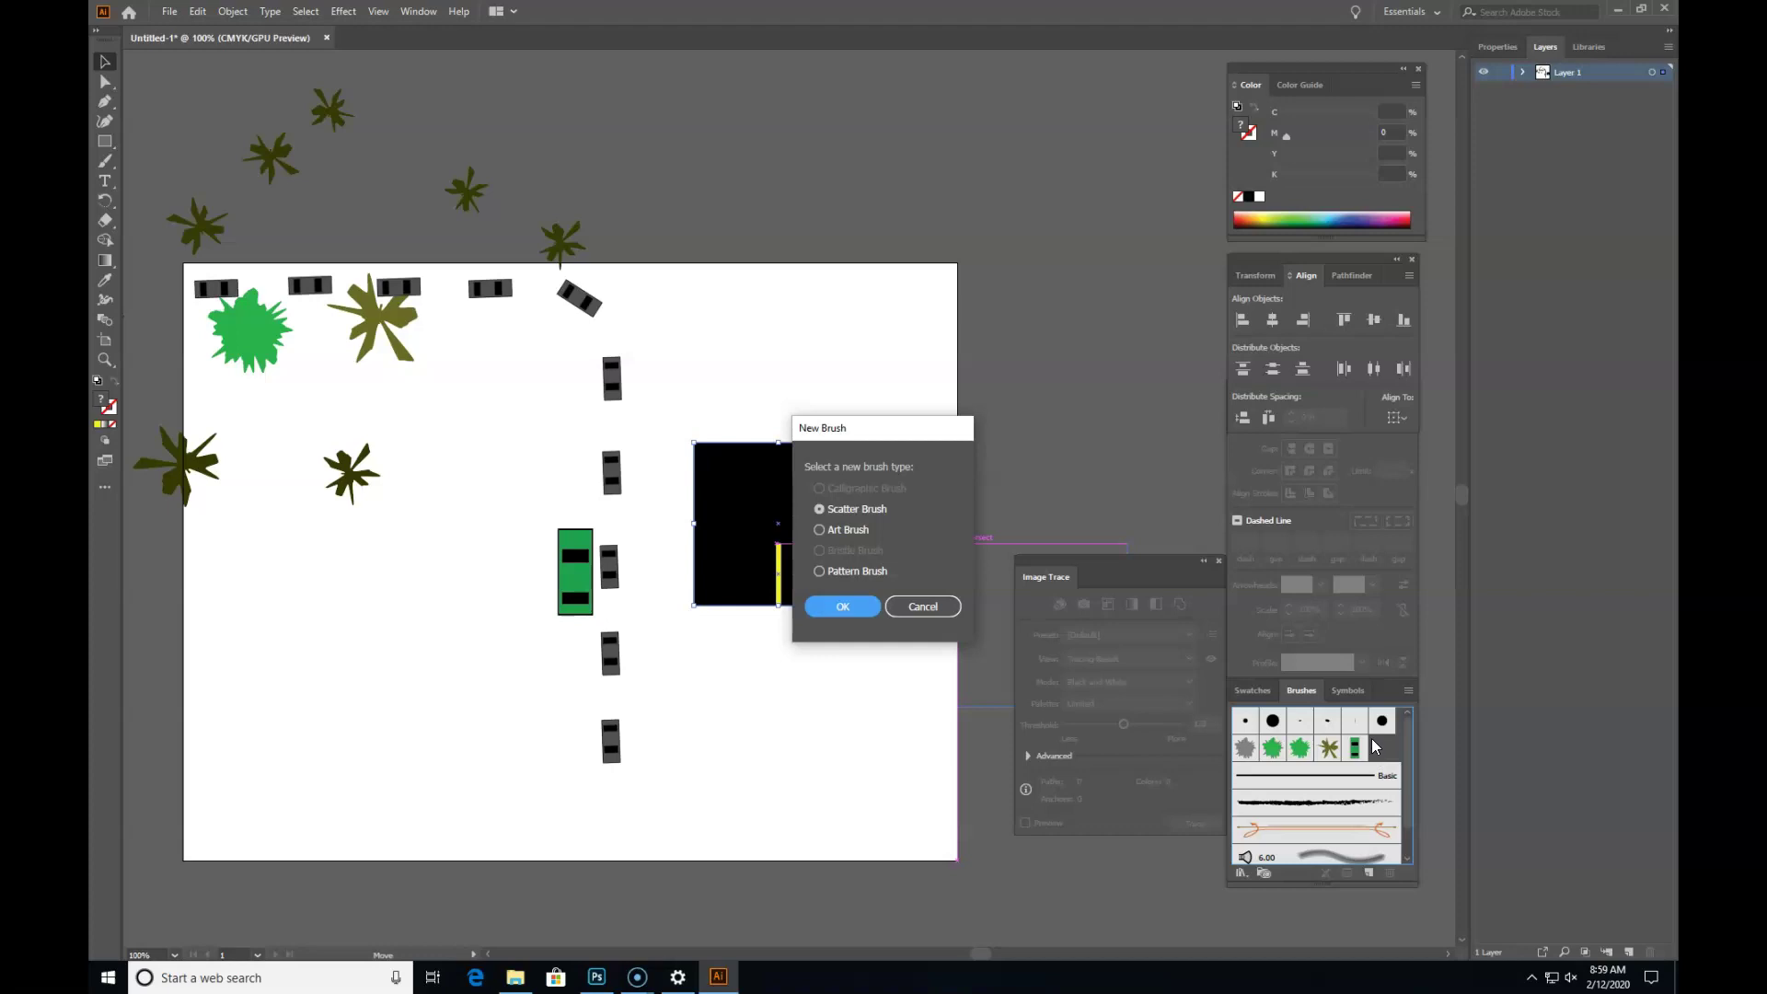
{"action": "left_click", "coordinate": [820, 573]}
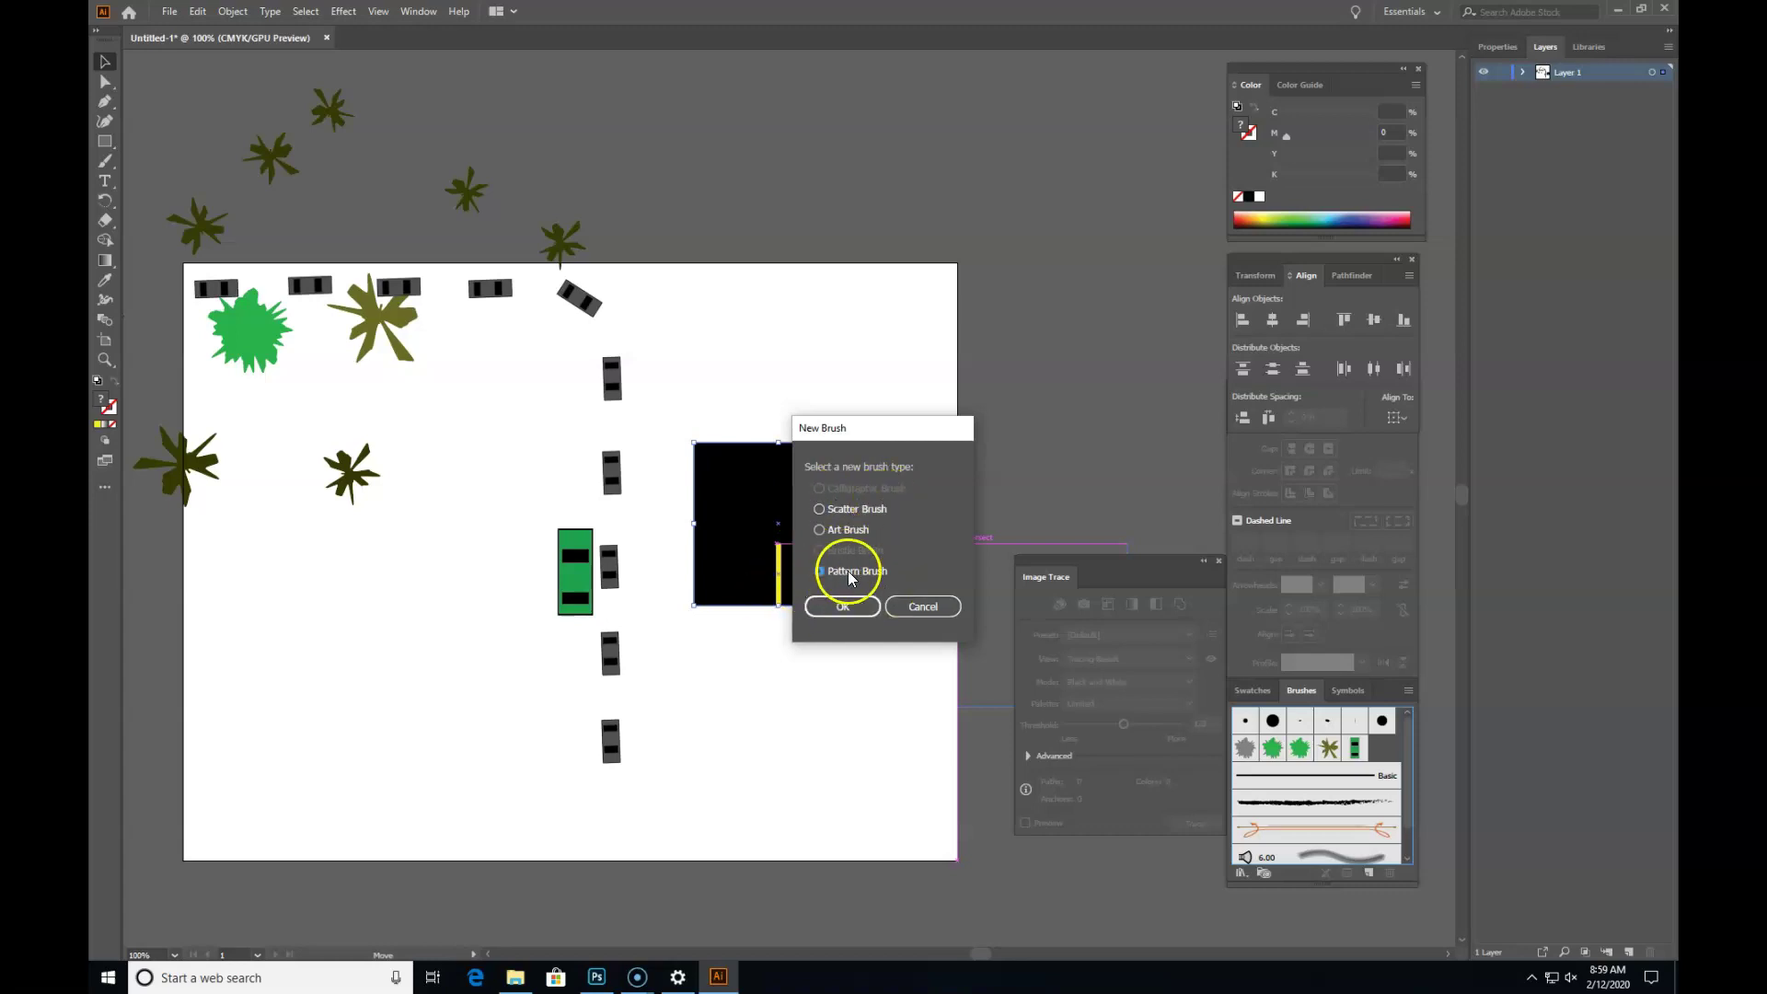
{"action": "left_click", "coordinate": [837, 608]}
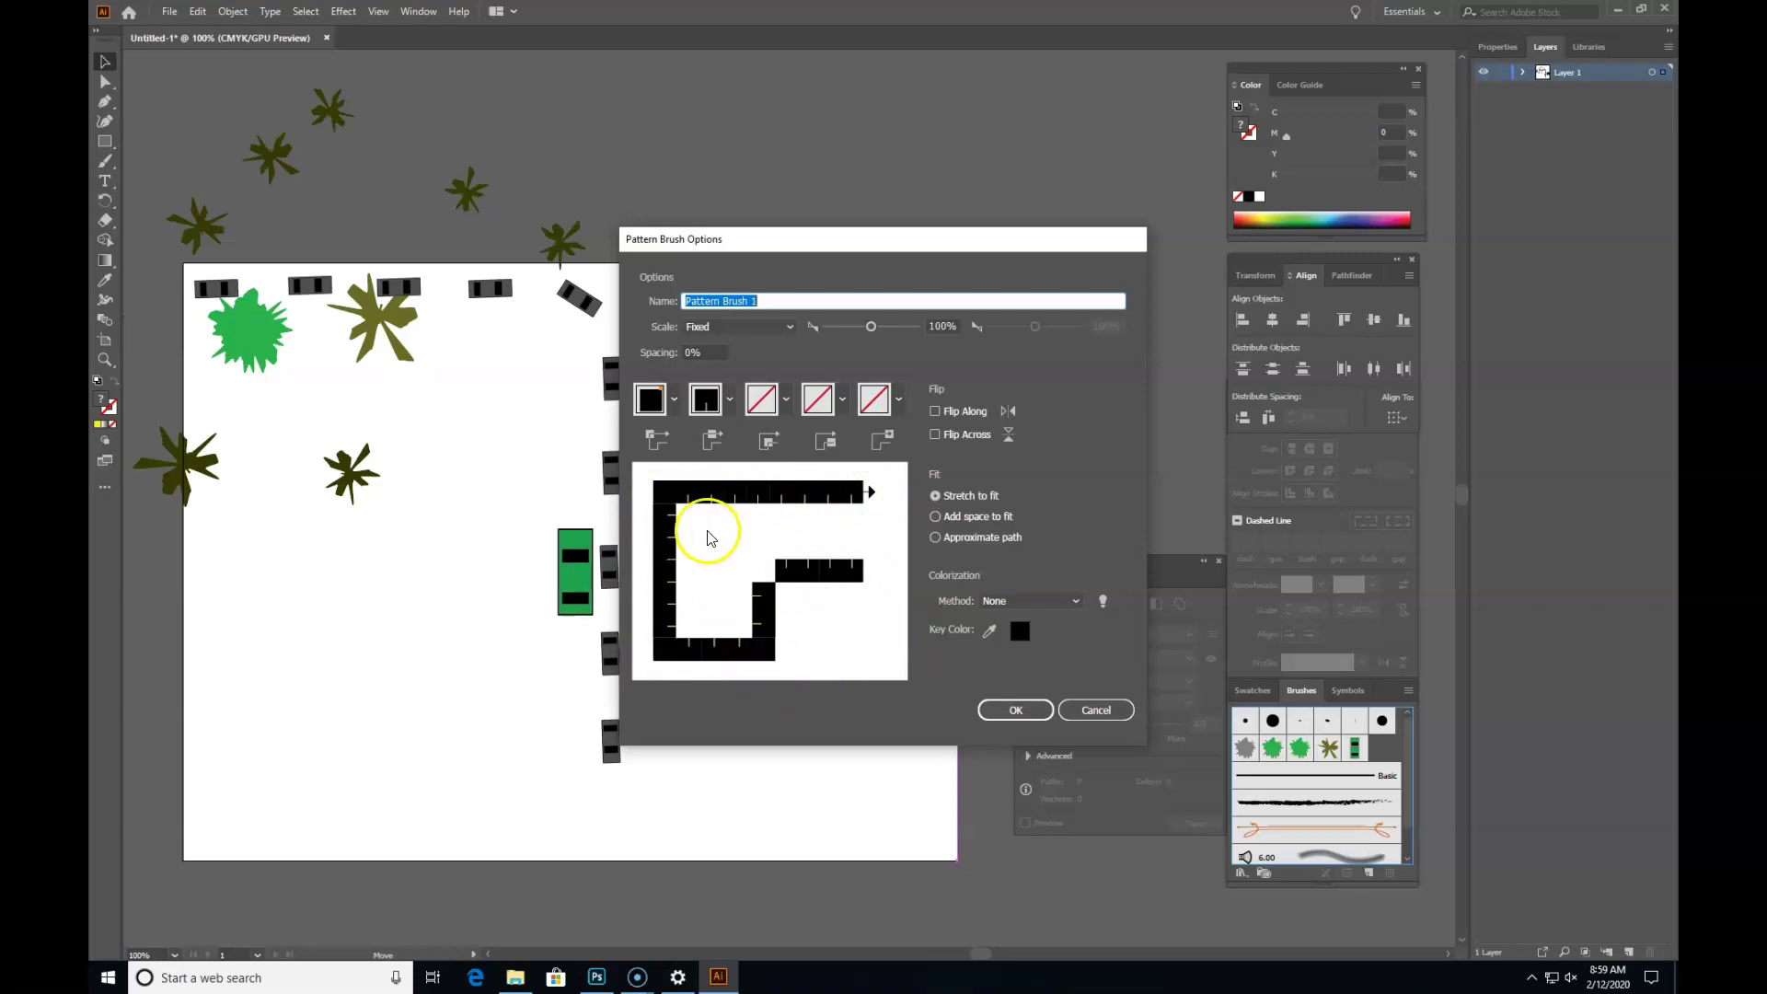
{"action": "left_click", "coordinate": [730, 401]}
{"action": "left_click", "coordinate": [730, 402]}
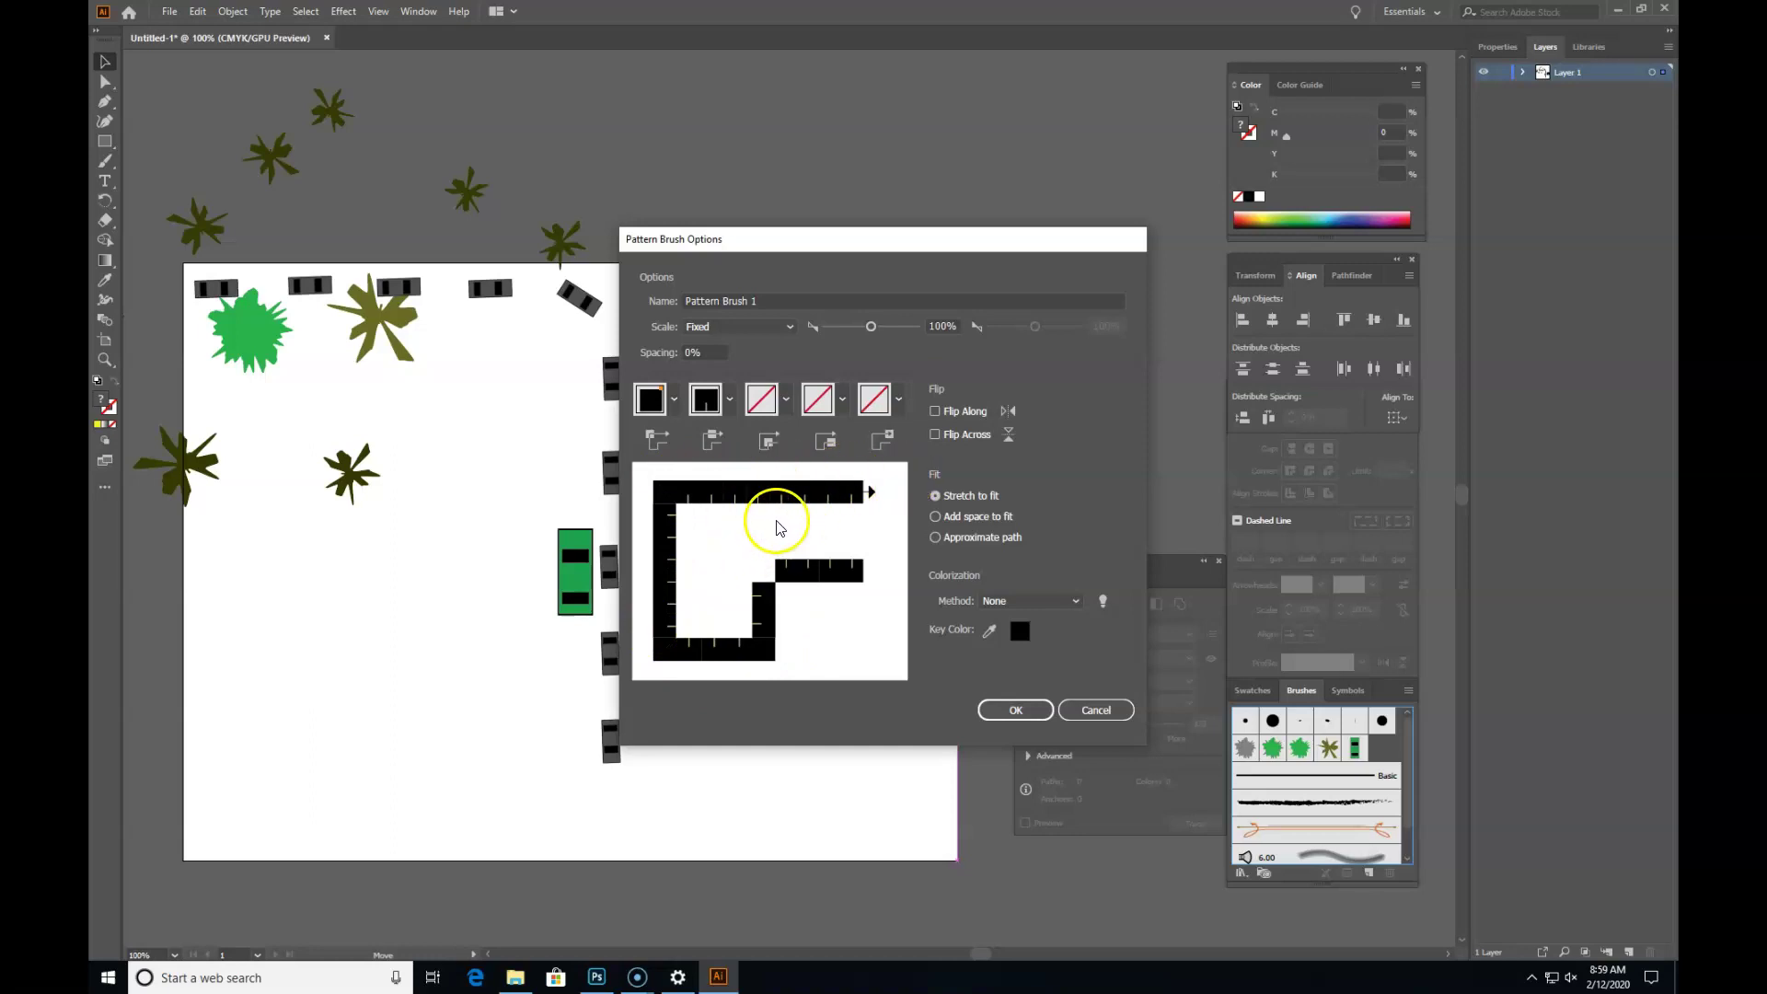
{"action": "left_click", "coordinate": [1099, 711]}
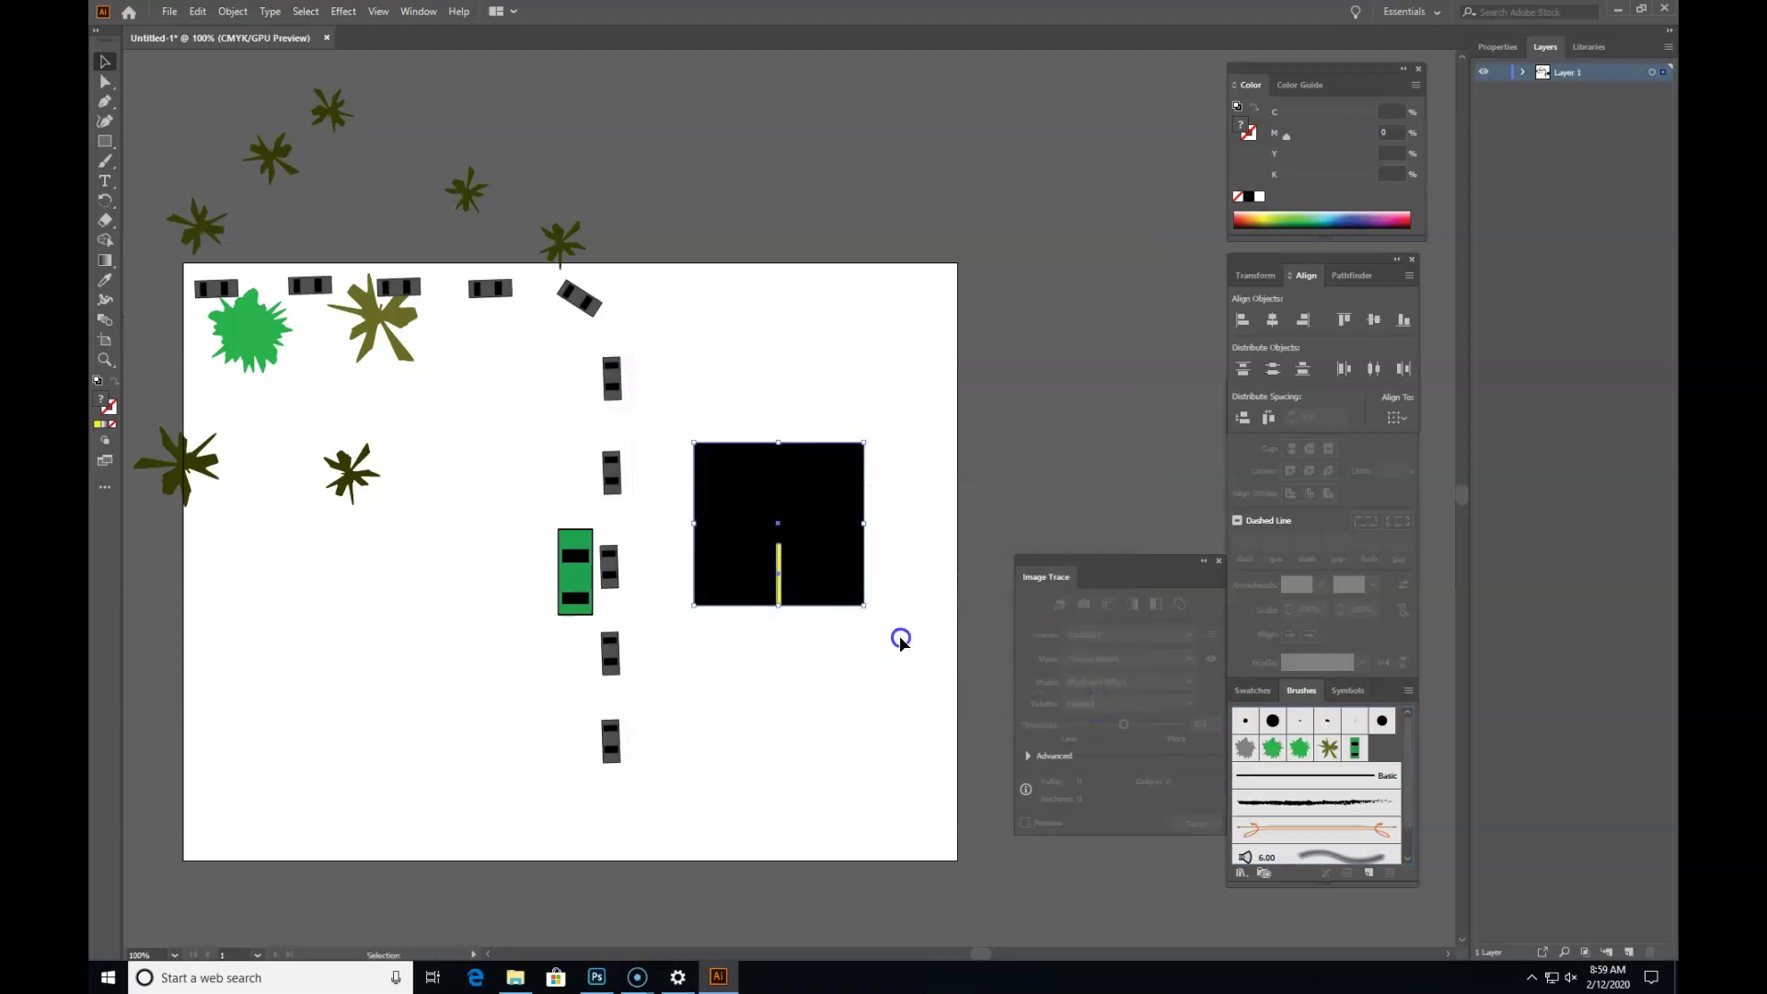
Step: Rotate the black square and its yellow stripe together 90° clockwise so the stripe lies horizontally
{"action": "left_click_drag", "start_coordinate": [874, 444], "coordinate": [891, 620]}
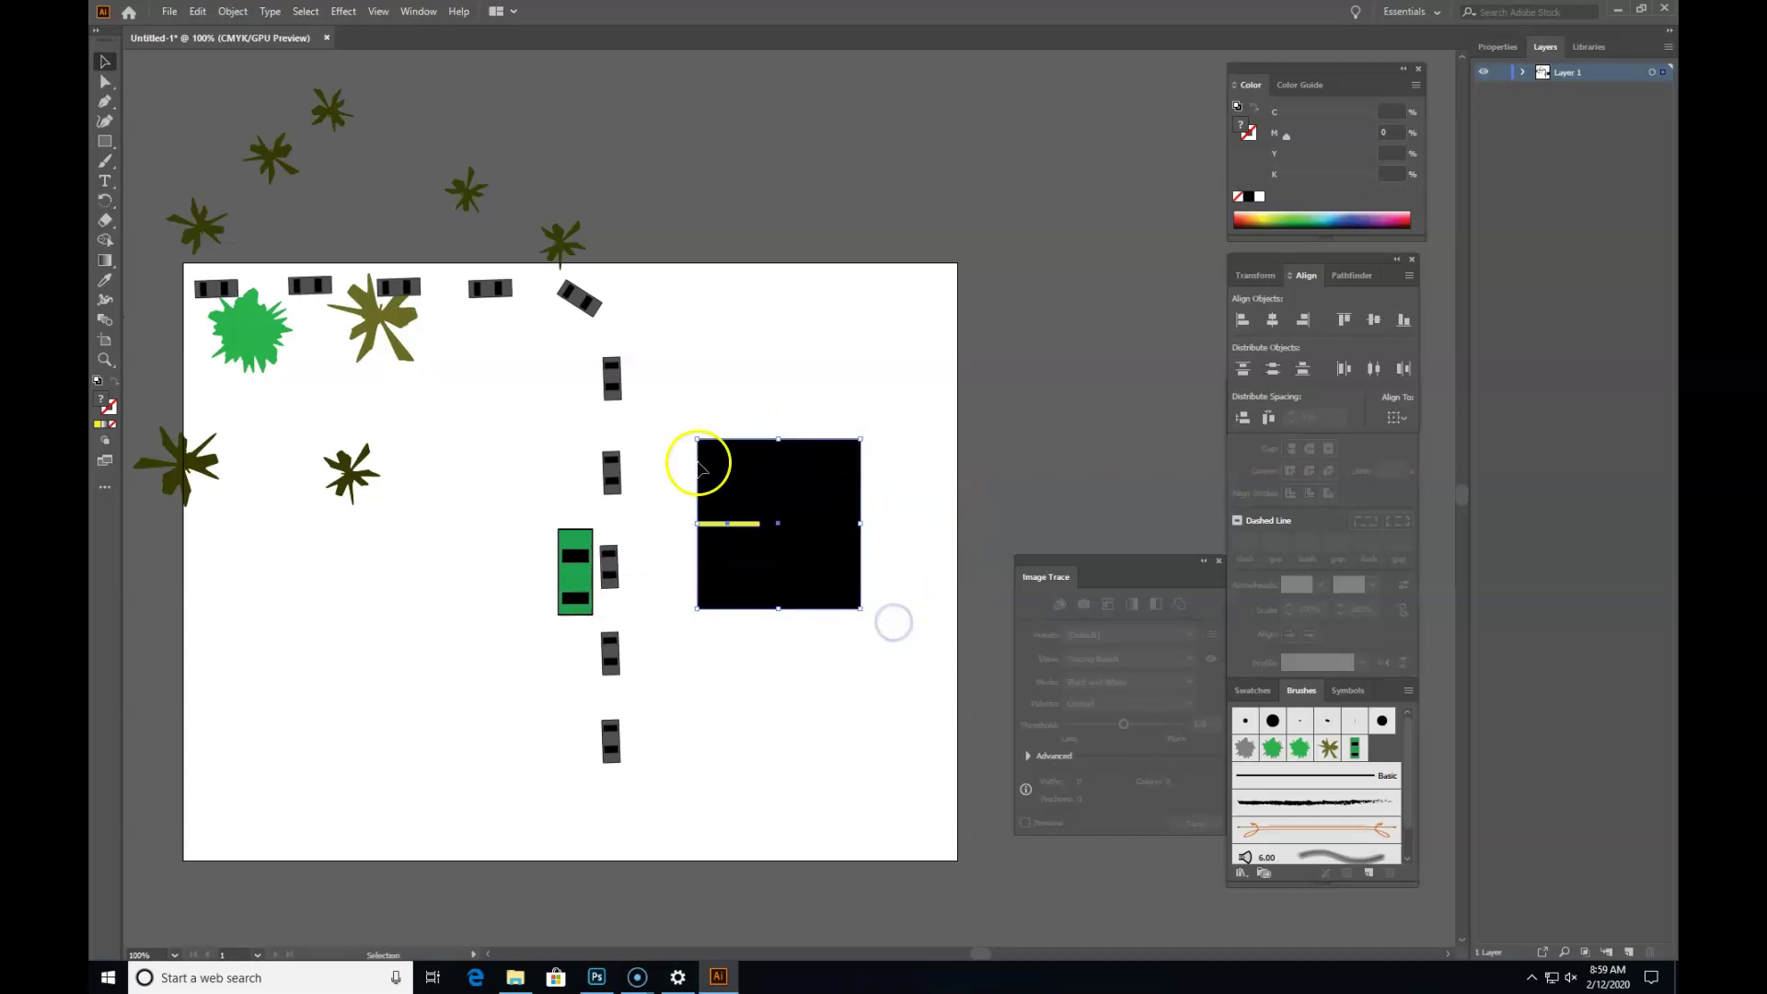
{"action": "left_click", "coordinate": [903, 453]}
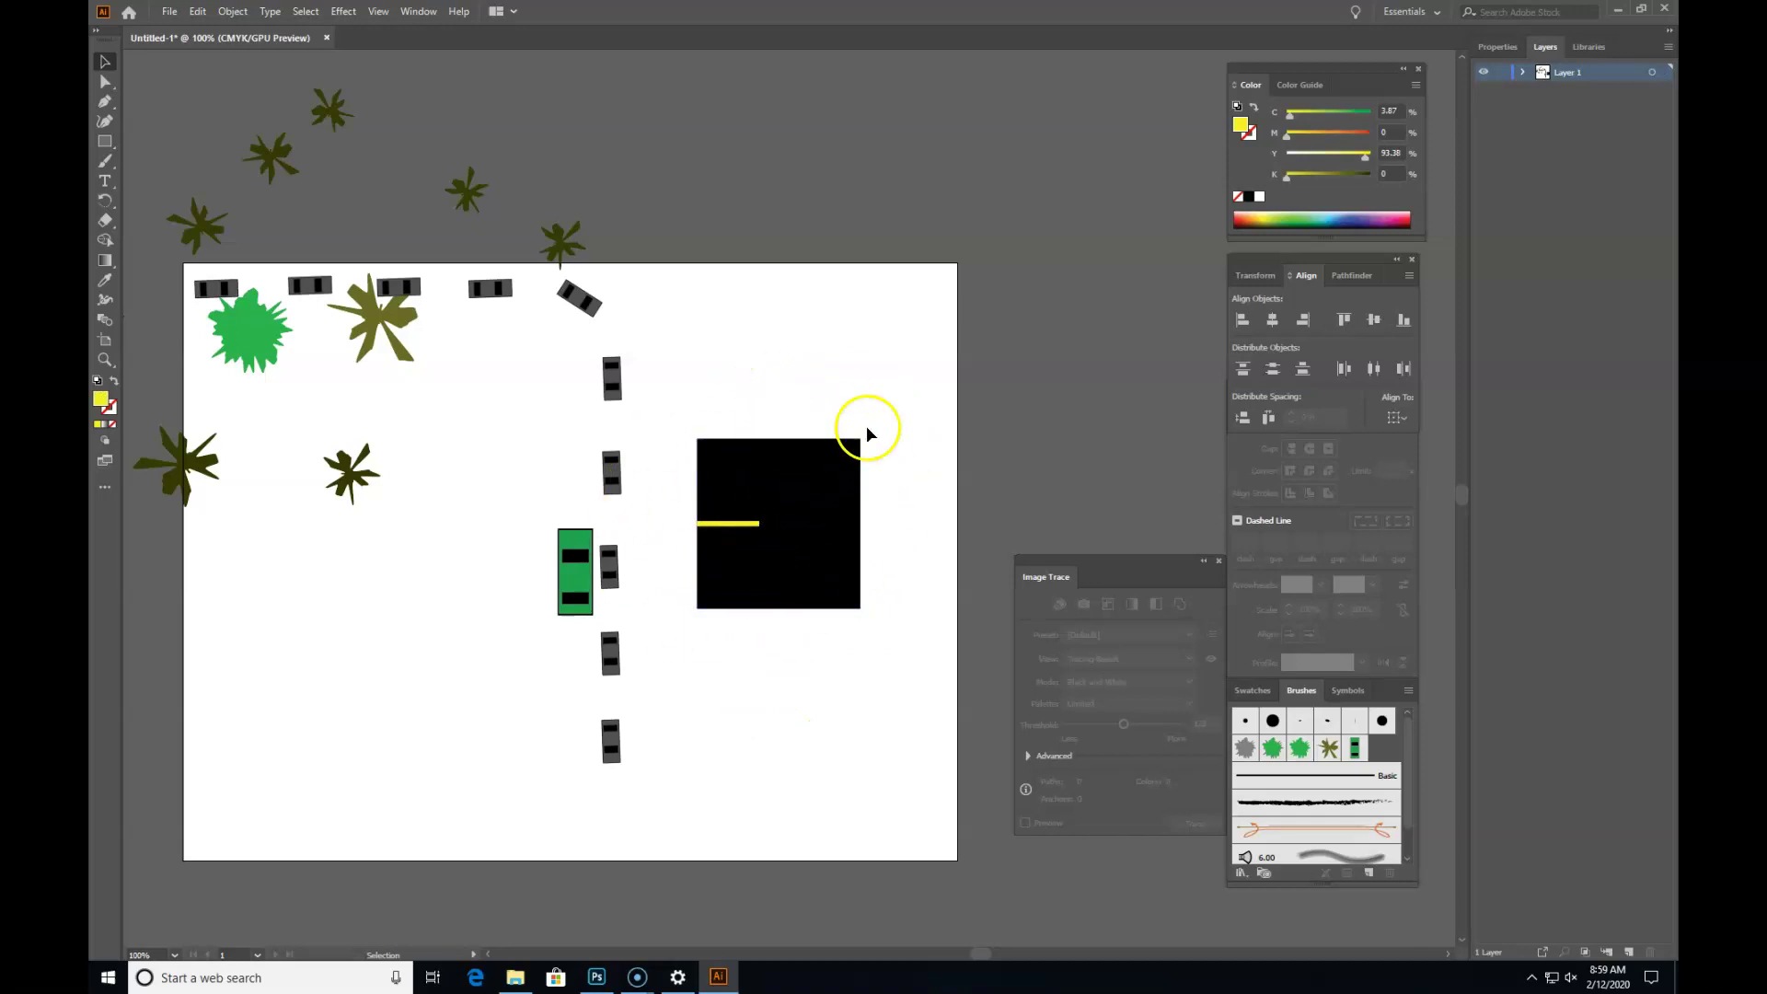
Step: Create a pattern brush from the rotated square and stripe, keeping the default name Pattern Brush 1 and settings
{"action": "left_click", "coordinate": [783, 497]}
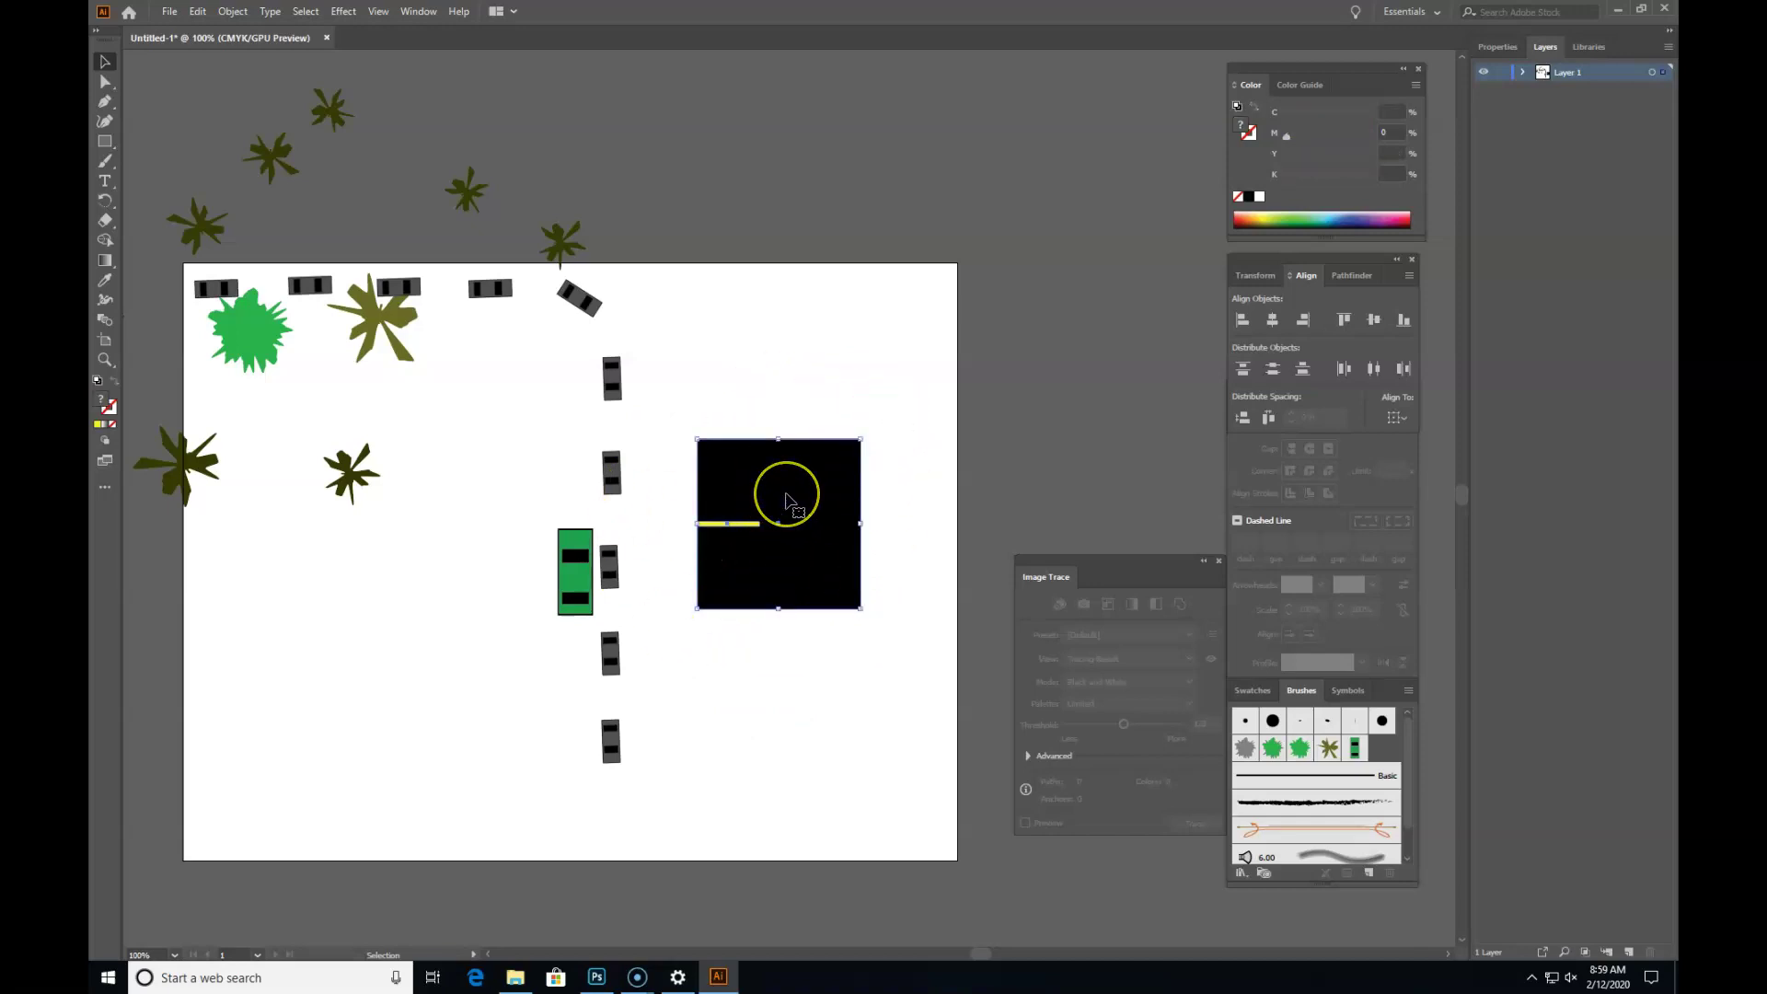
{"action": "left_click_drag", "start_coordinate": [787, 497], "coordinate": [1368, 743]}
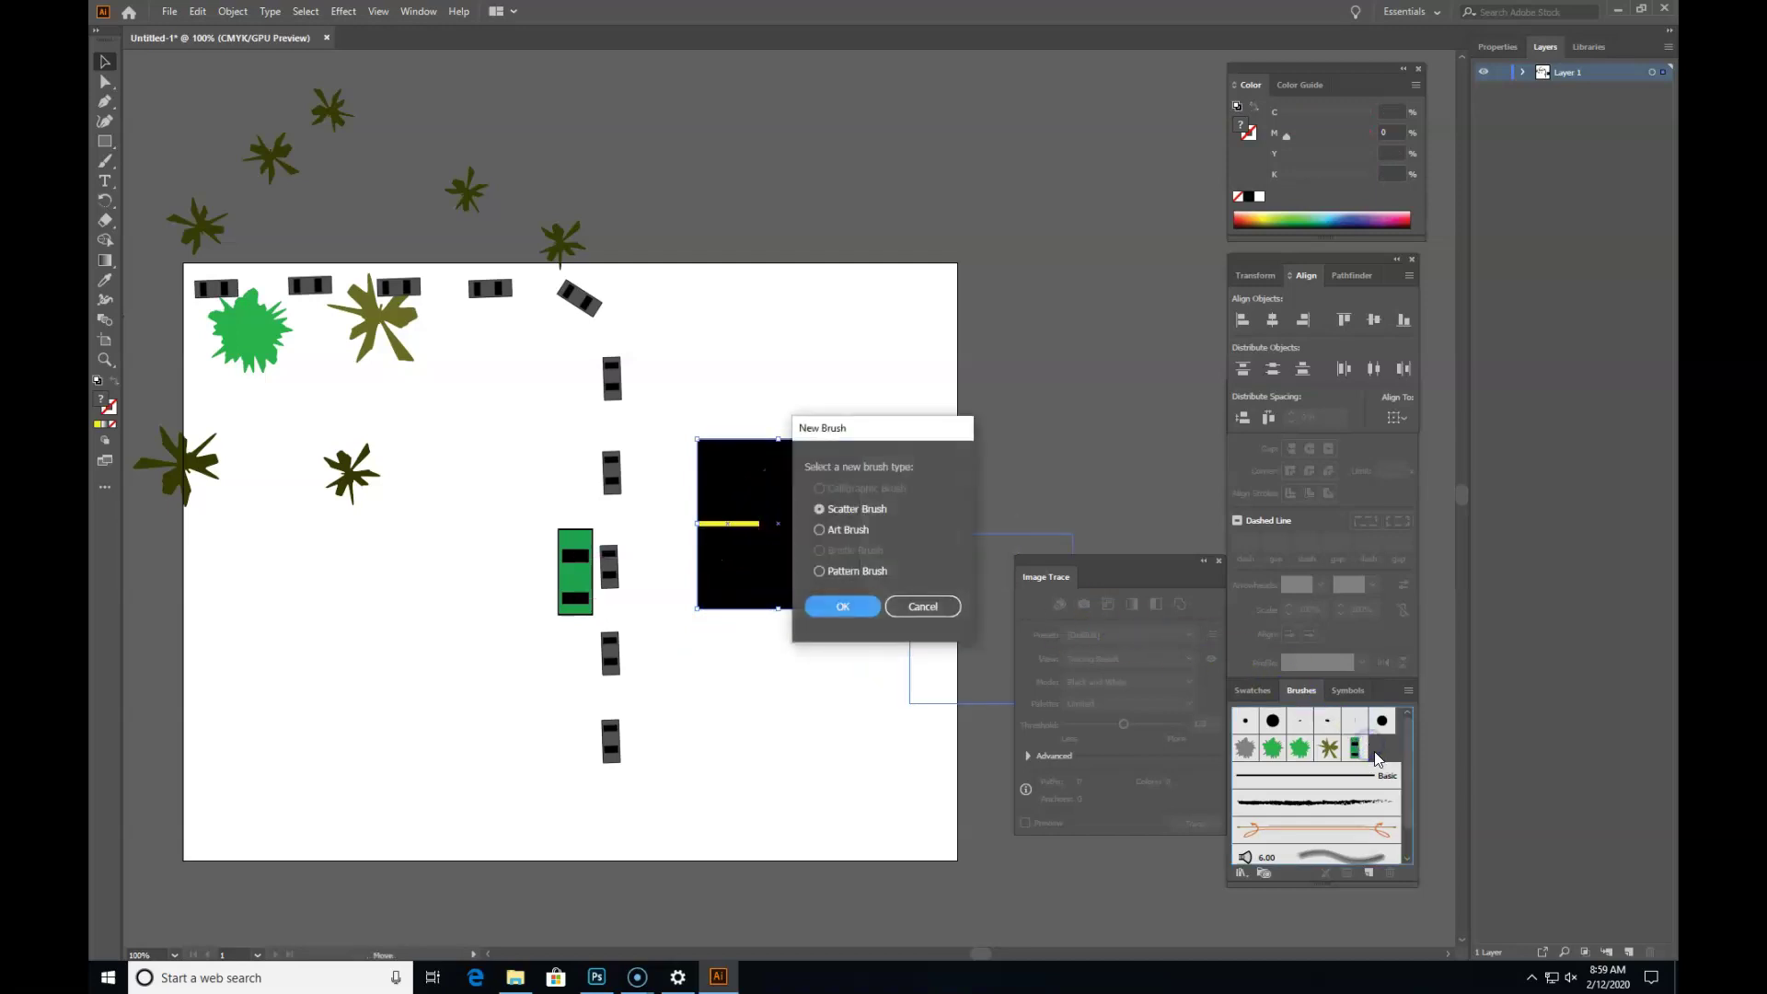
{"action": "left_click", "coordinate": [821, 571]}
{"action": "left_click", "coordinate": [842, 607]}
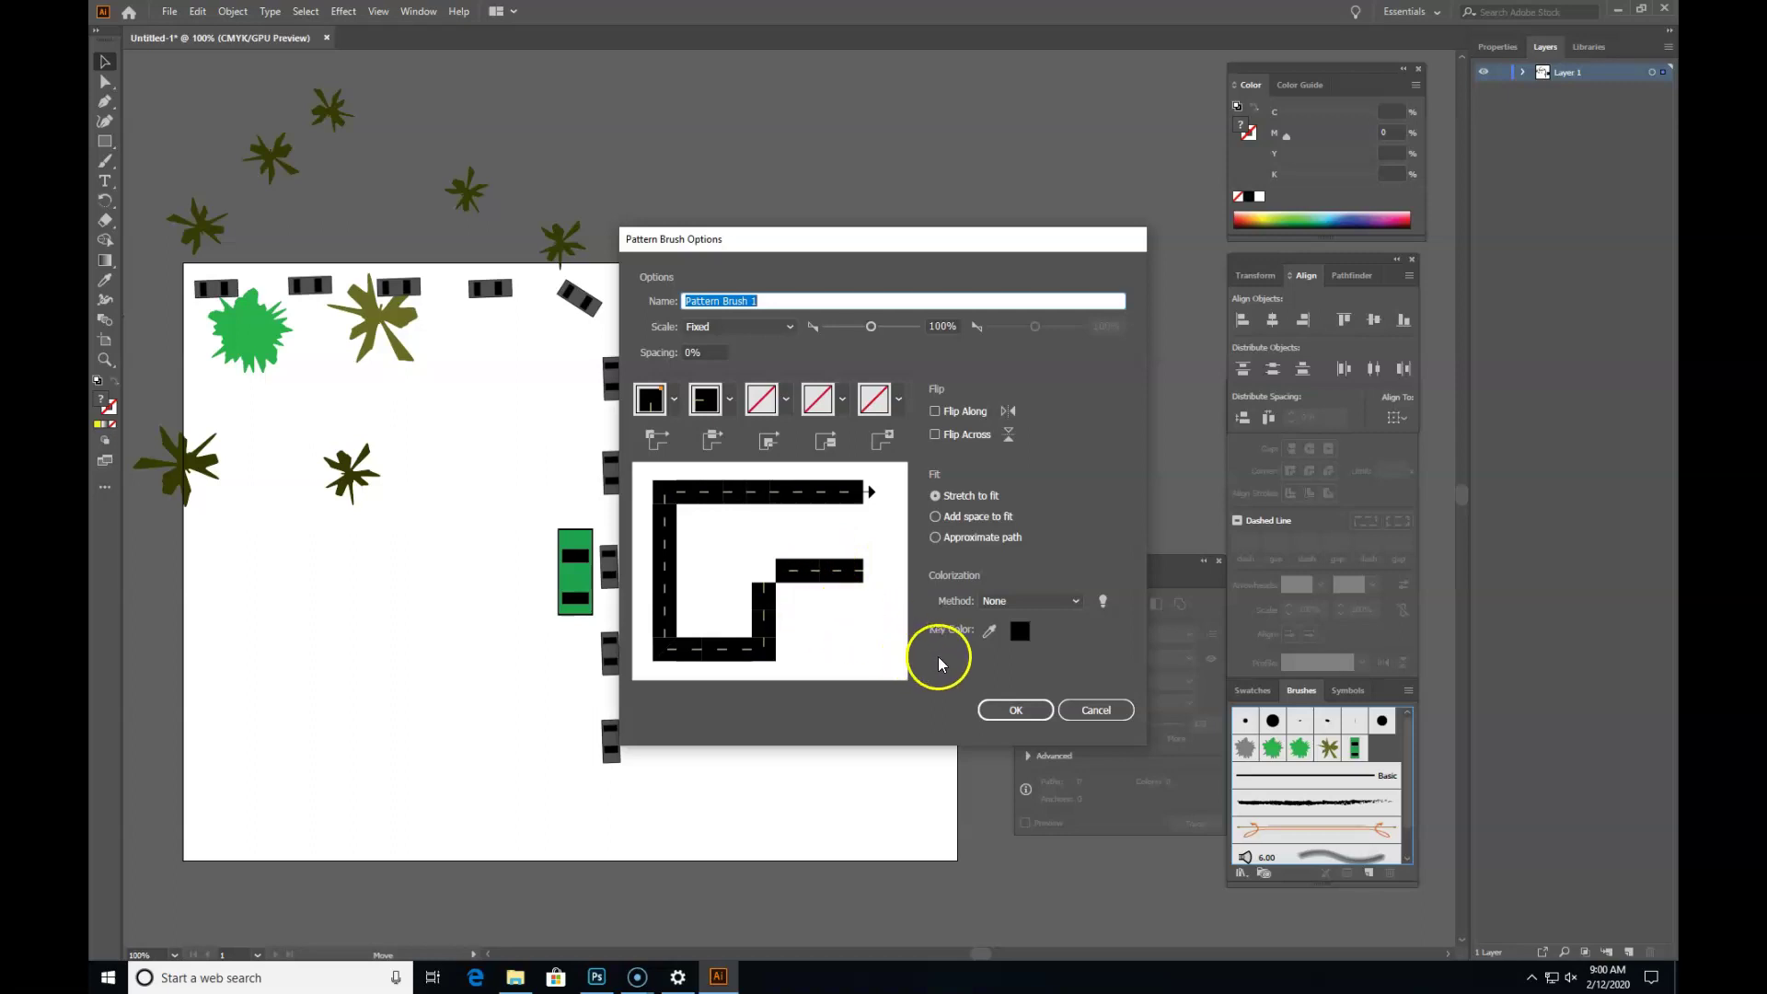
{"action": "left_click", "coordinate": [1015, 710]}
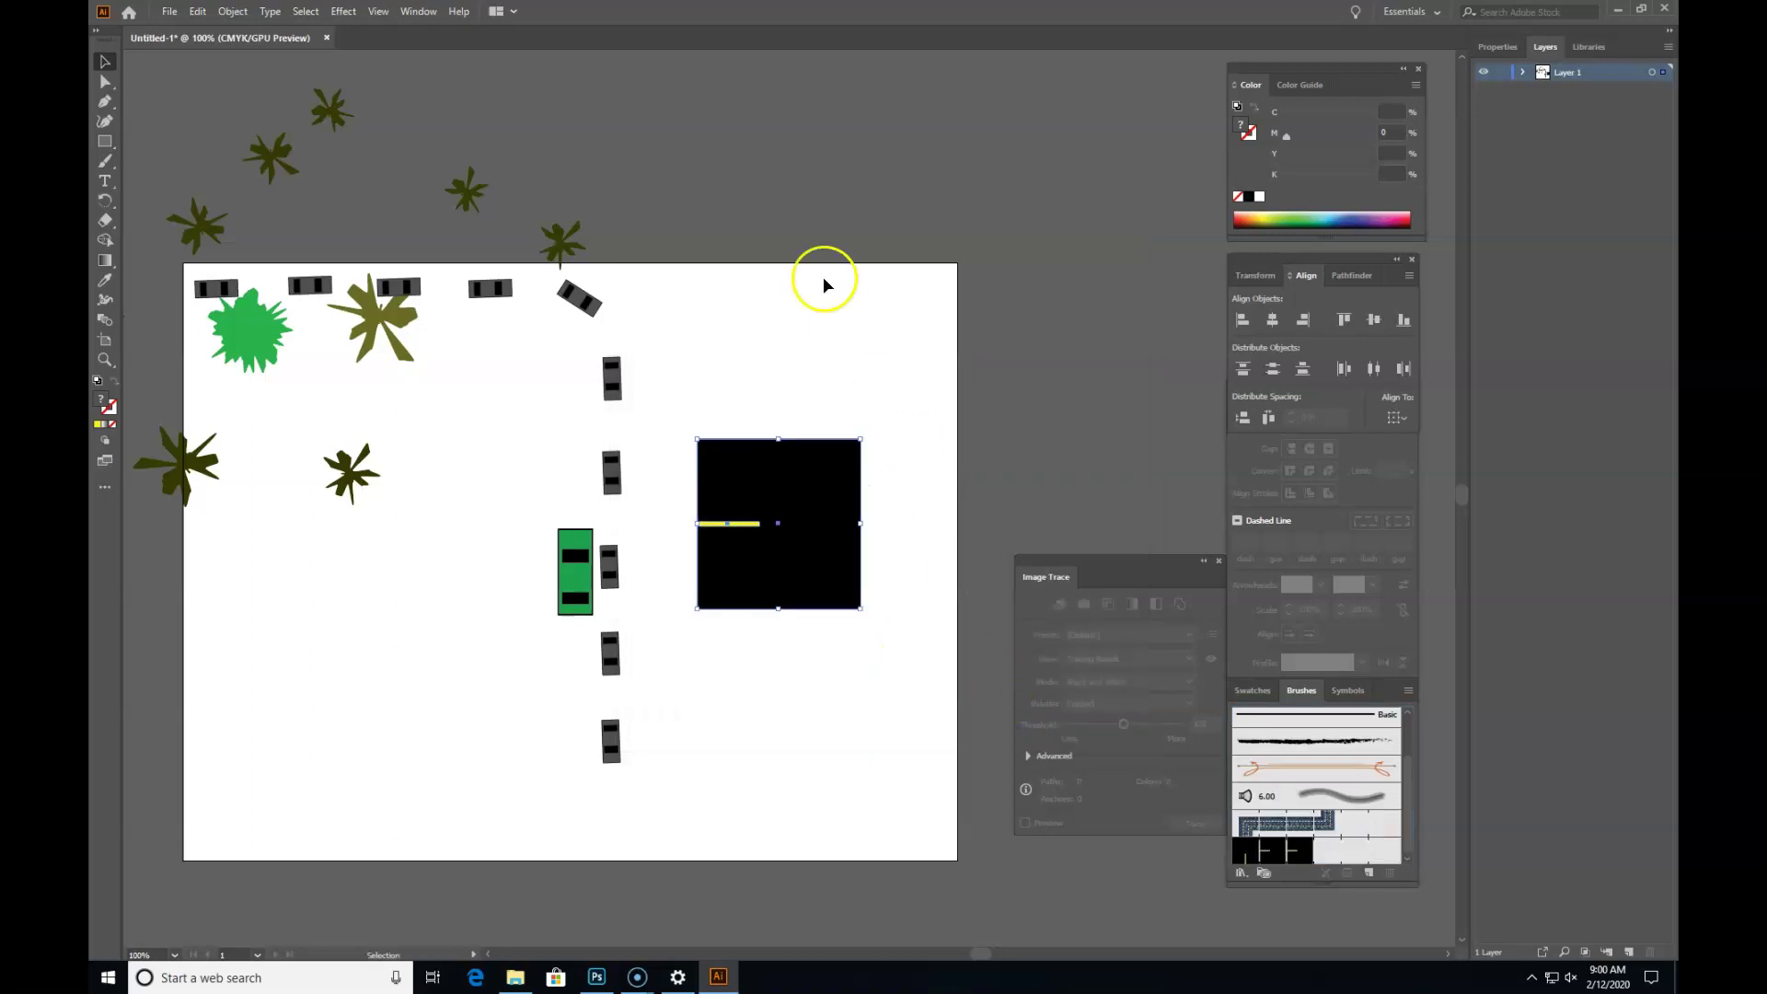
{"action": "left_click", "coordinate": [782, 225]}
Step: Draw a curved open path with the Pen tool from the artboard's upper left down to its lower right edge
{"action": "left_click", "coordinate": [103, 107]}
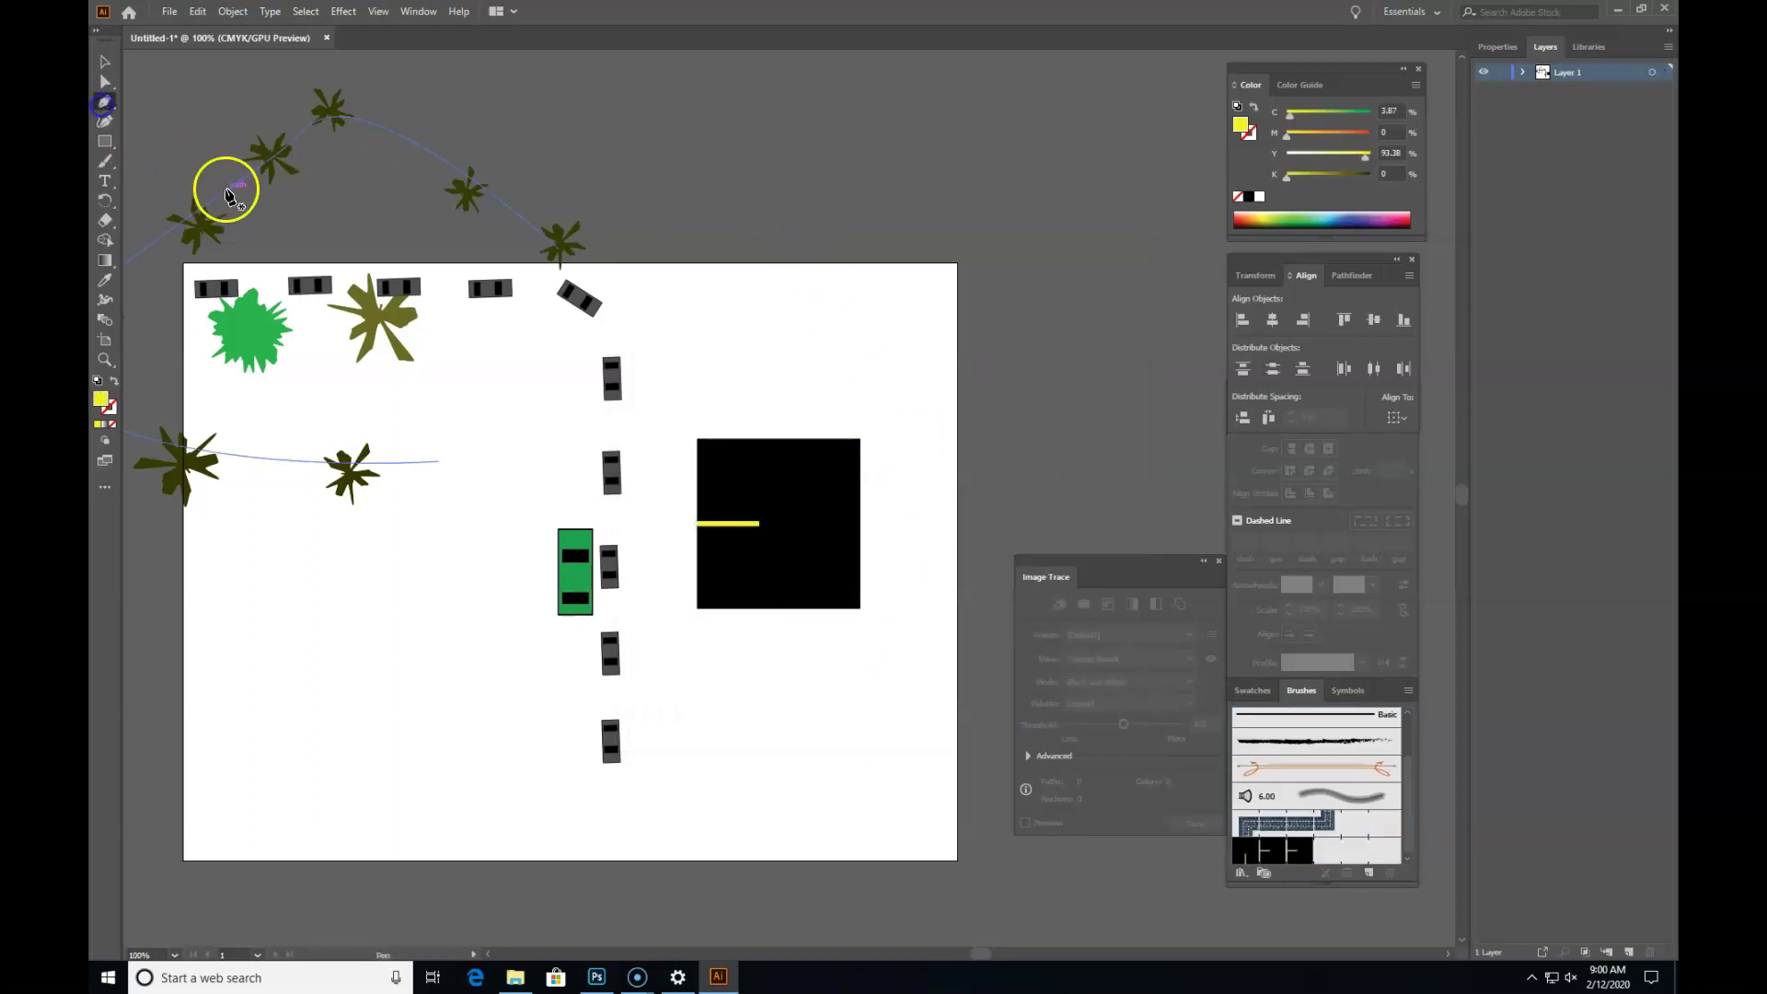
{"action": "left_click", "coordinate": [321, 394]}
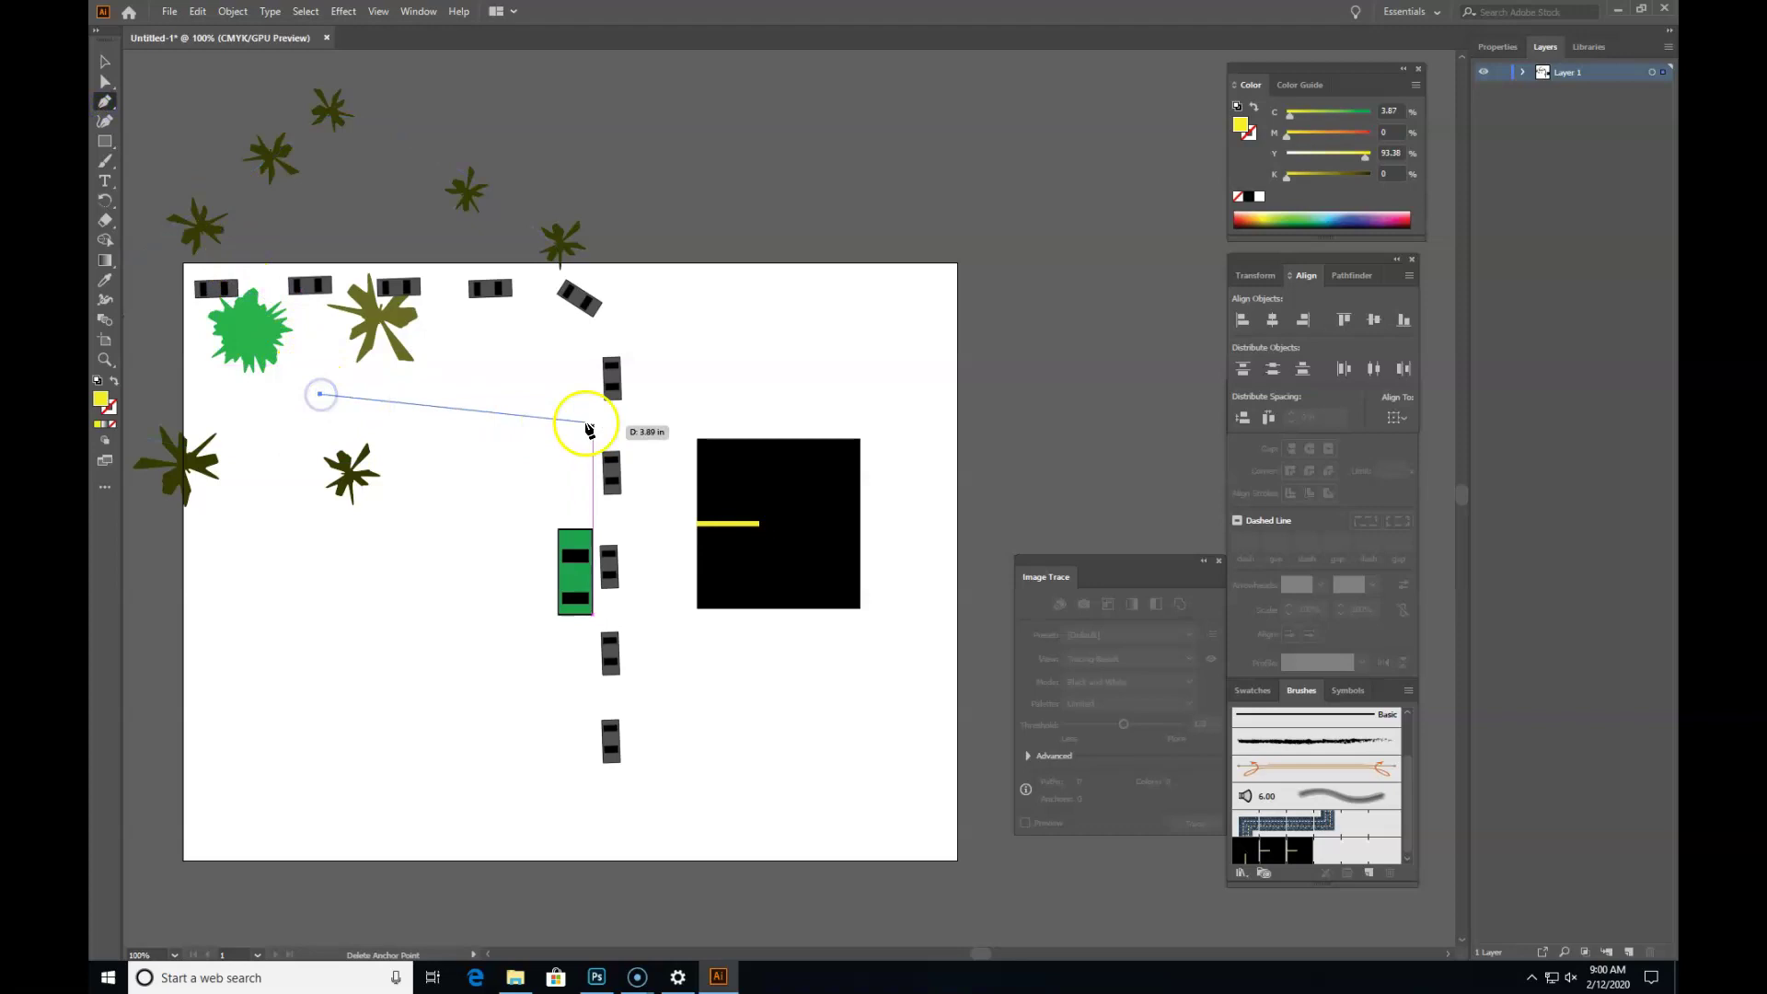
{"action": "left_click_drag", "start_coordinate": [753, 651], "coordinate": [828, 801]}
{"action": "left_click", "coordinate": [861, 861]}
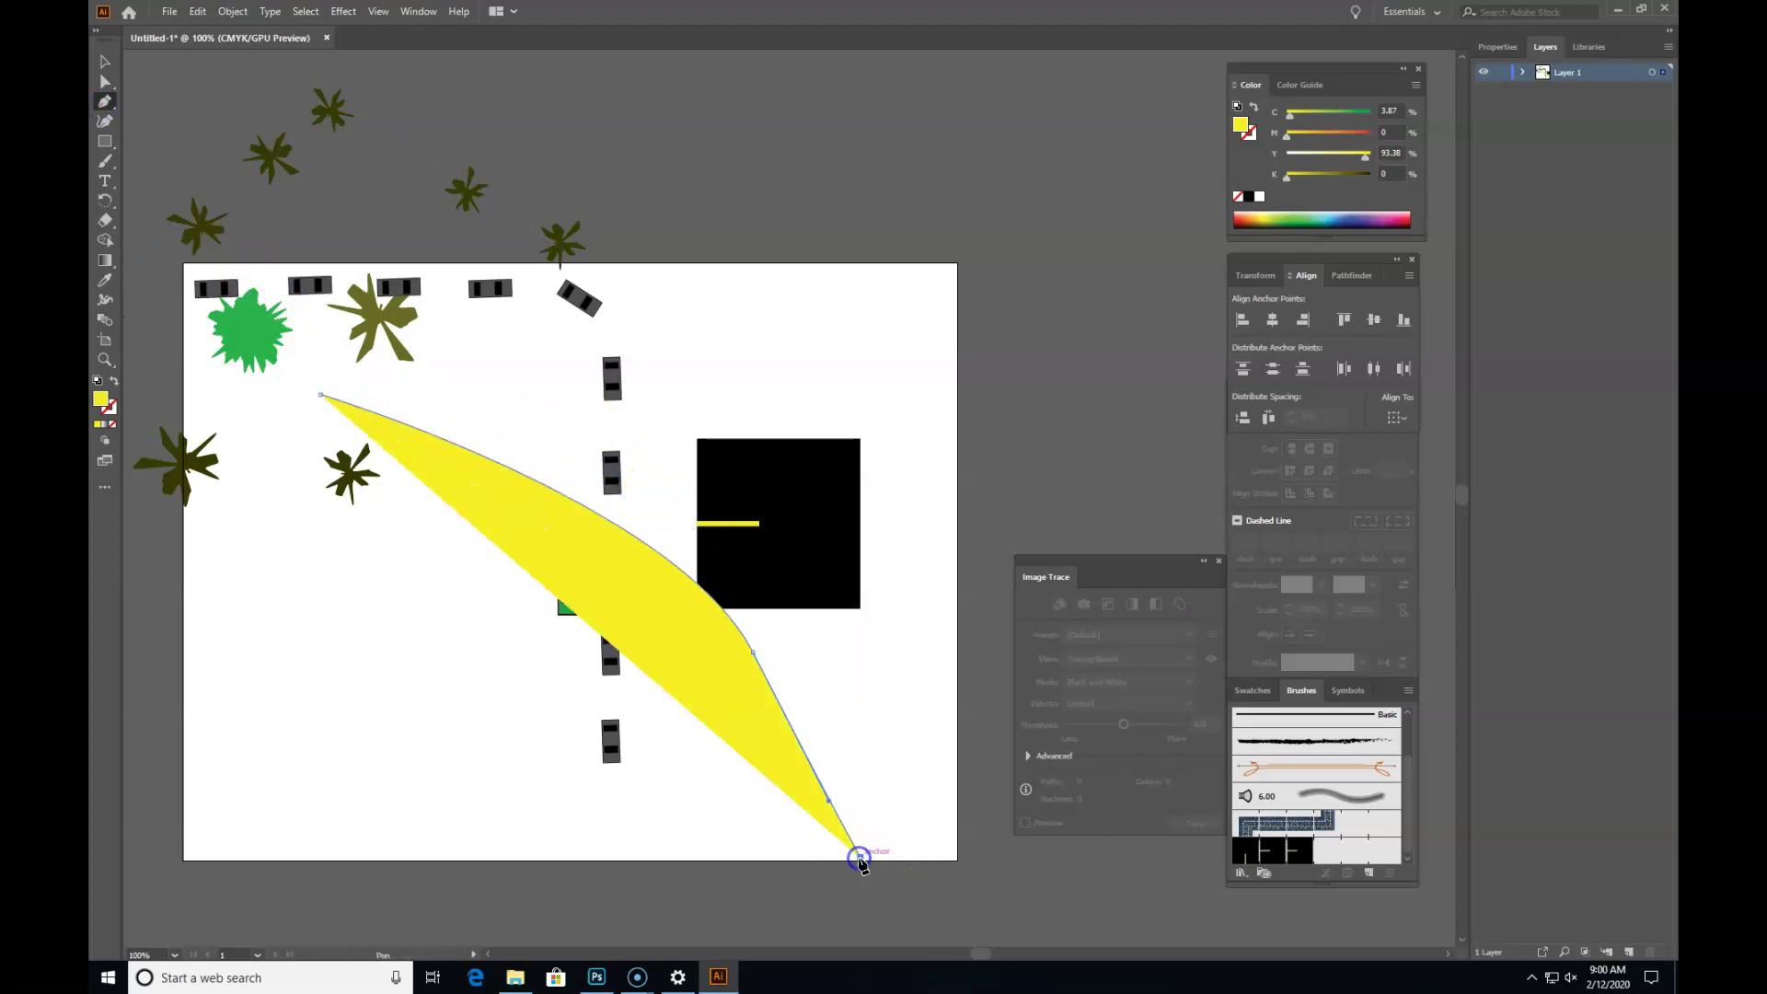
Step: Swap the curved path's fill and stroke and apply Pattern Brush 1 to it
{"action": "left_click", "coordinate": [103, 61]}
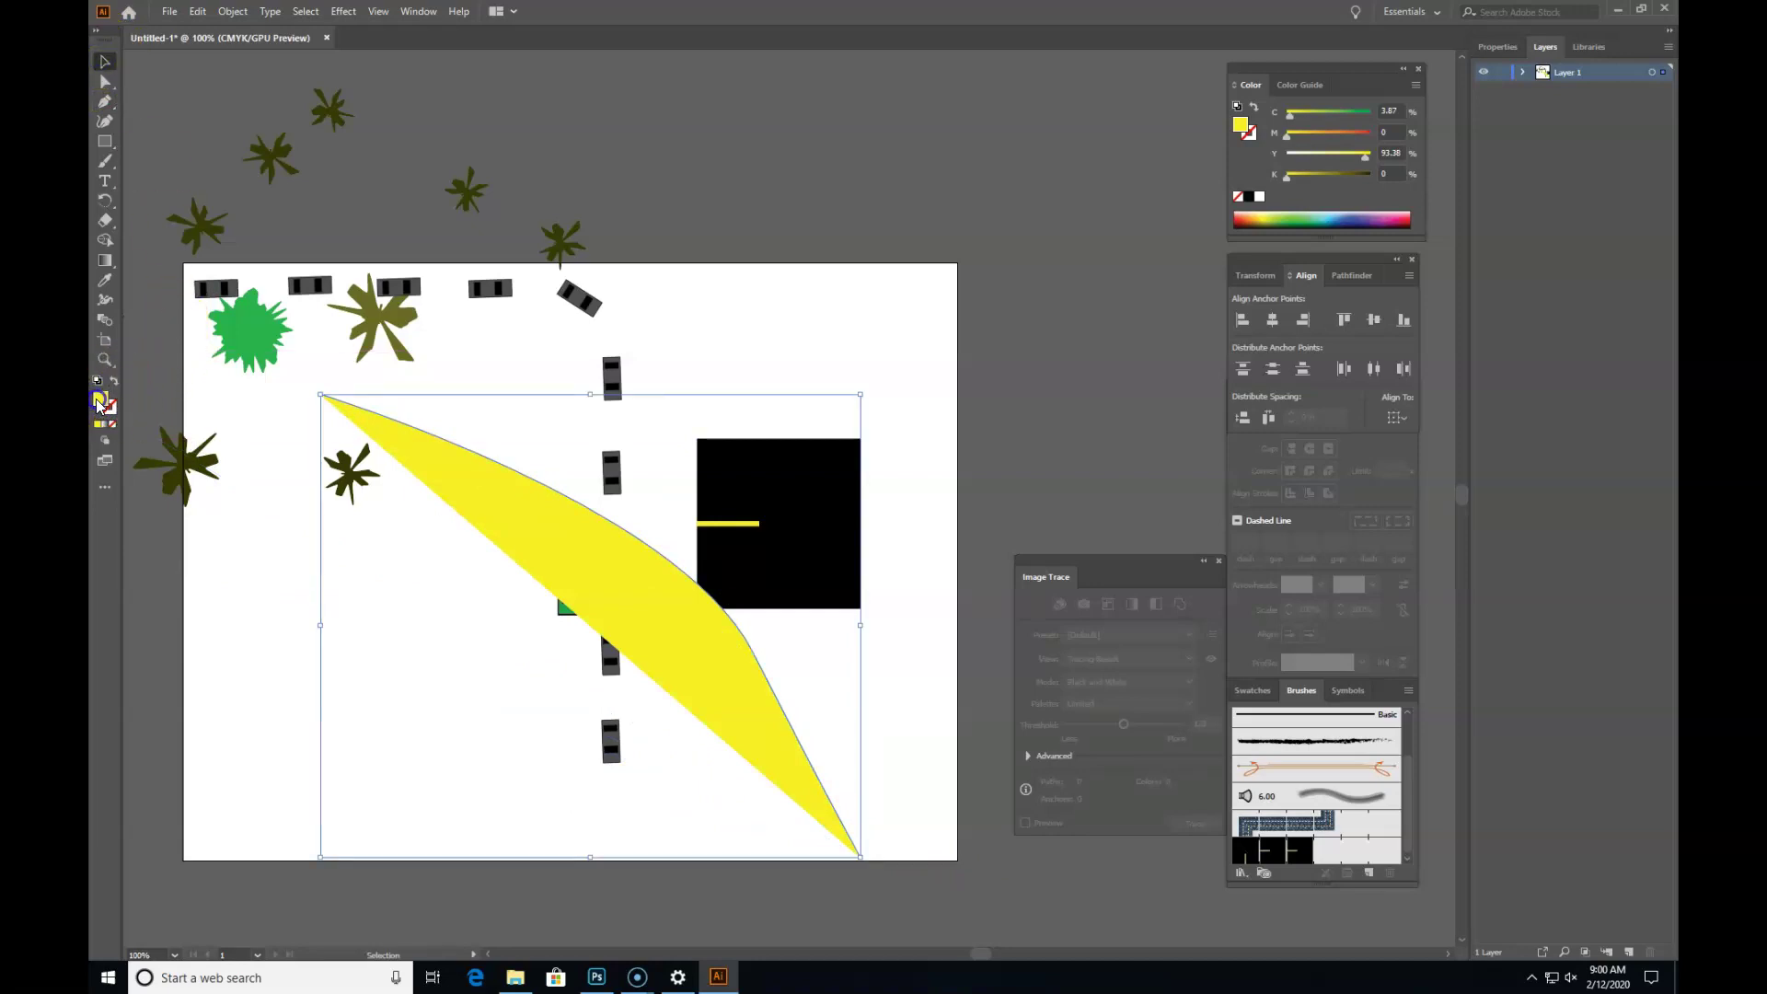
{"action": "left_click", "coordinate": [113, 381]}
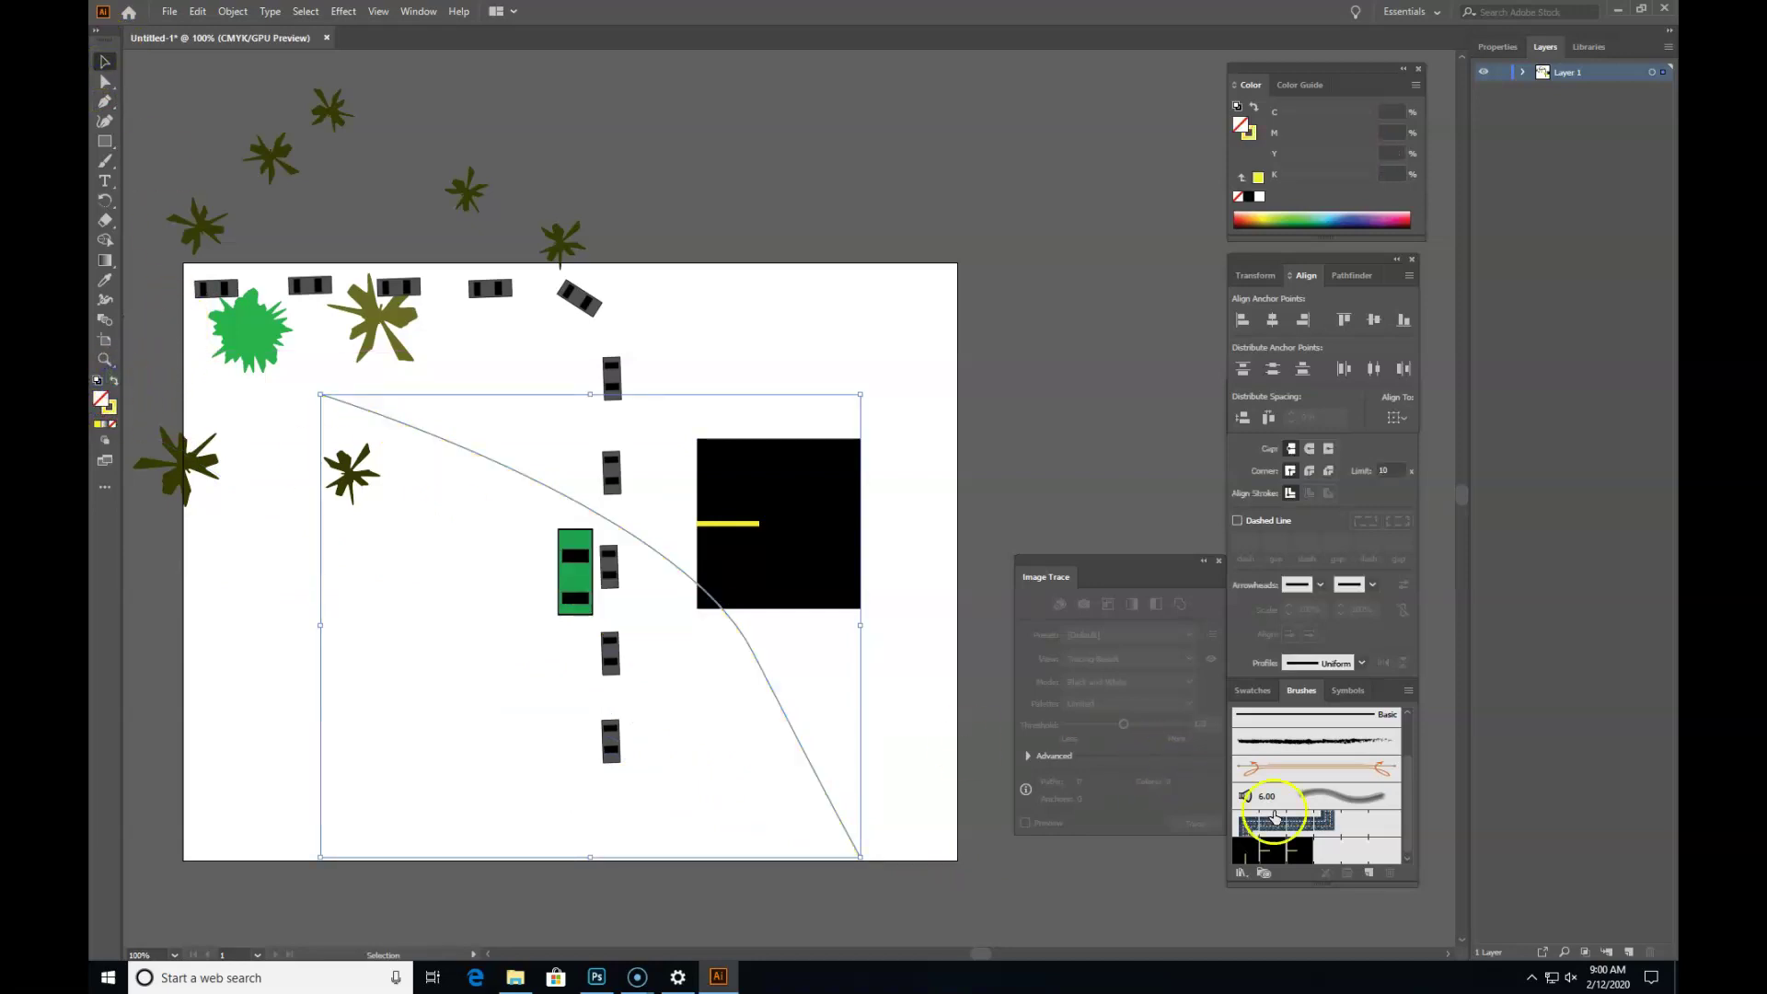
{"action": "left_click", "coordinate": [1309, 854]}
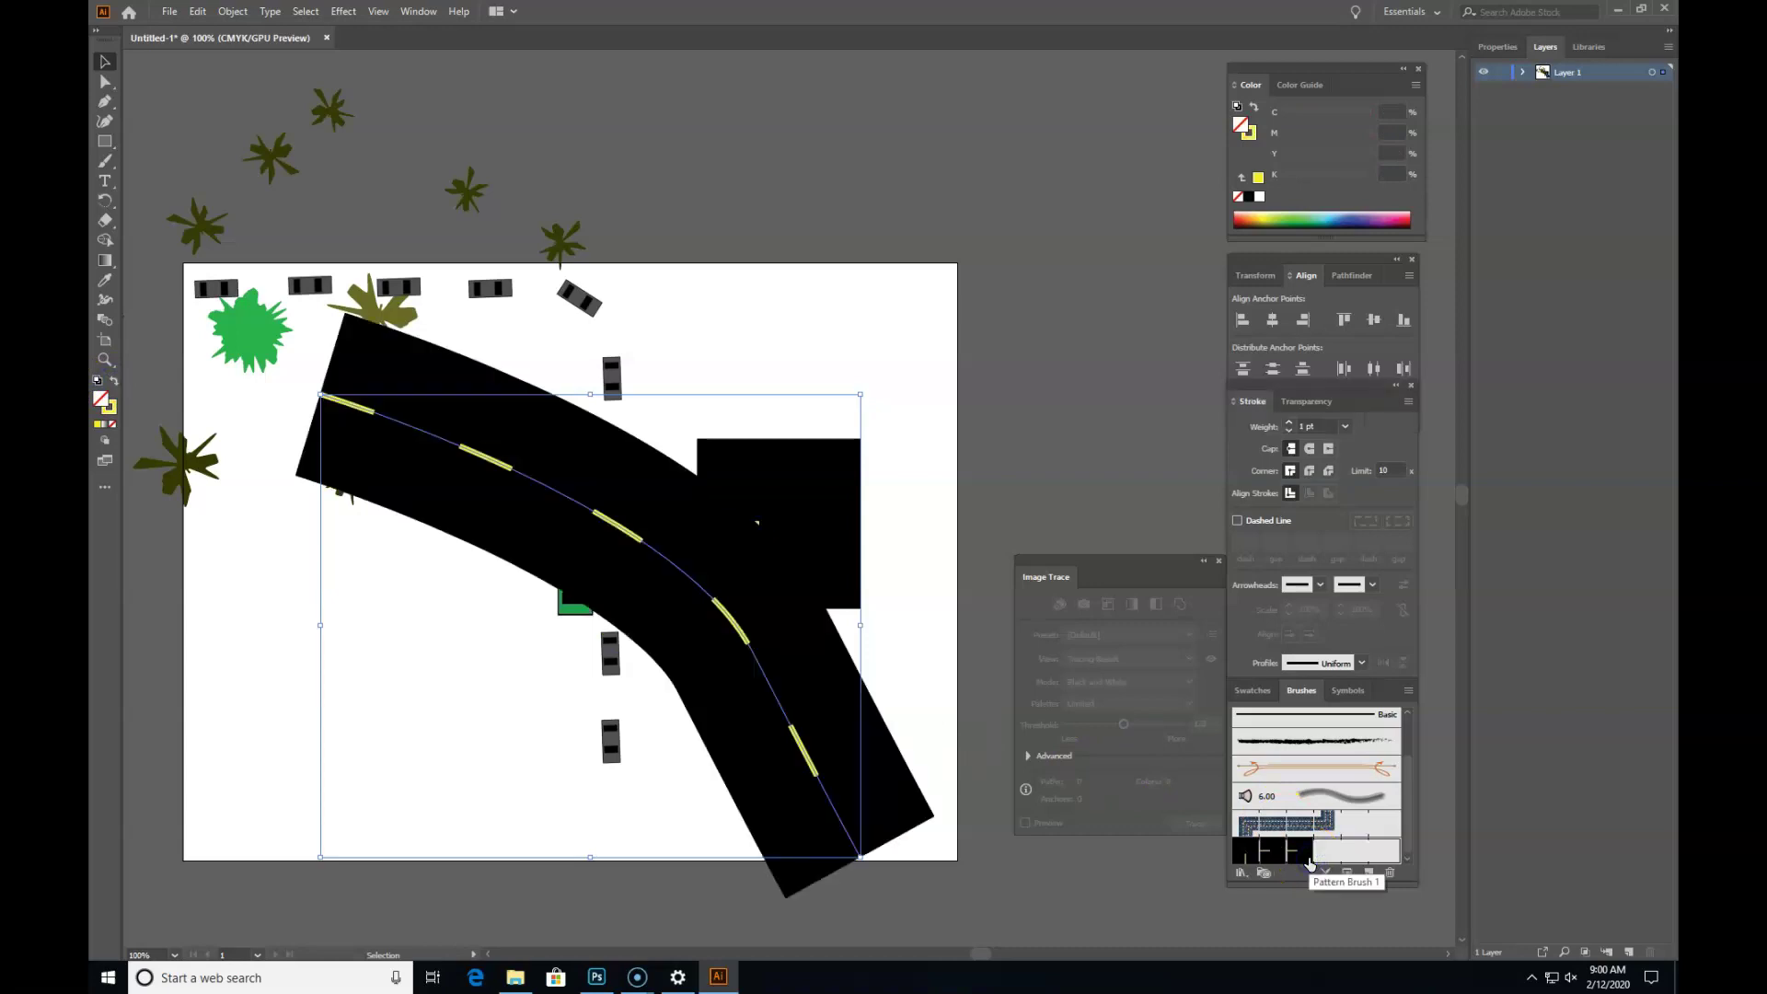
Step: Set the road path's stroke weight to 0.25 pt and move the road up and to the left
{"action": "left_click", "coordinate": [1345, 426]}
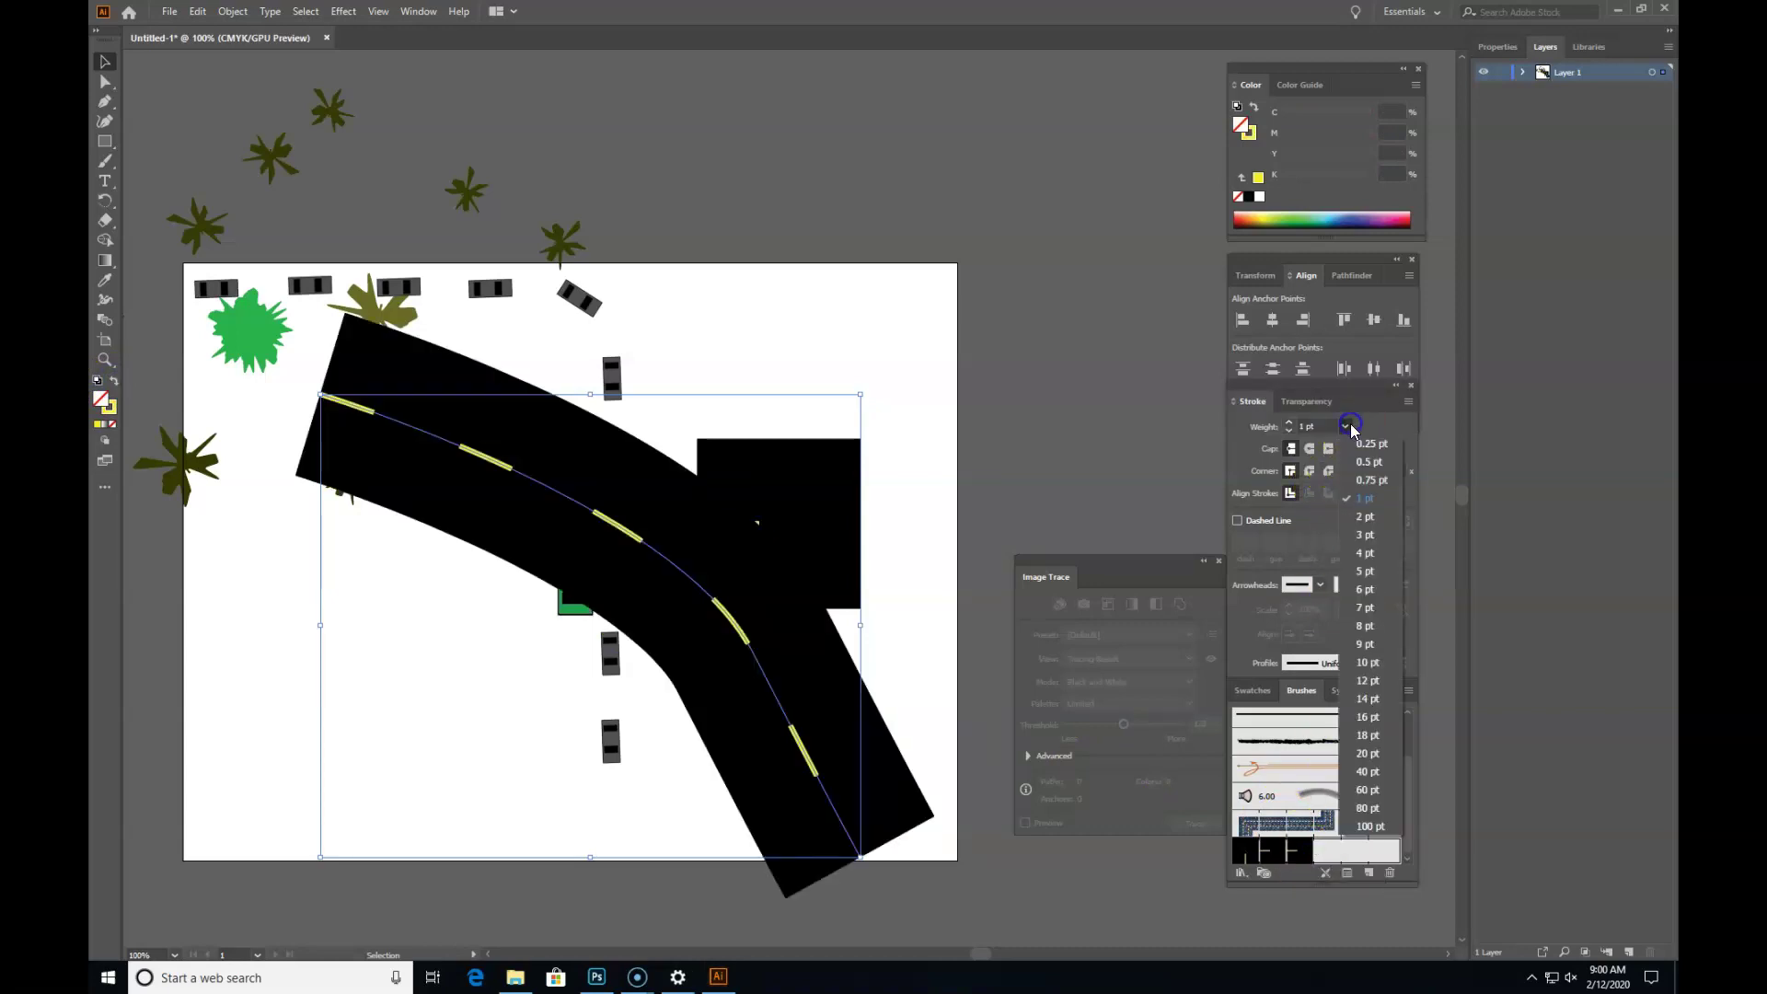
{"action": "left_click", "coordinate": [1365, 448]}
{"action": "left_click", "coordinate": [932, 491]}
{"action": "left_click_drag", "start_coordinate": [687, 532], "coordinate": [633, 428]}
{"action": "left_click", "coordinate": [851, 317]}
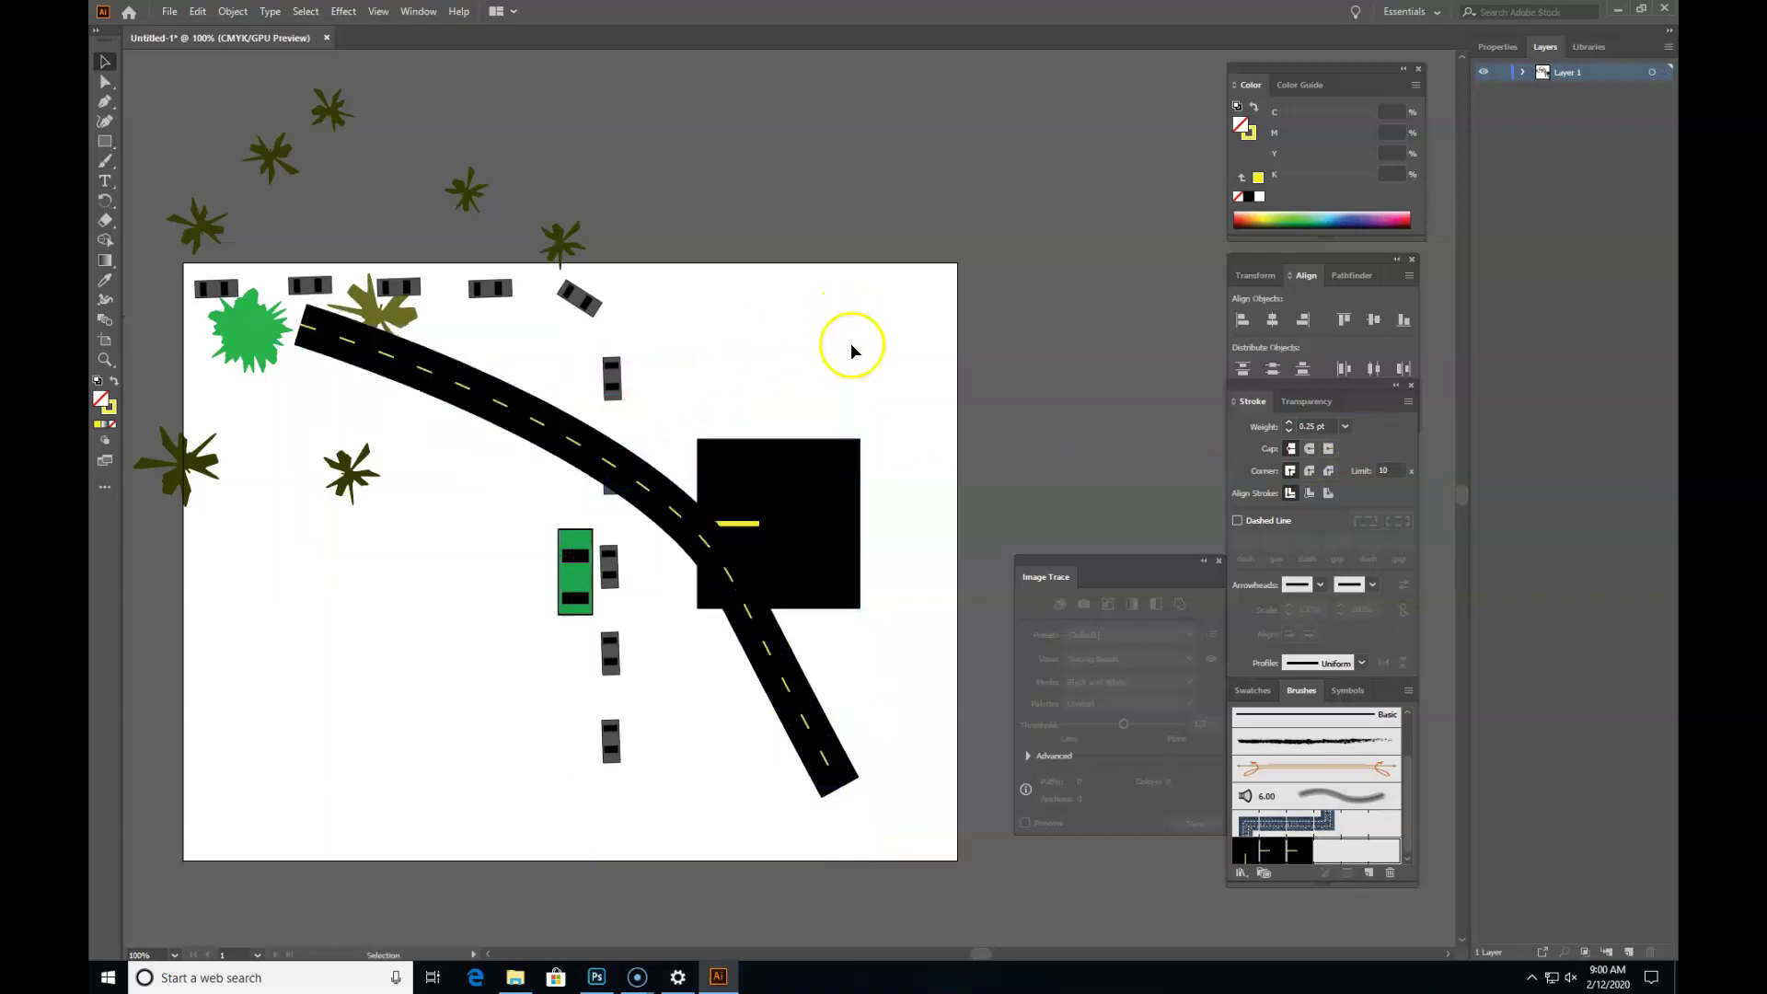
Step: Undo moving the square without its stripe, and move both together to the artboard's upper right corner
{"action": "left_click_drag", "start_coordinate": [797, 471], "coordinate": [1055, 315]}
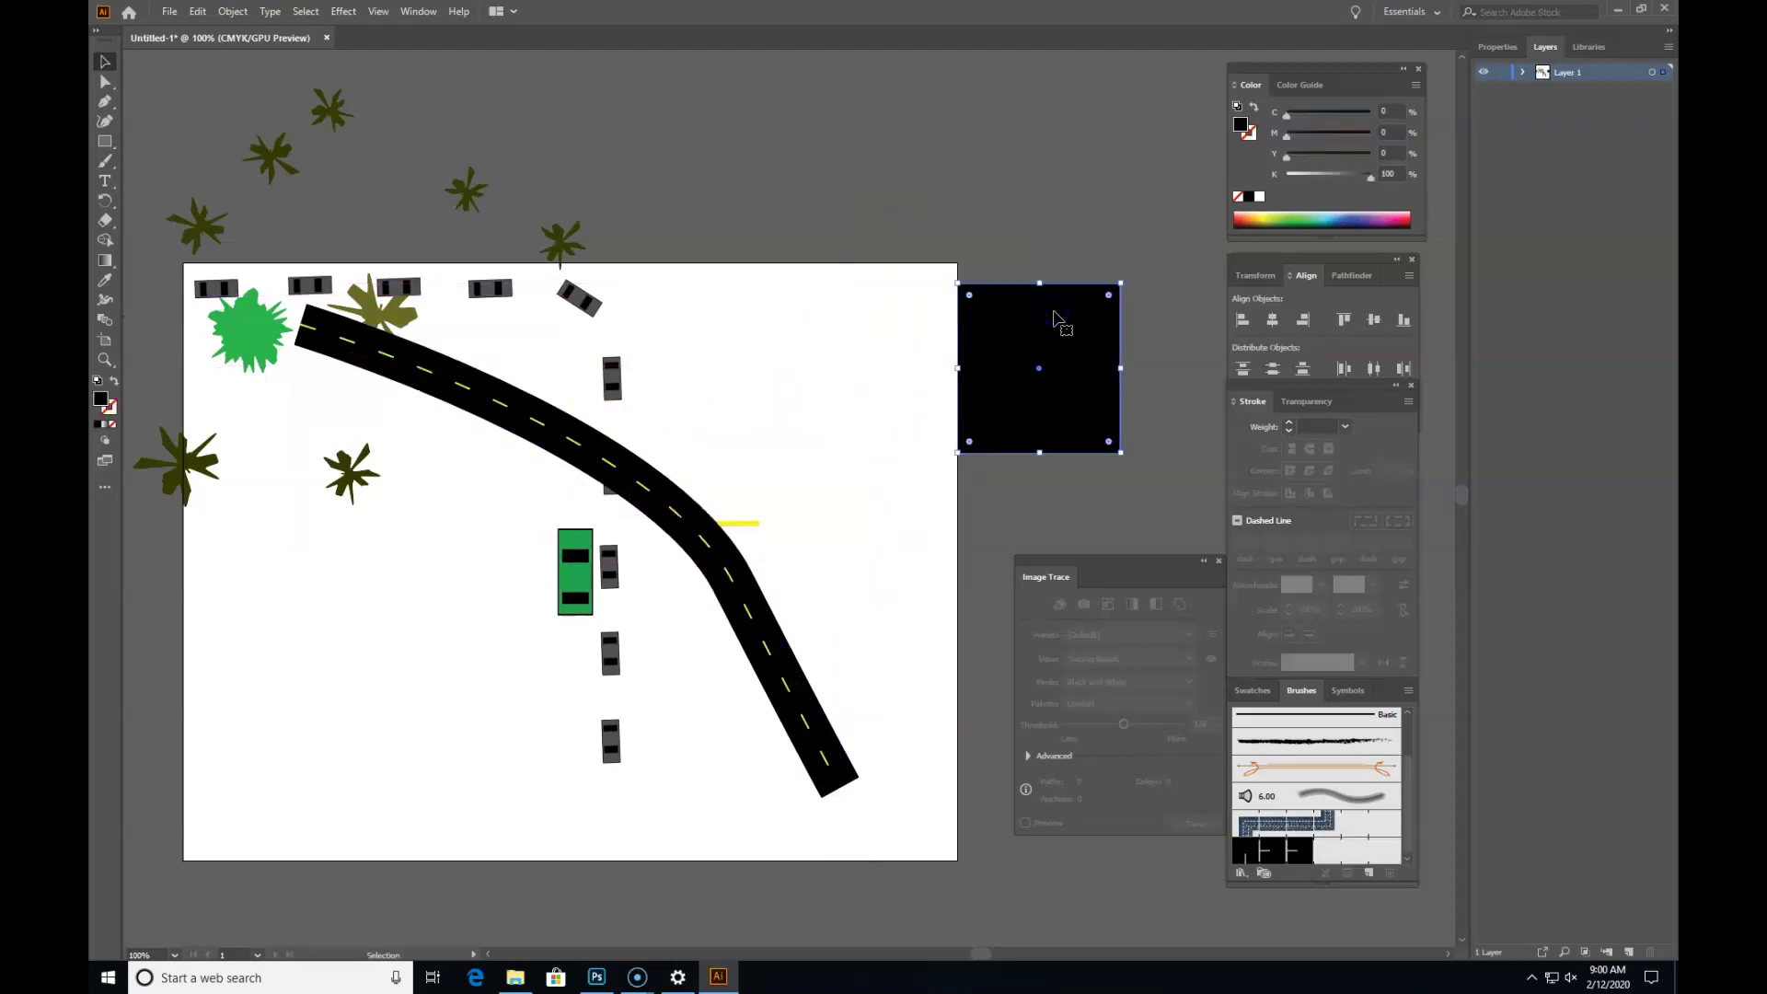
{"action": "key", "text": "ctrl+z"}
{"action": "left_click_drag", "start_coordinate": [793, 532], "coordinate": [869, 374]}
{"action": "left_click", "coordinate": [765, 150]}
Step: Move the curved road down and to the left so it crosses the green car, and deselect it
{"action": "left_click", "coordinate": [674, 529]}
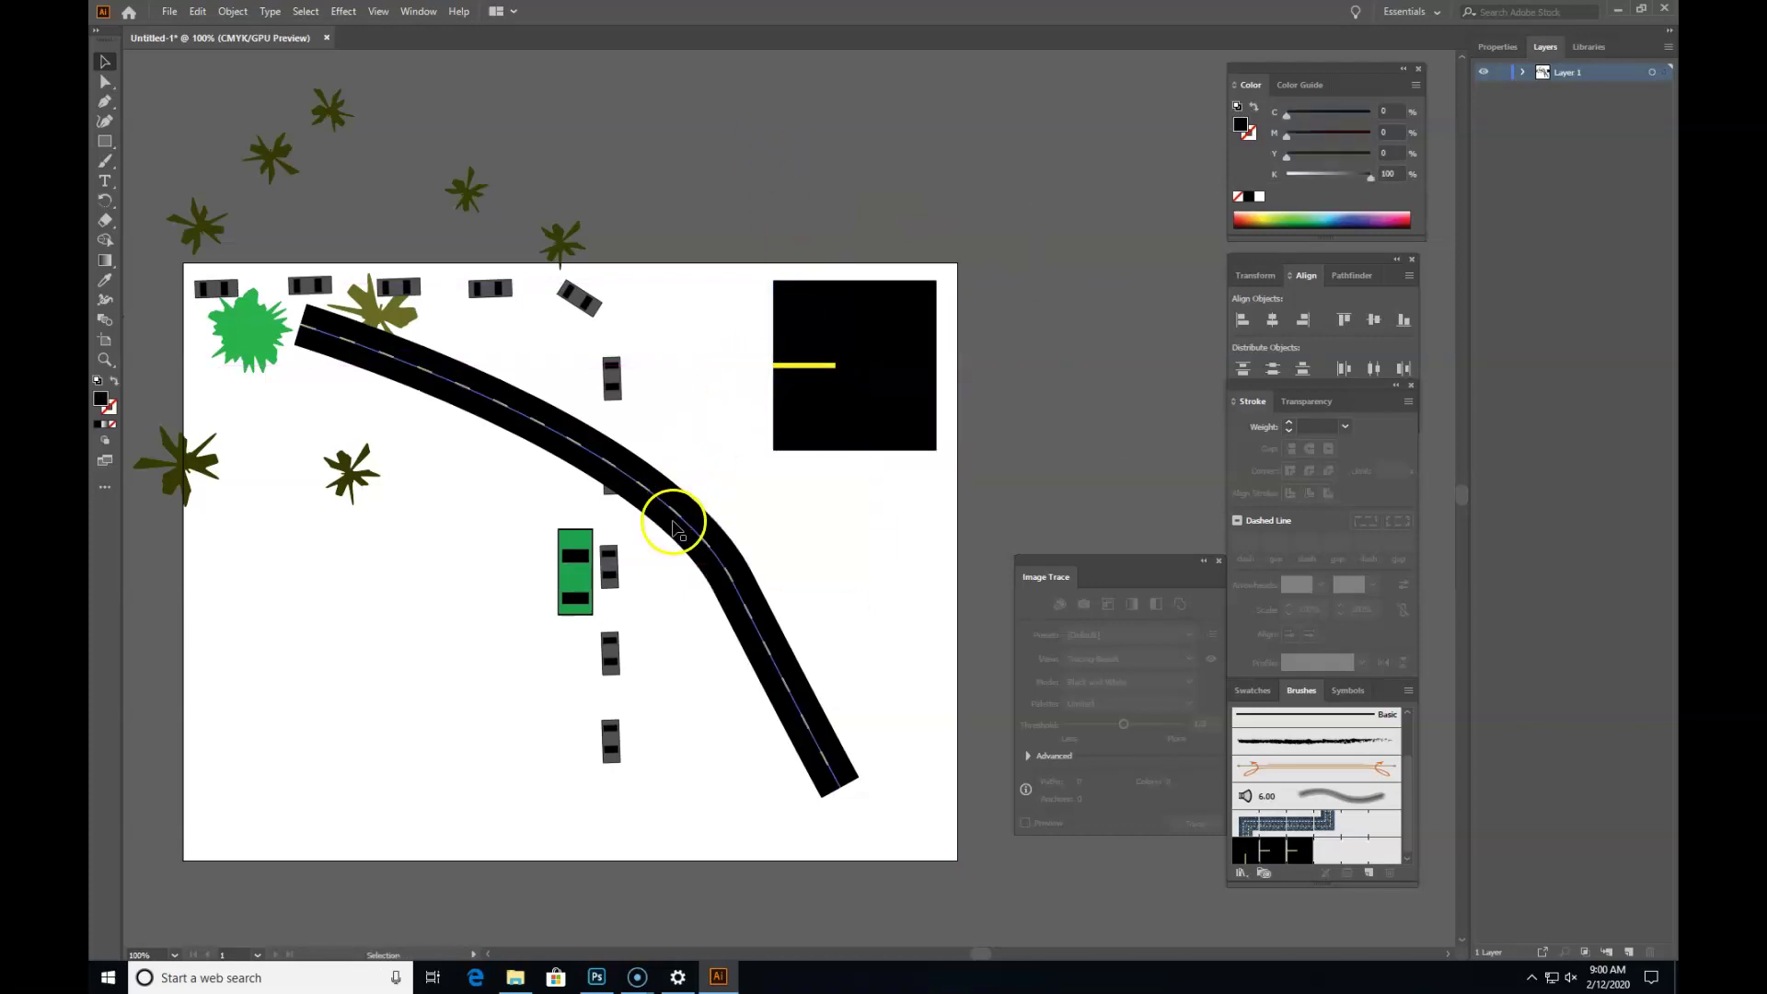
{"action": "left_click", "coordinate": [921, 600]}
{"action": "left_click", "coordinate": [698, 173]}
{"action": "left_click_drag", "start_coordinate": [704, 523], "coordinate": [626, 576]}
{"action": "left_click", "coordinate": [709, 204]}
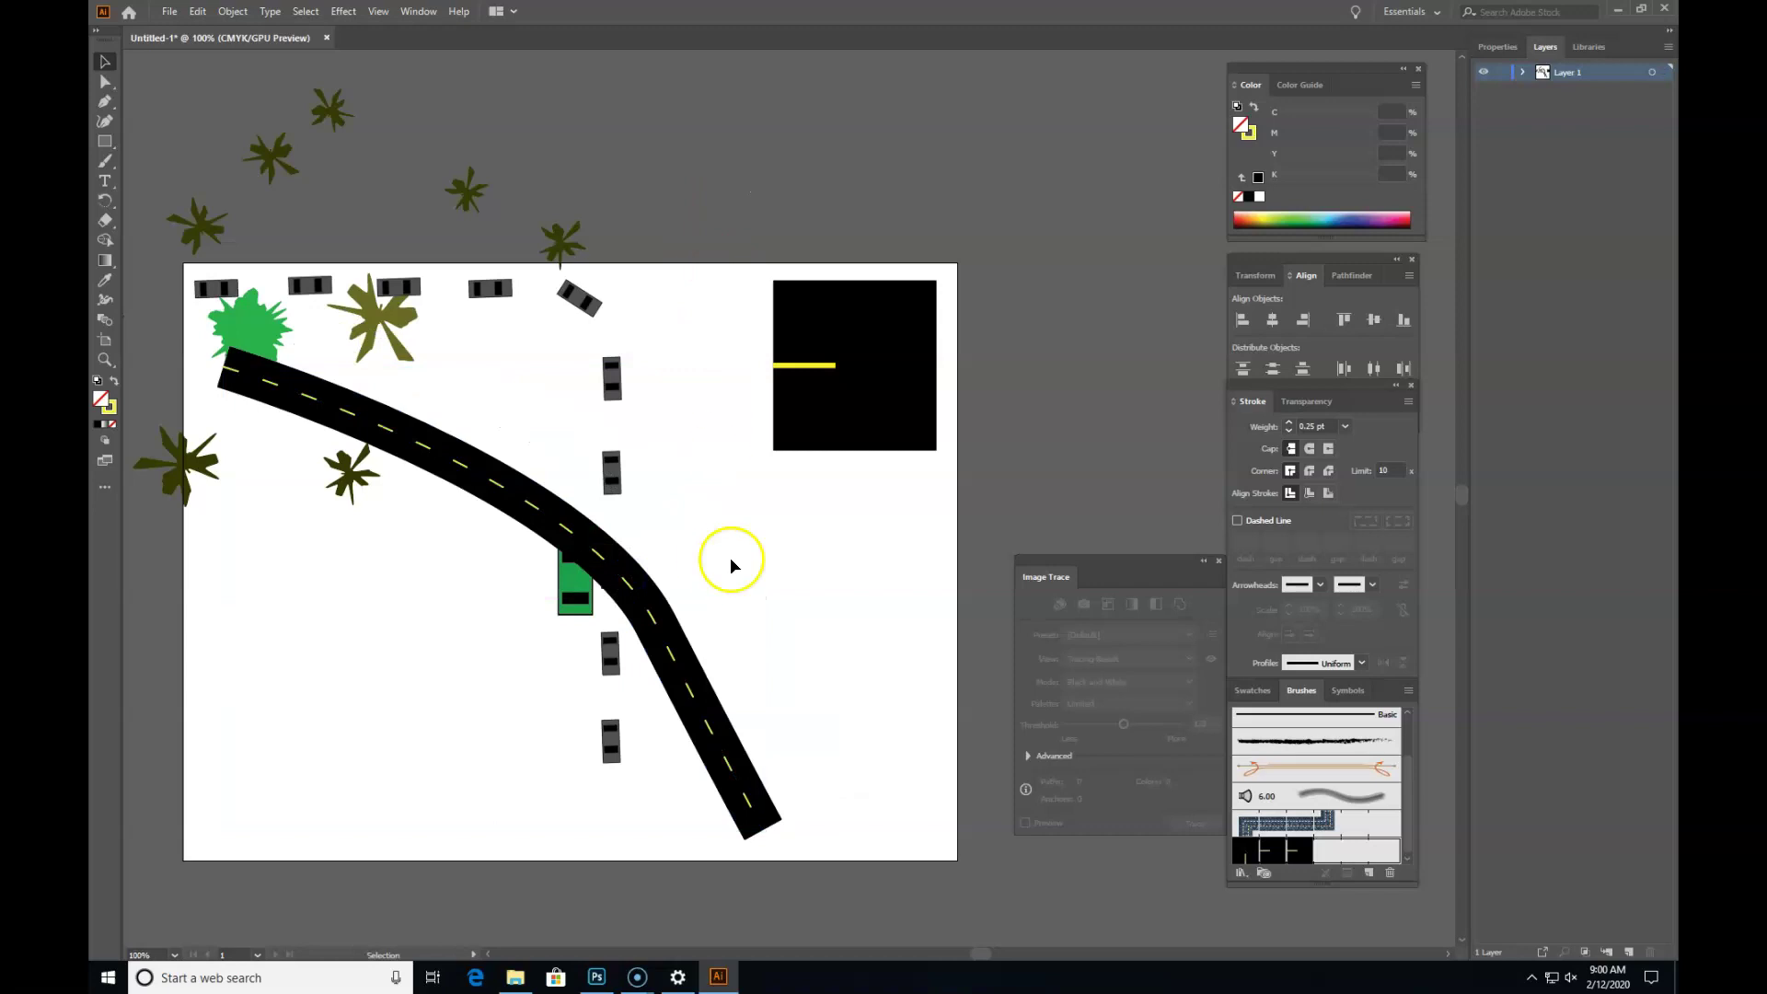
Step: Move the curved road slightly to the left and deselect it
{"action": "left_click_drag", "start_coordinate": [710, 722], "coordinate": [683, 721]}
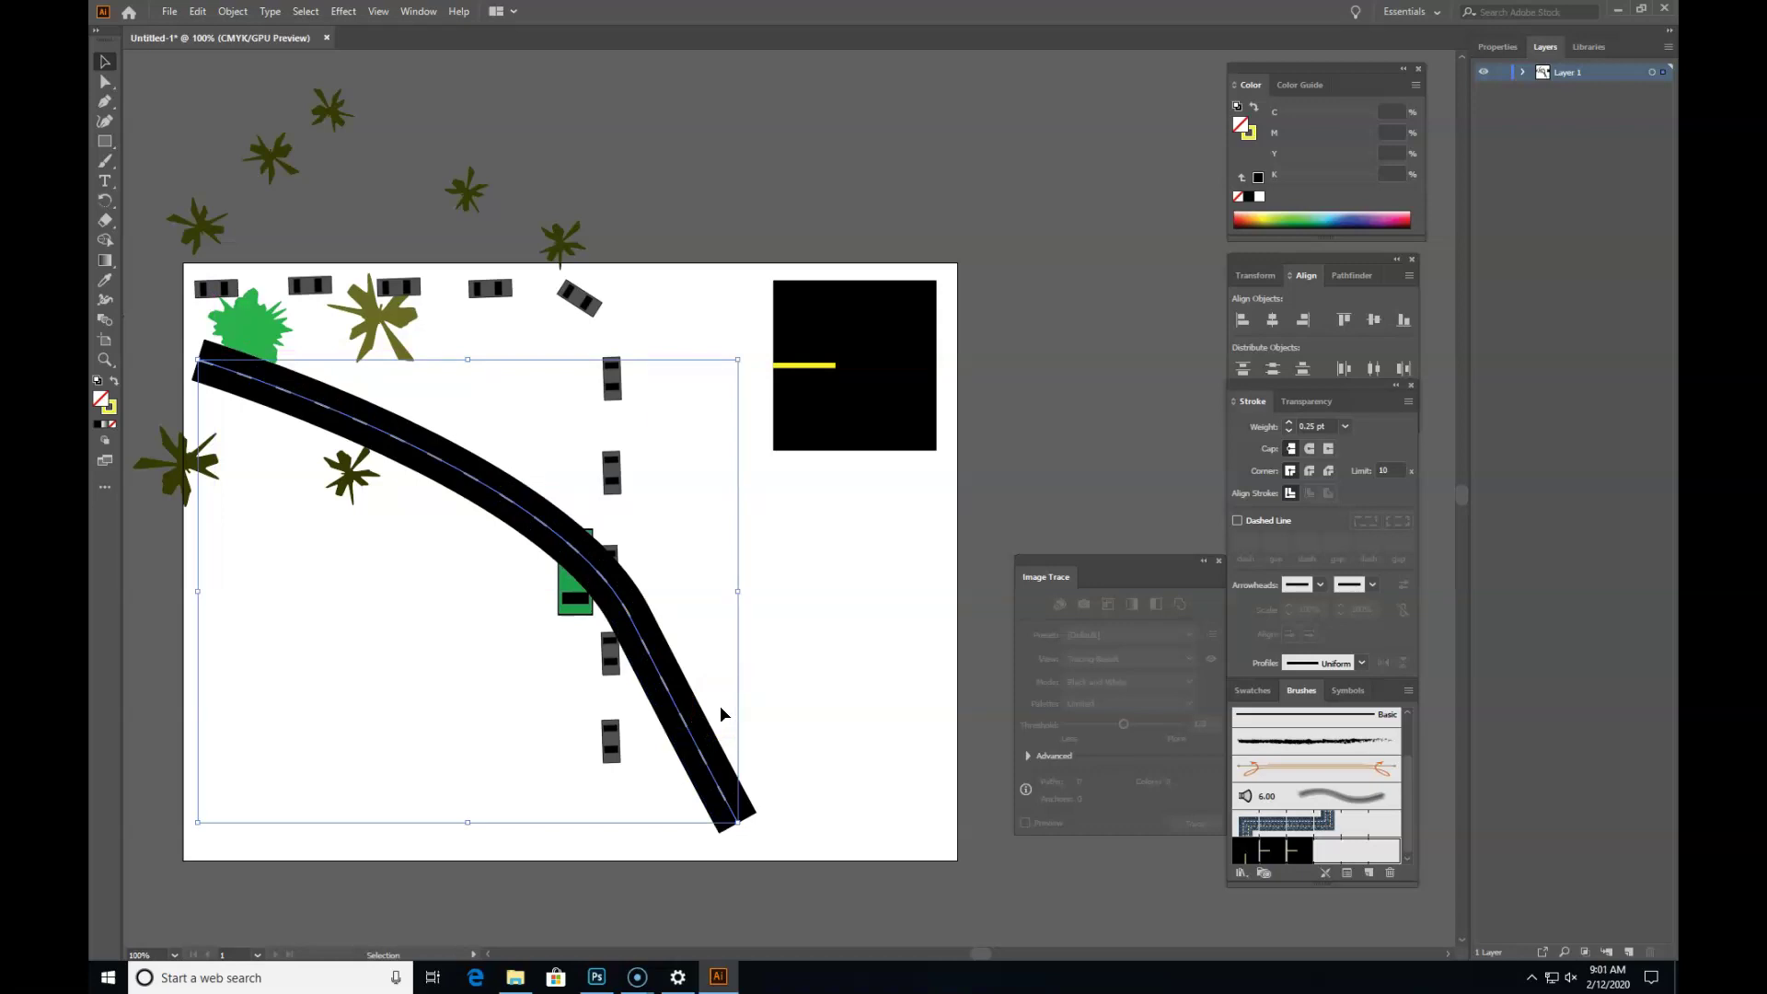
{"action": "left_click", "coordinate": [781, 630]}
{"action": "left_click", "coordinate": [612, 679]}
{"action": "left_click", "coordinate": [719, 630]}
{"action": "left_click_drag", "start_coordinate": [778, 498], "coordinate": [920, 211]}
{"action": "left_click", "coordinate": [809, 554]}
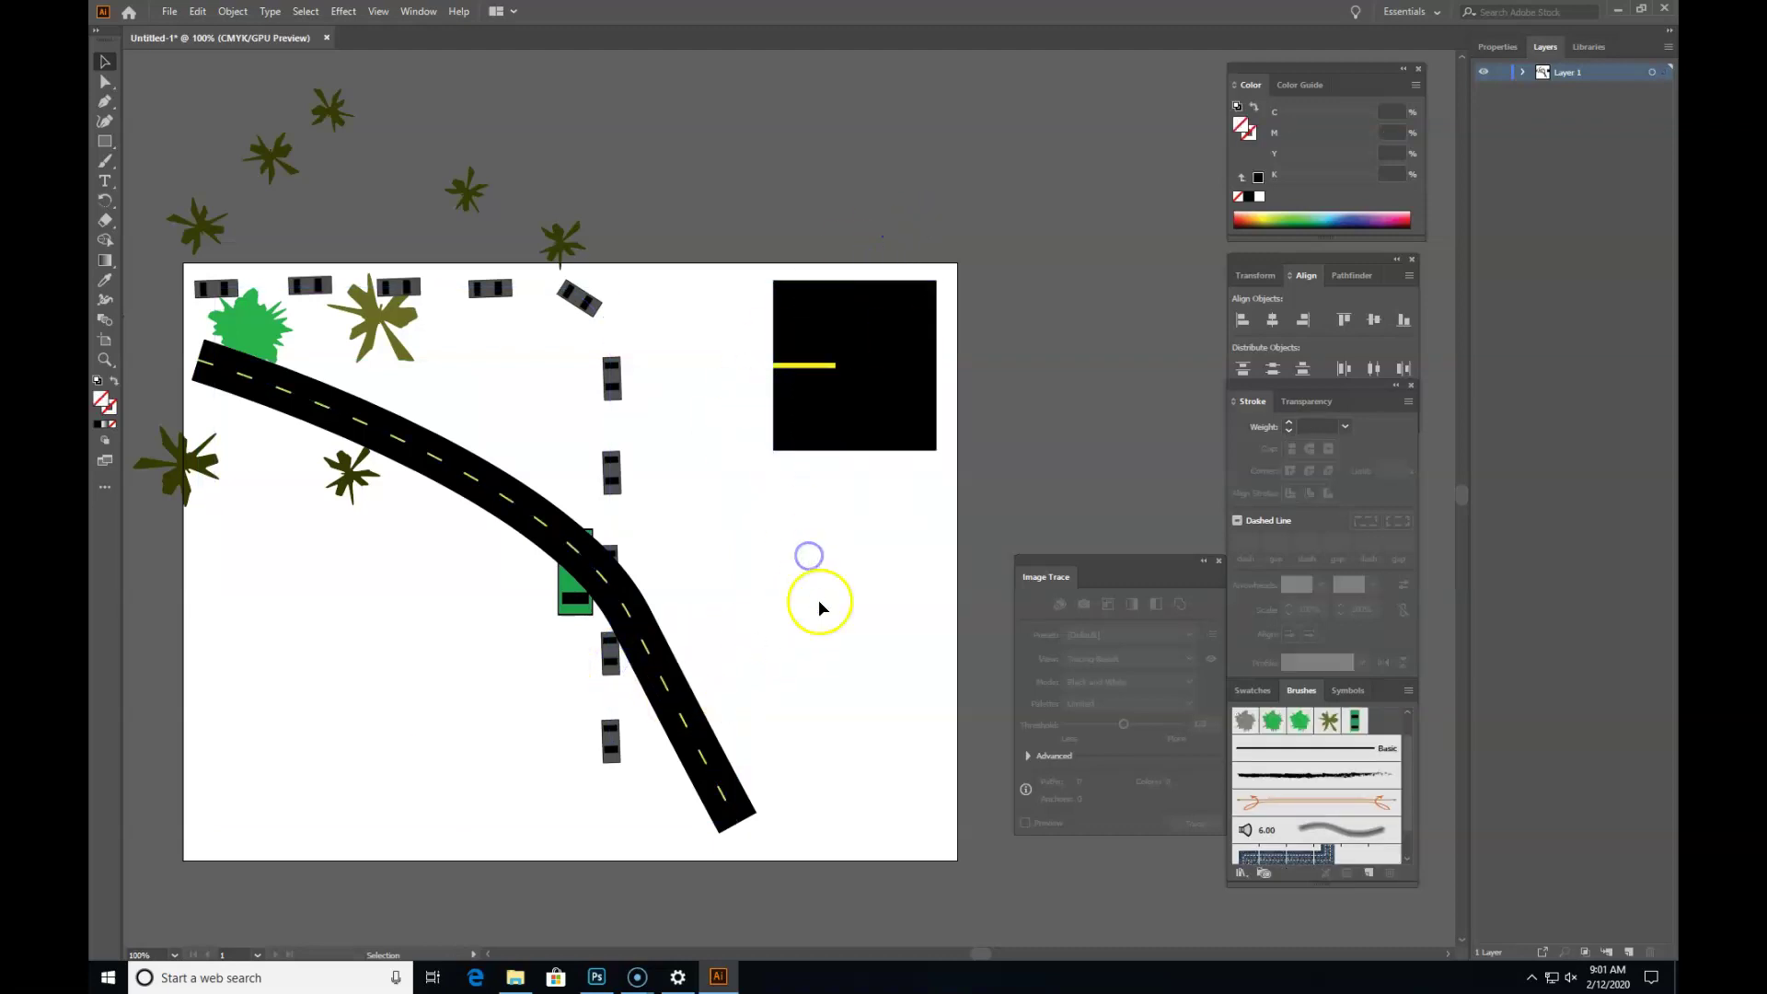
Step: Draw a straight diagonal path with the Pen tool from above the artboard's upper left corner to beyond its lower right corner
{"action": "left_click", "coordinate": [107, 101]}
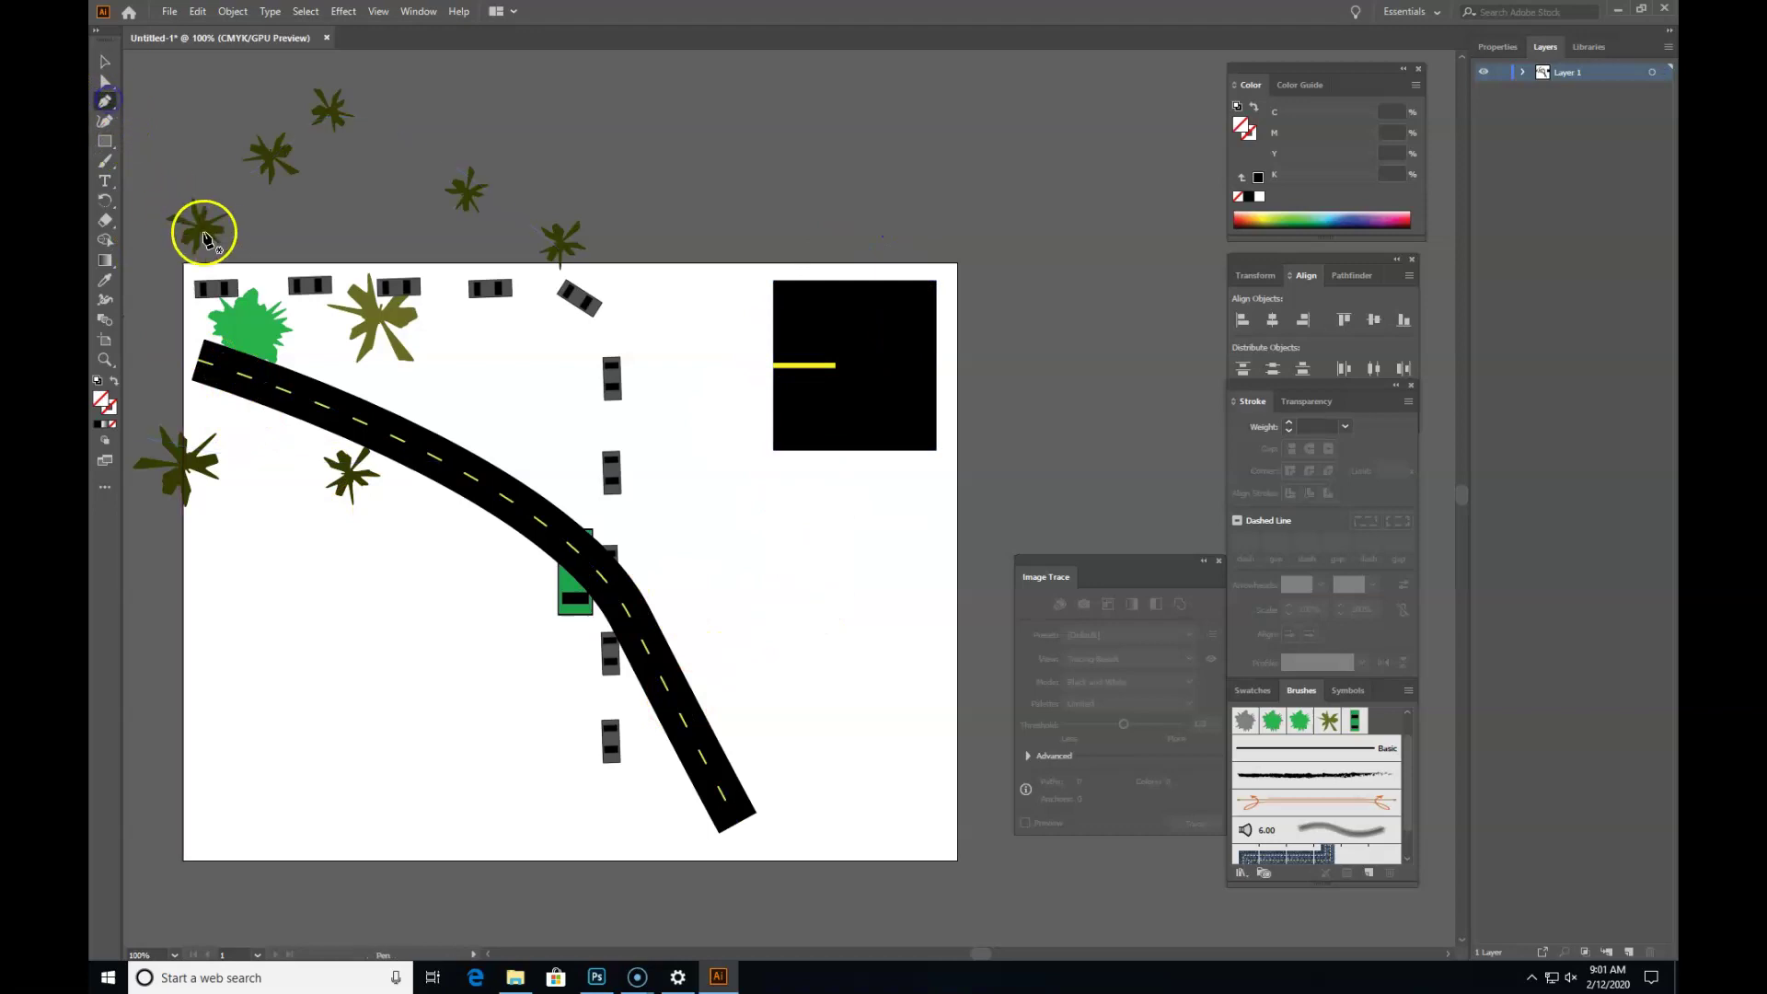
{"action": "left_click", "coordinate": [277, 234]}
{"action": "left_click", "coordinate": [1013, 888]}
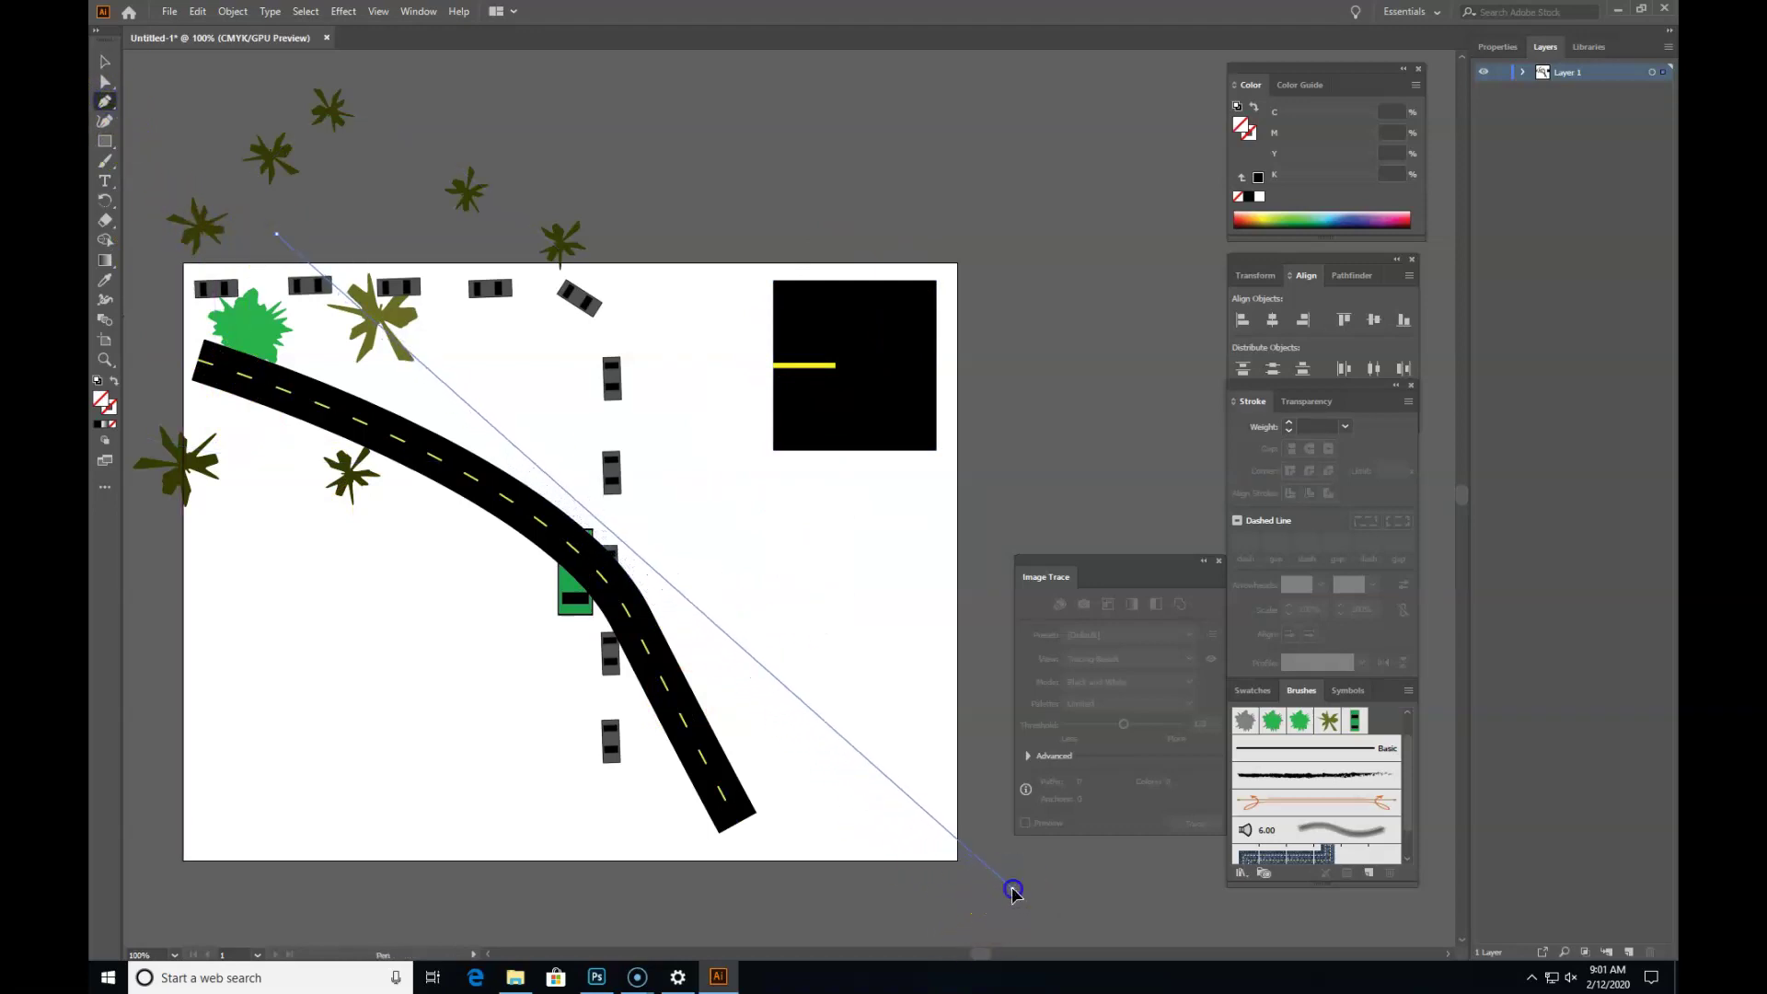
{"action": "left_click", "coordinate": [104, 61]}
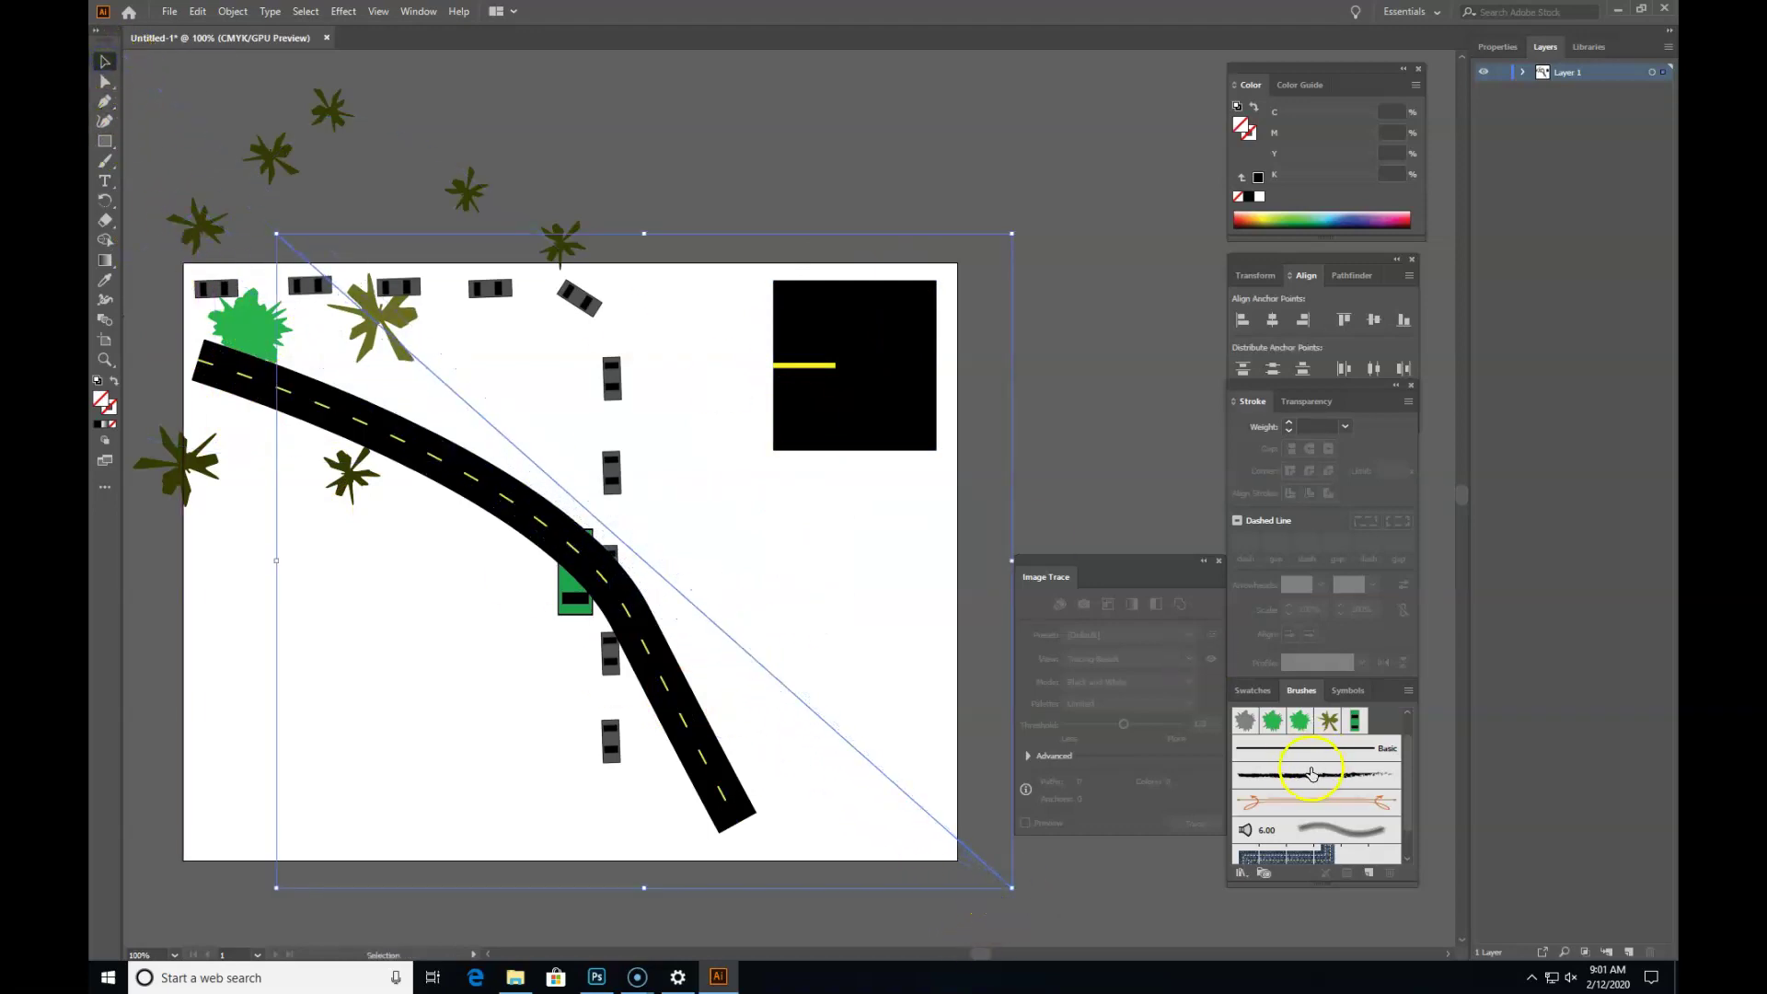
Step: Apply the dashed road pattern brush to the diagonal path and set its stroke weight to 0.25 pt
{"action": "scroll", "coordinate": [1316, 810], "scroll_direction": "down", "scroll_amount": 2}
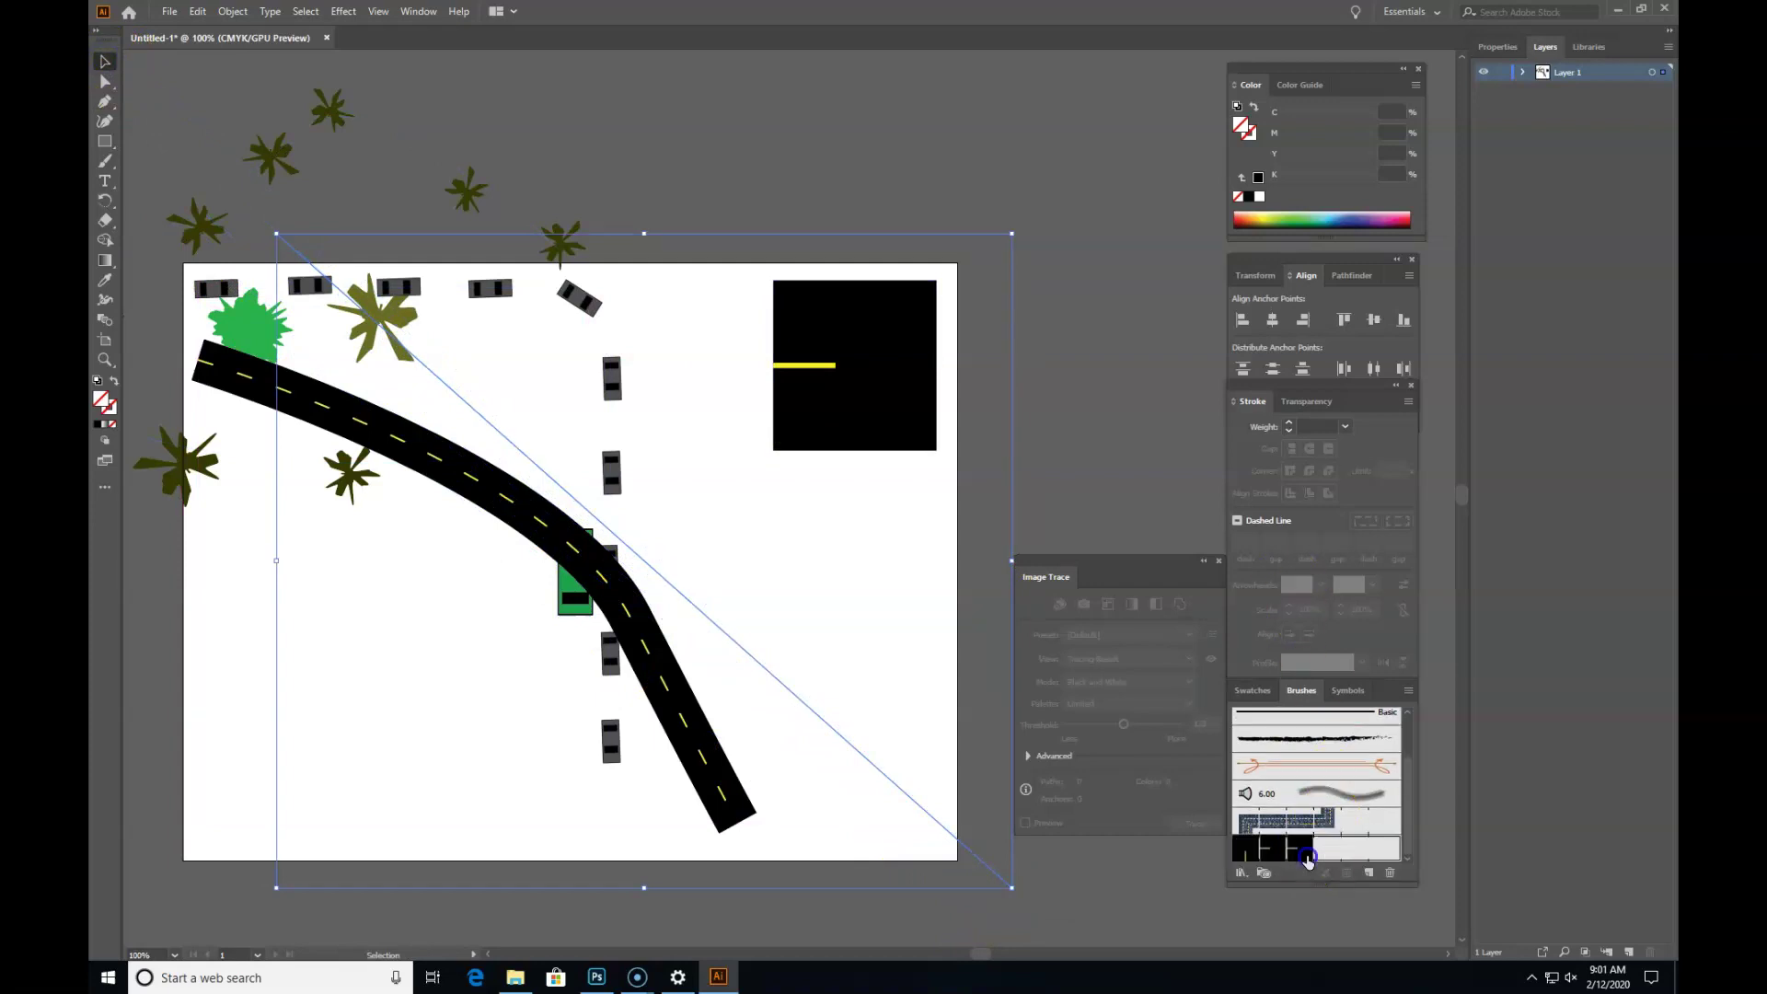
{"action": "left_click", "coordinate": [1286, 851]}
{"action": "left_click", "coordinate": [1347, 428]}
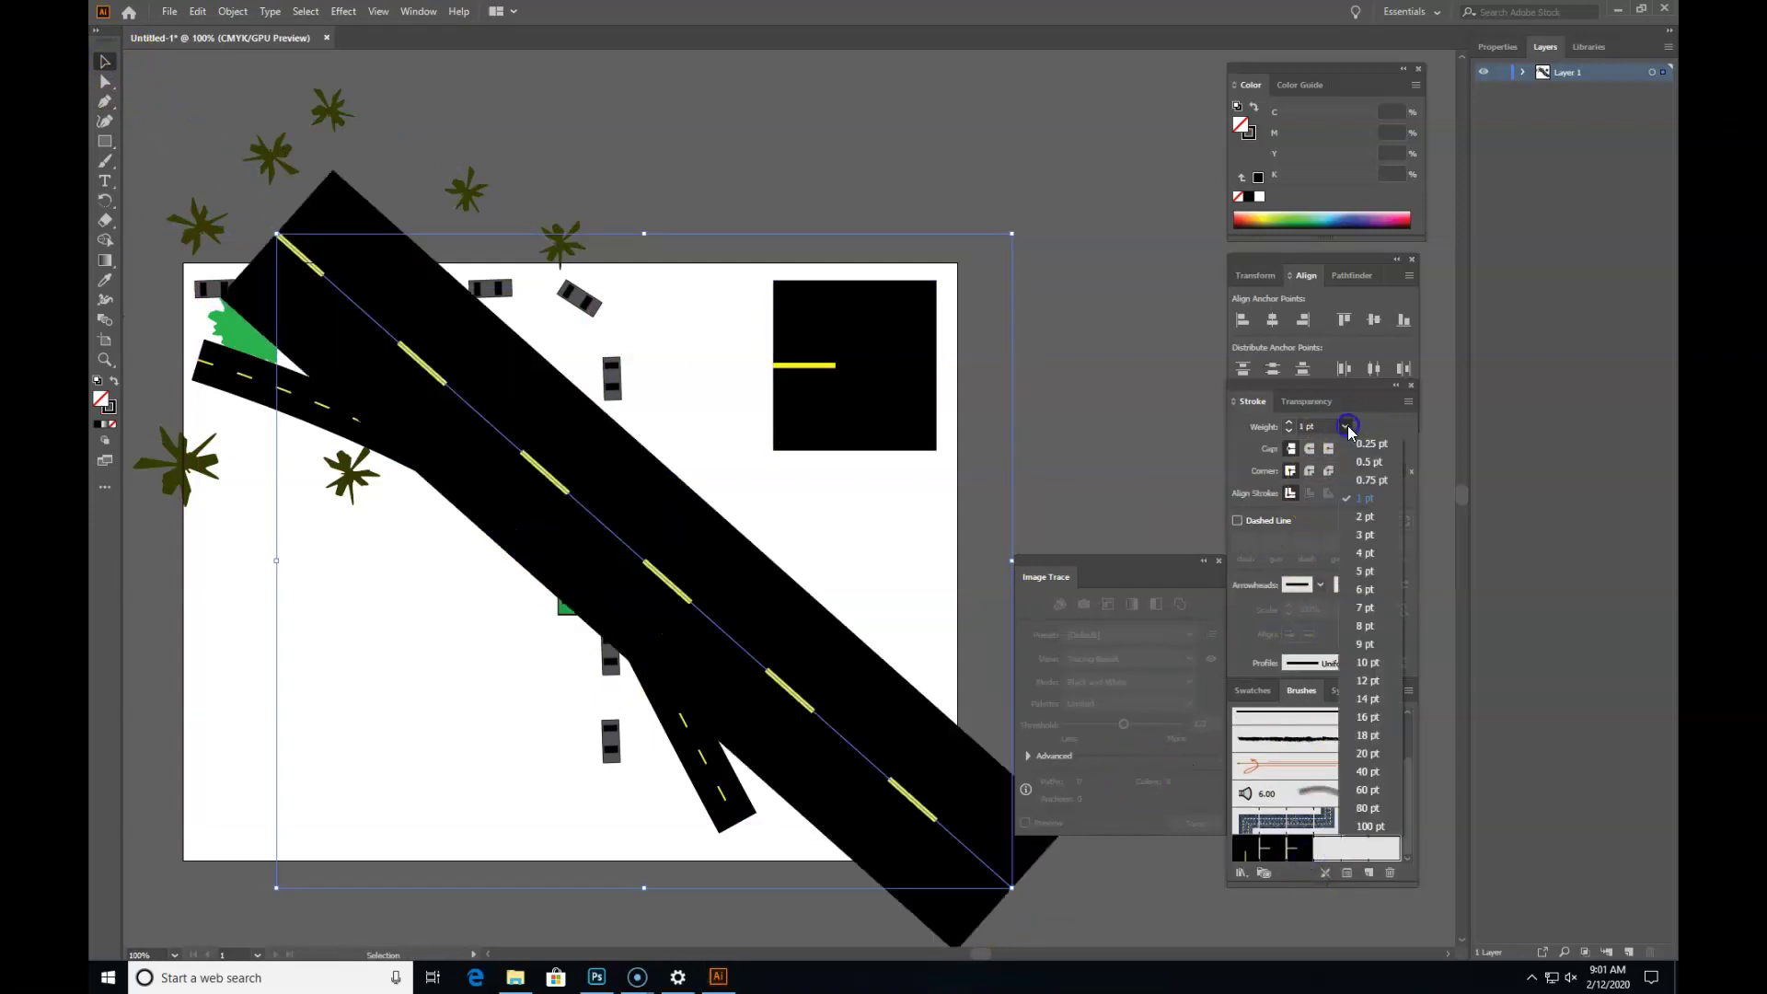
{"action": "left_click", "coordinate": [1354, 446]}
Step: Move the curved road slightly down, away from the straight diagonal road, and deselect it
{"action": "left_click", "coordinate": [556, 110]}
{"action": "left_click_drag", "start_coordinate": [494, 503], "coordinate": [494, 523]}
{"action": "left_click", "coordinate": [657, 146]}
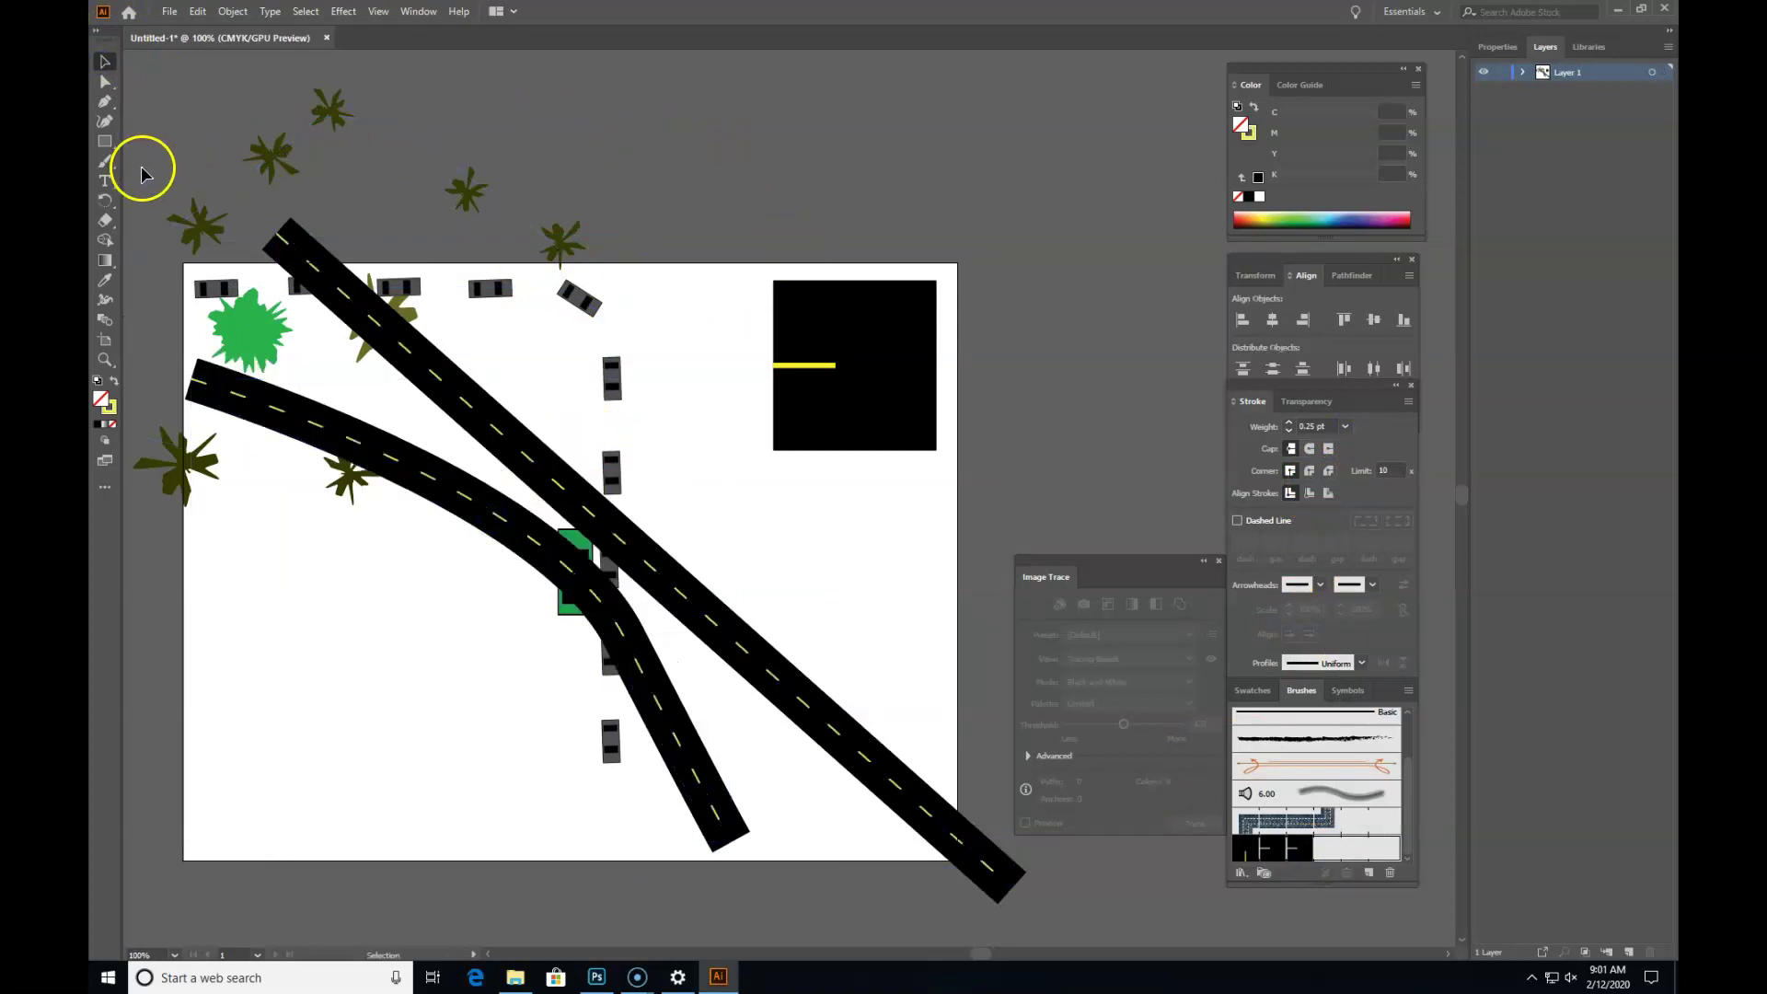
Step: Draw a second straight path with the Pen tool from below the artboard's lower left area to above the black square, crossing both roads
{"action": "left_click", "coordinate": [104, 101]}
{"action": "left_click", "coordinate": [309, 881]}
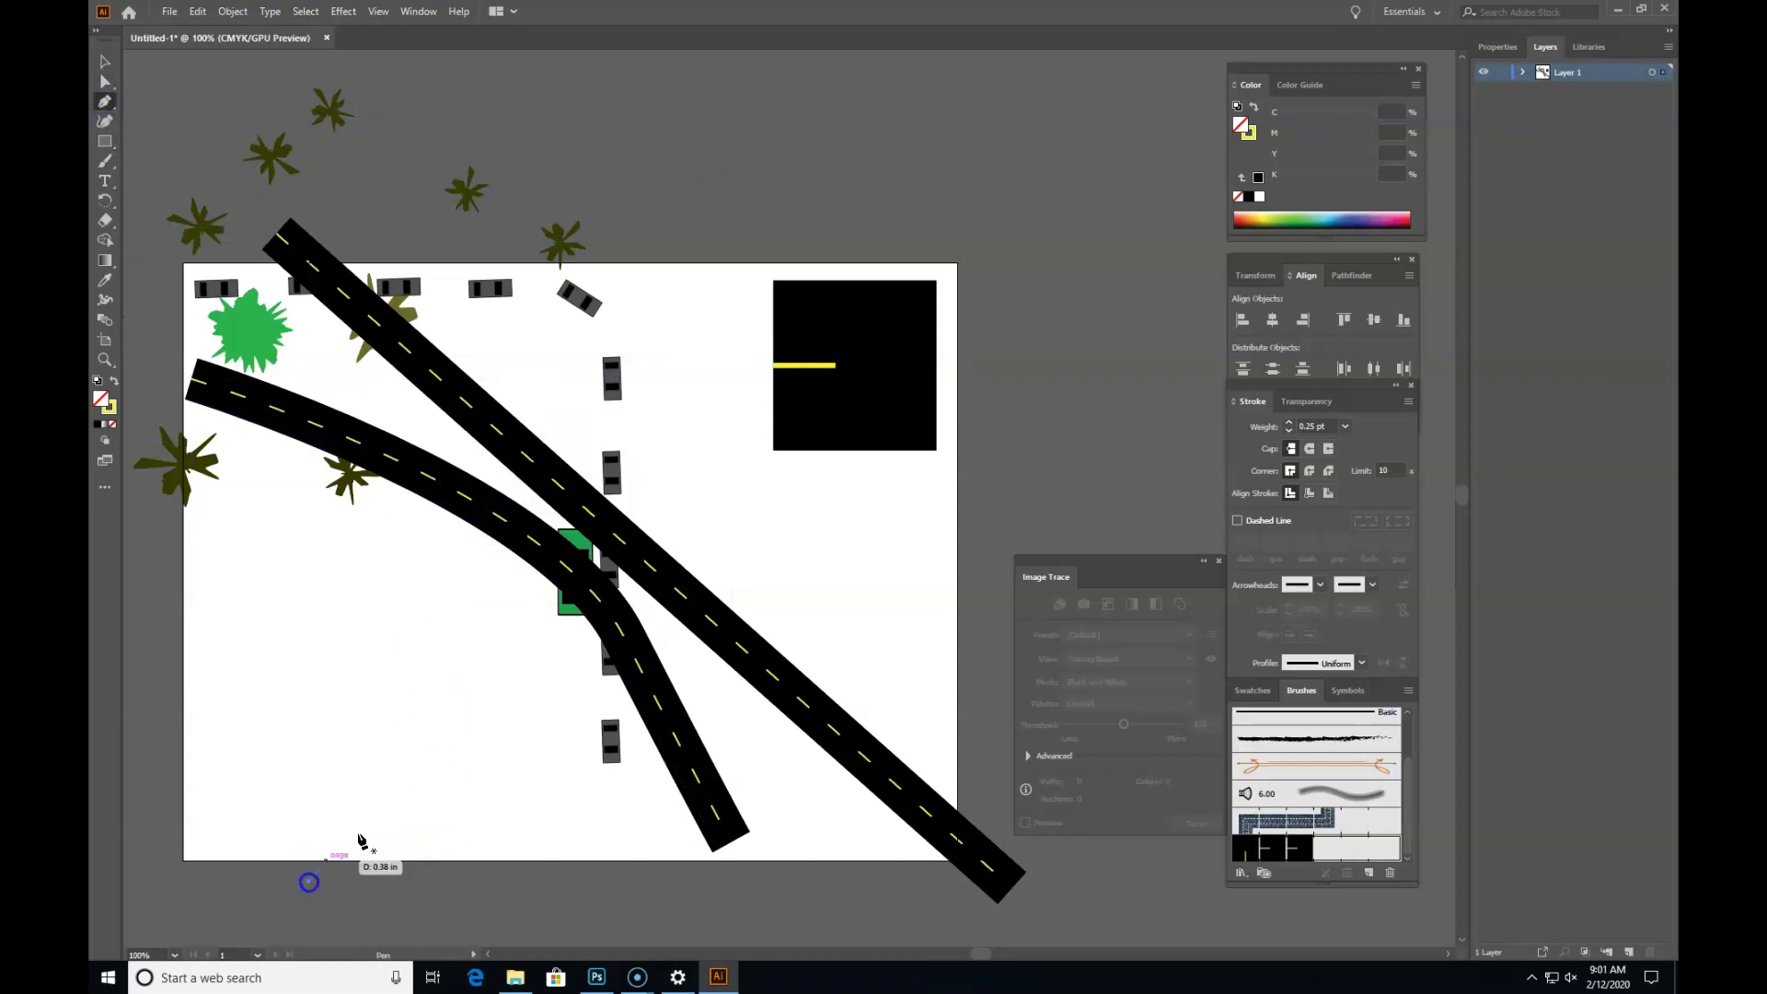
{"action": "left_click", "coordinate": [804, 202]}
{"action": "left_click", "coordinate": [104, 61]}
Step: Try to copy the first diagonal road's appearance onto the new path with the Eyedropper
{"action": "left_click", "coordinate": [104, 280]}
{"action": "left_click", "coordinate": [481, 409]}
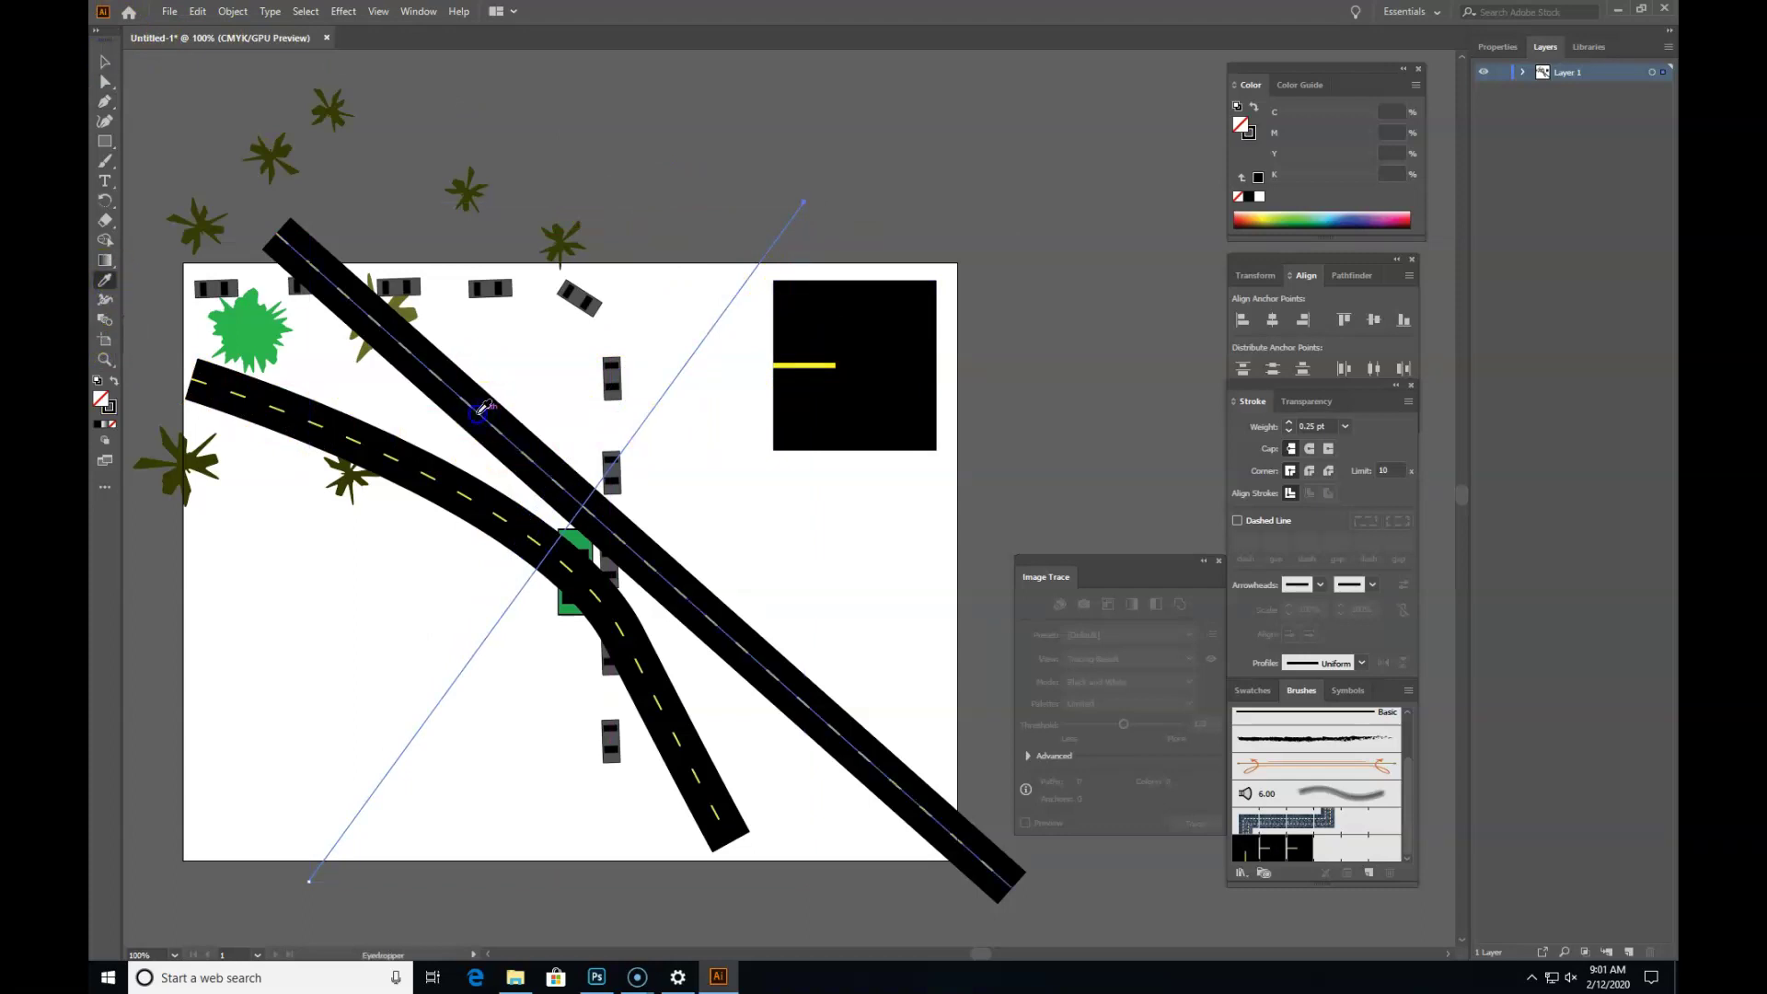
{"action": "left_click", "coordinate": [104, 61]}
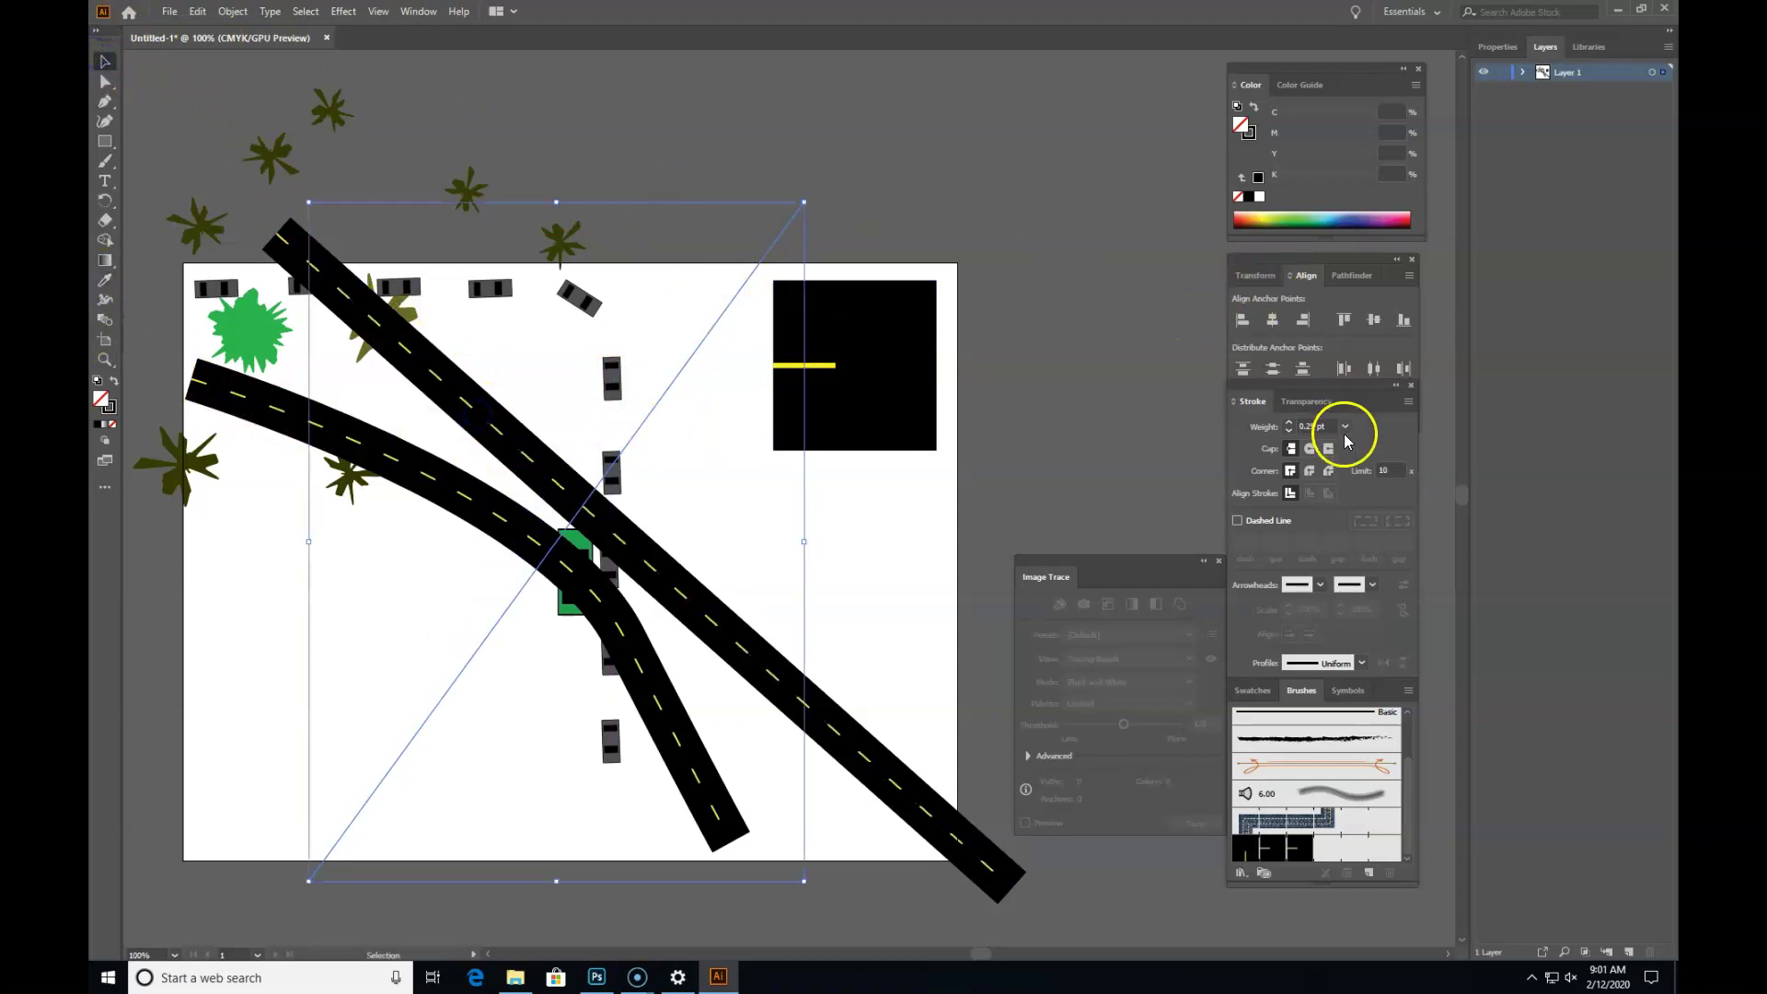
Step: Apply the dashed road pattern brush to the second straight path, set its stroke weight to 0.25 pt, and deselect it
{"action": "left_click", "coordinate": [1288, 848]}
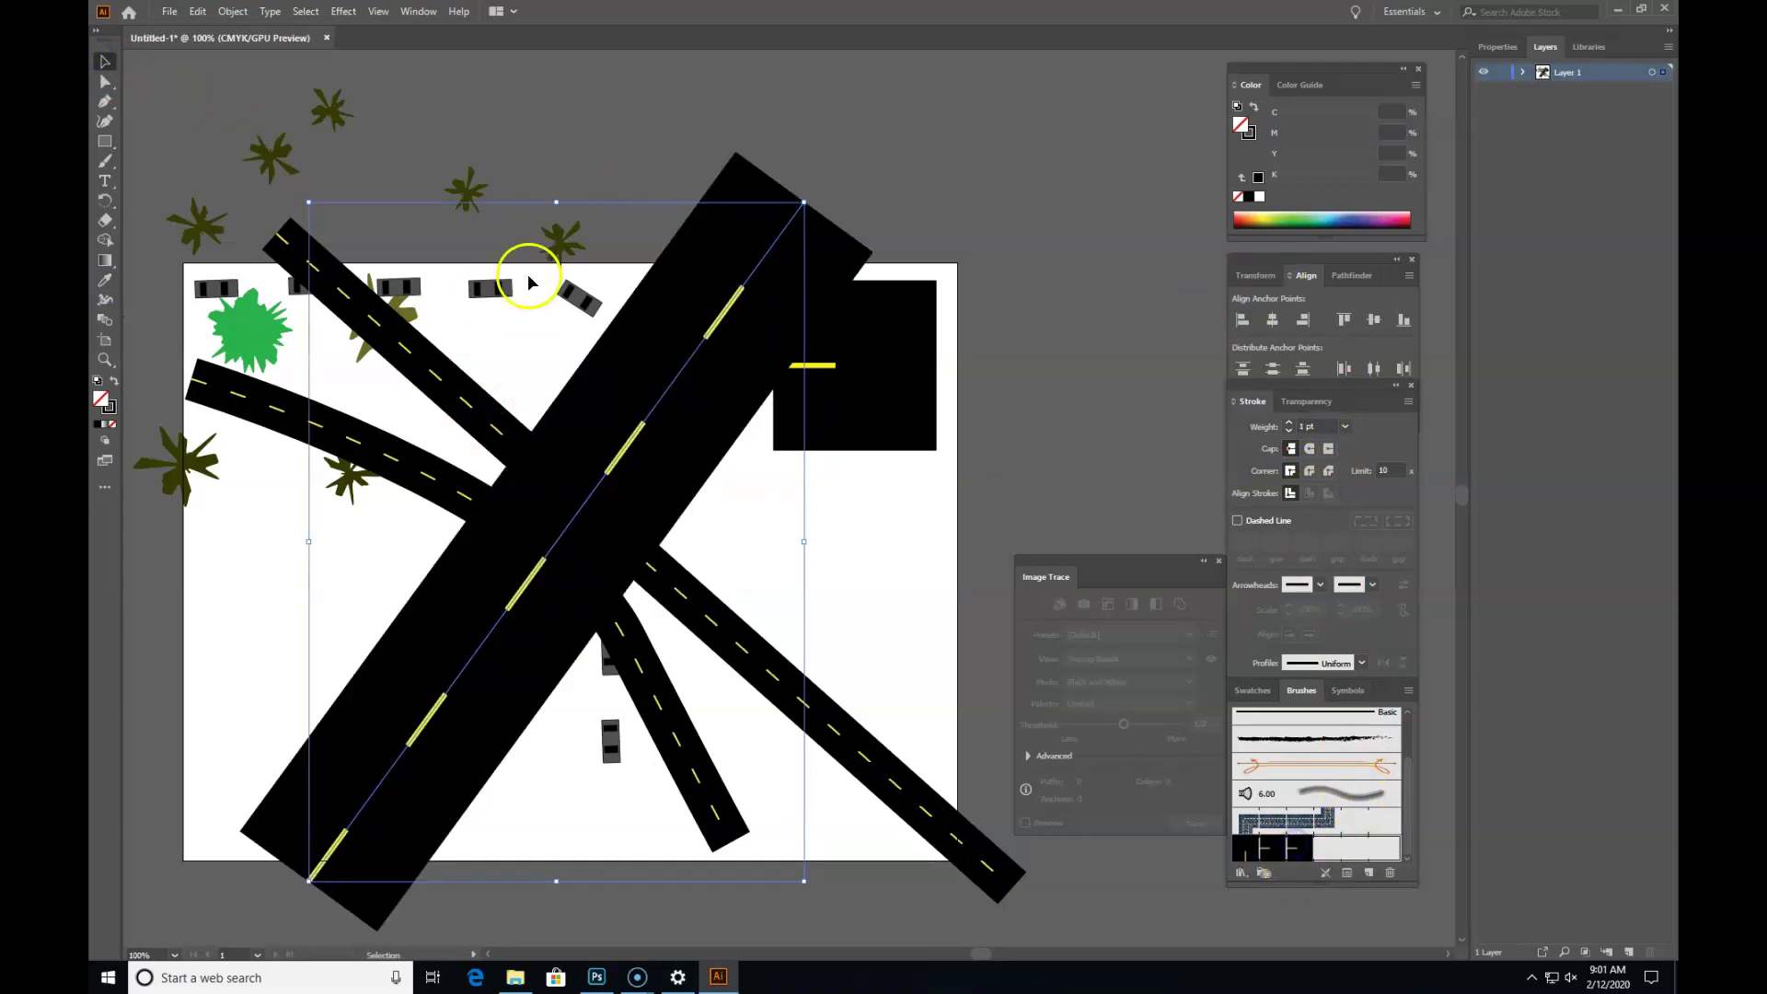
{"action": "left_click", "coordinate": [1345, 428]}
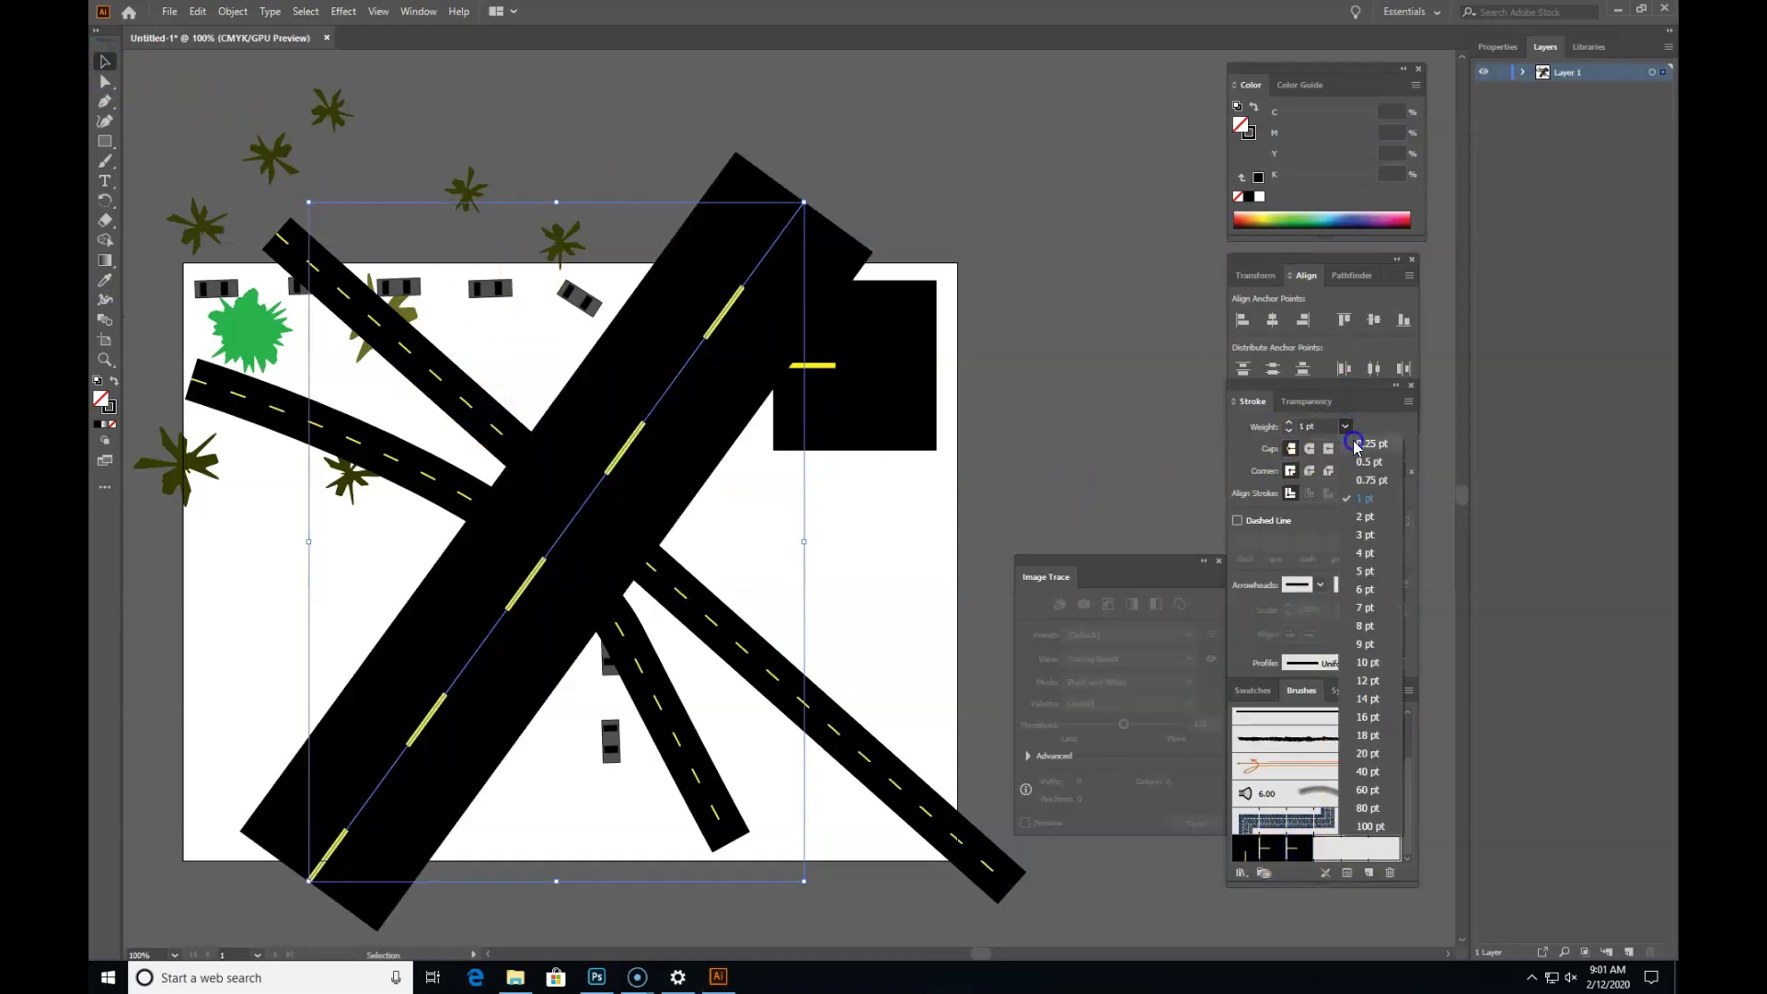
{"action": "left_click", "coordinate": [1369, 444]}
{"action": "left_click", "coordinate": [205, 75]}
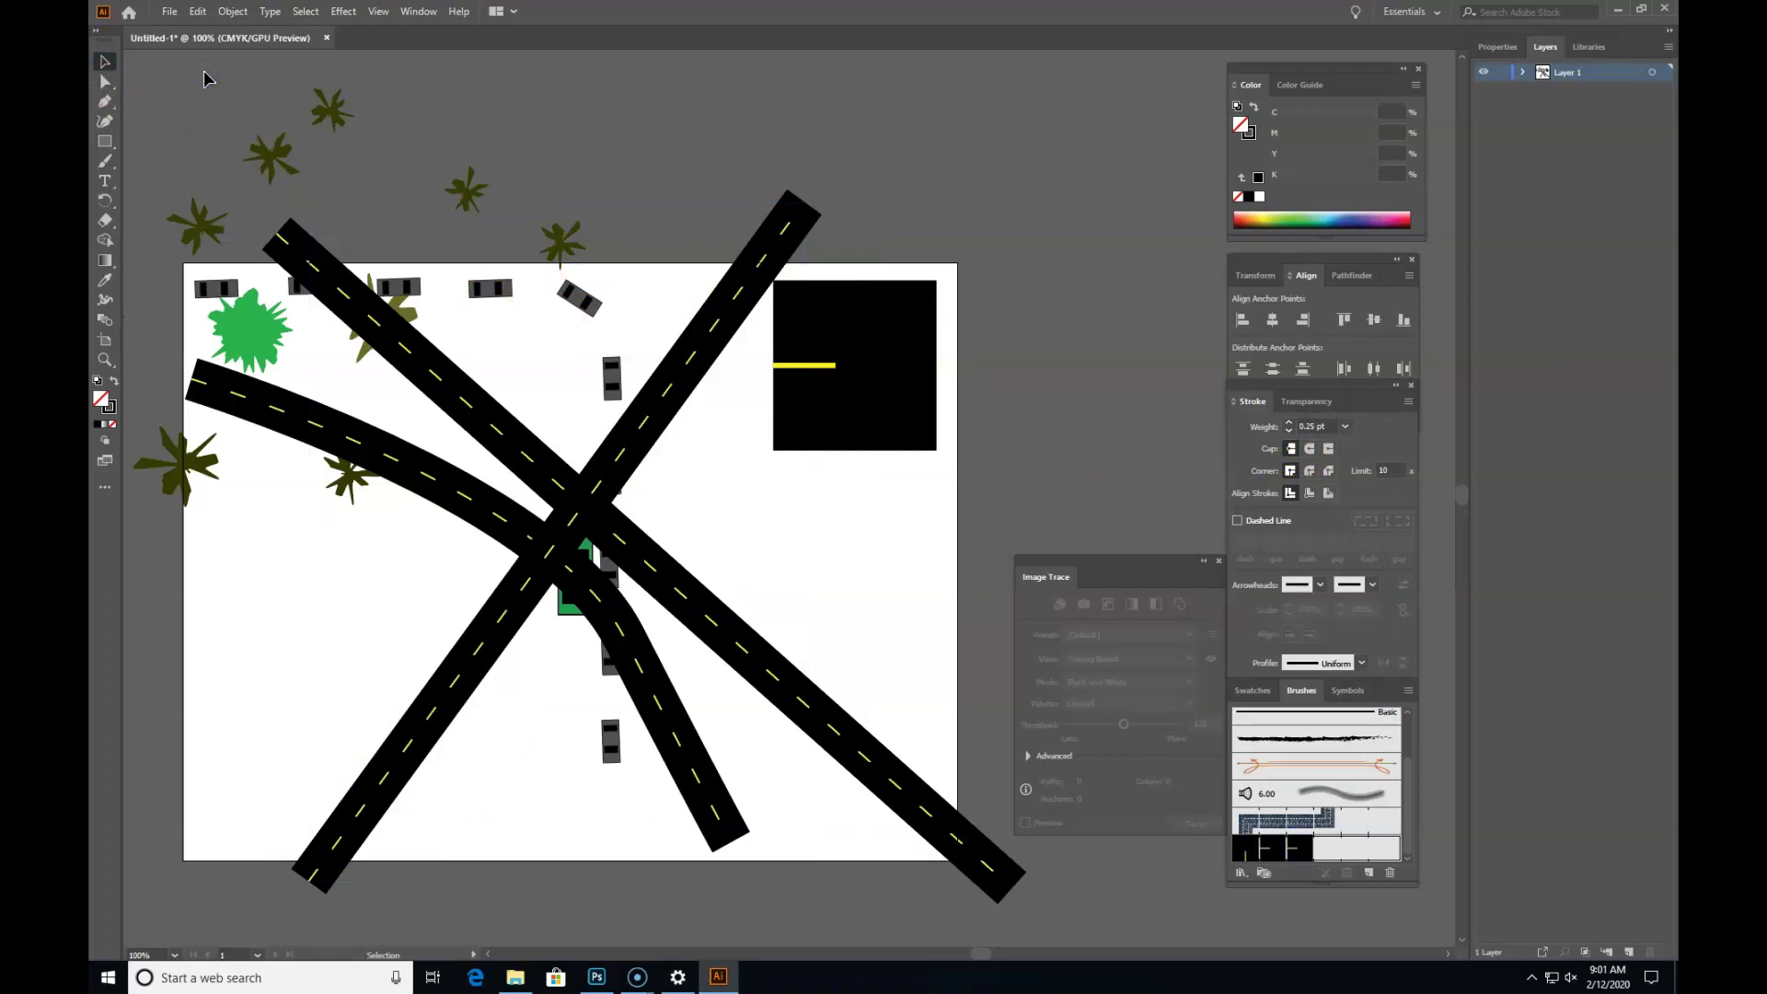
Step: Select the black square with its yellow stripe and move both down on the artboard
{"action": "left_click", "coordinate": [972, 488]}
{"action": "left_click_drag", "start_coordinate": [800, 352], "coordinate": [800, 353]}
{"action": "left_click_drag", "start_coordinate": [962, 265], "coordinate": [824, 485]}
{"action": "left_click_drag", "start_coordinate": [907, 395], "coordinate": [908, 492]}
{"action": "left_click", "coordinate": [946, 179]}
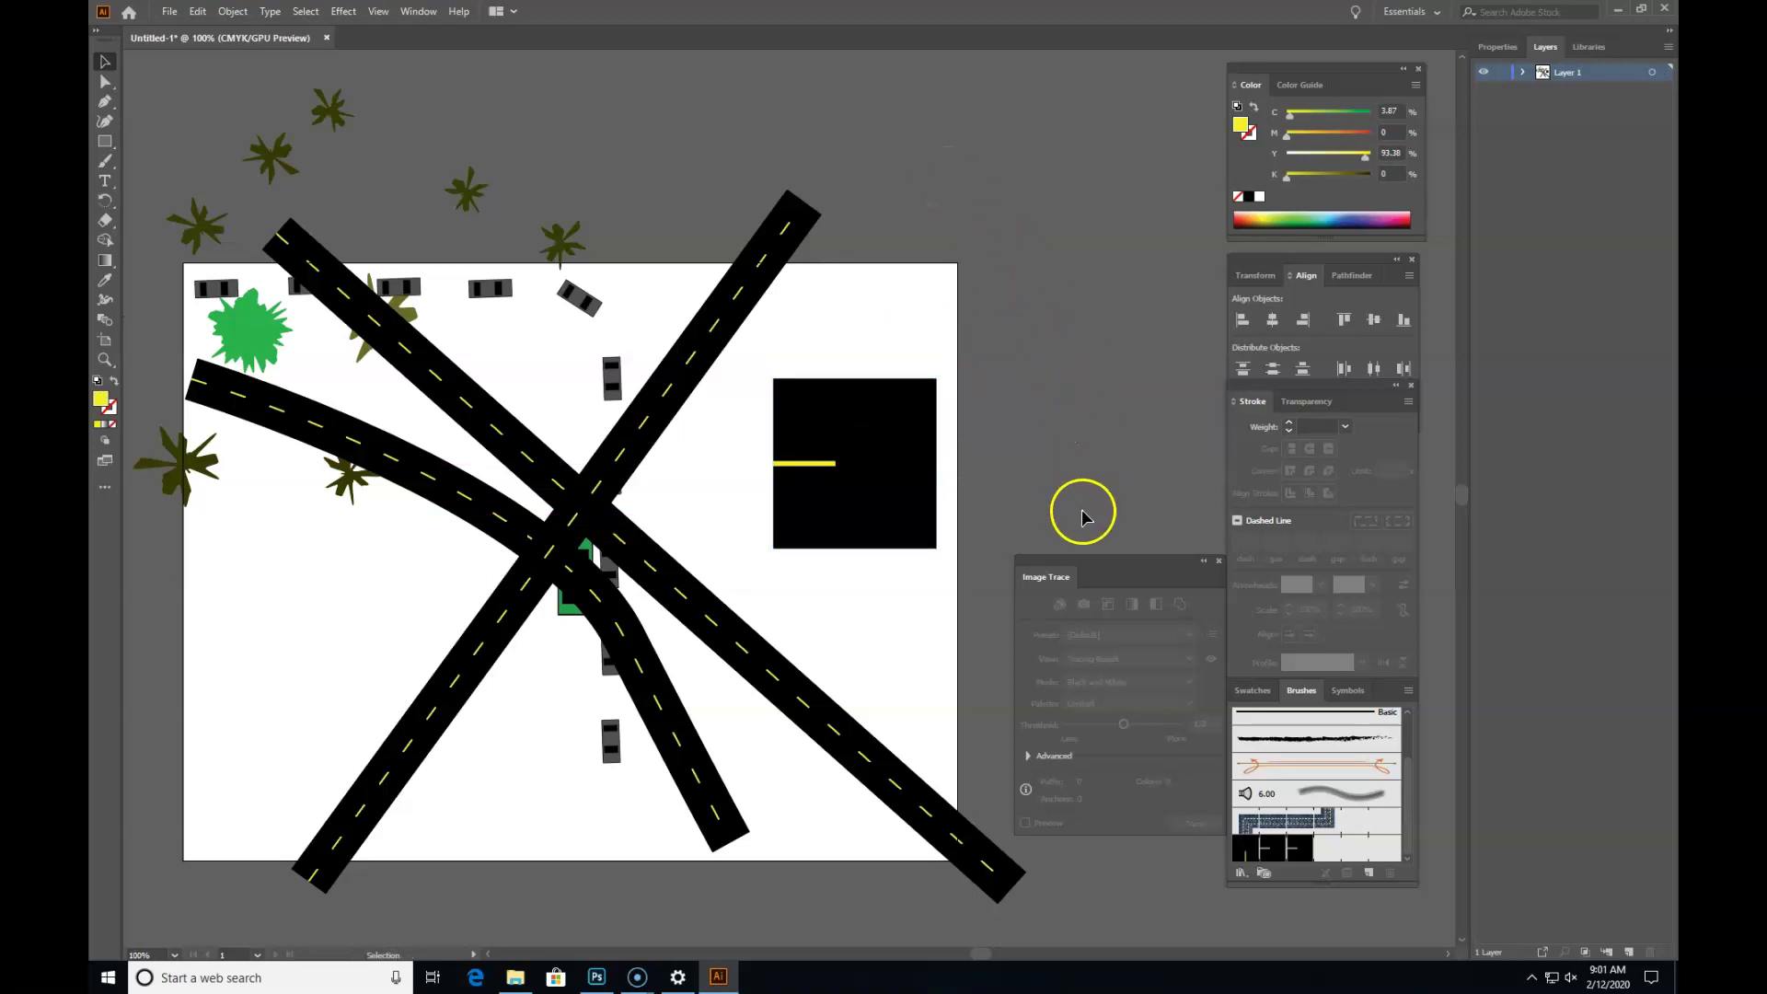
Step: Move the yellow stripe slightly up in the black square and place a copy just below it
{"action": "left_click", "coordinate": [816, 468]}
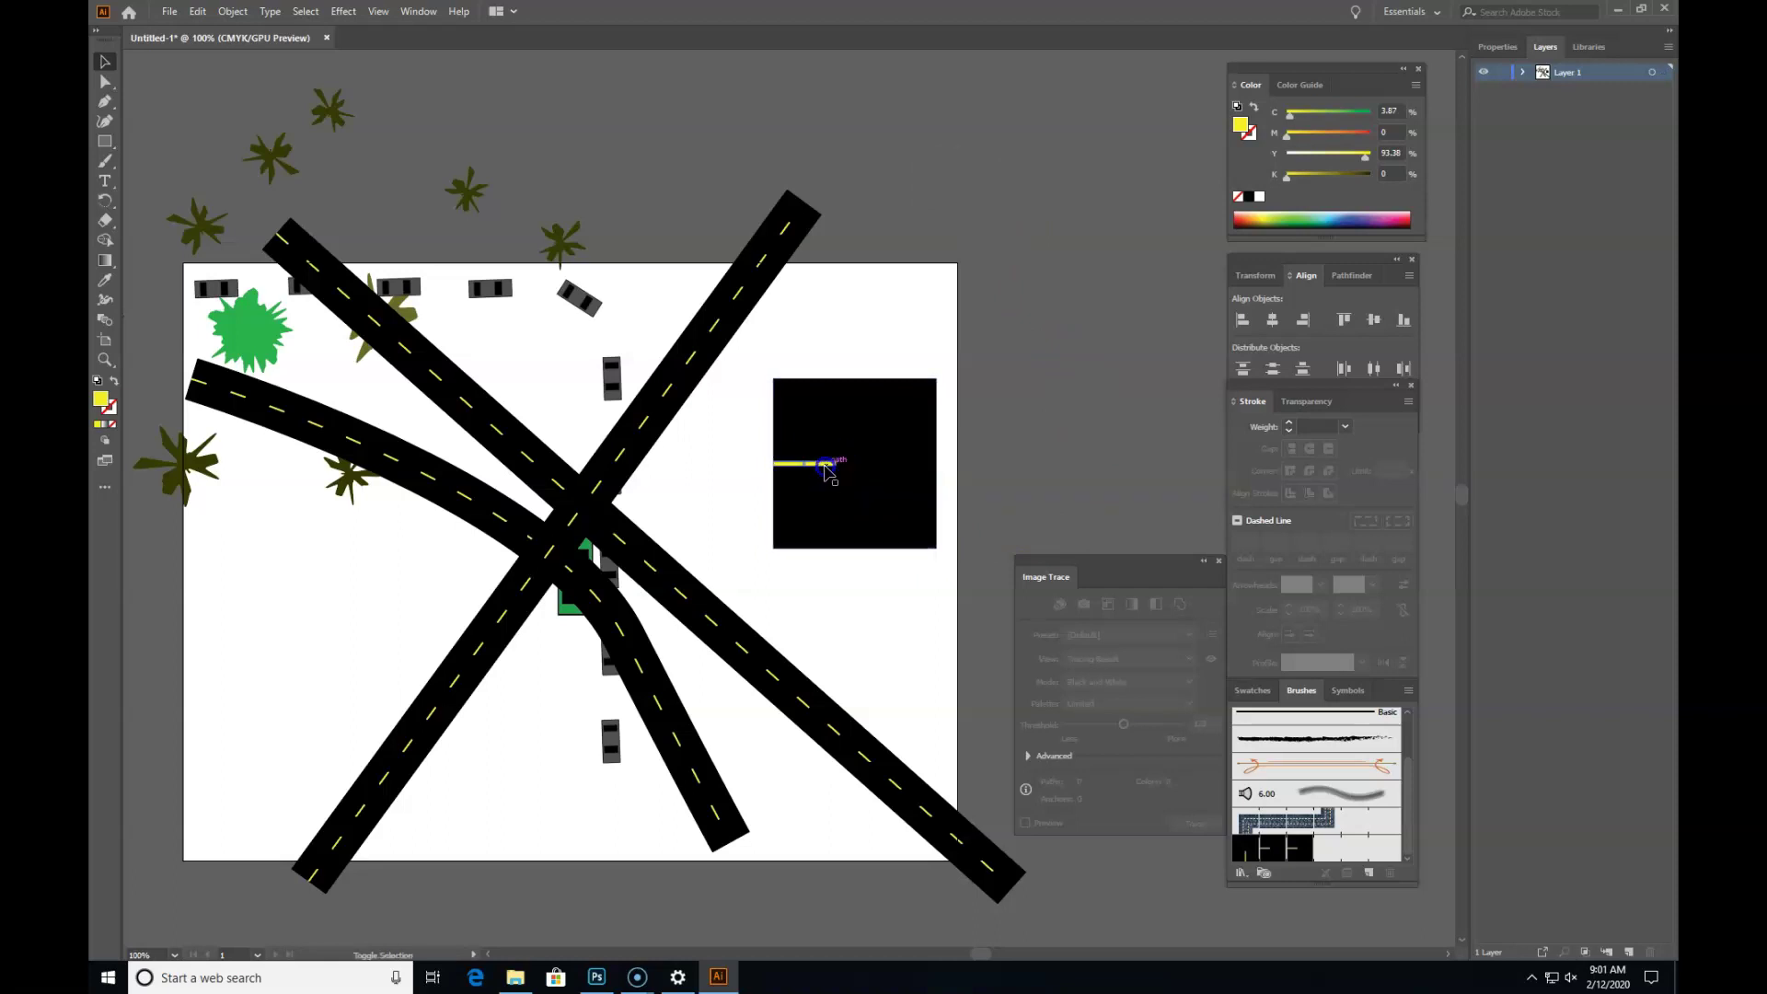
{"action": "left_click", "coordinate": [828, 463]}
{"action": "left_click_drag", "start_coordinate": [826, 453], "coordinate": [836, 467]}
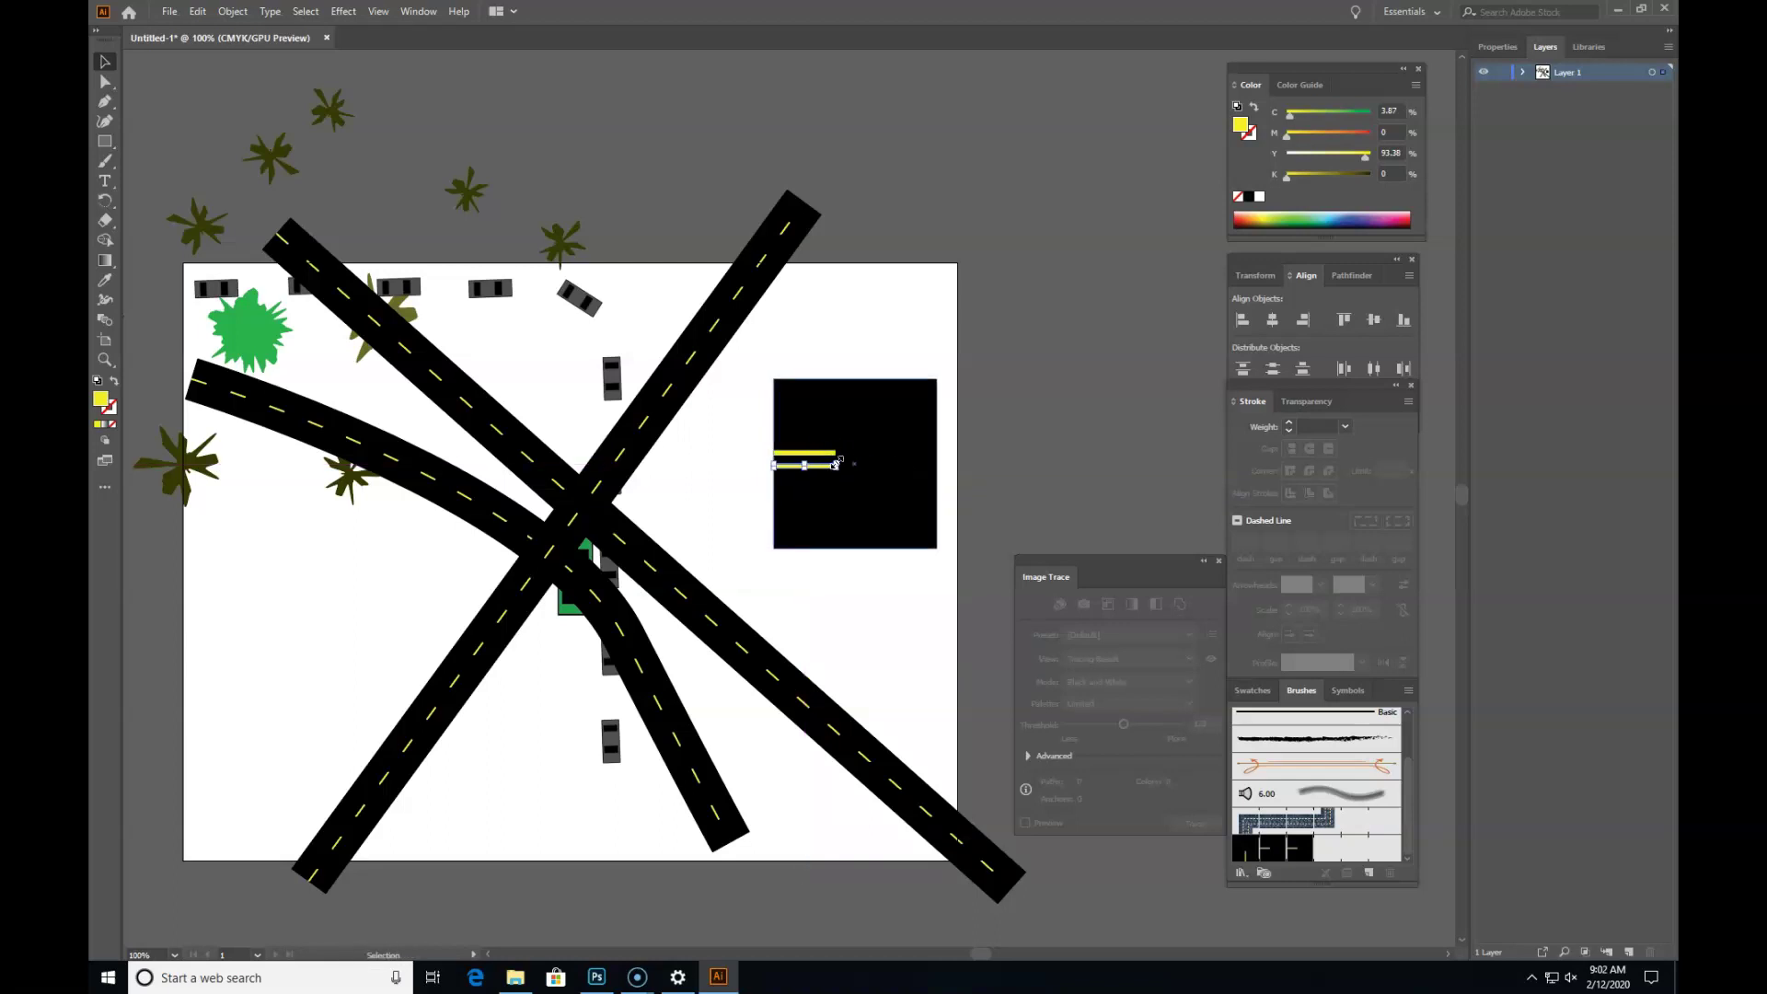
Step: Stretch the lower yellow stripe across the full width of the black square and deselect it
{"action": "key", "text": "z"}
{"action": "left_click", "coordinate": [837, 469]}
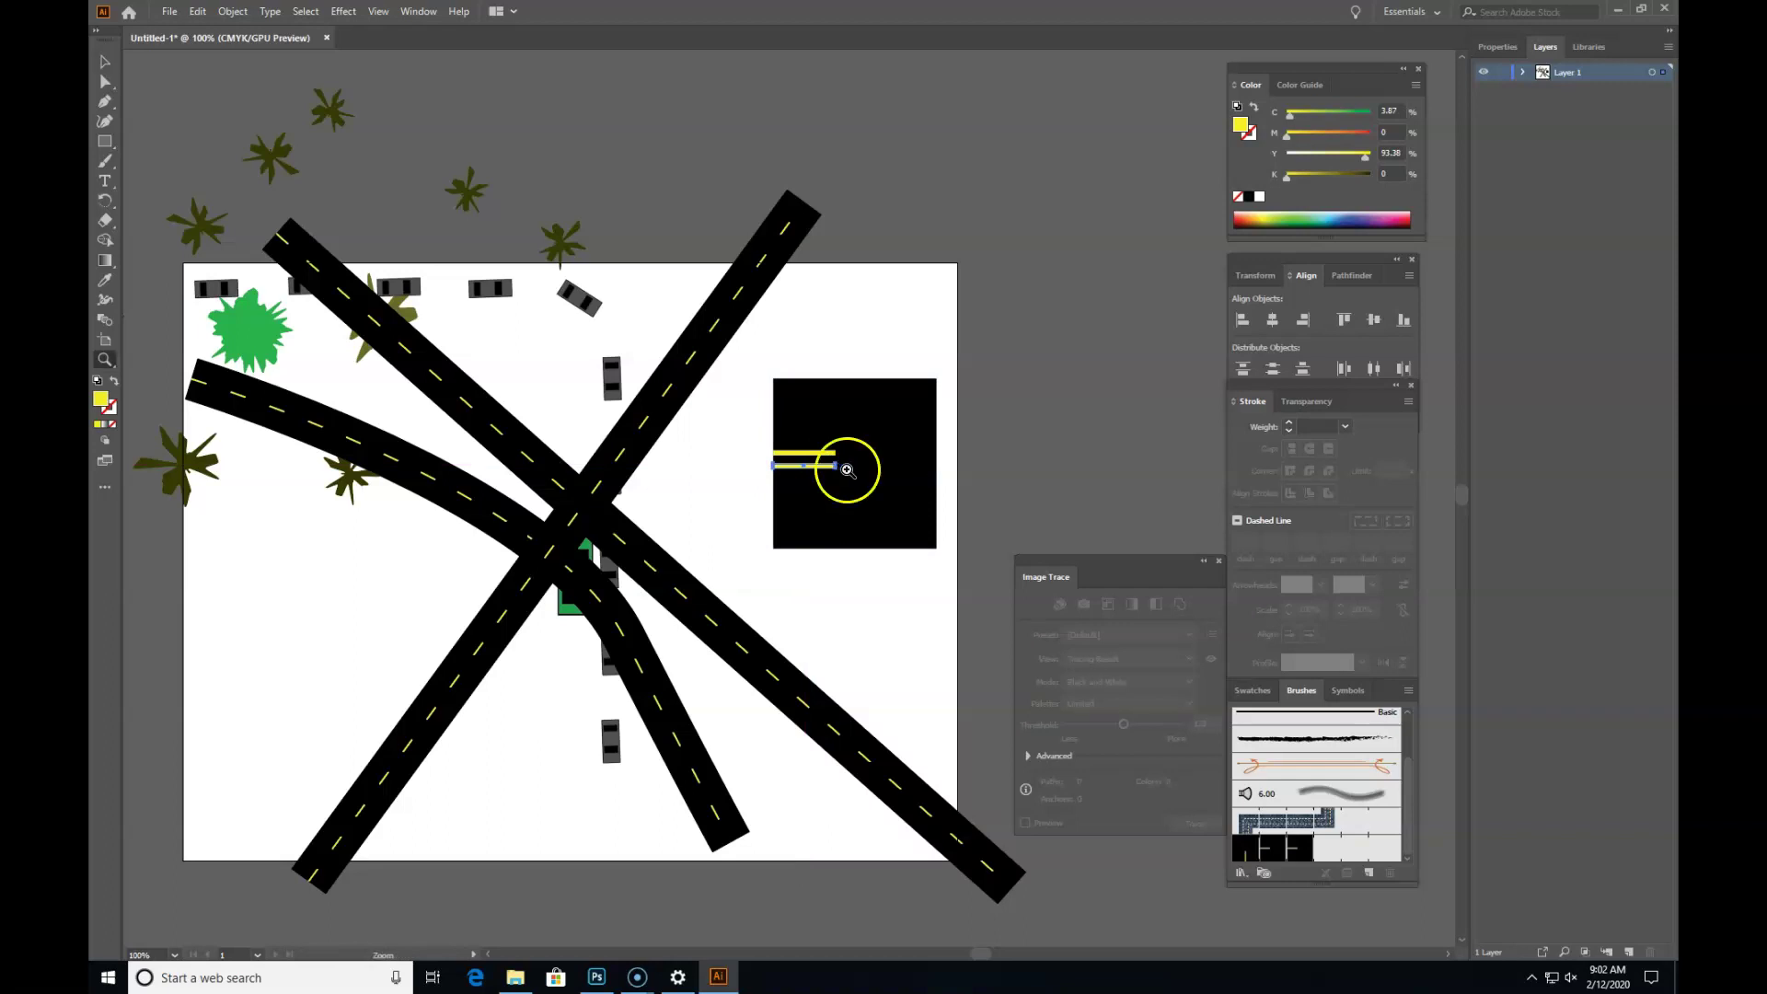
{"action": "left_click", "coordinate": [837, 480]}
{"action": "left_click", "coordinate": [106, 62]}
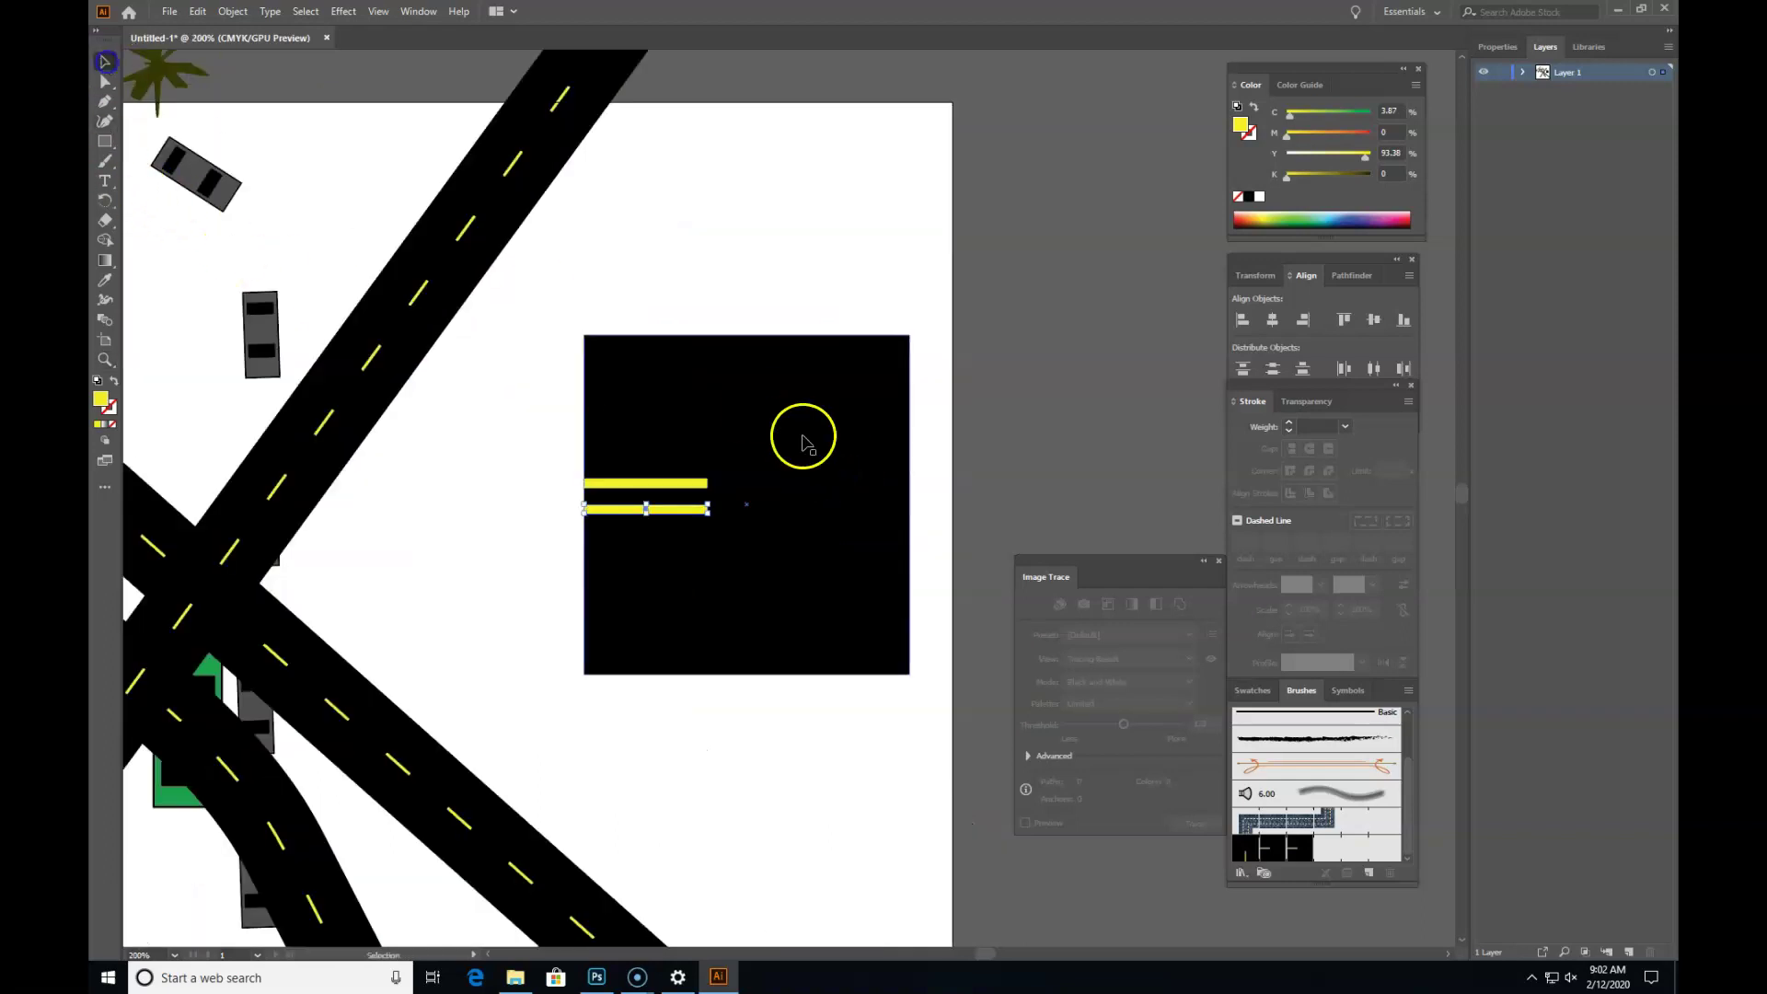
{"action": "left_click_drag", "start_coordinate": [707, 511], "coordinate": [909, 509]}
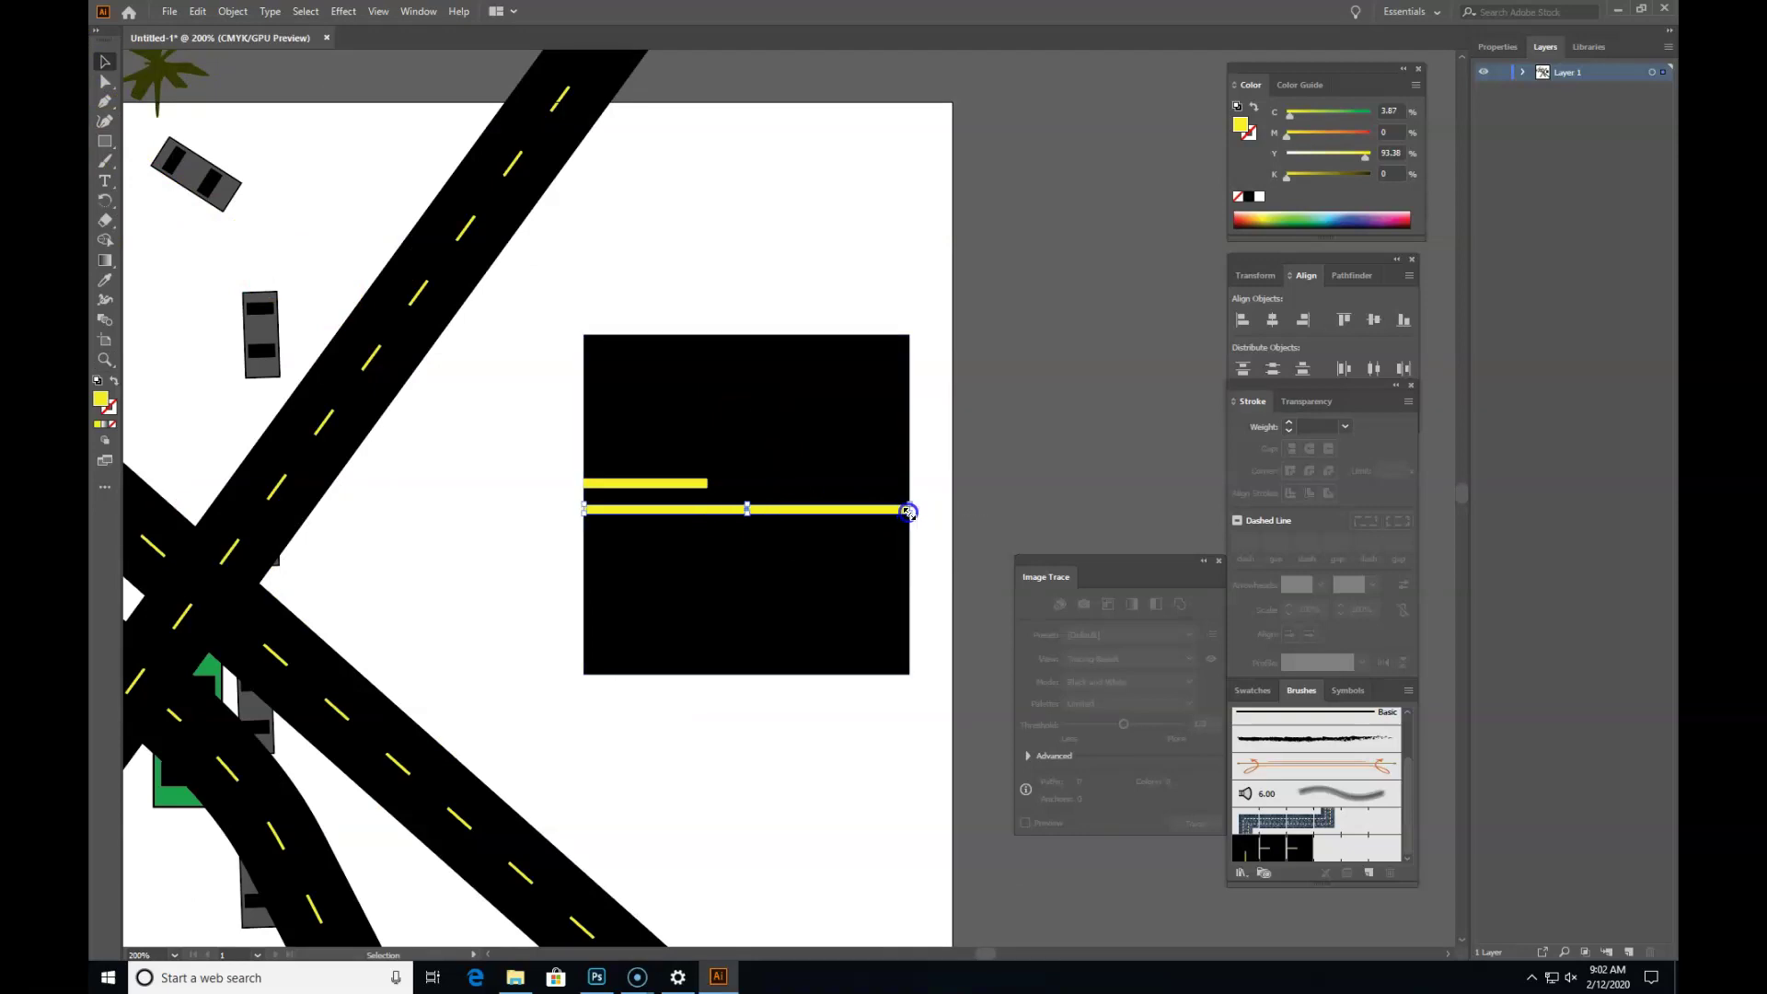
{"action": "left_click", "coordinate": [694, 244]}
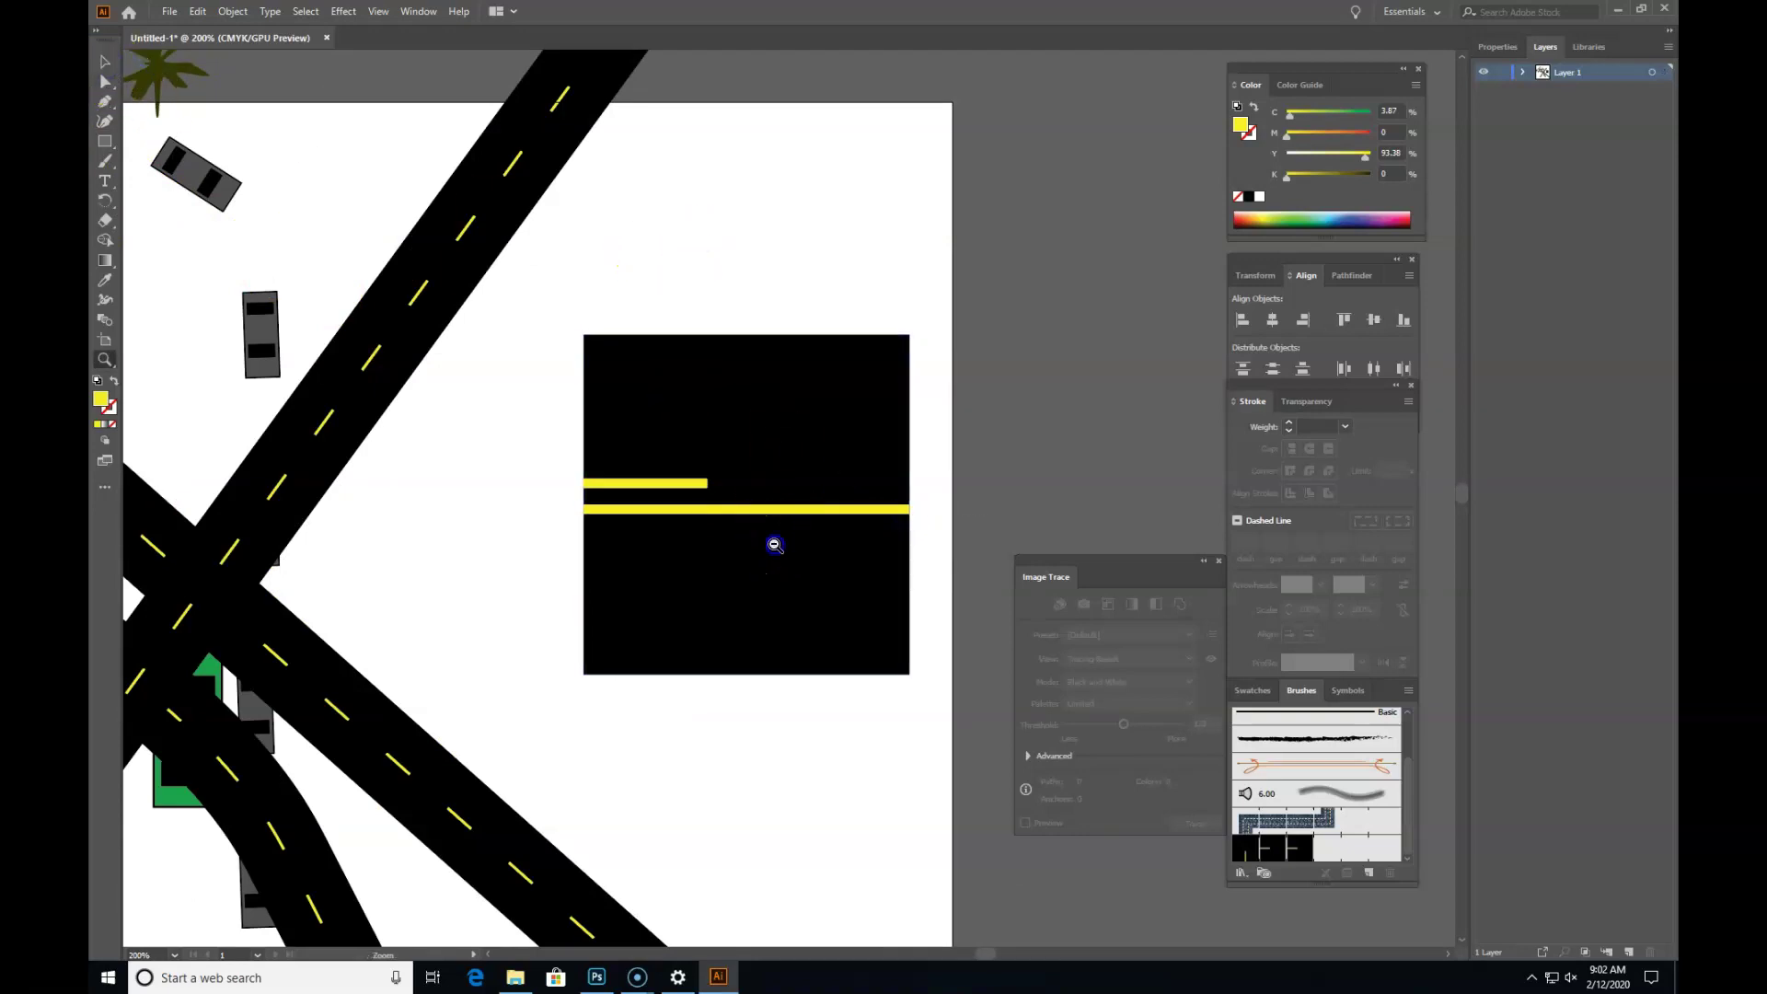
Step: Create a new Pattern Brush from the black square with its short and full-width yellow stripes, keeping the default options
{"action": "key", "text": "z"}
{"action": "left_click", "coordinate": [770, 485], "text": "alt"}
{"action": "left_click", "coordinate": [114, 68]}
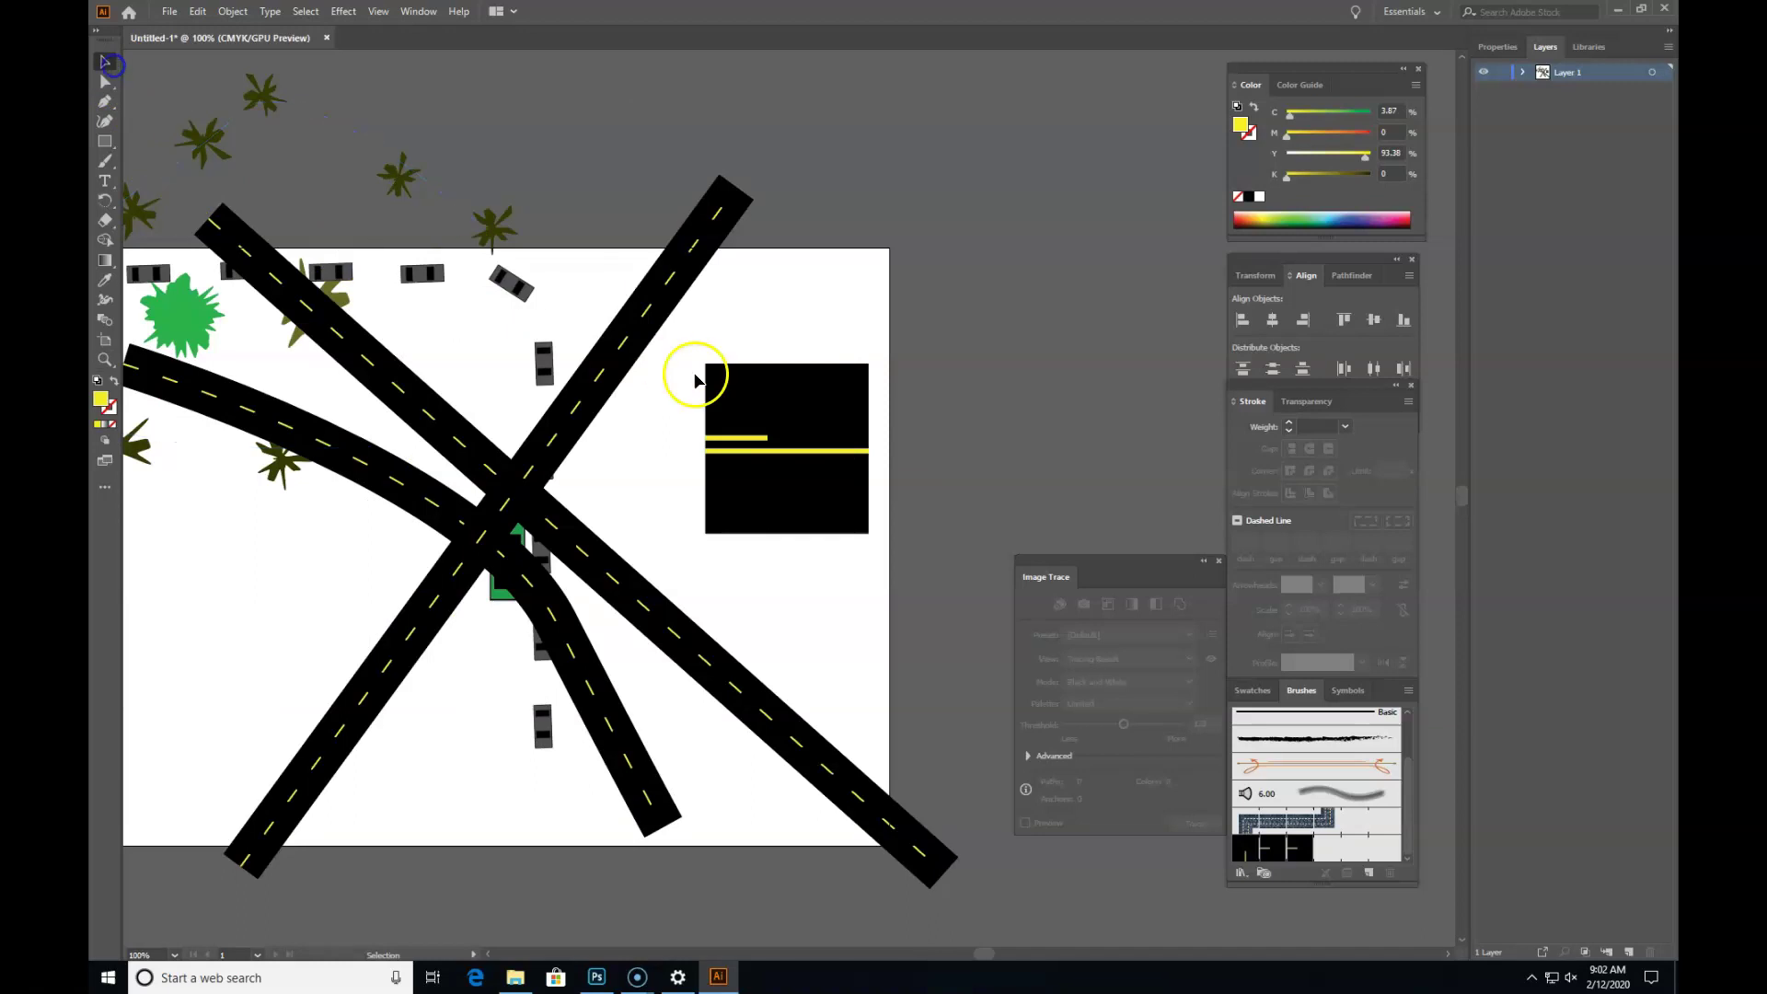
{"action": "mouse_move", "coordinate": [922, 567]}
{"action": "left_mouse_down"}
{"action": "mouse_move", "coordinate": [811, 508]}
{"action": "mouse_move", "coordinate": [1335, 792]}
{"action": "left_mouse_up"}
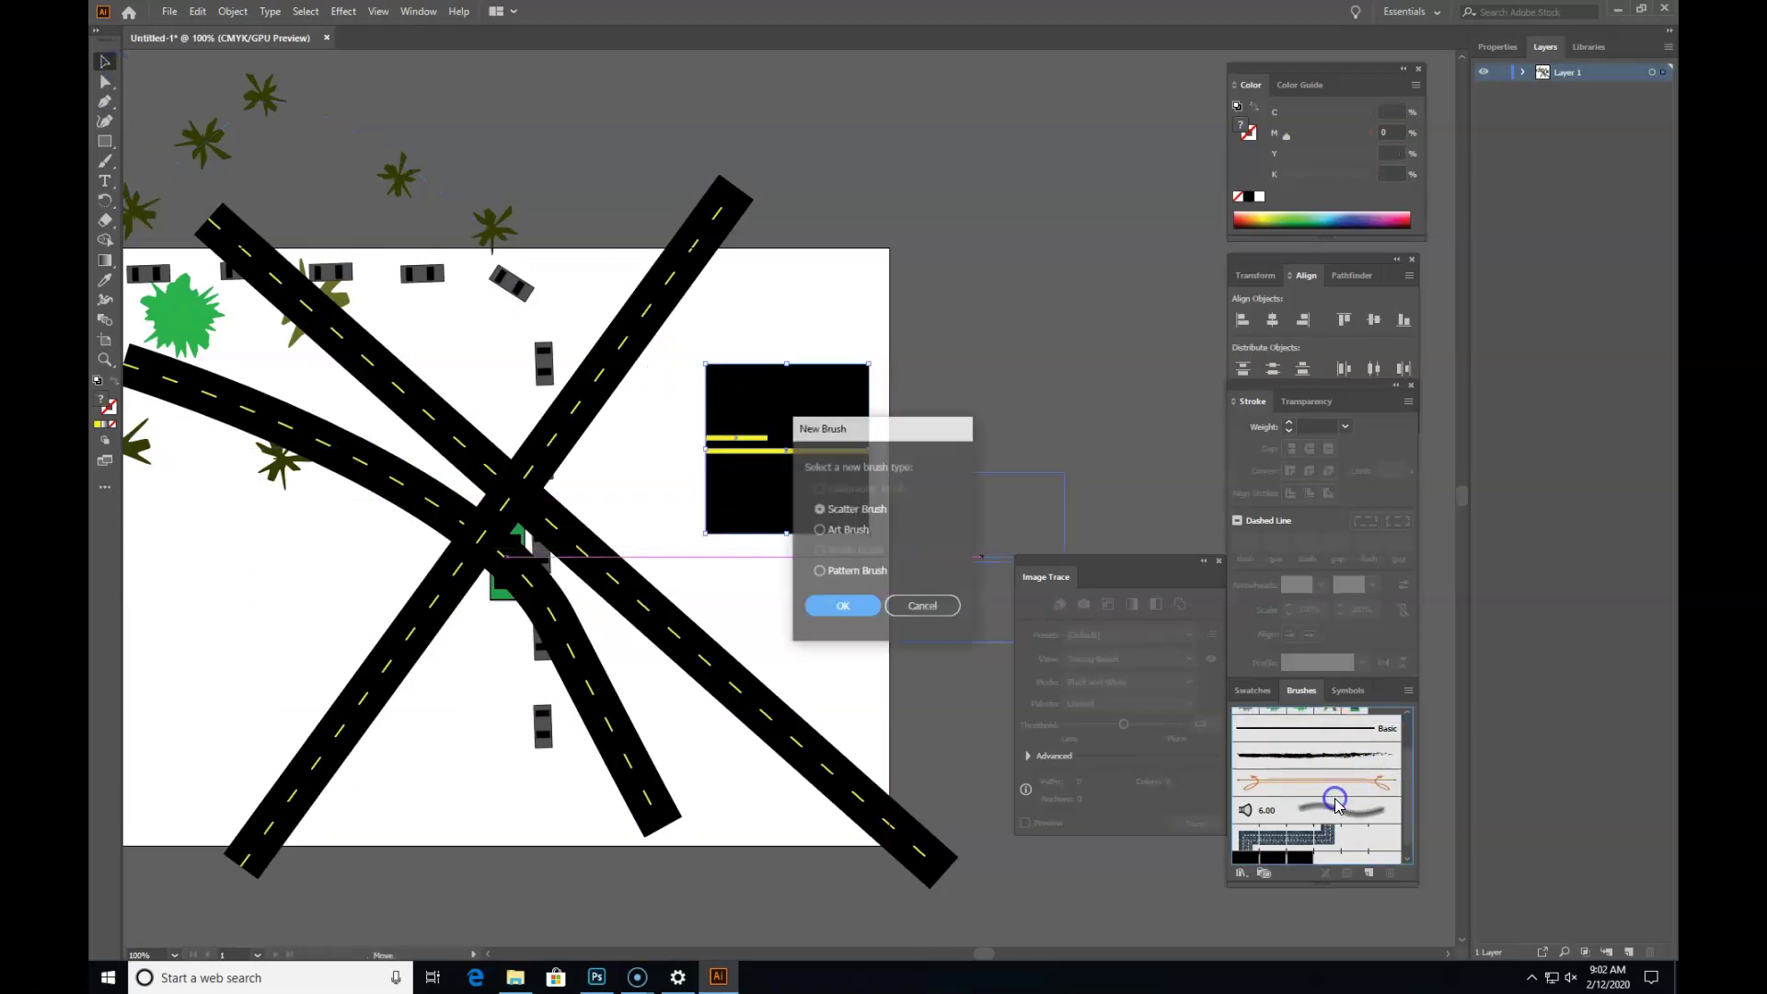
{"action": "left_click", "coordinate": [854, 536]}
{"action": "left_click", "coordinate": [856, 571]}
{"action": "left_click", "coordinate": [842, 607]}
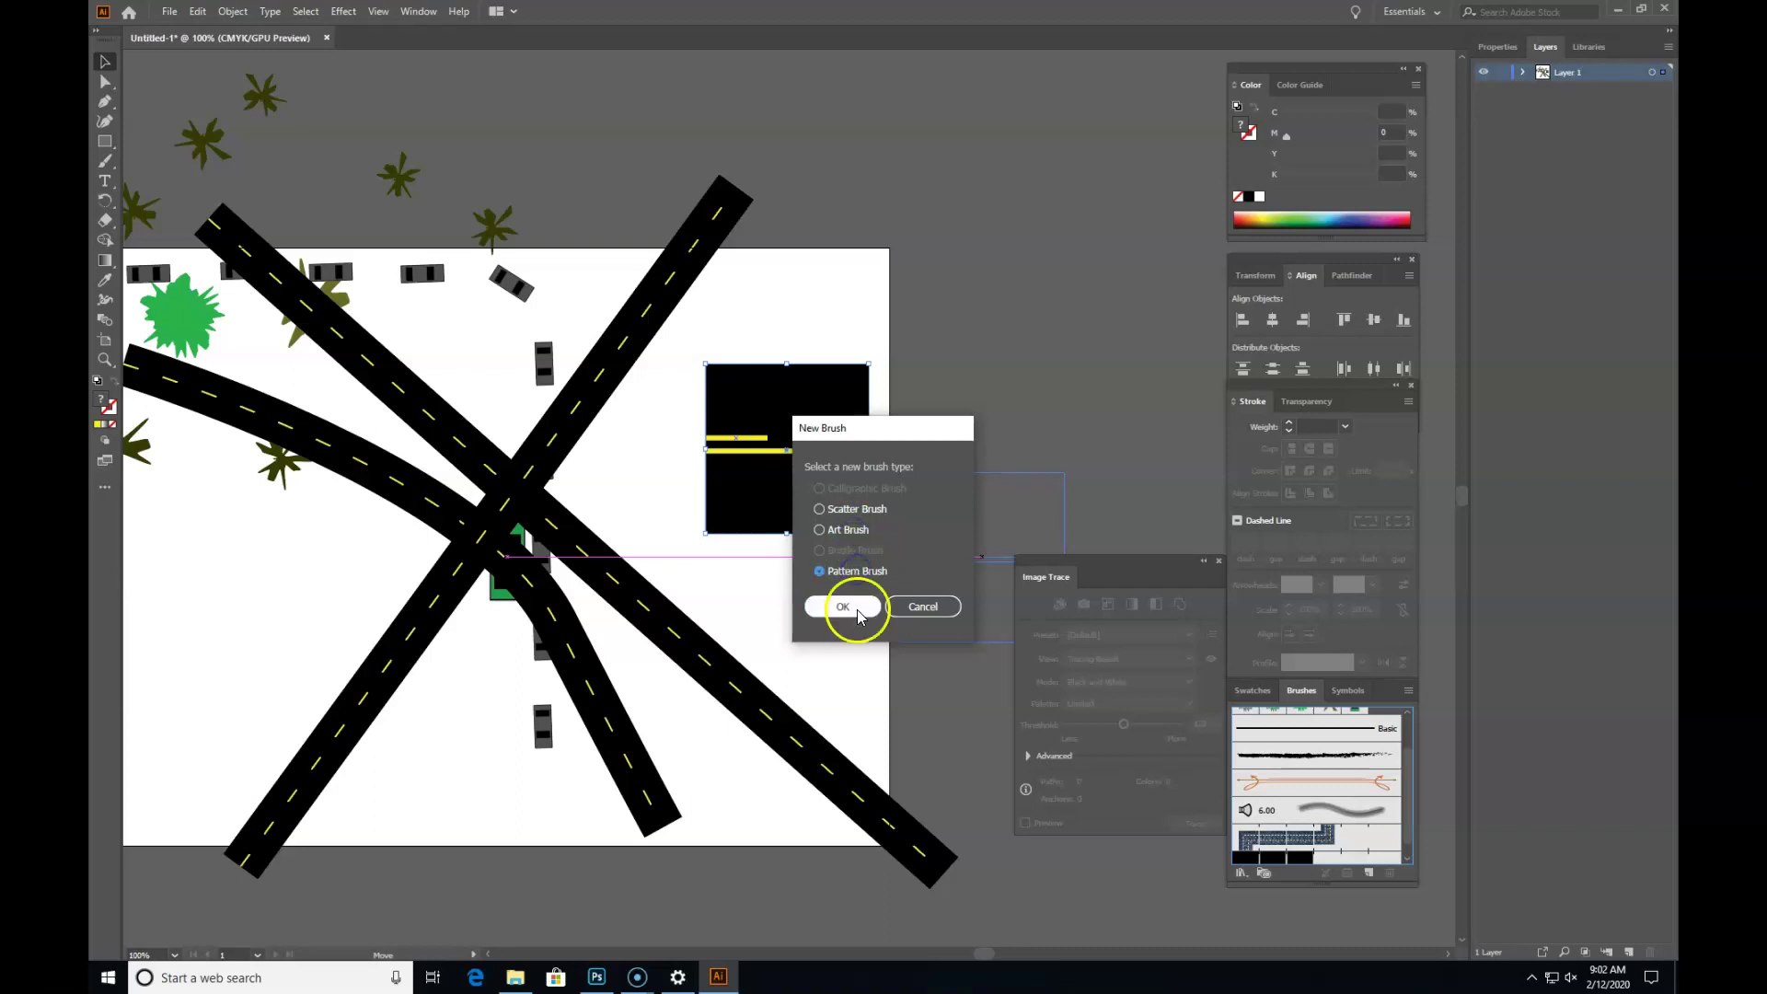
{"action": "left_click", "coordinate": [1015, 710]}
Step: Draw a steep straight path with the Pen tool from above the artboard to below it, between the cars and the black square
{"action": "left_click", "coordinate": [105, 101]}
{"action": "left_click", "coordinate": [553, 171]}
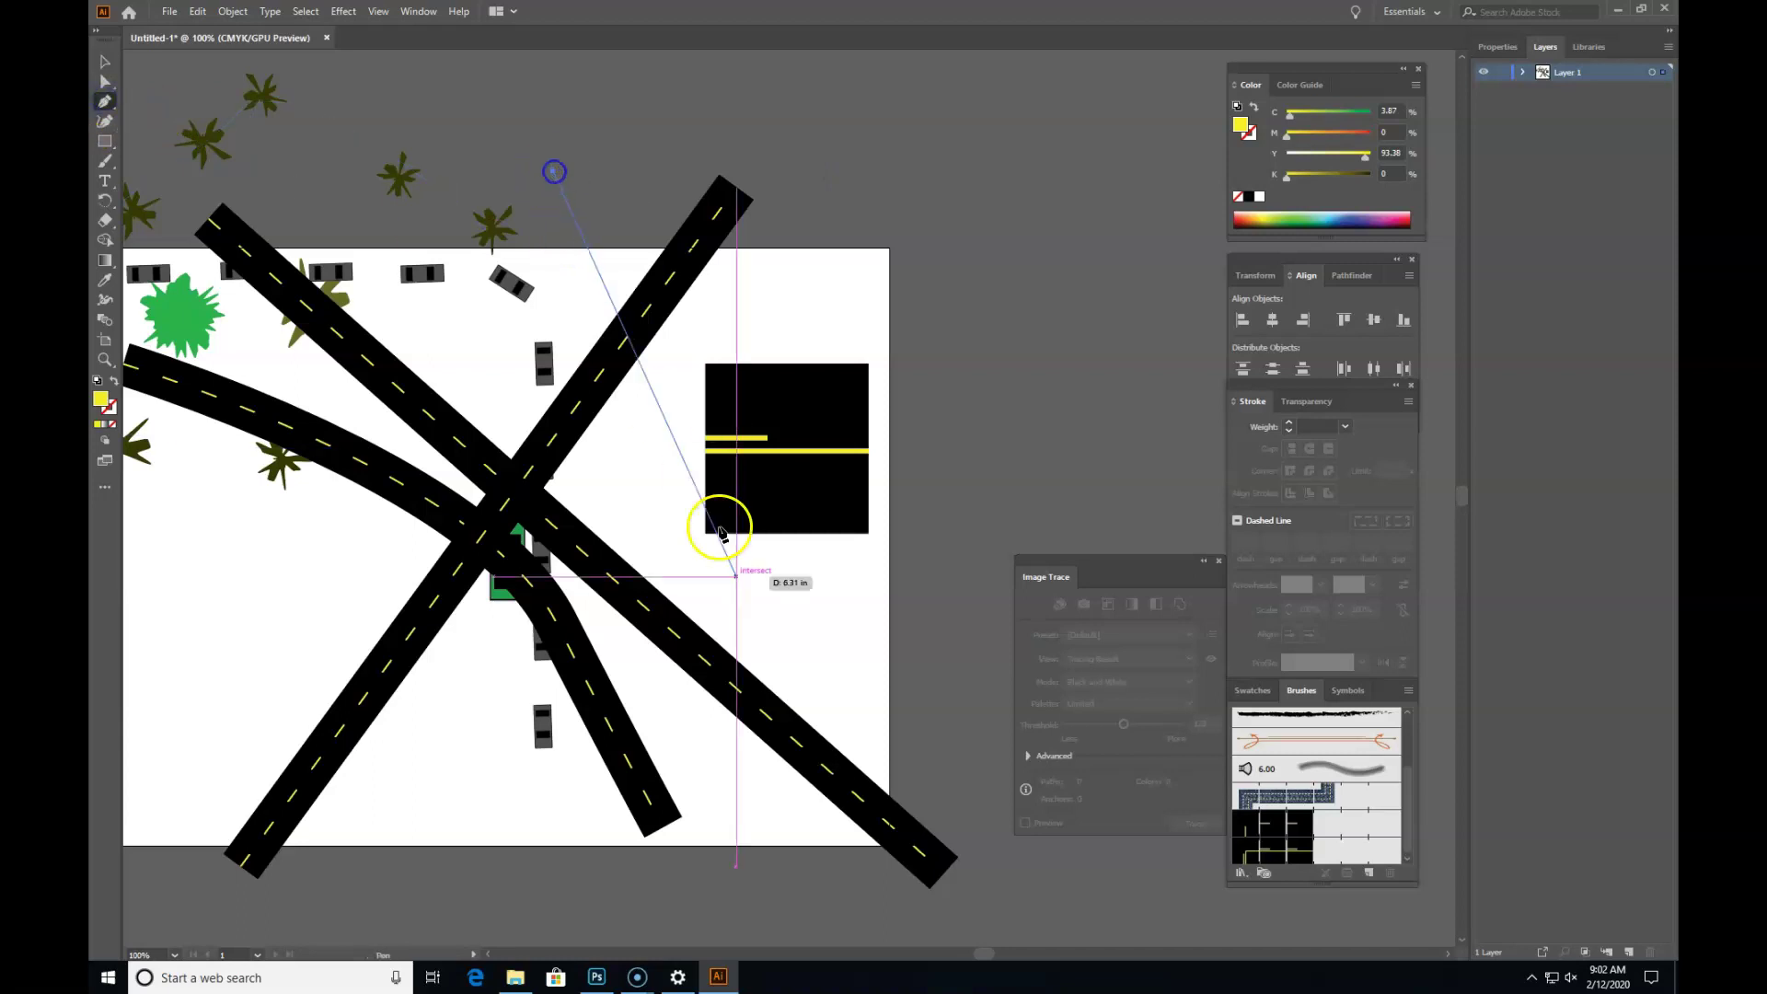
{"action": "left_click", "coordinate": [783, 888]}
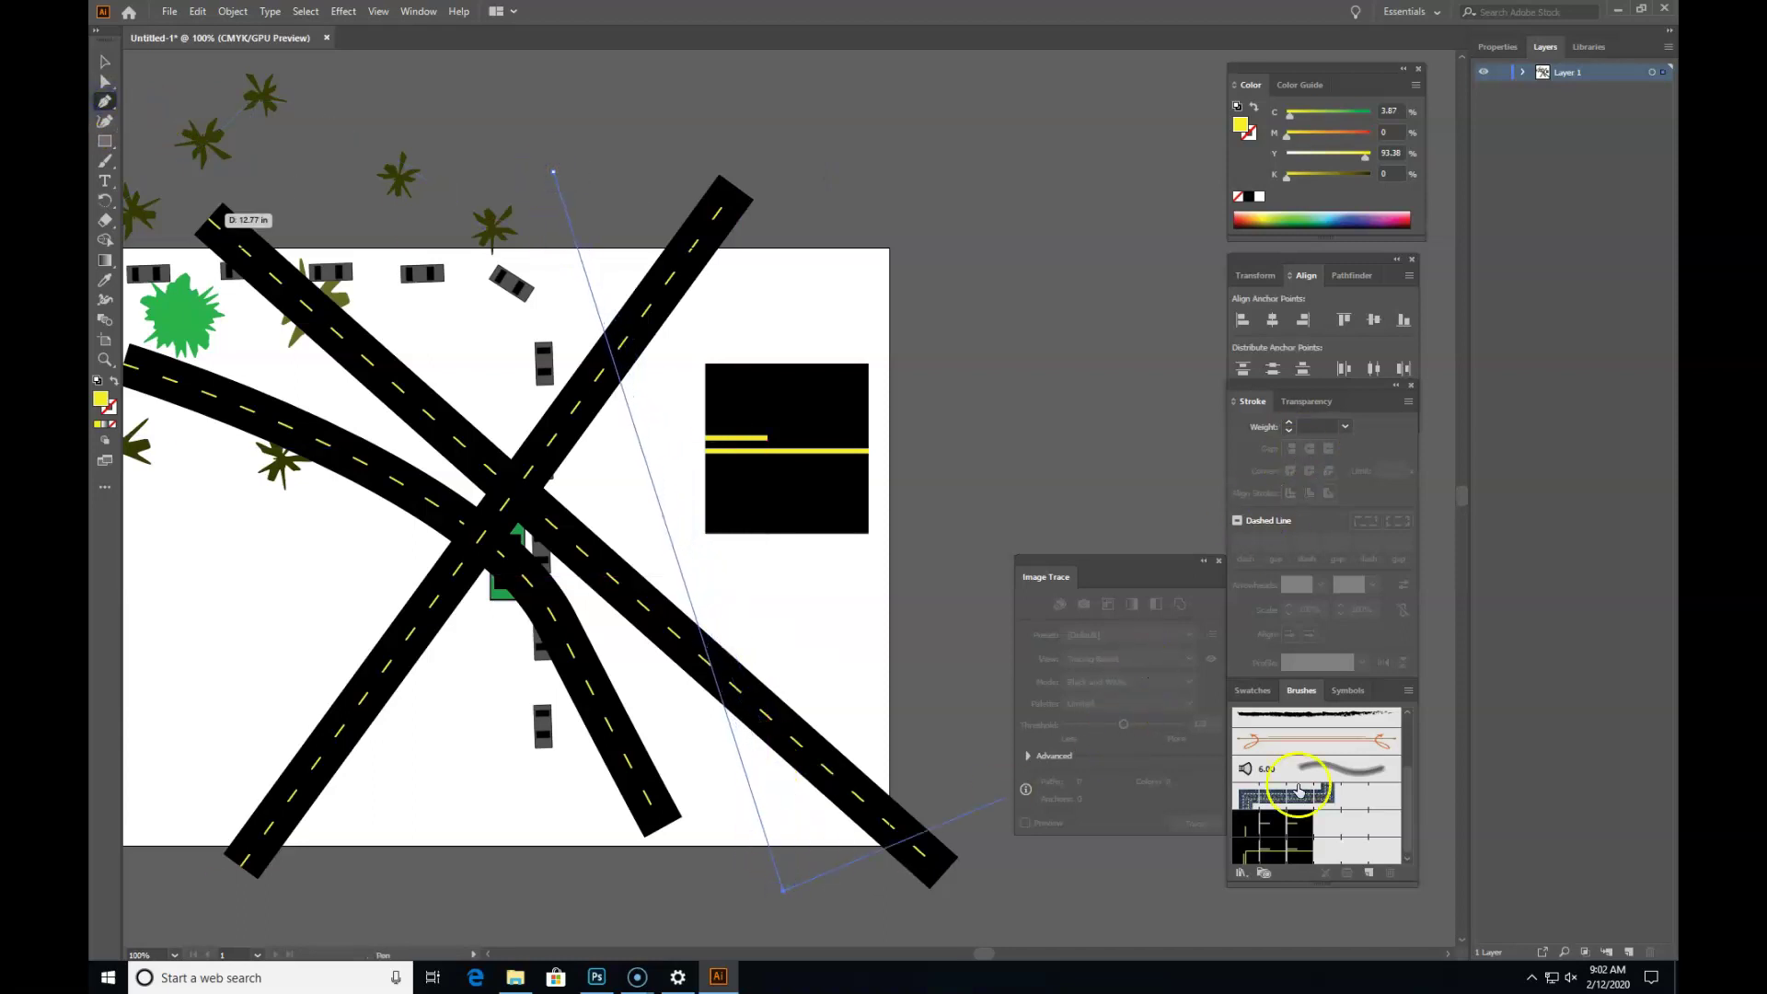
Step: Apply the new two-stripe pattern brush to the steep path, set its stroke weight to 0.25 pt, and deselect it
{"action": "left_click", "coordinate": [1302, 840]}
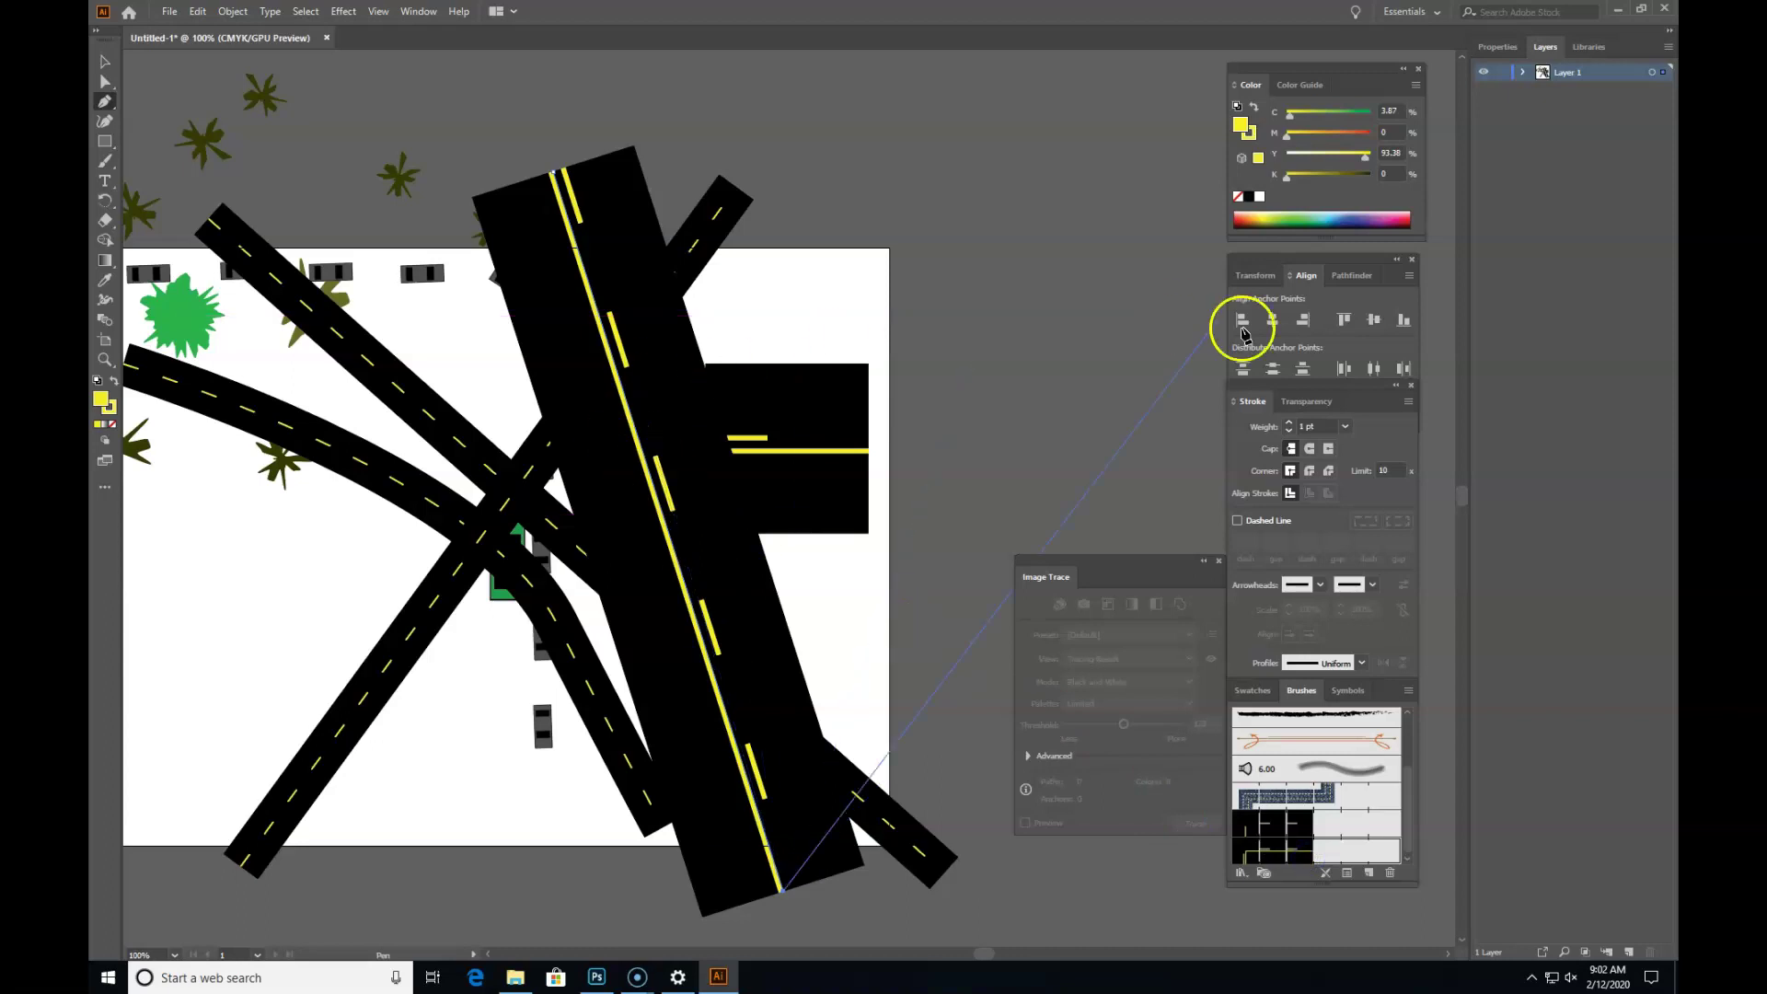
{"action": "left_click", "coordinate": [1346, 427]}
{"action": "left_click", "coordinate": [1351, 444]}
{"action": "left_click", "coordinate": [105, 61]}
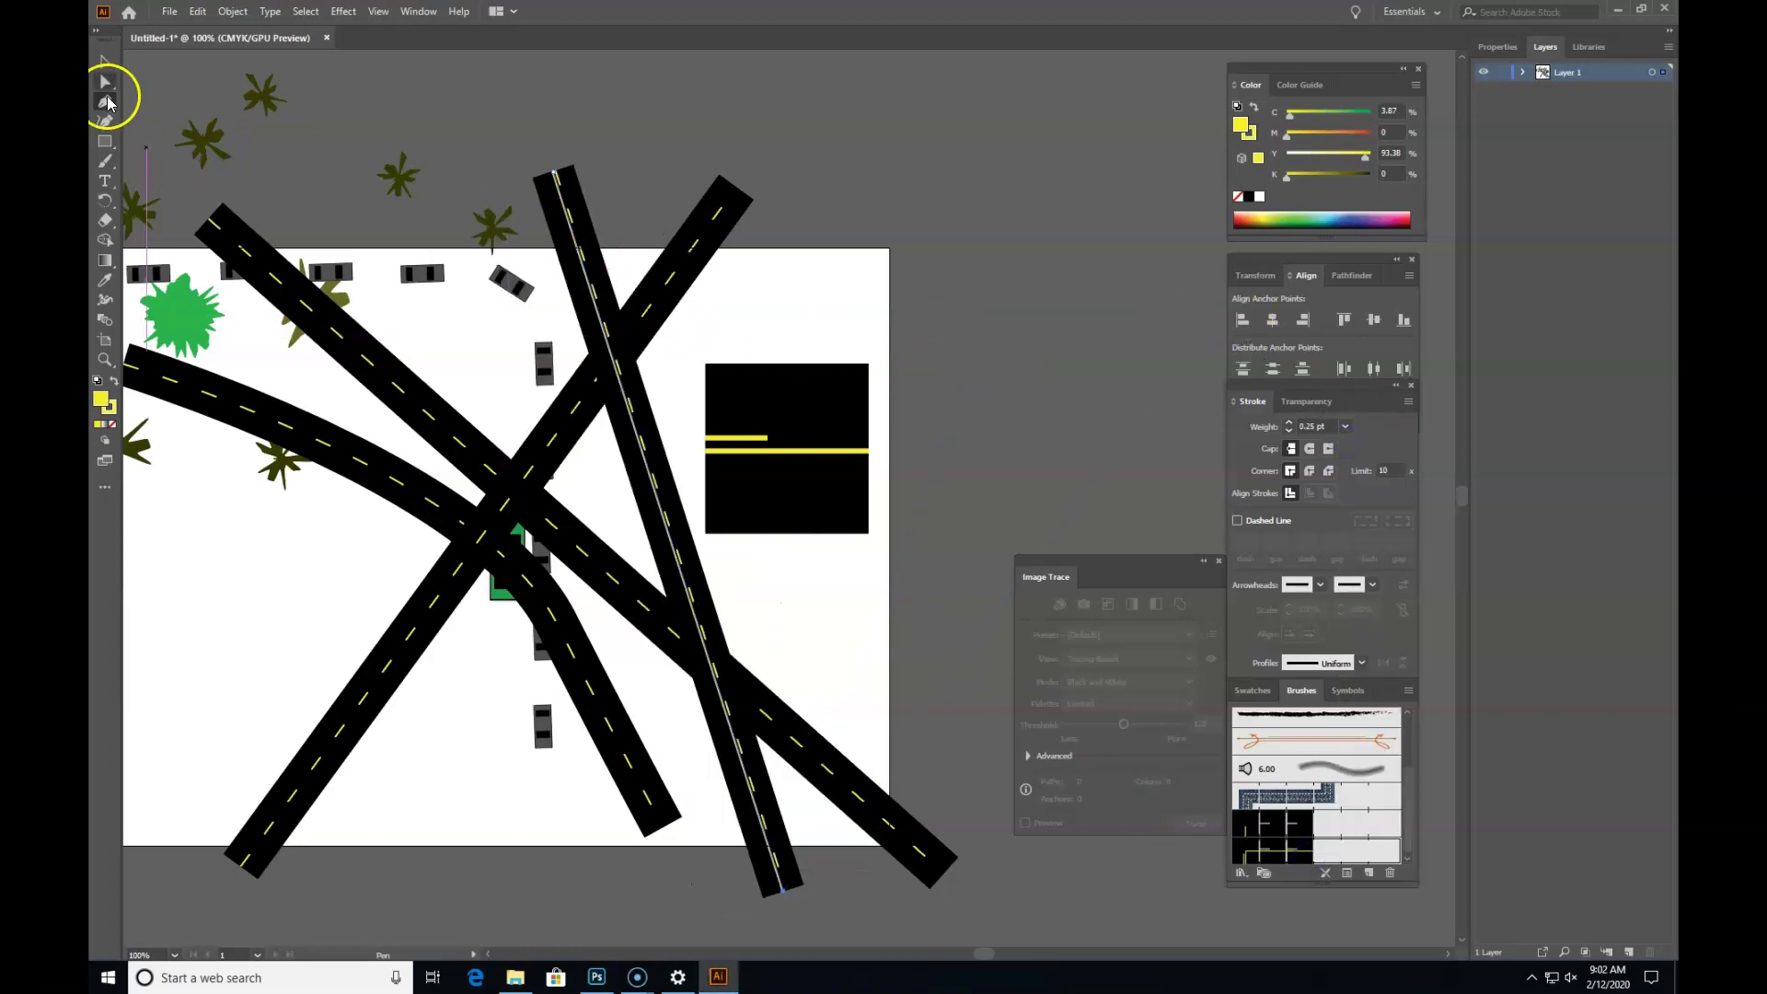
{"action": "left_click", "coordinate": [483, 92]}
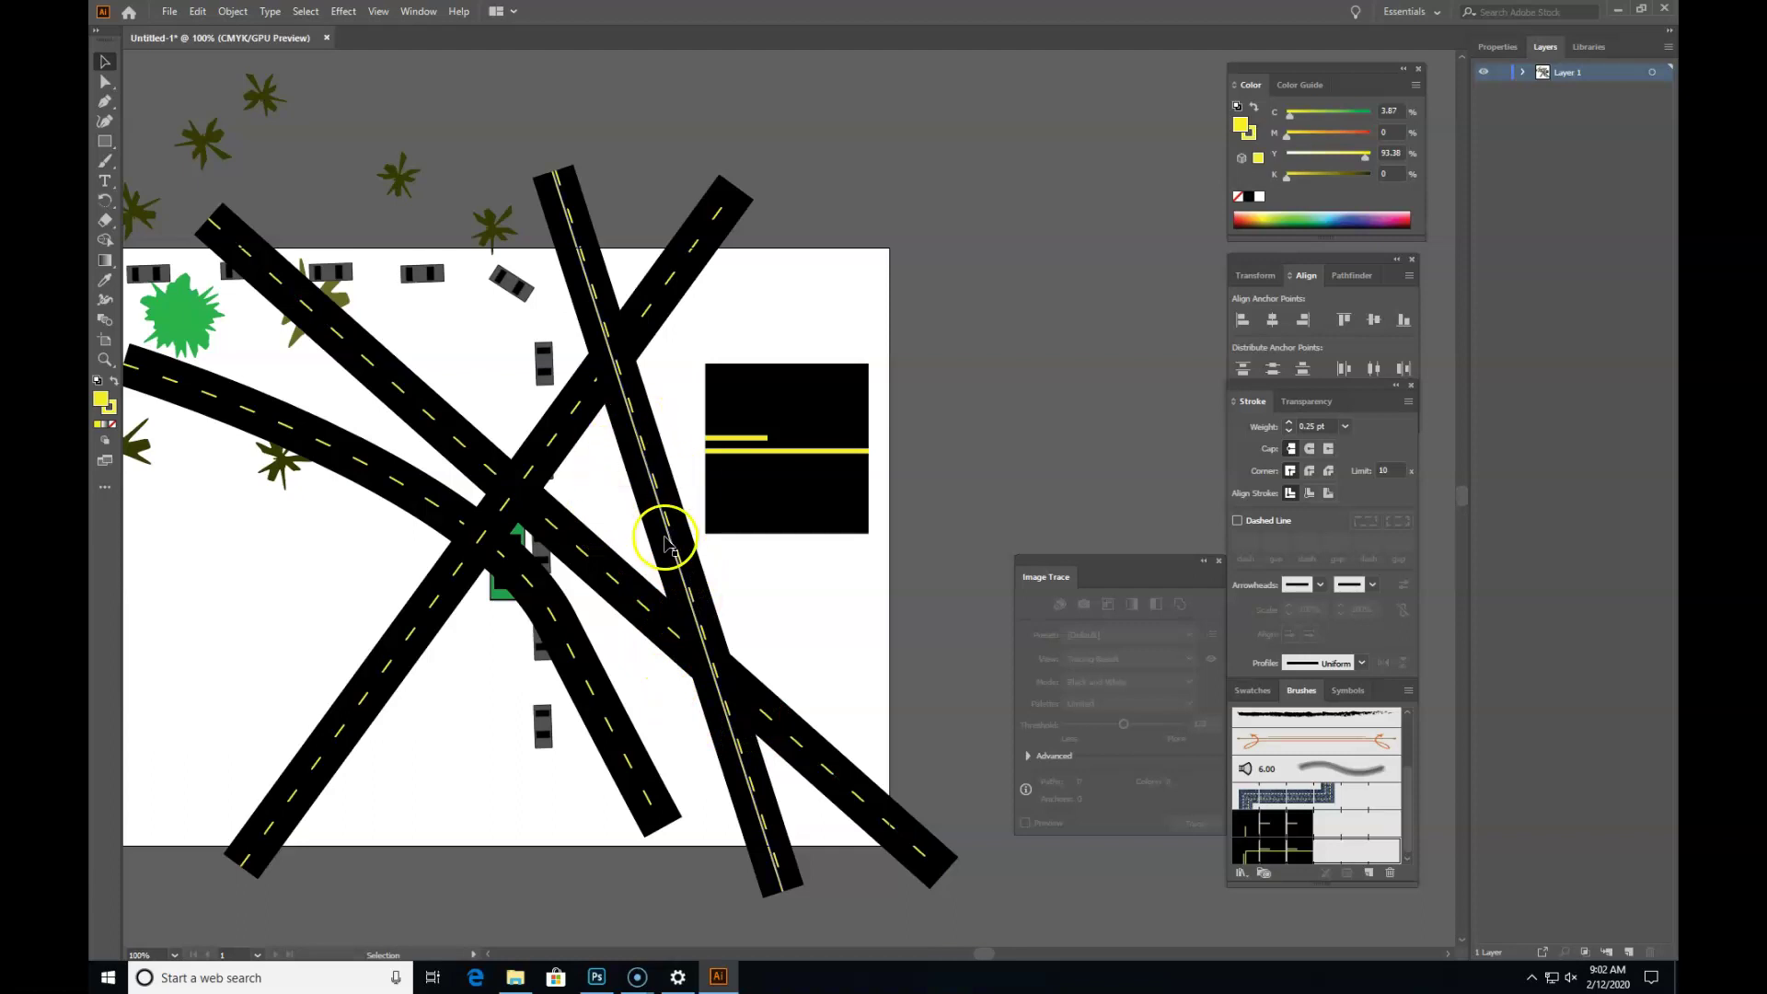
Step: Move the two-stripe road up and to the right, off the artboard, and deselect it
{"action": "left_click_drag", "start_coordinate": [698, 578], "coordinate": [990, 424]}
{"action": "left_click", "coordinate": [1407, 858]}
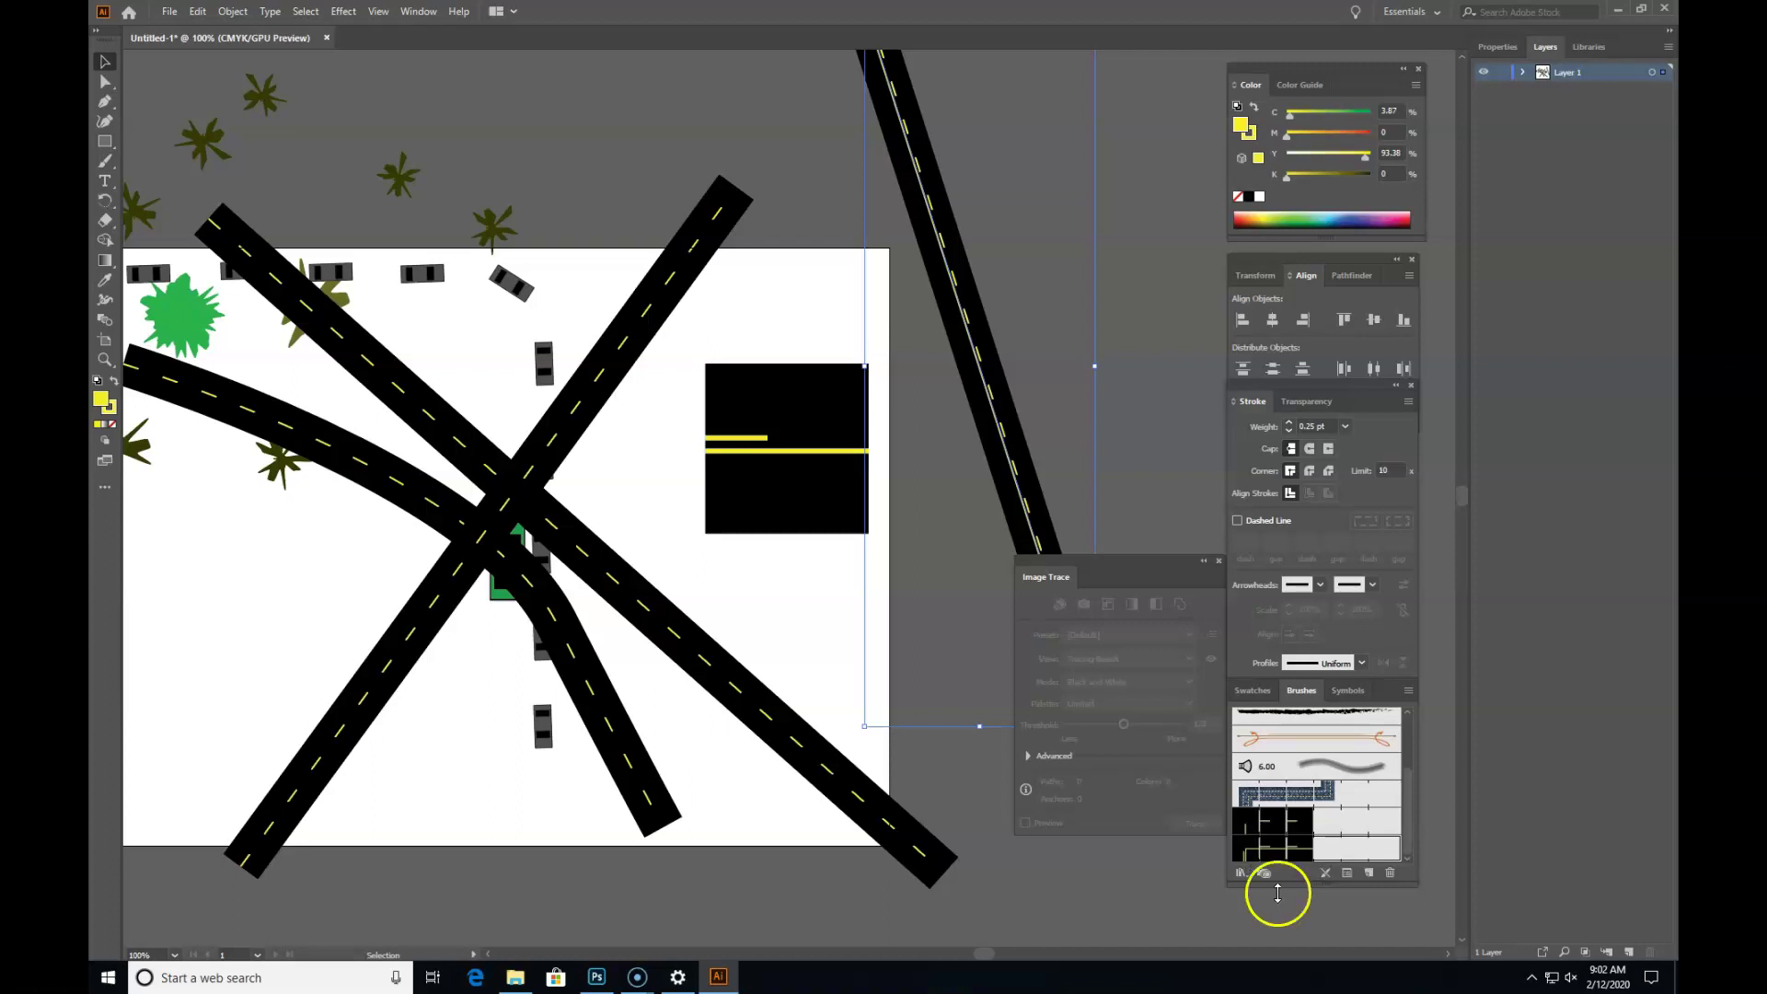
{"action": "left_click", "coordinate": [1180, 476]}
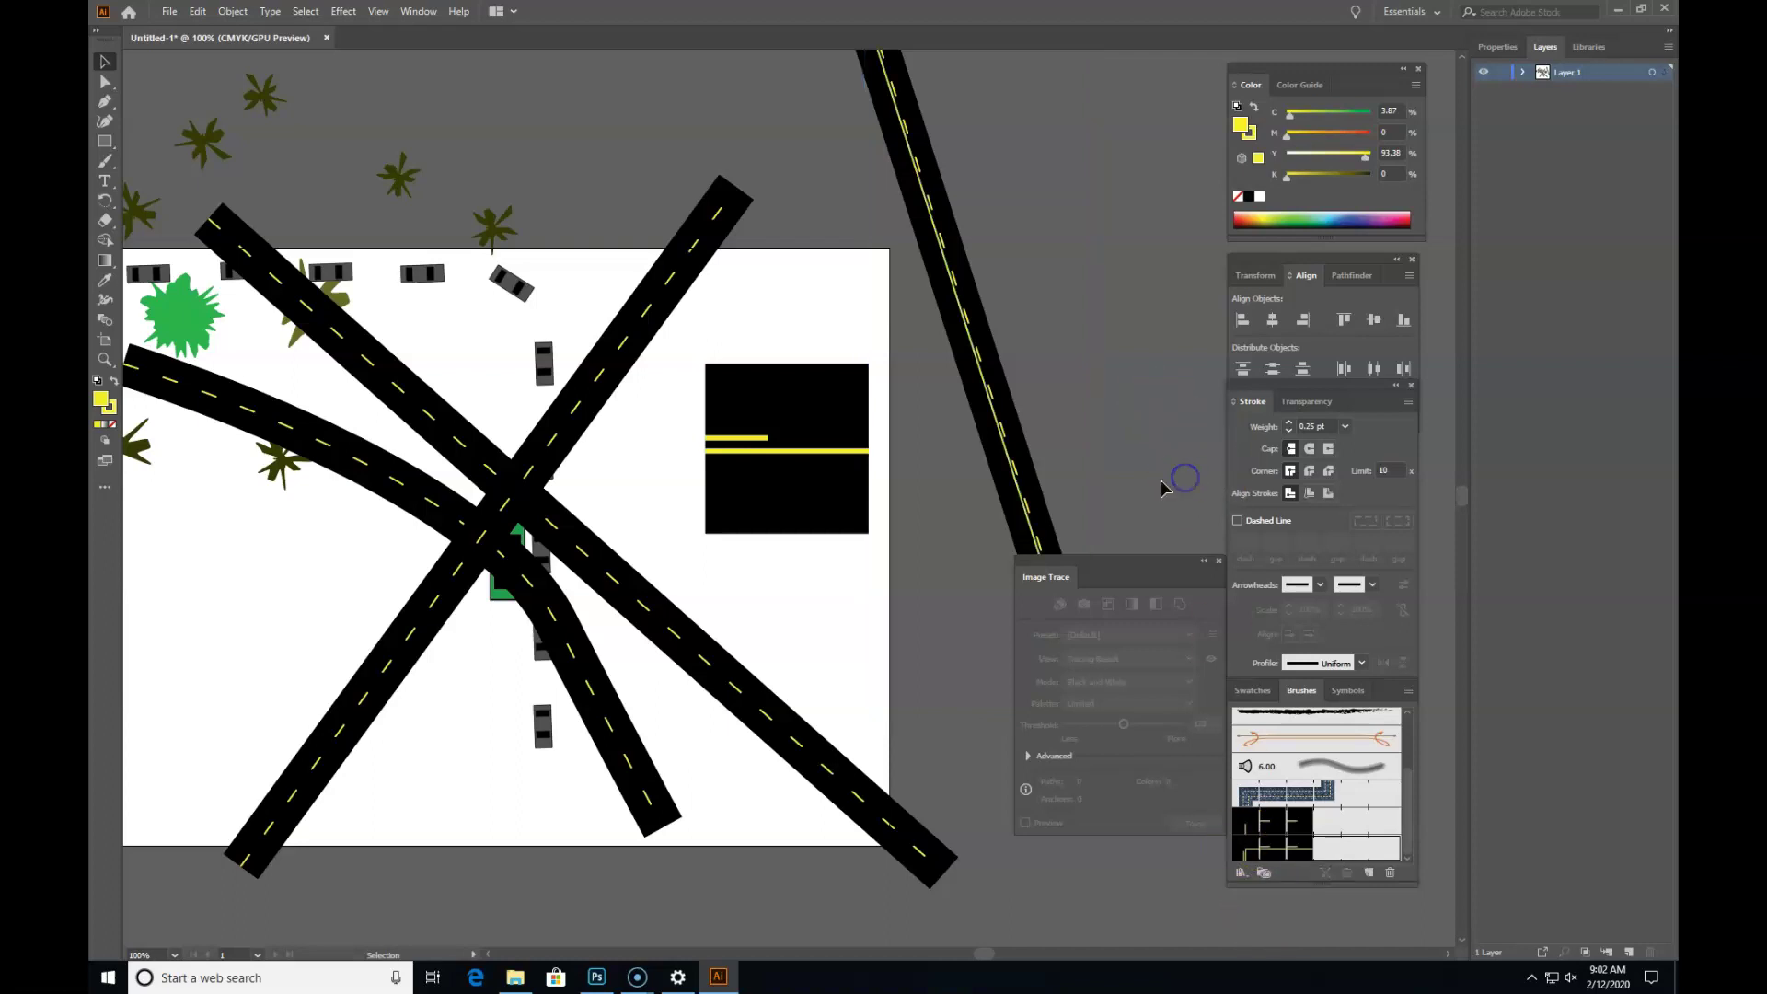
Step: Replace the black square's short stripe with a second full-width yellow stripe just above the existing one, forming a double line
{"action": "left_click", "coordinate": [749, 439]}
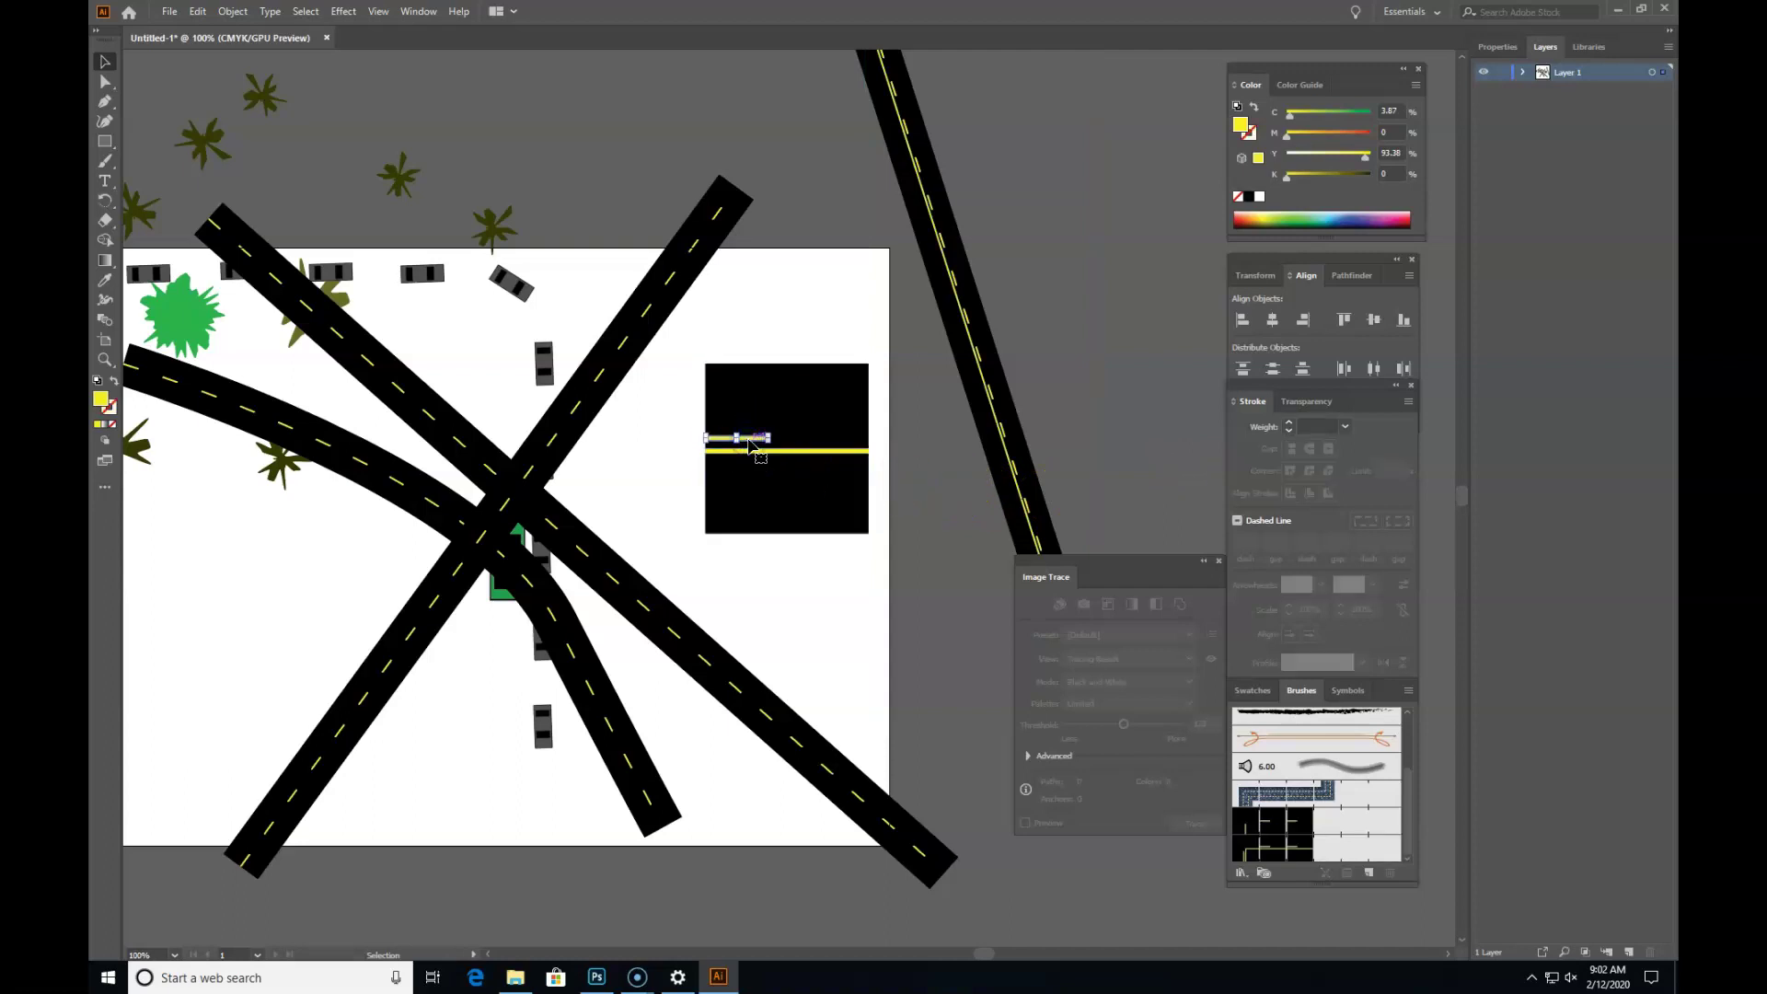
{"action": "left_click", "coordinate": [750, 450]}
{"action": "left_click", "coordinate": [847, 589]}
{"action": "left_click", "coordinate": [802, 425]}
{"action": "left_click", "coordinate": [856, 449], "text": "shift"}
{"action": "left_click", "coordinate": [837, 592]}
{"action": "left_click", "coordinate": [810, 452]}
{"action": "left_click_drag", "start_coordinate": [815, 457], "coordinate": [814, 448]}
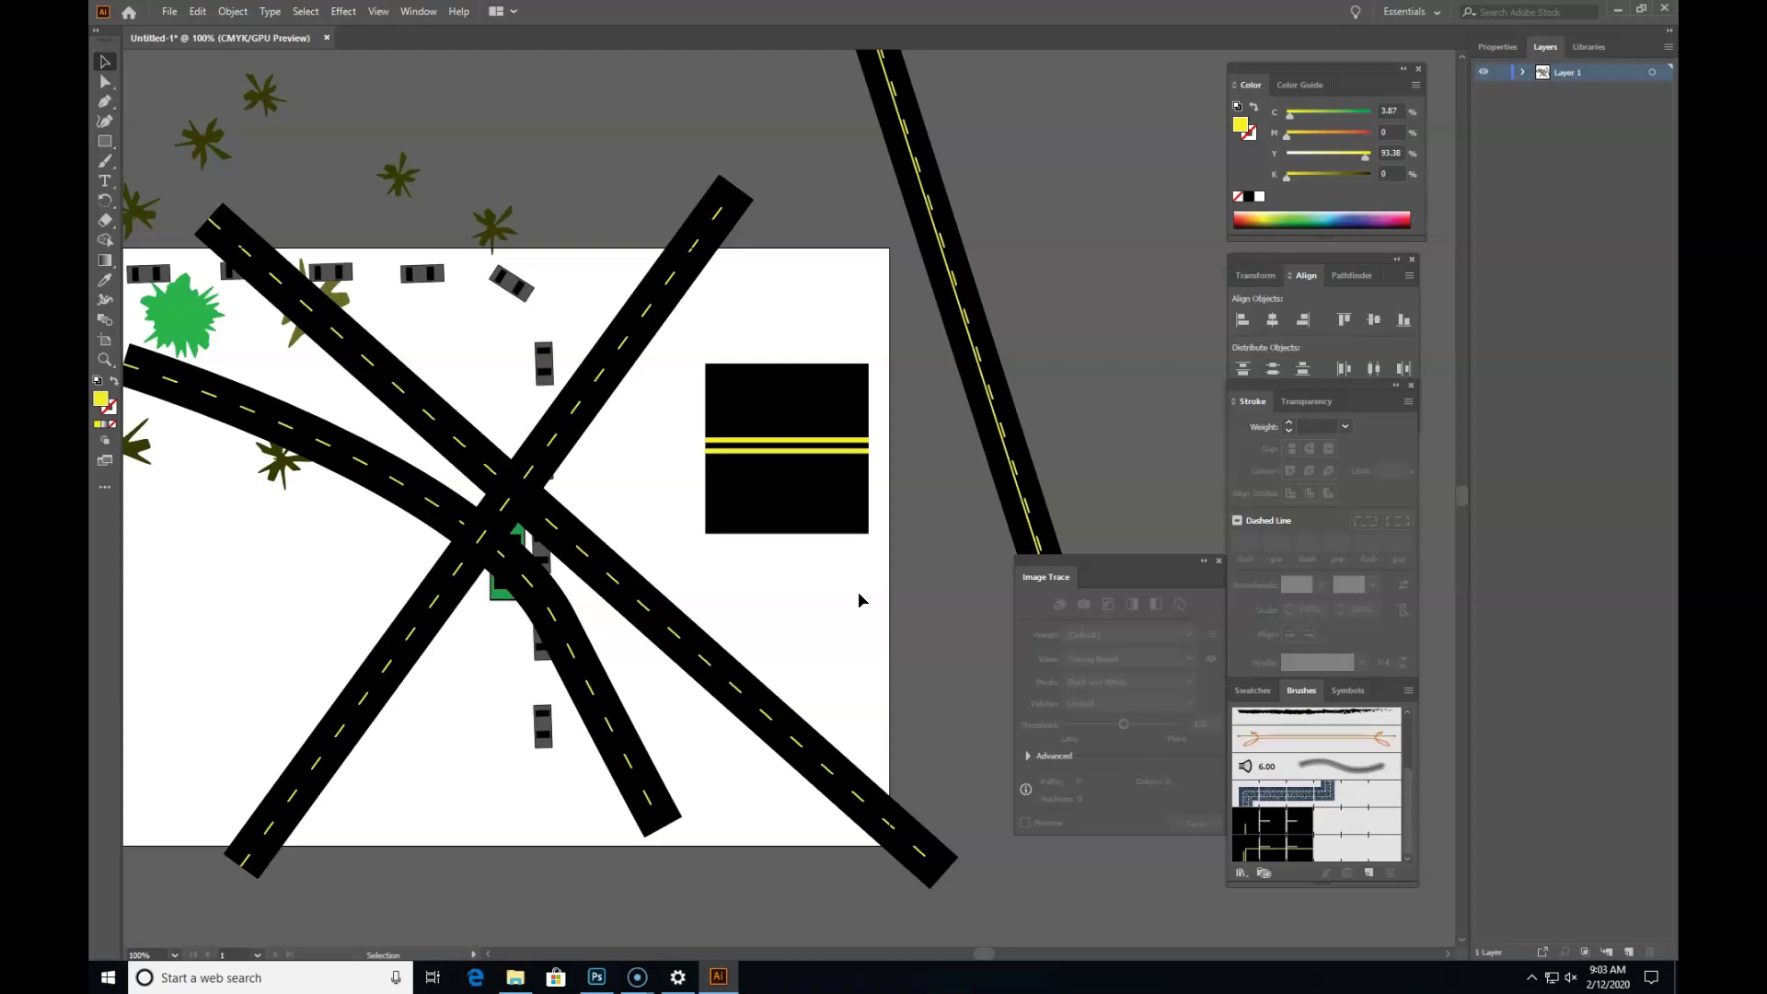
Step: Add copies of the full-width yellow stripe near the upper and lower edges of the black square
{"action": "left_click", "coordinate": [827, 594]}
{"action": "left_click", "coordinate": [797, 458]}
{"action": "left_click_drag", "start_coordinate": [797, 457], "coordinate": [831, 394]}
{"action": "left_click", "coordinate": [816, 440]}
{"action": "left_click", "coordinate": [817, 485]}
{"action": "left_click", "coordinate": [819, 509]}
{"action": "left_click", "coordinate": [804, 323]}
{"action": "left_click", "coordinate": [840, 392]}
{"action": "left_click", "coordinate": [859, 295]}
{"action": "left_click", "coordinate": [831, 403]}
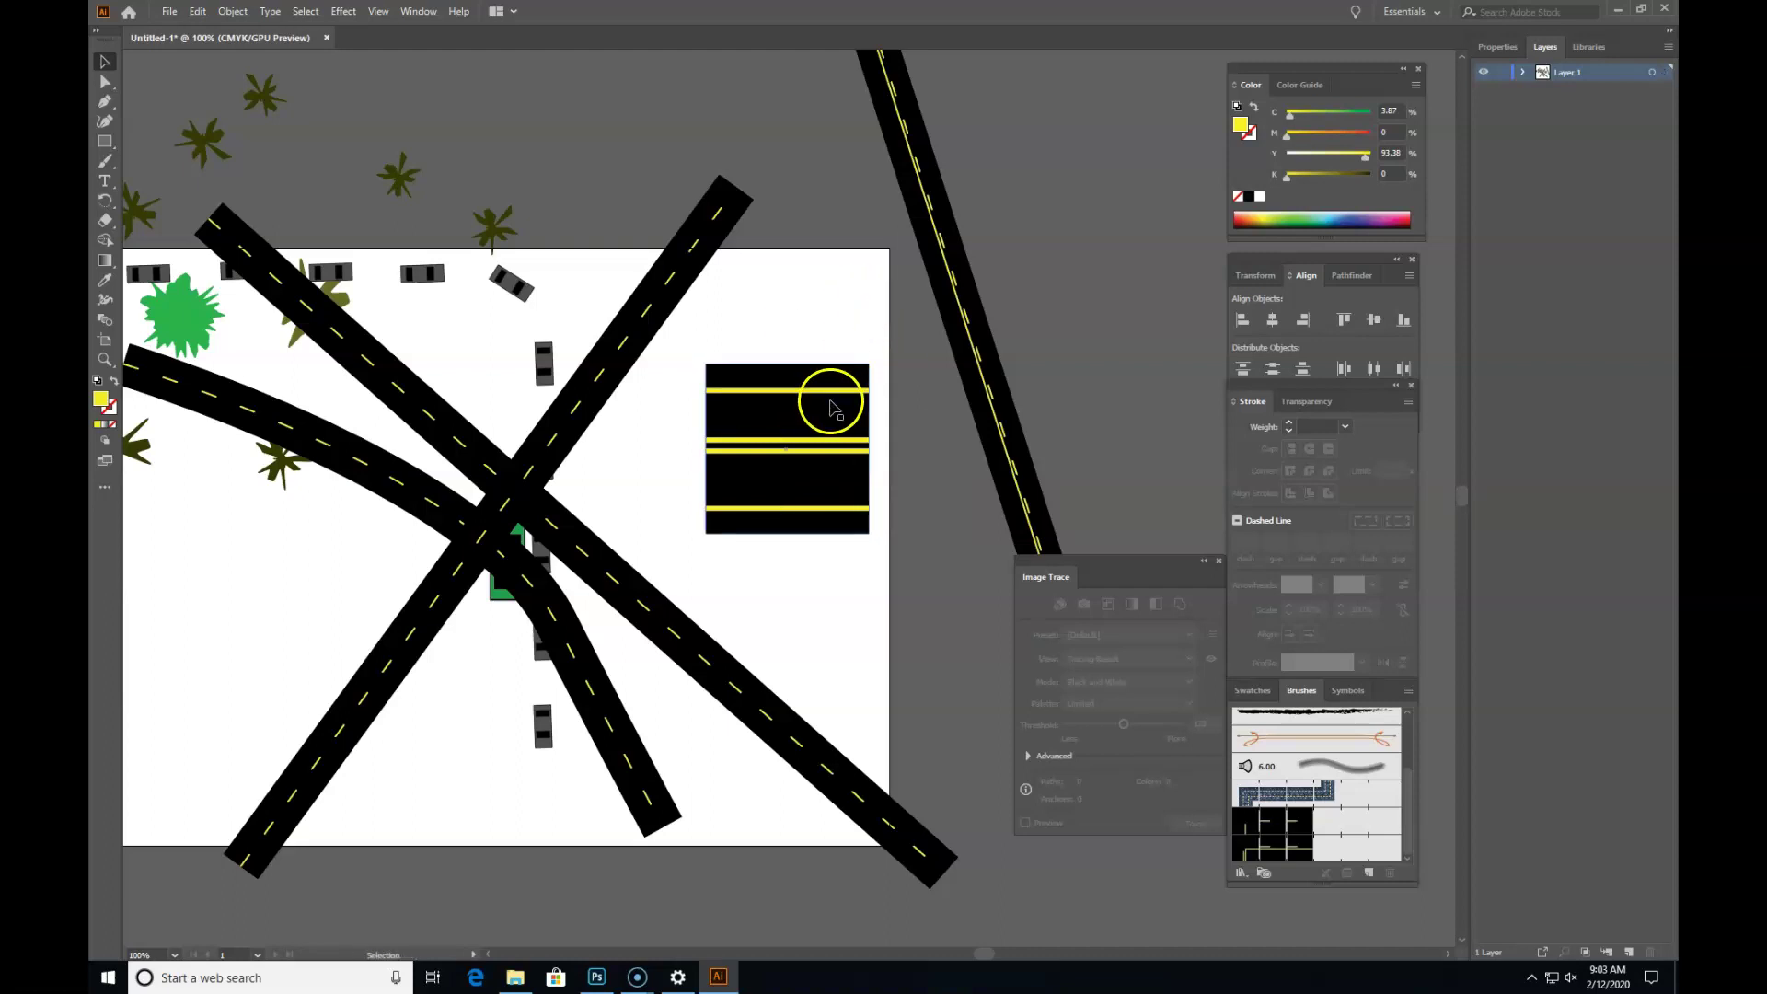
Step: Nudge the pair of middle yellow stripes slightly down so the double line sits centred on the black square, and deselect
{"action": "left_click", "coordinate": [847, 316]}
{"action": "left_click_drag", "start_coordinate": [868, 315], "coordinate": [715, 564]}
{"action": "left_click", "coordinate": [817, 445]}
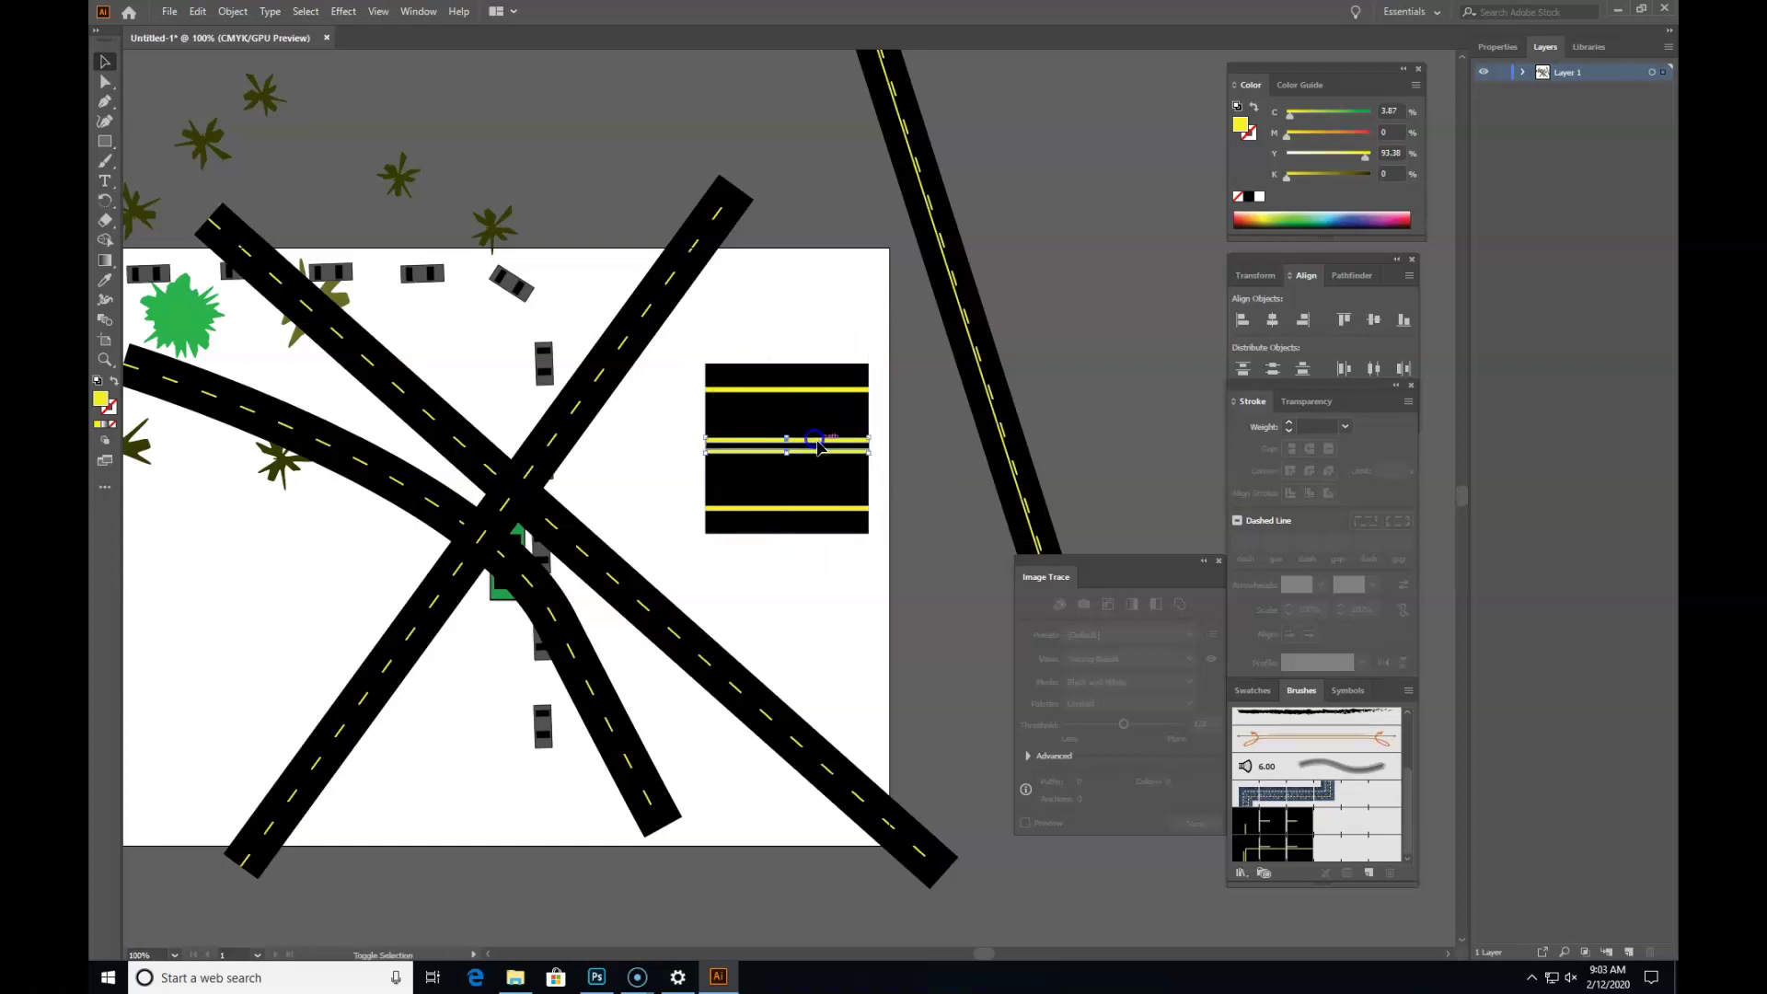
{"action": "key", "text": "Down"}
{"action": "key", "text": "Down"}
{"action": "key", "text": "Down"}
{"action": "key", "text": "Down"}
{"action": "key", "text": "Up"}
{"action": "left_click", "coordinate": [920, 565]}
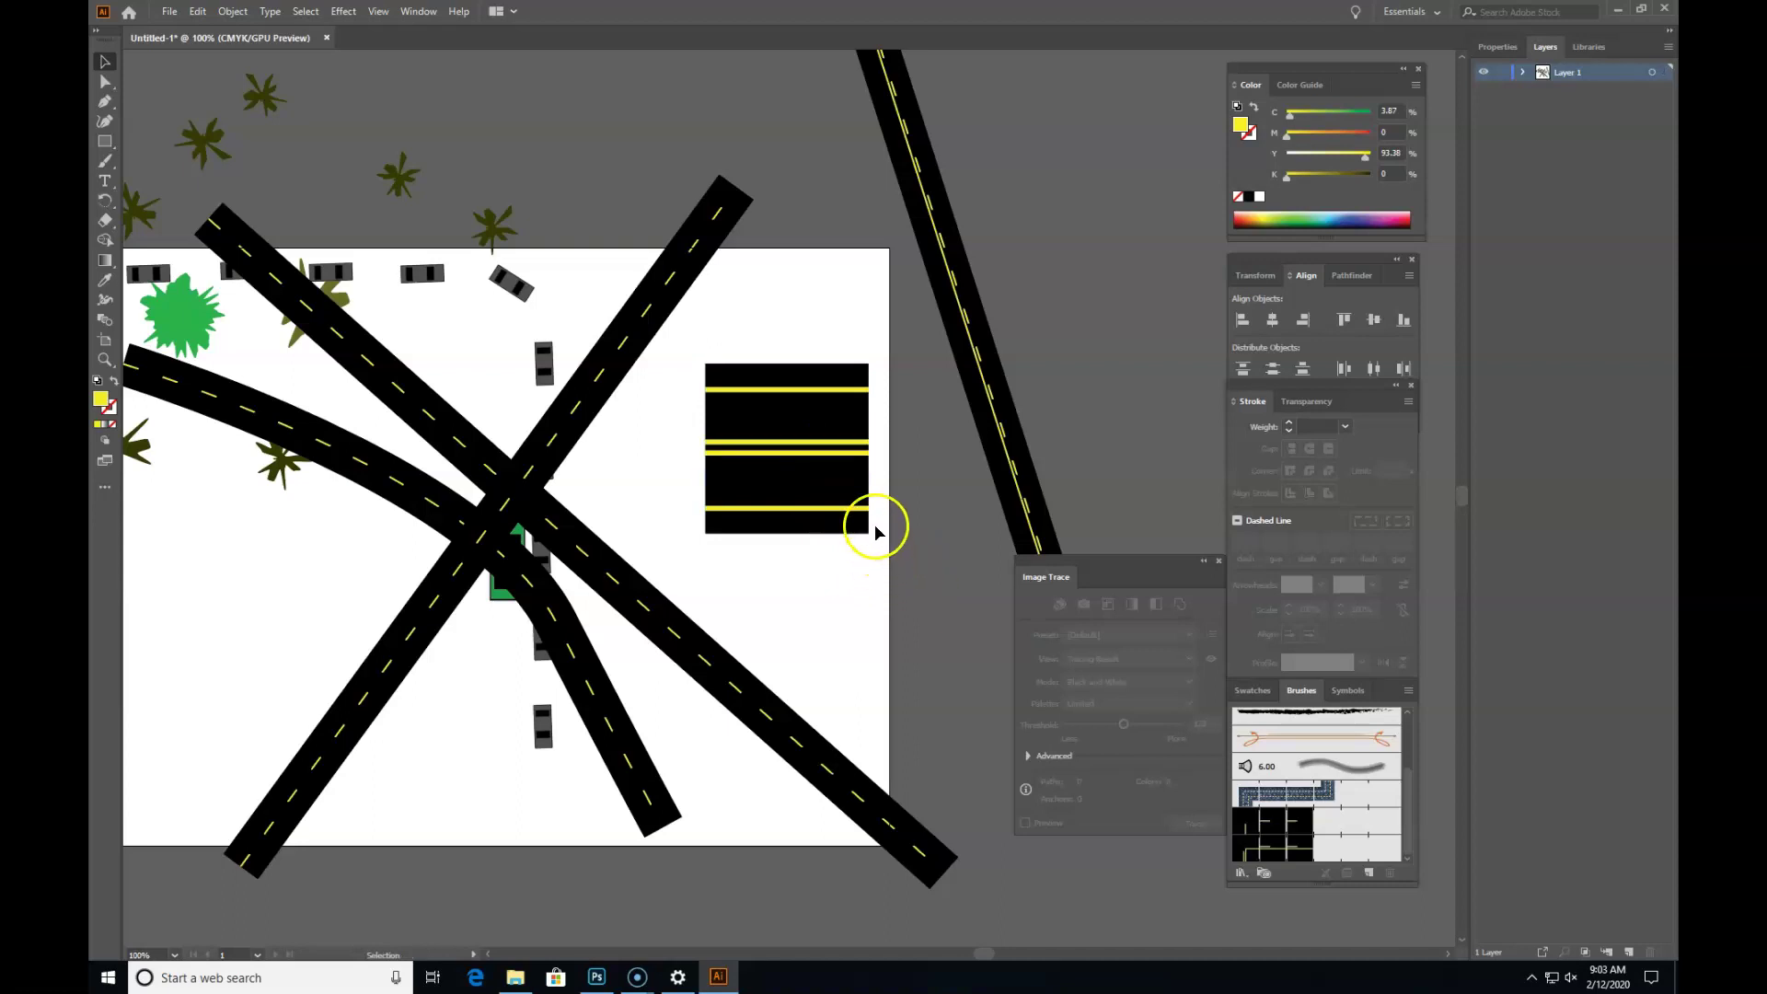
Step: Create a new pattern brush with default options from the black square with the double centre line and edge lines
{"action": "left_click_drag", "start_coordinate": [679, 343], "coordinate": [1264, 852]}
{"action": "left_click", "coordinate": [821, 571]}
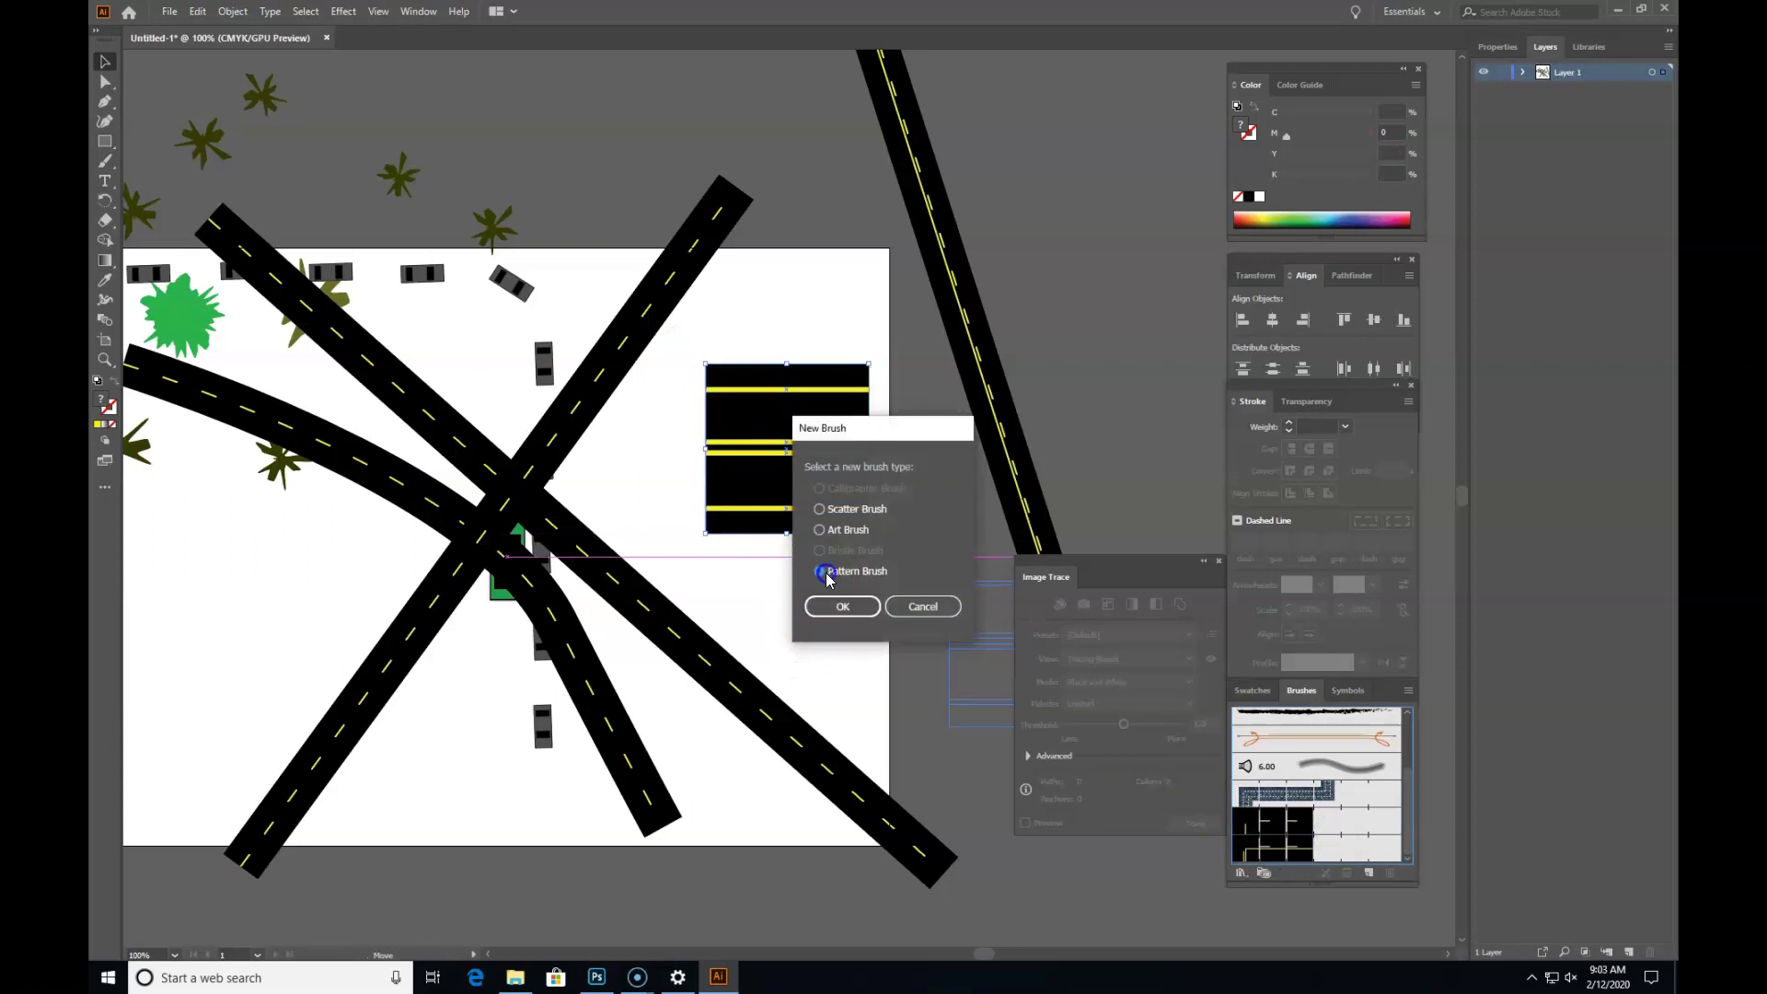
{"action": "left_click", "coordinate": [842, 607]}
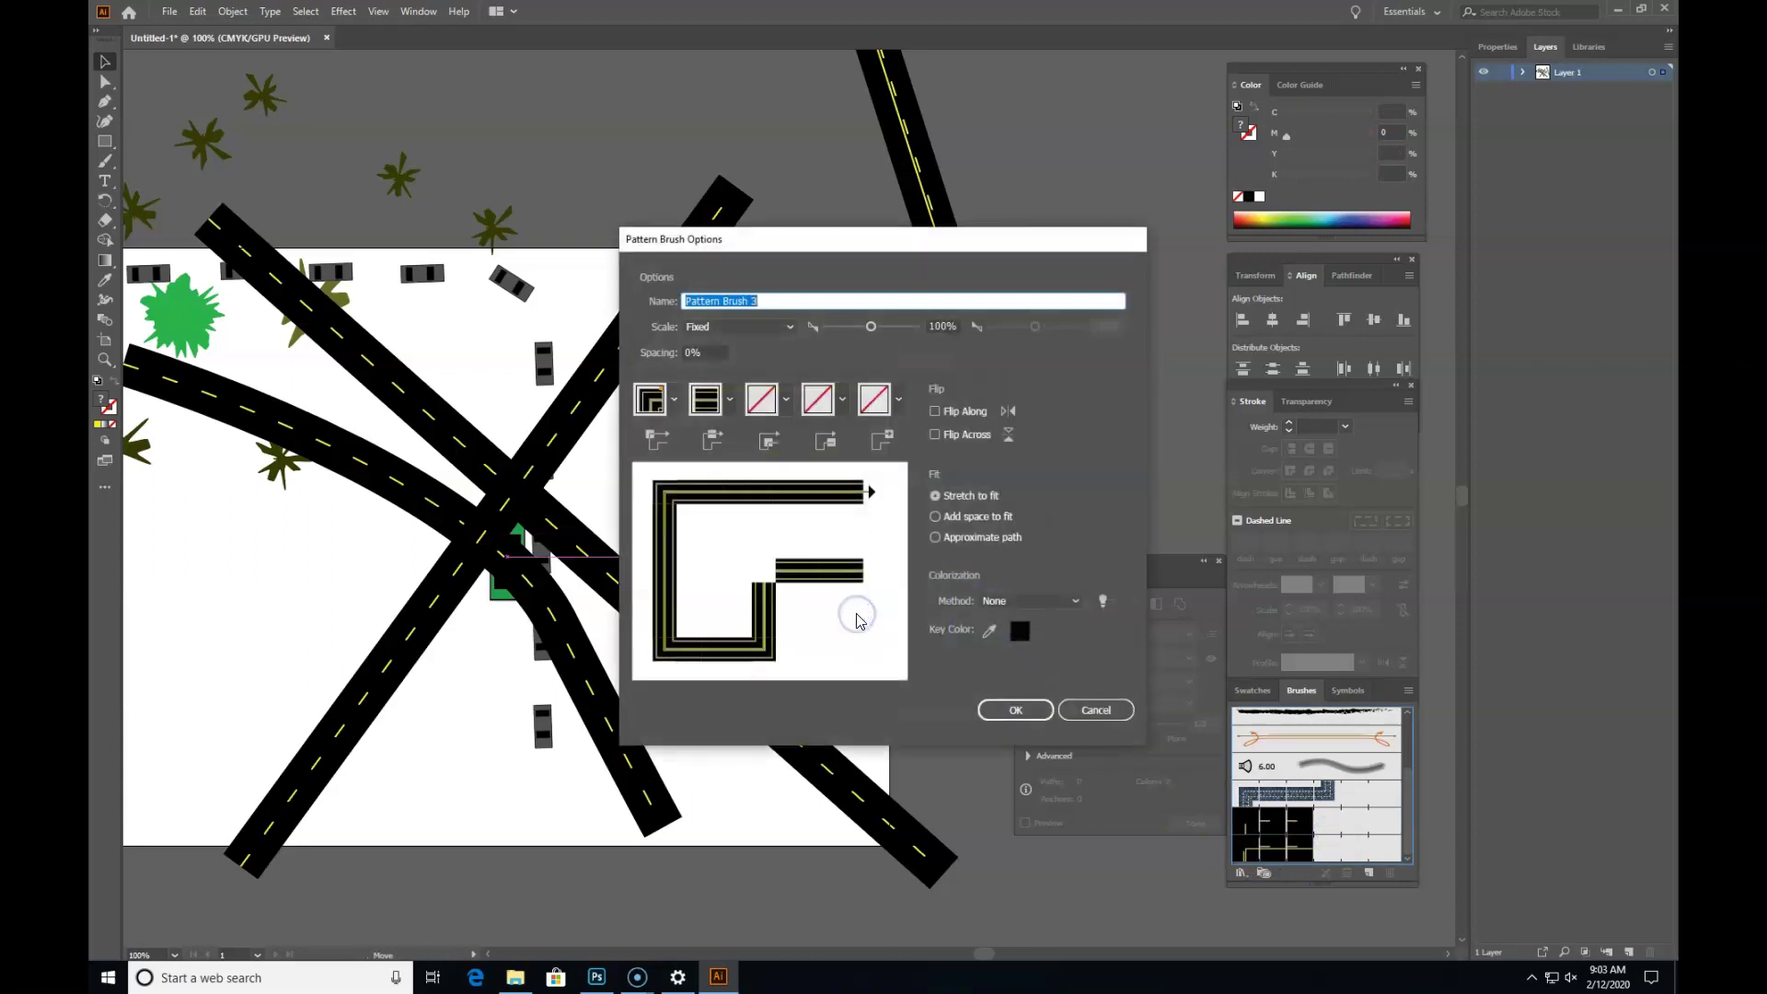
{"action": "left_click", "coordinate": [1015, 711]}
Step: Apply the new double-line pattern brush to the road descending from upper left to lower right, and deselect it
{"action": "left_click", "coordinate": [460, 440]}
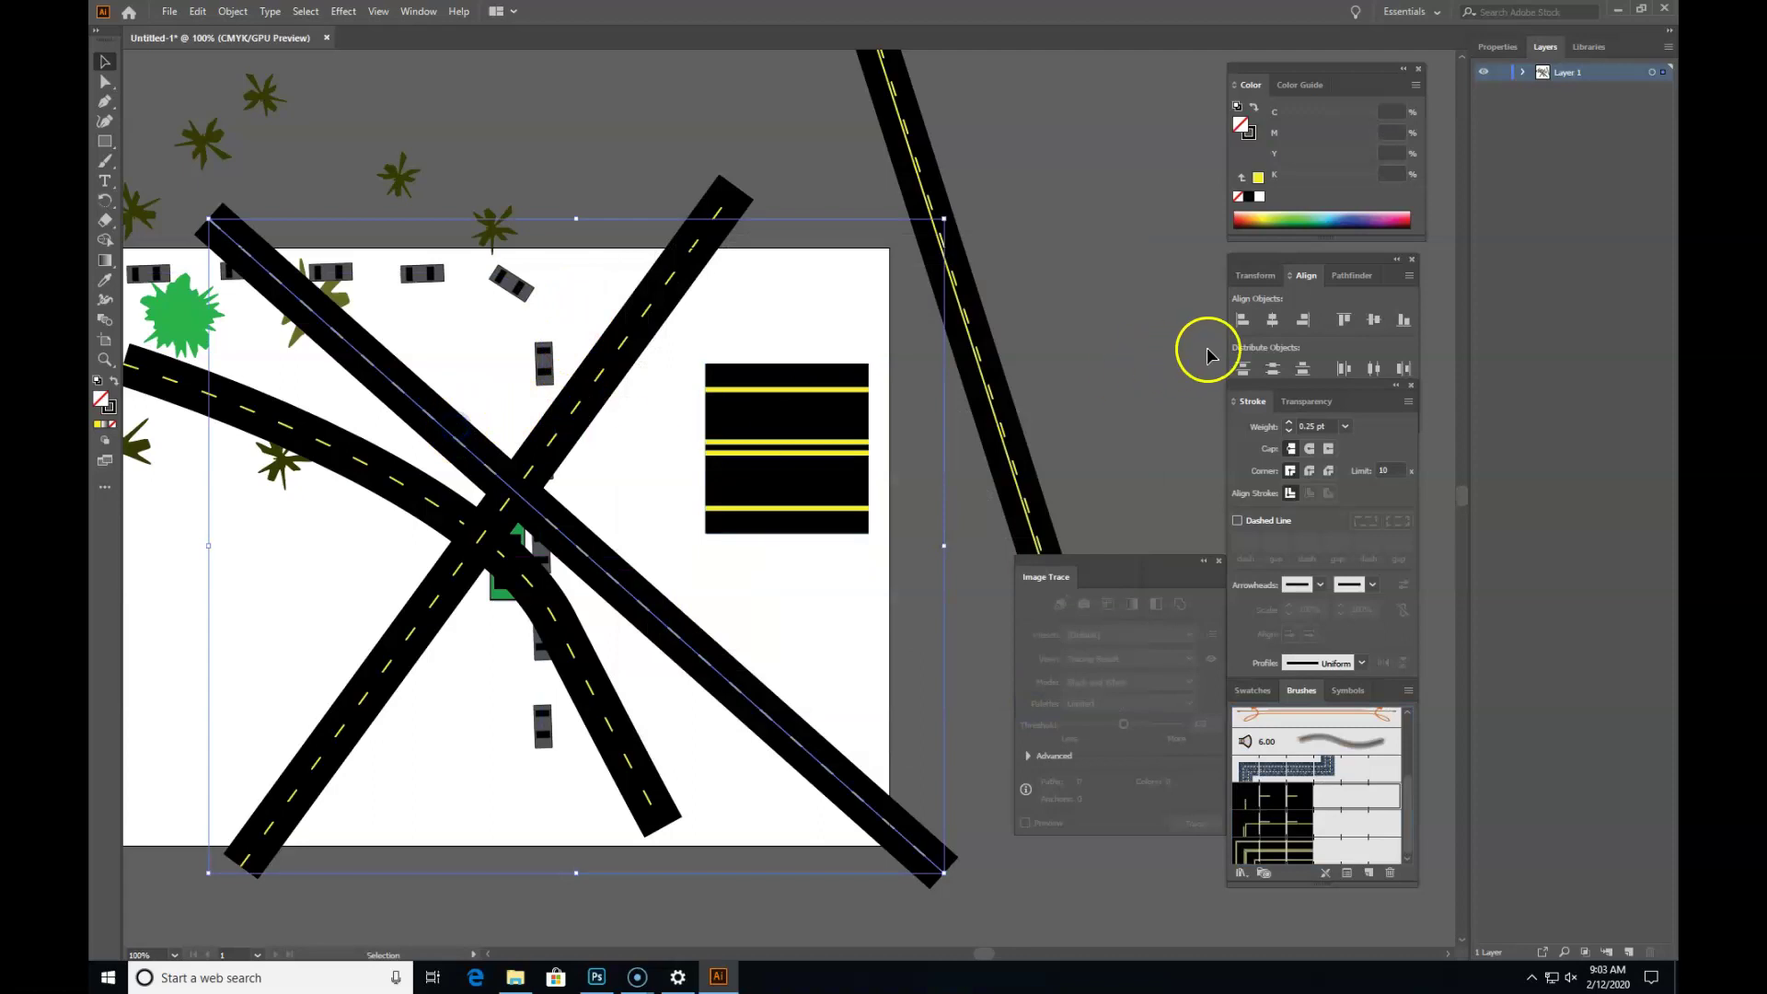
{"action": "left_click", "coordinate": [1331, 845]}
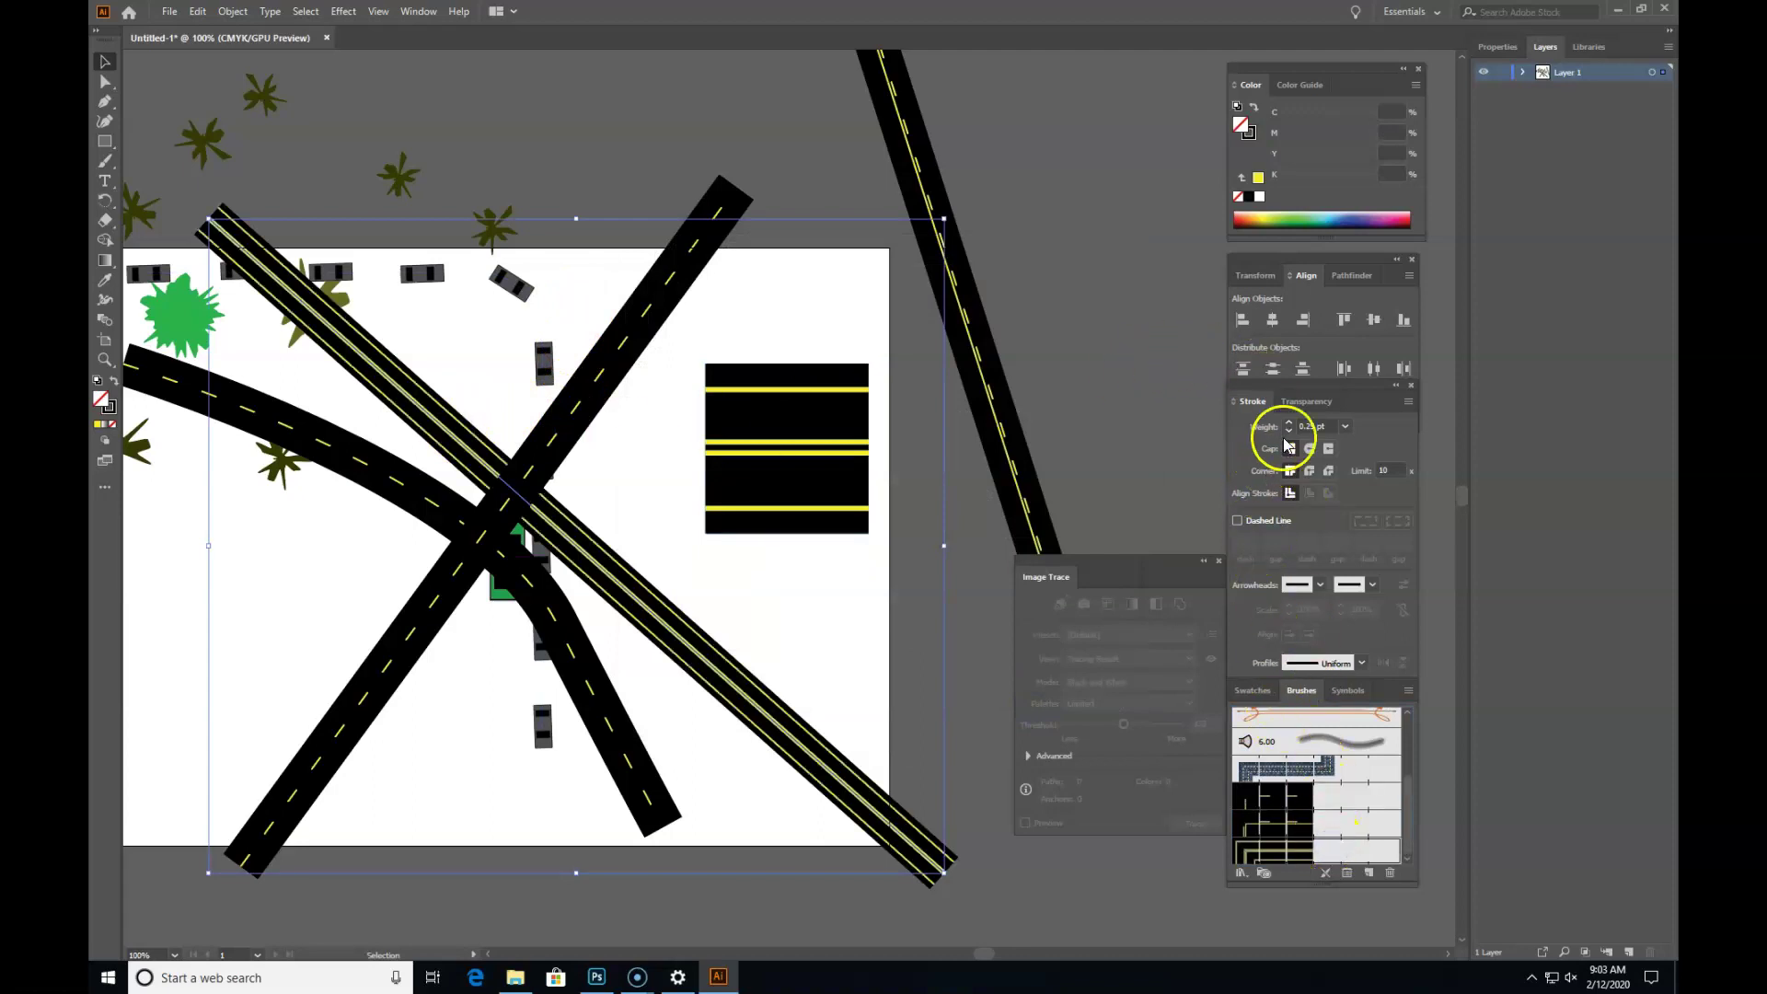
{"action": "left_click", "coordinate": [105, 61]}
{"action": "left_click", "coordinate": [405, 105]}
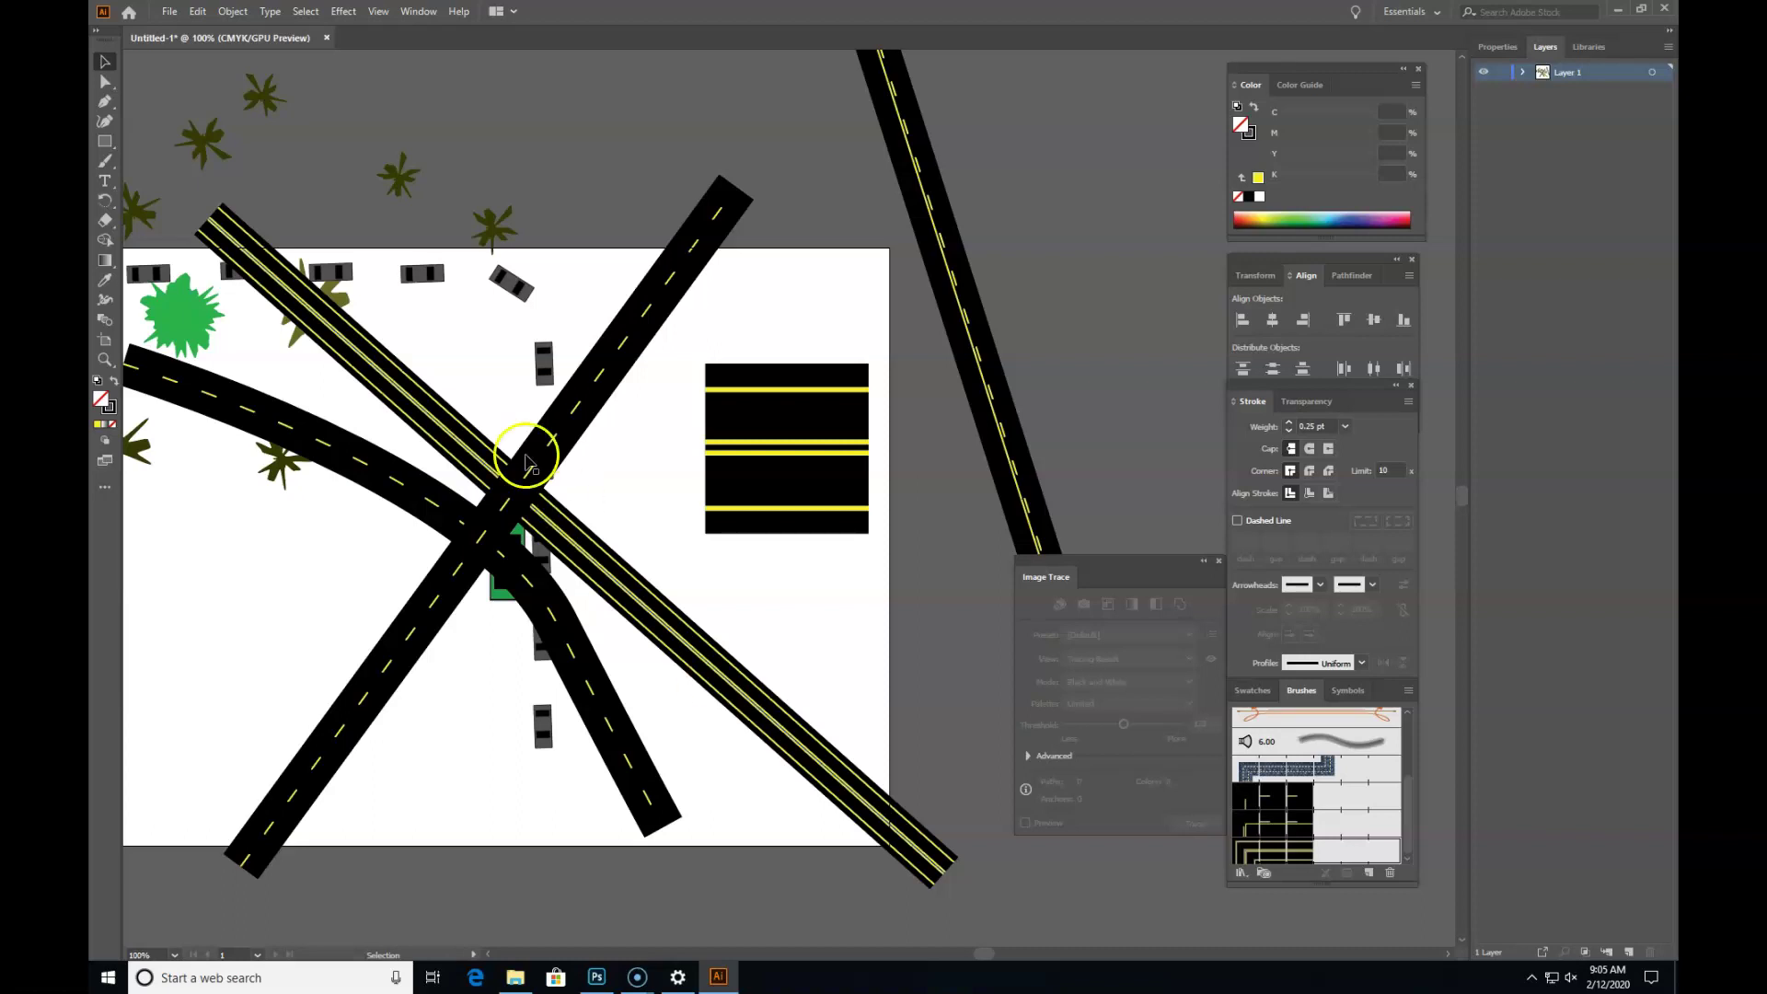
Step: Bring the path of cars to the front, move it right so its upper row sits above the striped square, and deselect
{"action": "left_click", "coordinate": [646, 124]}
{"action": "left_click", "coordinate": [524, 284]}
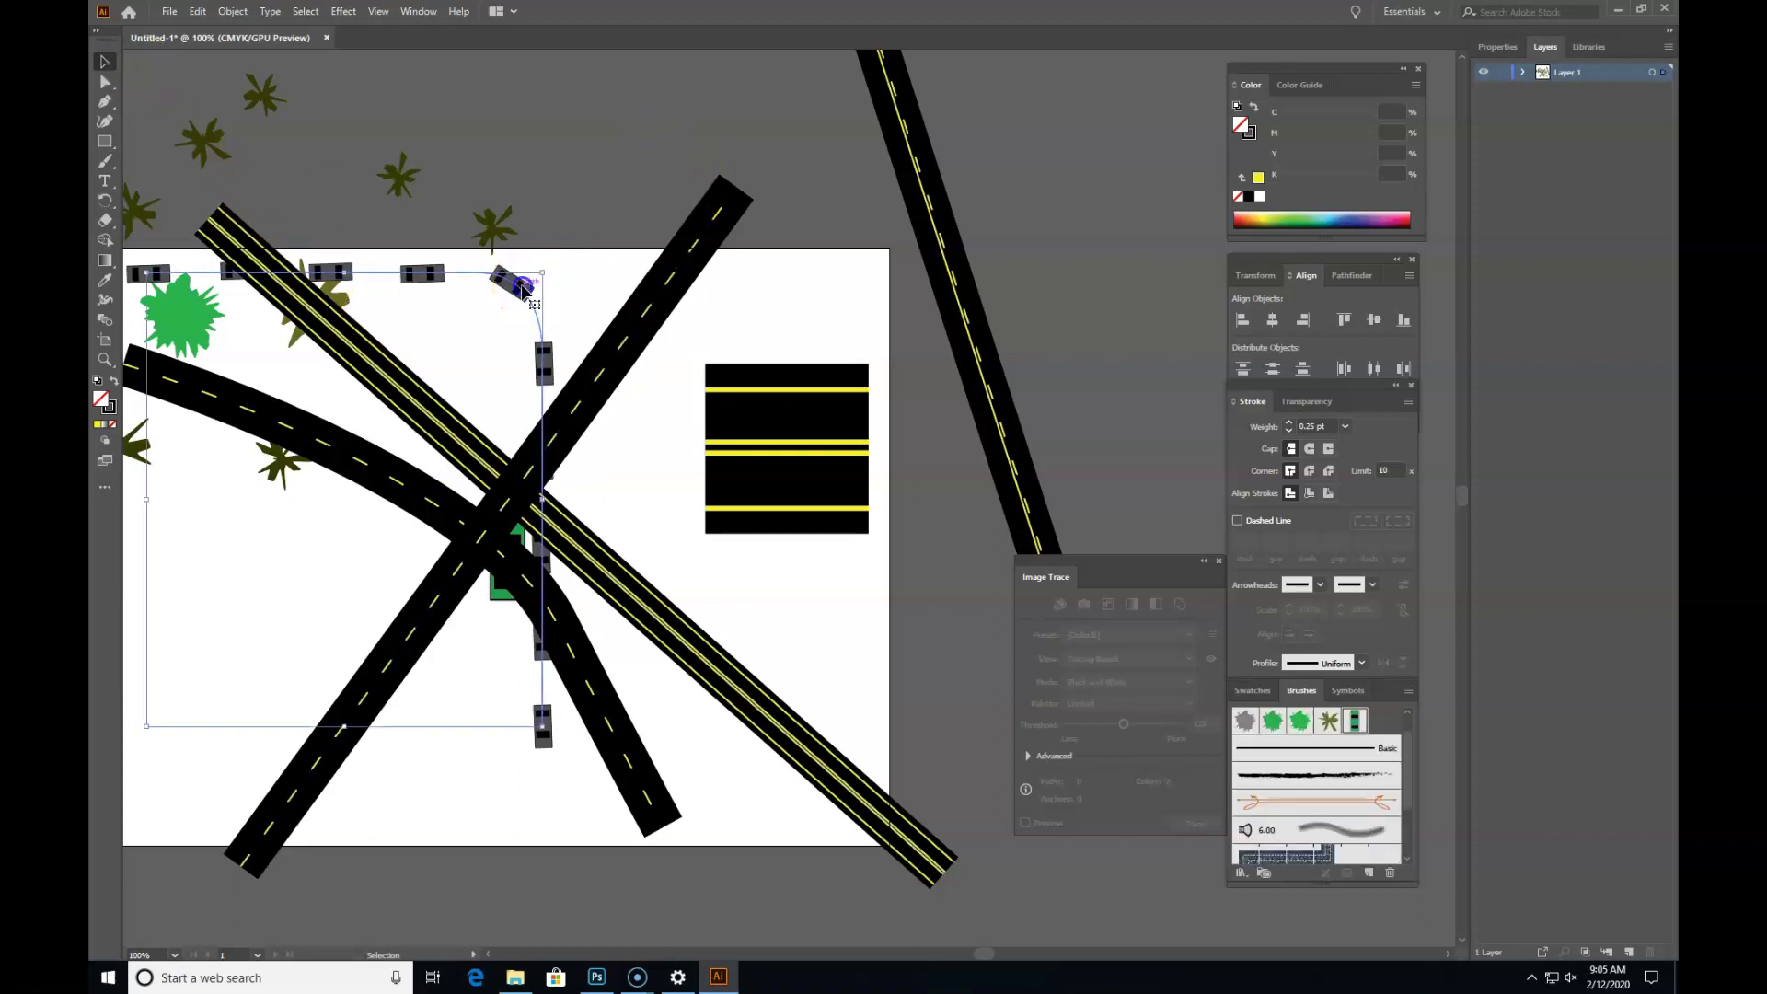
{"action": "right_click", "coordinate": [523, 285]}
{"action": "mouse_move", "coordinate": [651, 565]}
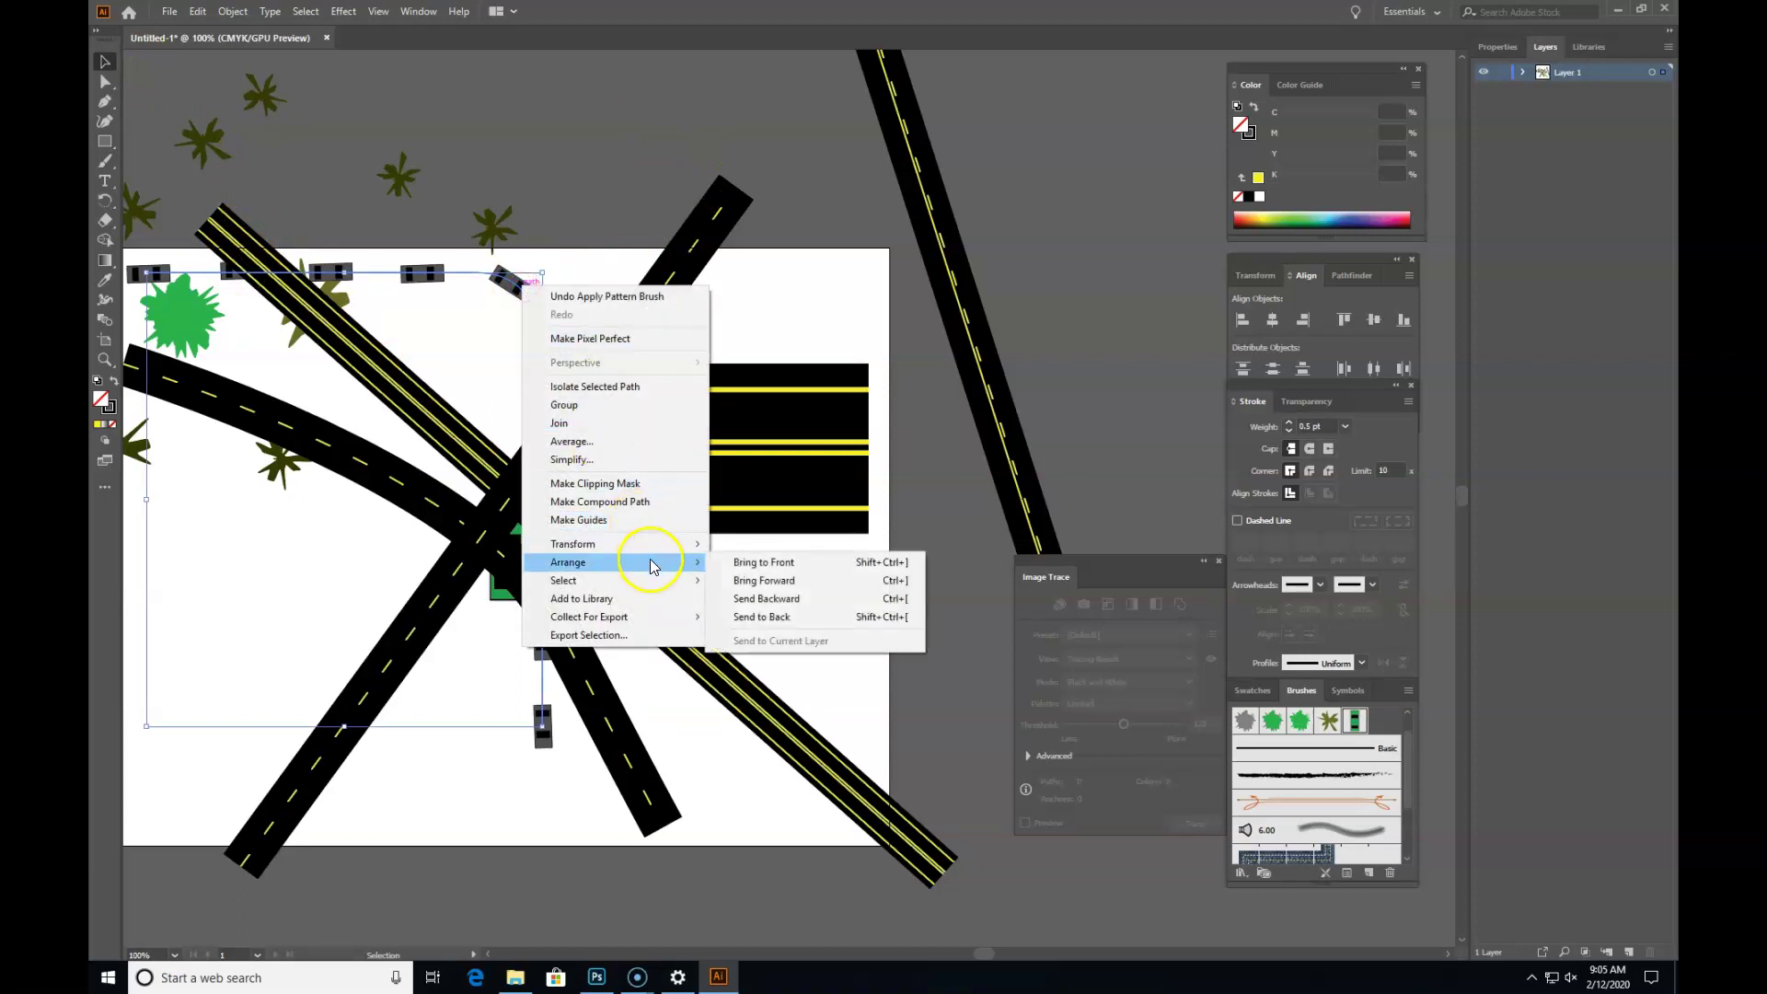
{"action": "left_click", "coordinate": [755, 563]}
{"action": "left_click_drag", "start_coordinate": [472, 302], "coordinate": [451, 378]}
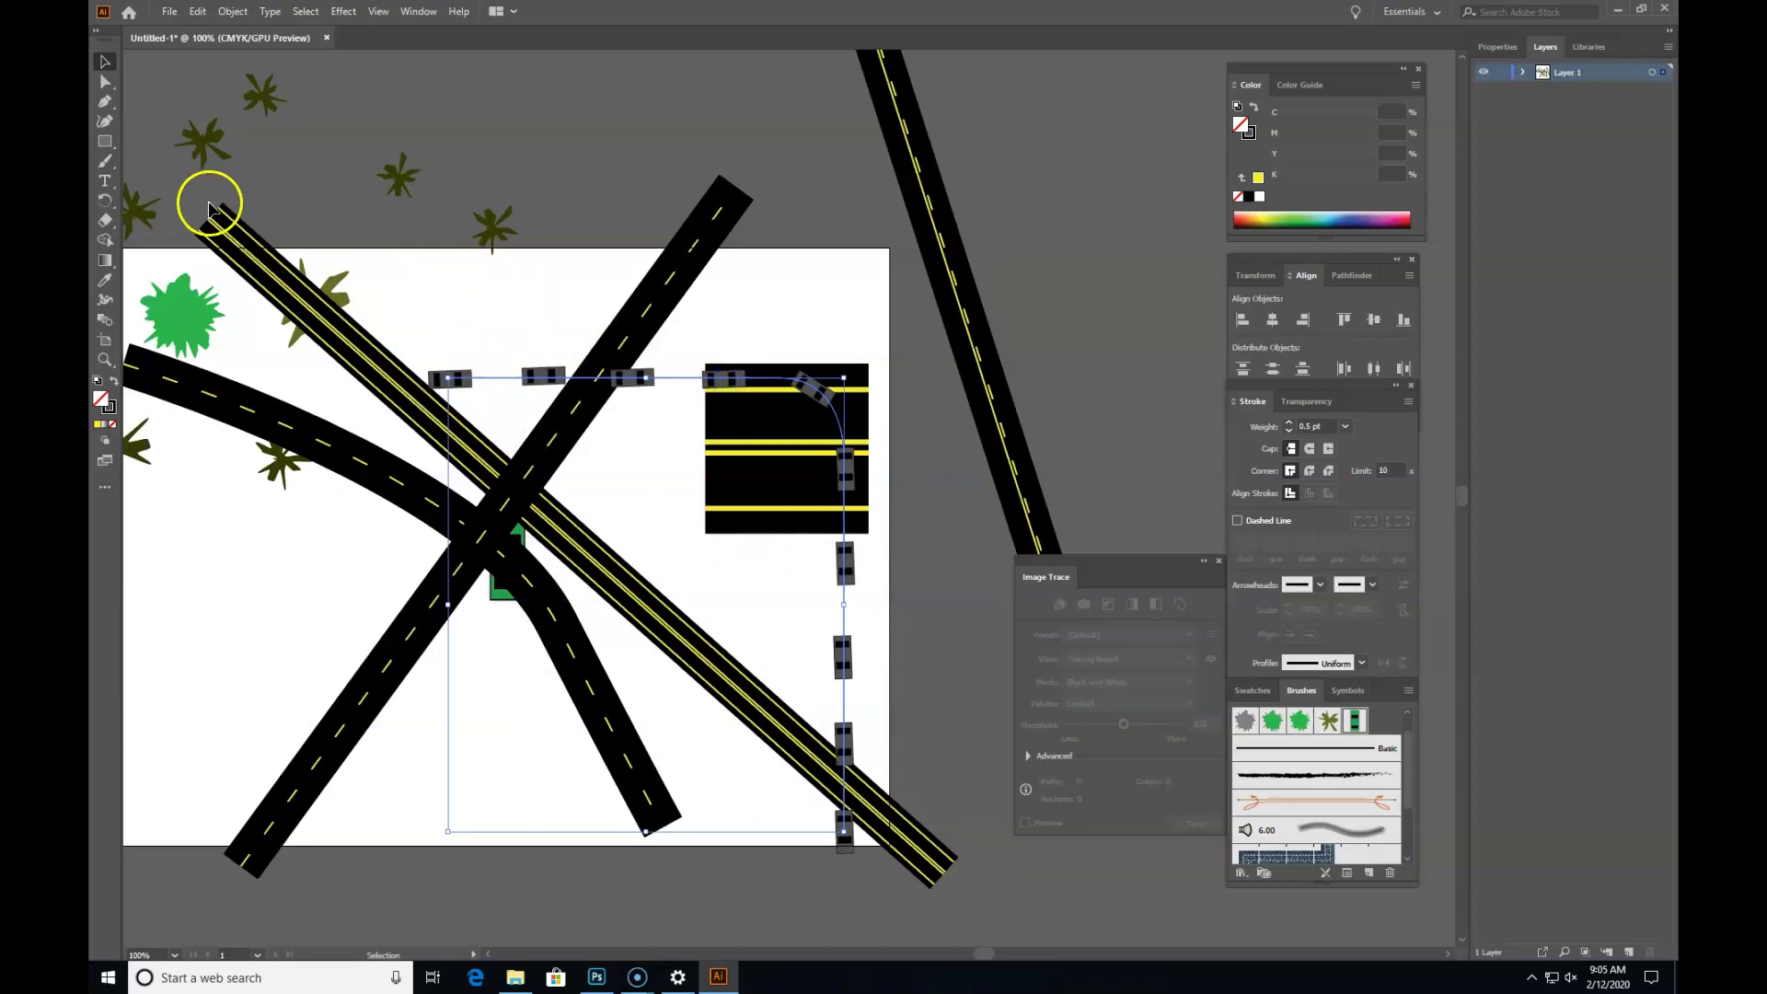
{"action": "left_click_drag", "start_coordinate": [635, 378], "coordinate": [907, 332]}
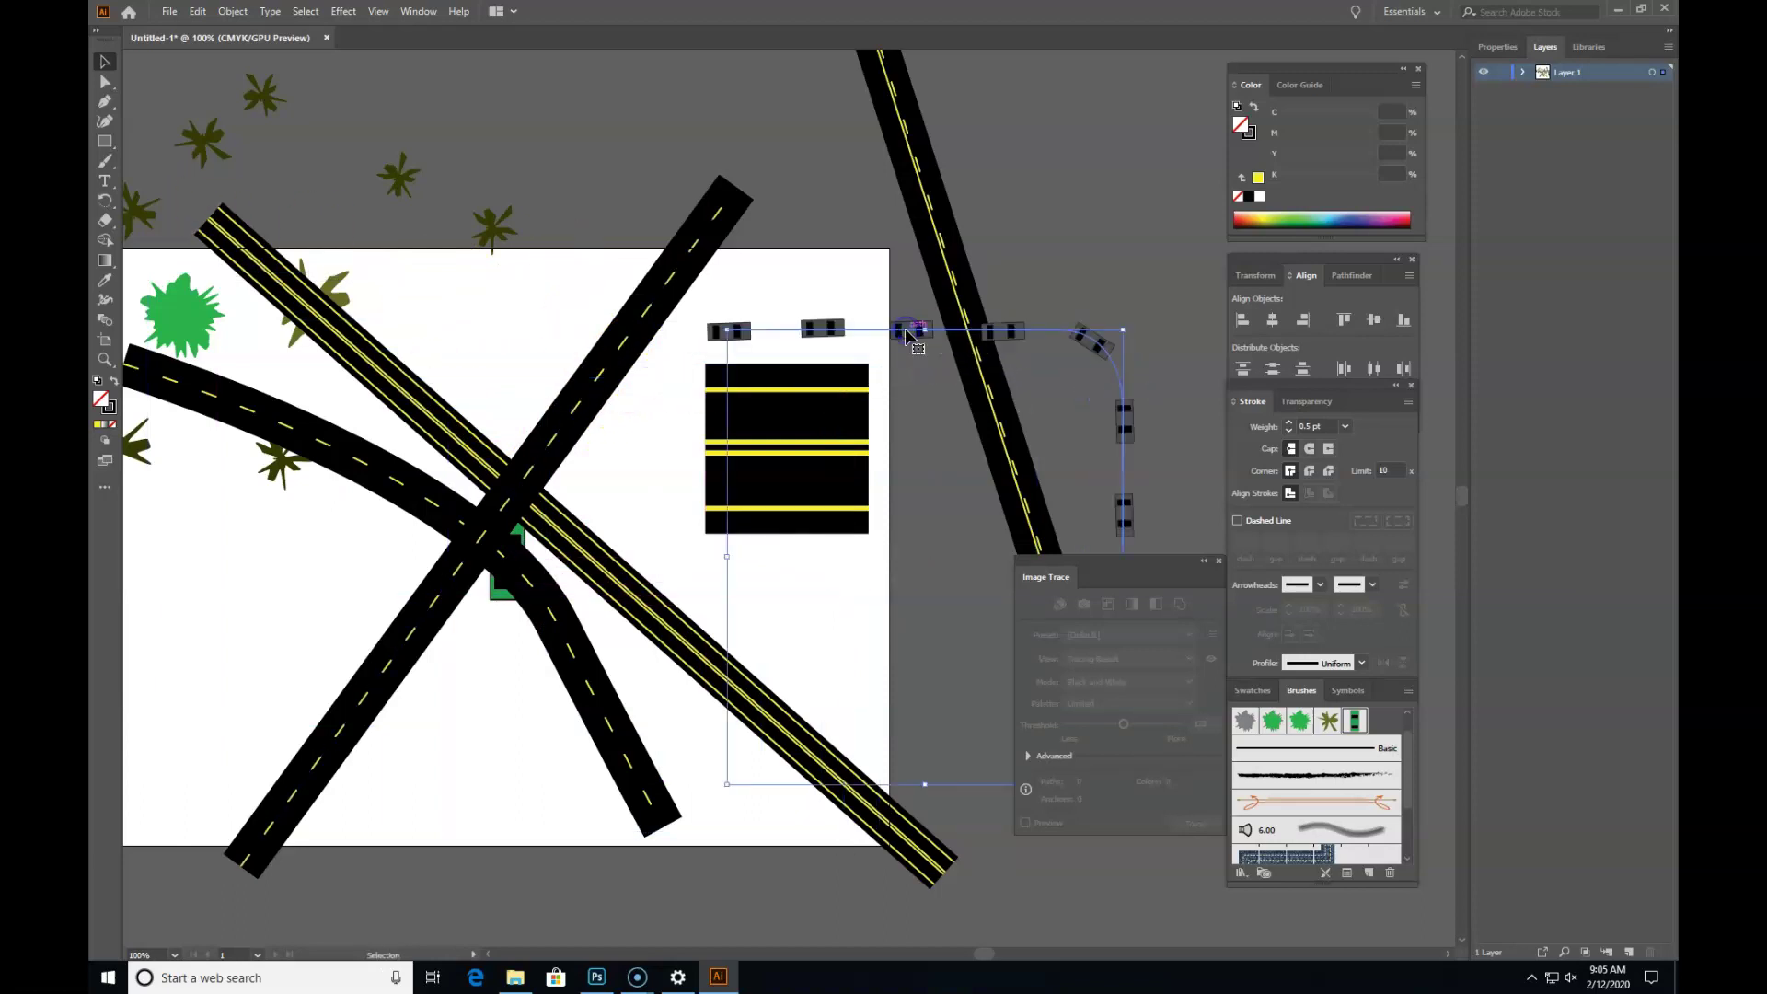
{"action": "left_click", "coordinate": [340, 180]}
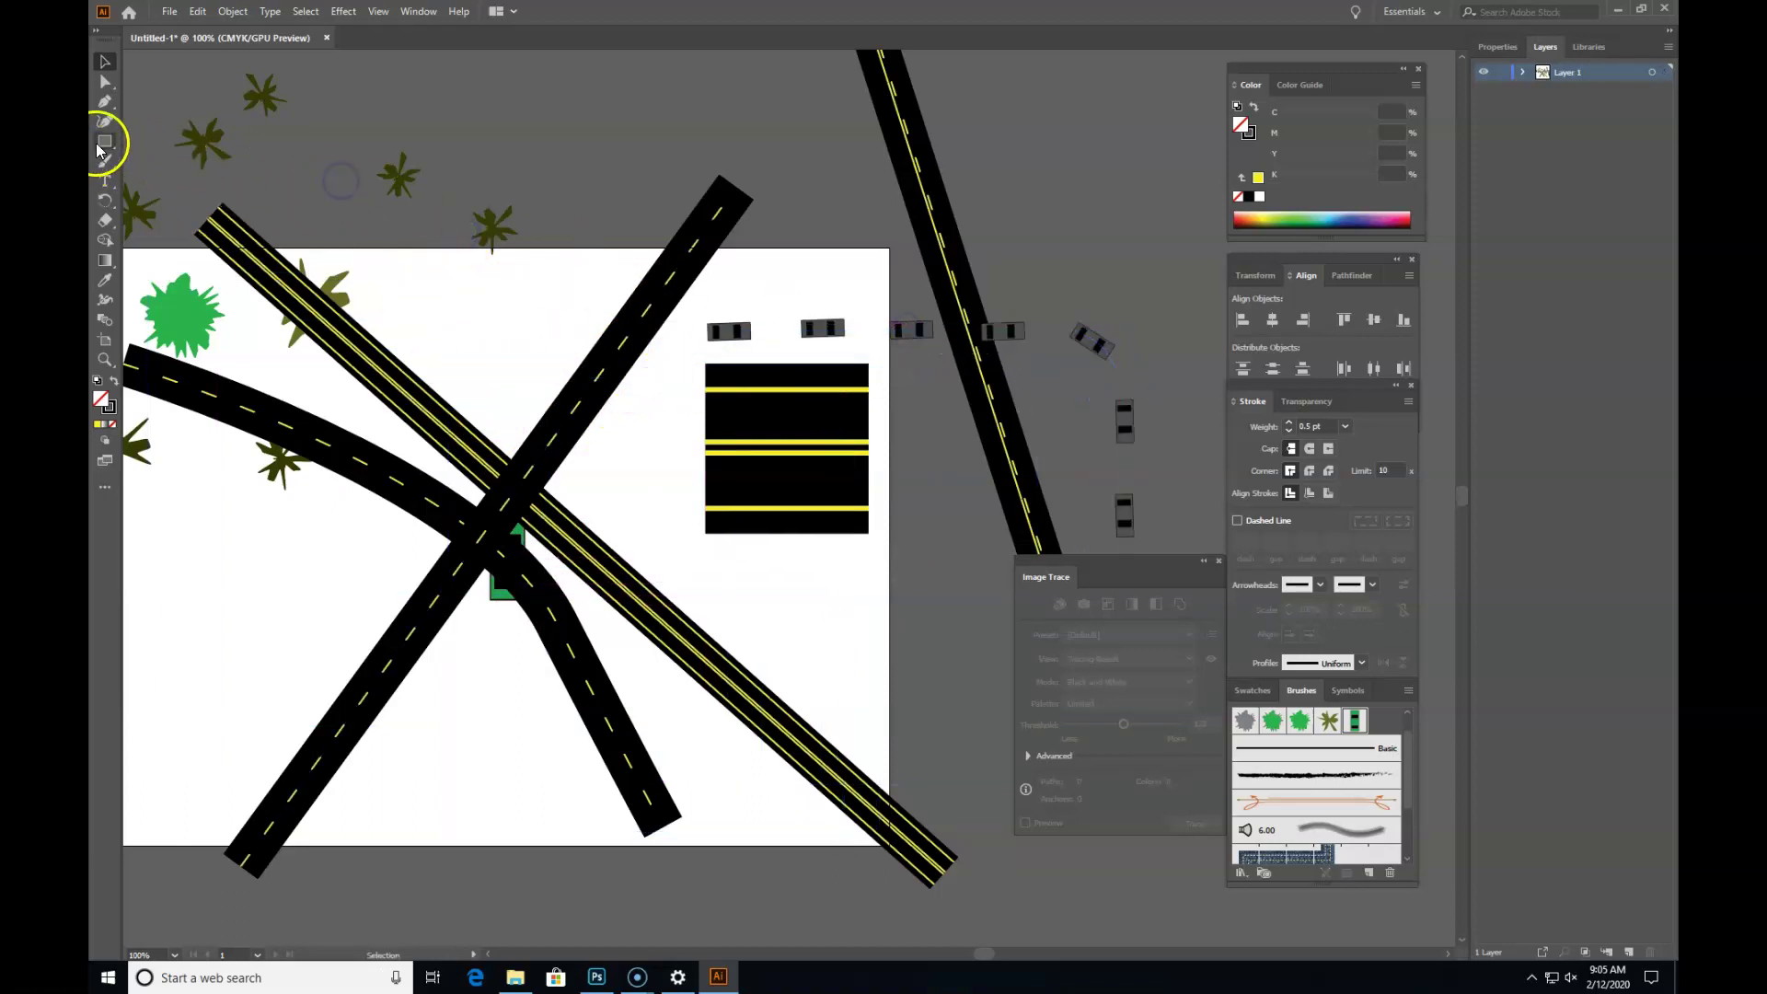
Step: Draw a straight path about 12 in long with the Pen tool along the left edge of the rising dashed road
{"action": "left_click", "coordinate": [105, 101]}
{"action": "left_click", "coordinate": [728, 175]}
{"action": "left_click", "coordinate": [229, 866]}
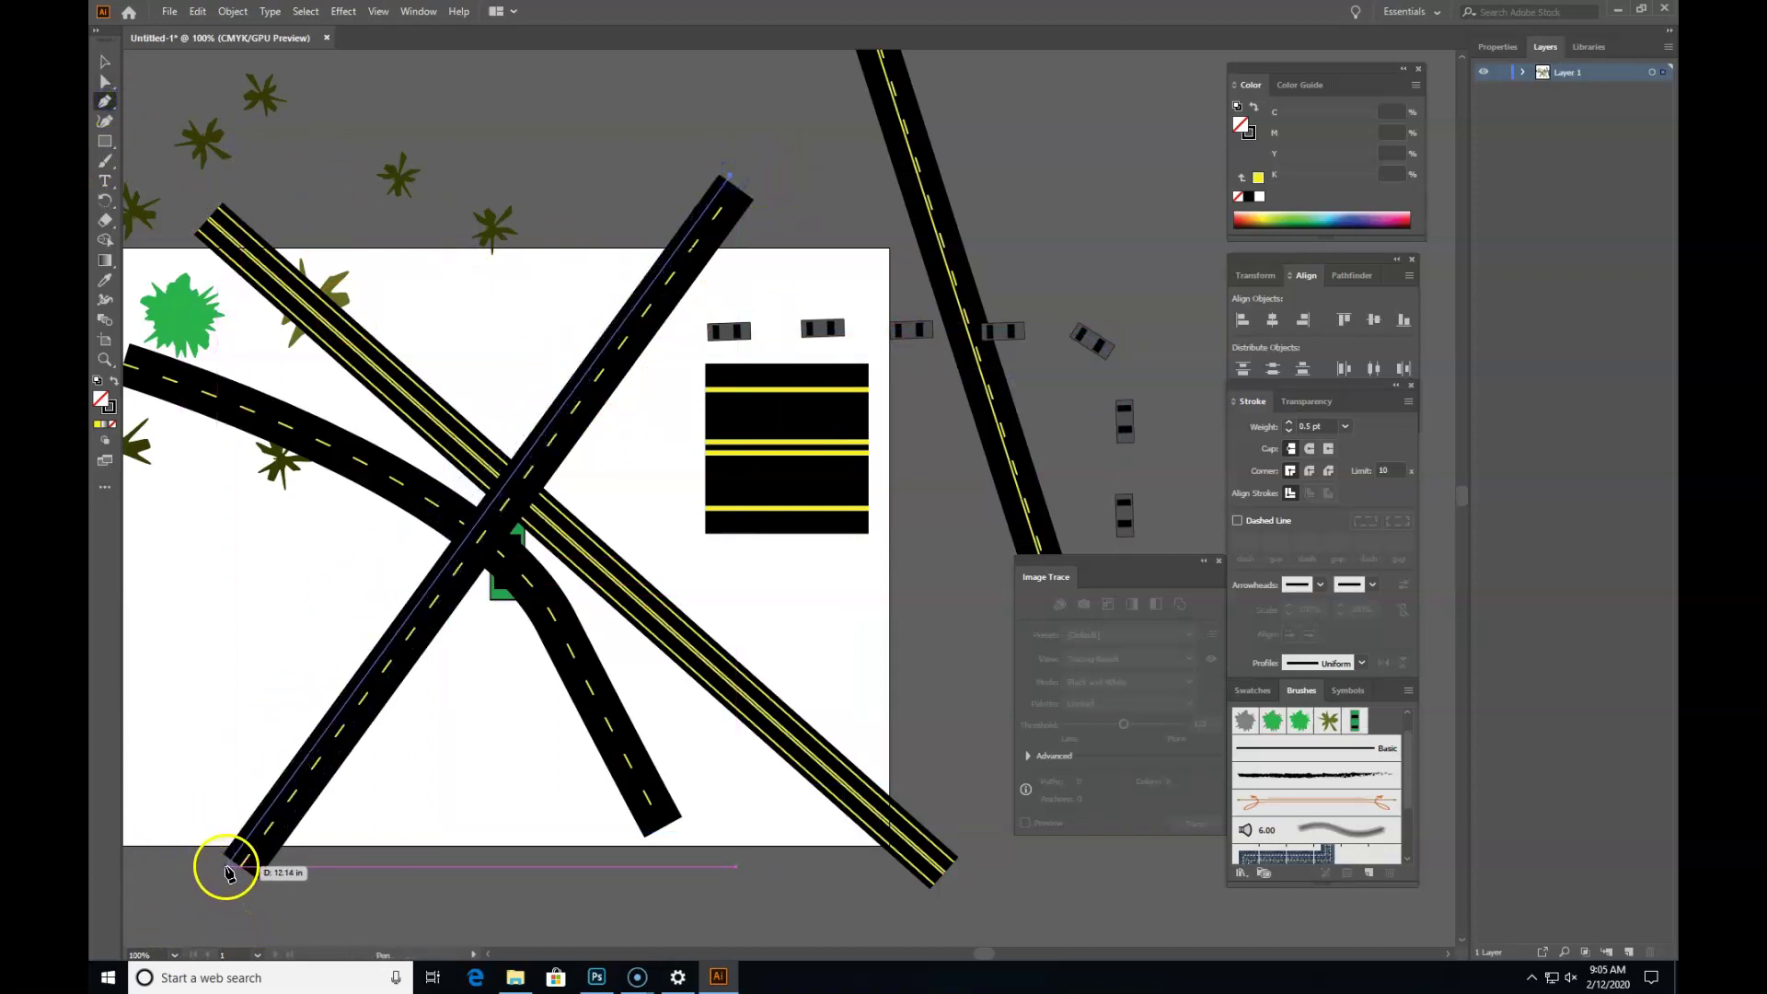
{"action": "left_click", "coordinate": [105, 60]}
Step: Apply the car scatter brush to the new straight path and set its stroke weight to 0.25 pt
{"action": "left_click", "coordinate": [1355, 721]}
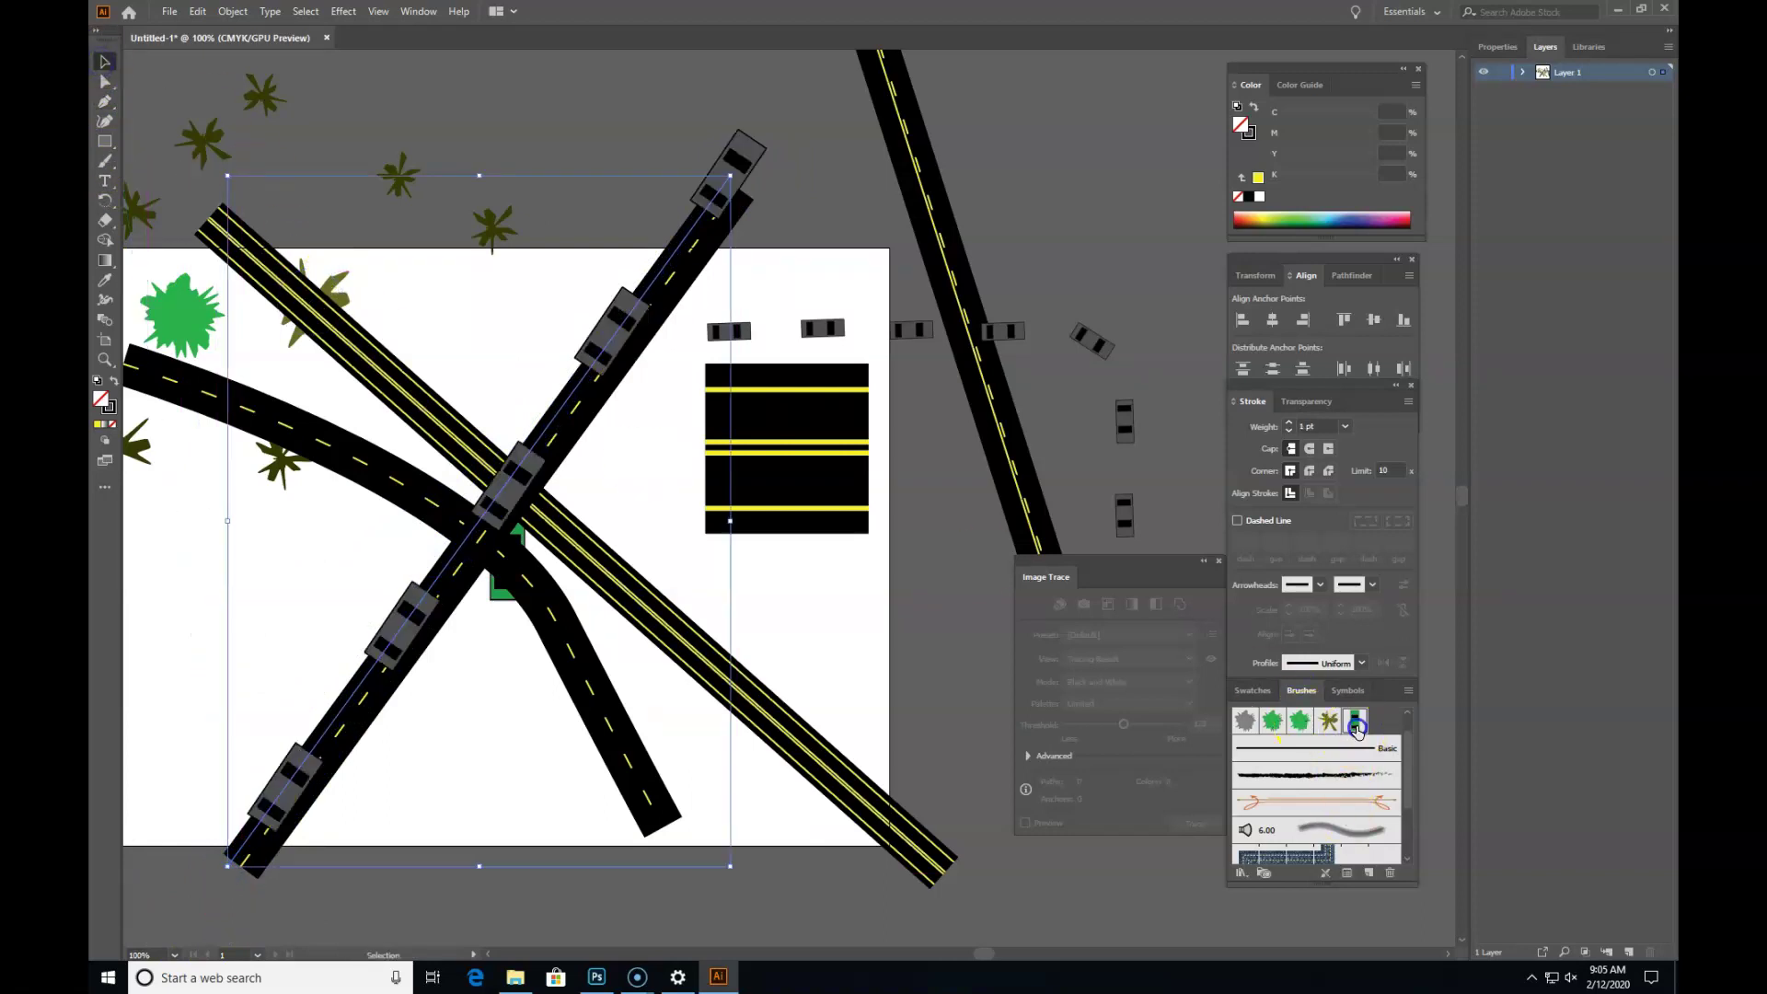
{"action": "left_click", "coordinate": [1345, 426]}
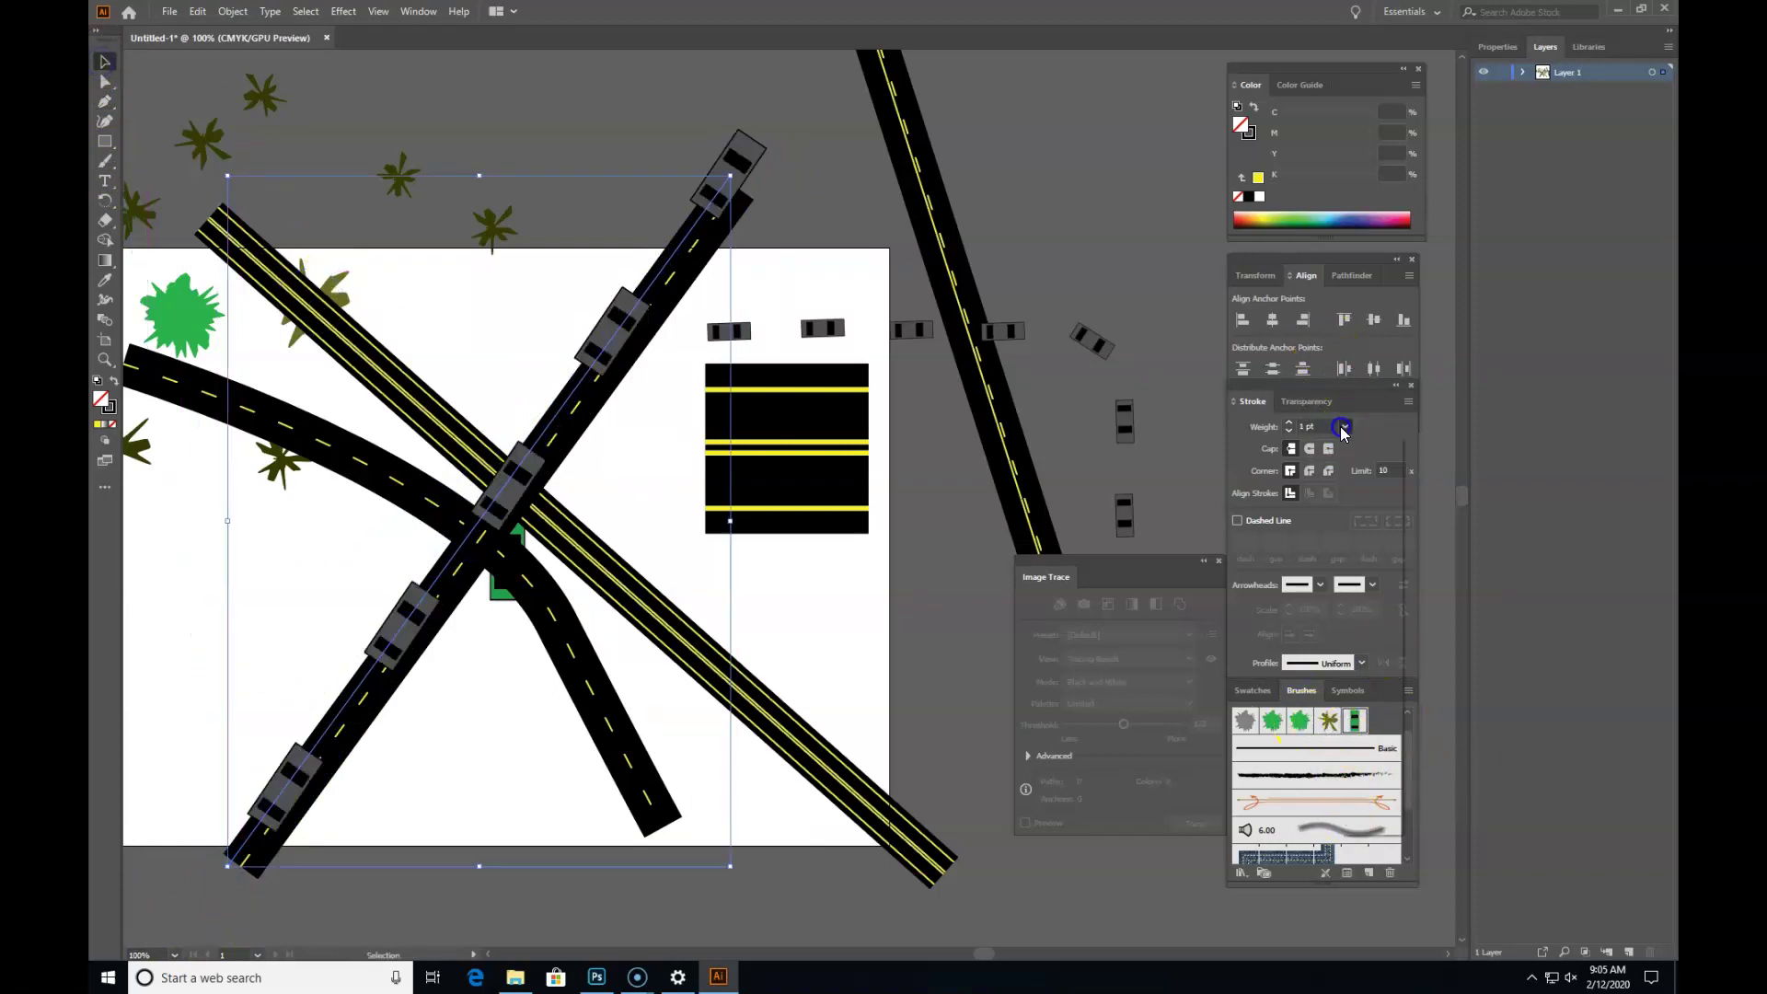
{"action": "left_click", "coordinate": [1358, 449]}
Step: Open the car scatter brush's options and change its spacing from Random to Fixed, keeping the cars on the road in view
{"action": "key", "text": "z"}
{"action": "left_click", "coordinate": [426, 529]}
{"action": "left_click", "coordinate": [753, 548]}
{"action": "left_click_drag", "start_coordinate": [948, 527], "coordinate": [840, 578]}
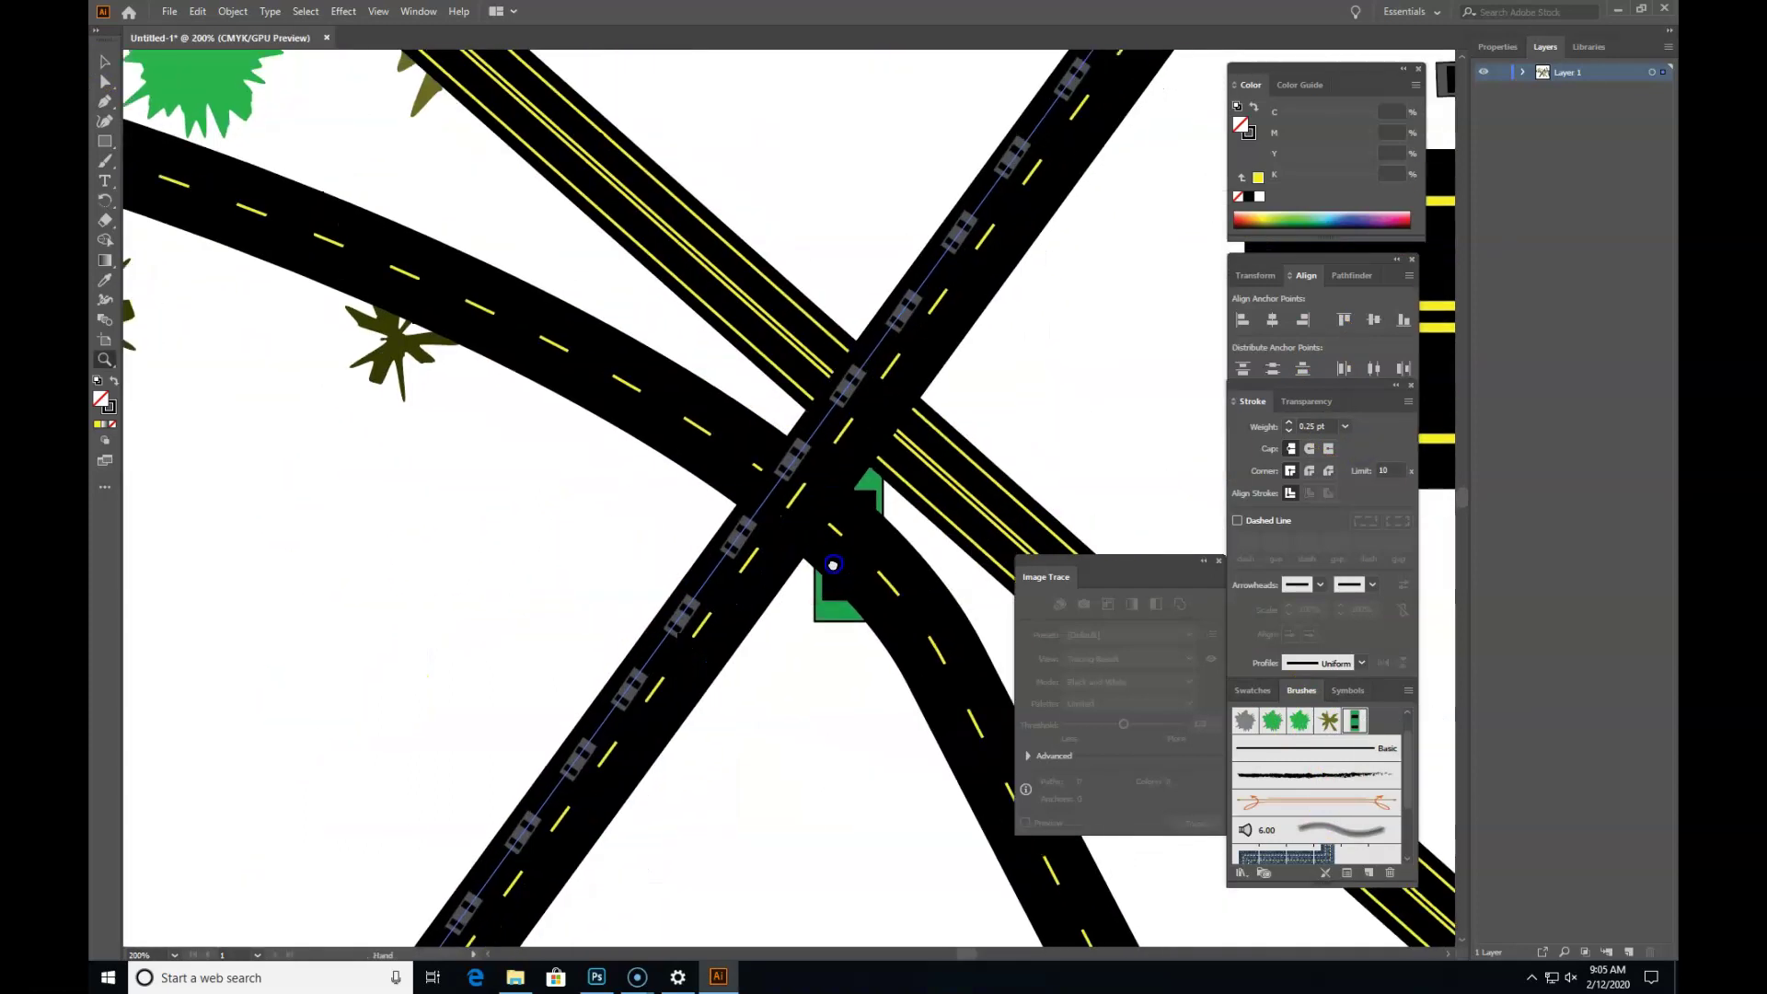
{"action": "left_click", "coordinate": [104, 61]}
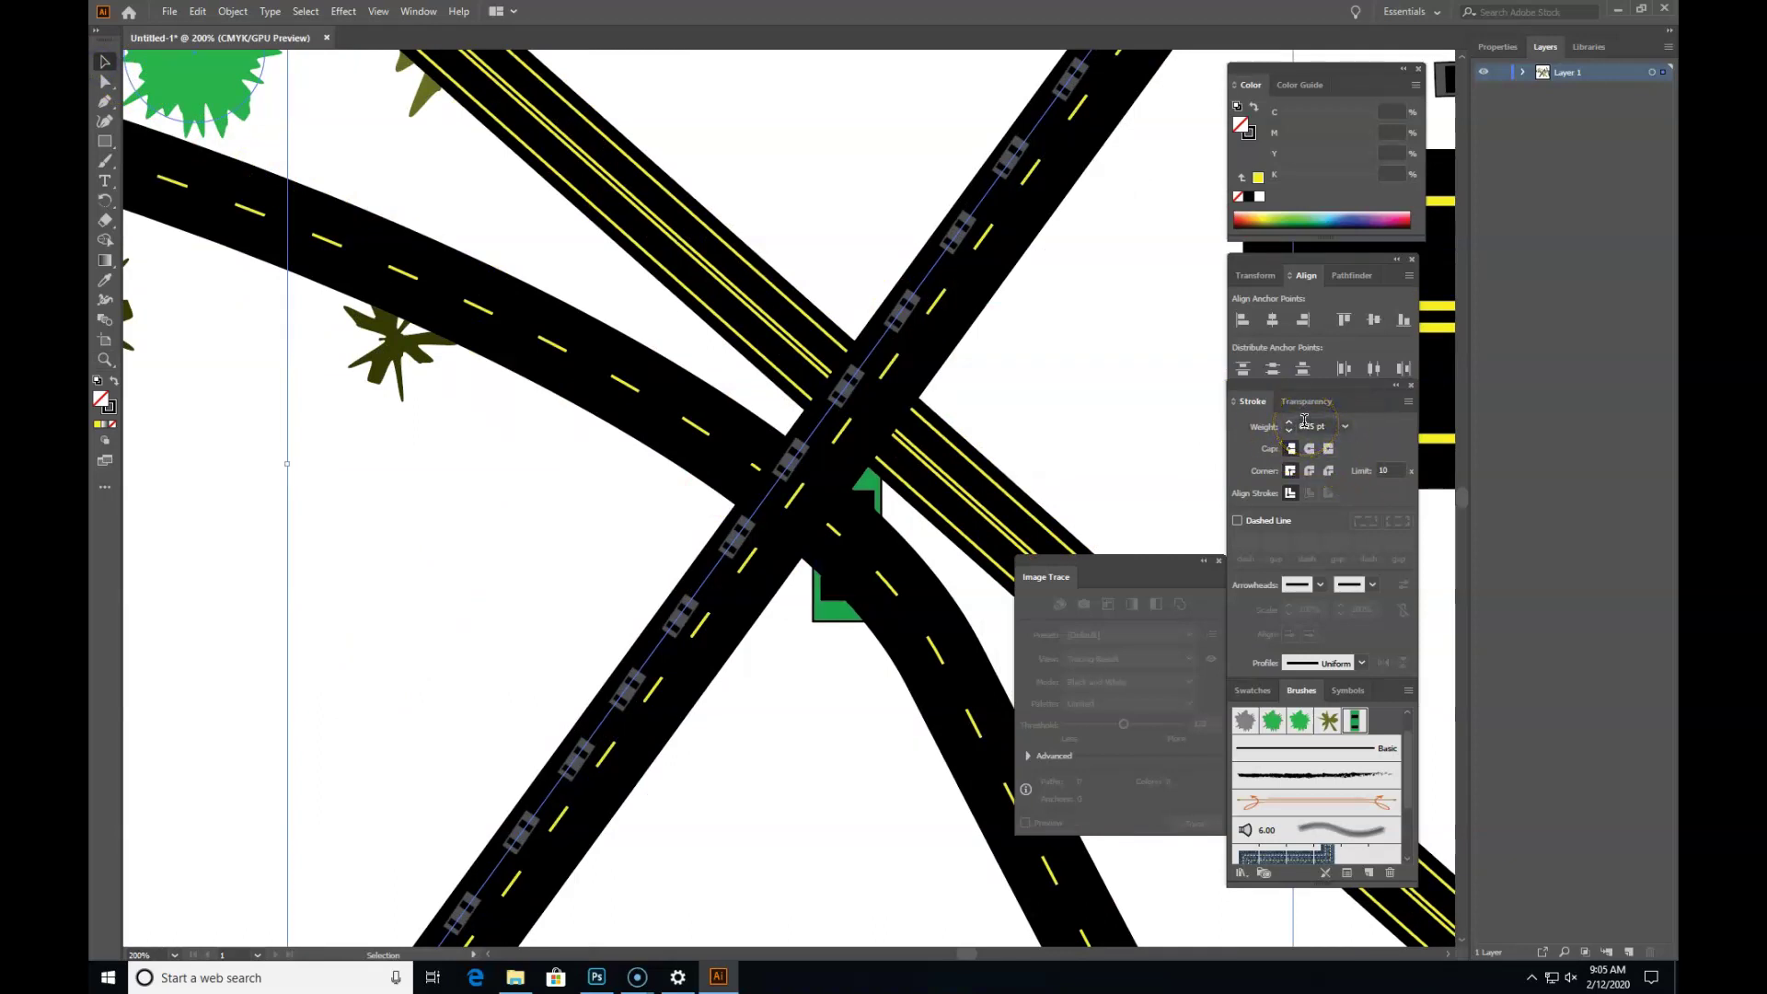
{"action": "double_click", "coordinate": [1359, 720]}
{"action": "mouse_move", "coordinate": [1018, 86]}
{"action": "left_mouse_down"}
{"action": "mouse_move", "coordinate": [1041, 103]}
{"action": "mouse_move", "coordinate": [1122, 434]}
{"action": "left_mouse_up"}
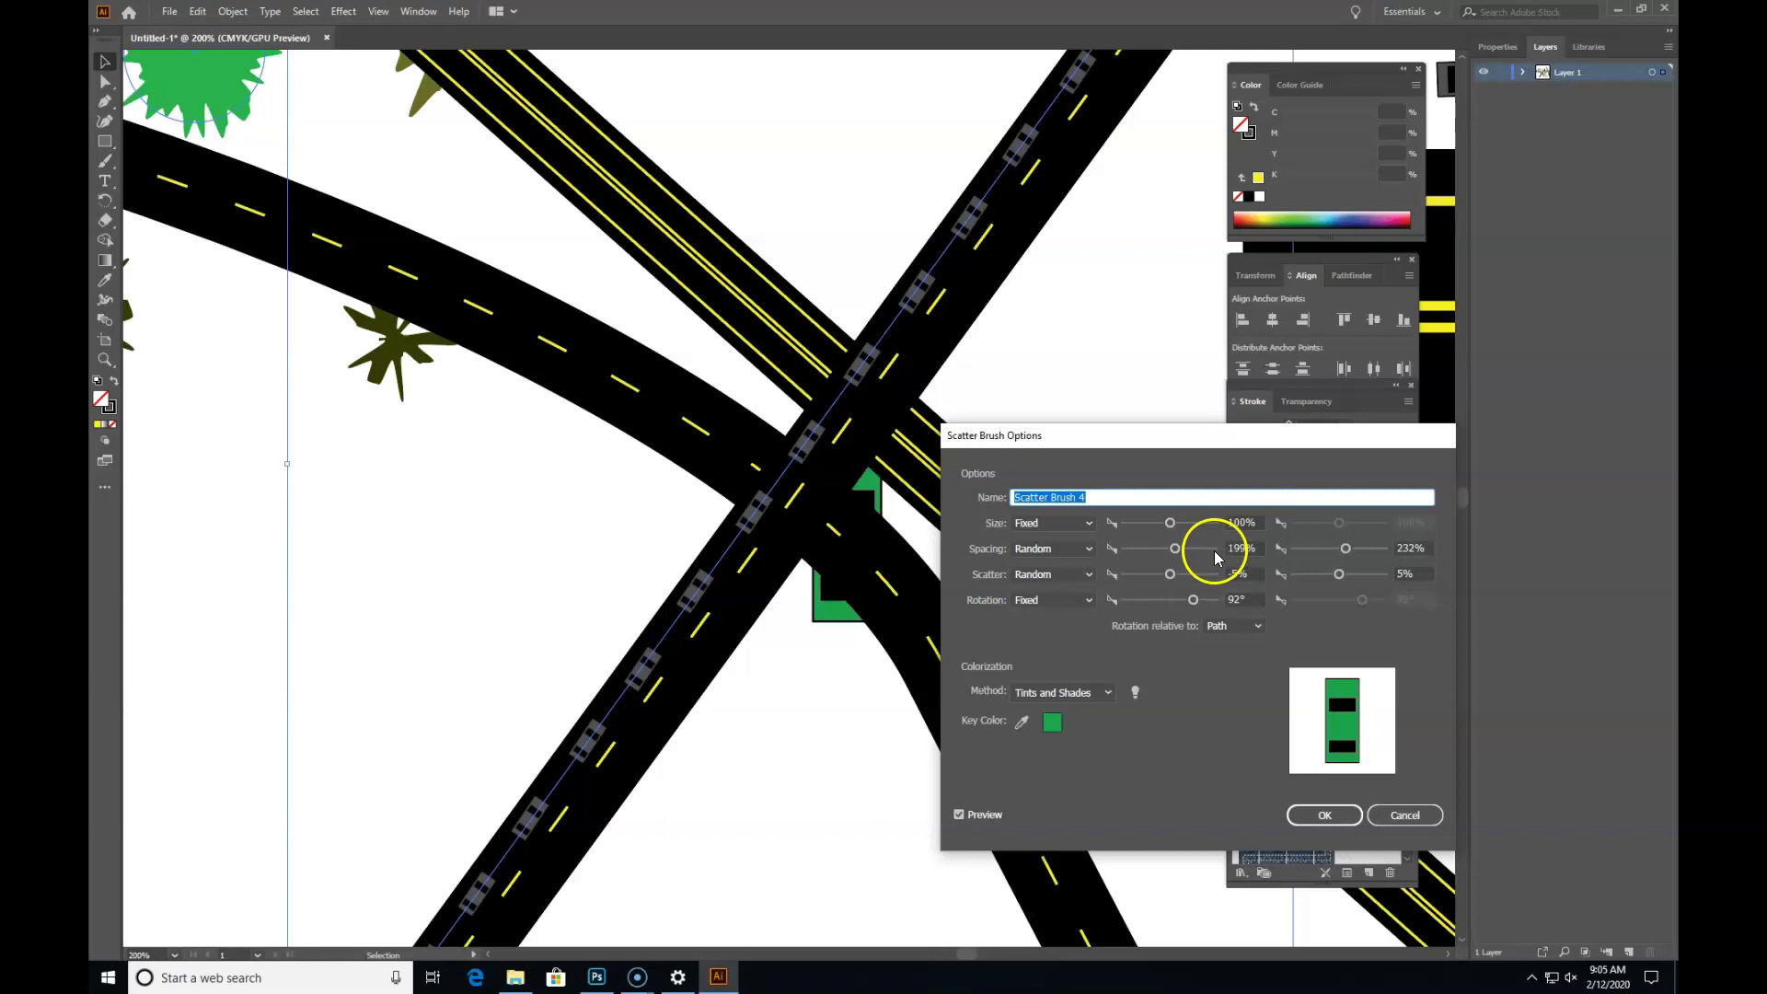
{"action": "left_click", "coordinate": [1068, 549]}
{"action": "left_click", "coordinate": [1075, 570]}
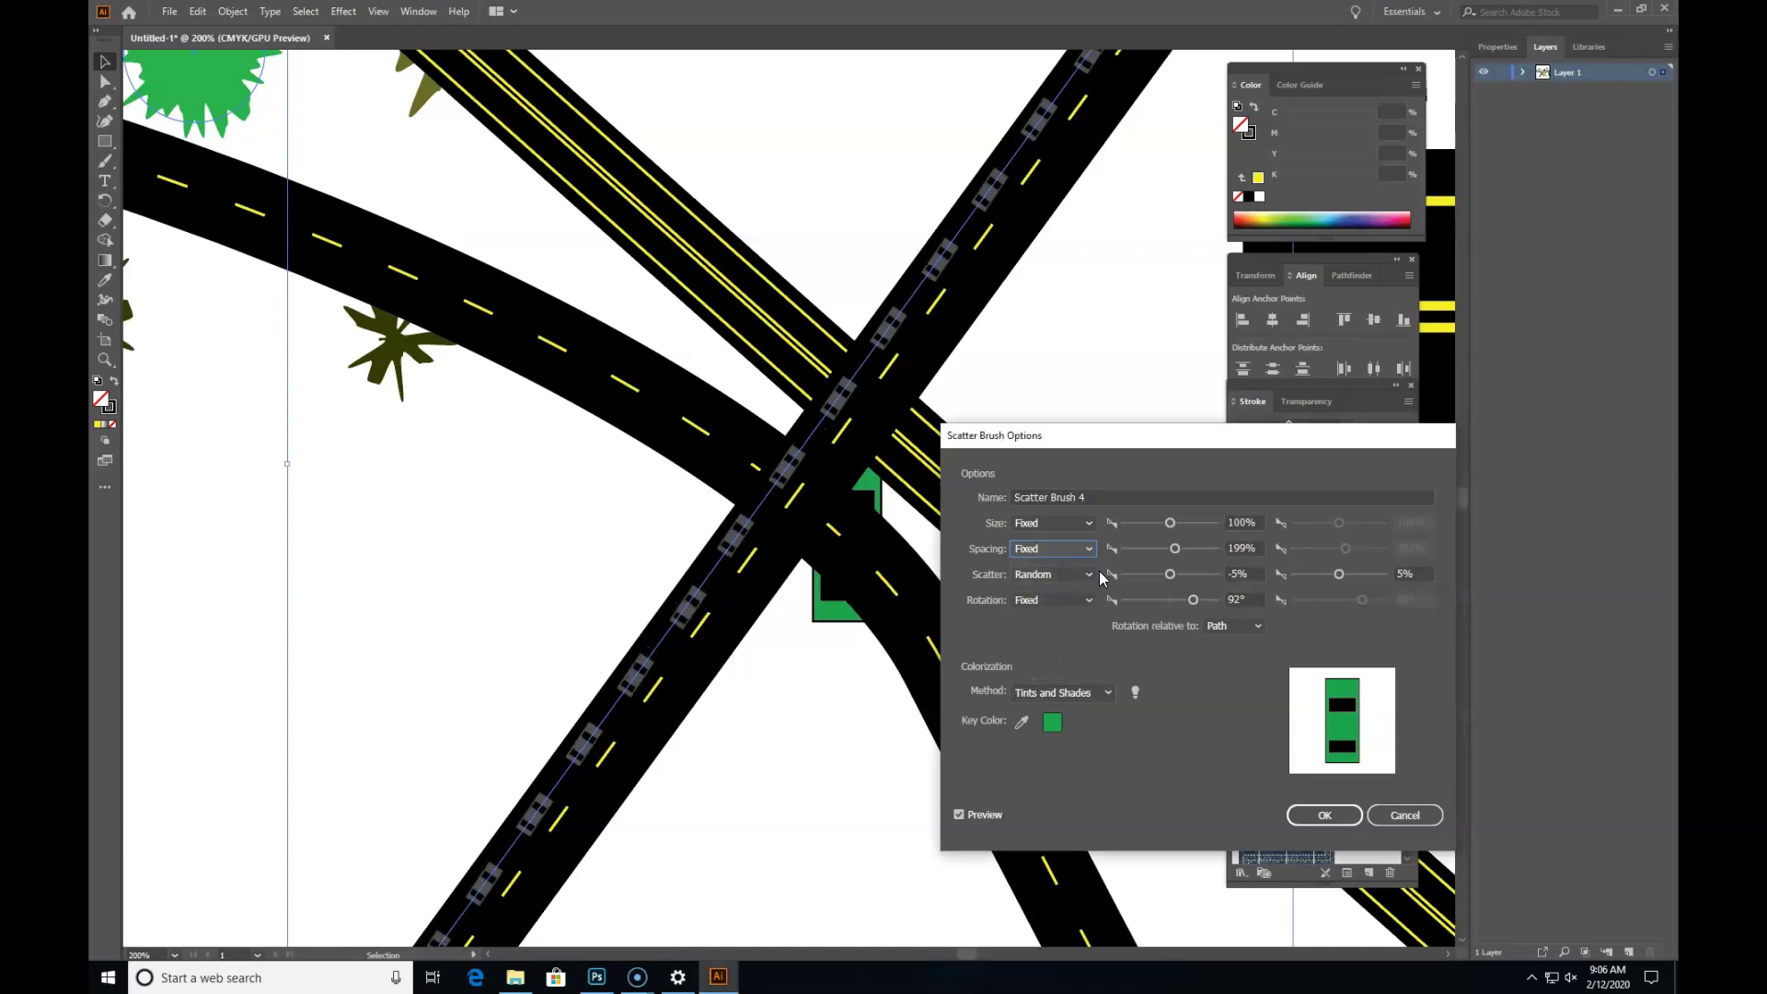
Step: Raise the car brush's fixed spacing to 302% to spread the cars farther apart
{"action": "left_click", "coordinate": [1252, 548]}
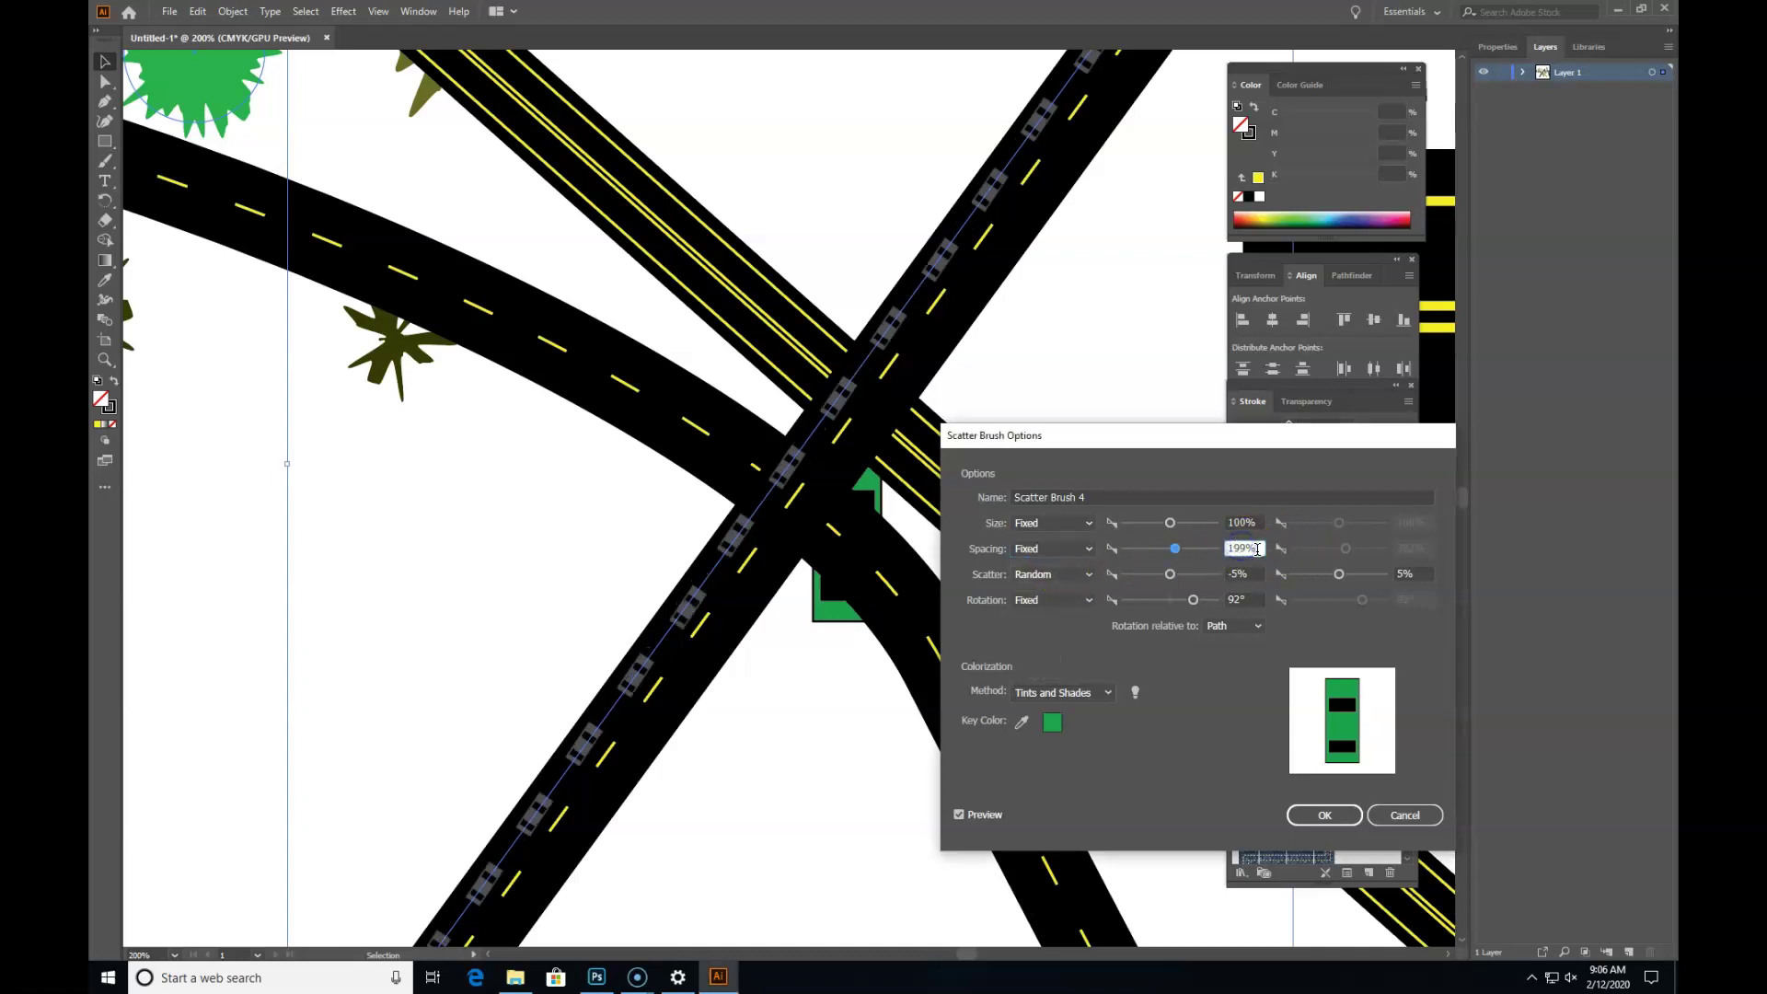
{"action": "left_click_drag", "start_coordinate": [1253, 546], "coordinate": [1216, 550]}
{"action": "key", "text": "Up"}
{"action": "key", "text": "Up"}
{"action": "key", "text": "Up"}
{"action": "key", "text": "Up"}
{"action": "key", "text": "Up"}
{"action": "key", "text": "Up"}
{"action": "key", "text": "Up"}
{"action": "key", "text": "Up"}
{"action": "key", "text": "Up"}
{"action": "key", "text": "Up"}
{"action": "key", "text": "Up"}
{"action": "key", "text": "Up"}
{"action": "key", "text": "Up"}
{"action": "key", "text": "Up"}
{"action": "key", "text": "Up"}
{"action": "key", "text": "Up"}
{"action": "key", "text": "Up"}
{"action": "key", "text": "Up"}
{"action": "key", "text": "Up"}
{"action": "key", "text": "Up"}
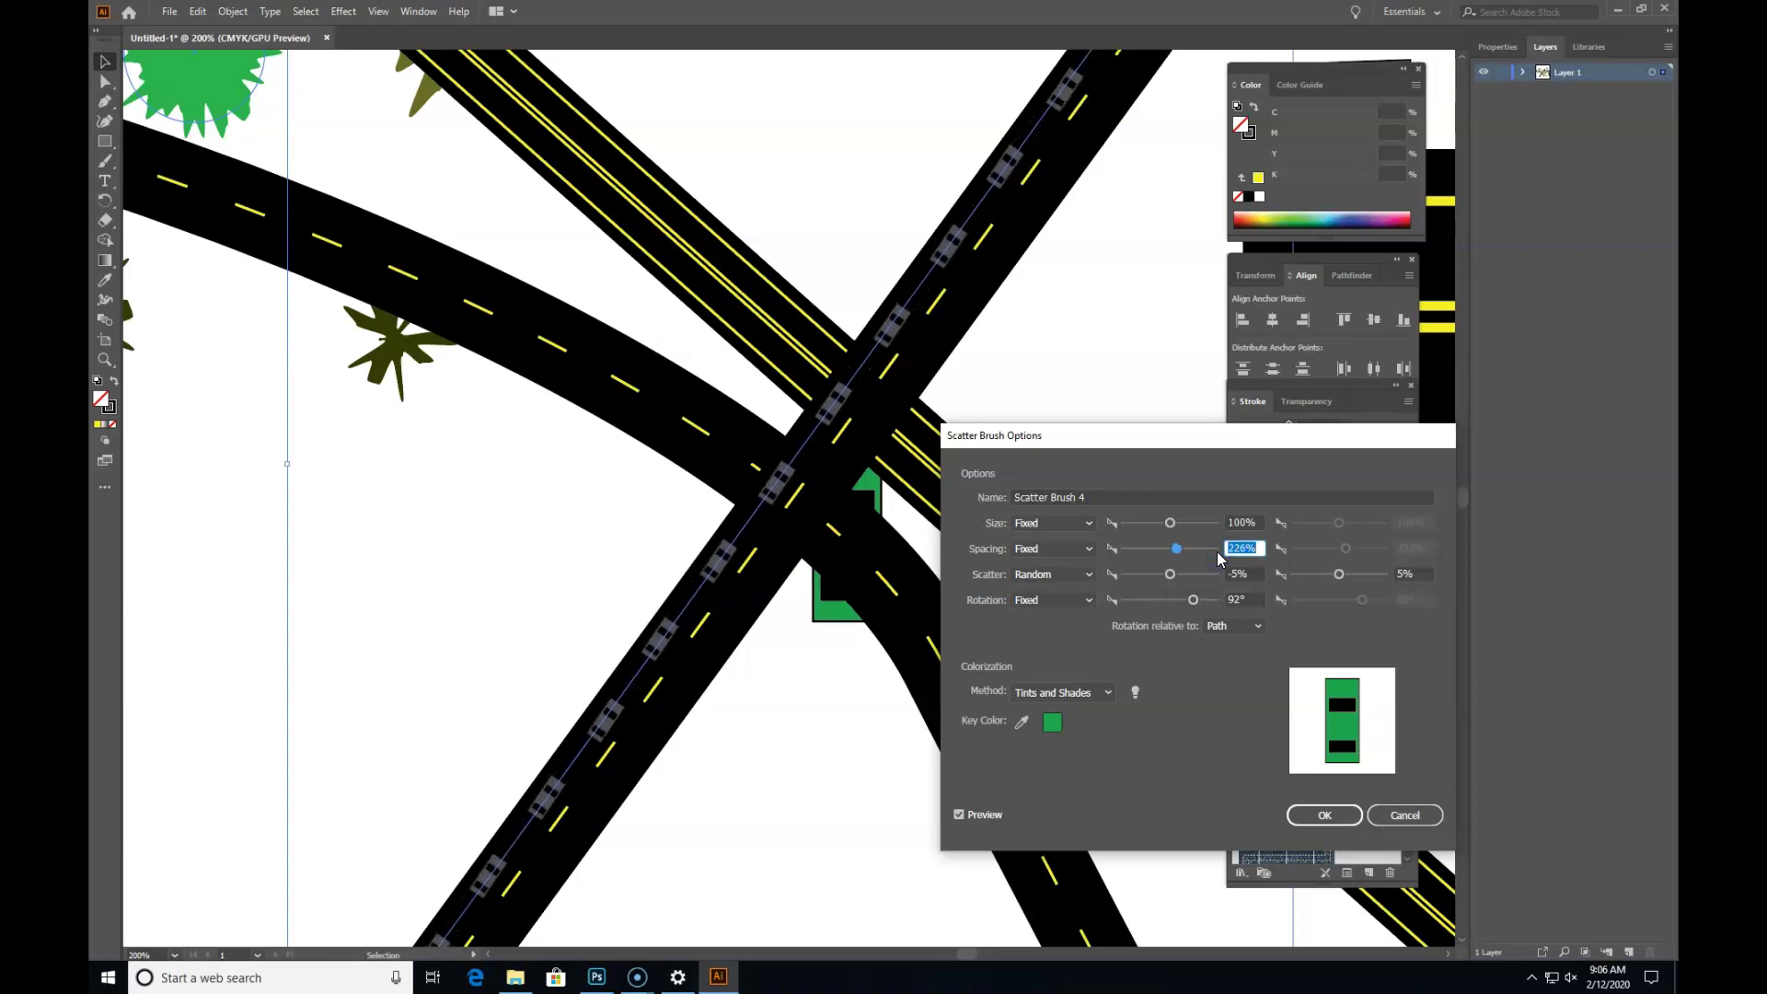
{"action": "key", "text": "Up"}
{"action": "key", "text": "Up"}
{"action": "key", "text": "Up"}
{"action": "key", "text": "Up"}
{"action": "key", "text": "Up"}
{"action": "key", "text": "Up"}
{"action": "key", "text": "Up"}
{"action": "key", "text": "Up"}
{"action": "key", "text": "Up"}
{"action": "key", "text": "Up"}
{"action": "key", "text": "Up"}
{"action": "key", "text": "Up"}
{"action": "key", "text": "Up"}
{"action": "key", "text": "Up"}
{"action": "key", "text": "Up"}
{"action": "key", "text": "Up"}
{"action": "key", "text": "Up"}
{"action": "key", "text": "Up"}
{"action": "key", "text": "Up"}
{"action": "key", "text": "Up"}
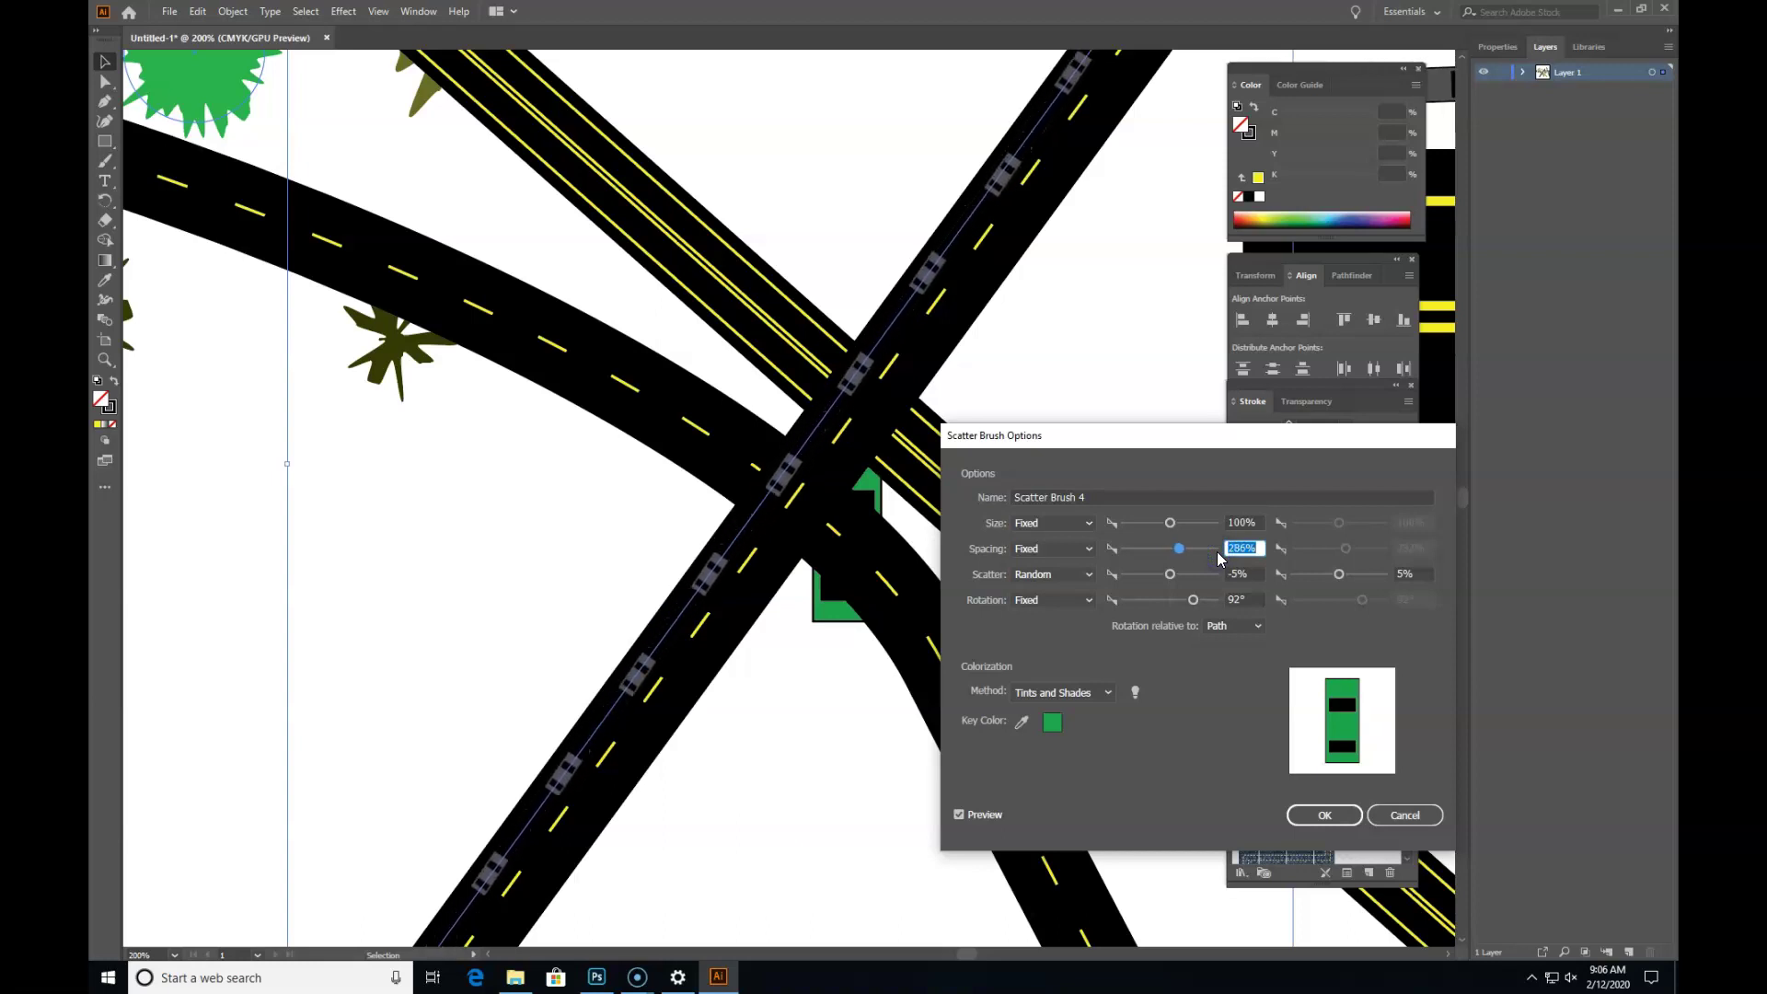
{"action": "key", "text": "Up"}
{"action": "key", "text": "Up"}
{"action": "key", "text": "Up"}
{"action": "key", "text": "Up"}
{"action": "key", "text": "Up"}
{"action": "key", "text": "Up"}
{"action": "key", "text": "Up"}
{"action": "key", "text": "Up"}
{"action": "key", "text": "Up"}
{"action": "key", "text": "Up"}
{"action": "key", "text": "Up"}
{"action": "key", "text": "Up"}
{"action": "key", "text": "Up"}
{"action": "key", "text": "Up"}
{"action": "key", "text": "Up"}
{"action": "key", "text": "Up"}
{"action": "key", "text": "Up"}
{"action": "key", "text": "Up"}
{"action": "key", "text": "Up"}
{"action": "key", "text": "Up"}
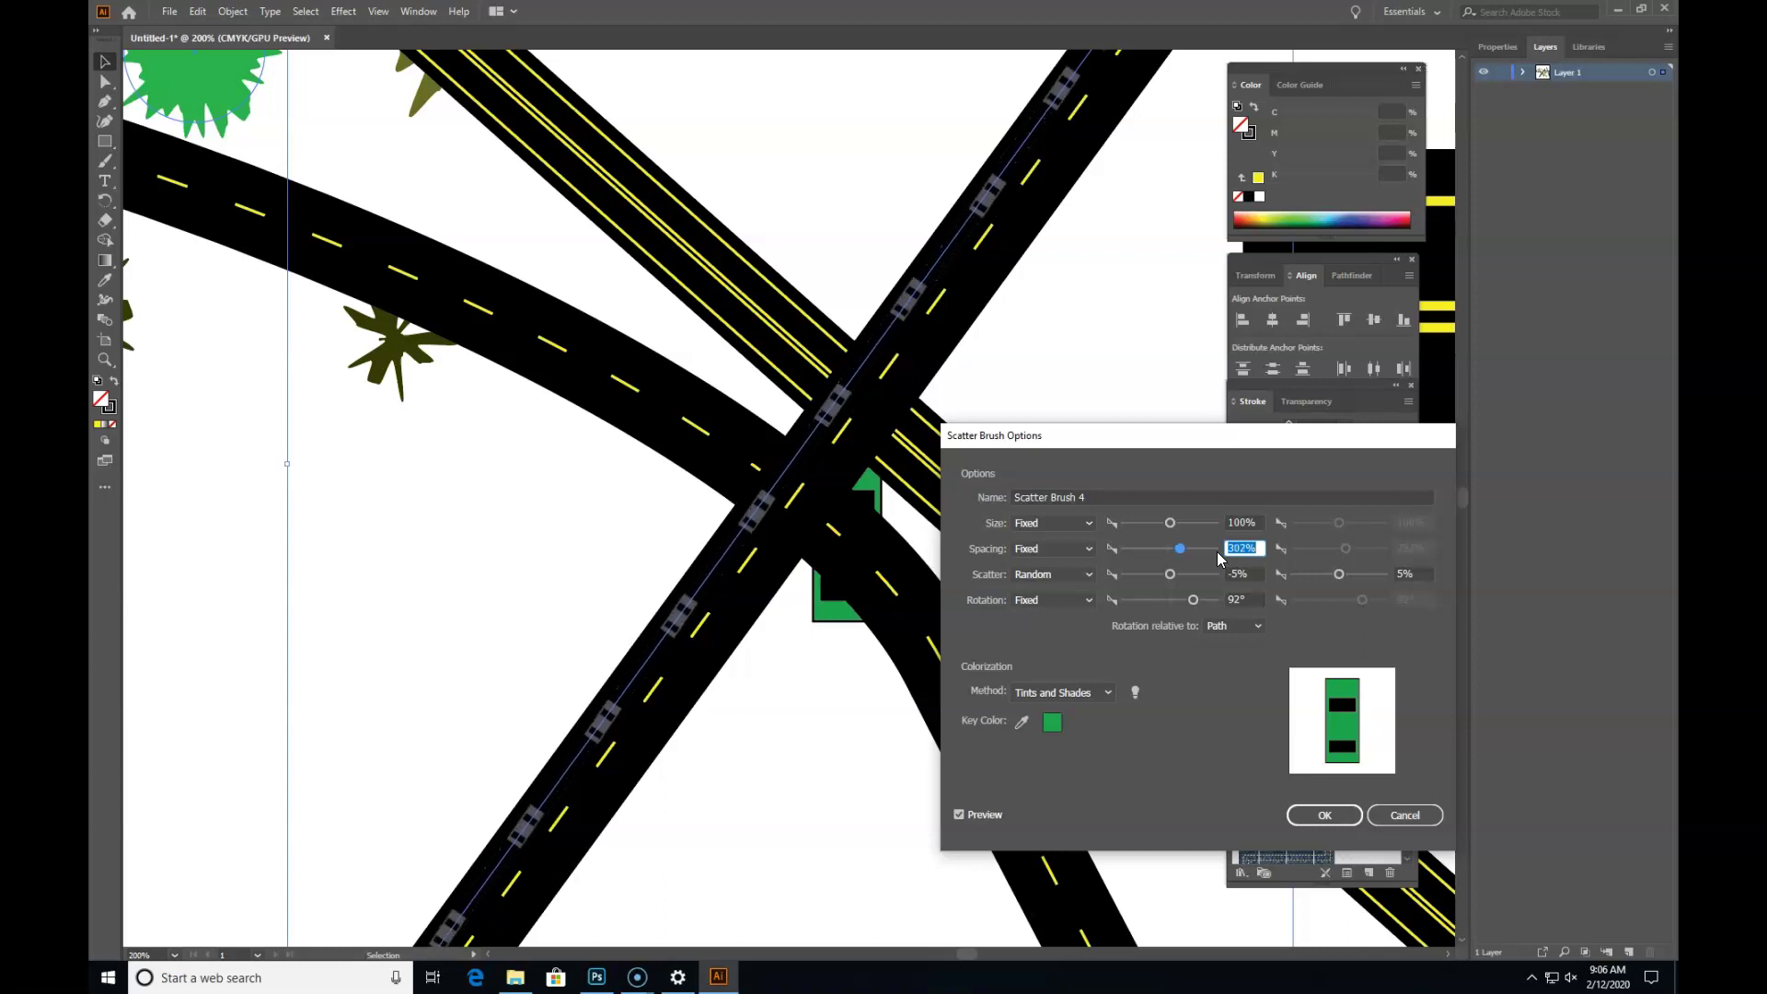
Step: Try a tighter fixed spacing of about 70% for the car scatter brush so the cars bunch together along the road
{"action": "key", "text": "Down"}
{"action": "key", "text": "Down"}
{"action": "key", "text": "Down"}
{"action": "key", "text": "Down"}
{"action": "key", "text": "Down"}
{"action": "key", "text": "Down"}
{"action": "key", "text": "Down"}
{"action": "key", "text": "Down"}
{"action": "key", "text": "Down"}
{"action": "key", "text": "Down"}
{"action": "key", "text": "Down"}
{"action": "key", "text": "Down"}
{"action": "key", "text": "Down"}
{"action": "key", "text": "Down"}
{"action": "key", "text": "Down"}
{"action": "key", "text": "Down"}
{"action": "key", "text": "Down"}
{"action": "key", "text": "Down"}
{"action": "key", "text": "Down"}
{"action": "key", "text": "Down"}
{"action": "key", "text": "Down"}
{"action": "key", "text": "Down"}
{"action": "key", "text": "Down"}
{"action": "key", "text": "Down"}
{"action": "key", "text": "Down"}
{"action": "key", "text": "Down"}
{"action": "key", "text": "Down"}
{"action": "key", "text": "Down"}
{"action": "key", "text": "Down"}
{"action": "key", "text": "Down"}
{"action": "key", "text": "Down"}
{"action": "key", "text": "Down"}
{"action": "key", "text": "Down"}
{"action": "key", "text": "Down"}
{"action": "key", "text": "Down"}
{"action": "key", "text": "Down"}
{"action": "key", "text": "Down"}
{"action": "key", "text": "Down"}
{"action": "key", "text": "Down"}
{"action": "key", "text": "Down"}
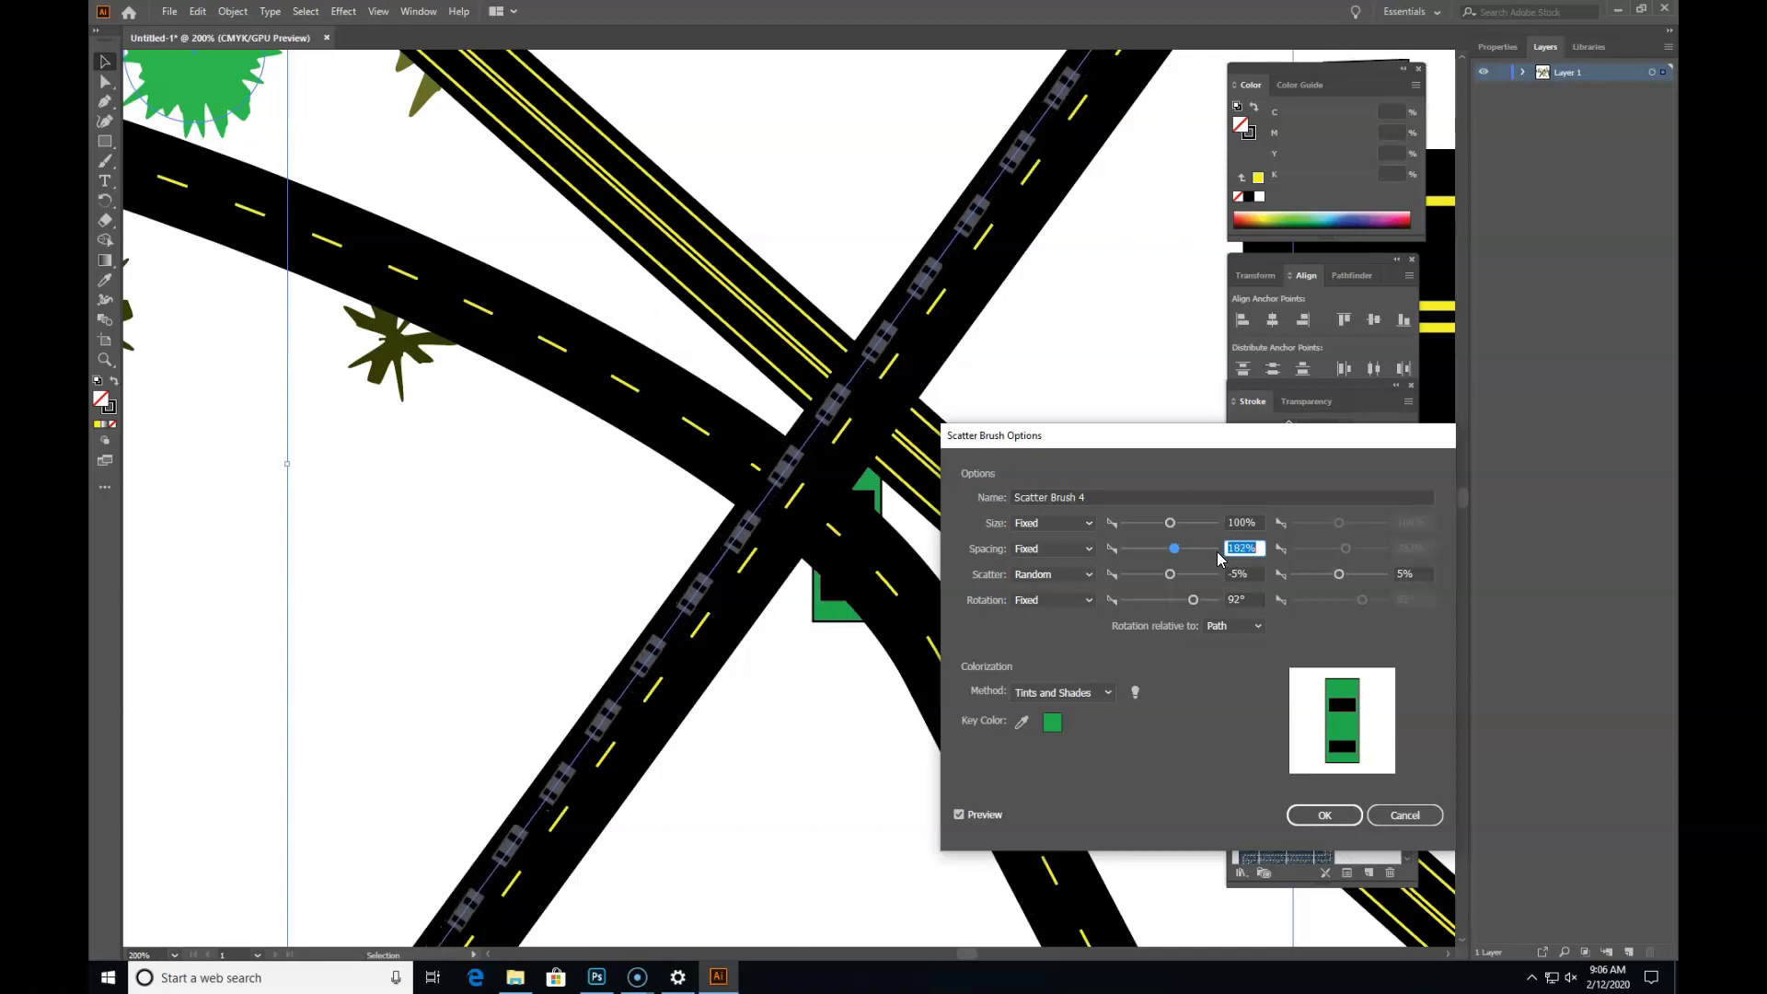
{"action": "key", "text": "Down"}
{"action": "key", "text": "Down"}
{"action": "key", "text": "Down"}
{"action": "key", "text": "Down"}
{"action": "key", "text": "Down"}
{"action": "key", "text": "Down"}
{"action": "key", "text": "Down"}
{"action": "key", "text": "Down"}
{"action": "key", "text": "Down"}
{"action": "key", "text": "Down"}
{"action": "key", "text": "Down"}
{"action": "key", "text": "Down"}
{"action": "key", "text": "Down"}
{"action": "key", "text": "Down"}
{"action": "key", "text": "Down"}
{"action": "key", "text": "Down"}
{"action": "key", "text": "Down"}
{"action": "key", "text": "Down"}
{"action": "key", "text": "Down"}
{"action": "key", "text": "Down"}
{"action": "key", "text": "Down"}
{"action": "key", "text": "Down"}
{"action": "key", "text": "Down"}
{"action": "key", "text": "Down"}
{"action": "key", "text": "Down"}
{"action": "key", "text": "Down"}
{"action": "key", "text": "Down"}
{"action": "key", "text": "Down"}
{"action": "key", "text": "Down"}
{"action": "key", "text": "Down"}
{"action": "key", "text": "Down"}
{"action": "key", "text": "Down"}
{"action": "key", "text": "Down"}
{"action": "key", "text": "Down"}
{"action": "key", "text": "Down"}
{"action": "key", "text": "Down"}
{"action": "key", "text": "Down"}
{"action": "key", "text": "Down"}
{"action": "key", "text": "Down"}
{"action": "key", "text": "Down"}
{"action": "key", "text": "Down"}
{"action": "key", "text": "Down"}
{"action": "key", "text": "Down"}
{"action": "key", "text": "Down"}
{"action": "key", "text": "Down"}
{"action": "key", "text": "Down"}
{"action": "key", "text": "Down"}
{"action": "key", "text": "Down"}
{"action": "key", "text": "Down"}
{"action": "key", "text": "Down"}
{"action": "key", "text": "Down"}
{"action": "key", "text": "Down"}
{"action": "key", "text": "Down"}
{"action": "key", "text": "Down"}
{"action": "key", "text": "Down"}
{"action": "key", "text": "Down"}
{"action": "key", "text": "Down"}
{"action": "key", "text": "Down"}
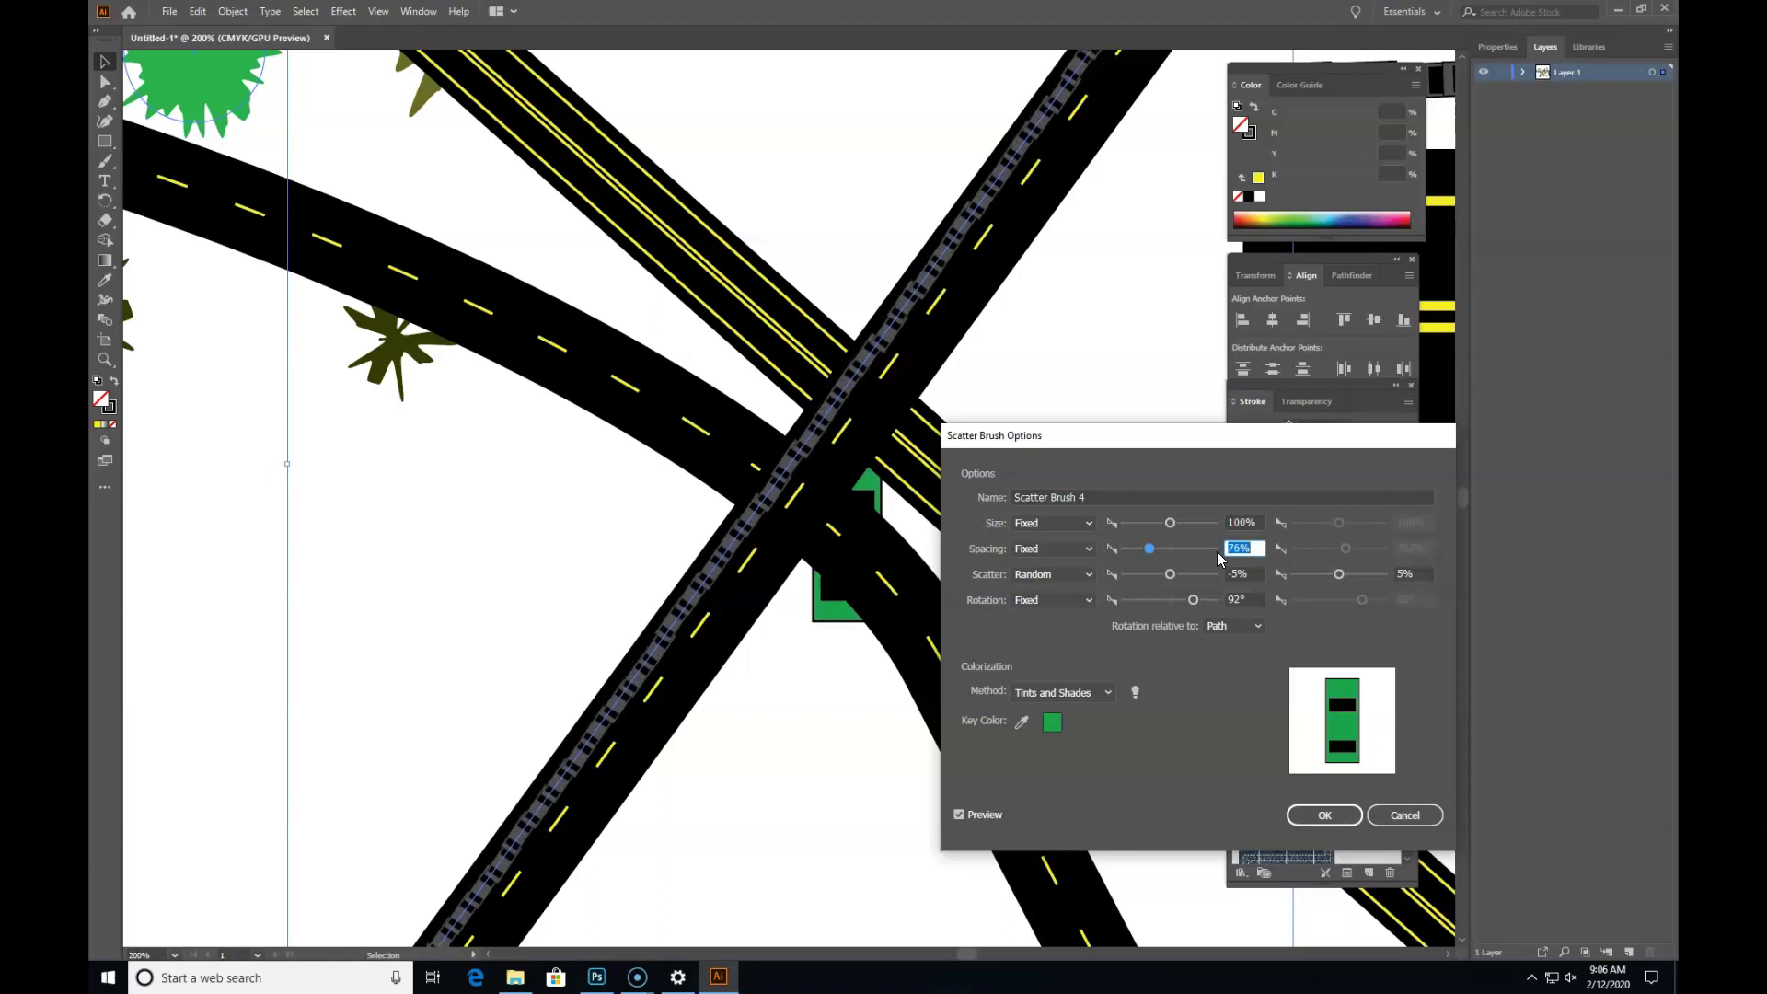
Step: Set the car scatter brush's fixed spacing to 153% to leave small, even gaps between the cars on the road
{"action": "key", "text": "Up"}
{"action": "key", "text": "Up"}
{"action": "key", "text": "Up"}
{"action": "key", "text": "Up"}
{"action": "key", "text": "Up"}
{"action": "key", "text": "Up"}
{"action": "key", "text": "Up"}
{"action": "key", "text": "Up"}
{"action": "key", "text": "Up"}
{"action": "key", "text": "Up"}
{"action": "key", "text": "Up"}
{"action": "key", "text": "Up"}
{"action": "key", "text": "Up"}
{"action": "key", "text": "Up"}
{"action": "key", "text": "Up"}
{"action": "key", "text": "Up"}
{"action": "key", "text": "Up"}
{"action": "key", "text": "Up"}
{"action": "key", "text": "Up"}
{"action": "key", "text": "Up"}
{"action": "key", "text": "Up"}
{"action": "key", "text": "Up"}
{"action": "key", "text": "Up"}
{"action": "key", "text": "Up"}
{"action": "key", "text": "Up"}
{"action": "key", "text": "Up"}
{"action": "key", "text": "Up"}
{"action": "key", "text": "Up"}
{"action": "key", "text": "Up"}
{"action": "key", "text": "Up"}
{"action": "key", "text": "Up"}
{"action": "key", "text": "Up"}
{"action": "key", "text": "Up"}
{"action": "key", "text": "Up"}
{"action": "key", "text": "Up"}
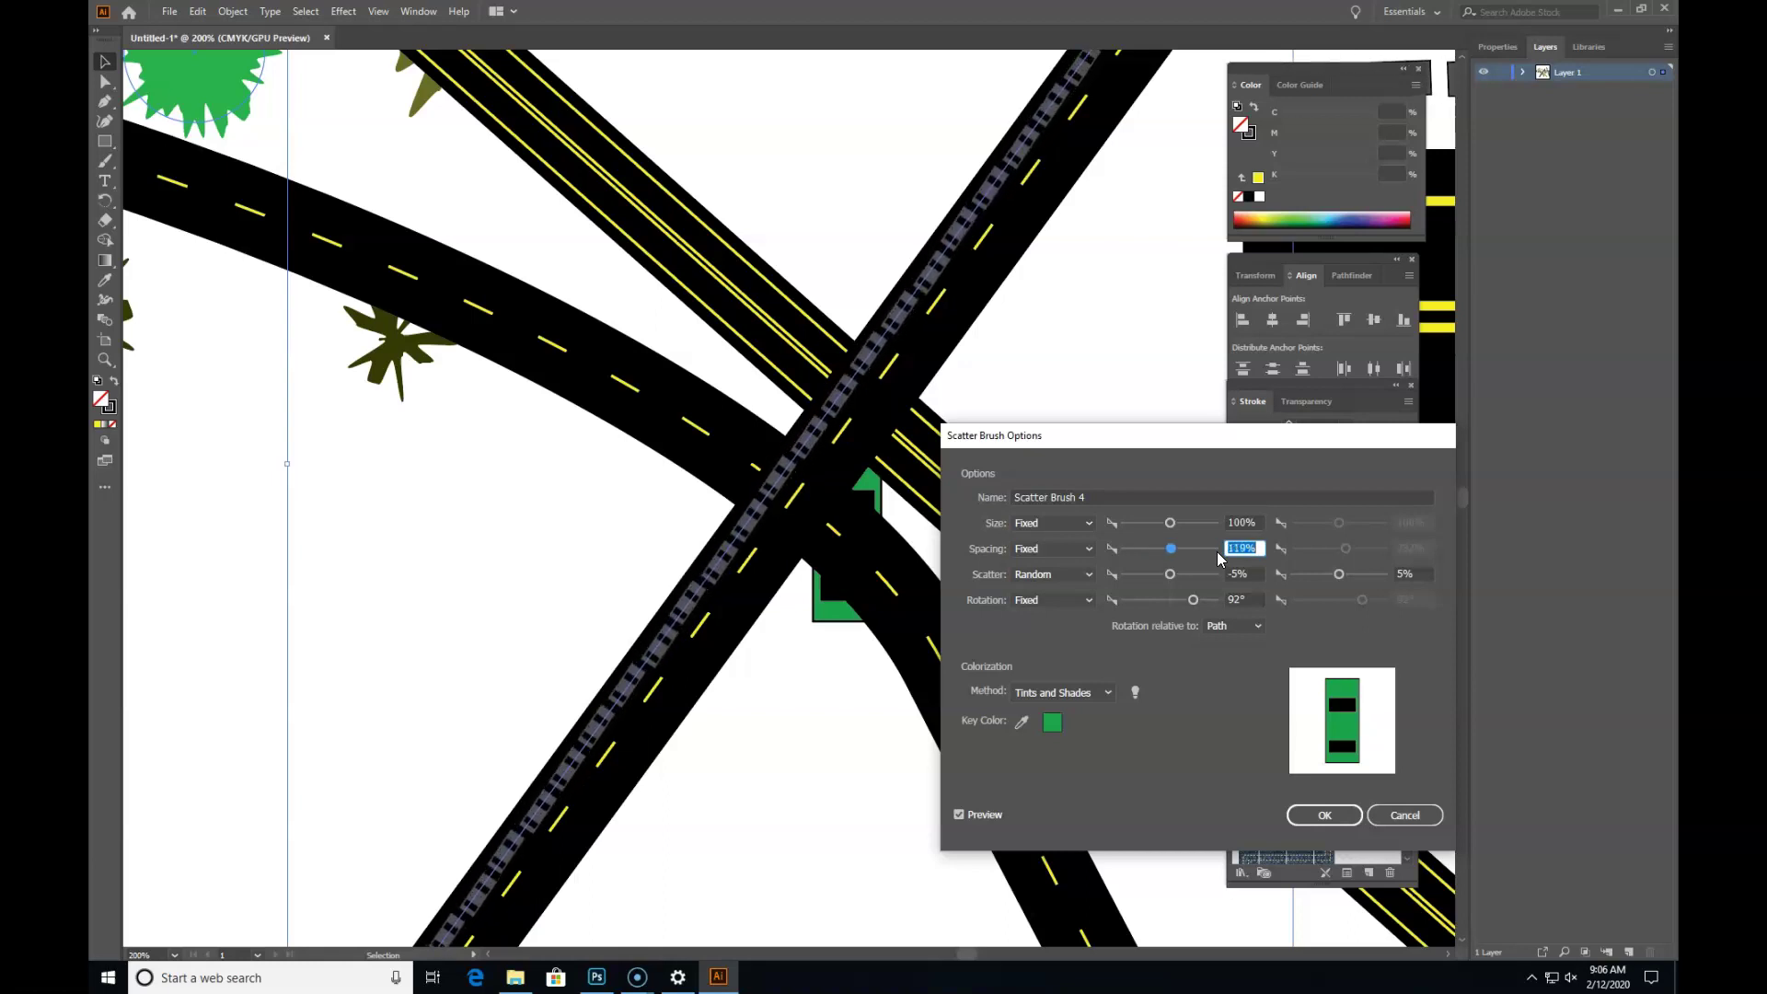
{"action": "key", "text": "Up"}
{"action": "key", "text": "Up"}
{"action": "key", "text": "Up"}
{"action": "key", "text": "Up"}
{"action": "key", "text": "Up"}
{"action": "key", "text": "Up"}
{"action": "key", "text": "Up"}
{"action": "key", "text": "Up"}
{"action": "key", "text": "Up"}
{"action": "key", "text": "Up"}
{"action": "key", "text": "Up"}
{"action": "key", "text": "Up"}
{"action": "key", "text": "Up"}
{"action": "key", "text": "Up"}
{"action": "key", "text": "Up"}
{"action": "key", "text": "Up"}
{"action": "key", "text": "Up"}
{"action": "key", "text": "Up"}
{"action": "key", "text": "Up"}
{"action": "key", "text": "Up"}
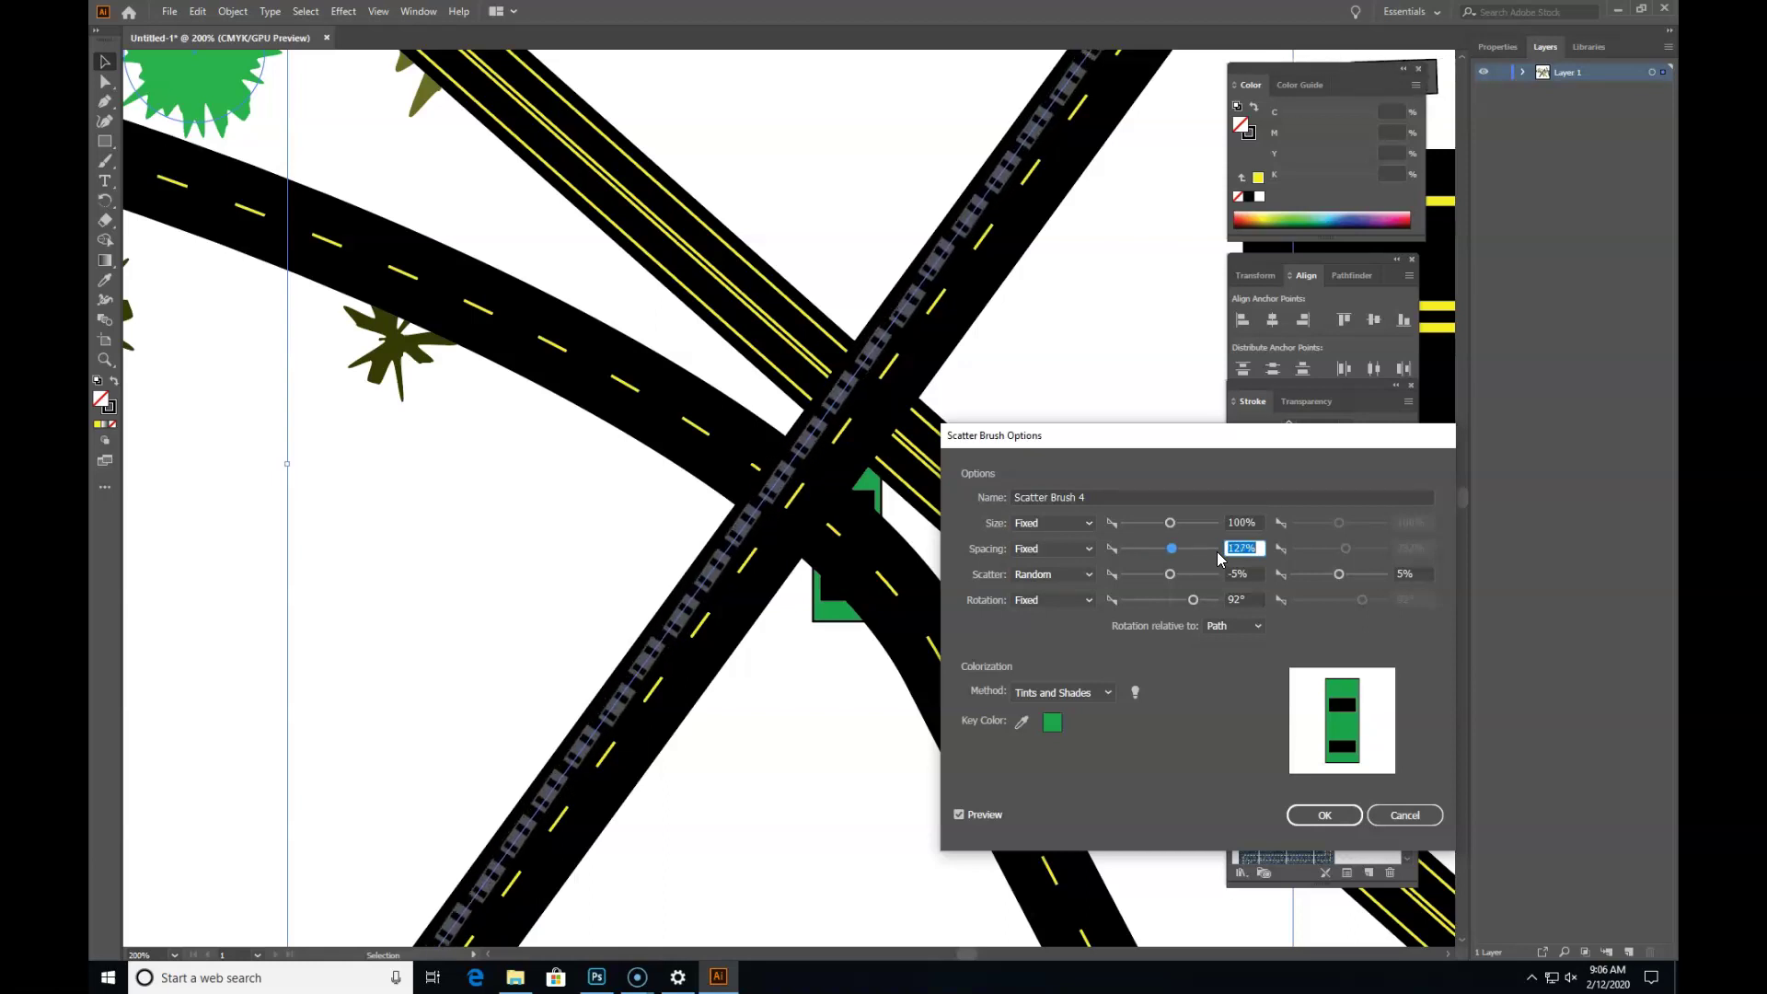
{"action": "key", "text": "Up"}
{"action": "key", "text": "Up"}
{"action": "key", "text": "Up"}
{"action": "key", "text": "Up"}
{"action": "key", "text": "Up"}
{"action": "key", "text": "Up"}
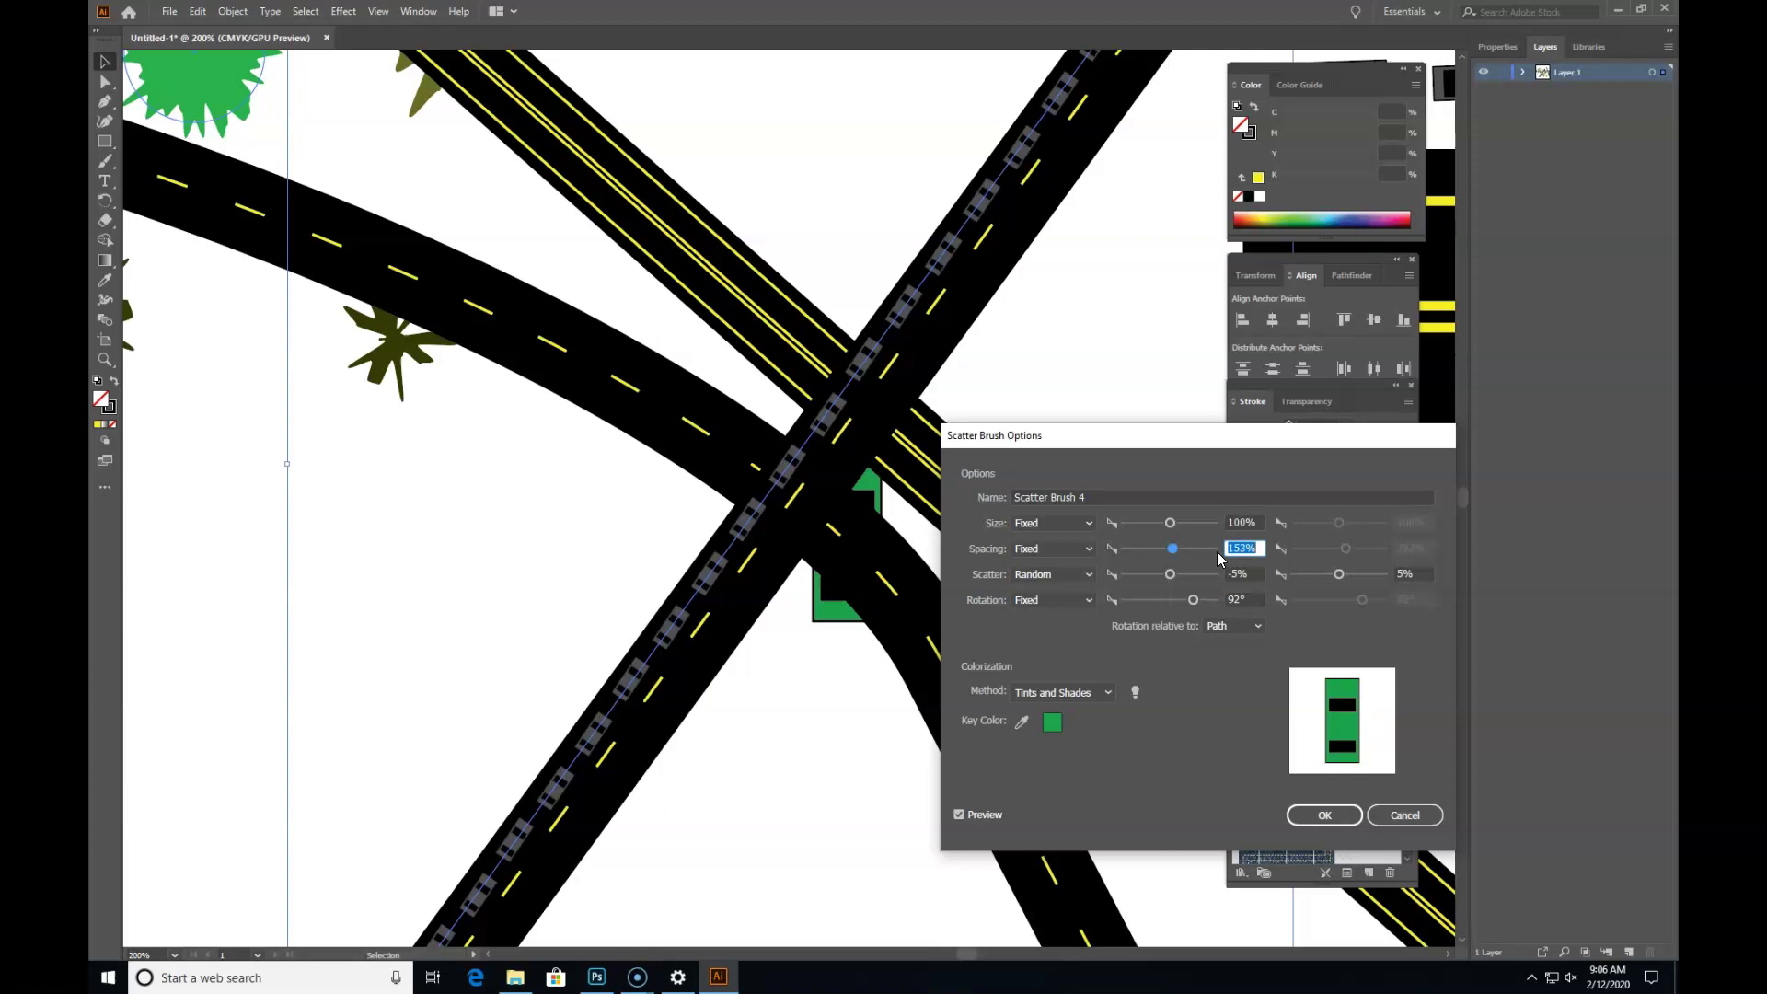
Step: Try a wider fixed spacing of 184% for the car scatter brush
{"action": "key", "text": "shift+Up"}
{"action": "key", "text": "shift+Up"}
{"action": "key", "text": "shift+Up"}
{"action": "key", "text": "Up"}
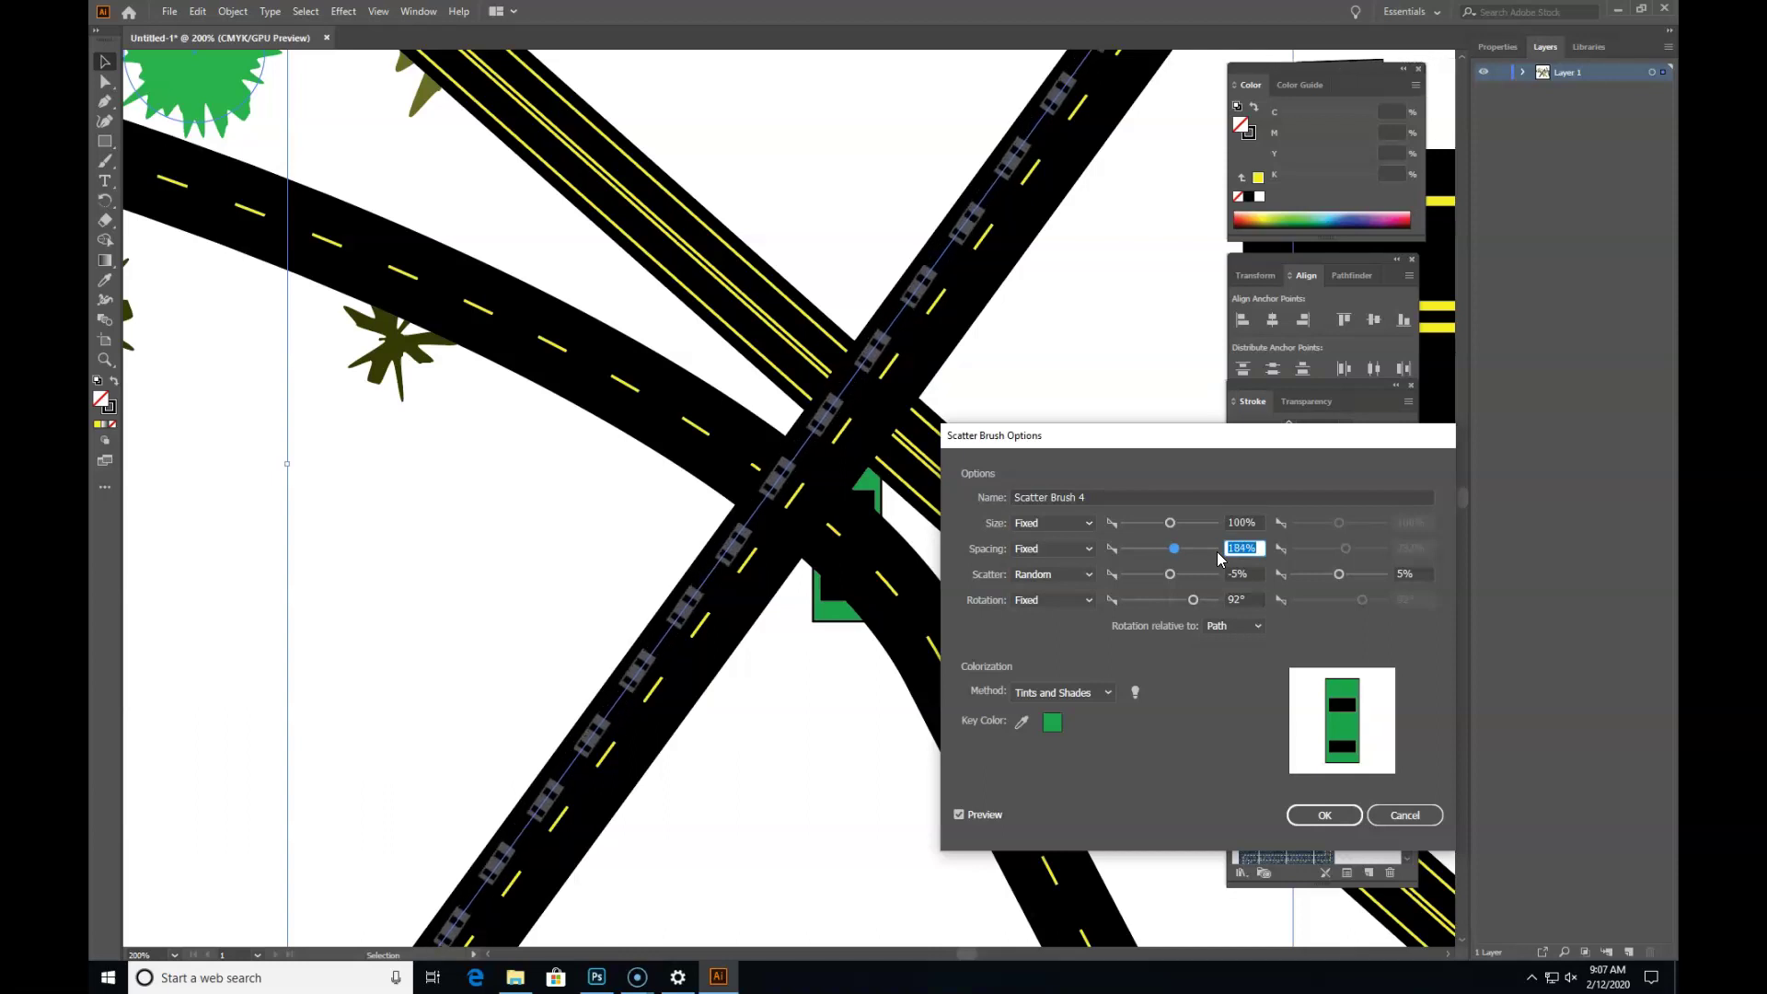
Step: Fine-tune the car scatter brush's fixed spacing to 161% and apply the change to the existing strokes
{"action": "key", "text": "shift+Down"}
{"action": "key", "text": "shift+Down"}
{"action": "key", "text": "shift+Down"}
{"action": "key", "text": "shift+Down"}
{"action": "key", "text": "Down"}
{"action": "key", "text": "Down"}
{"action": "key", "text": "Up"}
{"action": "key", "text": "Up"}
{"action": "key", "text": "Up"}
{"action": "key", "text": "Up"}
{"action": "key", "text": "Up"}
{"action": "key", "text": "Up"}
{"action": "key", "text": "Up"}
{"action": "key", "text": "shift+Up"}
{"action": "key", "text": "shift+Up"}
{"action": "key", "text": "shift+Up"}
{"action": "key", "text": "Up"}
{"action": "key", "text": "Up"}
{"action": "key", "text": "Up"}
{"action": "key", "text": "Up"}
{"action": "key", "text": "Up"}
{"action": "key", "text": "shift+Down"}
{"action": "key", "text": "shift+Down"}
{"action": "key", "text": "Down"}
{"action": "key", "text": "Down"}
{"action": "key", "text": "Down"}
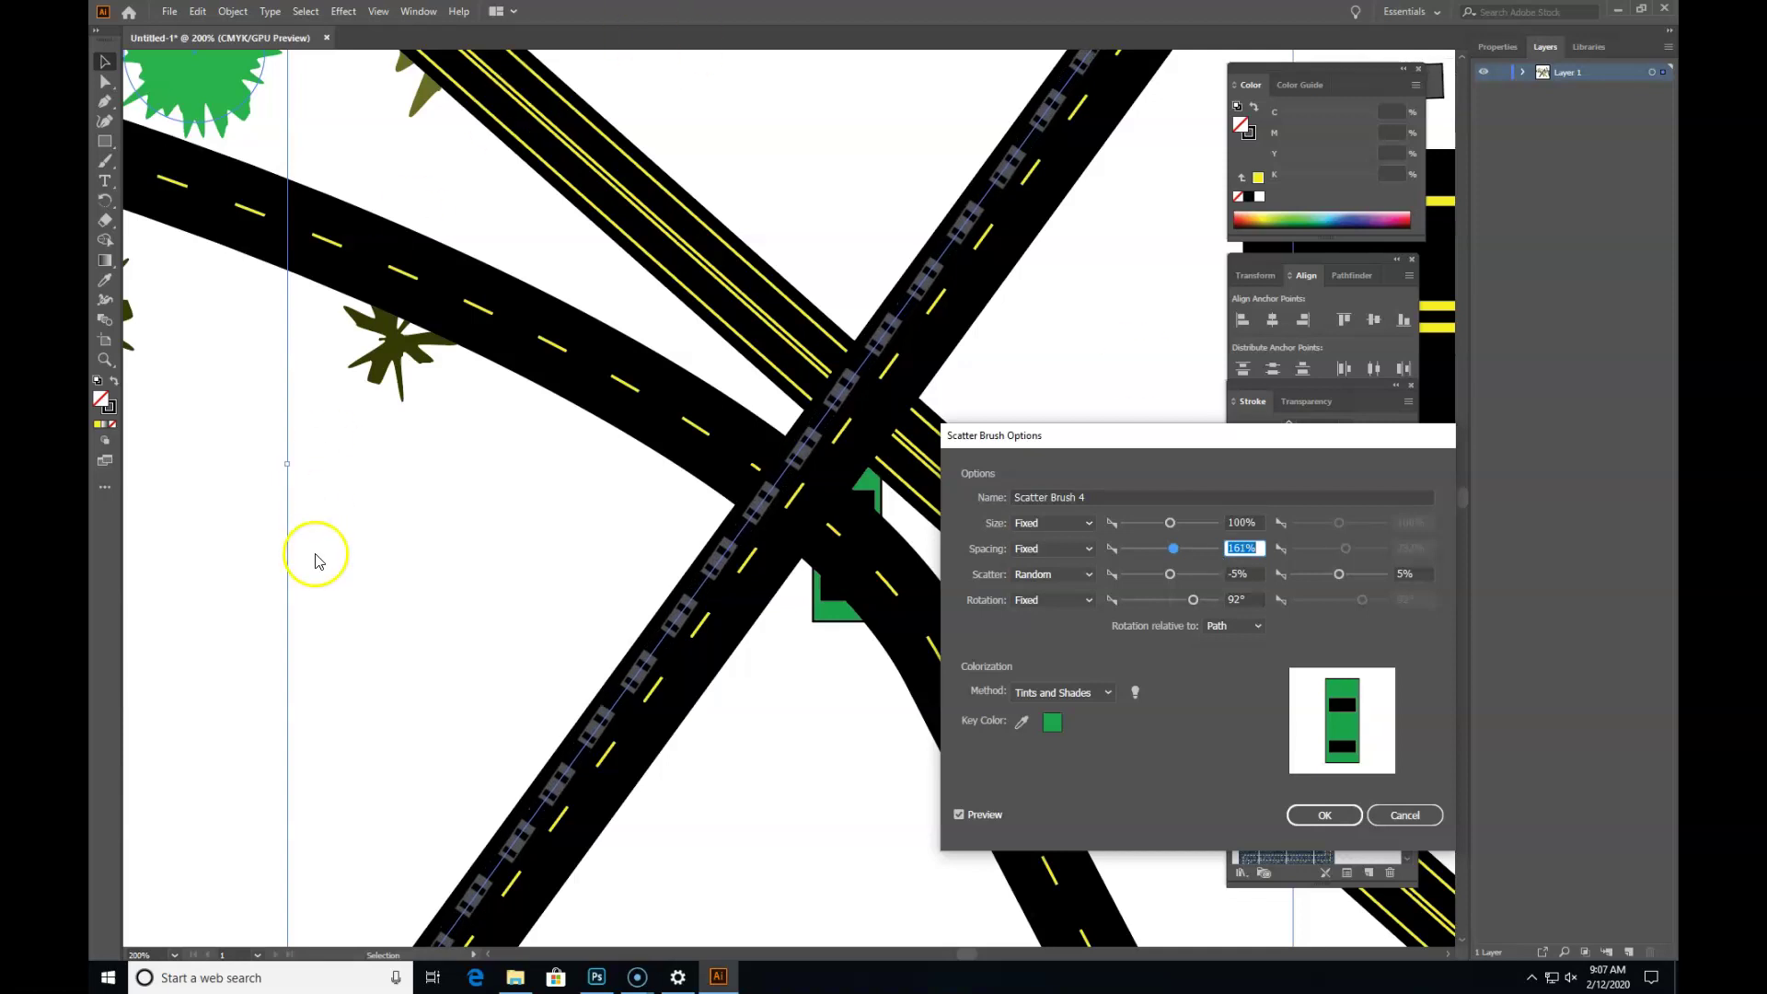
{"action": "left_click", "coordinate": [1325, 815]}
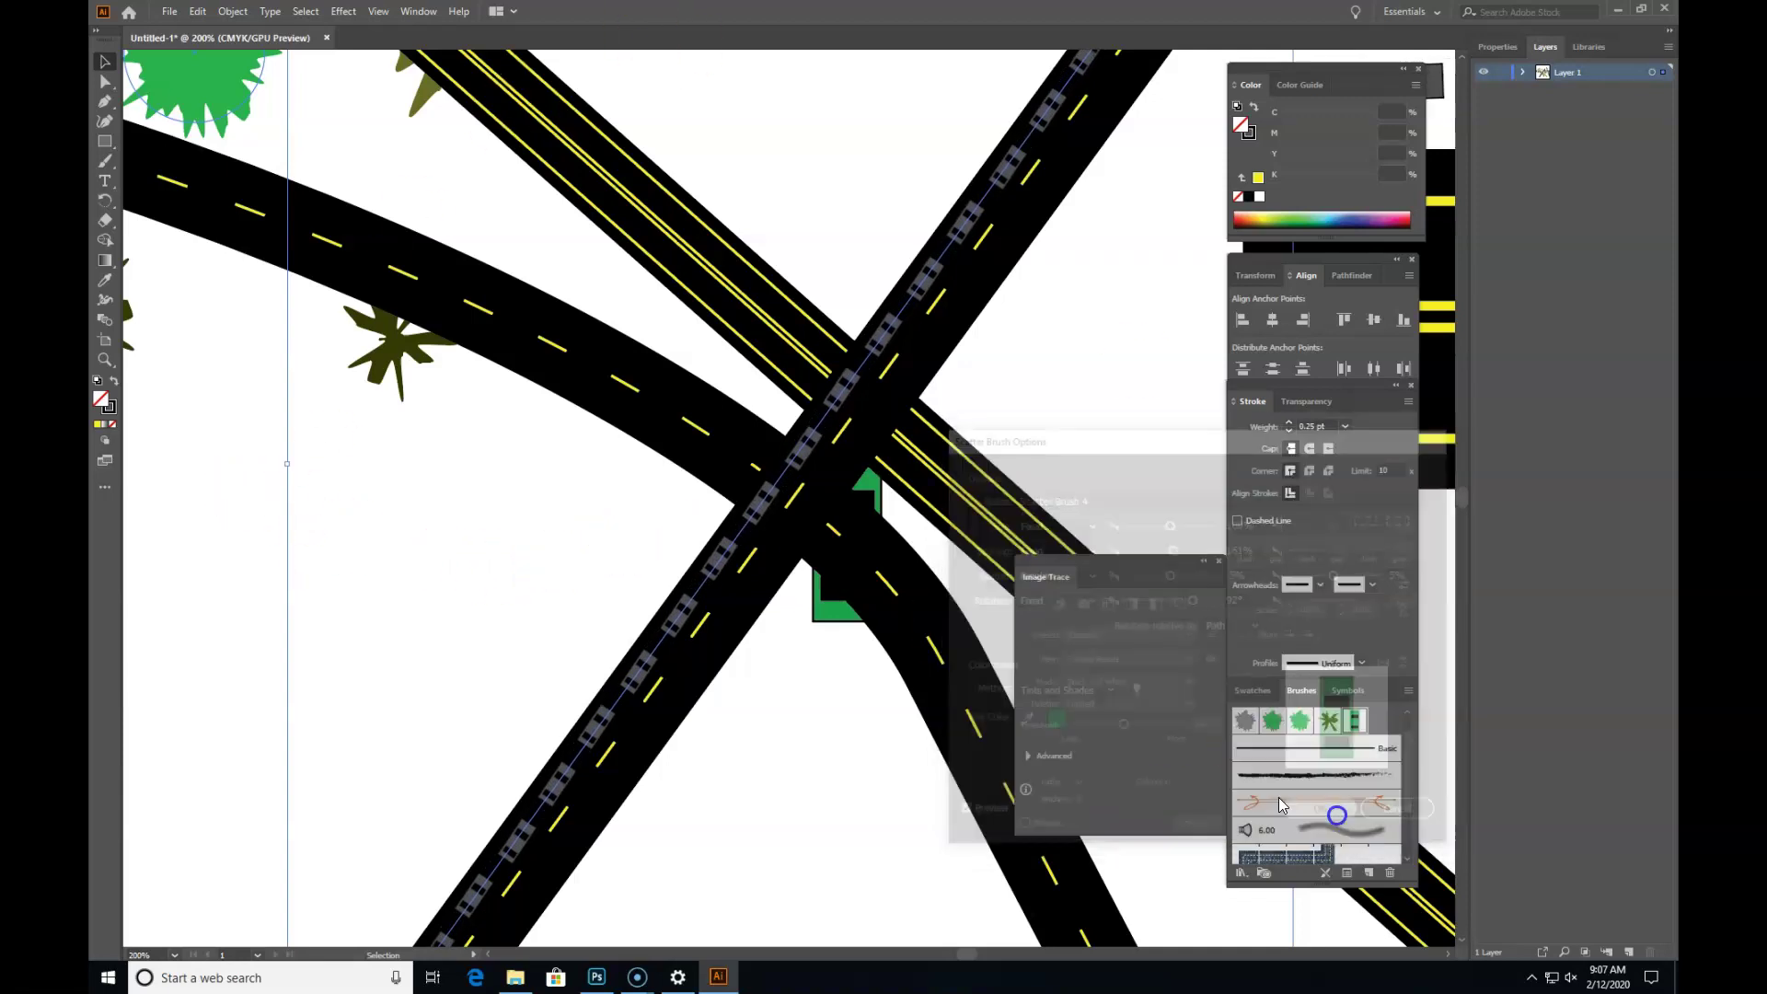
Step: Draw a straight path down the empty lane of the dashed diagonal road, from its upper end to its lower end
{"action": "left_click", "coordinate": [863, 509]}
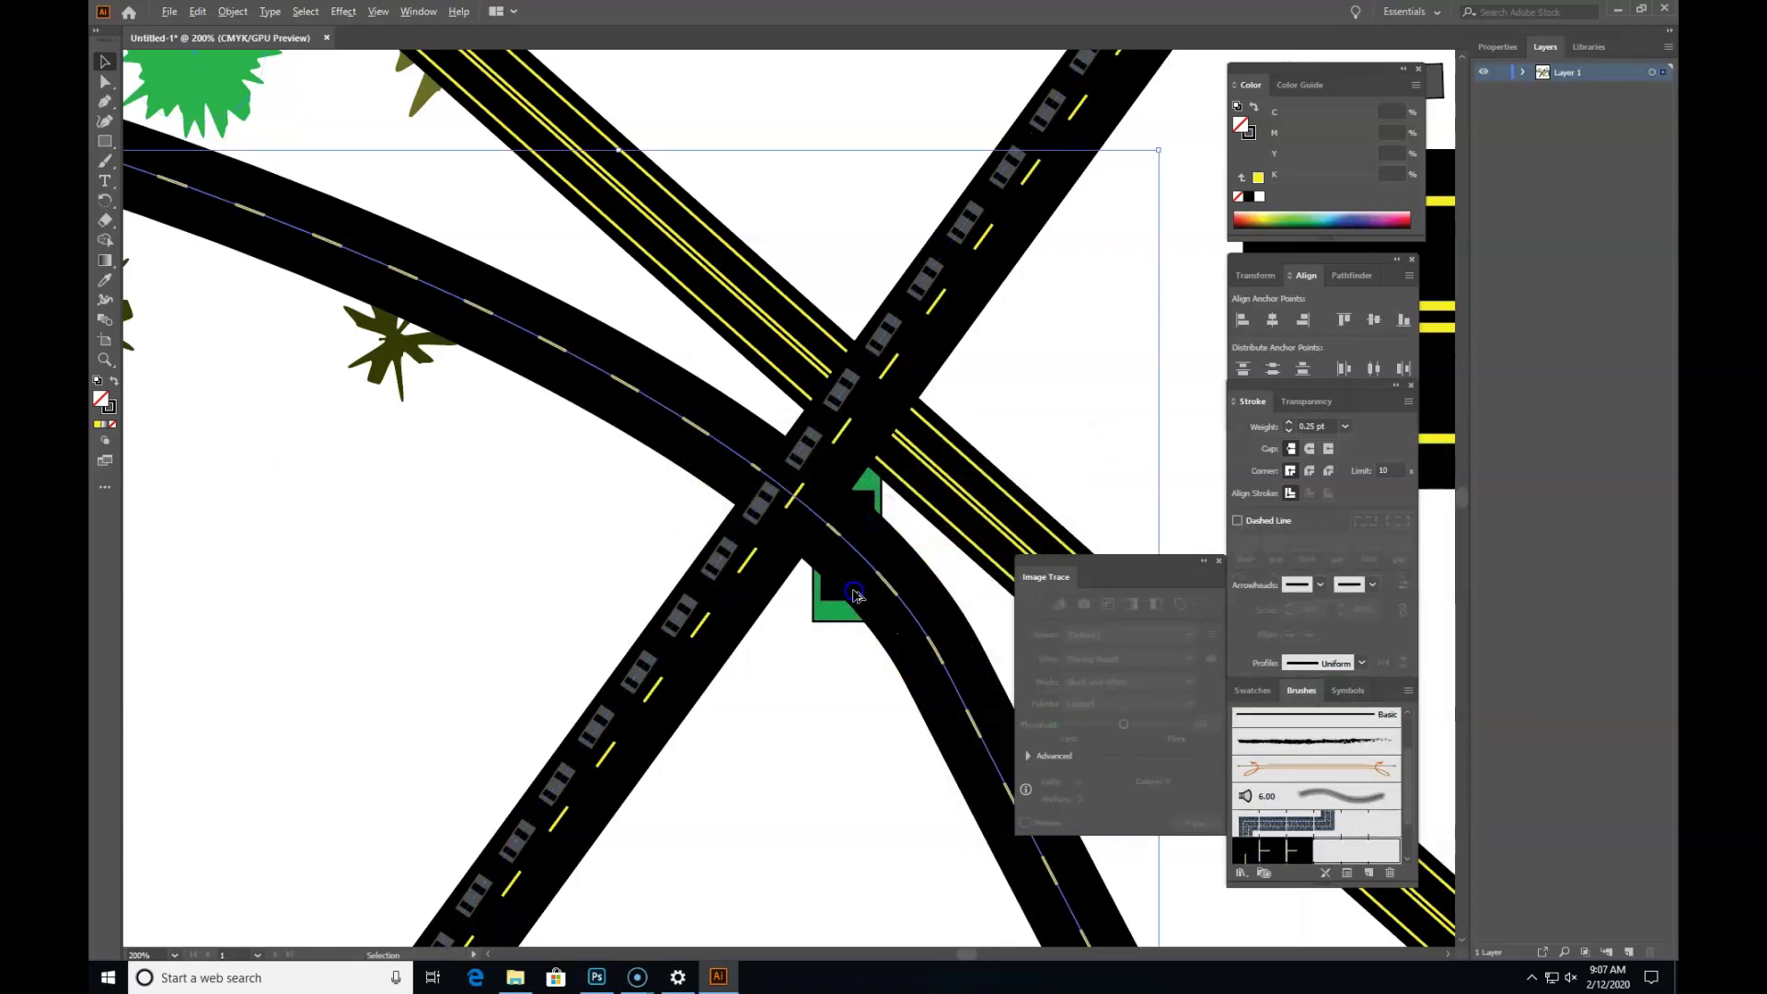
{"action": "scroll", "coordinate": [828, 667], "scroll_direction": "down", "scroll_amount": 2}
{"action": "left_click_drag", "start_coordinate": [805, 525], "coordinate": [757, 644]}
{"action": "left_click", "coordinate": [104, 101]}
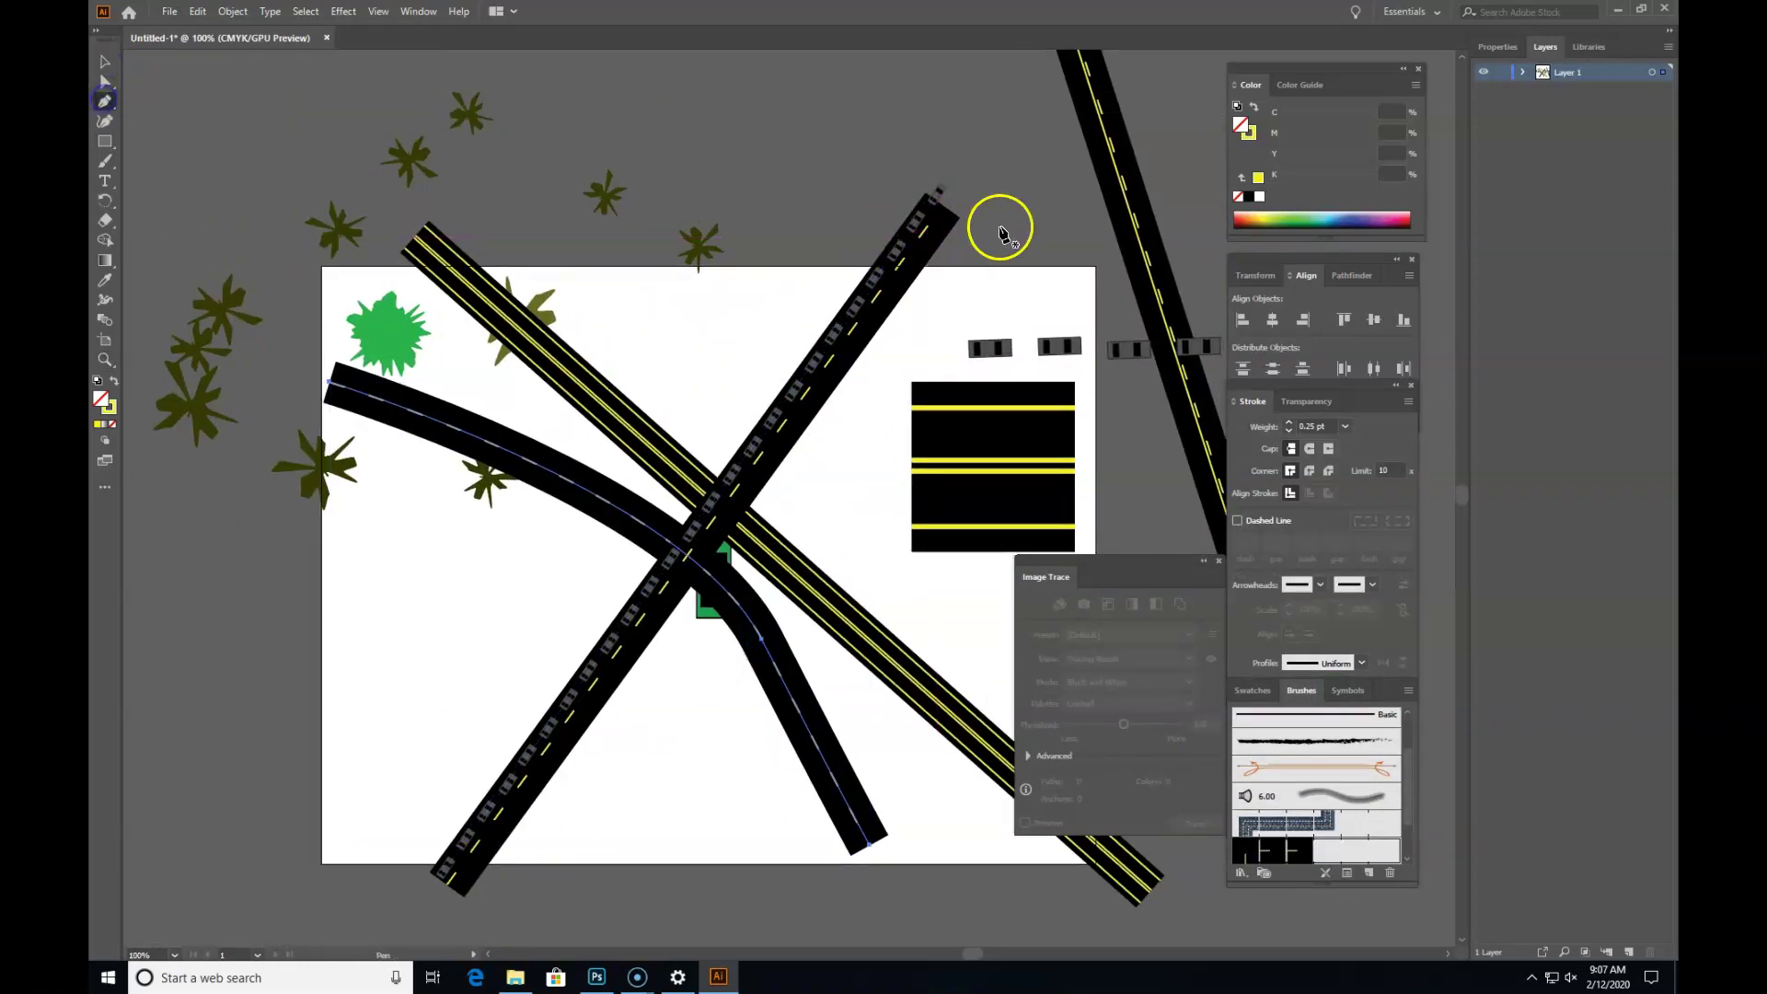
{"action": "left_click", "coordinate": [958, 202]}
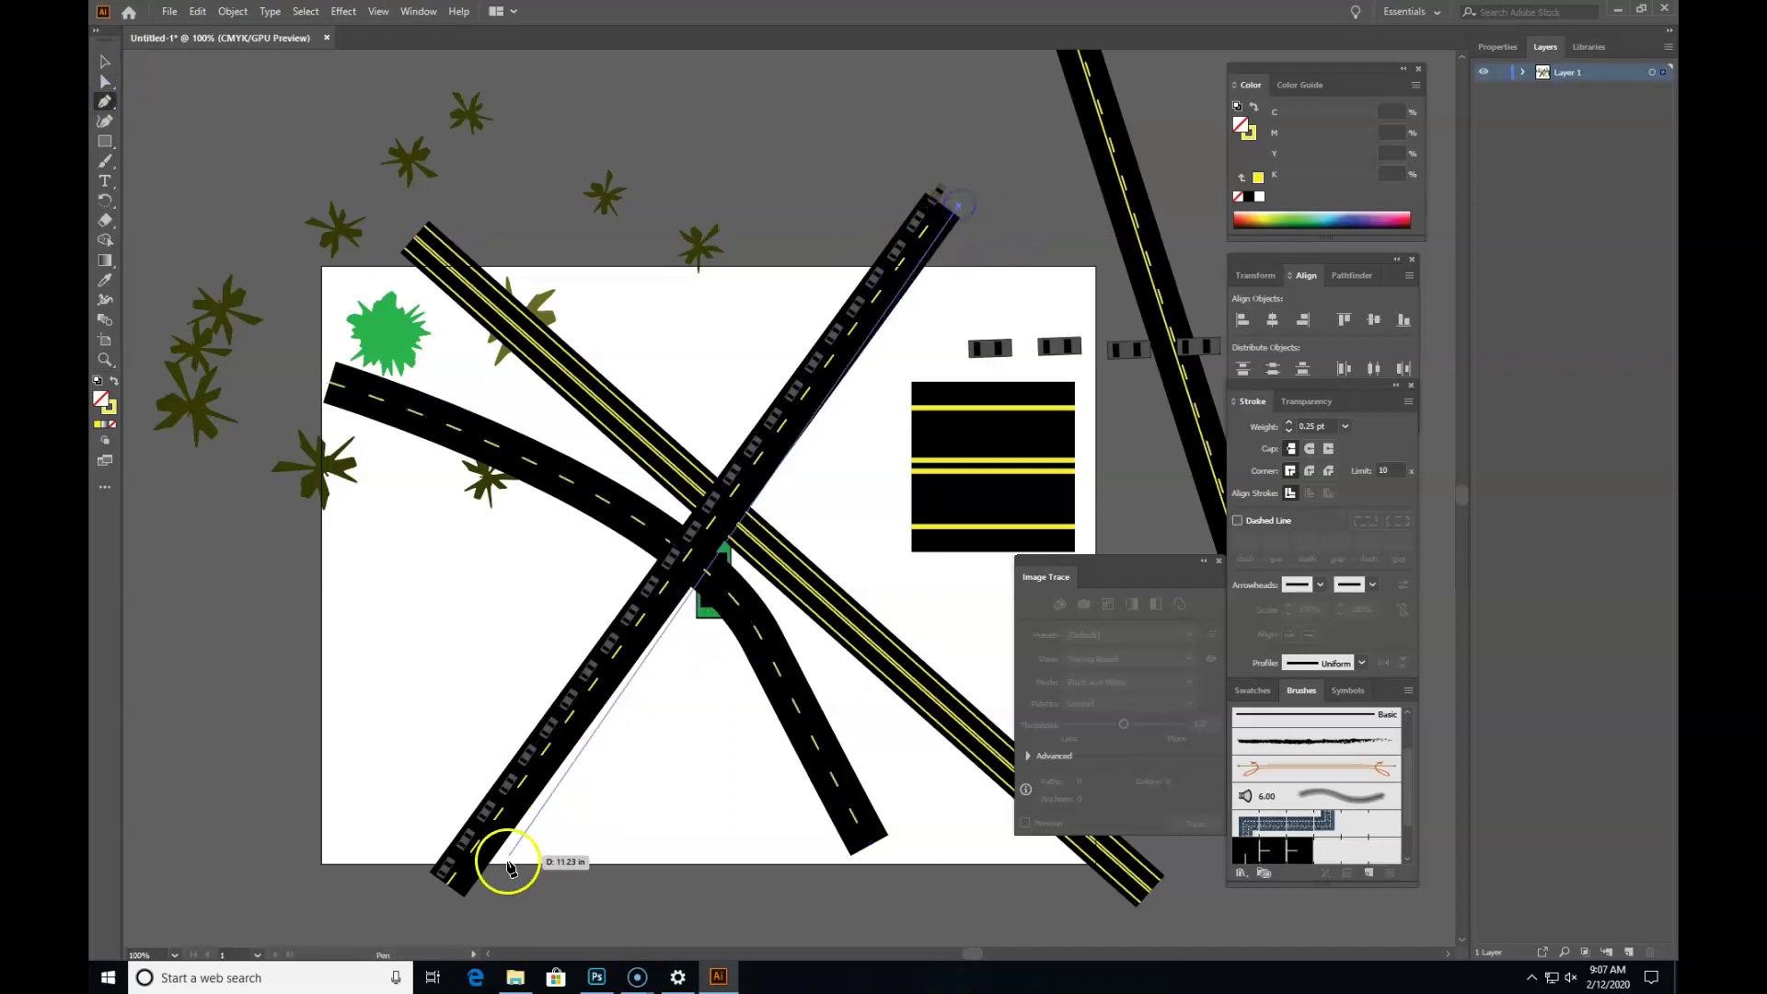
{"action": "left_click", "coordinate": [450, 899]}
{"action": "left_click", "coordinate": [104, 65]}
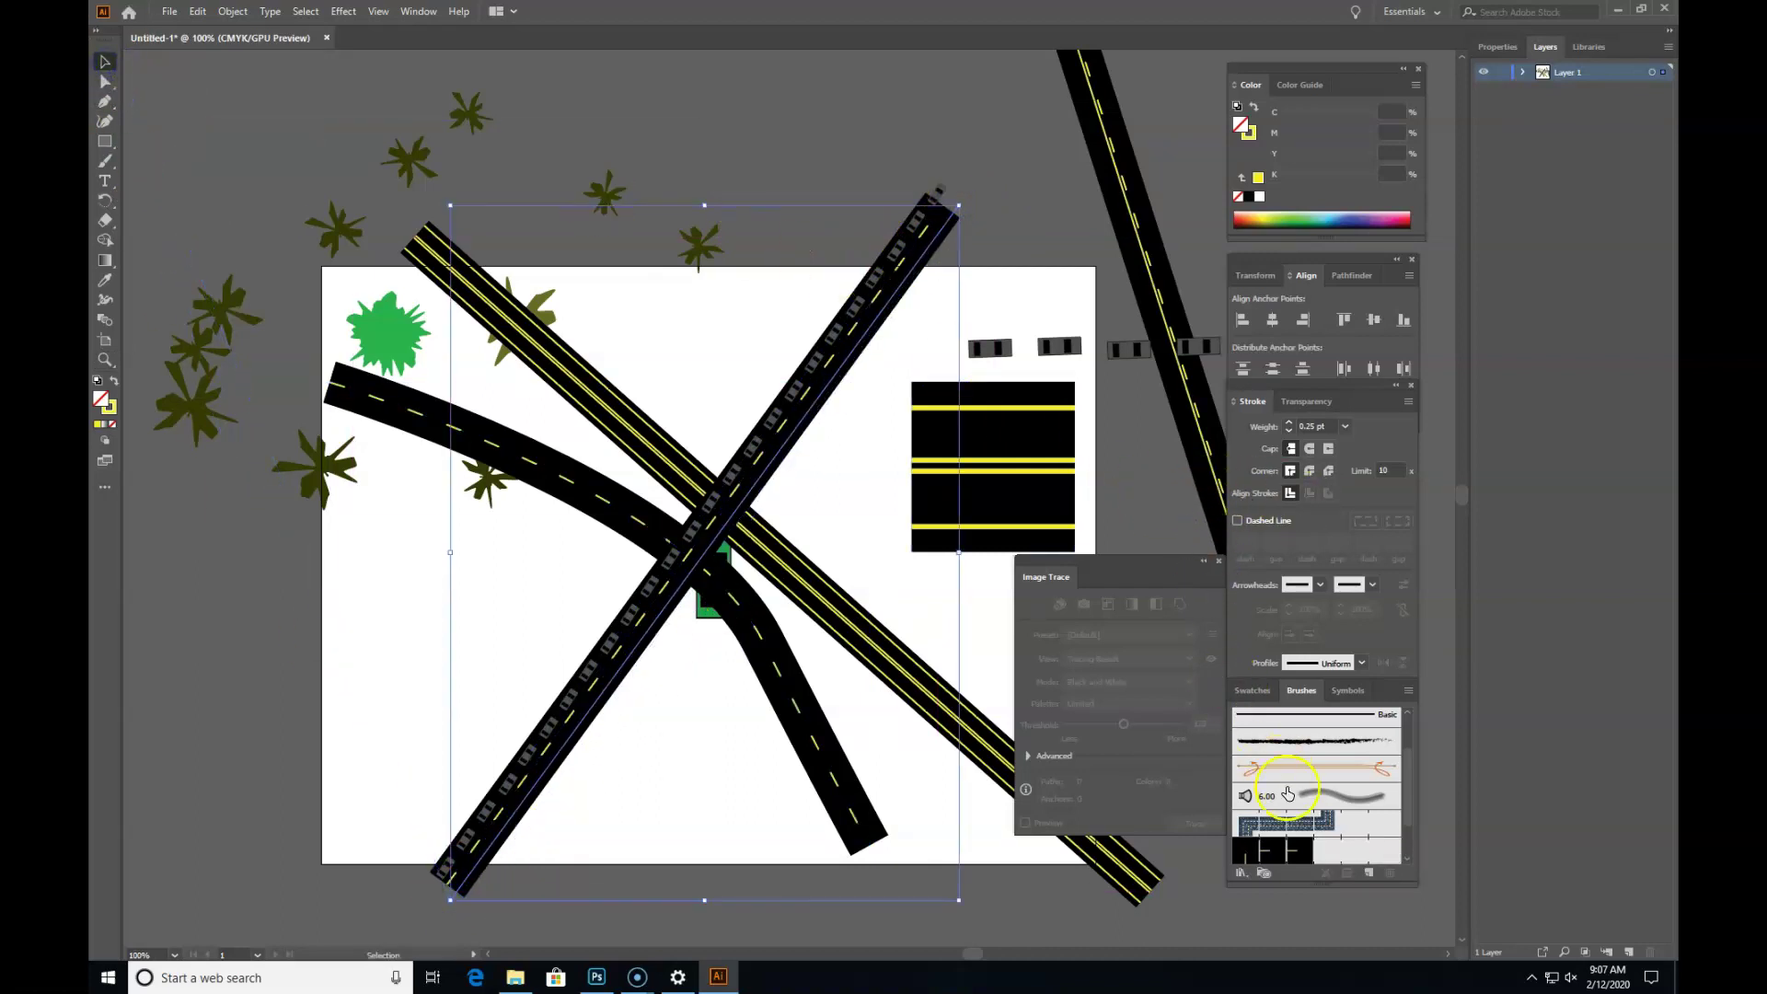
Step: Try the car scatter brush on the new lane path, and undo both the brush and the path
{"action": "scroll", "coordinate": [1307, 819], "scroll_direction": "down", "scroll_amount": 2}
{"action": "scroll", "coordinate": [1334, 810], "scroll_direction": "up", "scroll_amount": 5}
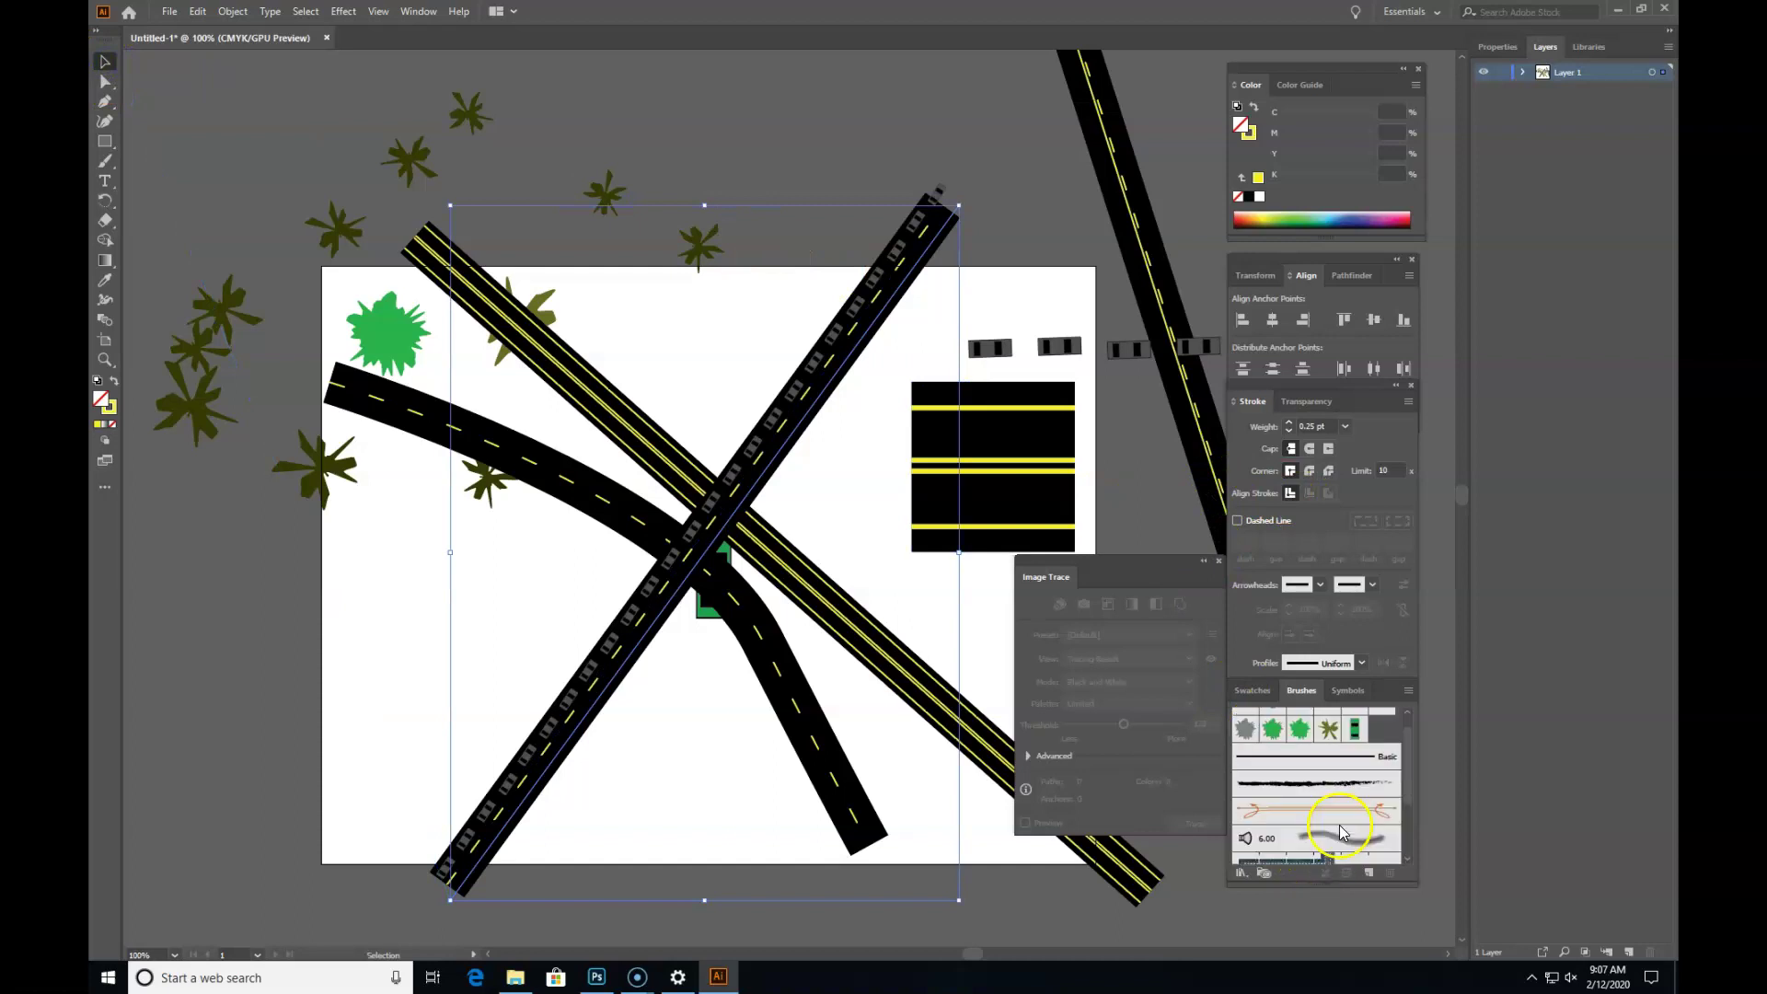
{"action": "left_click", "coordinate": [1356, 731]}
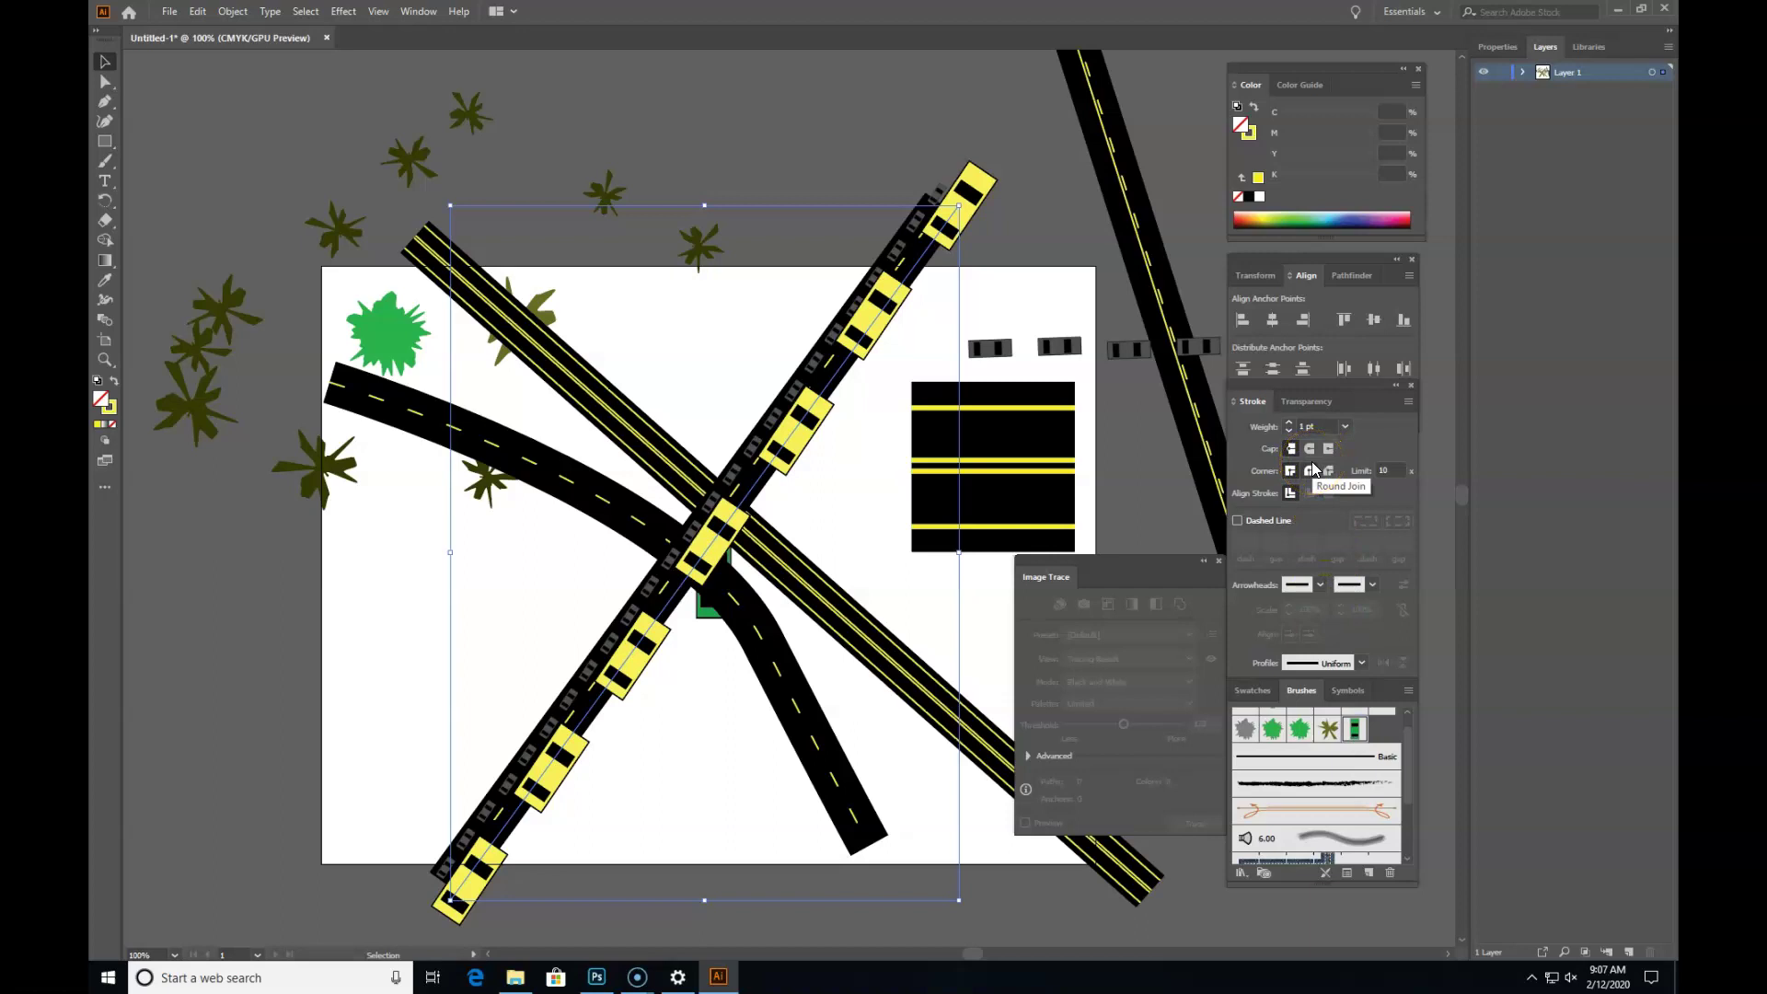
{"action": "key", "text": "ctrl+z"}
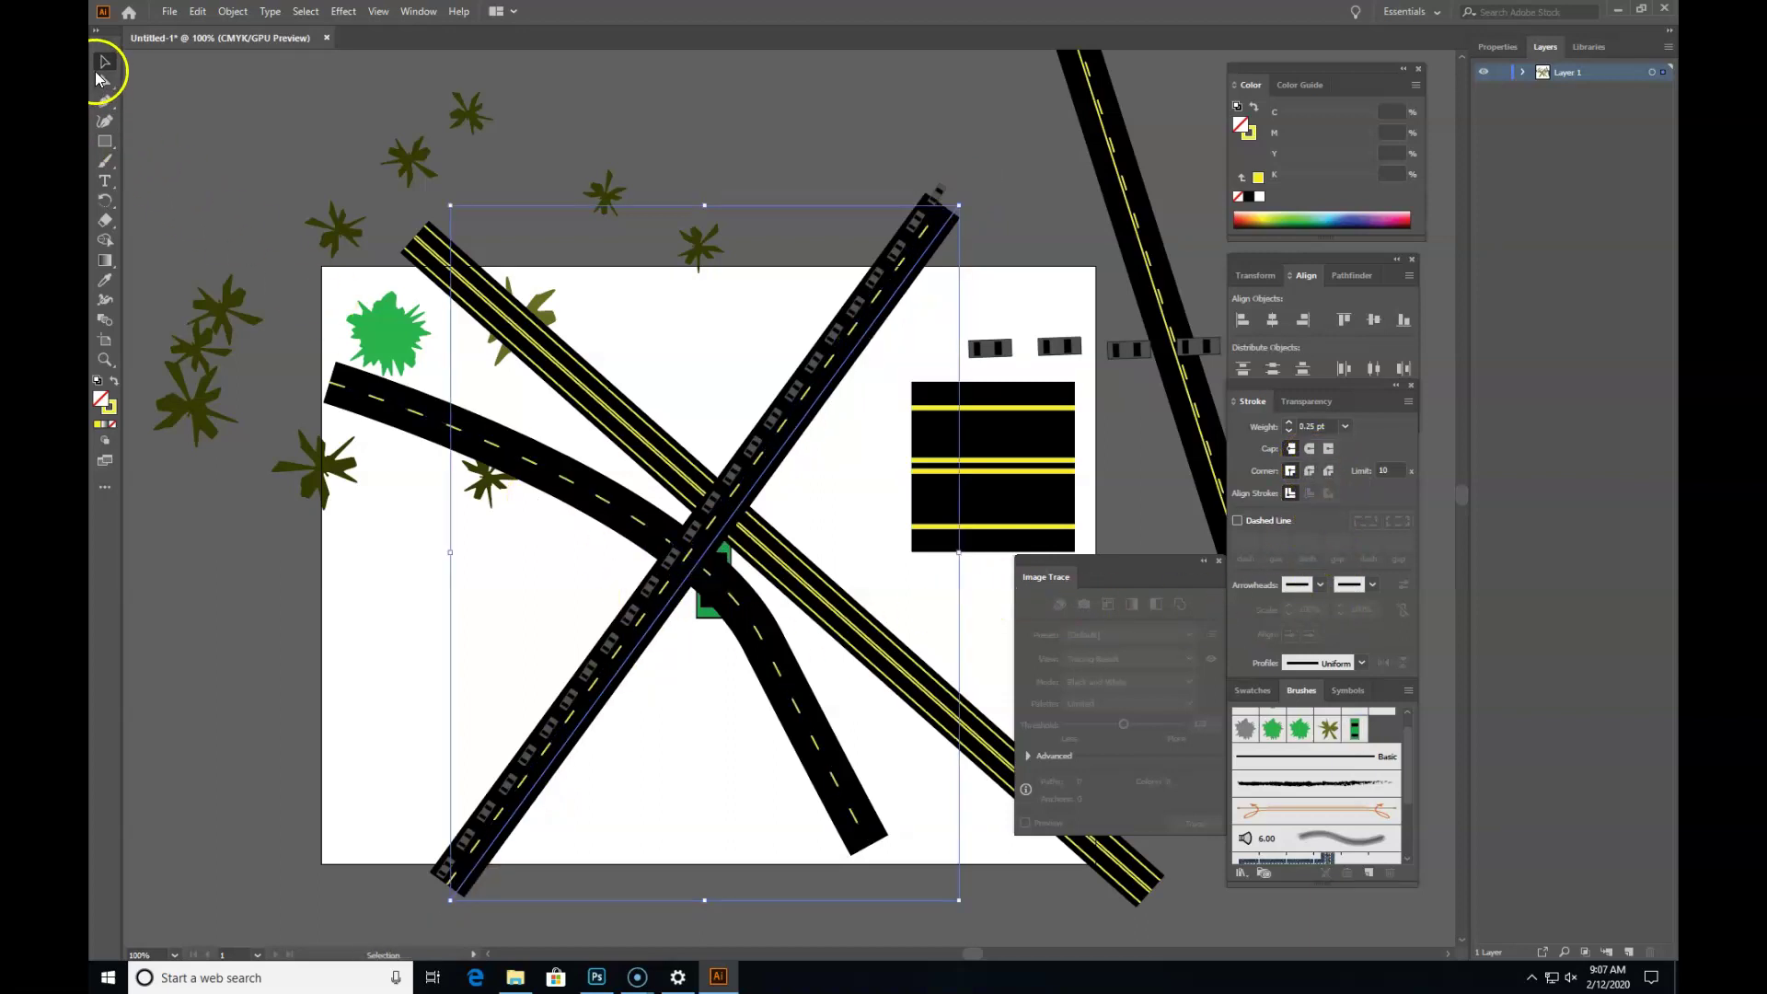
{"action": "key", "text": "ctrl+z"}
{"action": "left_click", "coordinate": [104, 100]}
{"action": "key", "text": "ctrl+z"}
Step: Draw the empty-lane path from the road's lower end to its upper end and apply the car scatter brush to it
{"action": "left_click", "coordinate": [449, 898]}
{"action": "left_click", "coordinate": [958, 203]}
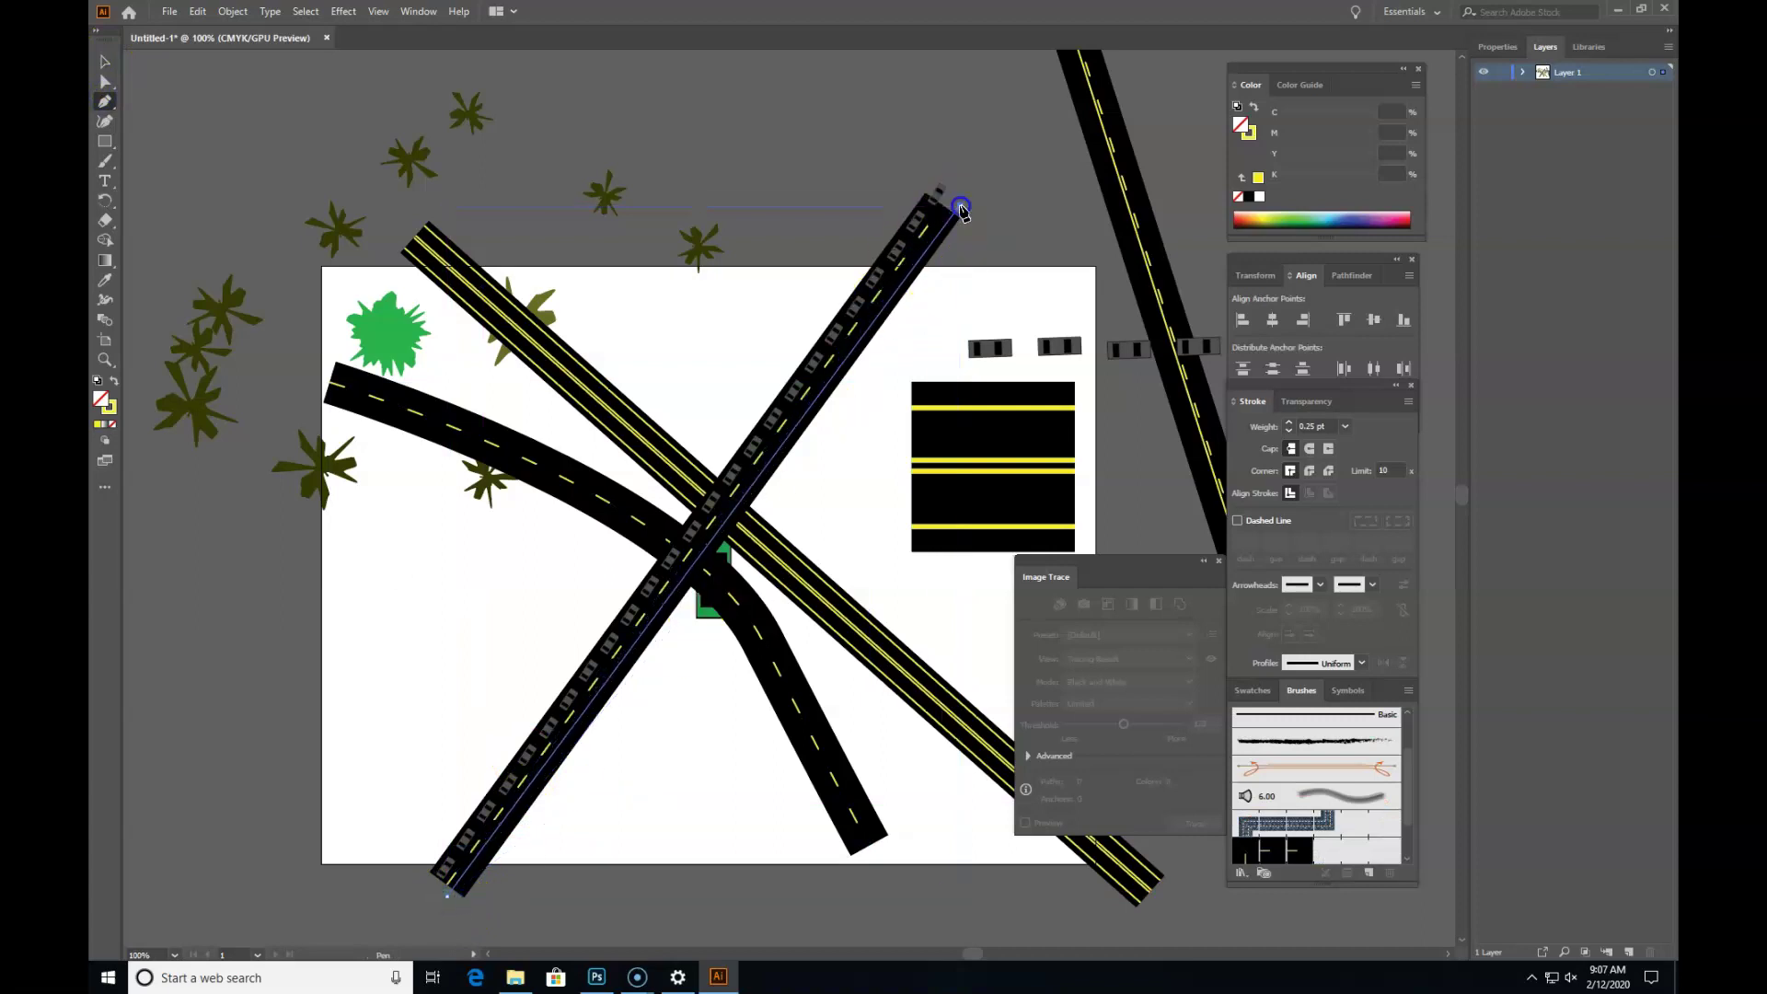
{"action": "left_click", "coordinate": [105, 61]}
{"action": "scroll", "coordinate": [1316, 801], "scroll_direction": "up", "scroll_amount": 3}
{"action": "left_click", "coordinate": [1354, 748]}
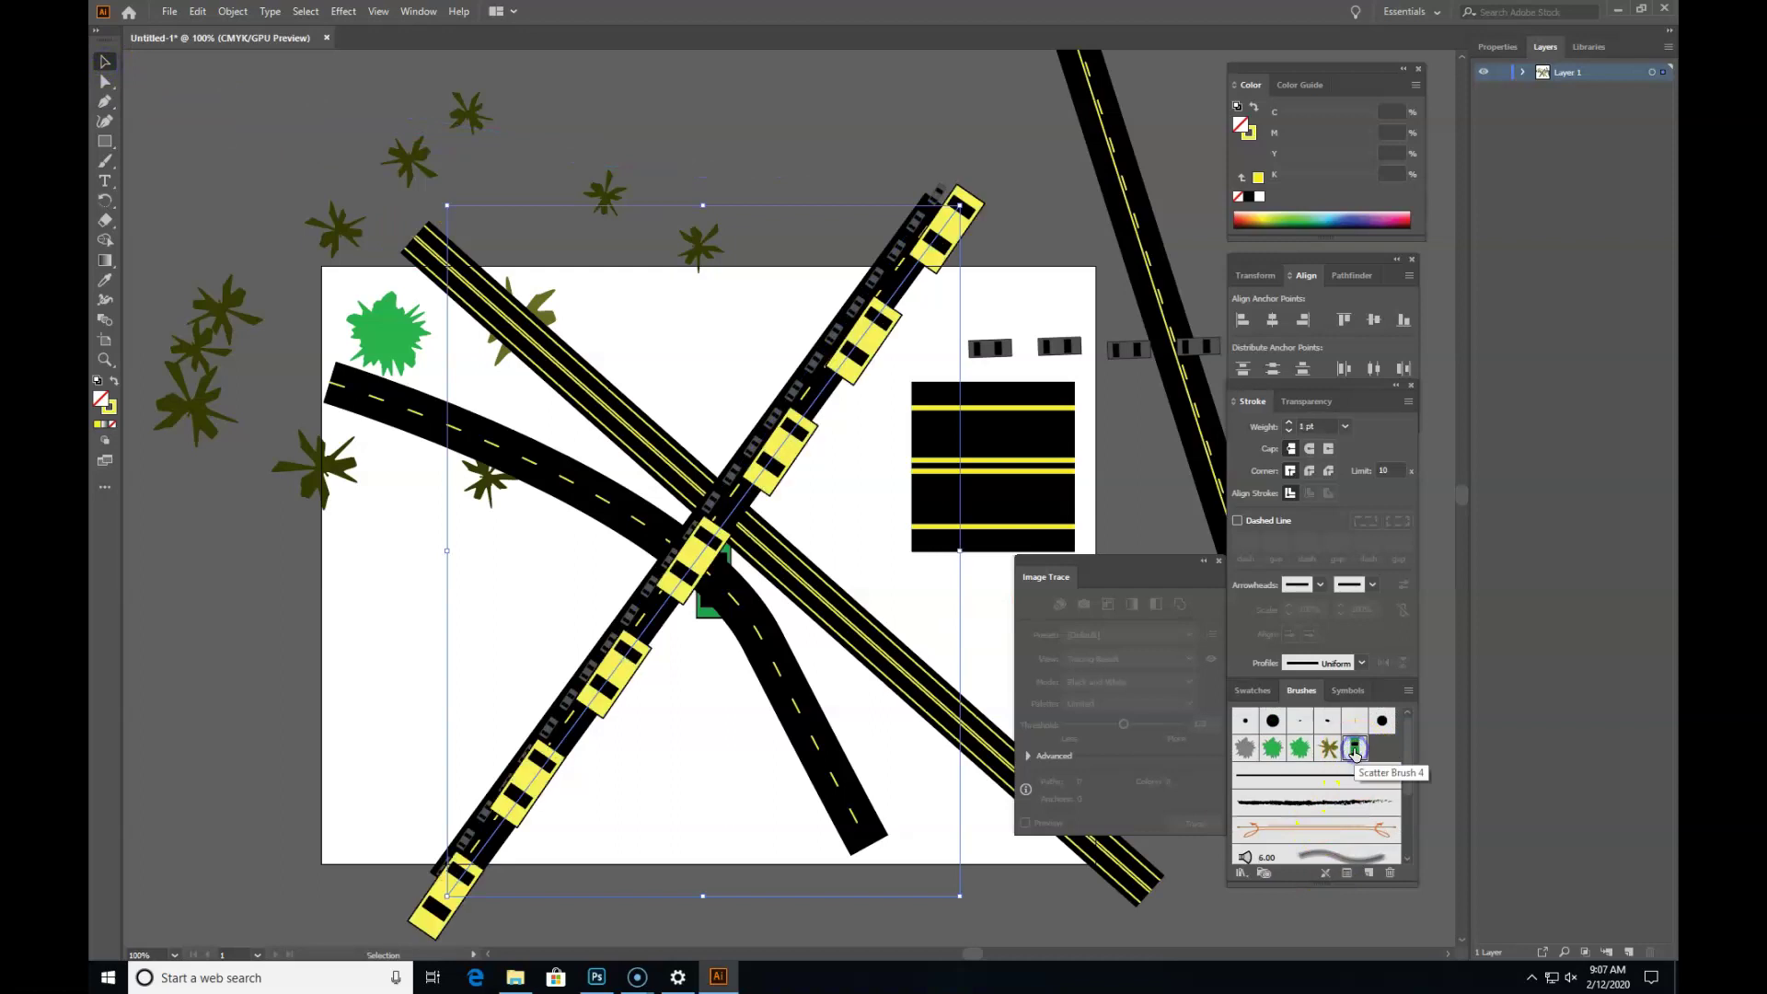
Step: Set the yellow car path's stroke weight to 0.25 pt so the cars fit the lane
{"action": "left_click", "coordinate": [1345, 426]}
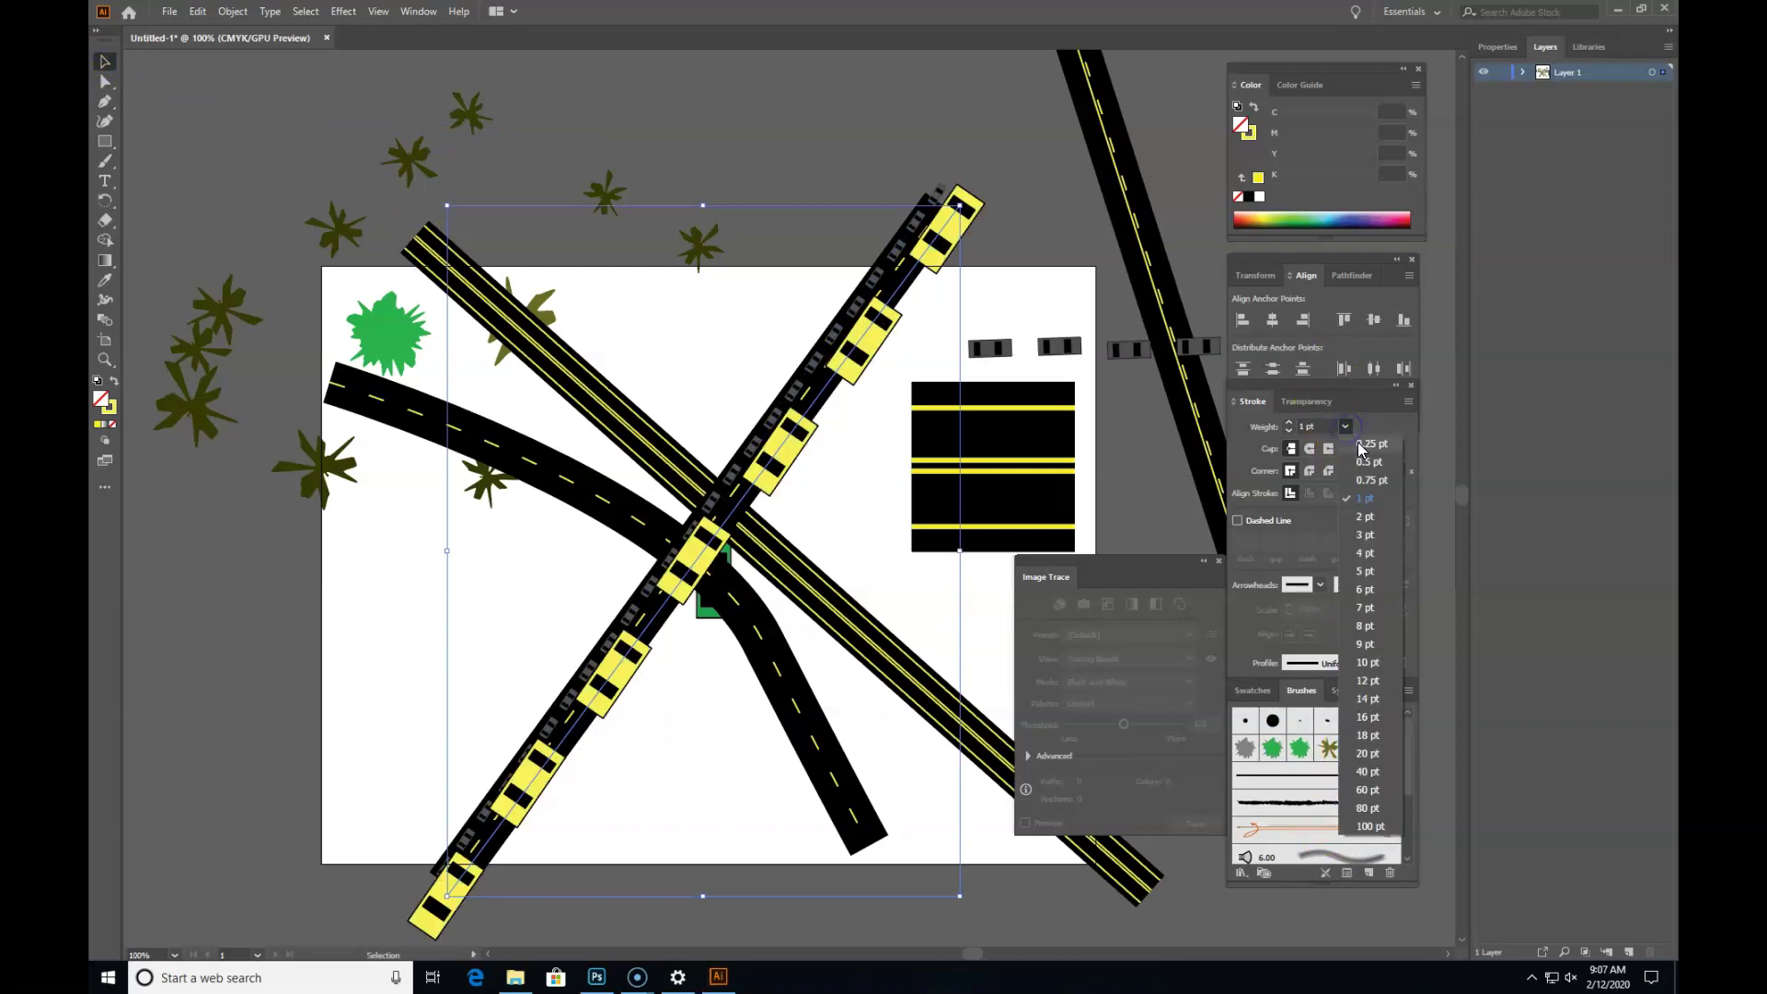
{"action": "left_click", "coordinate": [1367, 444]}
{"action": "key", "text": "z"}
{"action": "left_click", "coordinate": [714, 523]}
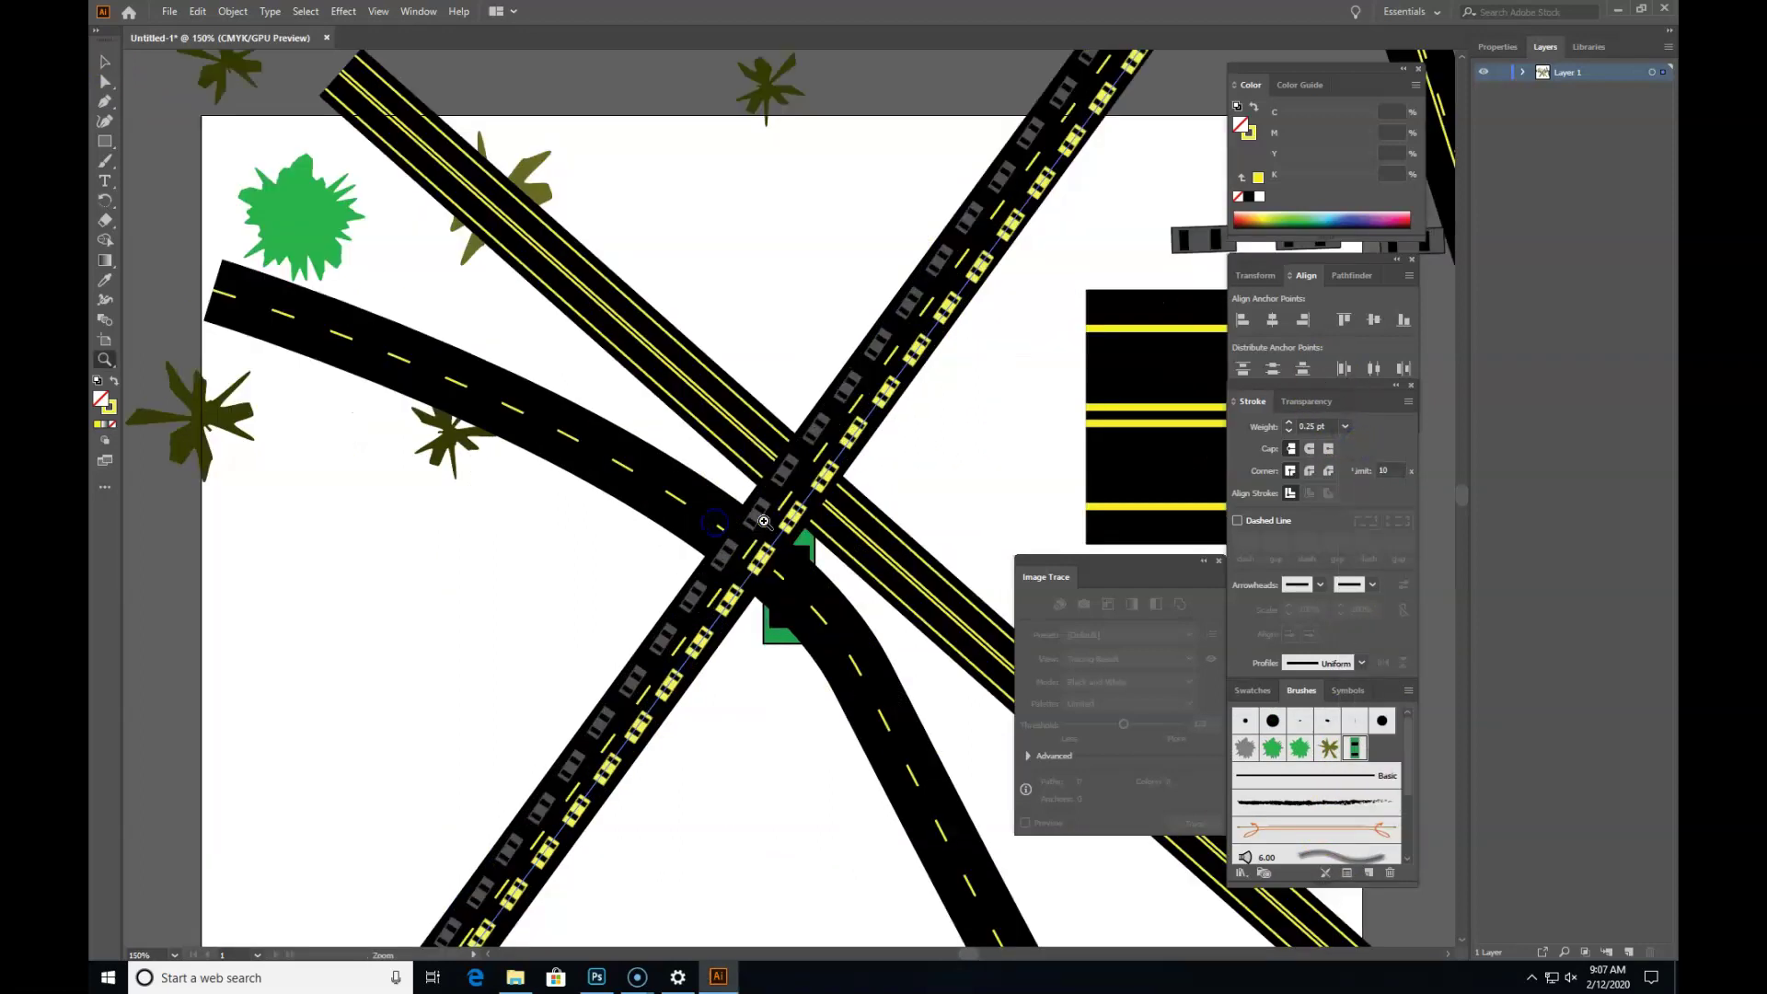
Step: Change the yellow cars' stroke color to blue 3A32EA and deselect the path
{"action": "double_click", "coordinate": [113, 409]}
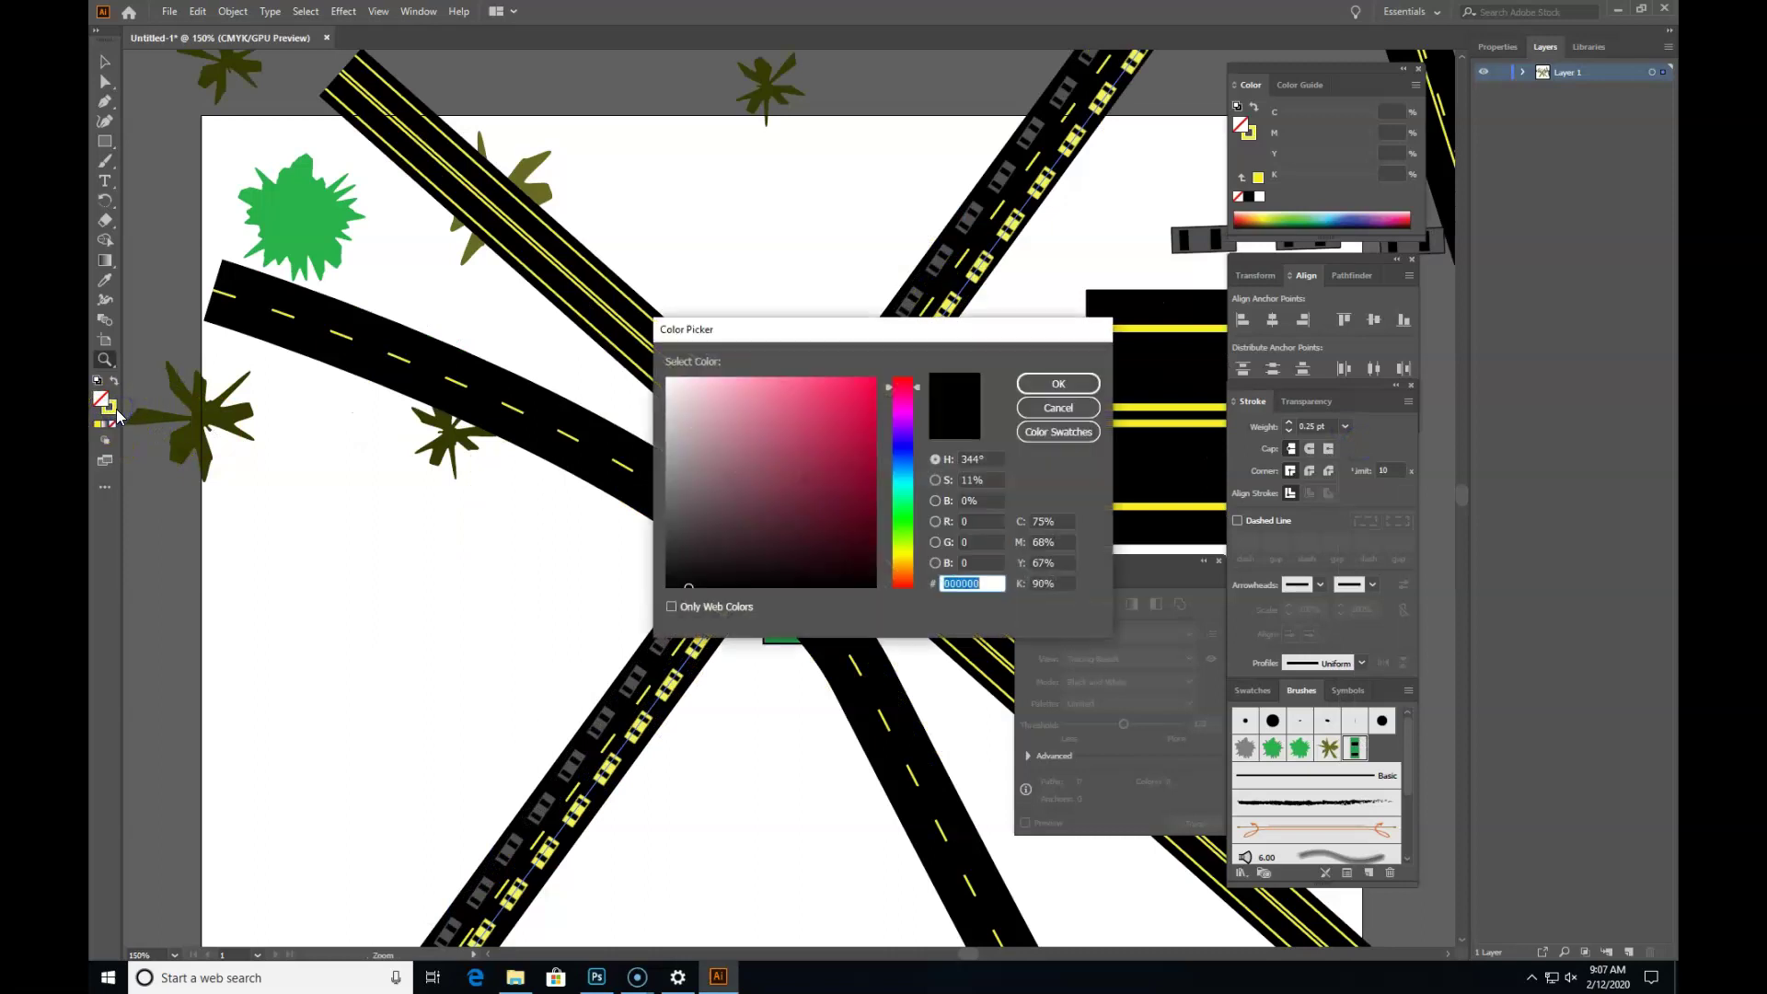
{"action": "left_click", "coordinate": [903, 445]}
{"action": "left_click", "coordinate": [832, 394]}
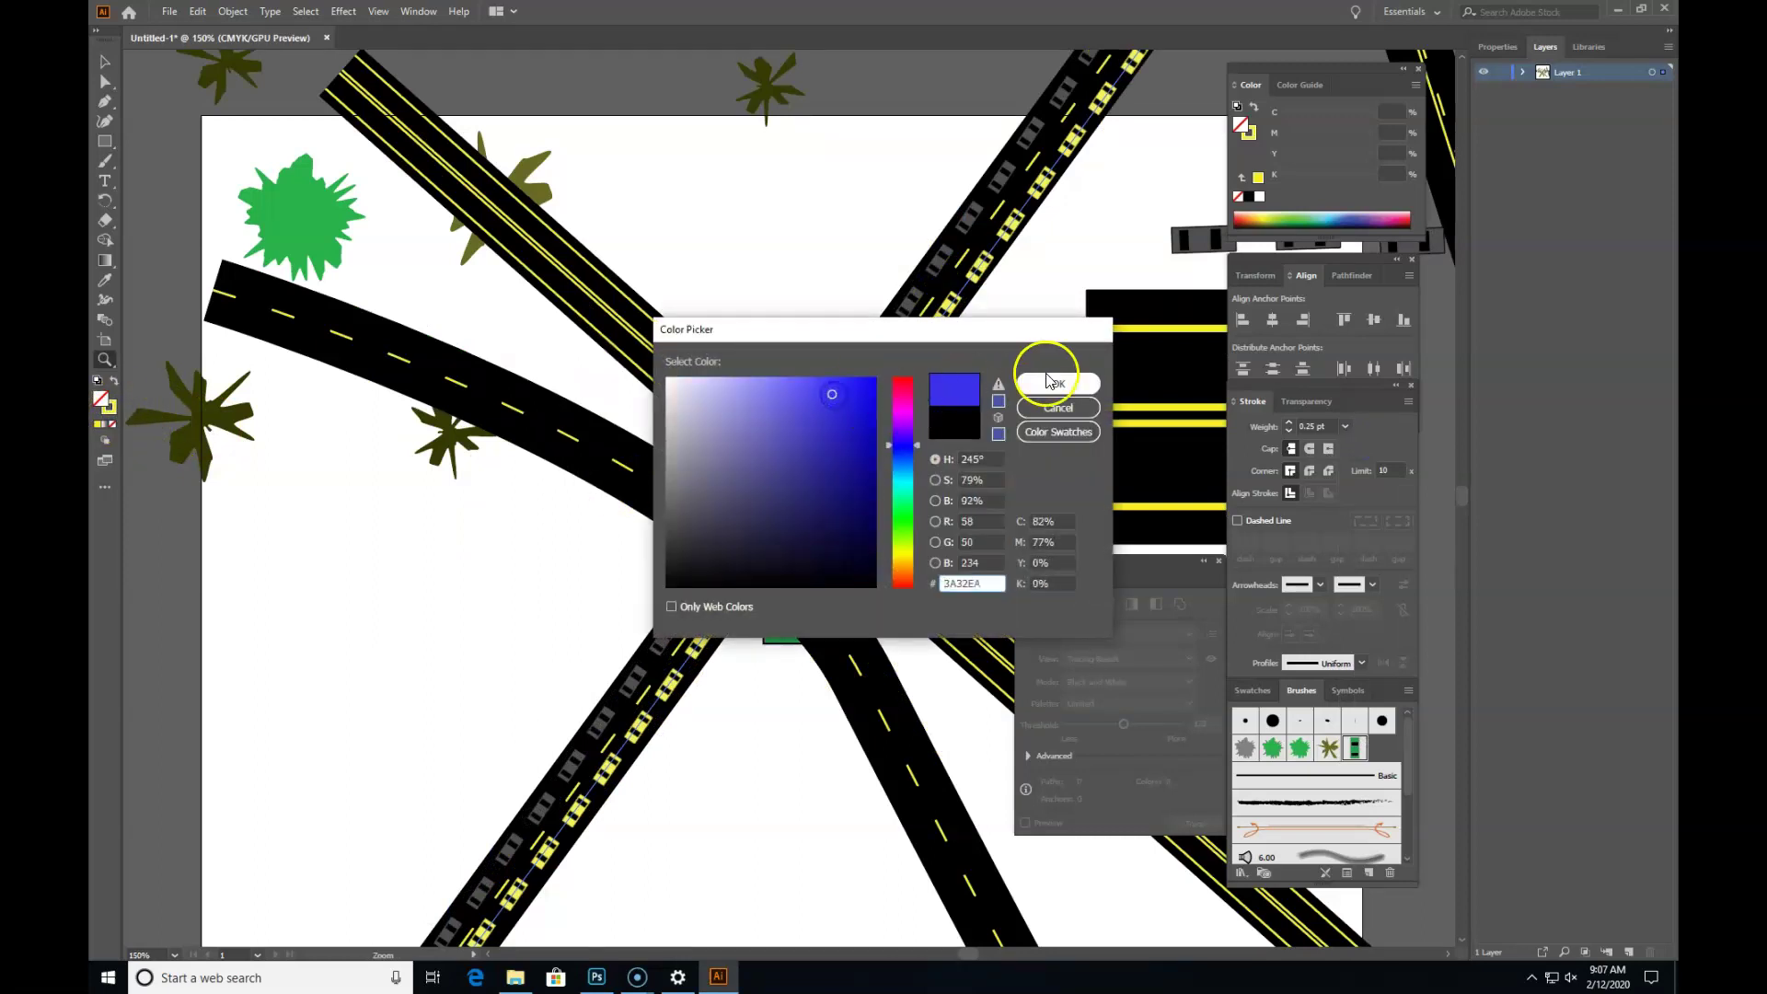
{"action": "left_click", "coordinate": [1047, 381]}
{"action": "left_click", "coordinate": [105, 61]}
{"action": "left_click", "coordinate": [114, 381]}
{"action": "left_click", "coordinate": [112, 425]}
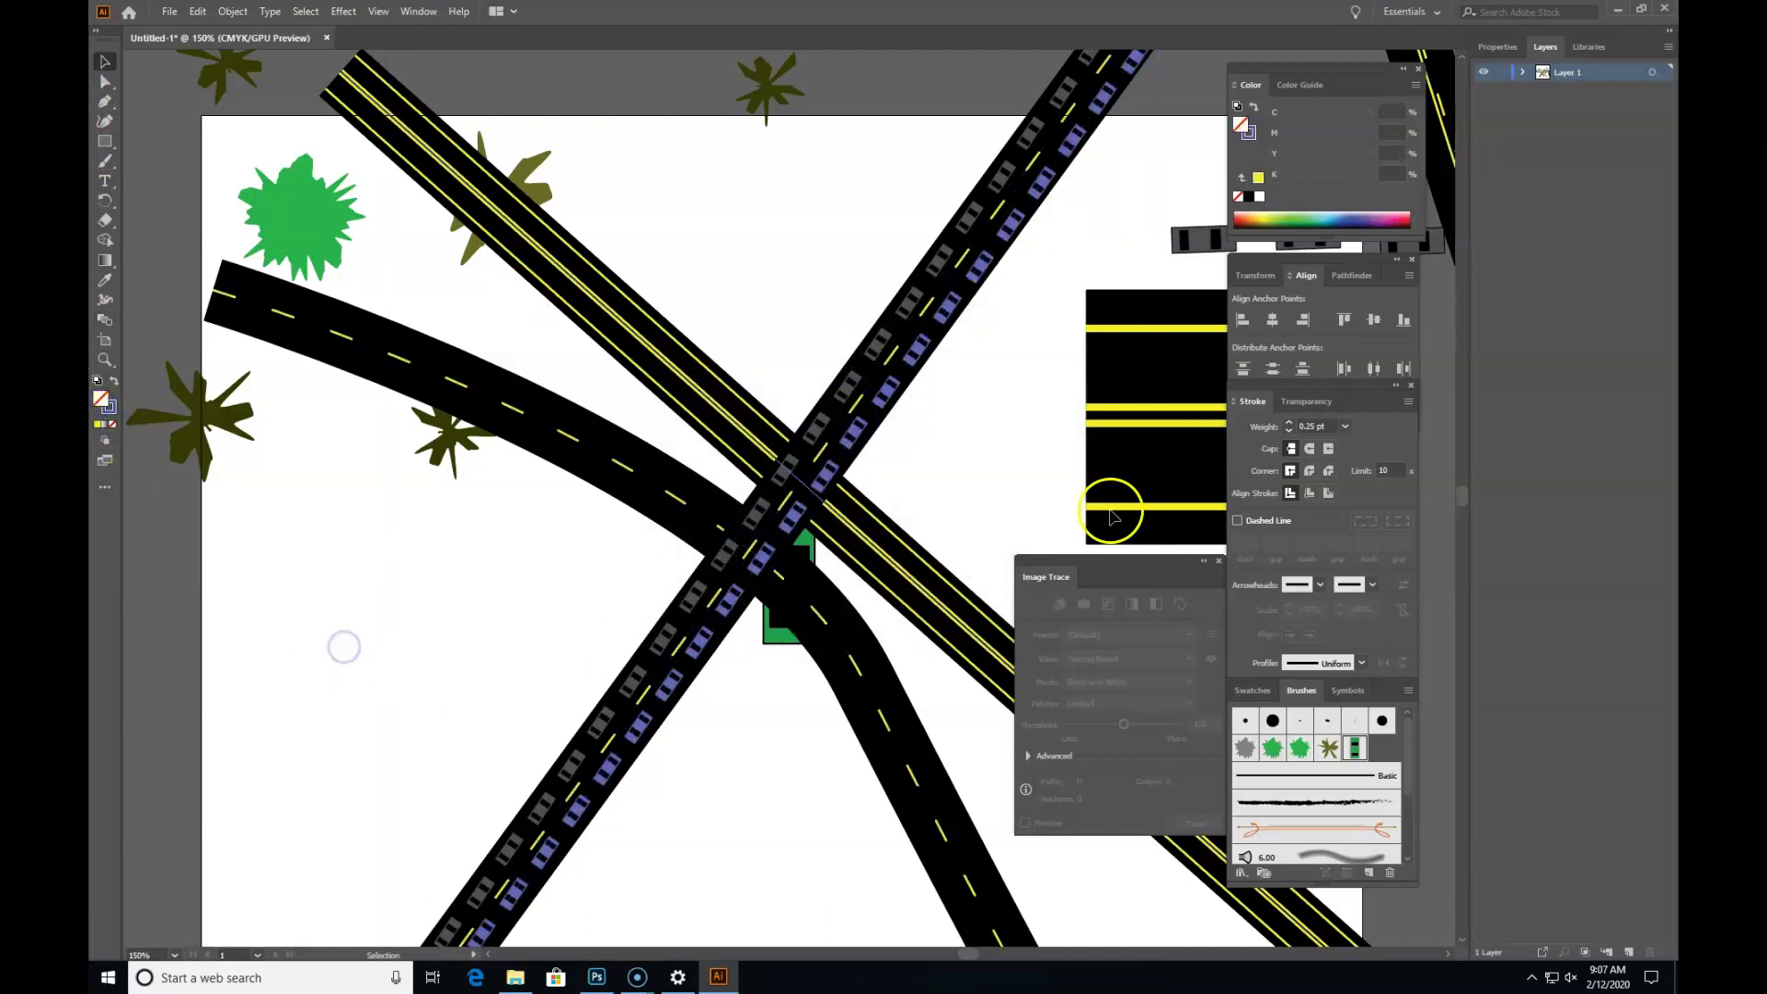
Step: Try wider fixed spacings such as 194% and 175% for the car scatter brush, and cancel the changes
{"action": "double_click", "coordinate": [1353, 750]}
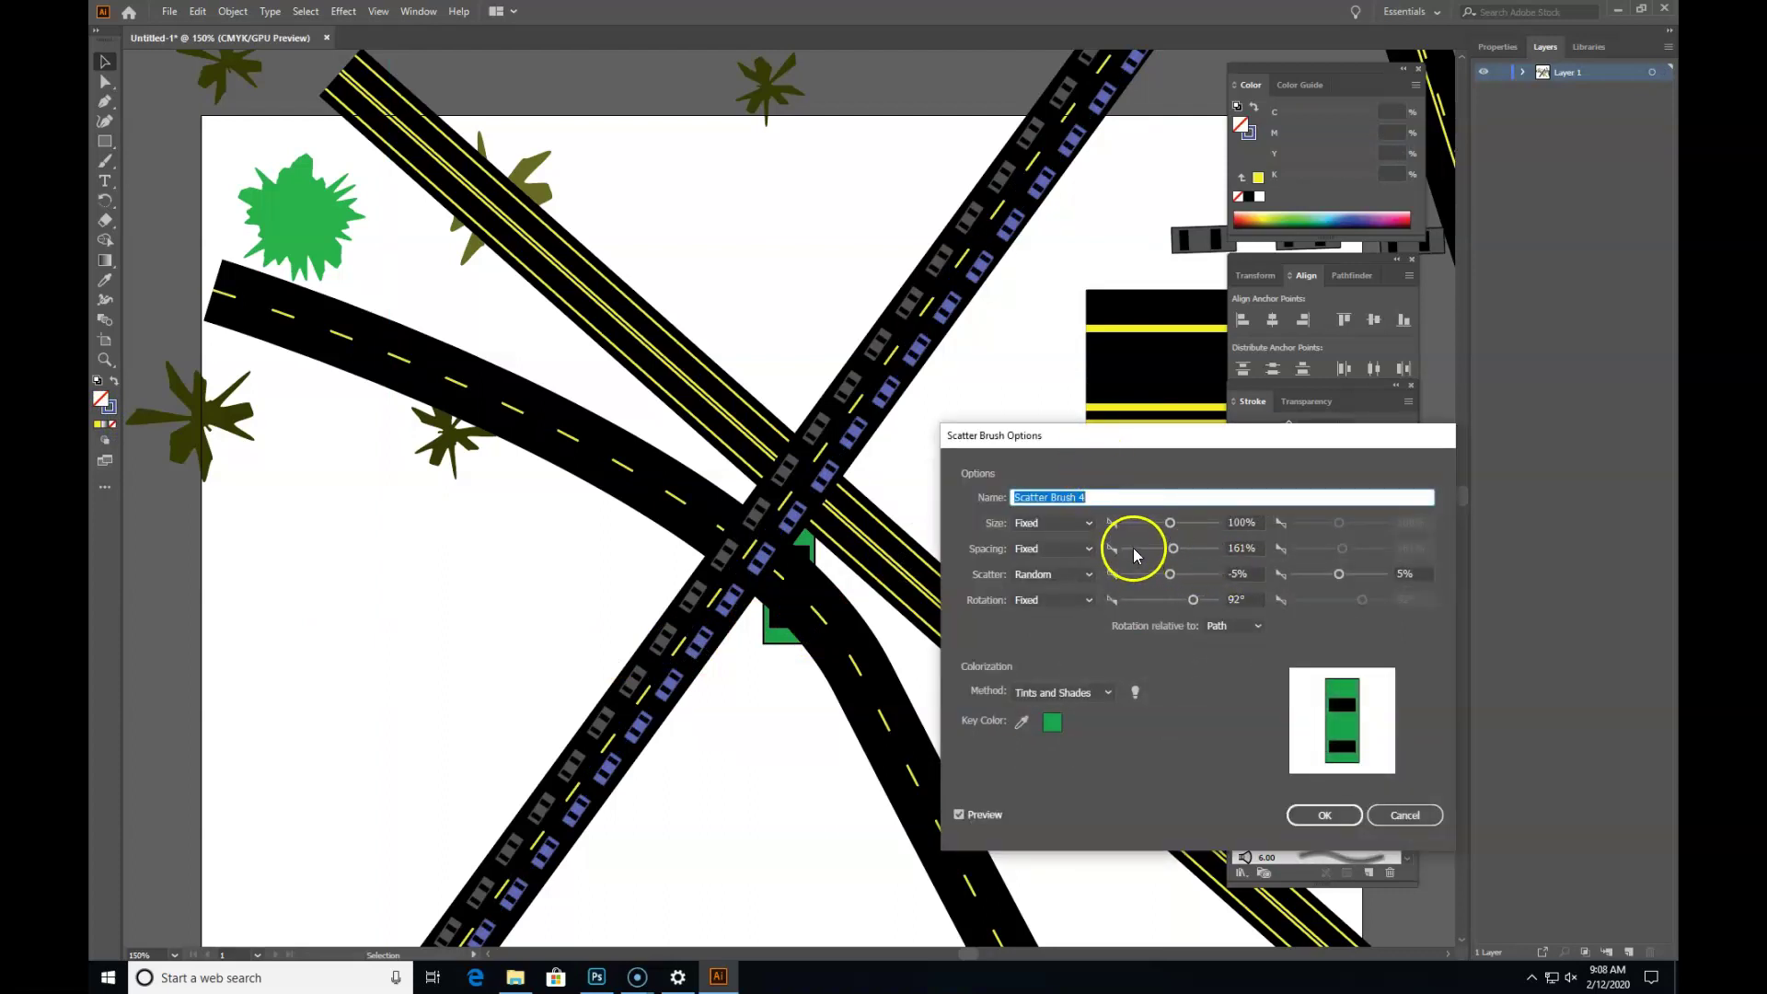
{"action": "left_click", "coordinate": [1248, 548]}
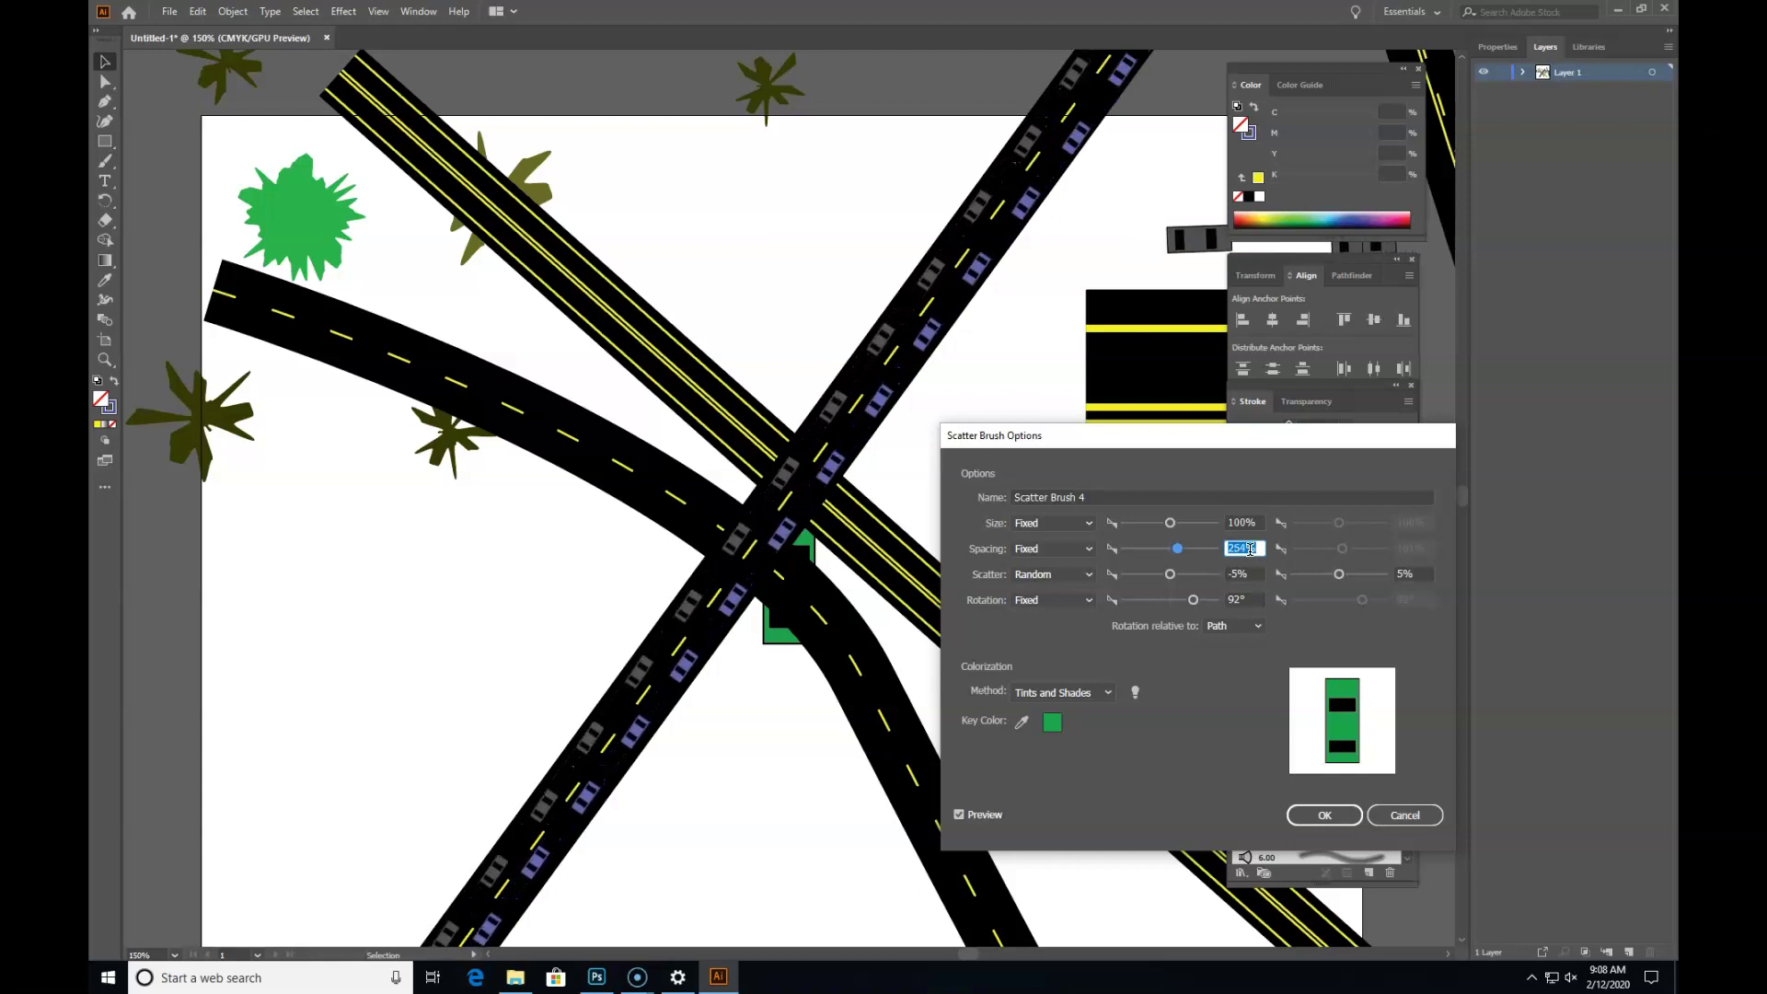
{"action": "scroll", "coordinate": [1249, 549], "scroll_direction": "down", "scroll_amount": 20}
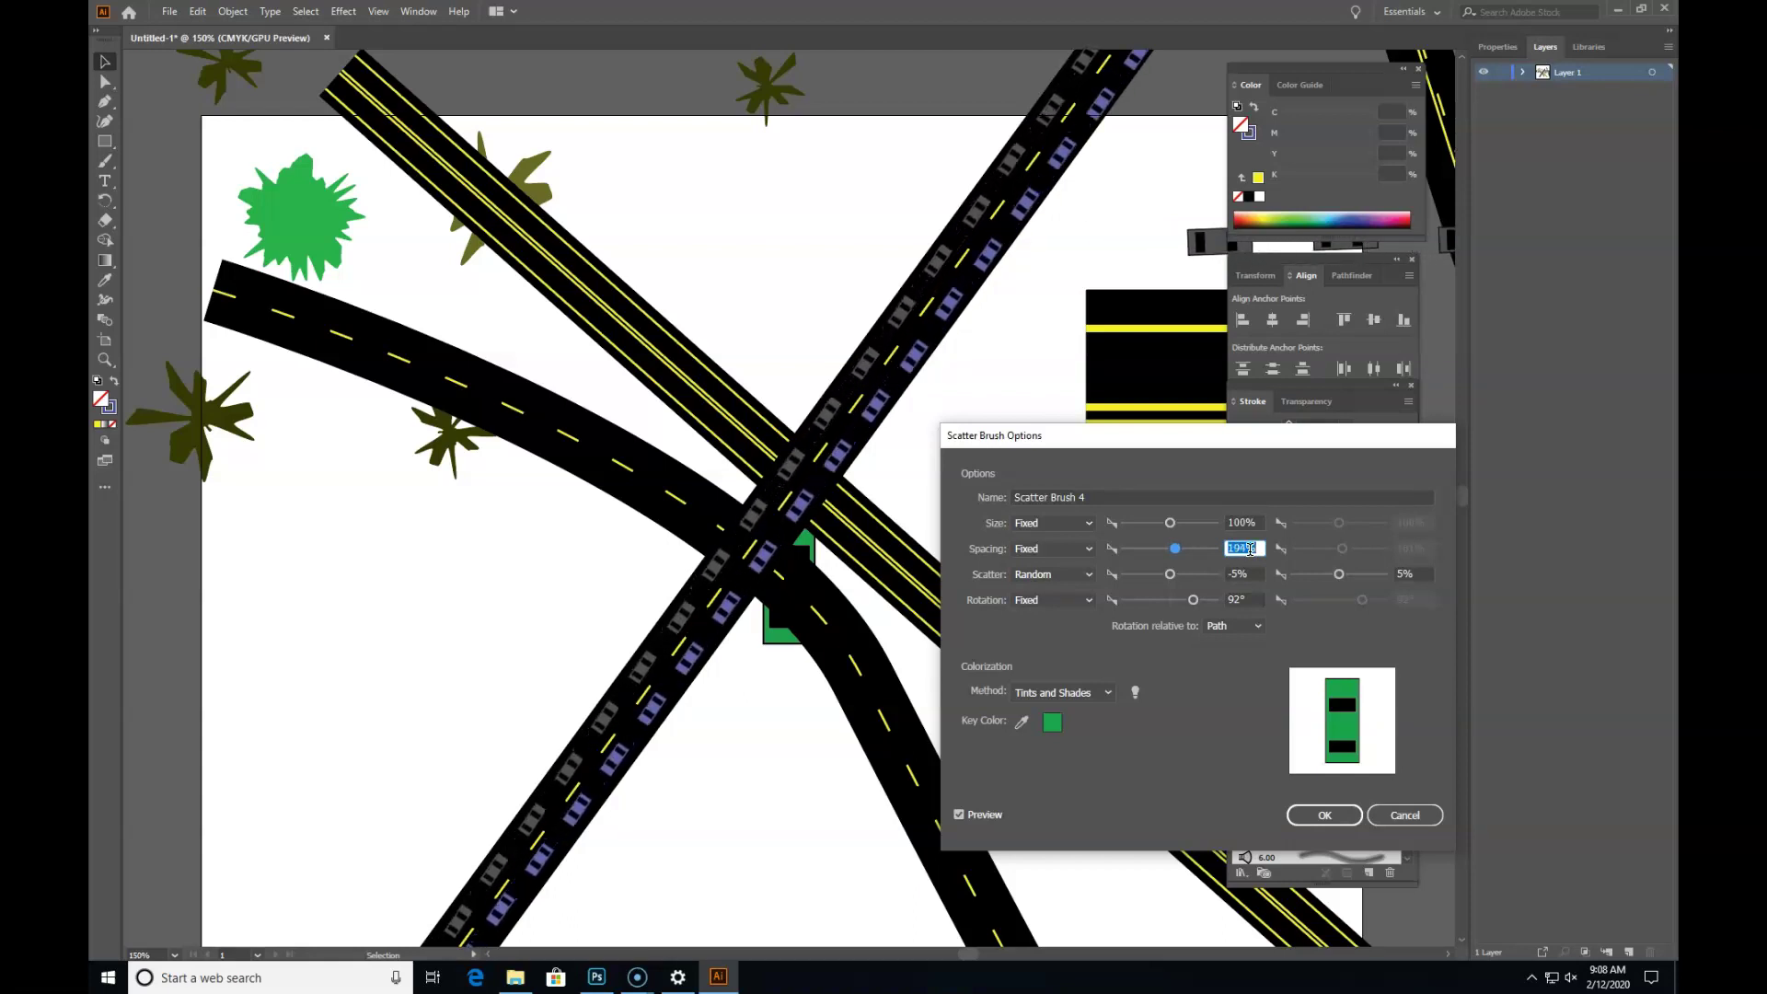
{"action": "scroll", "coordinate": [1249, 549], "scroll_direction": "down", "scroll_amount": 9}
{"action": "scroll", "coordinate": [1249, 548], "scroll_direction": "down", "scroll_amount": 20}
{"action": "scroll", "coordinate": [1249, 548], "scroll_direction": "up", "scroll_amount": 20}
{"action": "scroll", "coordinate": [1249, 549], "scroll_direction": "up", "scroll_amount": 15}
{"action": "scroll", "coordinate": [1249, 548], "scroll_direction": "down", "scroll_amount": 20}
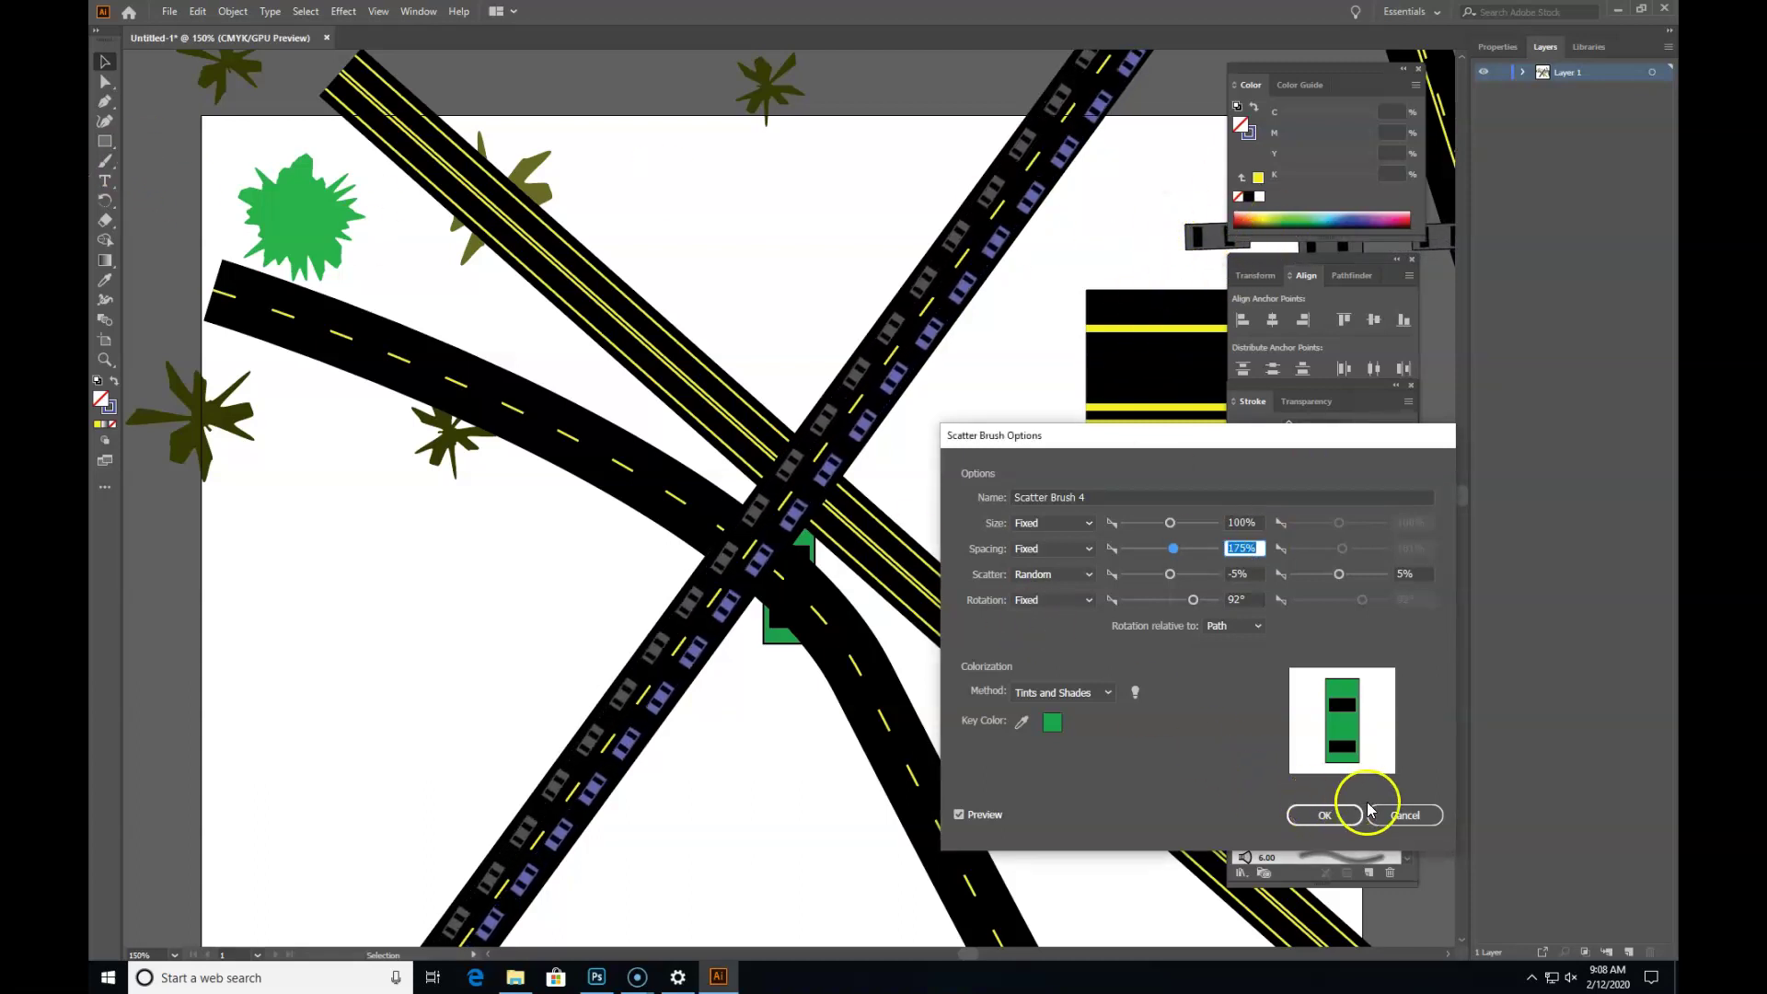
{"action": "left_click", "coordinate": [1402, 817]}
Step: Delete the stray horizontal row of cars above the striped road sample
{"action": "left_click", "coordinate": [1171, 291]}
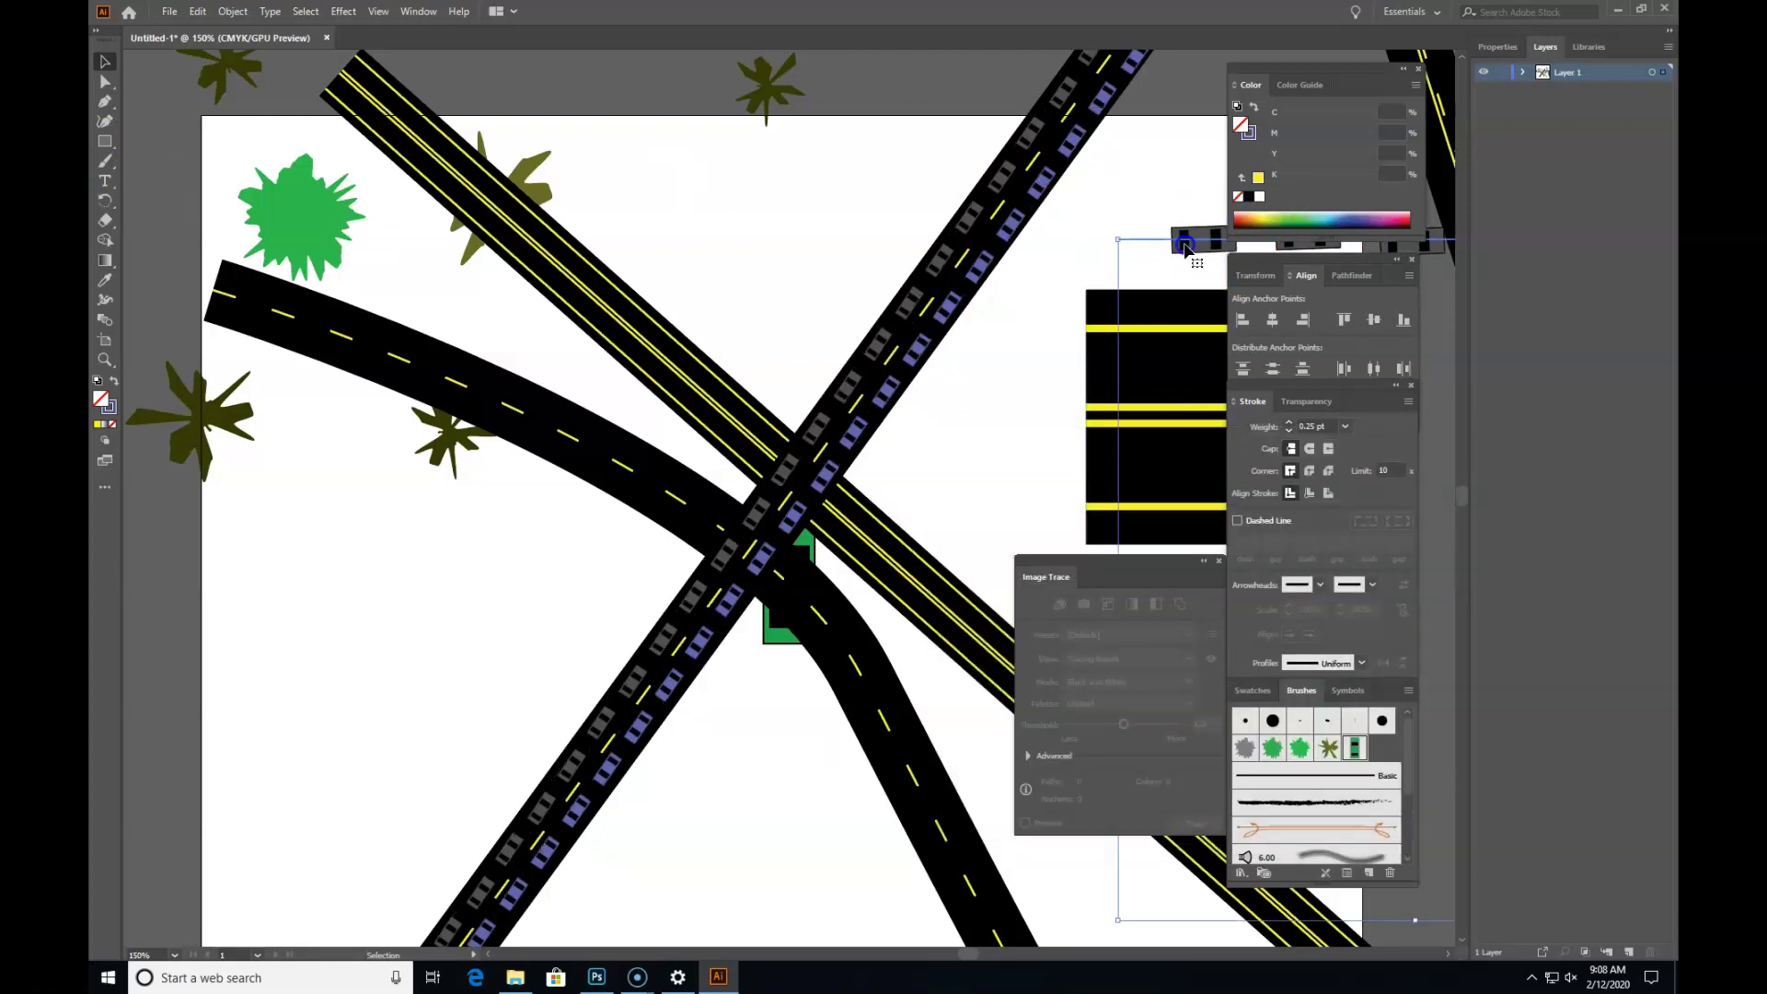
{"action": "key", "text": "z"}
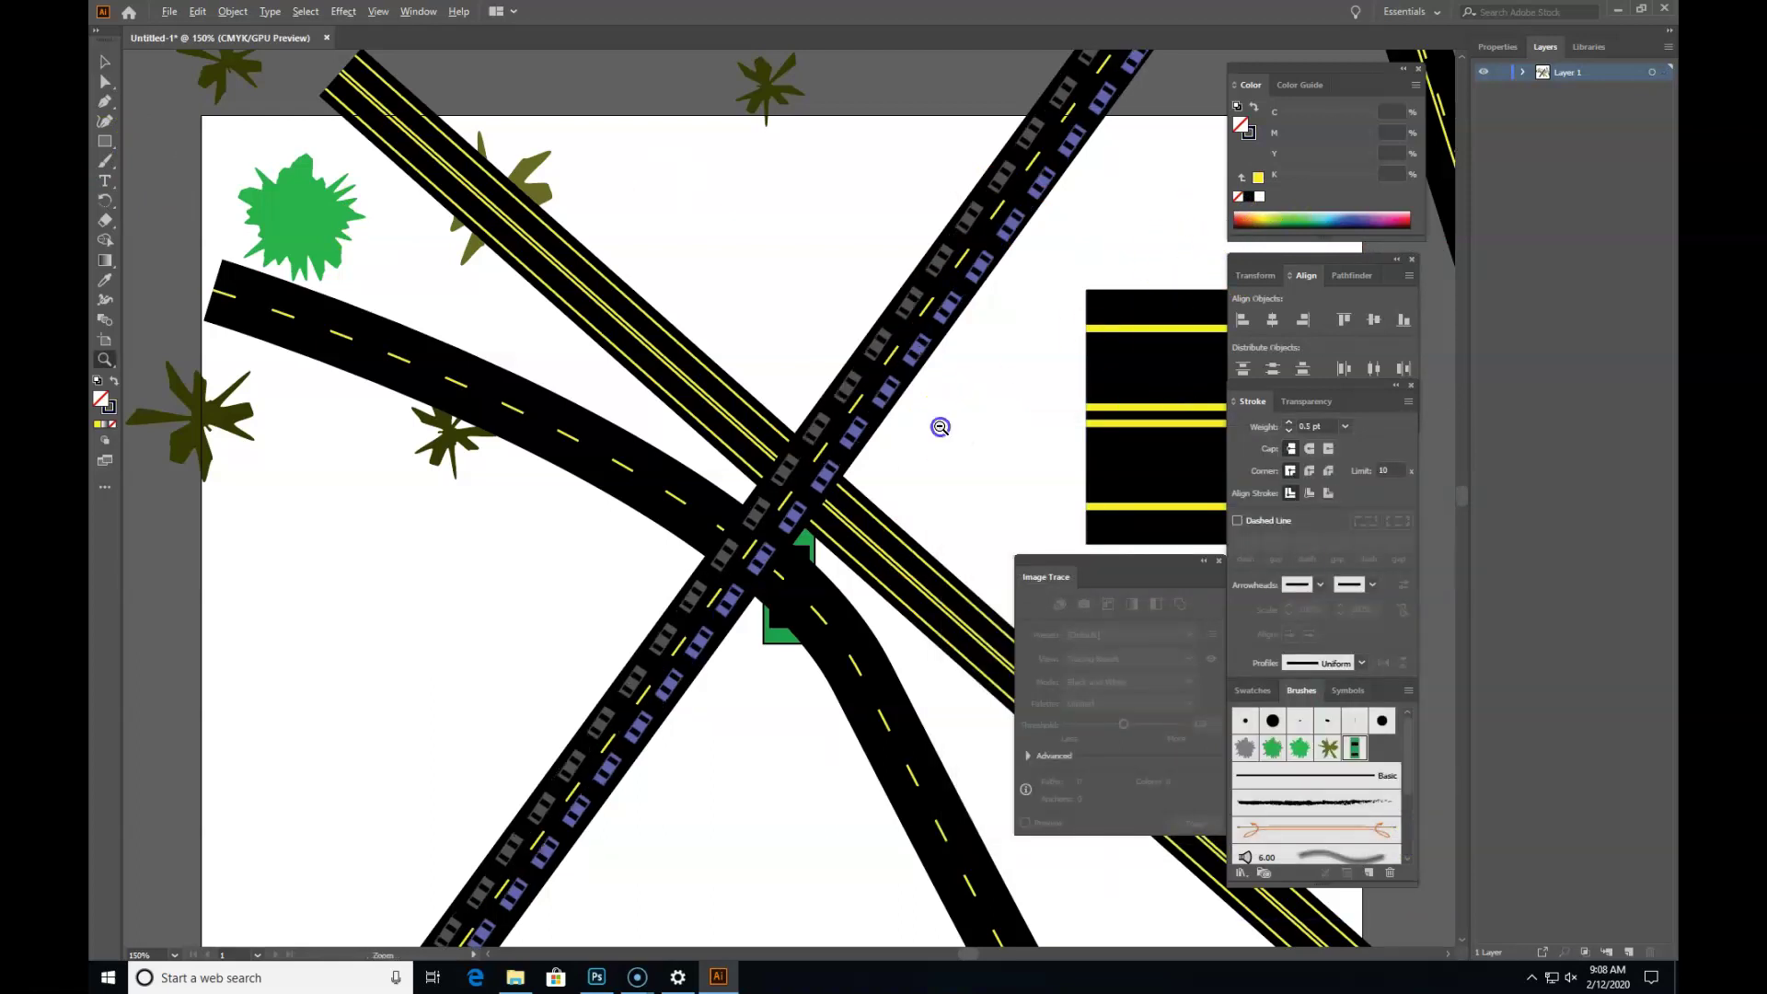
{"action": "left_click", "coordinate": [938, 426], "text": "alt"}
{"action": "left_click", "coordinate": [726, 489]}
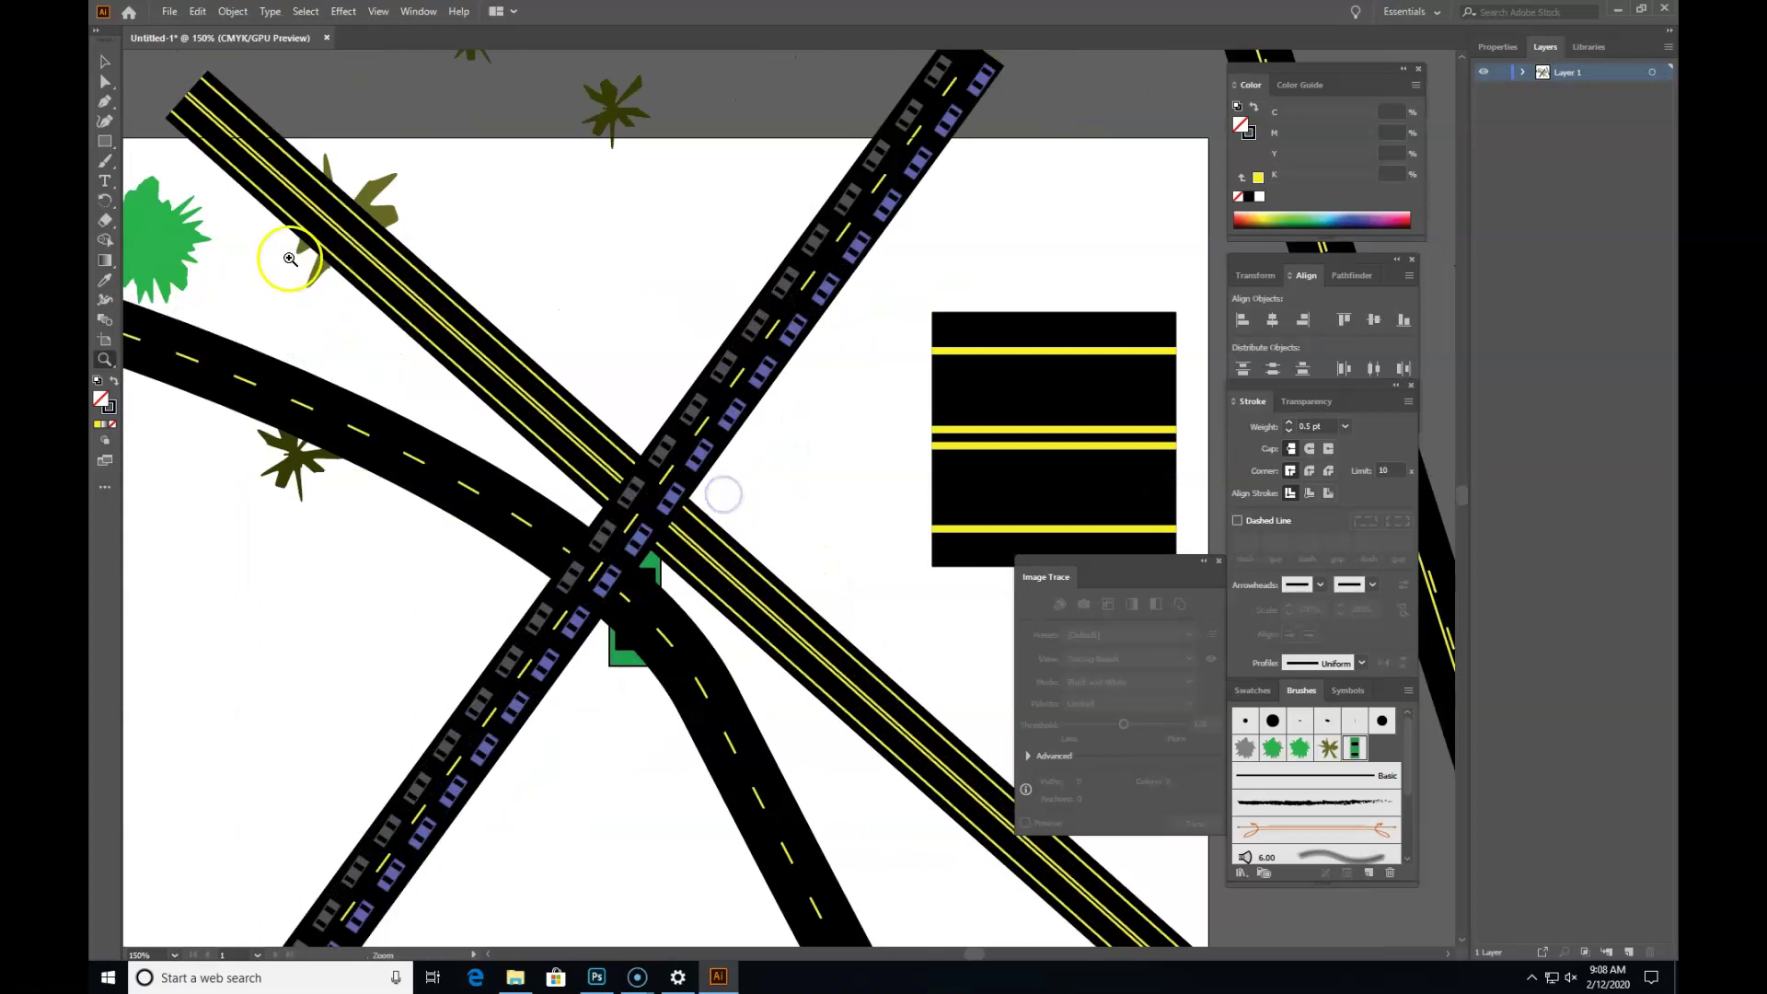
Step: Draw a straight path along the lower lane of the double-line diagonal road, from its upper end to its lower end
{"action": "left_click", "coordinate": [105, 101]}
{"action": "left_click", "coordinate": [174, 97]}
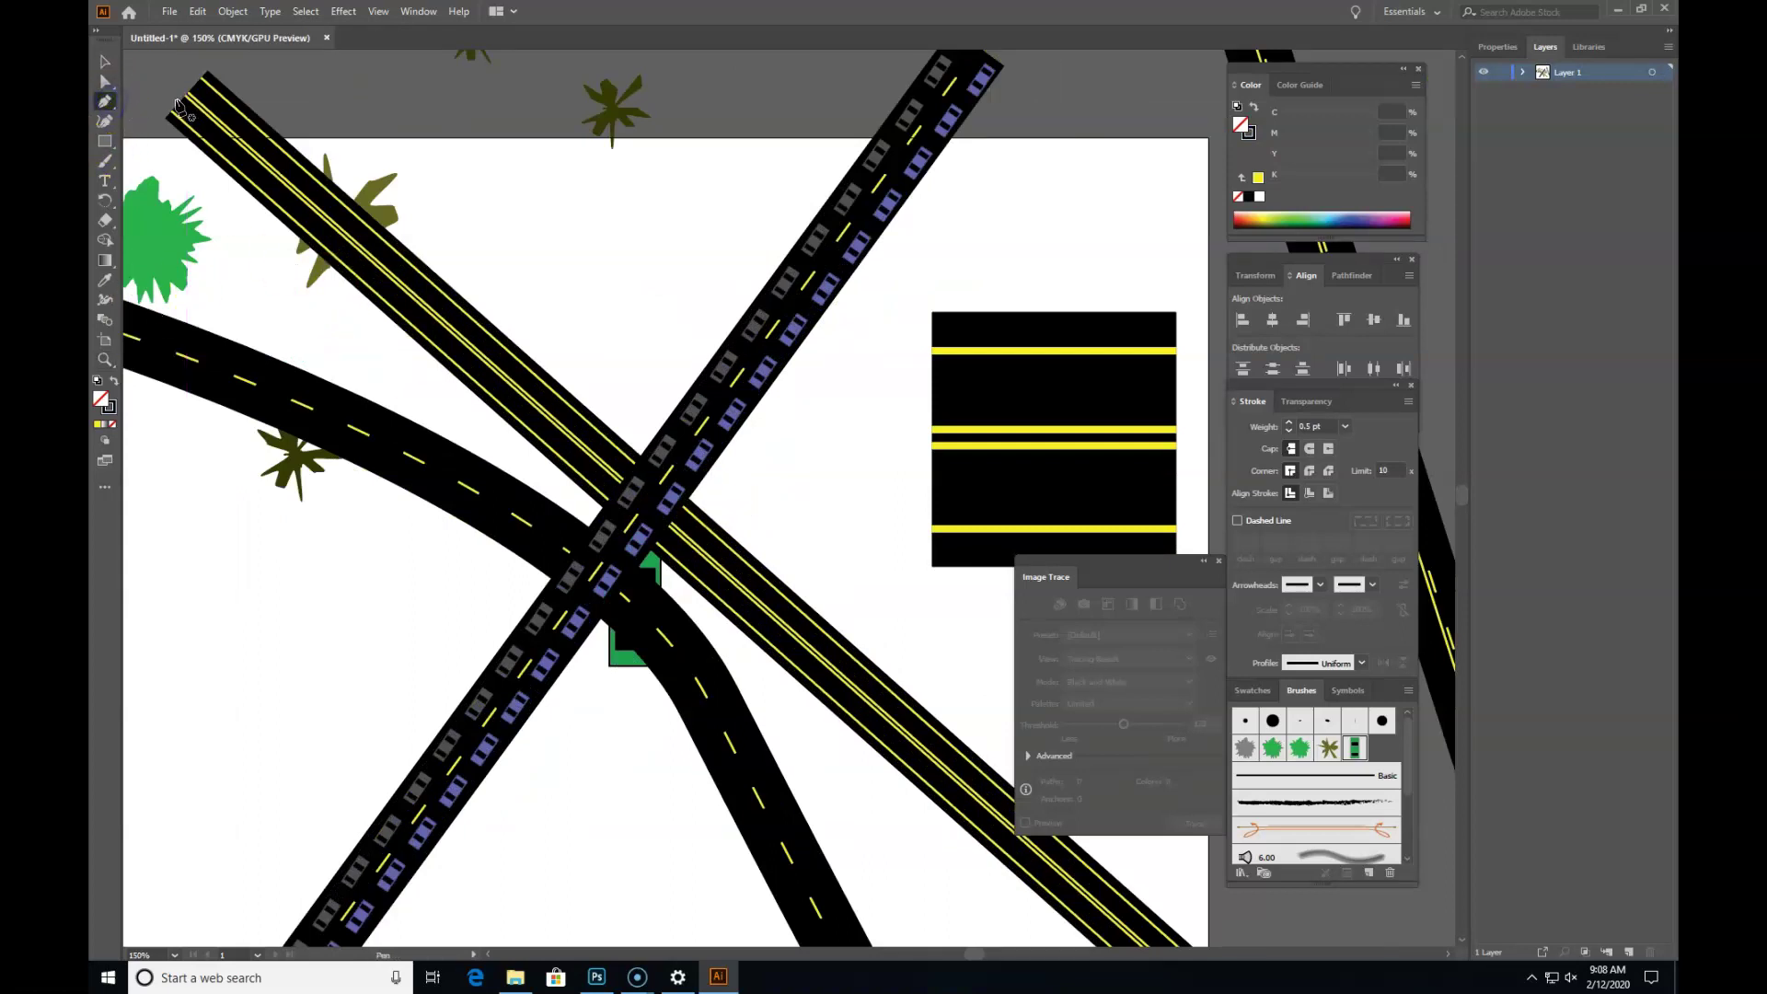
{"action": "left_click_drag", "start_coordinate": [939, 798], "coordinate": [736, 622]}
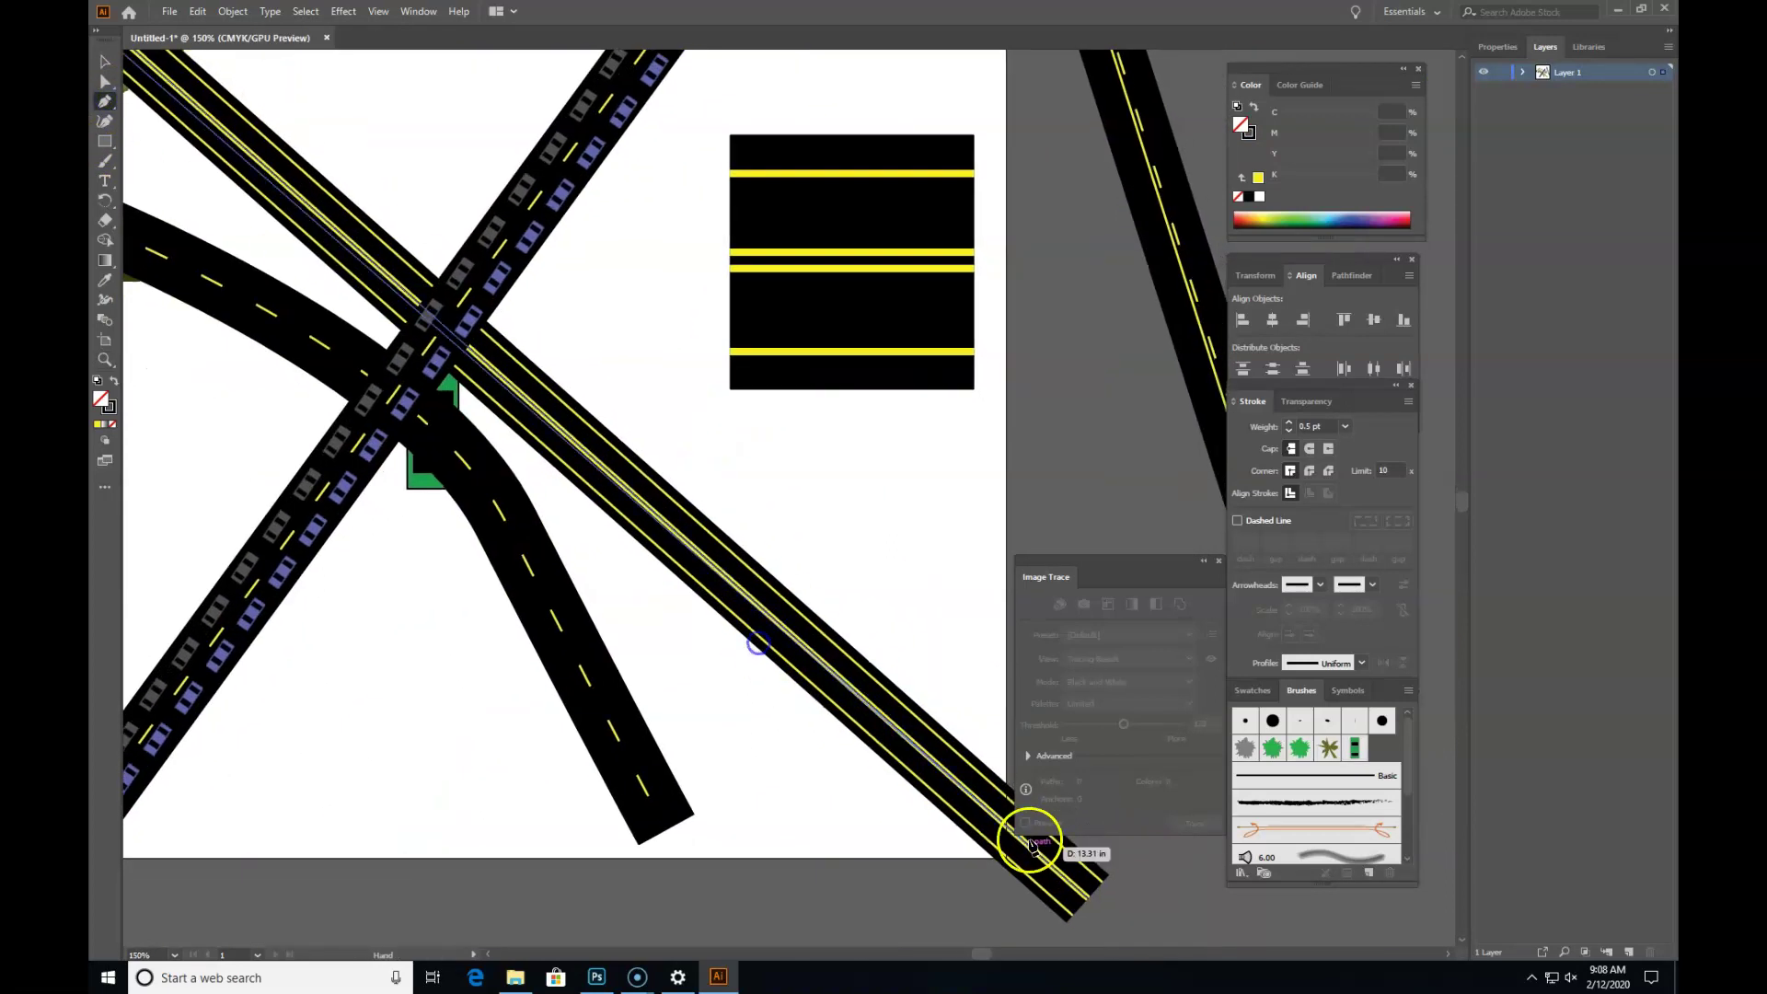
{"action": "left_click", "coordinate": [1092, 917]}
{"action": "left_click", "coordinate": [106, 61]}
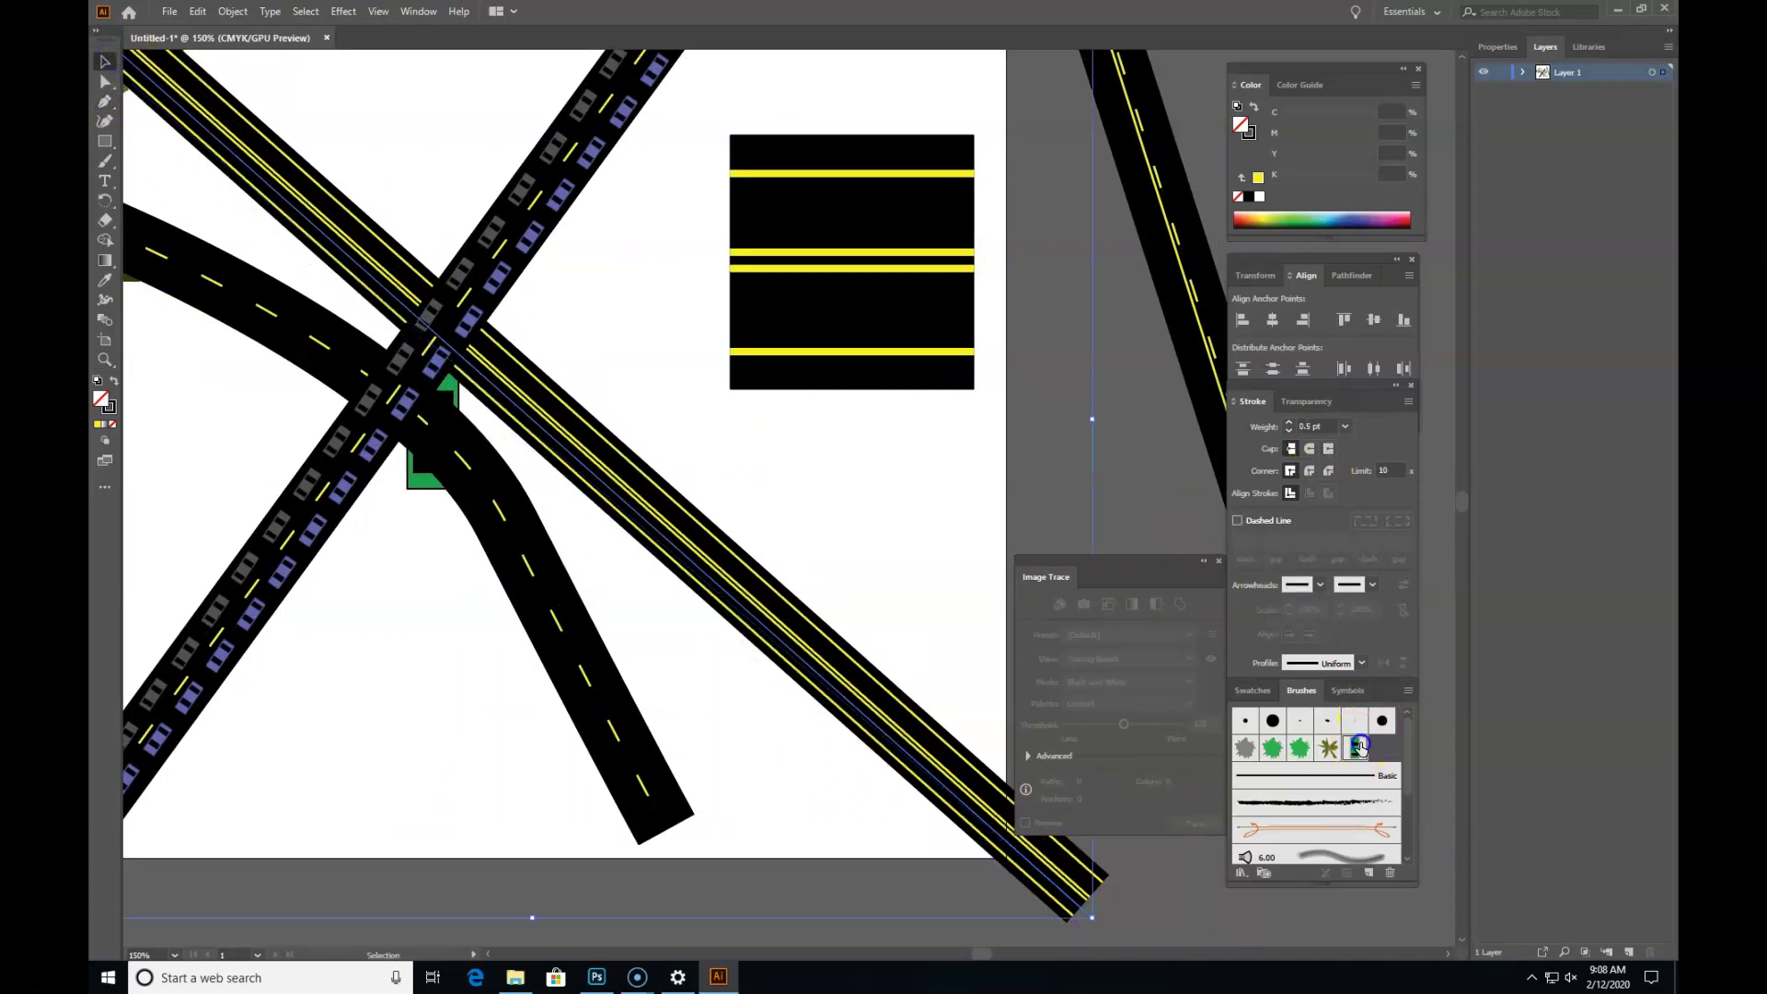
Step: Apply the car scatter brush to the new lane path and set its stroke weight to 0.25 pt
{"action": "left_click", "coordinate": [1359, 748]}
{"action": "left_click", "coordinate": [106, 61]}
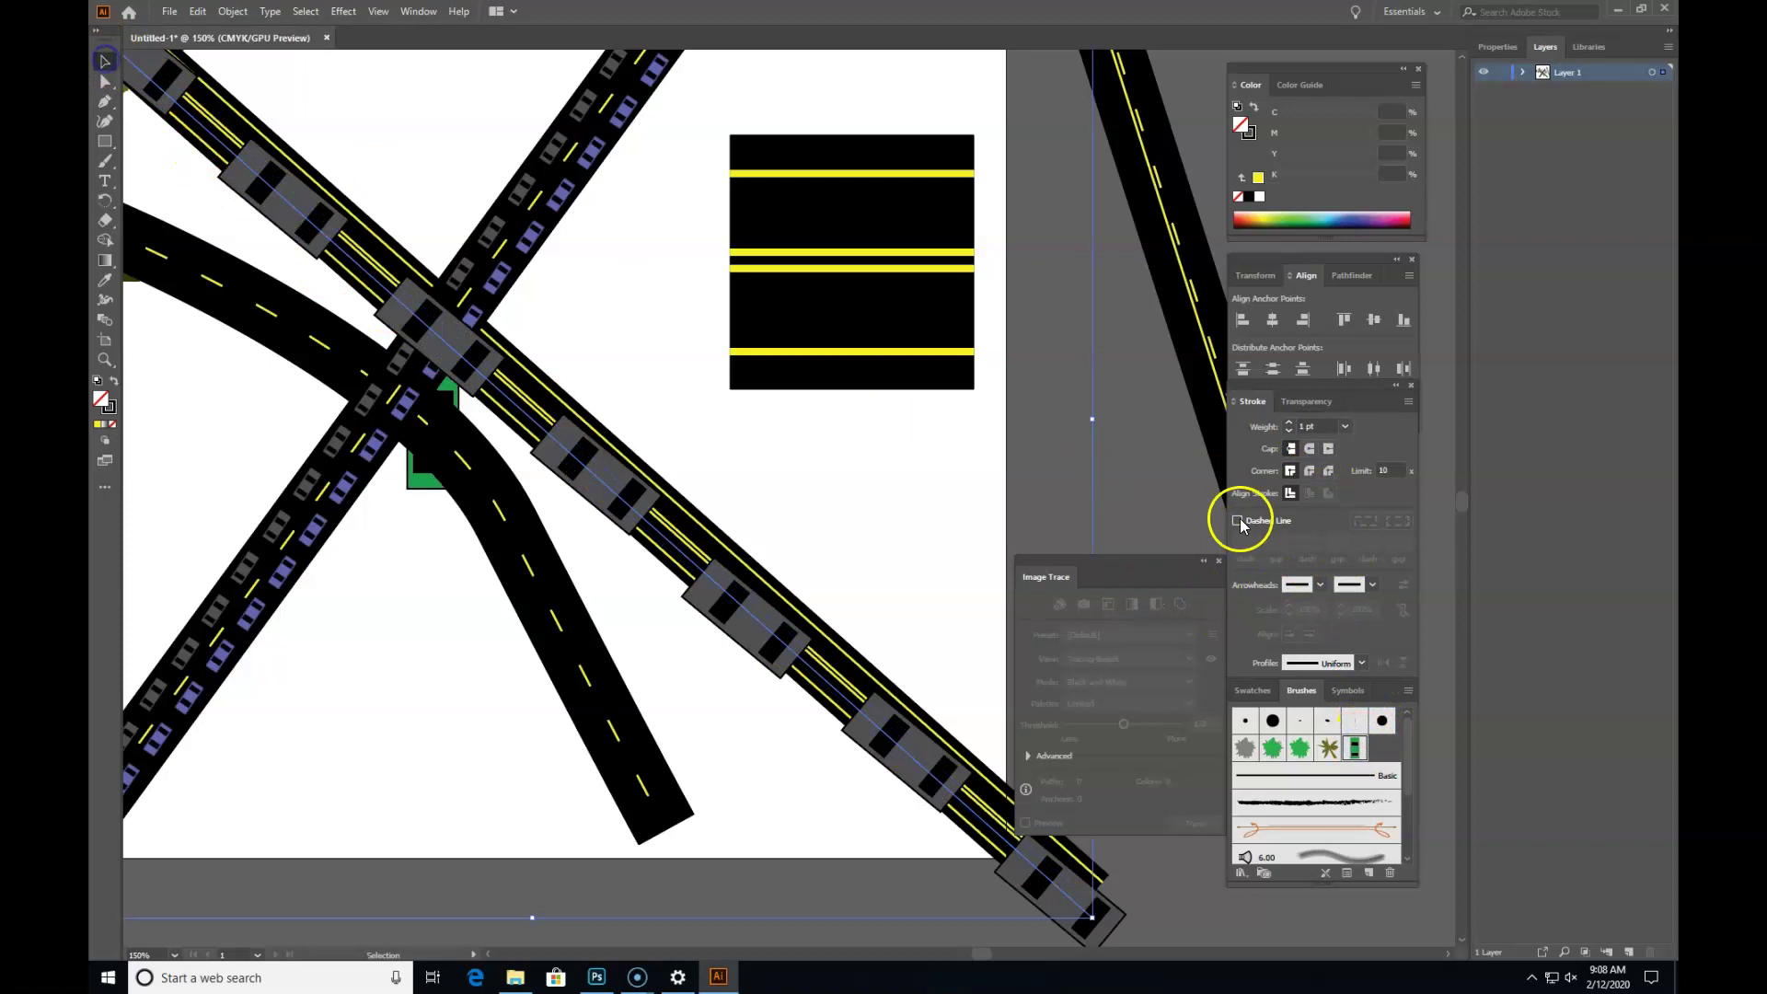
{"action": "left_click", "coordinate": [1349, 424]}
{"action": "left_click", "coordinate": [1359, 456]}
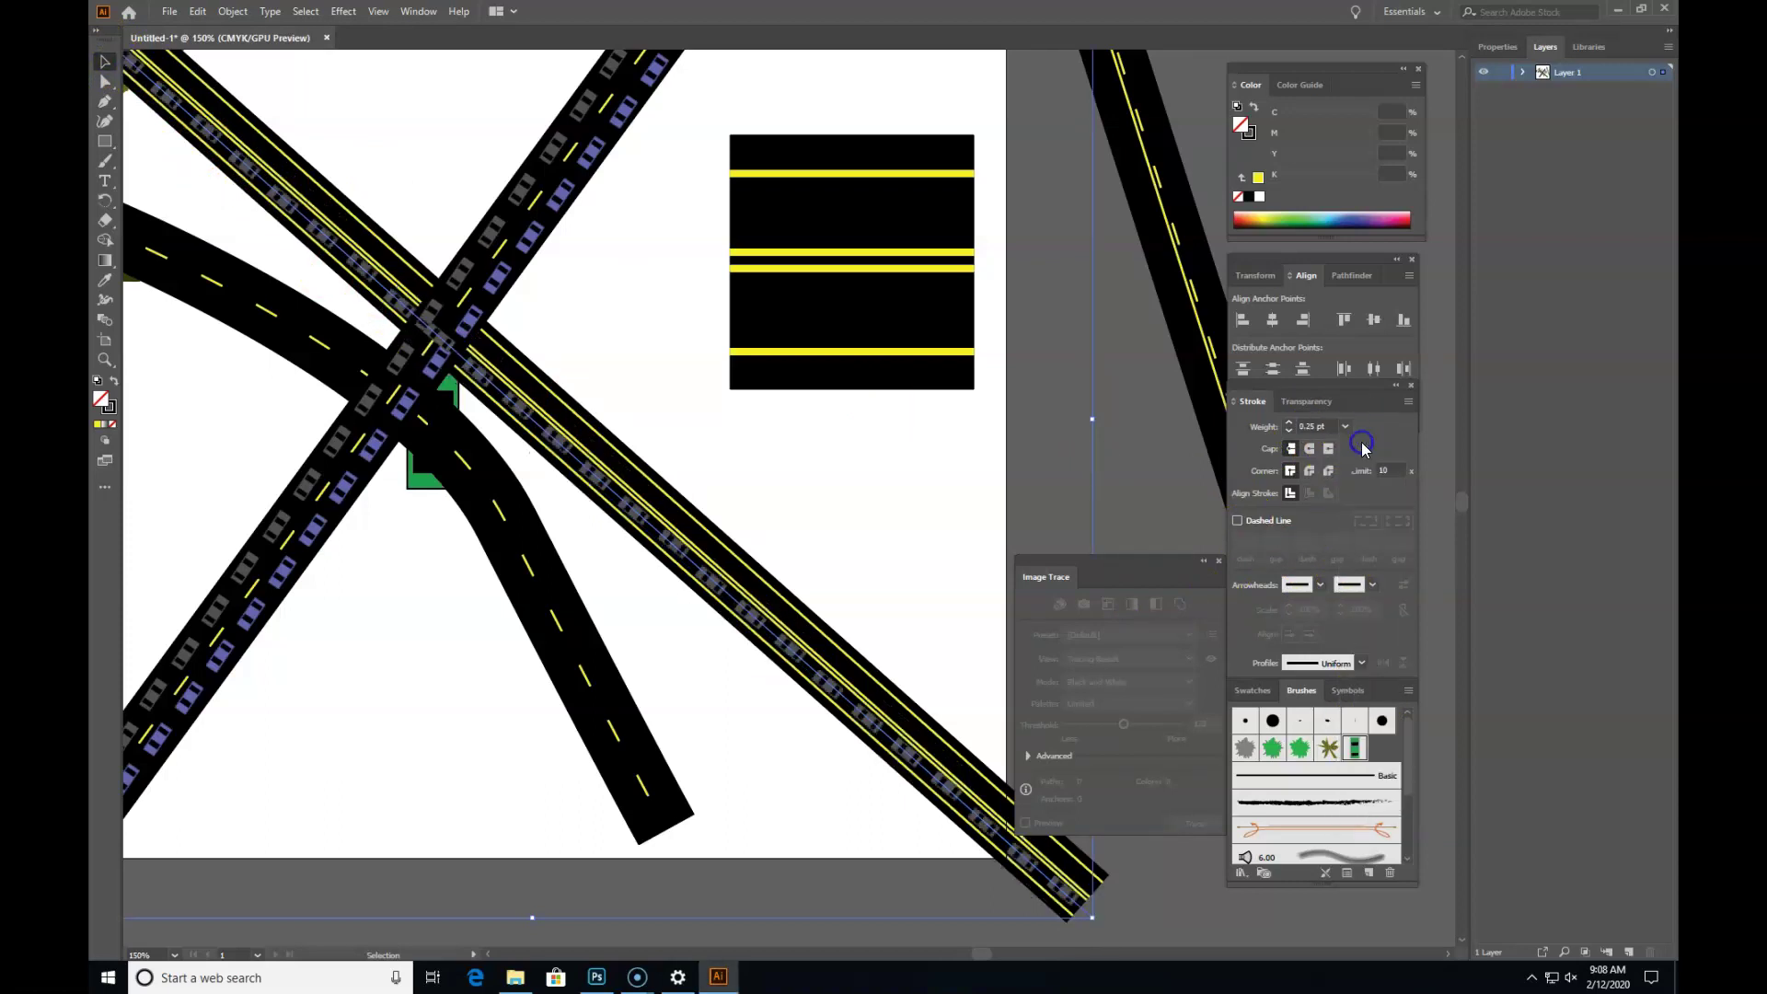
{"action": "left_click", "coordinate": [104, 69]}
Step: Select the double-line road together with its row of cars and send both to the back
{"action": "left_click", "coordinate": [534, 394]}
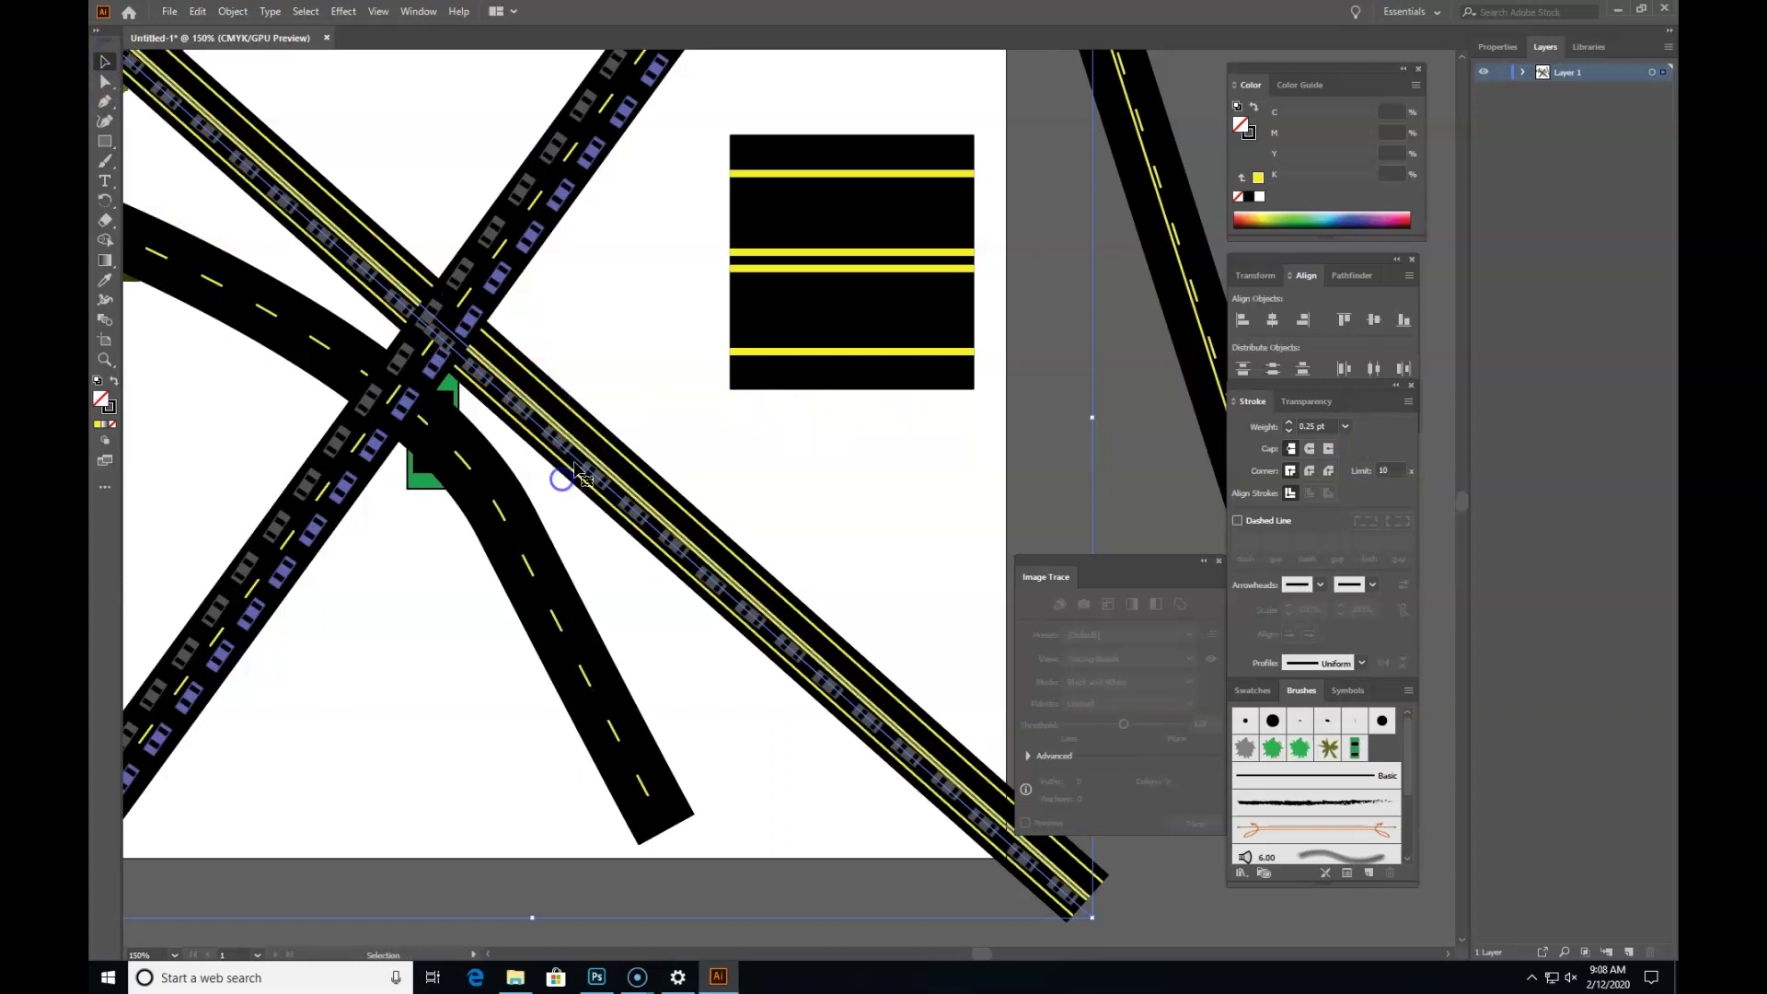
{"action": "right_click", "coordinate": [575, 464]}
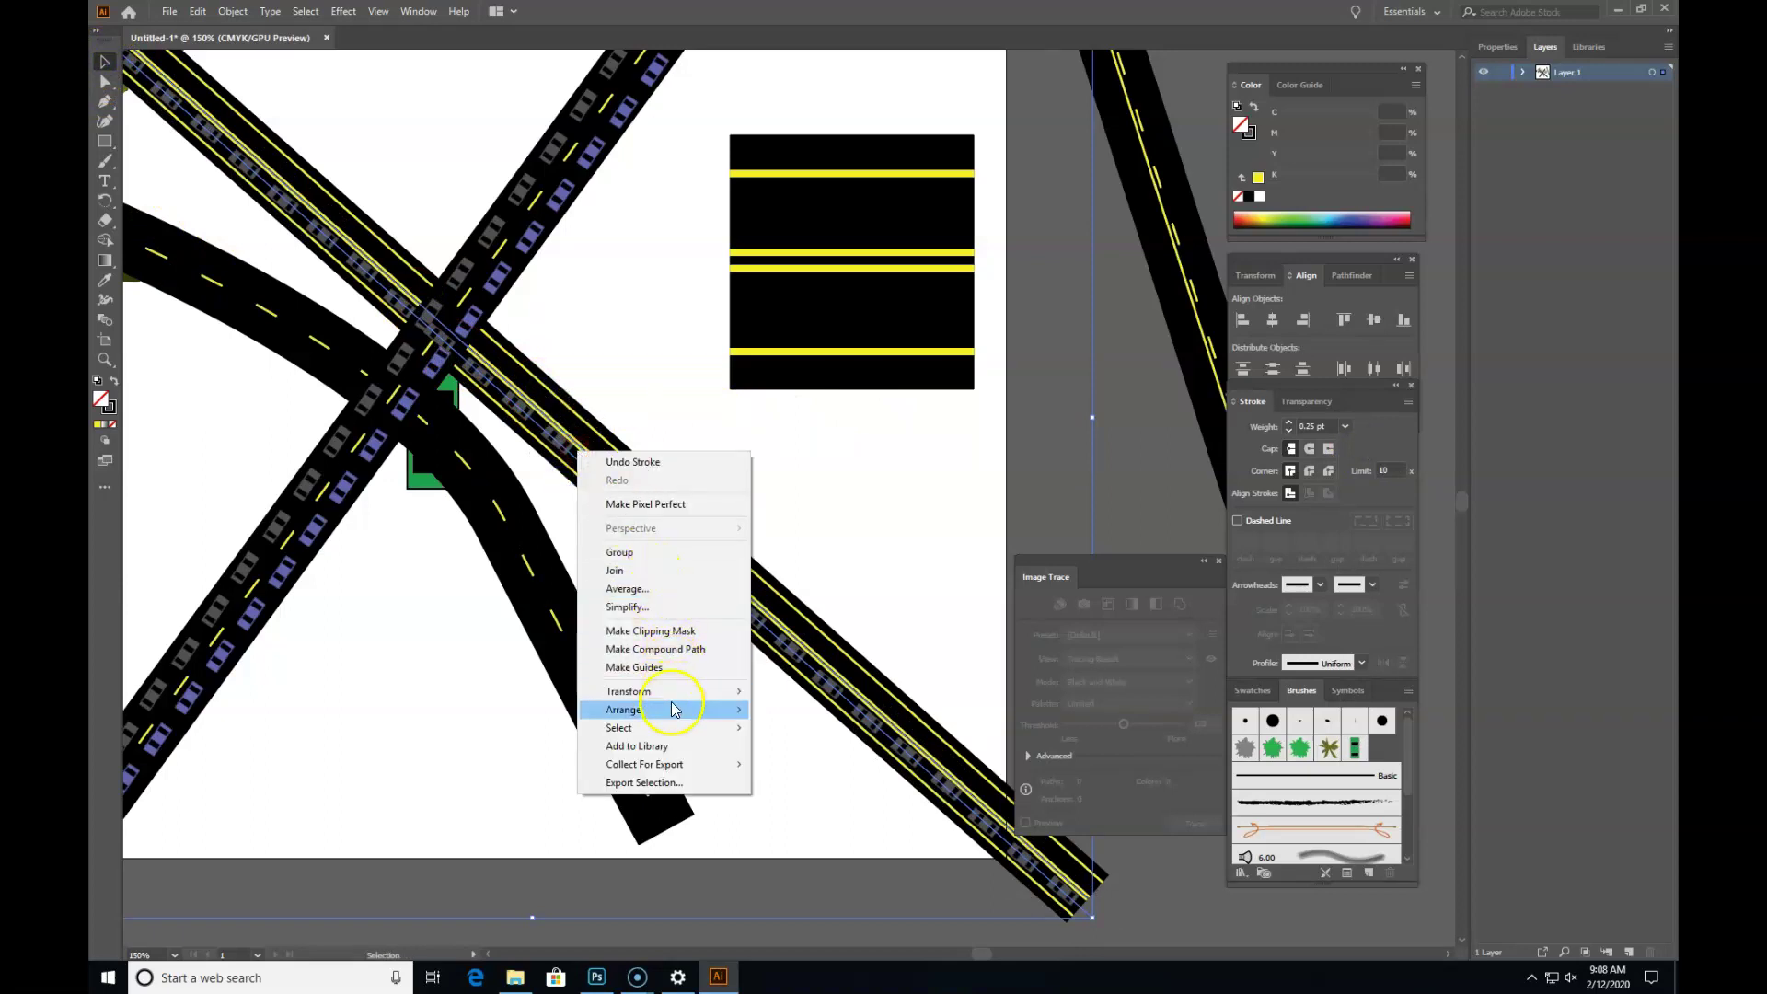
{"action": "mouse_move", "coordinate": [700, 710]}
{"action": "left_click", "coordinate": [880, 765]}
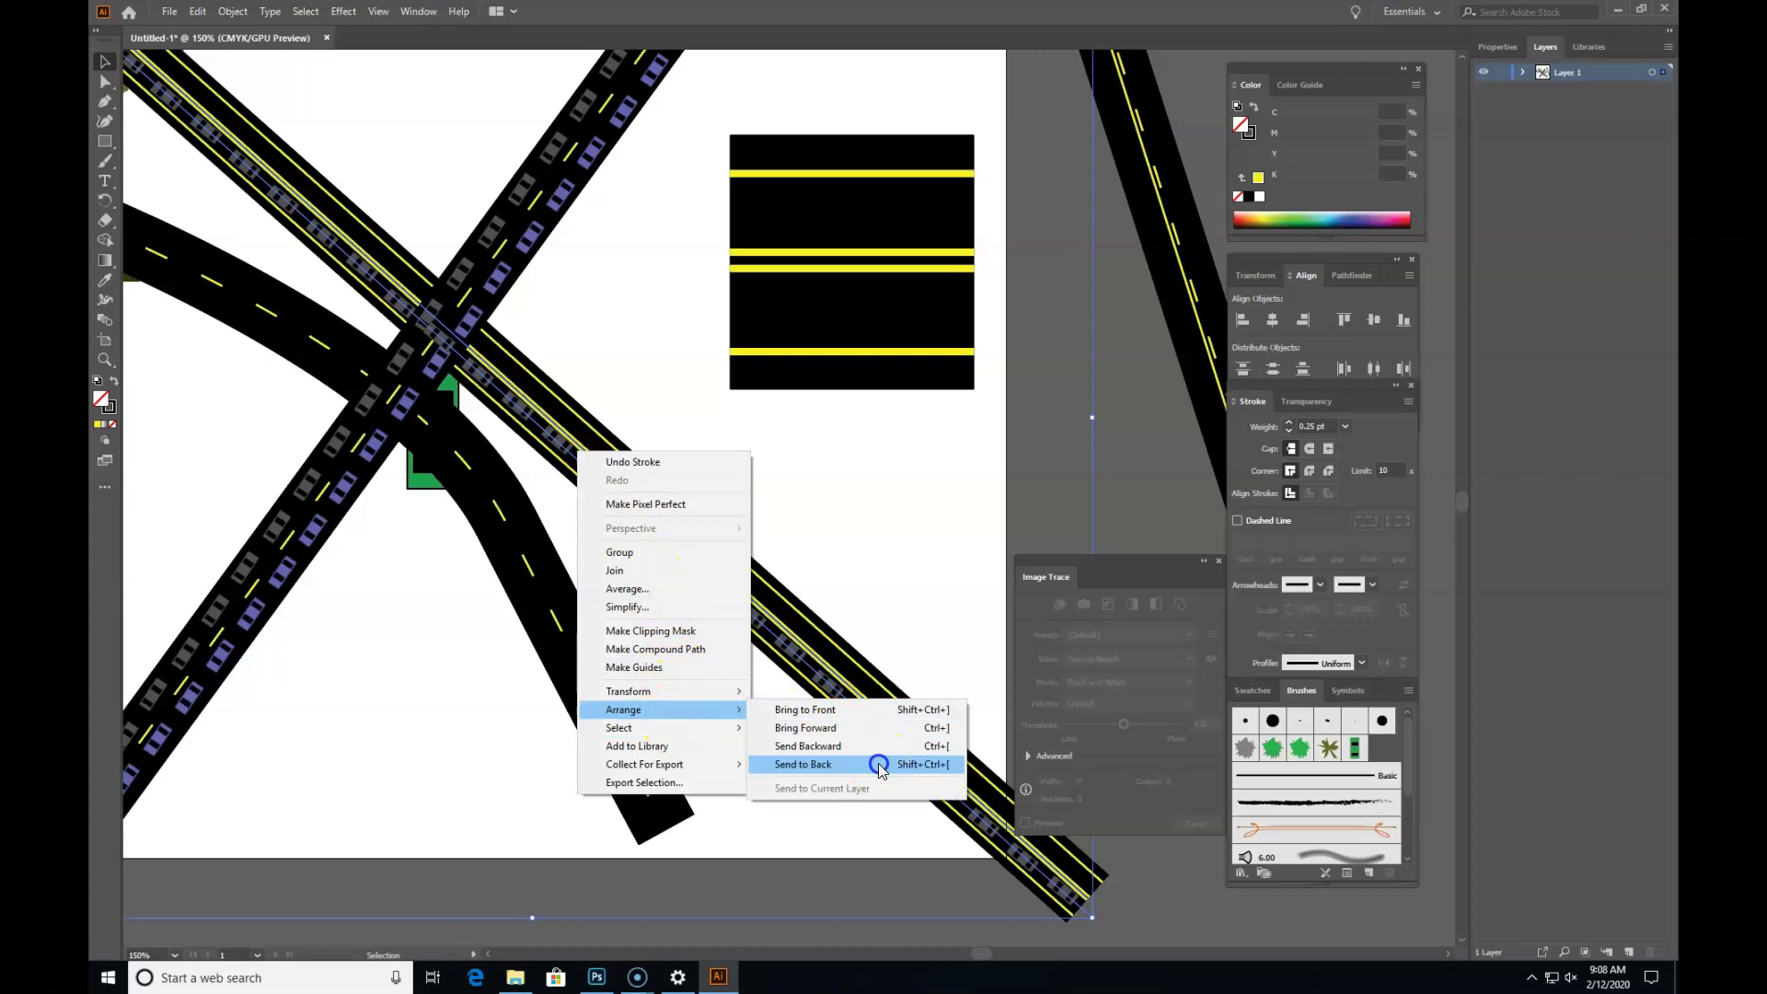
Step: Set the car scatter brush's fixed spacing to 175% and apply the change to the existing strokes
{"action": "left_click_drag", "start_coordinate": [459, 309], "coordinate": [650, 512]}
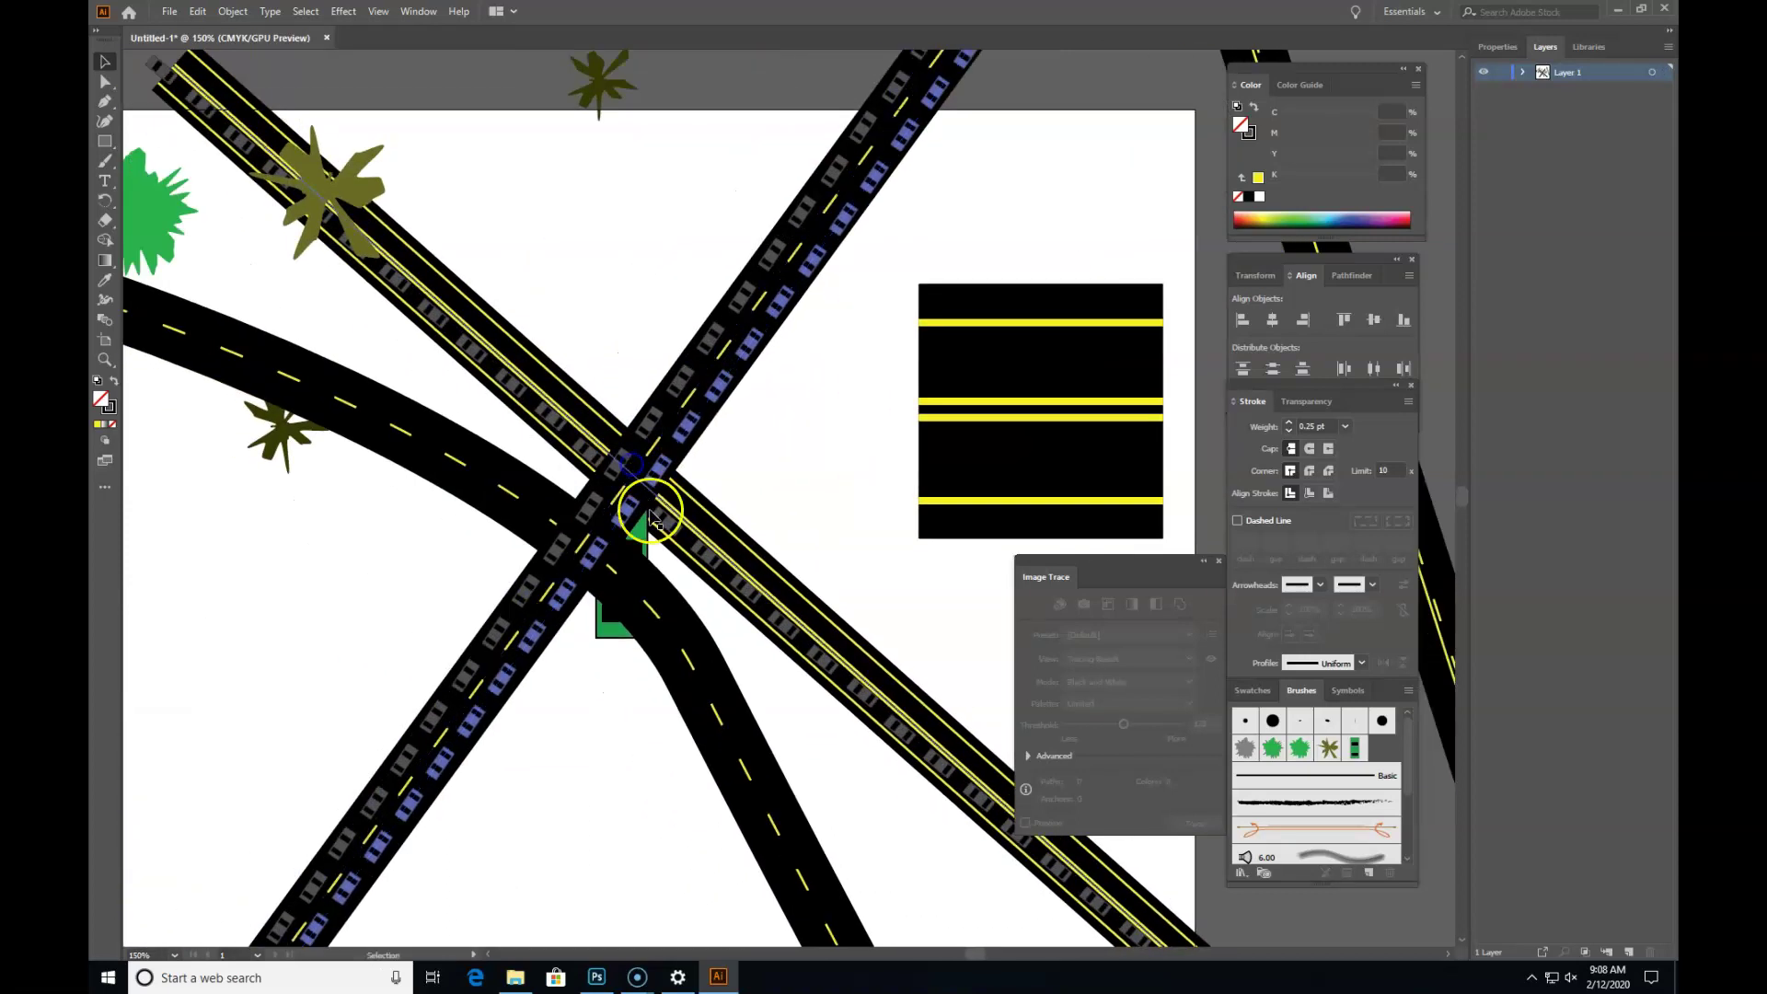
{"action": "key", "text": "z"}
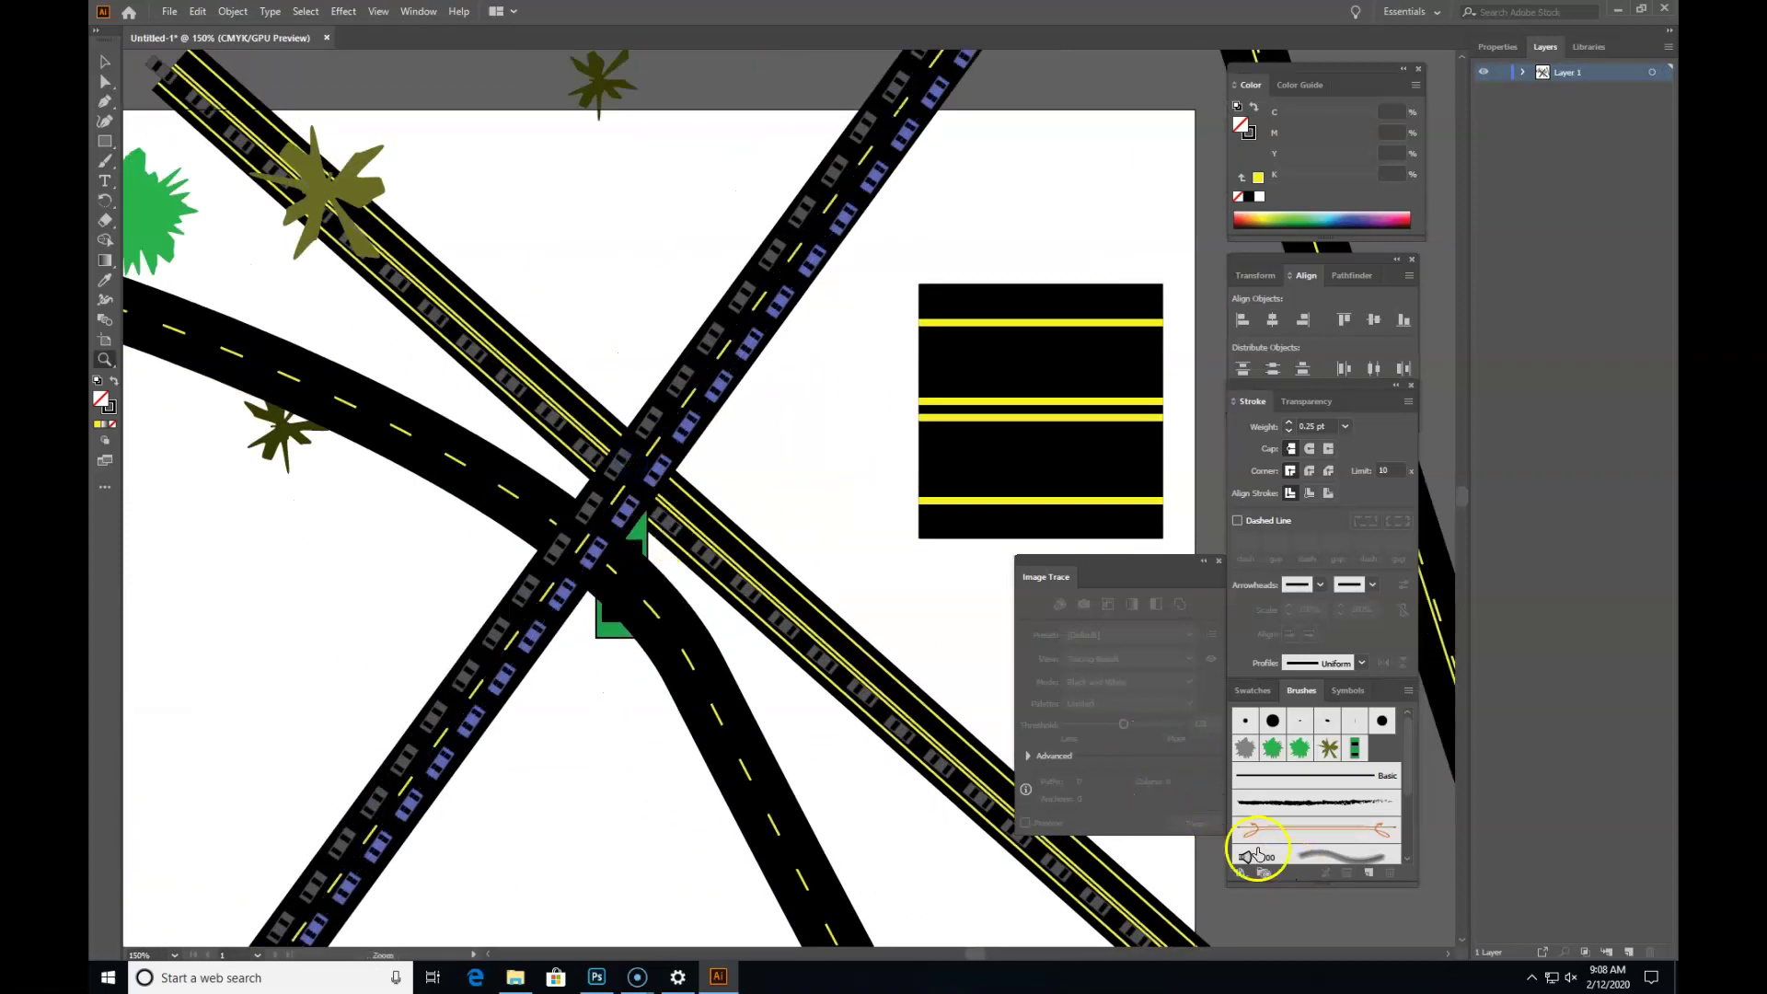
{"action": "double_click", "coordinate": [1353, 751]}
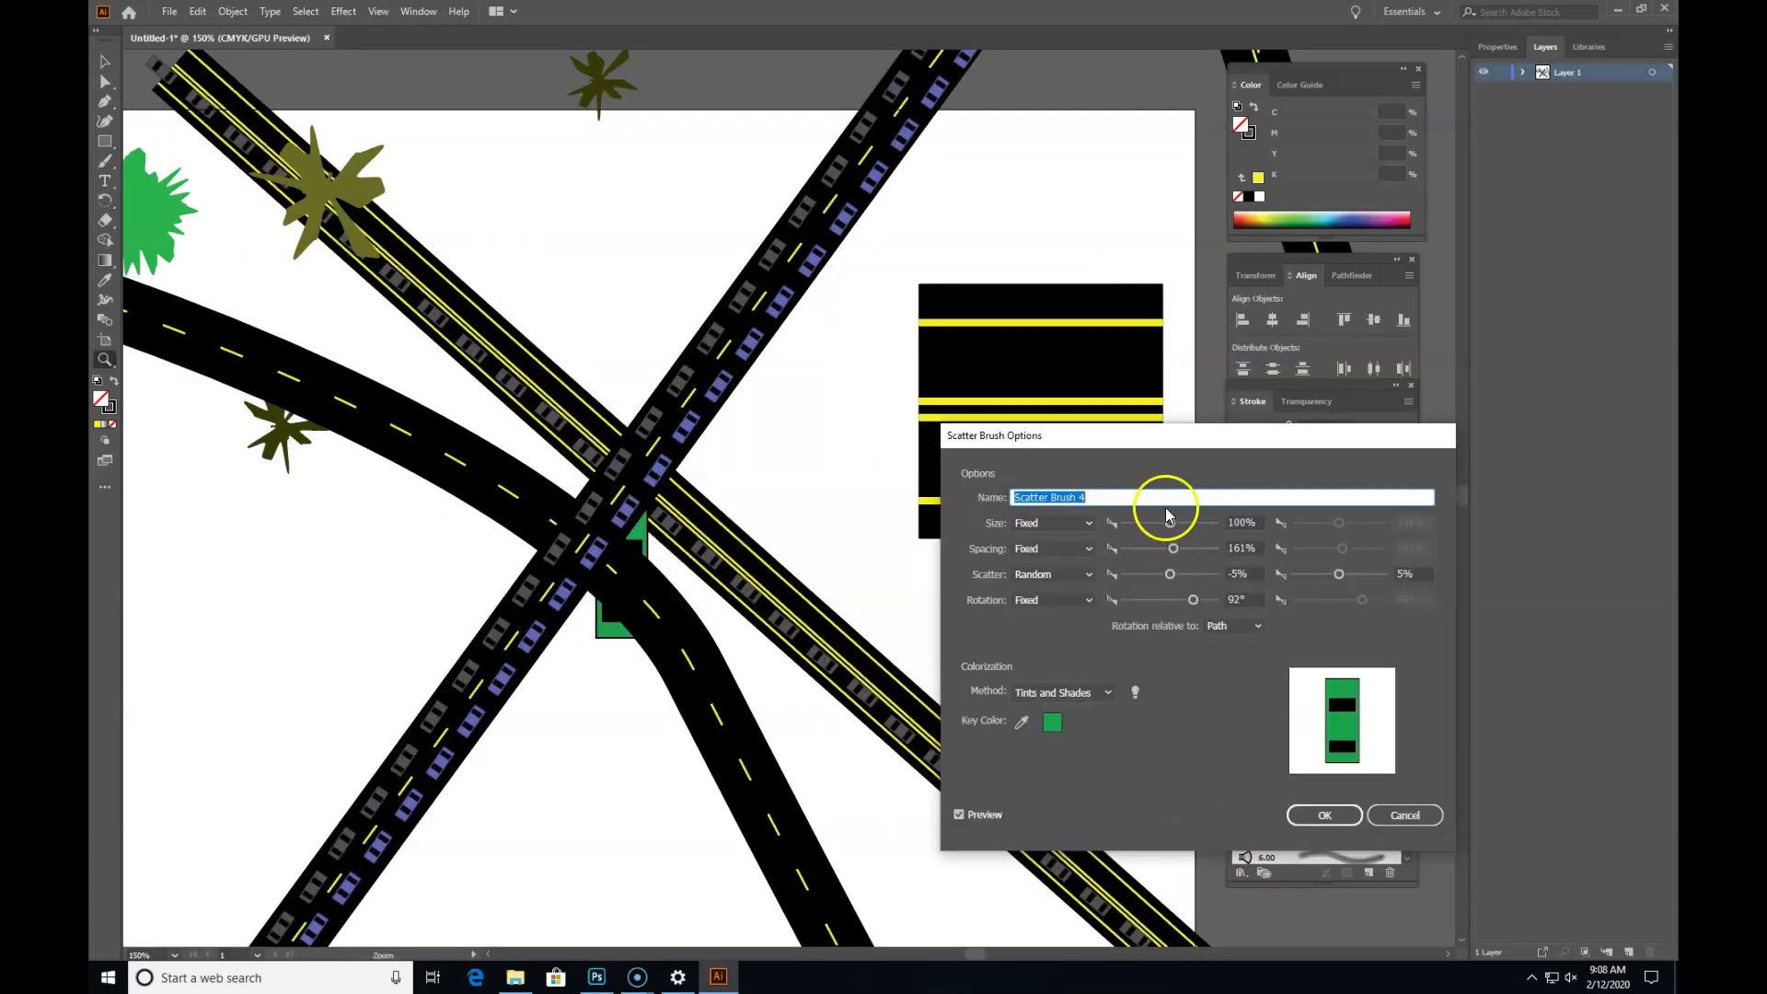
{"action": "left_click_drag", "start_coordinate": [1146, 435], "coordinate": [1343, 517]}
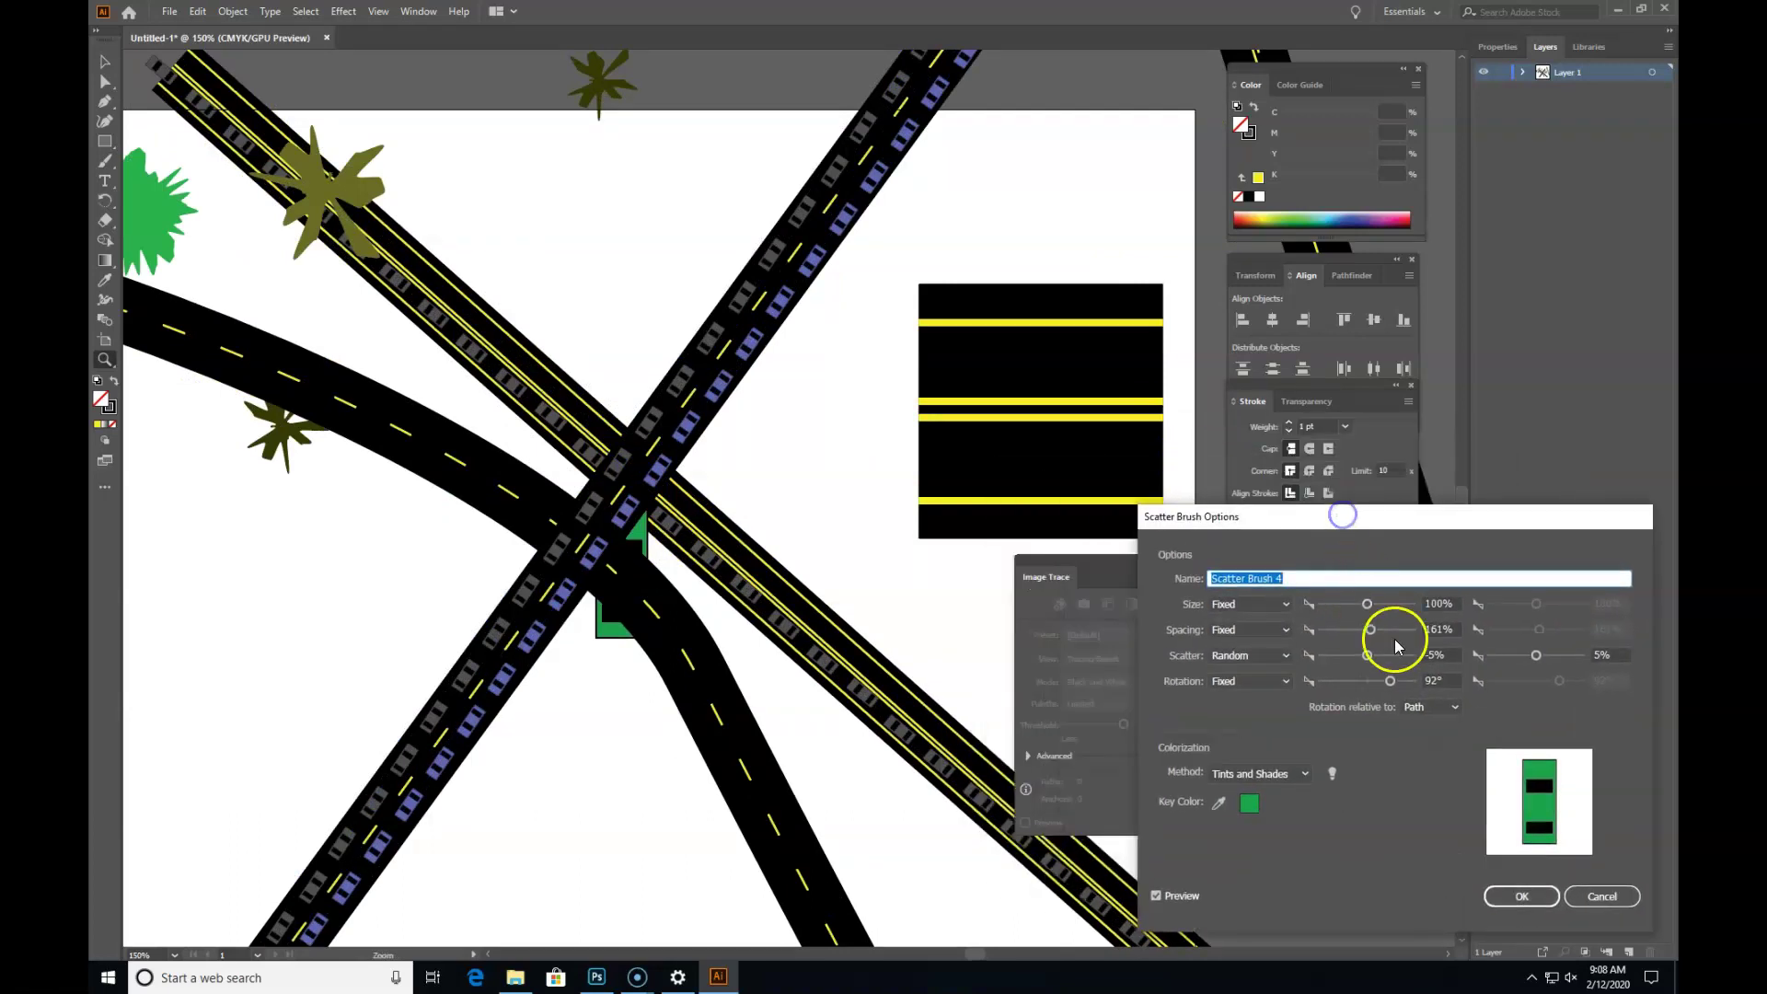
{"action": "left_click", "coordinate": [1440, 630]}
{"action": "key", "text": "Up"}
{"action": "key", "text": "Up"}
{"action": "key", "text": "Up"}
{"action": "key", "text": "Up"}
{"action": "key", "text": "Up"}
{"action": "key", "text": "Up"}
{"action": "key", "text": "Up"}
{"action": "key", "text": "Up"}
{"action": "key", "text": "Up"}
{"action": "key", "text": "Up"}
{"action": "key", "text": "Up"}
{"action": "key", "text": "Up"}
{"action": "key", "text": "Up"}
{"action": "key", "text": "Up"}
{"action": "key", "text": "Up"}
{"action": "key", "text": "Up"}
{"action": "key", "text": "Up"}
{"action": "key", "text": "Up"}
{"action": "key", "text": "Up"}
{"action": "key", "text": "Up"}
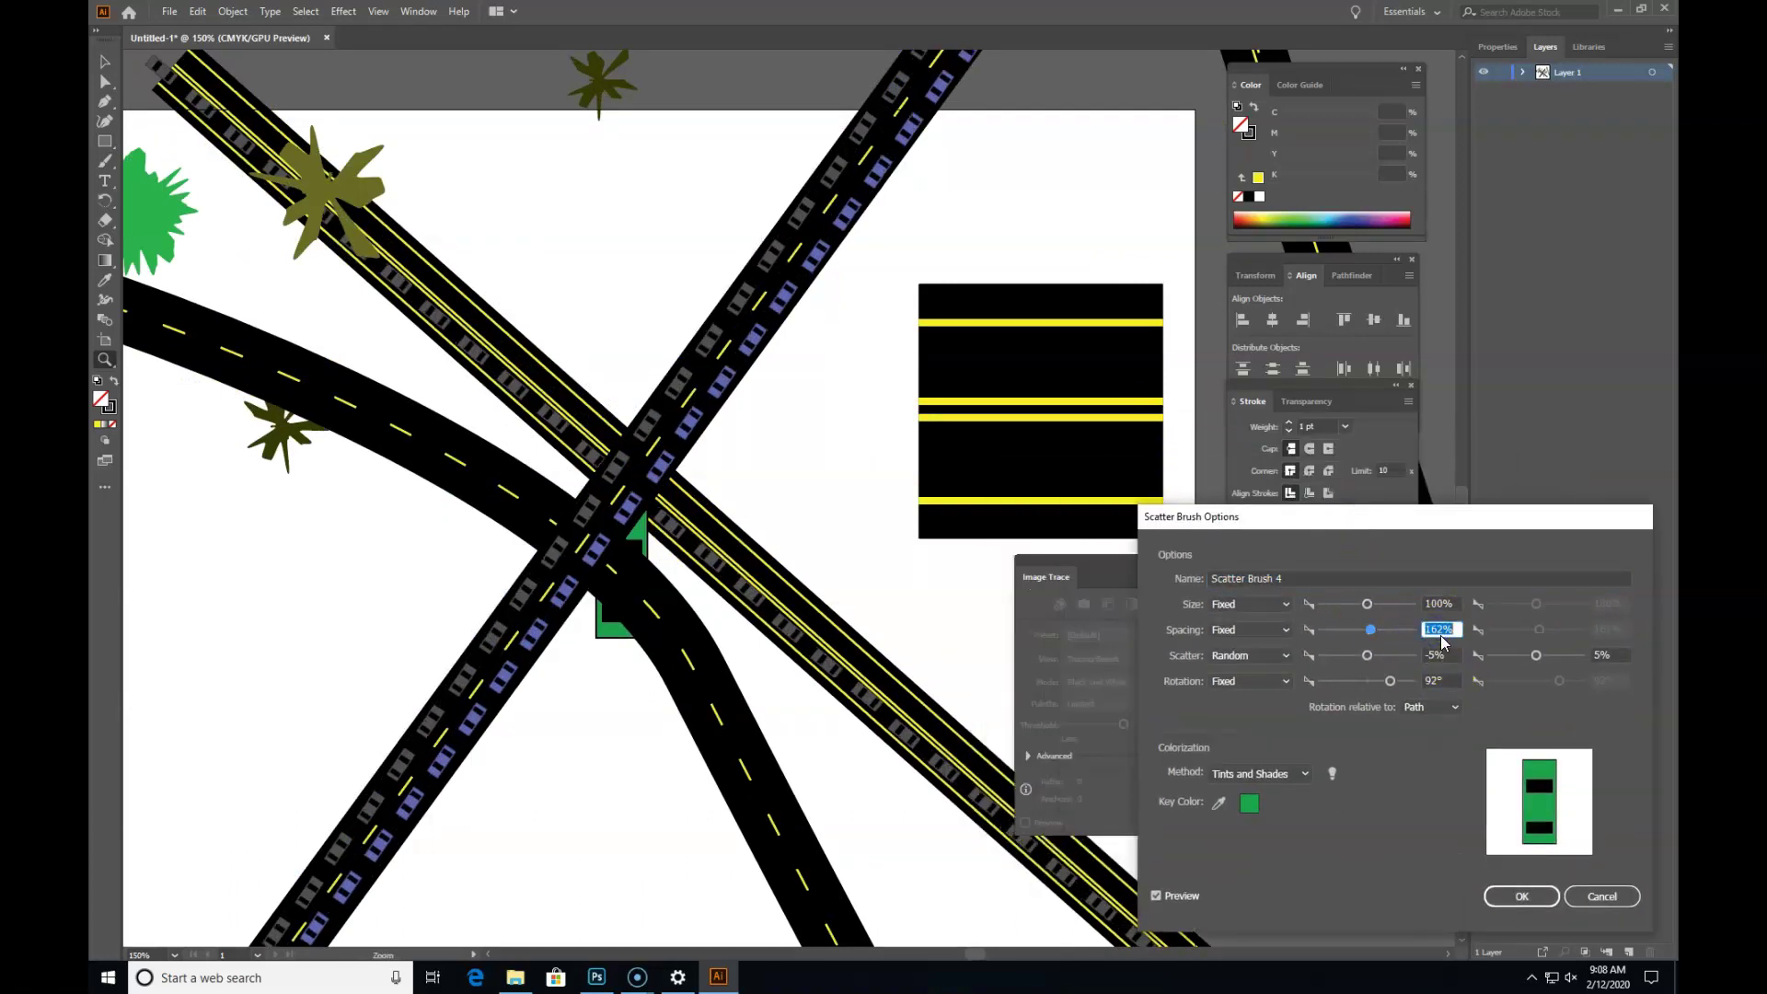
{"action": "key", "text": "Up"}
{"action": "key", "text": "Up"}
{"action": "key", "text": "Up"}
{"action": "key", "text": "Up"}
{"action": "key", "text": "Up"}
{"action": "key", "text": "Up"}
{"action": "key", "text": "Up"}
{"action": "key", "text": "Up"}
{"action": "key", "text": "Up"}
{"action": "key", "text": "Up"}
{"action": "key", "text": "Up"}
{"action": "key", "text": "Up"}
{"action": "key", "text": "Up"}
{"action": "key", "text": "Up"}
{"action": "key", "text": "Up"}
{"action": "key", "text": "Up"}
{"action": "key", "text": "Up"}
{"action": "key", "text": "Up"}
{"action": "key", "text": "Up"}
{"action": "key", "text": "Up"}
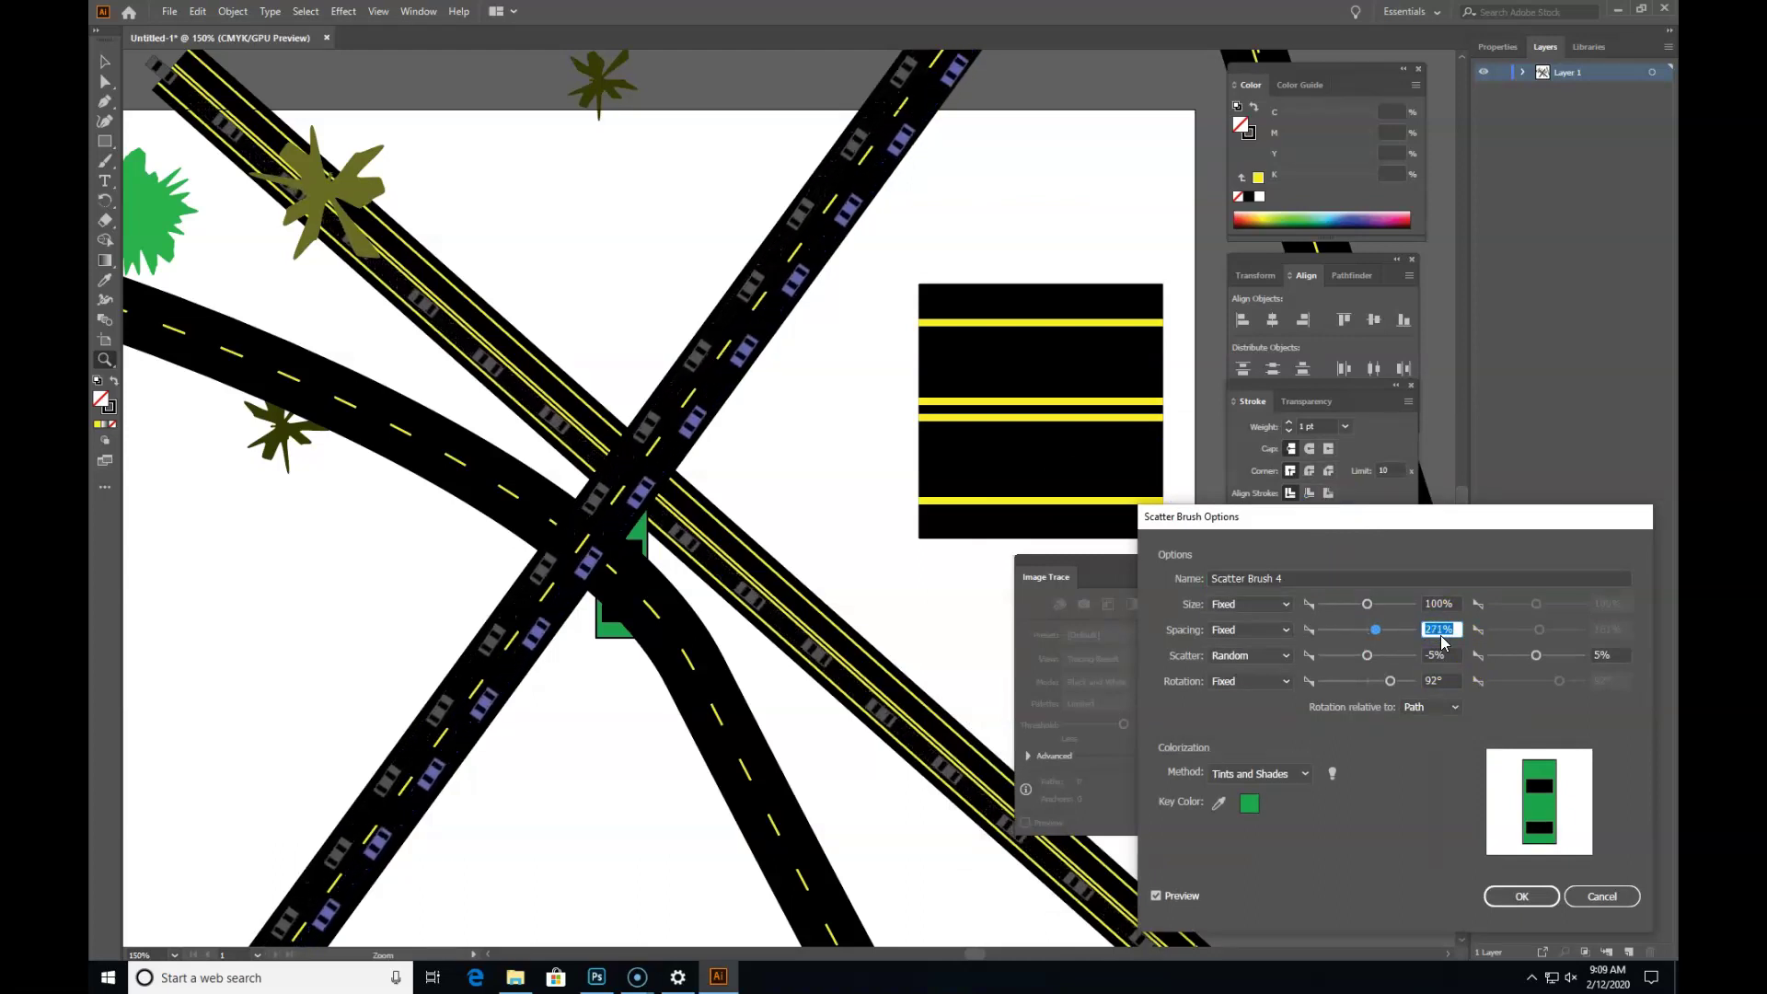
{"action": "key", "text": "Down"}
{"action": "key", "text": "Down"}
{"action": "key", "text": "Down"}
{"action": "key", "text": "Down"}
{"action": "key", "text": "Down"}
{"action": "key", "text": "Down"}
{"action": "key", "text": "Down"}
{"action": "key", "text": "Down"}
{"action": "key", "text": "Down"}
{"action": "key", "text": "Down"}
{"action": "key", "text": "Down"}
{"action": "key", "text": "Down"}
{"action": "key", "text": "Down"}
{"action": "key", "text": "Down"}
{"action": "key", "text": "Down"}
{"action": "key", "text": "Down"}
{"action": "key", "text": "Down"}
{"action": "key", "text": "Down"}
{"action": "key", "text": "Down"}
{"action": "key", "text": "Down"}
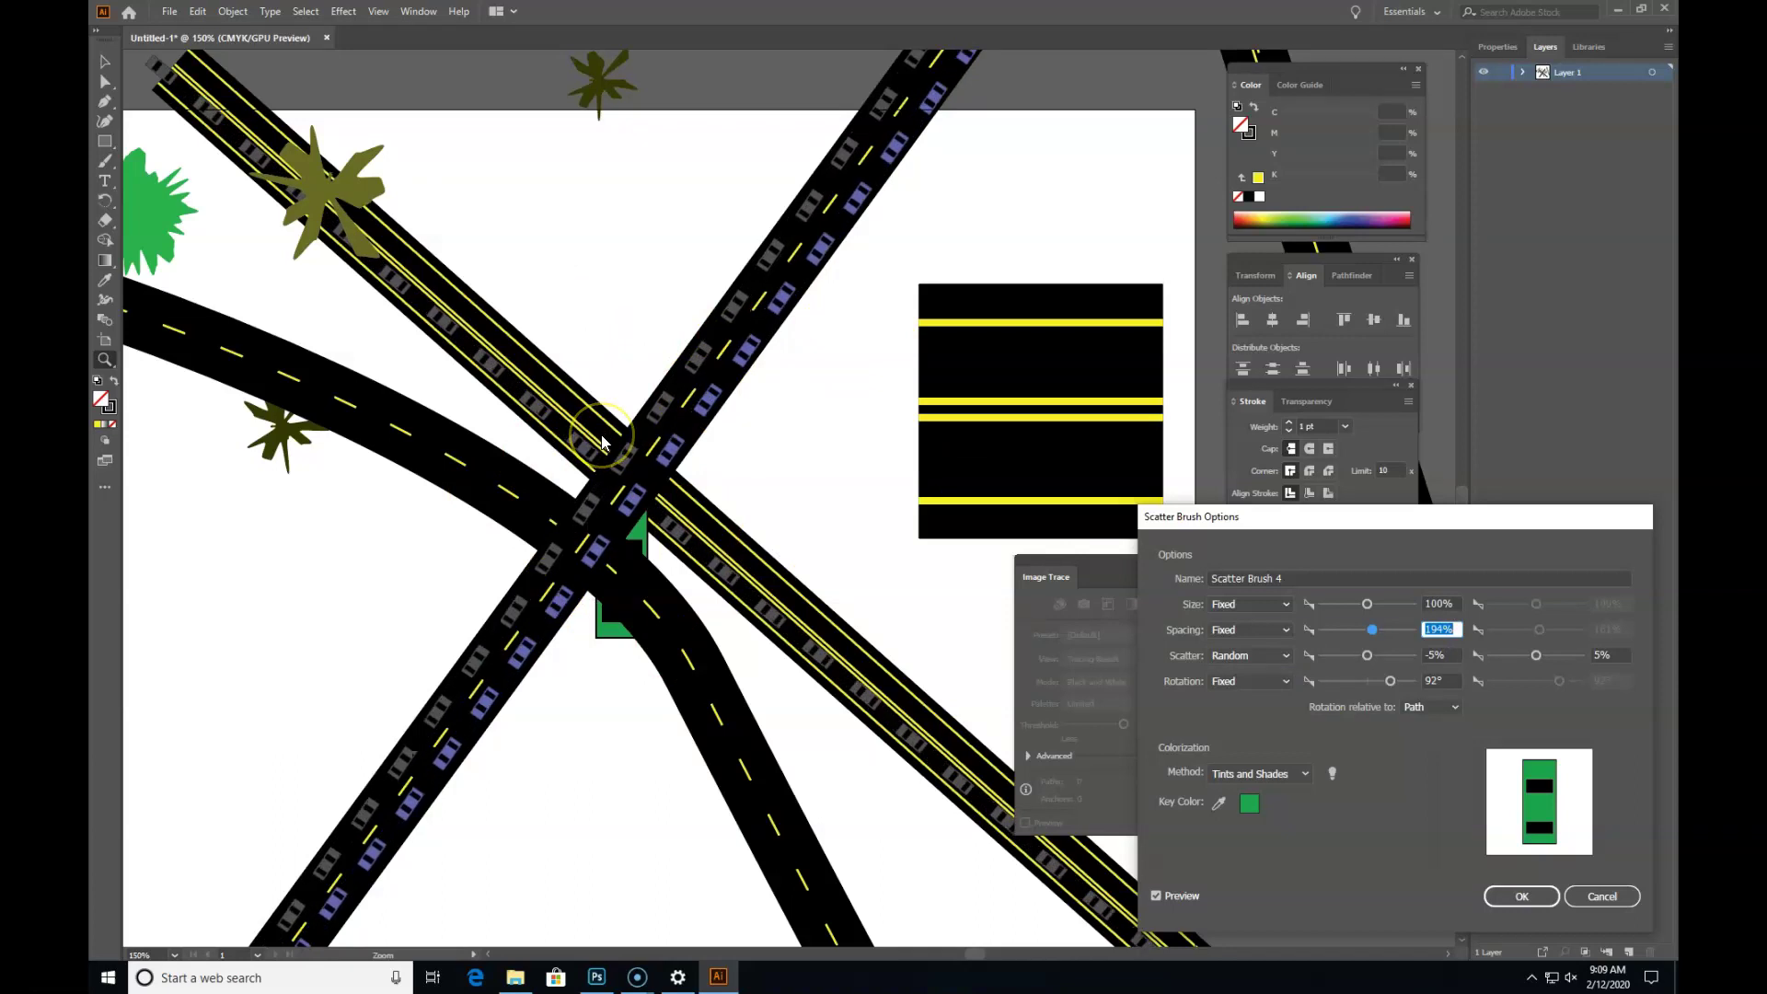
{"action": "key", "text": "Up"}
{"action": "key", "text": "Up"}
{"action": "key", "text": "Up"}
{"action": "key", "text": "Up"}
{"action": "key", "text": "Up"}
{"action": "key", "text": "Up"}
{"action": "key", "text": "Up"}
{"action": "key", "text": "Up"}
{"action": "key", "text": "Up"}
{"action": "key", "text": "Up"}
{"action": "key", "text": "Up"}
{"action": "key", "text": "Up"}
{"action": "key", "text": "Up"}
{"action": "key", "text": "Up"}
{"action": "key", "text": "Up"}
{"action": "key", "text": "Up"}
{"action": "key", "text": "Up"}
{"action": "key", "text": "Up"}
{"action": "key", "text": "Up"}
{"action": "key", "text": "Up"}
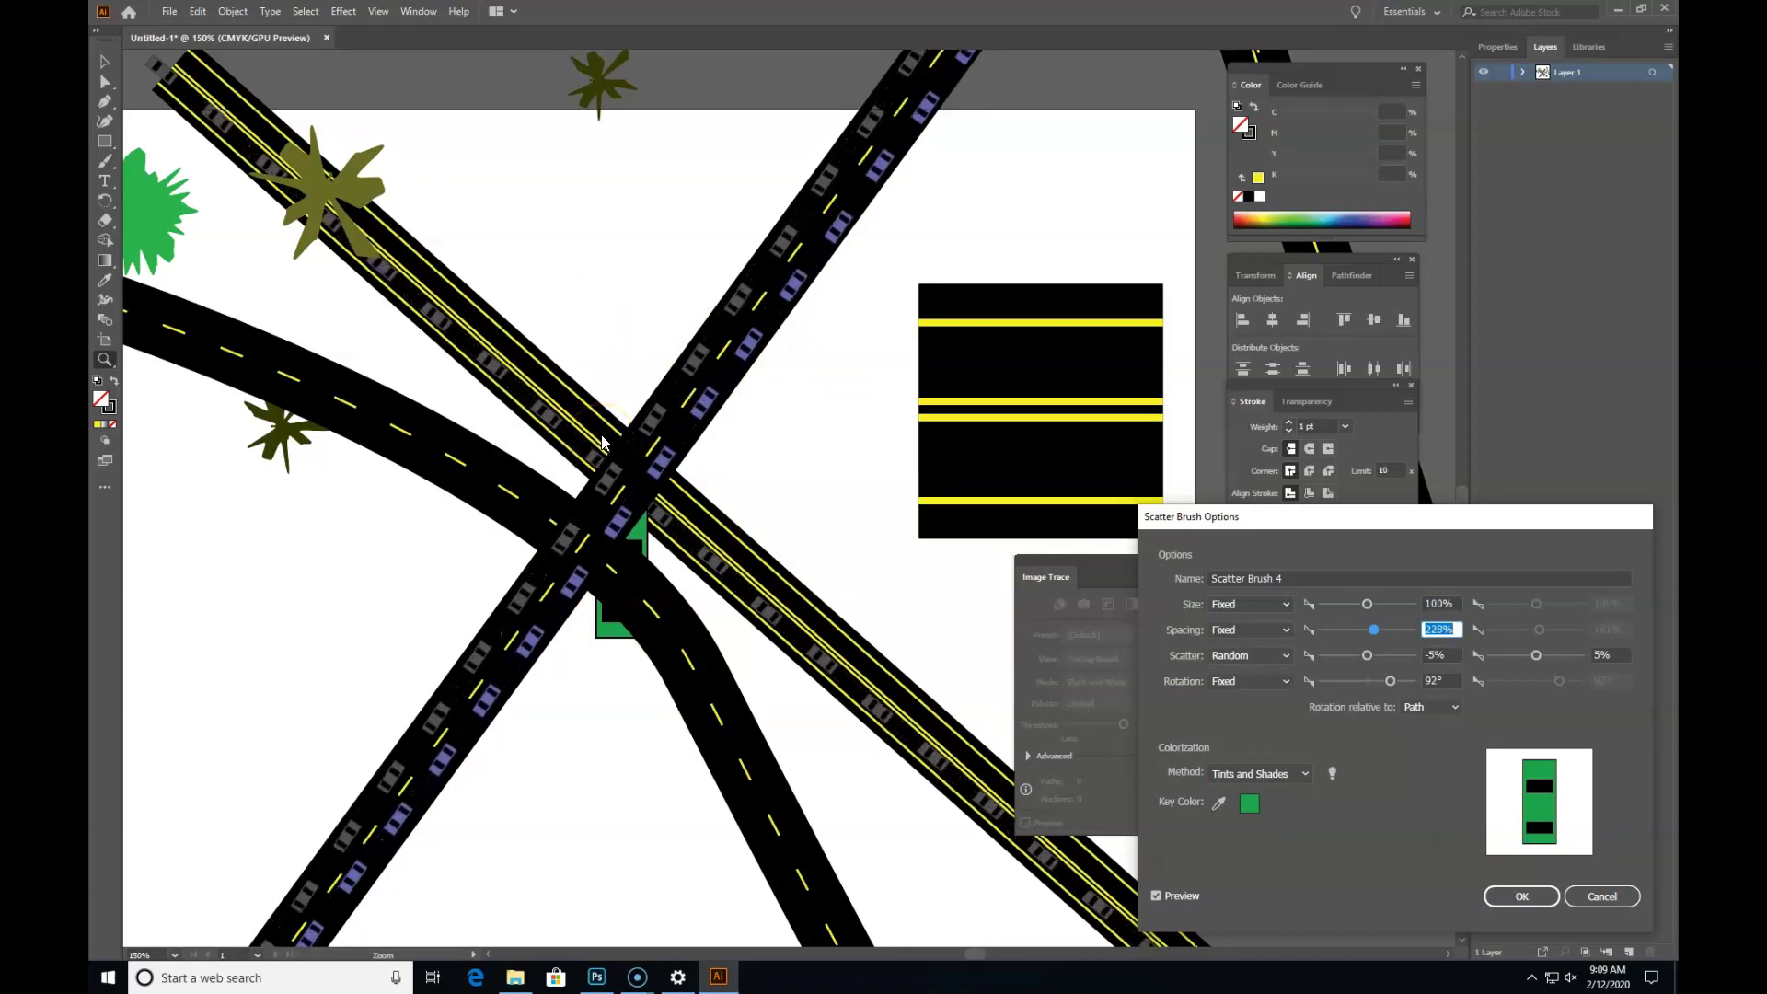
{"action": "key", "text": "Down"}
{"action": "key", "text": "Down"}
{"action": "key", "text": "Down"}
{"action": "key", "text": "Down"}
{"action": "key", "text": "Down"}
{"action": "key", "text": "Down"}
{"action": "key", "text": "Down"}
{"action": "key", "text": "Down"}
{"action": "key", "text": "Down"}
{"action": "key", "text": "Down"}
{"action": "key", "text": "Down"}
{"action": "key", "text": "Down"}
{"action": "key", "text": "Down"}
{"action": "key", "text": "Down"}
{"action": "key", "text": "Down"}
{"action": "key", "text": "Down"}
{"action": "key", "text": "Down"}
{"action": "key", "text": "Down"}
{"action": "key", "text": "Down"}
{"action": "key", "text": "Down"}
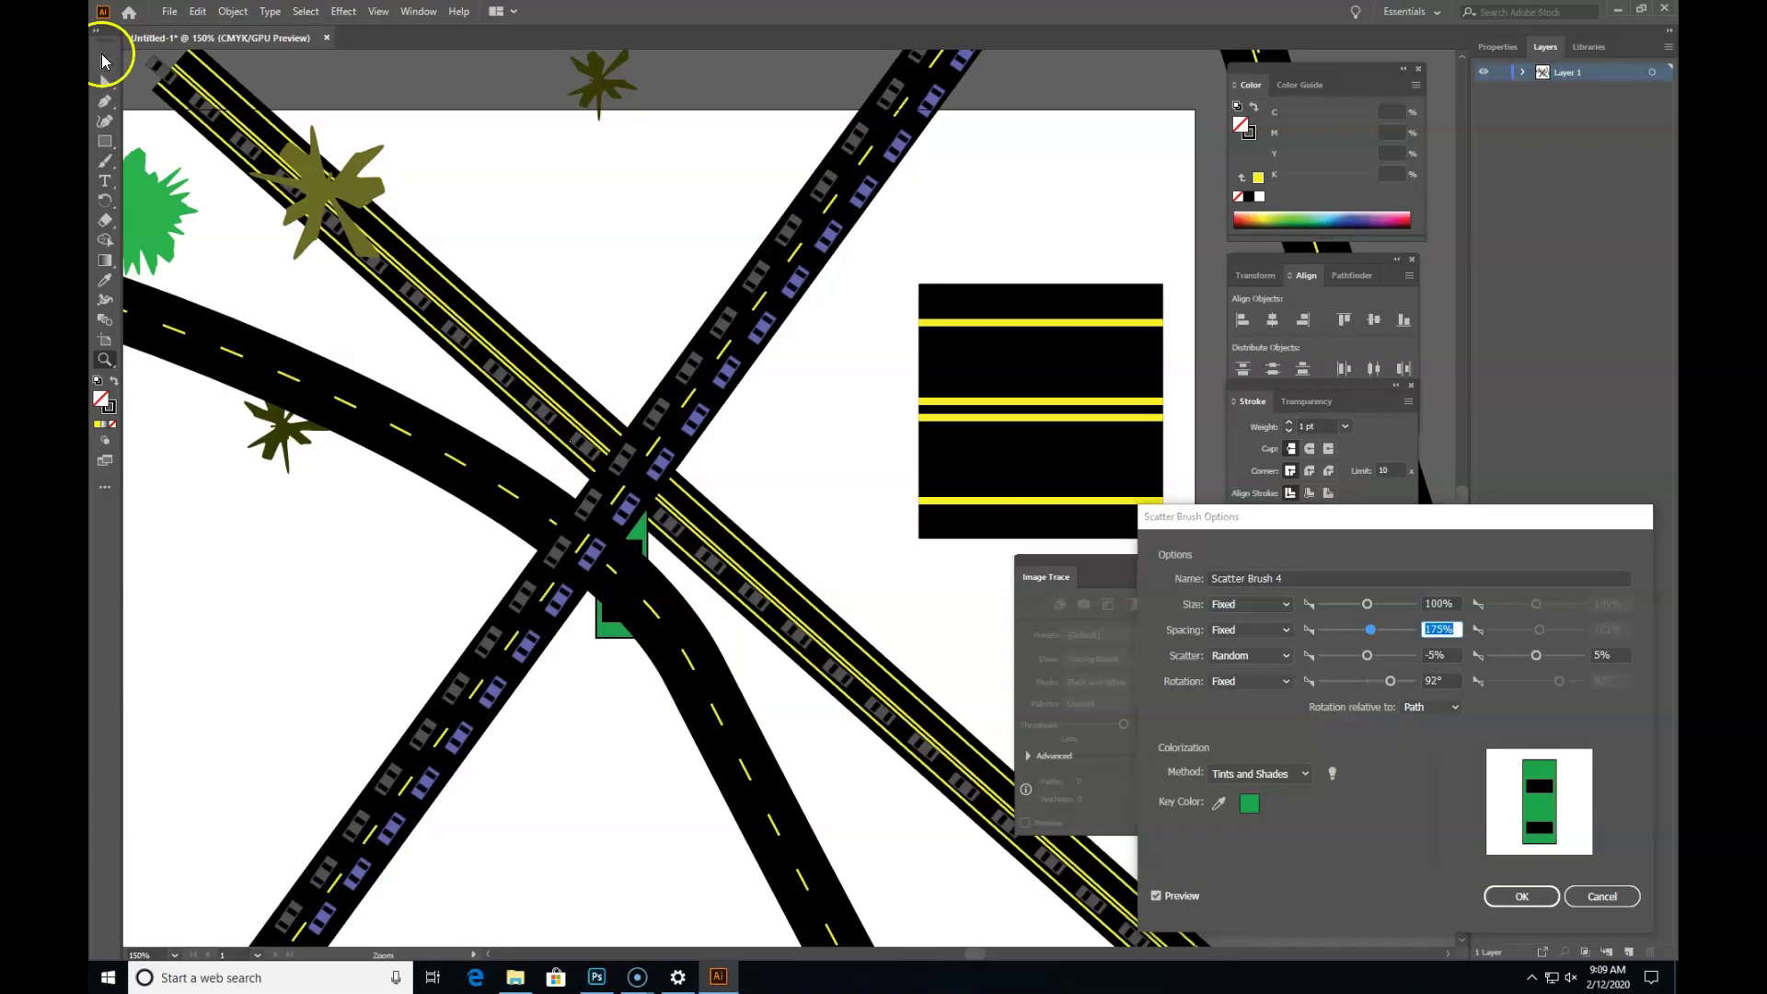
{"action": "left_click", "coordinate": [1522, 896]}
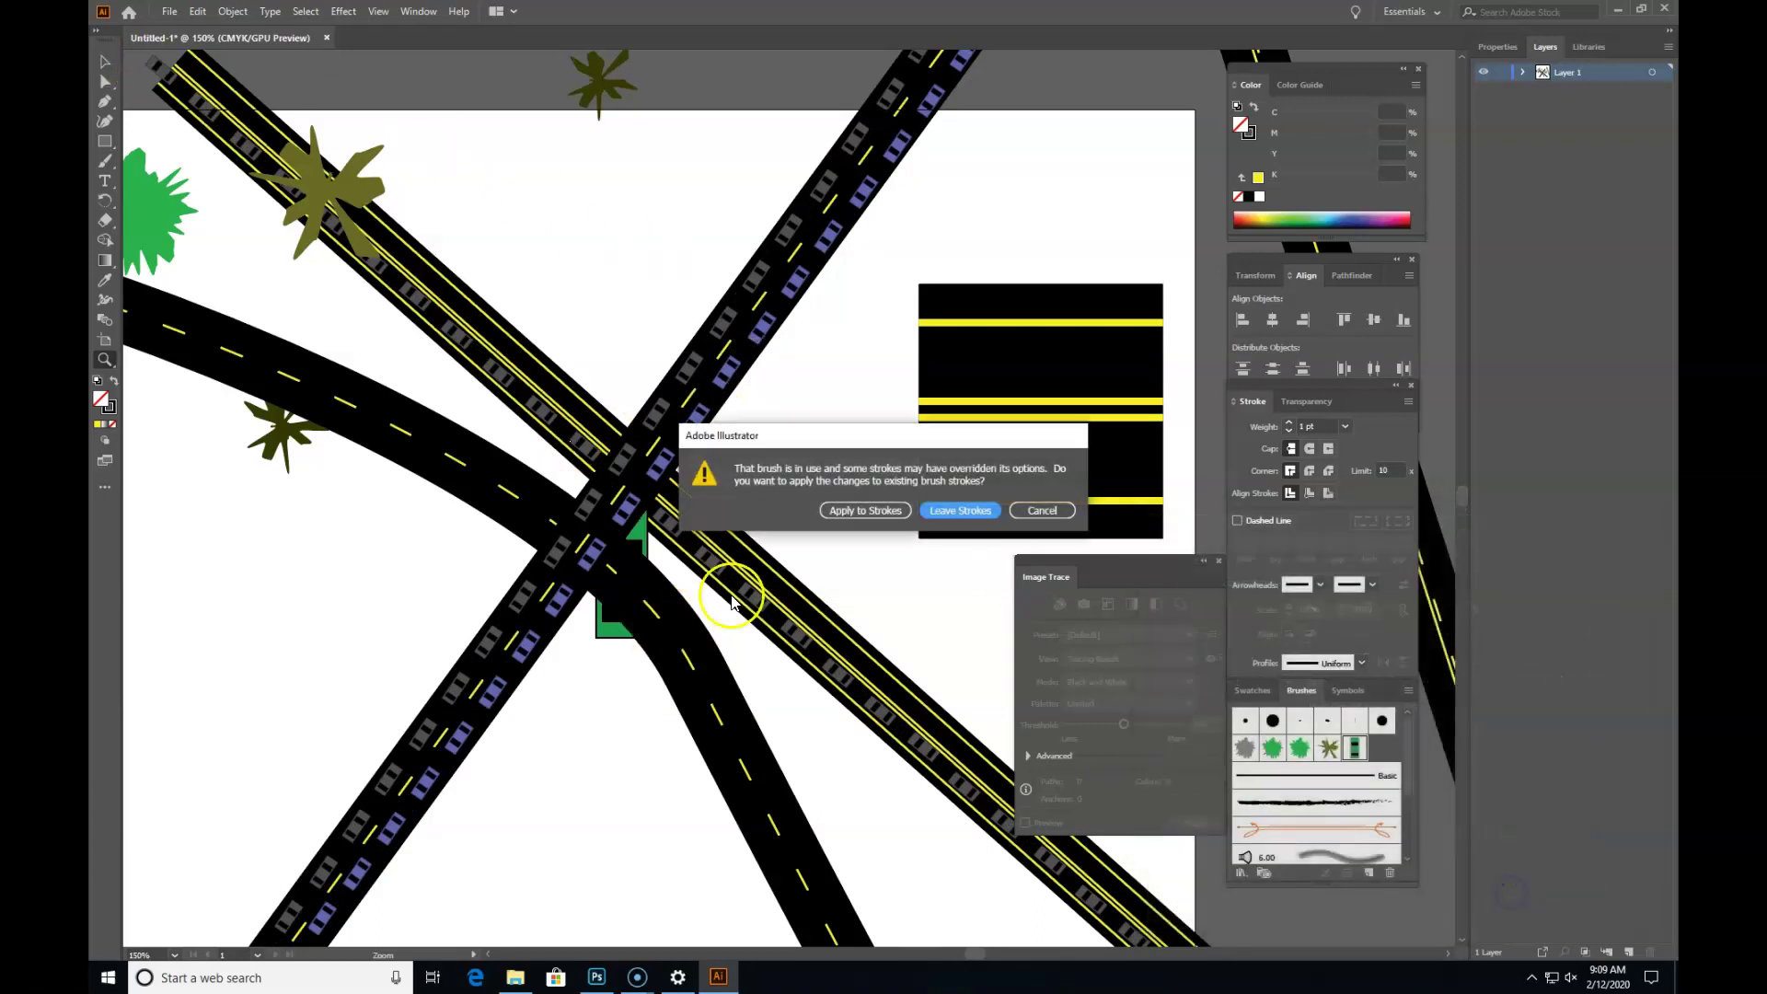
{"action": "left_click", "coordinate": [864, 512]}
Step: Draw a small square in the empty artboard area between the two straight diagonal roads and fill it white
{"action": "left_click", "coordinate": [764, 506], "text": "alt"}
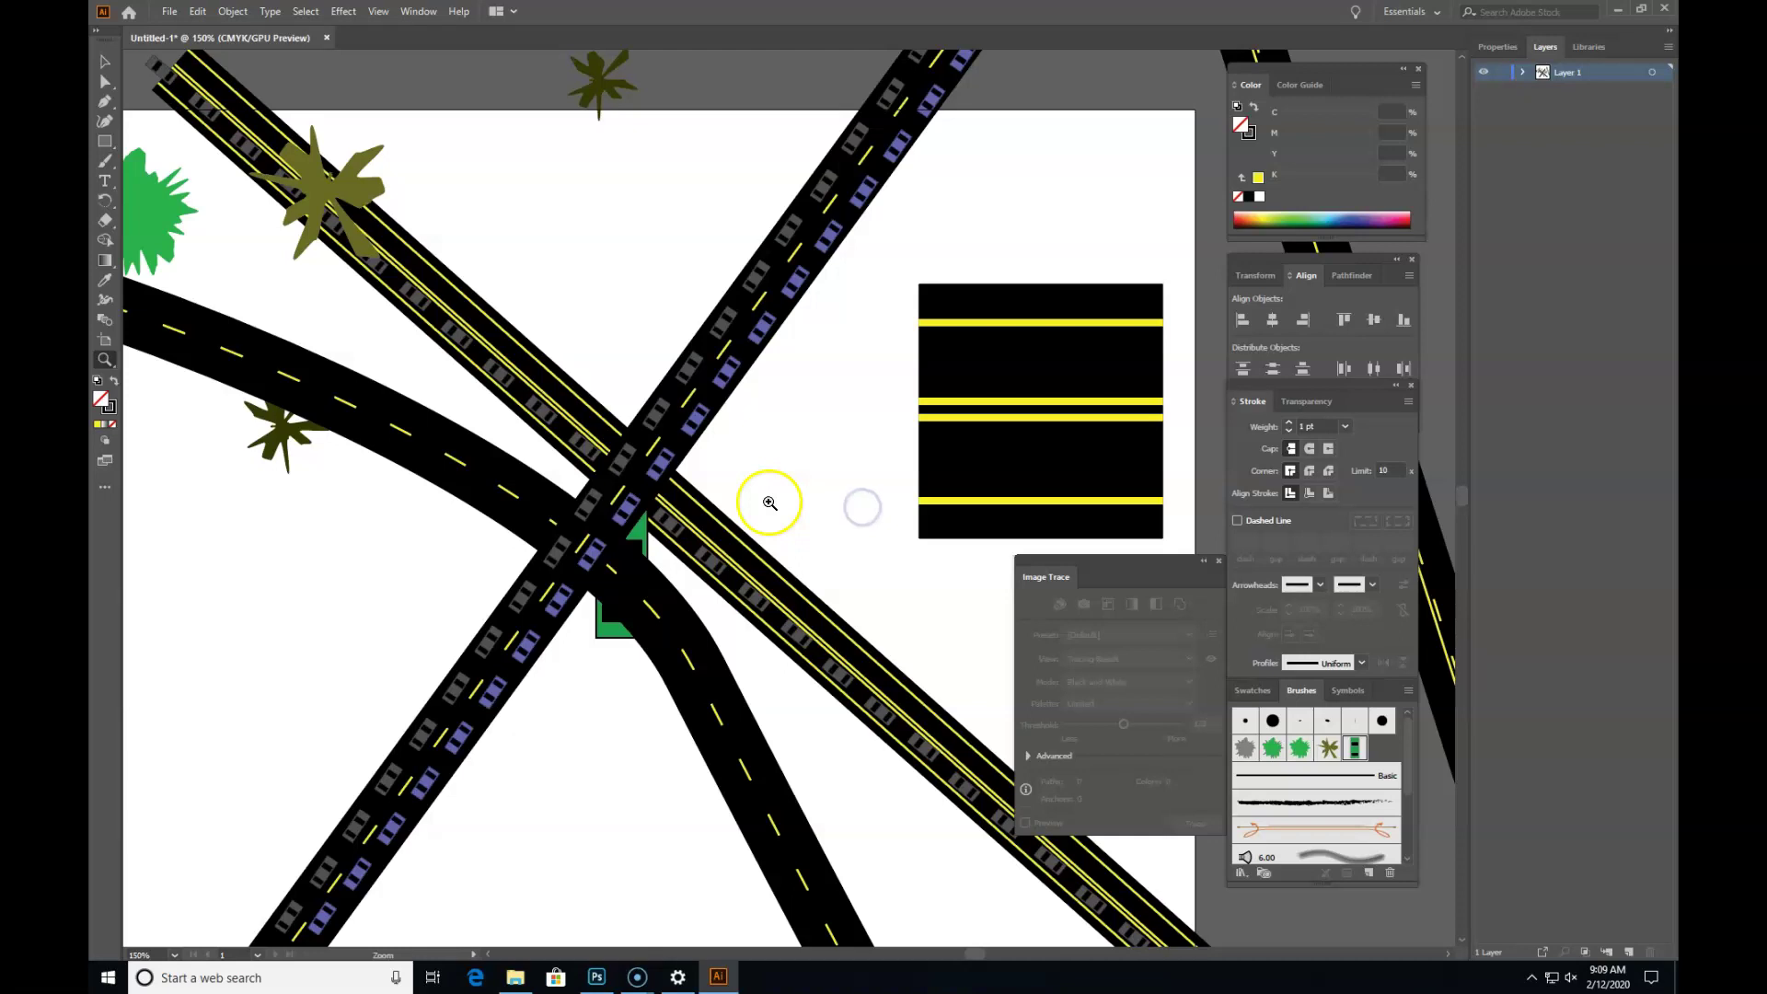
{"action": "left_click_drag", "start_coordinate": [772, 483], "coordinate": [698, 470]}
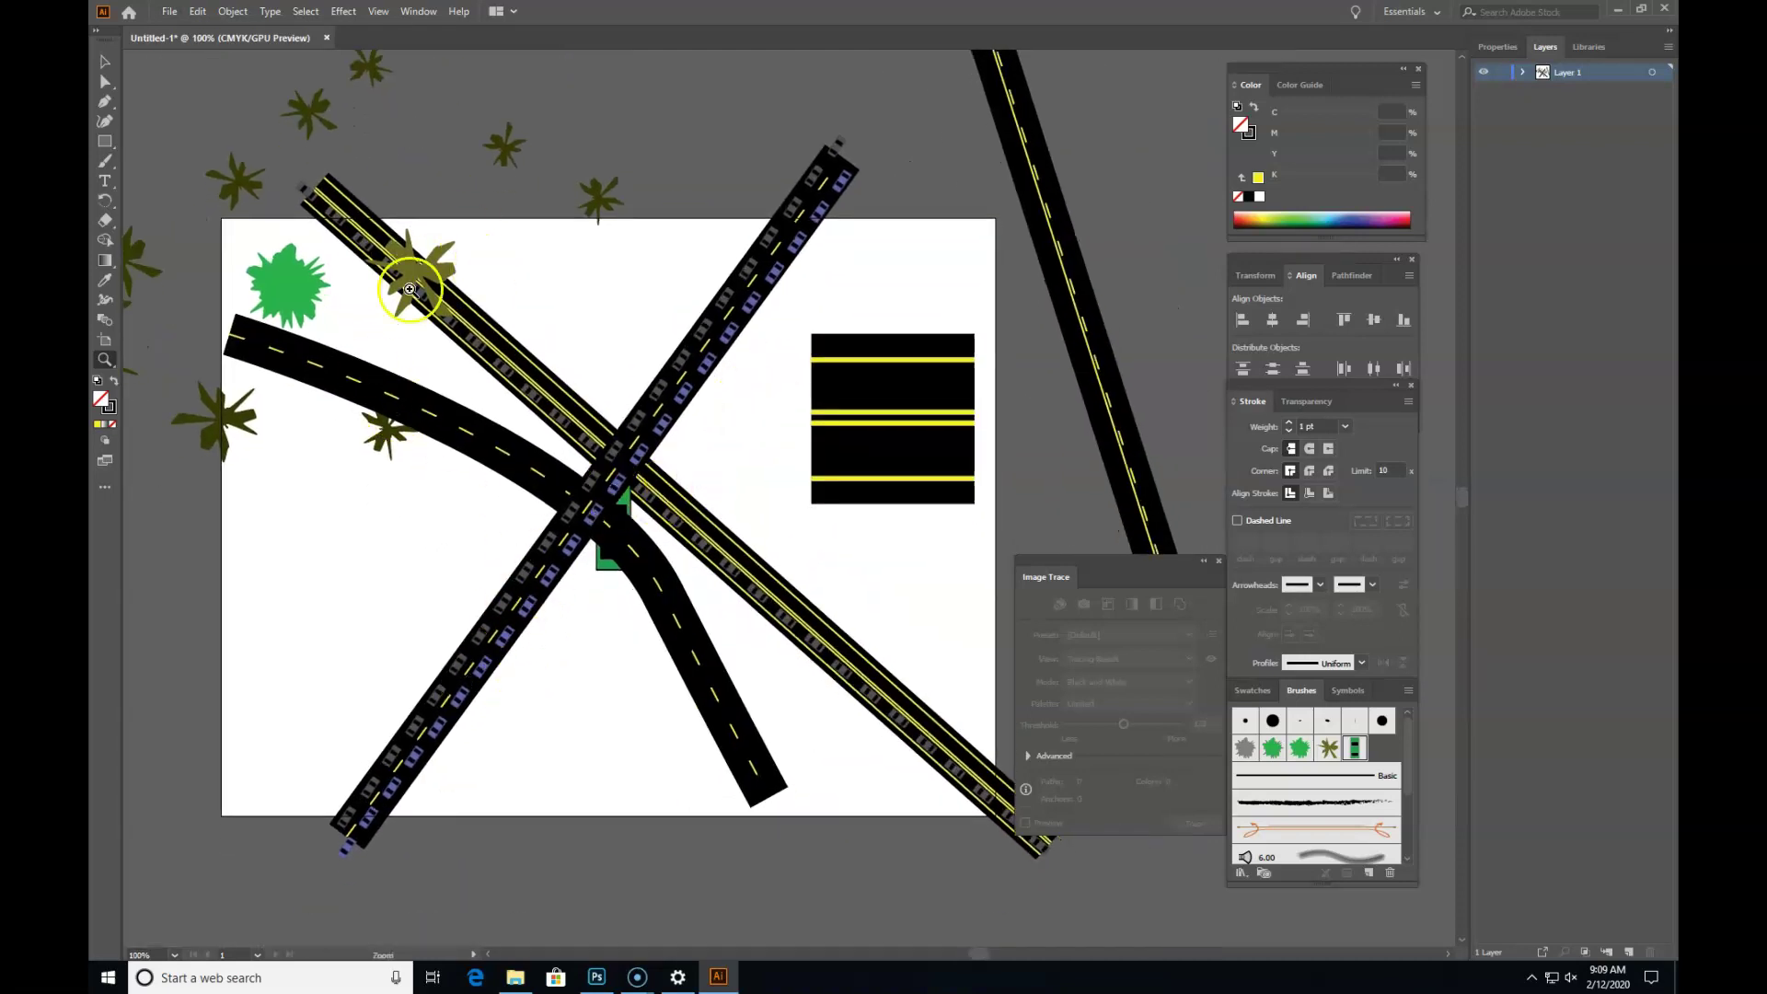
{"action": "left_click", "coordinate": [104, 63]}
{"action": "left_click_drag", "start_coordinate": [583, 269], "coordinate": [582, 337]}
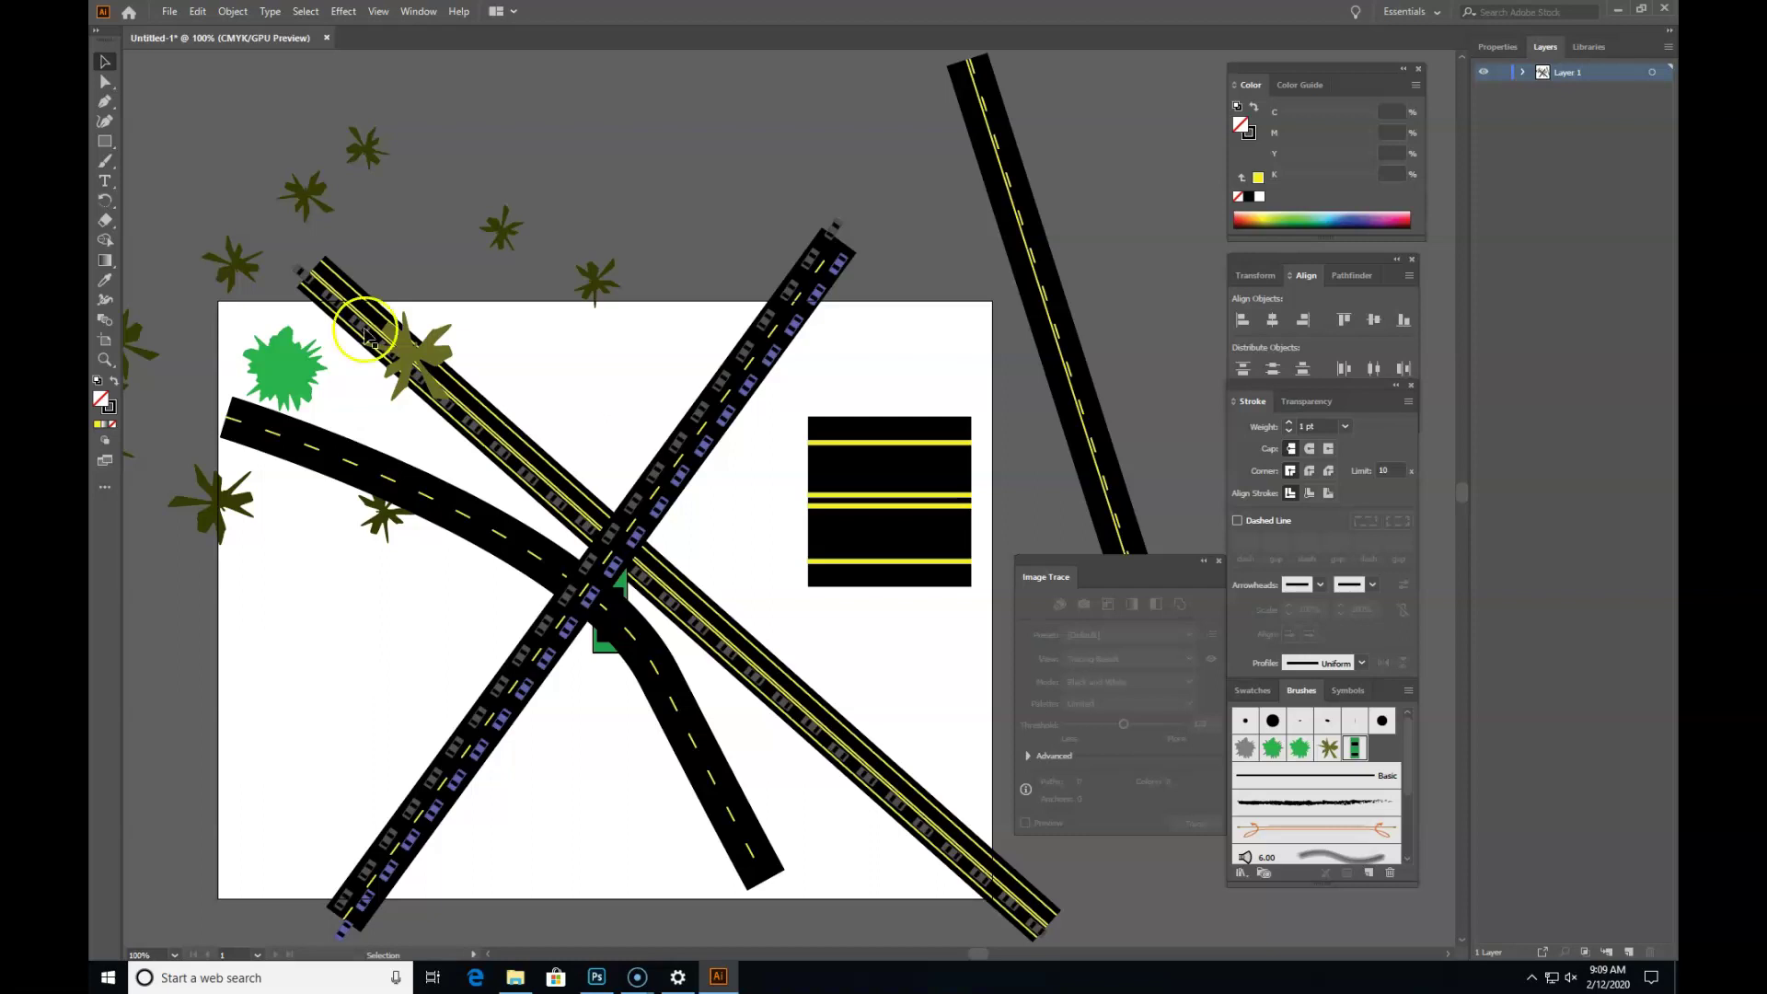
{"action": "left_click", "coordinate": [105, 141]}
{"action": "left_click_drag", "start_coordinate": [541, 362], "coordinate": [612, 430]}
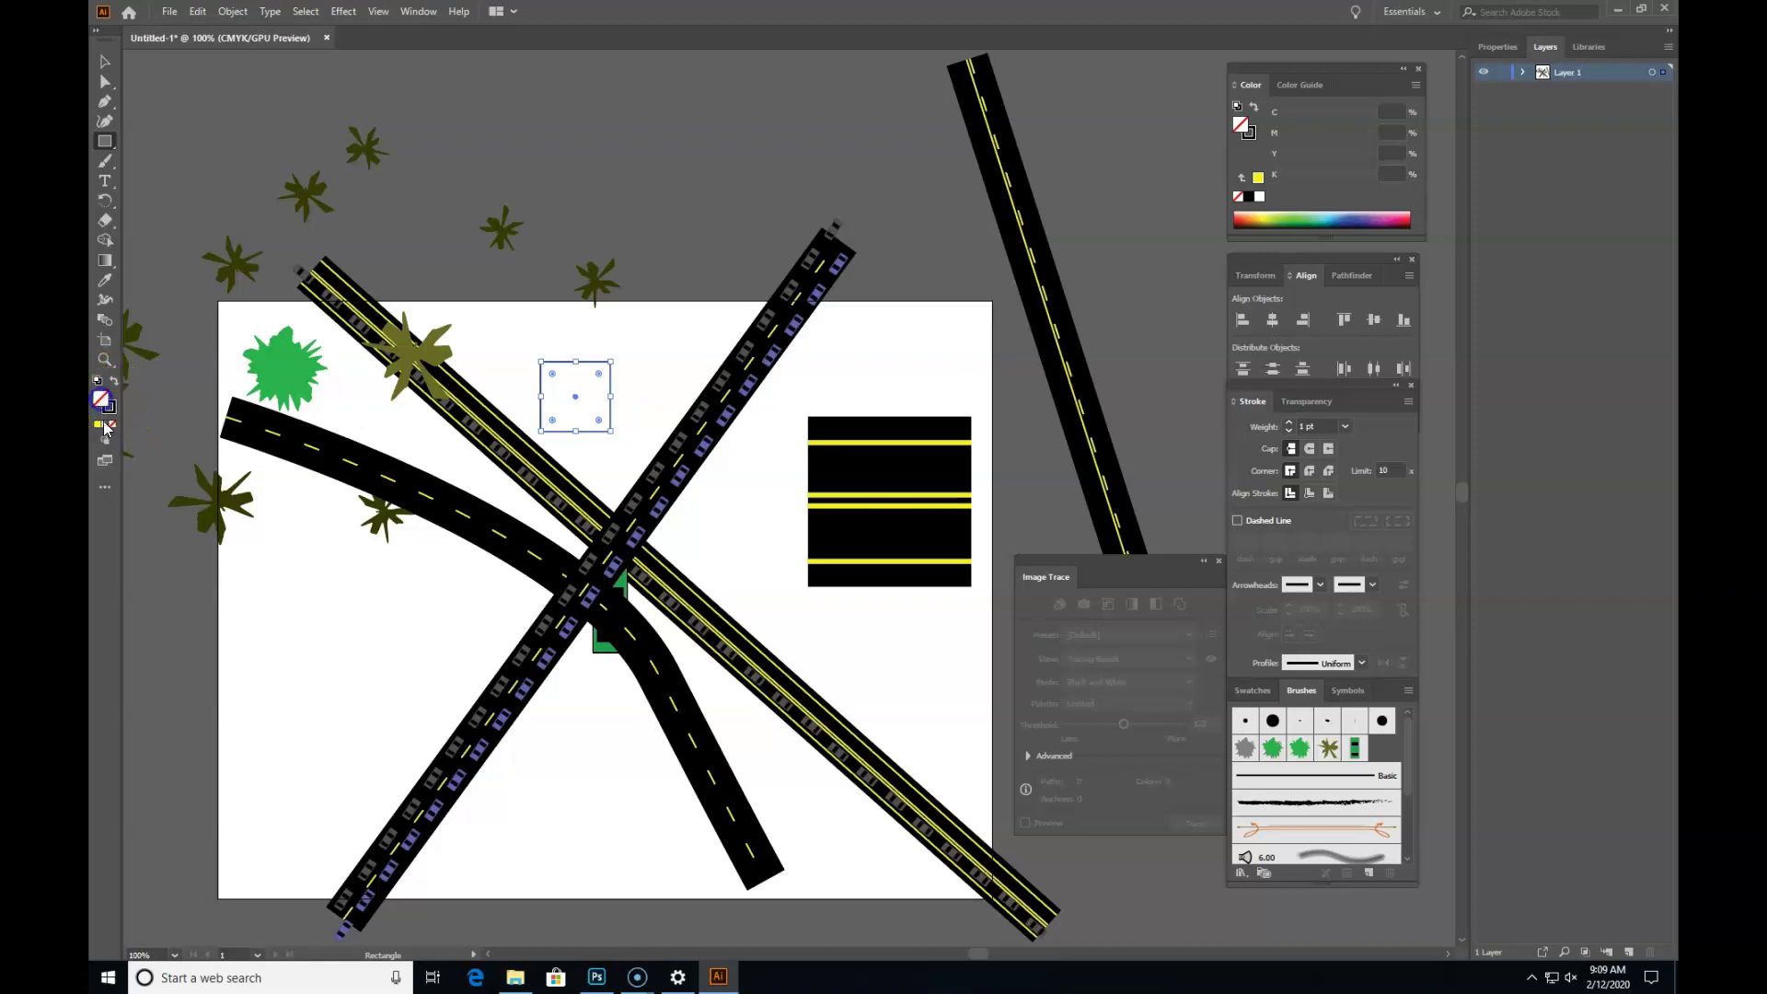
{"action": "left_click", "coordinate": [1259, 197]}
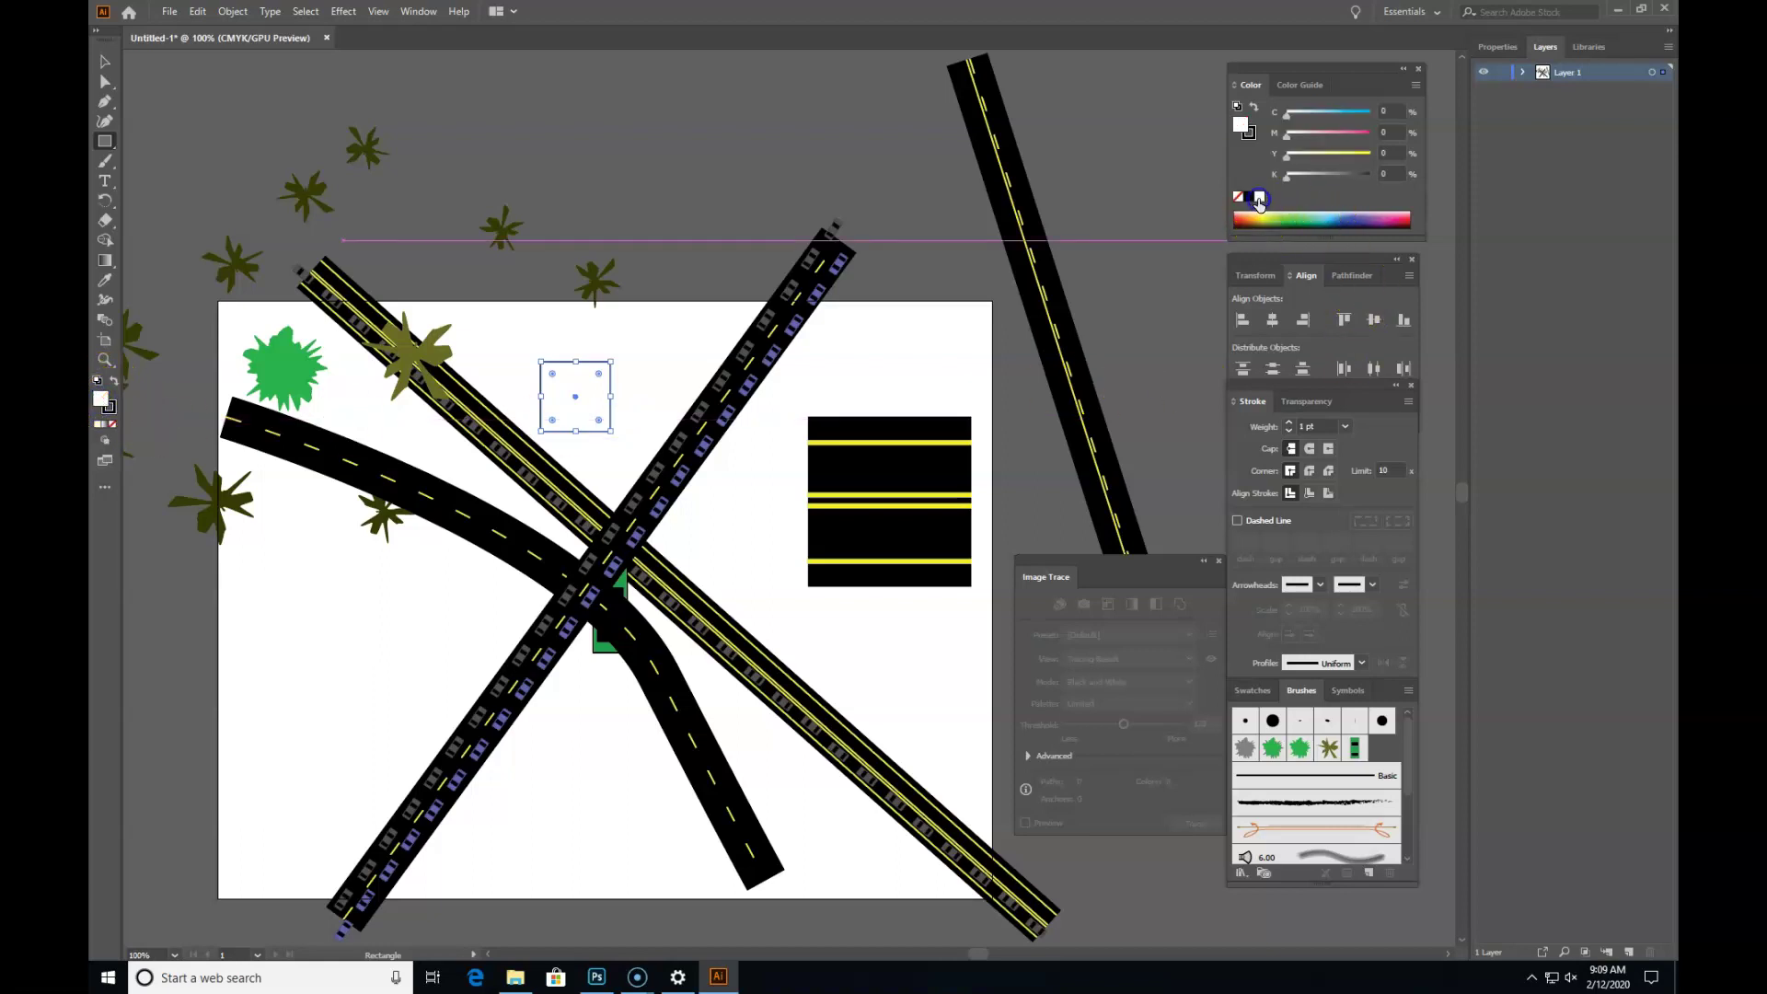
Step: Reposition the white square near the artboard's upper edge, clear of the two diagonal roads
{"action": "left_click", "coordinate": [105, 60]}
{"action": "left_click", "coordinate": [583, 410]}
{"action": "left_click_drag", "start_coordinate": [584, 411], "coordinate": [613, 395]}
{"action": "left_click", "coordinate": [680, 233]}
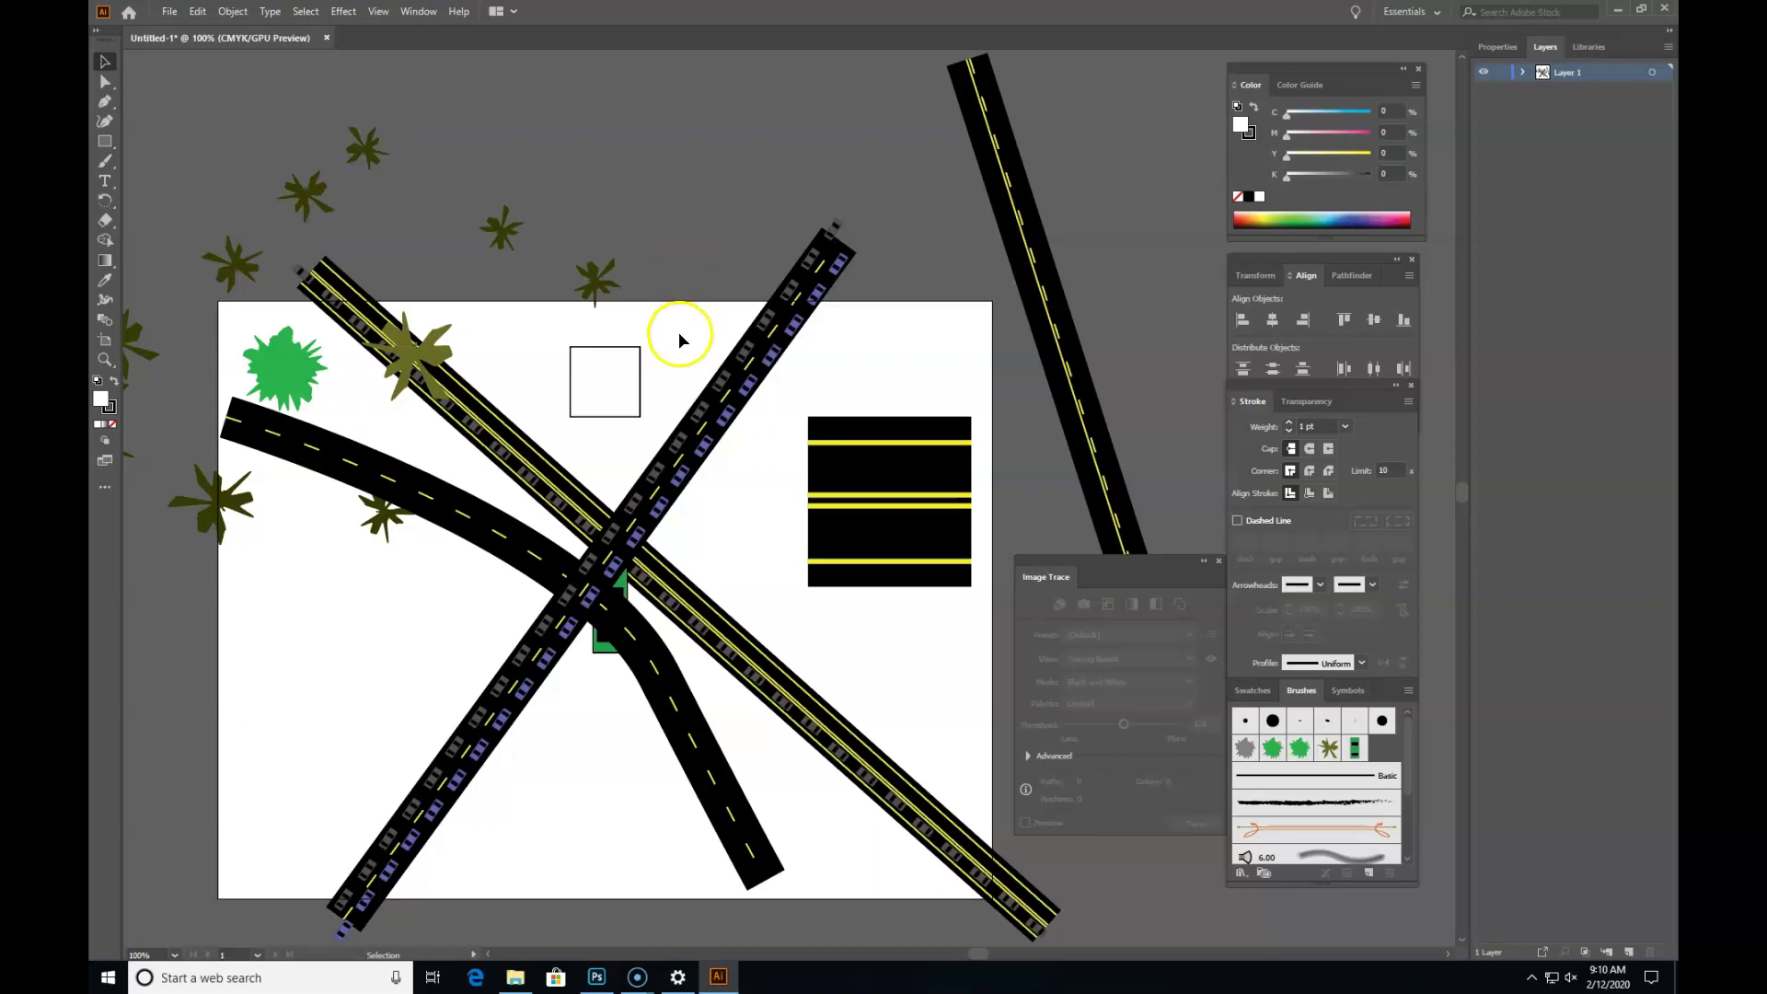
{"action": "left_click_drag", "start_coordinate": [631, 366], "coordinate": [601, 353]}
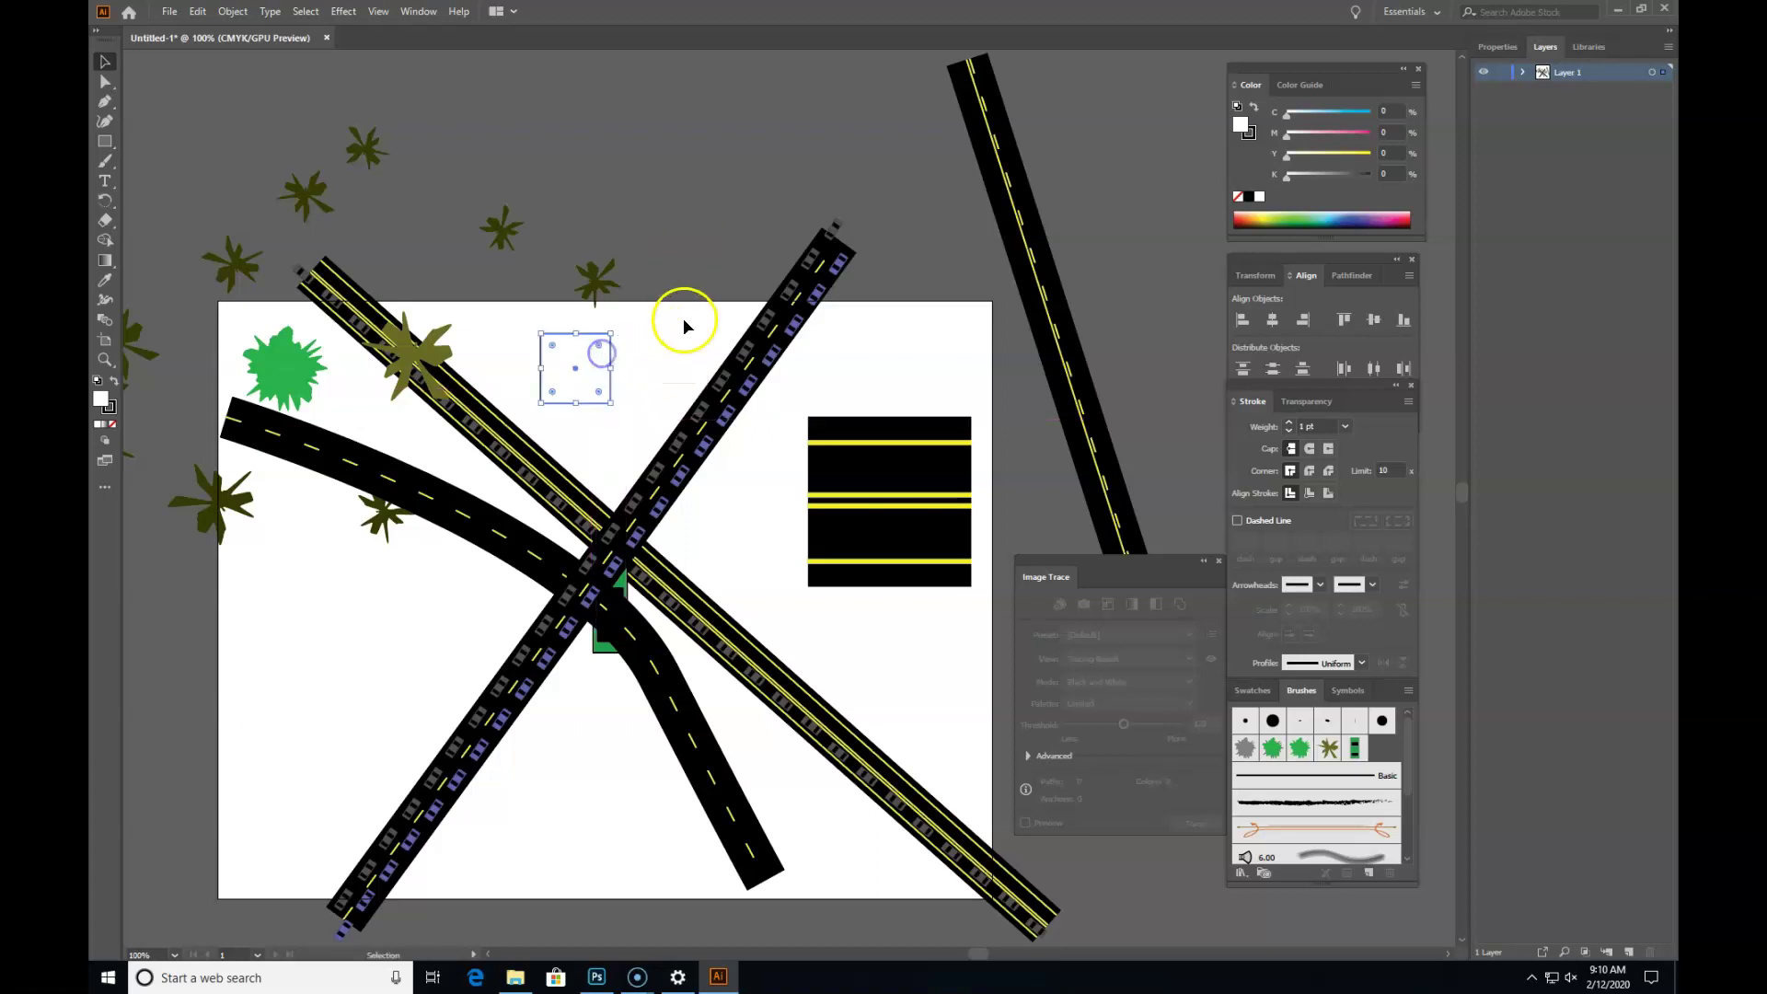
Step: Draw a small house-shaped pentagon with the Pen tool, overlapping the lower edge of the white square near its left corner
{"action": "key", "text": "z"}
{"action": "key", "text": "ctrl+minus"}
{"action": "left_click_drag", "start_coordinate": [847, 503], "coordinate": [623, 501]}
{"action": "left_click", "coordinate": [632, 500]}
{"action": "left_click", "coordinate": [742, 489]}
{"action": "left_click_drag", "start_coordinate": [742, 490], "coordinate": [645, 454]}
{"action": "left_click", "coordinate": [104, 101]}
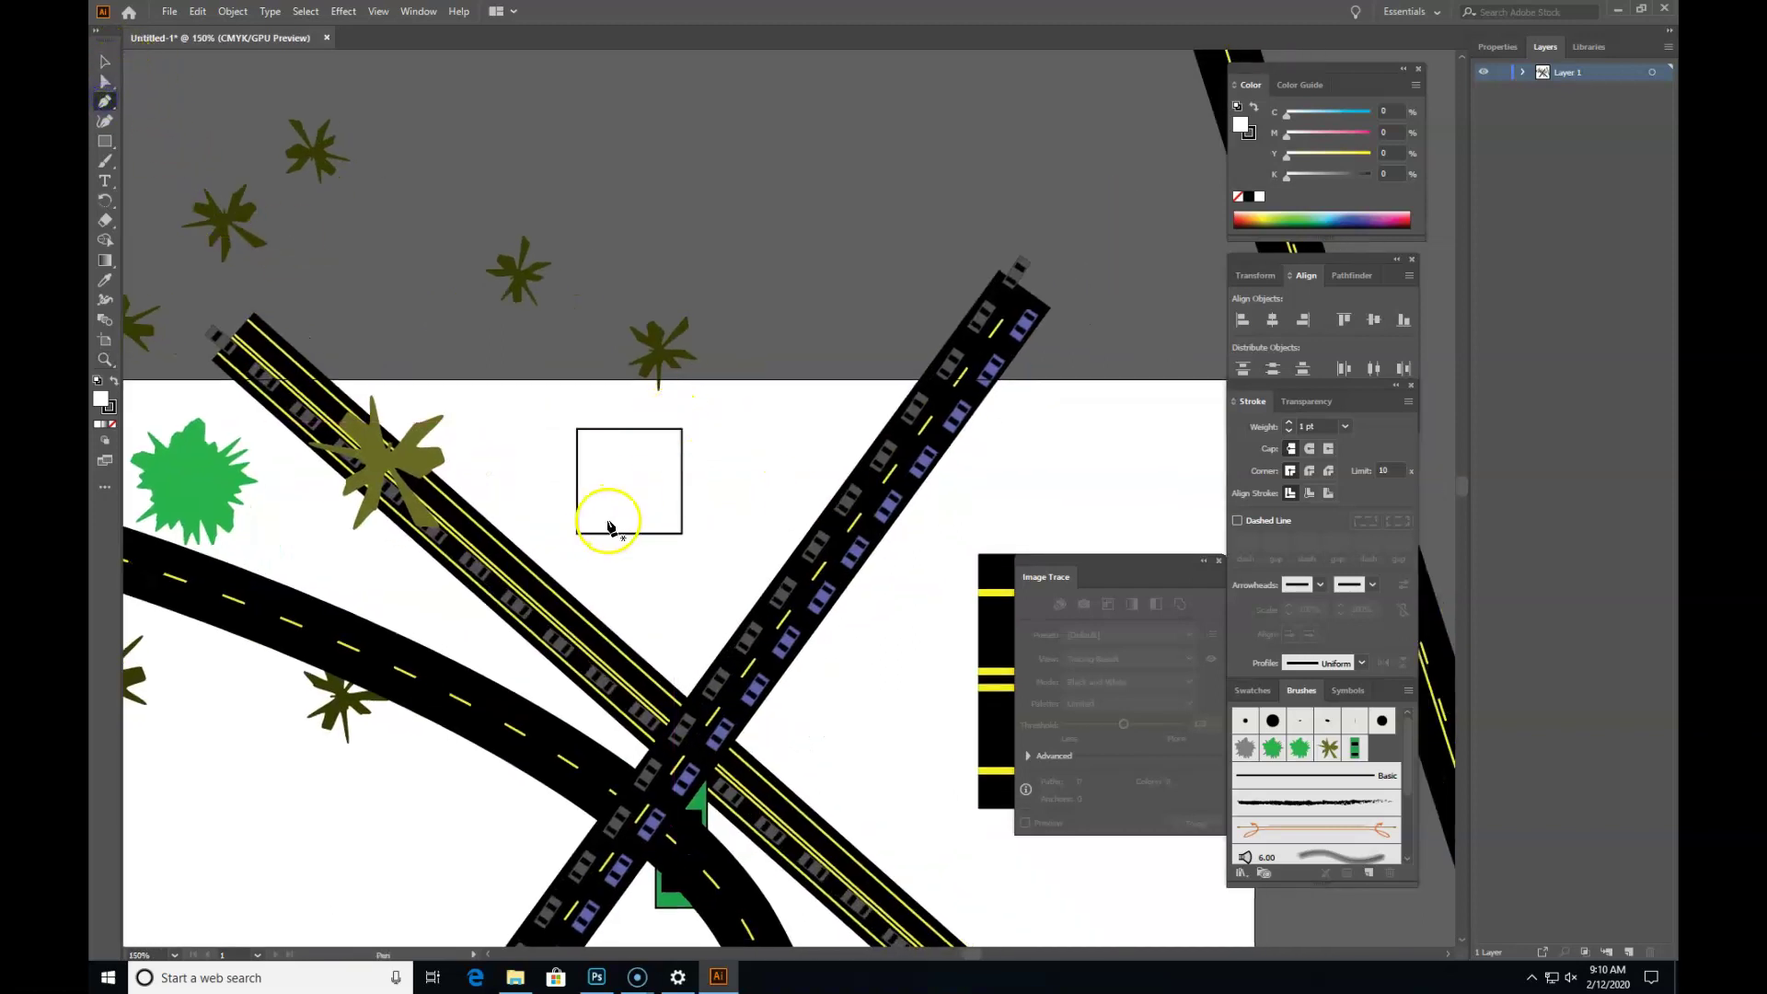
{"action": "mouse_move", "coordinate": [594, 533]}
{"action": "left_mouse_down"}
{"action": "mouse_move", "coordinate": [627, 545]}
{"action": "mouse_move", "coordinate": [597, 549]}
{"action": "left_mouse_up"}
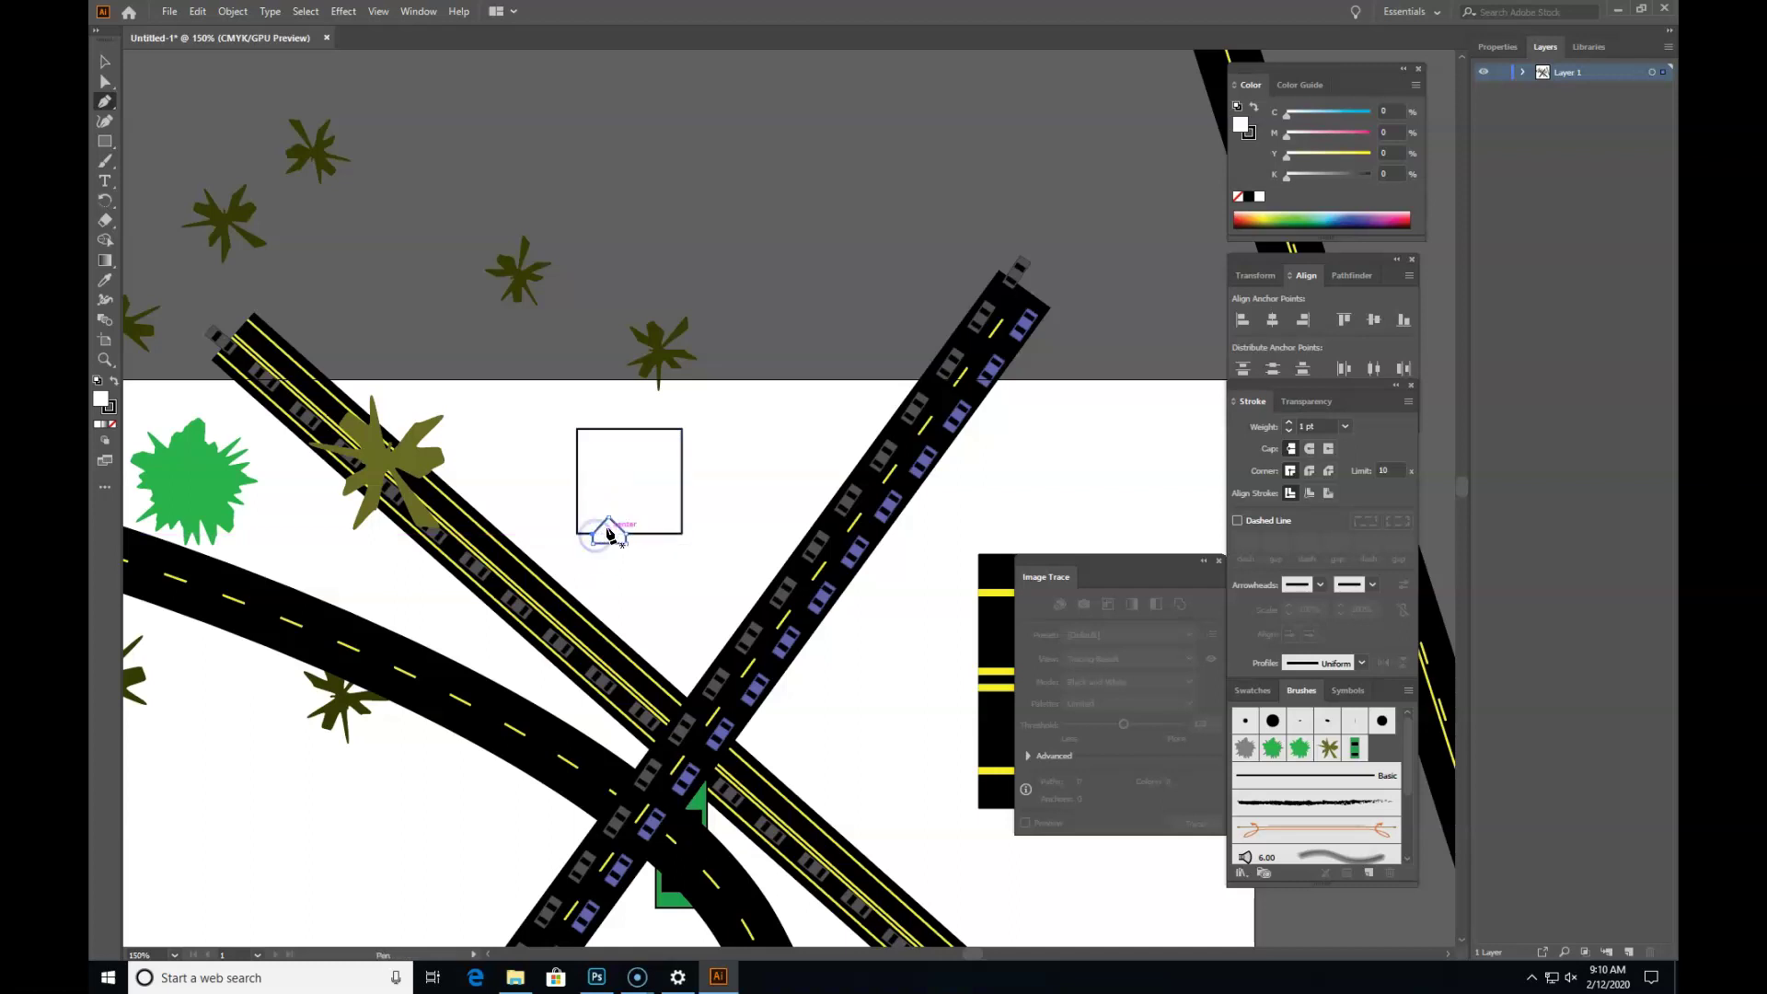
{"action": "left_click", "coordinate": [610, 540]}
{"action": "left_click", "coordinate": [611, 533]}
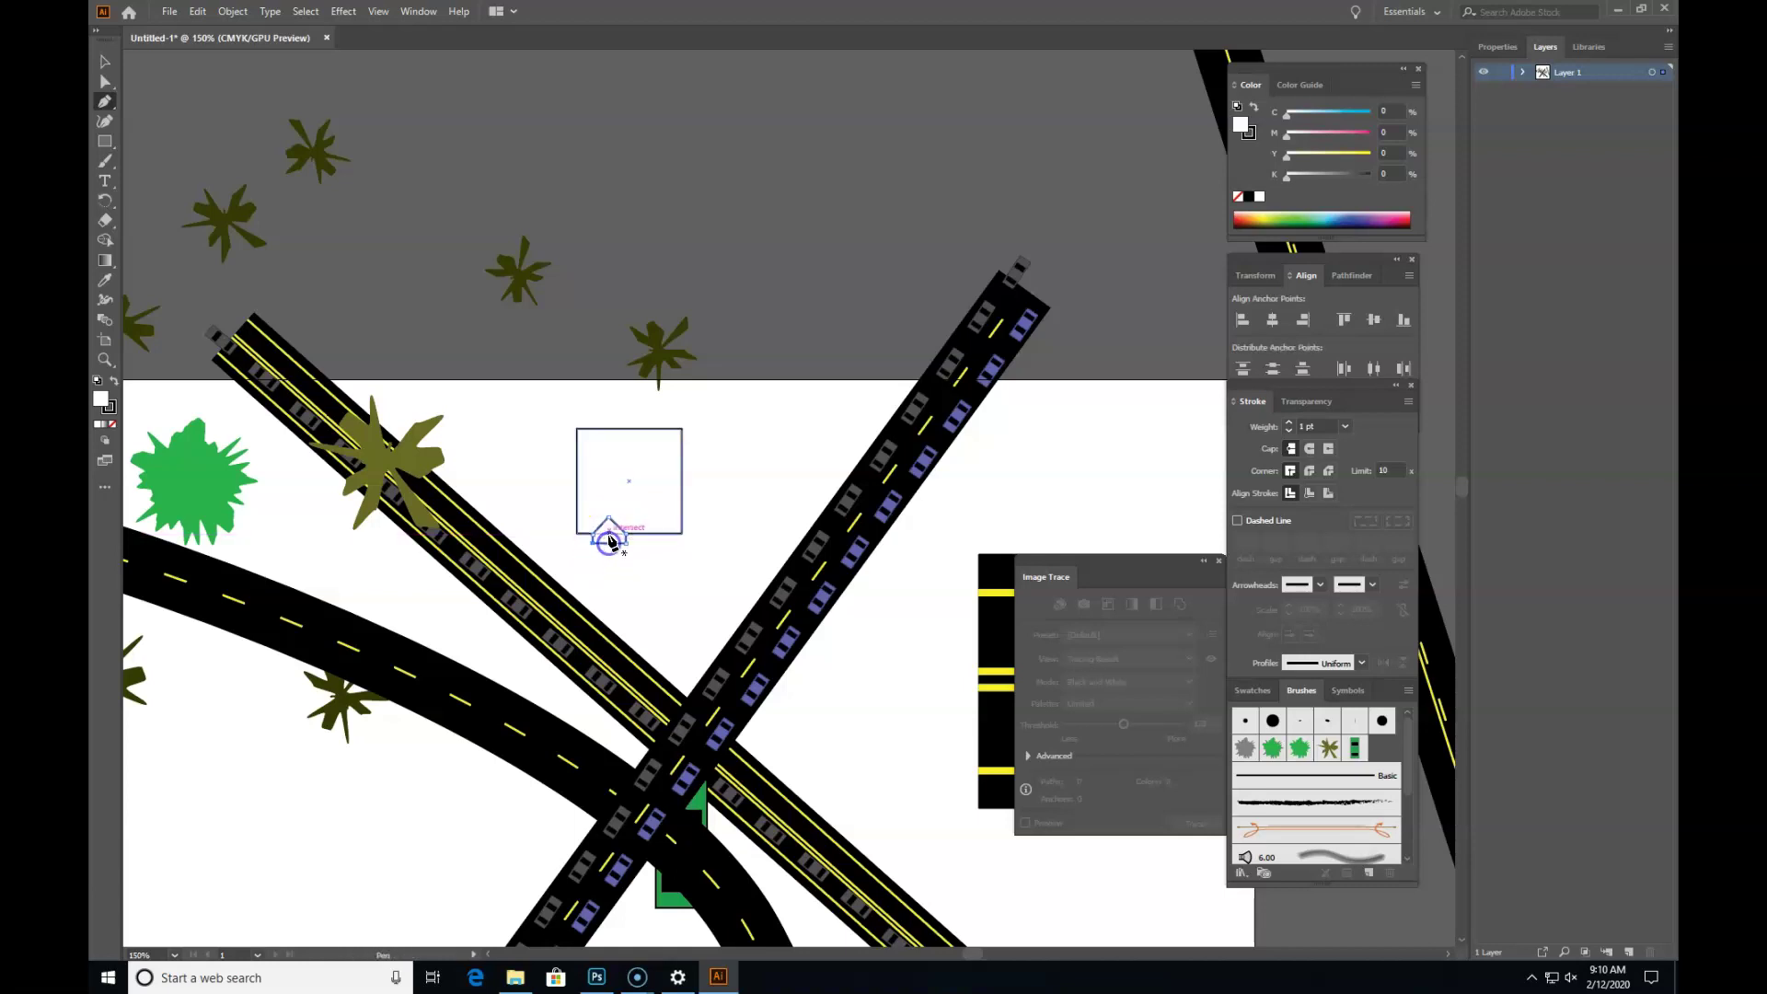
Step: Try to draw a short vertical centre line inside the small house-shaped pentagon
{"action": "scroll", "coordinate": [609, 543], "scroll_direction": "up", "scroll_amount": 1}
{"action": "scroll", "coordinate": [611, 546], "scroll_direction": "up", "scroll_amount": 3}
{"action": "key", "text": "z"}
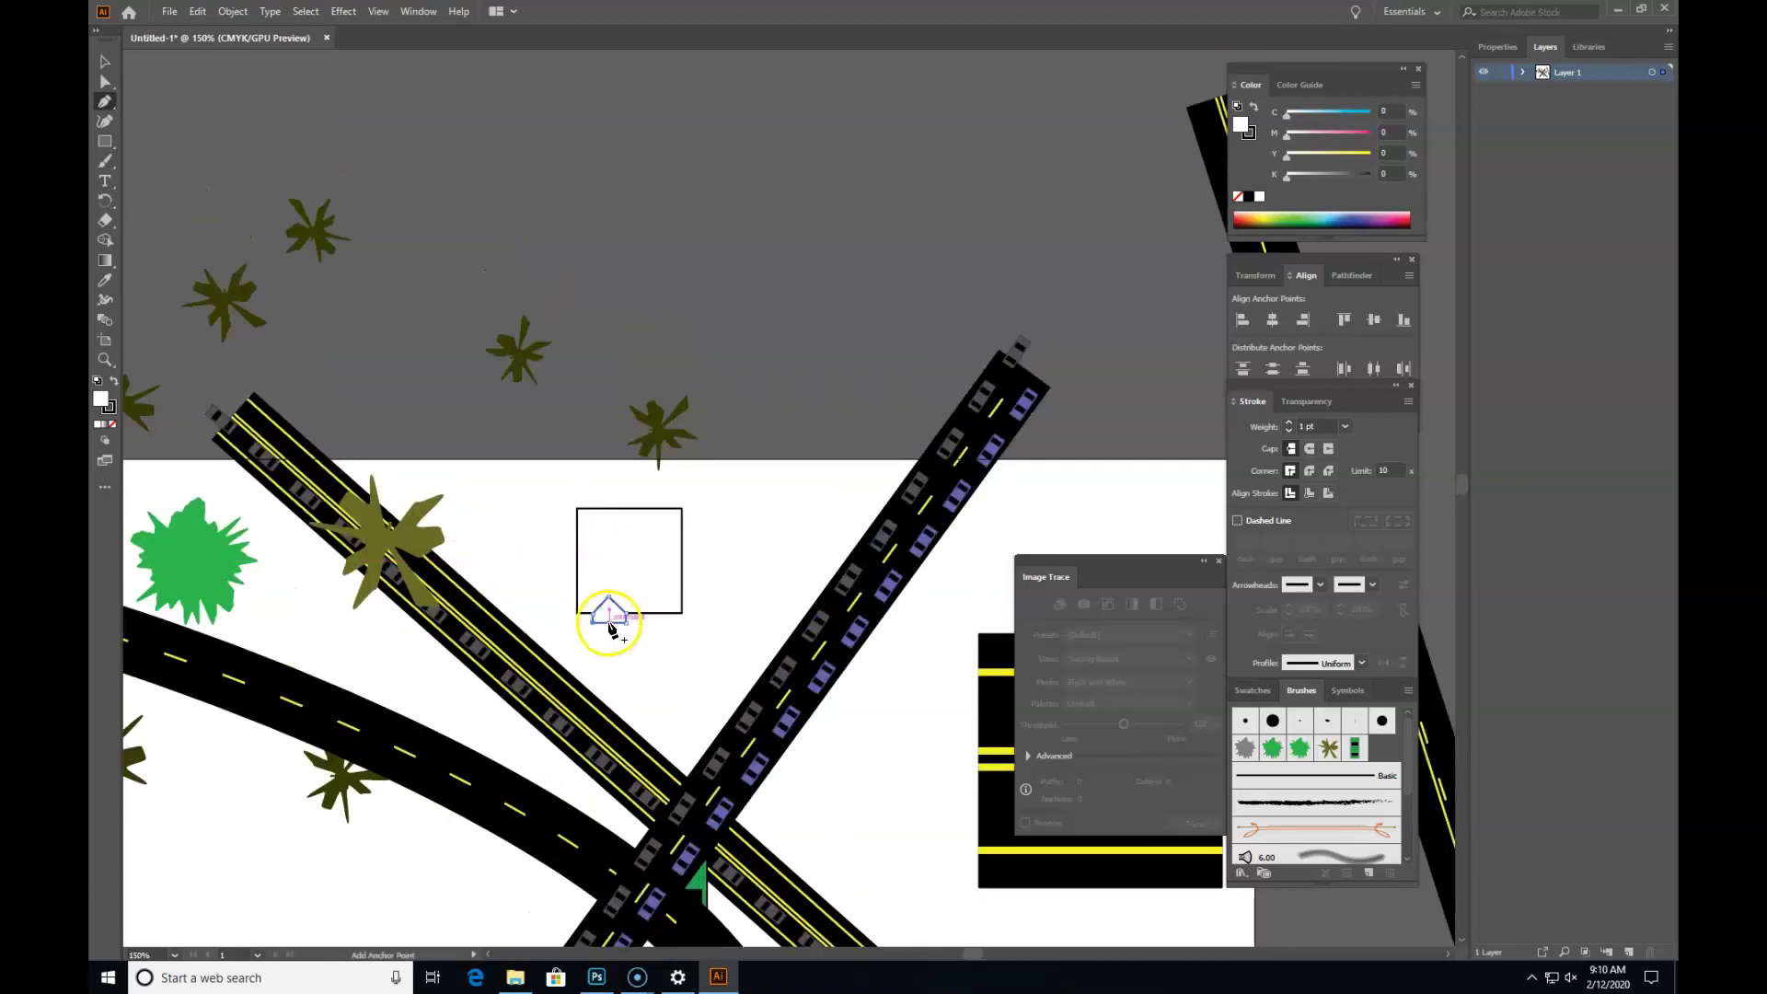
{"action": "left_click", "coordinate": [618, 616]}
{"action": "left_click", "coordinate": [671, 422]}
{"action": "left_click", "coordinate": [106, 101]}
{"action": "left_click", "coordinate": [787, 480]}
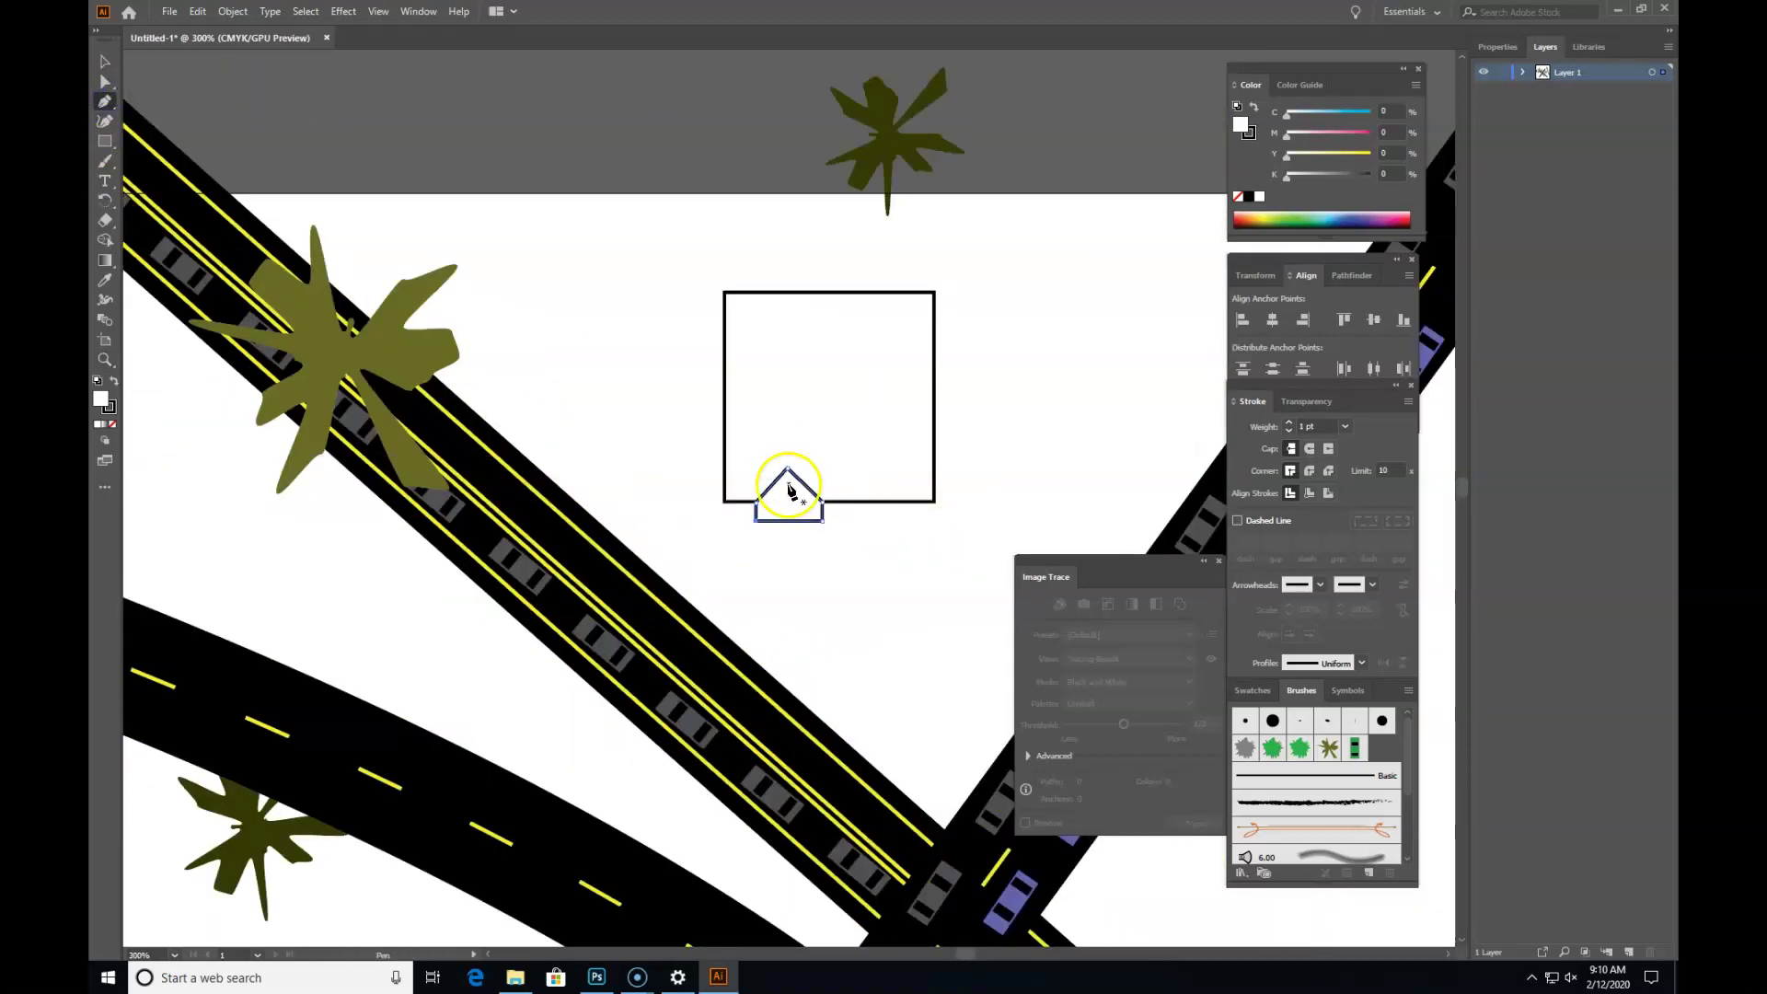
{"action": "left_click_drag", "start_coordinate": [789, 505], "coordinate": [824, 315]}
{"action": "left_click", "coordinate": [104, 61]}
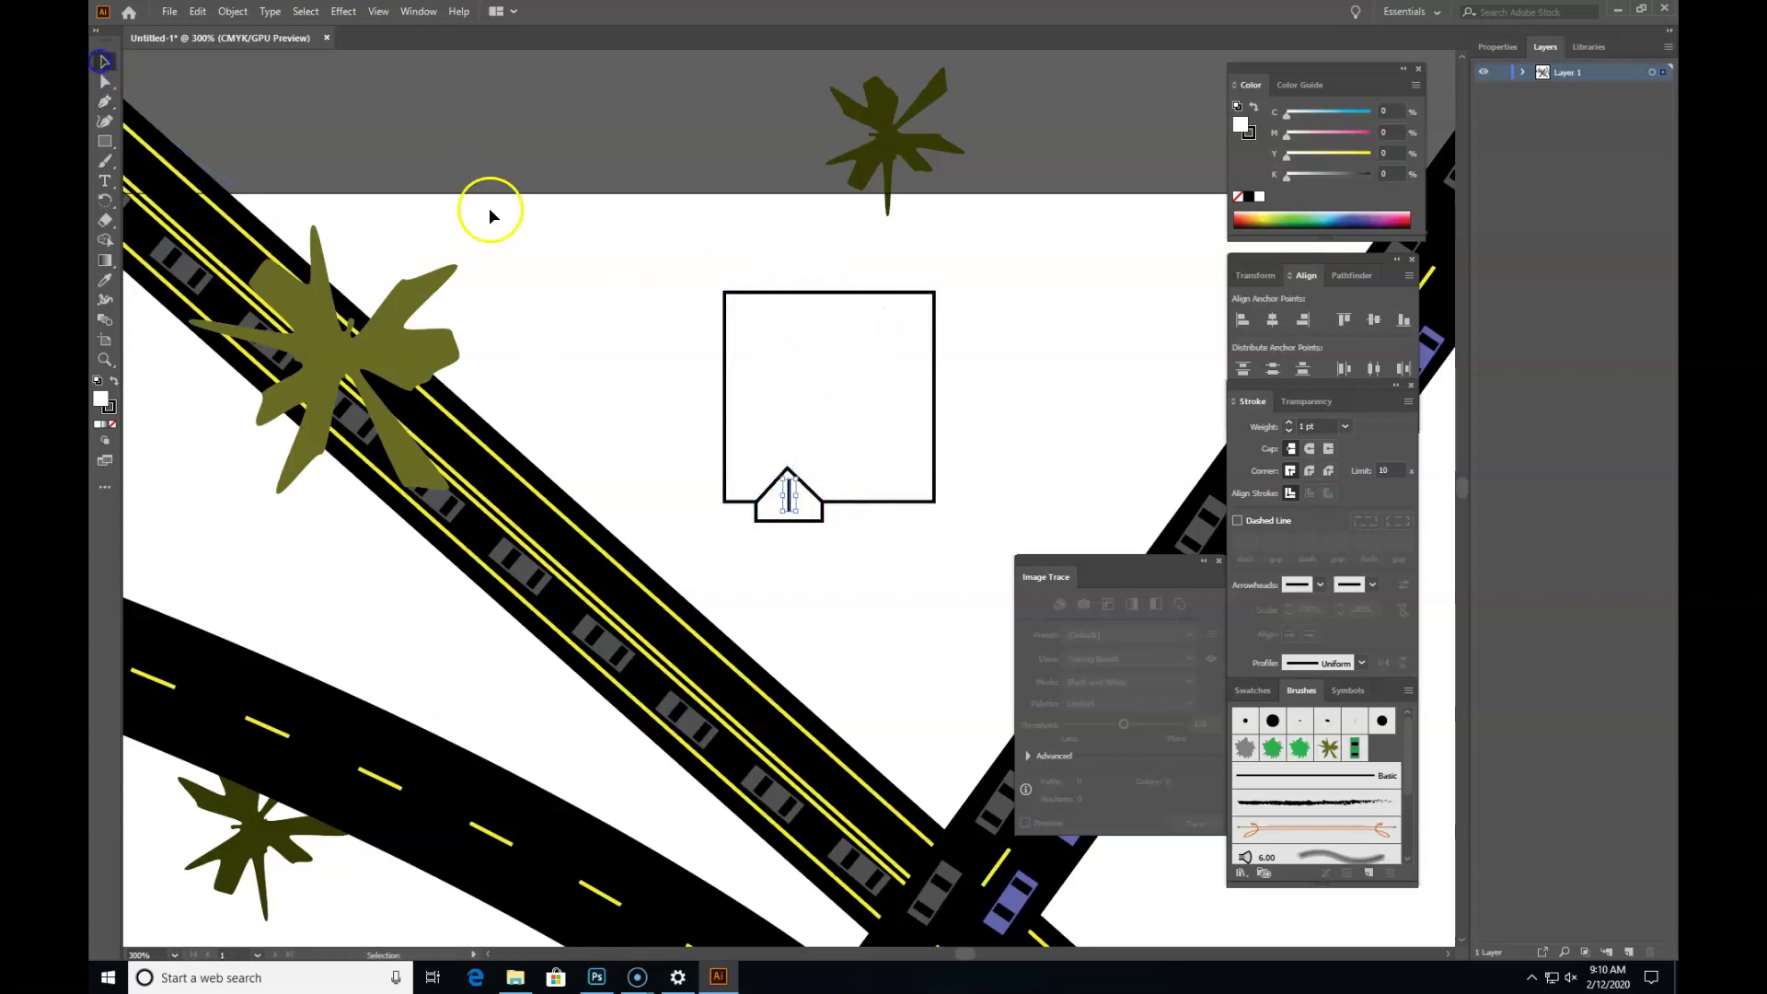
Step: Narrow the white square from its left side so its left edge meets the pentagon's right corner
{"action": "left_click_drag", "start_coordinate": [869, 541], "coordinate": [793, 566]}
{"action": "left_click", "coordinate": [748, 402]}
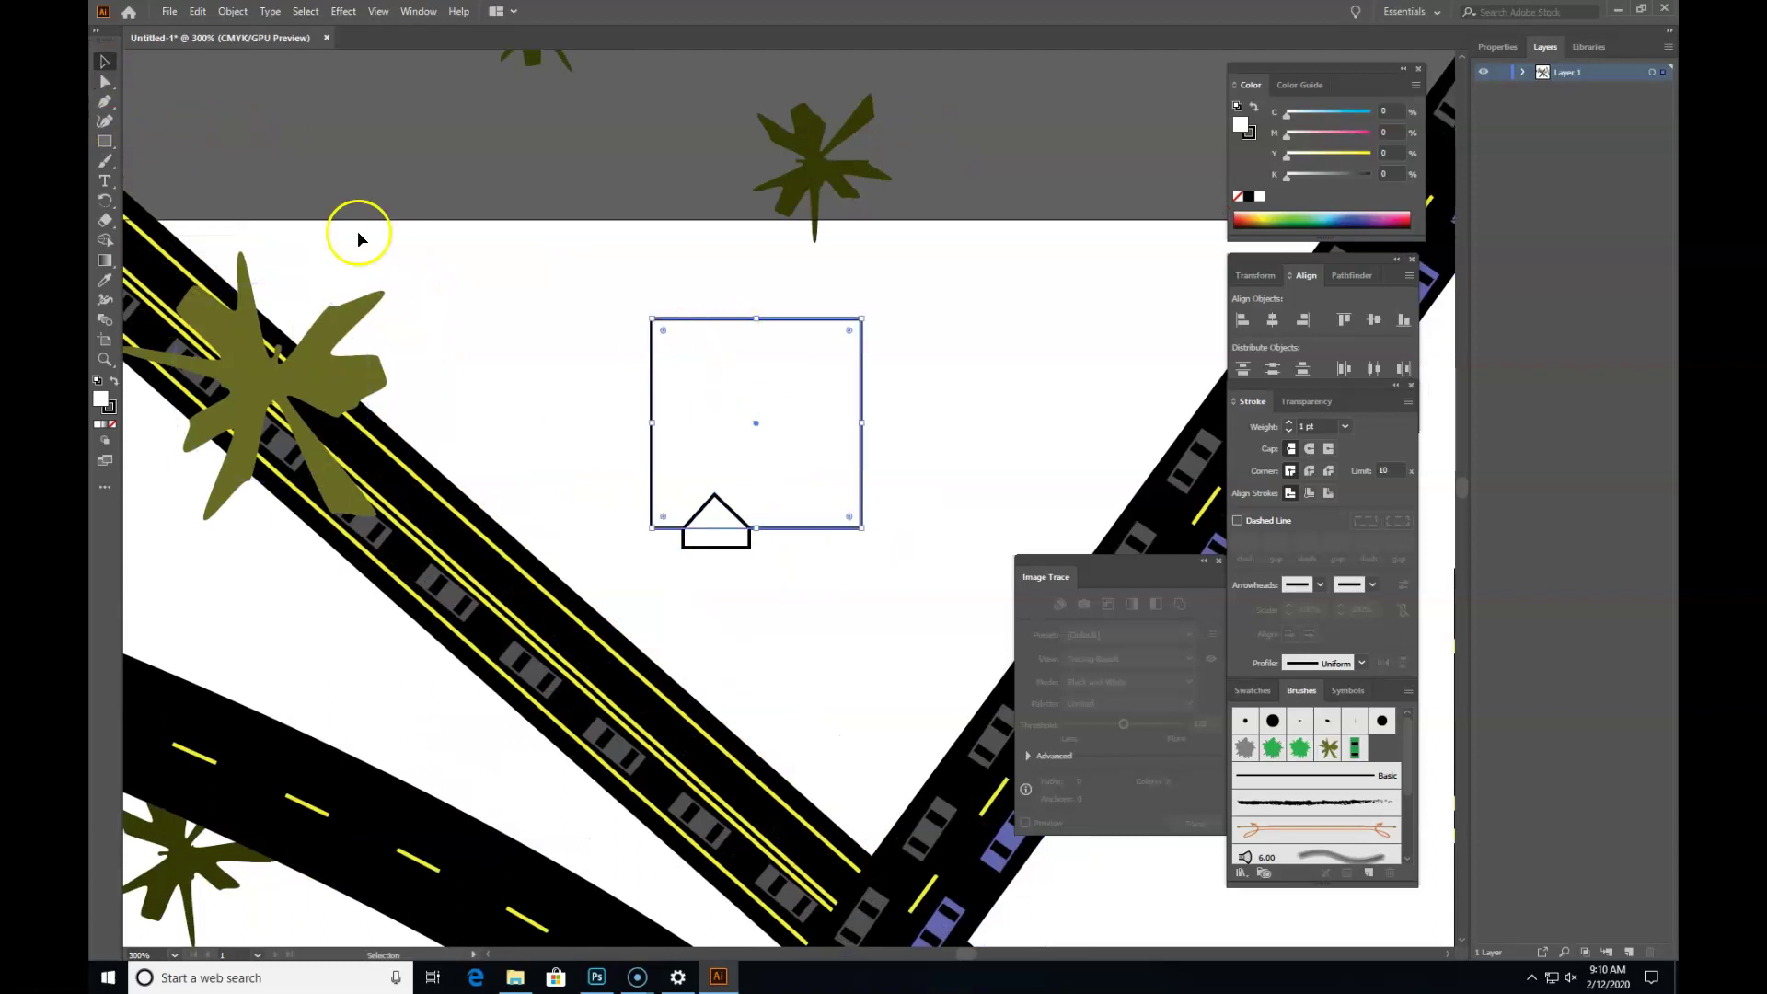
{"action": "left_click_drag", "start_coordinate": [651, 427], "coordinate": [749, 517]}
{"action": "left_click", "coordinate": [837, 578]}
{"action": "left_click", "coordinate": [824, 531]}
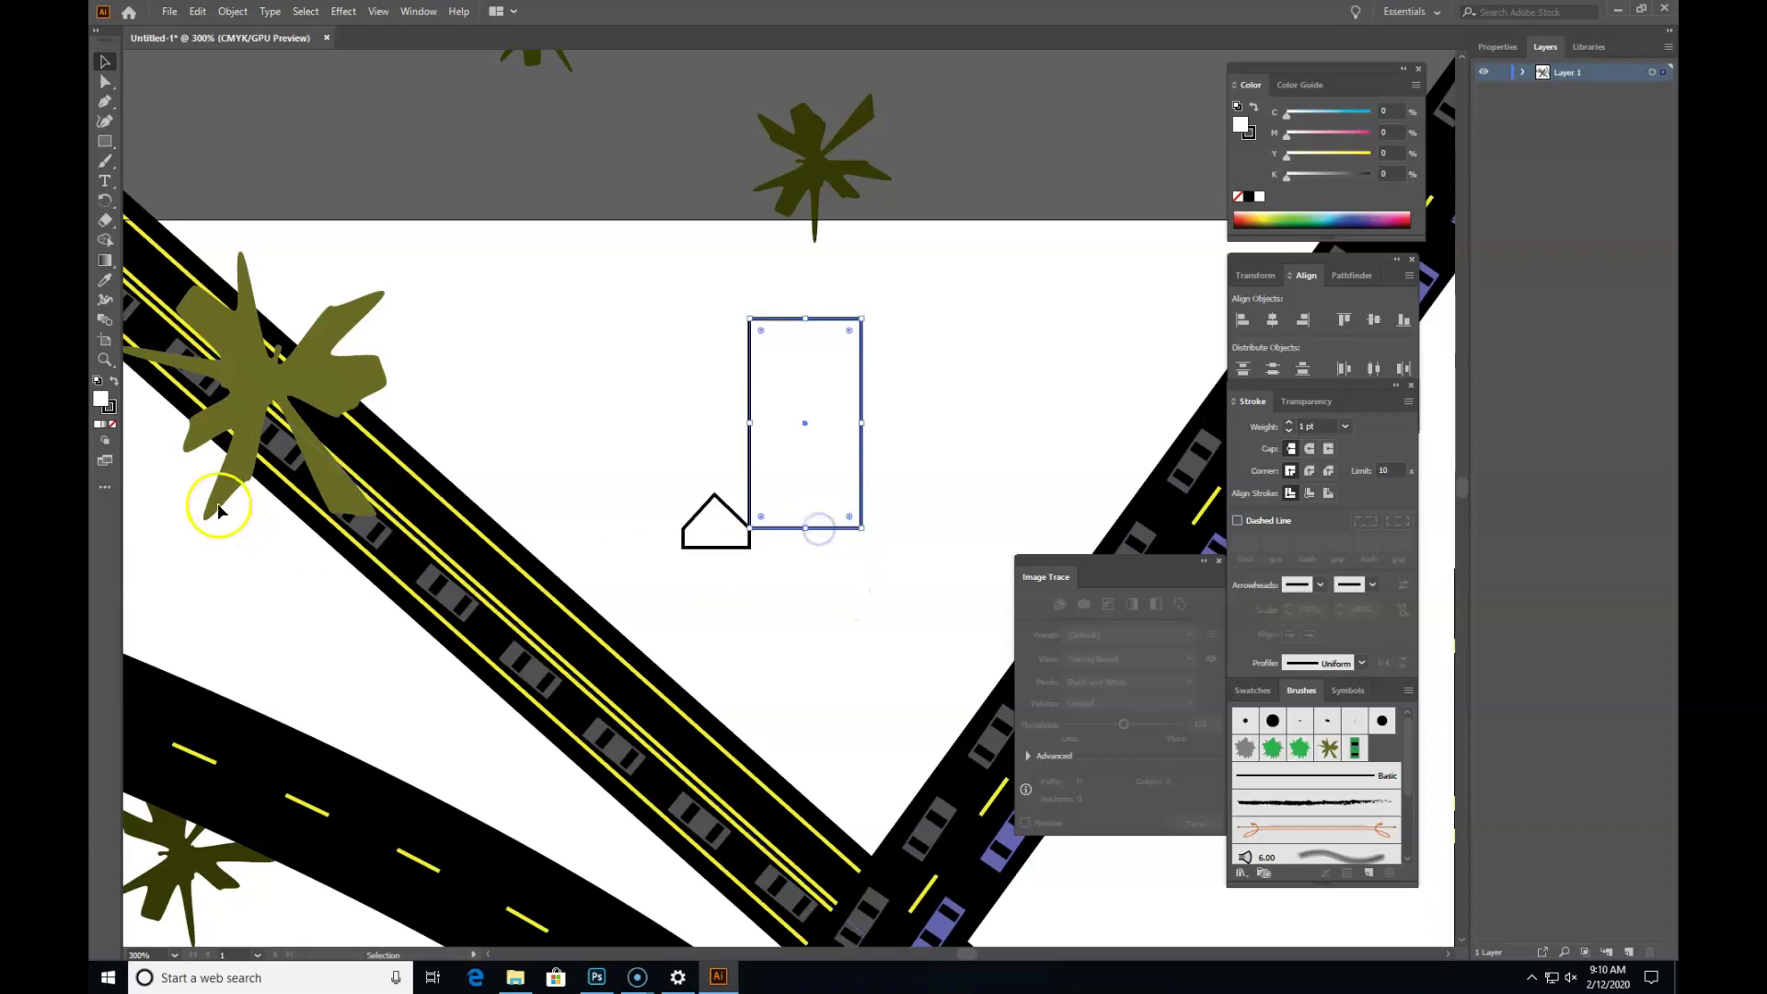
Step: Remove the narrowed rectangle's stroke and fill it with 25% black
{"action": "left_click", "coordinate": [113, 380]}
{"action": "left_click", "coordinate": [110, 406]}
{"action": "left_click", "coordinate": [112, 425]}
{"action": "left_click", "coordinate": [100, 397]}
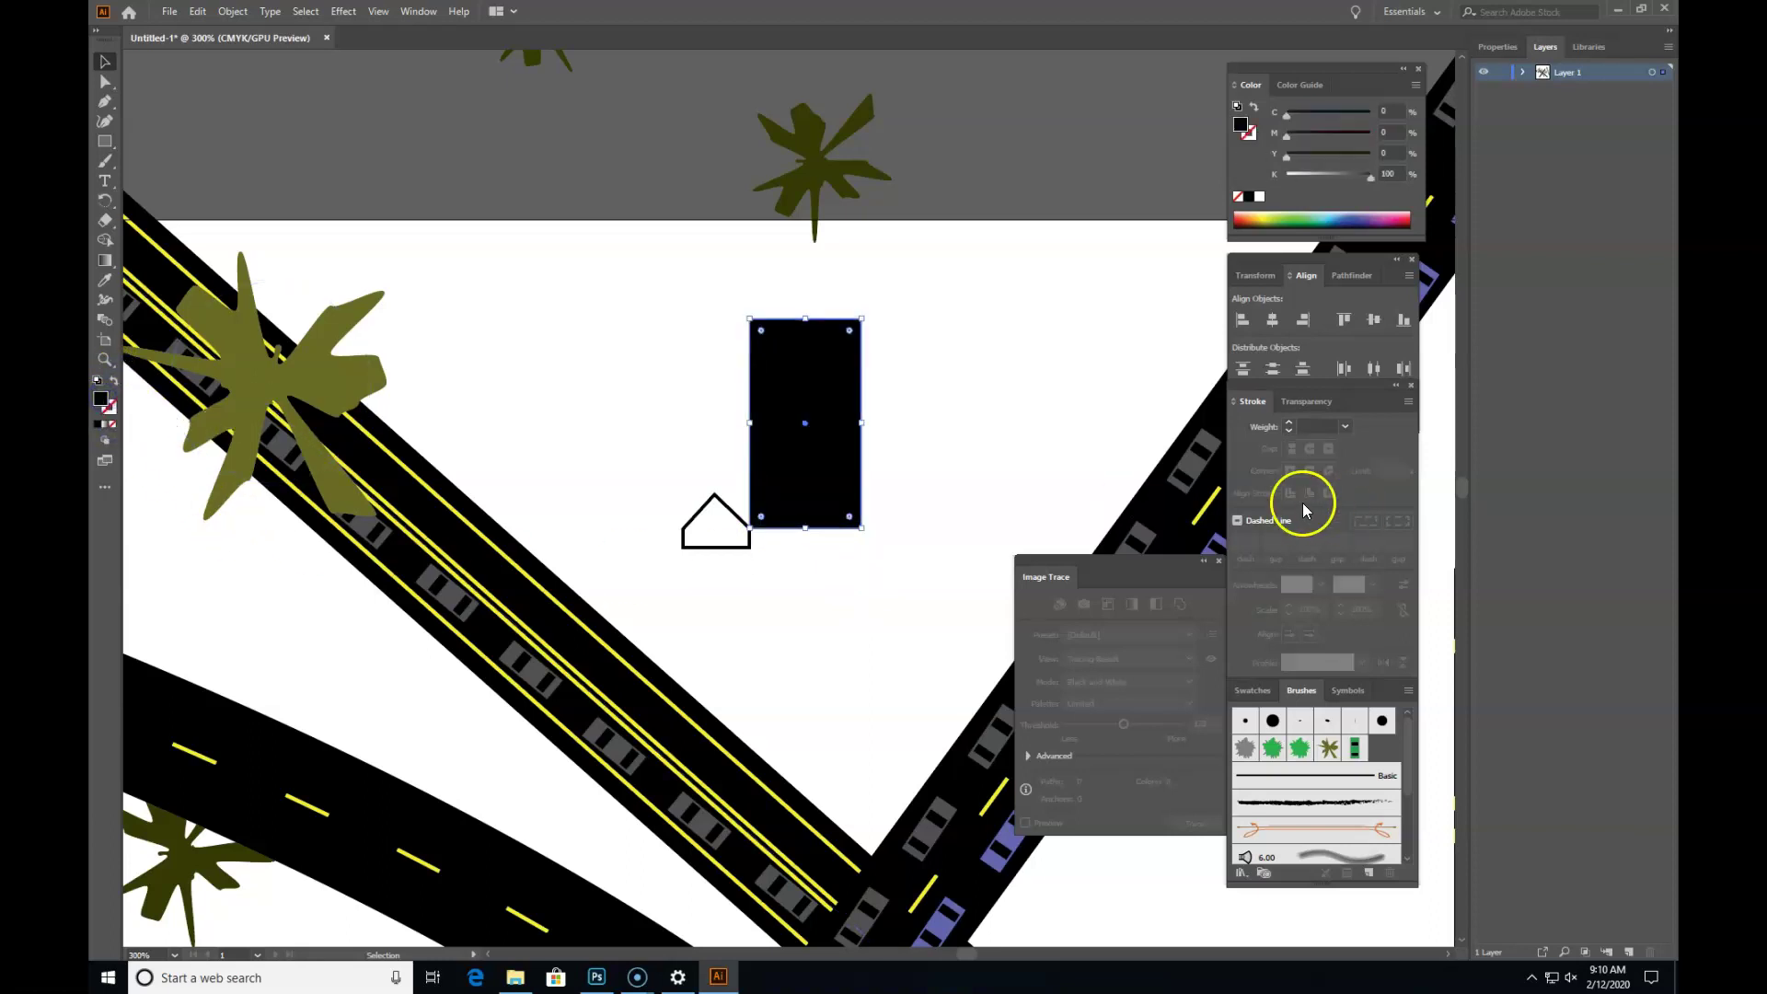
{"action": "left_click", "coordinate": [1304, 176]}
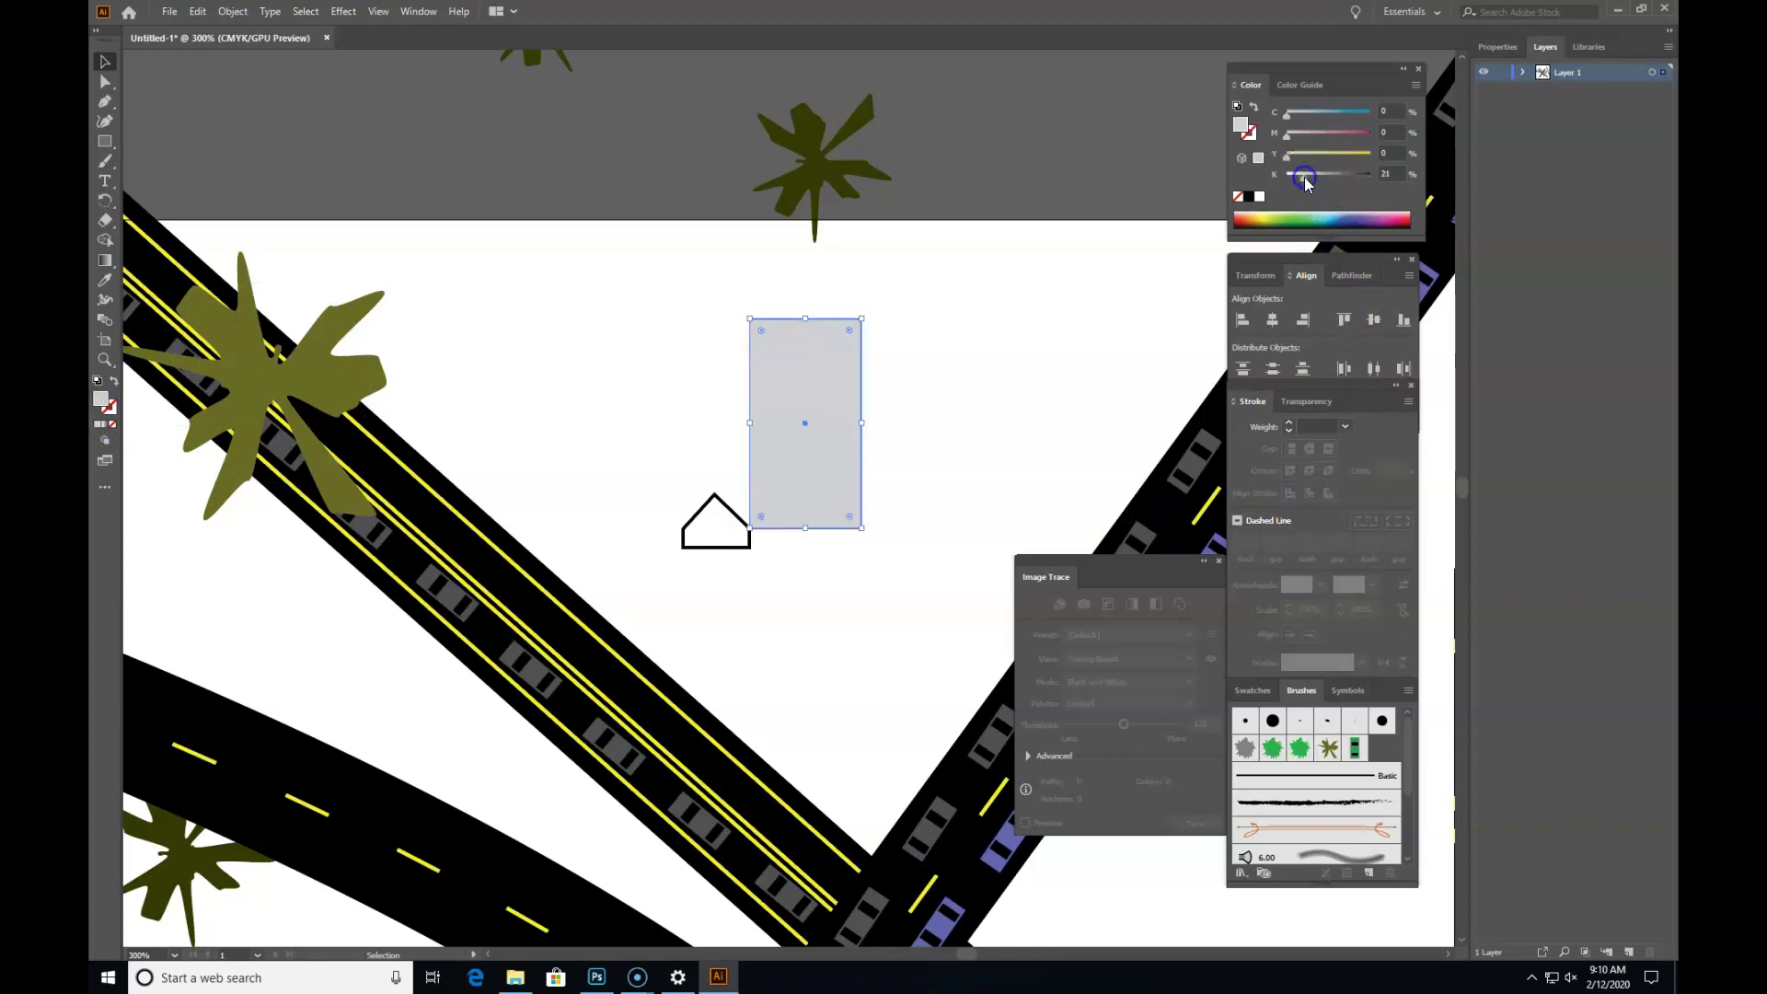
{"action": "left_click_drag", "start_coordinate": [1307, 182], "coordinate": [1309, 180]}
{"action": "left_click", "coordinate": [967, 406]}
Step: Duplicate the gray rectangle flush against its left side and fill the copy with 46% black
{"action": "left_click_drag", "start_coordinate": [860, 371], "coordinate": [747, 375]}
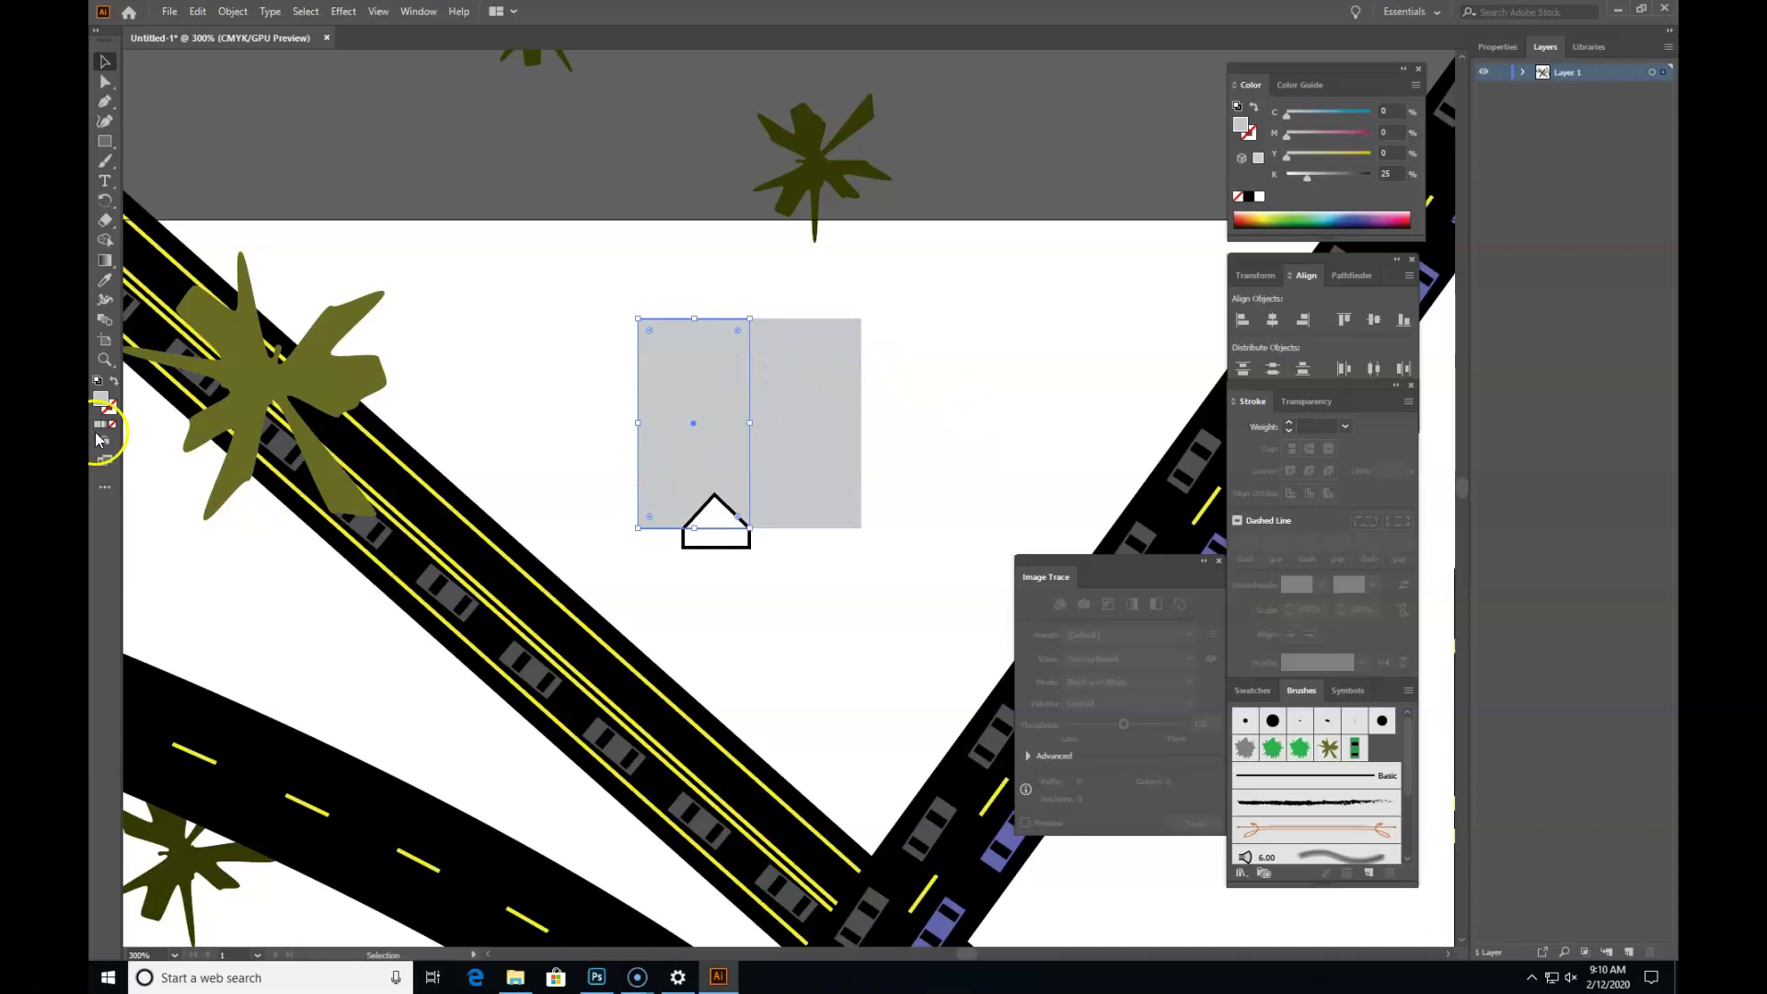
{"action": "left_click", "coordinate": [1325, 177]}
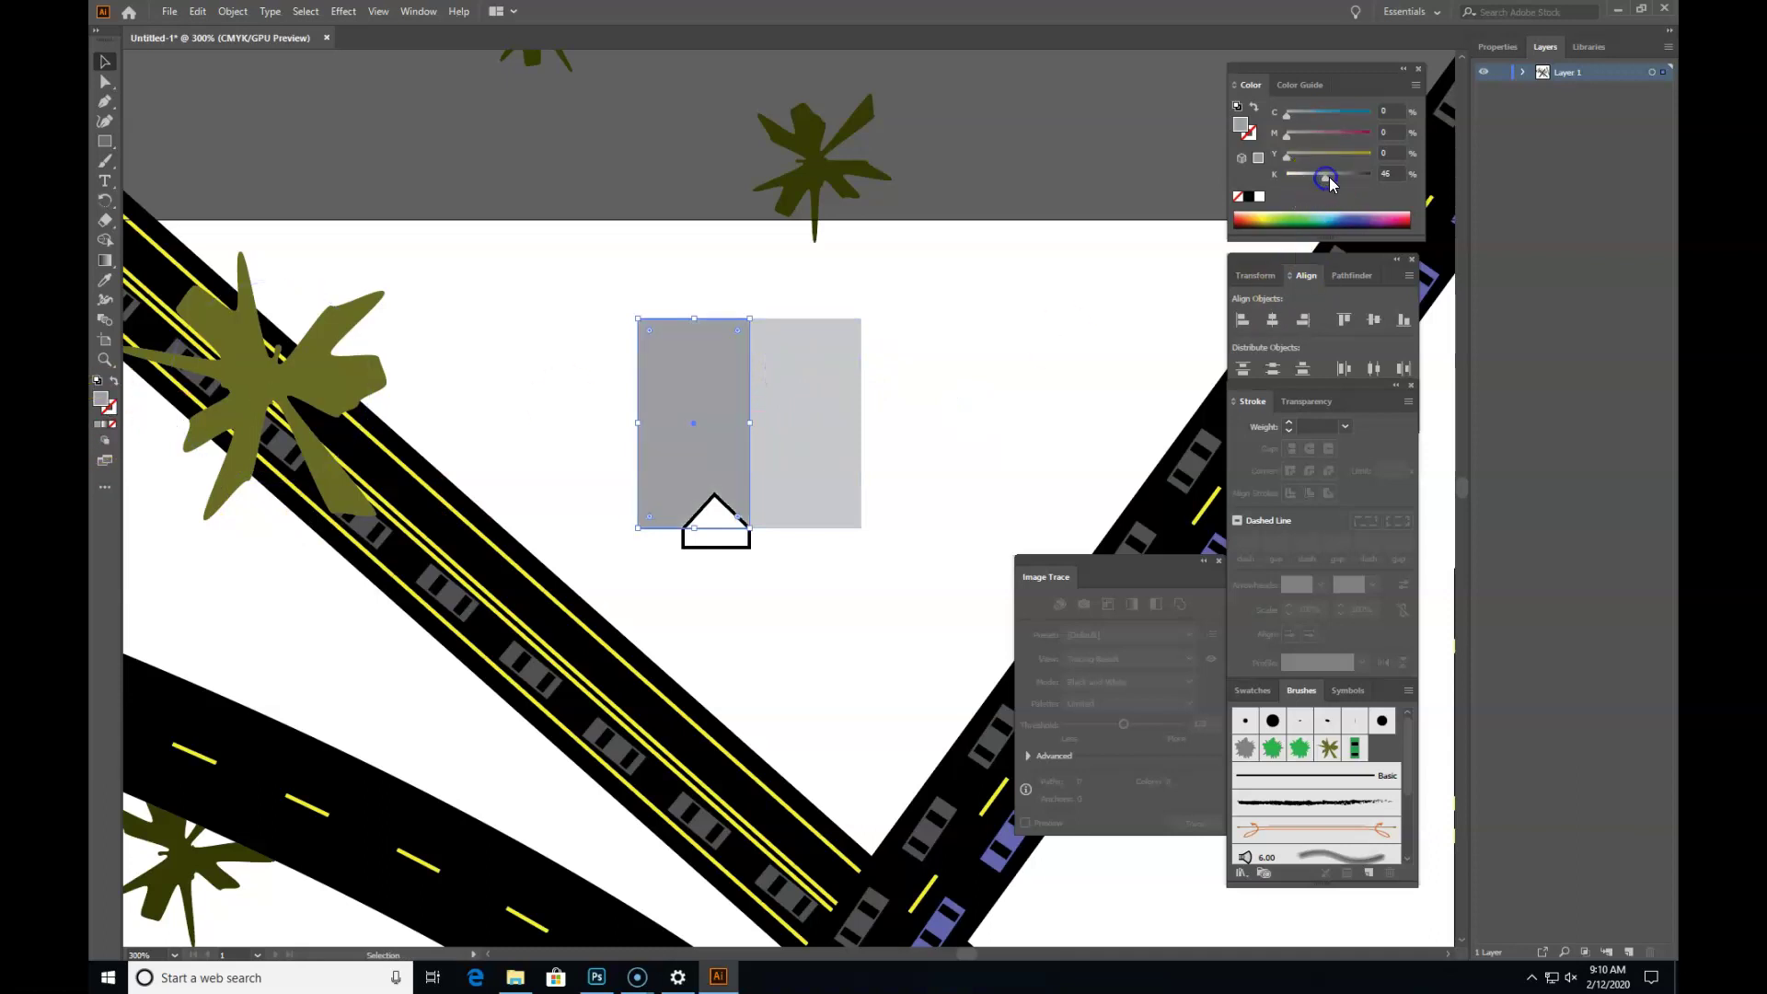
{"action": "left_click", "coordinate": [623, 272]}
Step: Move the small house-shaped pentagon left so it sits within the width of the darker rectangle
{"action": "left_click", "coordinate": [721, 549]}
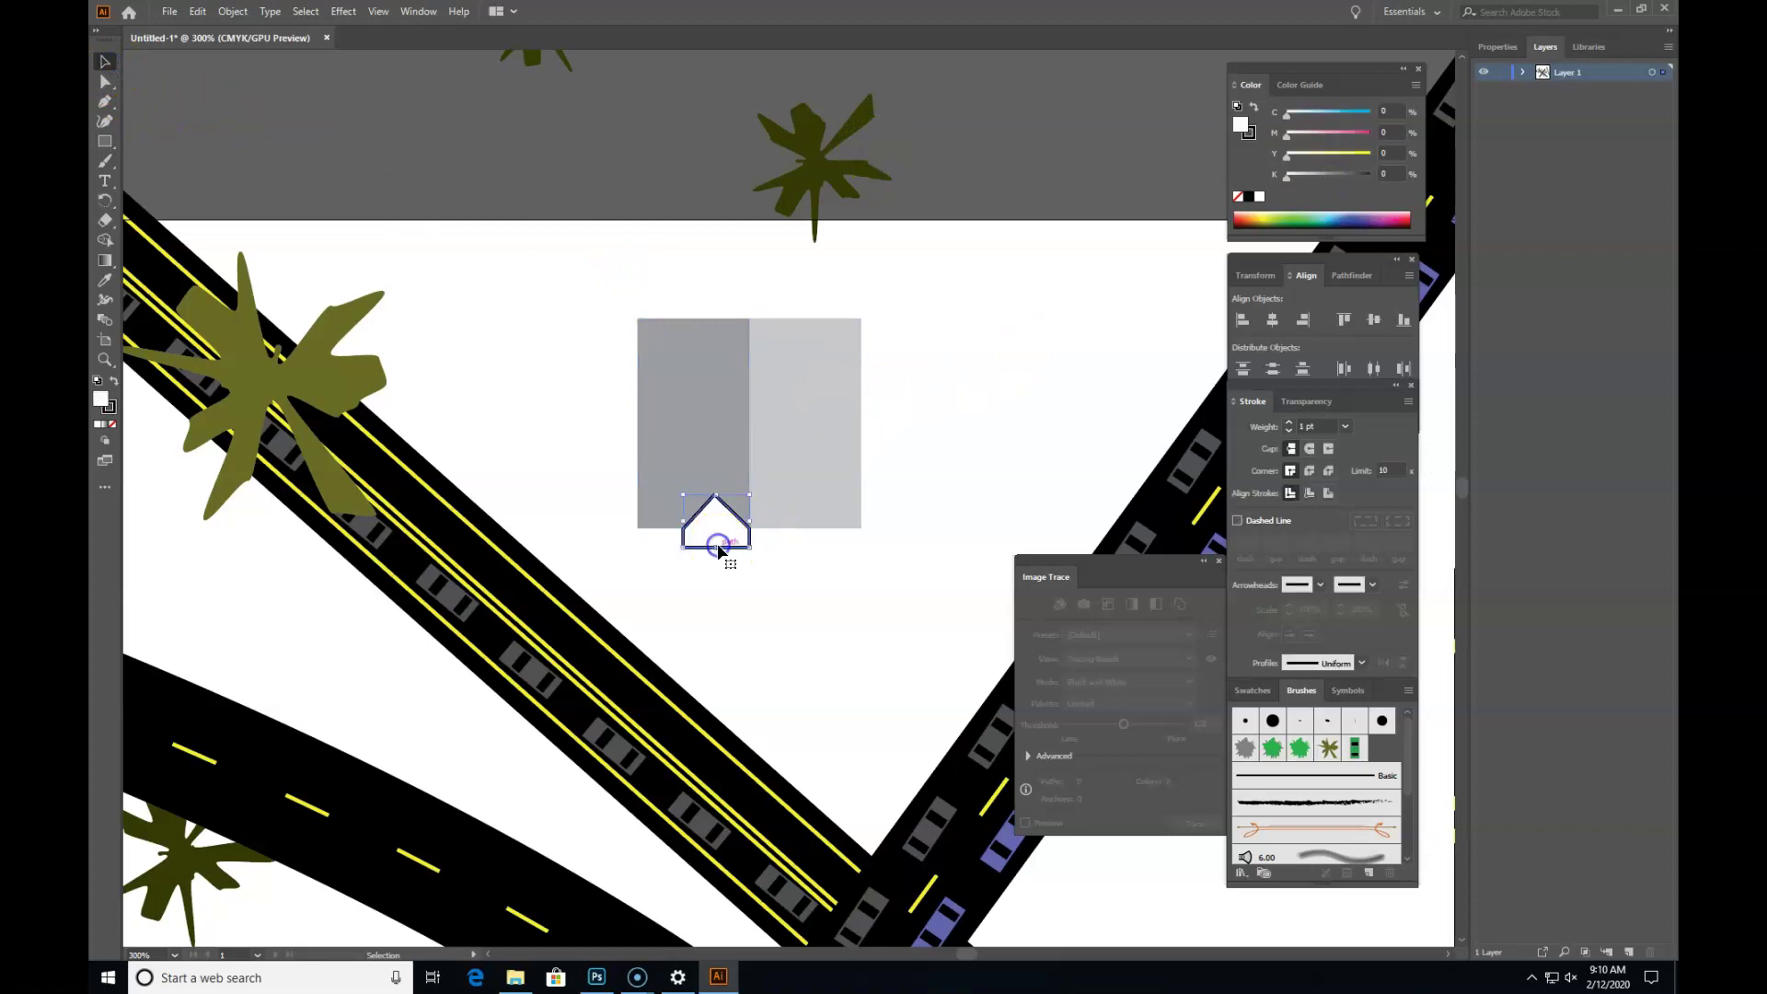
{"action": "left_click_drag", "start_coordinate": [725, 549], "coordinate": [708, 552]}
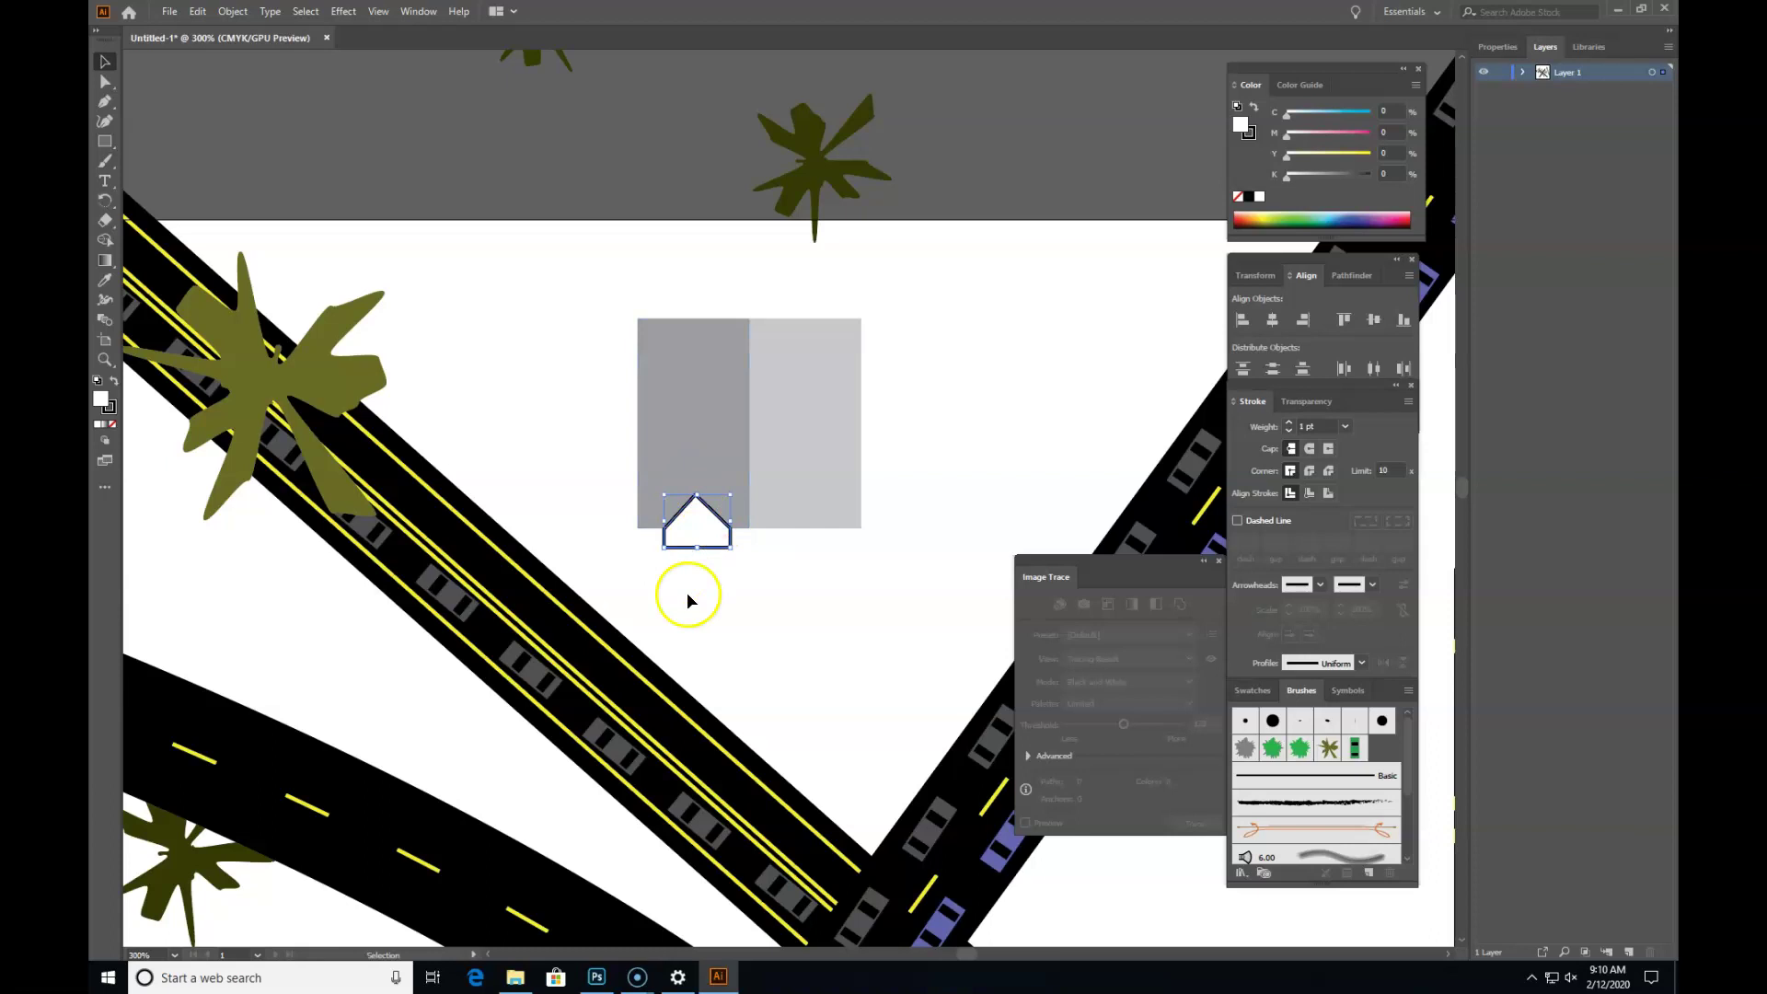
{"action": "left_click", "coordinate": [266, 316]}
Step: Draw a vertical centre line from the peak of the small pentagon down to its base
{"action": "left_click", "coordinate": [107, 106]}
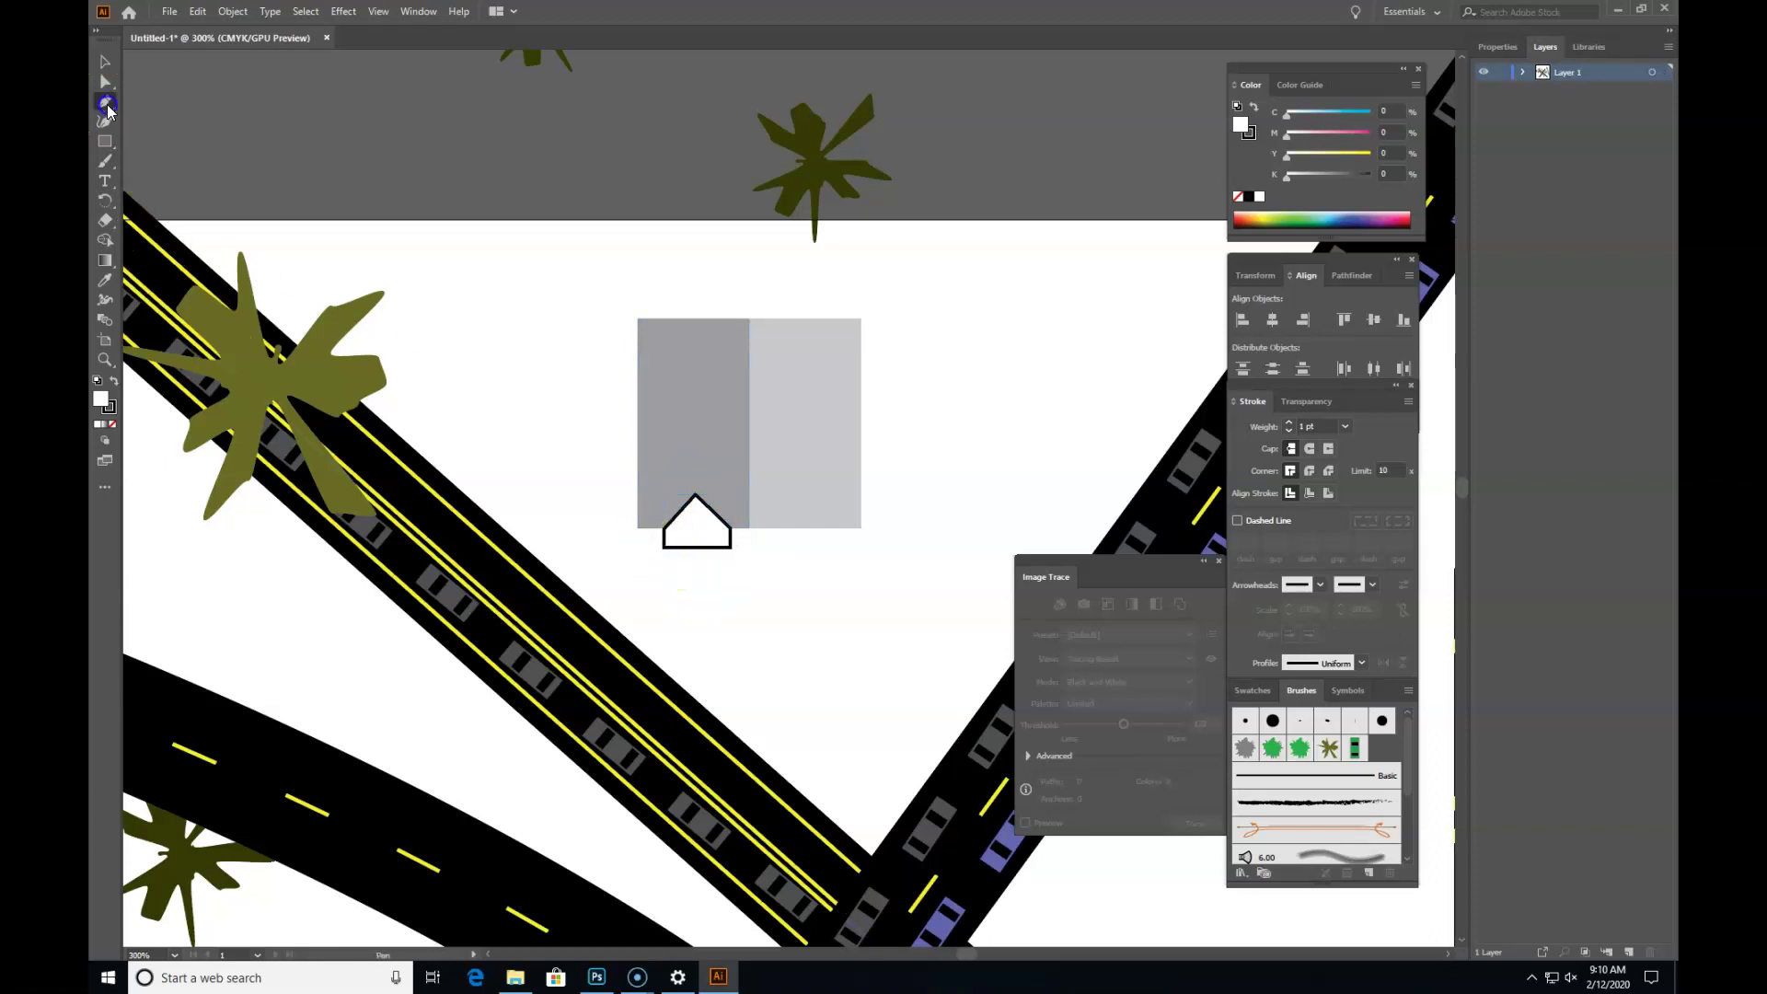
{"action": "left_click", "coordinate": [697, 497]}
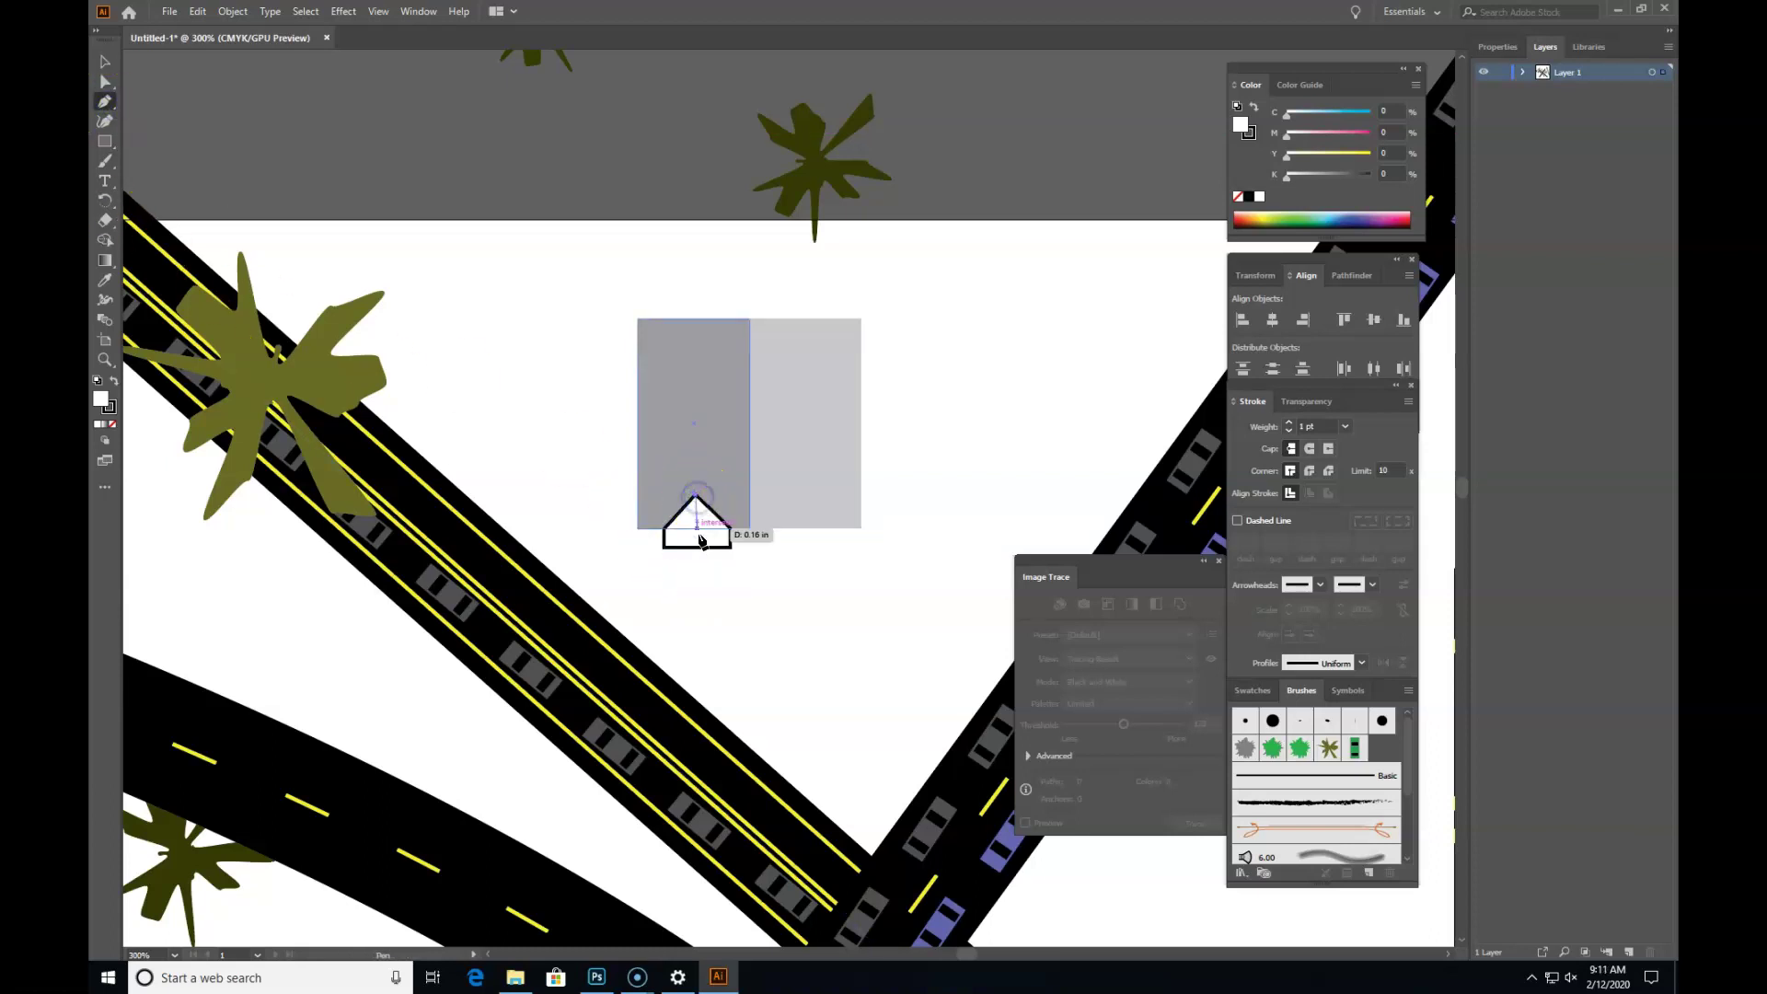
{"action": "left_click", "coordinate": [696, 547]}
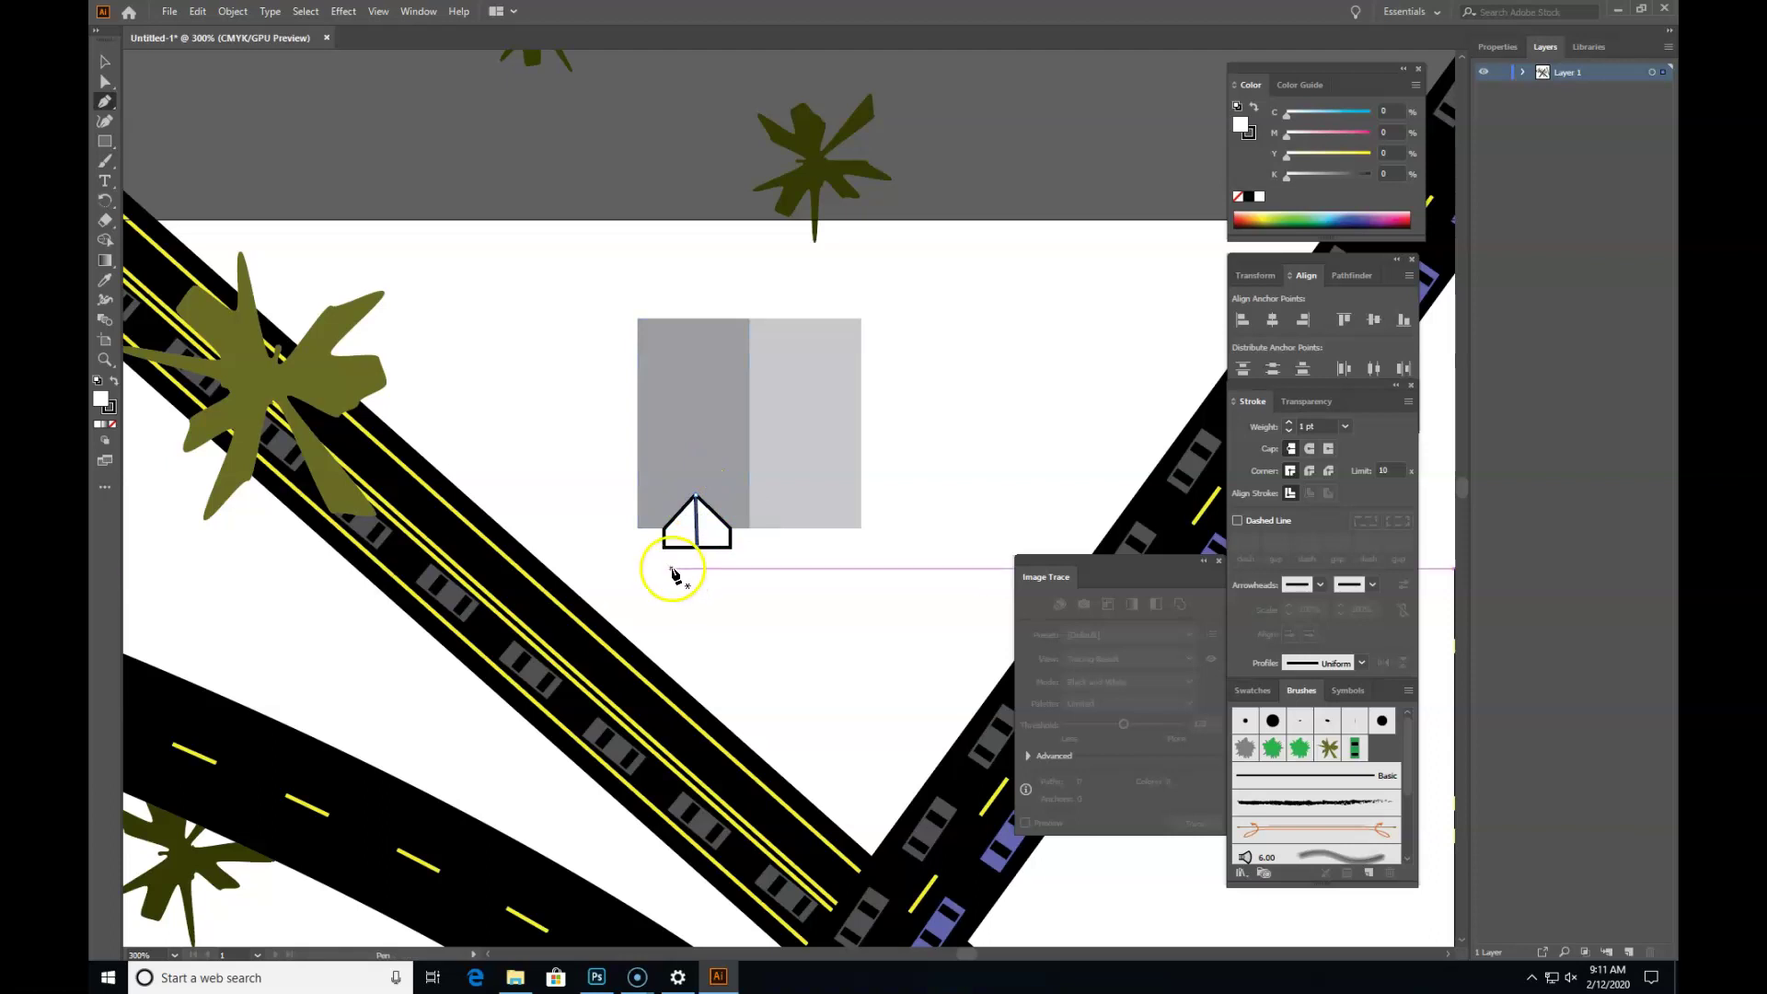
{"action": "left_click", "coordinate": [105, 62]}
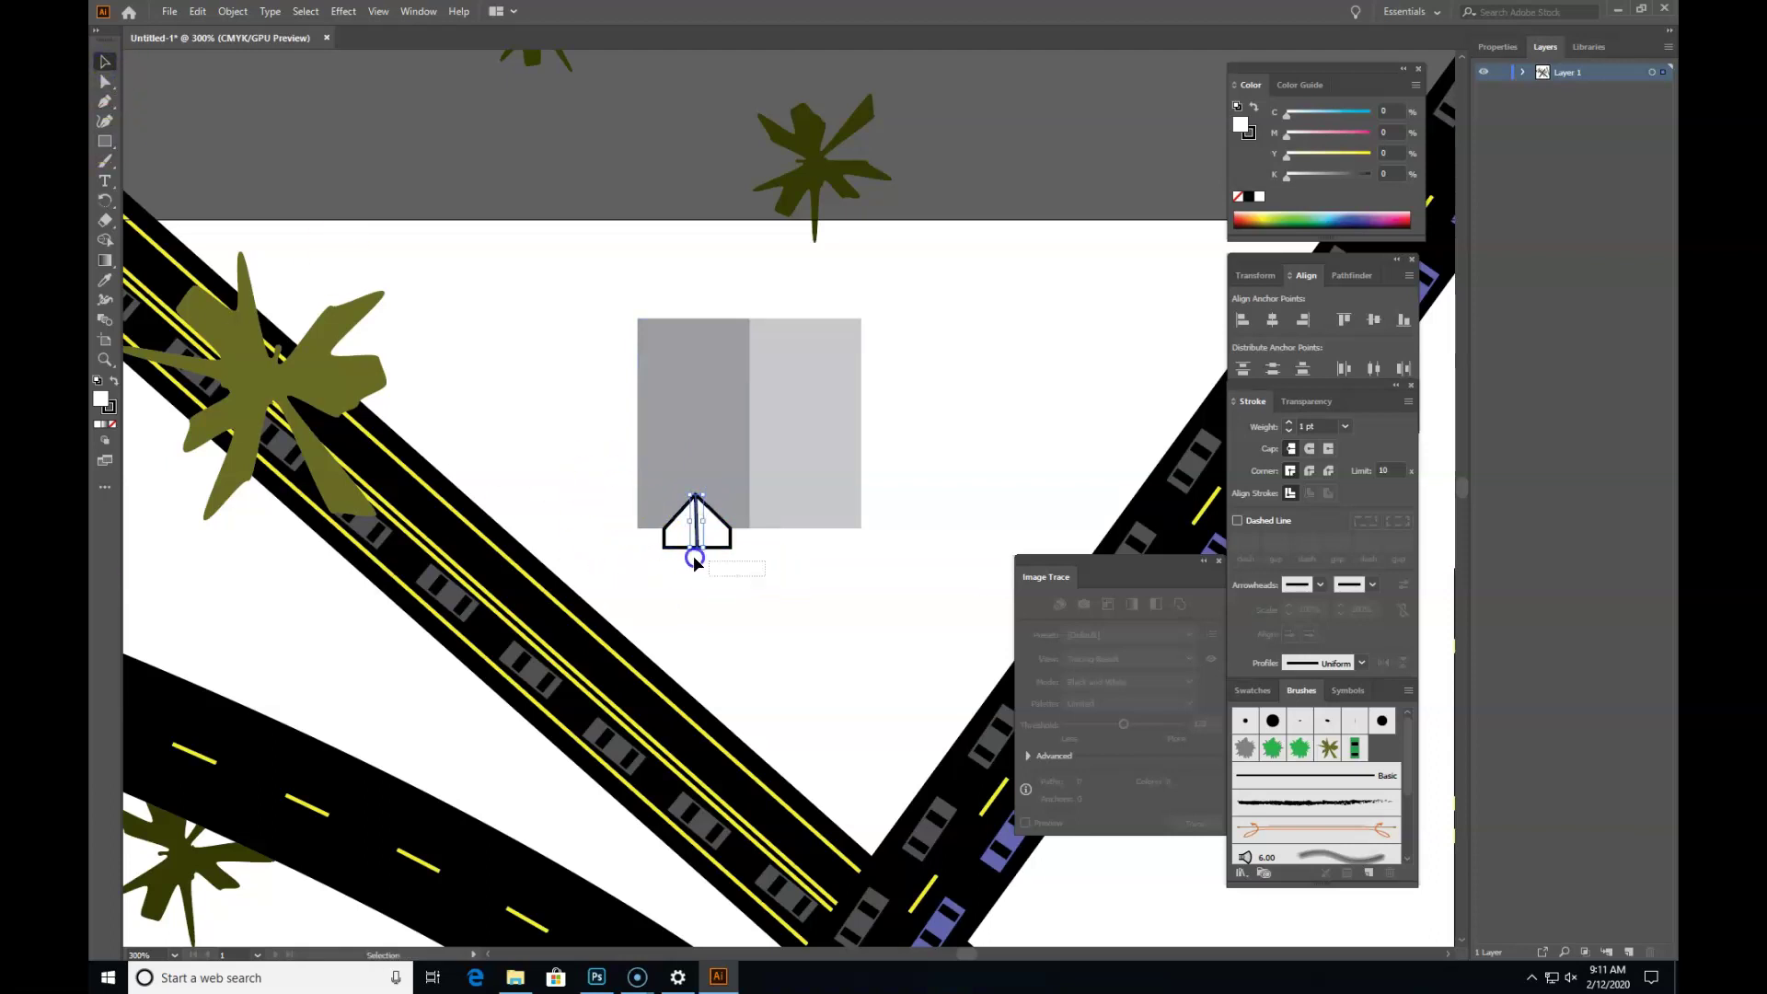
Step: Delete the small pentagon with its centre line and draw the upper half of a sideways gable on the darker gray rectangle
{"action": "key", "text": "Delete"}
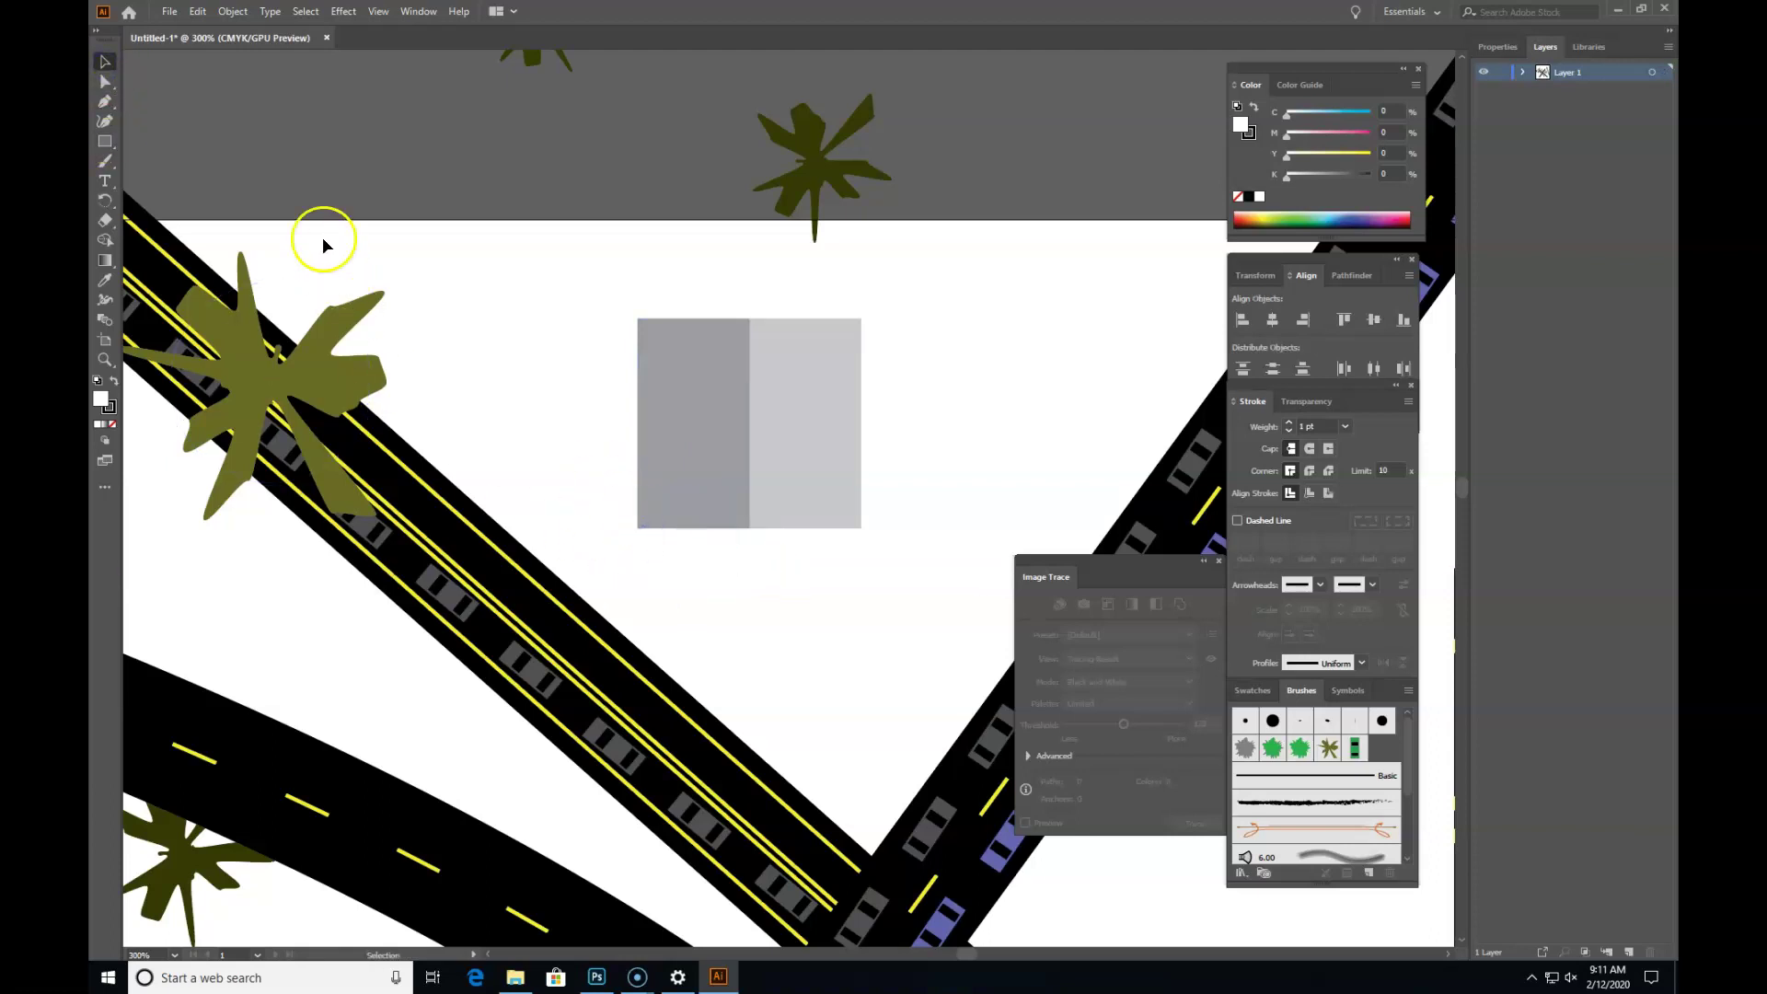
{"action": "left_click", "coordinate": [105, 102]}
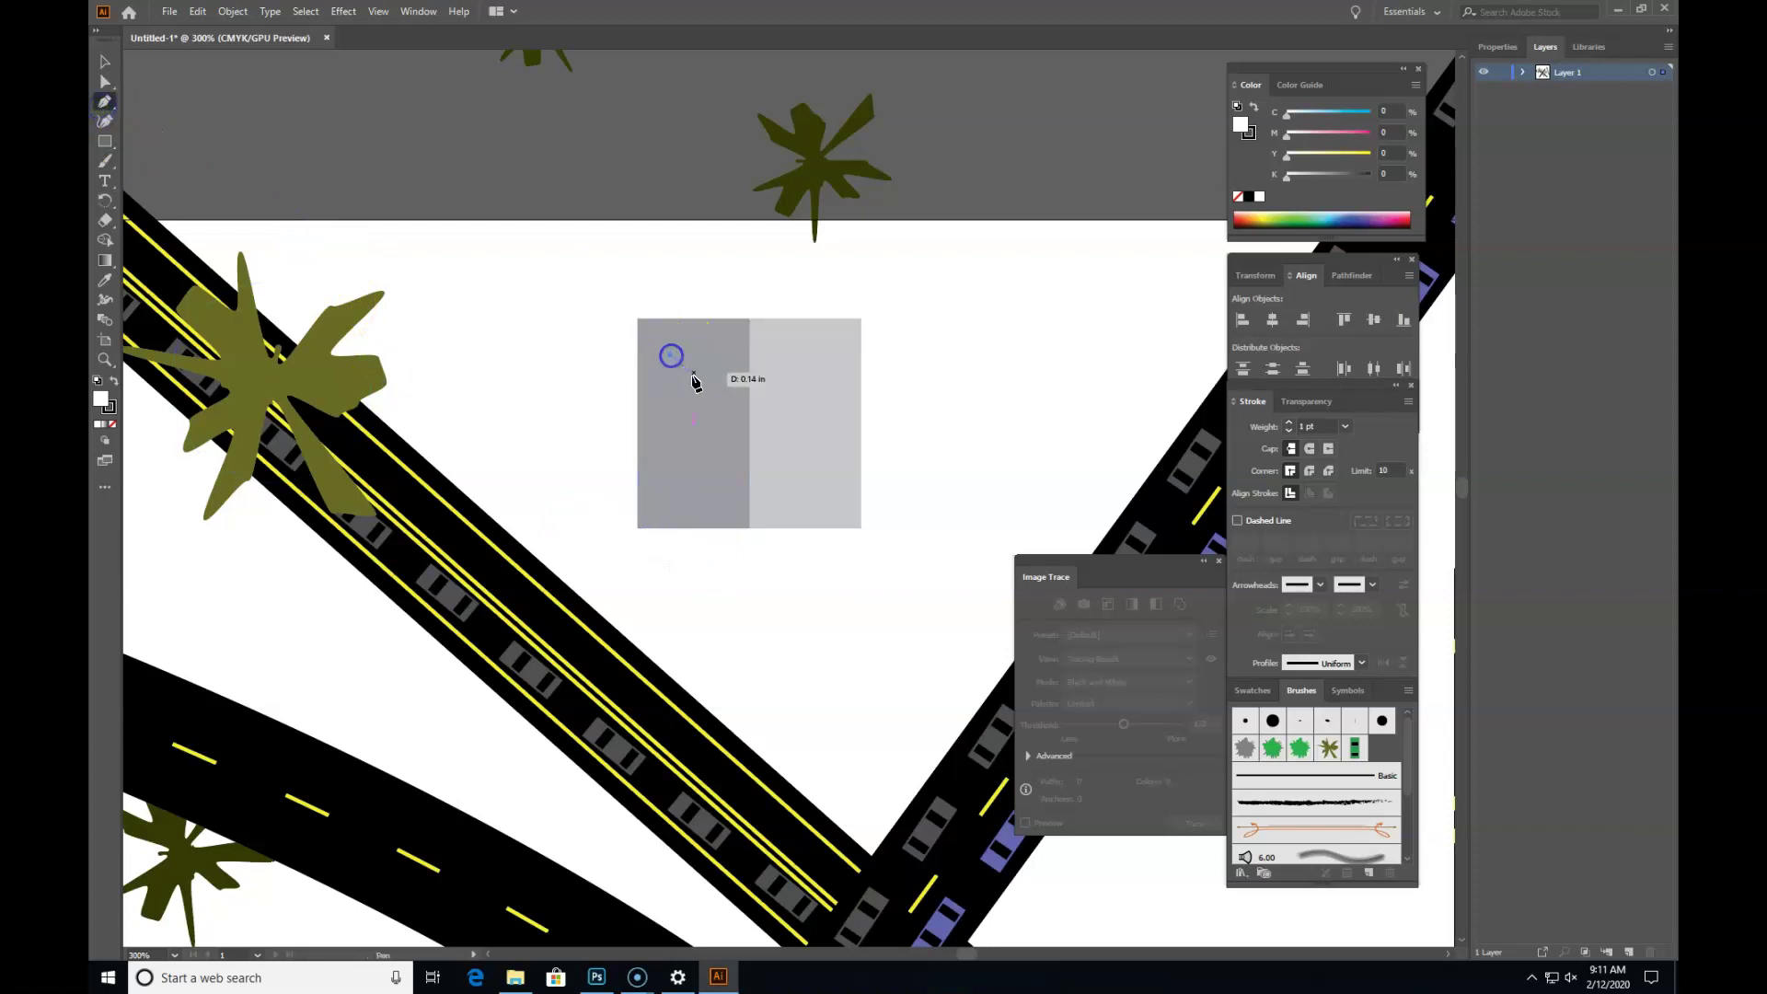
{"action": "left_click", "coordinate": [698, 385]}
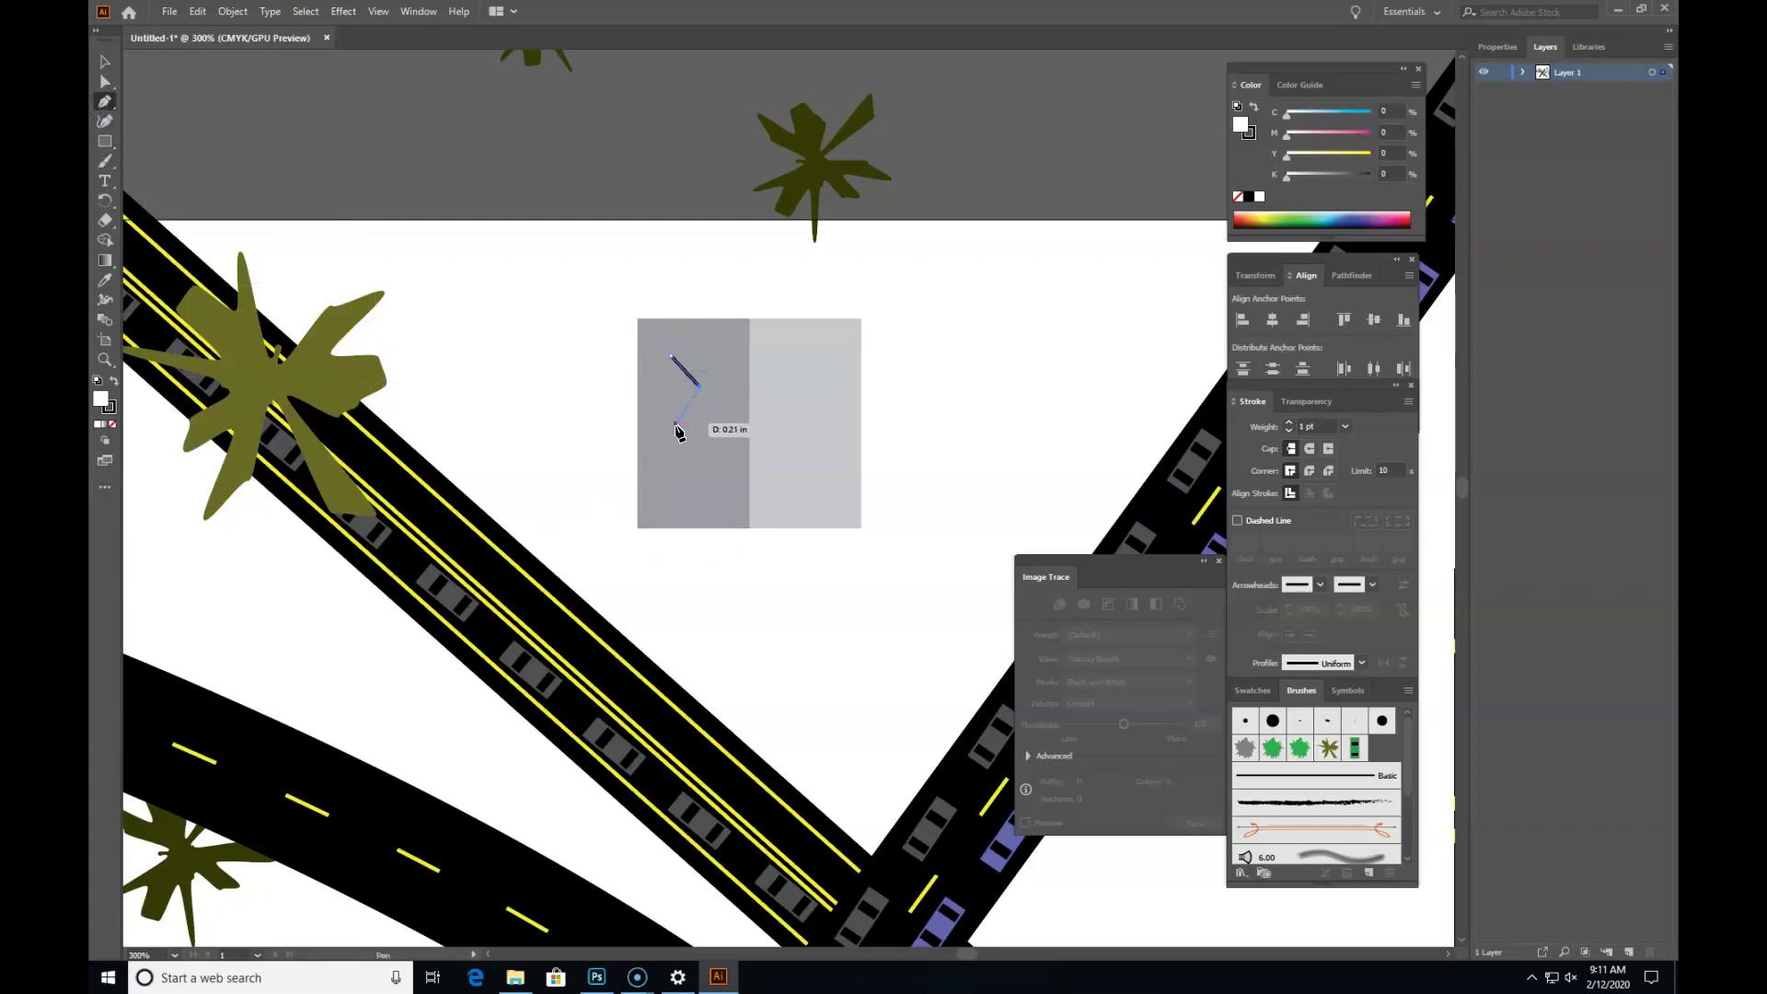
{"action": "mouse_move", "coordinate": [655, 390]}
{"action": "left_mouse_down"}
{"action": "mouse_move", "coordinate": [631, 387]}
{"action": "mouse_move", "coordinate": [667, 366]}
{"action": "mouse_move", "coordinate": [650, 363]}
{"action": "left_mouse_up"}
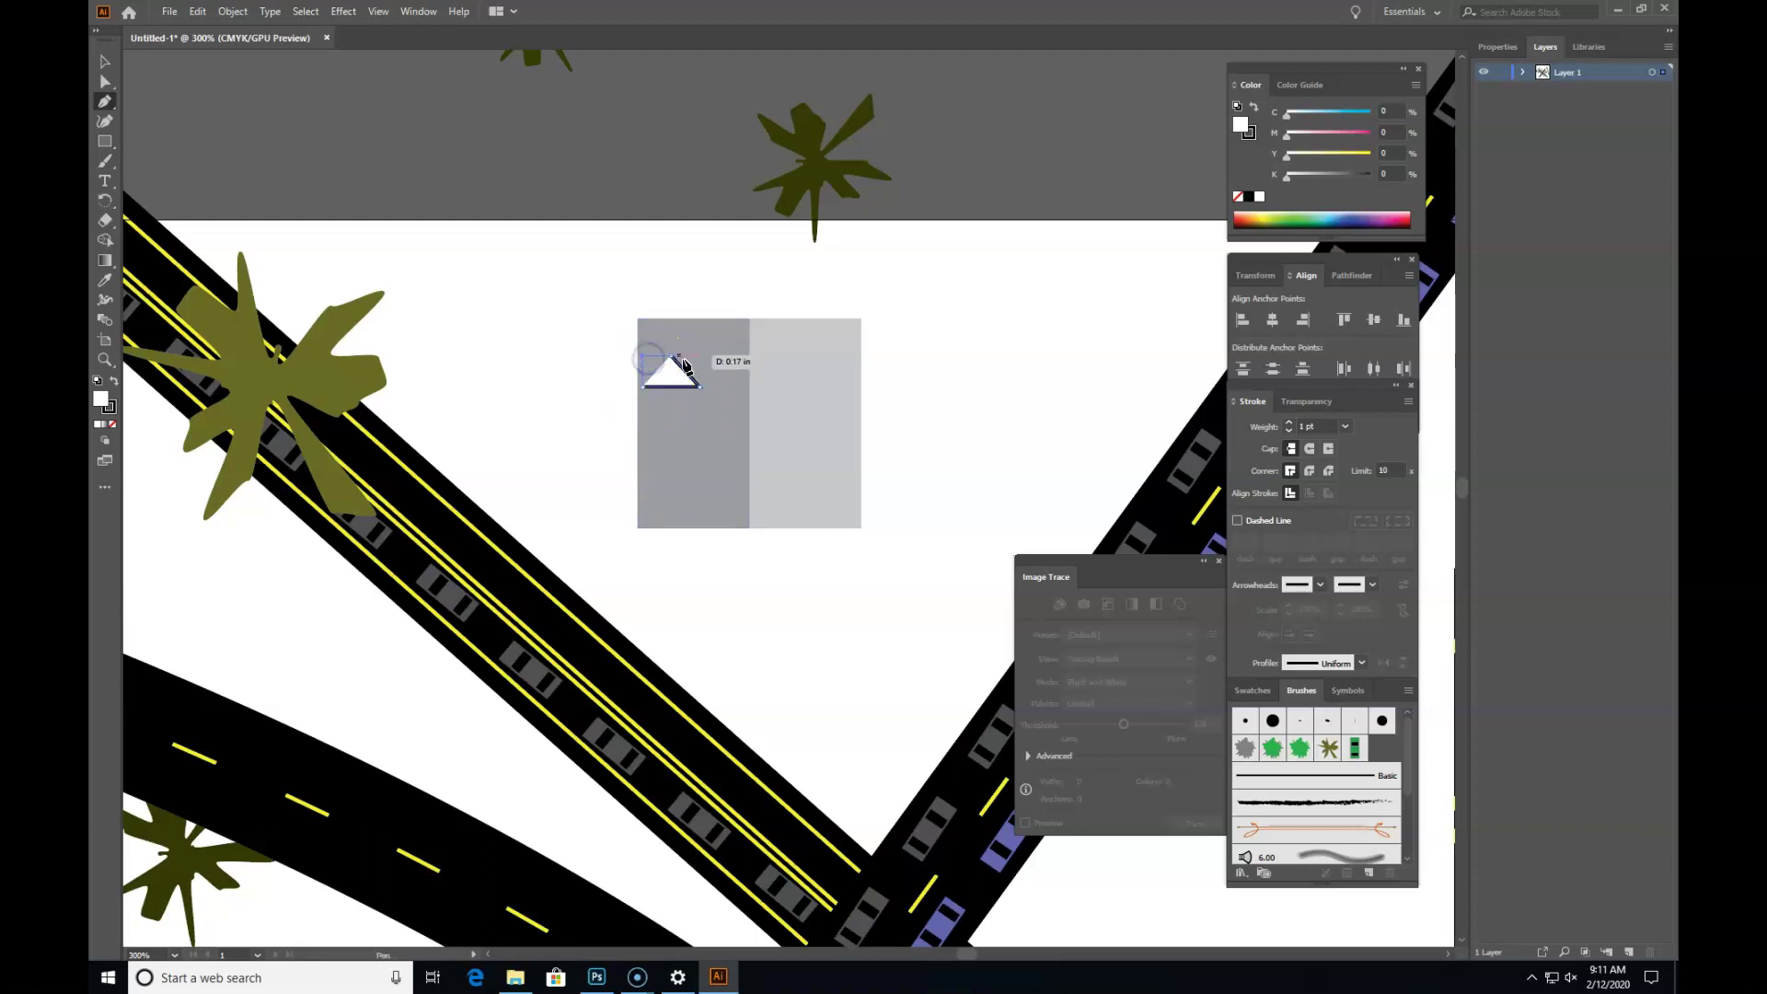
{"action": "left_click", "coordinate": [673, 359]}
{"action": "left_click", "coordinate": [105, 61]}
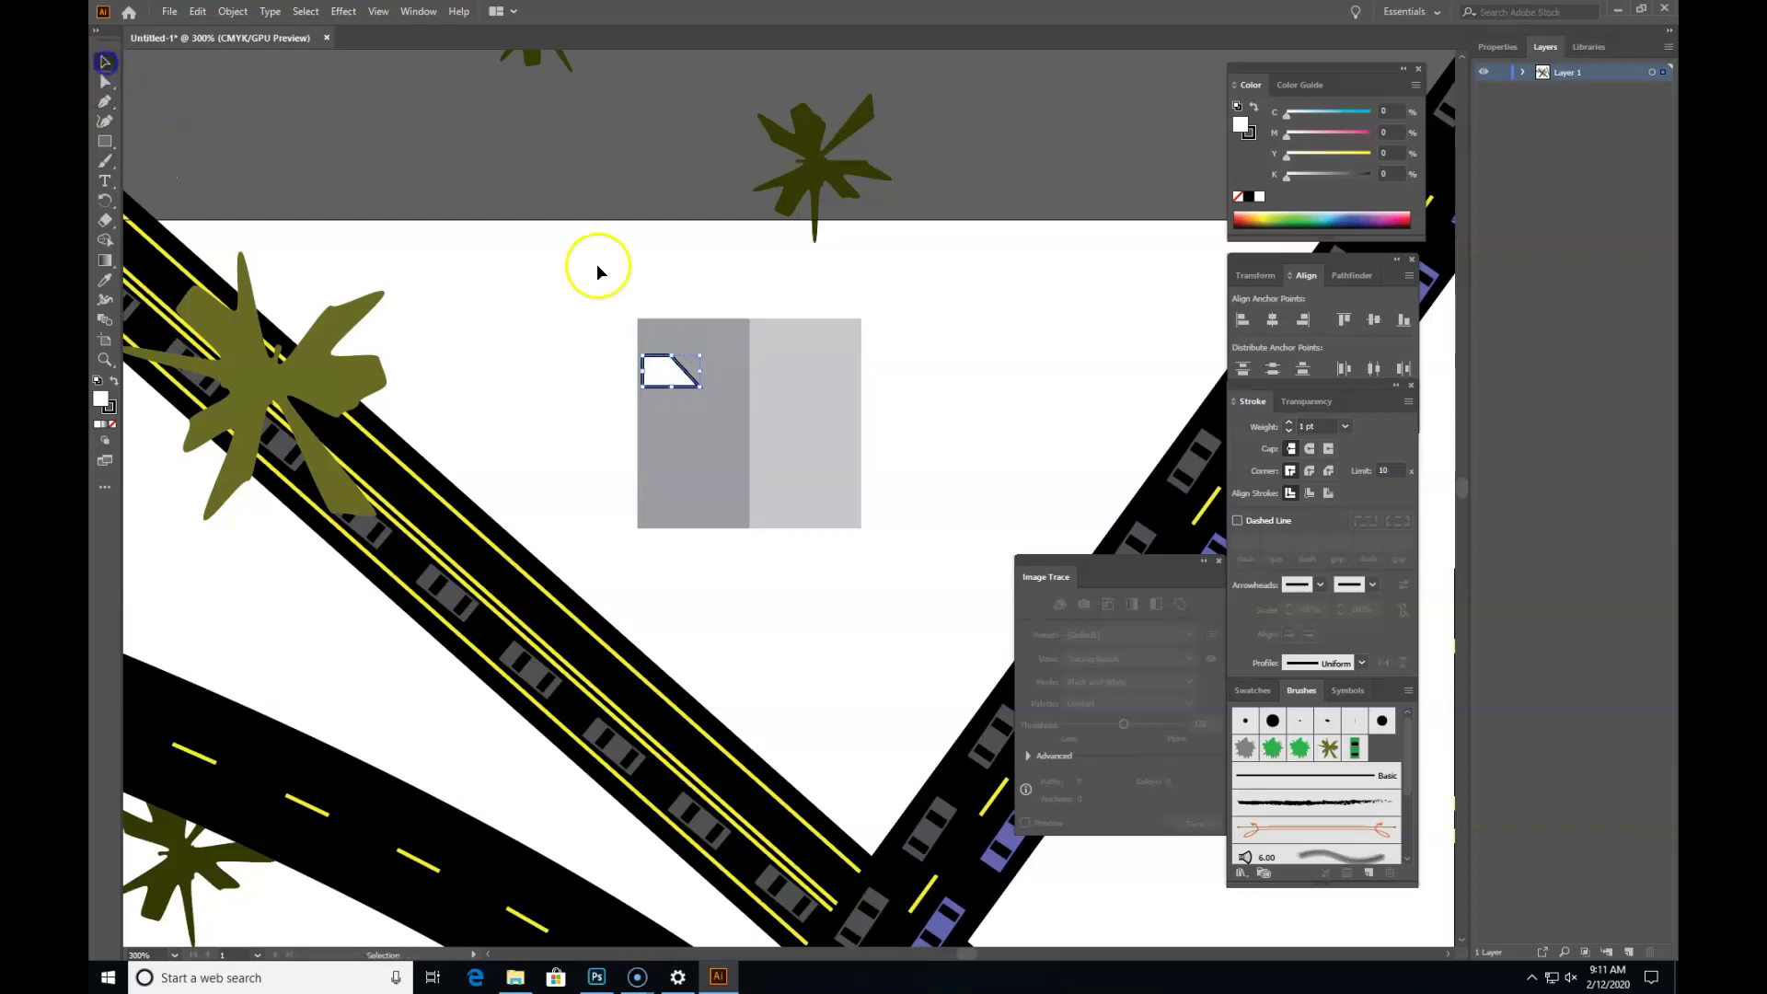
Step: Fill the half-gable shape with the light 25% black of the roof and remove its stroke
{"action": "key", "text": "i"}
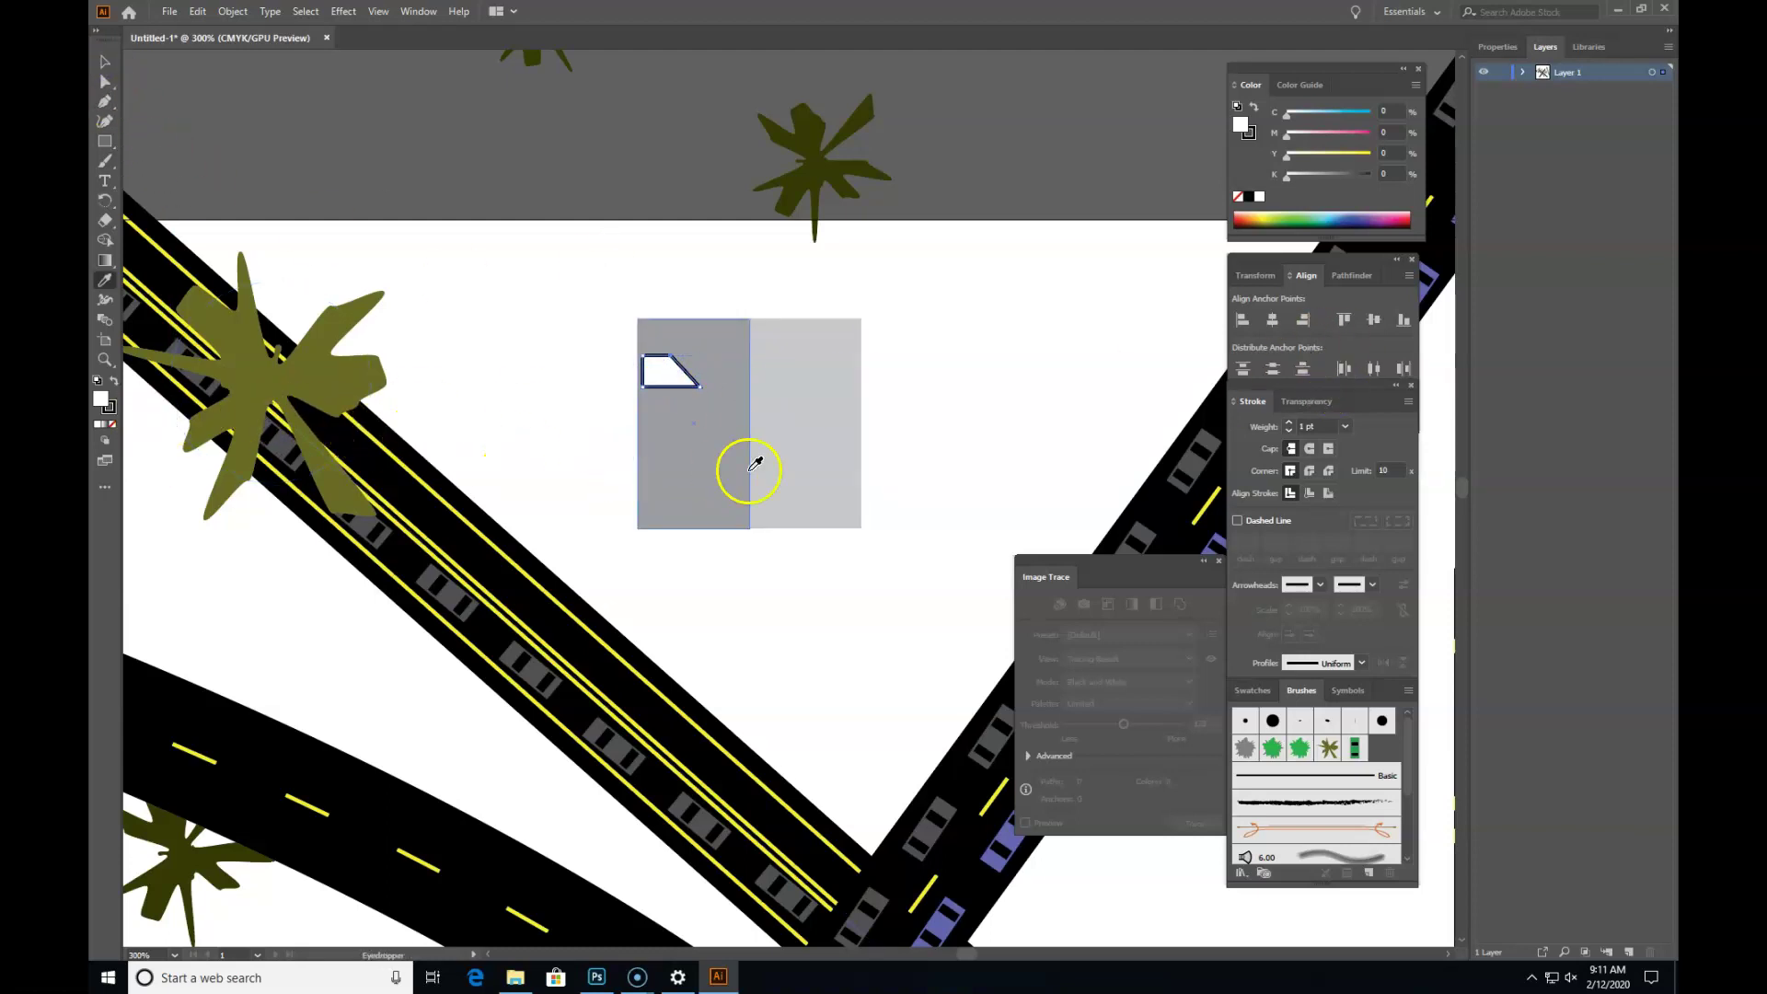
{"action": "left_click", "coordinate": [716, 448]}
{"action": "left_click", "coordinate": [105, 62]}
{"action": "left_click", "coordinate": [353, 140]}
Step: Mirror a copy of the half gable directly below the original and fill the copy with 63% black
{"action": "left_click", "coordinate": [675, 376]}
{"action": "mouse_move", "coordinate": [675, 379]}
{"action": "left_mouse_down"}
{"action": "mouse_move", "coordinate": [680, 449]}
{"action": "mouse_move", "coordinate": [750, 454]}
{"action": "mouse_move", "coordinate": [687, 433]}
{"action": "mouse_move", "coordinate": [685, 405]}
{"action": "mouse_move", "coordinate": [737, 469]}
{"action": "mouse_move", "coordinate": [714, 469]}
{"action": "mouse_move", "coordinate": [679, 402]}
{"action": "left_mouse_up"}
{"action": "key", "text": "v"}
{"action": "left_click", "coordinate": [679, 430]}
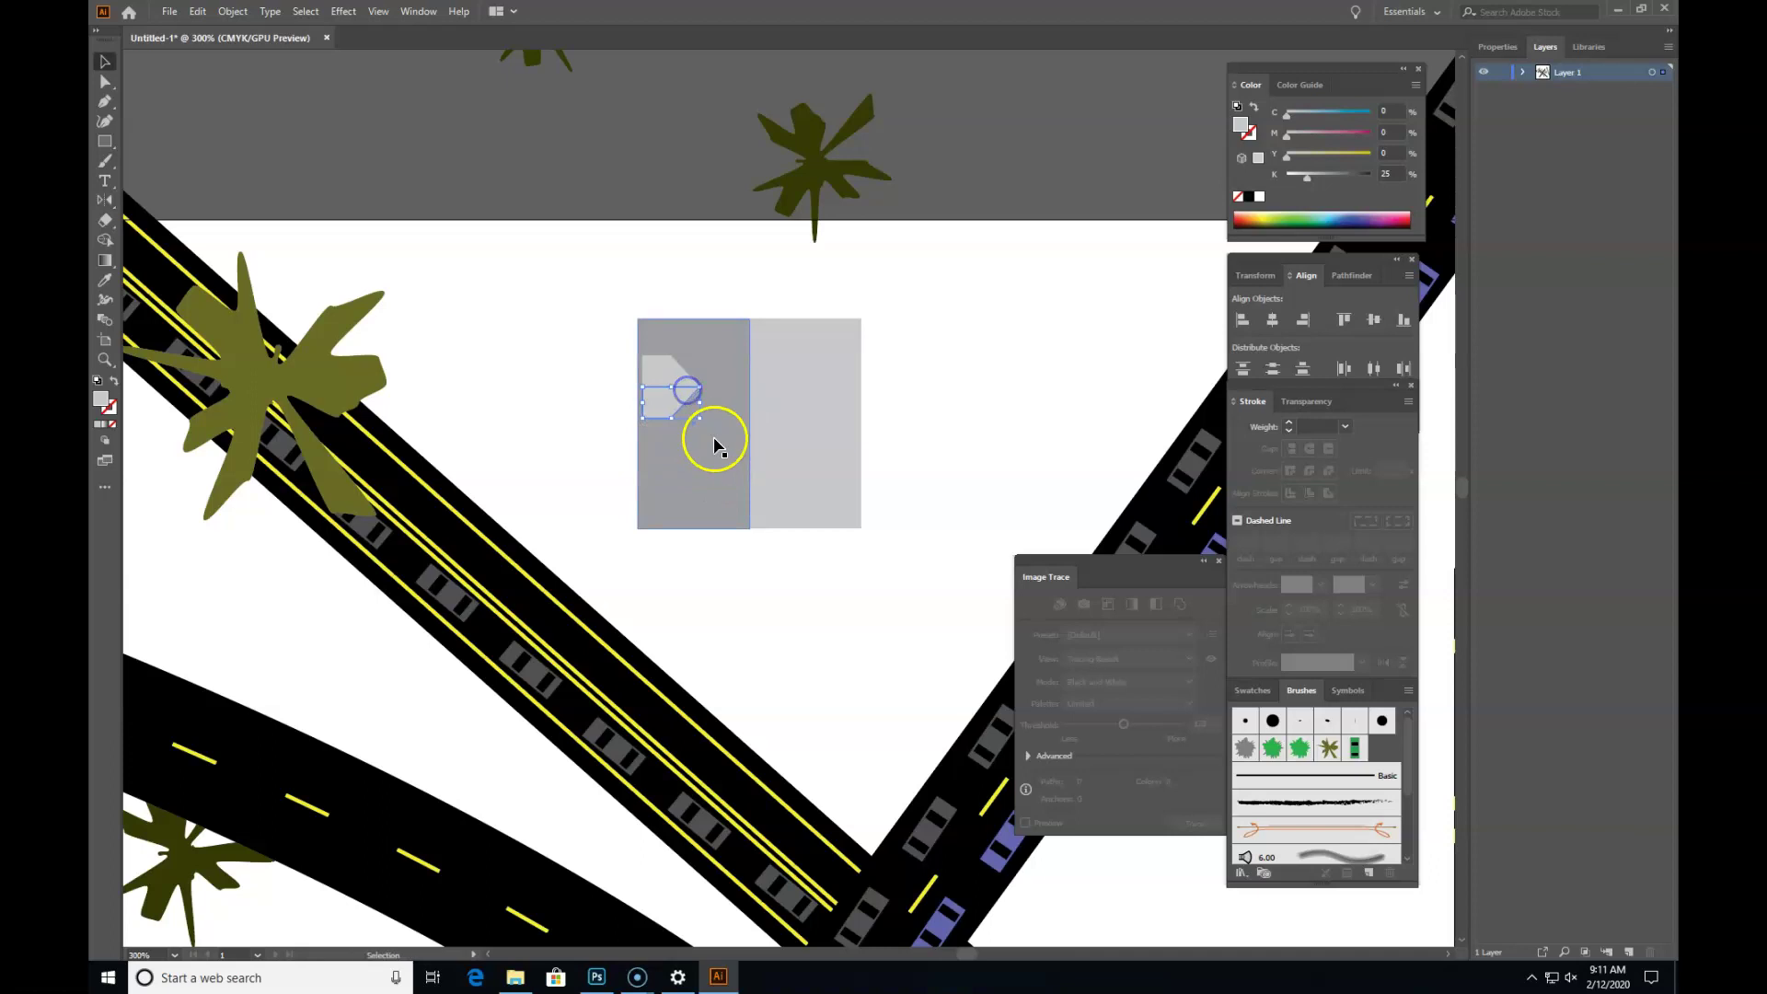
{"action": "left_click_drag", "start_coordinate": [1307, 177], "coordinate": [1330, 180]}
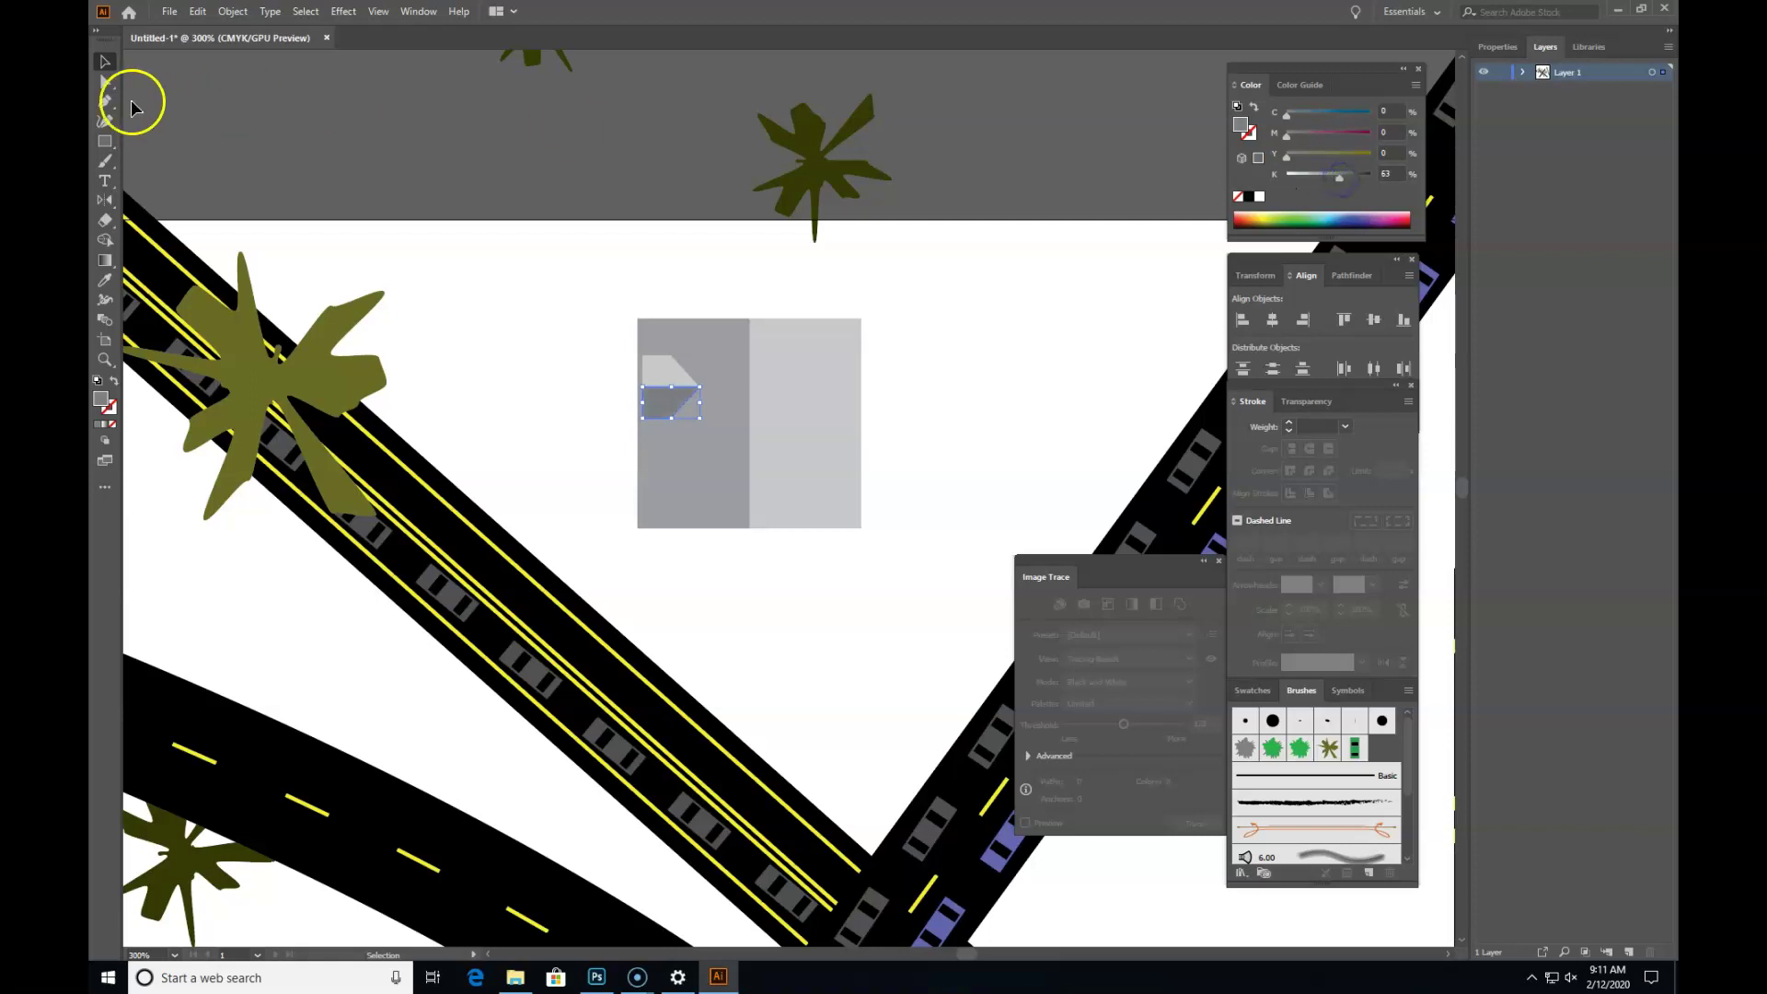
Step: Create a scatter brush from the complete building artwork with the default options
{"action": "left_click_drag", "start_coordinate": [592, 276], "coordinate": [890, 578]}
{"action": "left_click_drag", "start_coordinate": [770, 468], "coordinate": [1366, 756]}
{"action": "left_click", "coordinate": [842, 606]}
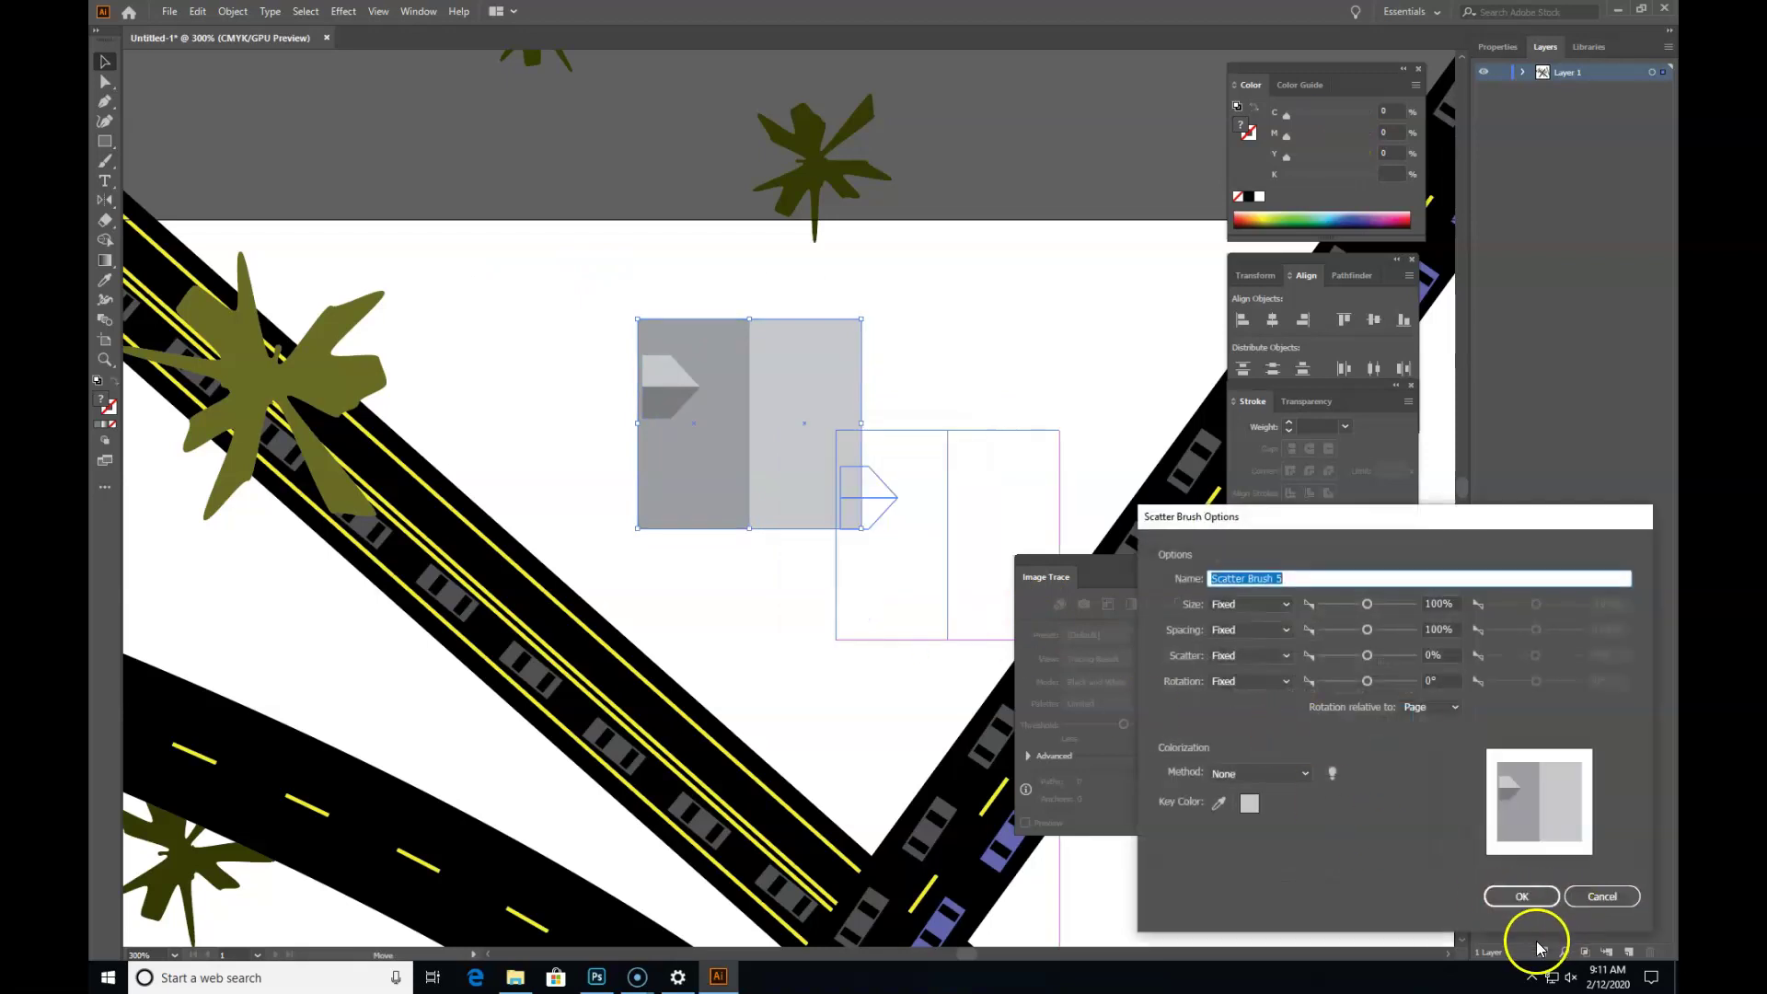
{"action": "left_click", "coordinate": [1521, 895]}
Step: Clear the artboard by moving the roads off its lower-right side and the trees off its upper-left side
{"action": "key", "text": "z"}
{"action": "left_click", "coordinate": [930, 649], "text": "alt"}
{"action": "left_click", "coordinate": [920, 644], "text": "alt"}
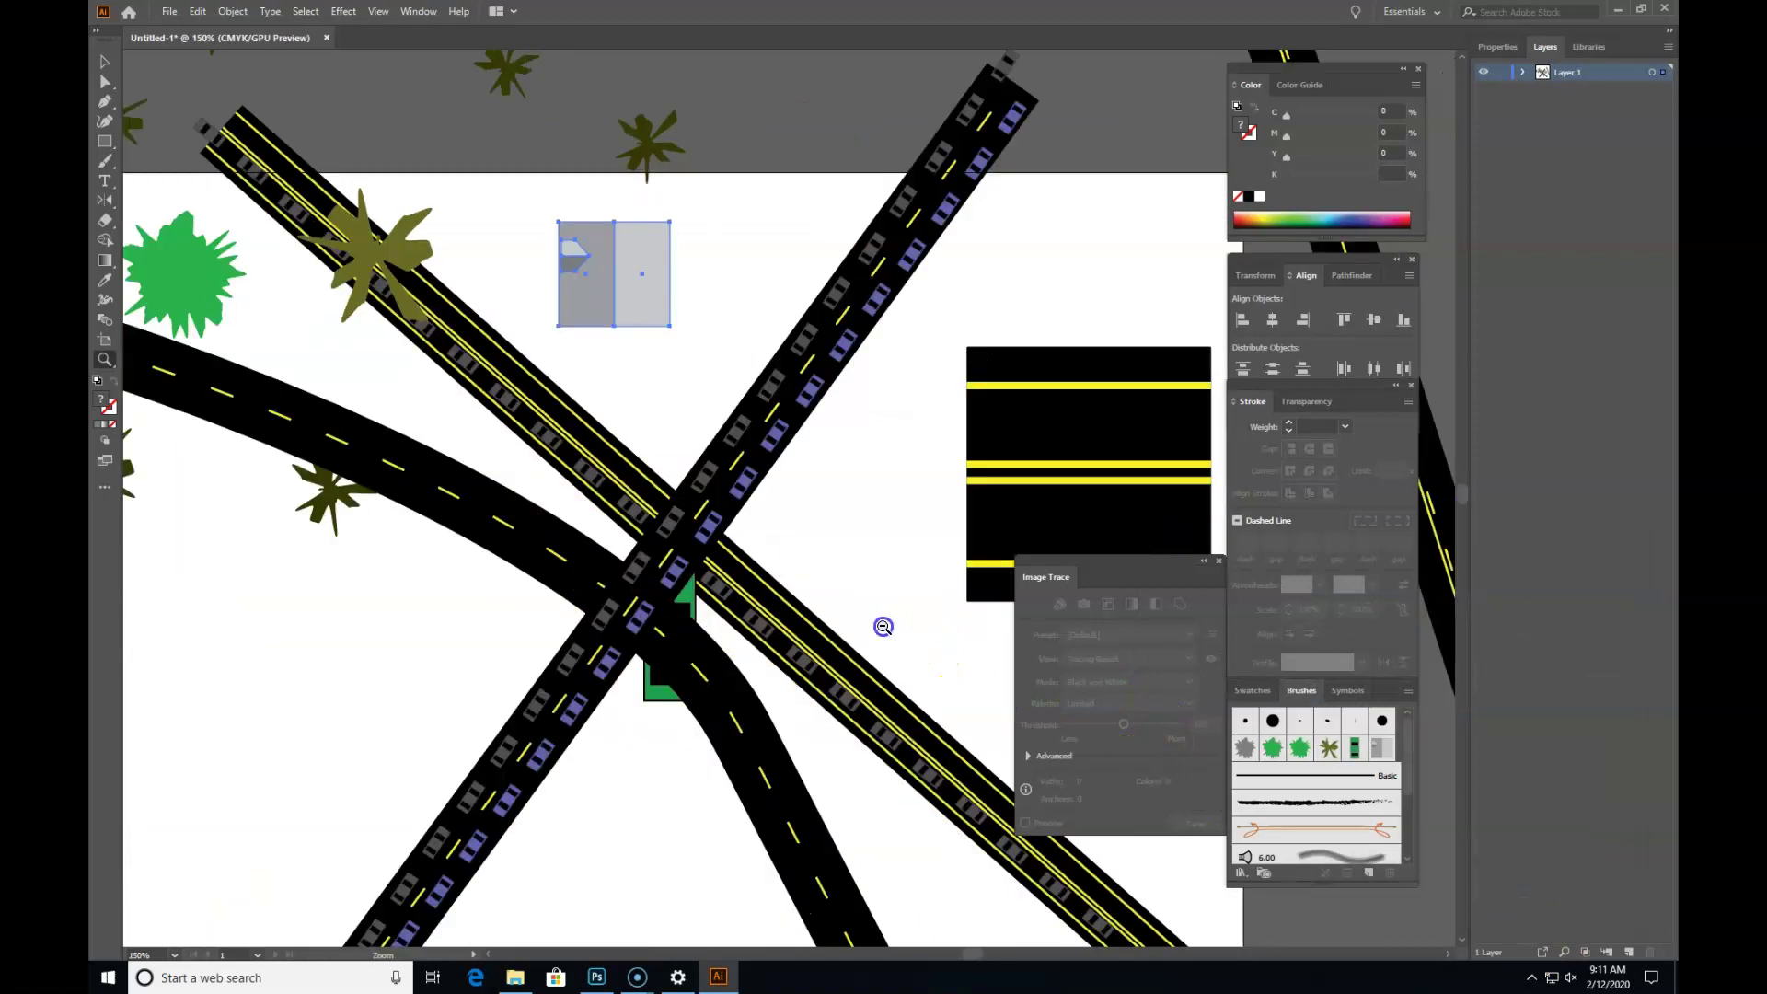
{"action": "left_click", "coordinate": [888, 626], "text": "alt"}
{"action": "left_click", "coordinate": [883, 624], "text": "alt"}
{"action": "left_click_drag", "start_coordinate": [776, 521], "coordinate": [773, 553]}
{"action": "left_click", "coordinate": [105, 60]}
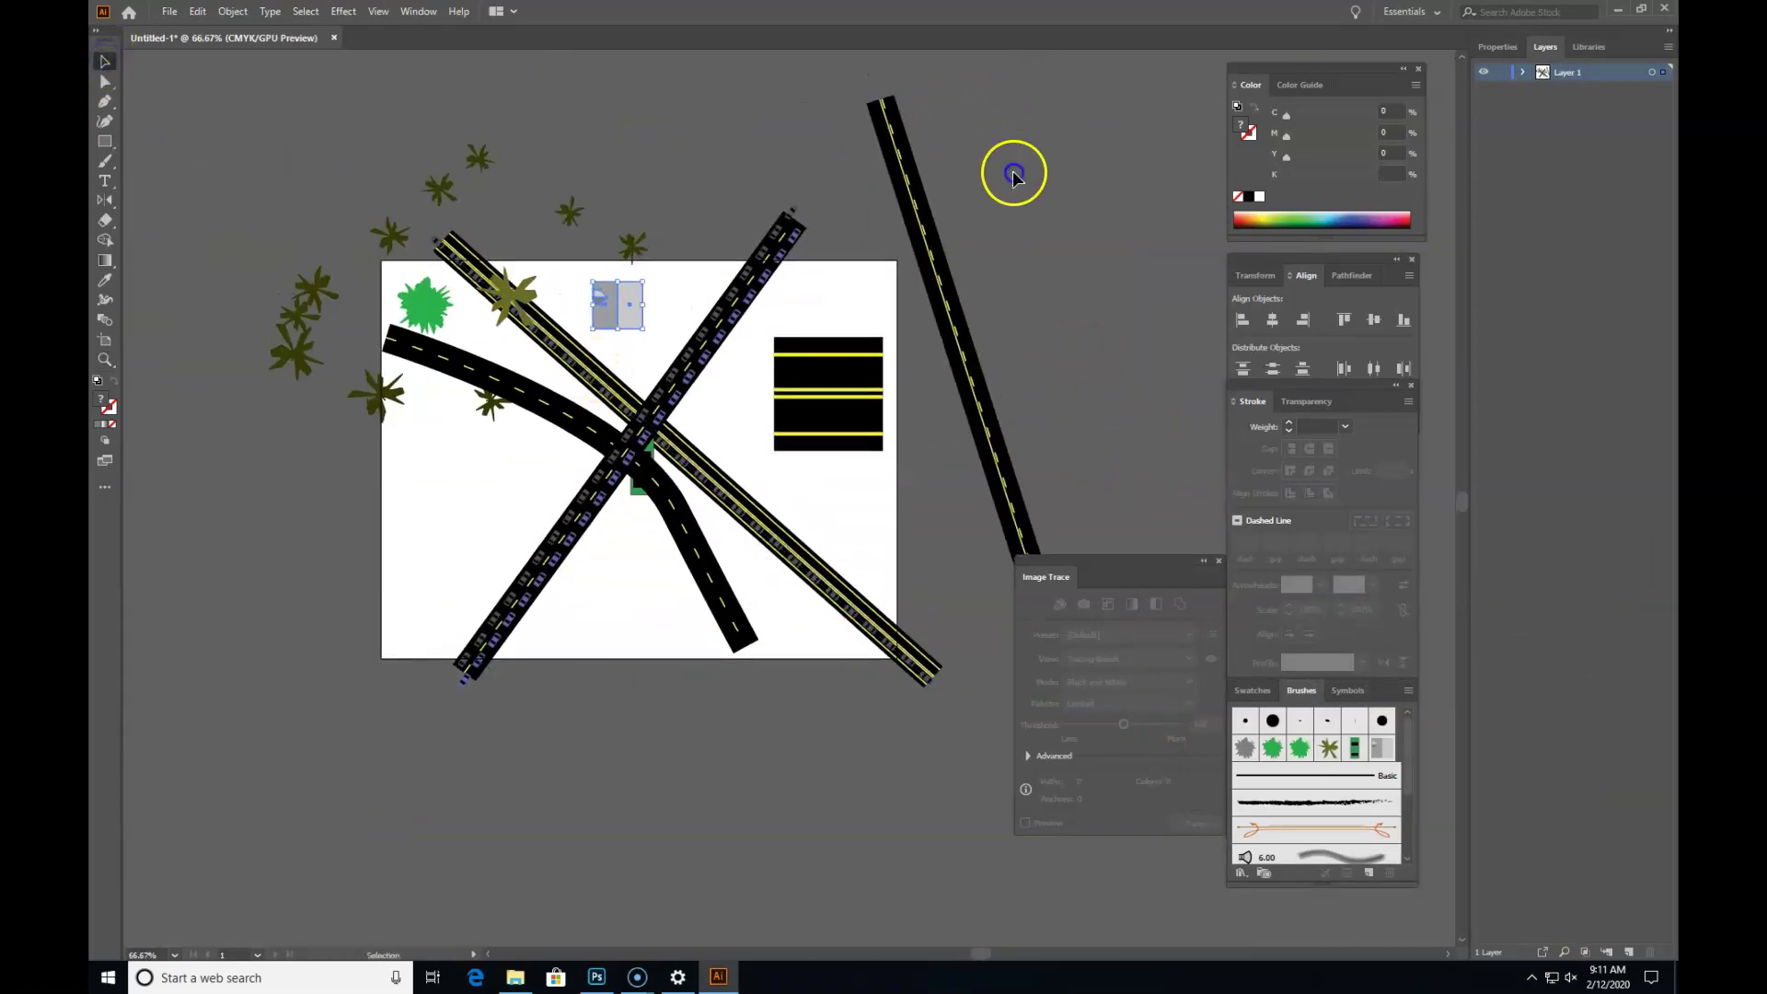
{"action": "mouse_move", "coordinate": [681, 373]}
{"action": "left_mouse_down"}
{"action": "mouse_move", "coordinate": [781, 572]}
{"action": "mouse_move", "coordinate": [1070, 861]}
{"action": "left_mouse_up"}
{"action": "left_click_drag", "start_coordinate": [298, 198], "coordinate": [362, 243]}
{"action": "mouse_move", "coordinate": [437, 313]}
{"action": "left_mouse_down"}
{"action": "mouse_move", "coordinate": [249, 224]}
{"action": "mouse_move", "coordinate": [197, 177]}
{"action": "left_mouse_up"}
Step: Move the green car off the artboard to its right side
{"action": "left_click", "coordinate": [598, 346]}
{"action": "left_click_drag", "start_coordinate": [648, 474], "coordinate": [1073, 398]}
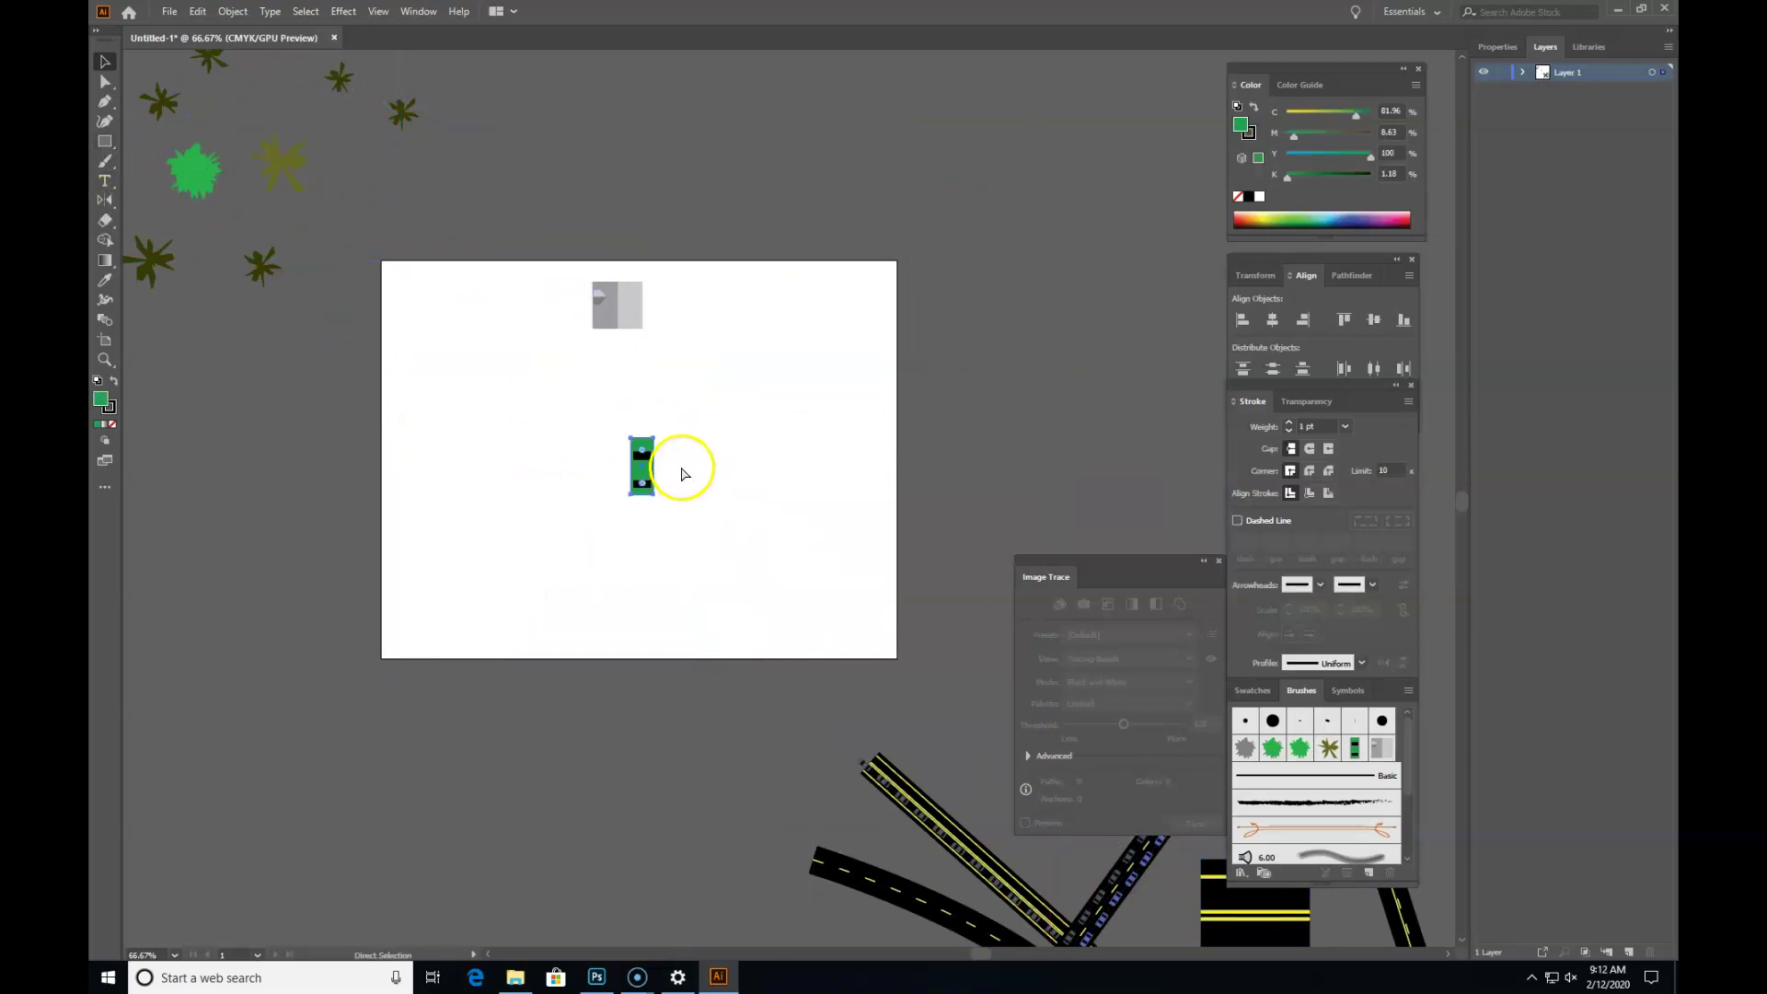
{"action": "left_click_drag", "start_coordinate": [642, 465], "coordinate": [1092, 393]}
{"action": "left_click", "coordinate": [947, 180]}
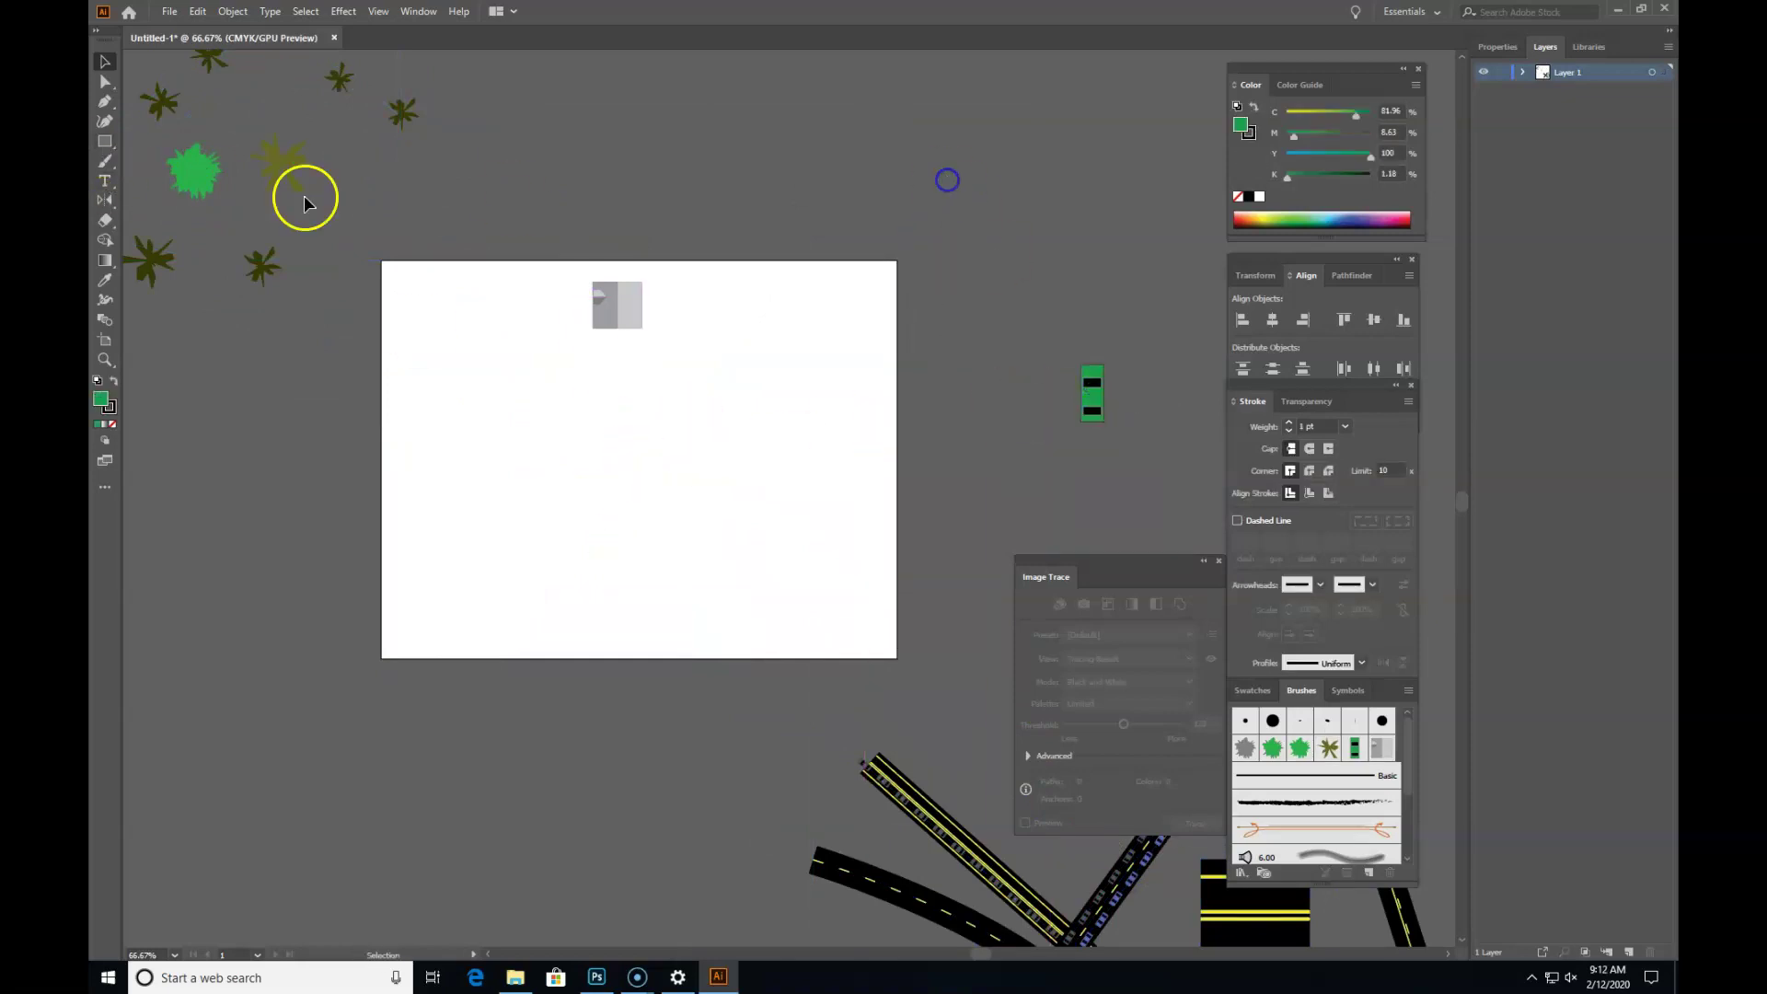
Step: Draw an open L-shaped path across the artboard and give it the building scatter brush with no fill
{"action": "left_click", "coordinate": [767, 226]}
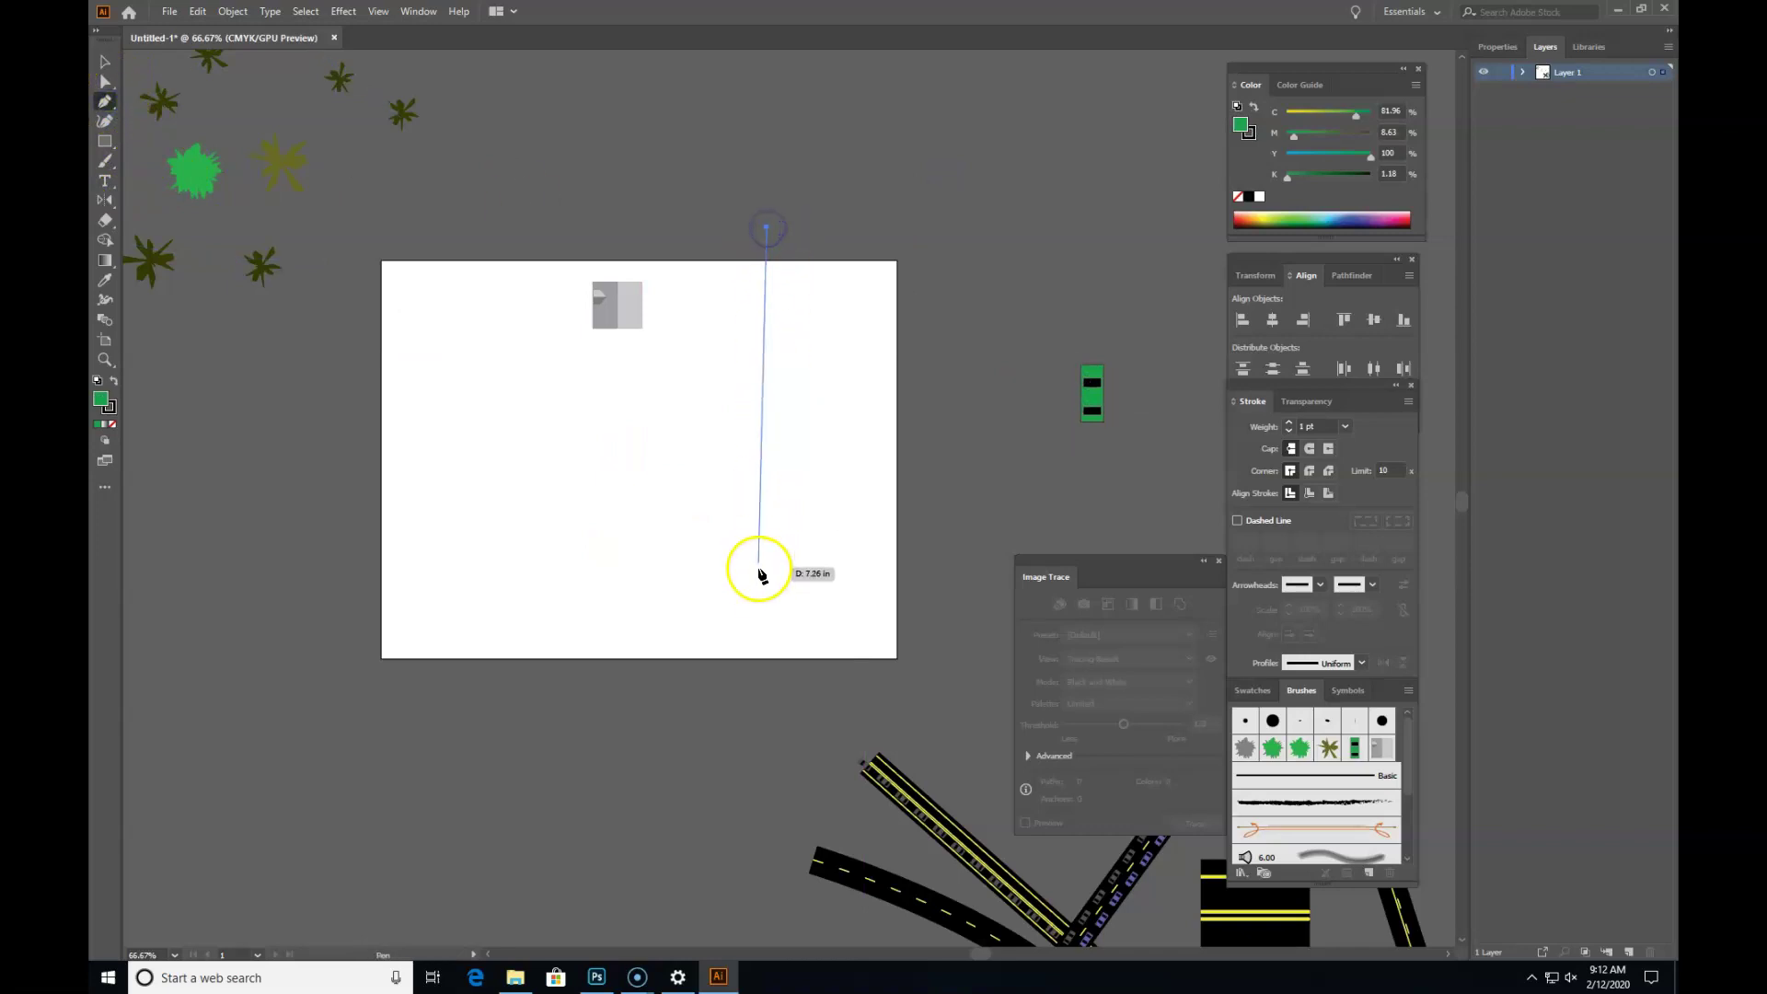
{"action": "left_click", "coordinate": [766, 464]}
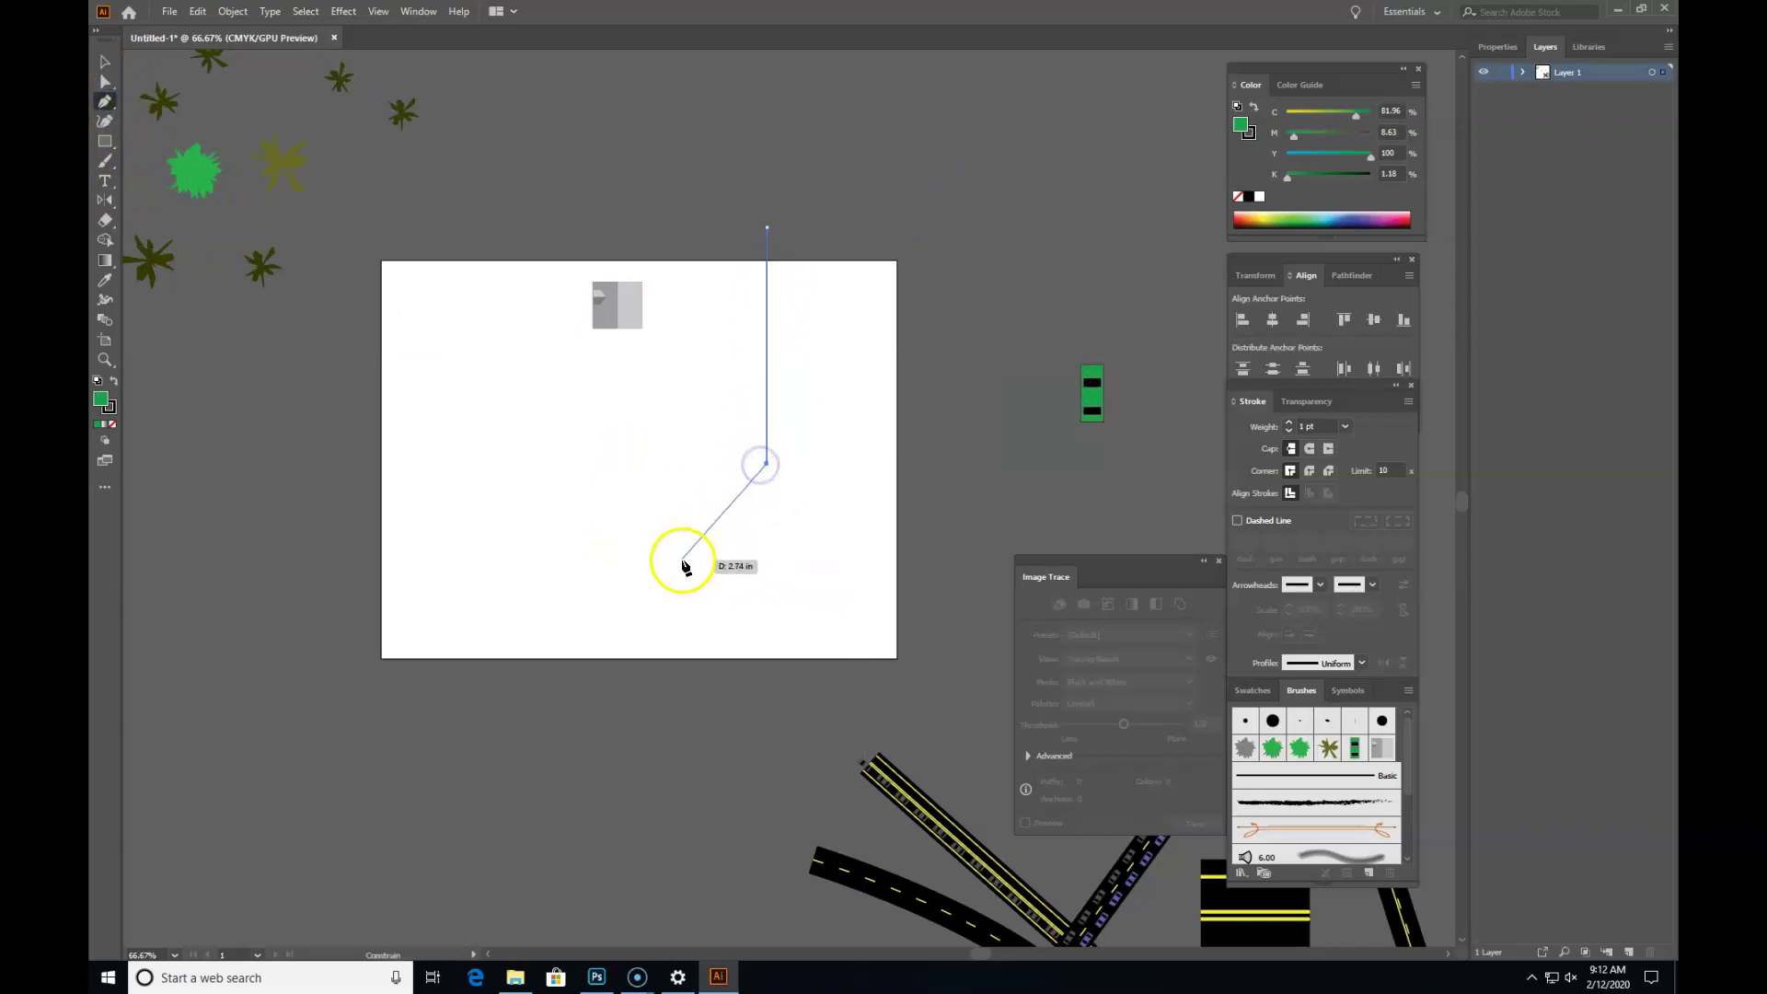
{"action": "left_click", "coordinate": [335, 463]}
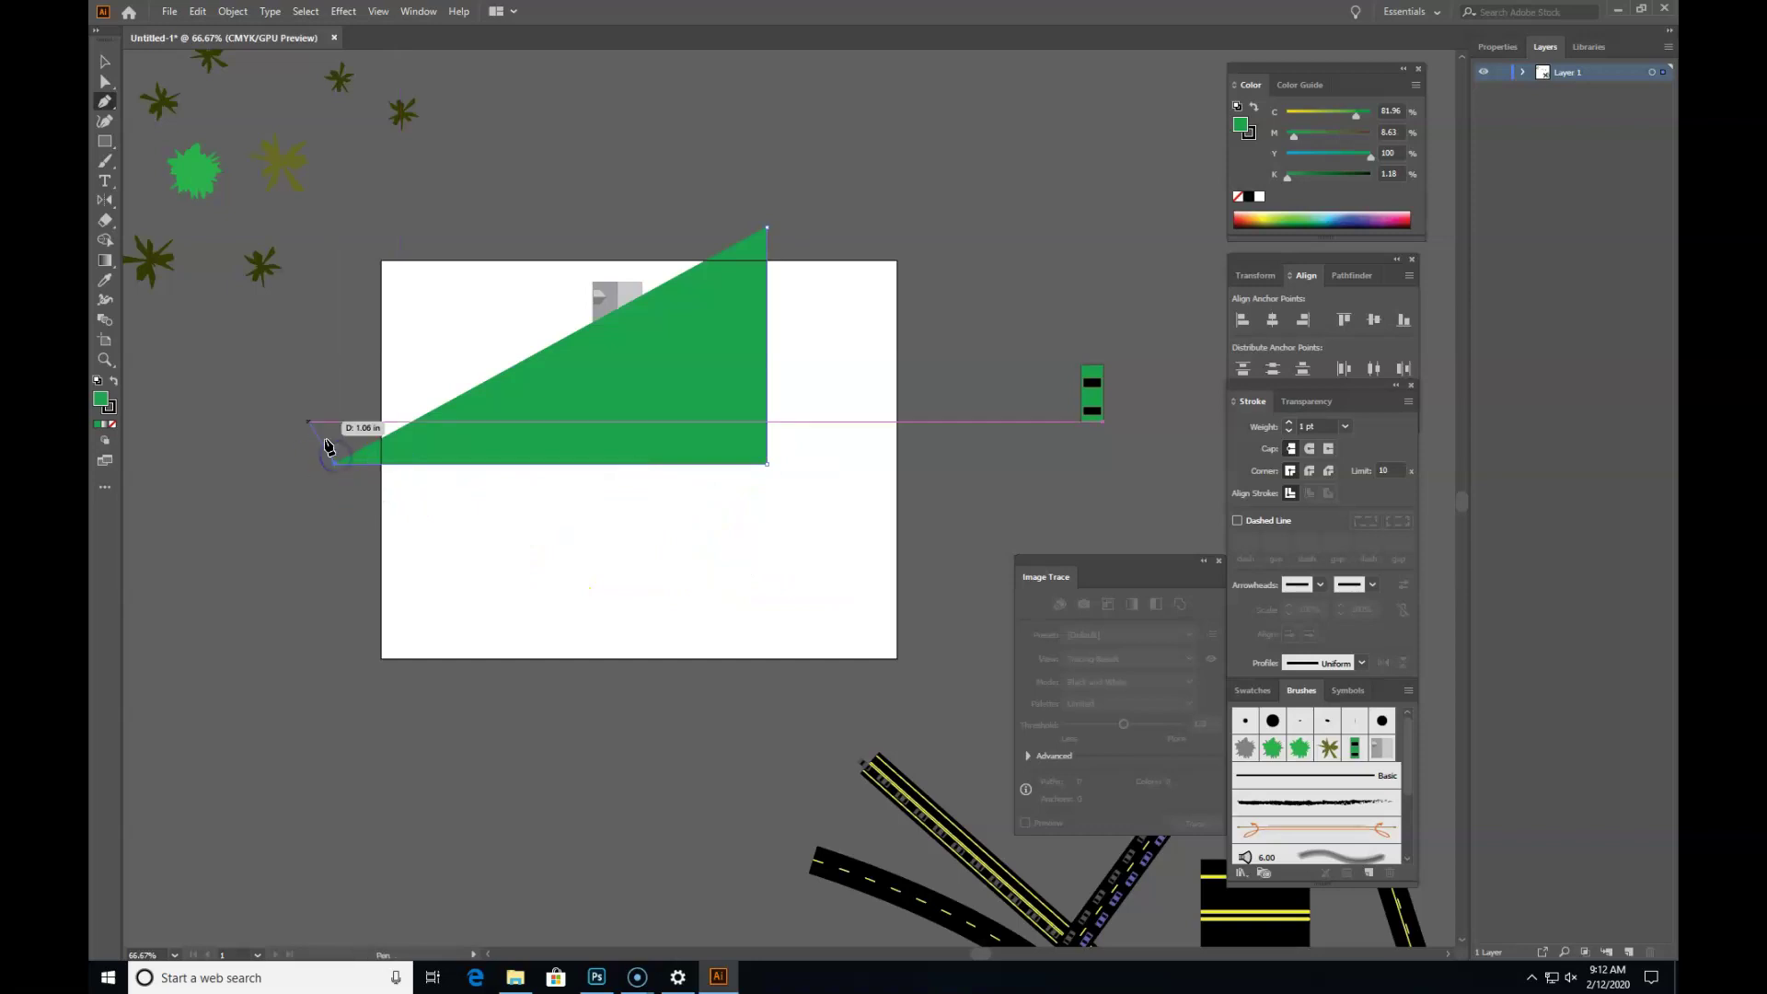
{"action": "left_click", "coordinate": [113, 381]}
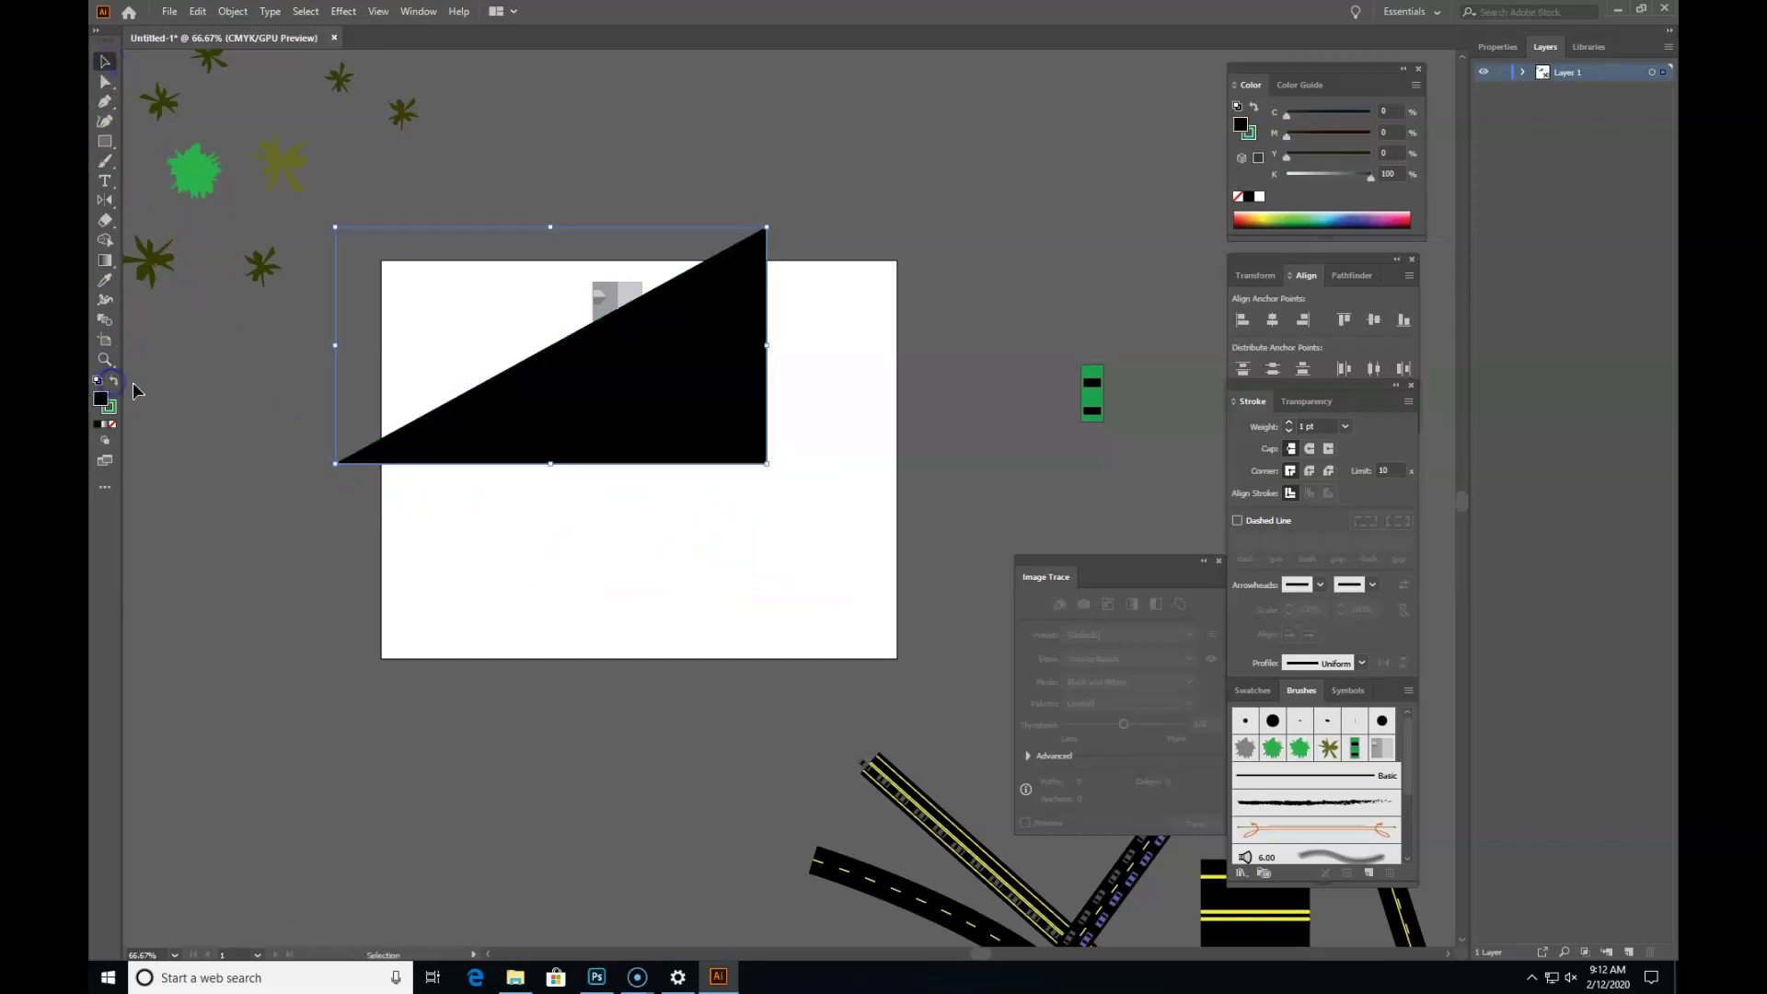
{"action": "left_click", "coordinate": [1377, 754]}
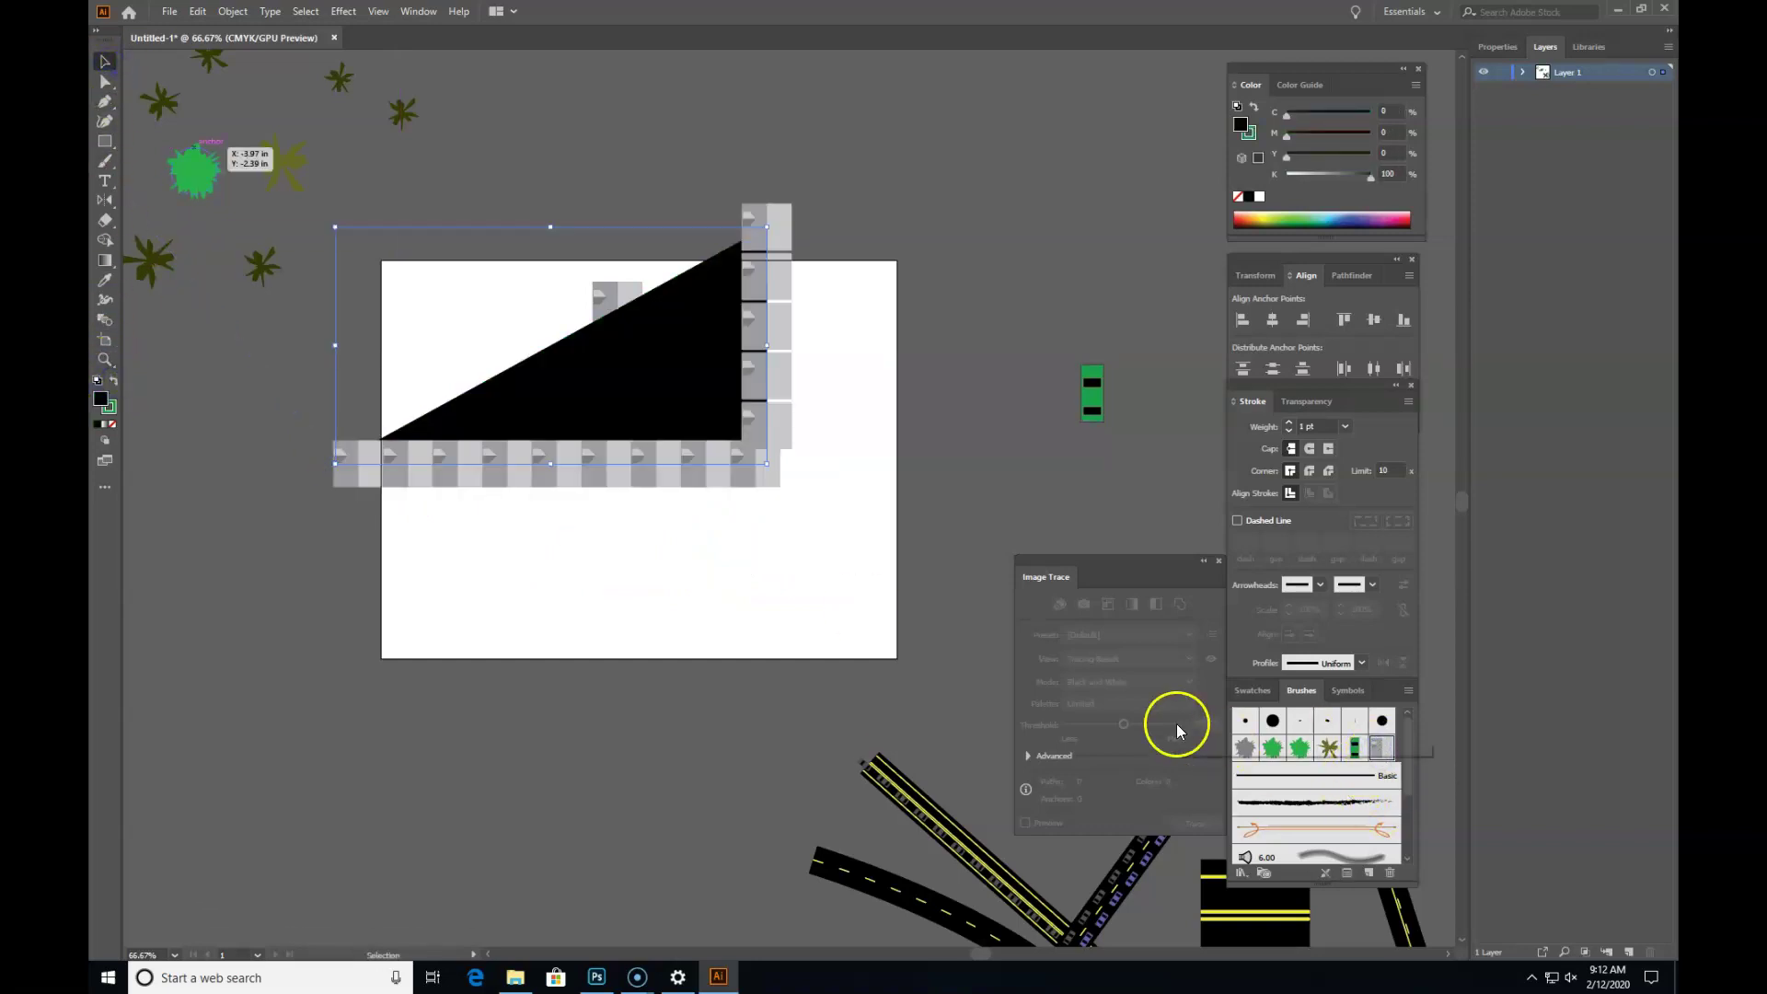
{"action": "left_click", "coordinate": [109, 423]}
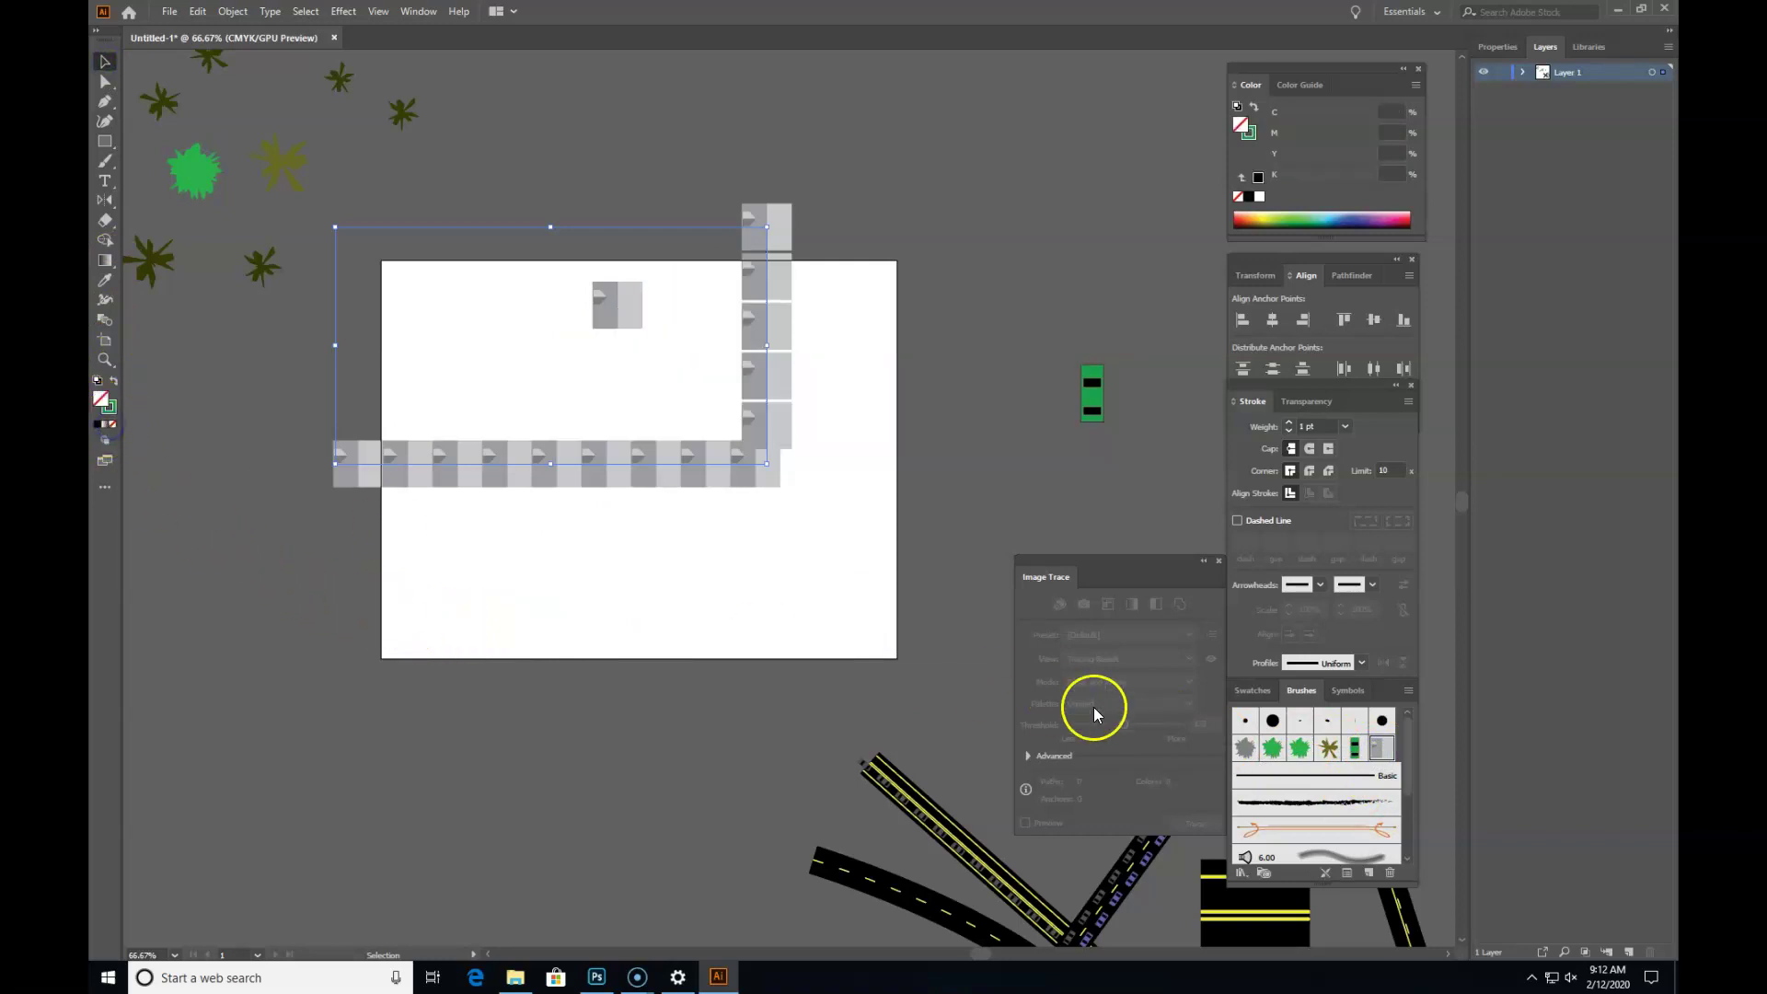
Step: Set the building brush to rotate relative to the path, with 150% spacing and 90° rotation, and apply the changes to existing strokes
{"action": "double_click", "coordinate": [1384, 754]}
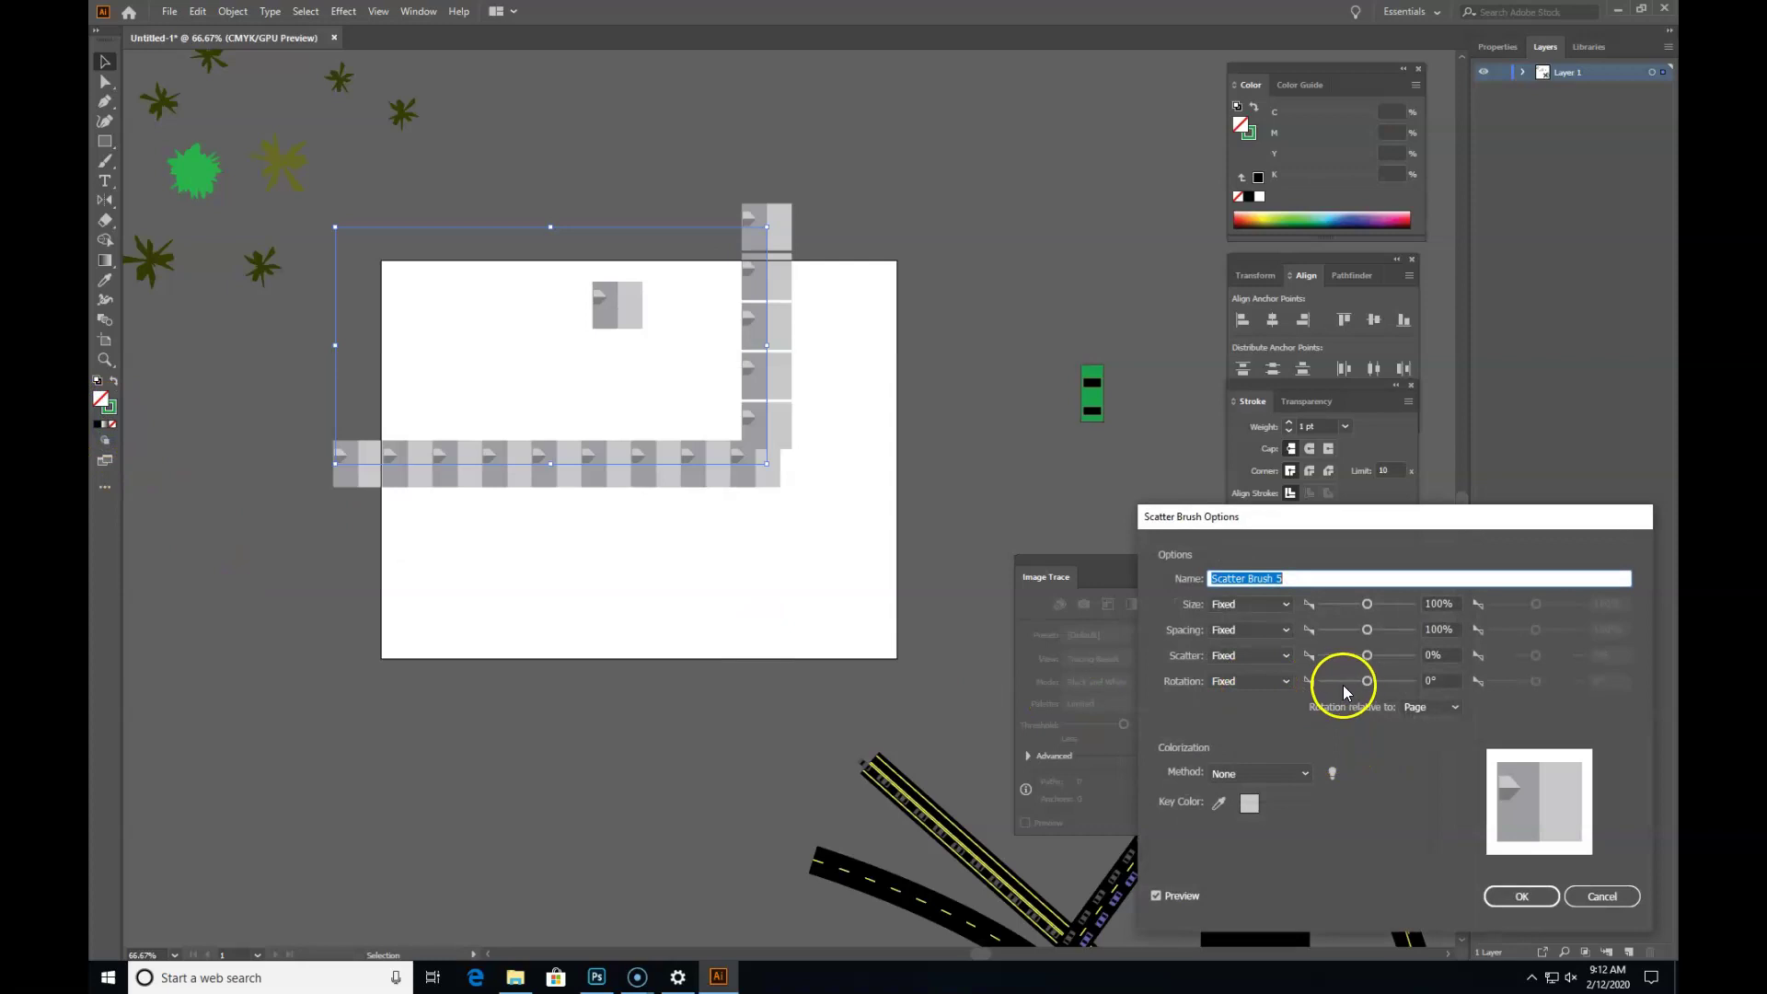
{"action": "left_click", "coordinate": [1423, 708]}
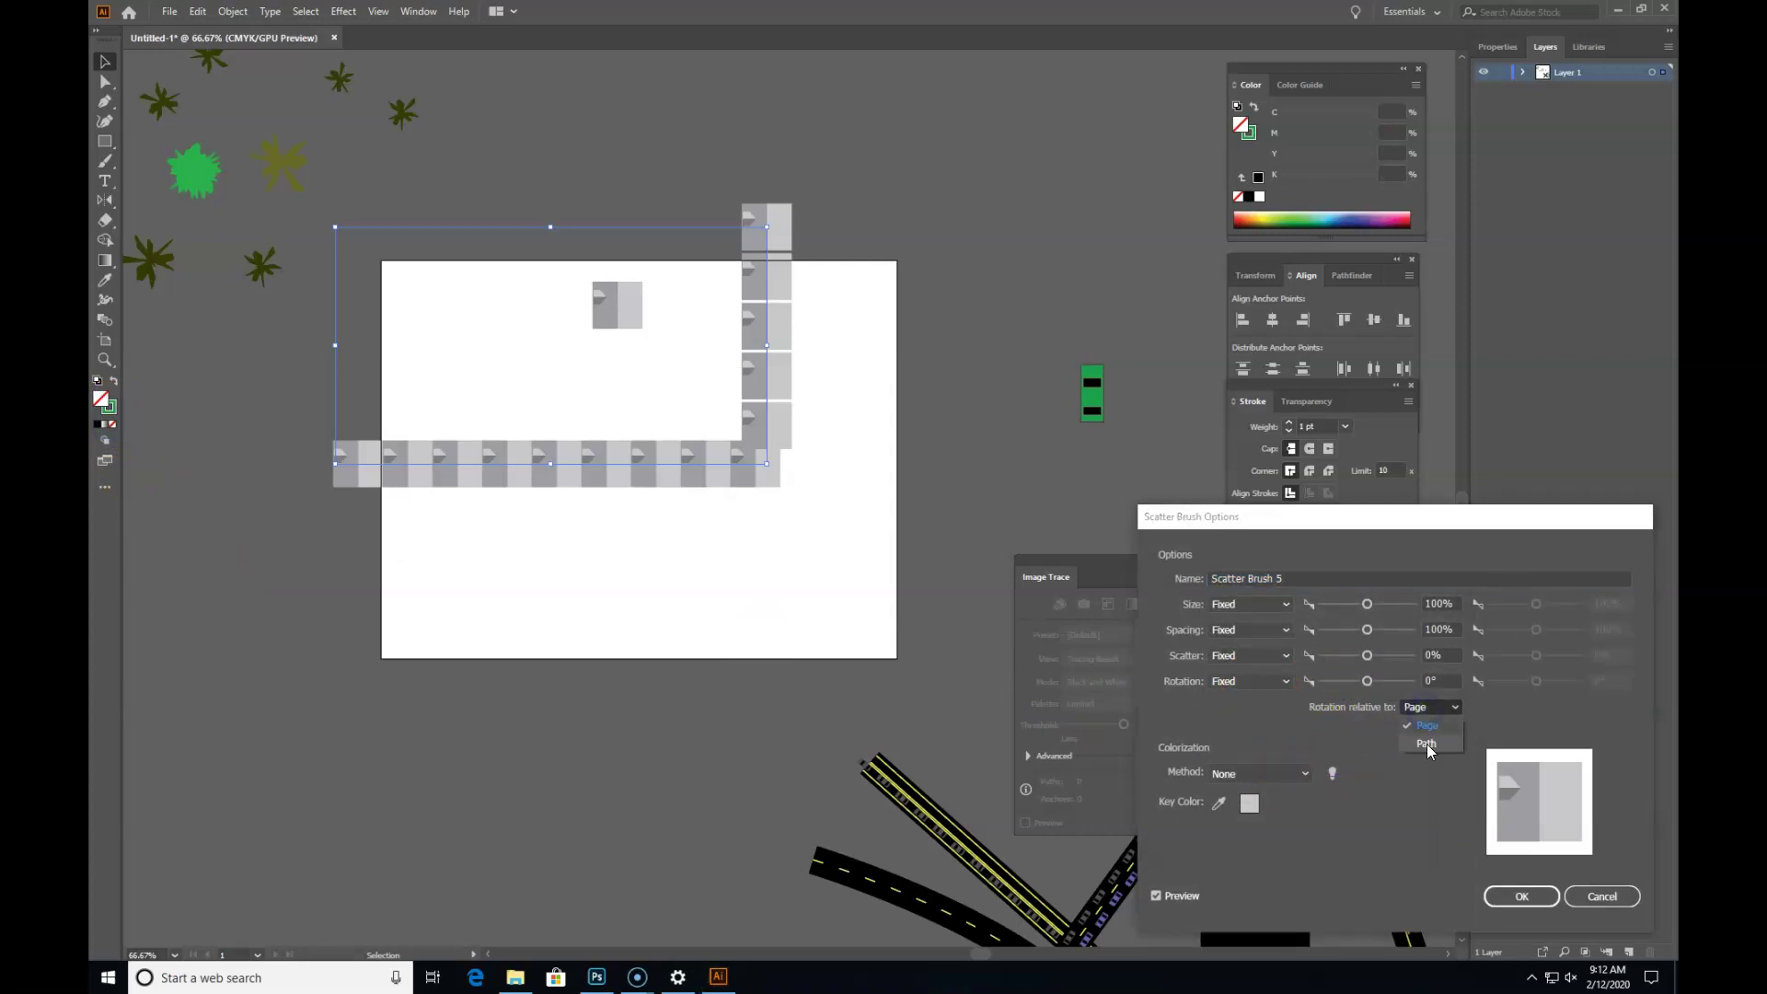
{"action": "left_click", "coordinate": [1426, 744]}
{"action": "mouse_move", "coordinate": [1367, 629]}
{"action": "left_mouse_down"}
{"action": "mouse_move", "coordinate": [1390, 635]}
{"action": "mouse_move", "coordinate": [1370, 639]}
{"action": "mouse_move", "coordinate": [1378, 682]}
{"action": "left_mouse_up"}
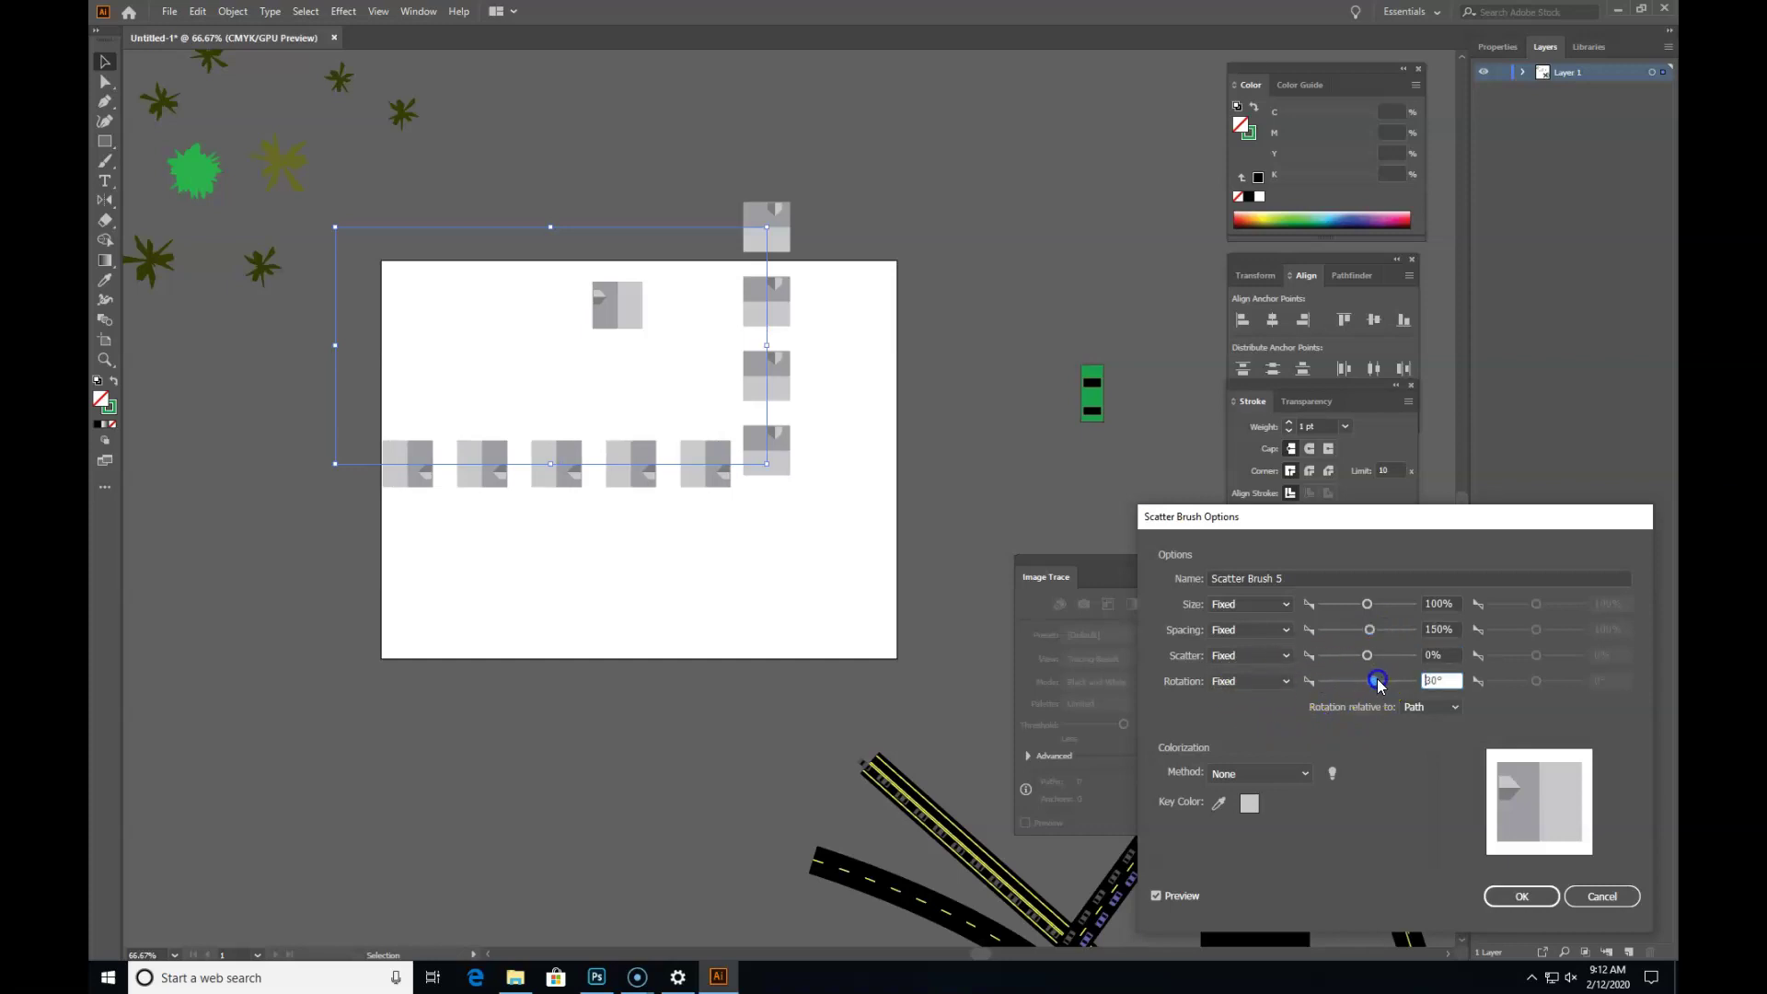
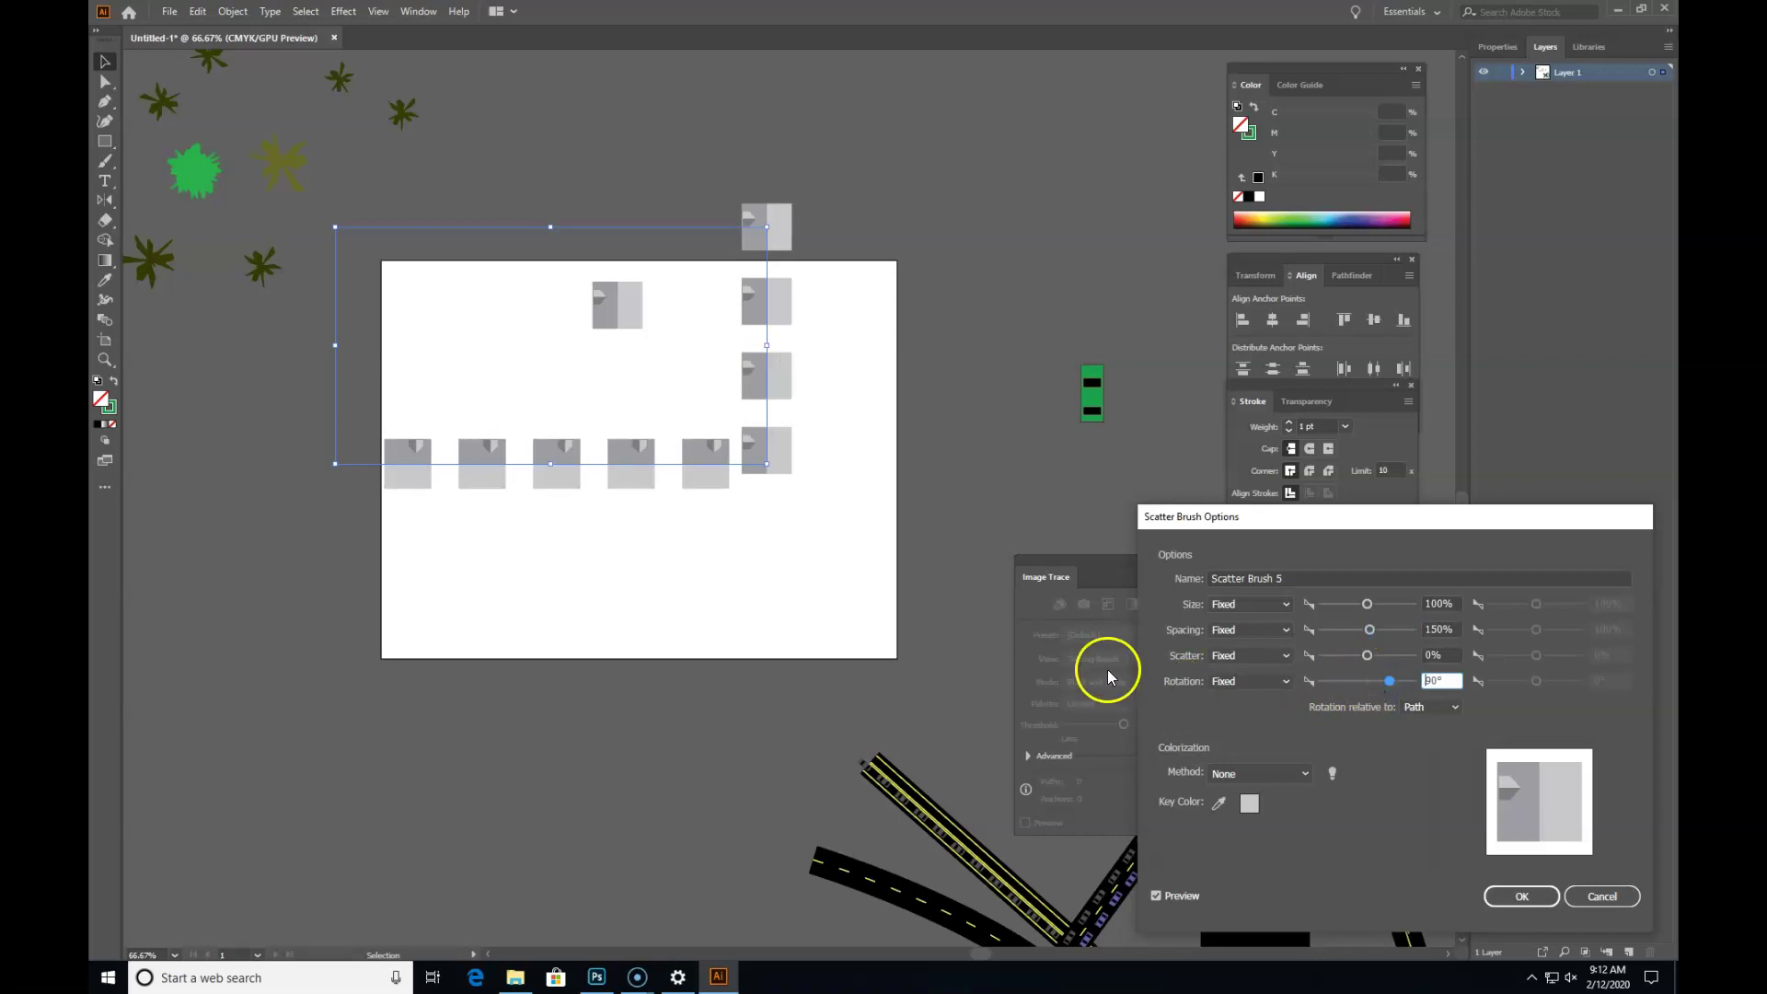
{"action": "left_click", "coordinate": [1521, 896]}
{"action": "left_click", "coordinate": [900, 510]}
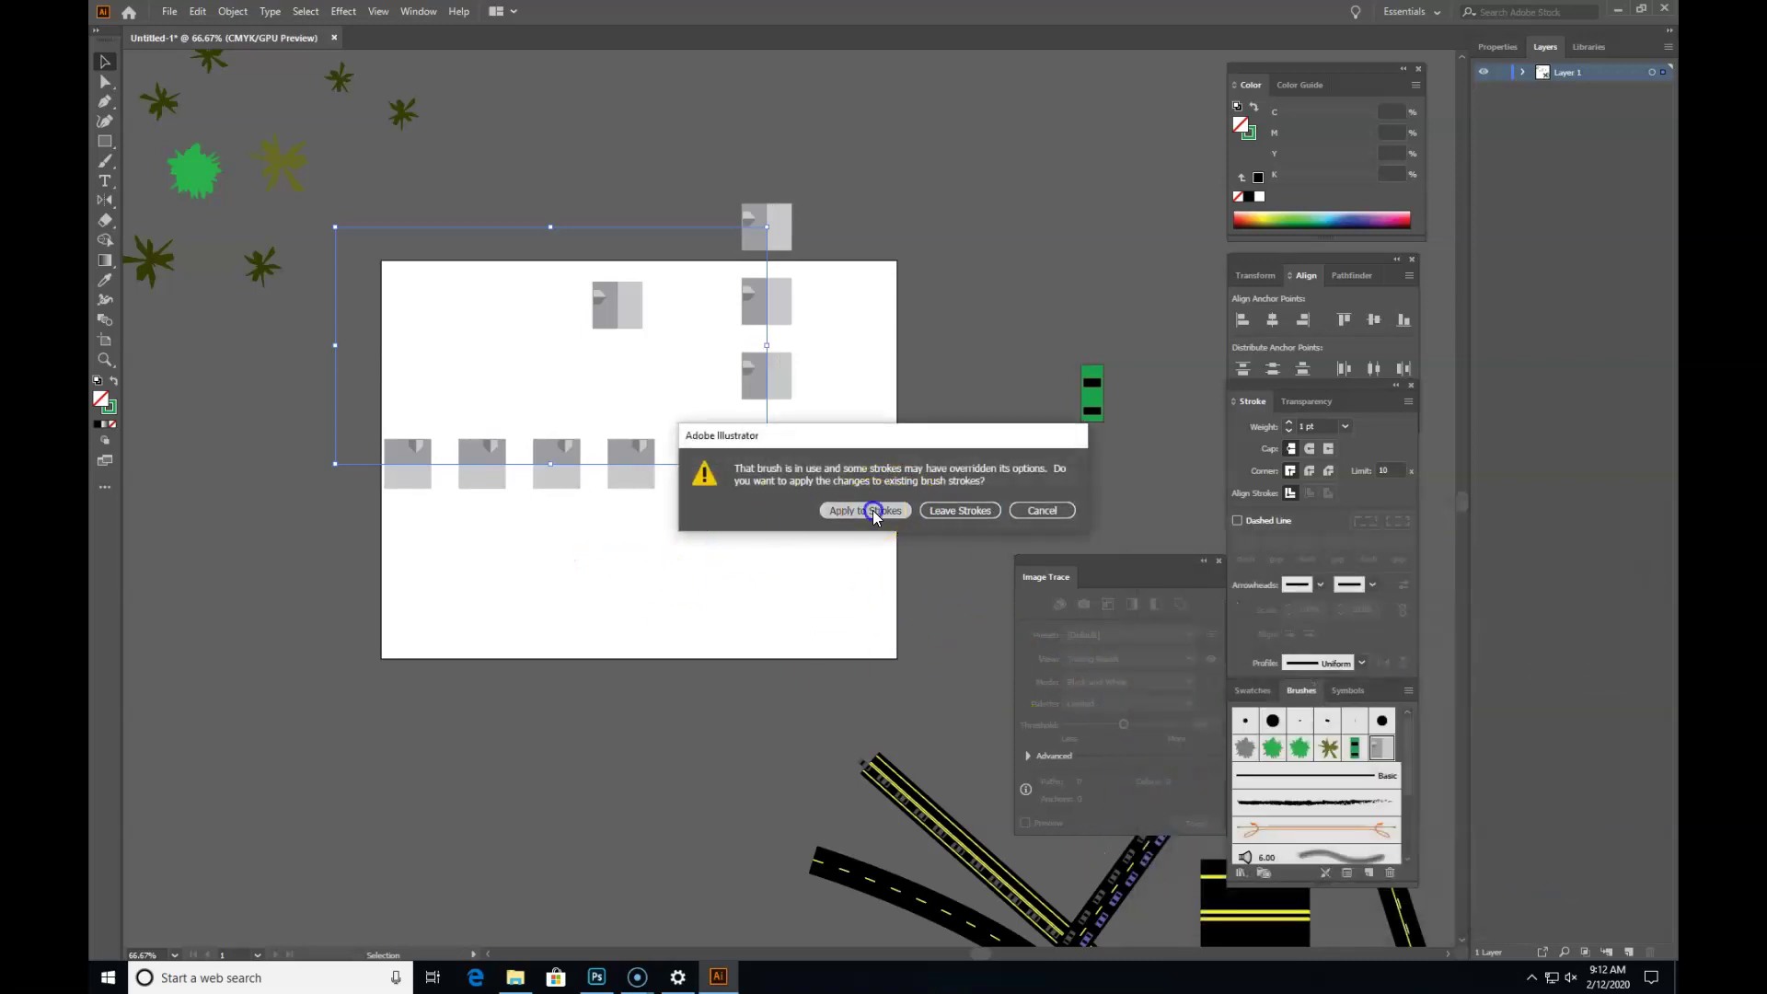
Step: Draw an L-shaped path with a rounded corner along the inner side of the building row
{"action": "left_click", "coordinate": [106, 101]}
{"action": "left_click", "coordinate": [355, 411]}
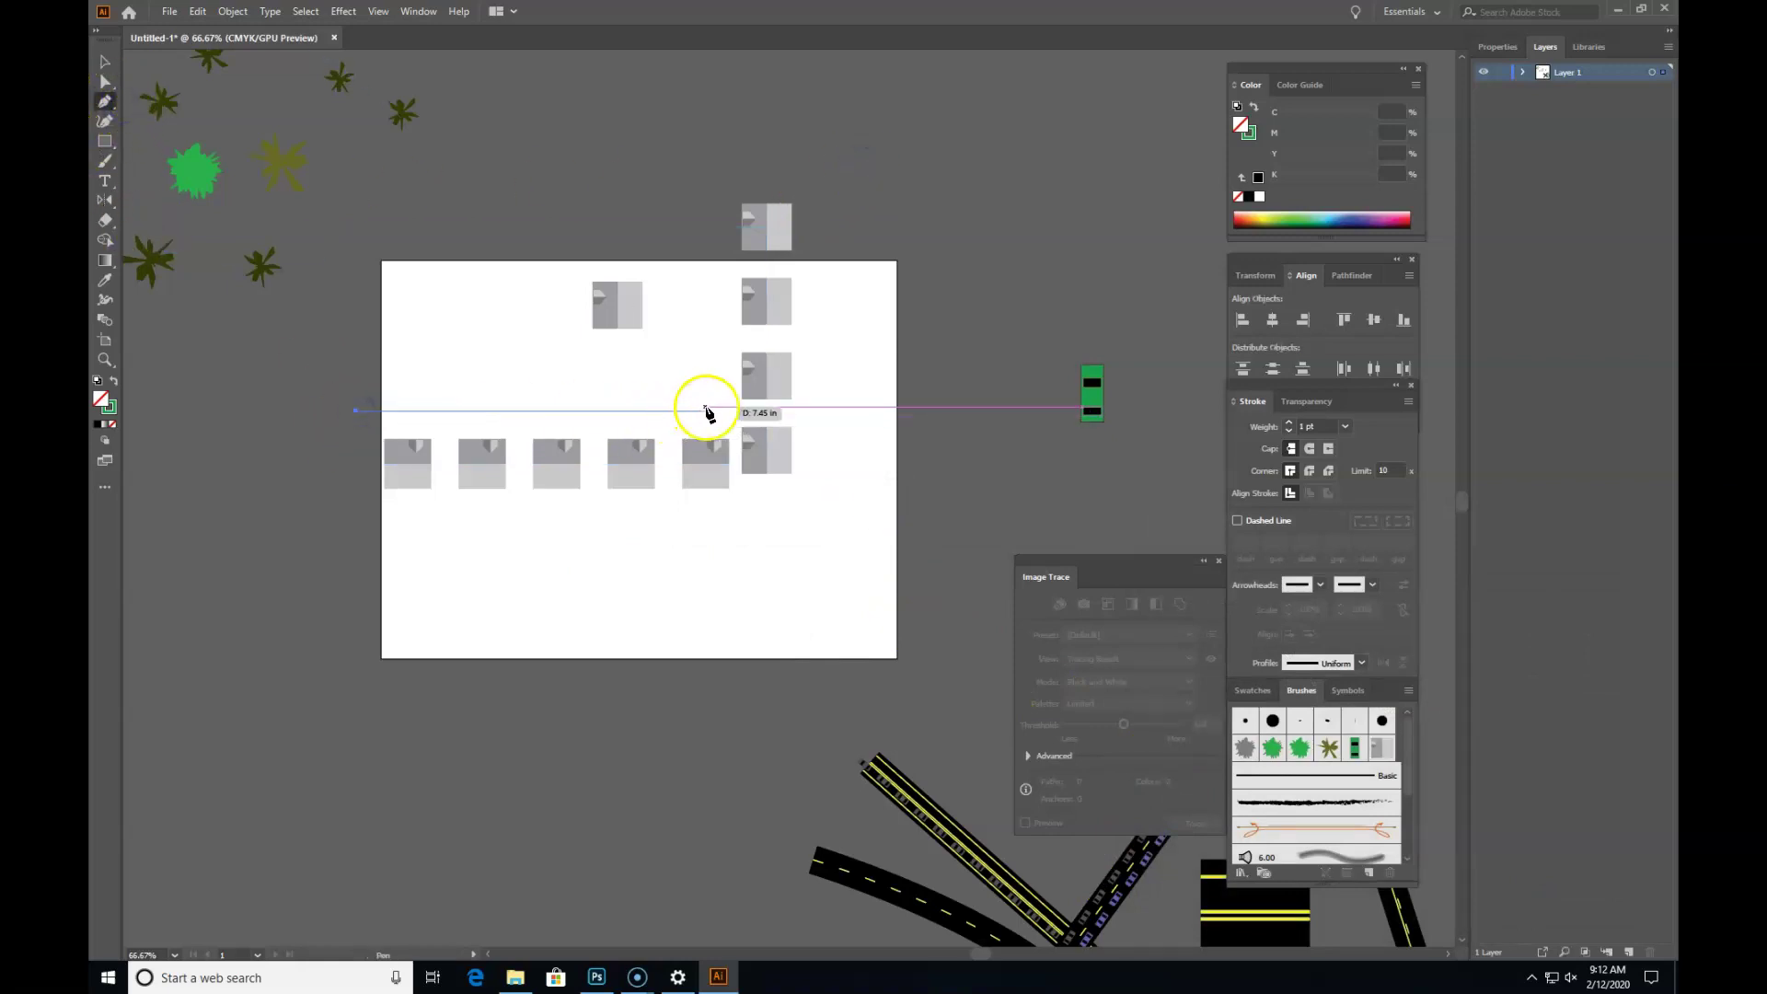
{"action": "left_click", "coordinate": [668, 411]}
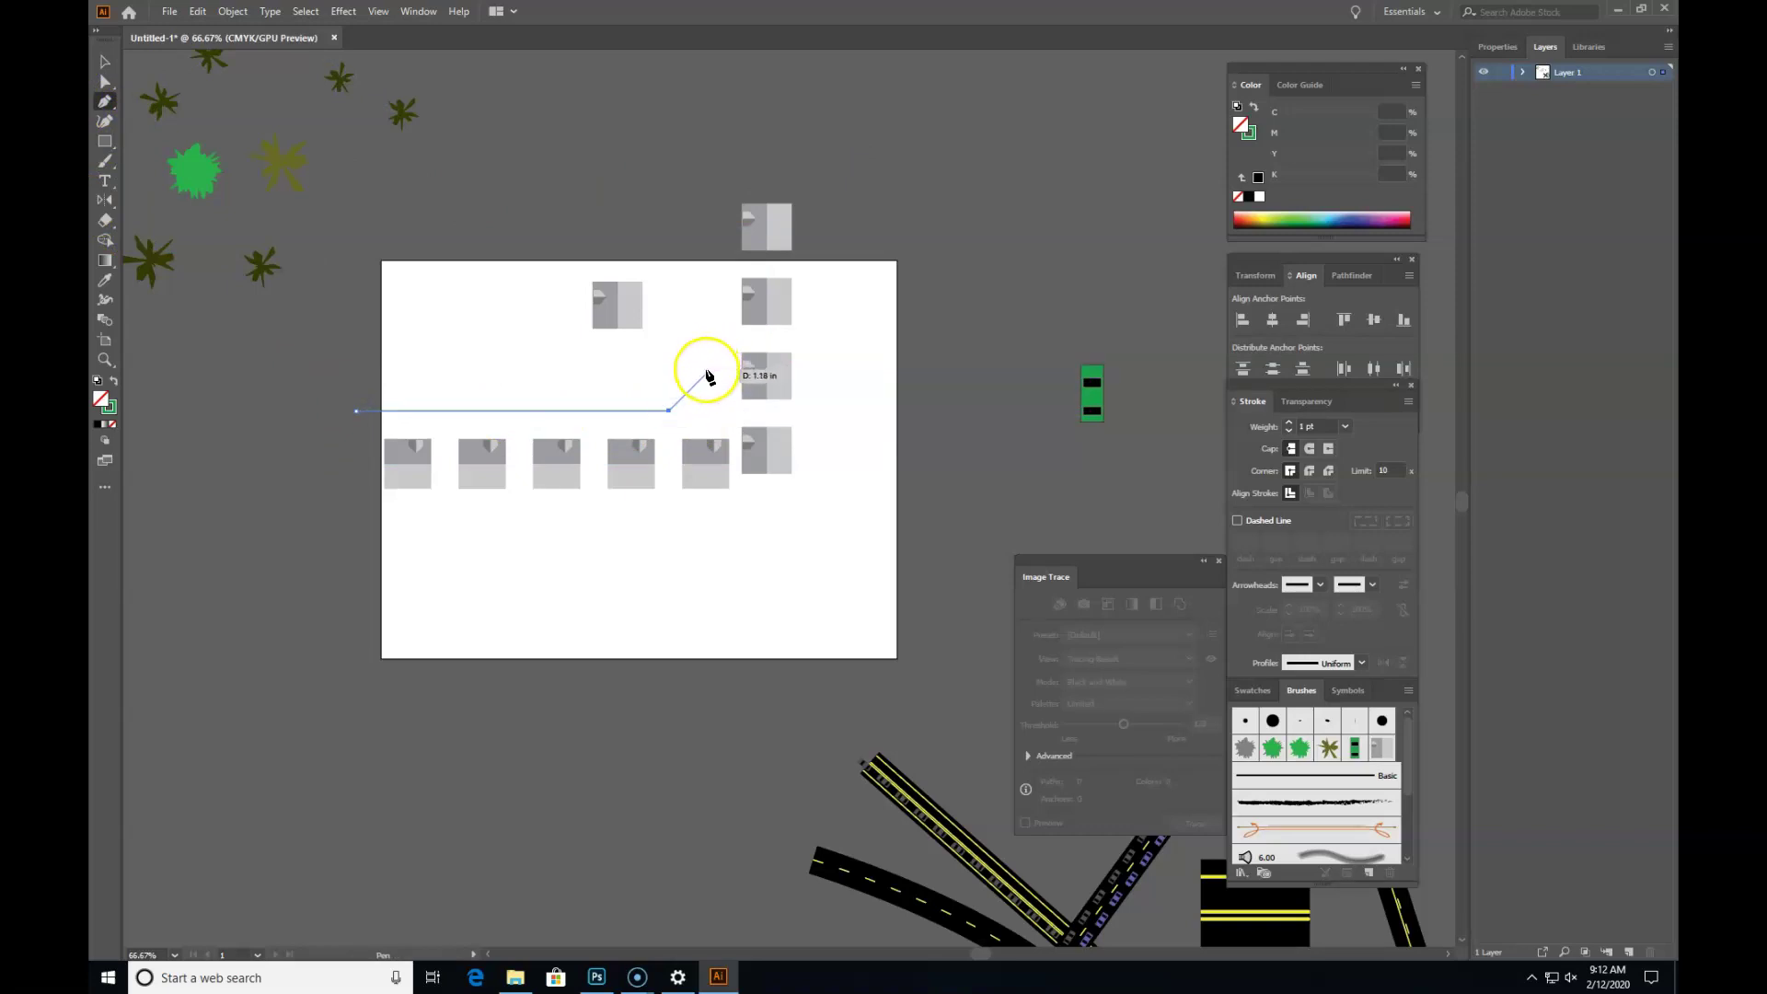
{"action": "left_click", "coordinate": [707, 329]}
{"action": "left_click", "coordinate": [705, 202]}
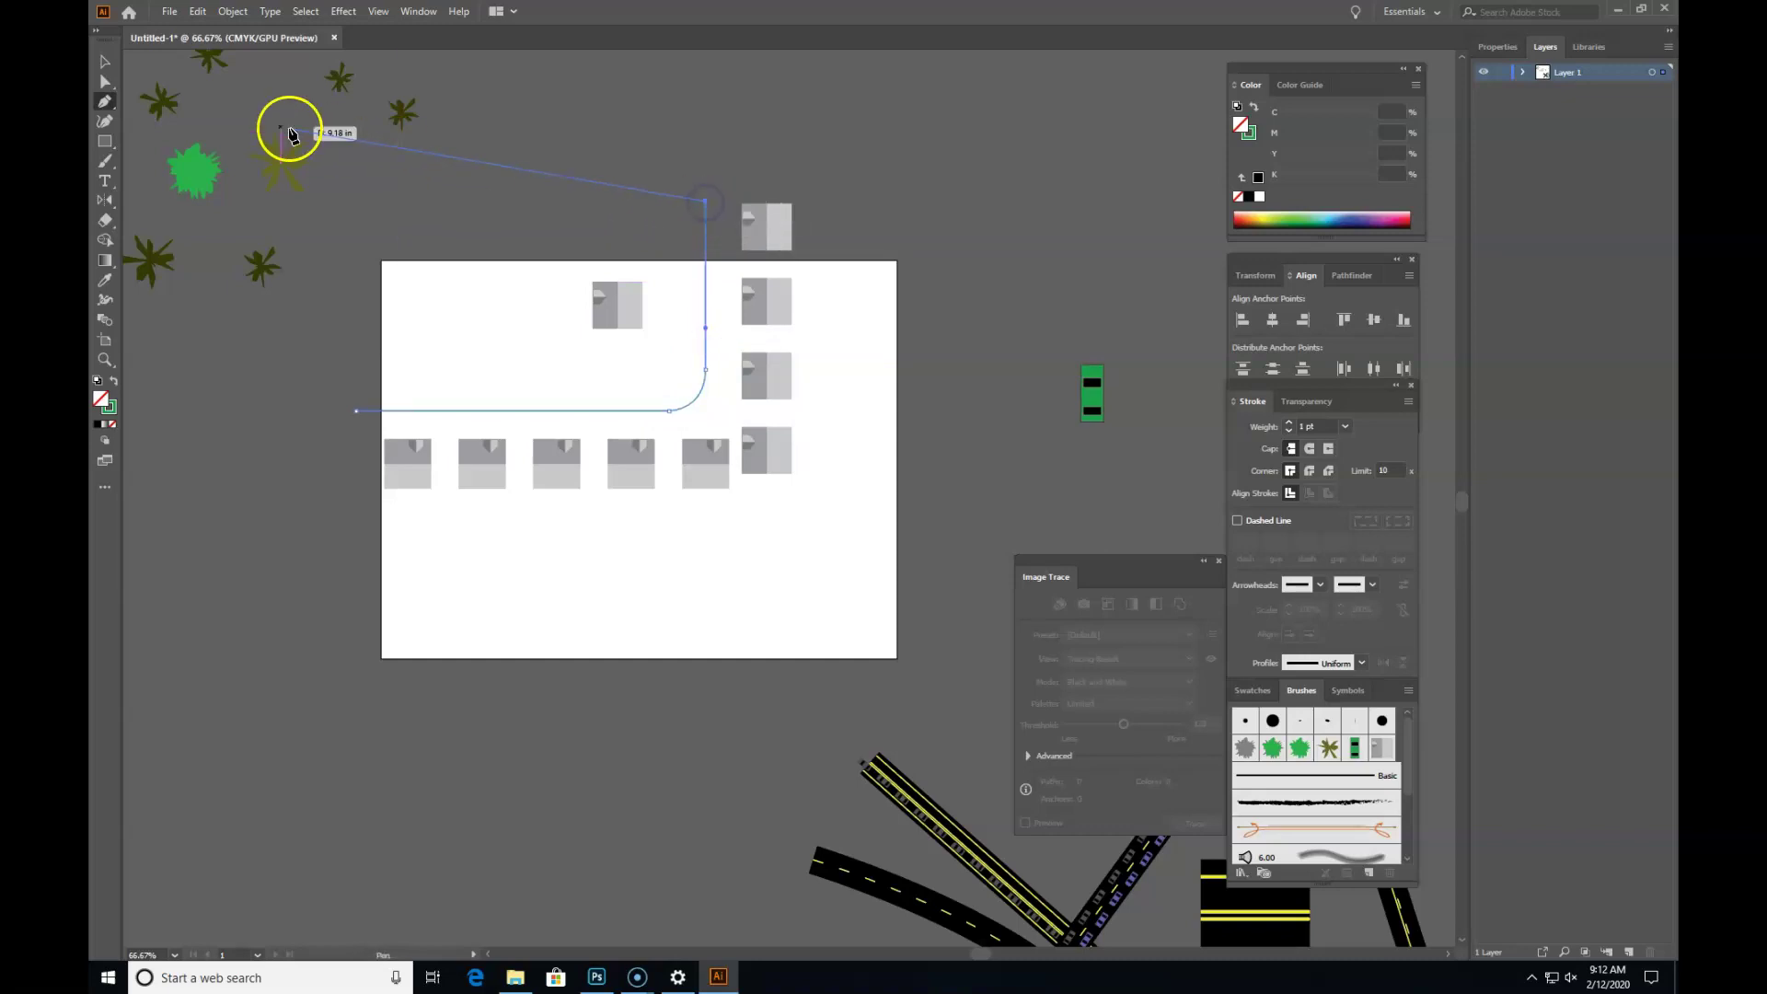
Step: Apply the dashed-centre-line road brush to the rounded path and set its stroke weight to 0.25 pt
{"action": "scroll", "coordinate": [1400, 791], "scroll_direction": "down", "scroll_amount": 4}
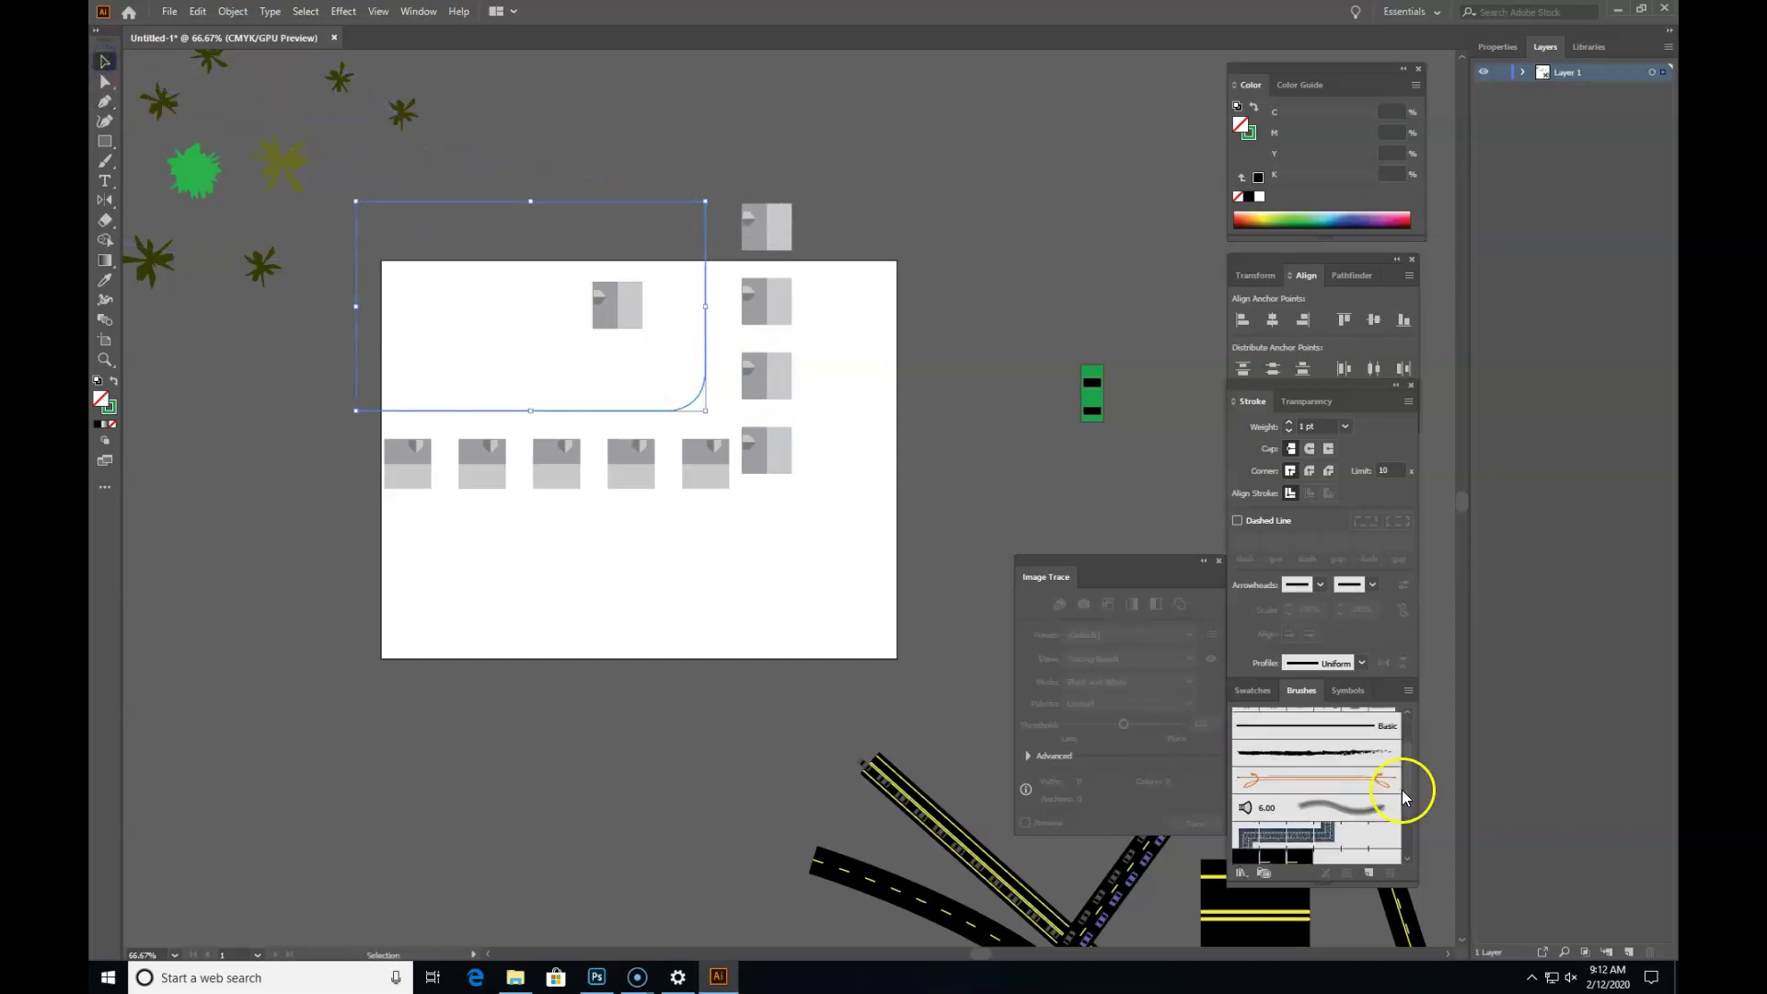
{"action": "left_click", "coordinate": [1303, 802]}
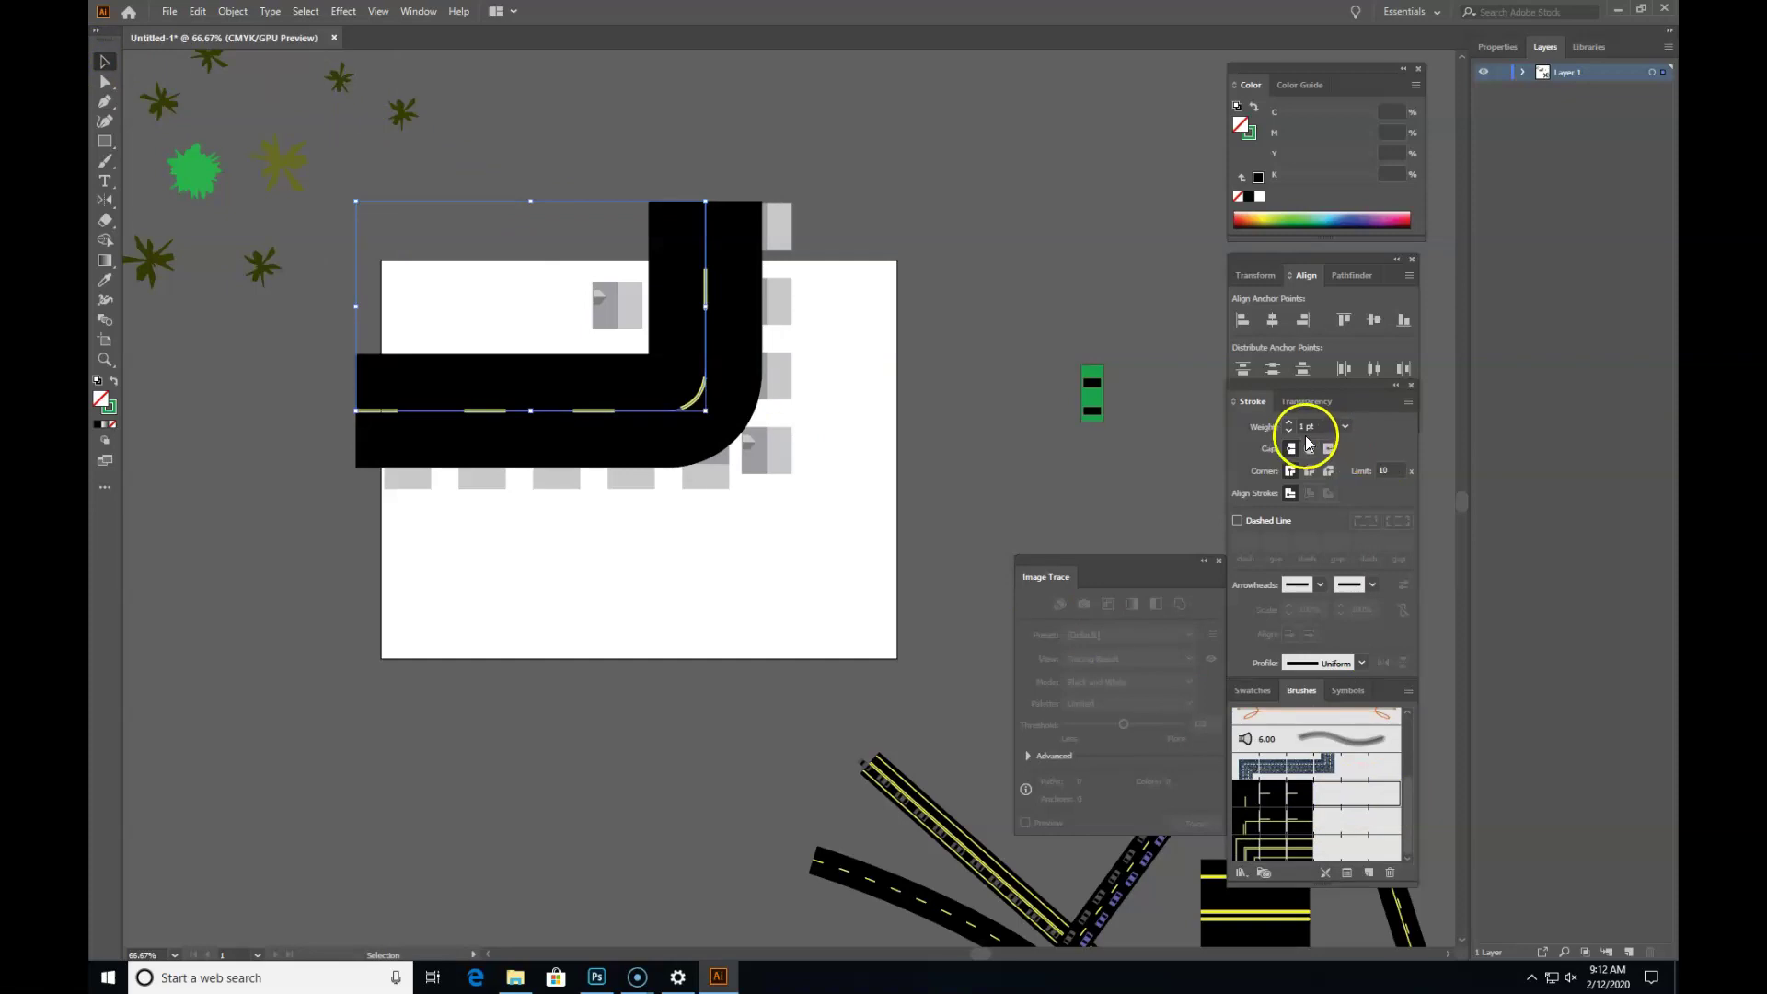
{"action": "left_click", "coordinate": [1344, 427]}
{"action": "left_click", "coordinate": [1366, 462]}
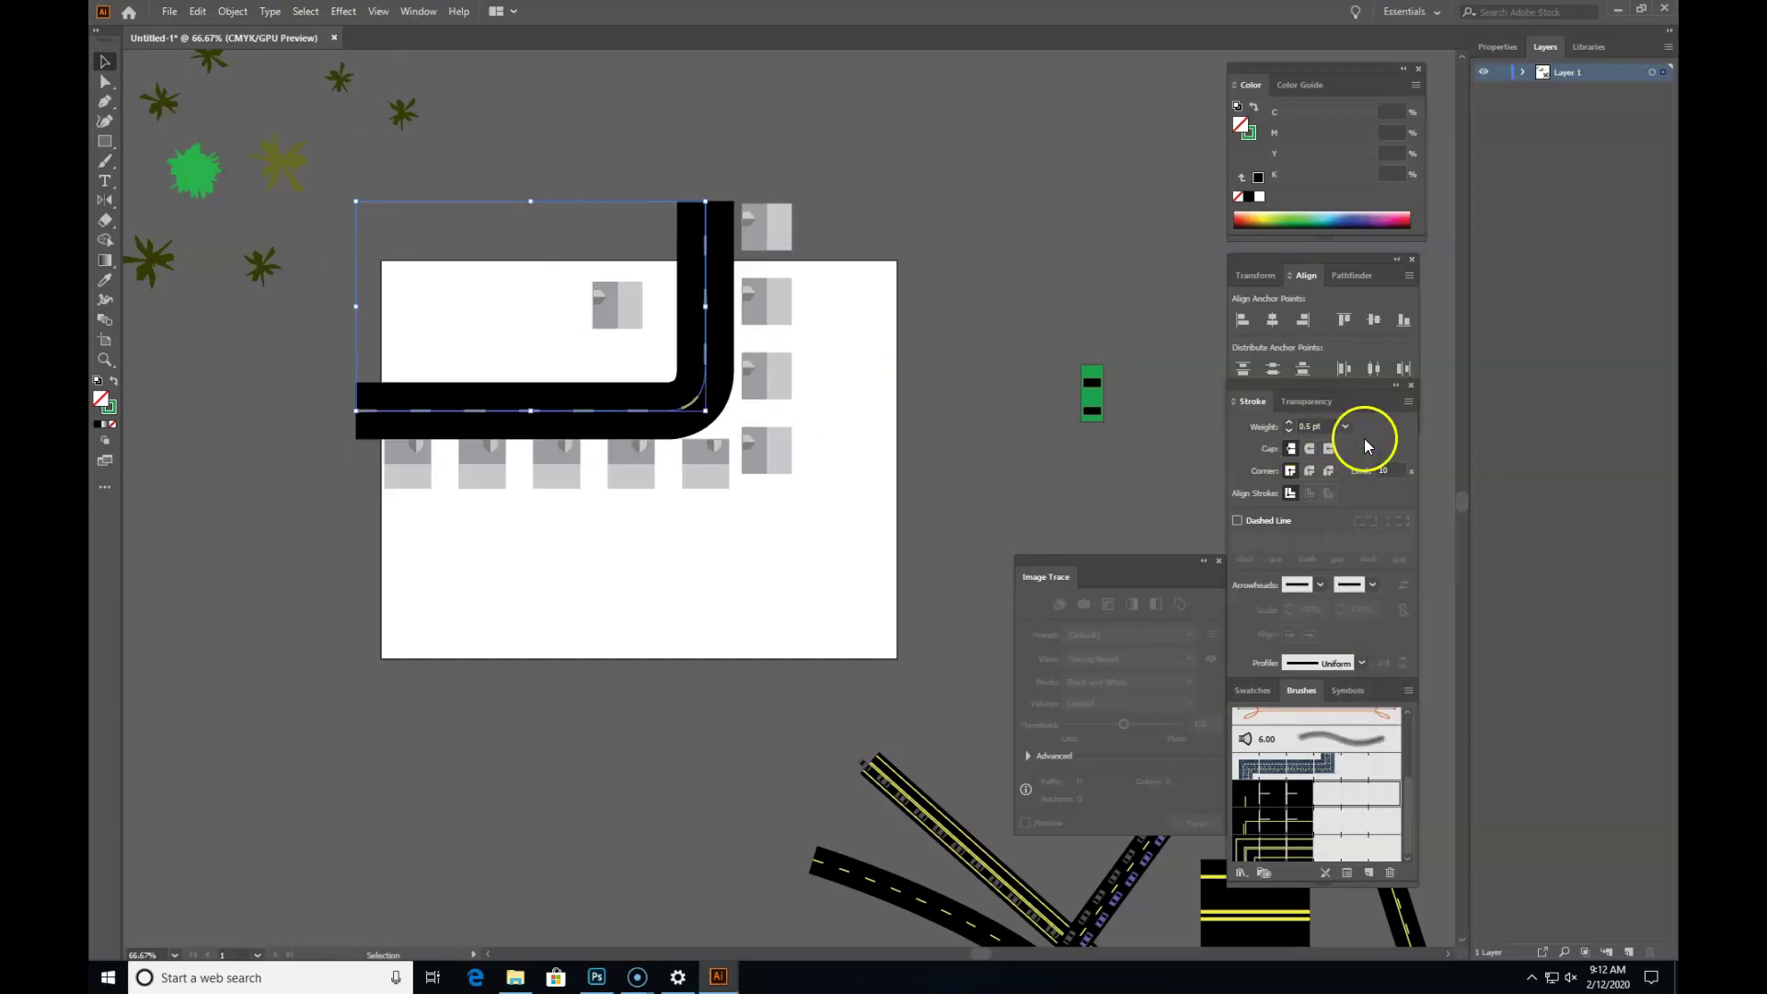
{"action": "left_click", "coordinate": [1346, 427]}
{"action": "left_click", "coordinate": [1360, 444]}
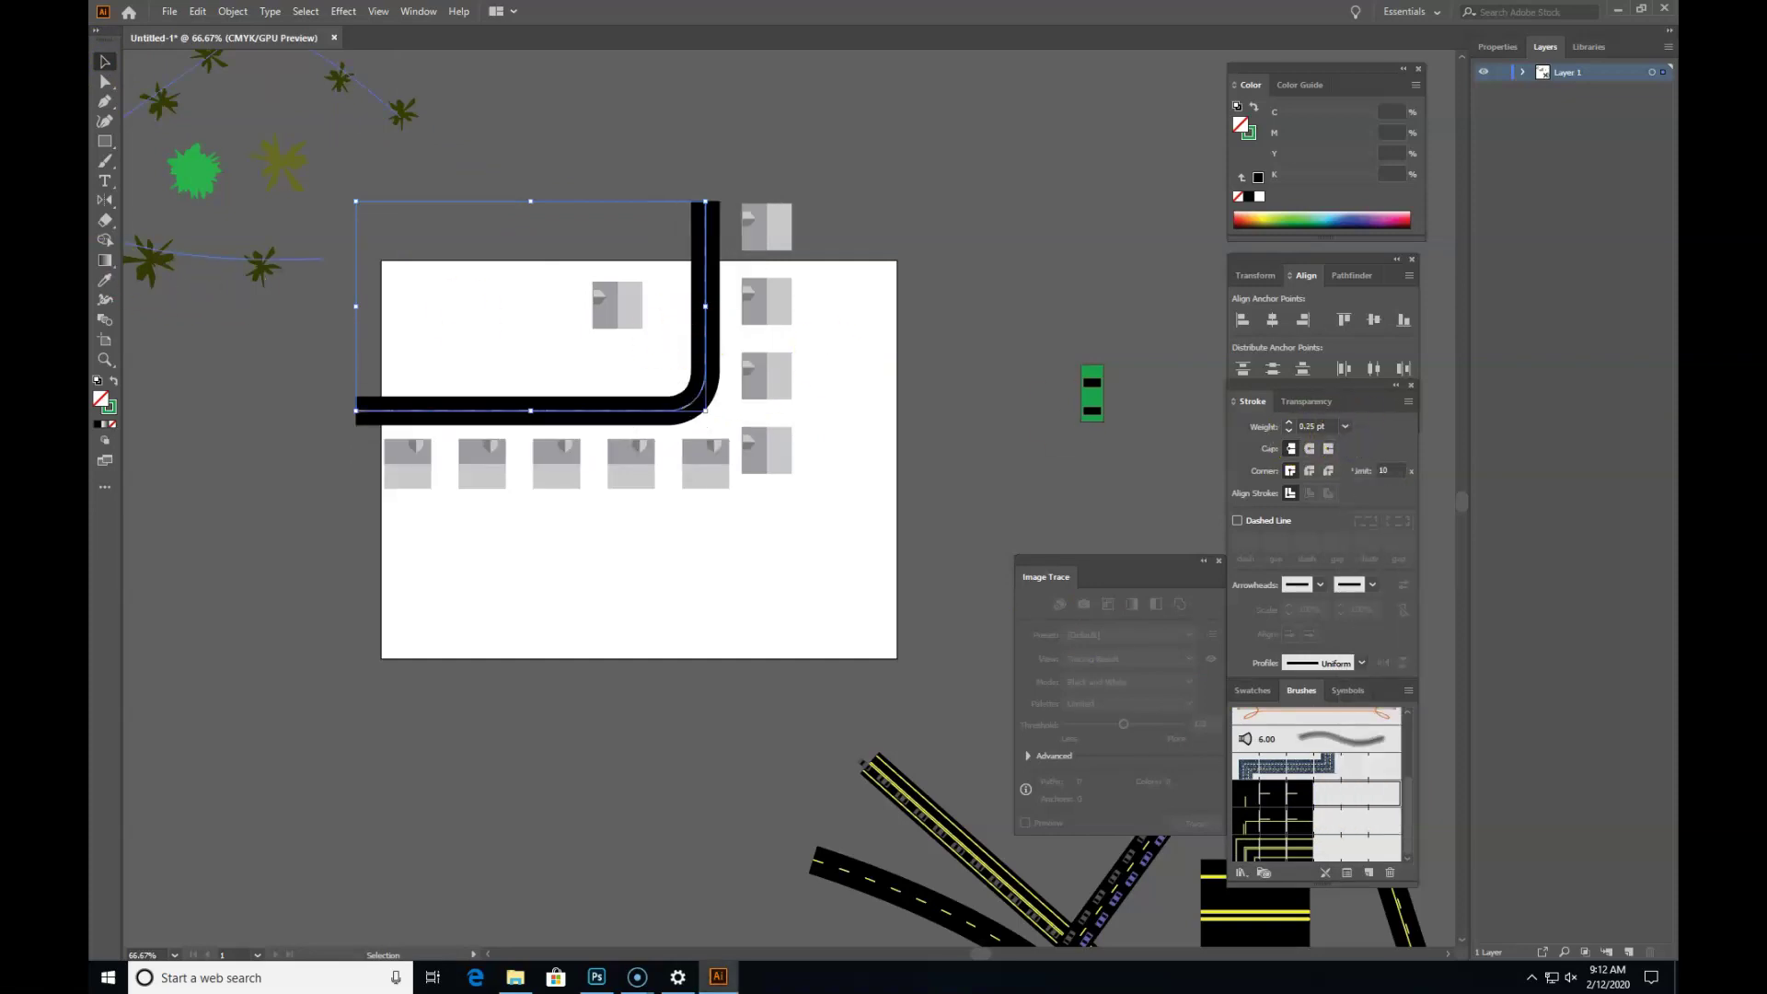
Step: Move the original building artwork off the artboard to its upper-right side
{"action": "left_click", "coordinate": [515, 77]}
{"action": "left_click", "coordinate": [604, 307]}
{"action": "left_click_drag", "start_coordinate": [661, 345], "coordinate": [1037, 157]}
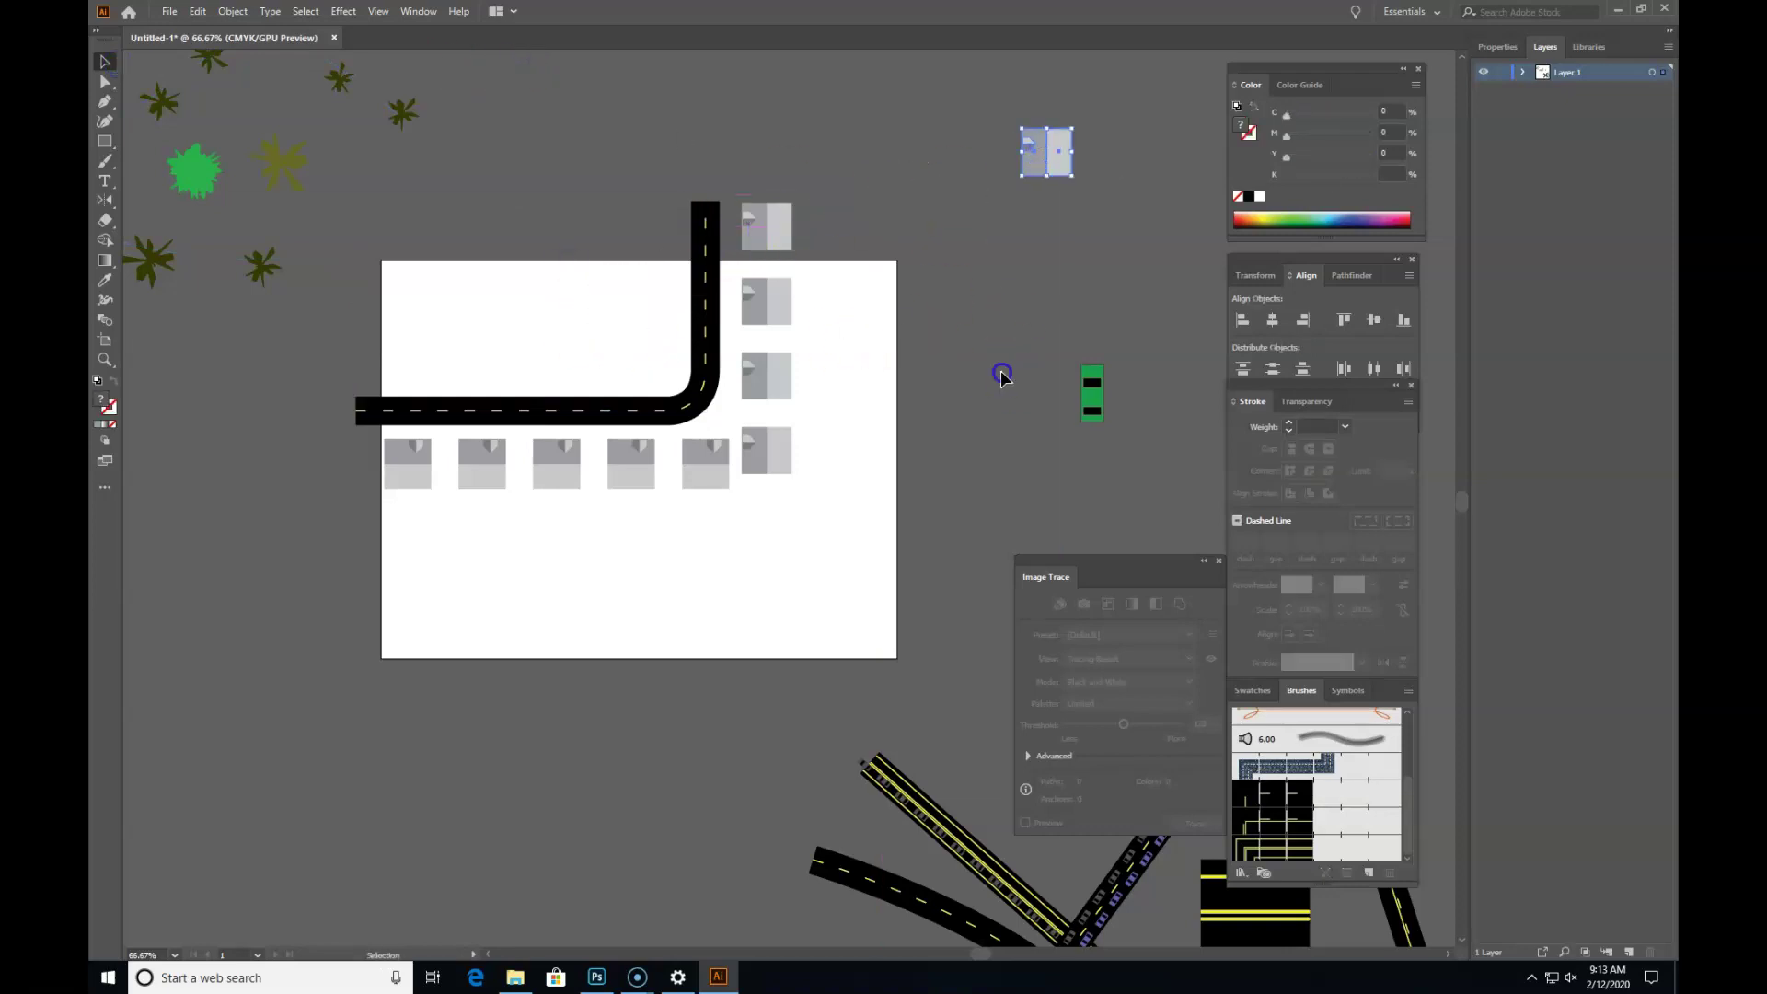
Step: Shift the rounded road slightly right, closer to the vertical row of buildings
{"action": "left_click", "coordinate": [692, 398]}
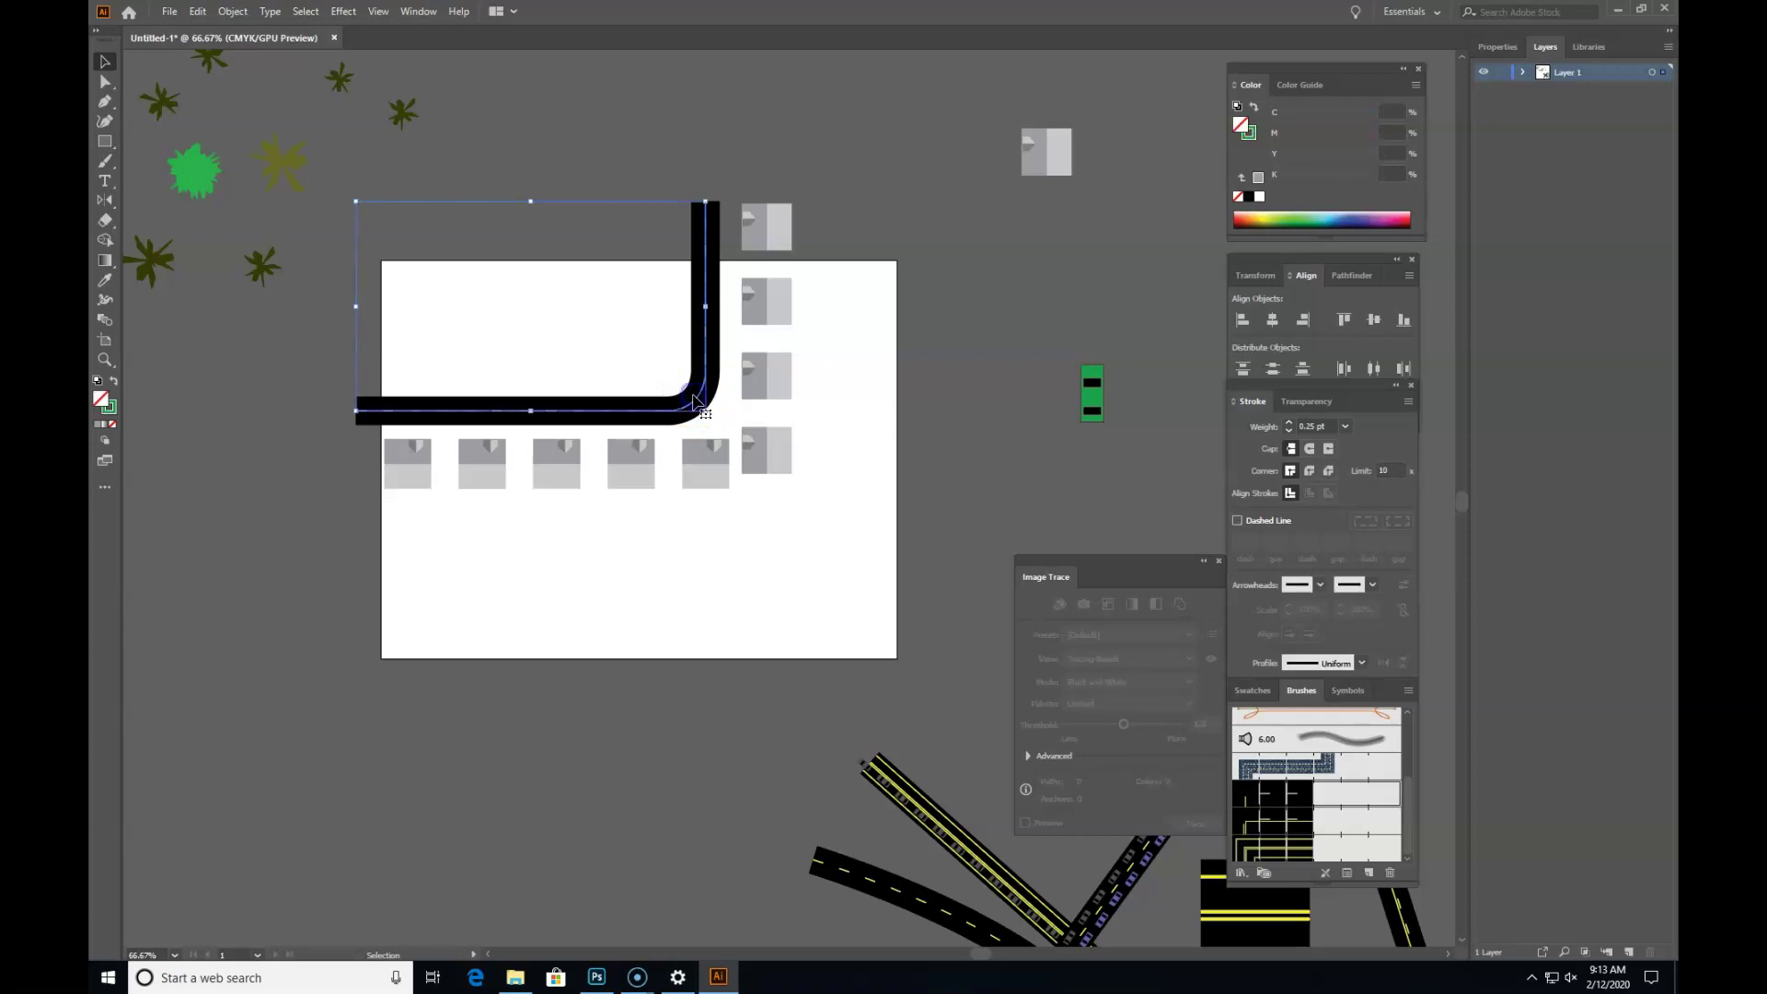
{"action": "left_click", "coordinate": [981, 321]}
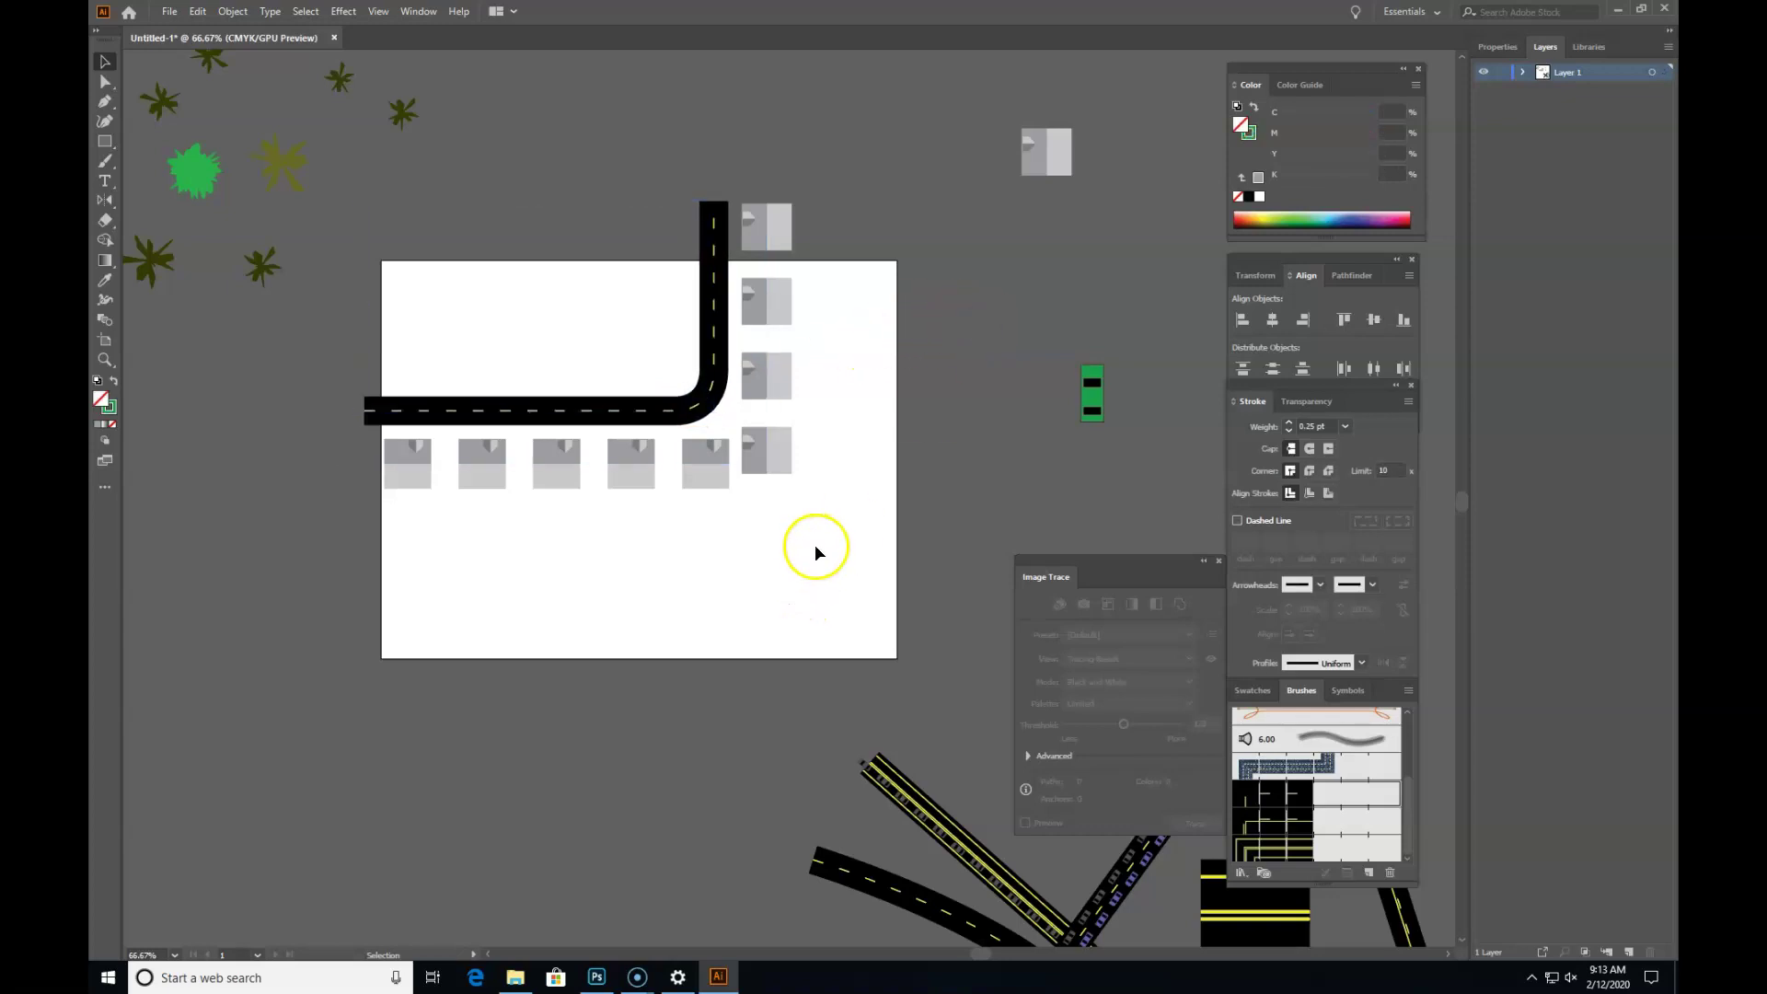
{"action": "left_click_drag", "start_coordinate": [827, 545], "coordinate": [512, 351]}
{"action": "left_click", "coordinate": [879, 495]}
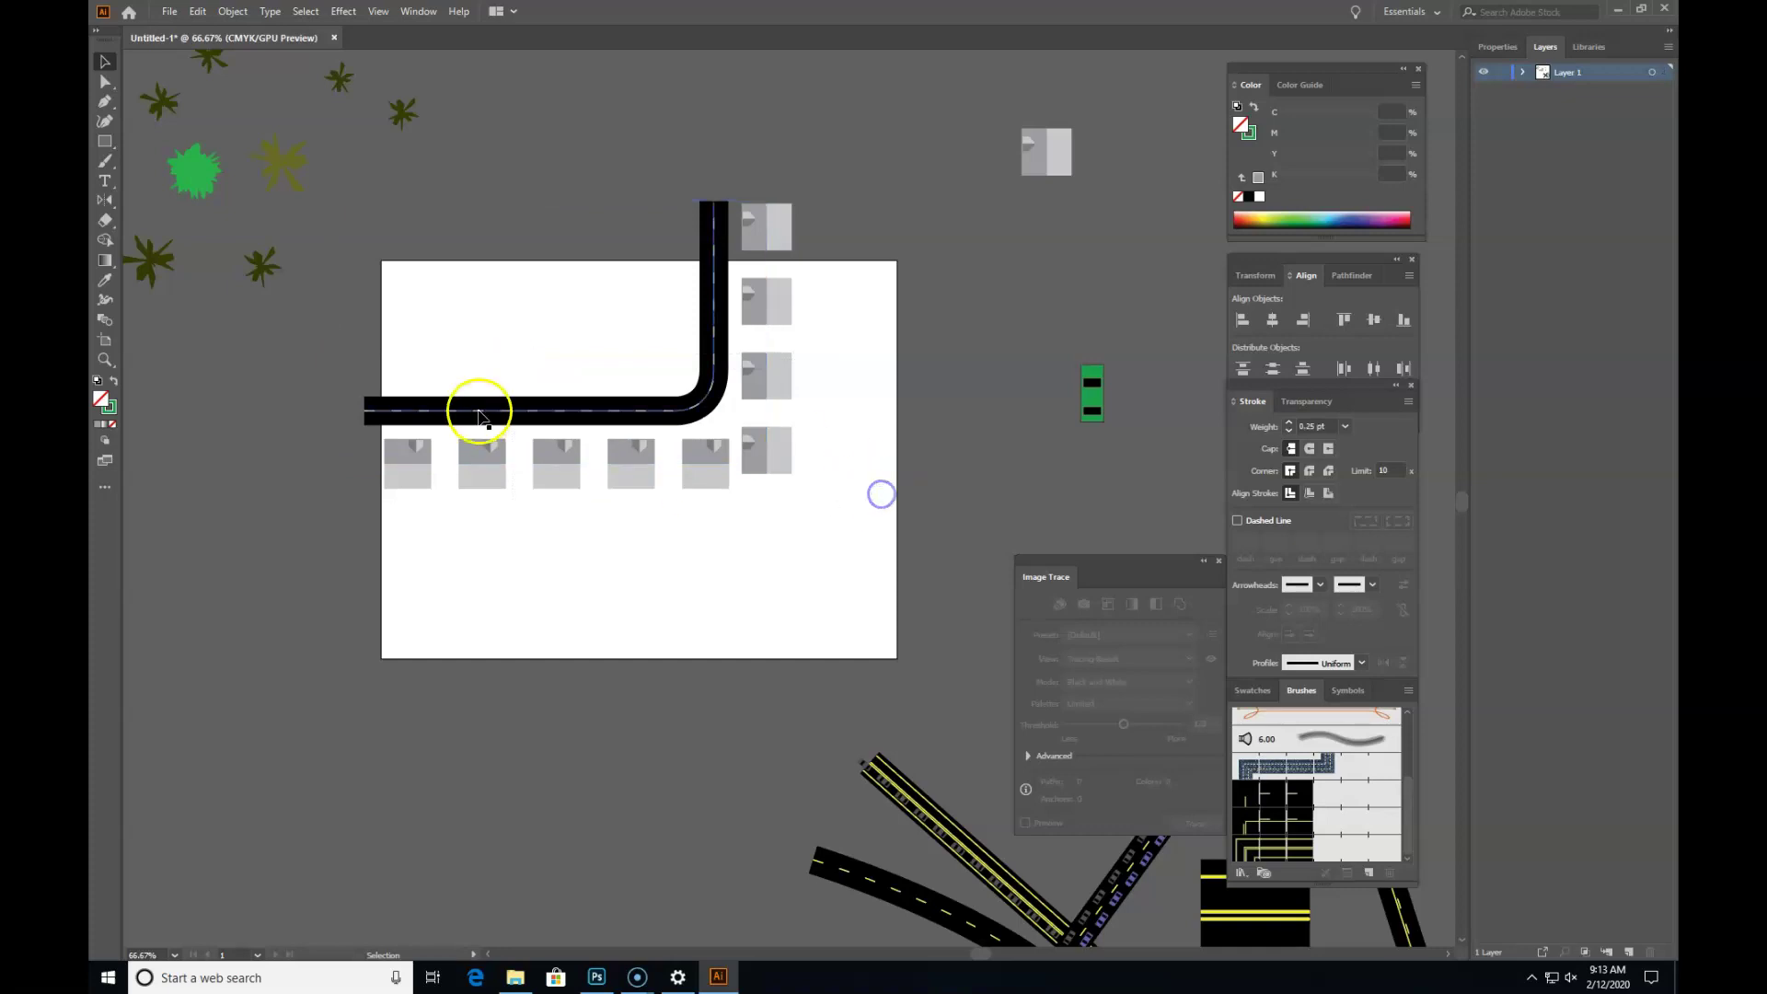
Step: Draw an L-shaped path along the inner side of the rounded road and apply the building scatter brush to it
{"action": "left_click", "coordinate": [104, 102]}
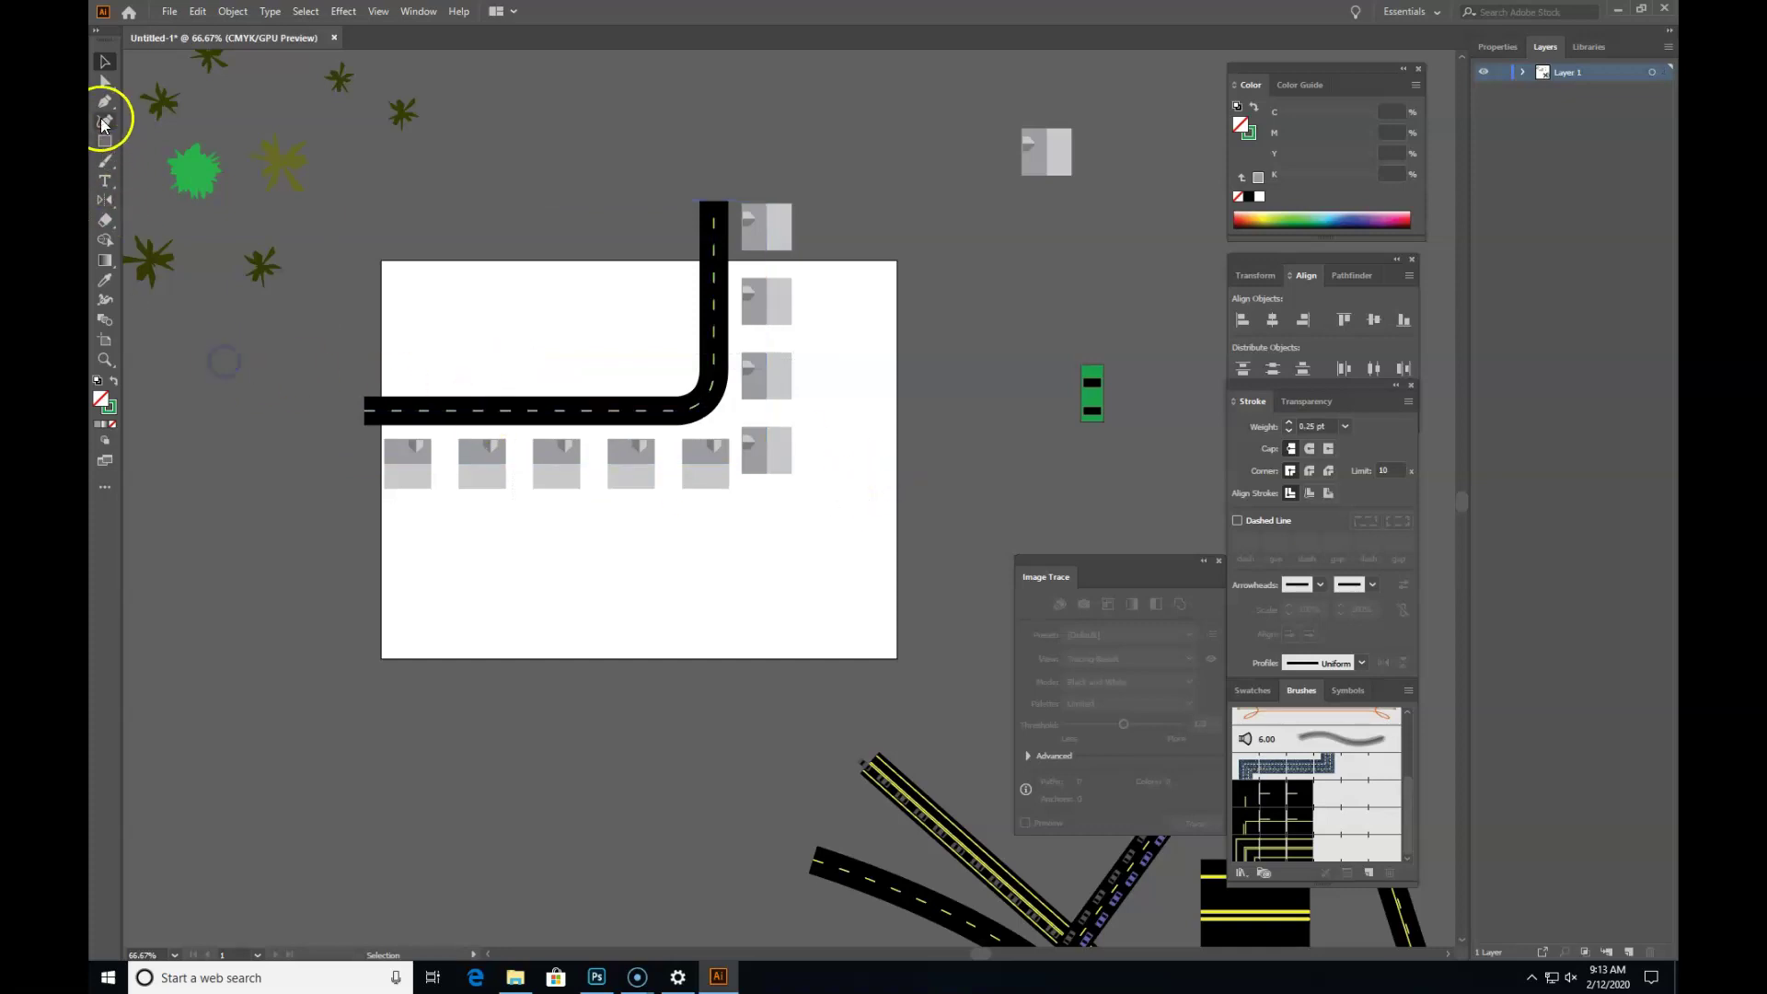
{"action": "left_click", "coordinate": [365, 349]}
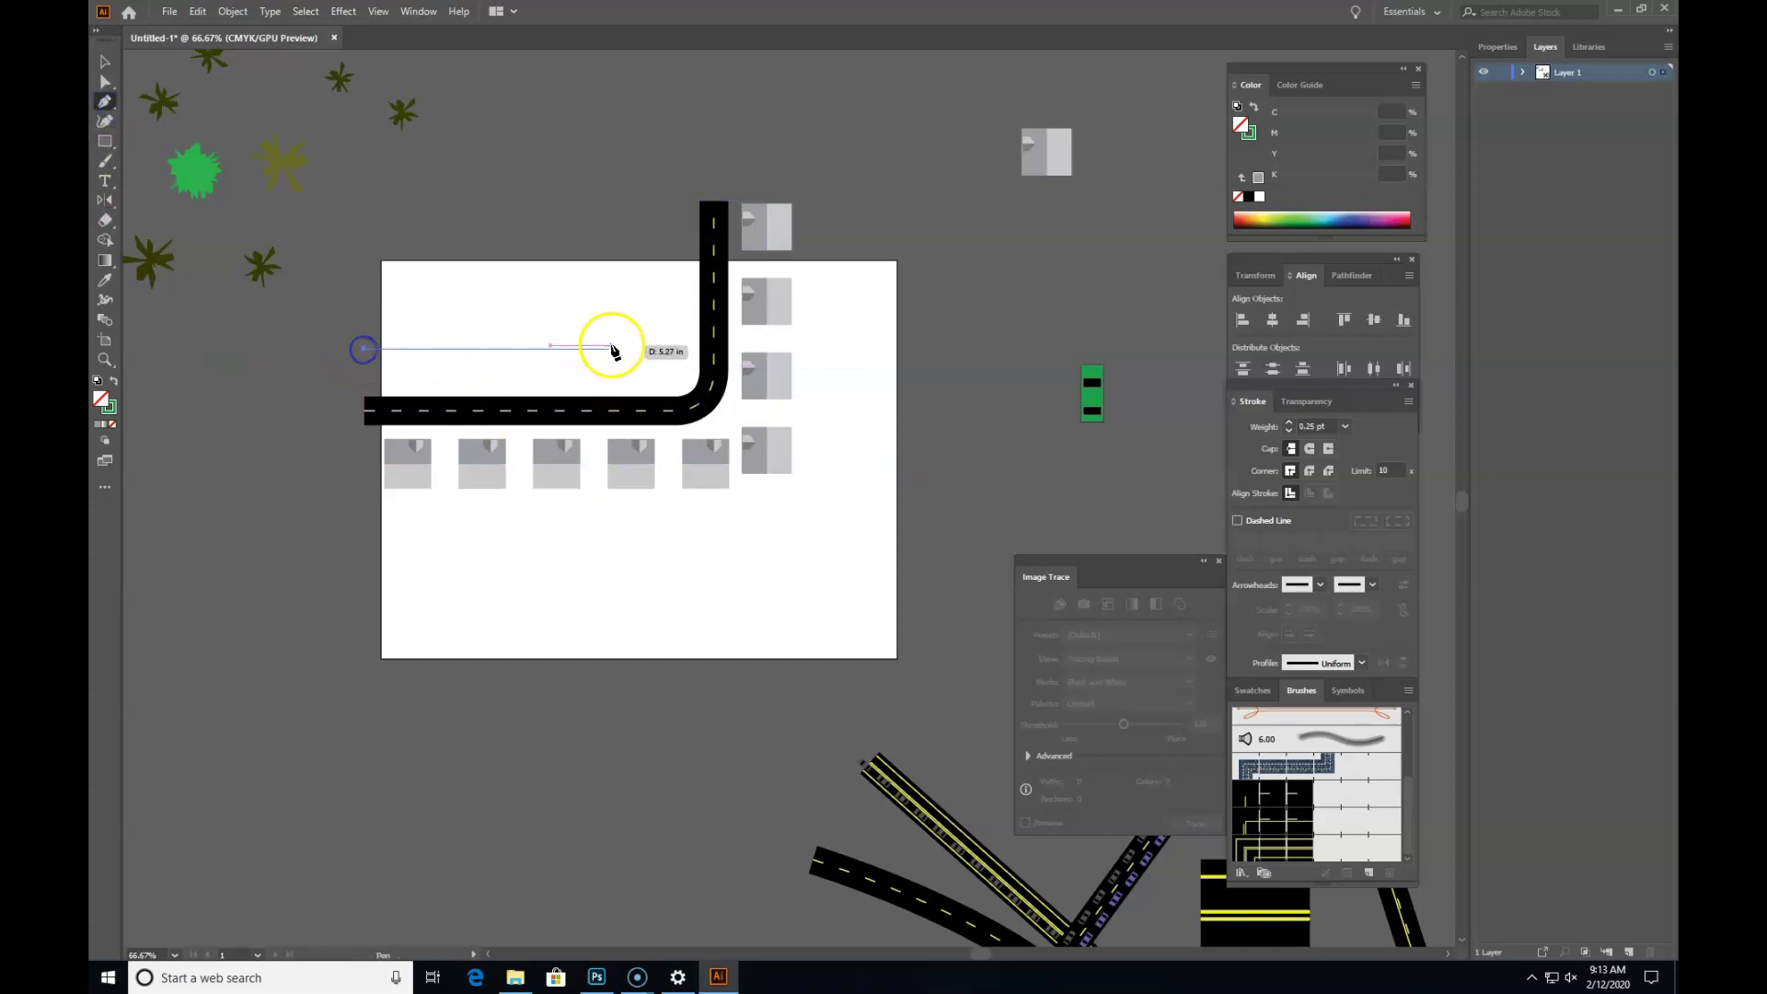
{"action": "left_click", "coordinate": [661, 349]}
{"action": "left_click", "coordinate": [660, 220]}
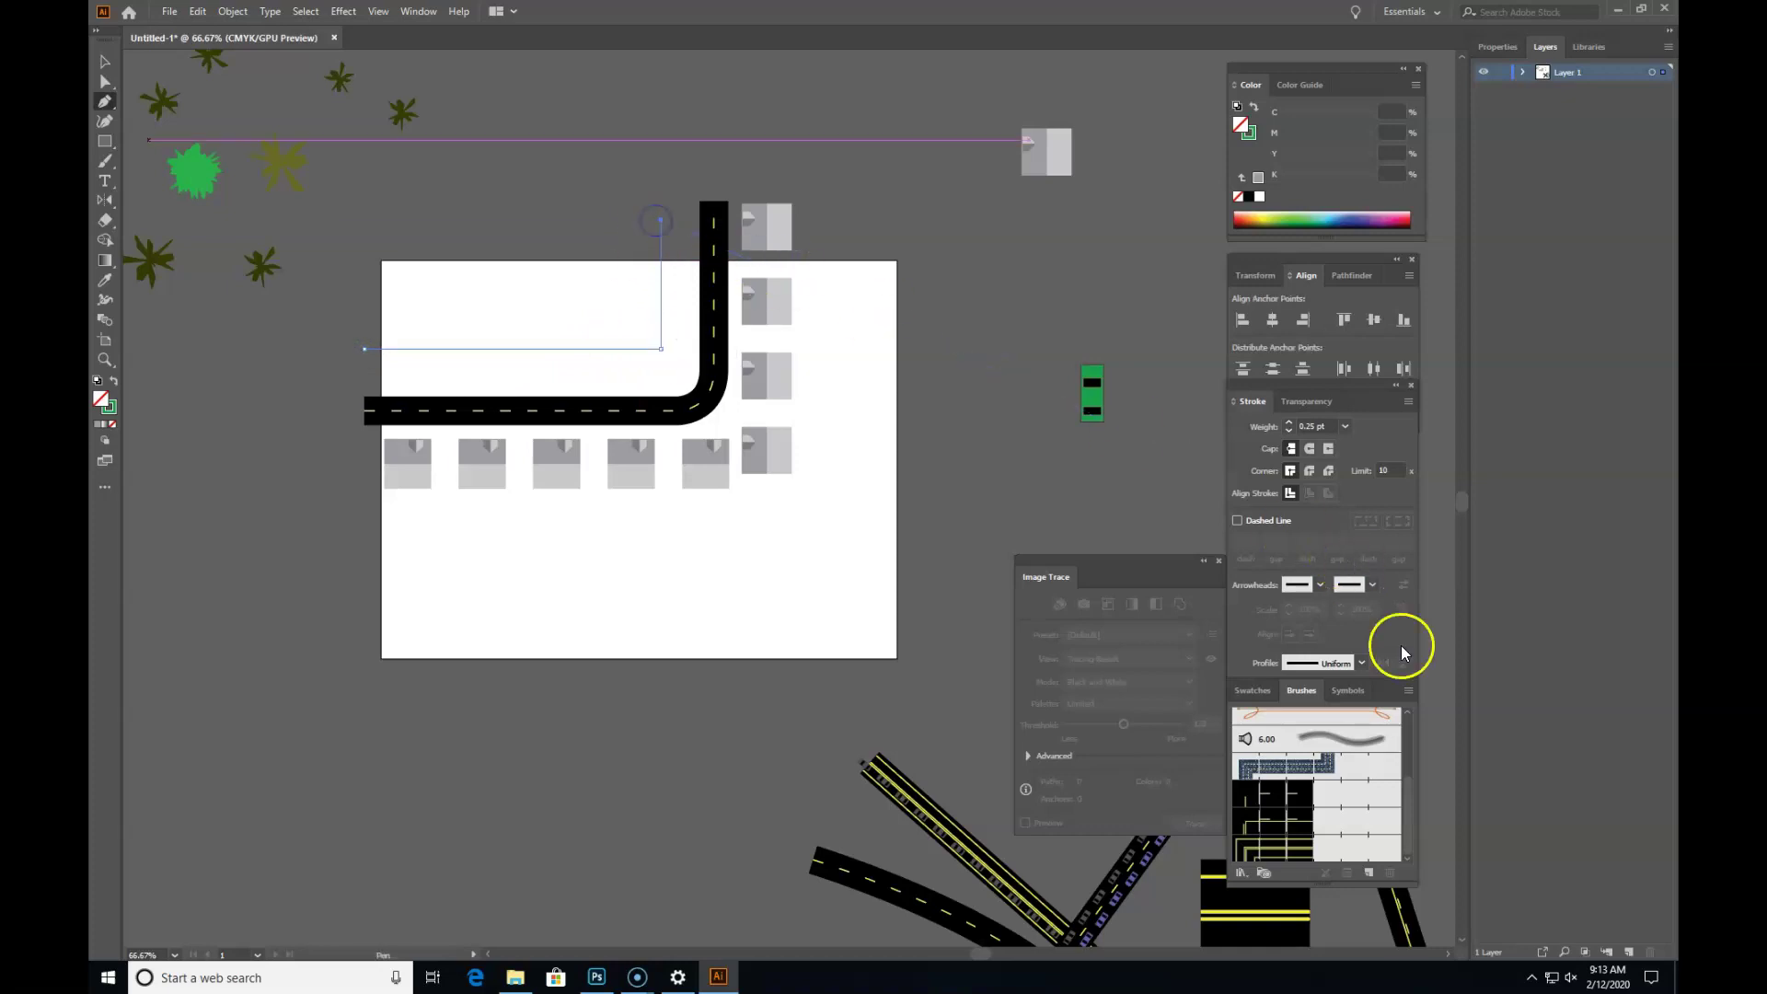
{"action": "left_click_drag", "start_coordinate": [1406, 786], "coordinate": [1406, 725]}
{"action": "left_click", "coordinate": [1381, 748]}
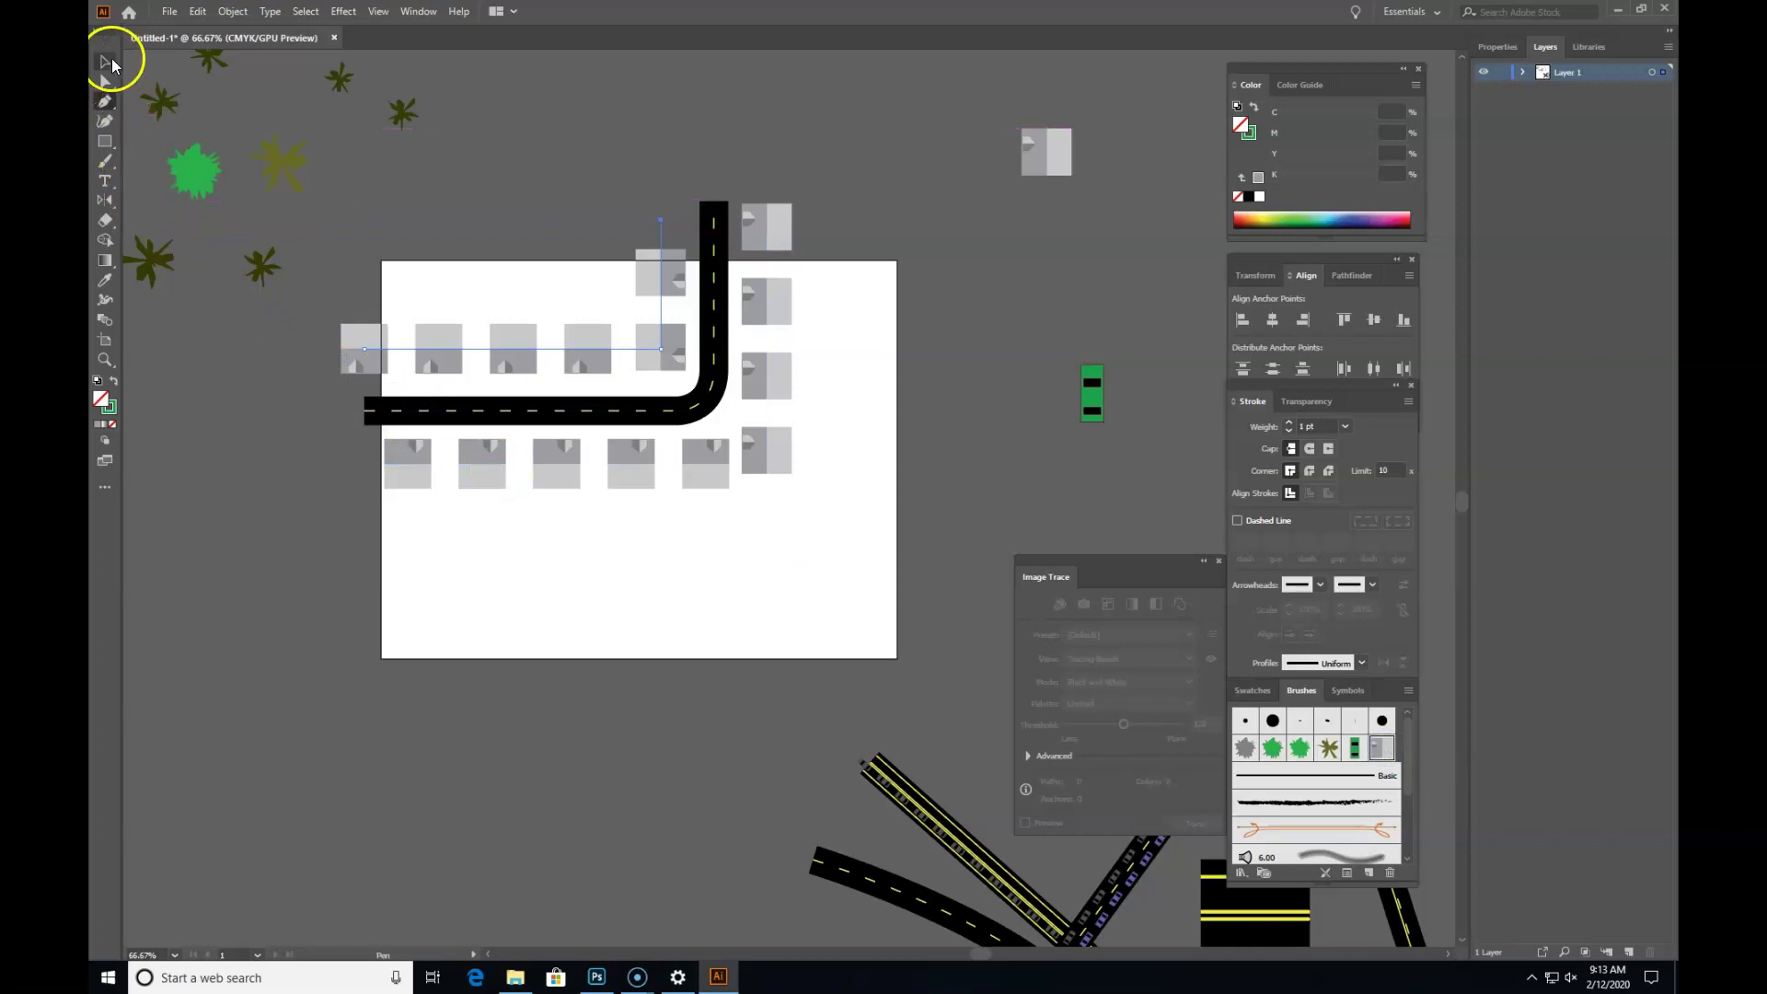
Step: Shift the inner row of buildings slightly down and left, closer to the horizontal stretch of road
{"action": "left_click", "coordinate": [109, 62]}
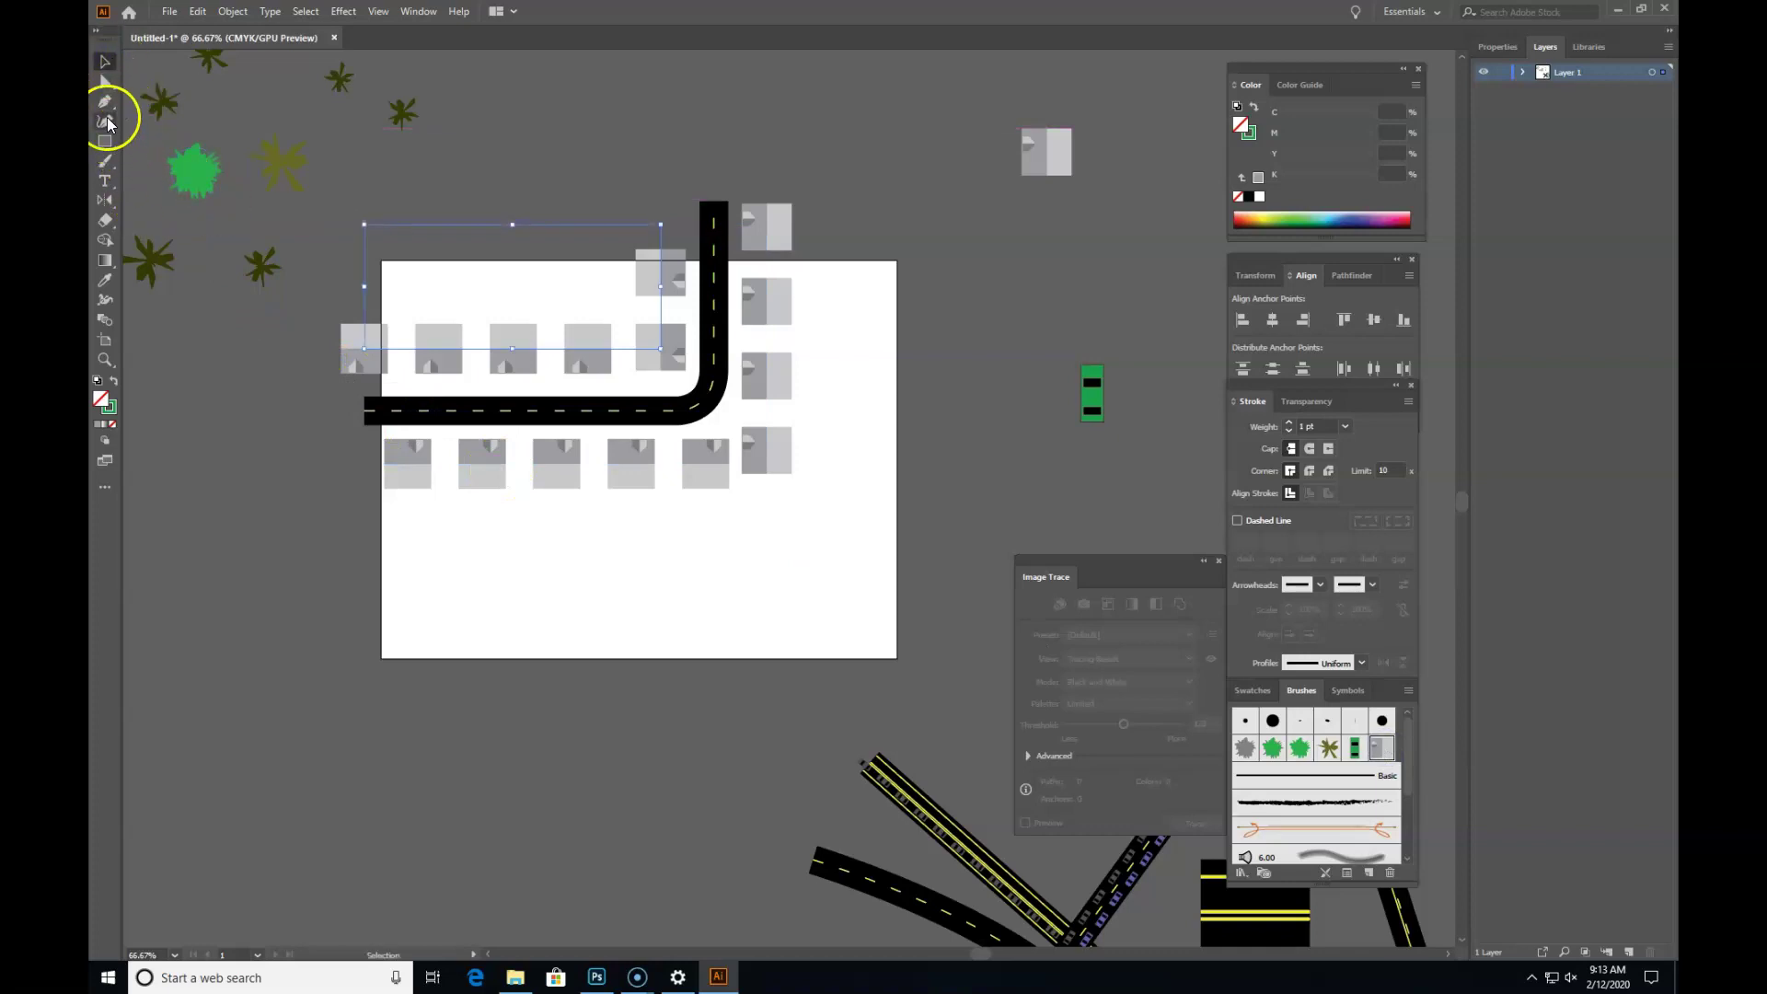
{"action": "left_click", "coordinate": [449, 484]}
{"action": "left_click_drag", "start_coordinate": [535, 351], "coordinate": [532, 360]}
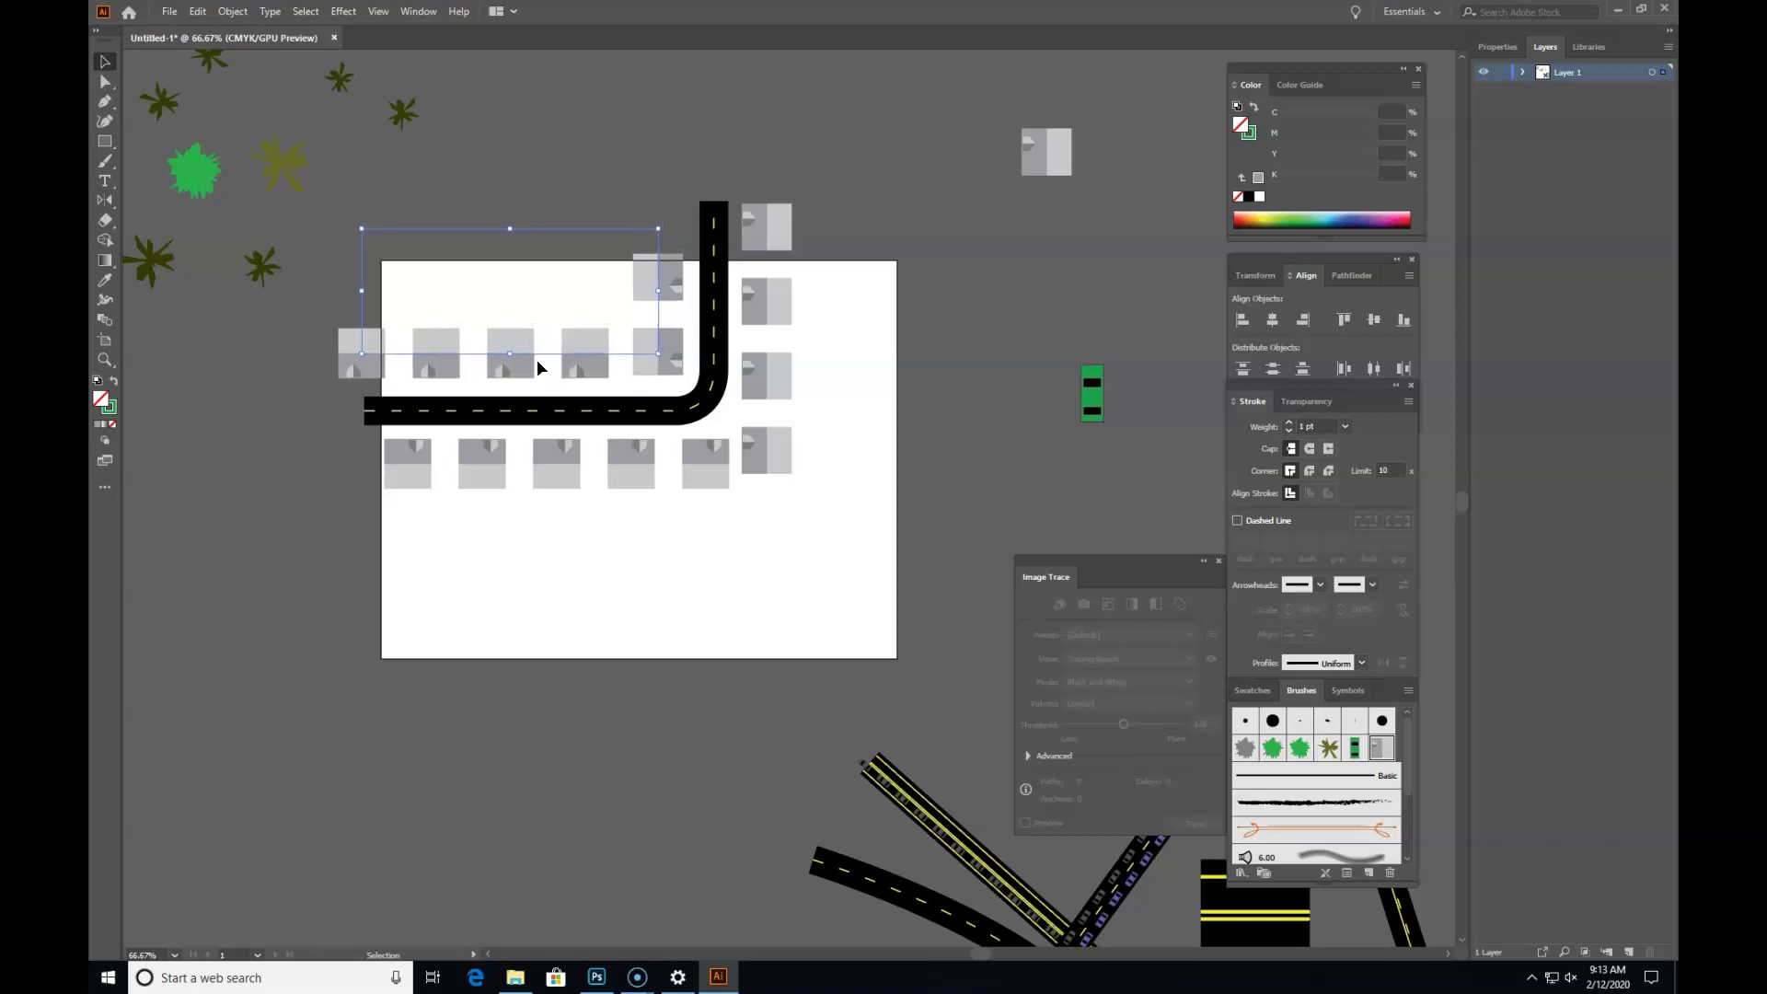
{"action": "left_click", "coordinate": [600, 617]}
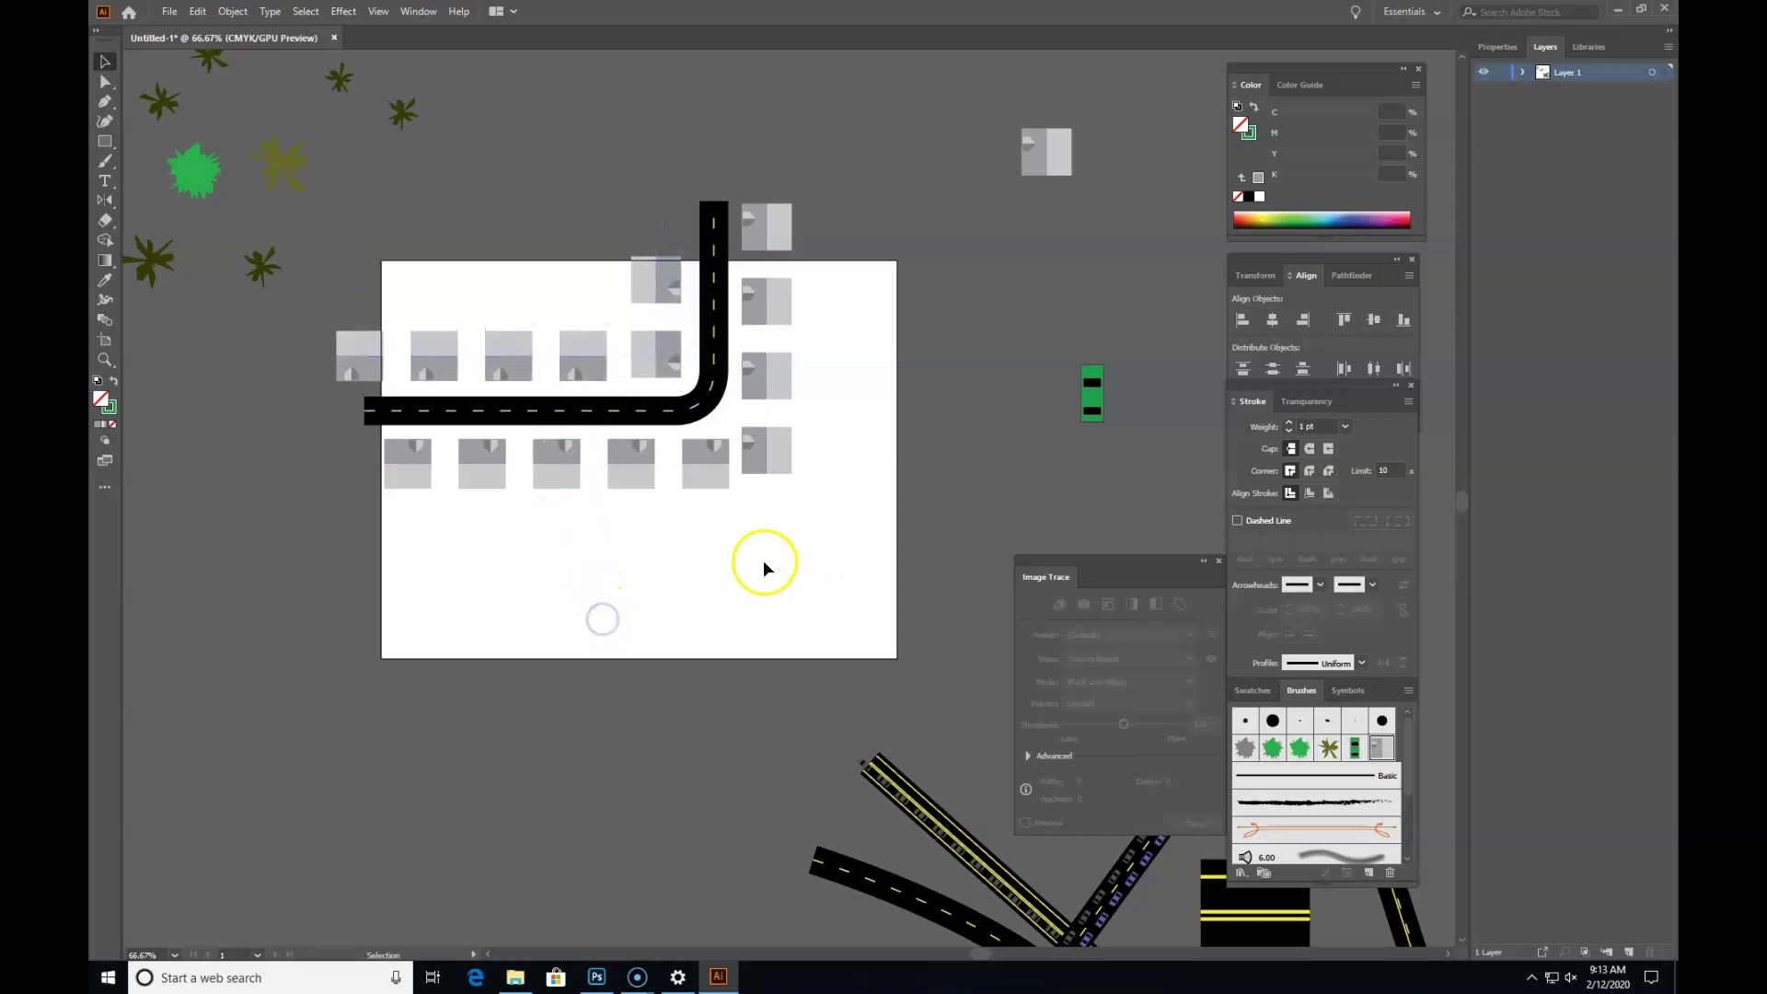
Step: Draw a rectangle enclosing the rounded road and most of the buildings on both sides of it
{"action": "key", "text": "z"}
{"action": "left_click", "coordinate": [709, 451], "text": "alt"}
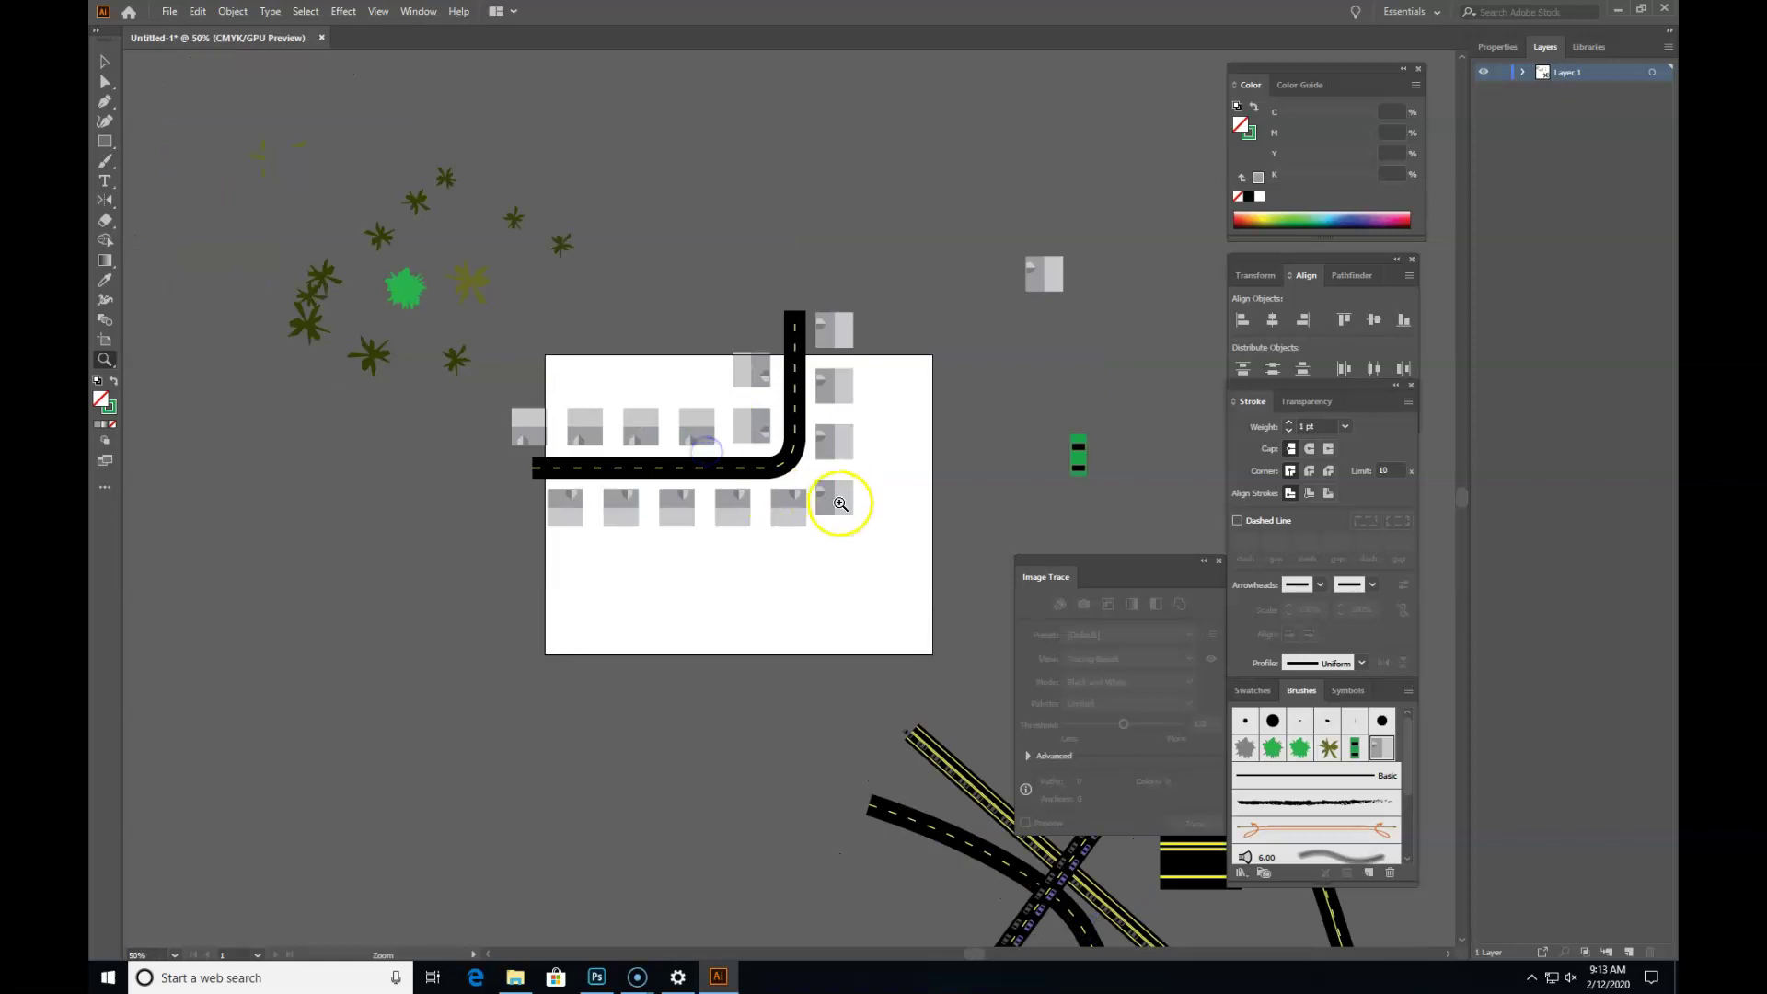
{"action": "left_click_drag", "start_coordinate": [840, 511], "coordinate": [691, 522]}
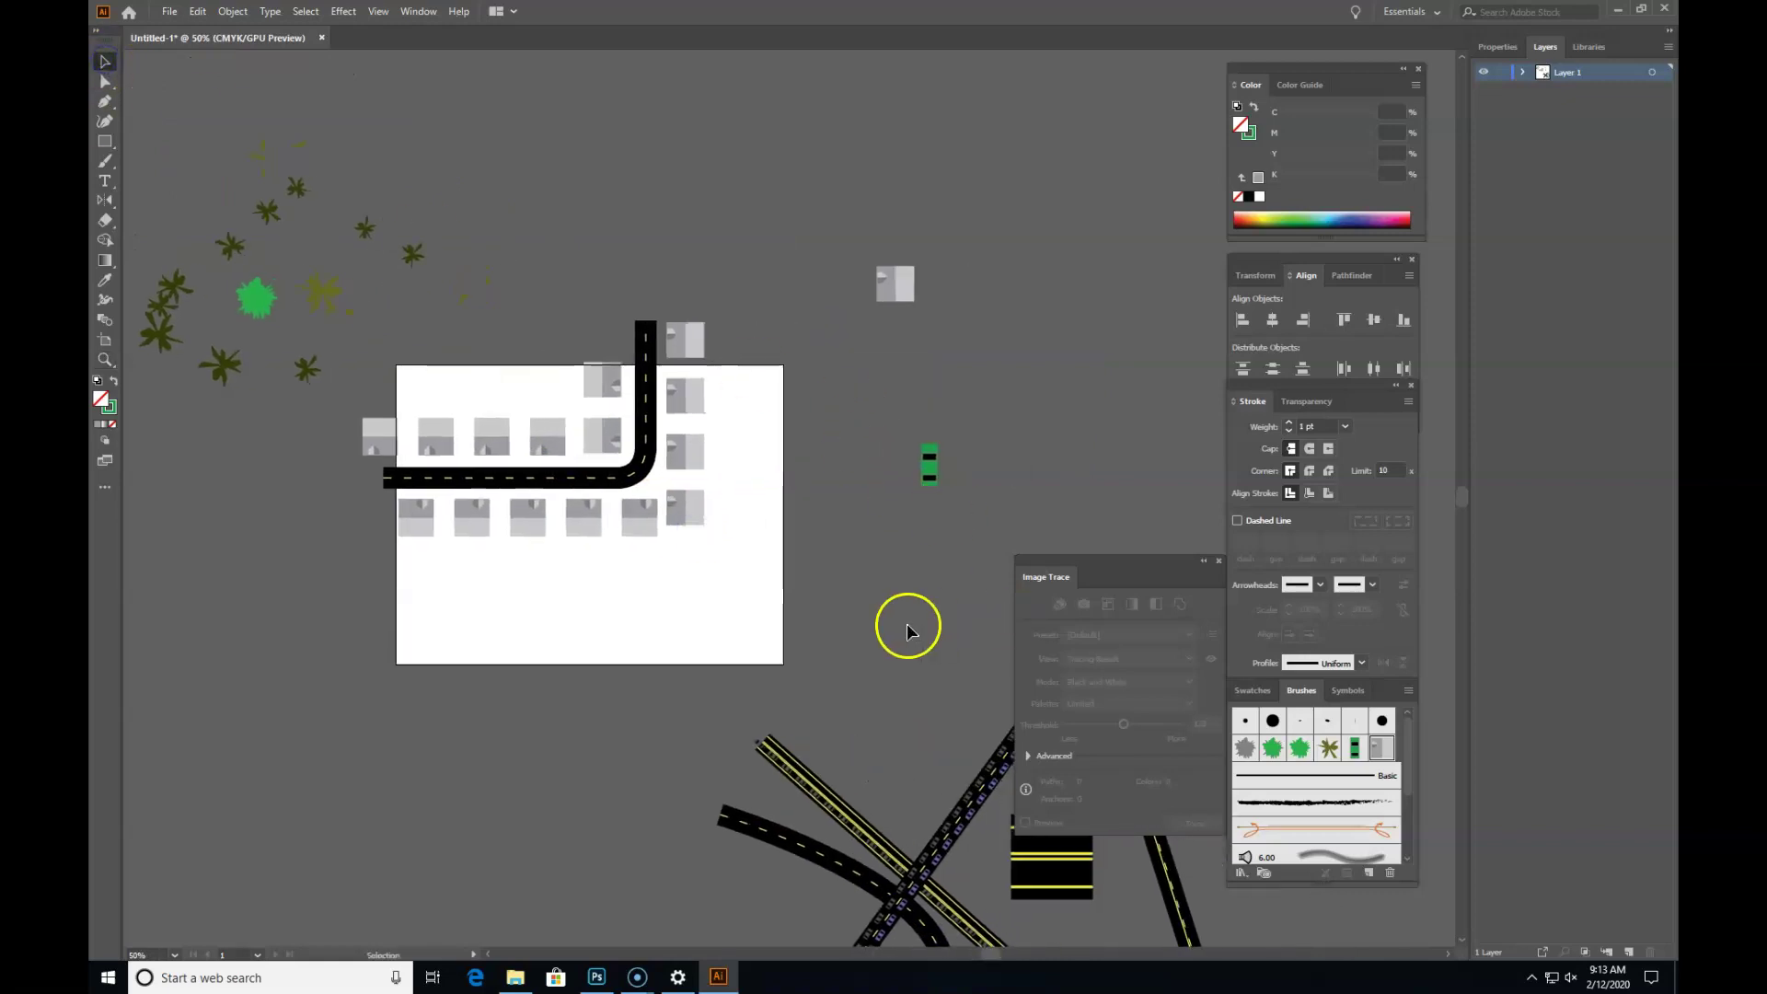
{"action": "left_click", "coordinate": [386, 338]}
{"action": "left_click", "coordinate": [711, 221]}
{"action": "left_click", "coordinate": [103, 145]}
{"action": "left_click_drag", "start_coordinate": [729, 346], "coordinate": [347, 564]}
{"action": "left_click", "coordinate": [104, 62]}
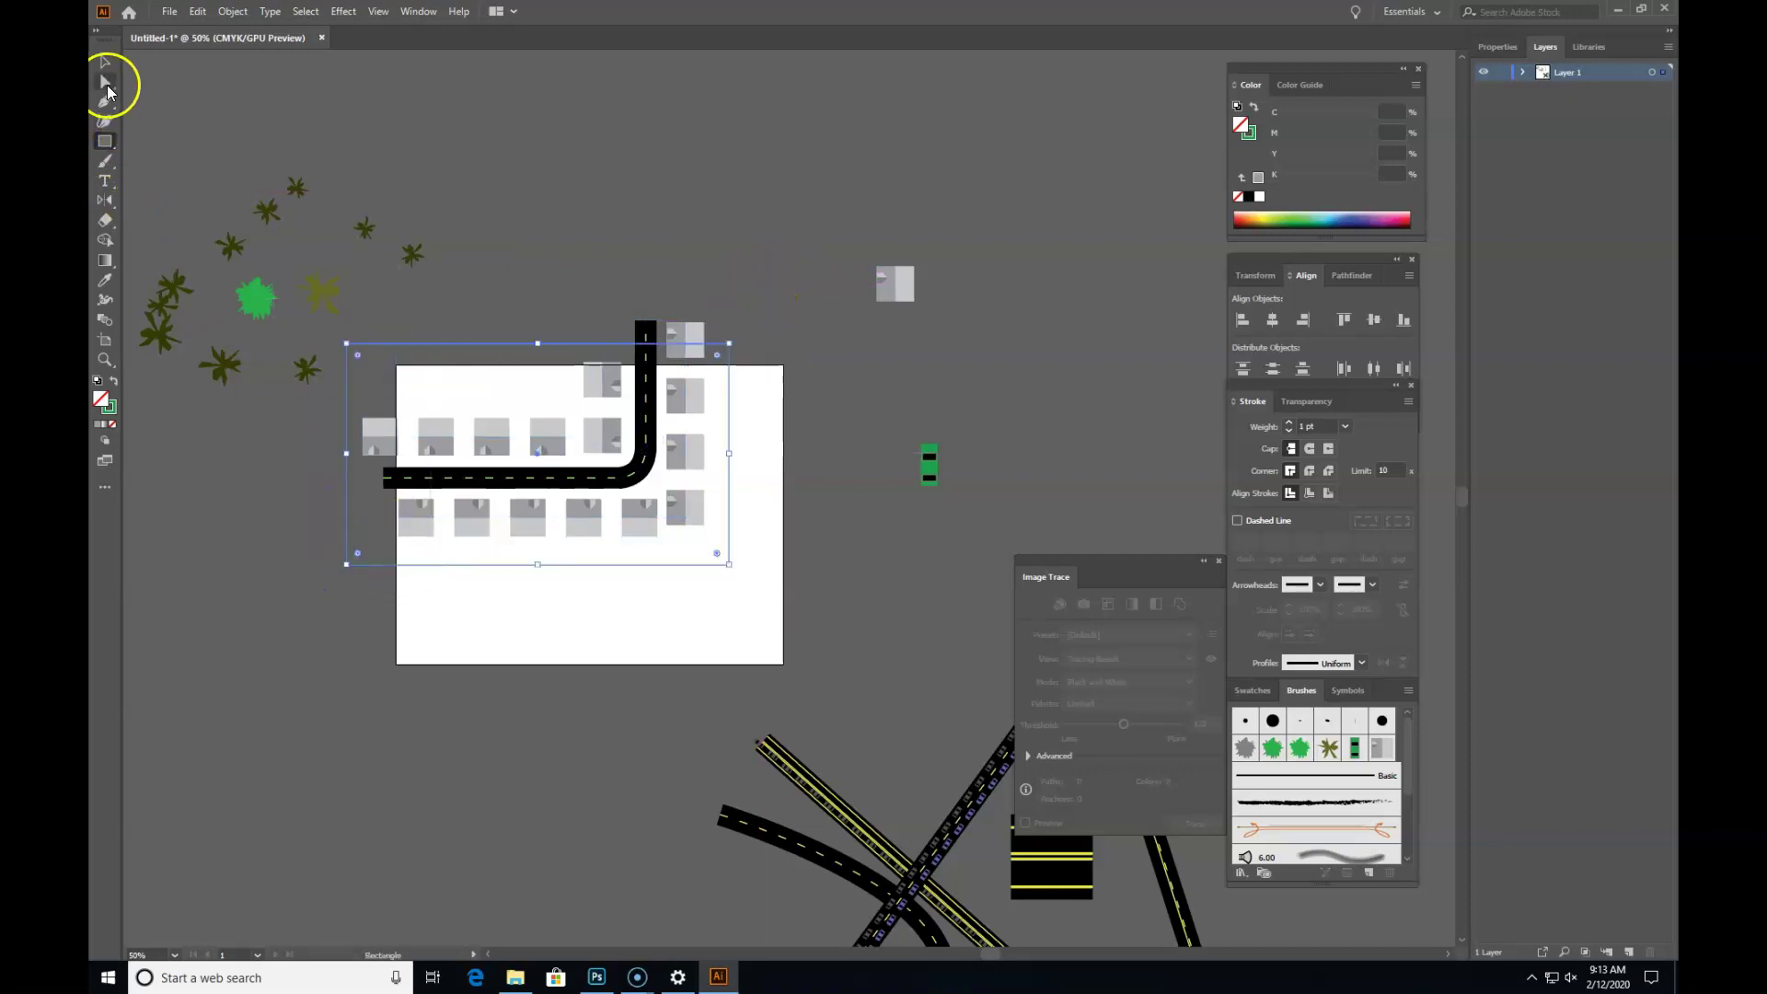
Step: Send the rectangle to the back and swap its fill and stroke to give it a solid green fill
{"action": "right_click", "coordinate": [482, 560]}
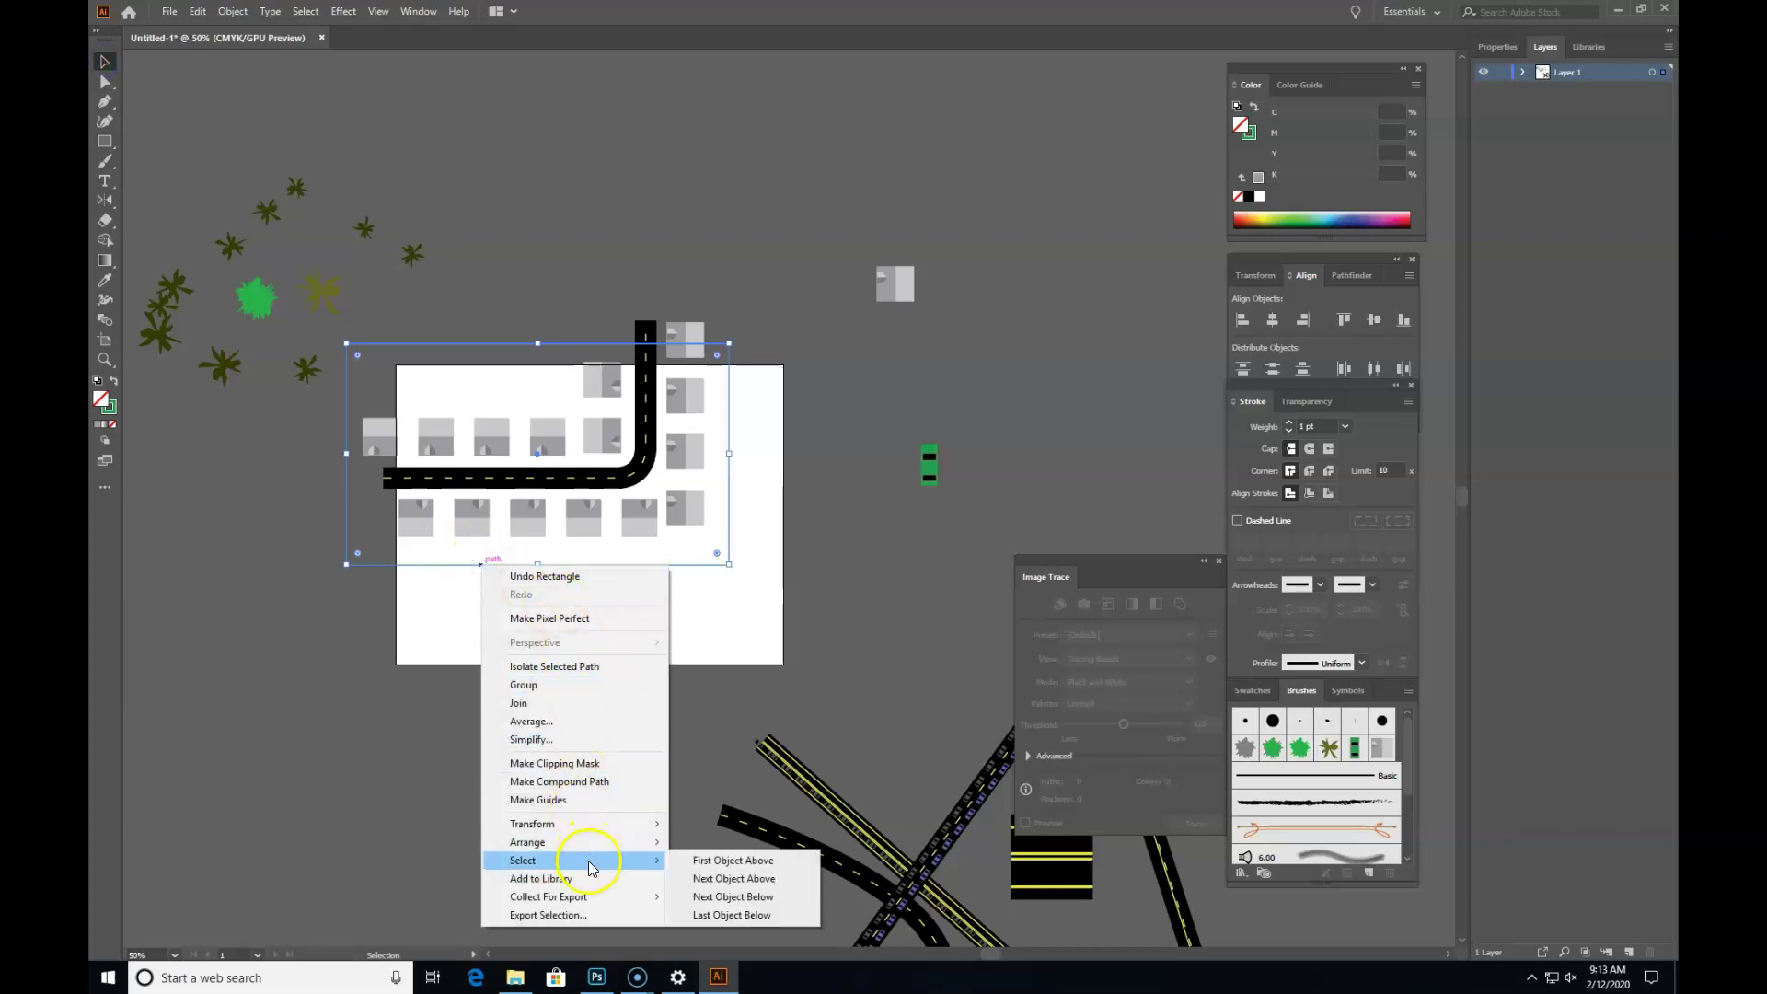
{"action": "mouse_move", "coordinate": [634, 842]}
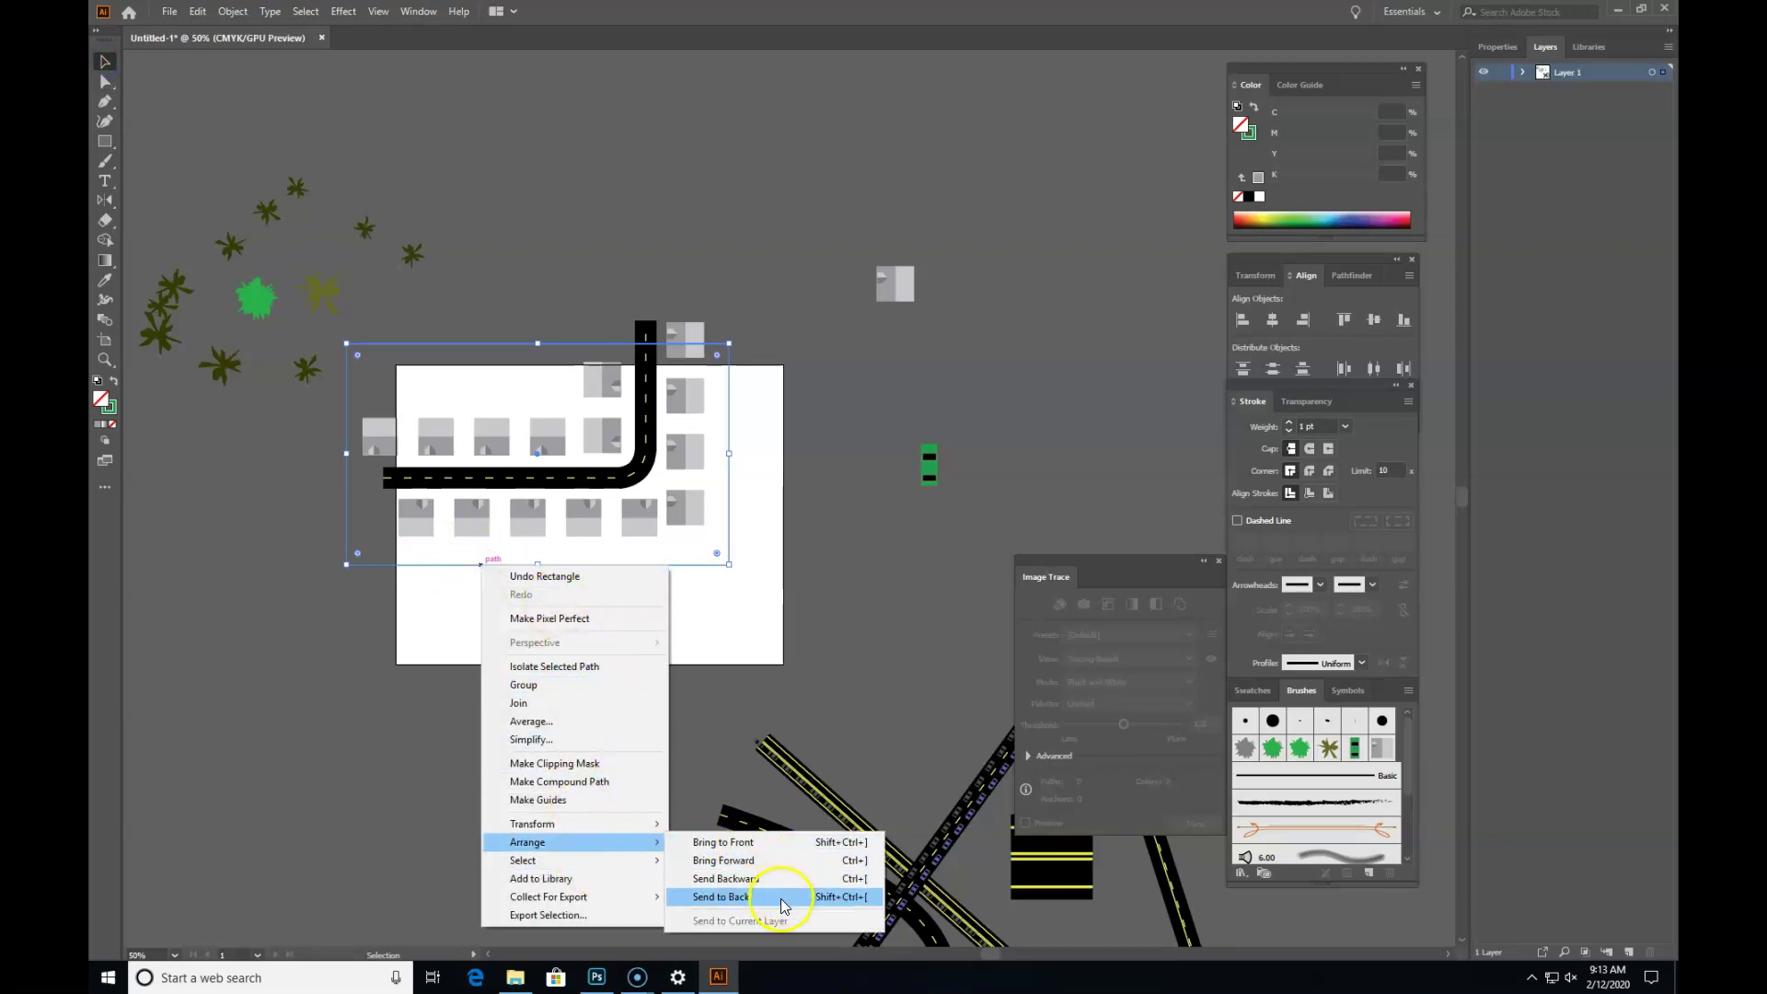
{"action": "left_click", "coordinate": [771, 897]}
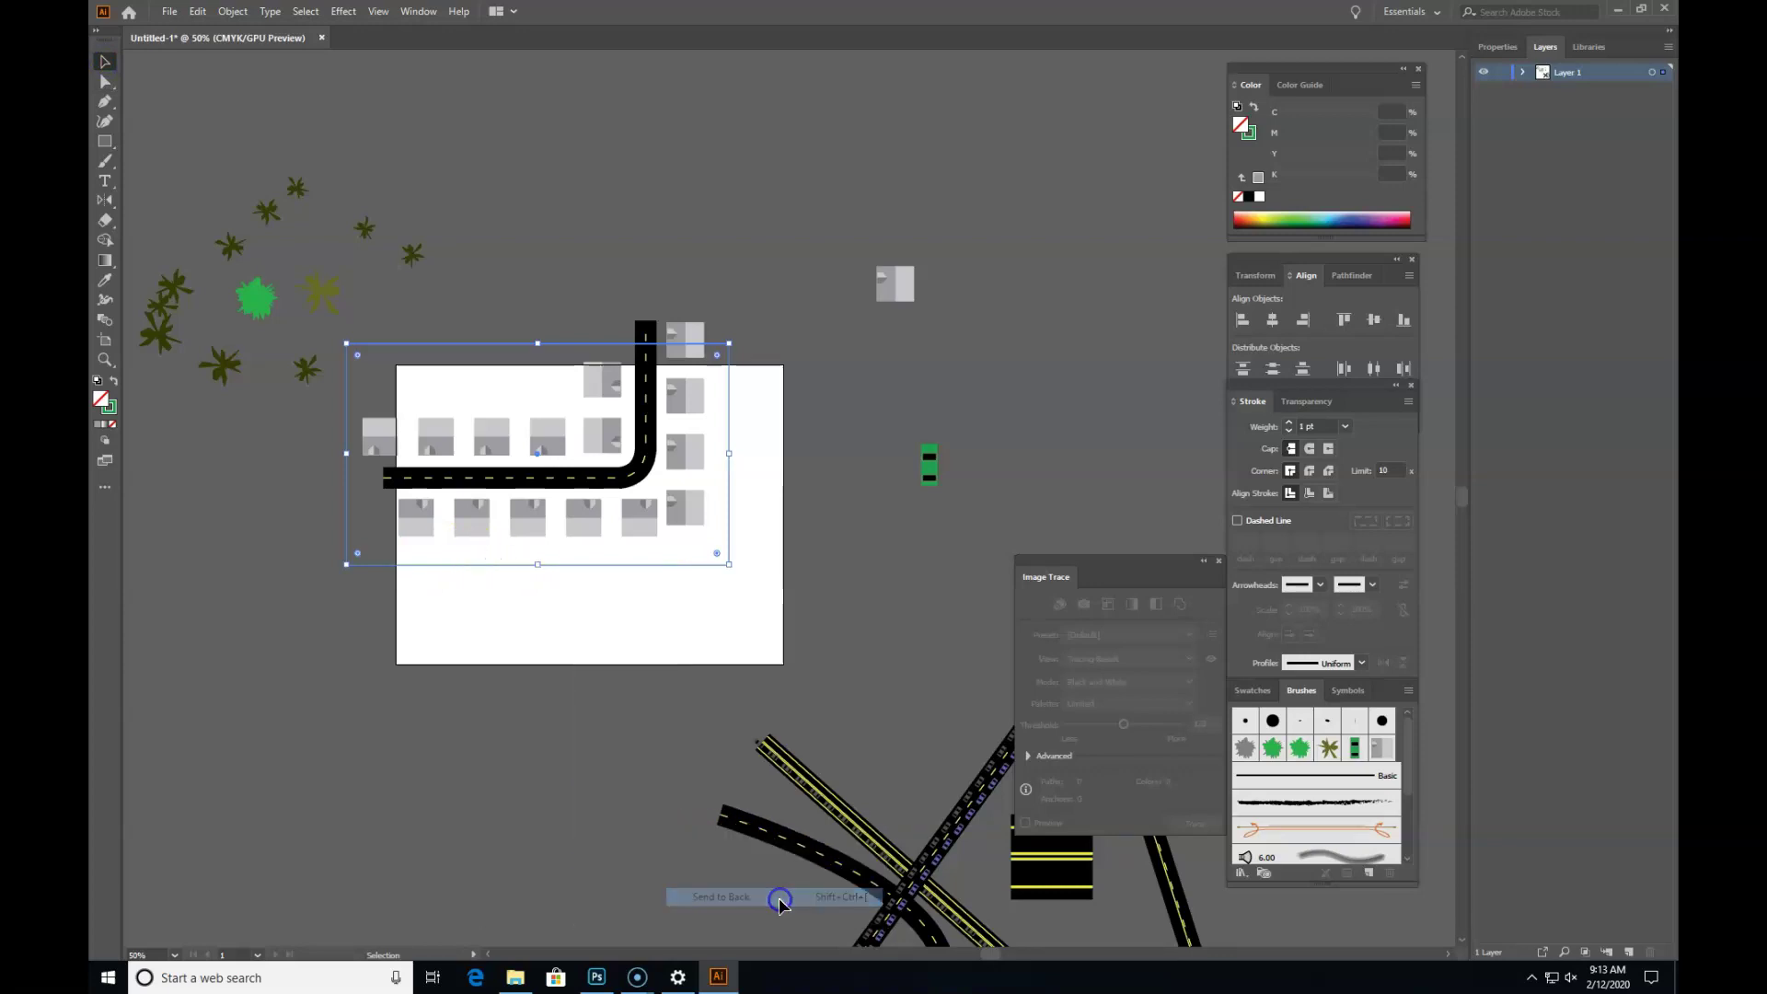
{"action": "left_click", "coordinate": [113, 380]}
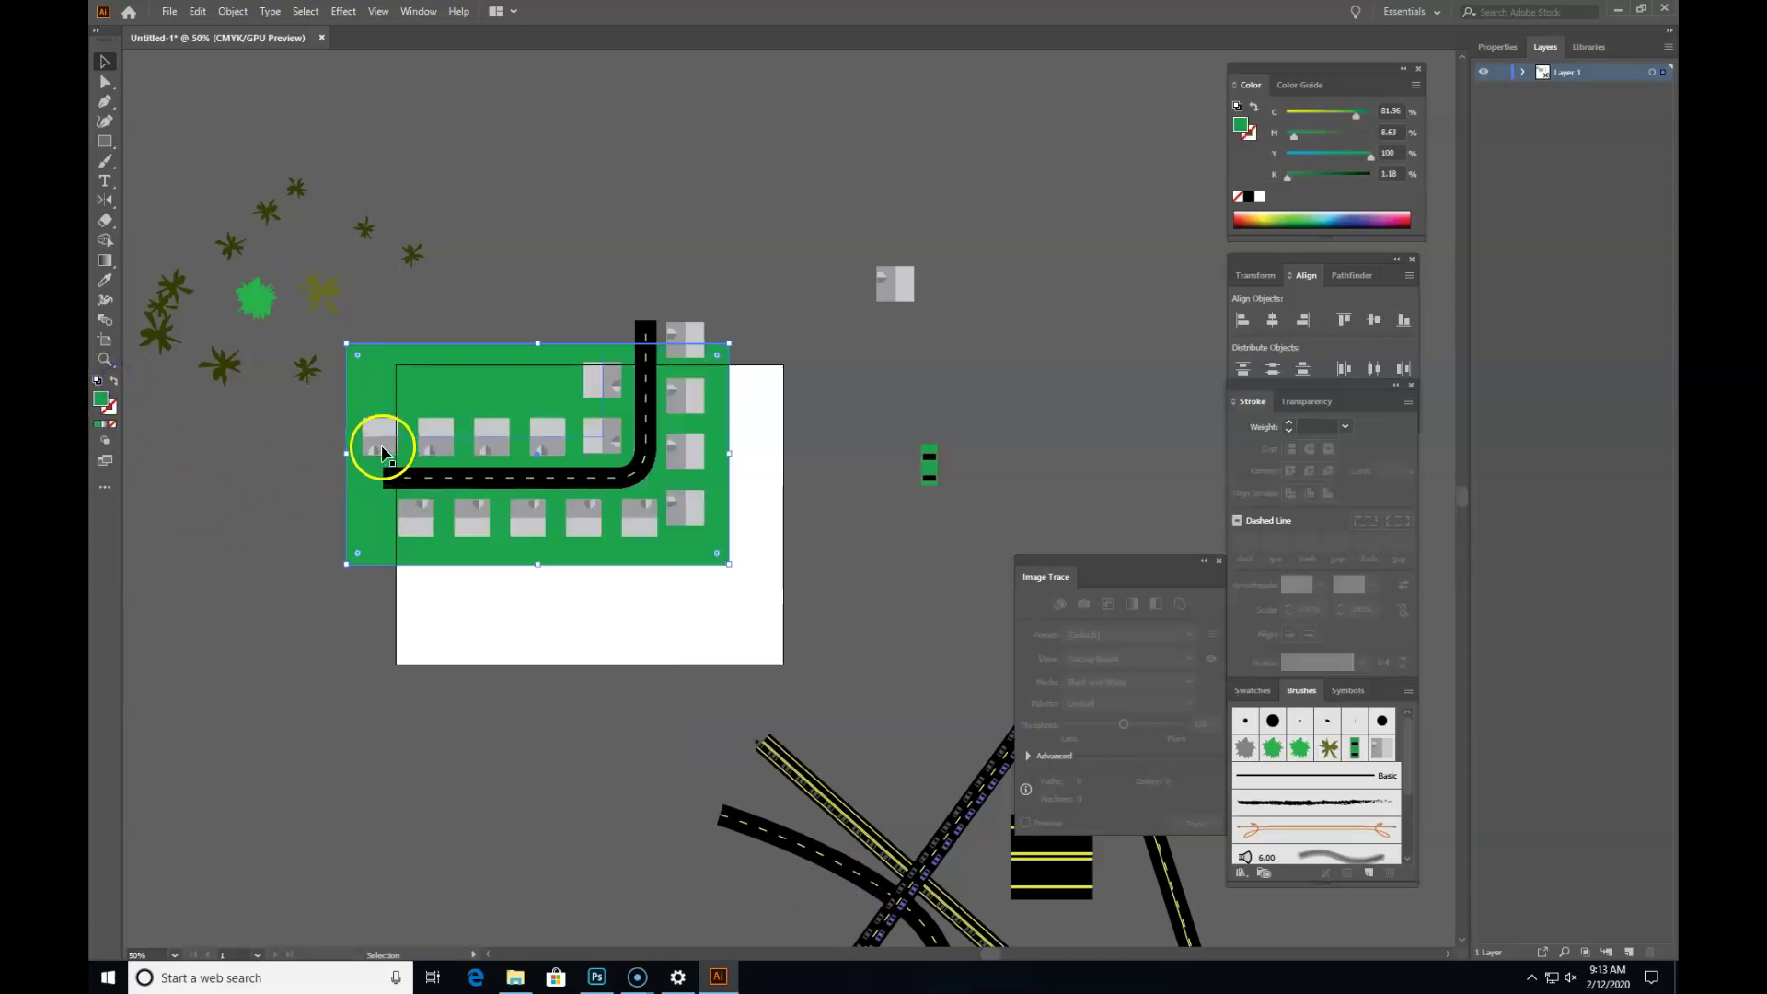
Step: Resize the green rectangle so its left and upper edges line up with the ends of the road
{"action": "left_click_drag", "start_coordinate": [344, 454], "coordinate": [383, 454]}
{"action": "left_click_drag", "start_coordinate": [562, 342], "coordinate": [566, 321]}
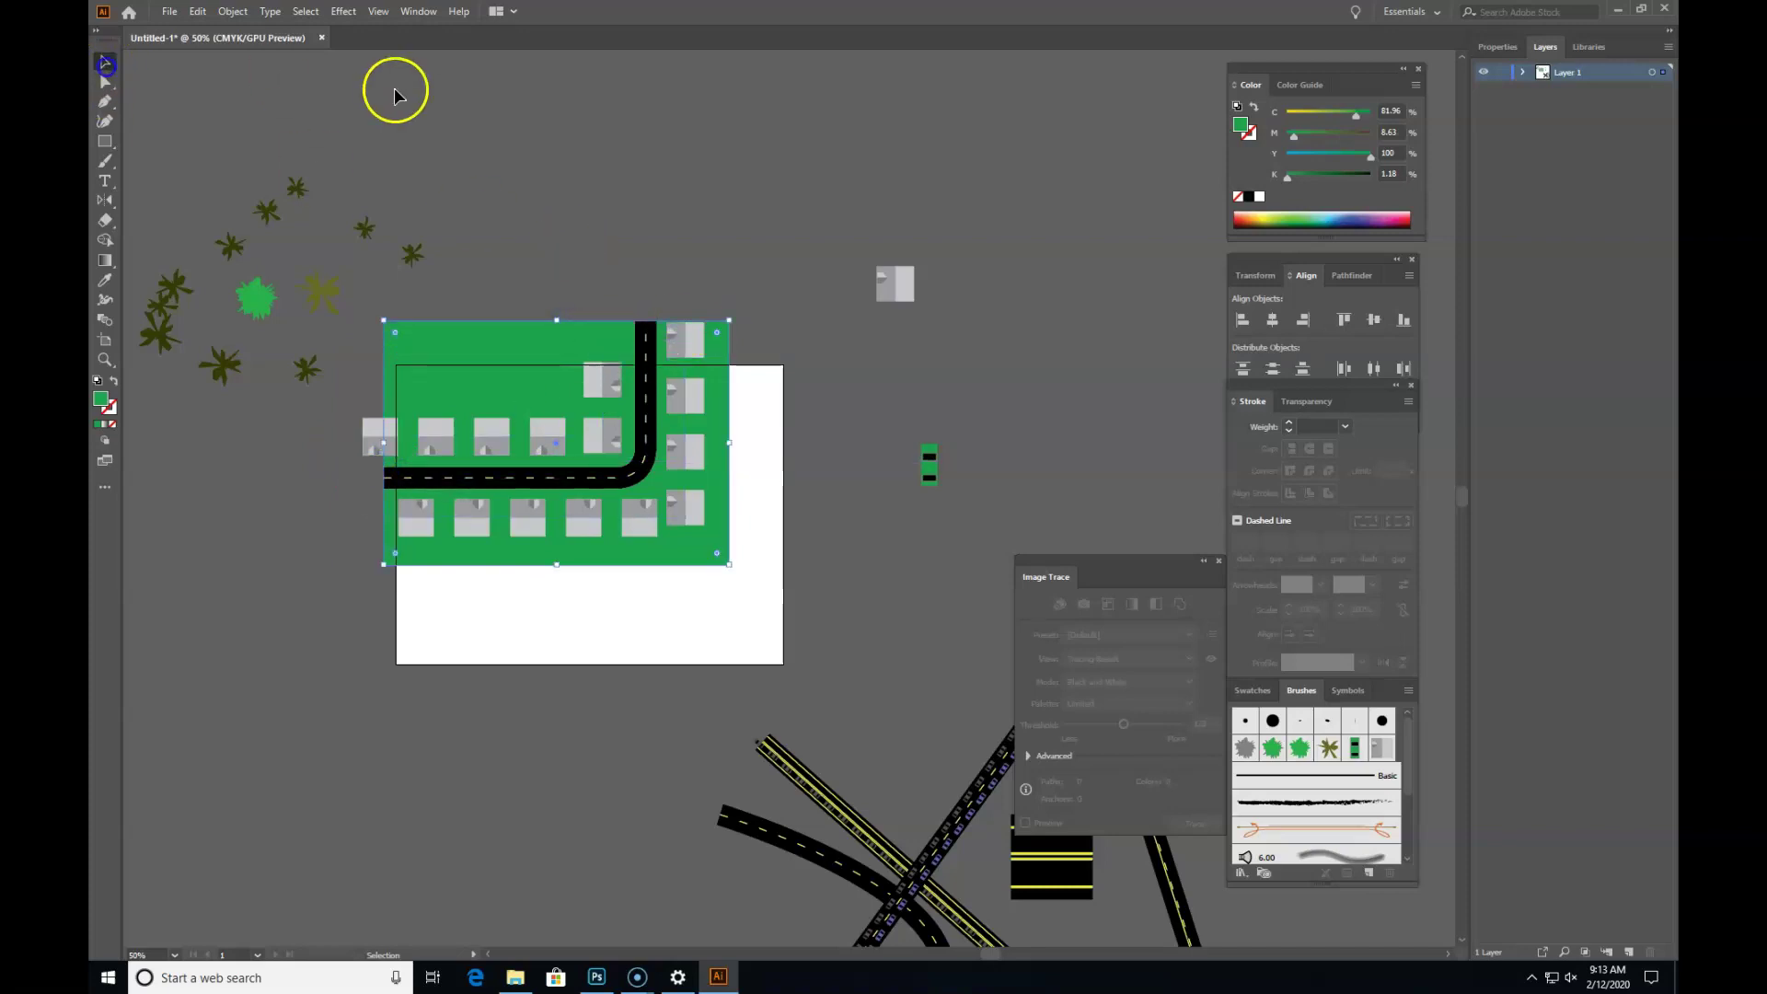
{"action": "left_click_drag", "start_coordinate": [777, 616], "coordinate": [716, 577]}
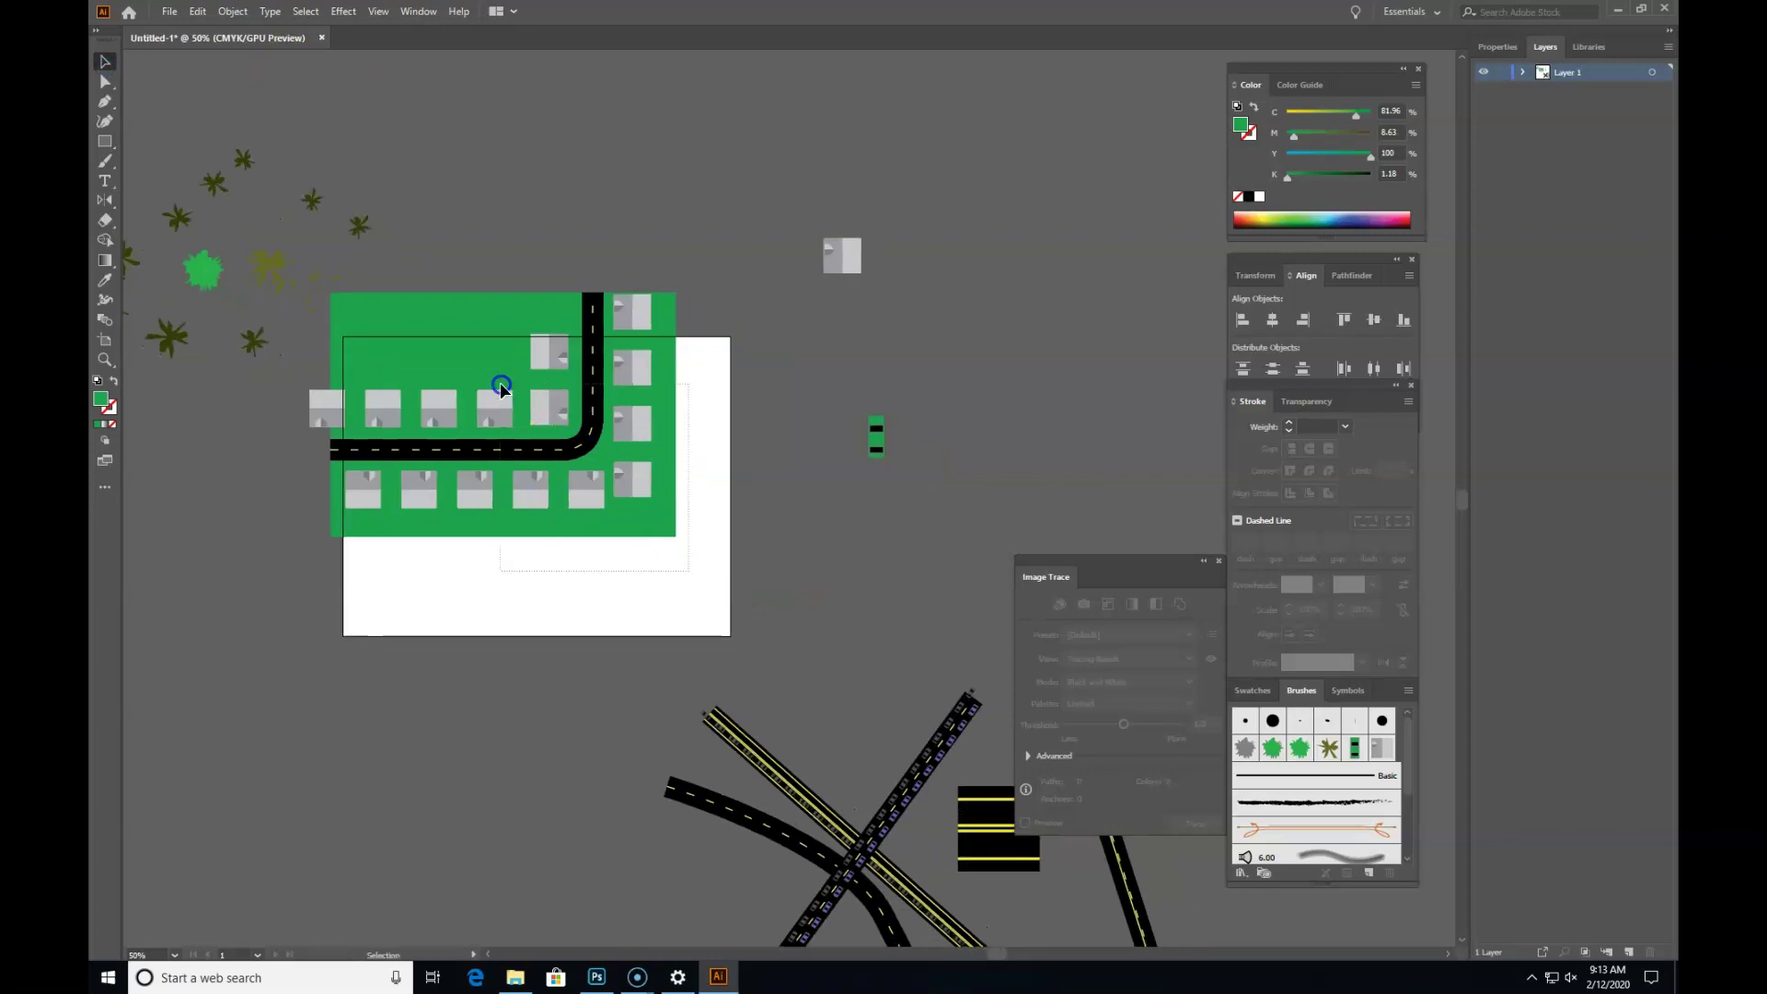
Step: Mirror a copy of the green block with its road and buildings downward, flush against the original's lower edge
{"action": "left_click", "coordinate": [482, 455]}
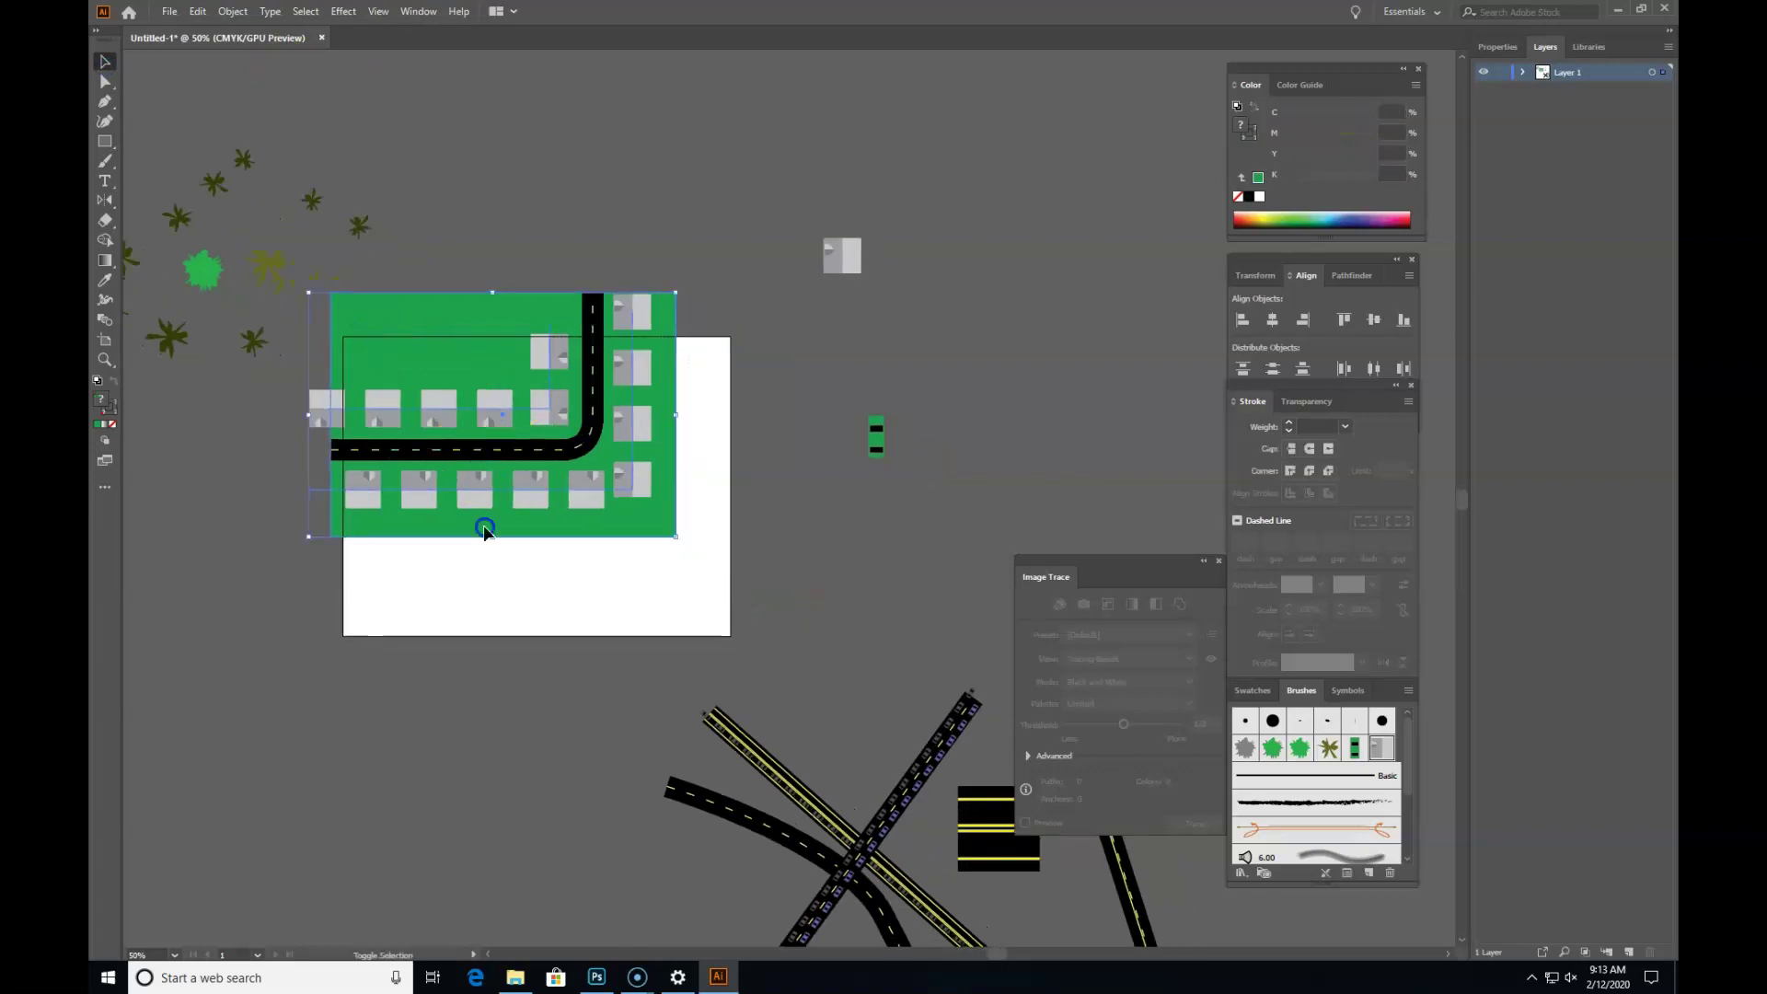
{"action": "left_click_drag", "start_coordinate": [485, 446], "coordinate": [530, 710]}
{"action": "key", "text": "o"}
{"action": "key", "text": "v"}
{"action": "left_click_drag", "start_coordinate": [550, 619], "coordinate": [551, 535]}
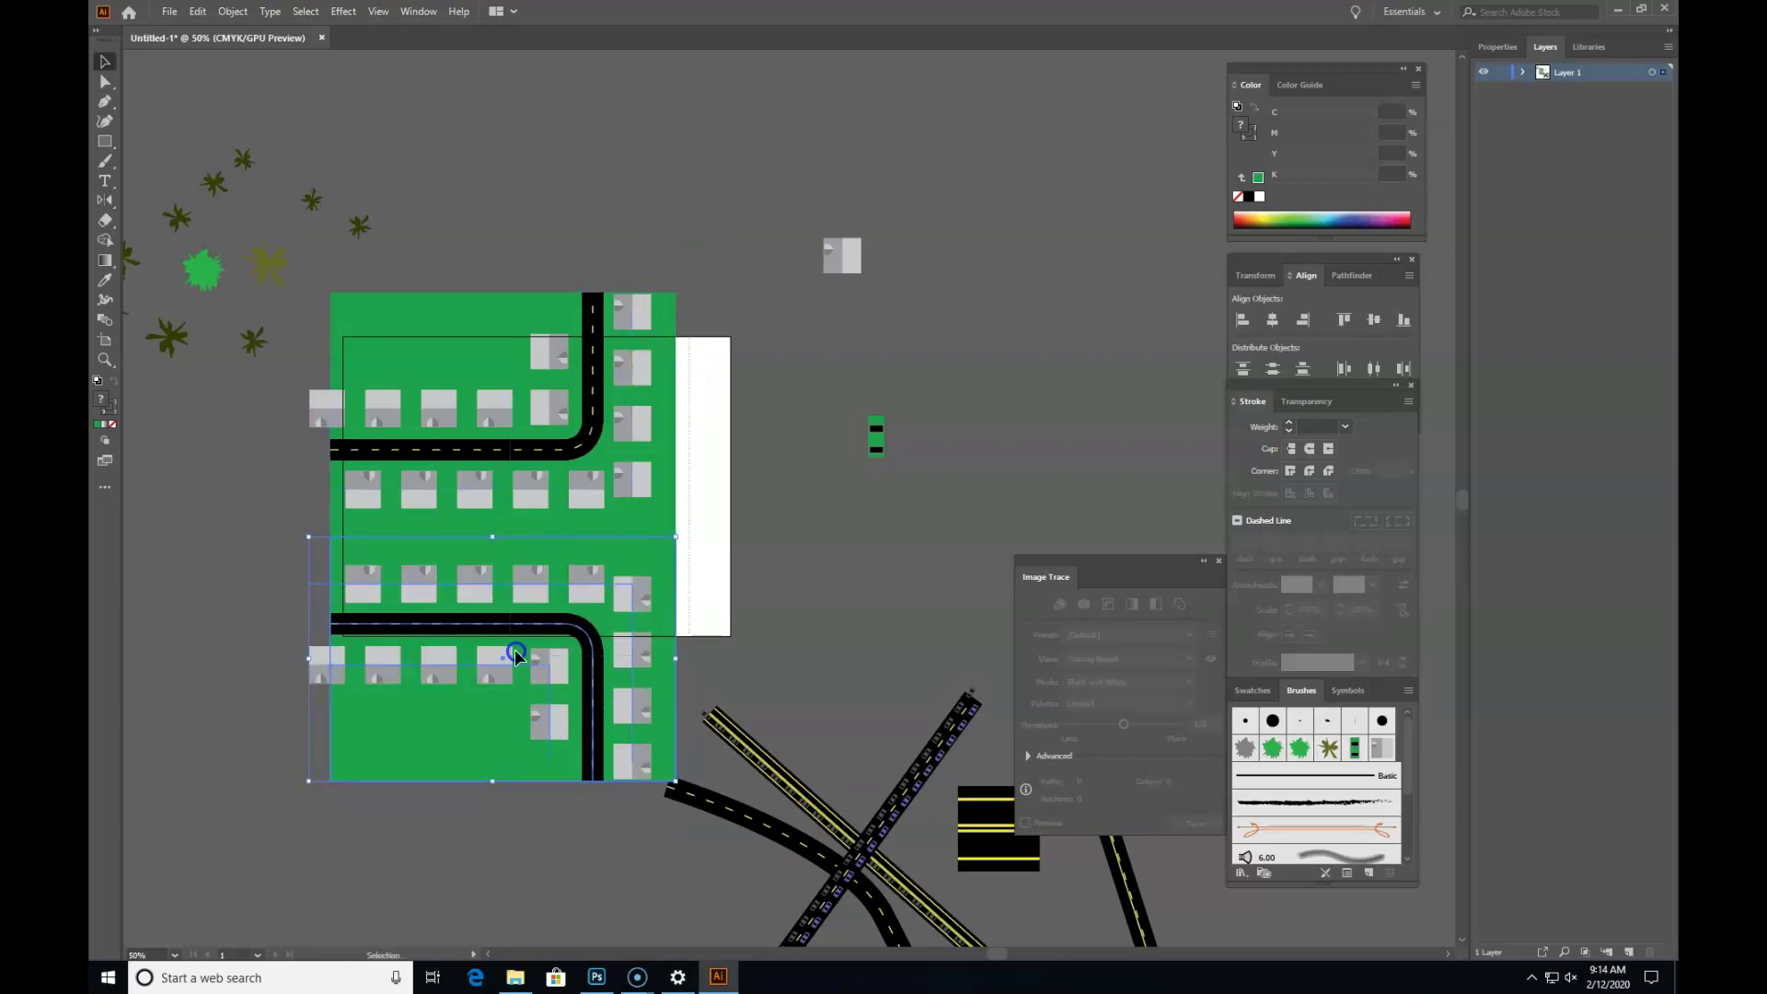
Step: Move the palm tree artwork farther left, away from the green blocks
{"action": "left_click", "coordinate": [294, 796]}
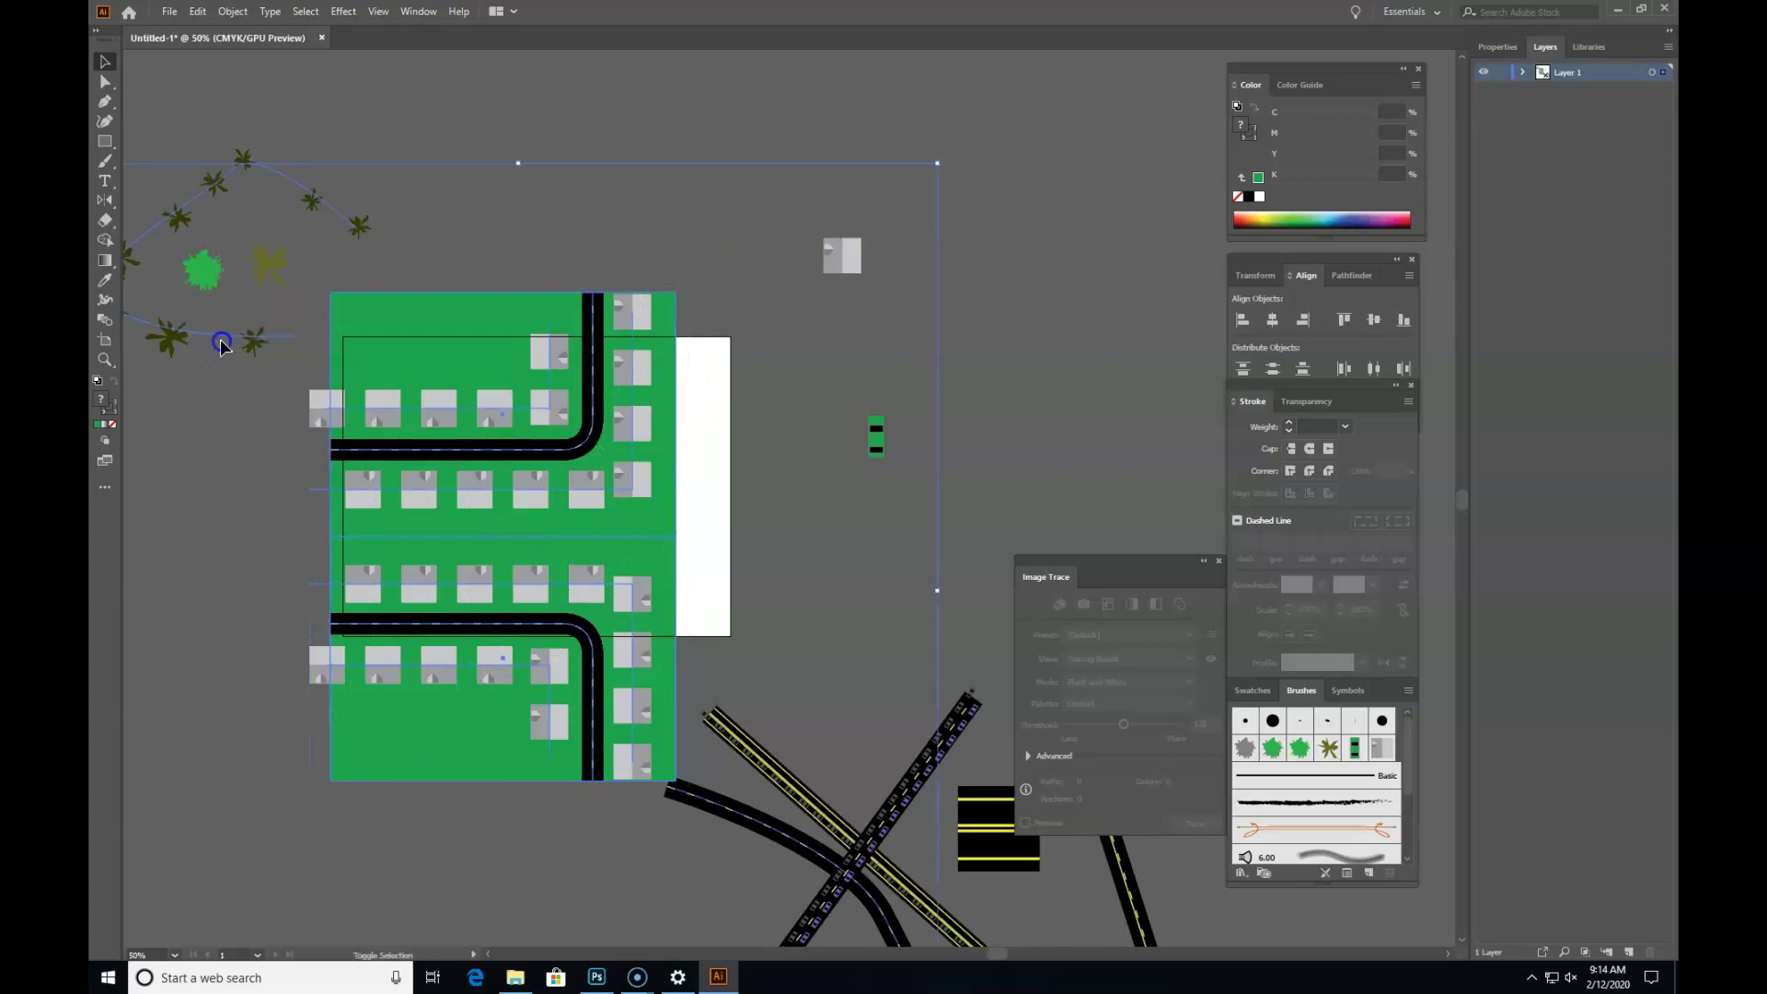
{"action": "key", "text": "z"}
{"action": "left_click", "coordinate": [804, 577], "text": "alt"}
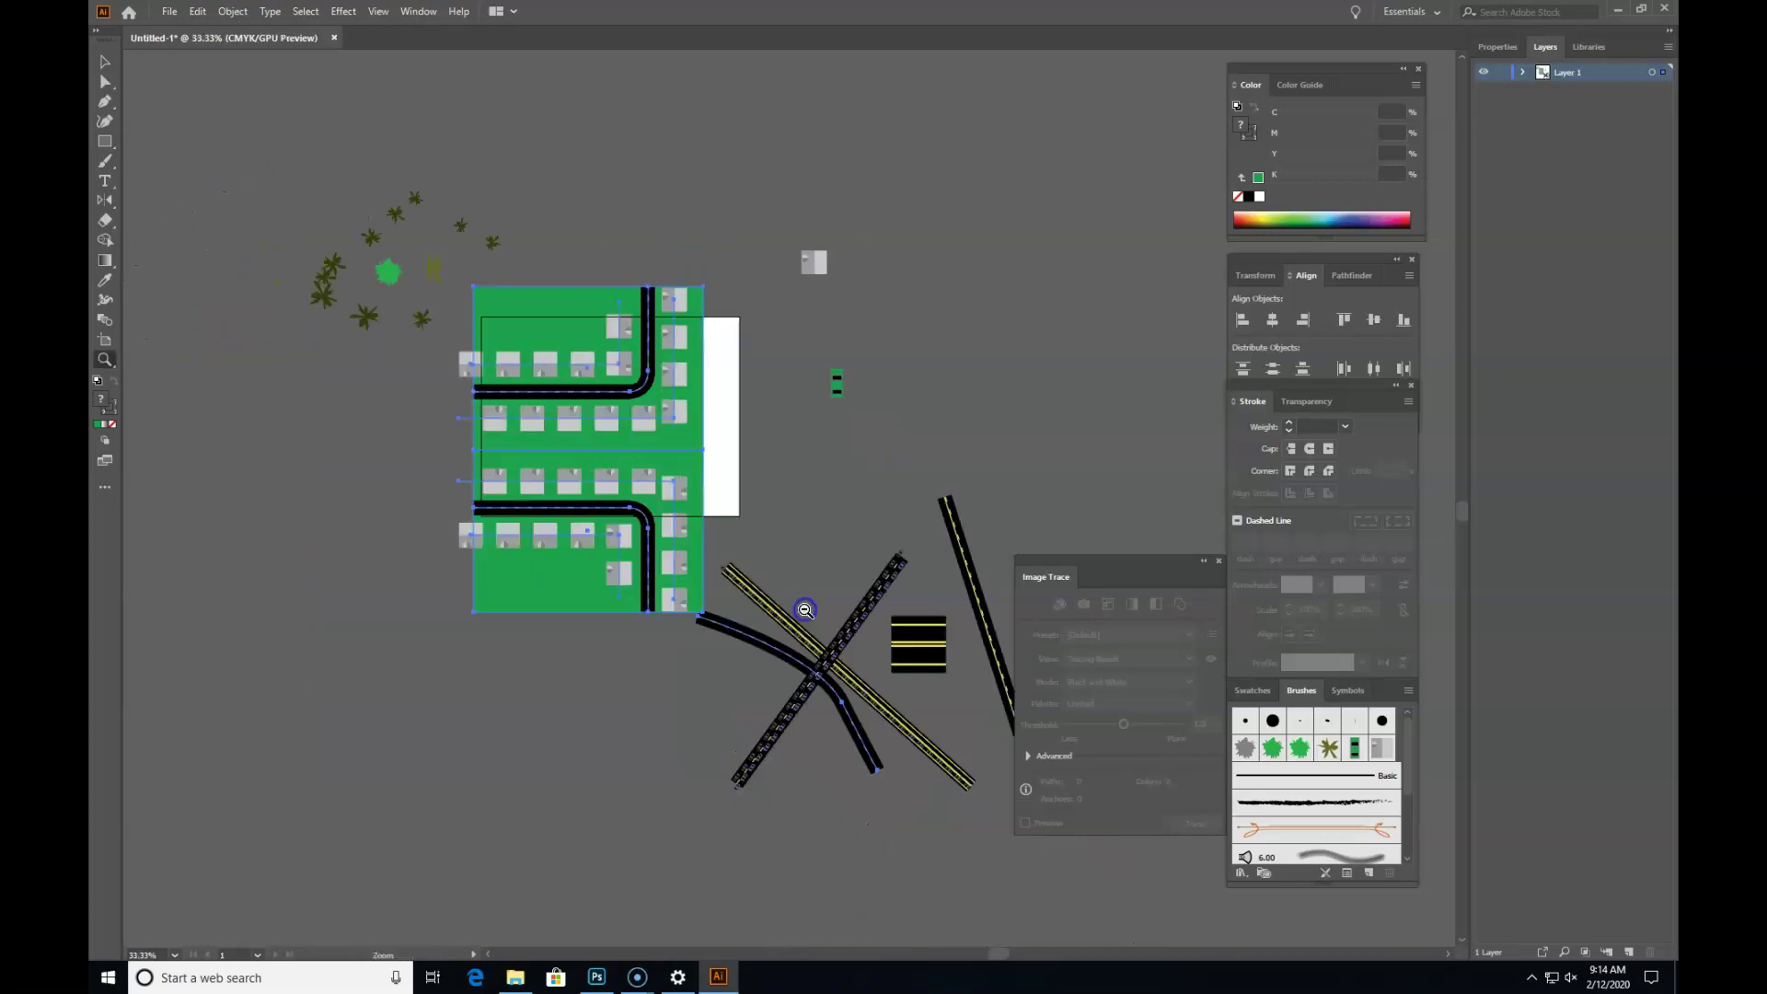
{"action": "left_click_drag", "start_coordinate": [799, 566], "coordinate": [762, 621]}
{"action": "left_click_drag", "start_coordinate": [383, 159], "coordinate": [549, 189]}
{"action": "left_click", "coordinate": [106, 61]}
{"action": "left_click", "coordinate": [382, 465]}
{"action": "left_click_drag", "start_coordinate": [380, 337], "coordinate": [208, 397]}
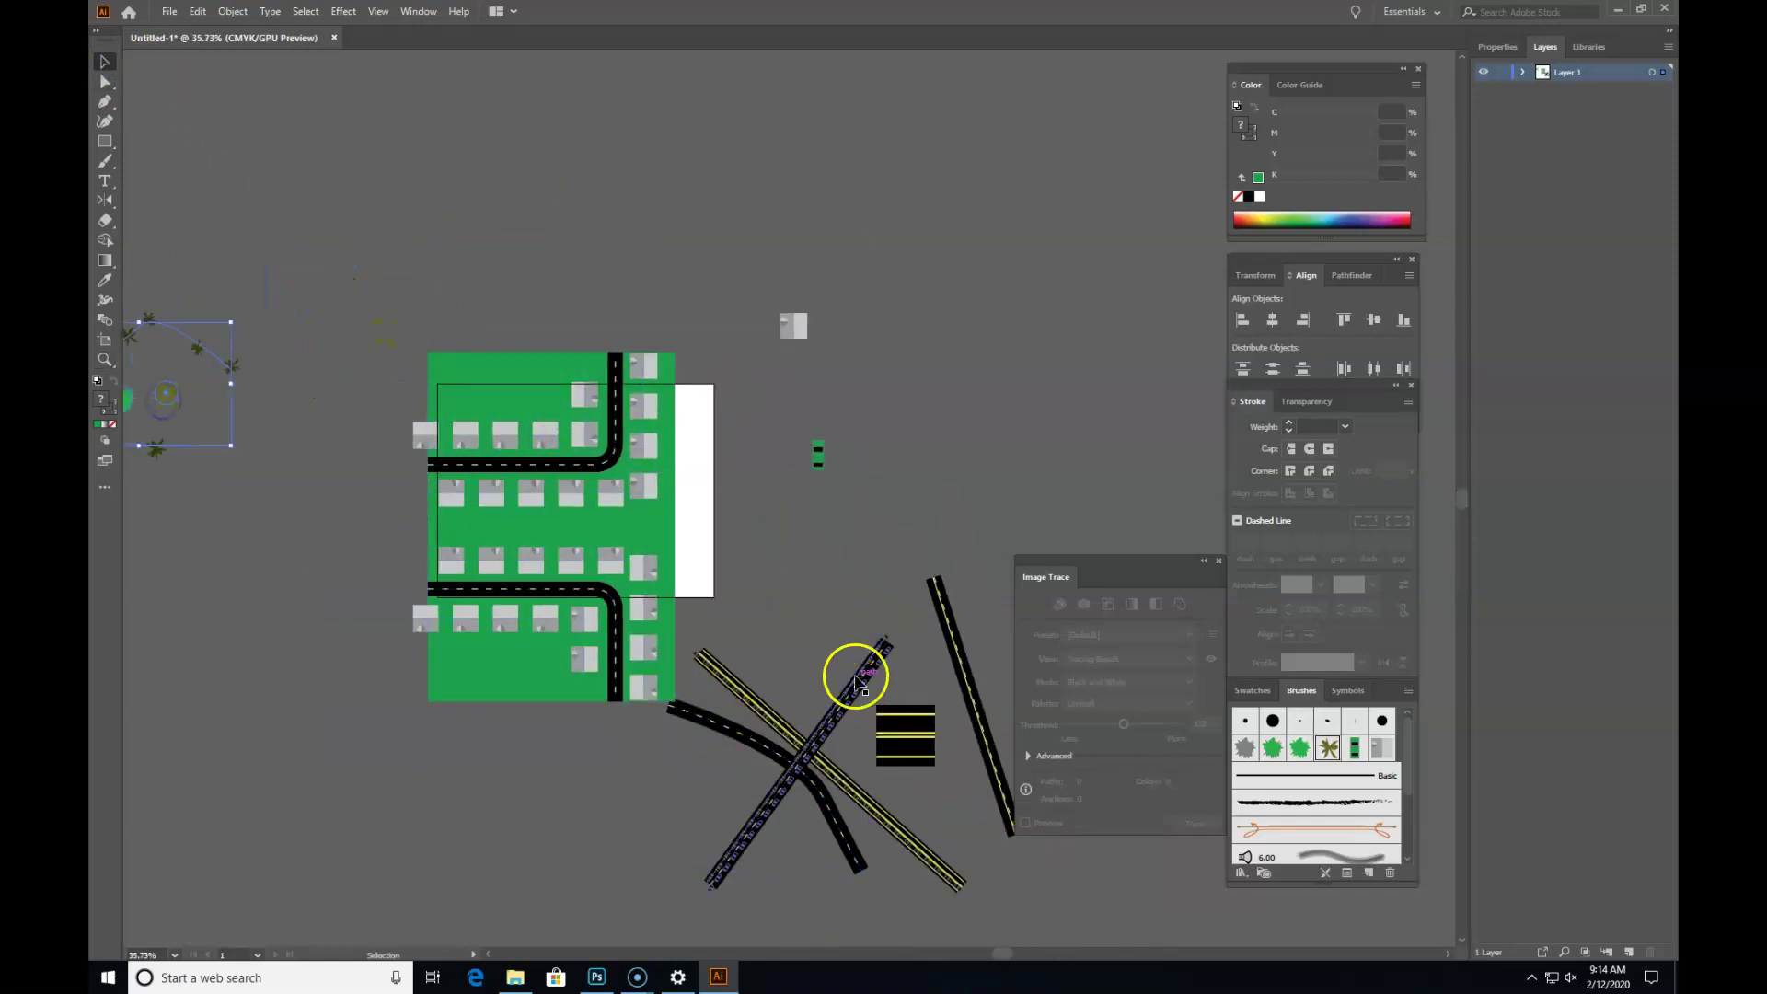
Step: Move the sample roads to the right of the map and the original building and car to the upper right
{"action": "left_click", "coordinate": [714, 895]}
{"action": "left_click_drag", "start_coordinate": [736, 734], "coordinate": [1208, 497]}
{"action": "left_click_drag", "start_coordinate": [840, 521], "coordinate": [1149, 108]}
Step: Mirror a copy of both green blocks to the right and butt it against the originals' right edge
{"action": "left_click_drag", "start_coordinate": [399, 886], "coordinate": [771, 726]}
{"action": "key", "text": "o"}
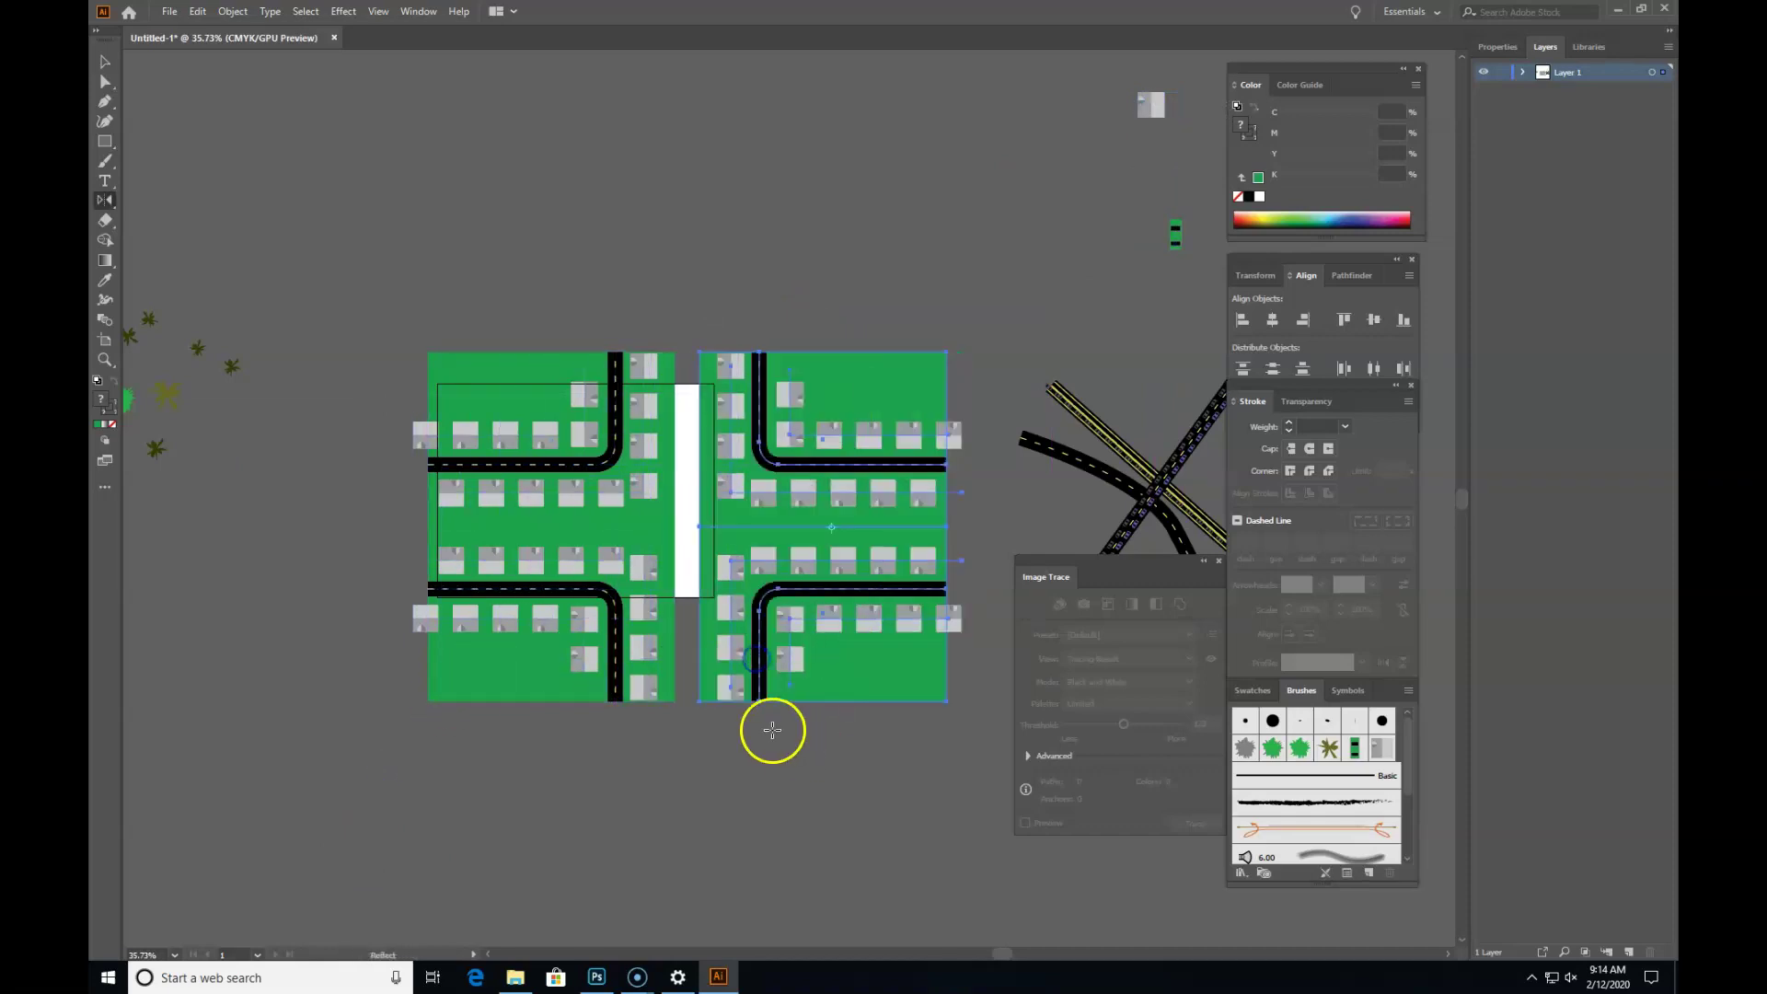
{"action": "key", "text": "v"}
{"action": "left_click_drag", "start_coordinate": [698, 639], "coordinate": [674, 644]}
{"action": "left_click", "coordinate": [717, 815]}
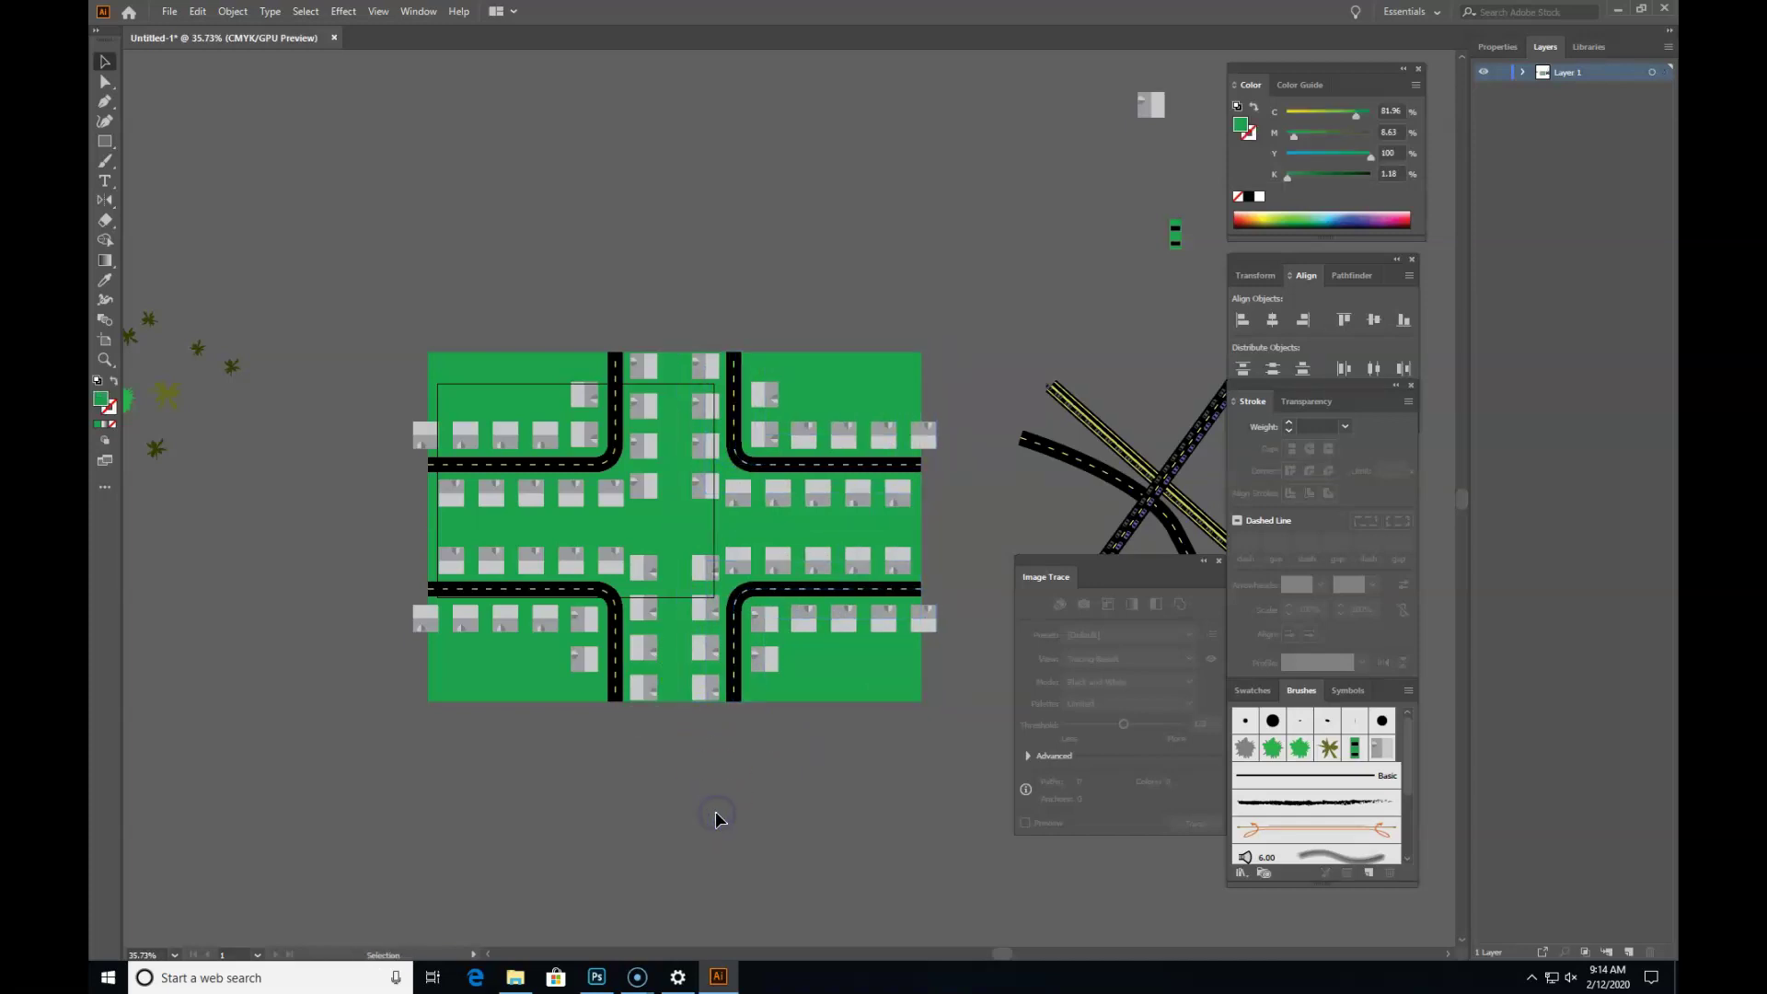
{"action": "left_click", "coordinate": [711, 780]}
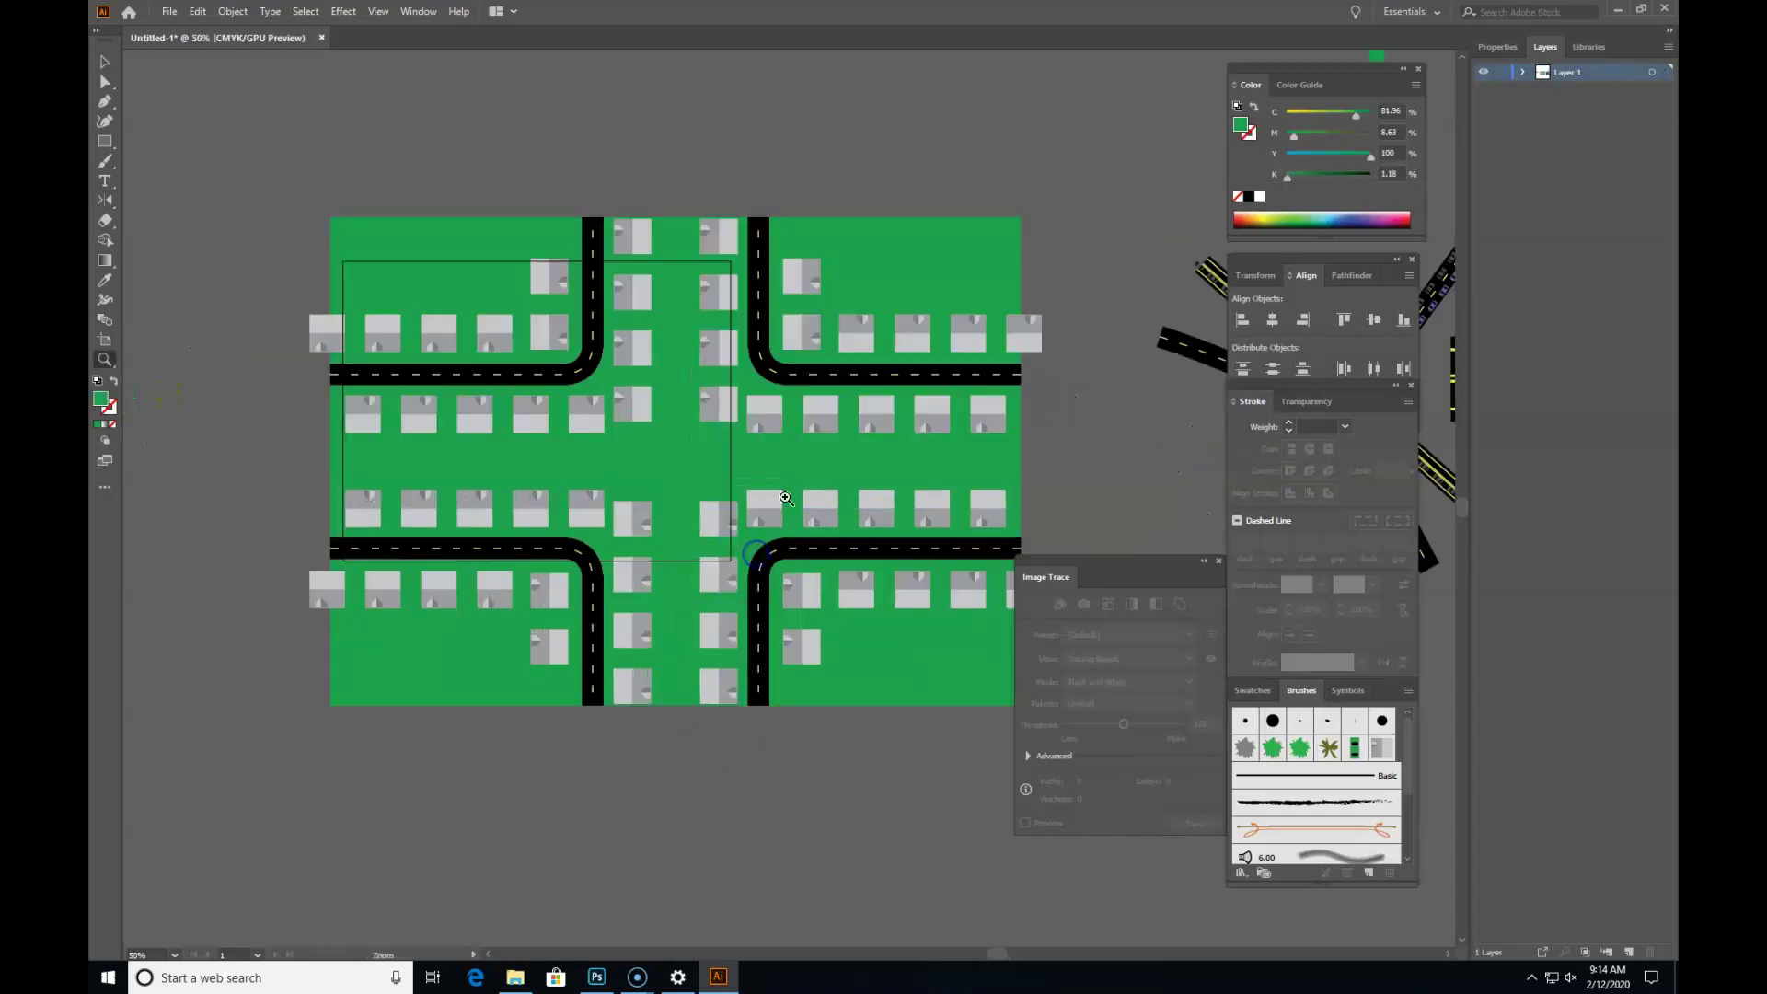
{"action": "left_click", "coordinate": [682, 557]}
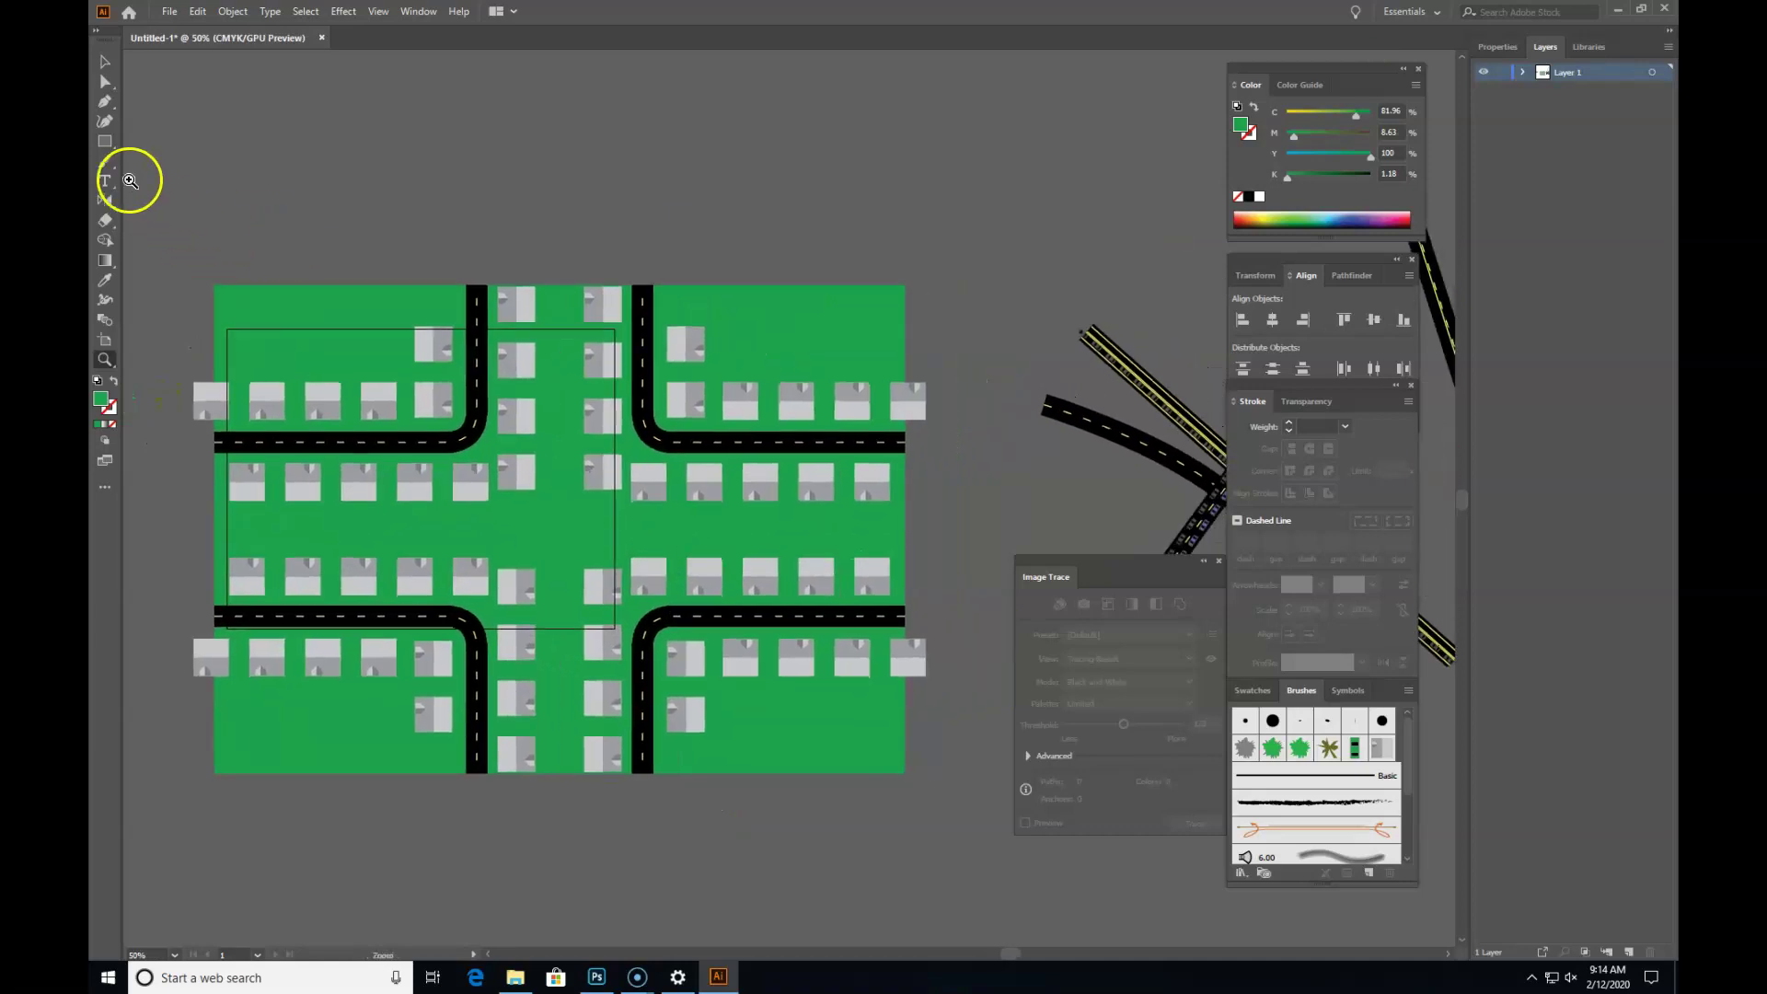
{"action": "left_click", "coordinate": [787, 540], "text": "alt"}
{"action": "left_click", "coordinate": [787, 541], "text": "alt"}
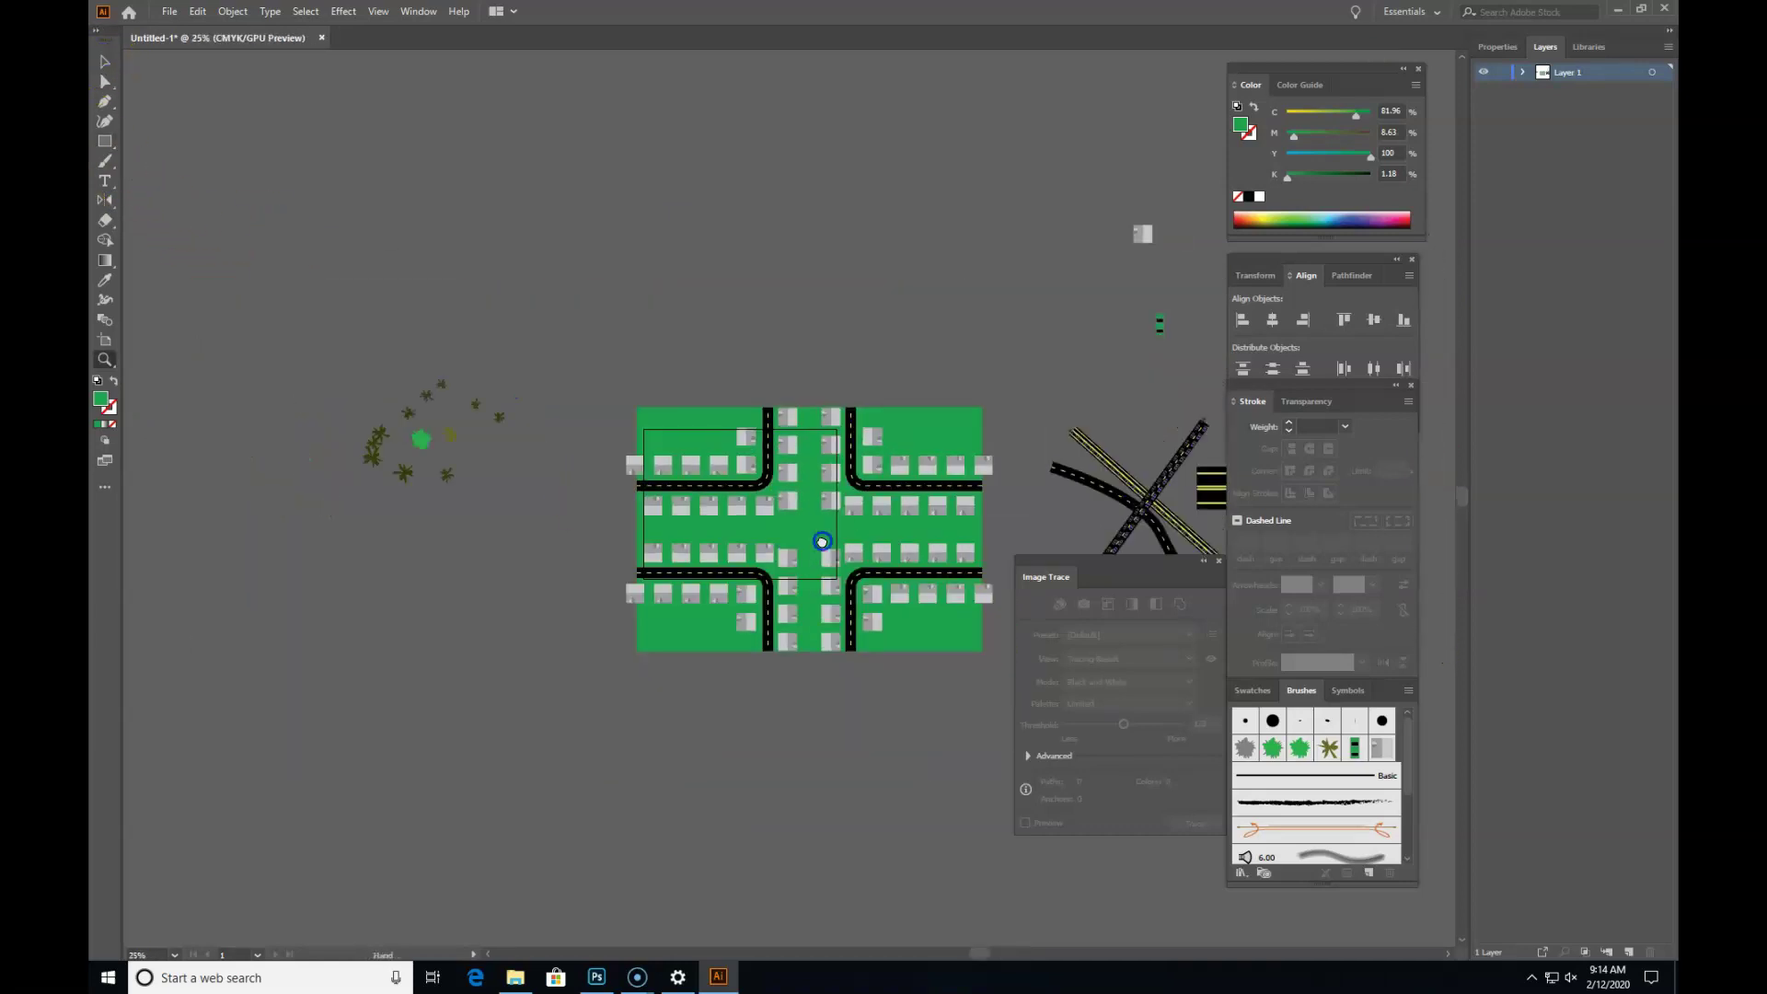
{"action": "left_click", "coordinate": [105, 62]}
{"action": "left_click", "coordinate": [184, 394]}
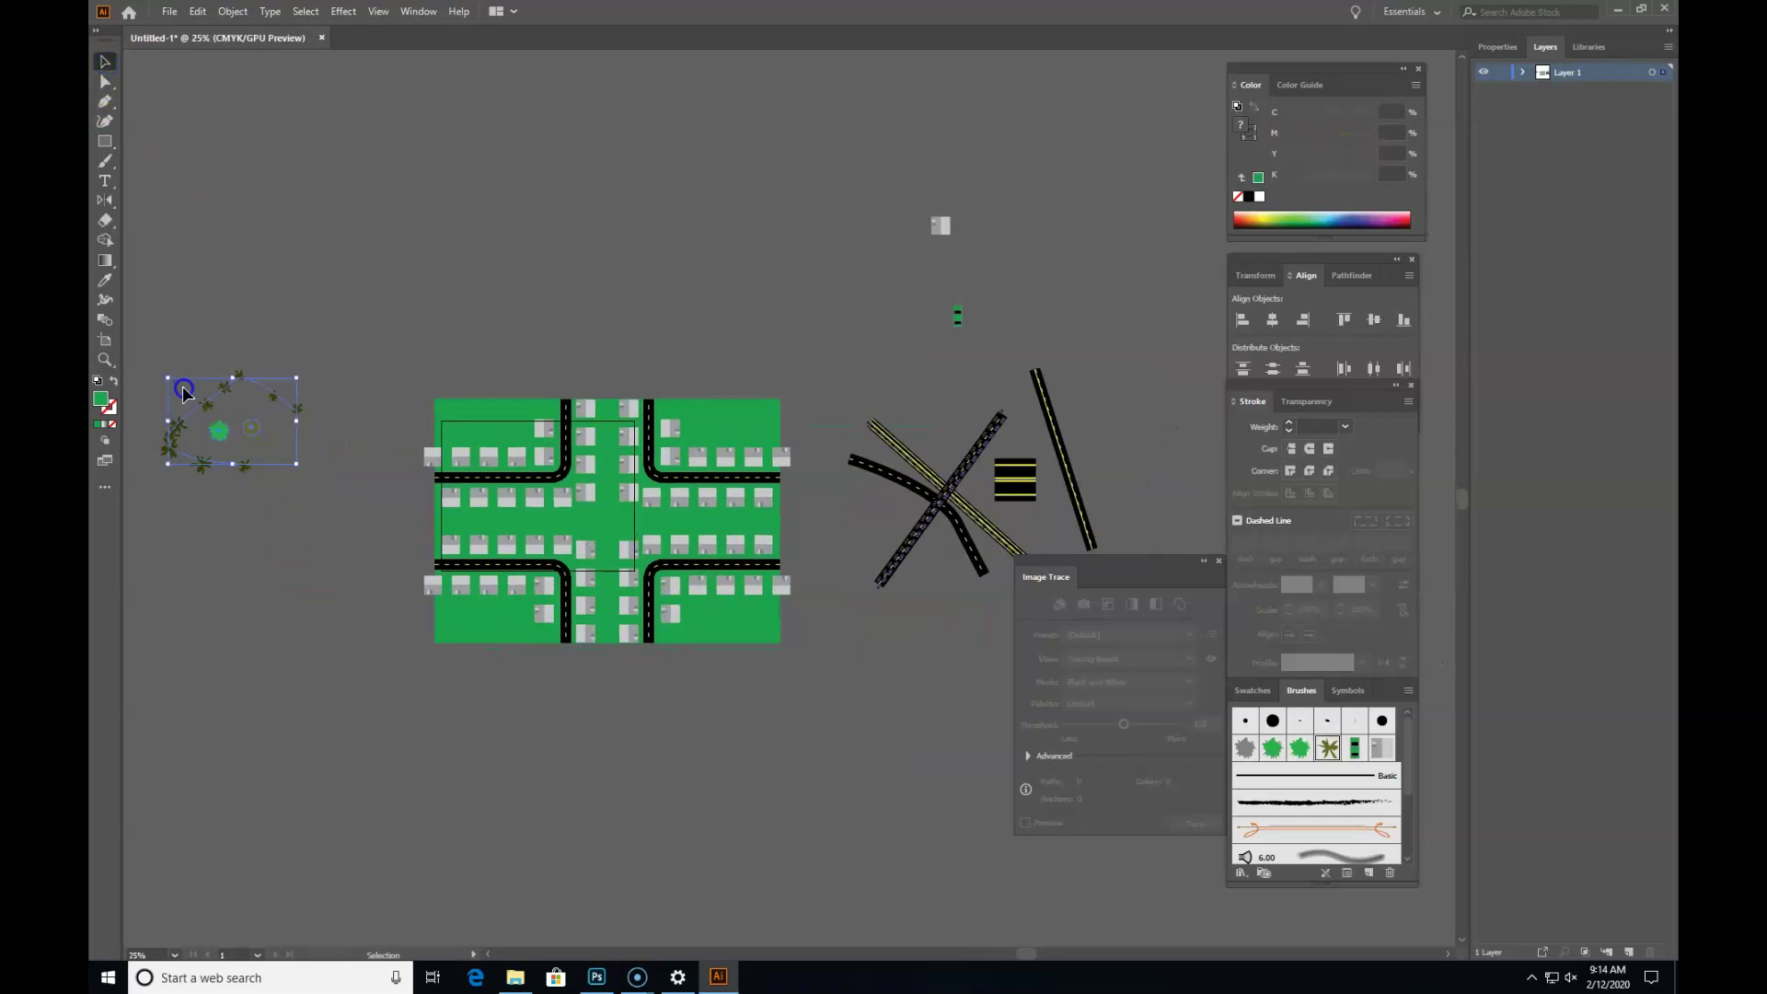
{"action": "left_click", "coordinate": [249, 208]}
Step: Draw a straight horizontal path across the green strip between the middle building rows and apply the Tree 1 scatter brush
{"action": "key", "text": "z"}
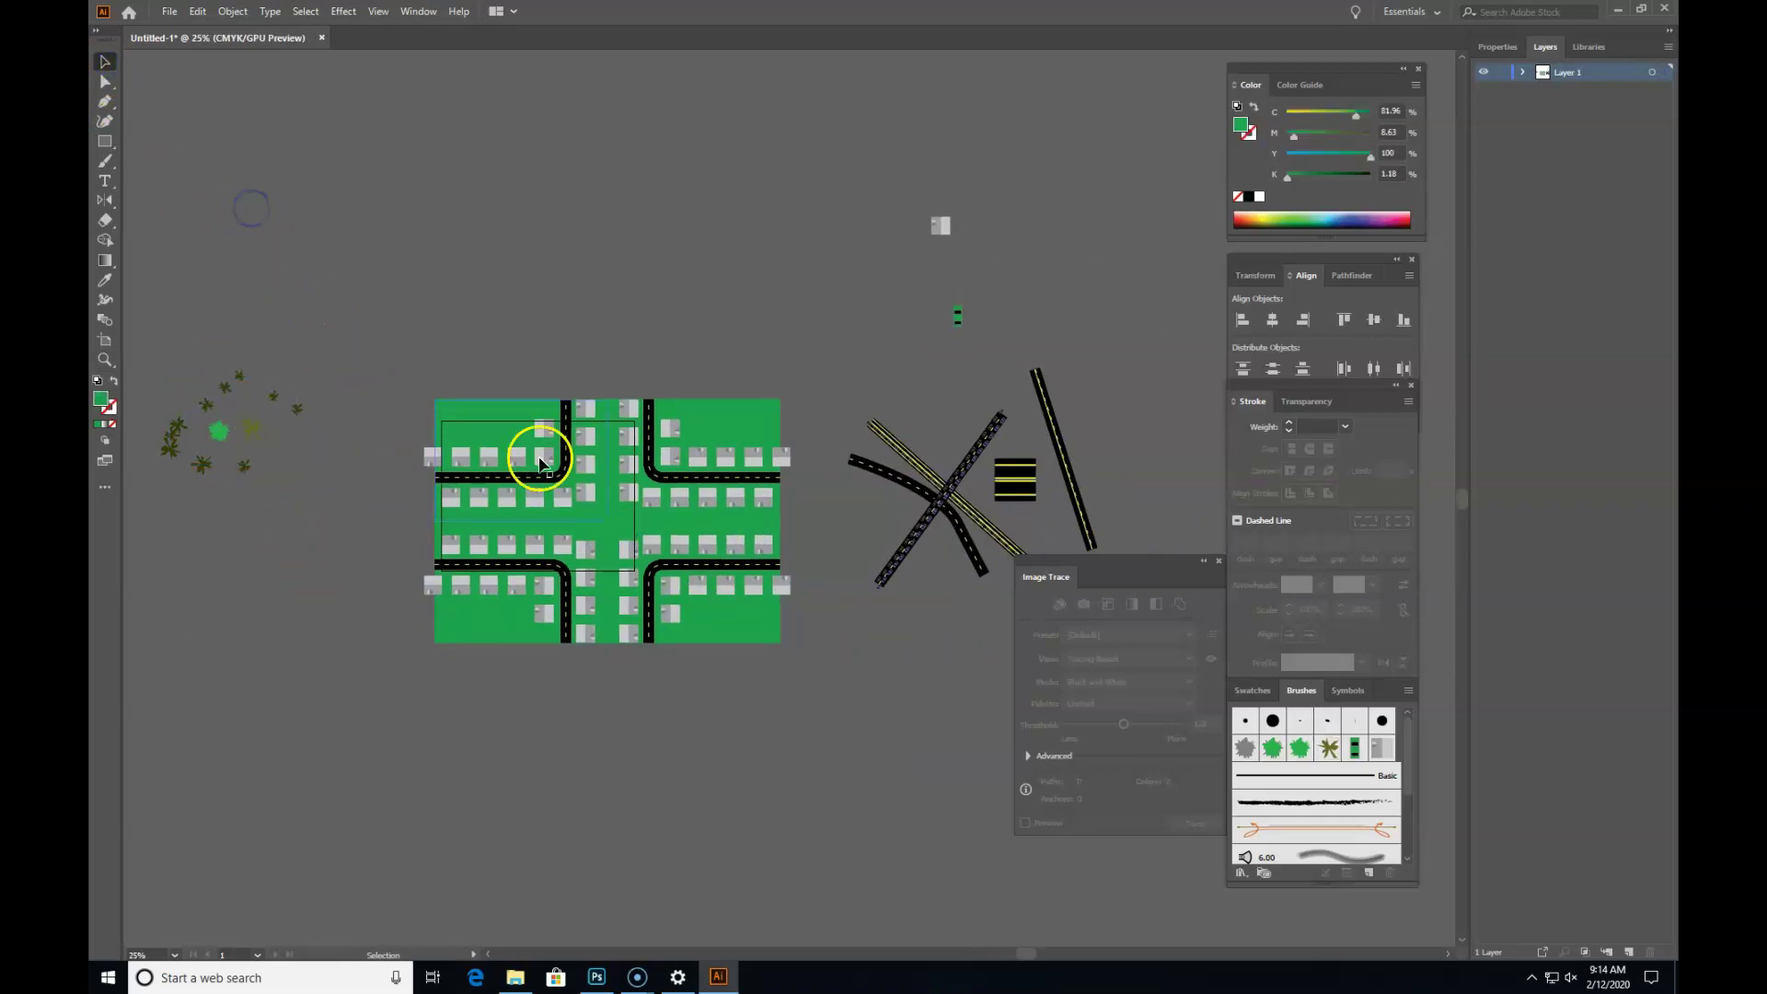
{"action": "left_click", "coordinate": [680, 524]}
{"action": "left_click", "coordinate": [782, 476]}
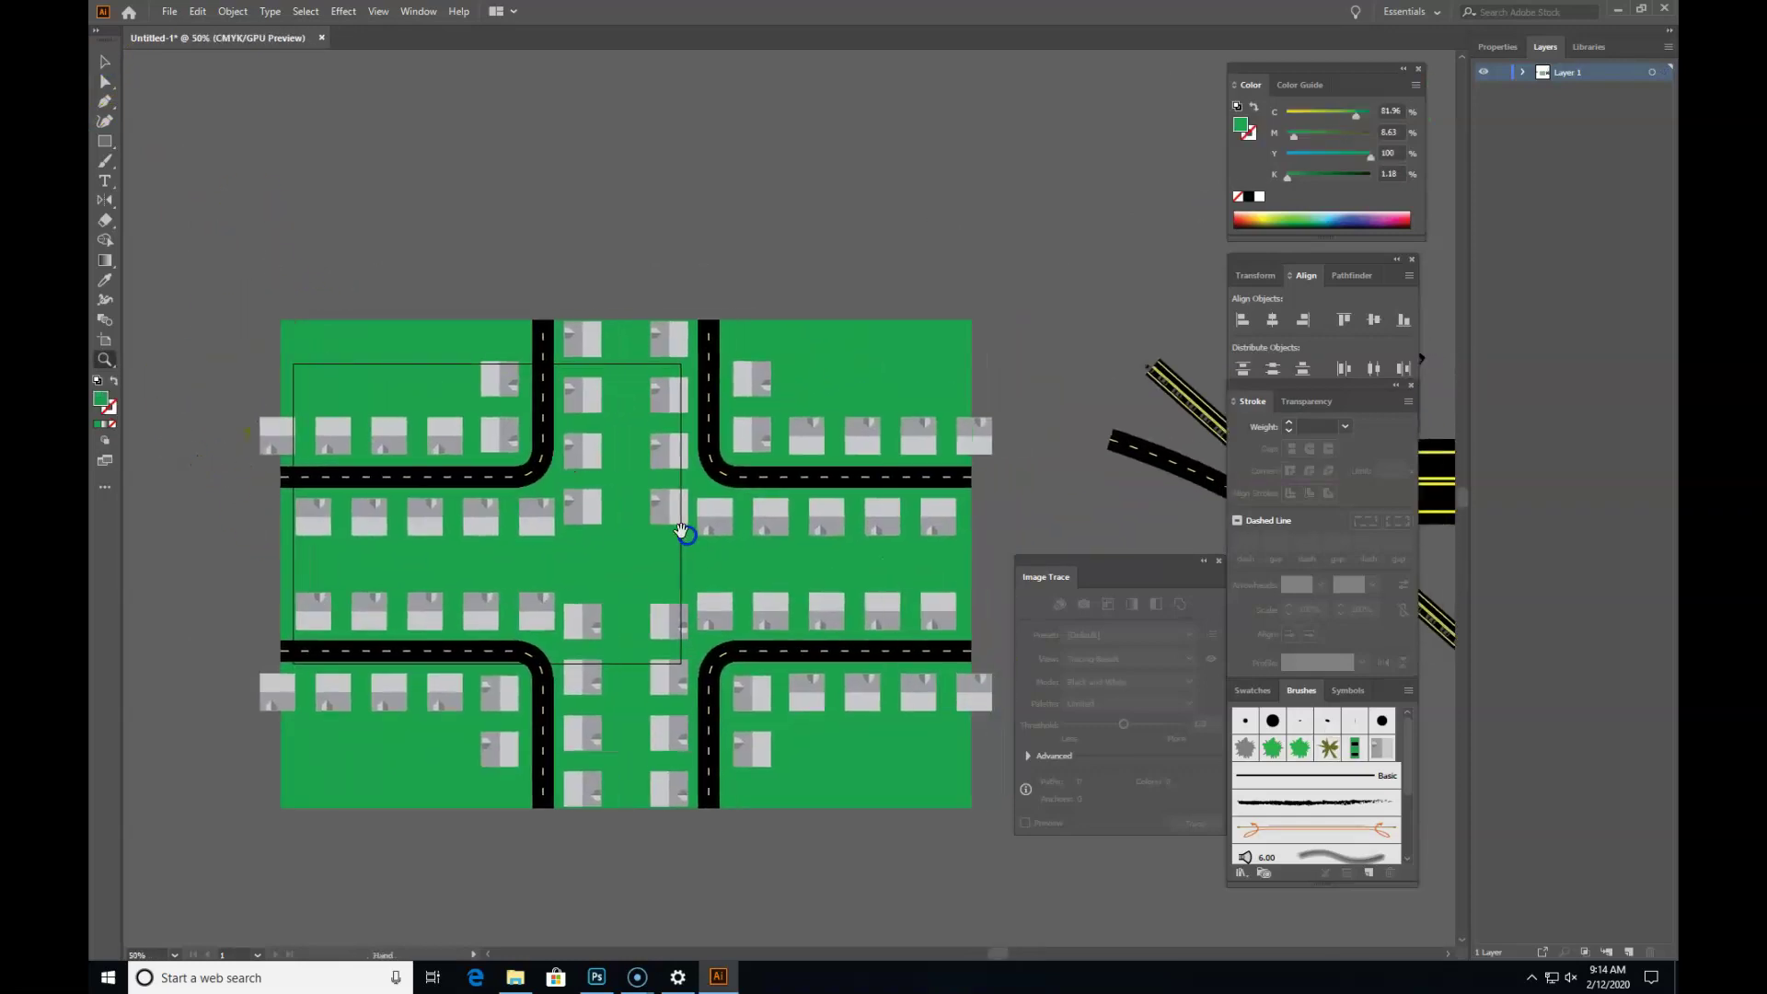
{"action": "left_click", "coordinate": [105, 100]}
{"action": "left_click_drag", "start_coordinate": [297, 549], "coordinate": [930, 556]}
{"action": "left_click", "coordinate": [1242, 744]}
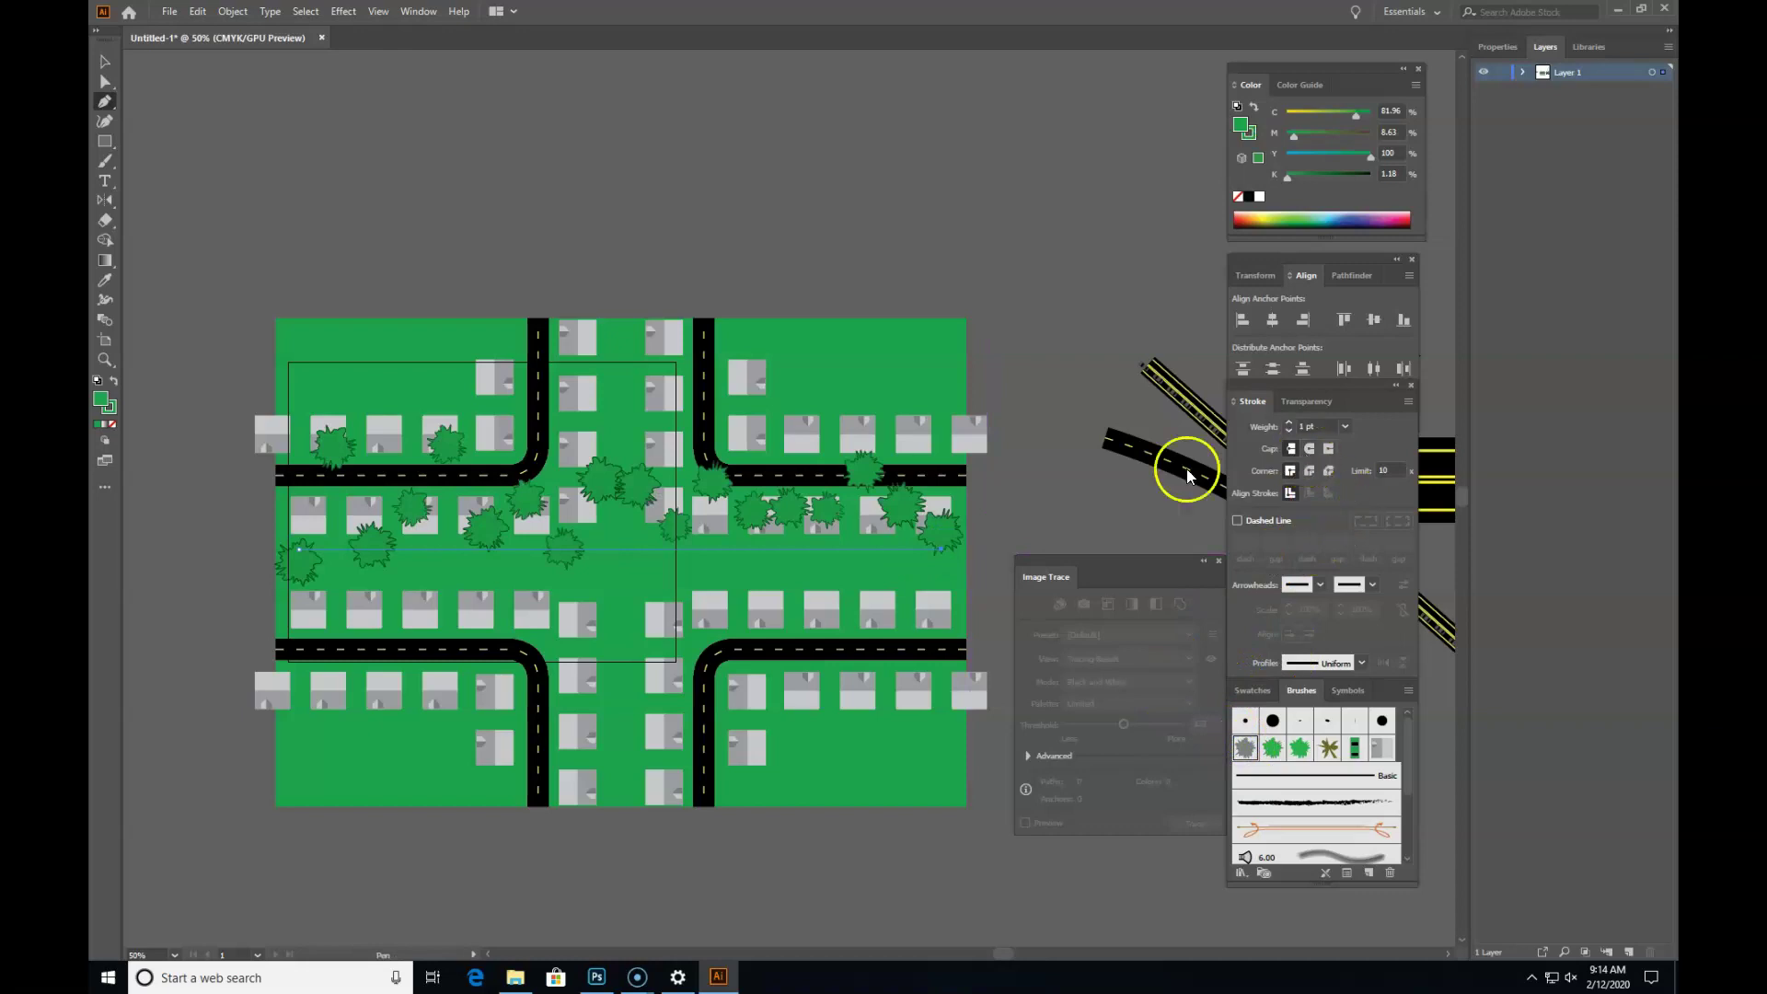
Step: Set the tree path's stroke weight to 0.5 pt and move it slightly down between the two building rows
{"action": "left_click", "coordinate": [102, 66]}
{"action": "left_click", "coordinate": [940, 599]}
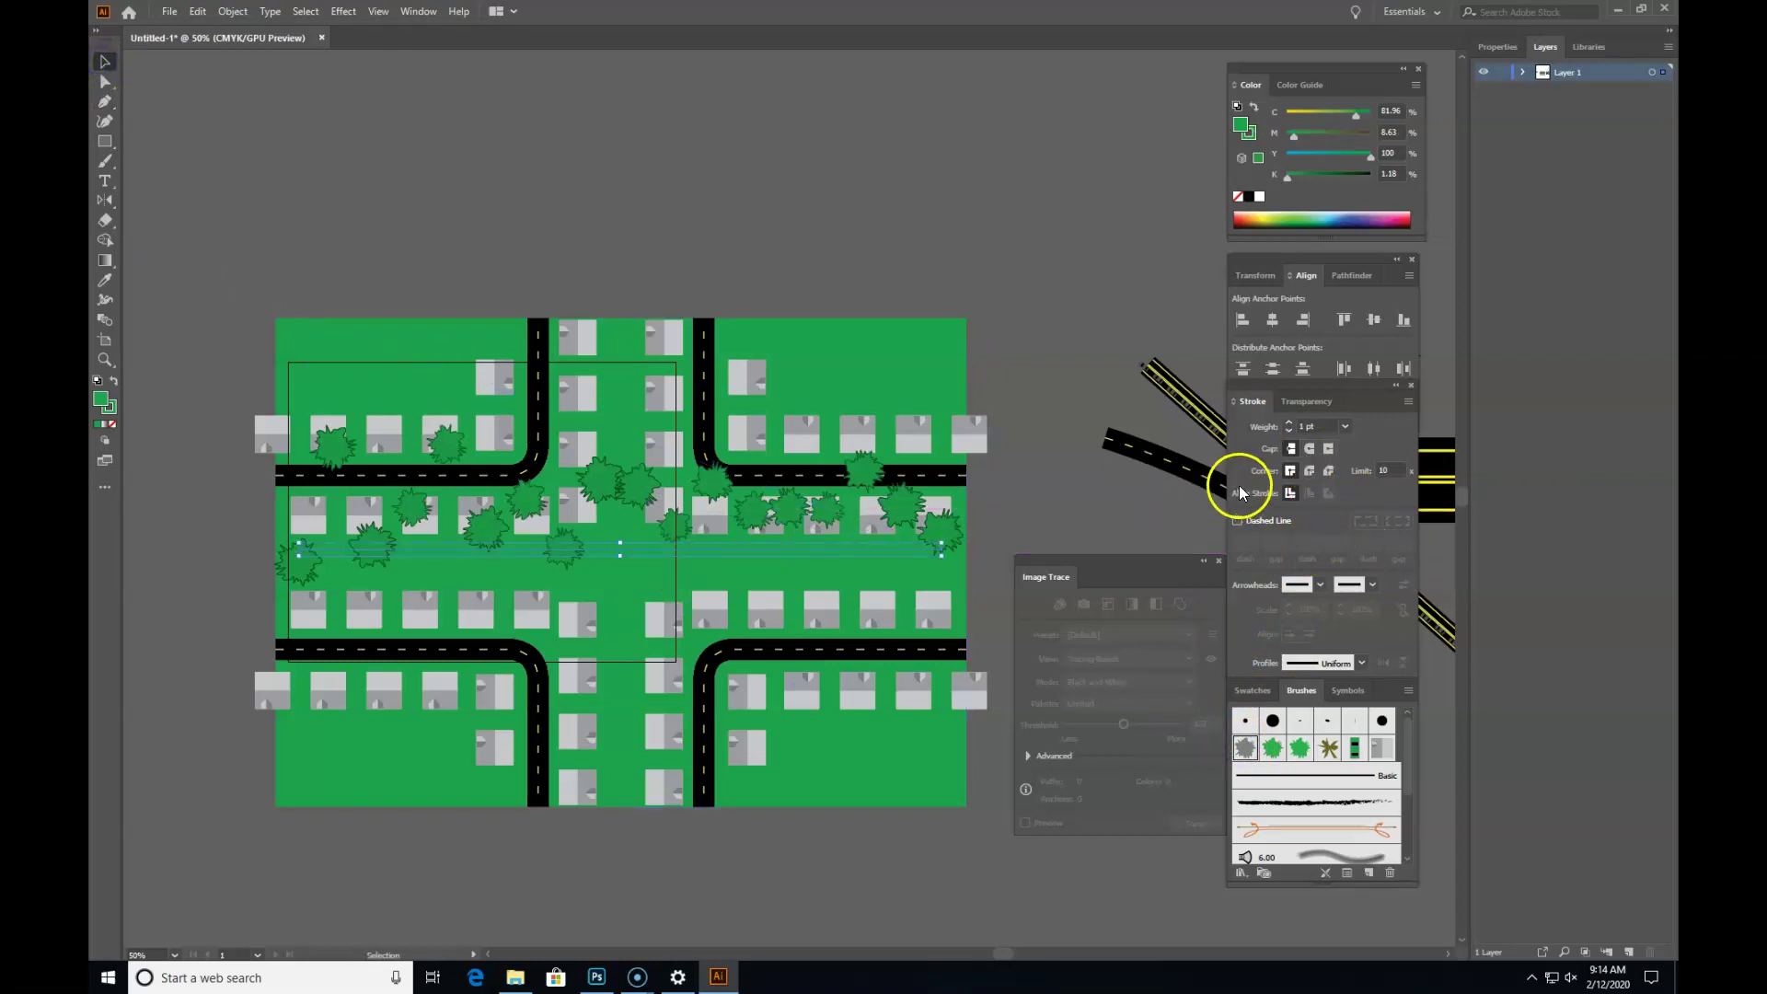
{"action": "left_click", "coordinate": [1344, 425]}
{"action": "left_click", "coordinate": [1367, 461]}
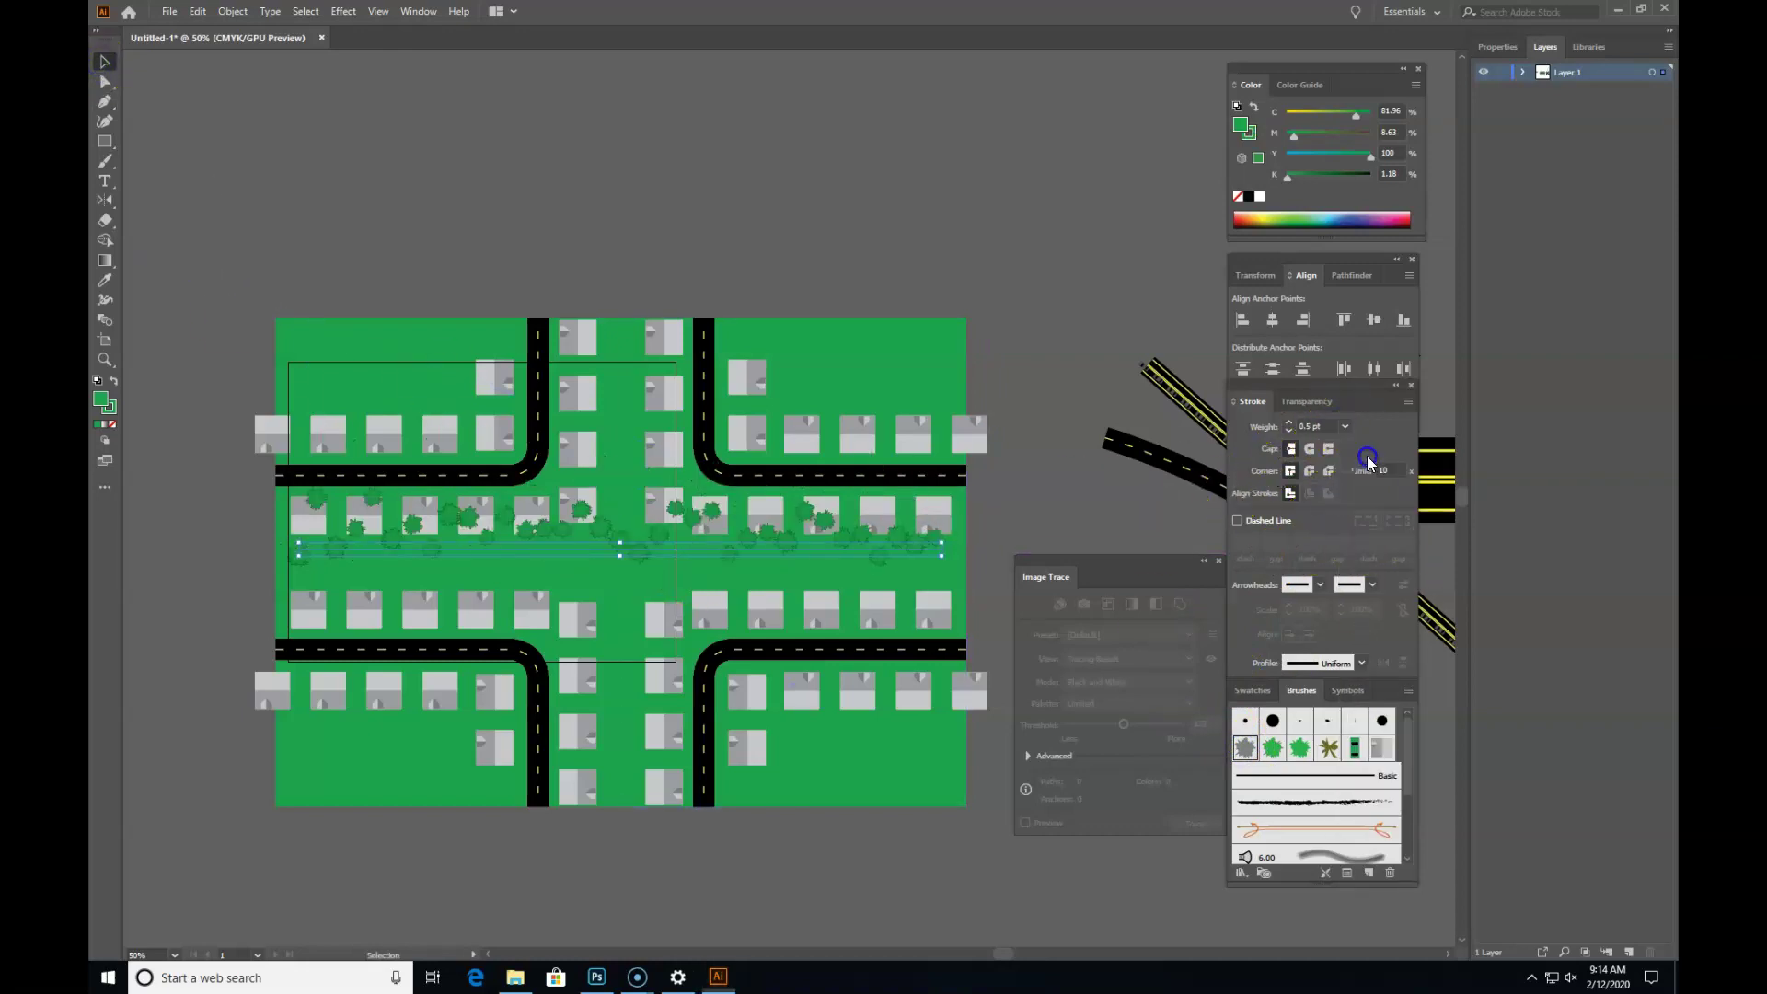
{"action": "left_click_drag", "start_coordinate": [654, 549], "coordinate": [658, 578]}
{"action": "left_click", "coordinate": [664, 578]}
{"action": "left_click", "coordinate": [761, 566]}
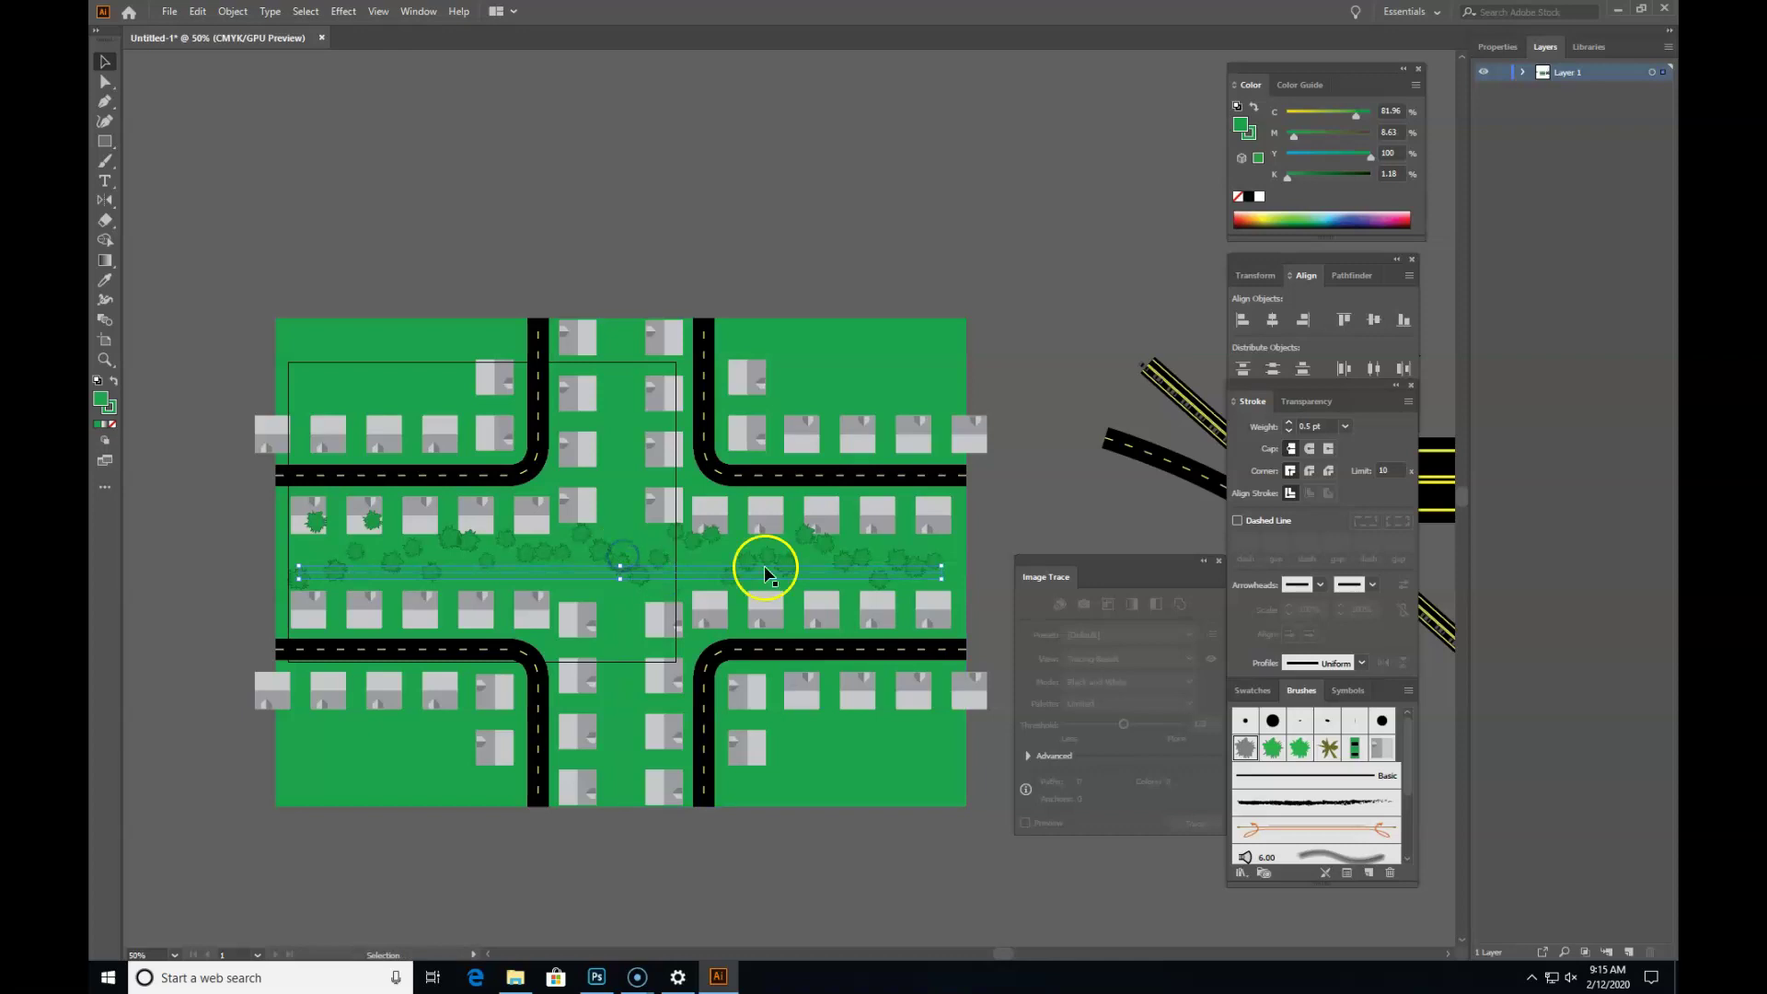
Step: Increase the Tree 1 scatter brush's minimum random spacing and set the maximum spacing to 350%
{"action": "double_click", "coordinate": [1244, 747]}
{"action": "left_click_drag", "start_coordinate": [1534, 629], "coordinate": [1549, 630]}
{"action": "left_click_drag", "start_coordinate": [1353, 633], "coordinate": [1367, 630]}
{"action": "left_click", "coordinate": [1518, 898]}
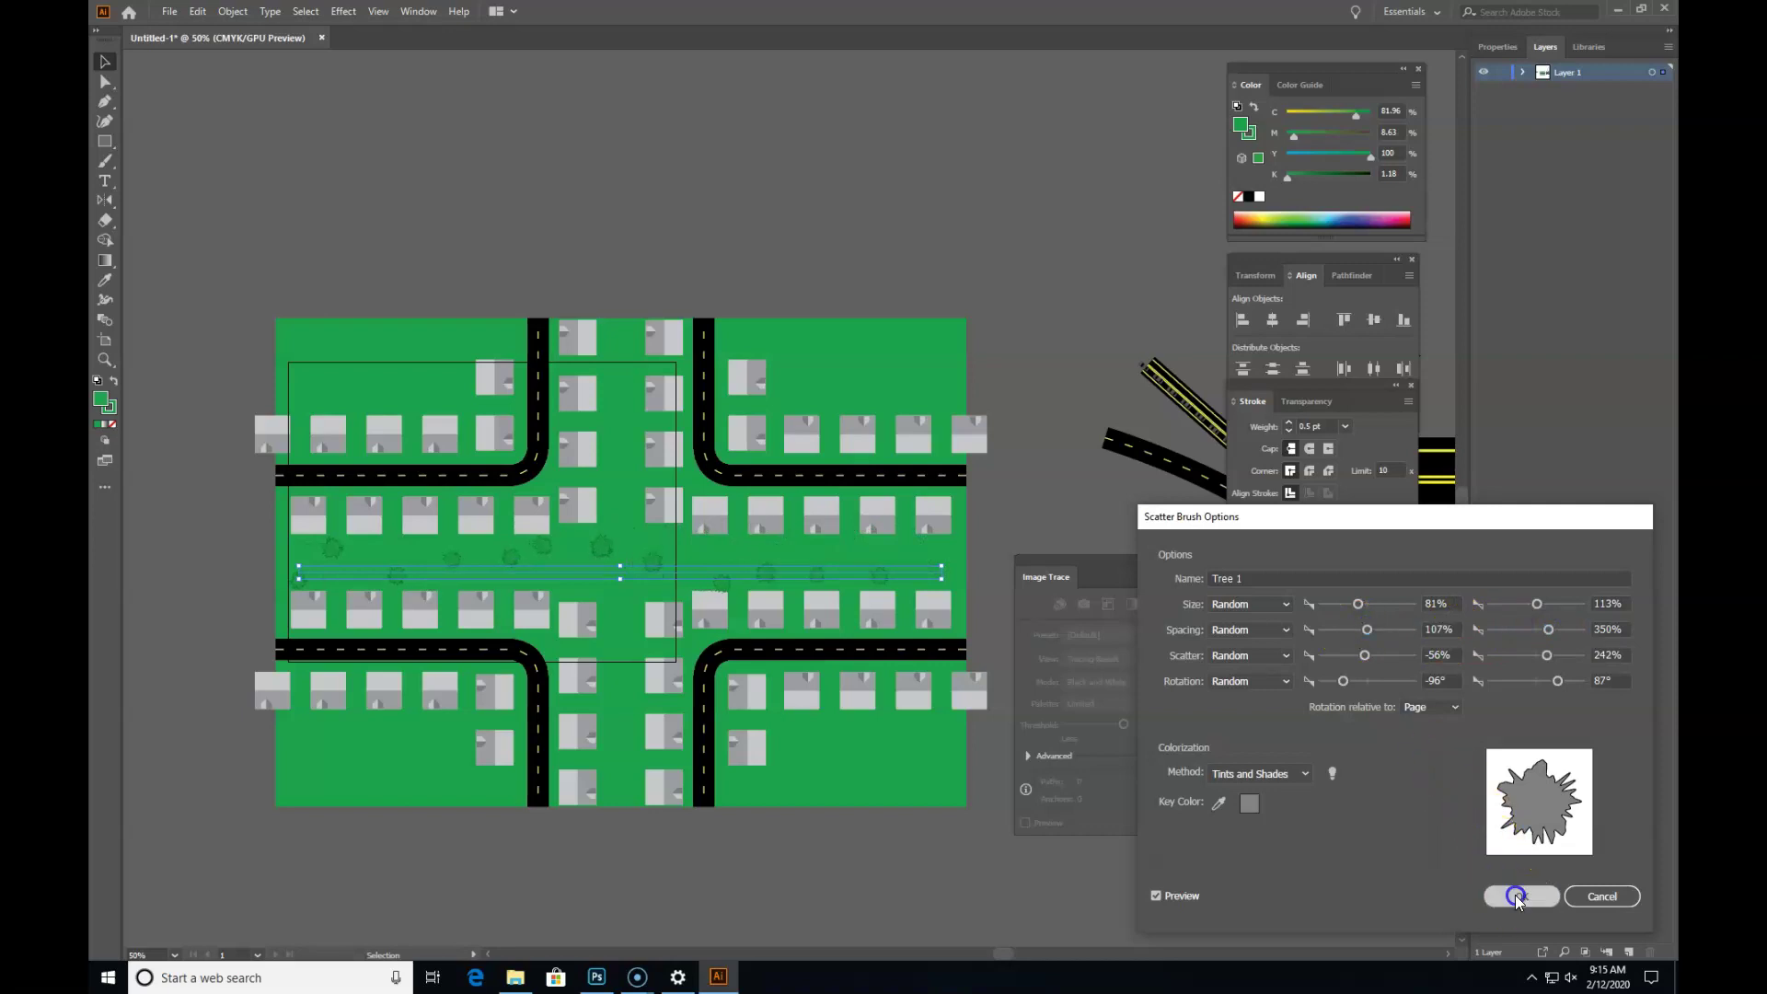
{"action": "left_click", "coordinate": [846, 513]}
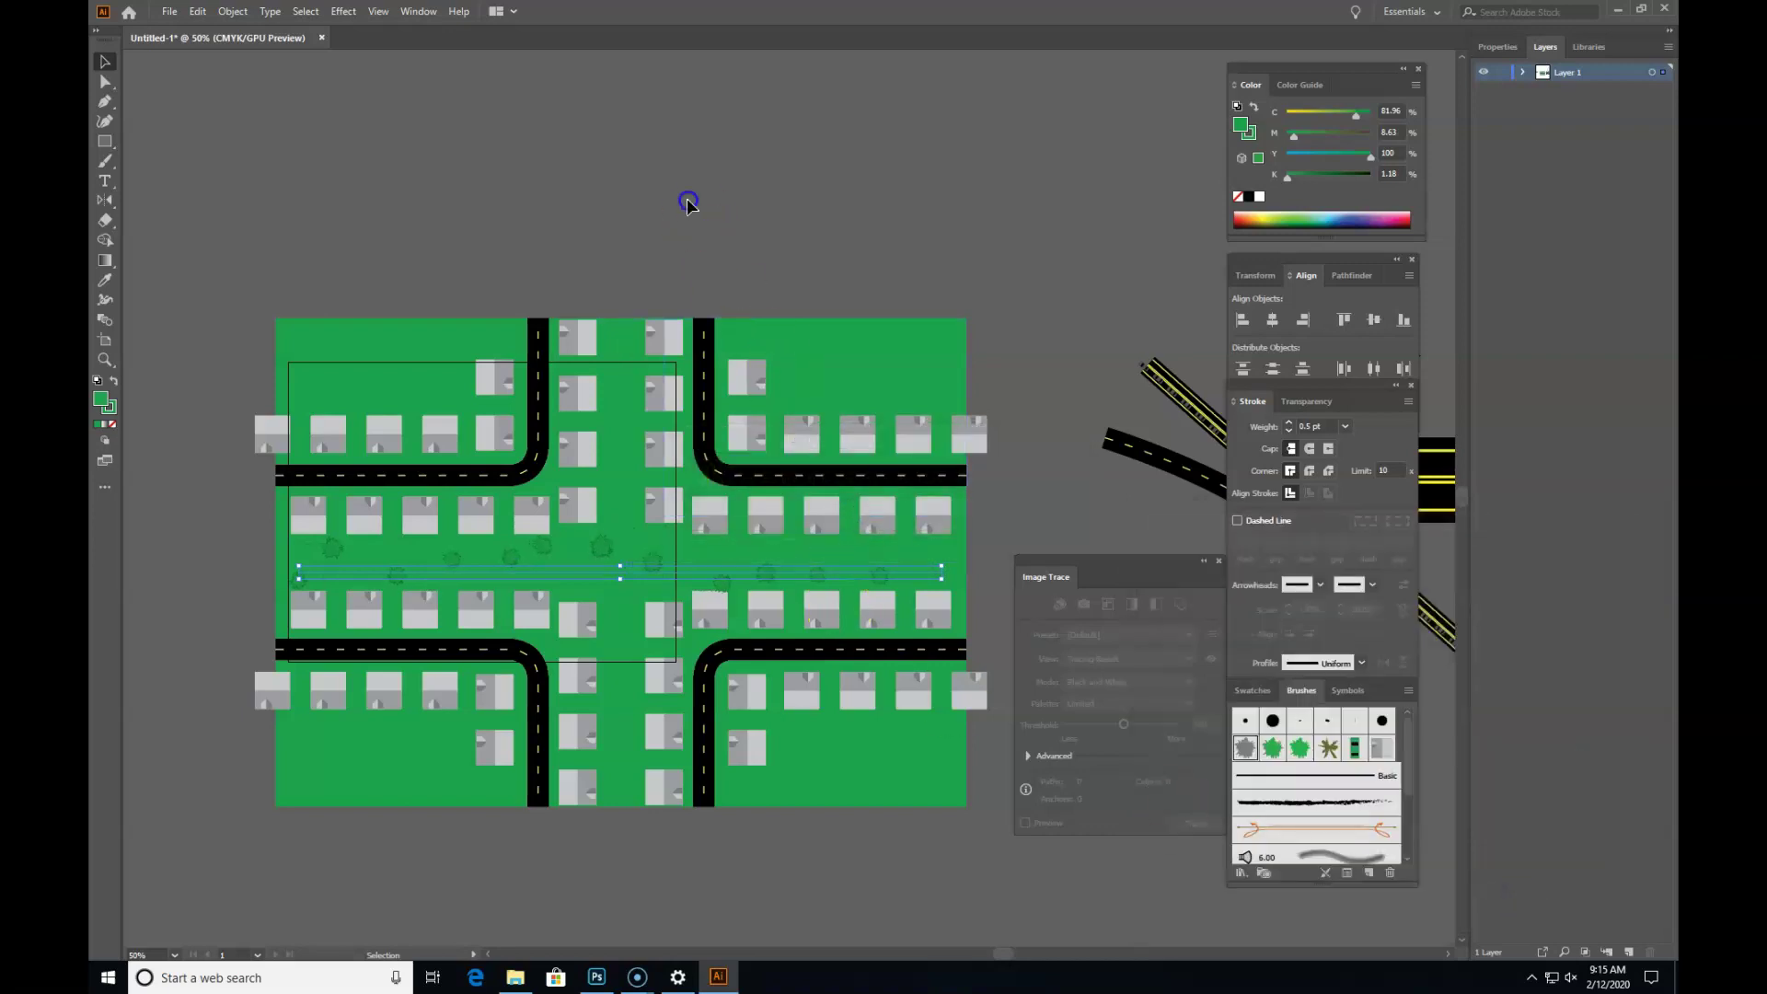
Step: Shift the horizontal tree row slightly left and draw a straight vertical path down the central green strip between the building columns
{"action": "key", "text": "o"}
{"action": "mouse_move", "coordinate": [766, 578]}
{"action": "left_mouse_down"}
{"action": "mouse_move", "coordinate": [764, 440]}
{"action": "mouse_move", "coordinate": [722, 558]}
{"action": "mouse_move", "coordinate": [733, 575]}
{"action": "left_mouse_up"}
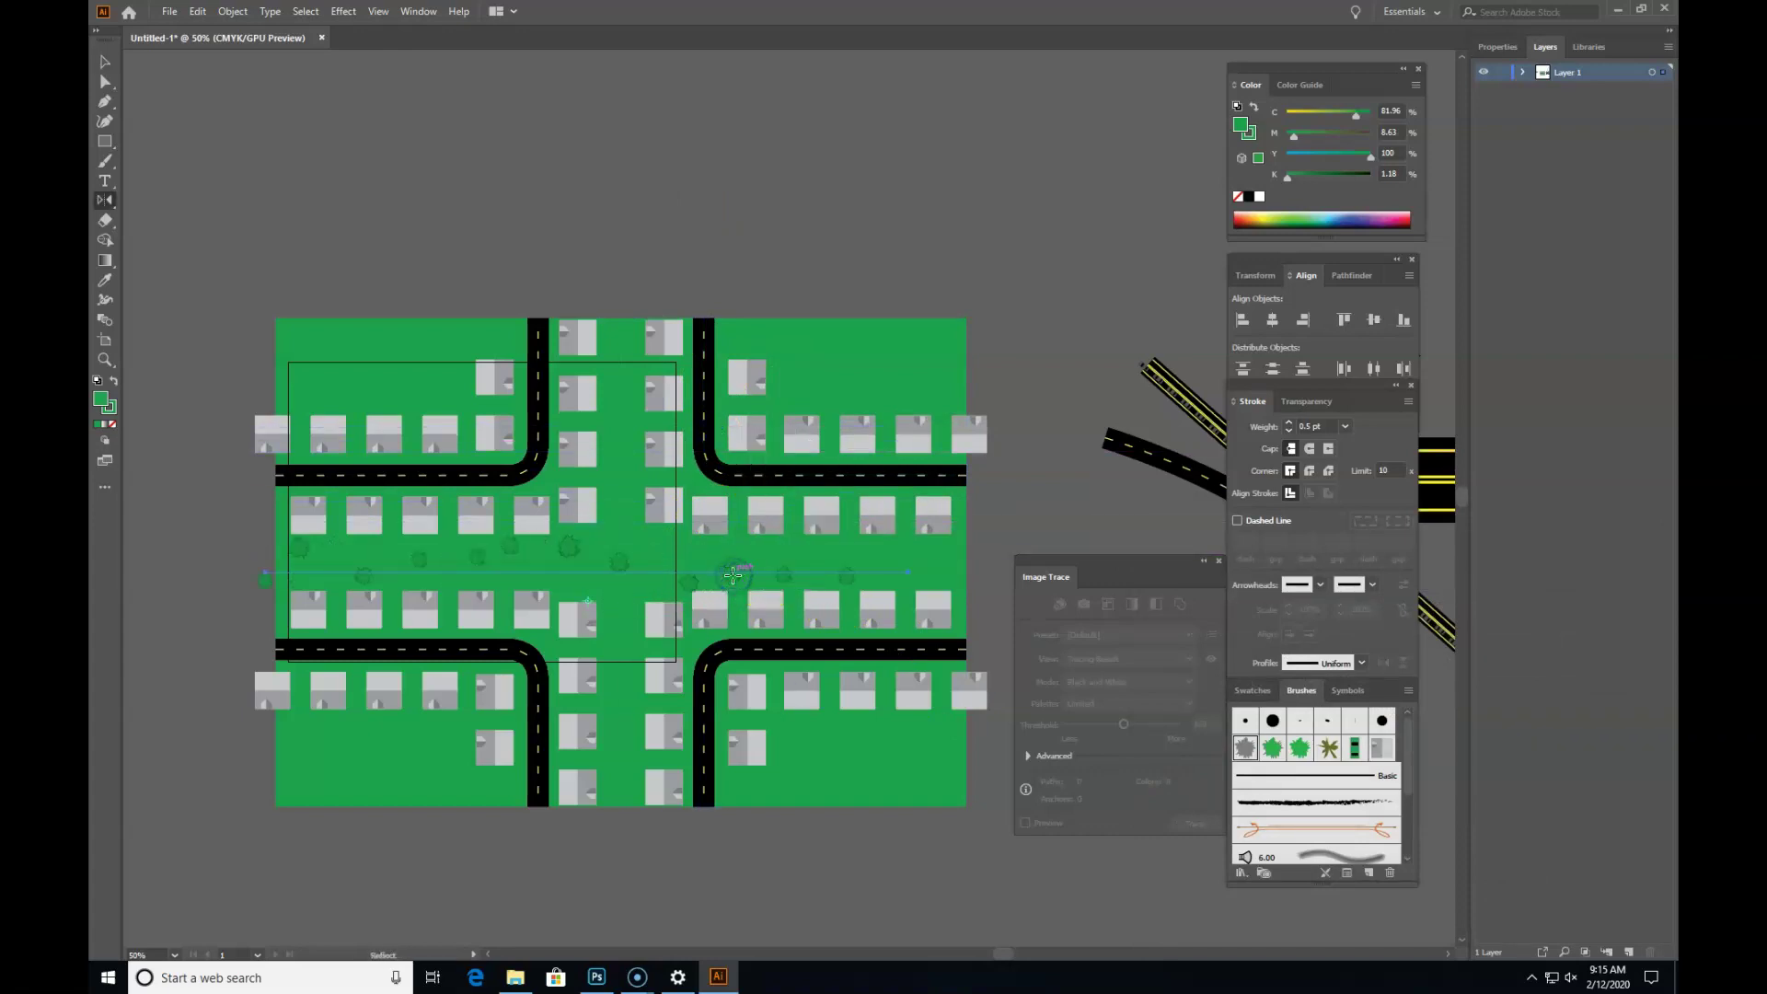
{"action": "left_click", "coordinate": [105, 102]}
{"action": "left_click", "coordinate": [621, 292]}
{"action": "left_click", "coordinate": [622, 845]}
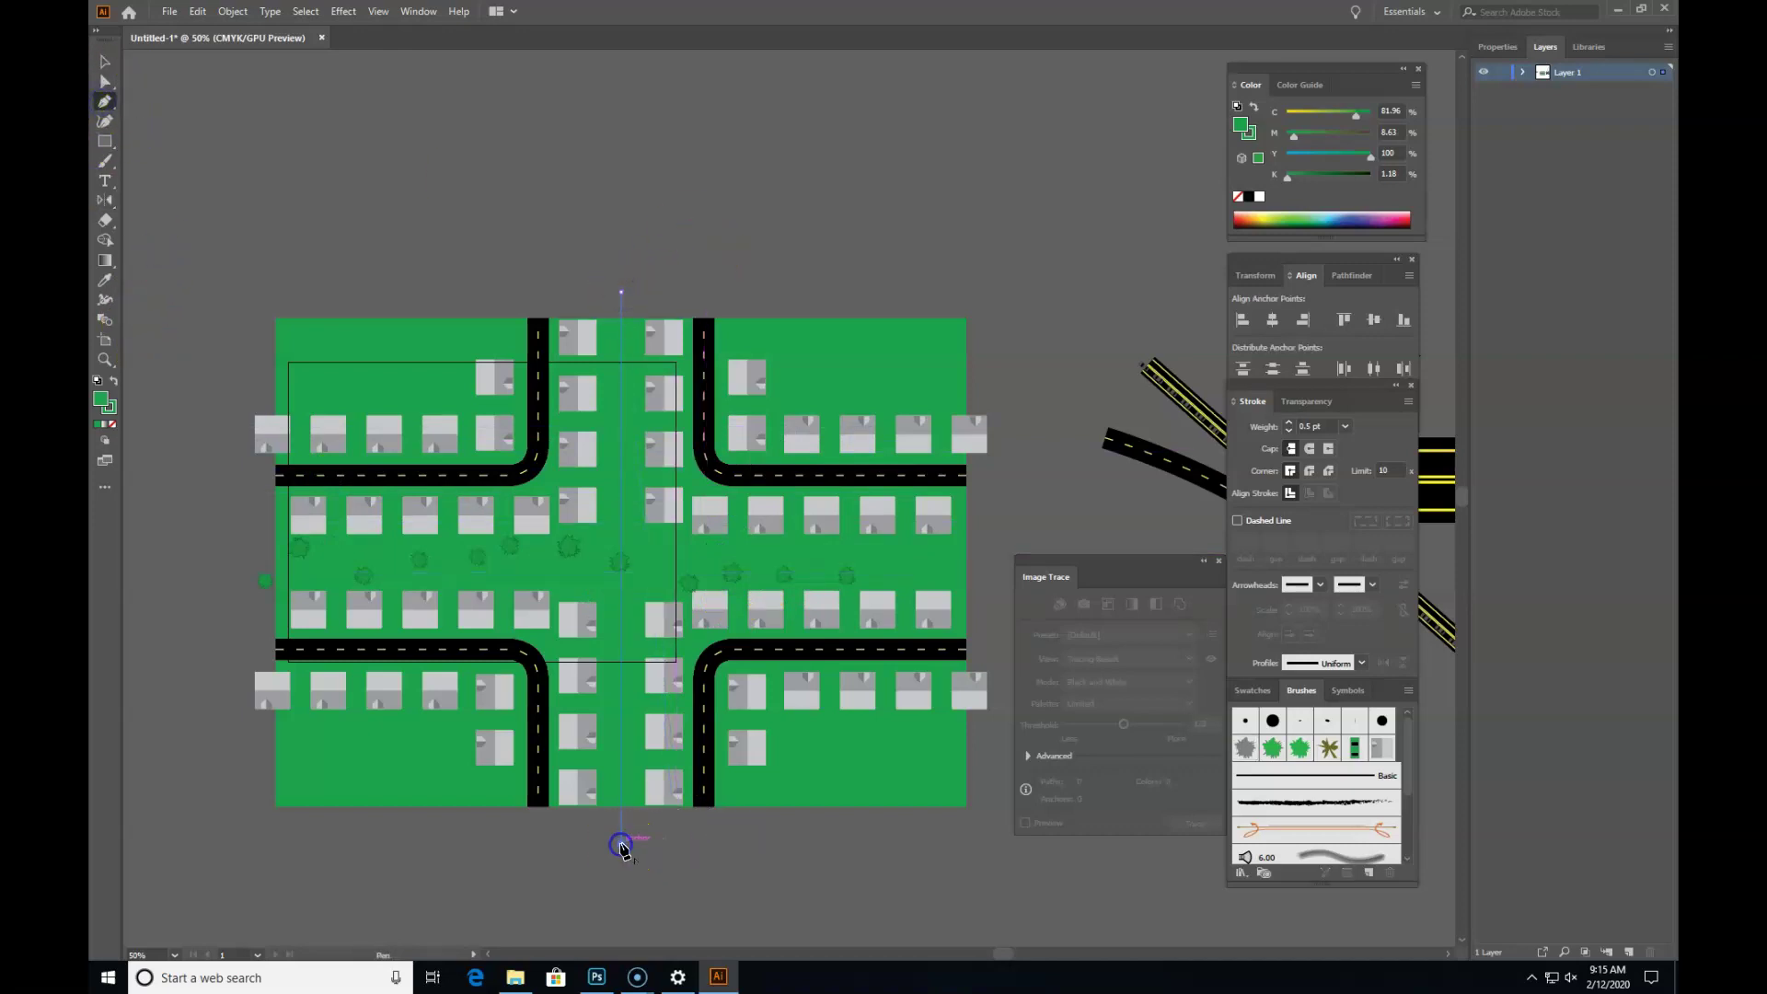
Step: Apply the Tree 1 scatter brush to the vertical path and set its stroke weight to 0.25 pt
{"action": "left_click", "coordinate": [1257, 760]}
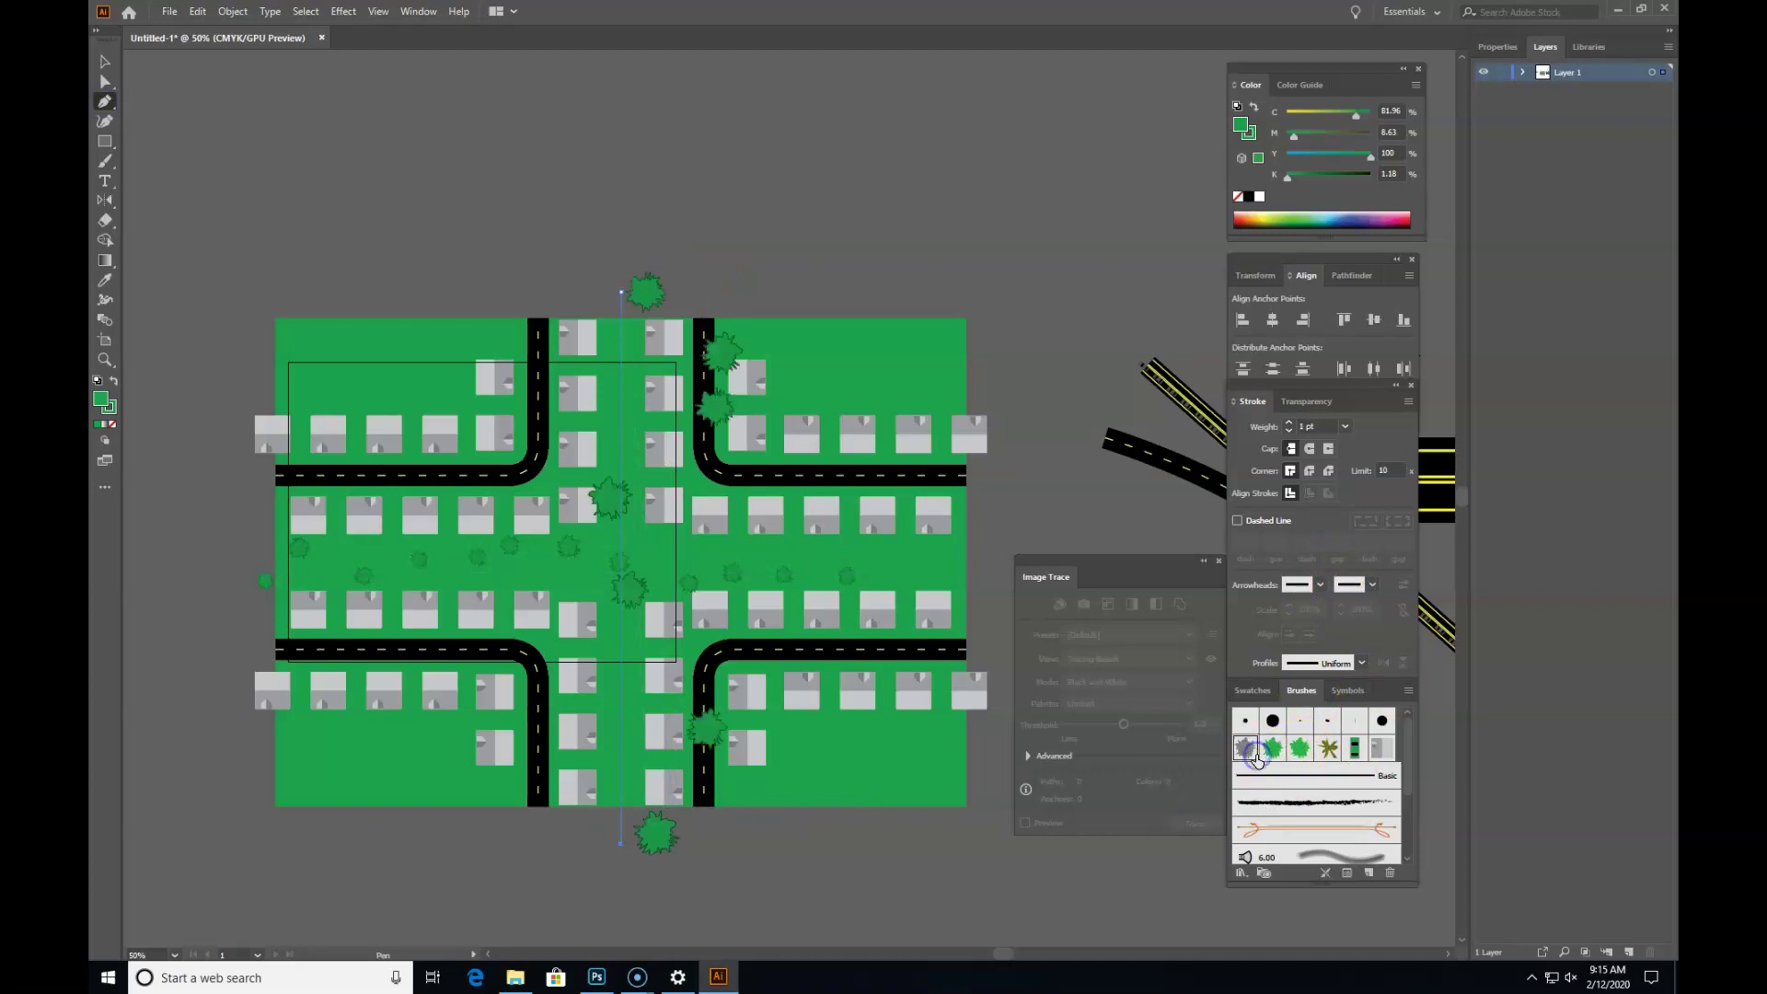
{"action": "left_click", "coordinate": [1346, 426]}
{"action": "left_click", "coordinate": [1362, 443]}
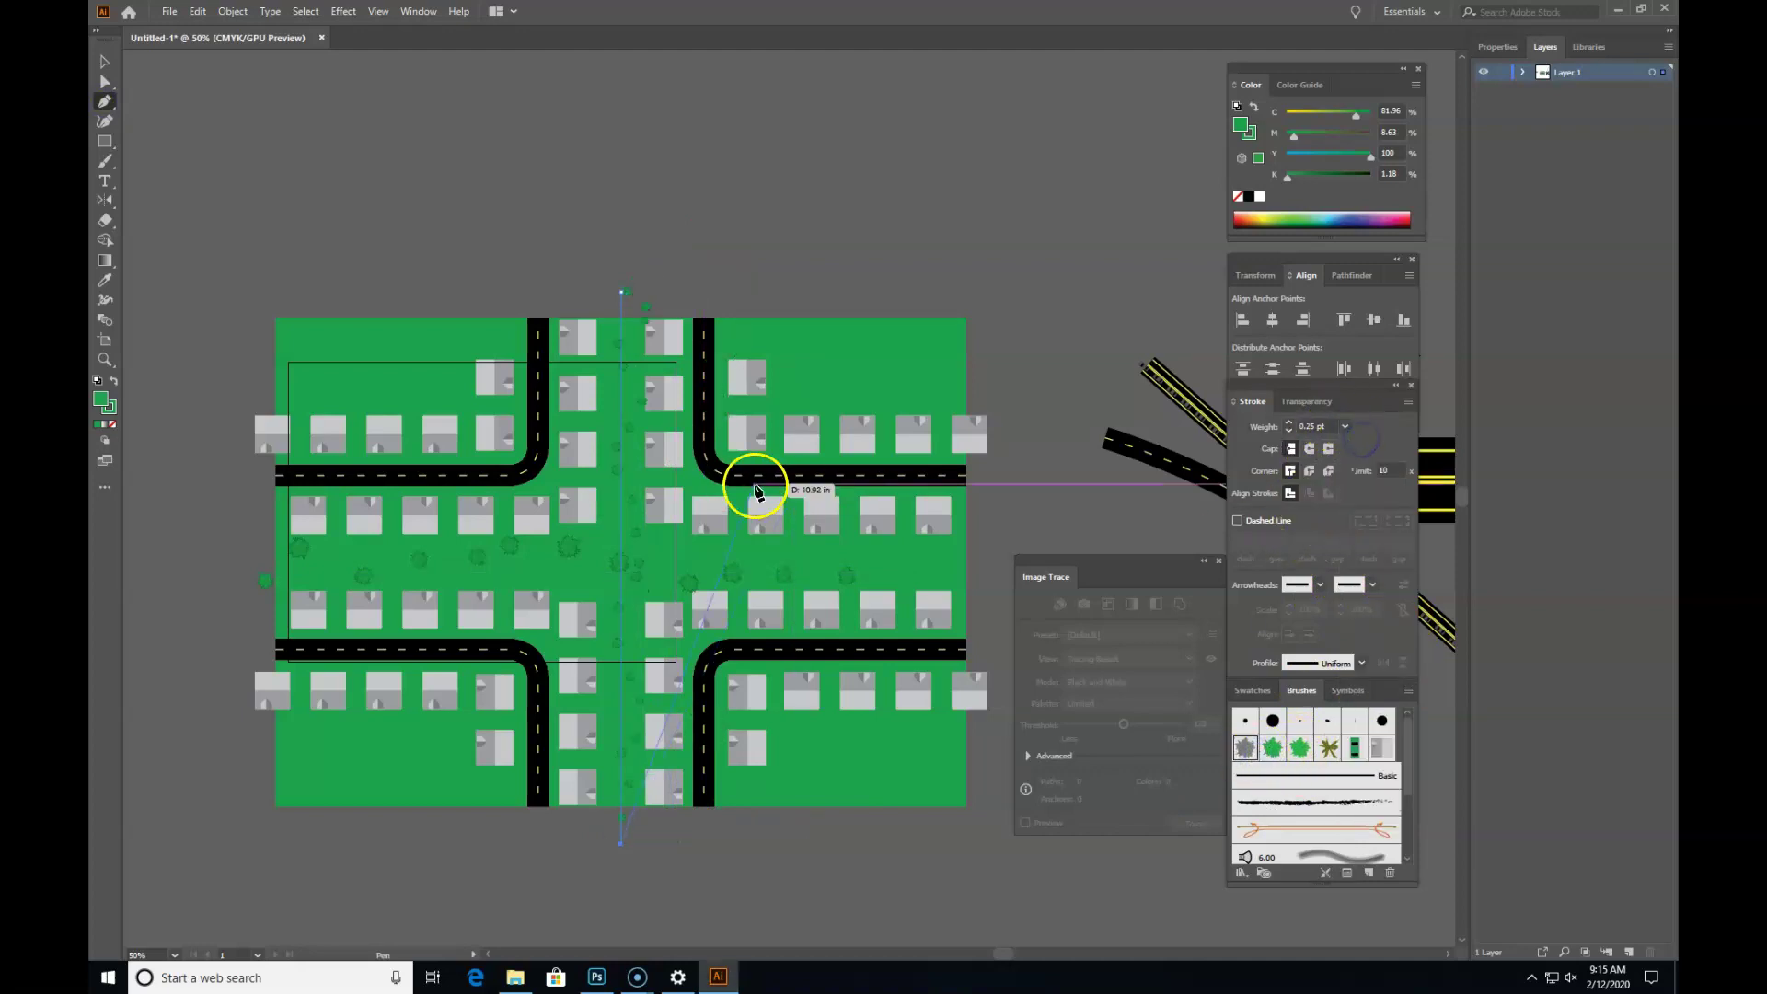
{"action": "left_click", "coordinate": [103, 64]}
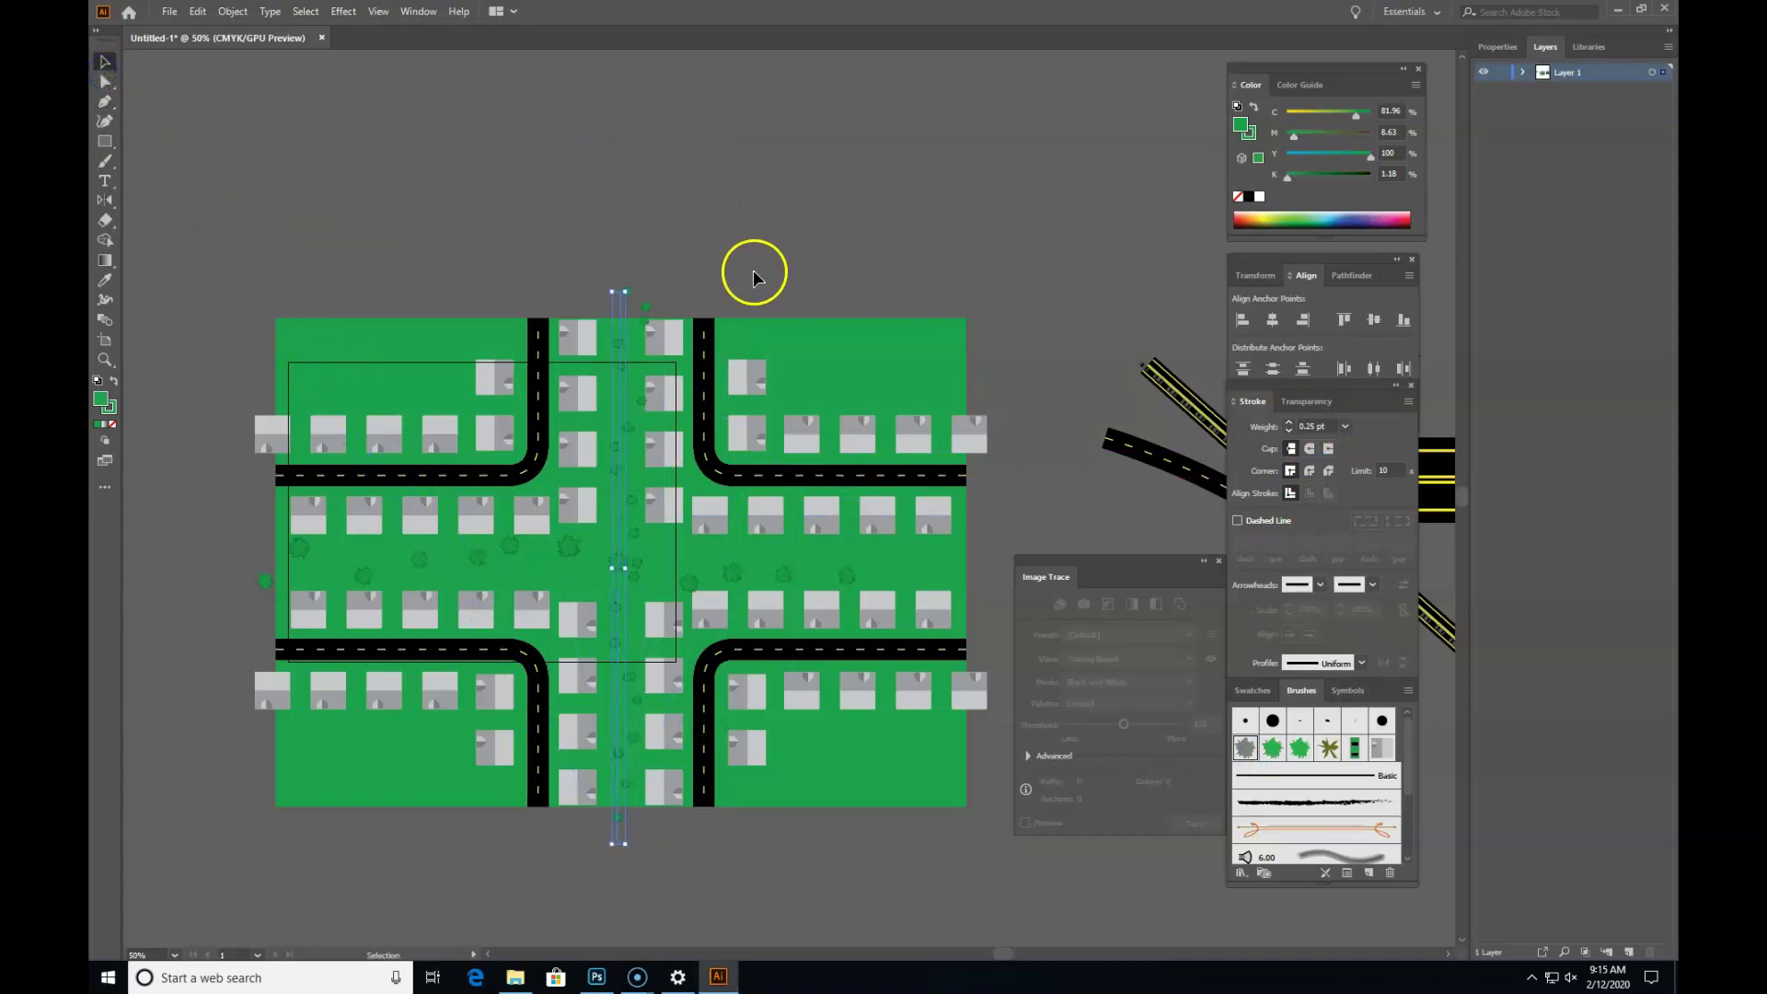
{"action": "left_click", "coordinate": [760, 243]}
Step: Duplicate the whole neighbourhood block once below and once above the original, butting the copies against its edges
{"action": "key", "text": "ctrl+minus"}
{"action": "left_click", "coordinate": [769, 540]}
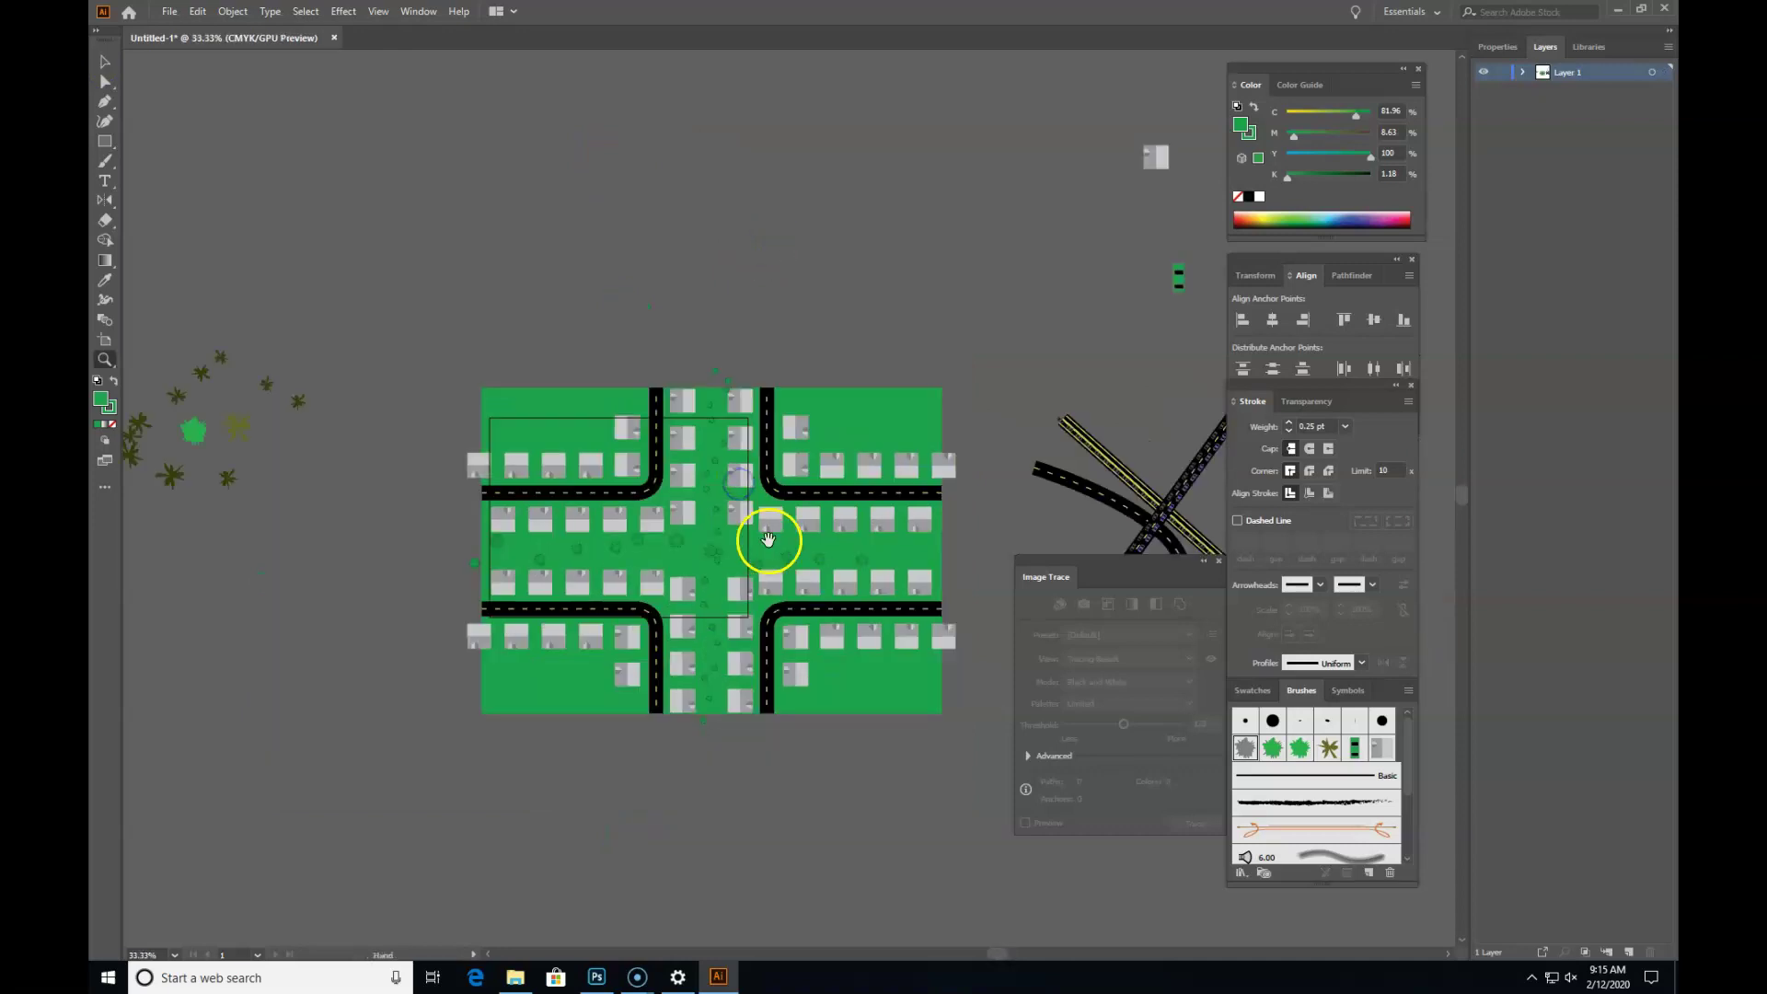
{"action": "left_click_drag", "start_coordinate": [768, 541], "coordinate": [667, 395]}
{"action": "left_click", "coordinate": [105, 61]}
{"action": "left_click", "coordinate": [797, 570]}
{"action": "left_click", "coordinate": [703, 389]}
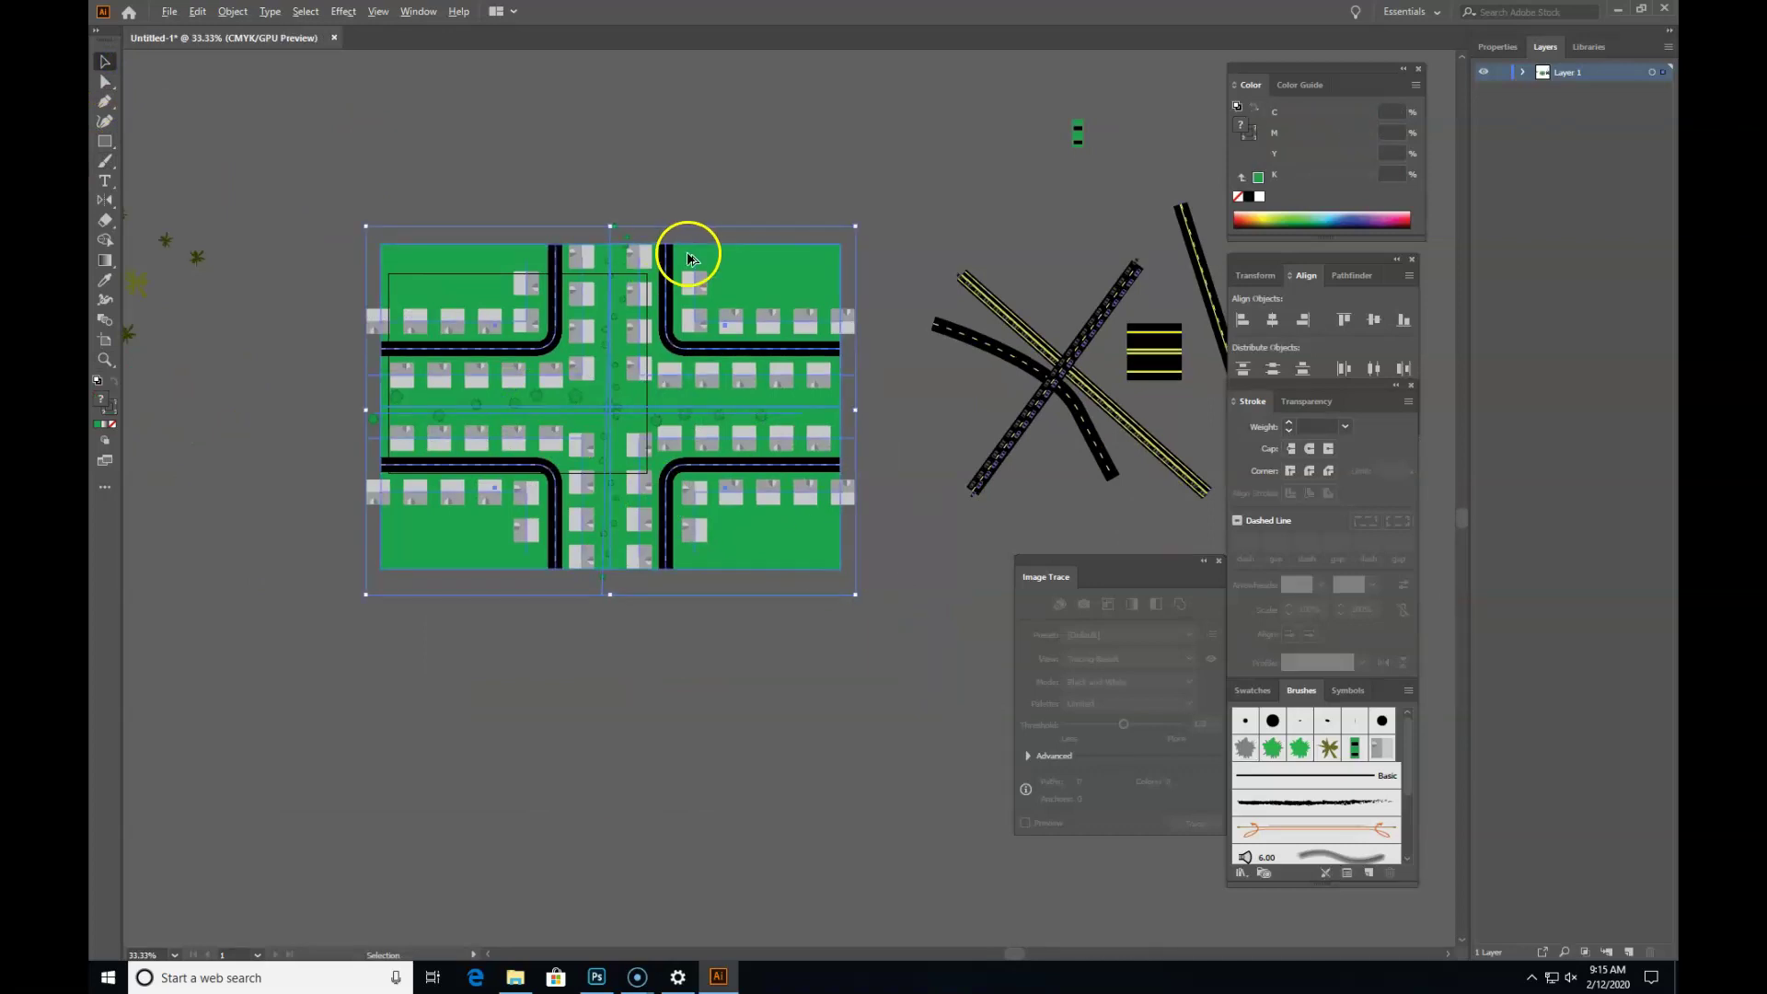
{"action": "left_click_drag", "start_coordinate": [692, 249], "coordinate": [707, 574]}
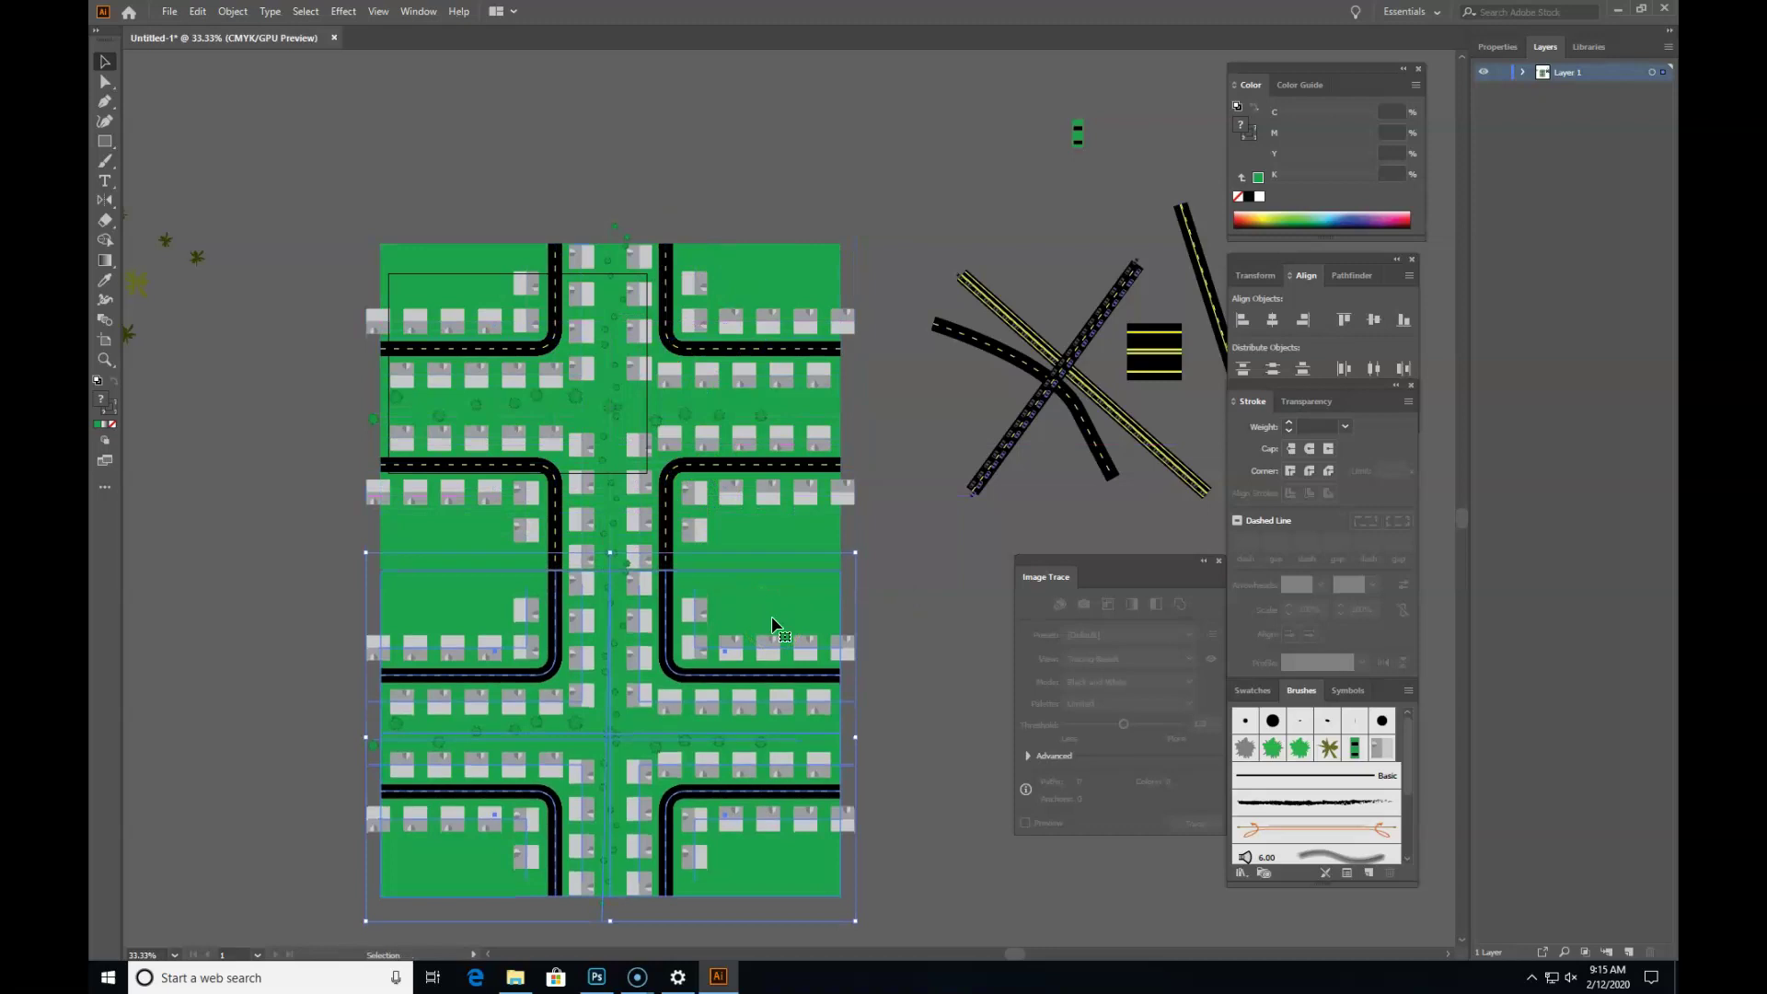
{"action": "left_click_drag", "start_coordinate": [769, 816], "coordinate": [752, 260]}
{"action": "left_click", "coordinate": [970, 220]}
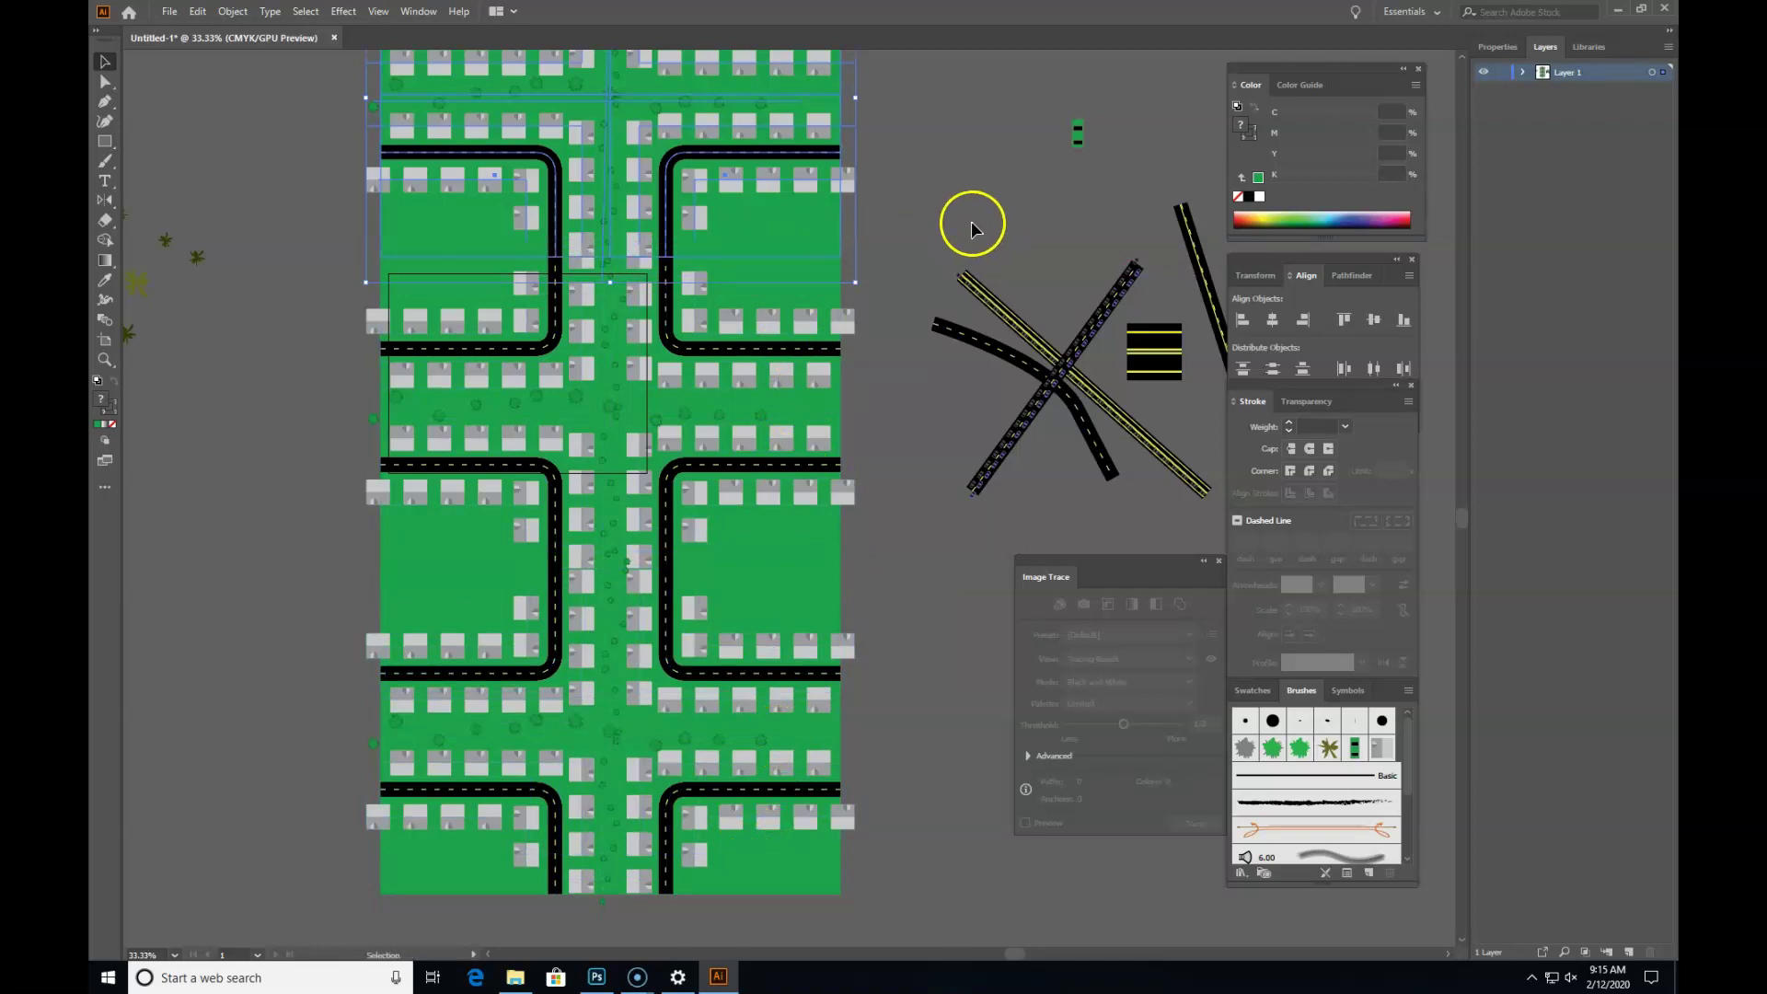
Step: Move the loose tree and bush artwork from beside the map's left edge to the empty area below the road samples
{"action": "key", "text": "z"}
{"action": "left_click", "coordinate": [710, 453], "text": "alt"}
{"action": "left_click", "coordinate": [804, 453], "text": "alt"}
{"action": "left_click", "coordinate": [109, 62]}
{"action": "left_click", "coordinate": [315, 366]}
{"action": "left_click", "coordinate": [237, 335]}
{"action": "left_click_drag", "start_coordinate": [237, 335], "coordinate": [1167, 900]}
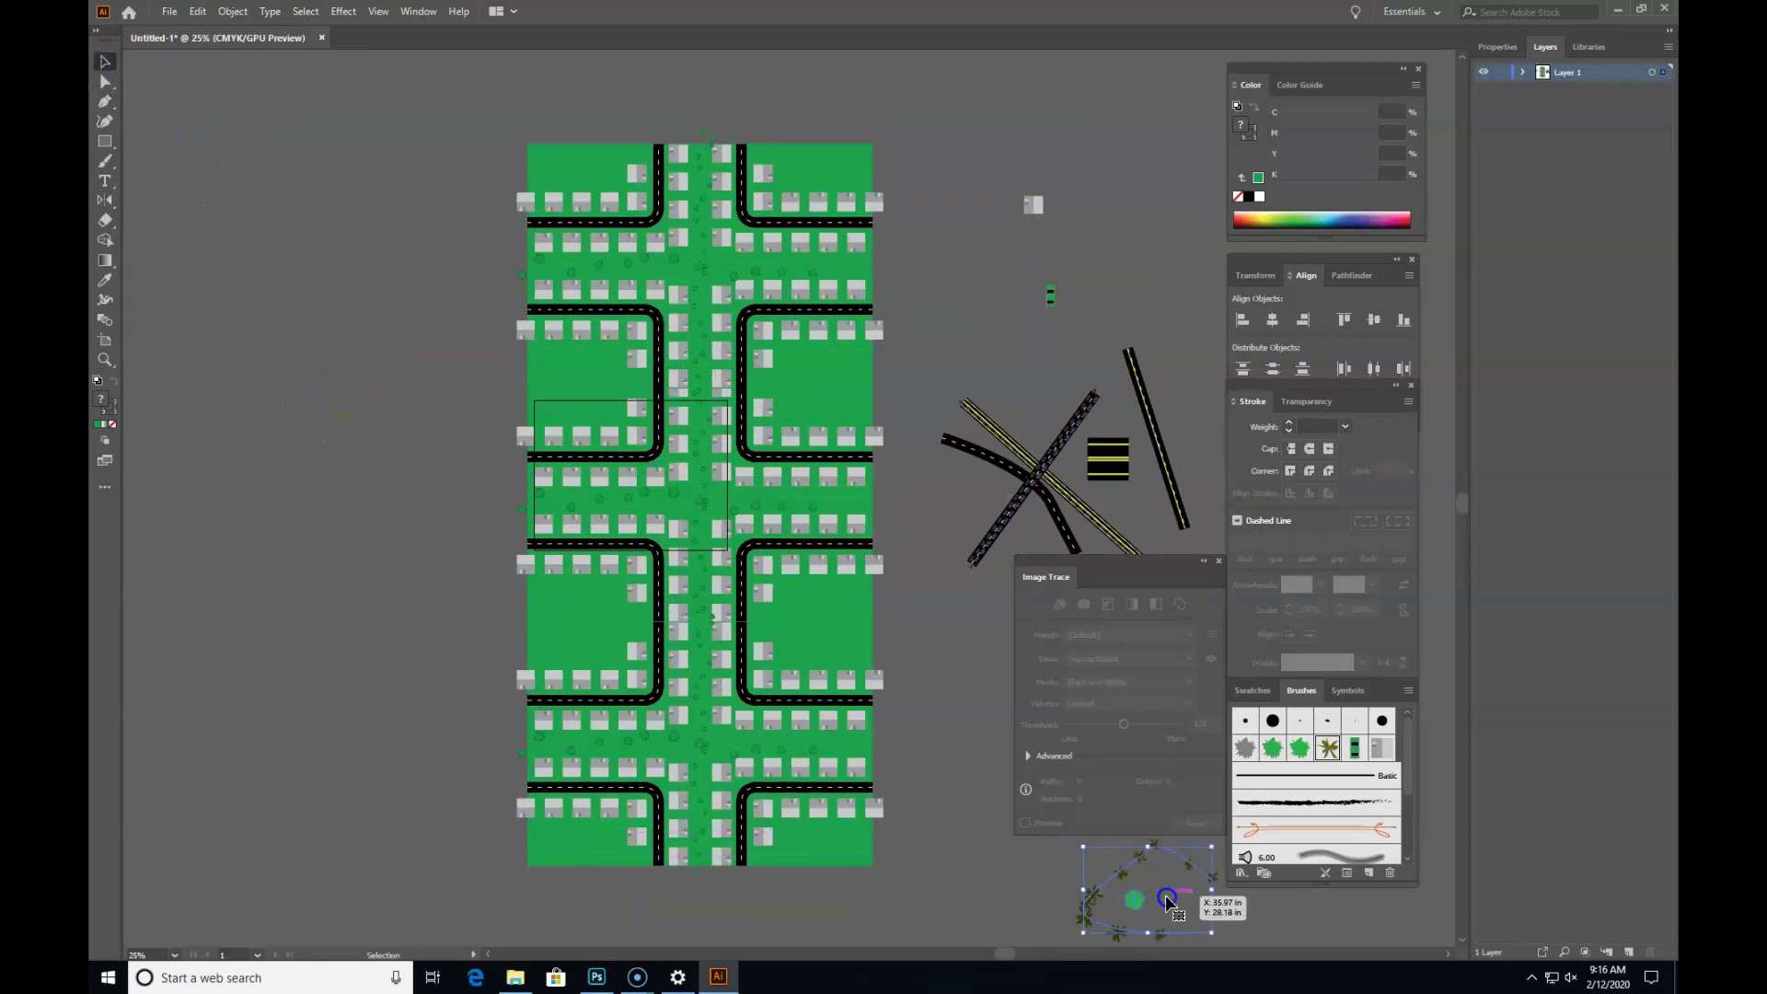
{"action": "left_click", "coordinate": [887, 738]}
Step: Duplicate the full stacked map column to the left, butting the copy against the original's left edge
{"action": "left_click_drag", "start_coordinate": [875, 631], "coordinate": [530, 640]}
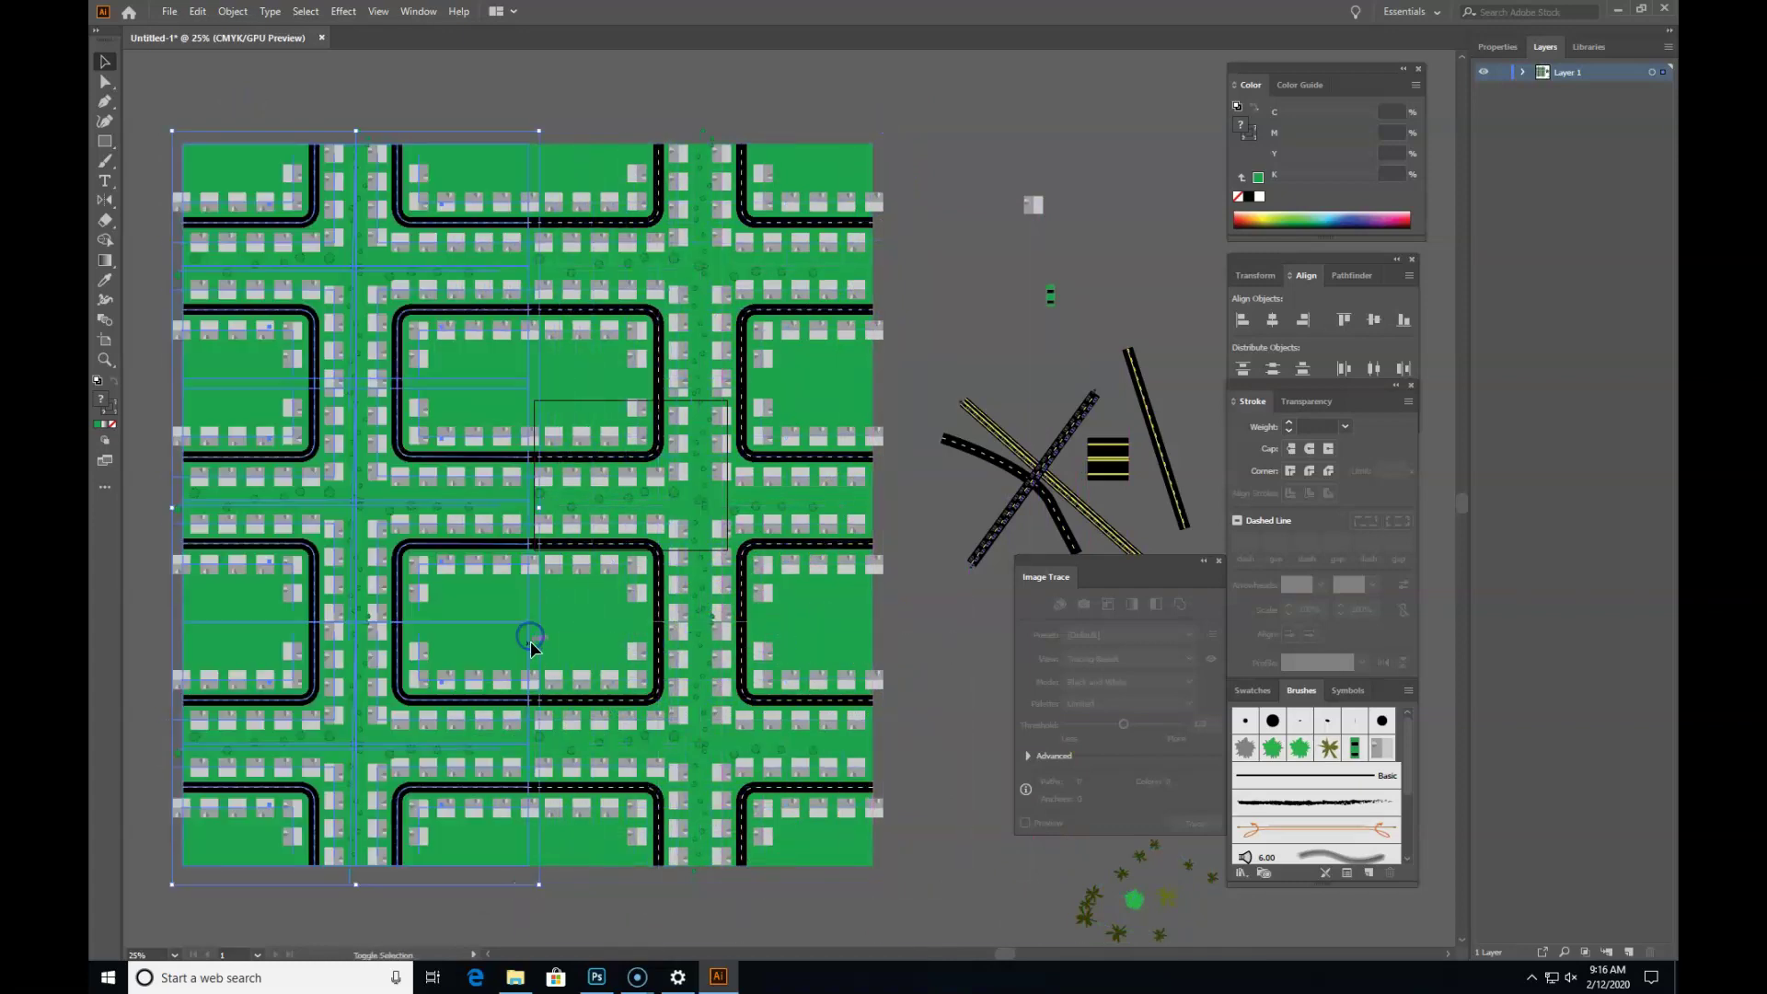
{"action": "key", "text": "z"}
{"action": "left_click", "coordinate": [757, 505], "text": "alt"}
{"action": "left_click", "coordinate": [105, 61]}
{"action": "left_click", "coordinate": [426, 484], "text": "shift"}
{"action": "left_click", "coordinate": [596, 221]}
{"action": "left_click_drag", "start_coordinate": [533, 506], "coordinate": [578, 502]}
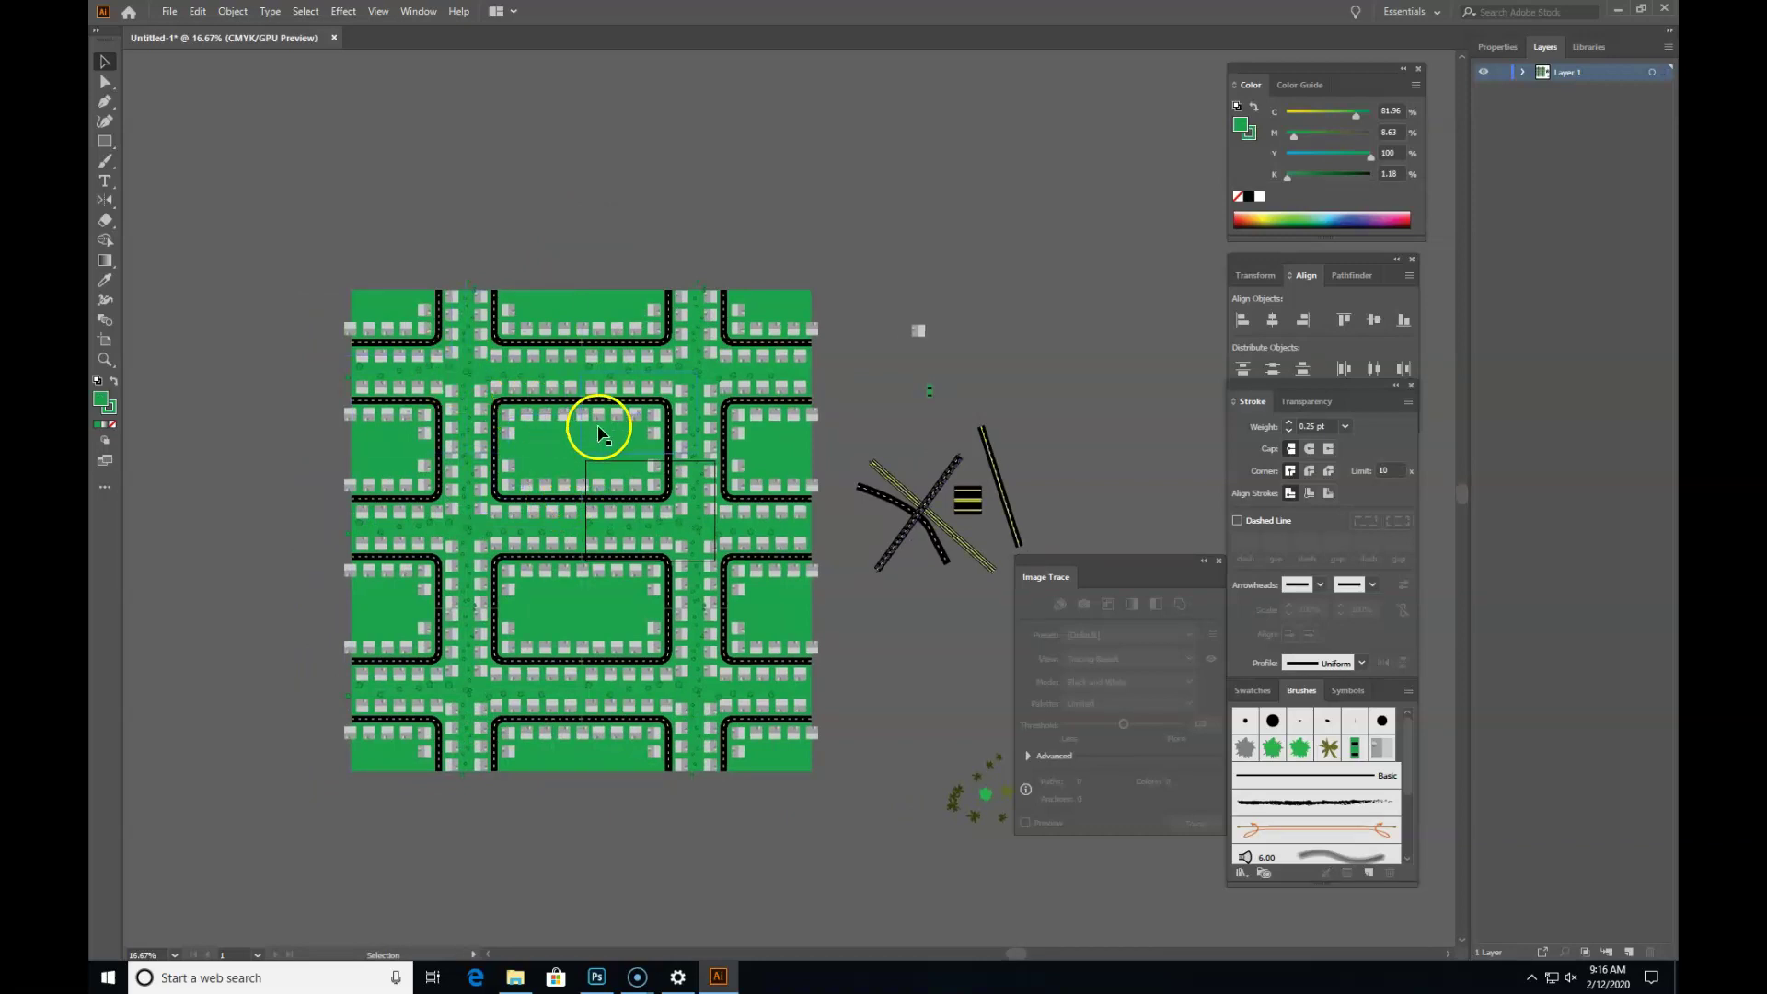
Step: Draw a straight vertical path through the left green strip across the full map height and apply the dashed road pattern brush
{"action": "left_click", "coordinate": [104, 102]}
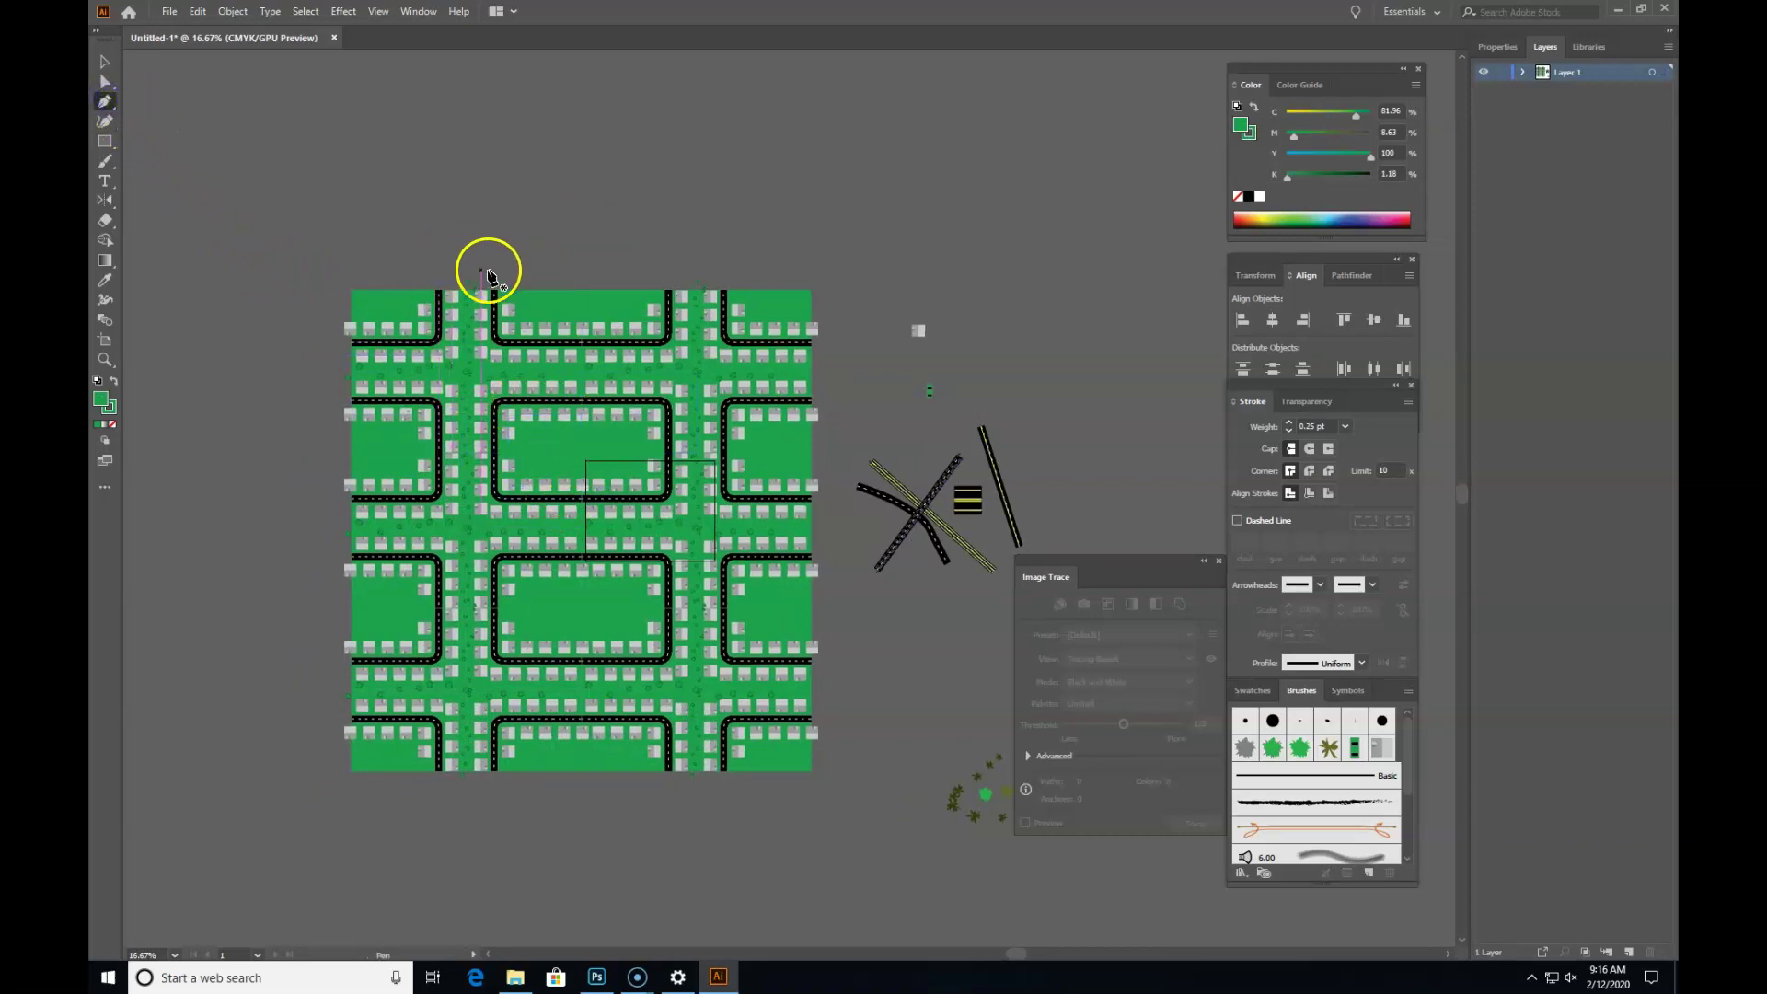
{"action": "left_click", "coordinate": [463, 274]}
{"action": "left_click", "coordinate": [465, 789]}
{"action": "left_click", "coordinate": [105, 61]}
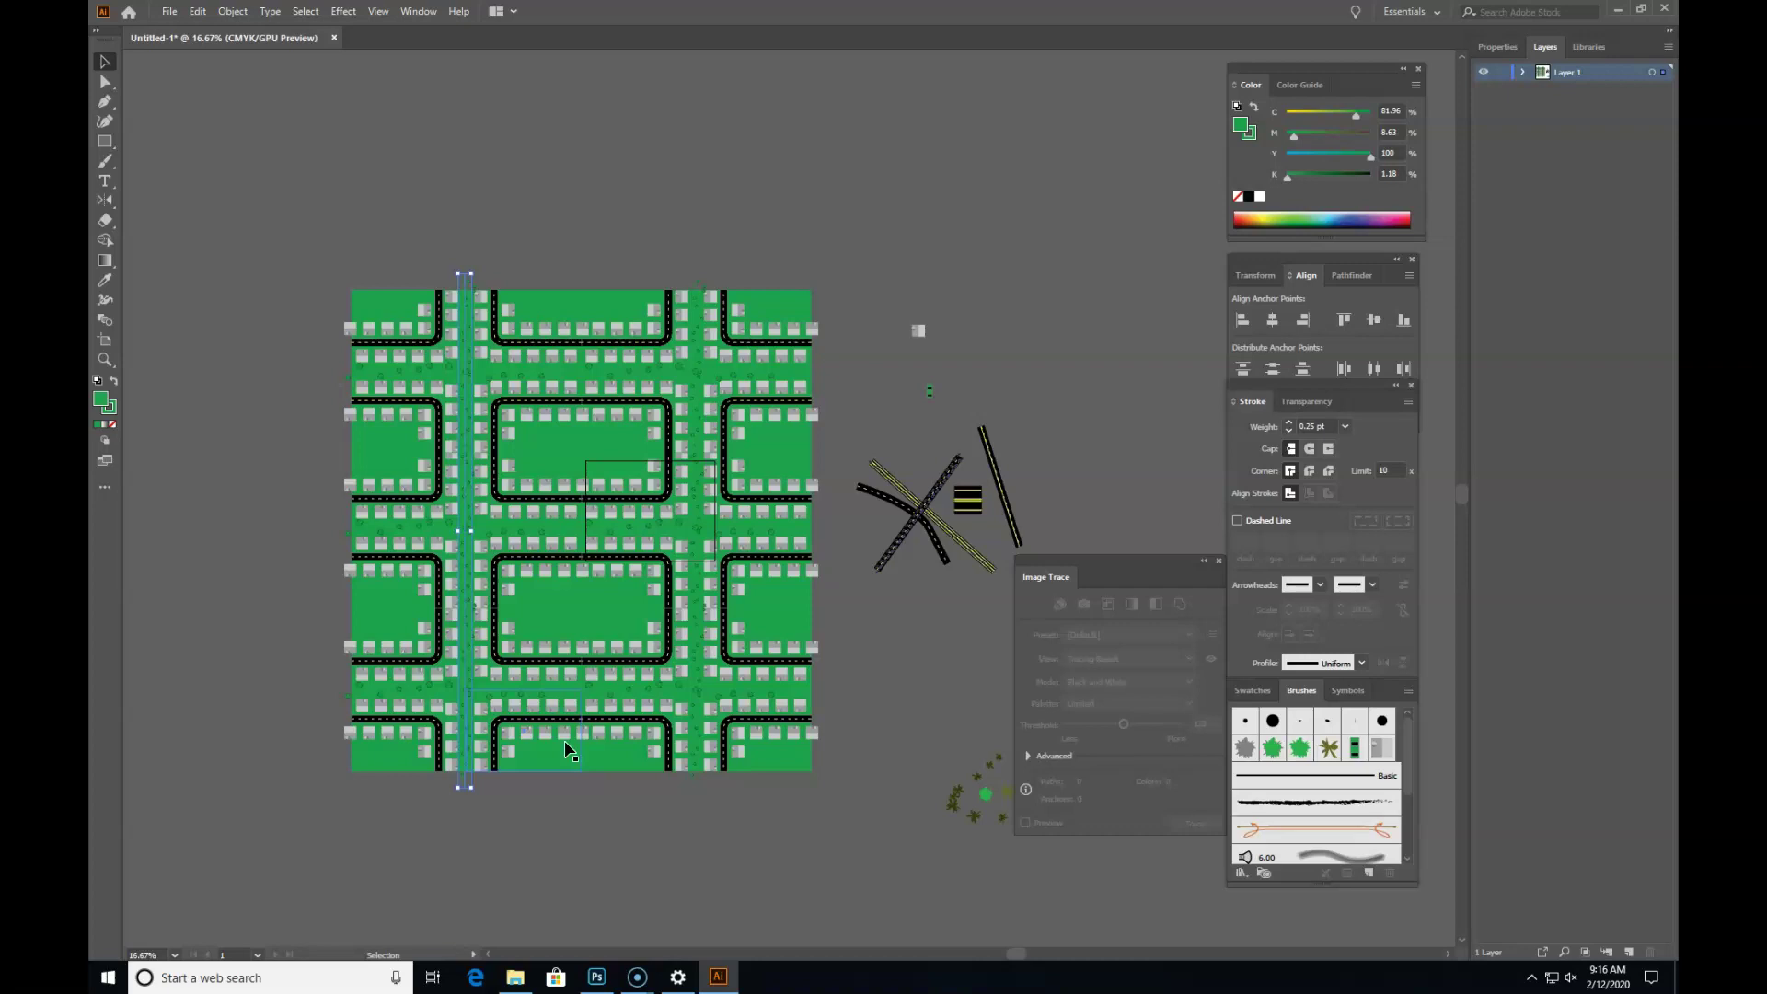
{"action": "left_click_drag", "start_coordinate": [1410, 773], "coordinate": [1416, 819]}
{"action": "left_click", "coordinate": [1242, 815]}
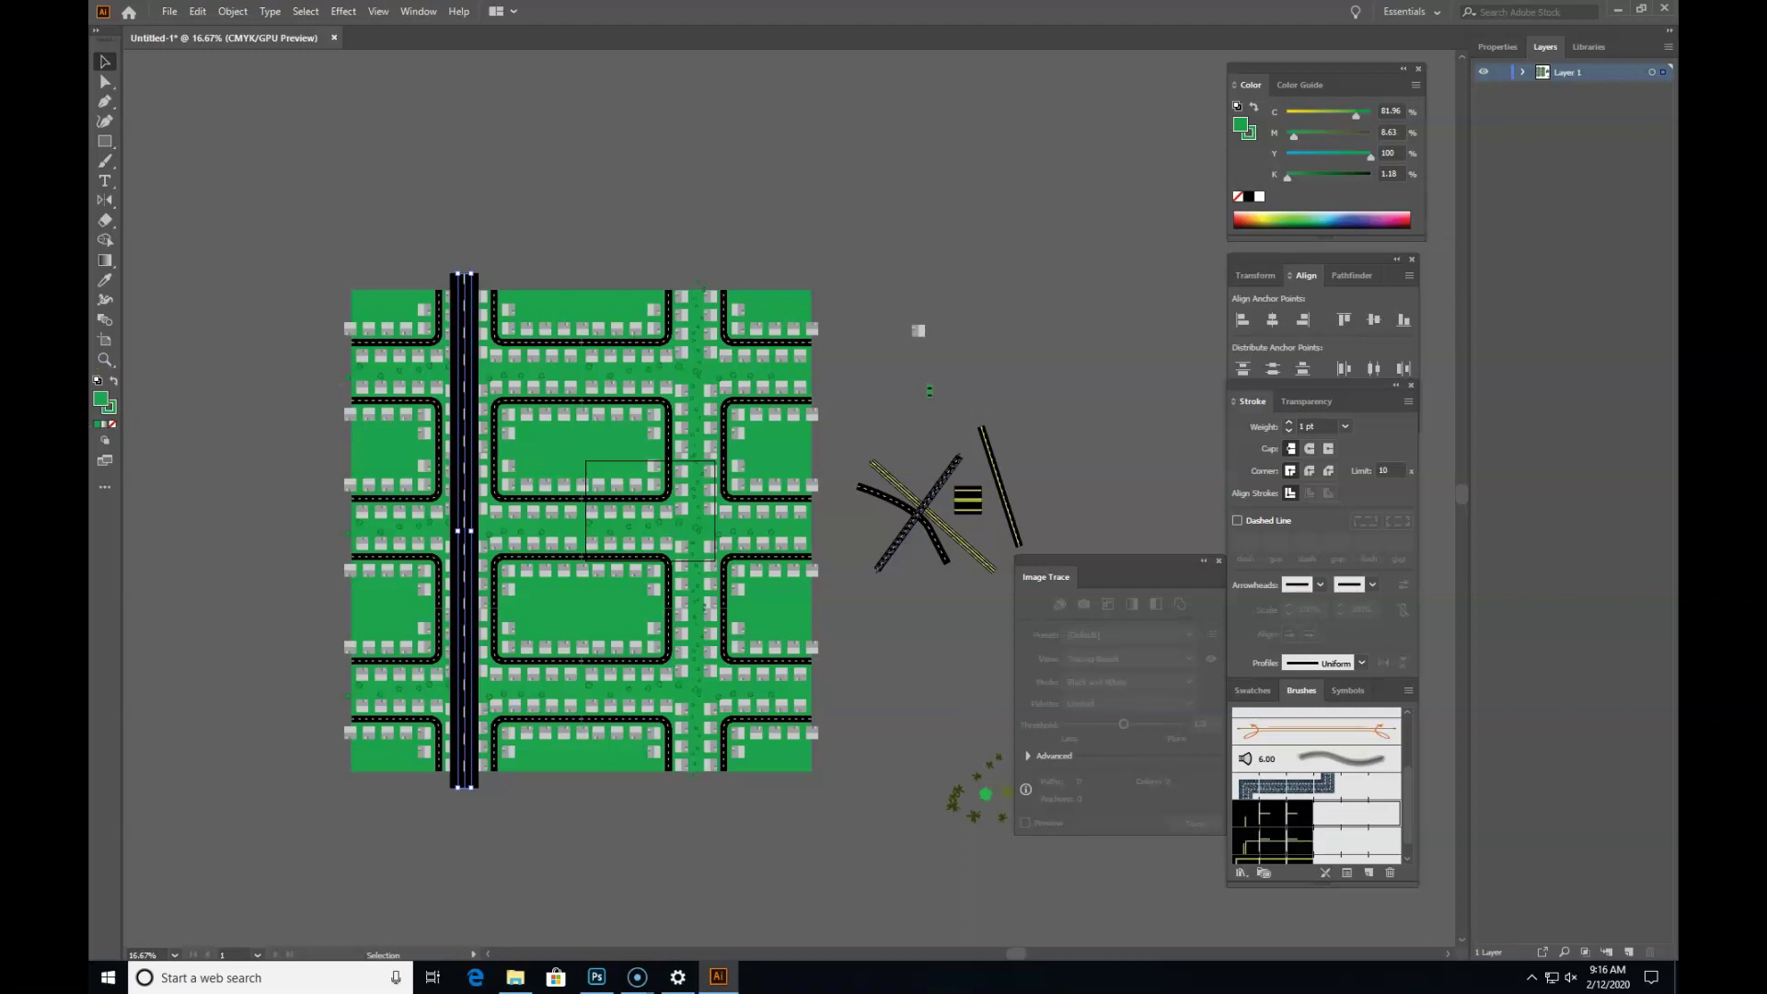
Step: Set the new vertical road's stroke weight to 0.25 pt
{"action": "left_click", "coordinate": [228, 118]}
{"action": "left_click", "coordinate": [469, 300]}
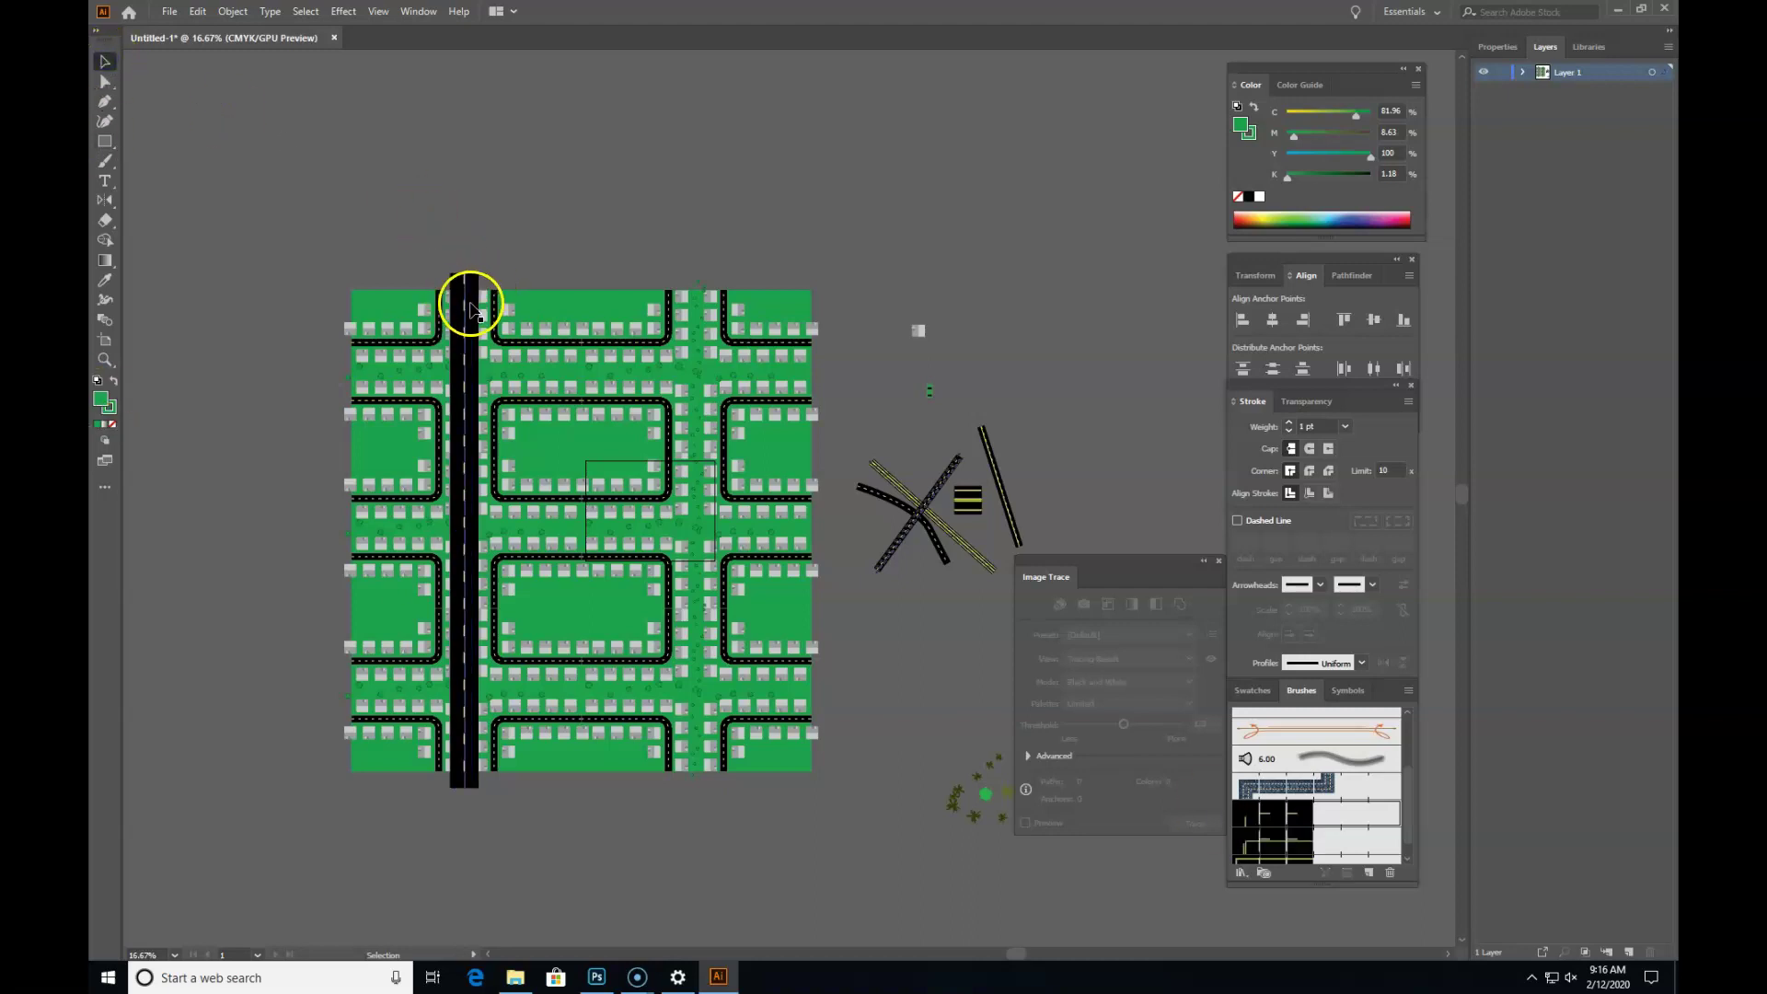
{"action": "left_click", "coordinate": [1344, 426]}
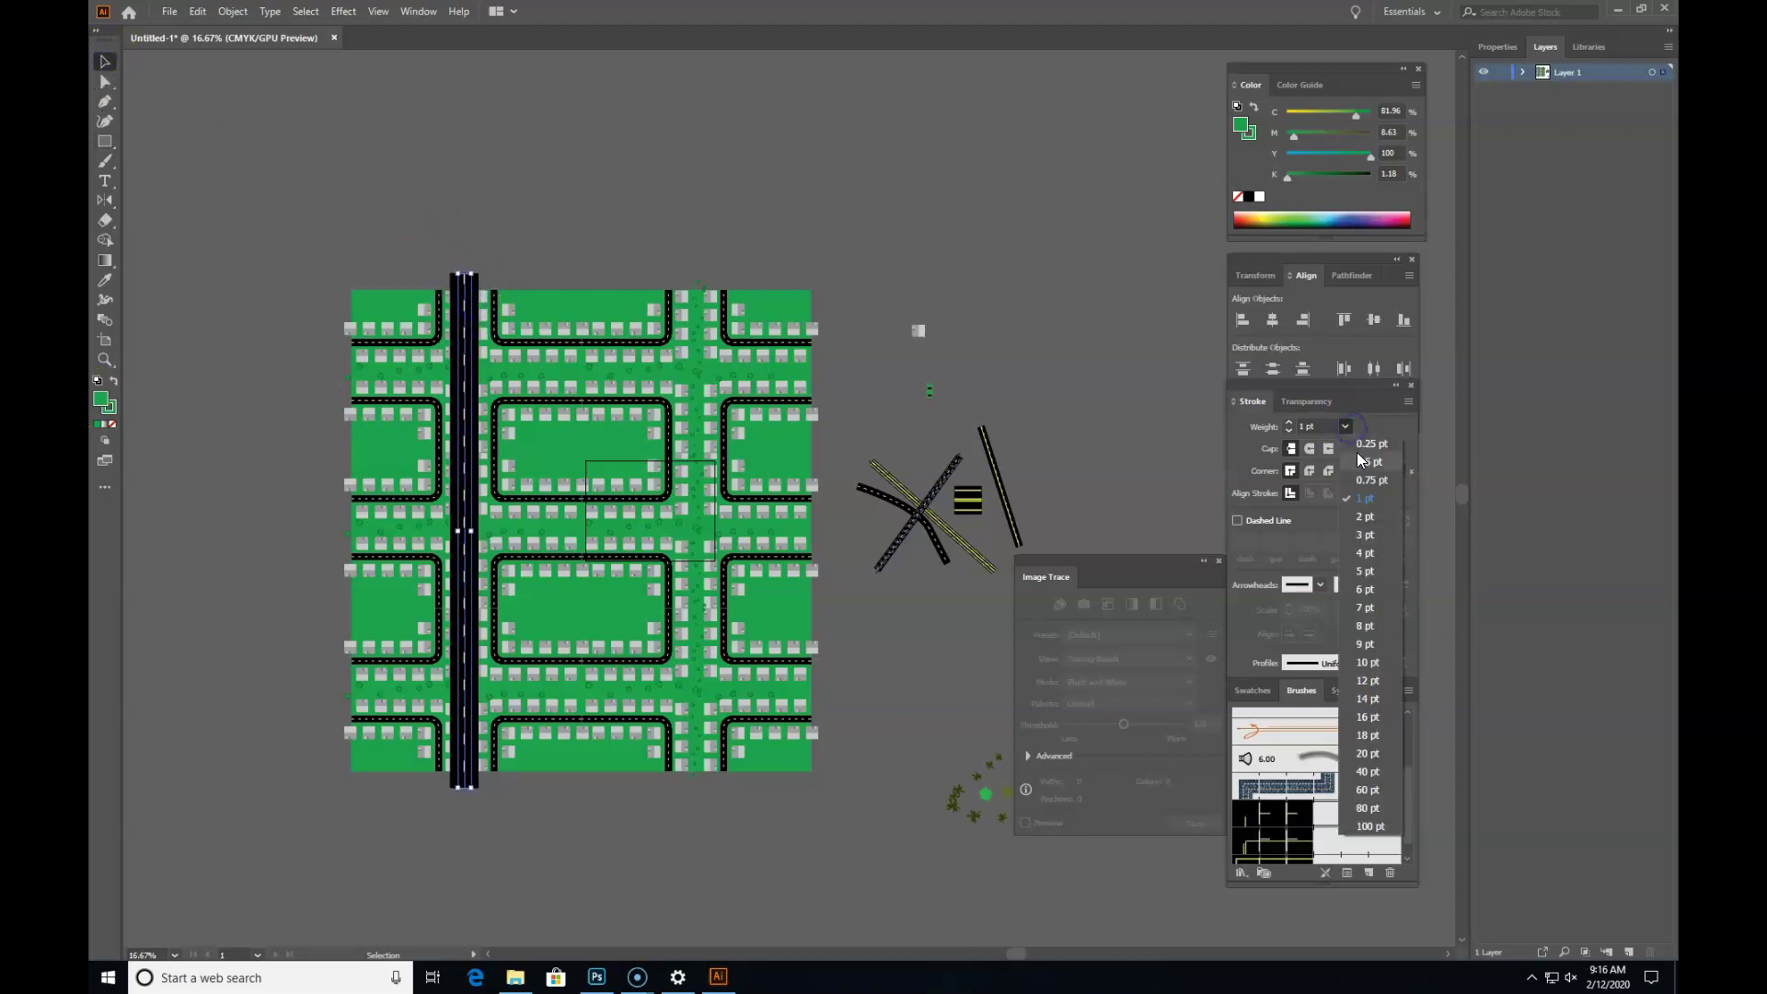
{"action": "left_click", "coordinate": [1357, 444]}
{"action": "left_click", "coordinate": [391, 144]}
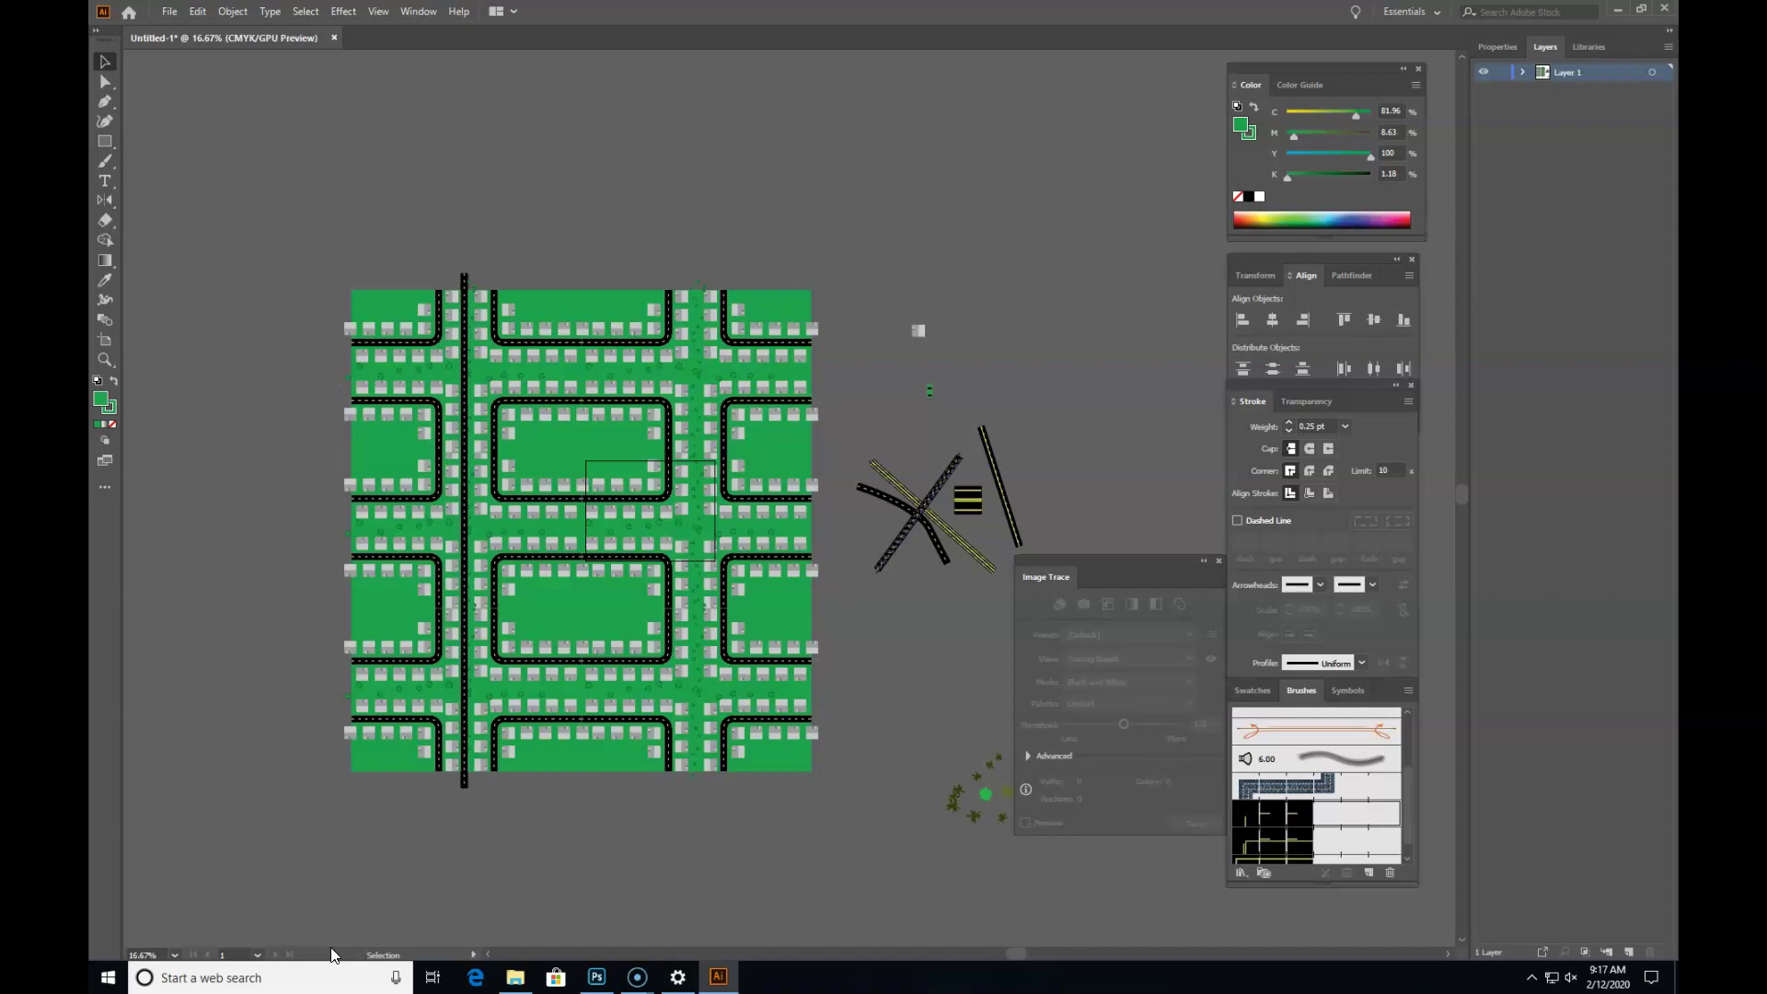
Step: Draw a closed curved pond inside the upper full central block and fill it blue, about C 64, M 36, Y 0, K 0
{"action": "left_click", "coordinate": [104, 101]}
{"action": "left_click", "coordinate": [571, 452]}
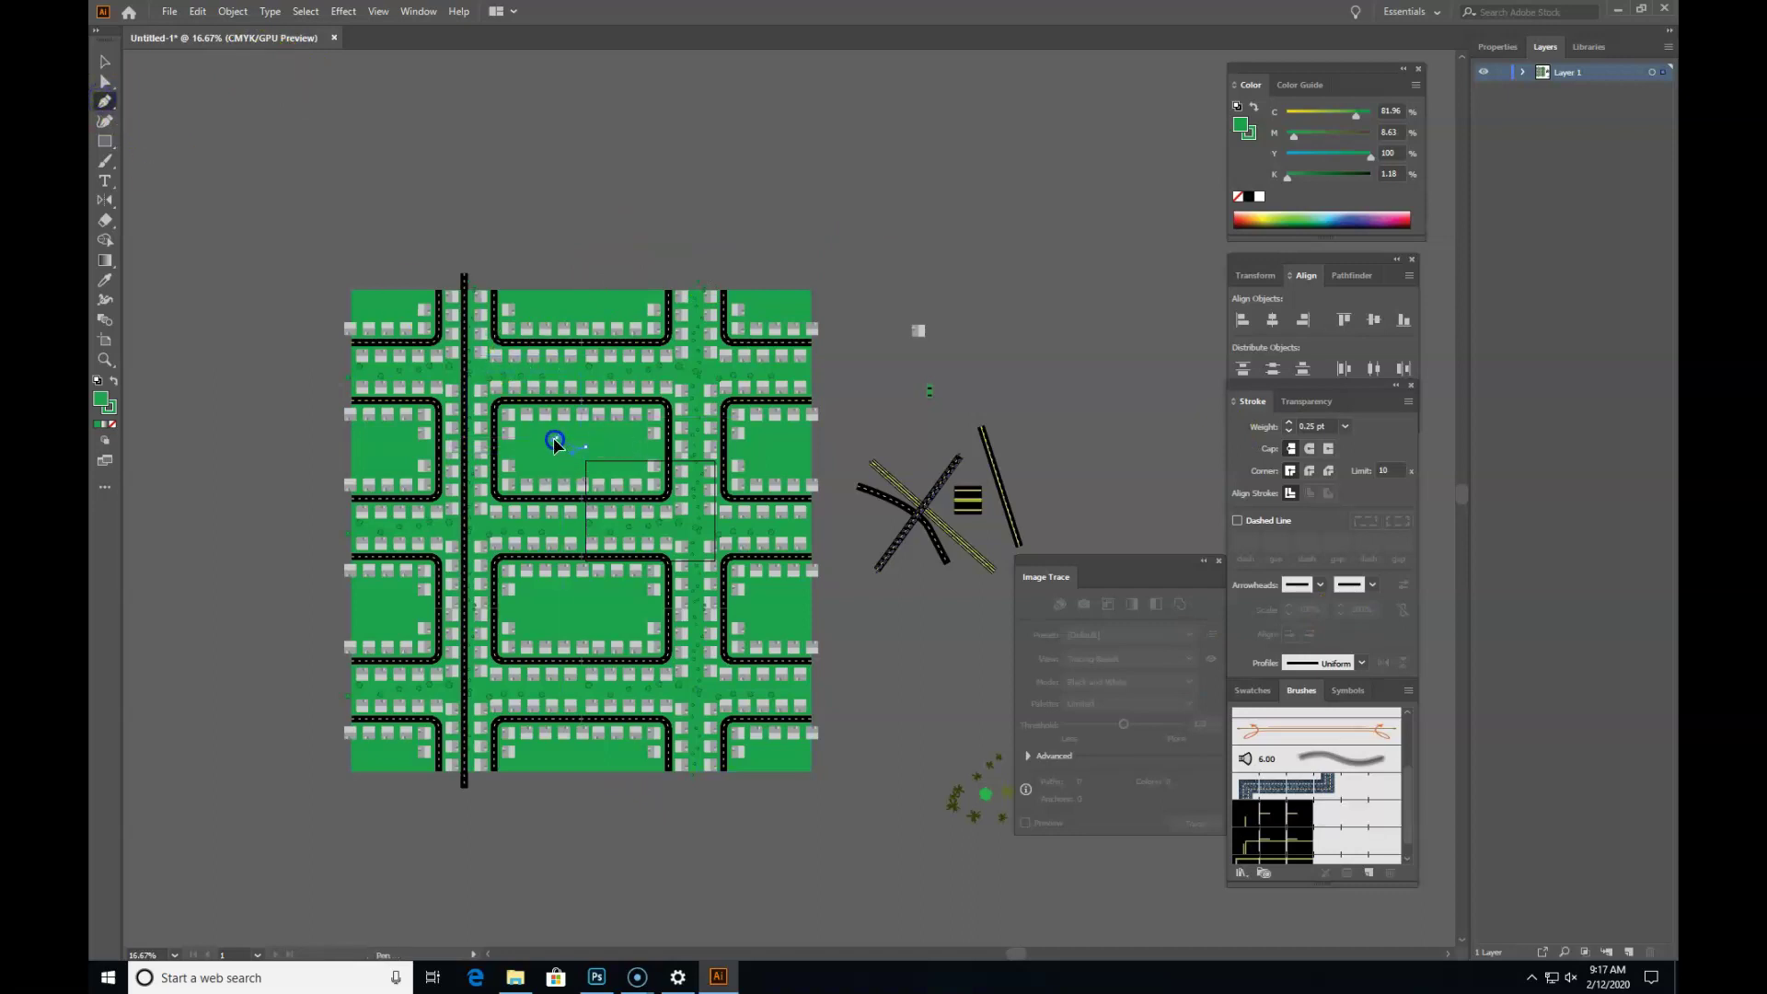
{"action": "mouse_move", "coordinate": [567, 467]}
{"action": "left_mouse_down"}
{"action": "mouse_move", "coordinate": [618, 480]}
{"action": "mouse_move", "coordinate": [610, 440]}
{"action": "mouse_move", "coordinate": [592, 454]}
{"action": "left_mouse_up"}
{"action": "left_click", "coordinate": [592, 445]}
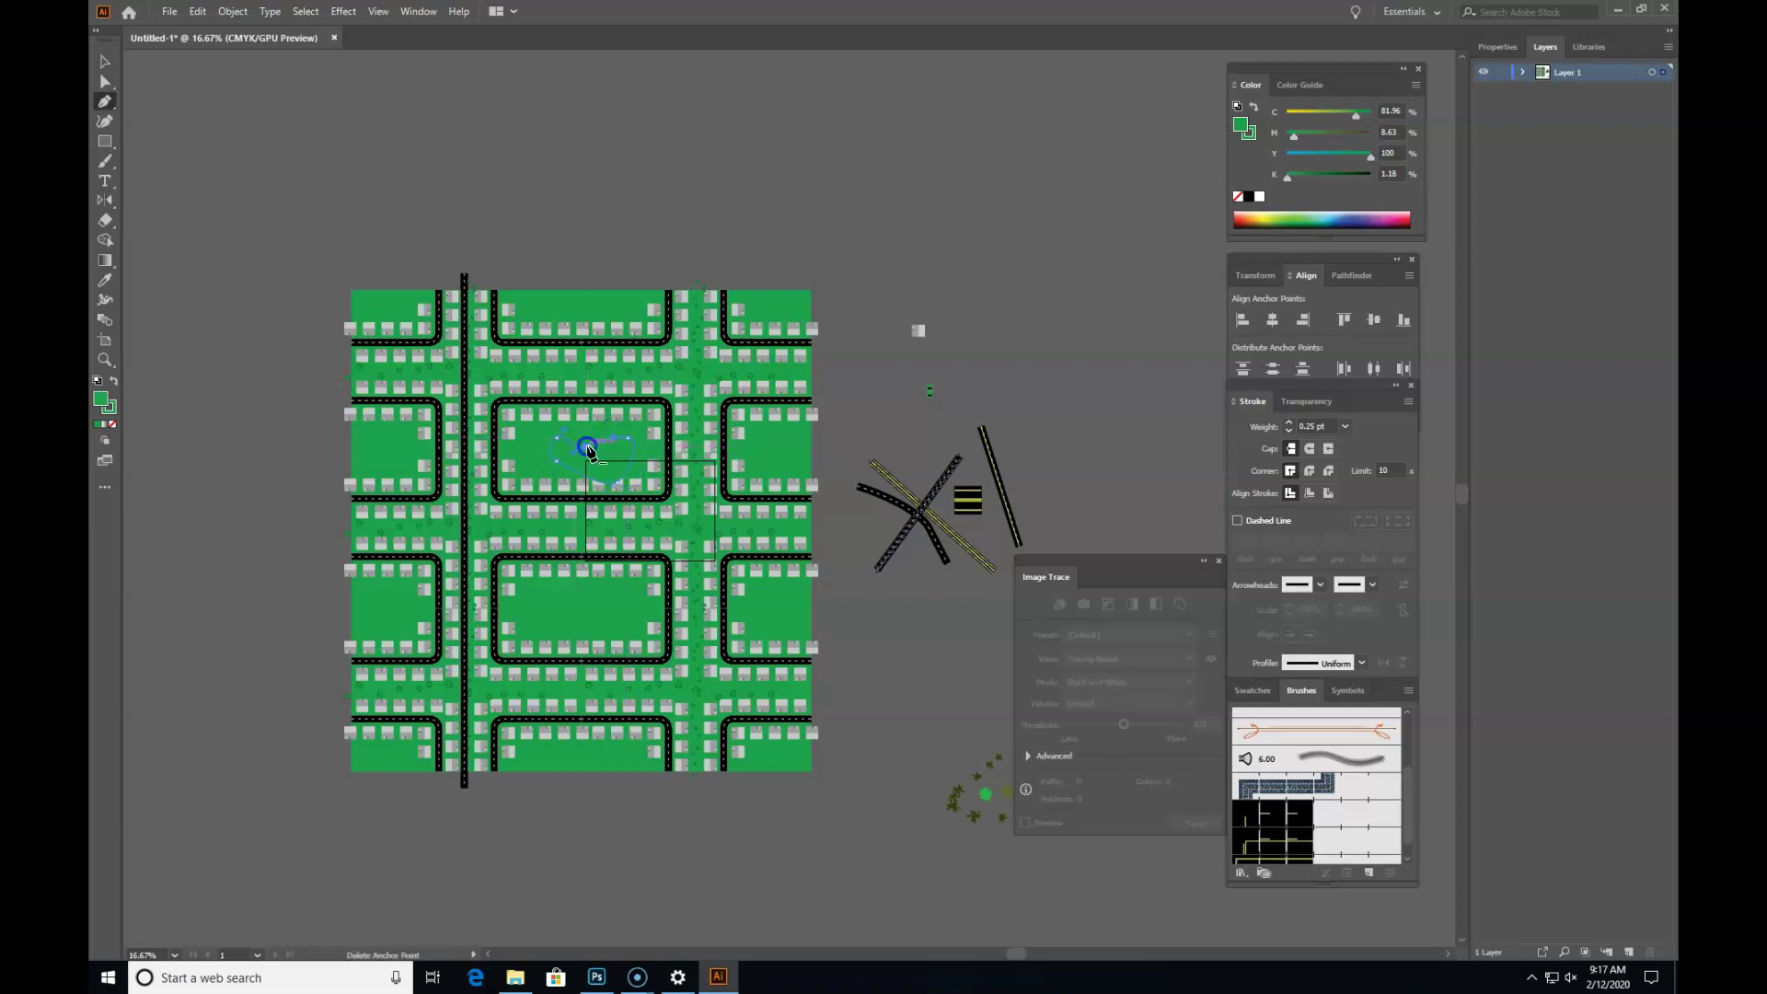
{"action": "double_click", "coordinate": [108, 410]}
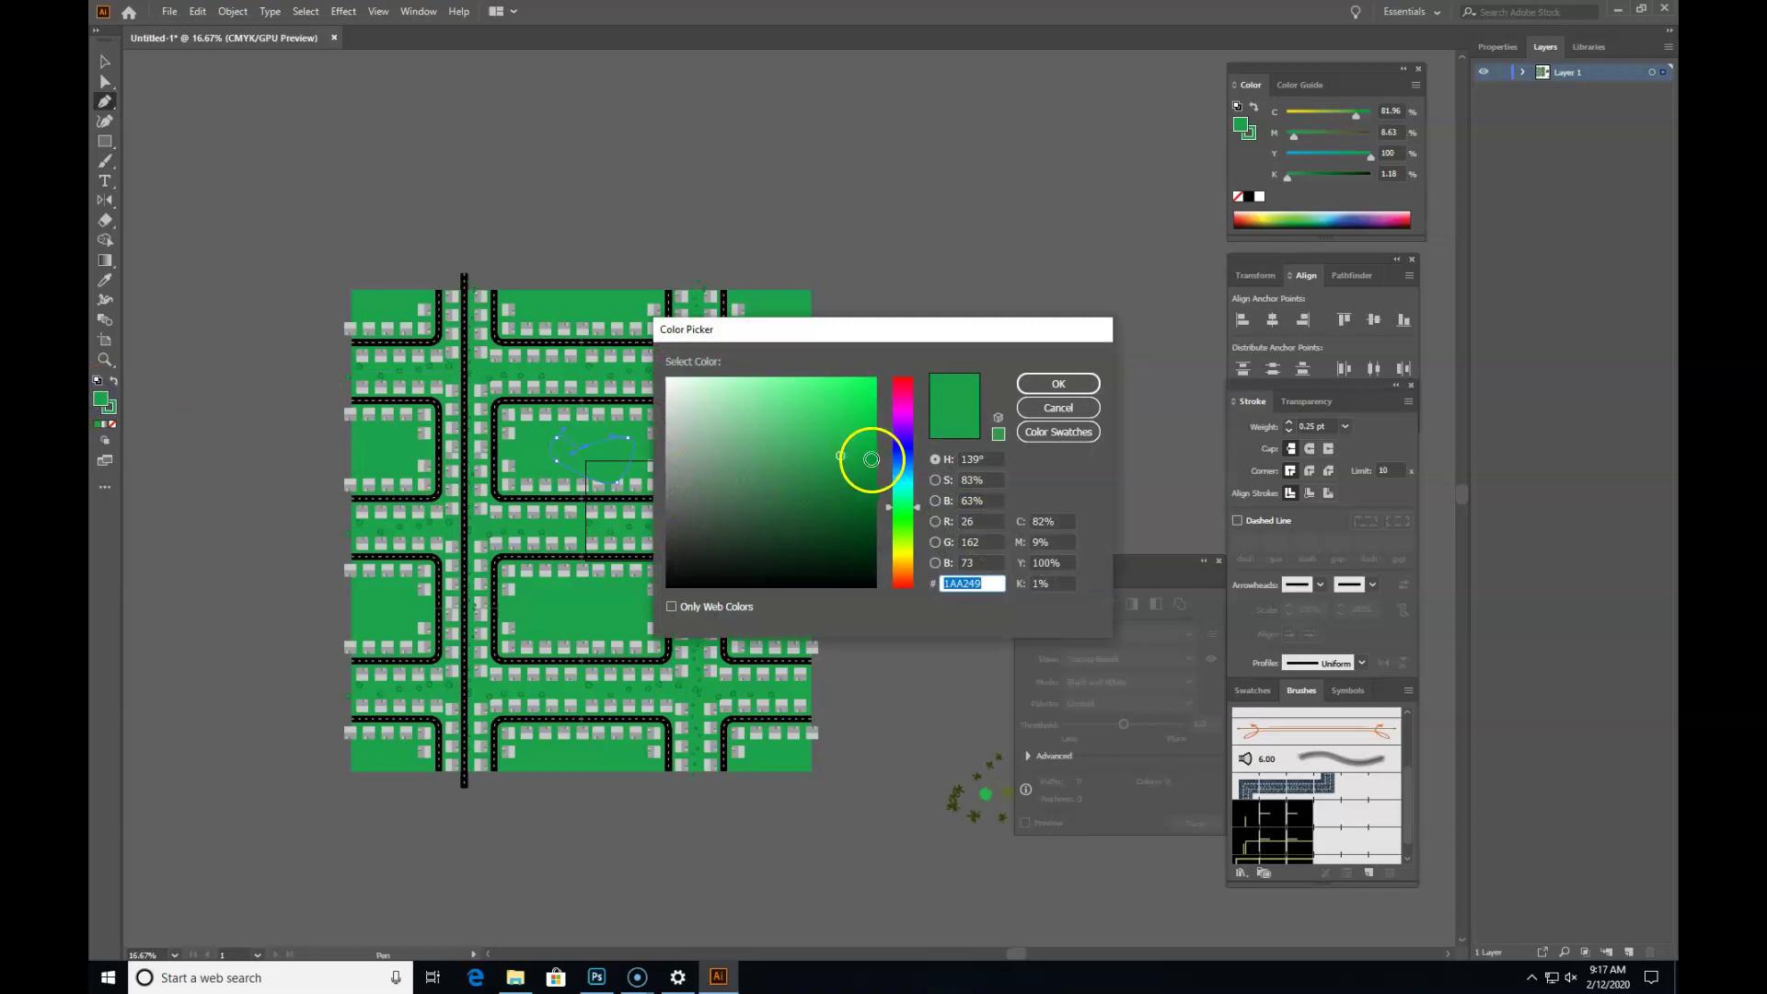
{"action": "left_click", "coordinate": [900, 466]}
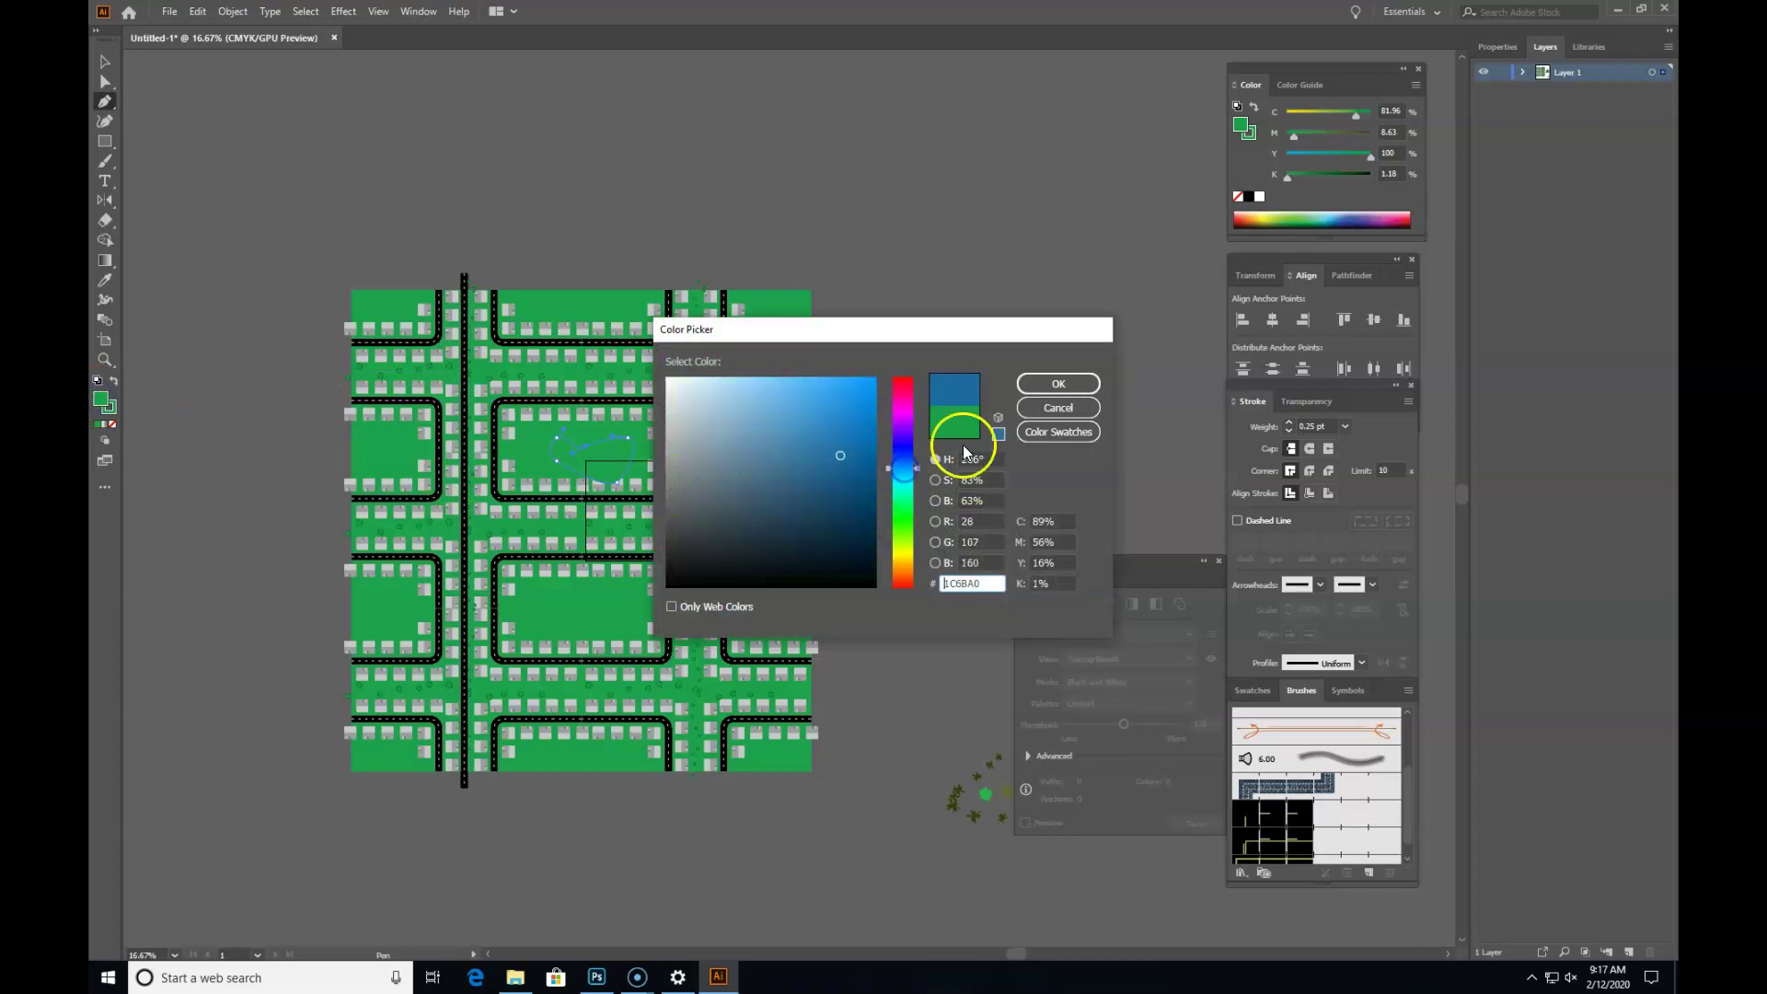
{"action": "mouse_move", "coordinate": [886, 466]}
{"action": "left_mouse_down"}
{"action": "mouse_move", "coordinate": [904, 461]}
{"action": "mouse_move", "coordinate": [778, 423]}
{"action": "left_mouse_up"}
{"action": "left_click", "coordinate": [1059, 384]}
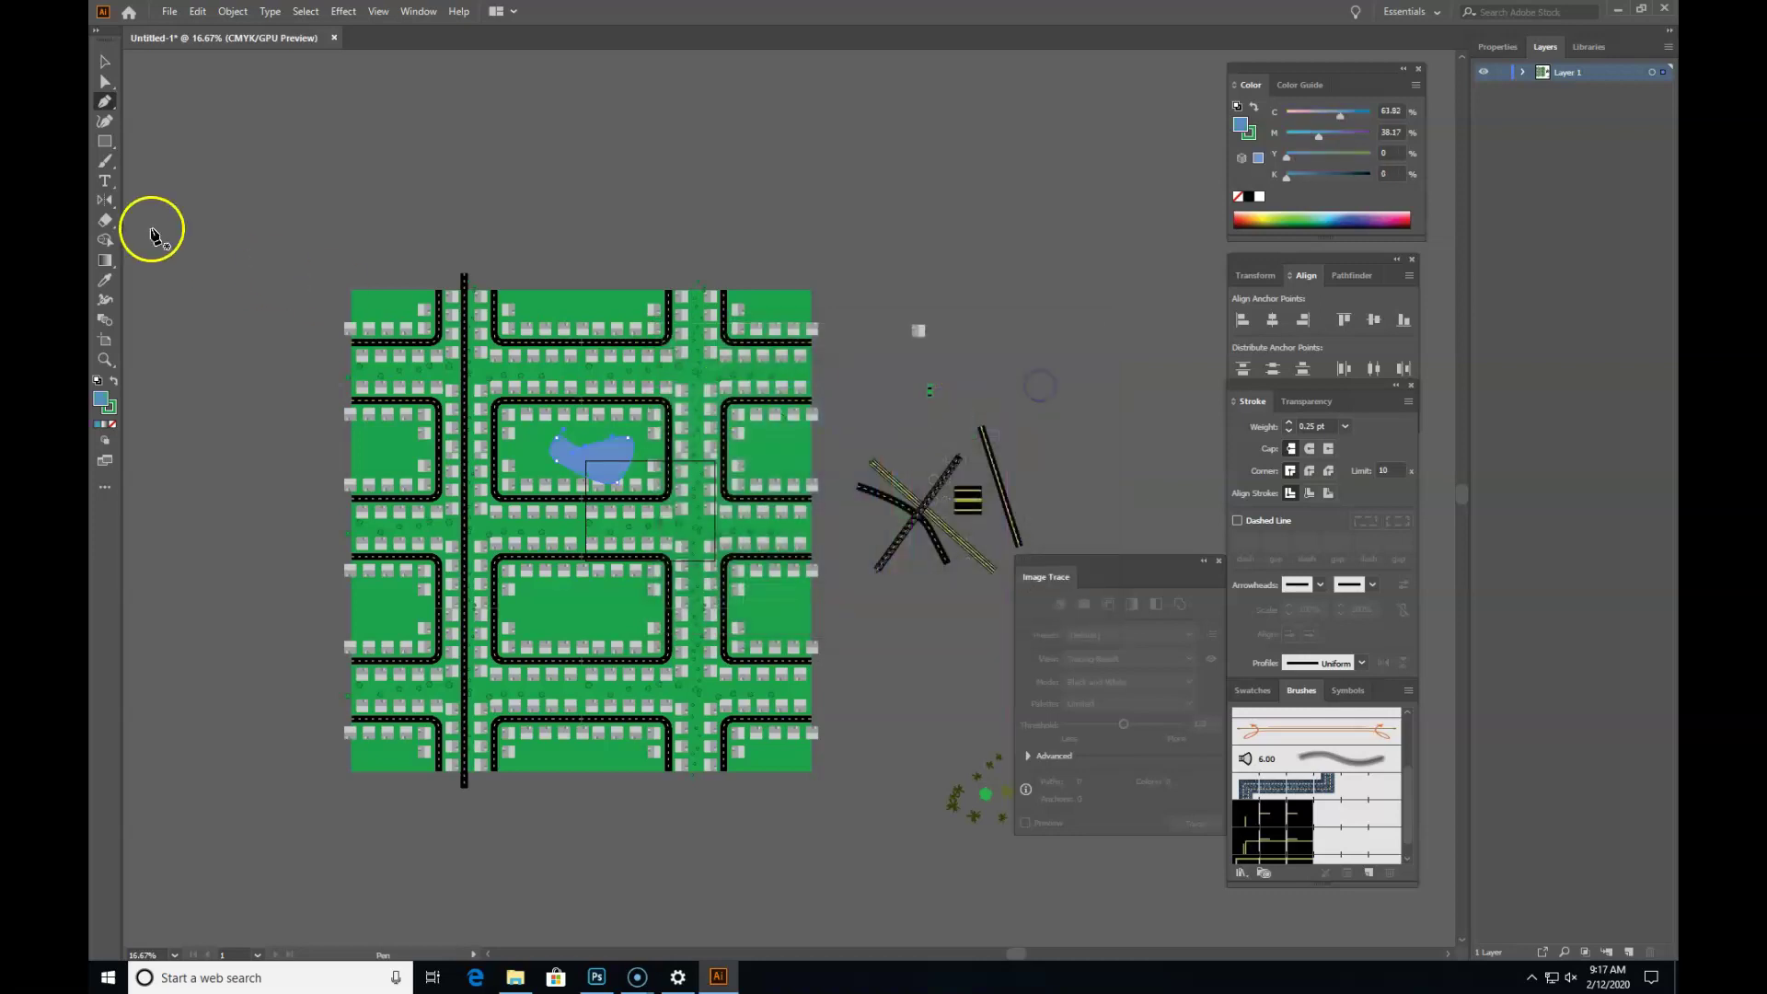
Step: Move the blue pond slightly up and left within its block
{"action": "left_click", "coordinate": [104, 61]}
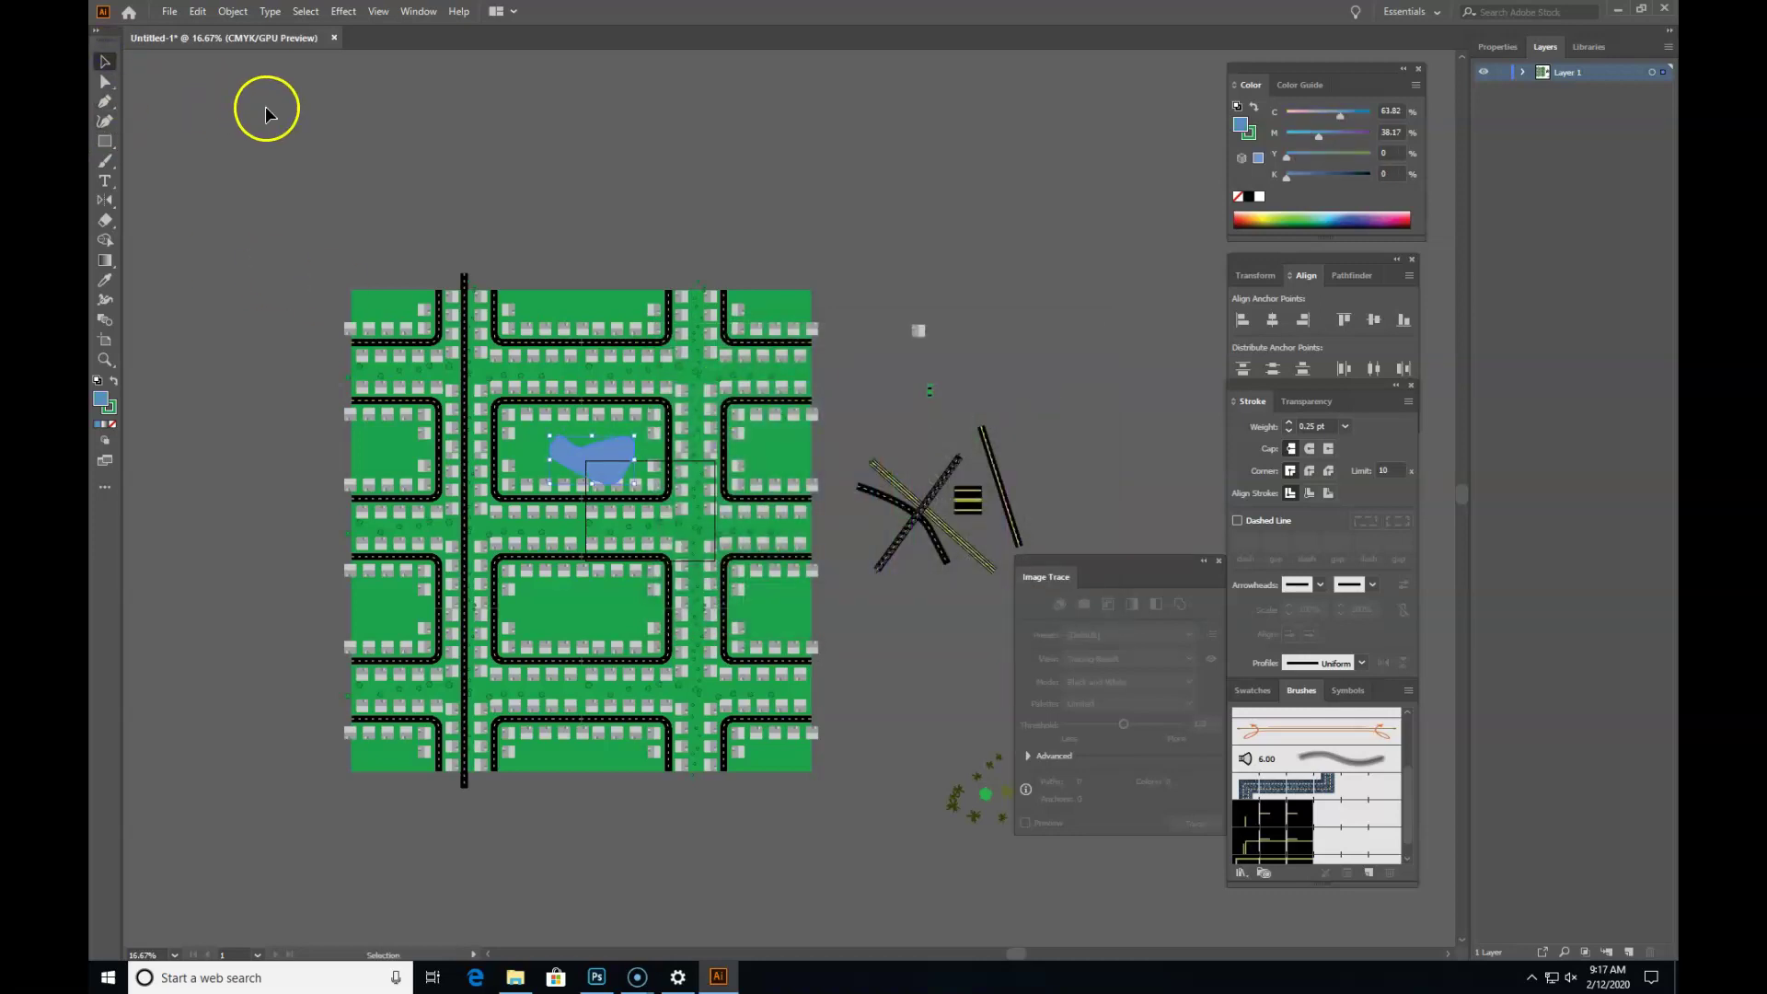
{"action": "left_click_drag", "start_coordinate": [595, 466], "coordinate": [593, 469]}
{"action": "left_click_drag", "start_coordinate": [587, 462], "coordinate": [576, 454]}
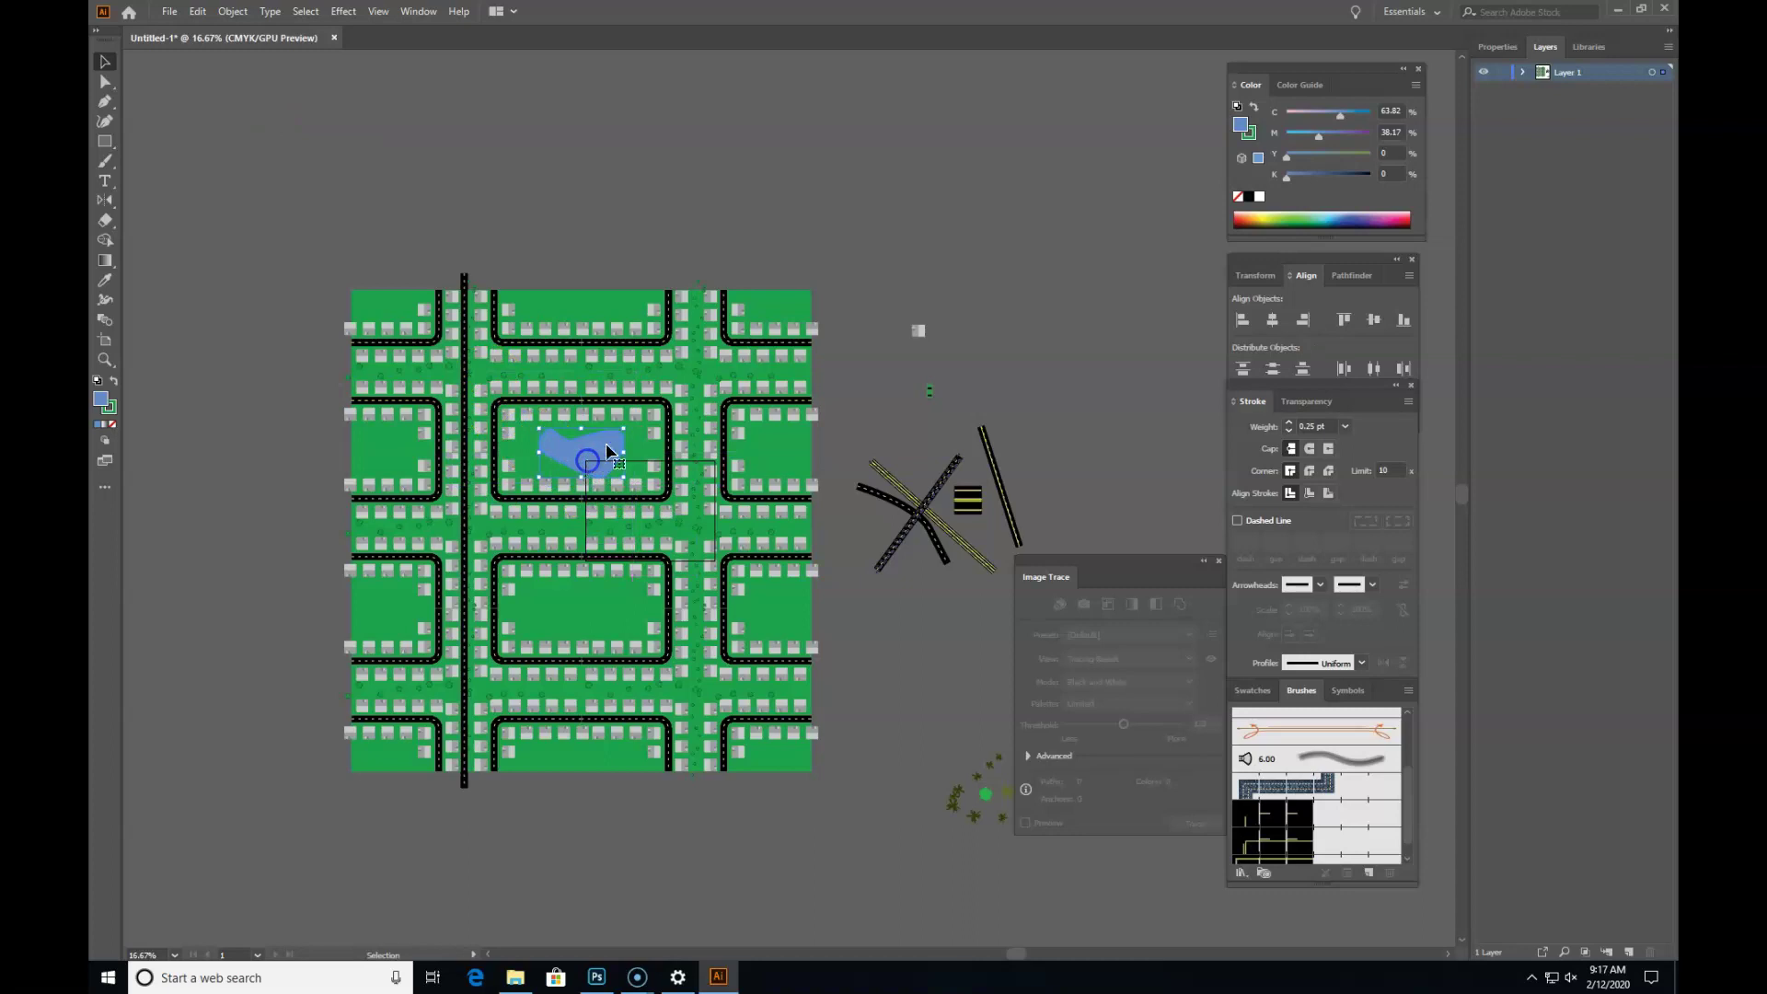
{"action": "left_click", "coordinate": [686, 164]}
{"action": "left_click", "coordinate": [537, 729]}
{"action": "left_click", "coordinate": [176, 637]}
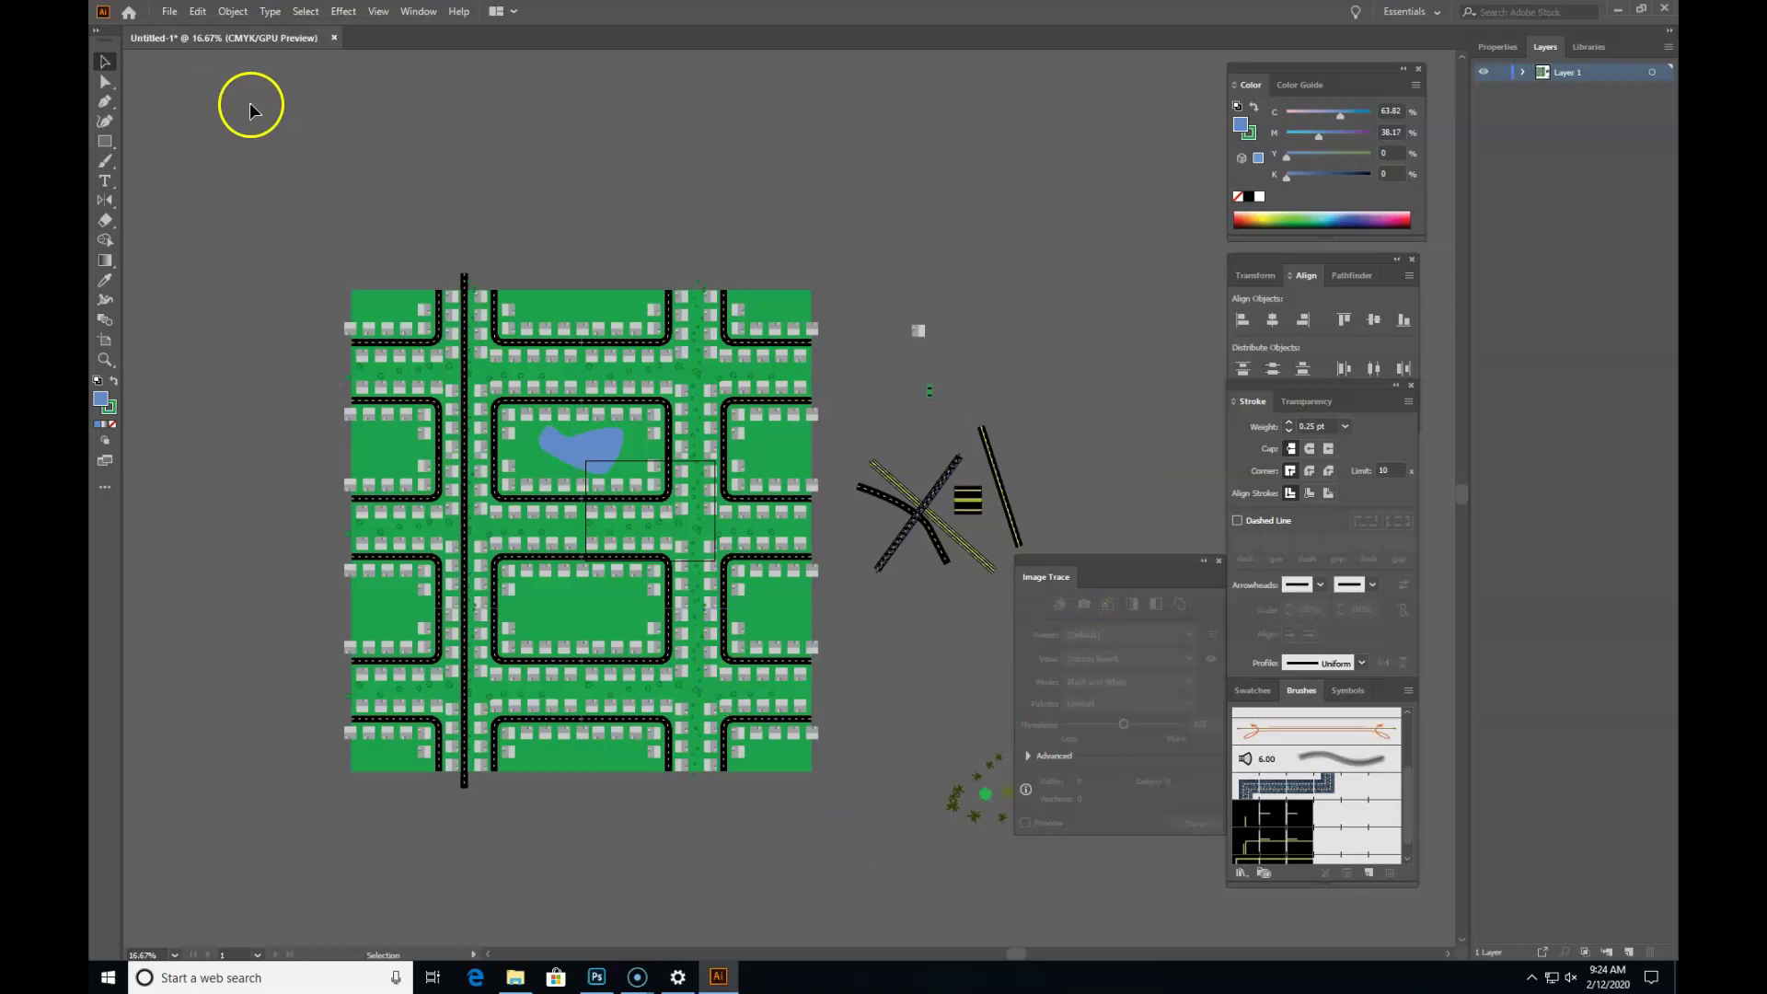
Step: Create a new landscape document and place the construction-site photo in it
{"action": "left_click", "coordinate": [175, 13]}
{"action": "left_click", "coordinate": [177, 37]}
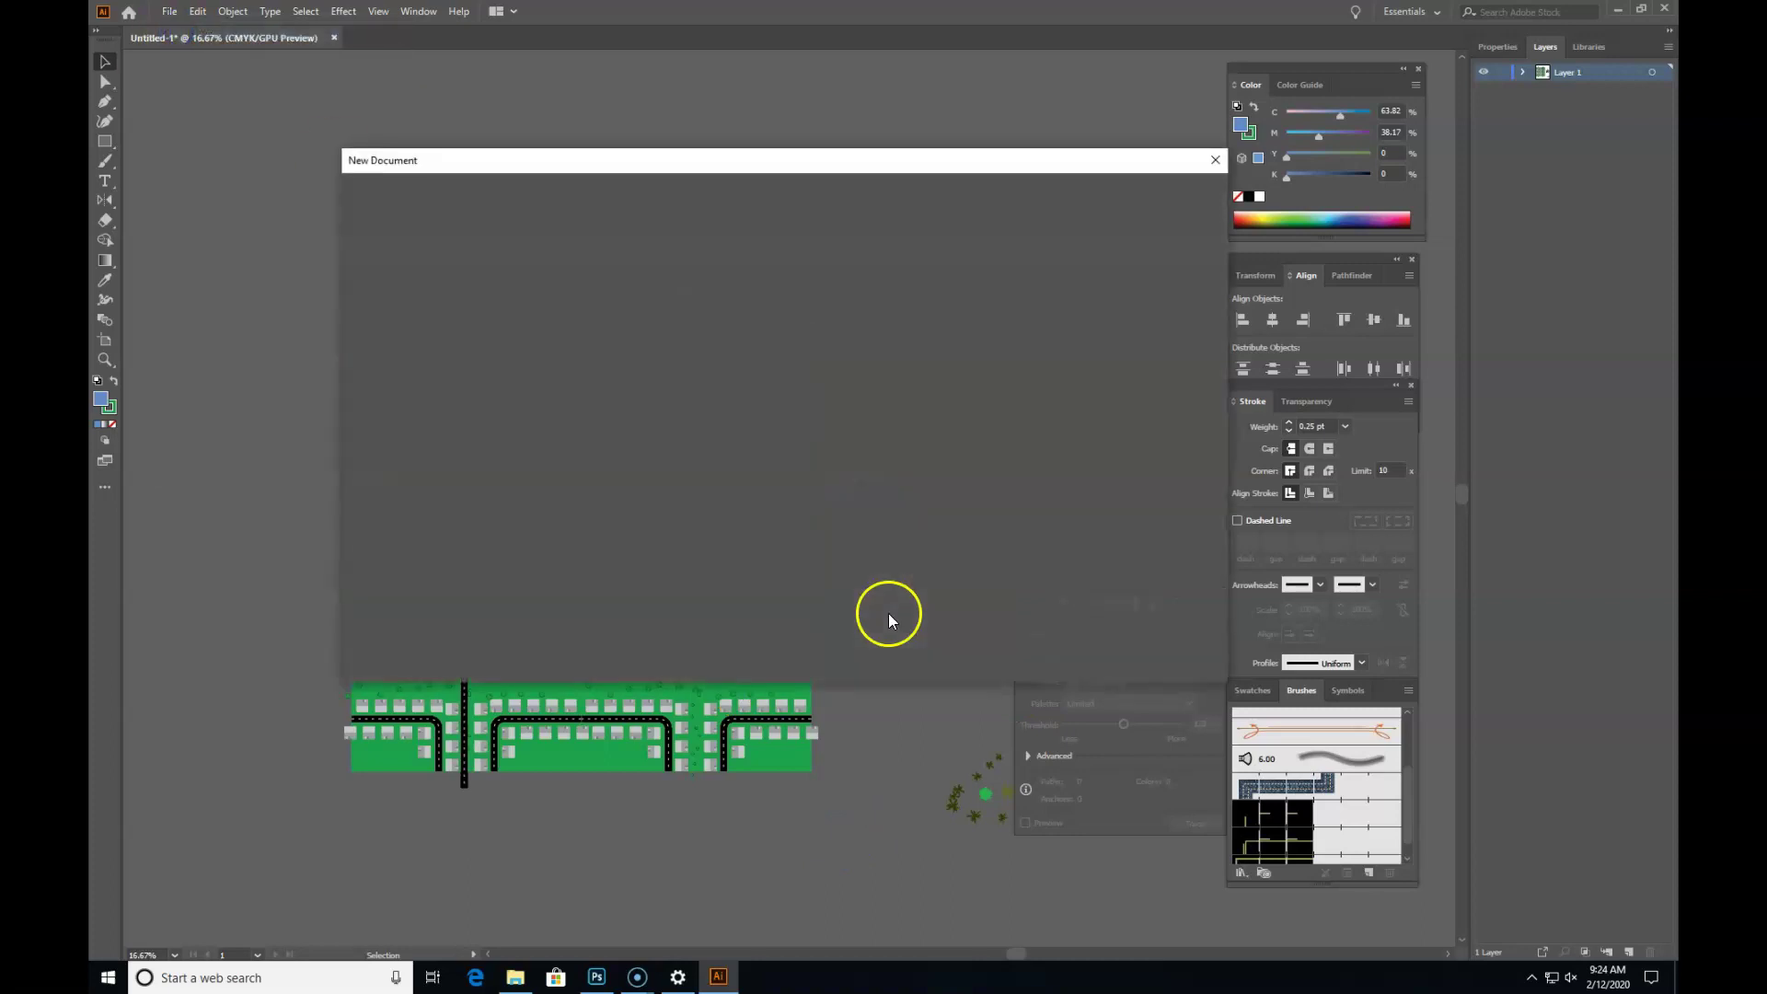
{"action": "left_click", "coordinate": [1108, 651]}
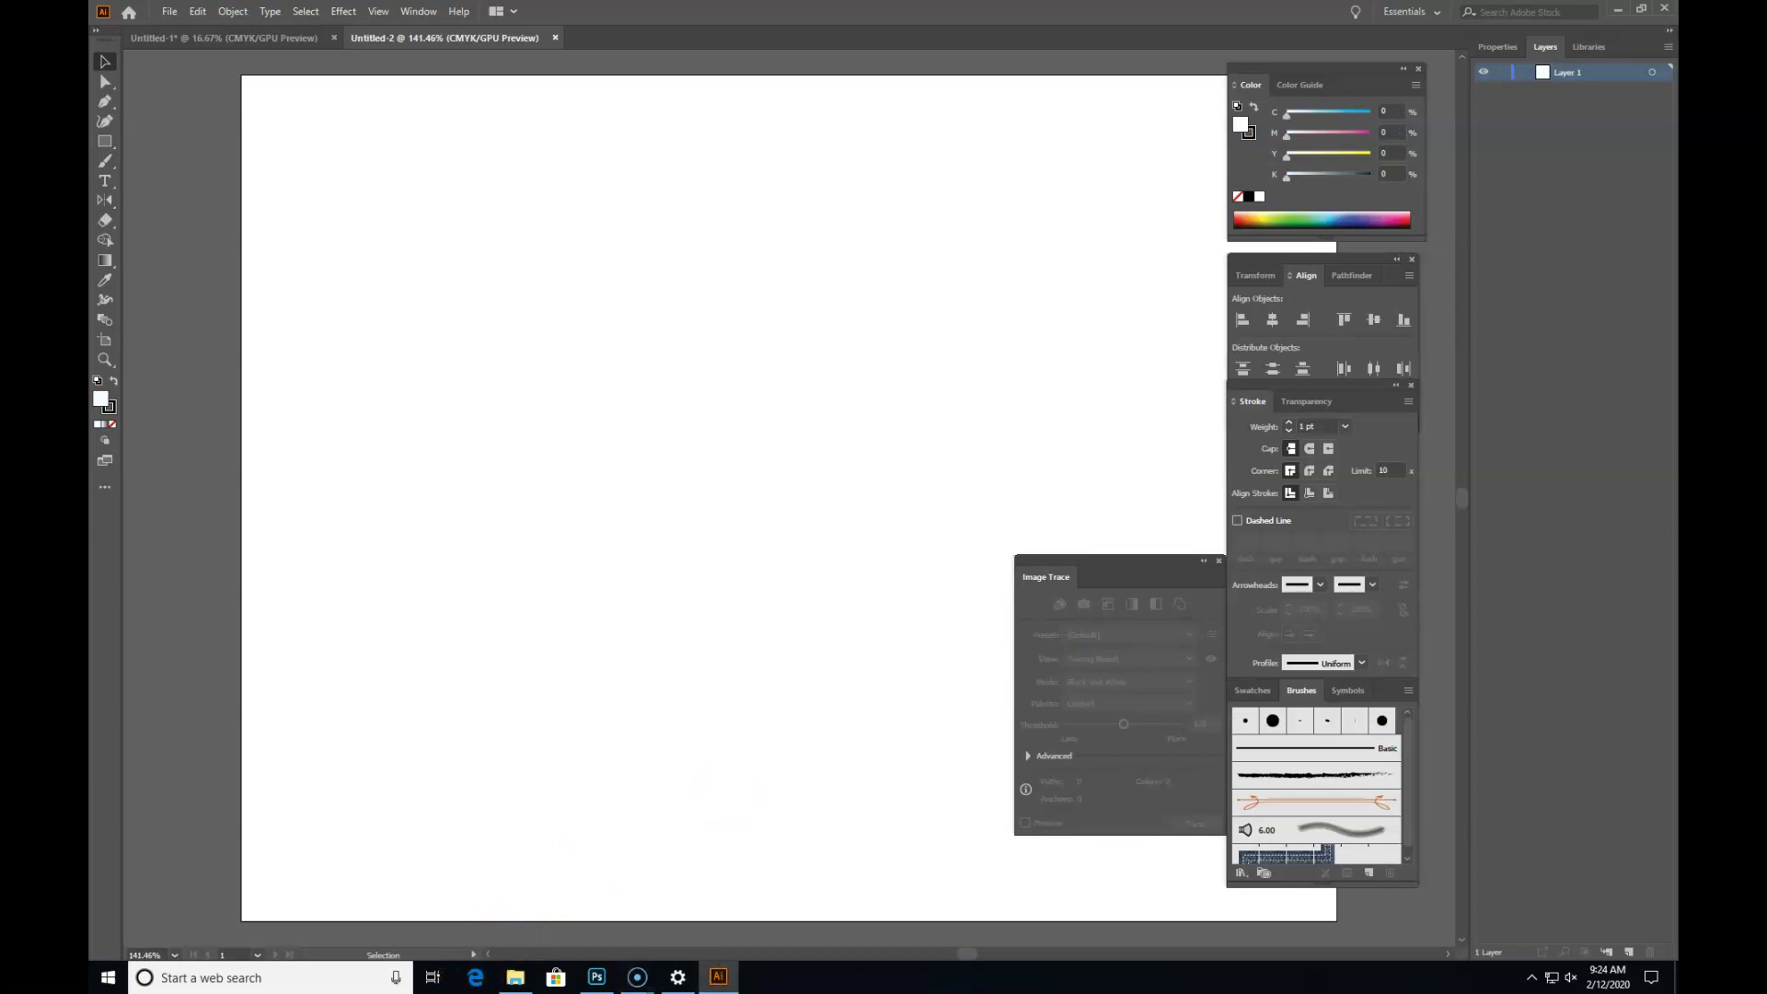
{"action": "mouse_move", "coordinate": [1086, 484]}
{"action": "left_mouse_down"}
{"action": "mouse_move", "coordinate": [681, 423]}
{"action": "mouse_move", "coordinate": [513, 351]}
{"action": "left_mouse_up"}
{"action": "key", "text": "ctrl+1"}
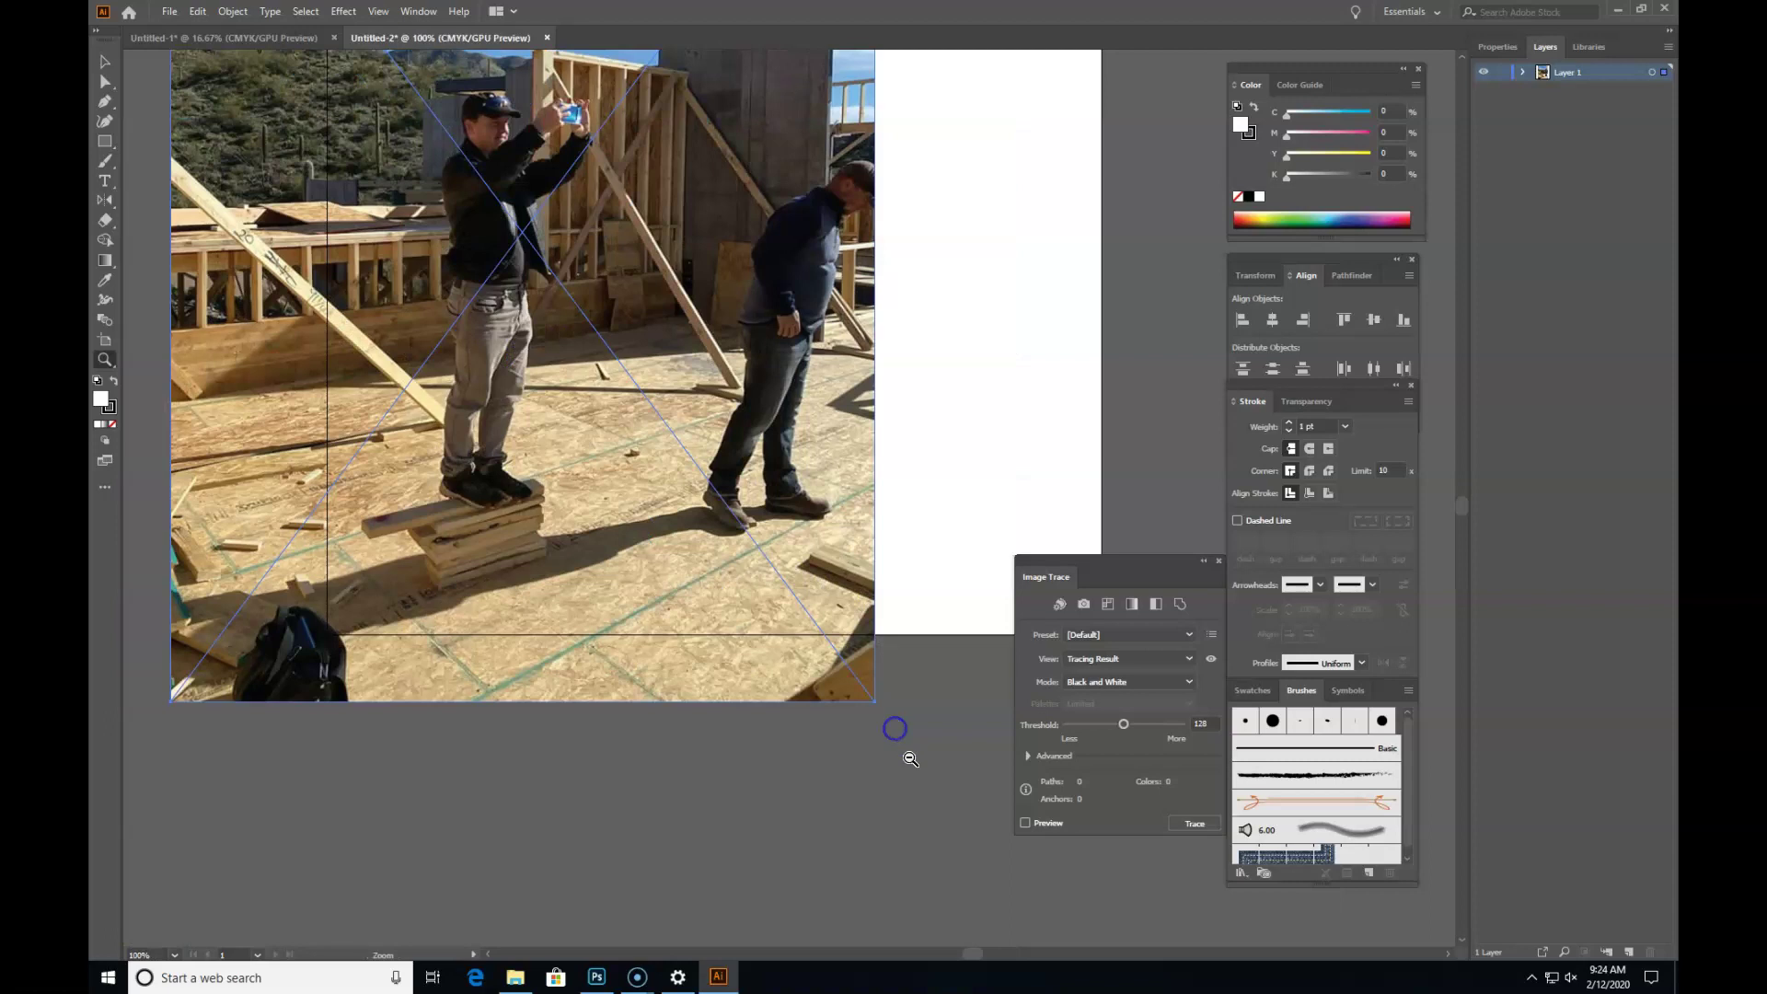
Step: Scale the construction-site photo down to a small thumbnail and position it just inside the artboard's upper-left corner
{"action": "left_click", "coordinate": [104, 66]}
{"action": "left_click_drag", "start_coordinate": [873, 701], "coordinate": [522, 328]}
{"action": "scroll", "coordinate": [516, 584], "scroll_direction": "up", "scroll_amount": 5}
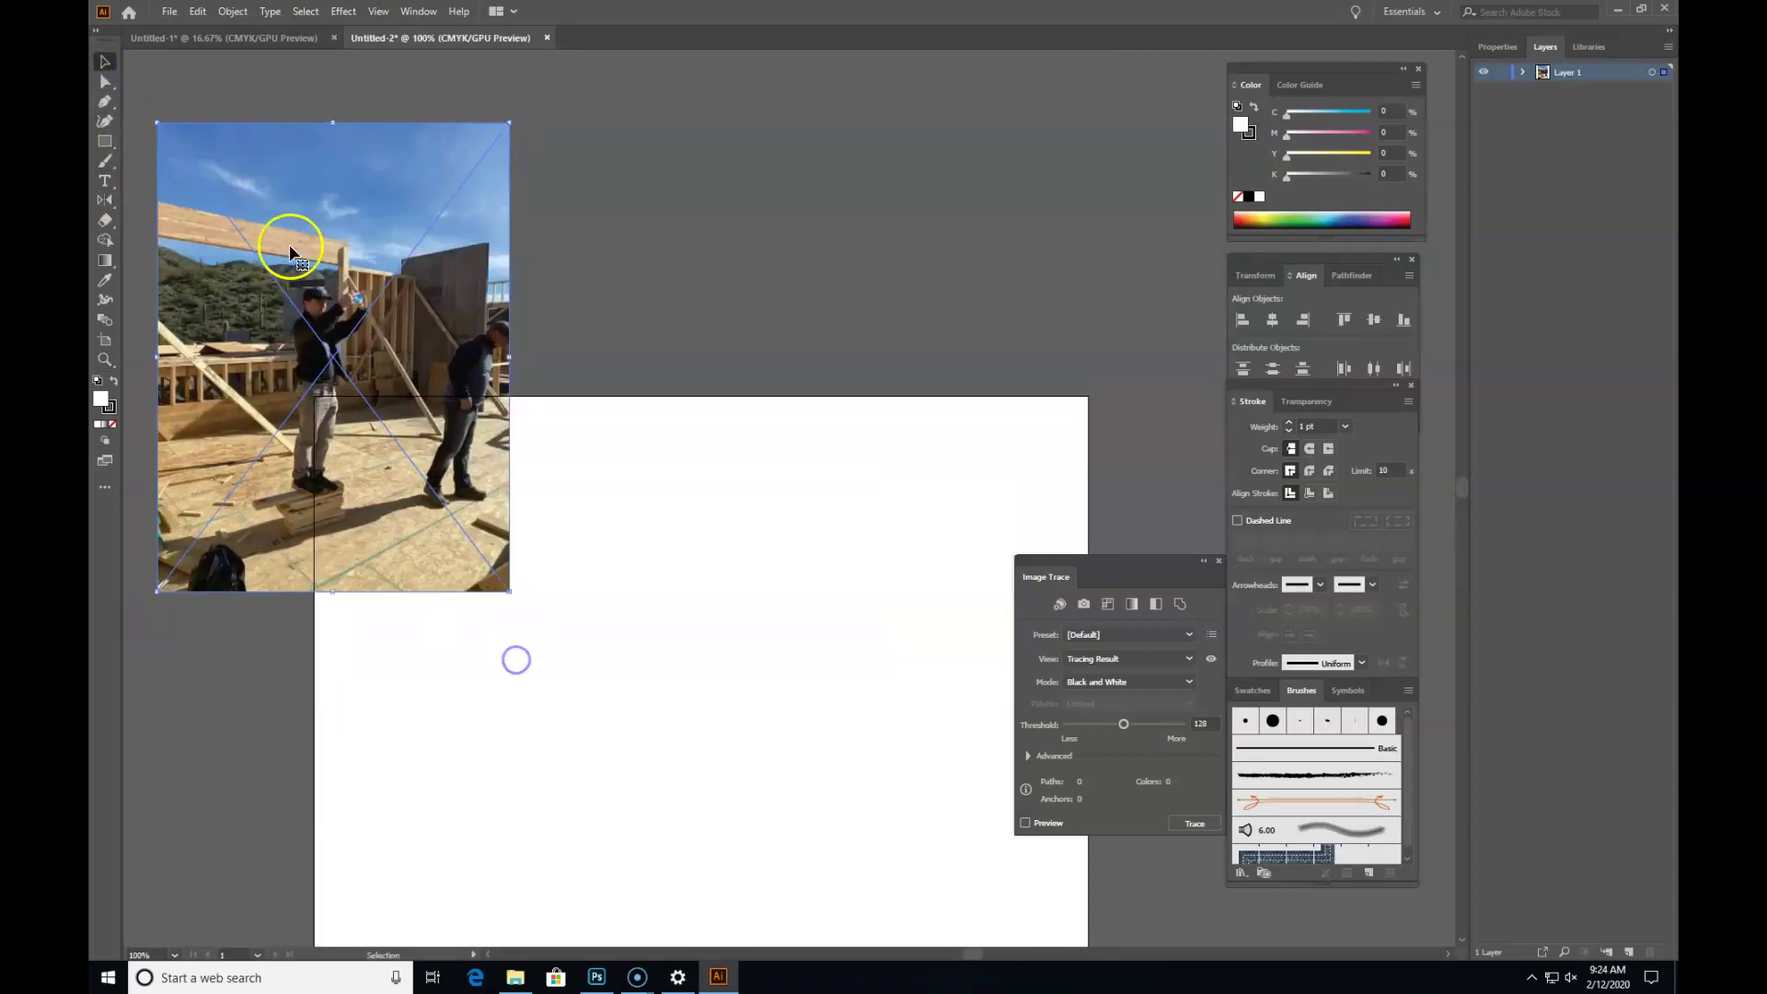
{"action": "left_click_drag", "start_coordinate": [154, 123], "coordinate": [372, 169]}
{"action": "key", "text": "ctrl+z"}
{"action": "left_click_drag", "start_coordinate": [400, 310], "coordinate": [442, 473]}
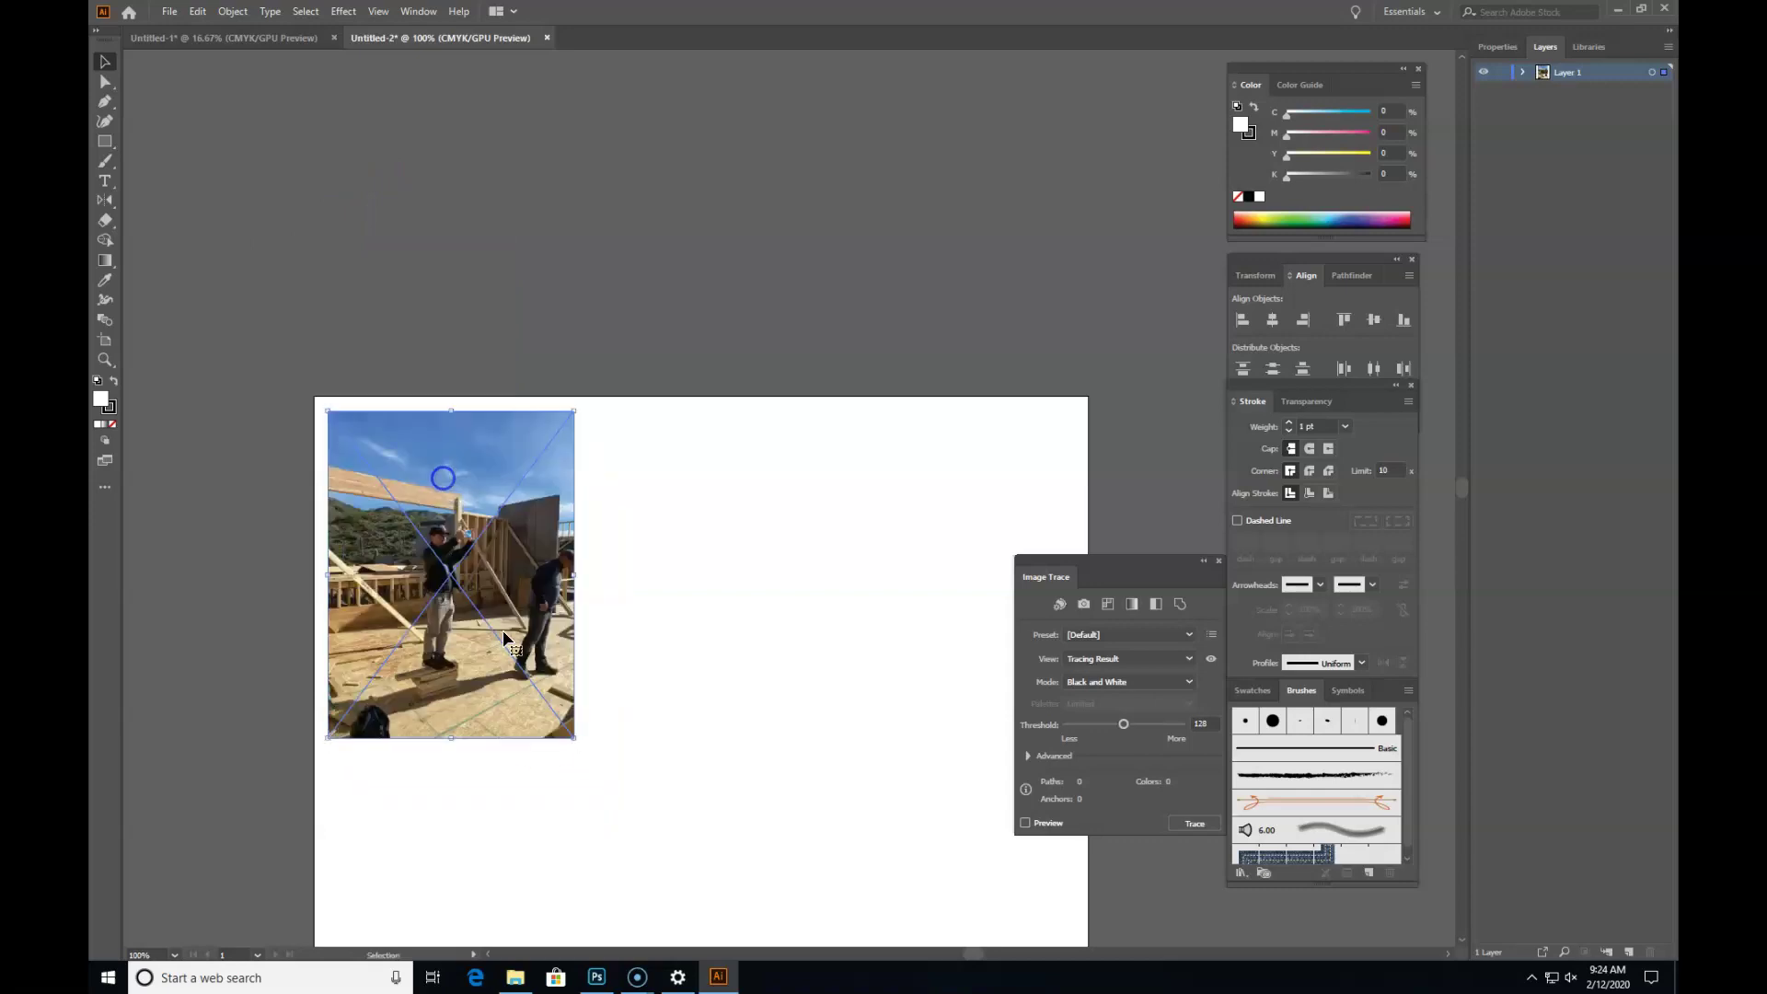
{"action": "left_click_drag", "start_coordinate": [571, 737], "coordinate": [493, 603]}
{"action": "left_click", "coordinate": [477, 465]}
Step: Add a text box matching the photo's size along its right side, containing "this is the text"
{"action": "left_click", "coordinate": [105, 179]}
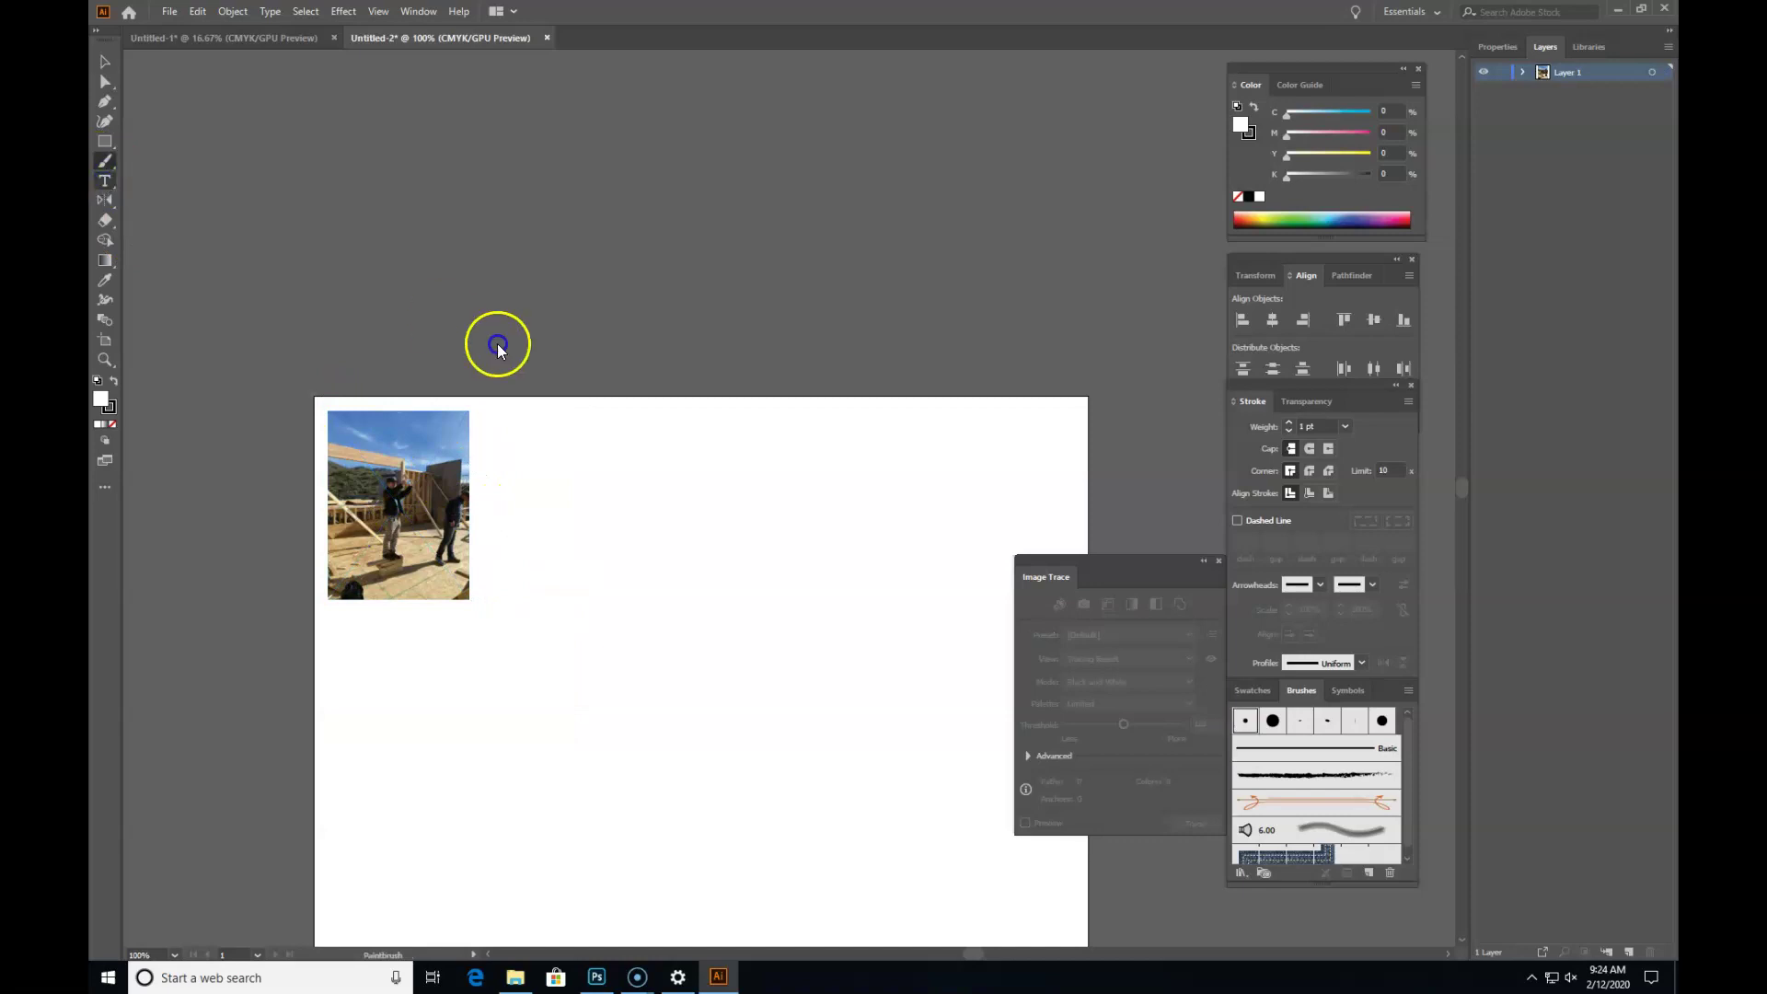
{"action": "left_click_drag", "start_coordinate": [473, 397], "coordinate": [619, 600]}
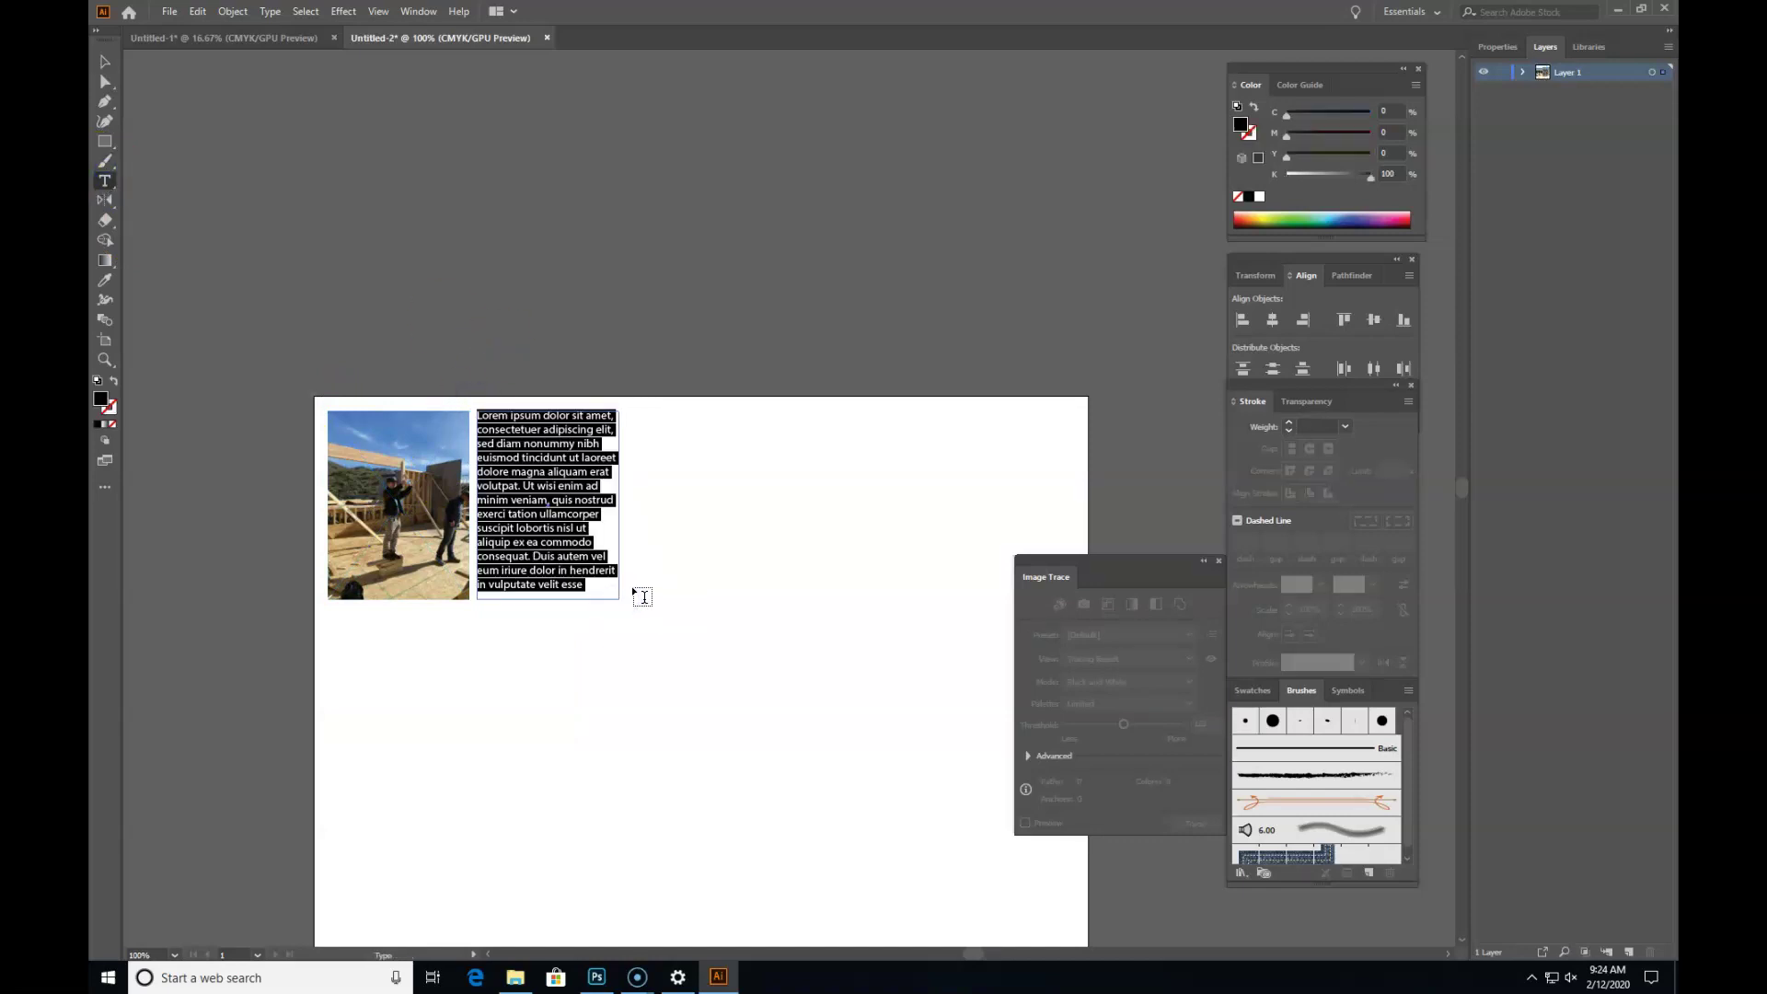
{"action": "type", "text": "this"}
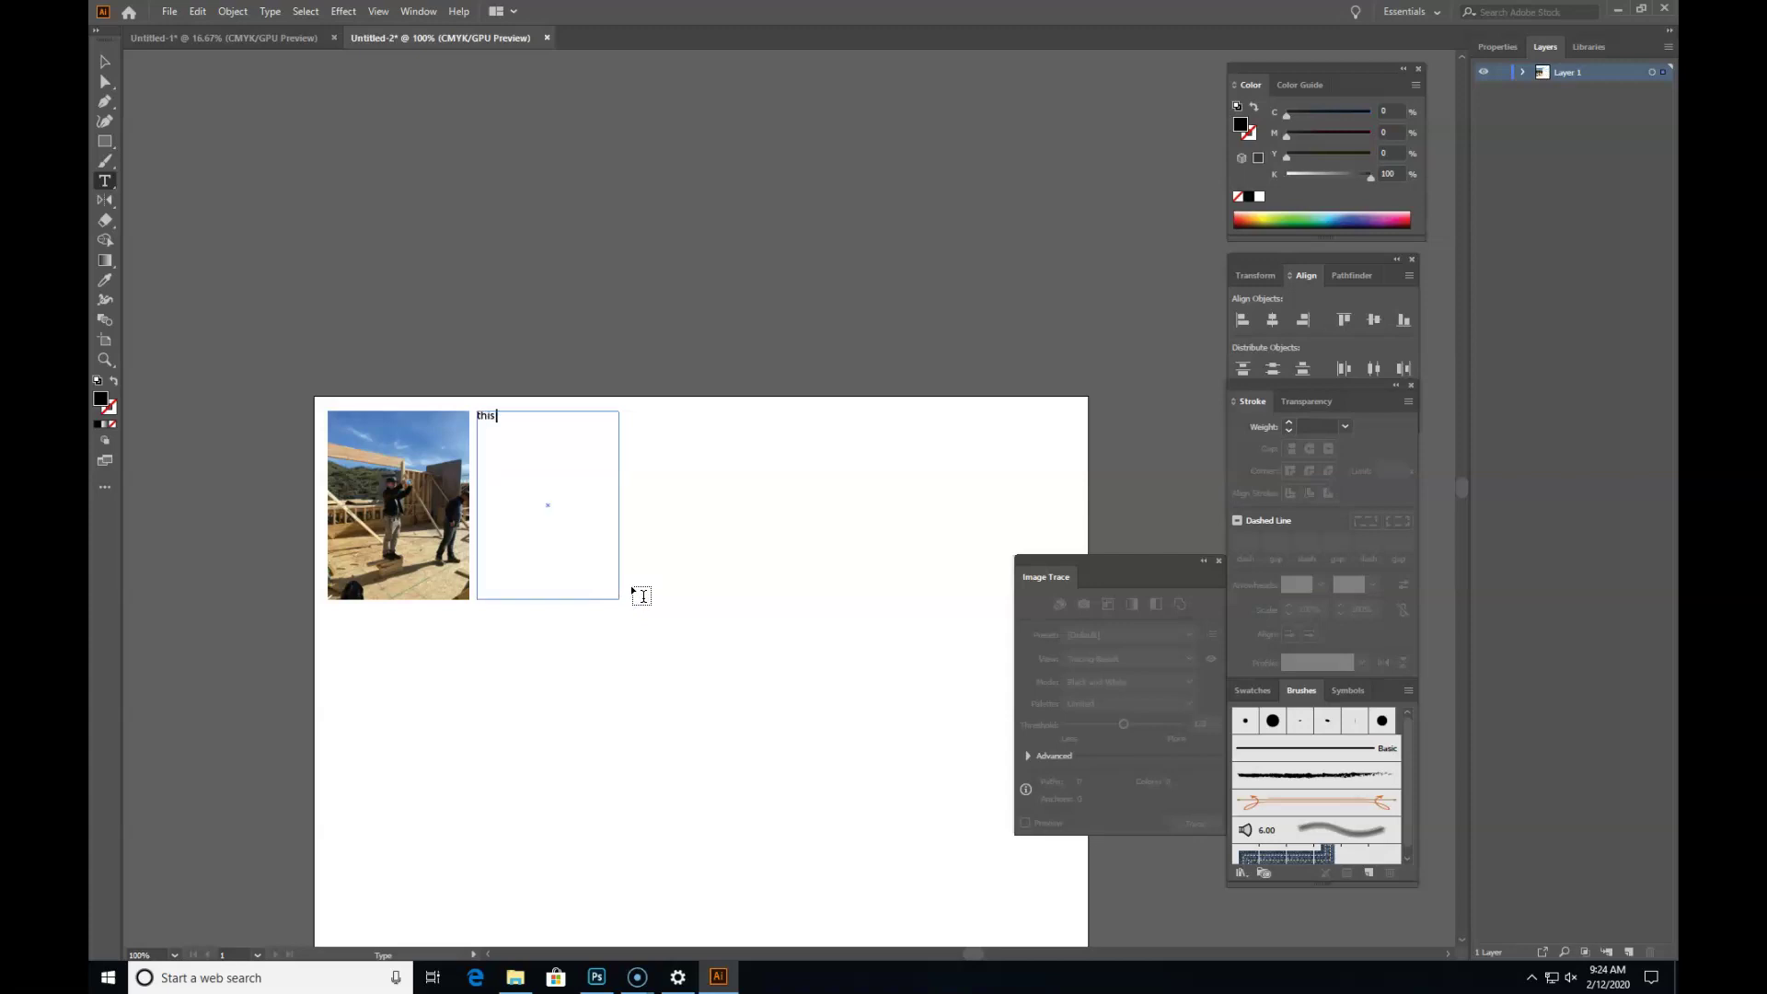
{"action": "type", "text": " is the text"}
{"action": "left_click", "coordinate": [104, 61]}
{"action": "left_click", "coordinate": [426, 177]}
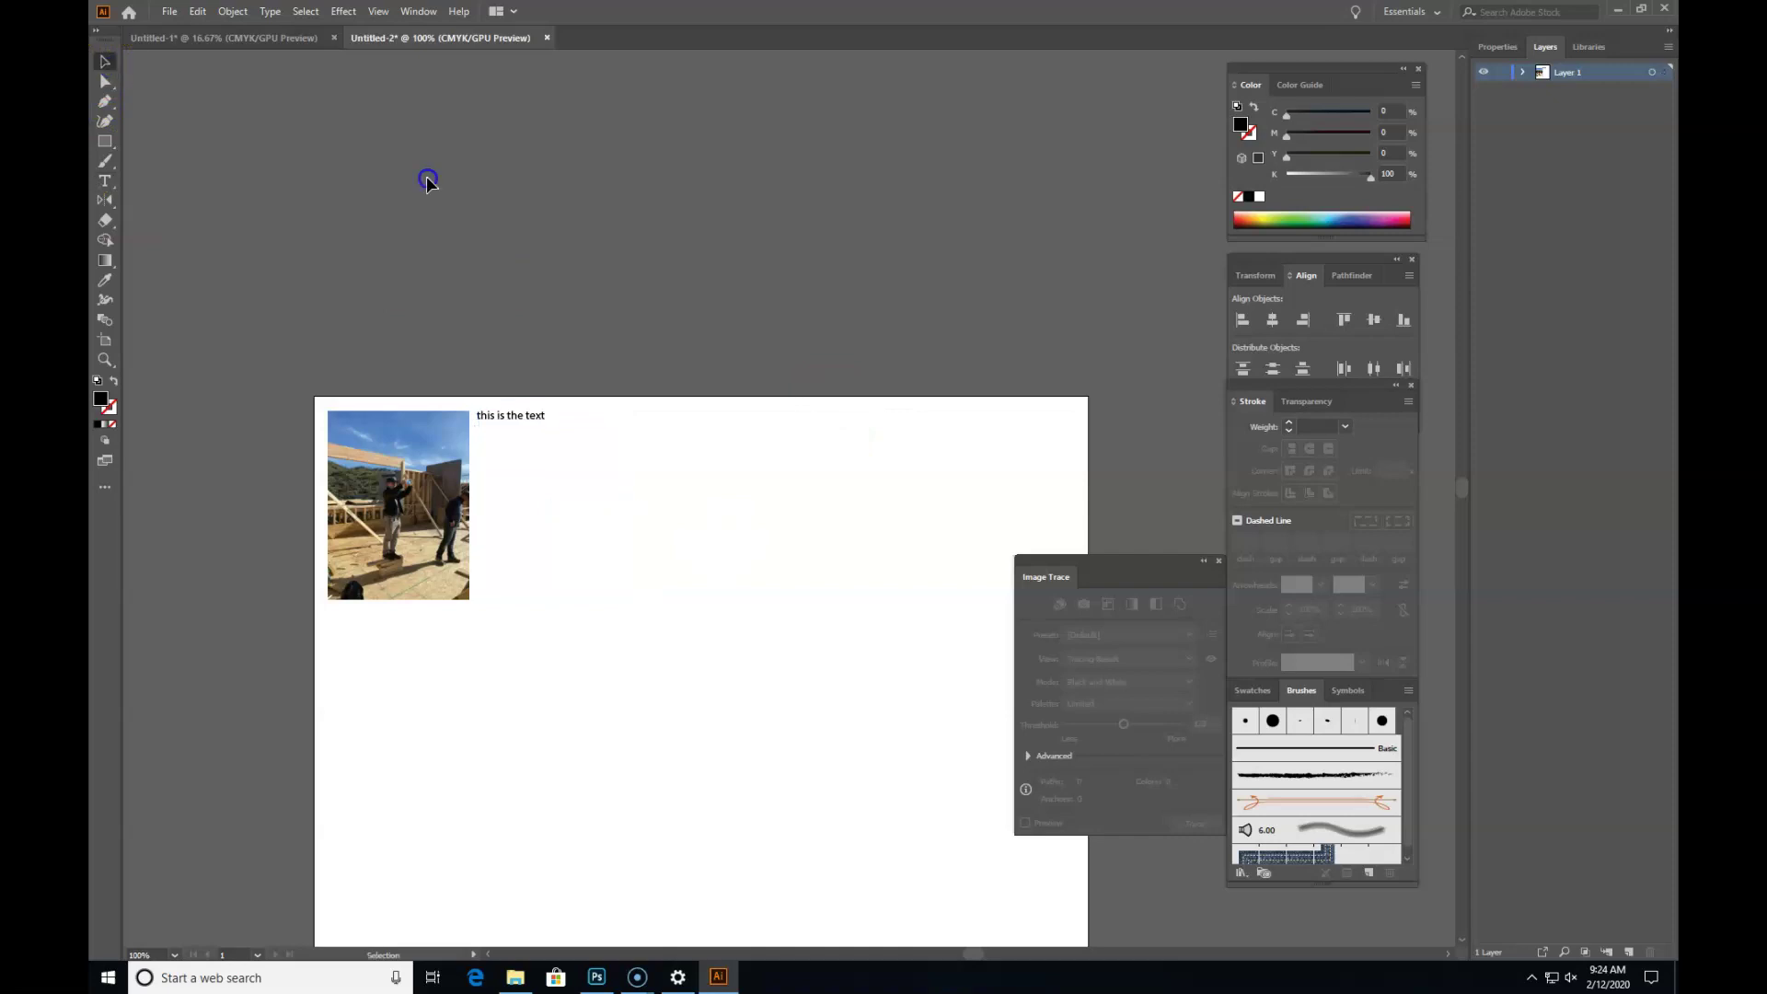
Step: Duplicate the construction-site photo directly below the original, enlarge the copy proportionally by about a third, and align both photos' left edges
{"action": "left_click", "coordinate": [428, 502]}
{"action": "left_click_drag", "start_coordinate": [448, 511], "coordinate": [448, 723]}
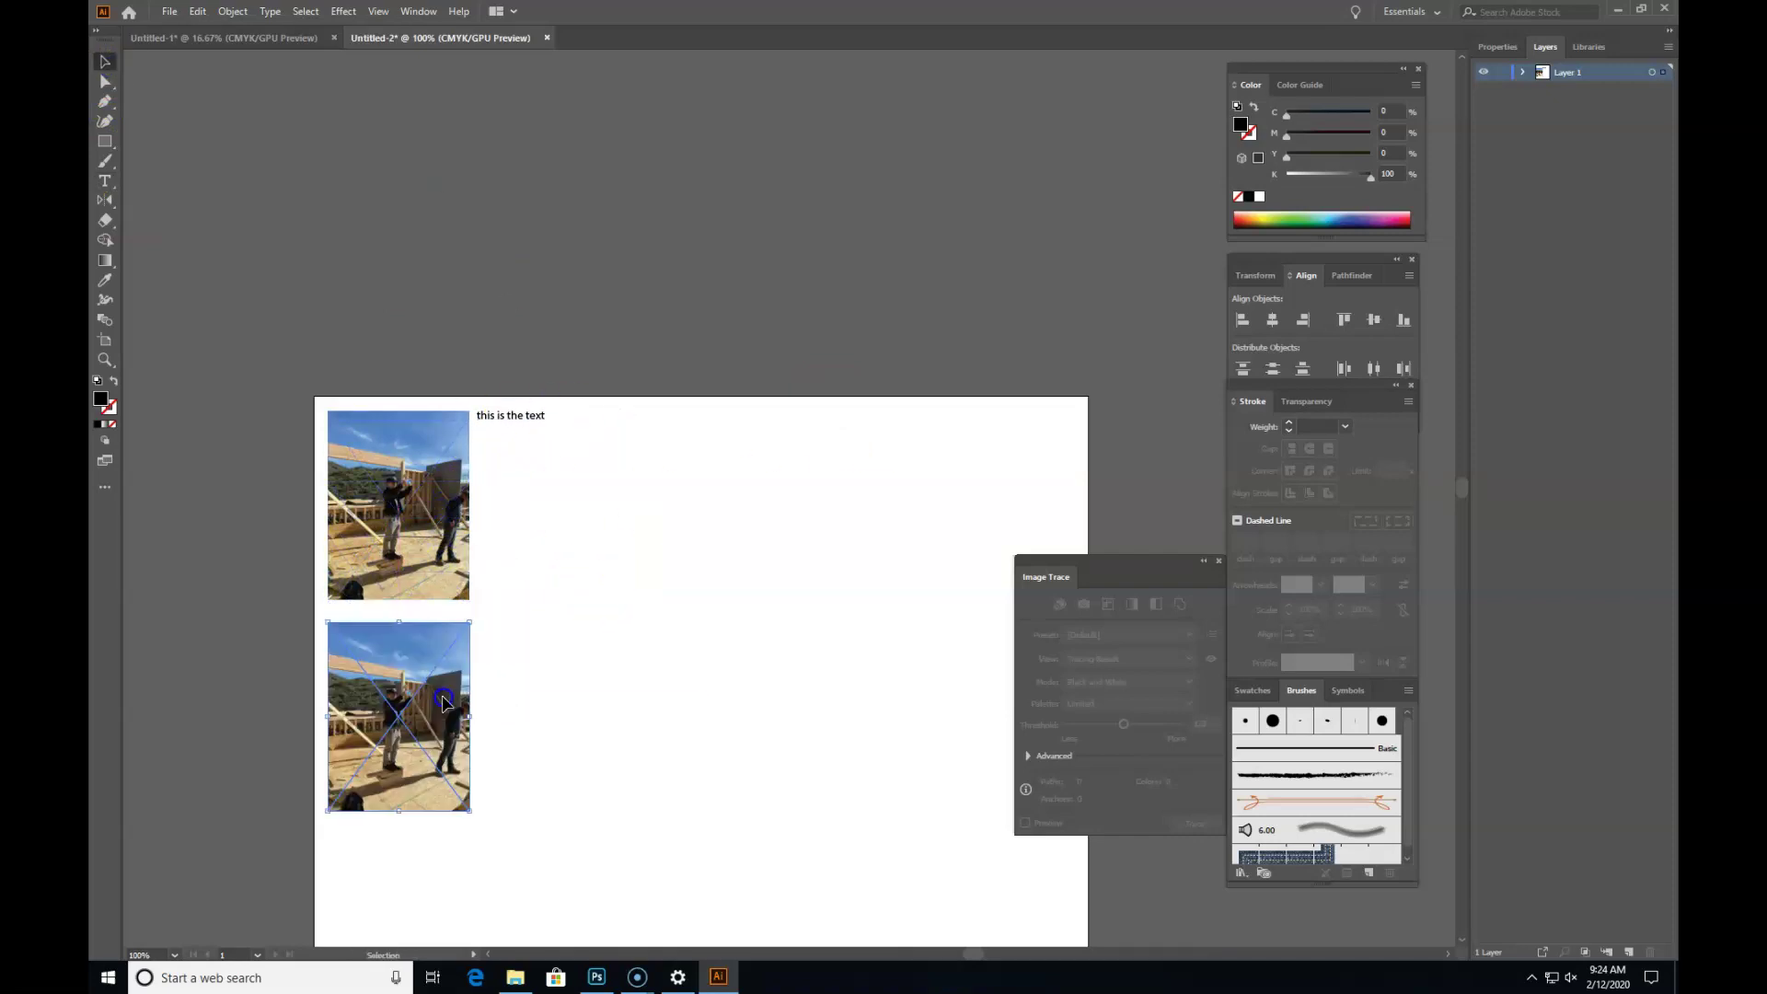
{"action": "left_click_drag", "start_coordinate": [470, 811], "coordinate": [522, 880]}
{"action": "left_click", "coordinate": [466, 506], "text": "shift"}
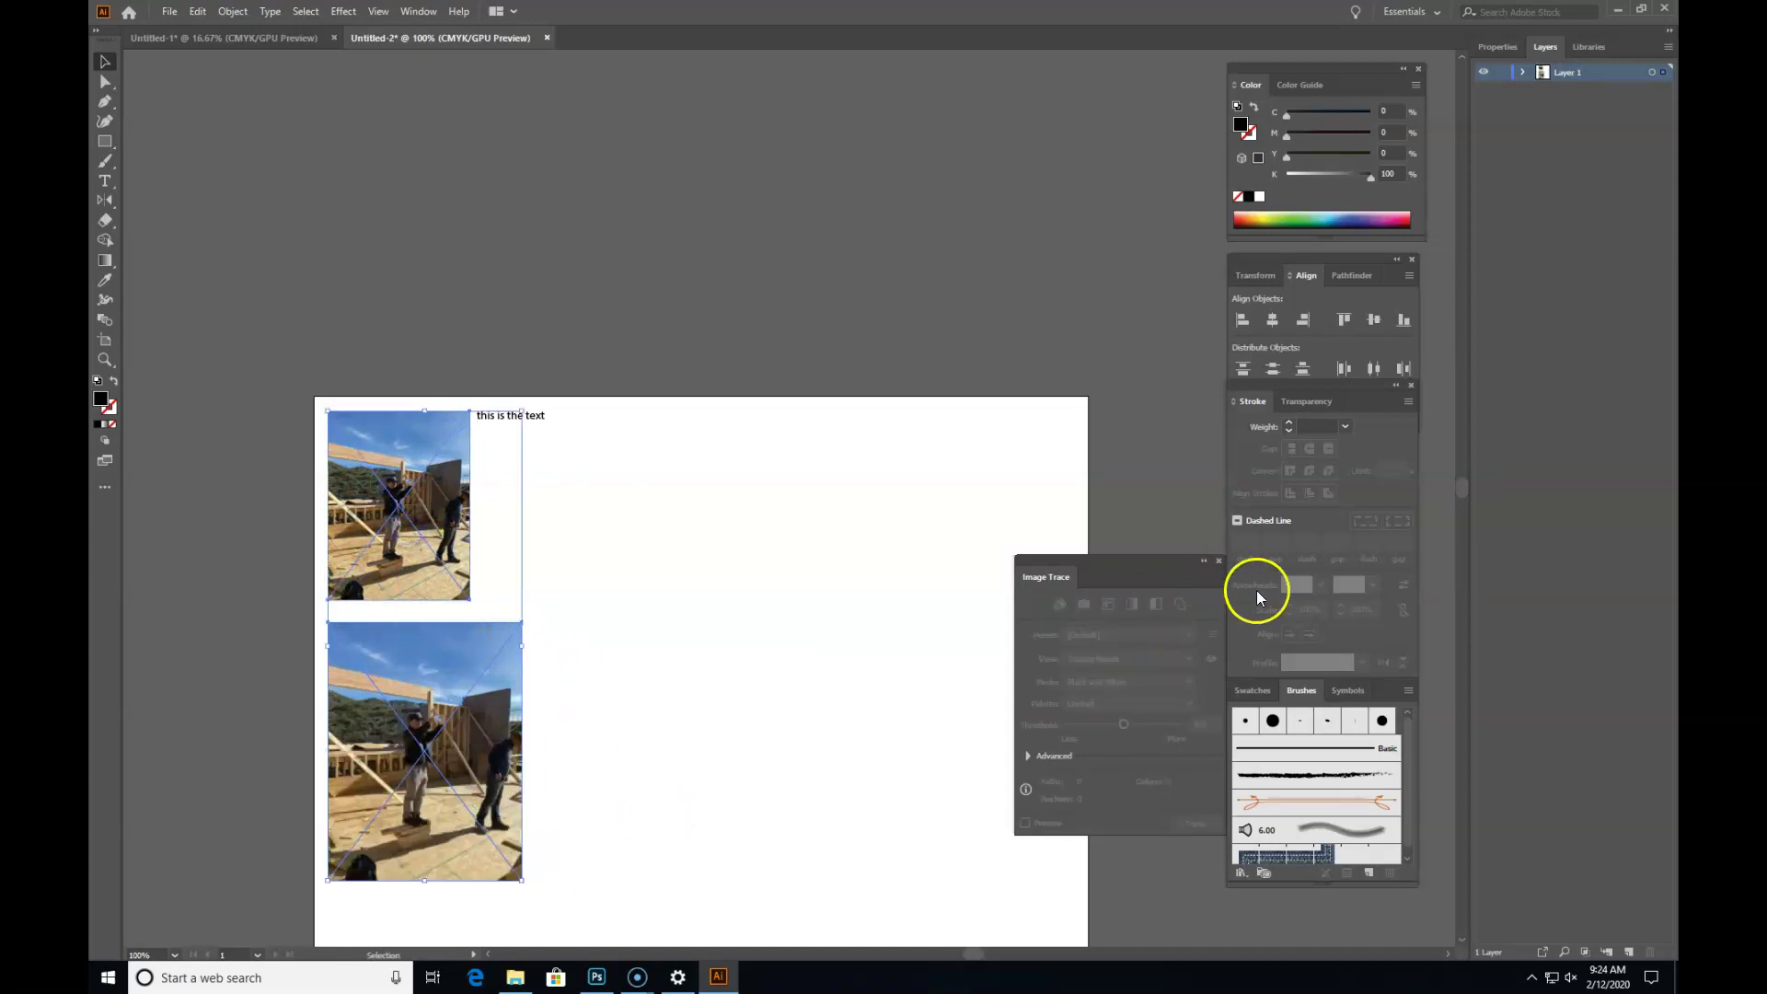
{"action": "left_click", "coordinate": [1241, 320]}
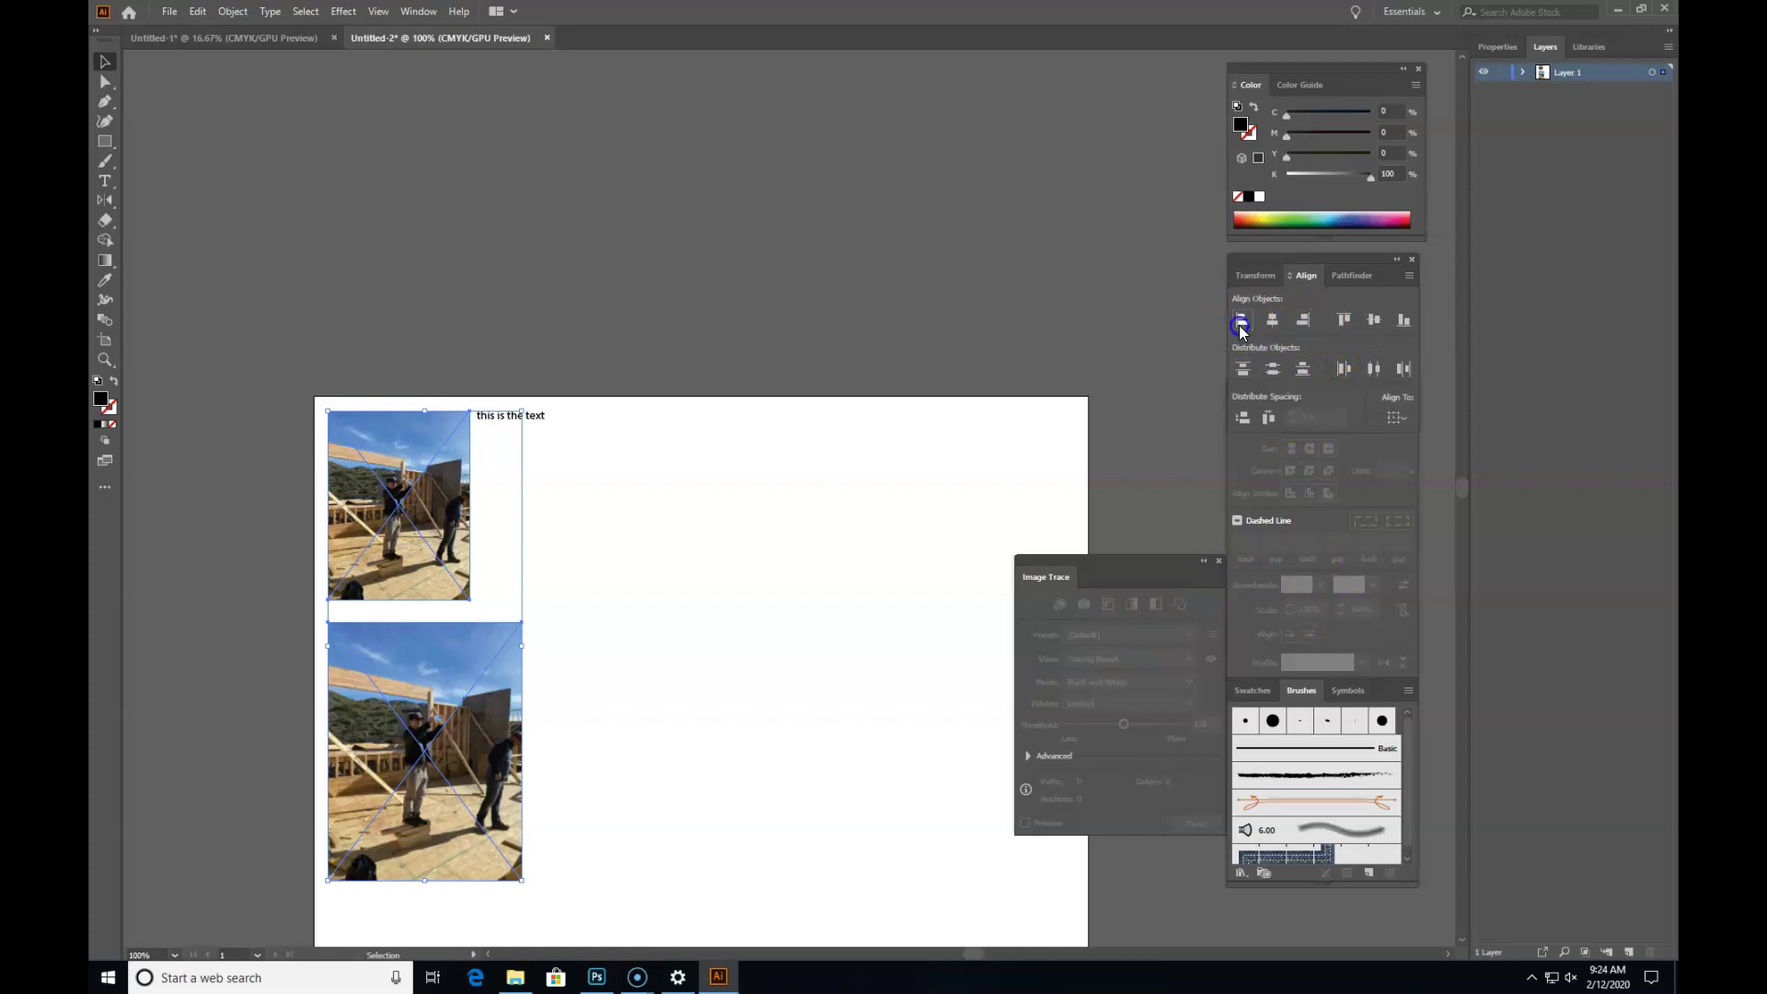
Step: Move the larger photo up and to the right, out of line with the upper one, and align both photos' left edges again
{"action": "left_click", "coordinate": [409, 718]}
{"action": "left_click_drag", "start_coordinate": [534, 707], "coordinate": [630, 696]}
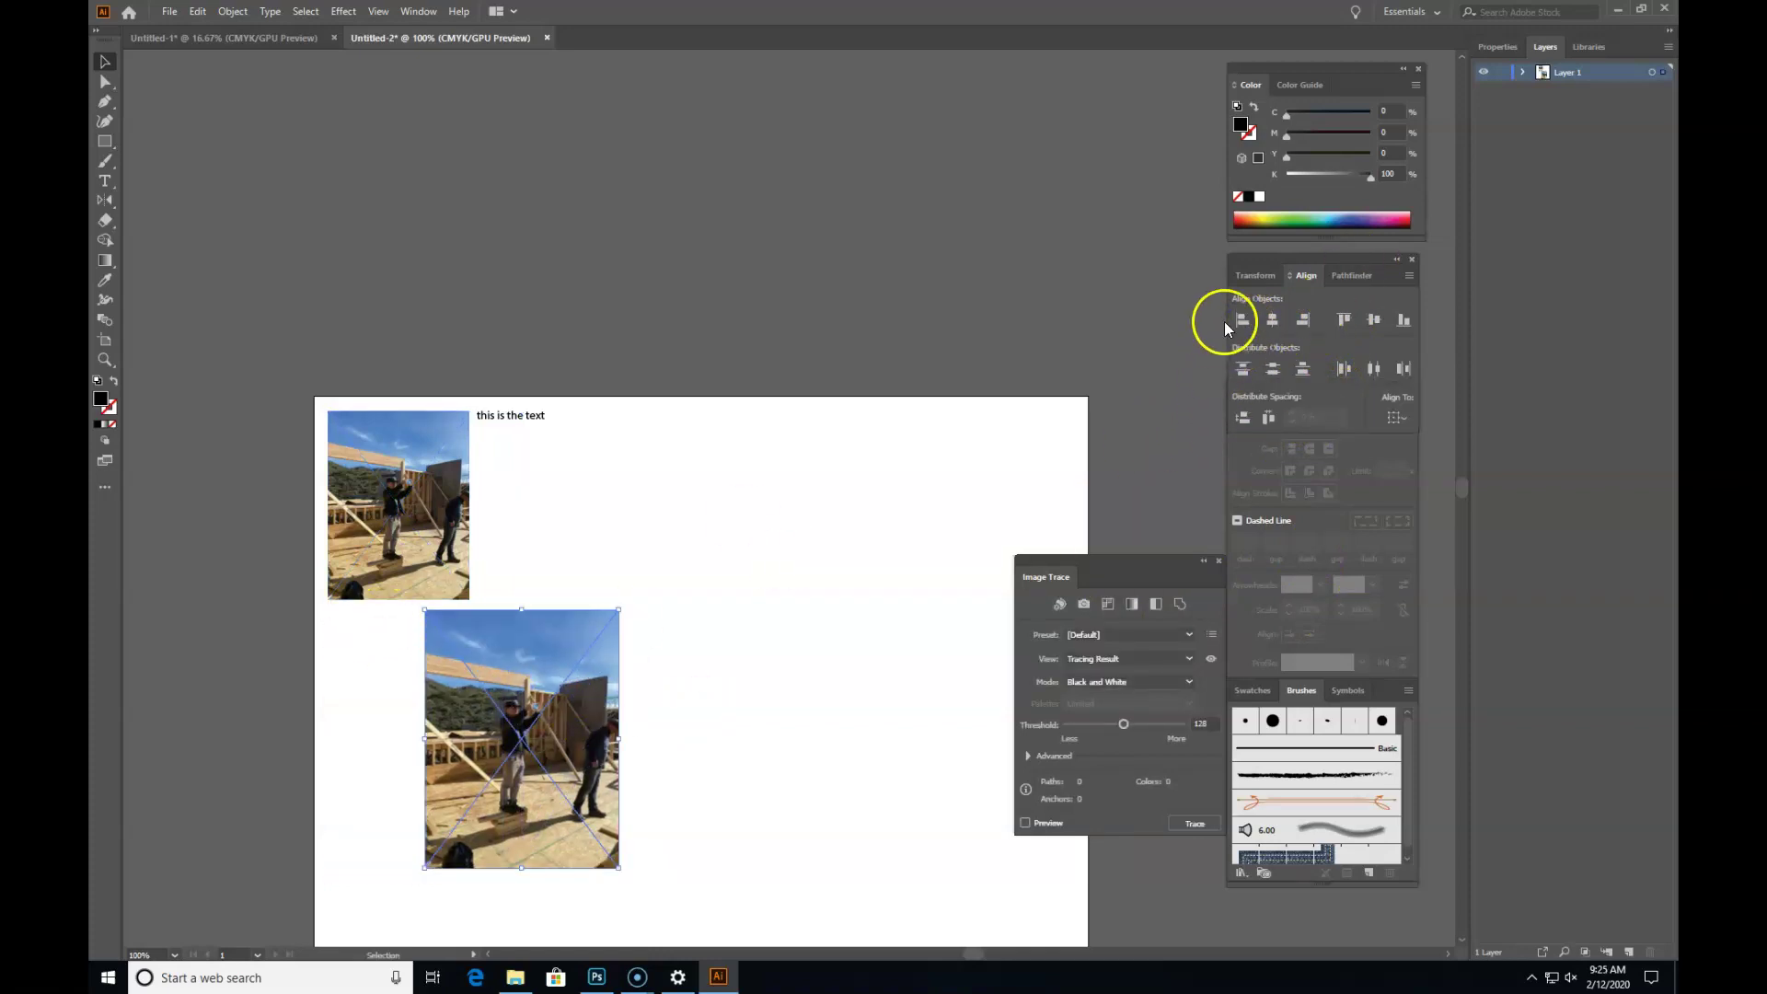
{"action": "left_click", "coordinate": [442, 534], "text": "shift"}
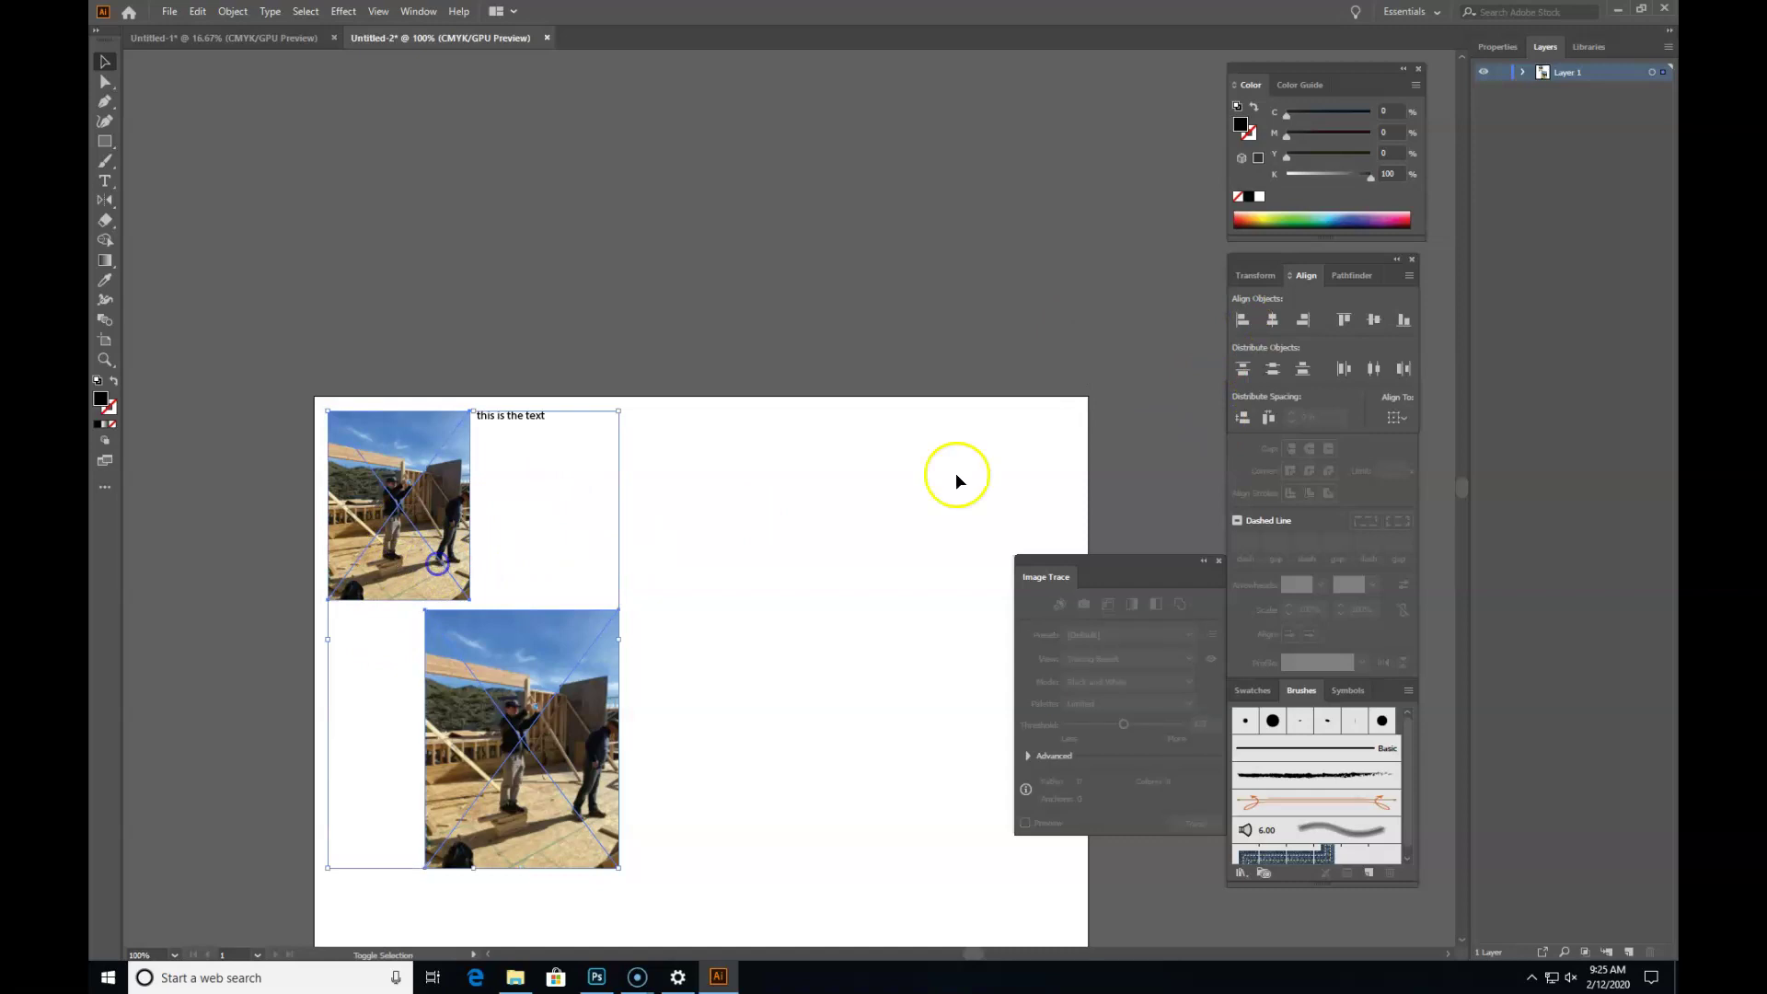
{"action": "left_click", "coordinate": [1241, 320]}
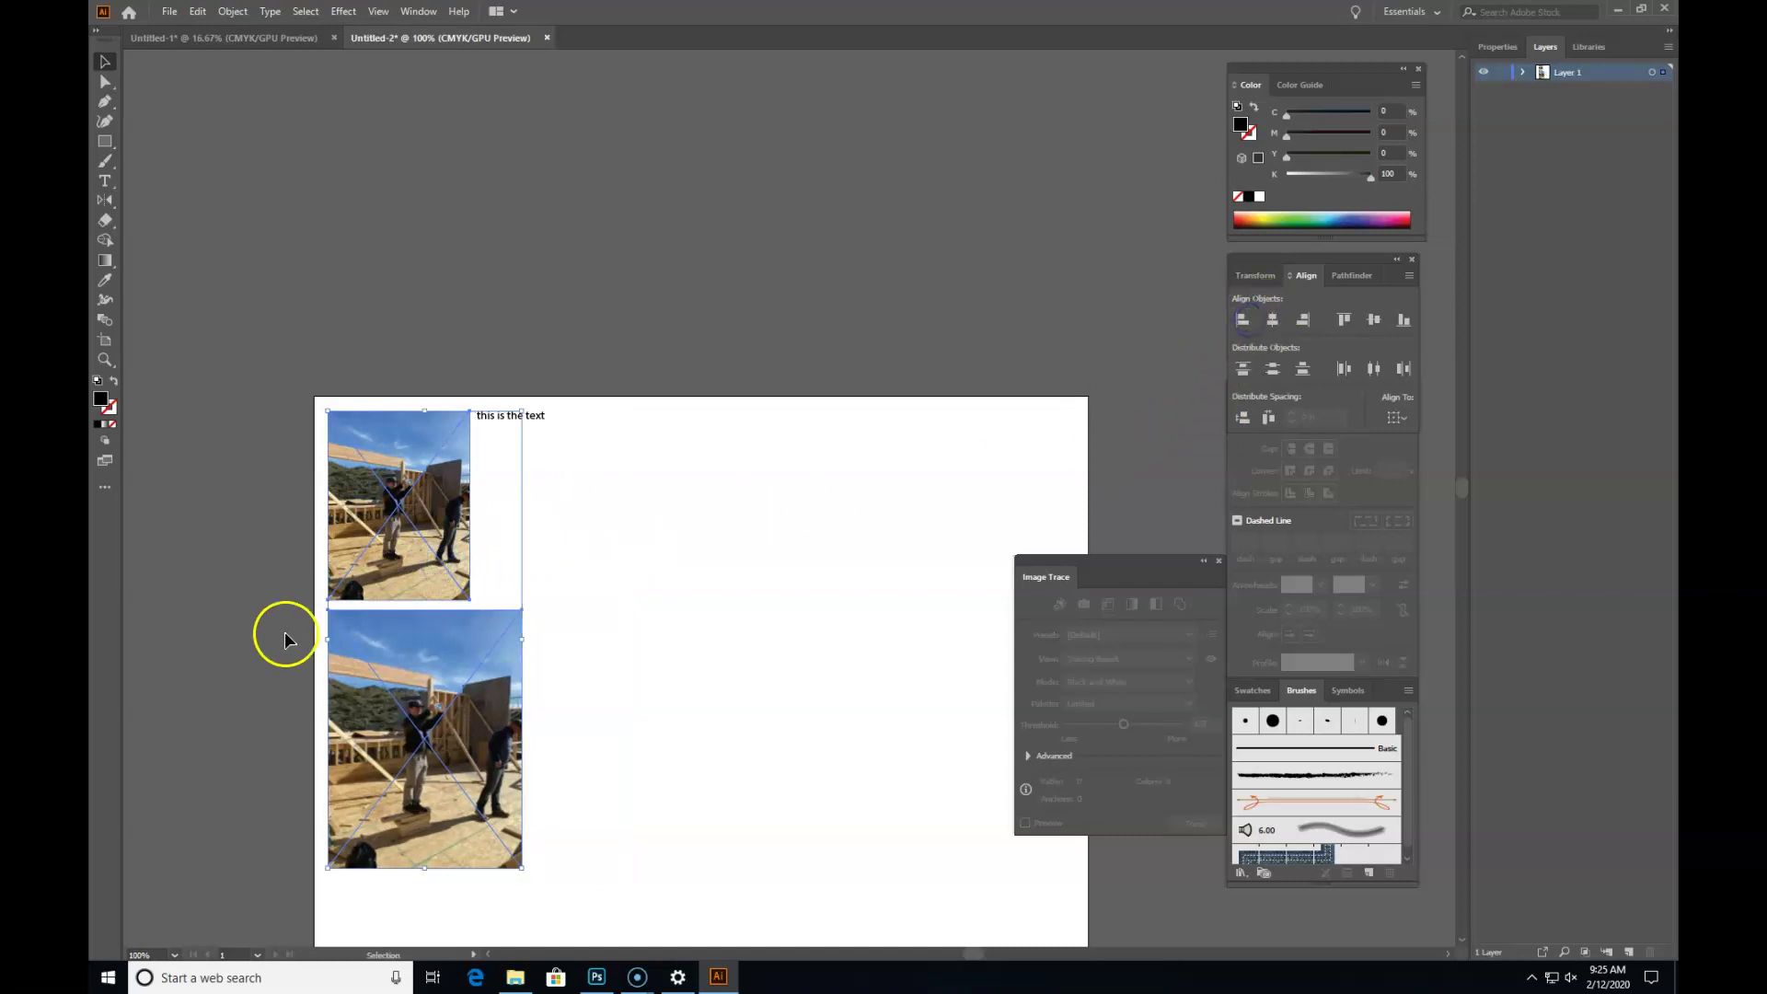
{"action": "left_click", "coordinate": [1241, 319]}
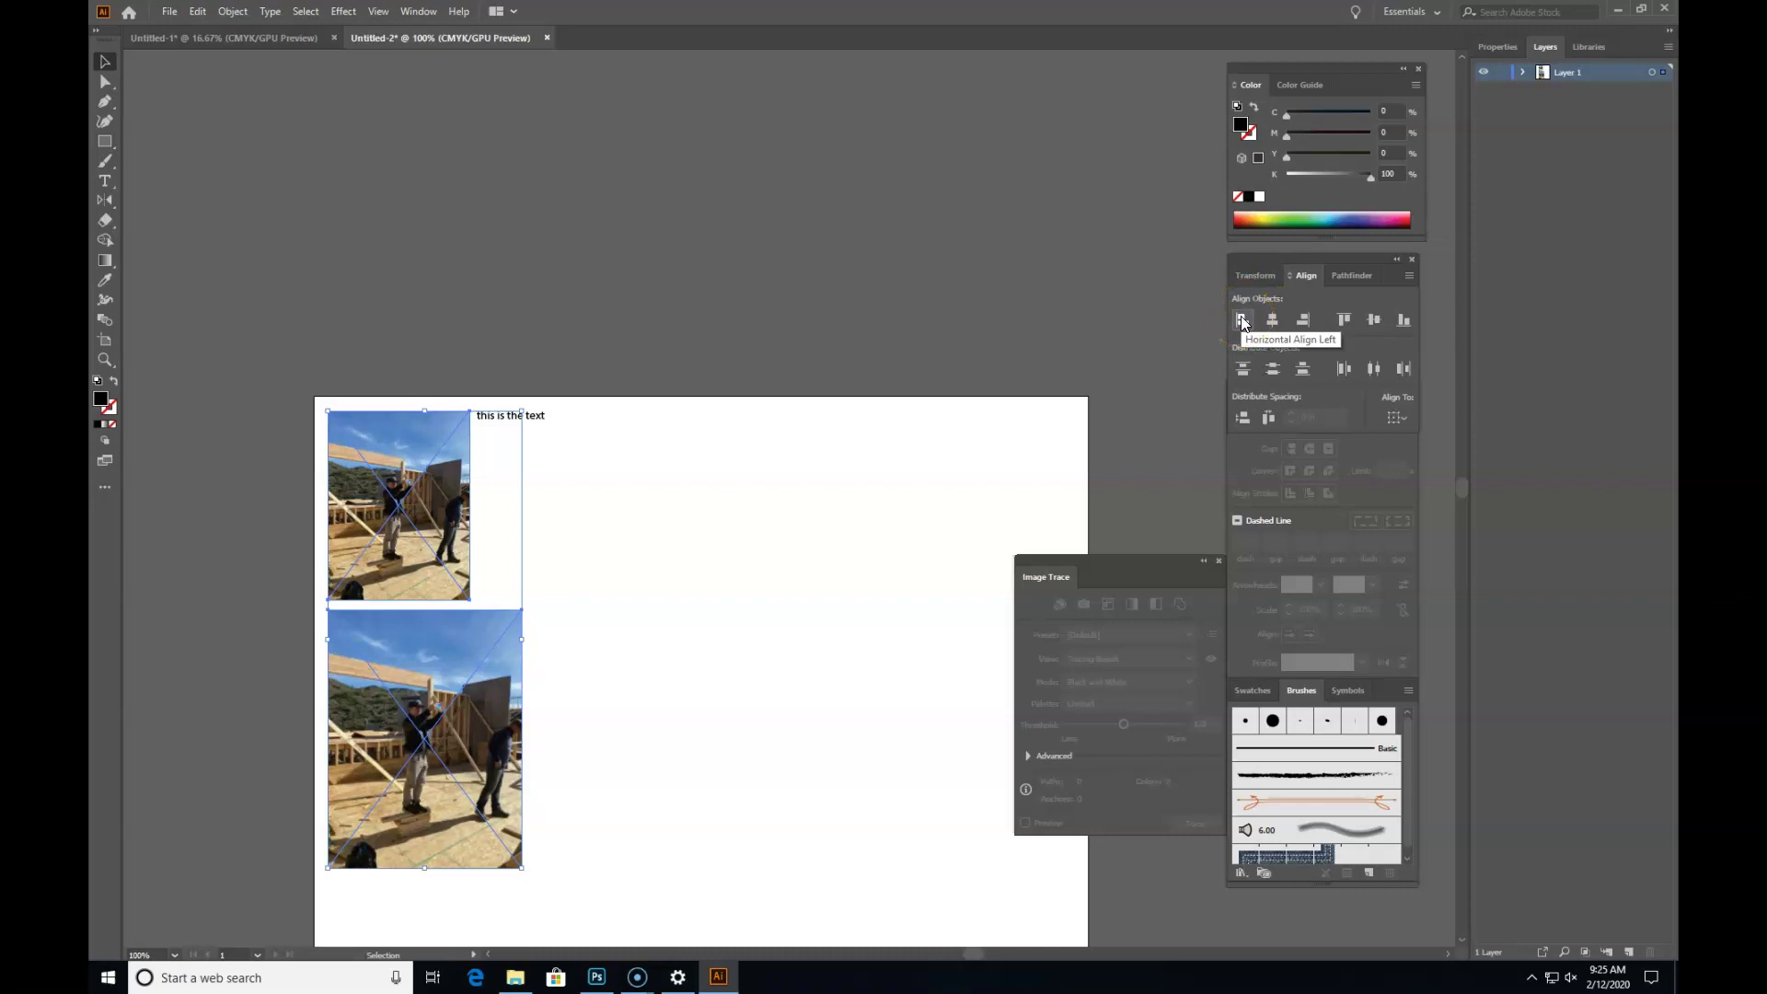
{"action": "left_click", "coordinate": [591, 313]}
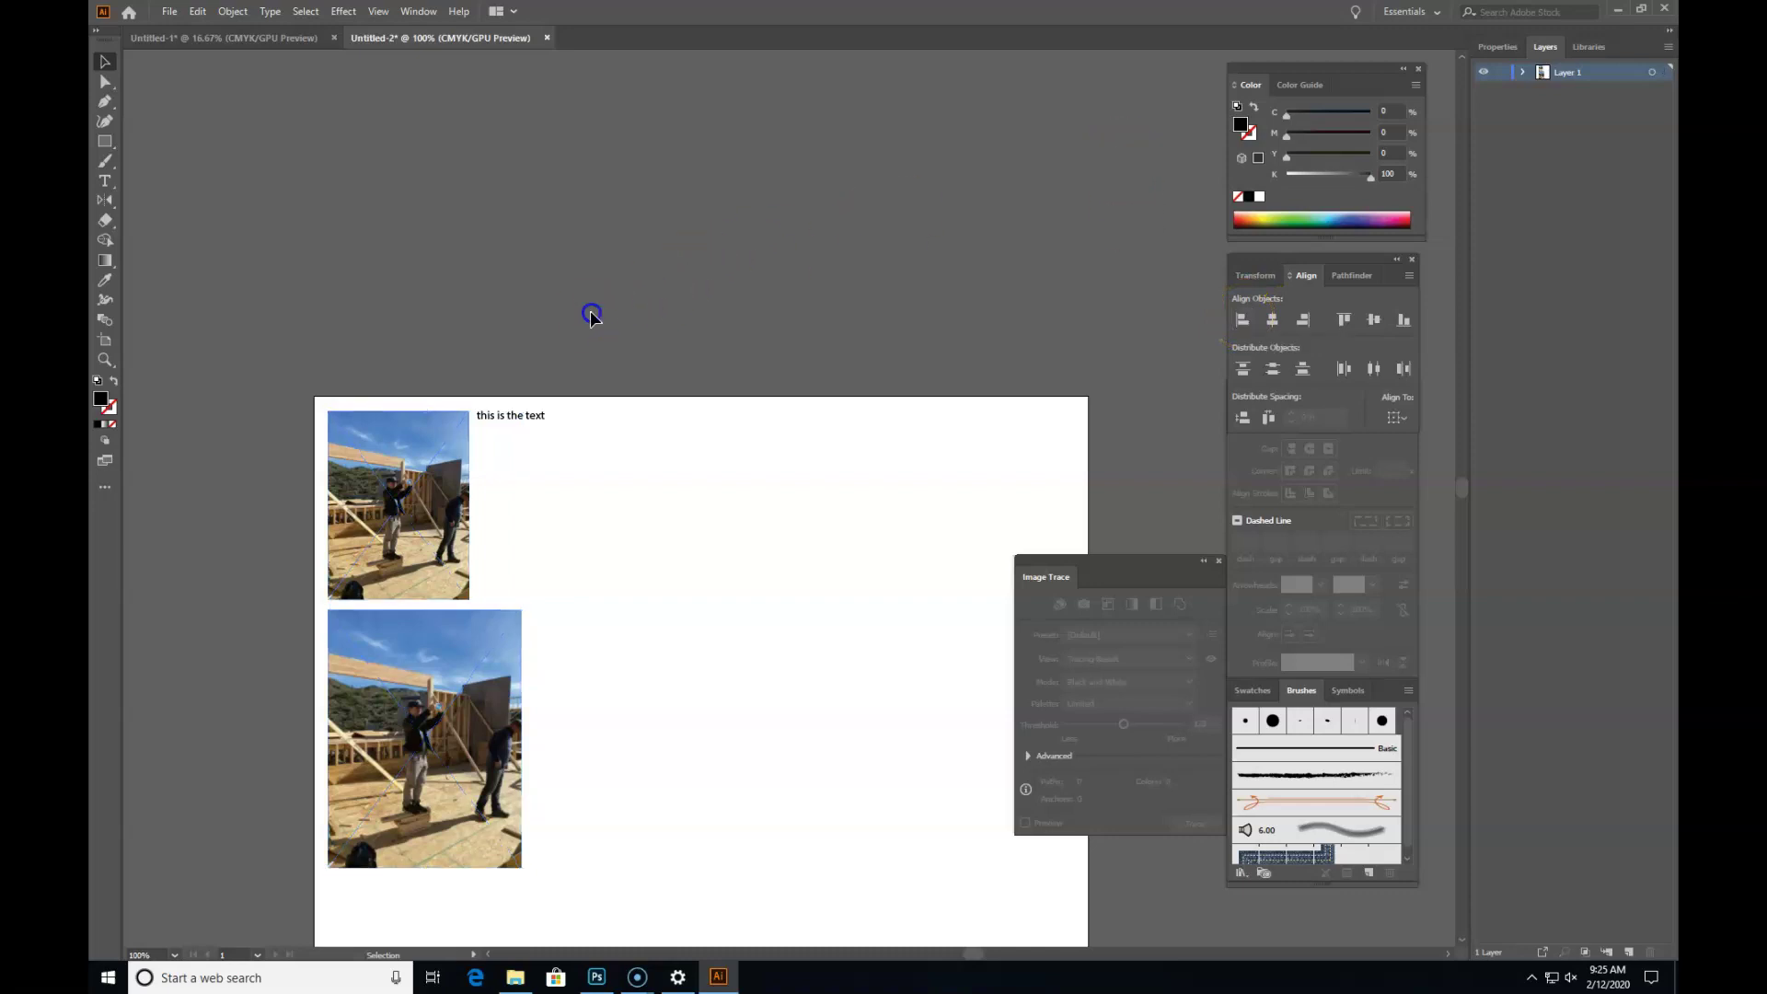
Step: Close the photo layout document Untitled-2 without saving its changes
{"action": "left_click_drag", "start_coordinate": [771, 621], "coordinate": [718, 445]}
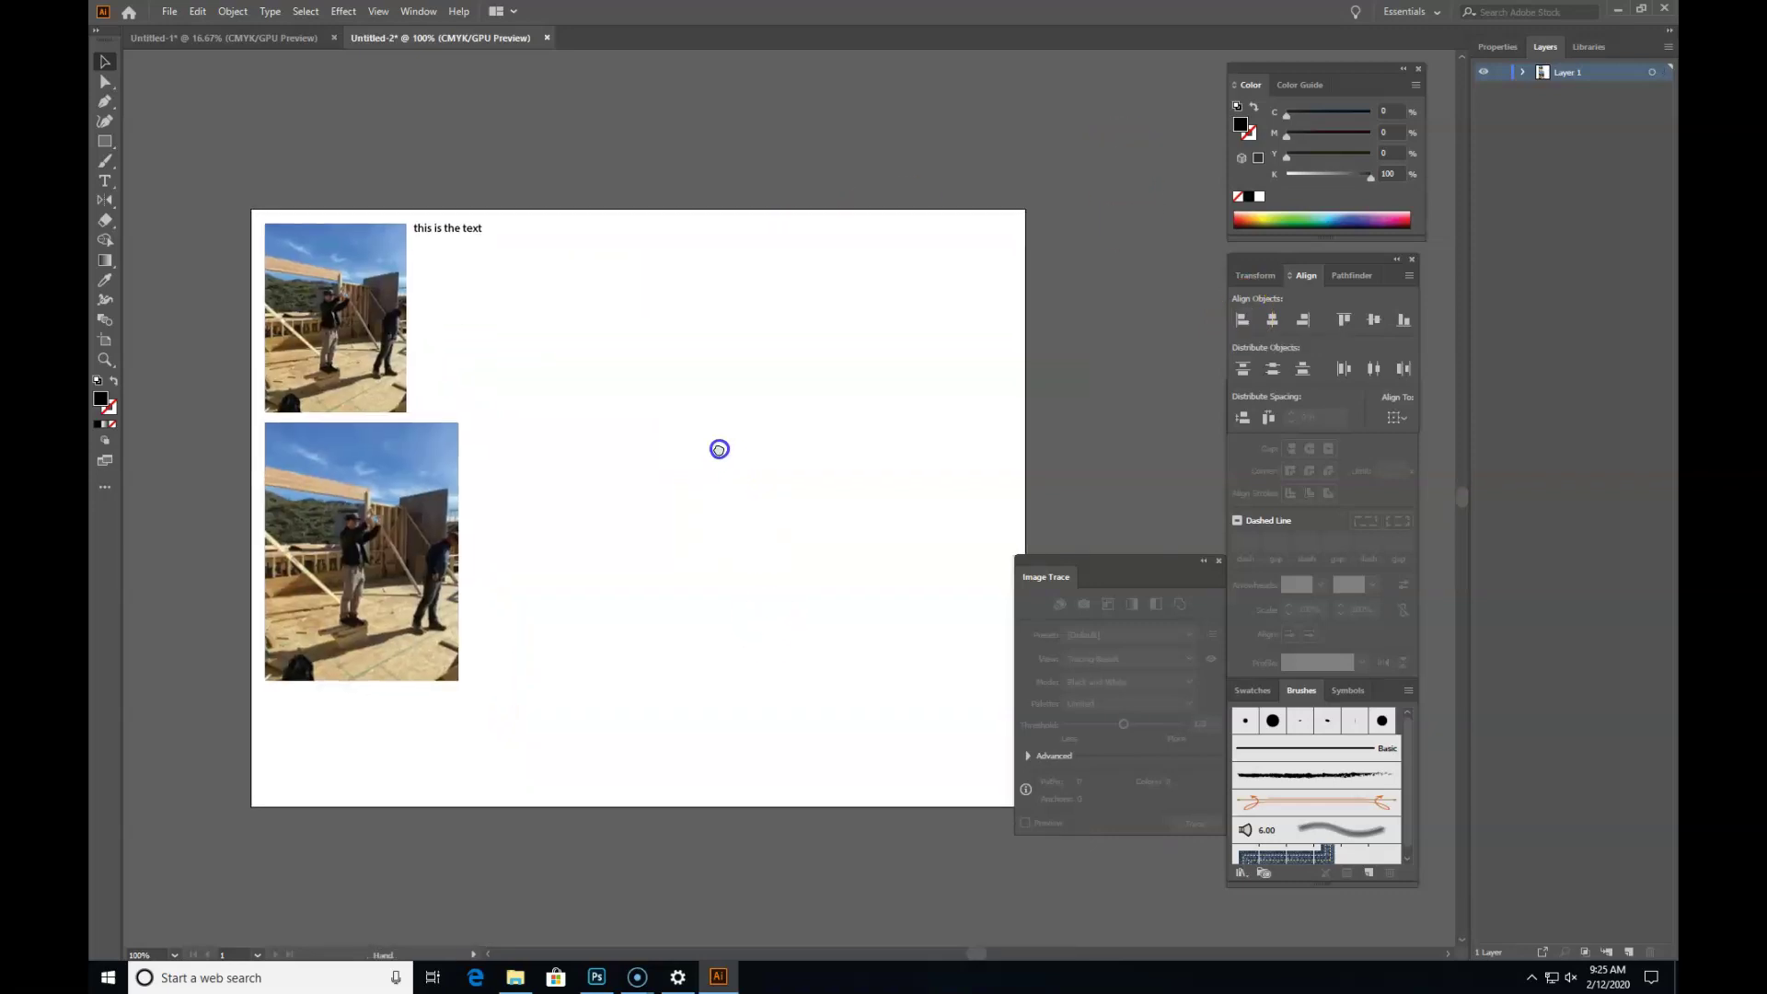
{"action": "left_click", "coordinate": [105, 61]}
{"action": "left_click", "coordinate": [547, 38]}
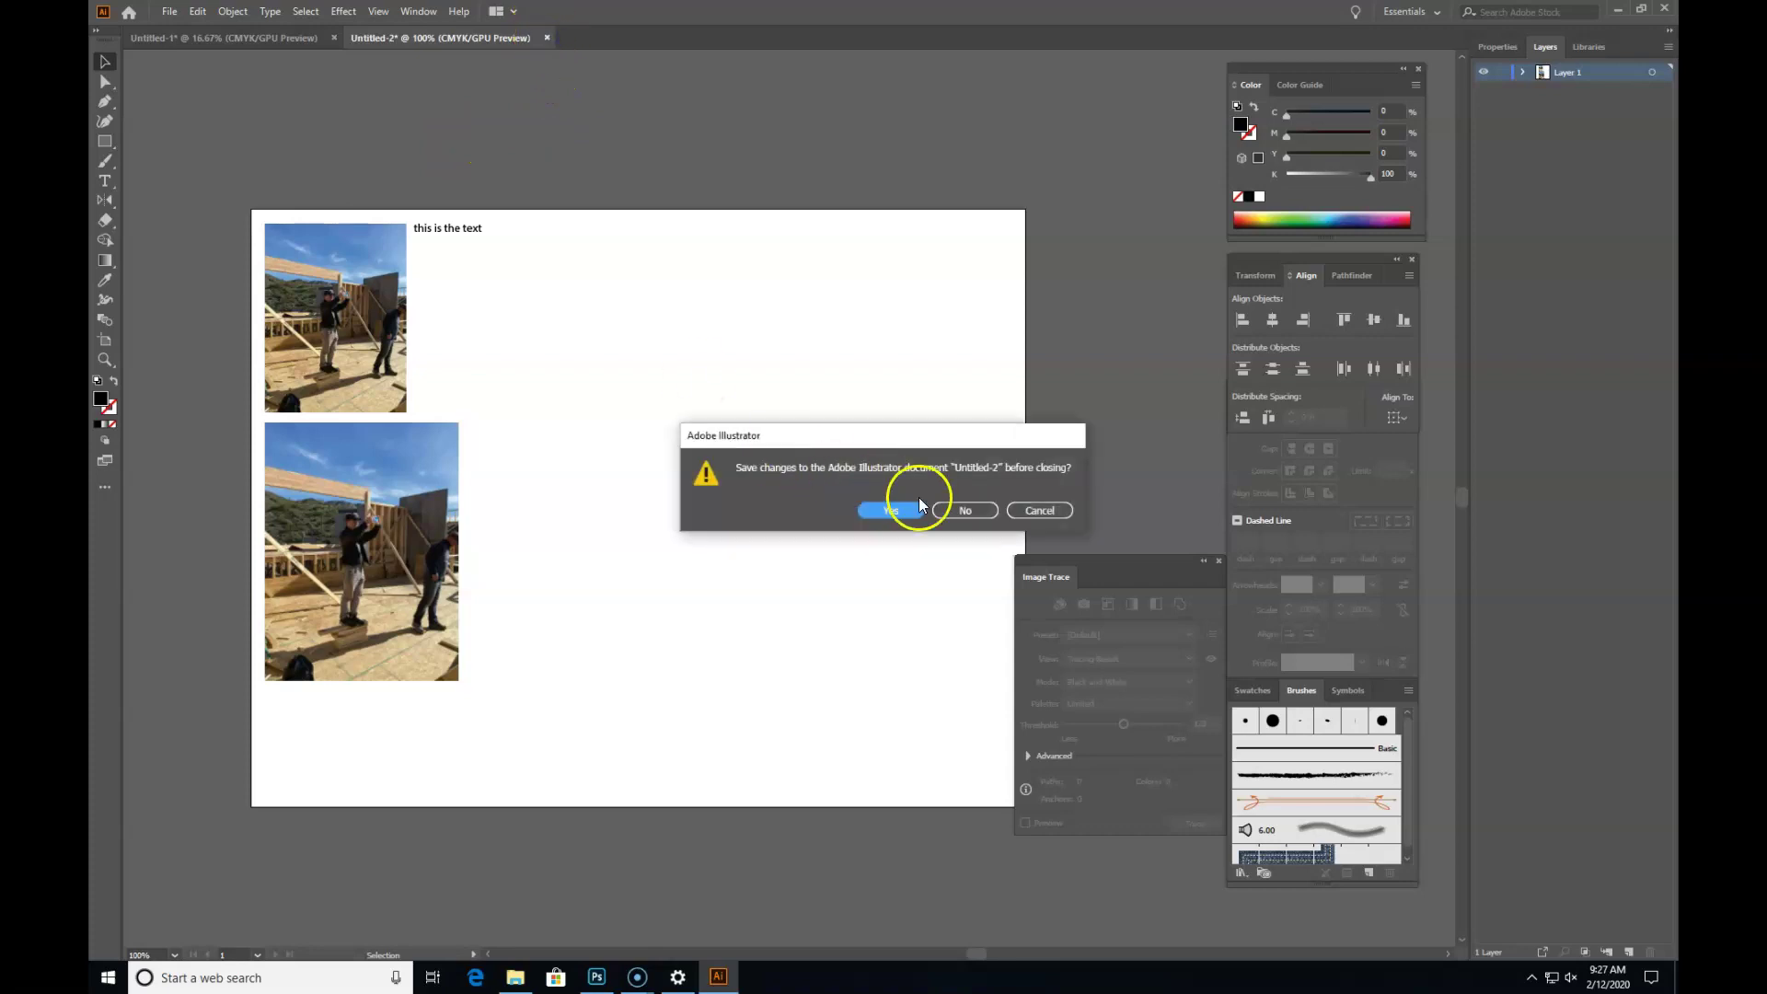
{"action": "left_click", "coordinate": [975, 512]}
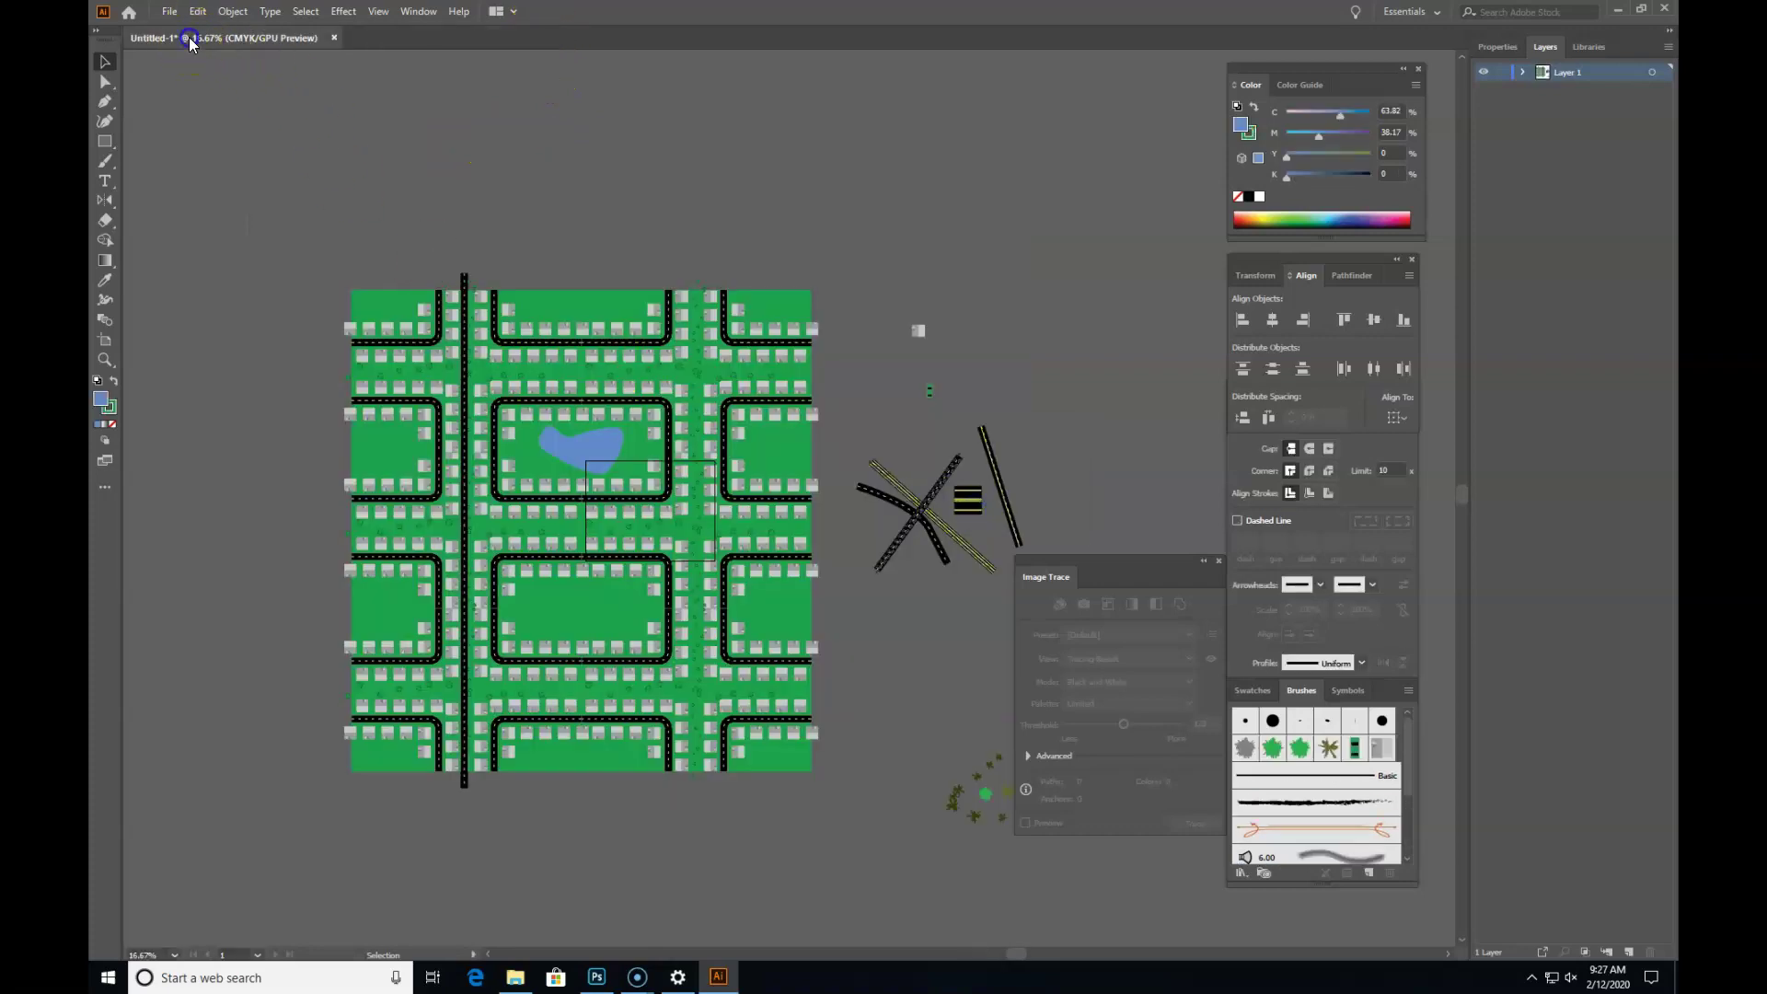
Step: Save the neighbourhood map to OneDrive as an Illustrator 2020 file named Gilbert and close the program
{"action": "left_click", "coordinate": [169, 11]}
{"action": "left_click", "coordinate": [197, 163]}
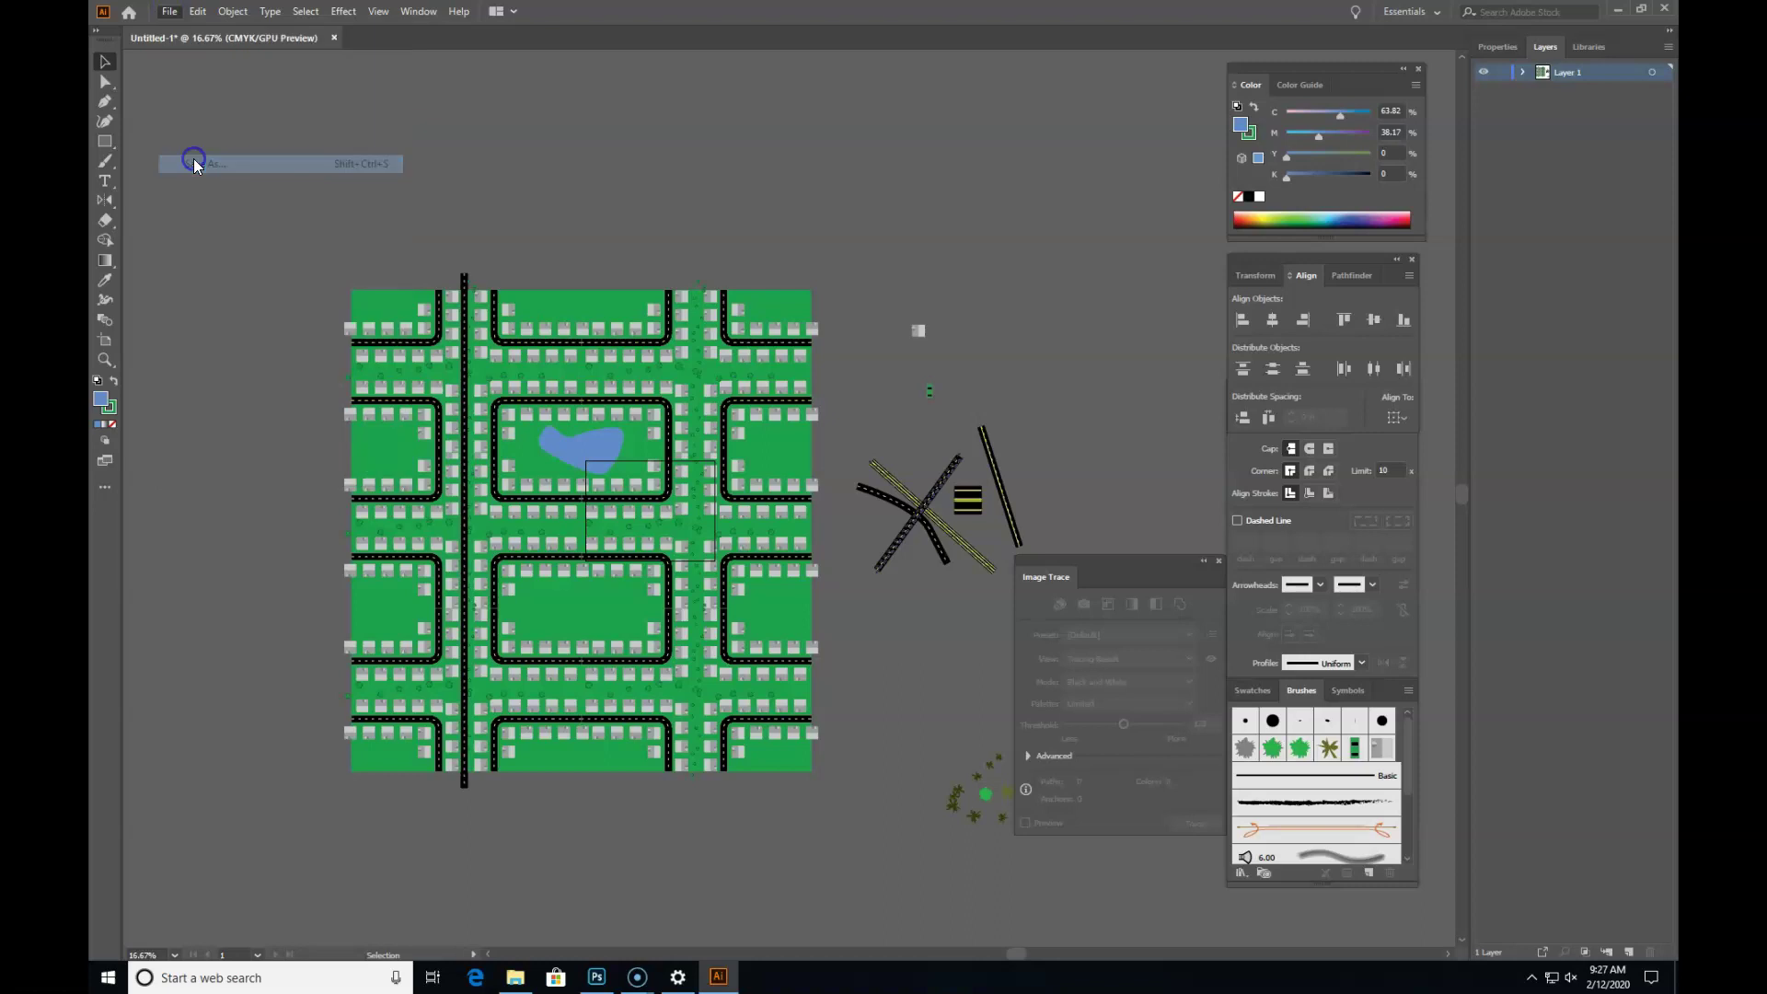
{"action": "left_click", "coordinate": [282, 408]}
{"action": "type", "text": "Gilbert"}
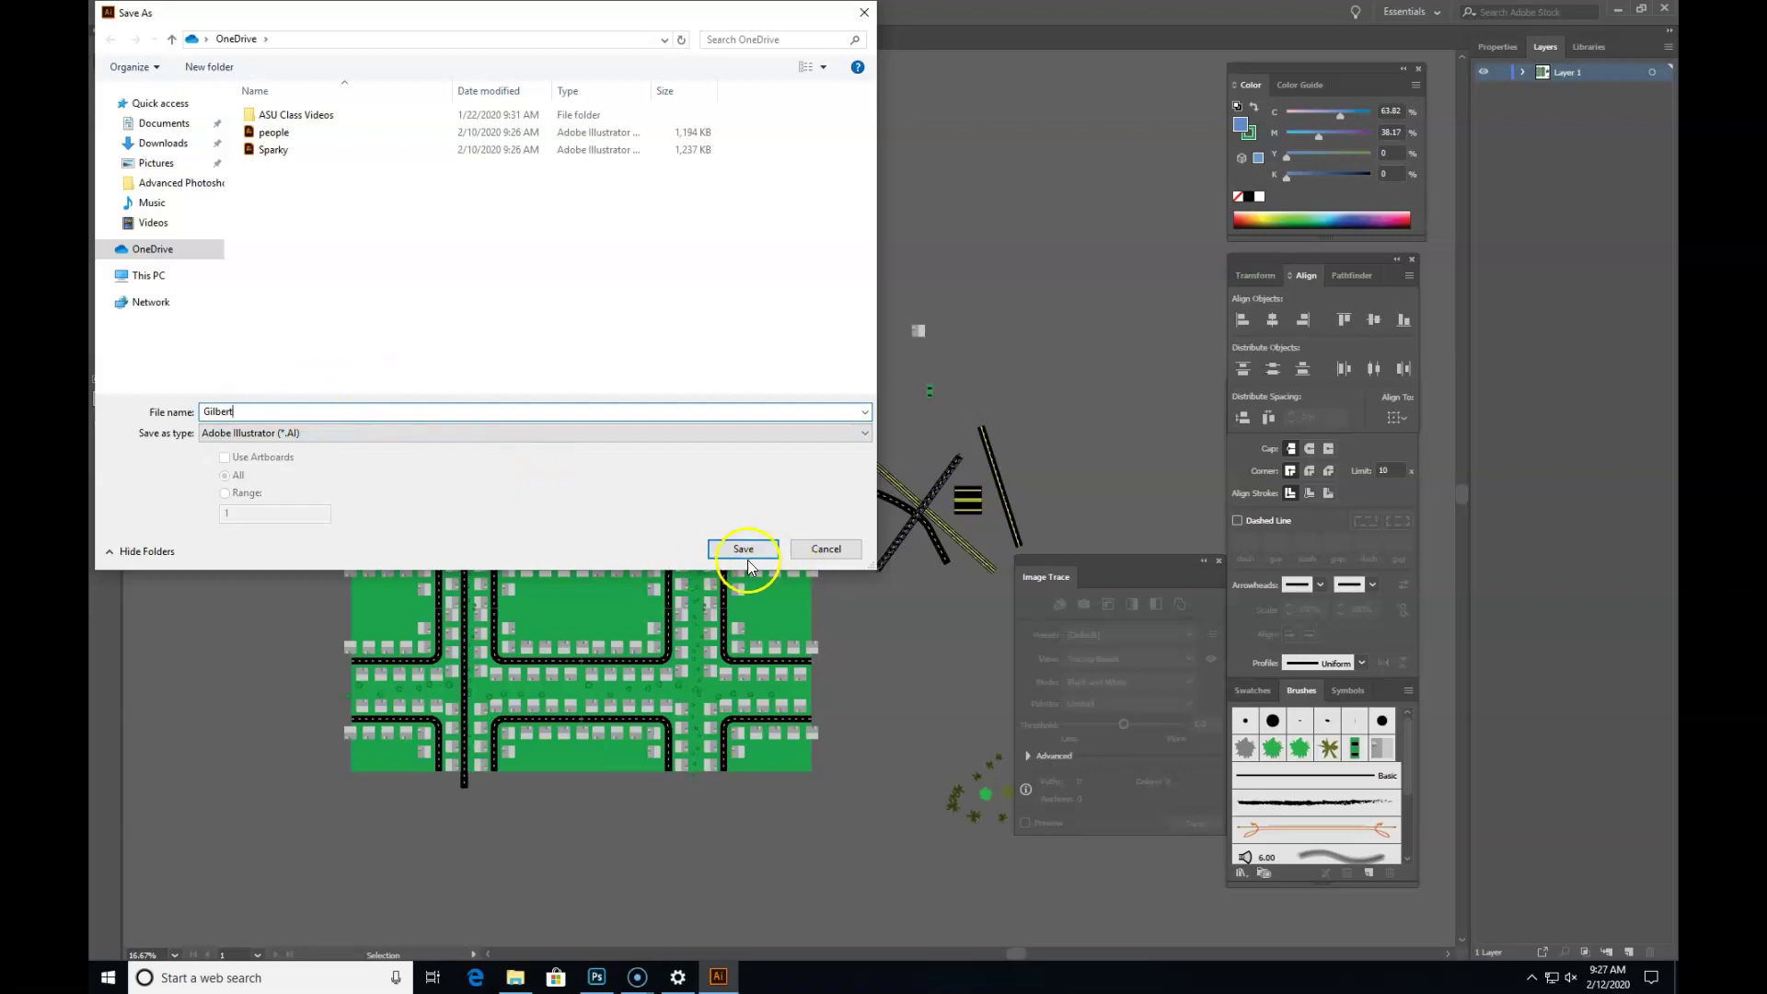
{"action": "left_click", "coordinate": [747, 556]}
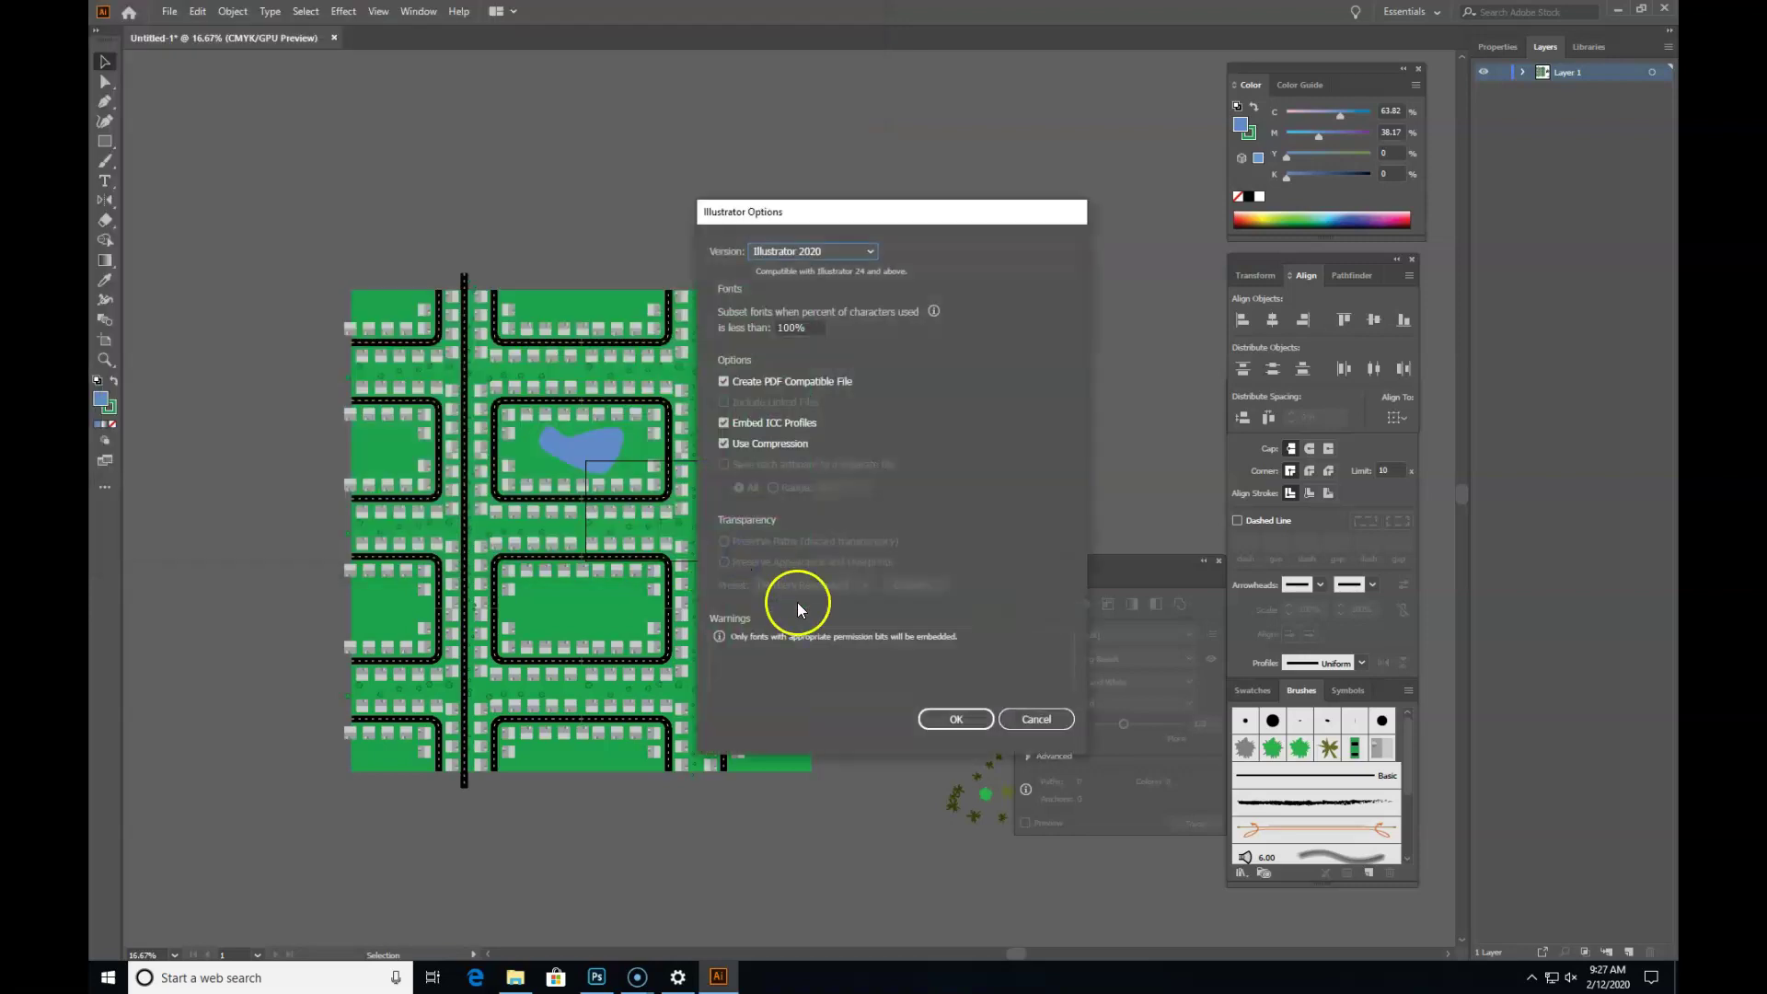
{"action": "left_click", "coordinate": [948, 718]}
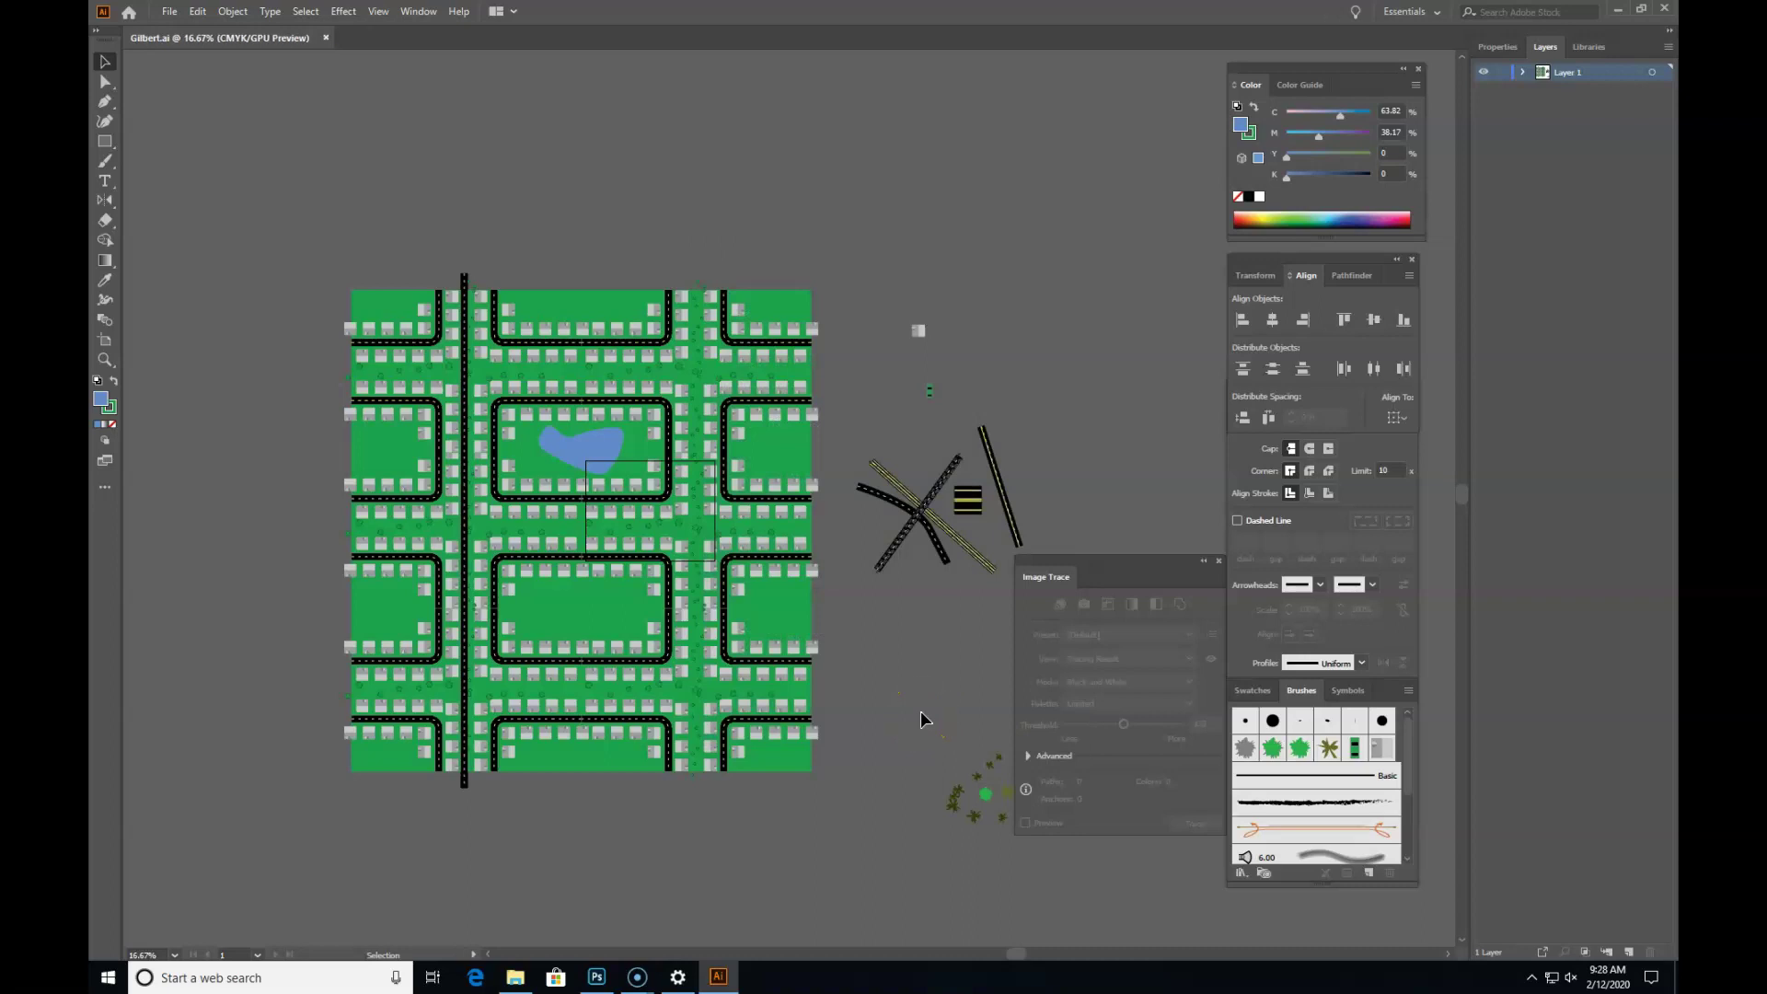
{"action": "left_click", "coordinate": [1666, 11]}
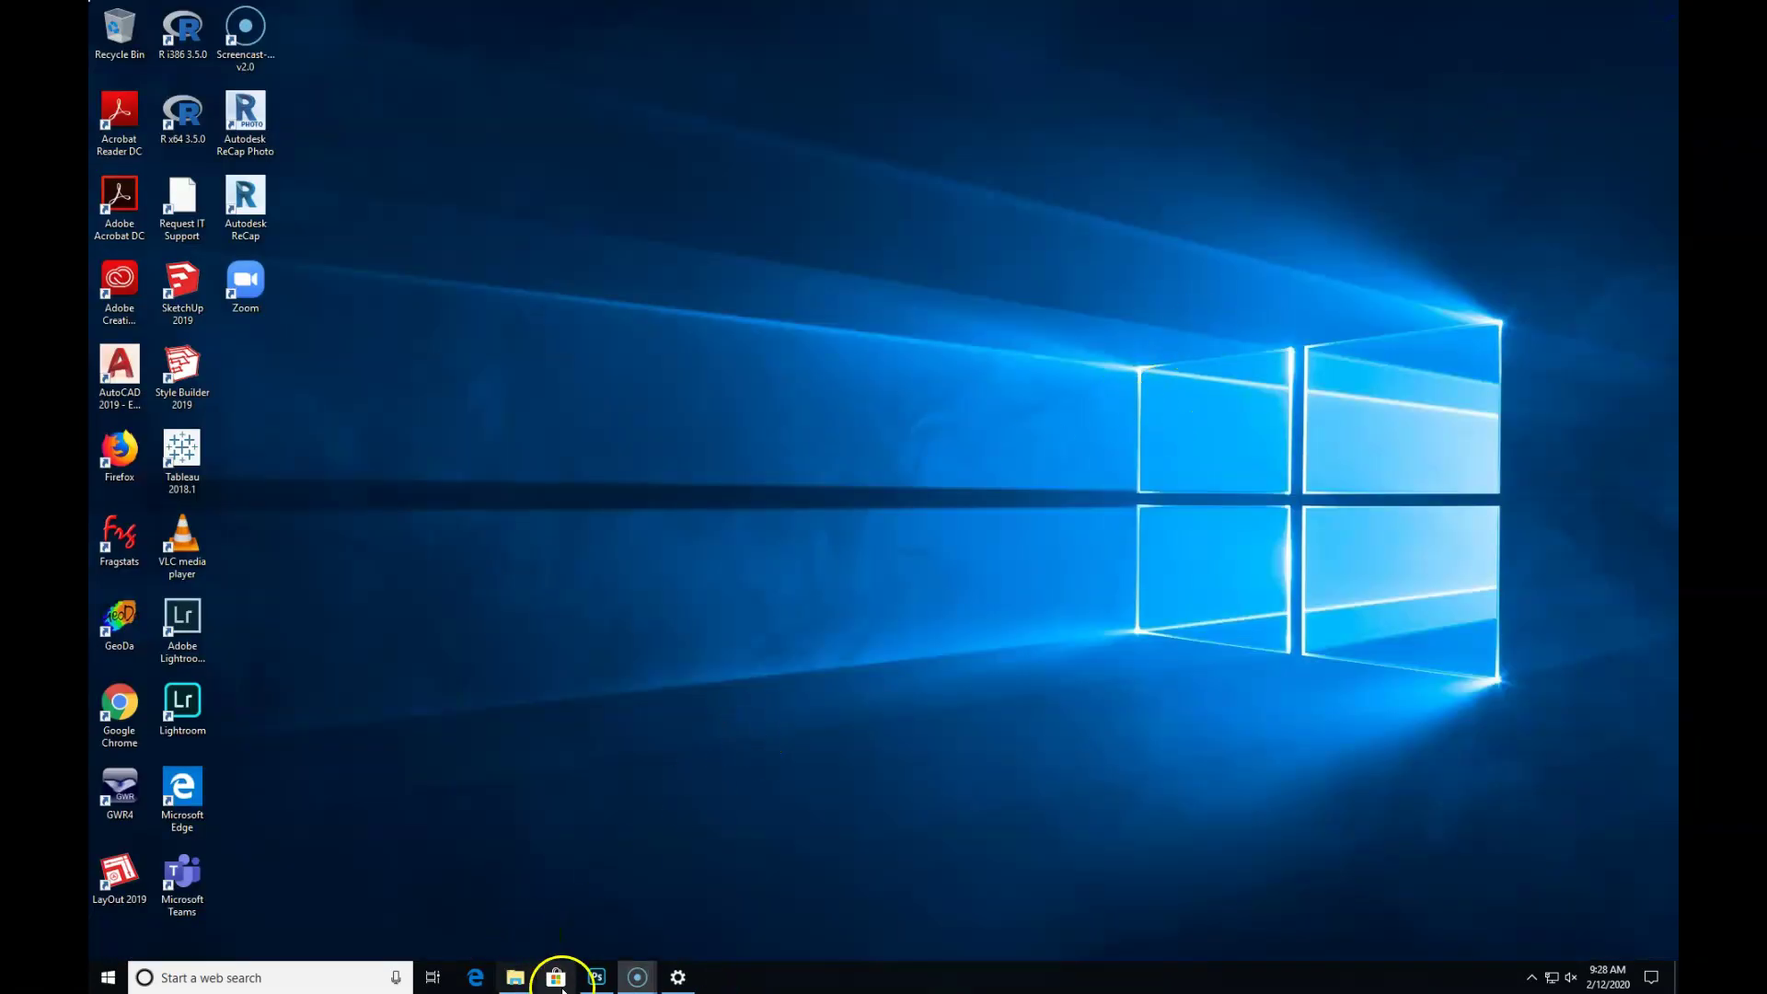
{"action": "mouse_move", "coordinate": [637, 978]}
{"action": "left_click", "coordinate": [640, 899]}
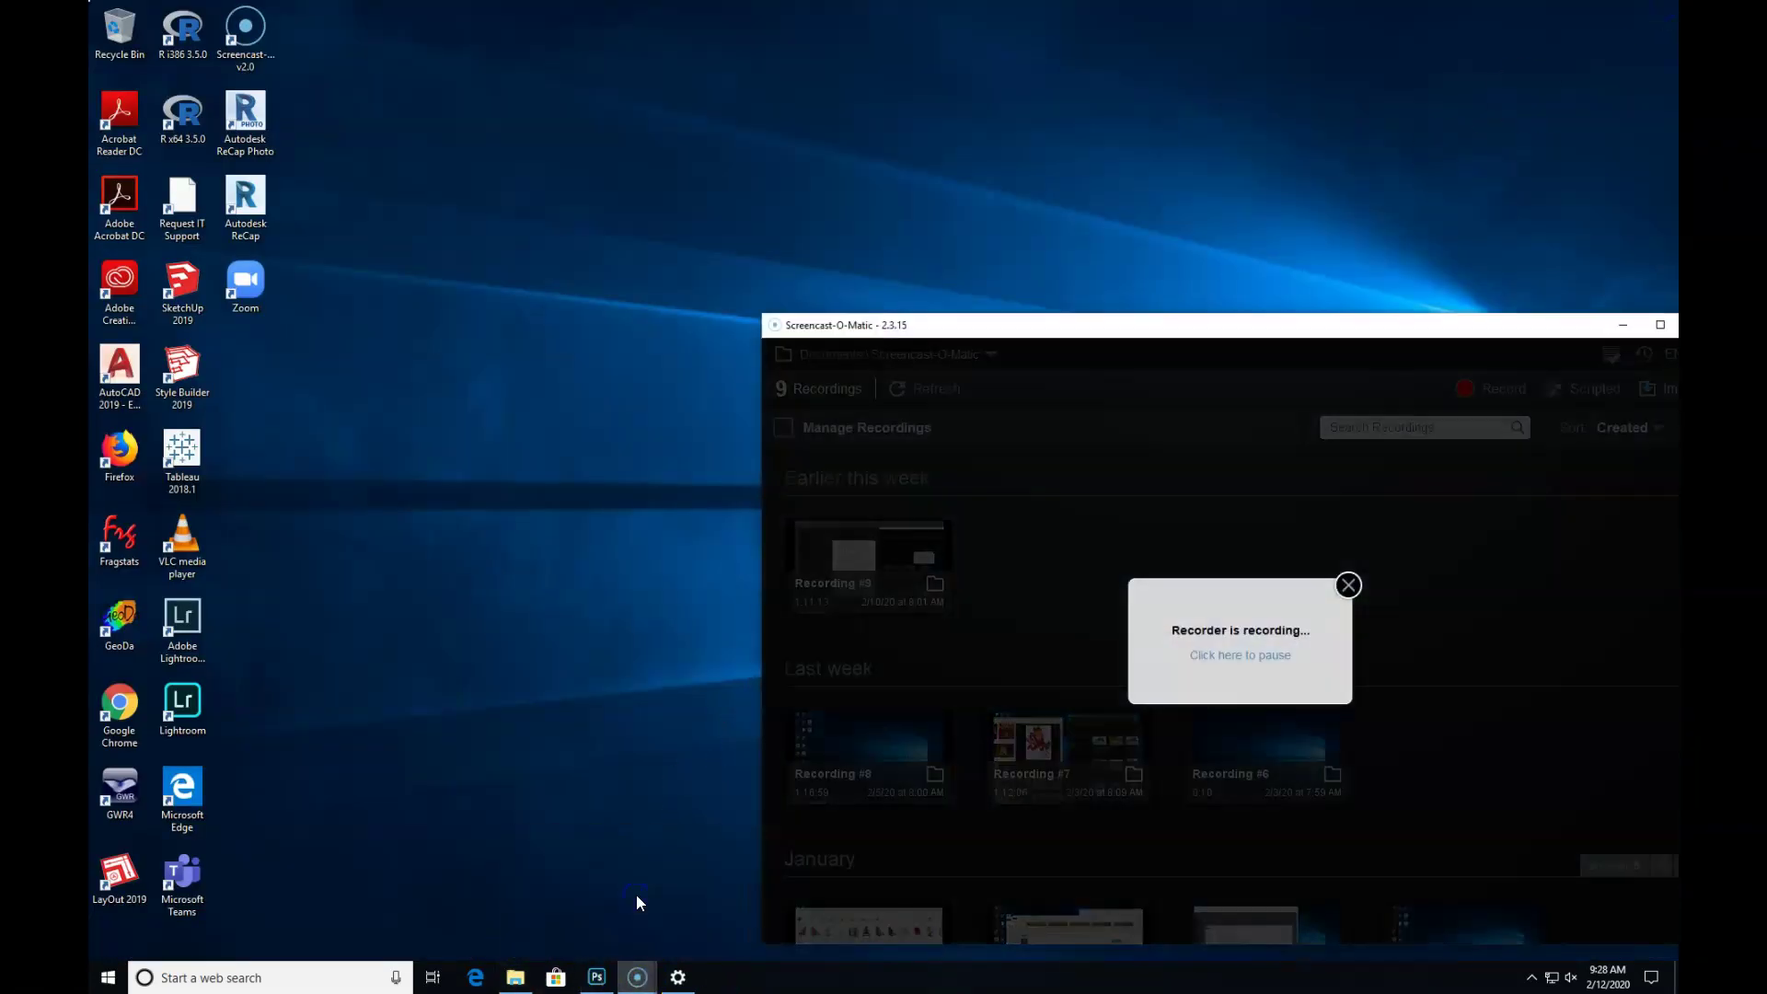